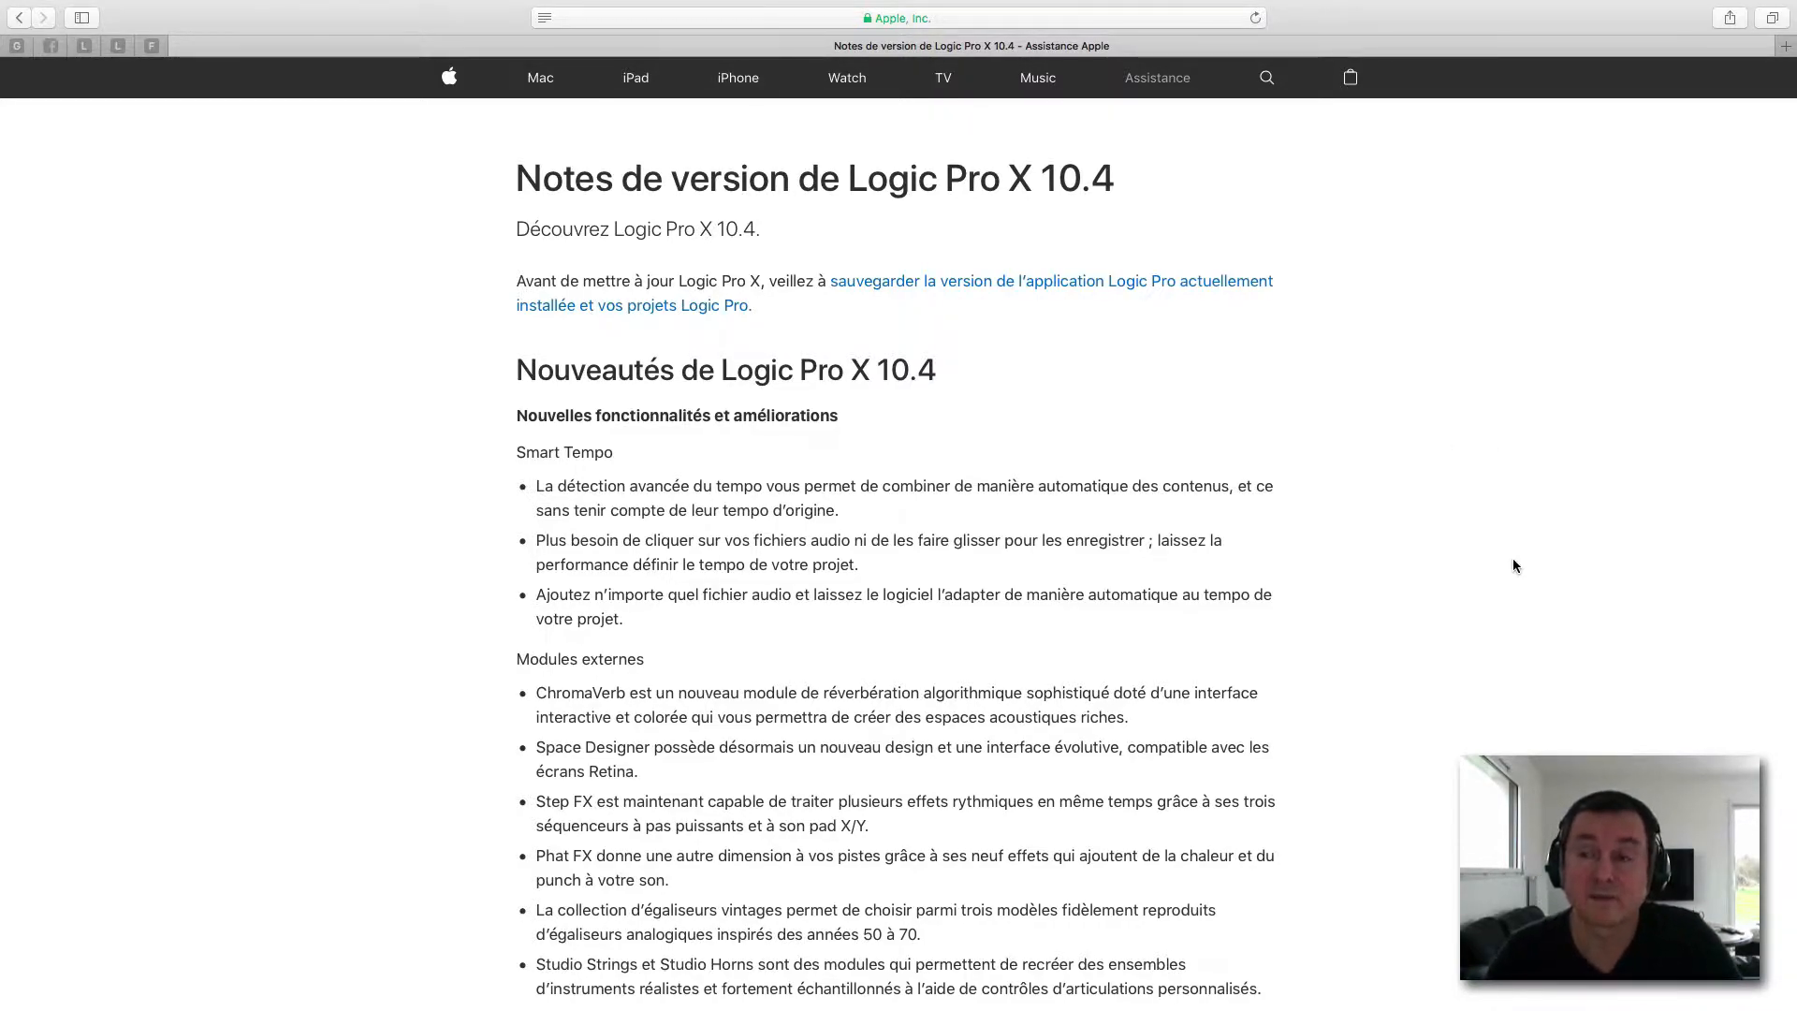
# Step: Examine the new features and improvements listed in the Logic Pro X 10.4 release notes
pyautogui.scroll(-10, 1535, 451)
pyautogui.scroll(-15, 1534, 456)
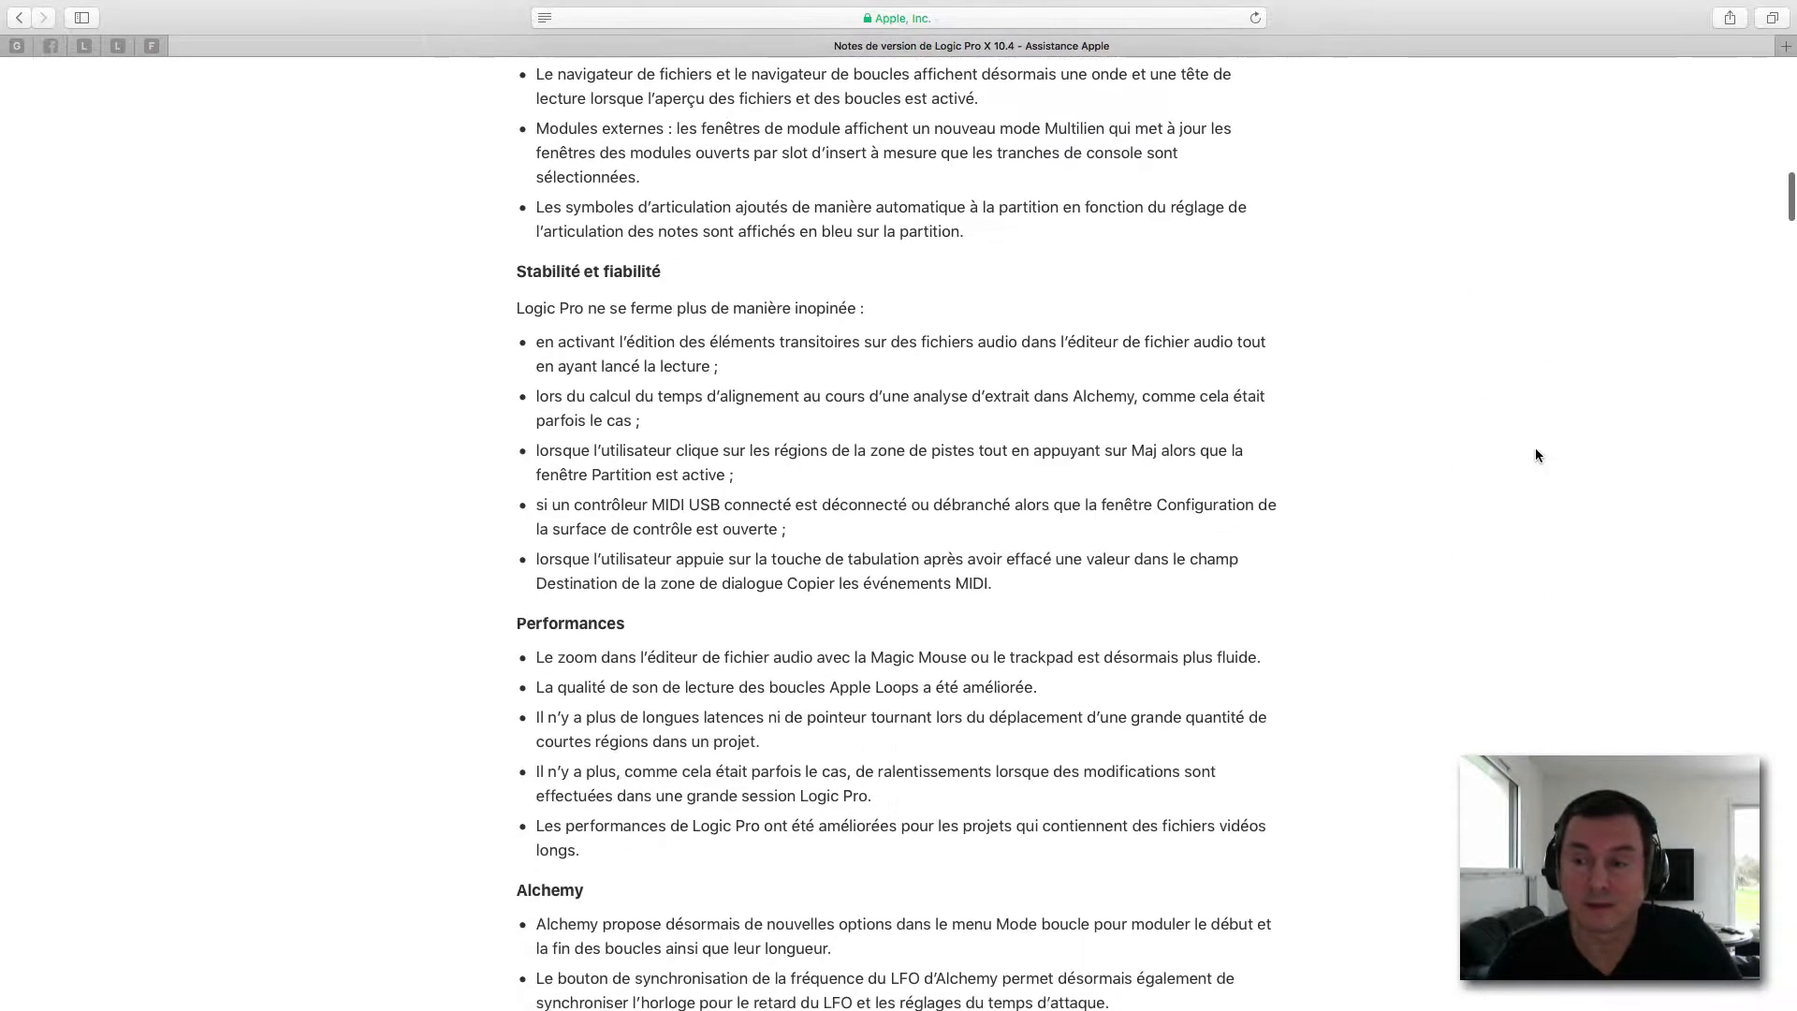
pyautogui.moveTo(1791, 214); pyautogui.dragTo(1787, 86)
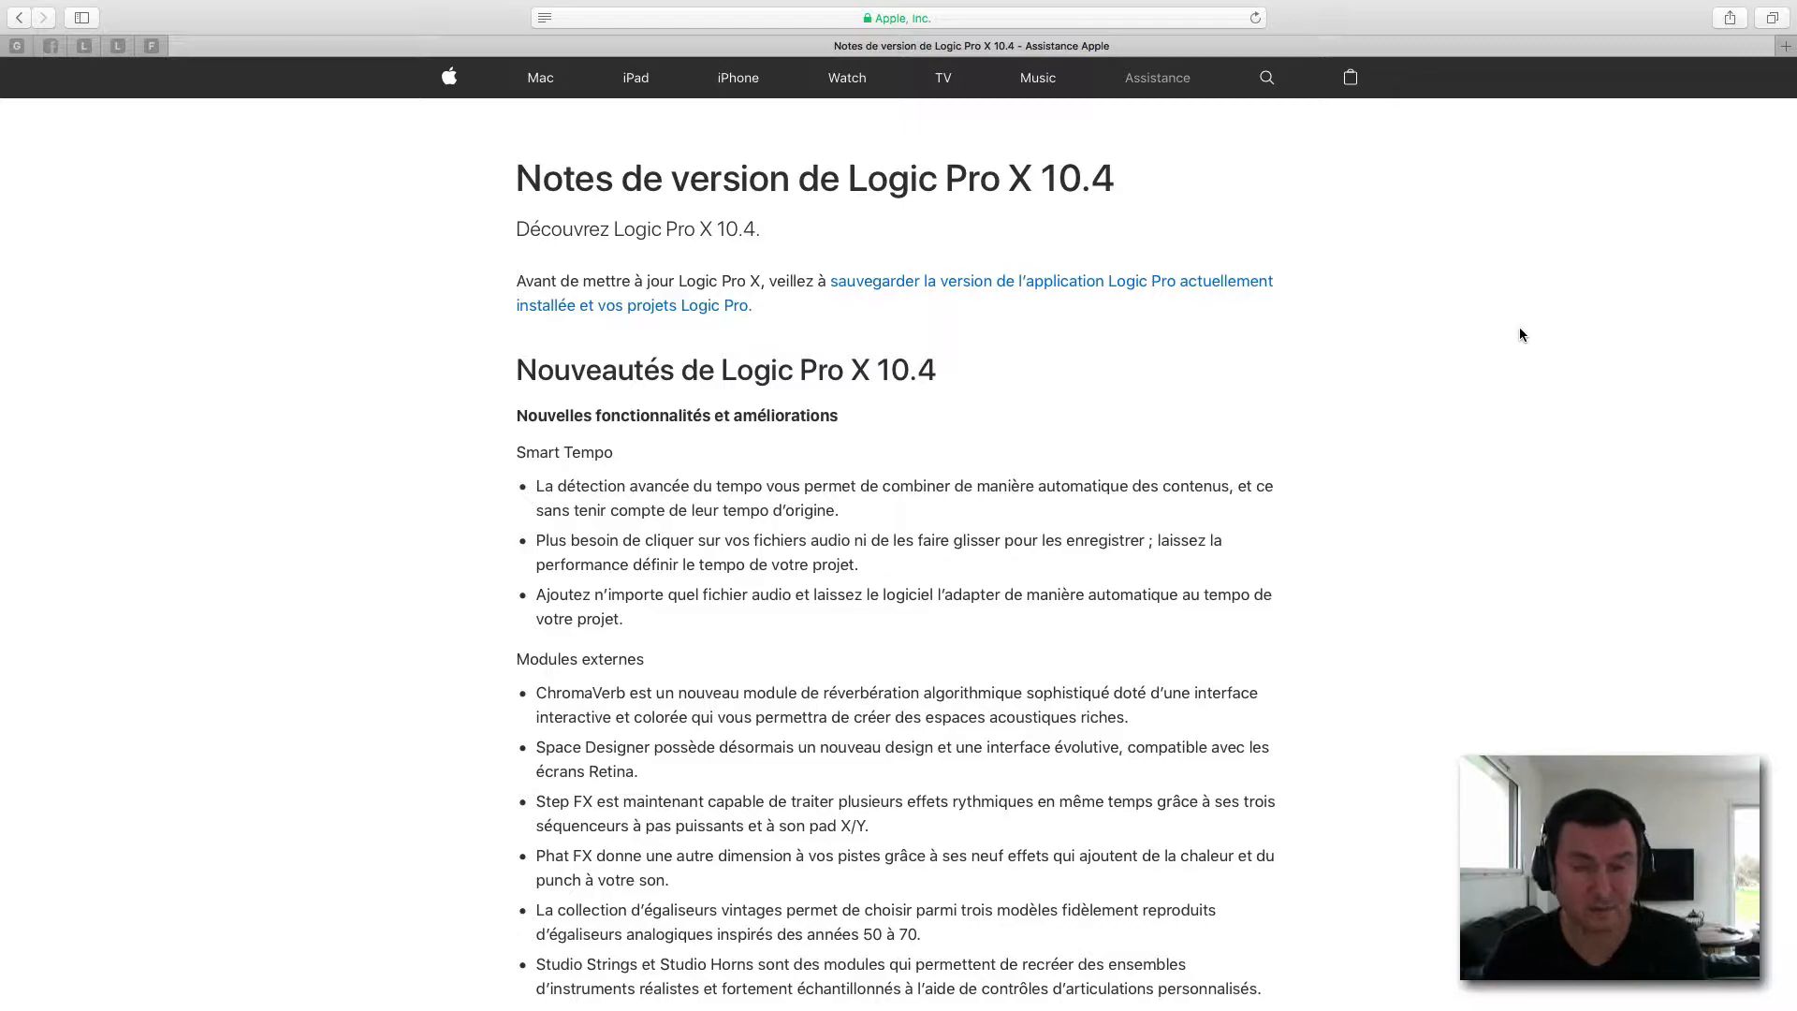
# Step: Switch to Logic Pro X and open the project's Smart Tempo settings, placing the window clear of the transport display
pyautogui.press('super+Tab')
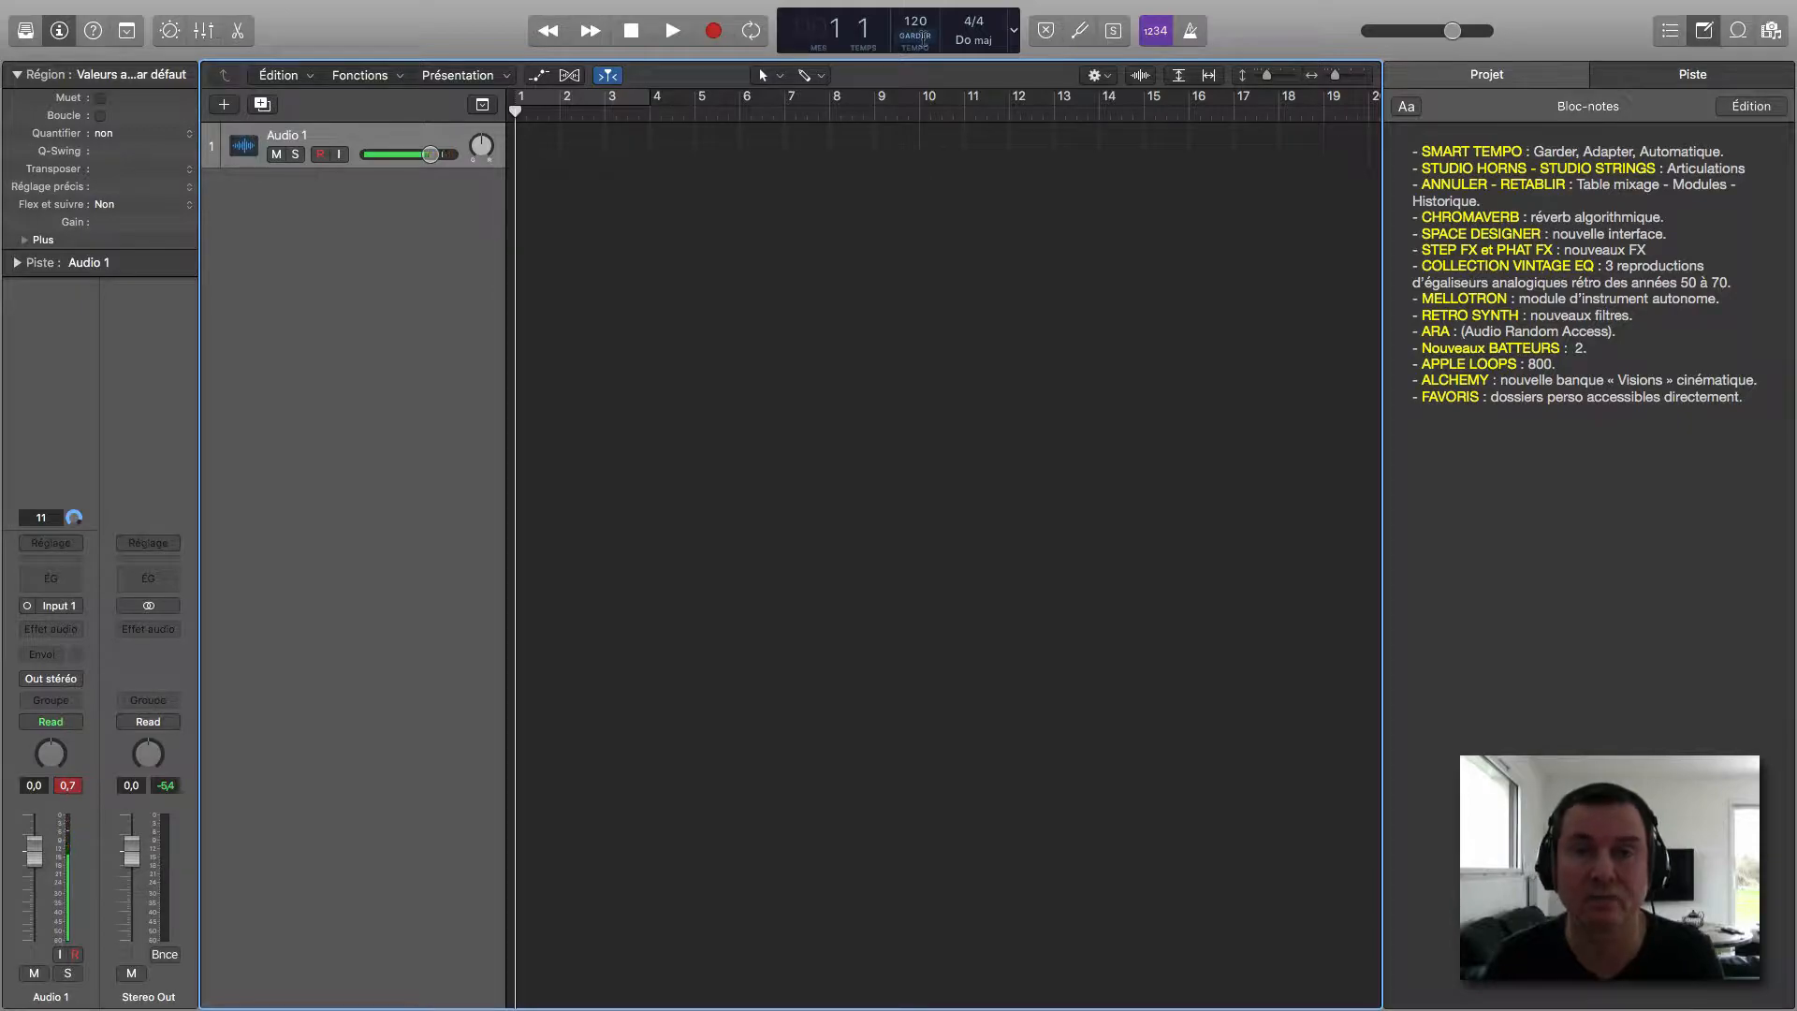
pyautogui.click(915, 38)
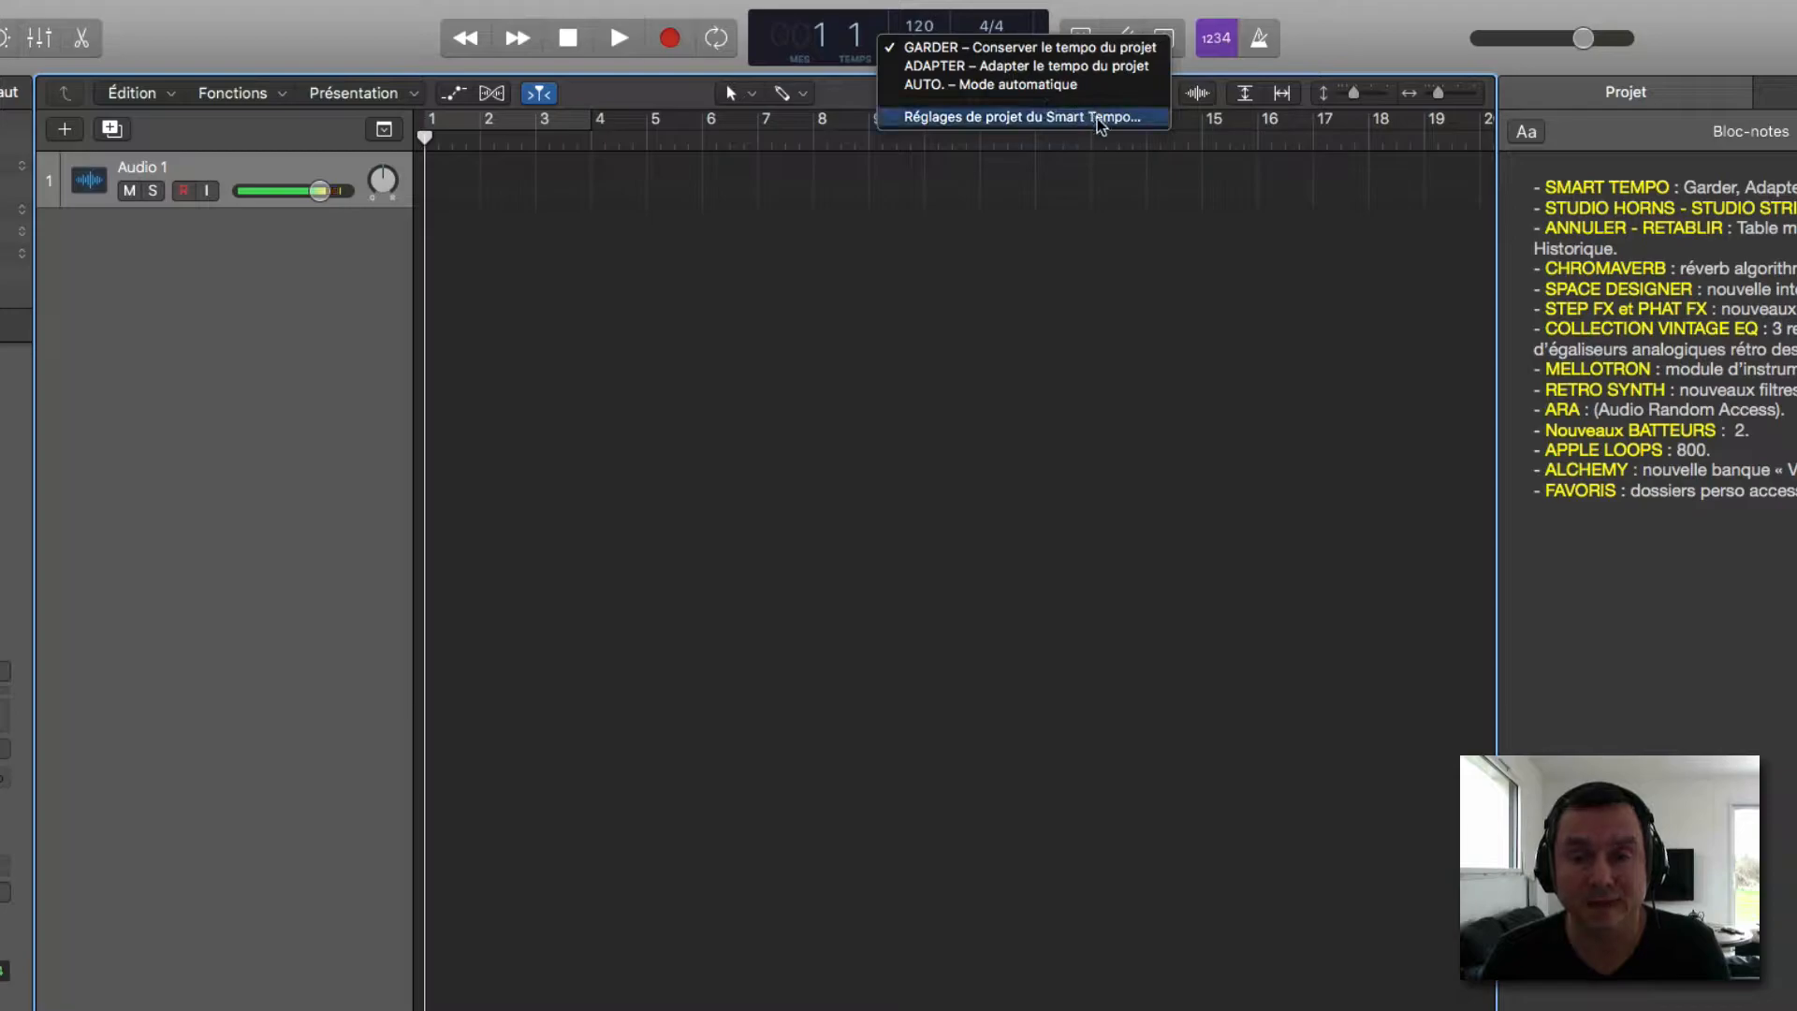
pyautogui.click(946, 120)
pyautogui.moveTo(1347, 405); pyautogui.dragTo(1210, 344)
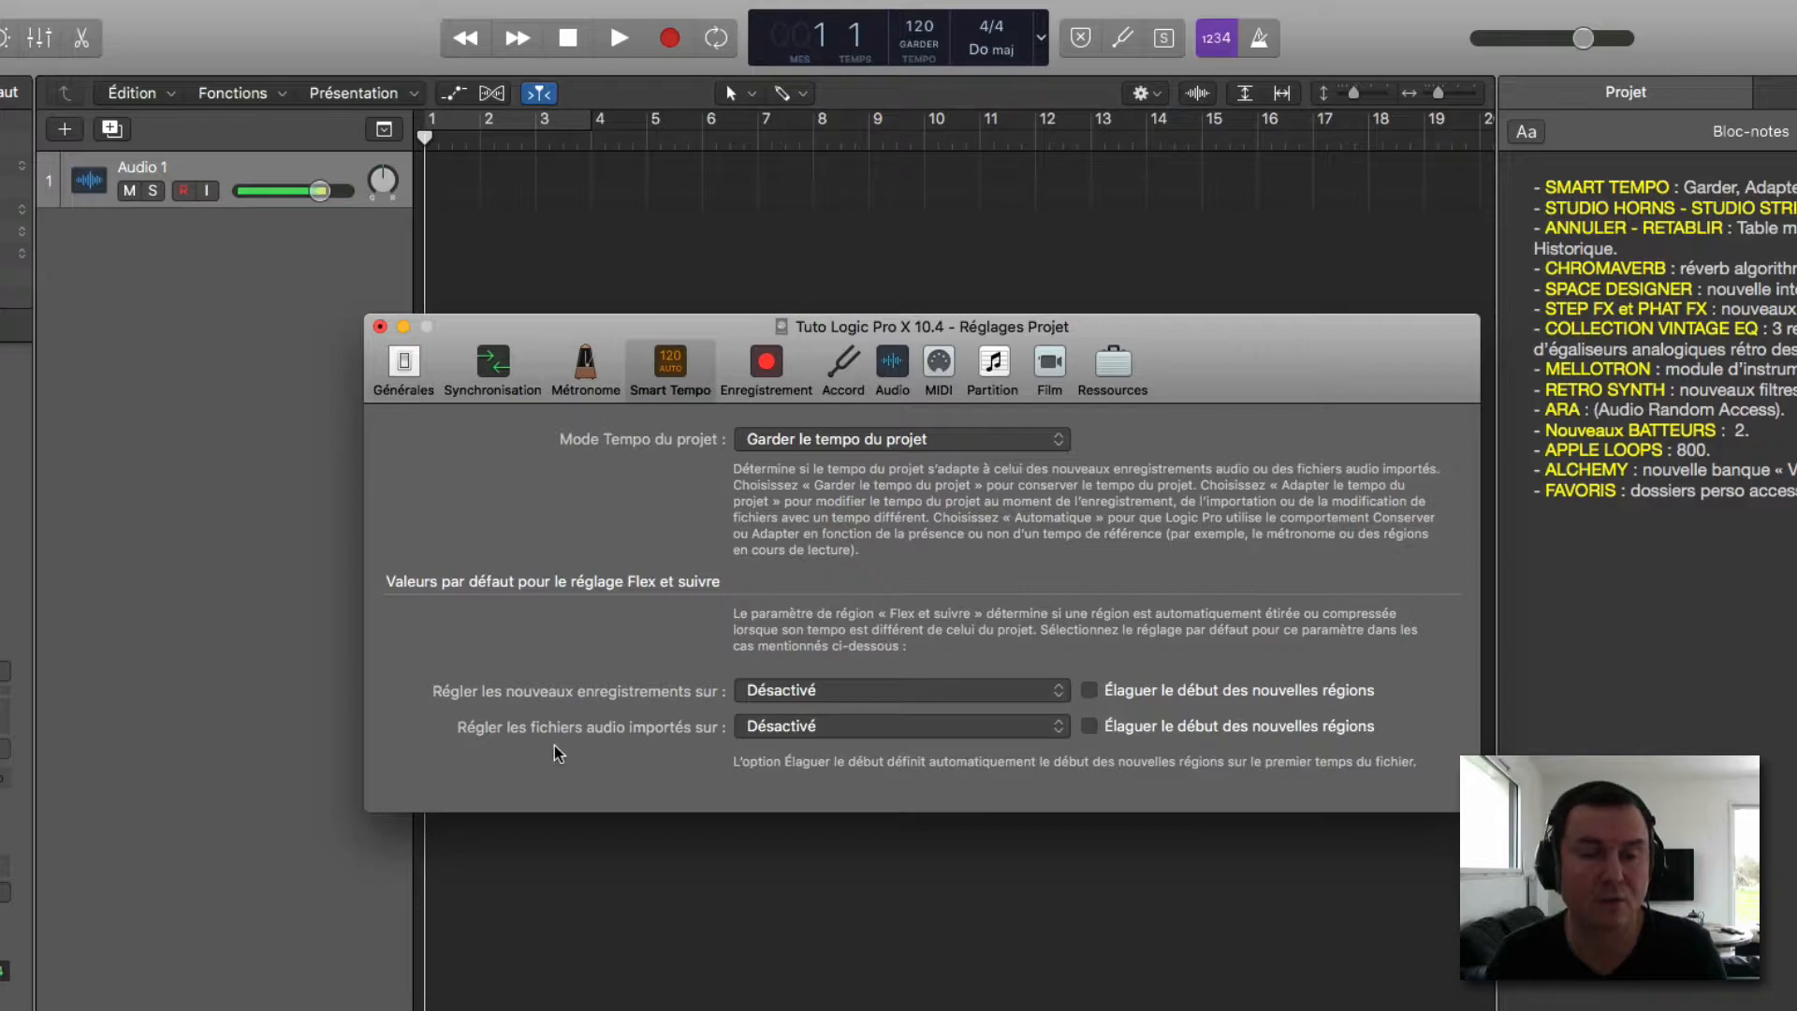
# Step: Set the Flex et suivre default for both new recordings and imported audio files to "Activé + Aligner les mesures et les temps"
pyautogui.click(835, 692)
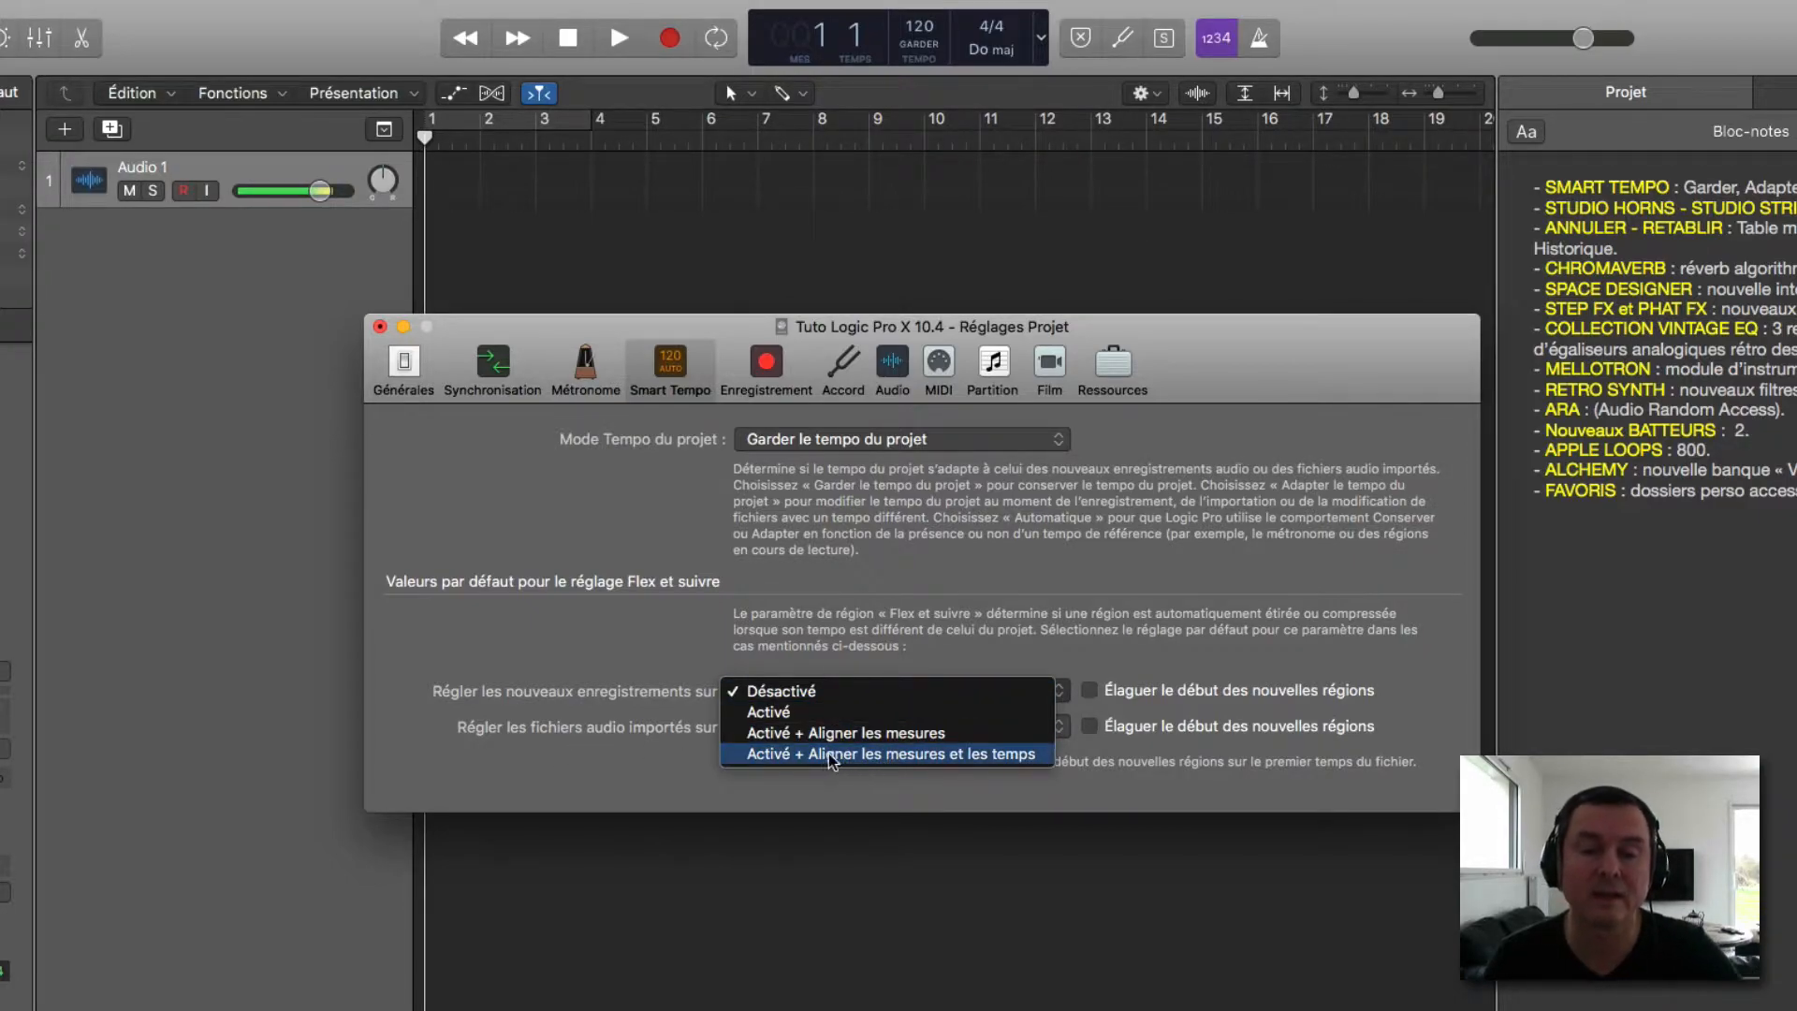
pyautogui.click(950, 758)
pyautogui.click(922, 728)
pyautogui.click(886, 791)
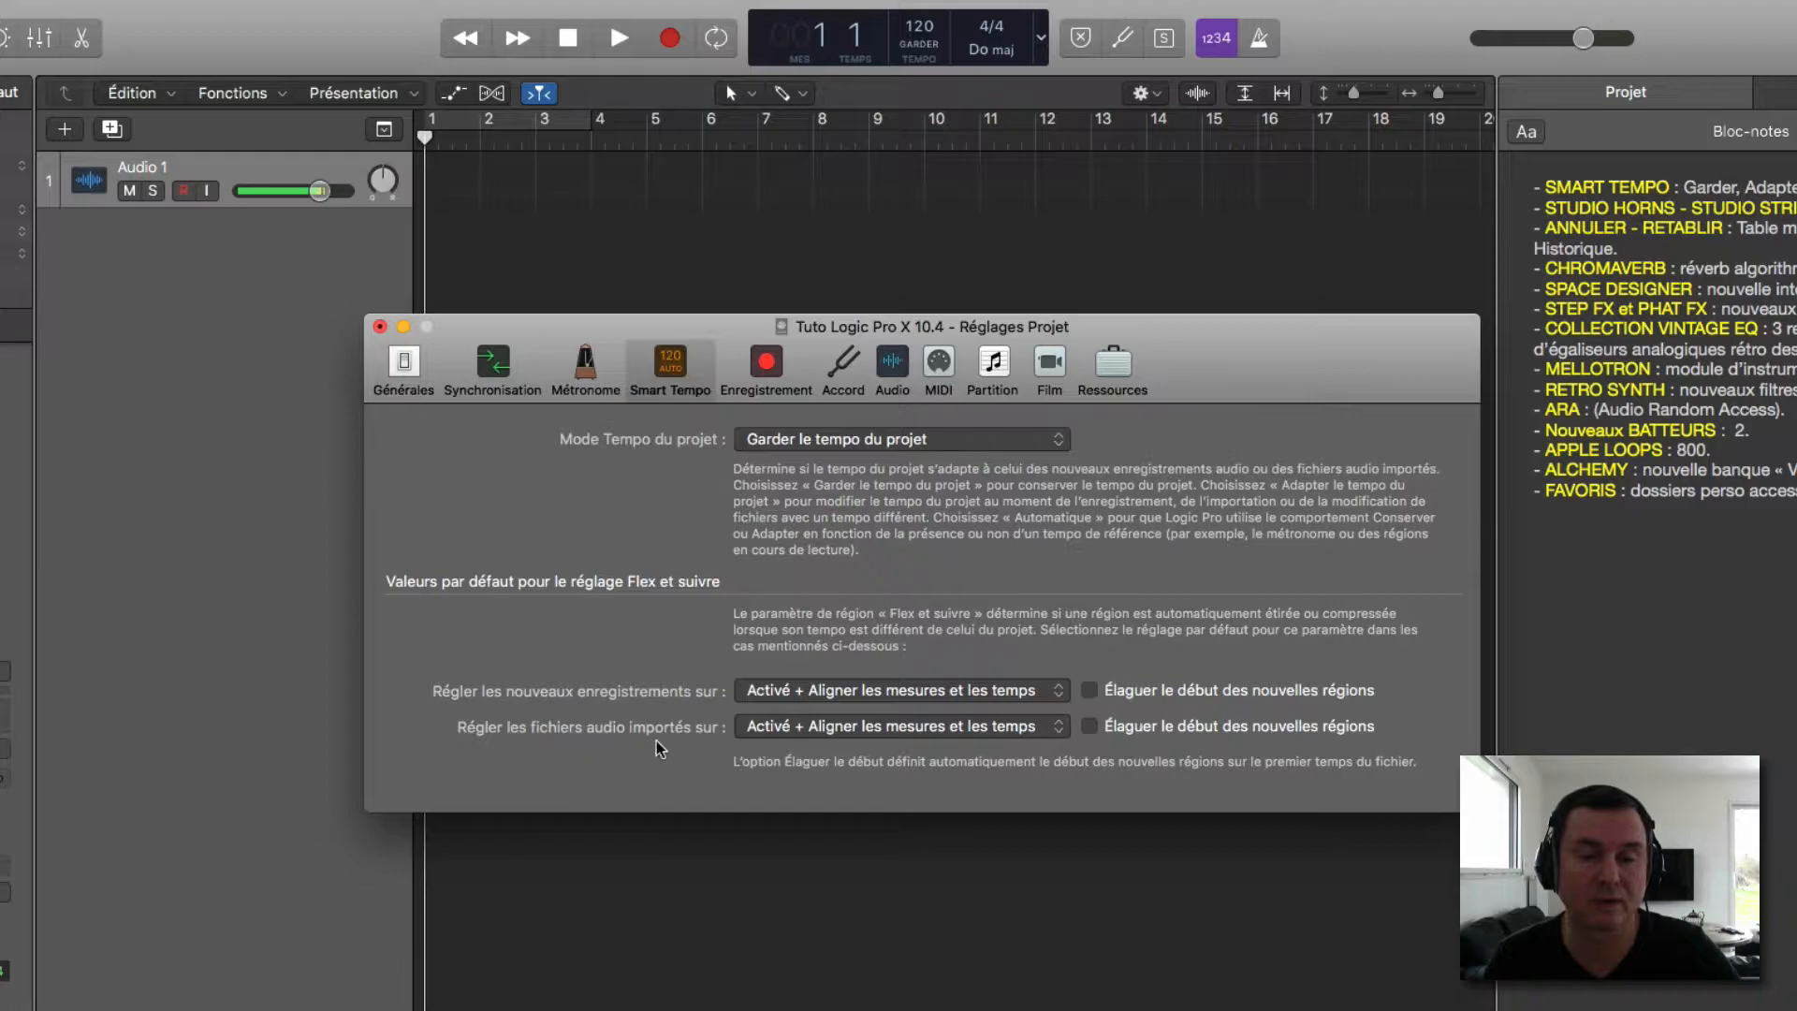
# Step: Enable "Élaguer le début des nouvelles régions" for new recordings and imported audio files, and close the project settings
pyautogui.click(1088, 690)
pyautogui.click(1089, 726)
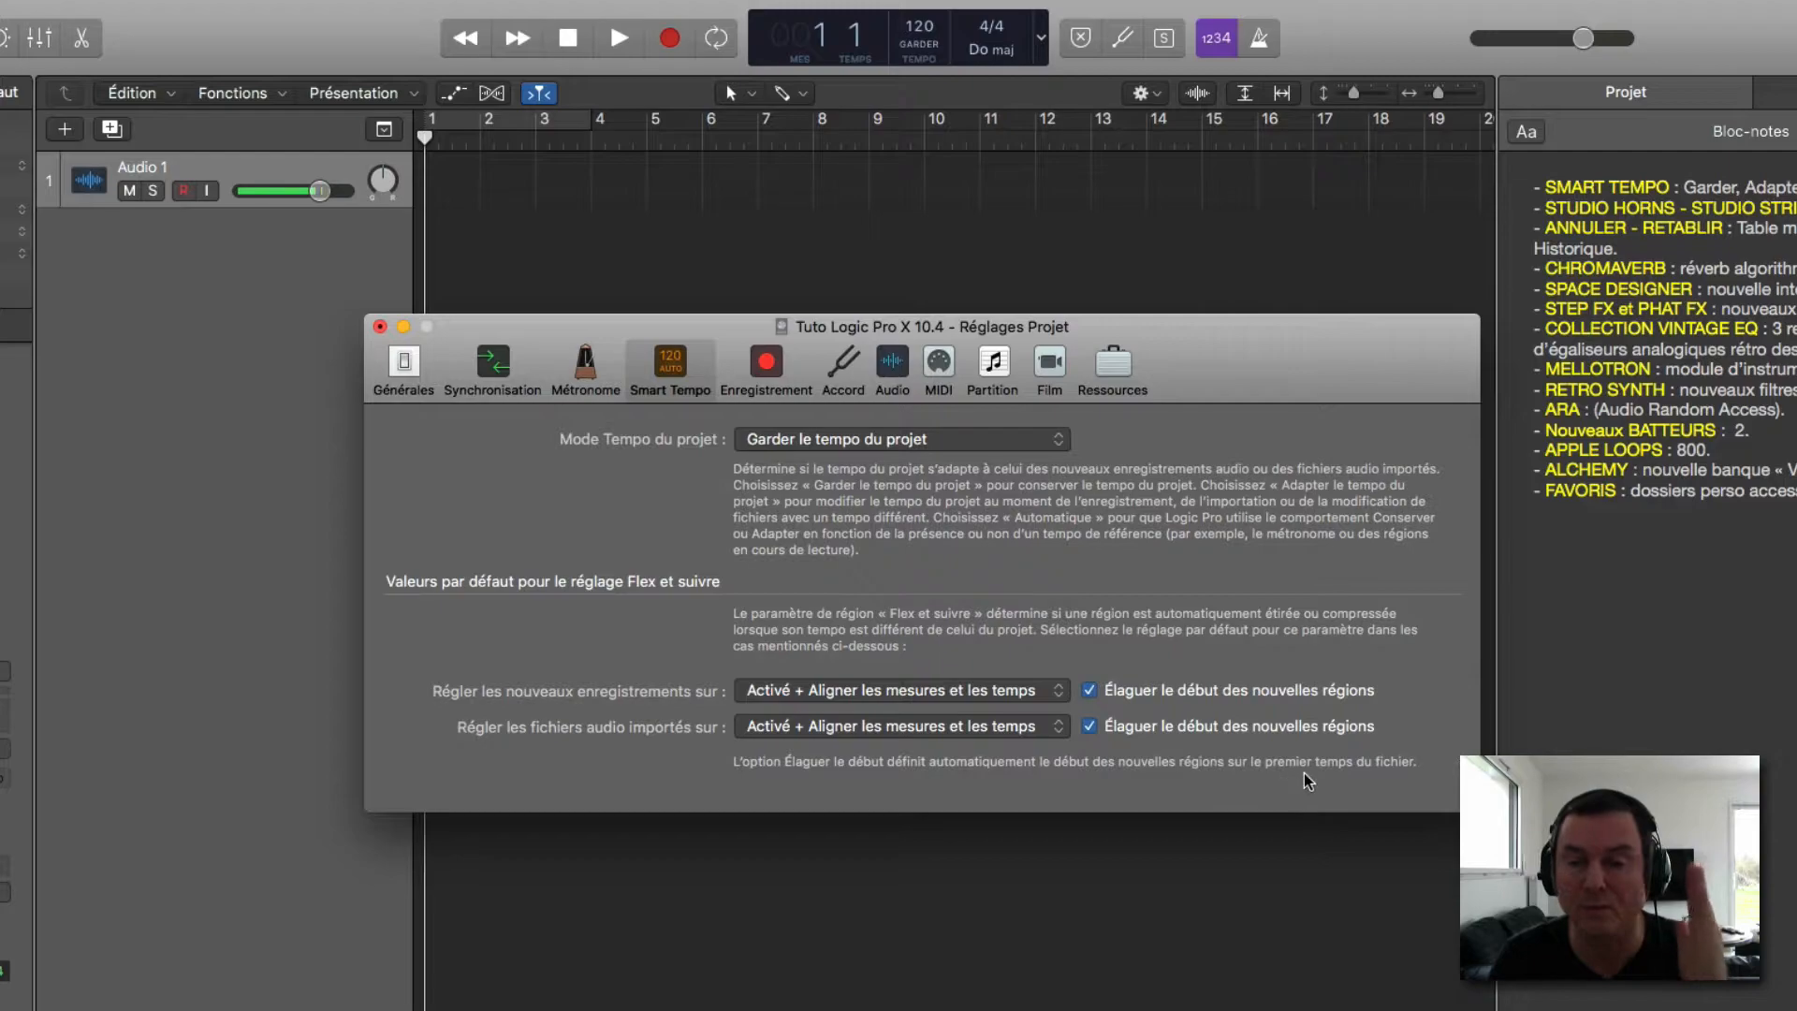
pyautogui.click(380, 326)
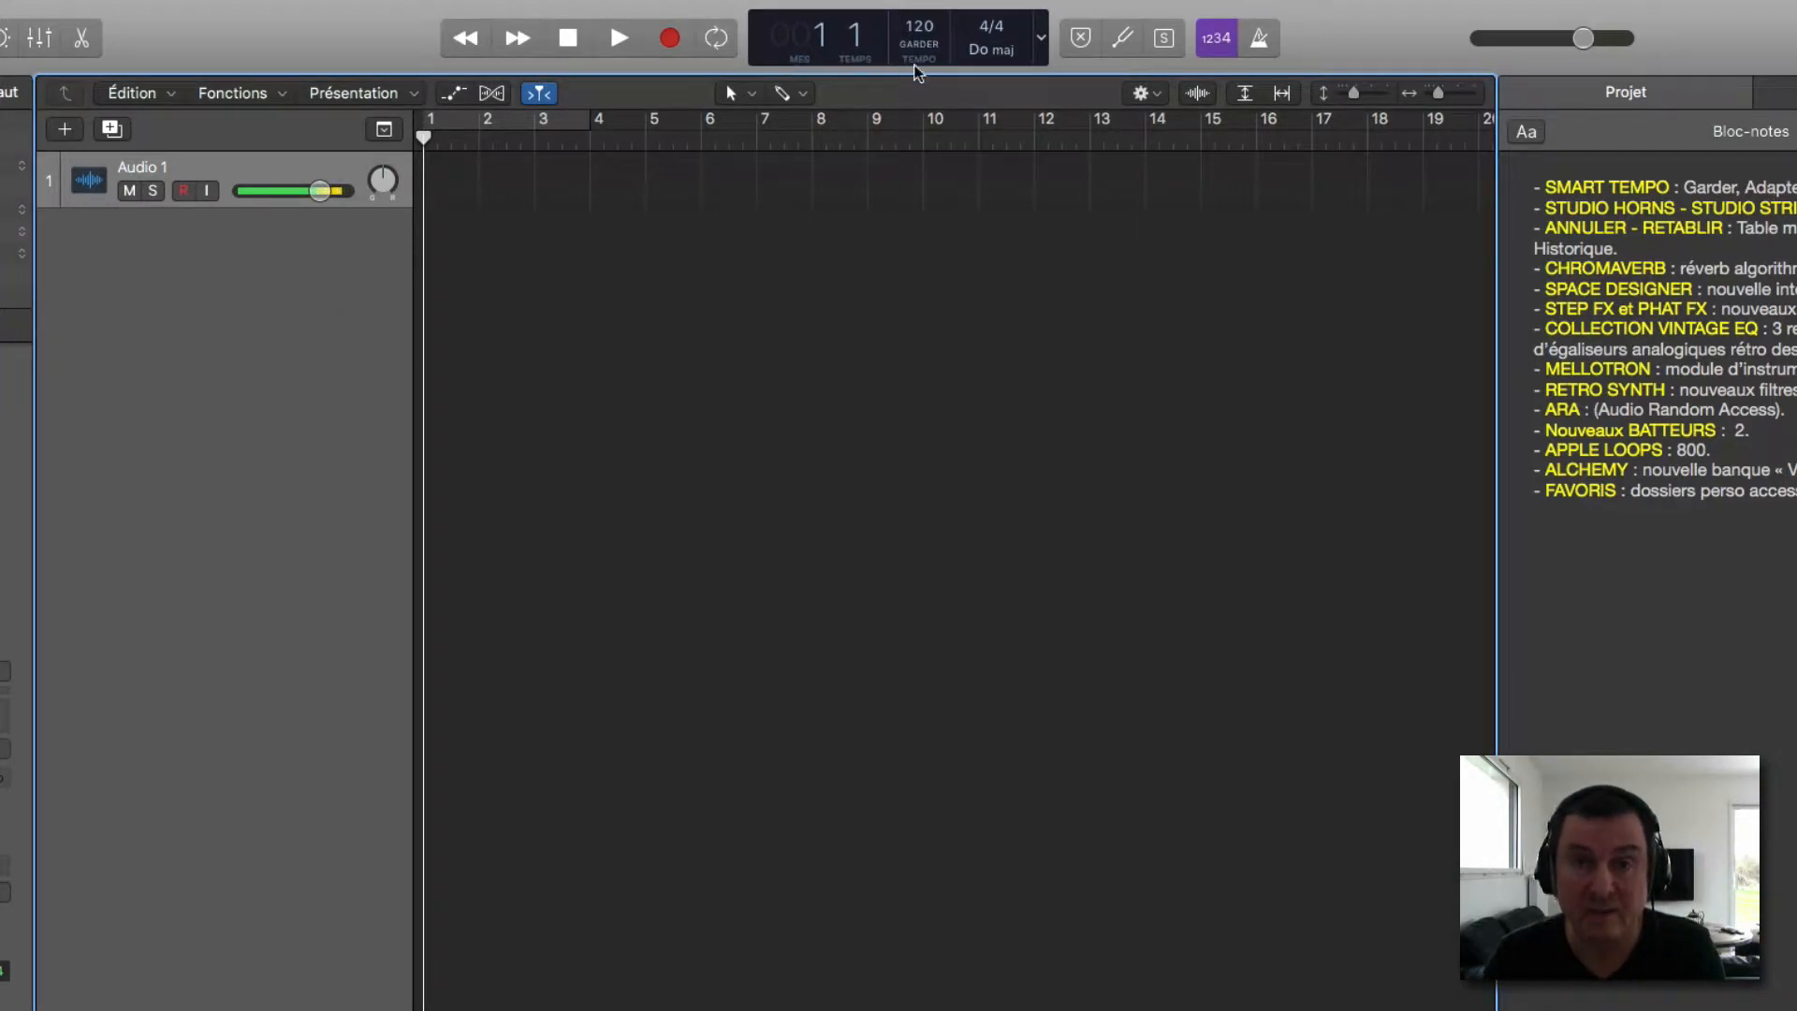
# Step: Review the available project tempo modes and the Smart Tempo defaults for recordings and imported files
pyautogui.click(935, 49)
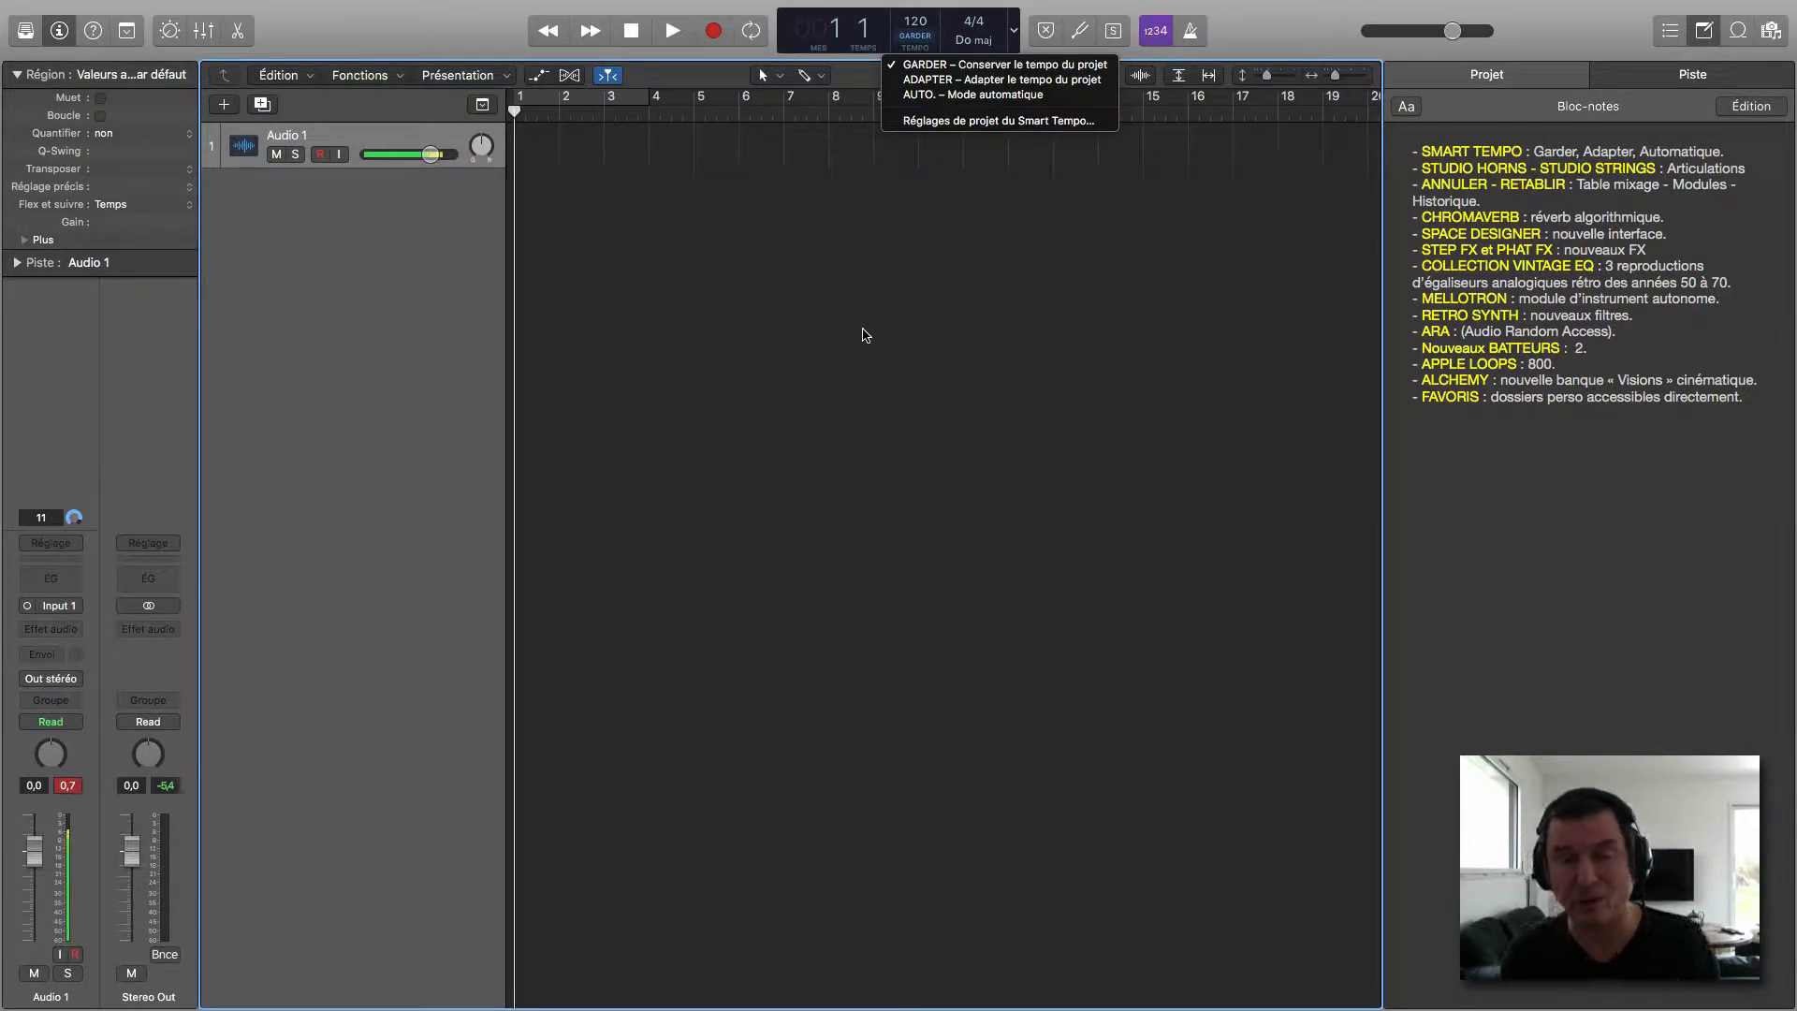
pyautogui.click(879, 304)
pyautogui.click(914, 35)
pyautogui.click(934, 96)
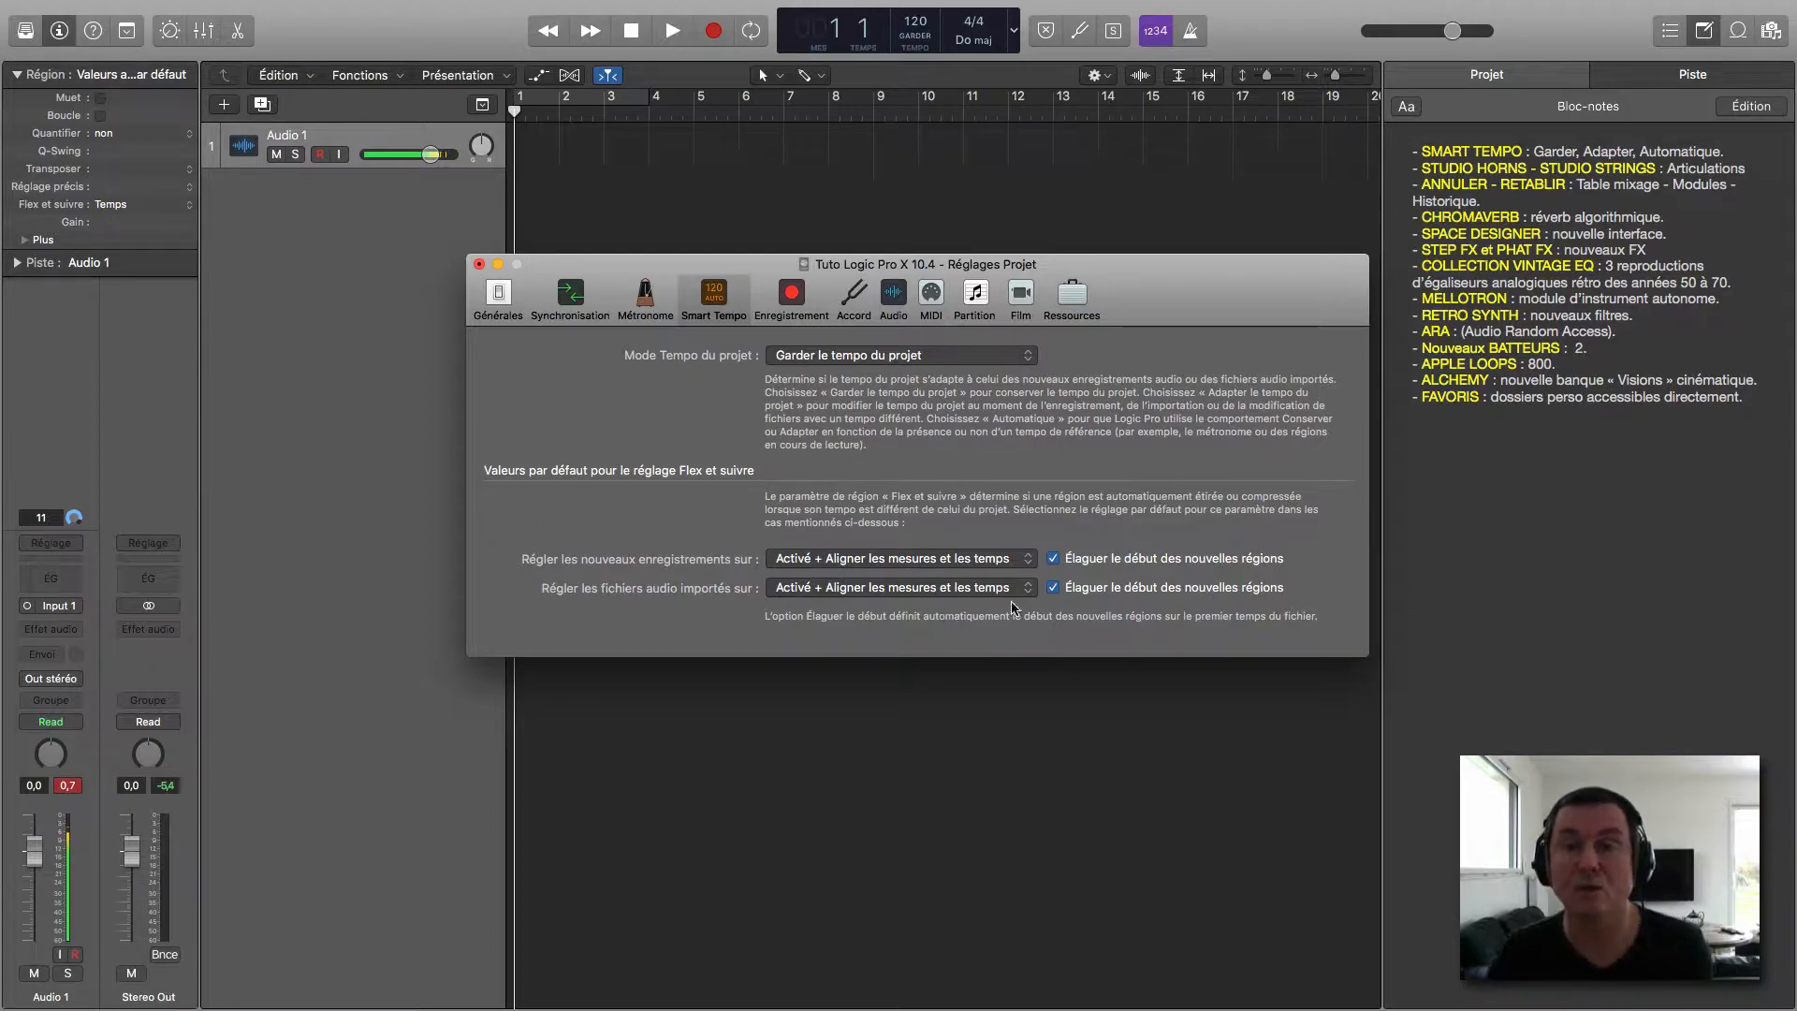
pyautogui.click(479, 264)
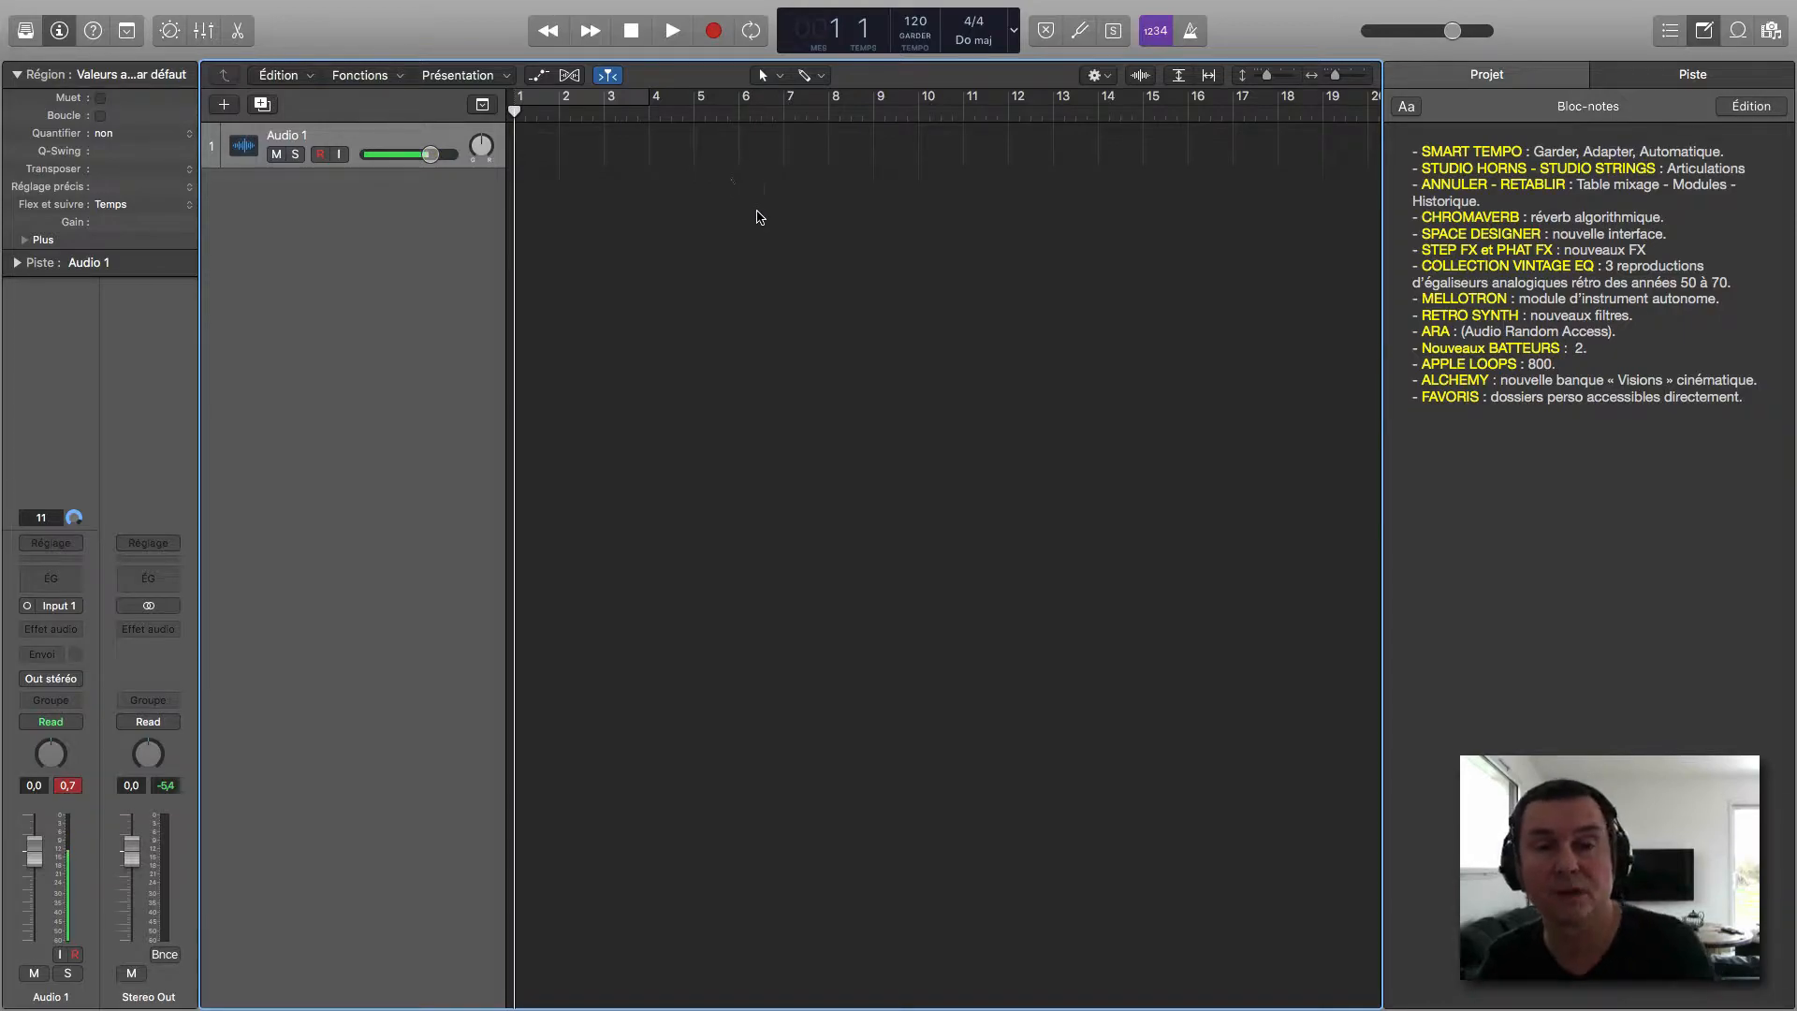
# Step: Play the empty project with the metronome on to hear the tempo, and turn the metronome back off
pyautogui.click(1195, 32)
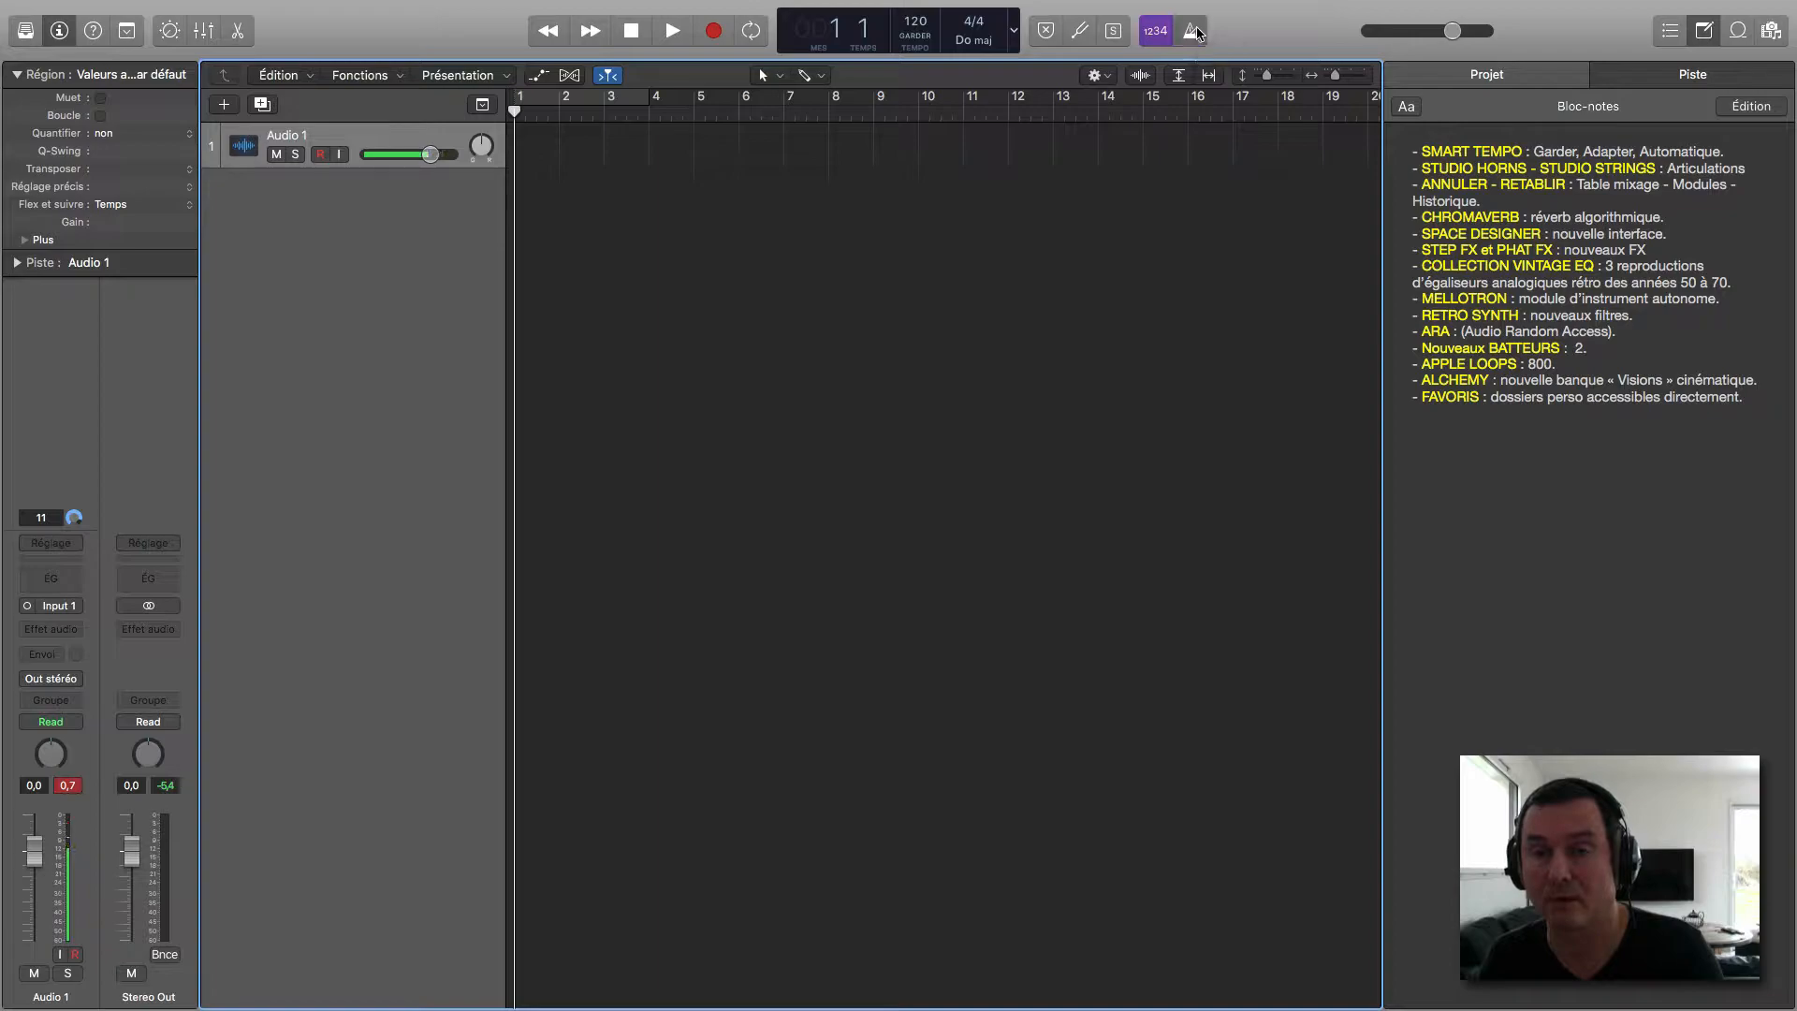
pyautogui.click(672, 33)
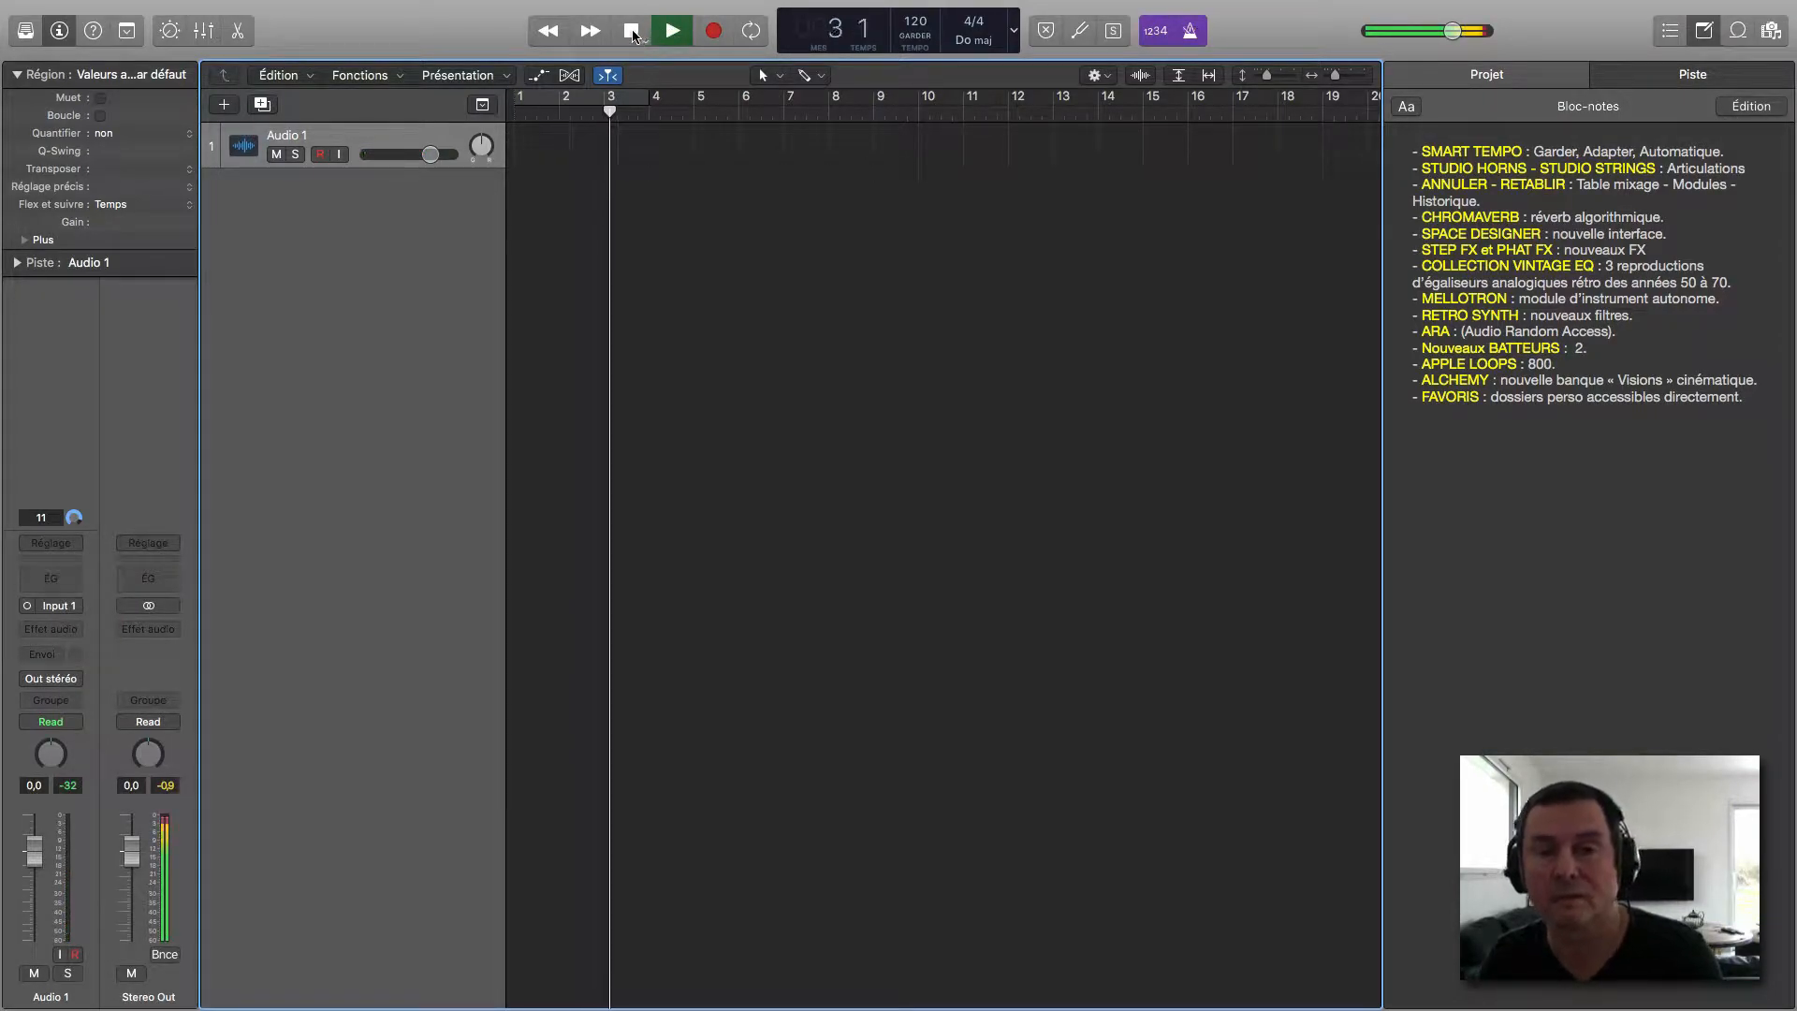
pyautogui.click(632, 33)
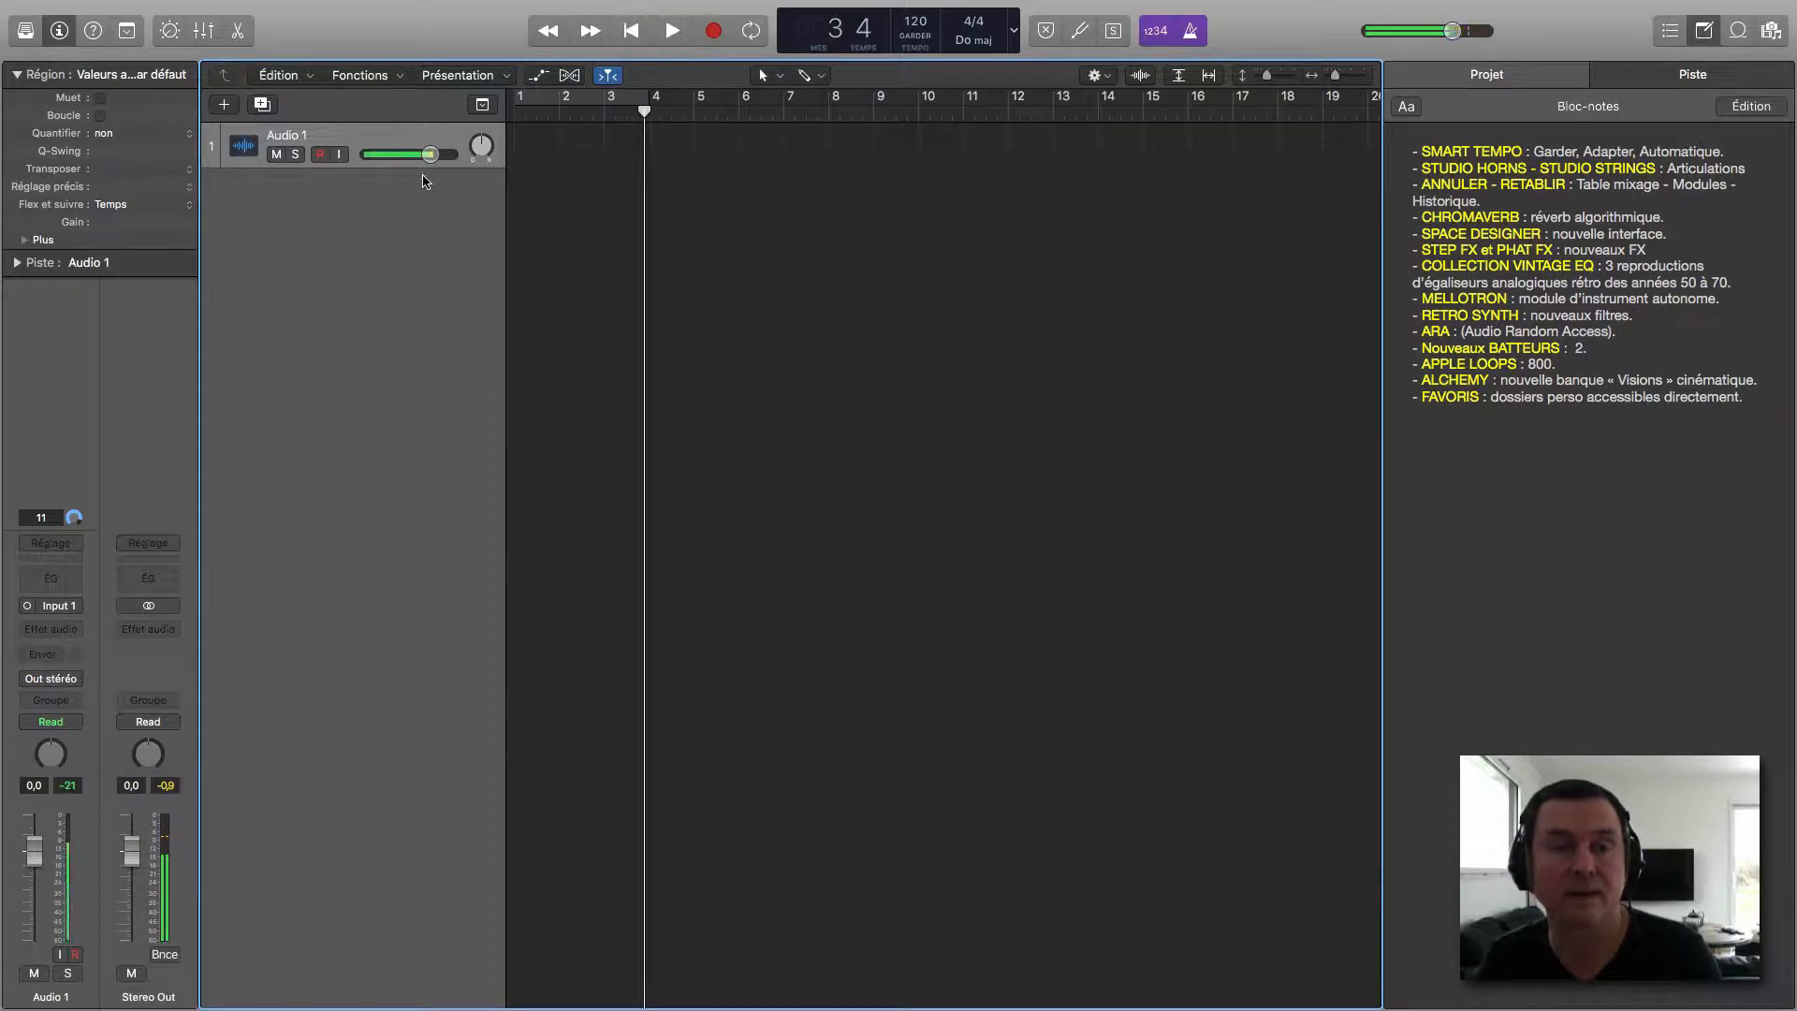
pyautogui.click(1192, 31)
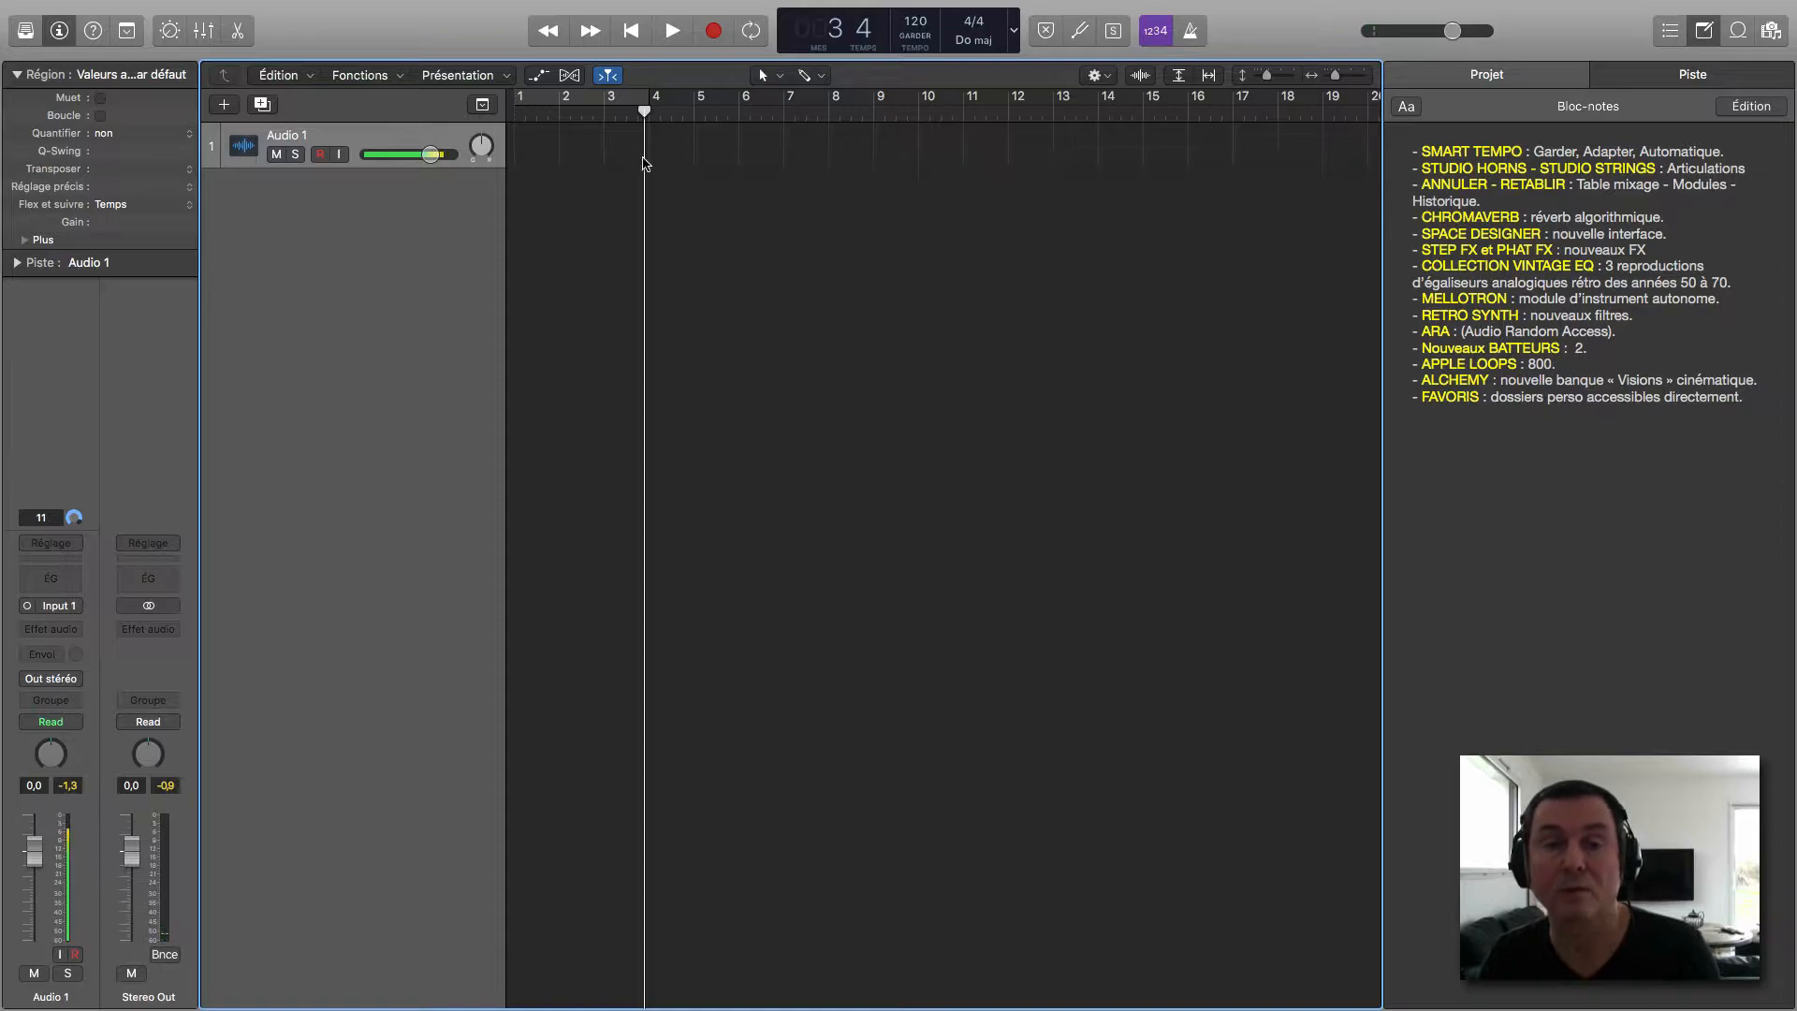
# Step: Record a take of about four bars on Audio 1 from bar 1 without metronome, and open it in the file tempo editor
pyautogui.click(635, 35)
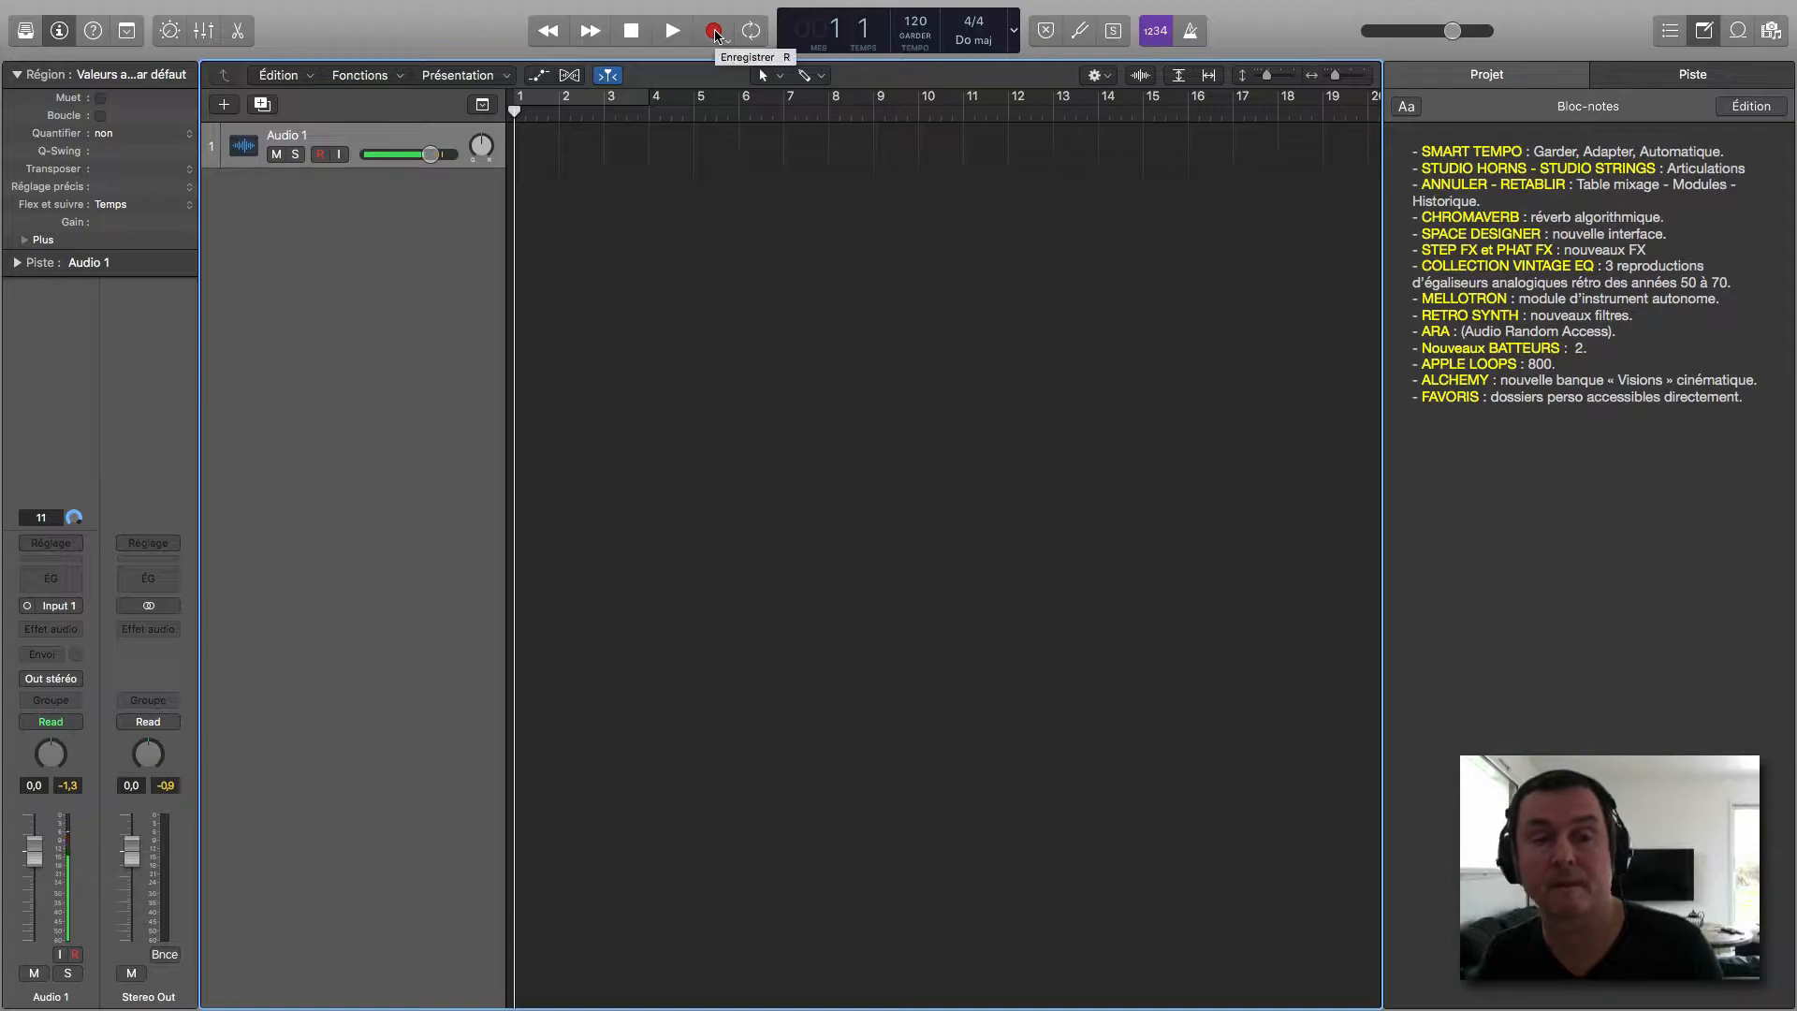
pyautogui.click(715, 34)
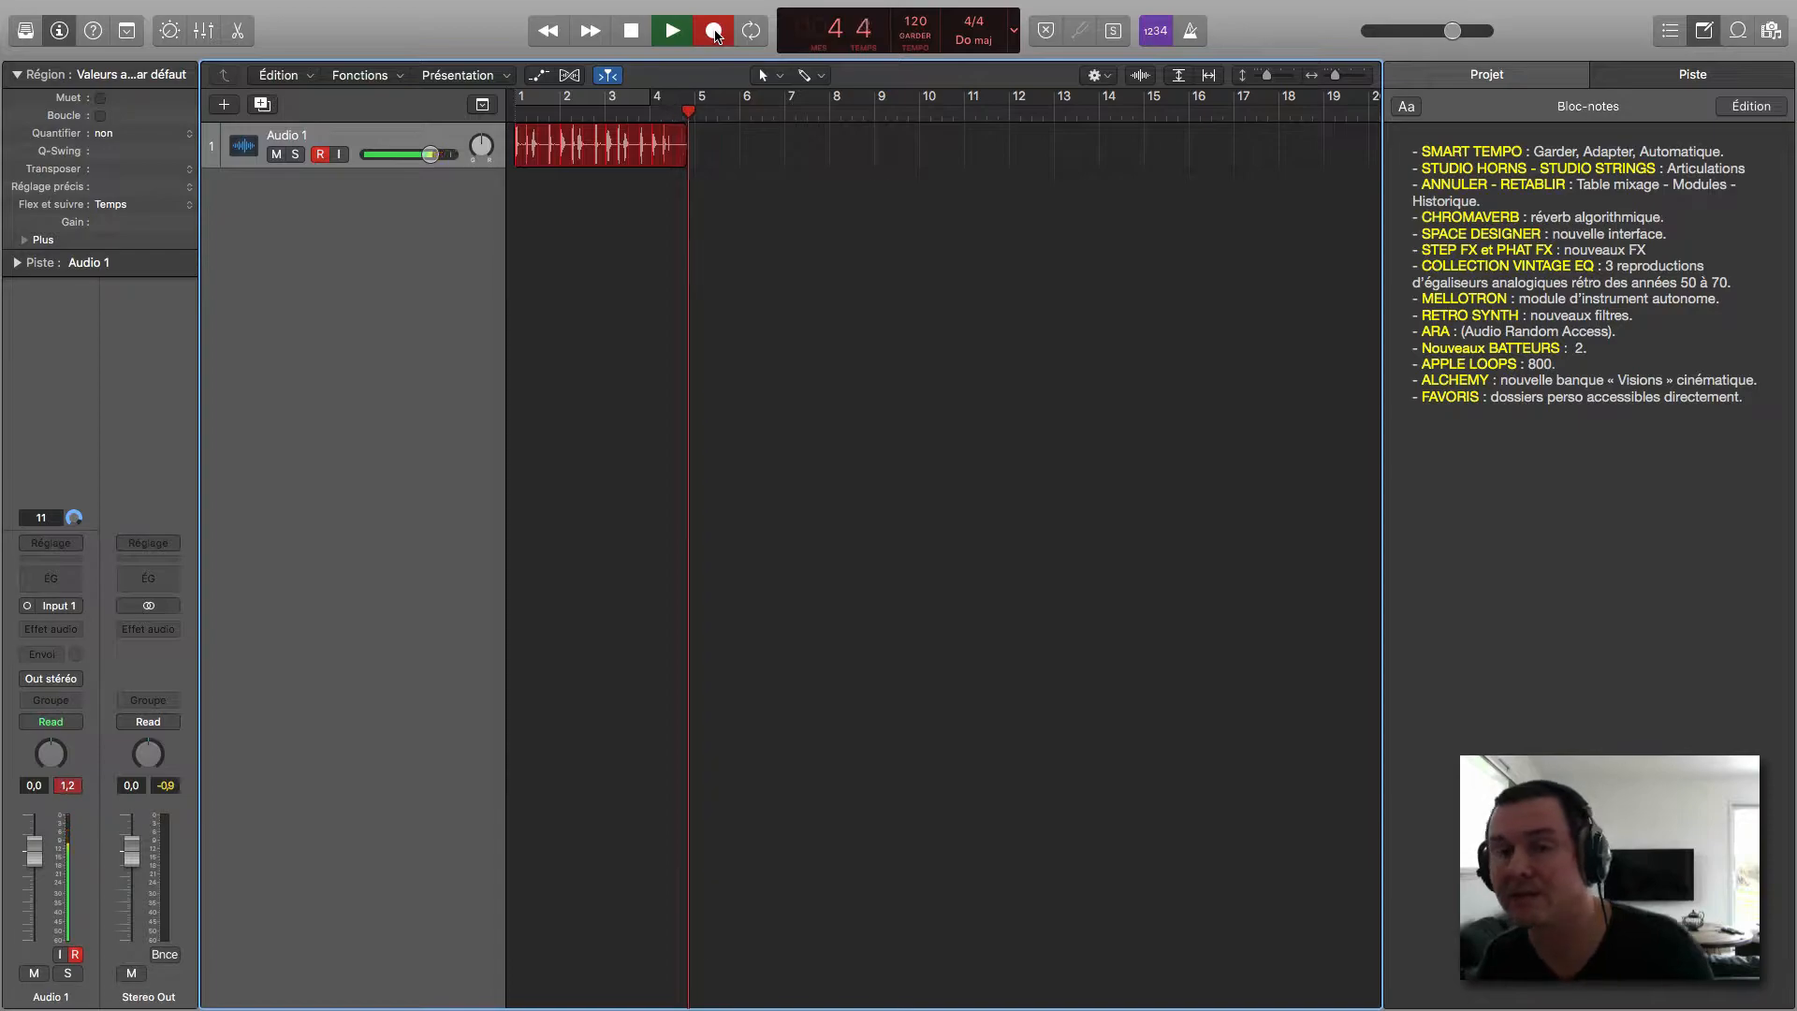
pyautogui.press('space')
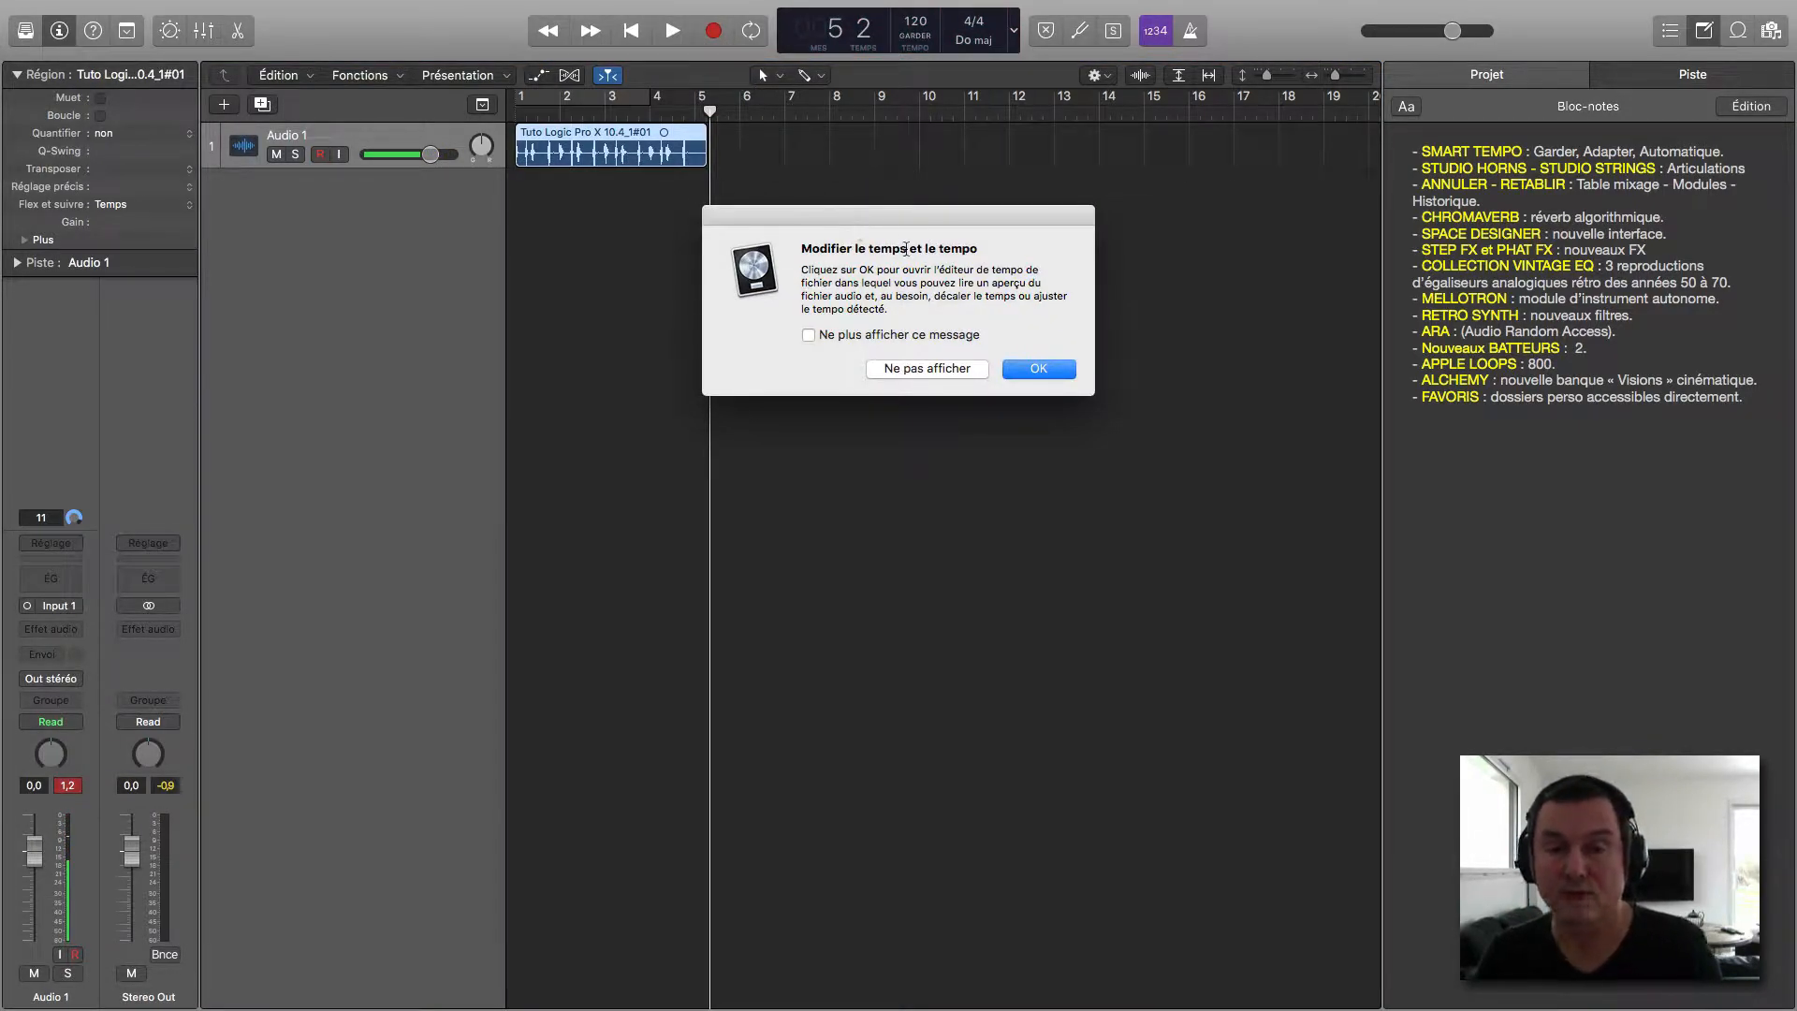
pyautogui.click(1034, 368)
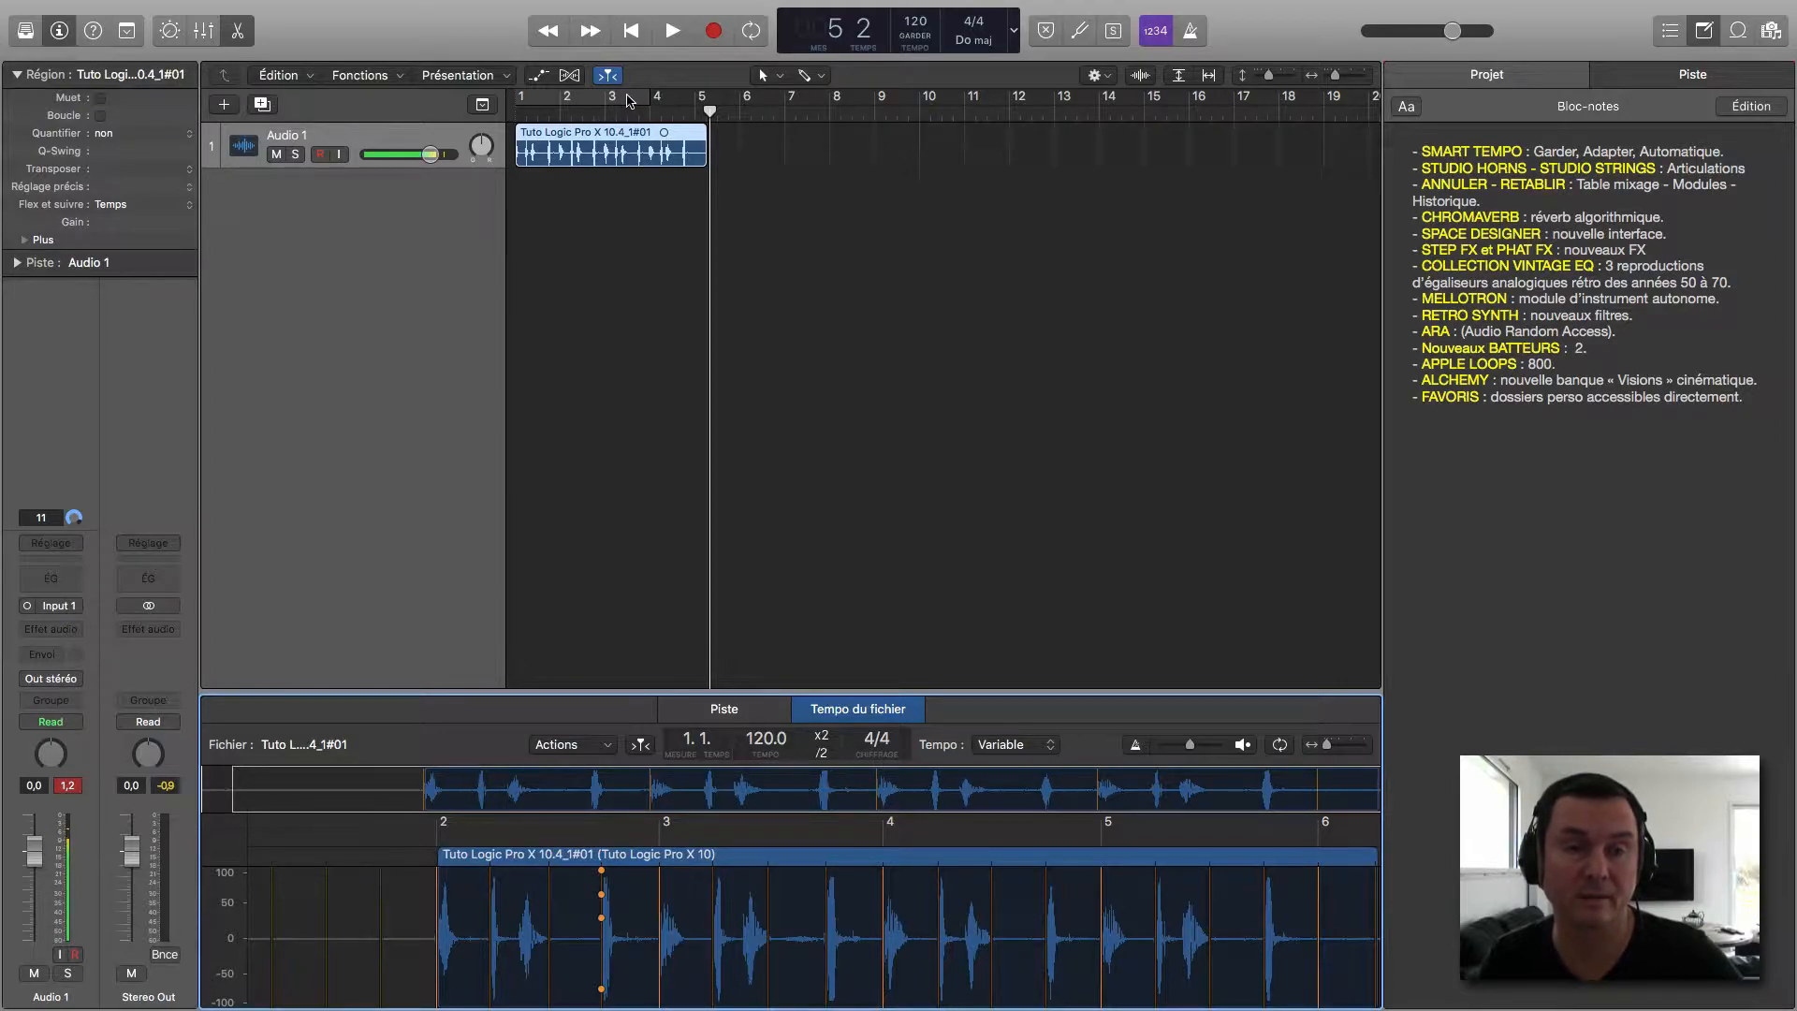
# Step: Loop bars 1 to 5 and play the take with the metronome on, lowering Audio 1's volume to about -12.8 dB
pyautogui.moveTo(655, 99); pyautogui.dragTo(686, 105)
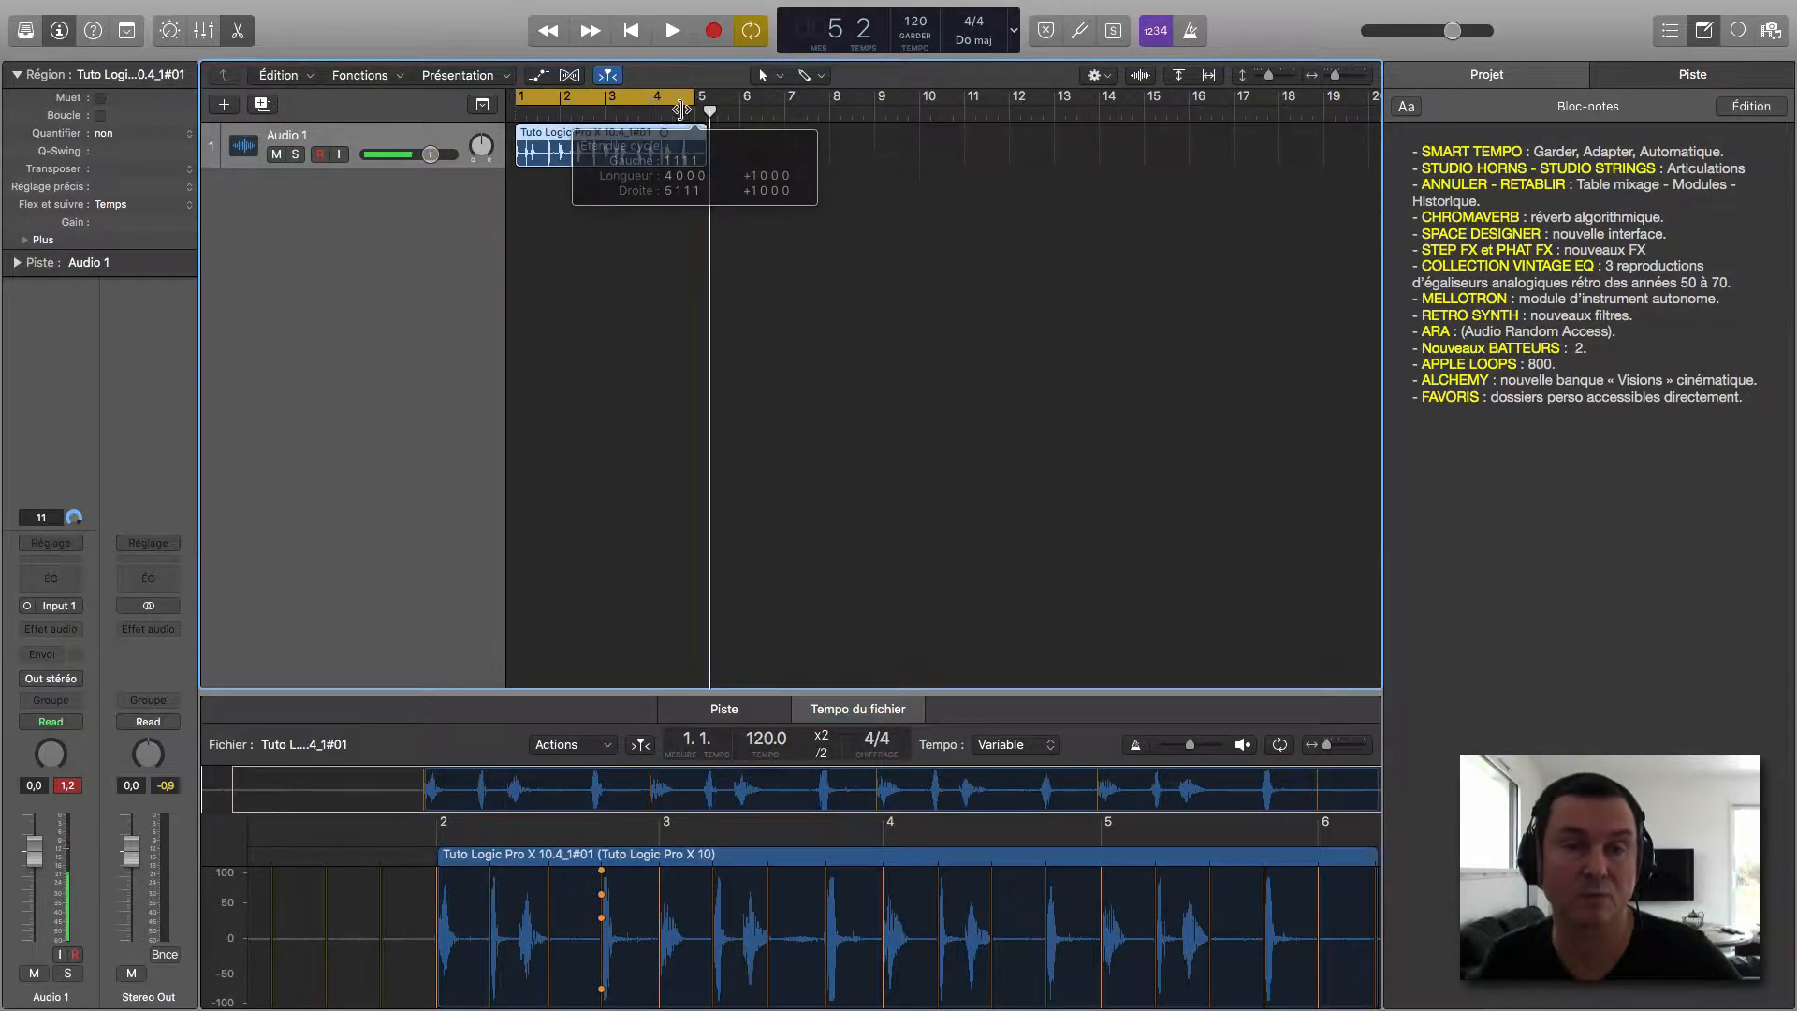
pyautogui.click(672, 31)
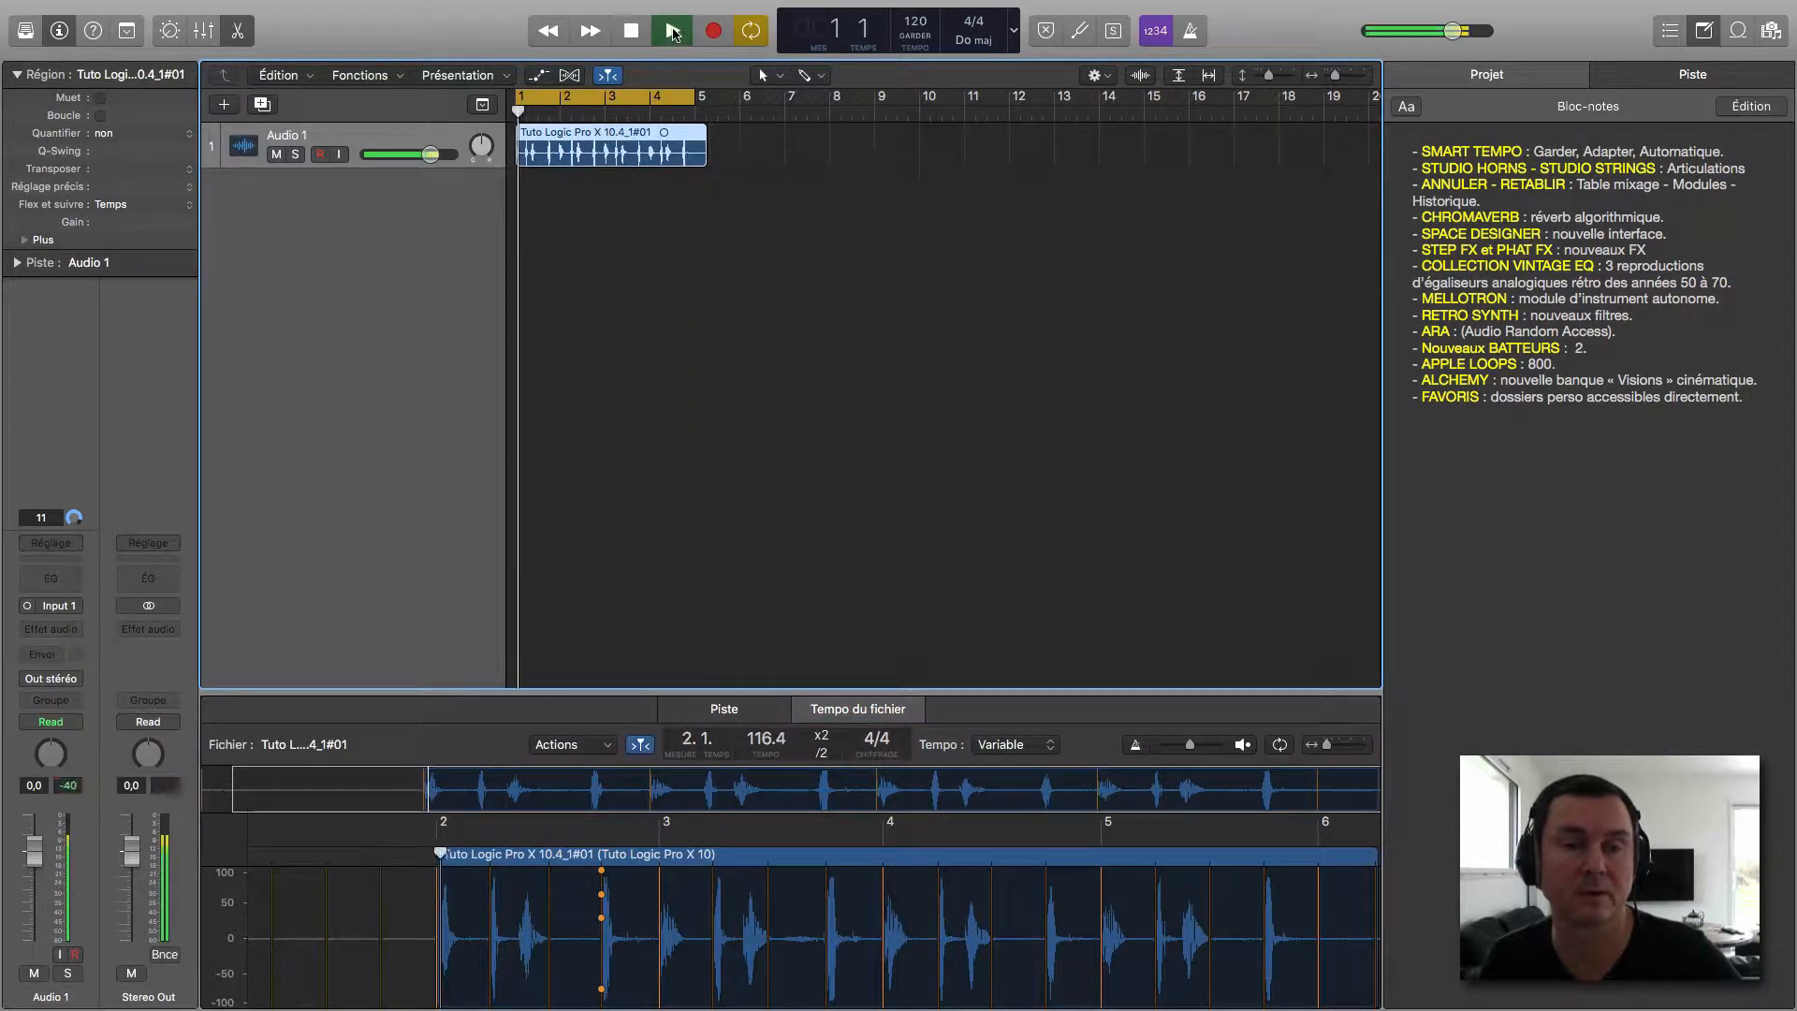
pyautogui.moveTo(430, 154); pyautogui.dragTo(409, 154)
pyautogui.click(1189, 30)
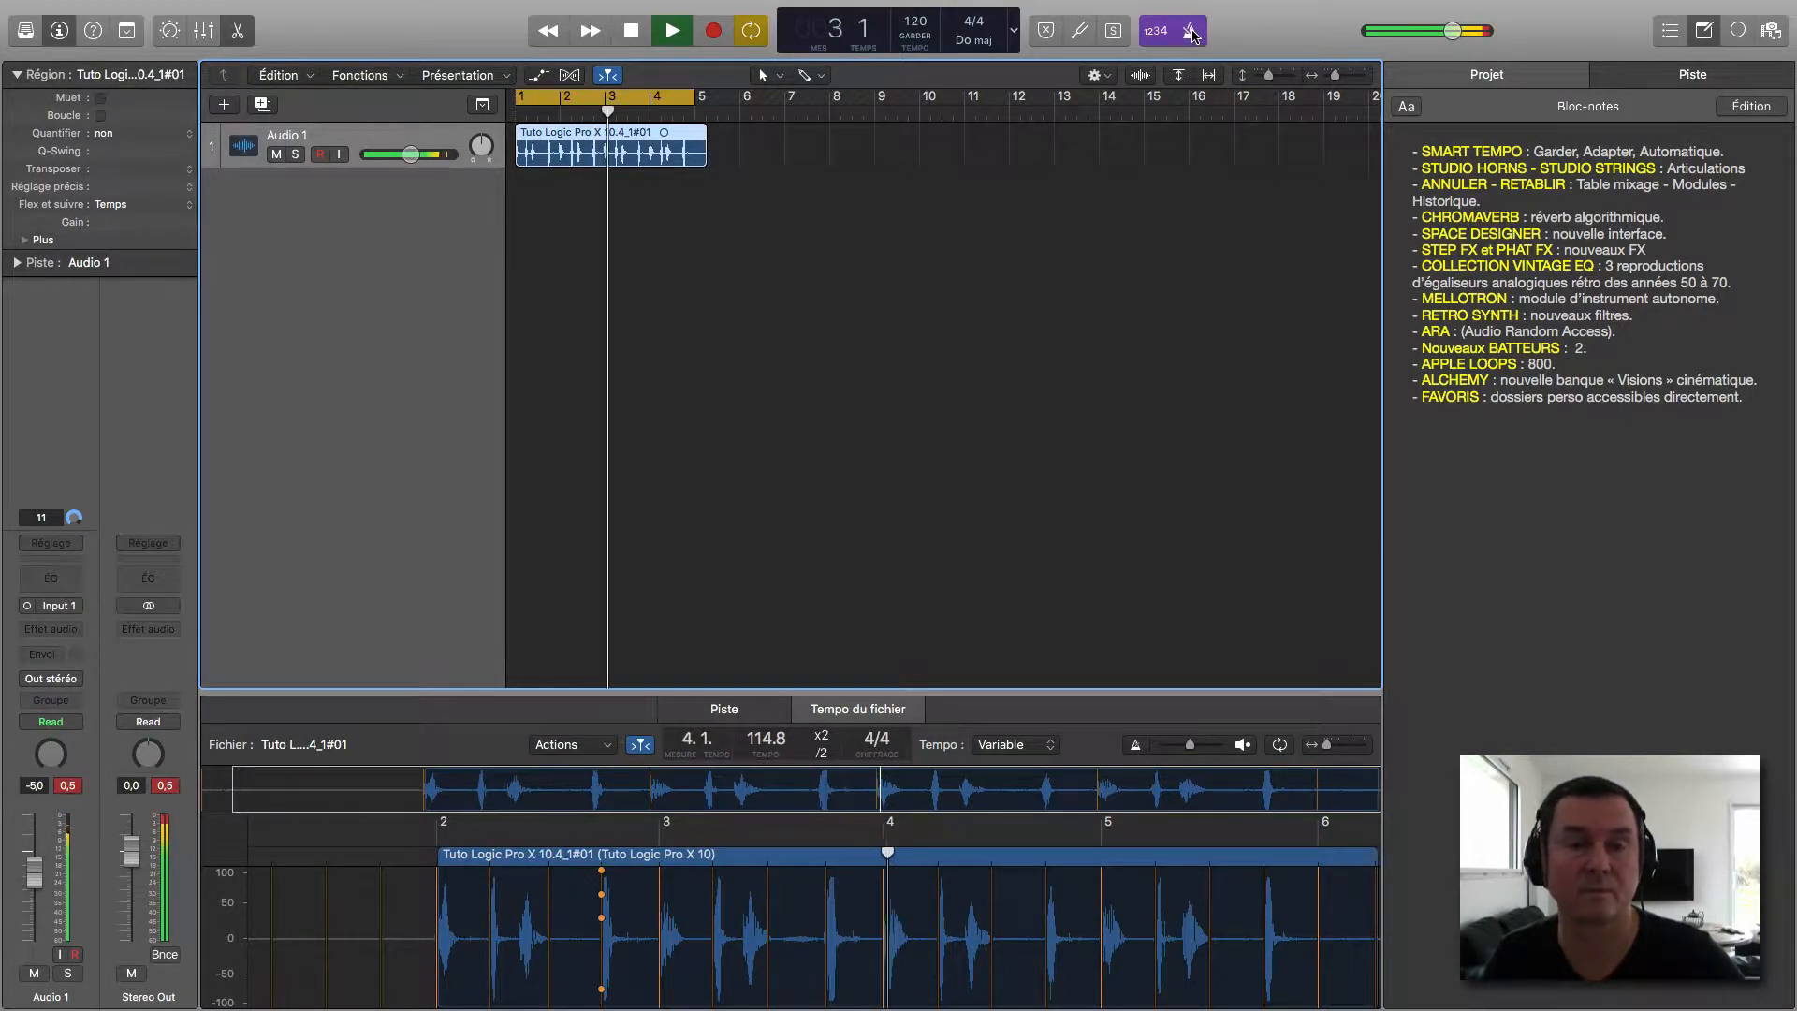
pyautogui.moveTo(410, 154); pyautogui.dragTo(395, 154)
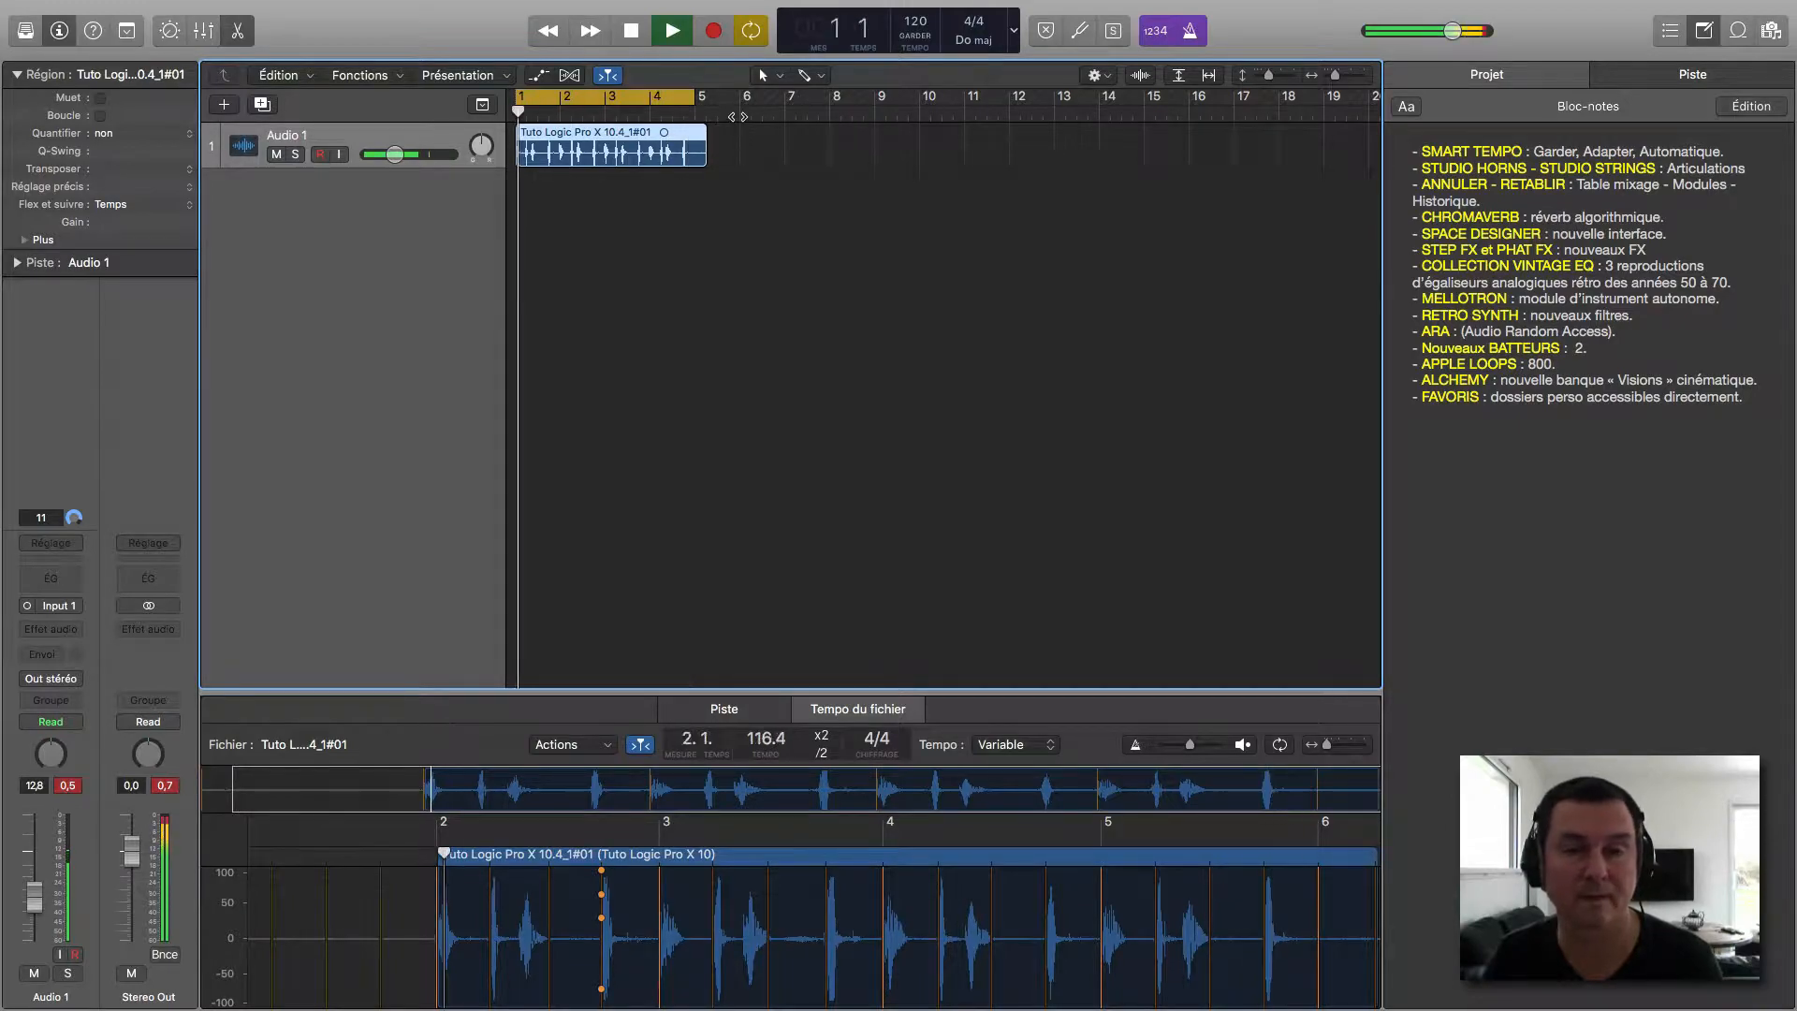
pyautogui.press('space')
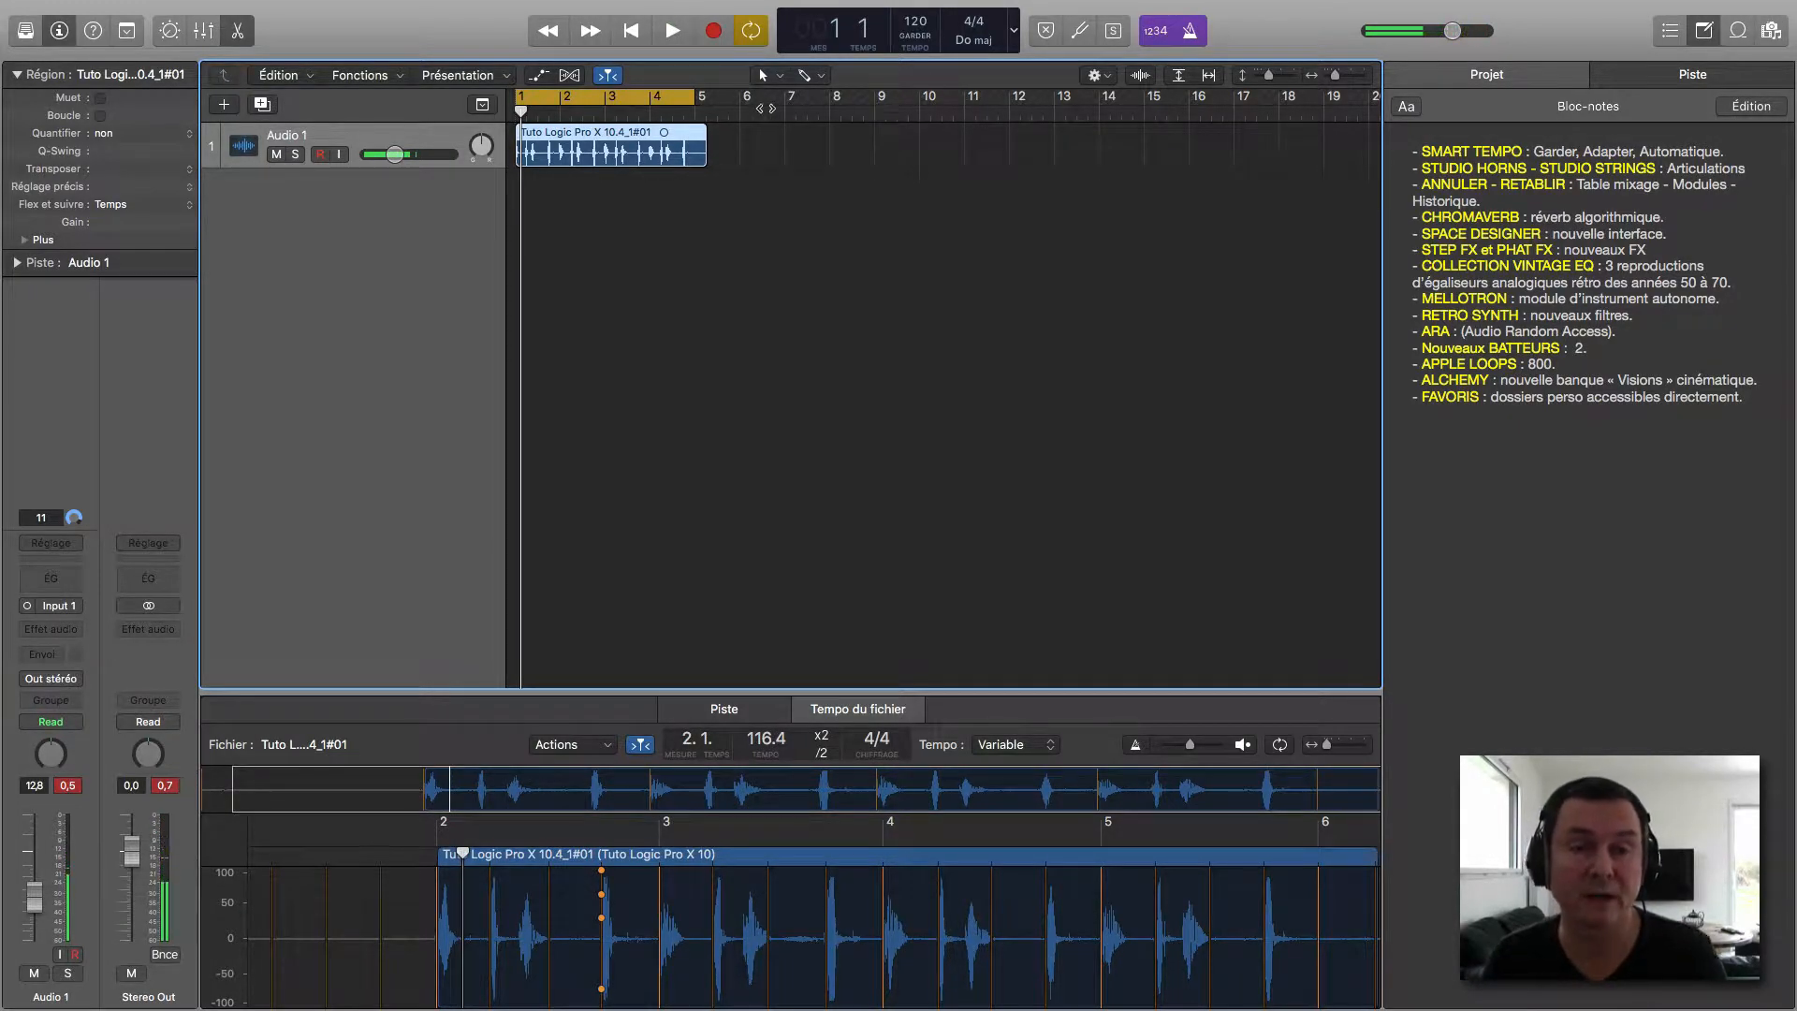
# Step: Trim the end of the recorded region on Audio 1 to the end of the cycle range and deselect the region
pyautogui.moveTo(706, 157); pyautogui.dragTo(697, 159)
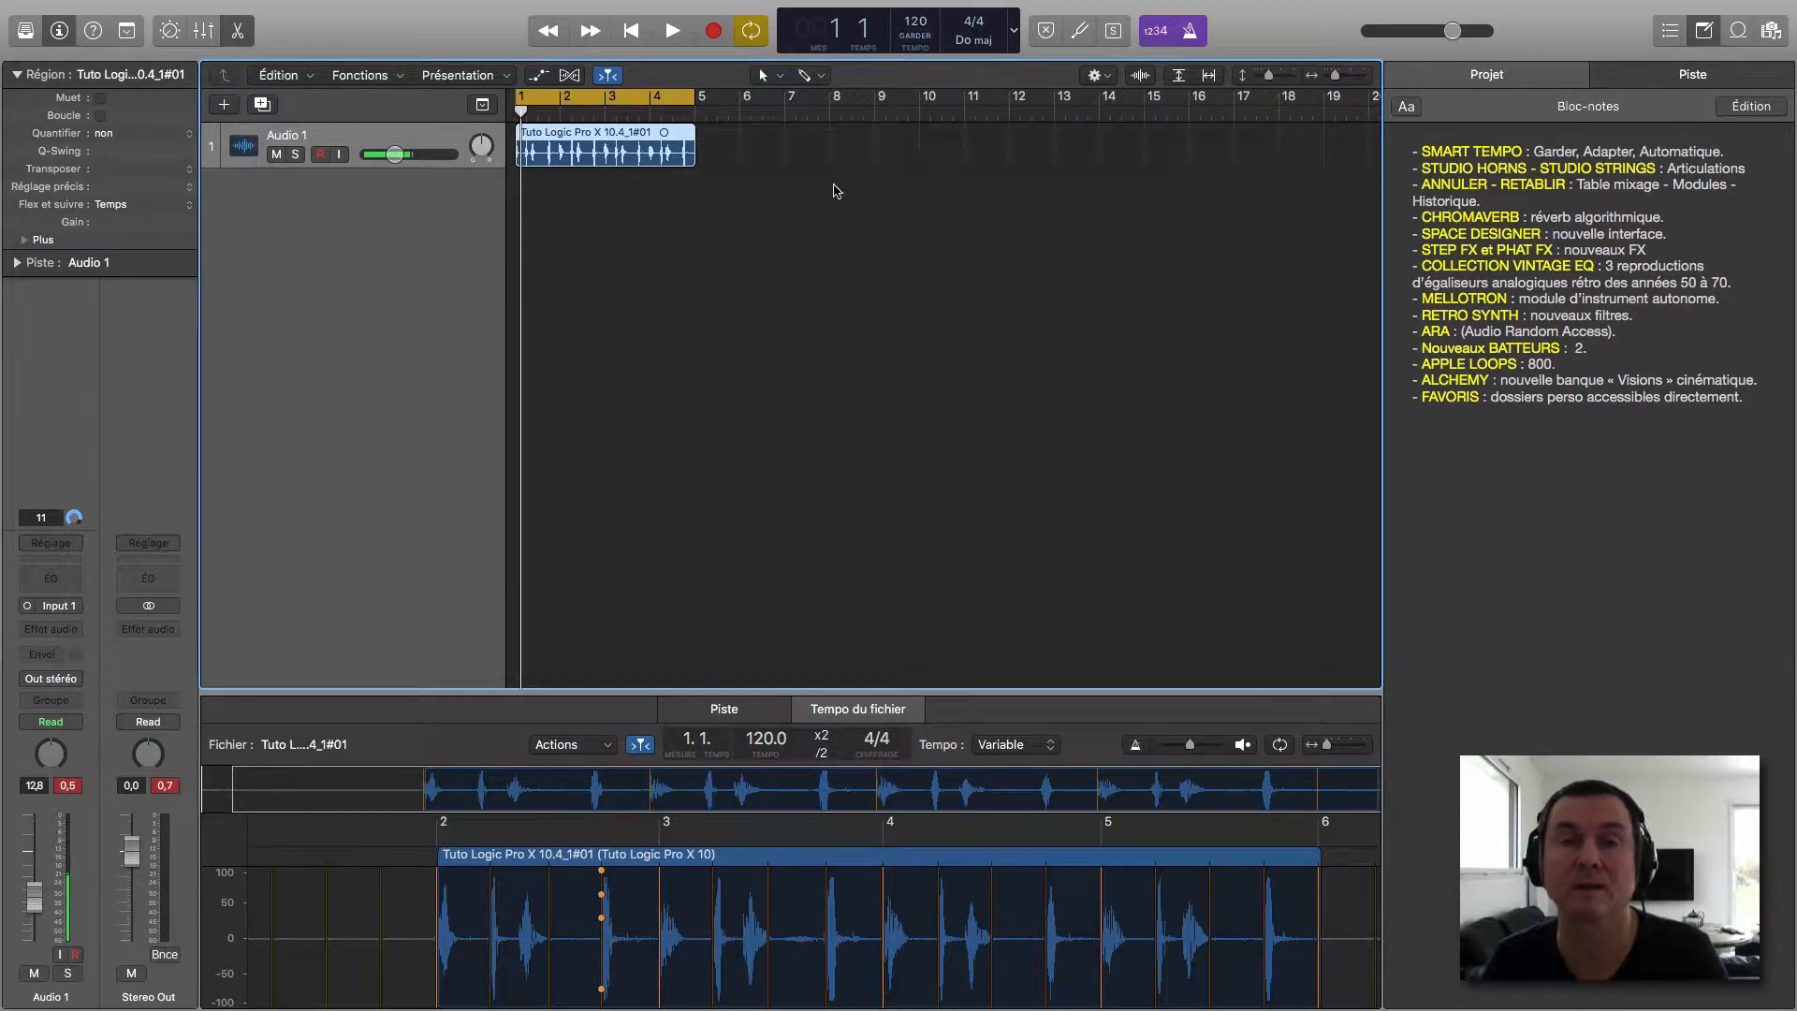
pyautogui.click(872, 277)
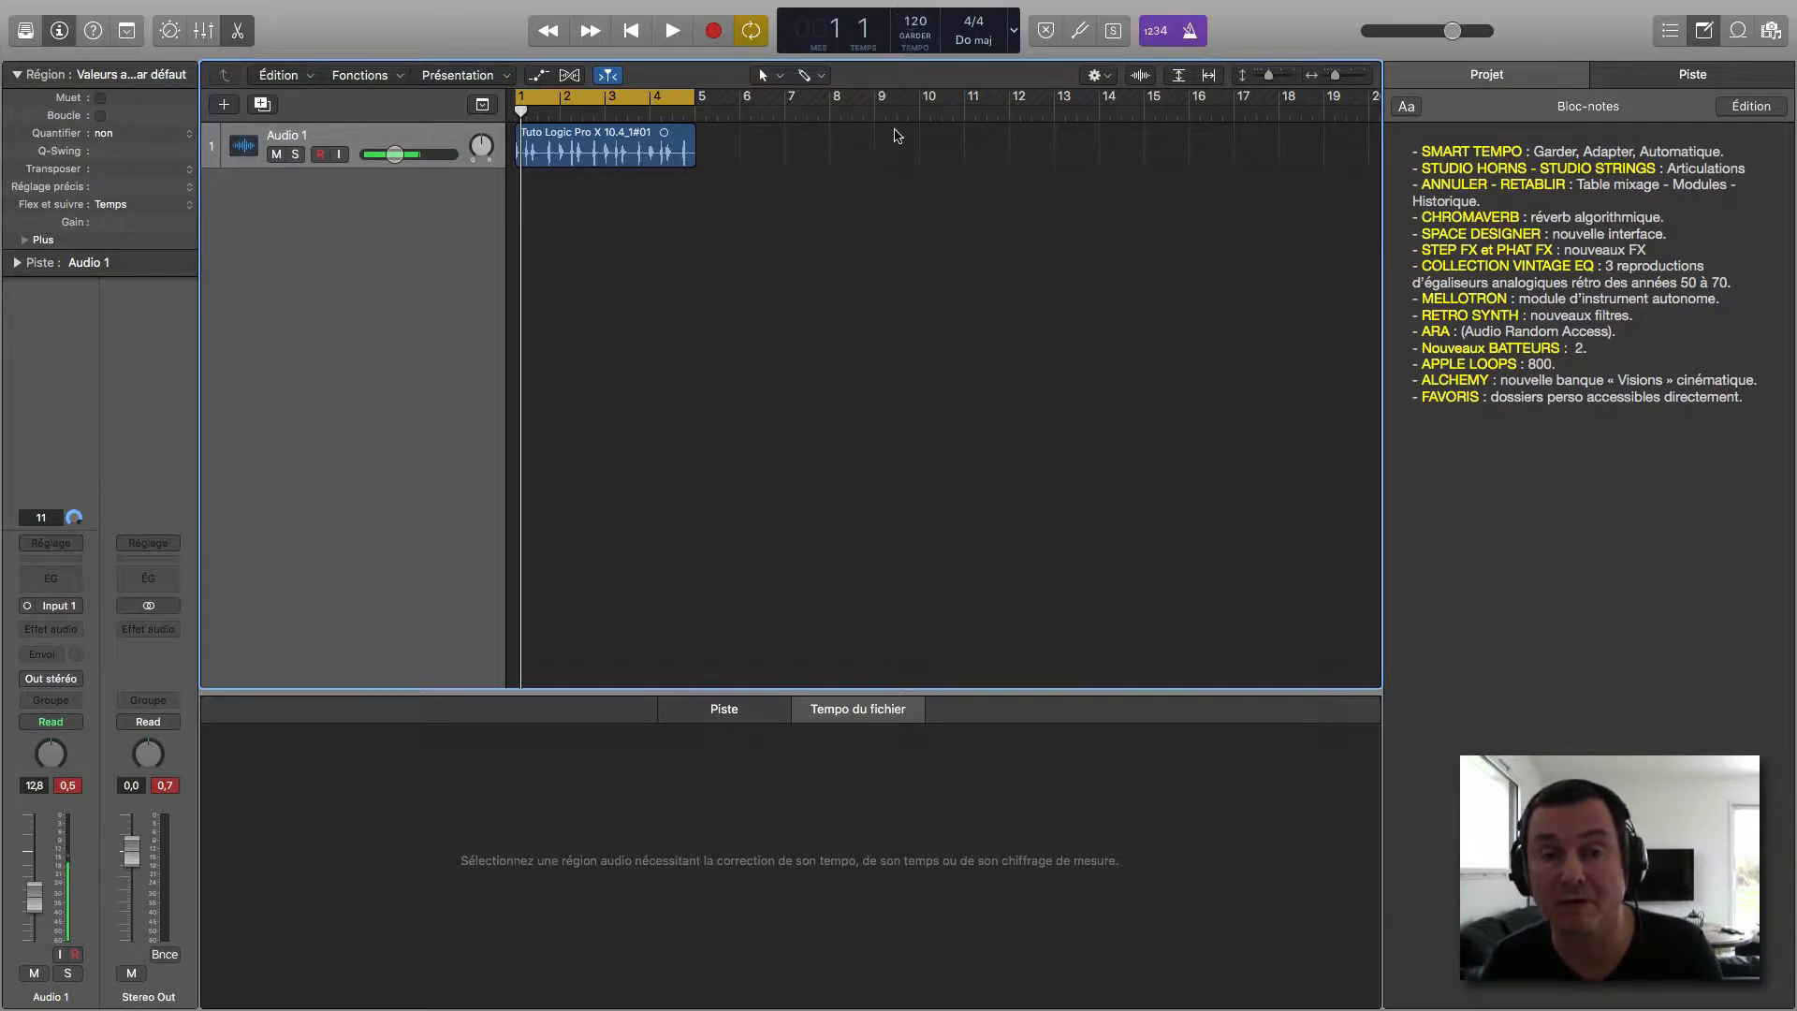
# Step: Duplicate the Audio 1 track with its settings as a second audio track and mute Audio 1
pyautogui.click(418, 140)
pyautogui.press('super+d')
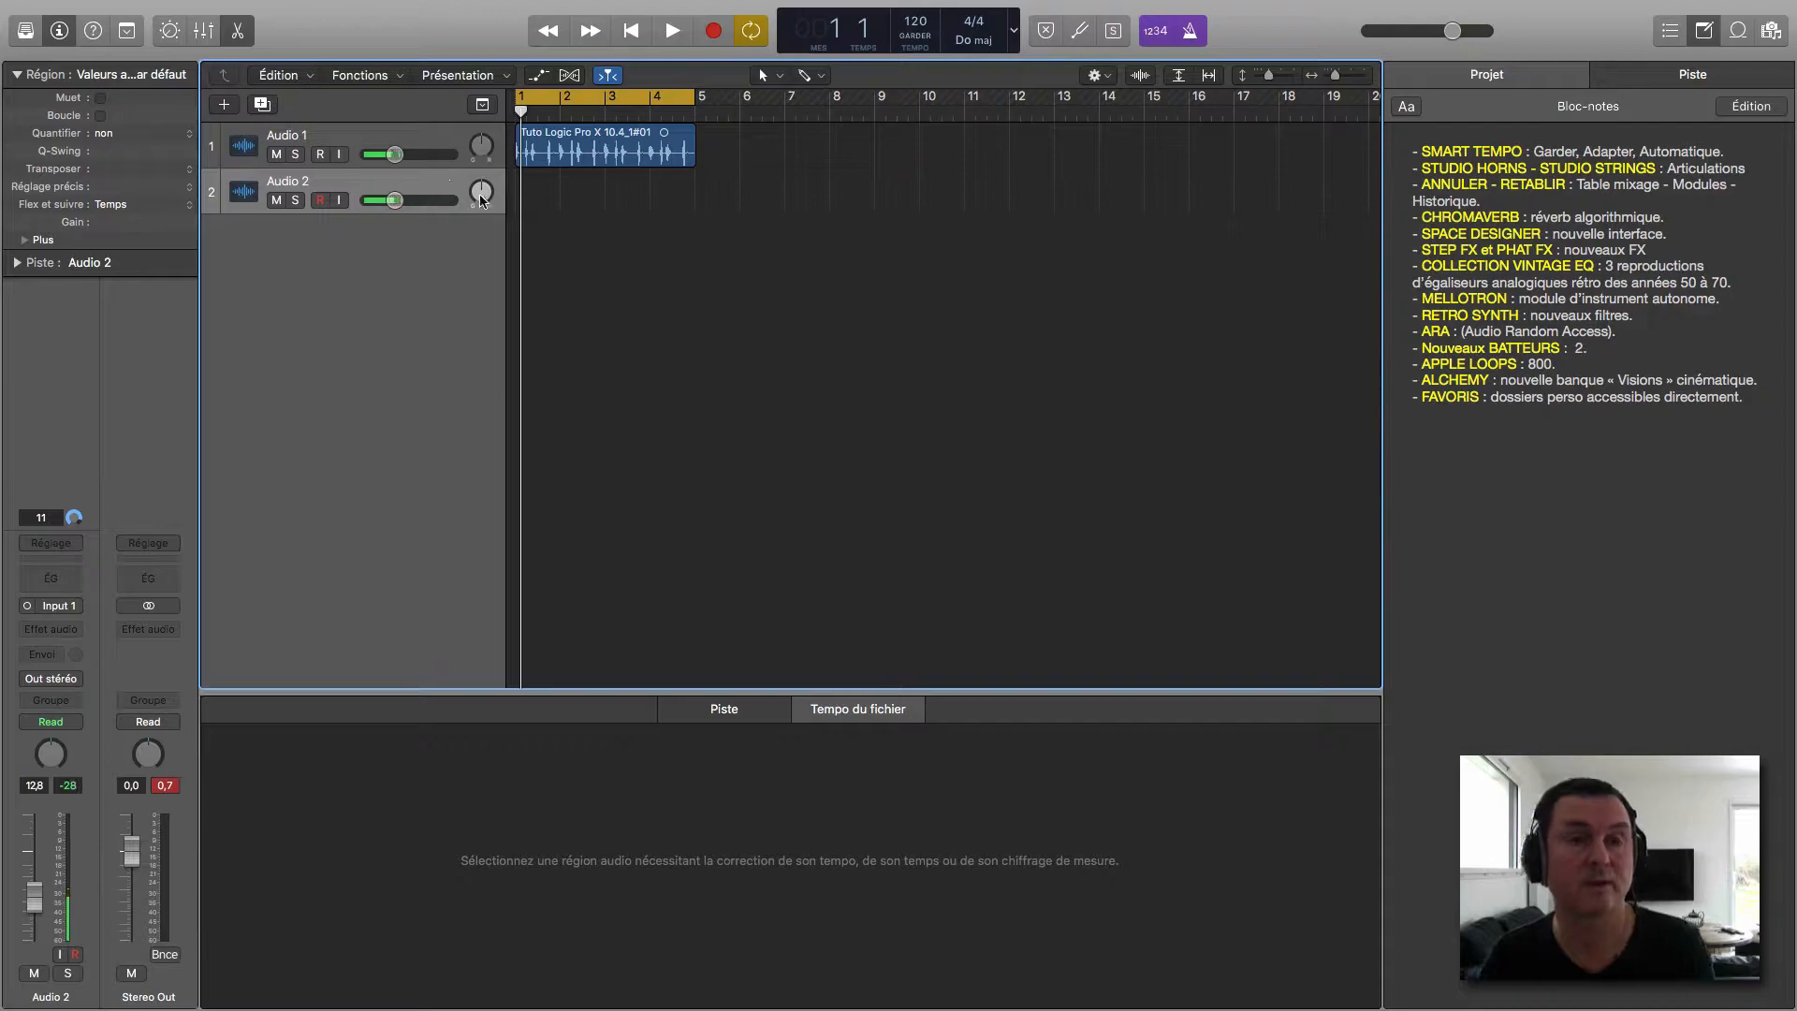
pyautogui.click(276, 155)
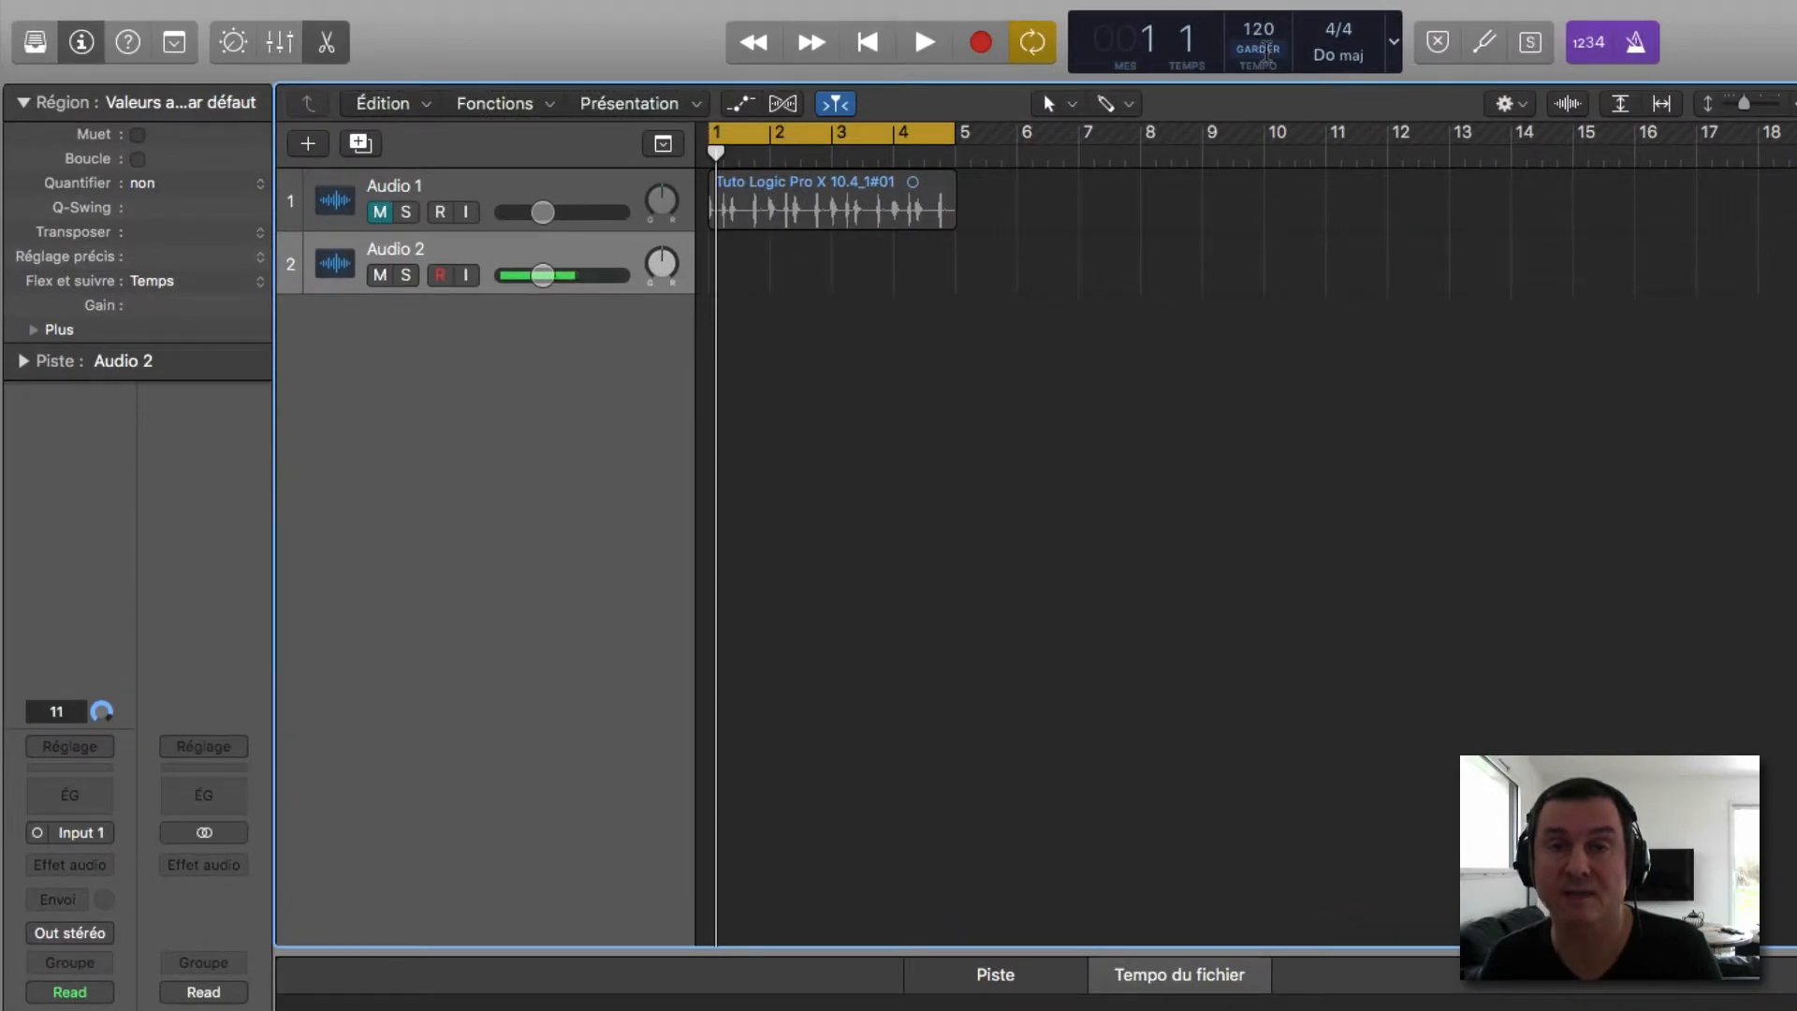
# Step: Set the project tempo mode to "ADAPTER – Adapter le tempo du projet" and return the playhead to the project start
pyautogui.click(1265, 51)
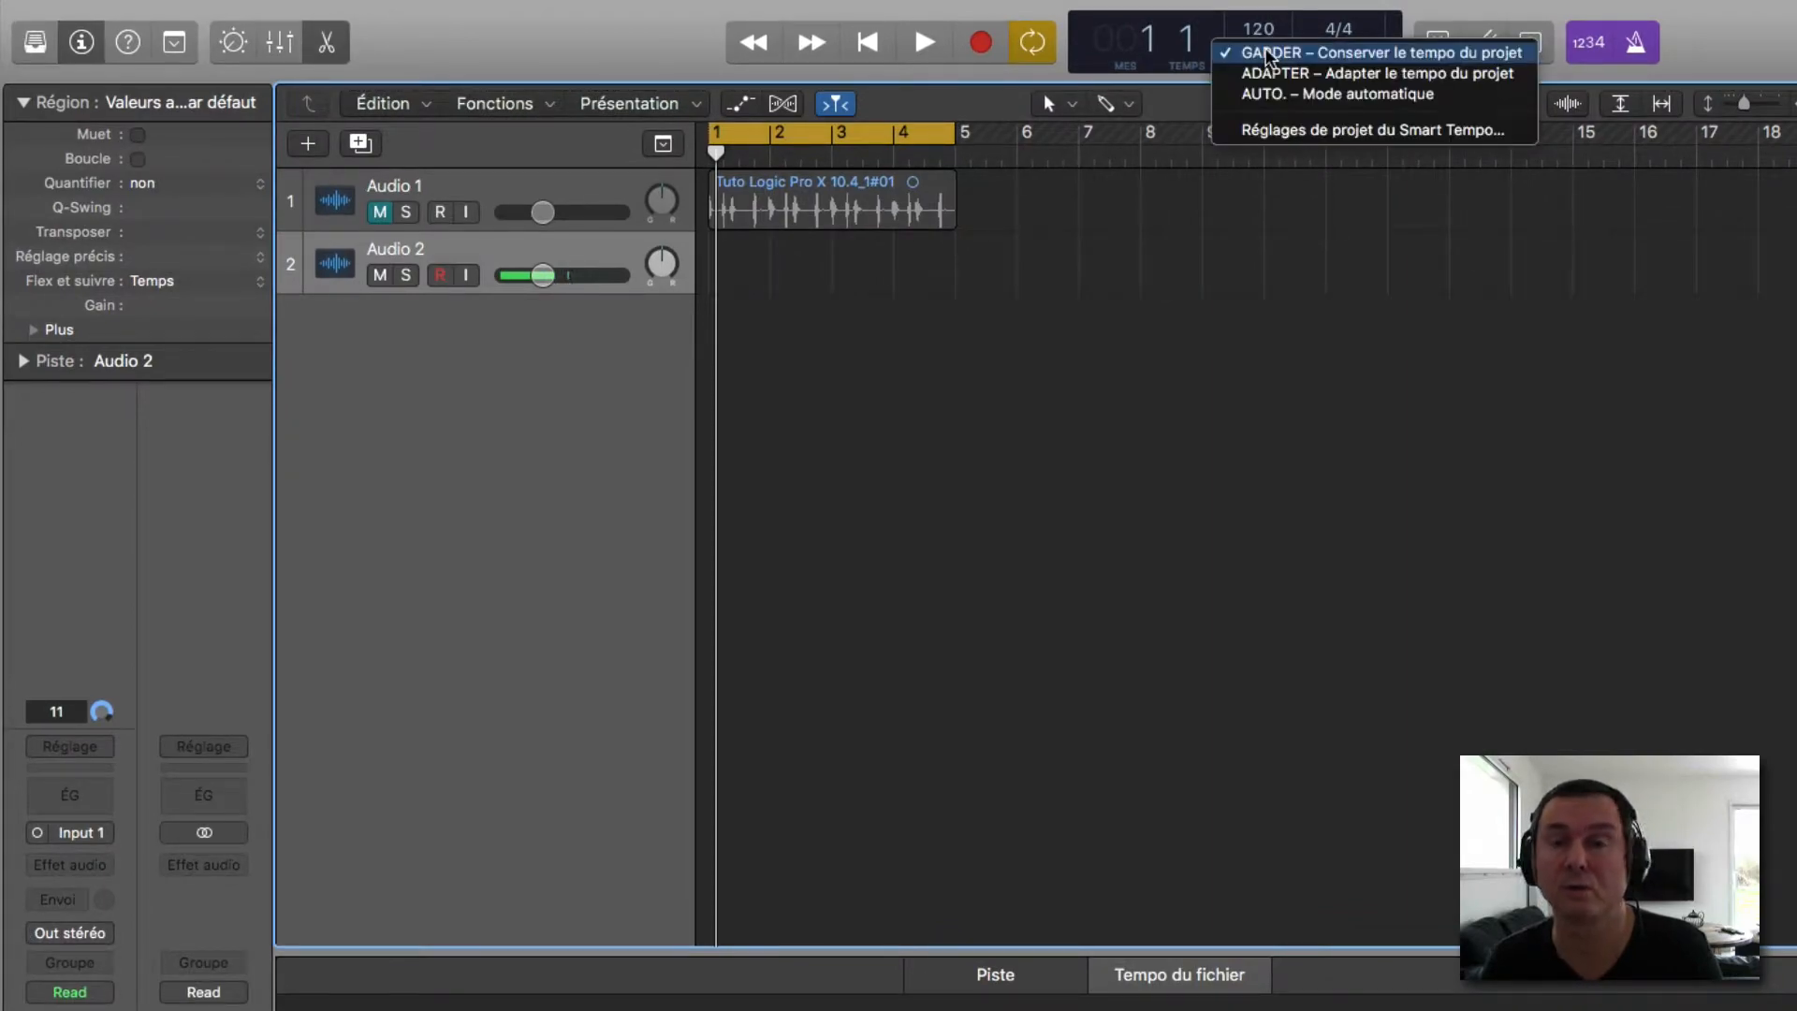
pyautogui.click(1264, 75)
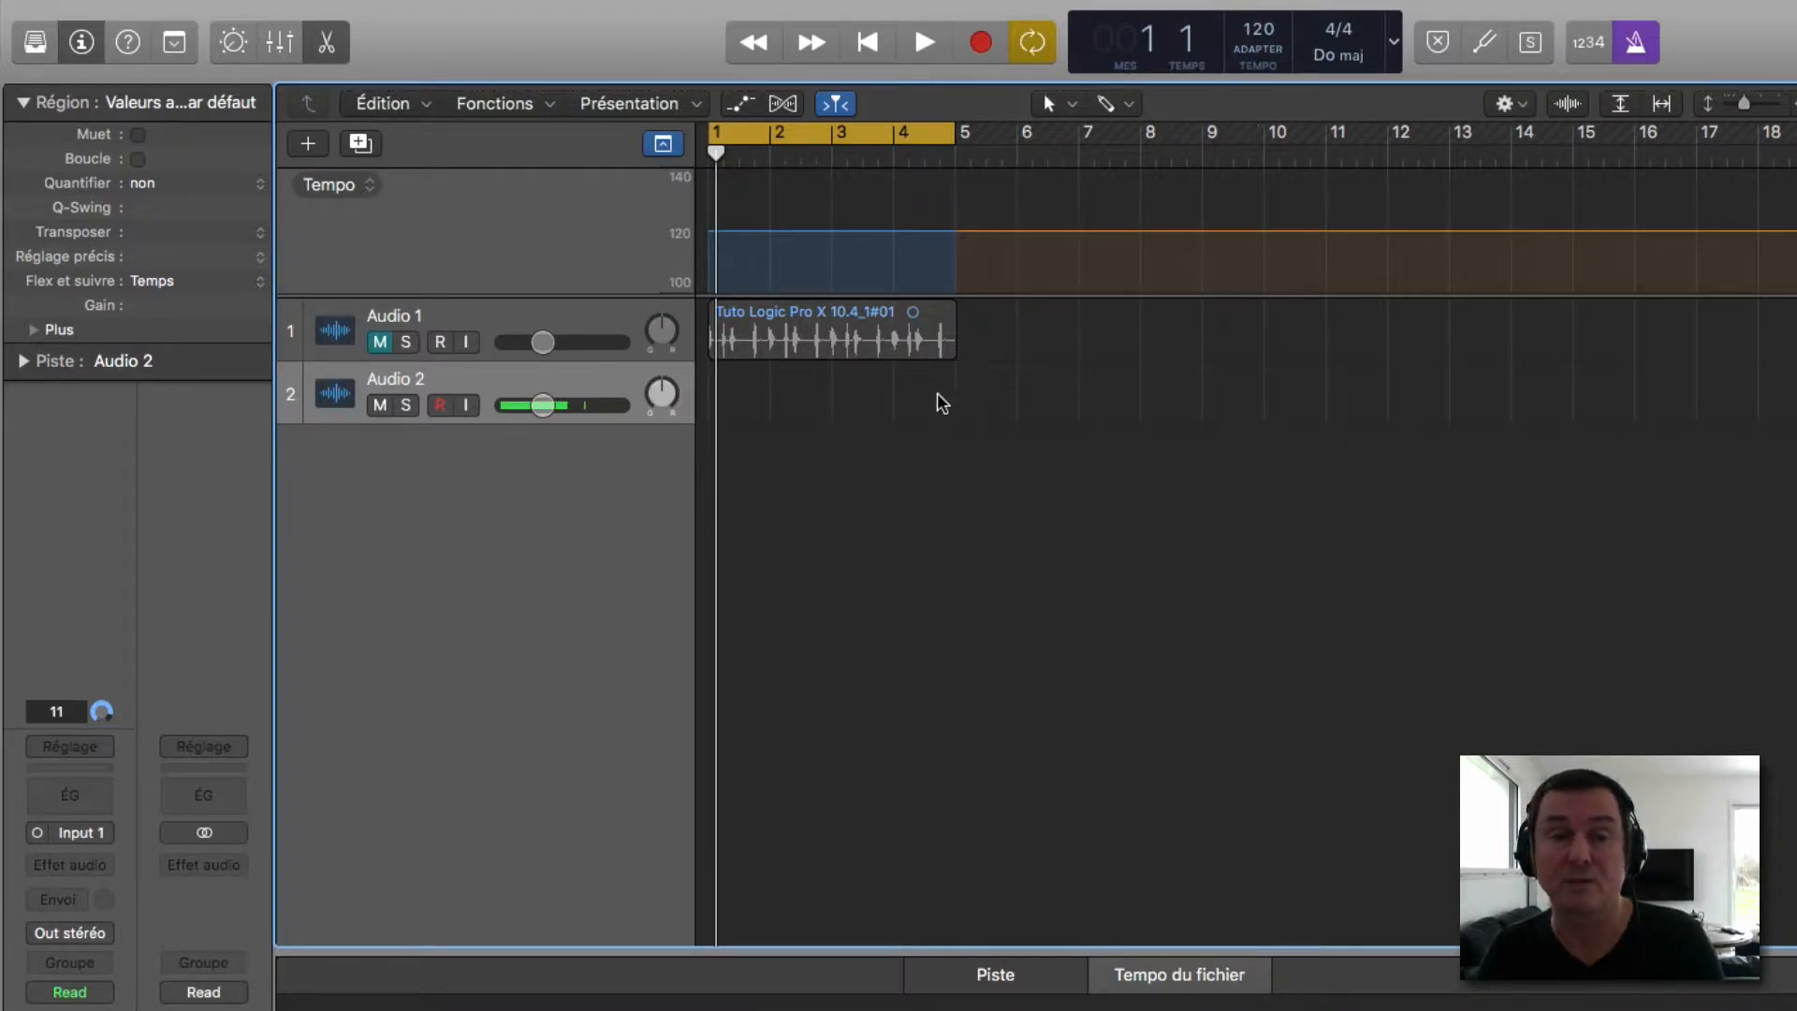
pyautogui.click(869, 43)
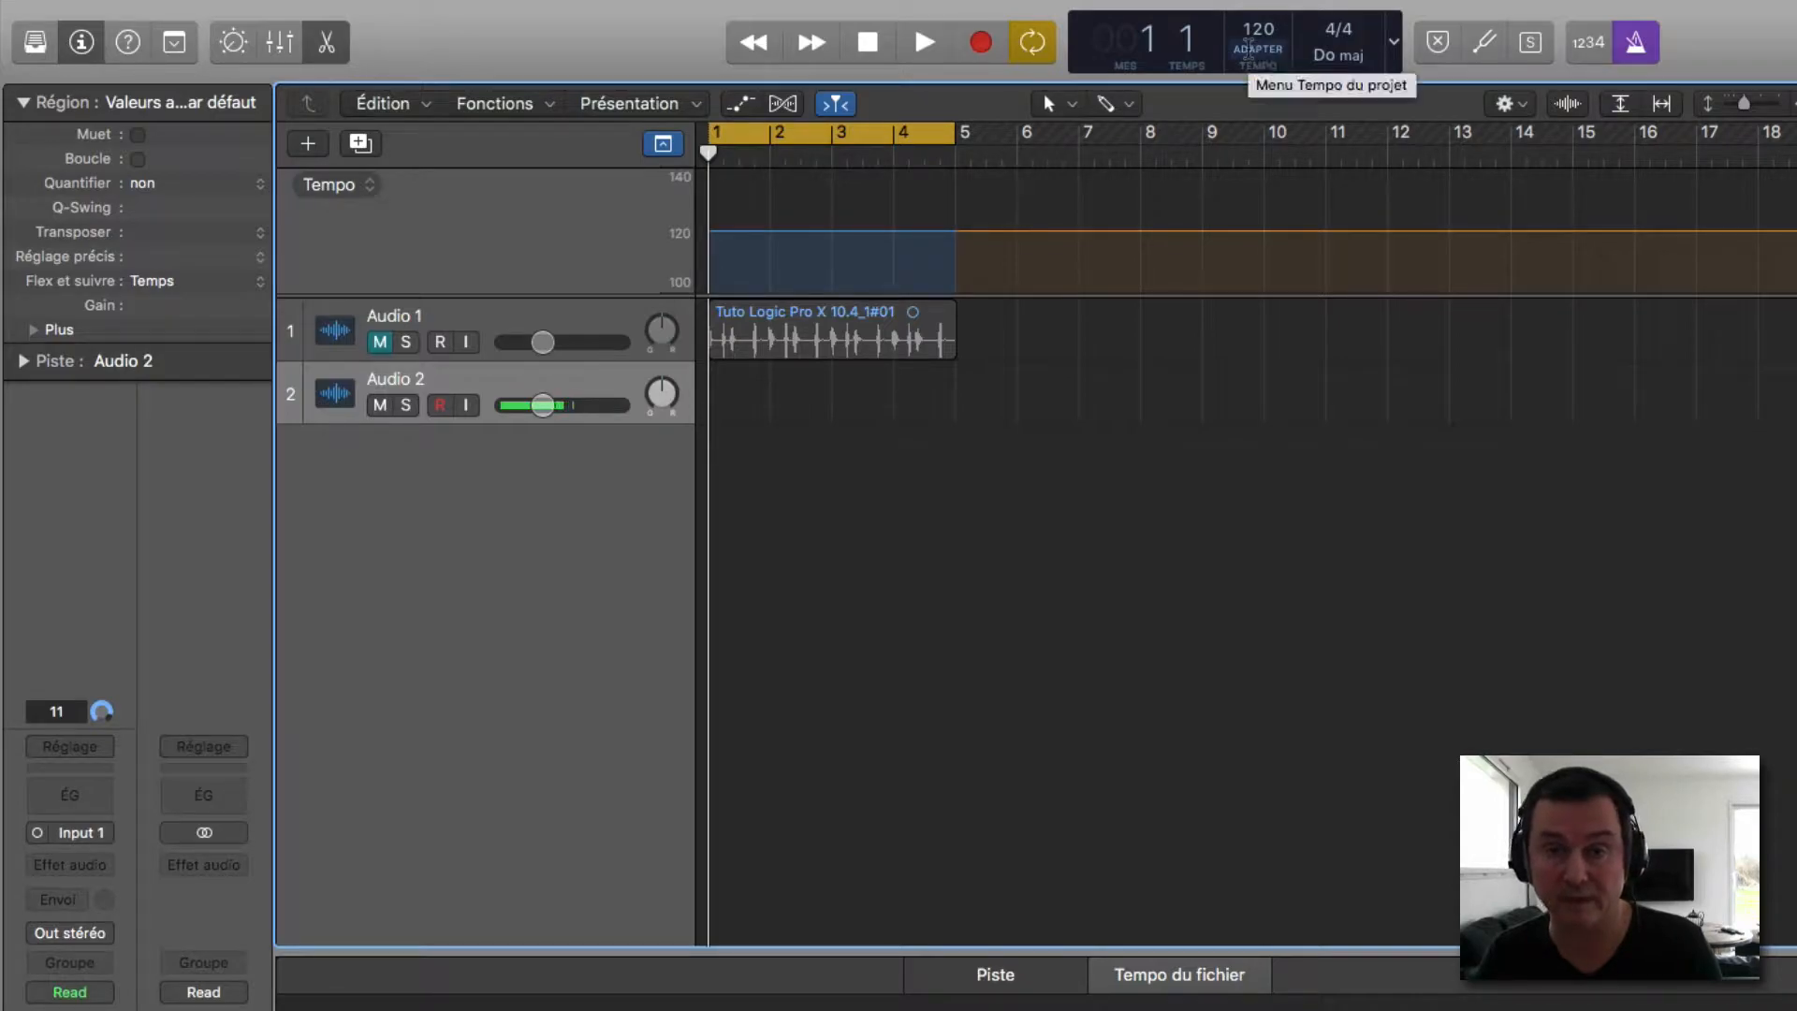
# Step: Check the Flex et suivre defaults in the Smart Tempo project settings with the Adapter mode selected
pyautogui.click(1250, 52)
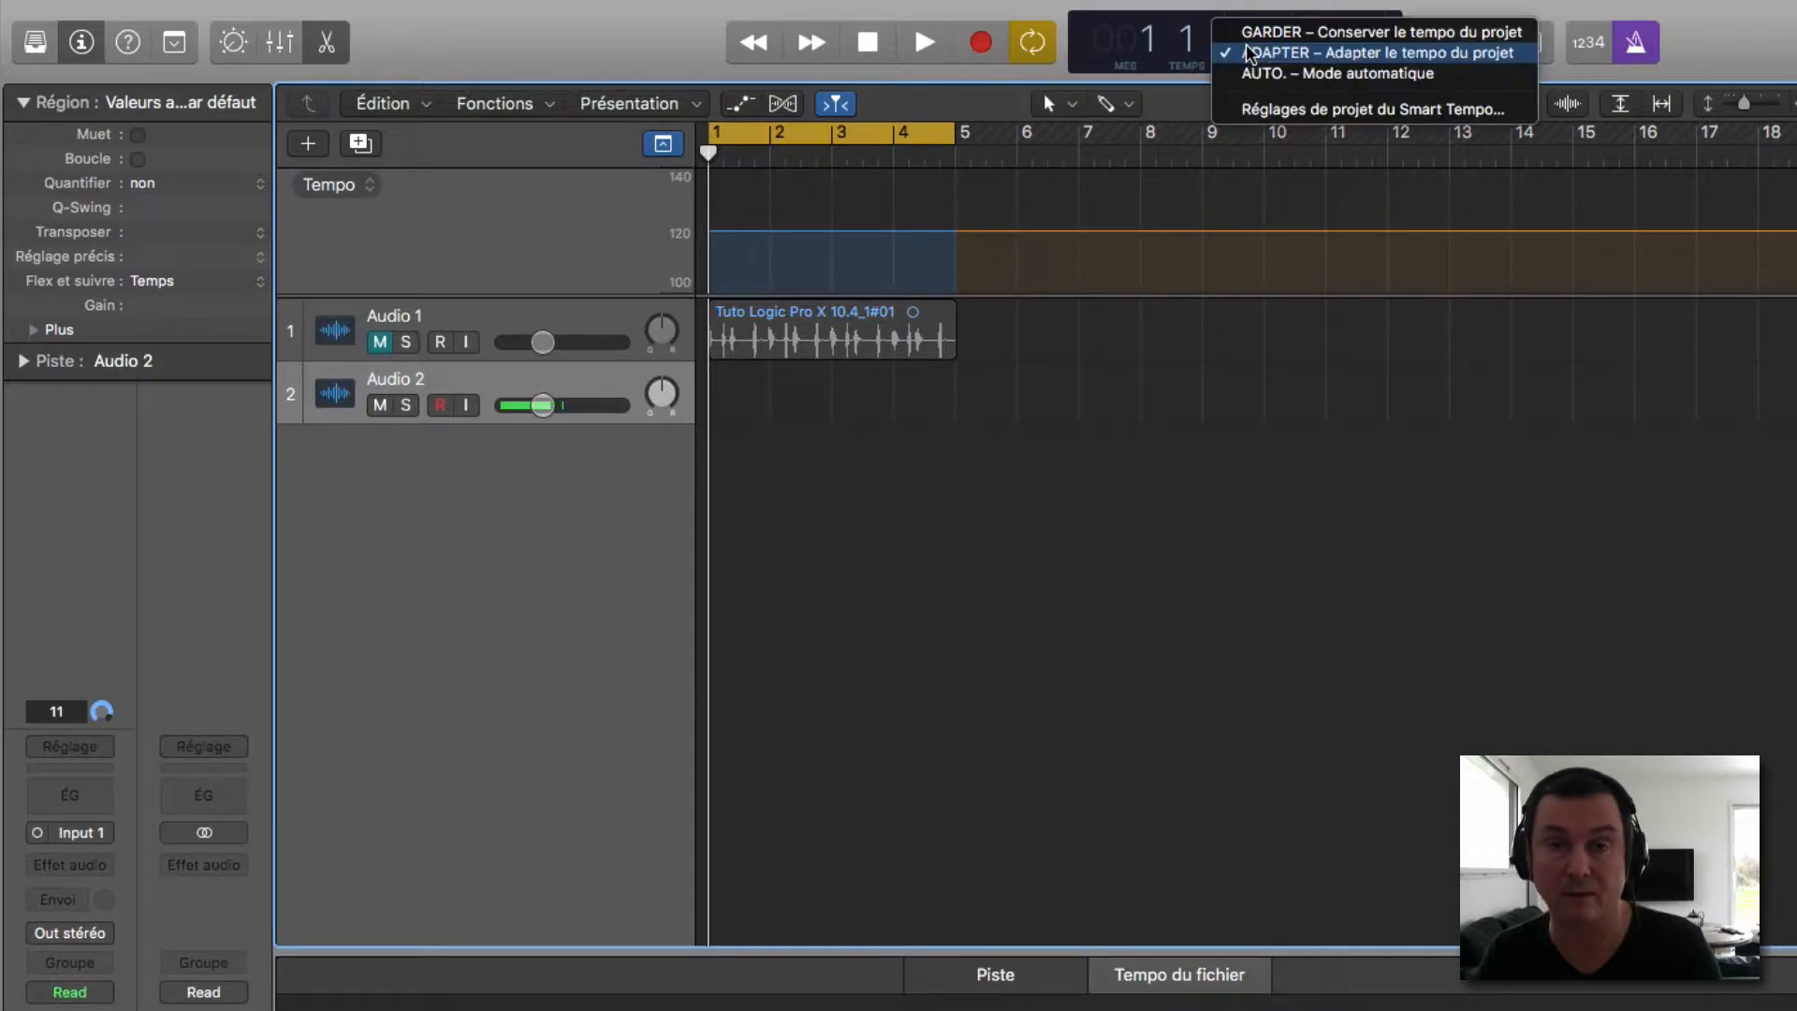
pyautogui.click(1255, 109)
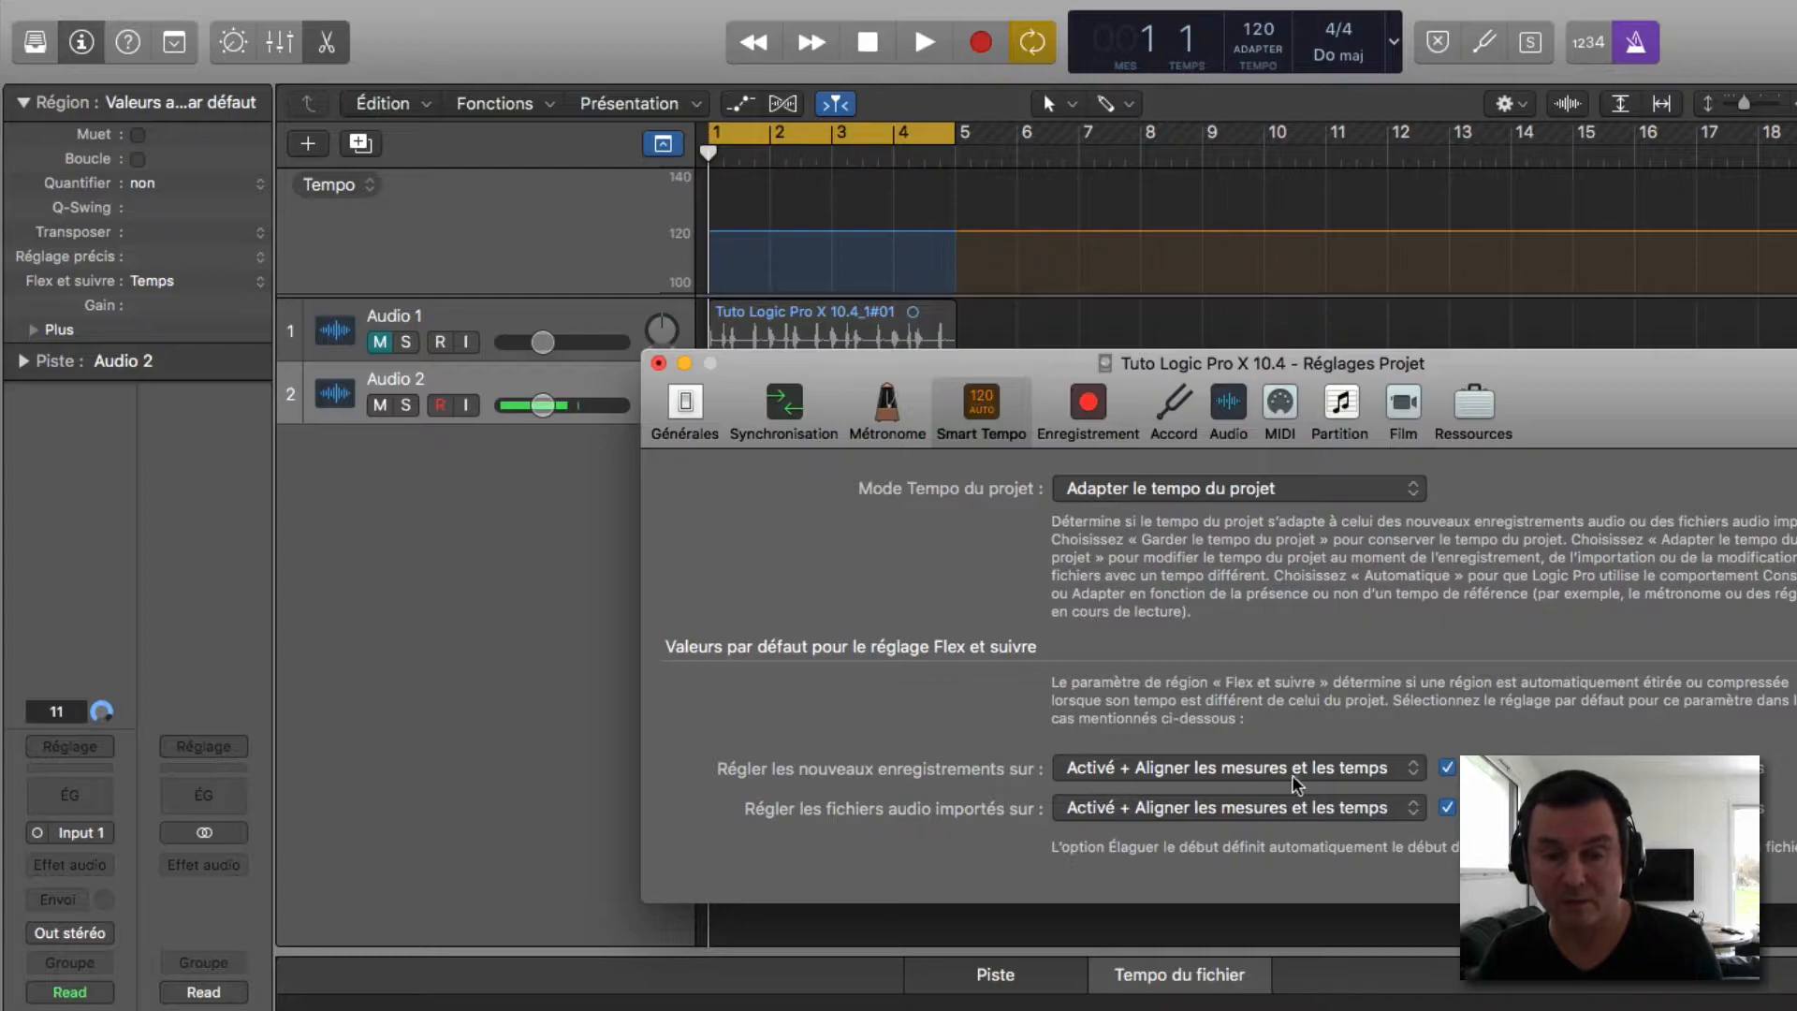
pyautogui.click(658, 362)
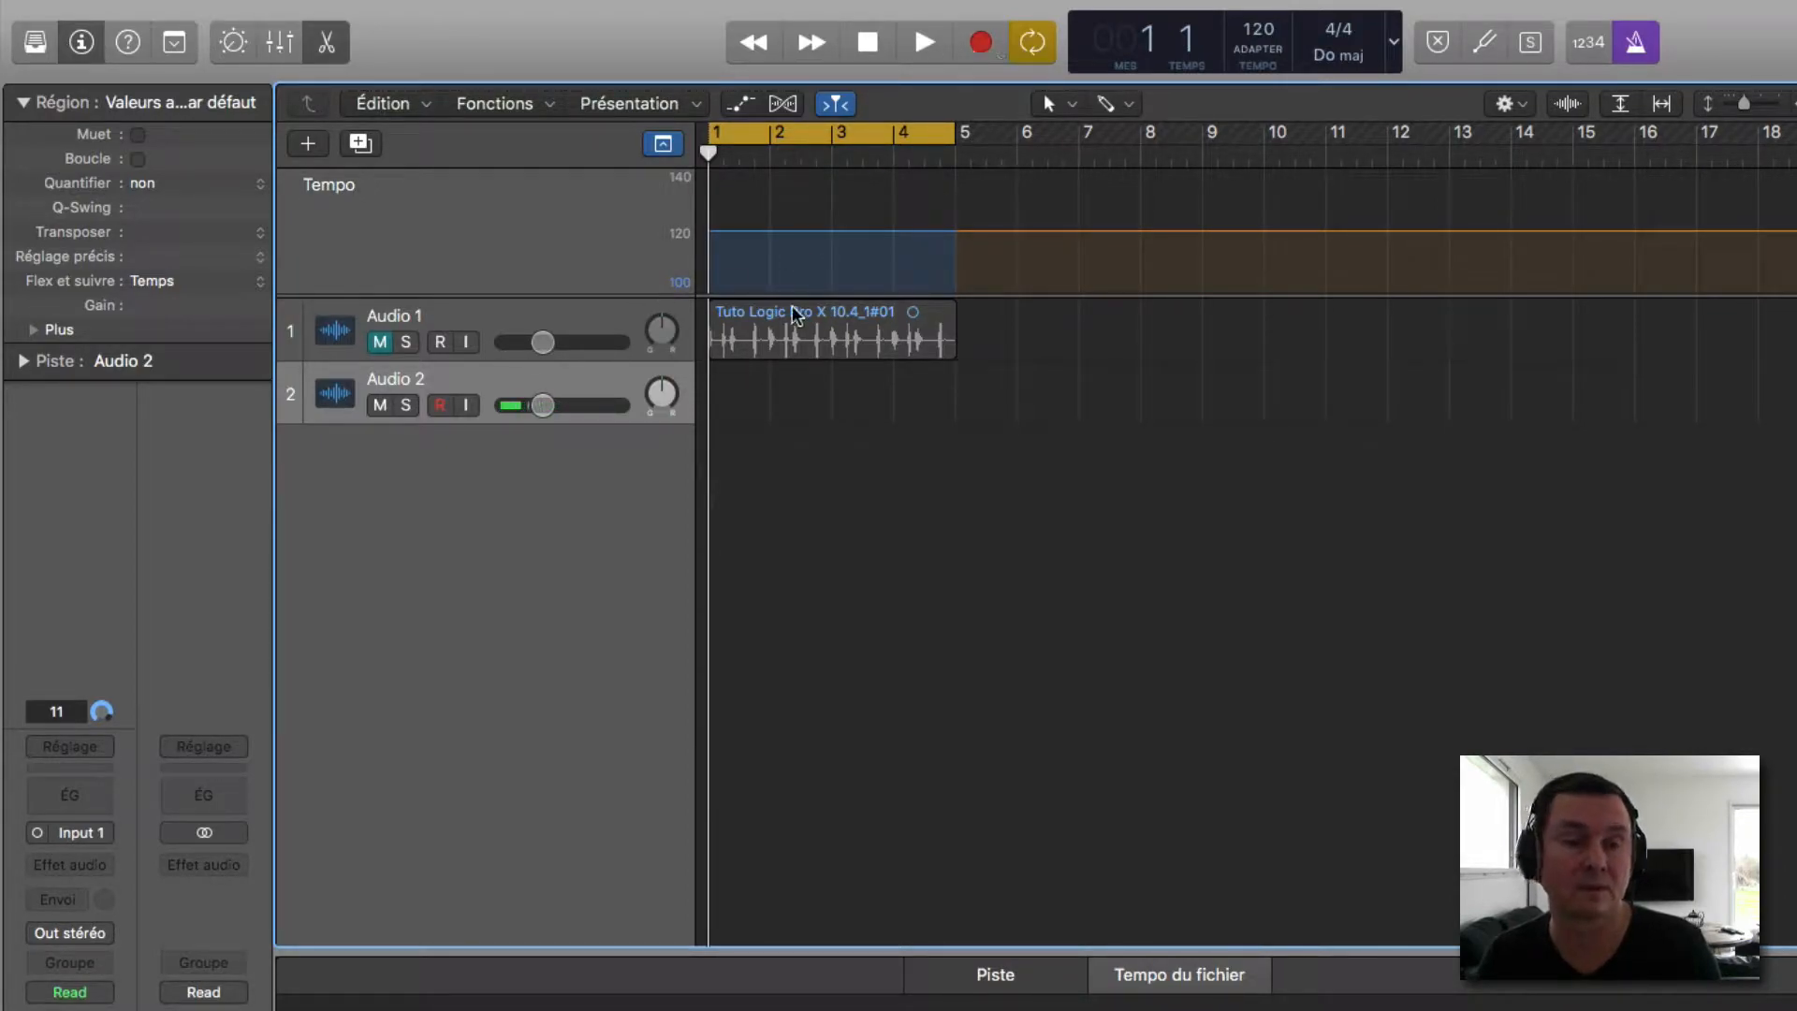
# Step: Move the Audio 1 region and the cycle range to start at bar 2, and turn the metronome off
pyautogui.moveTo(798, 306); pyautogui.dragTo(855, 311)
pyautogui.moveTo(784, 138); pyautogui.dragTo(847, 137)
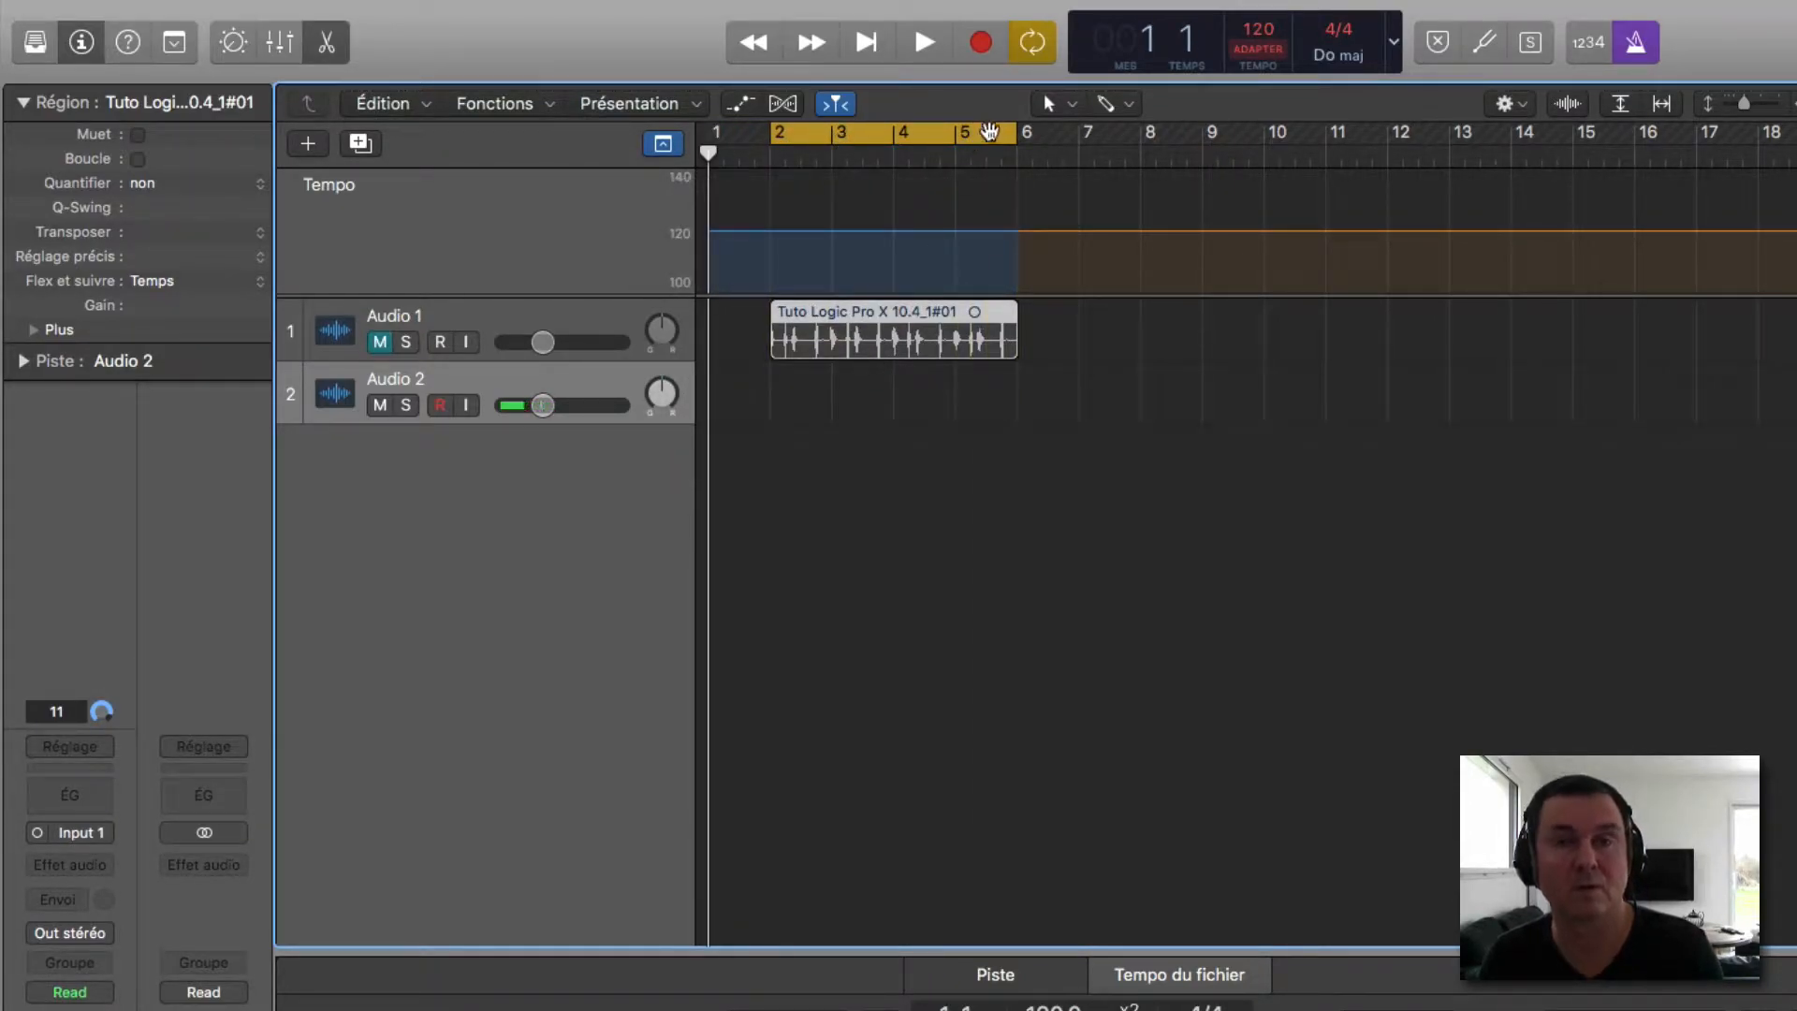
pyautogui.click(540, 383)
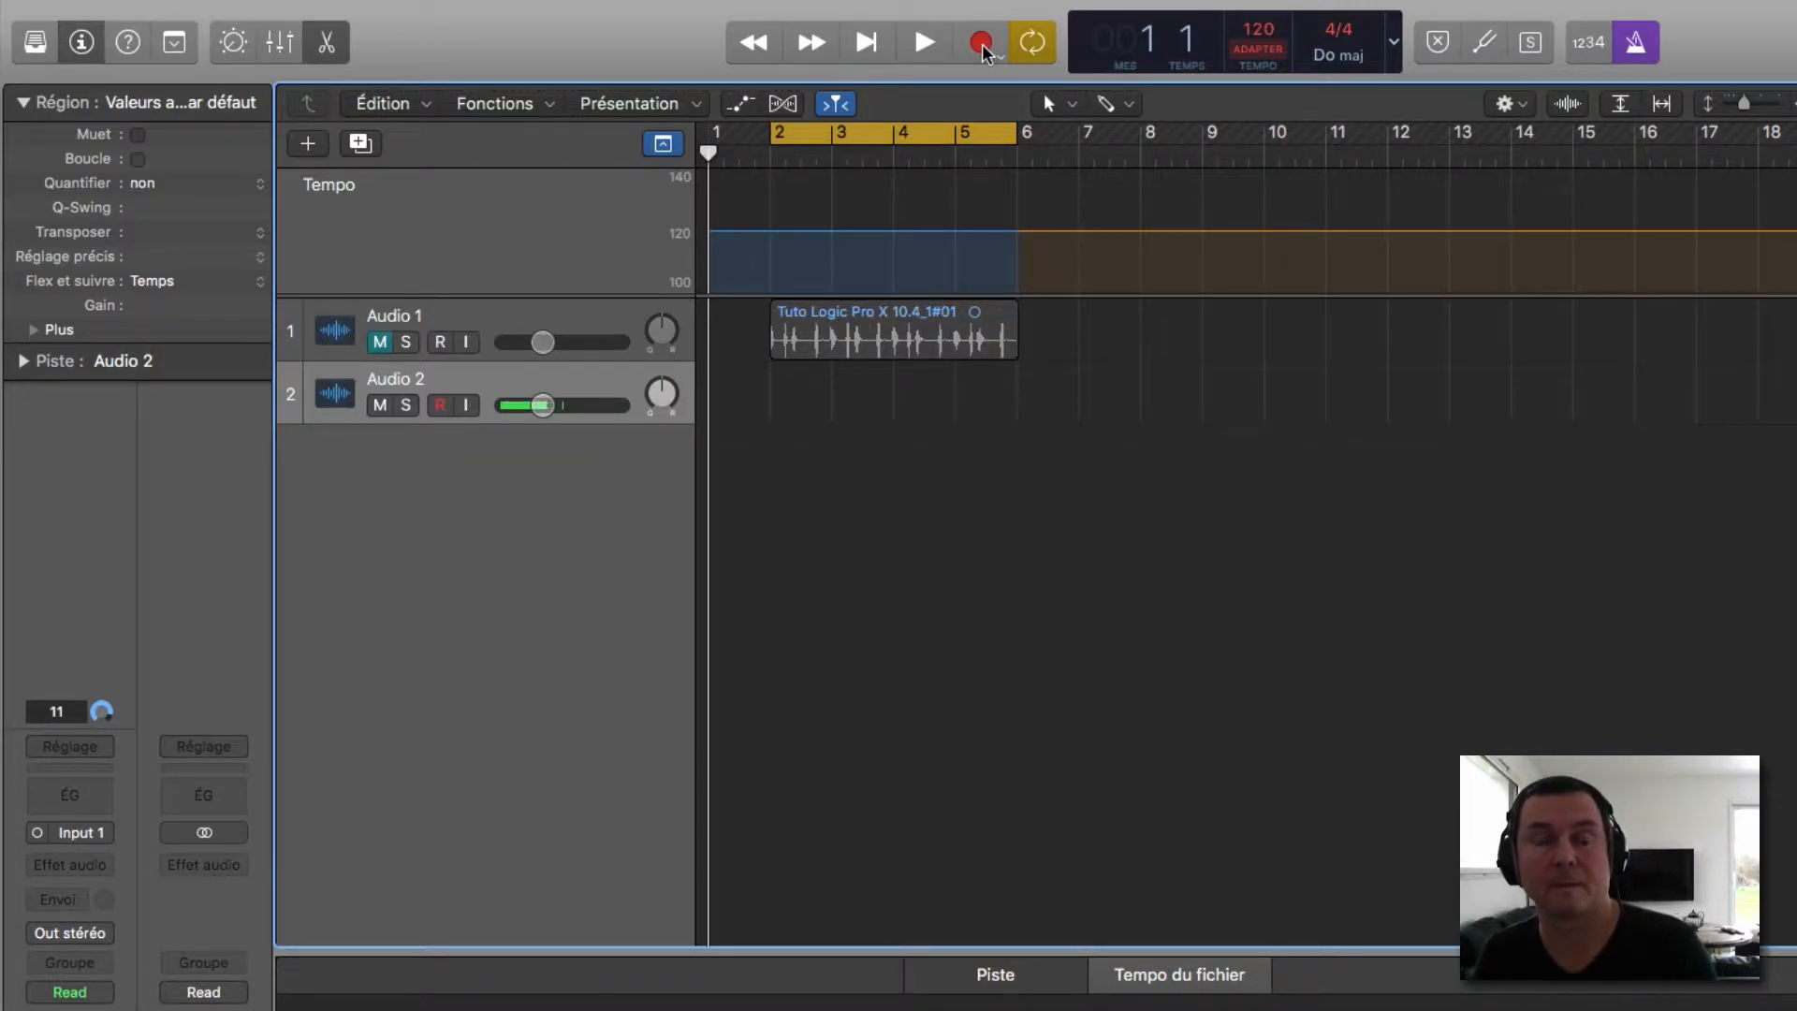
pyautogui.click(1635, 44)
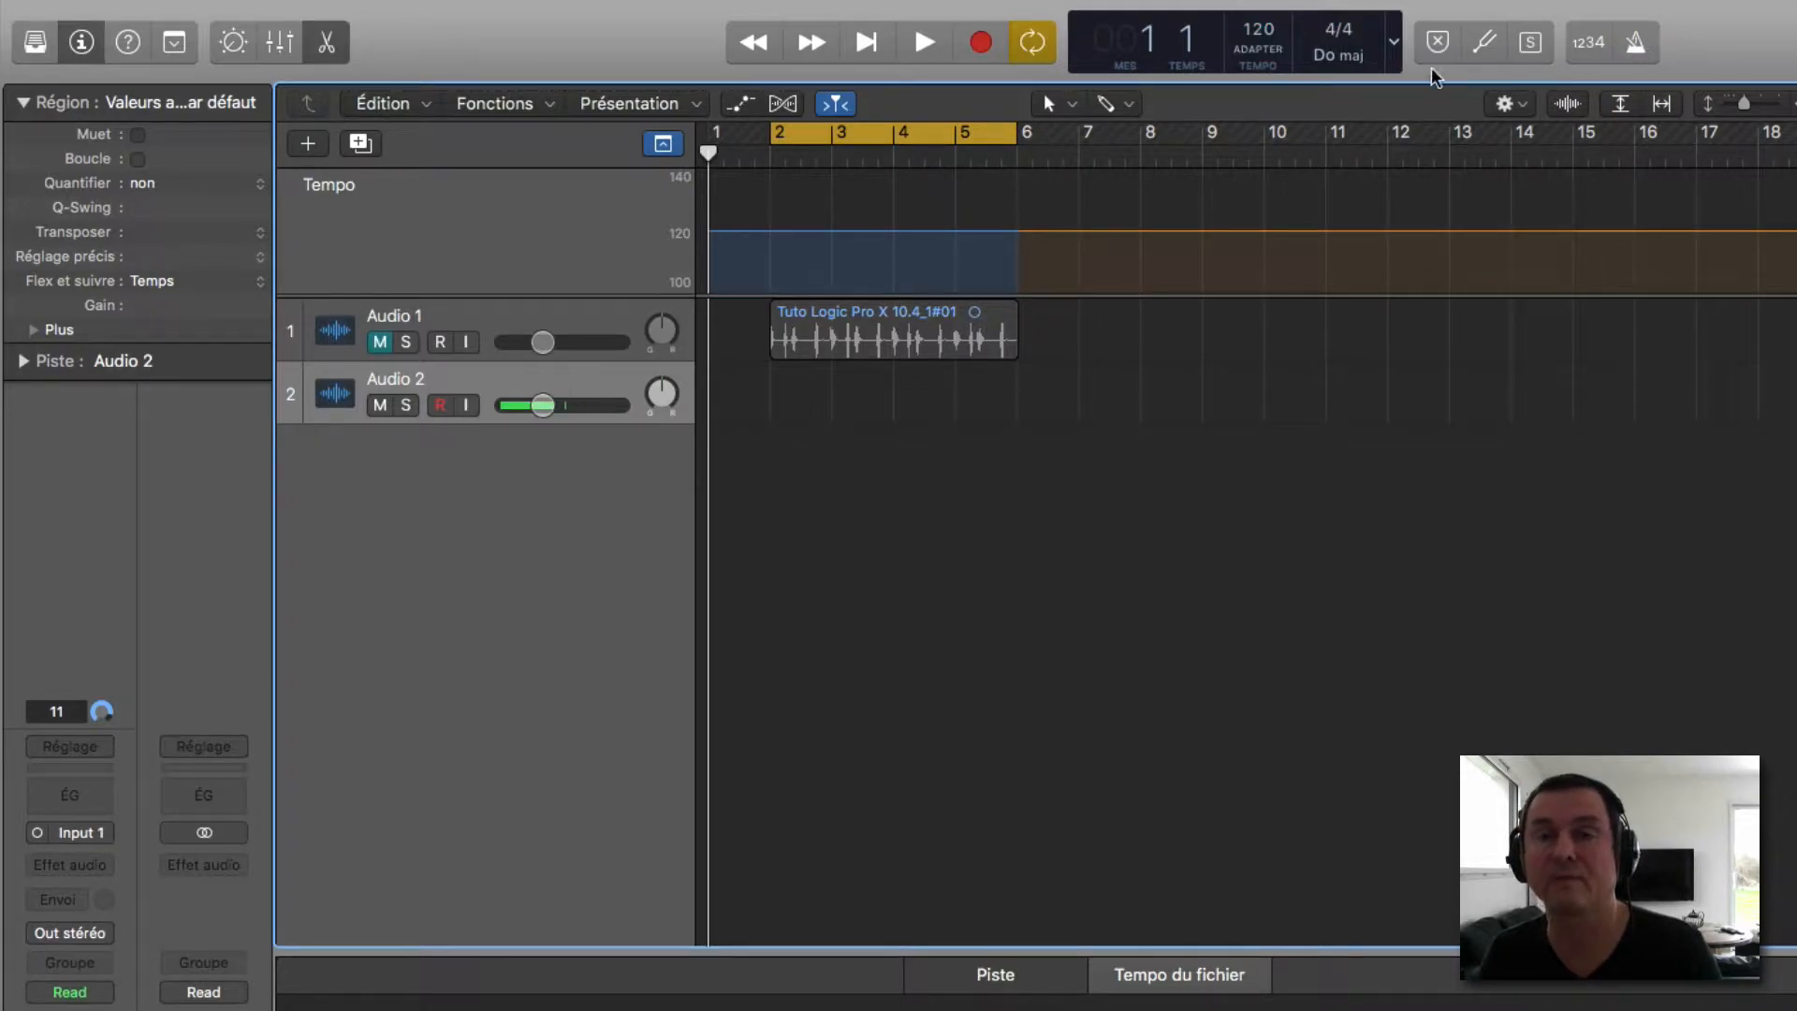
pyautogui.click(980, 43)
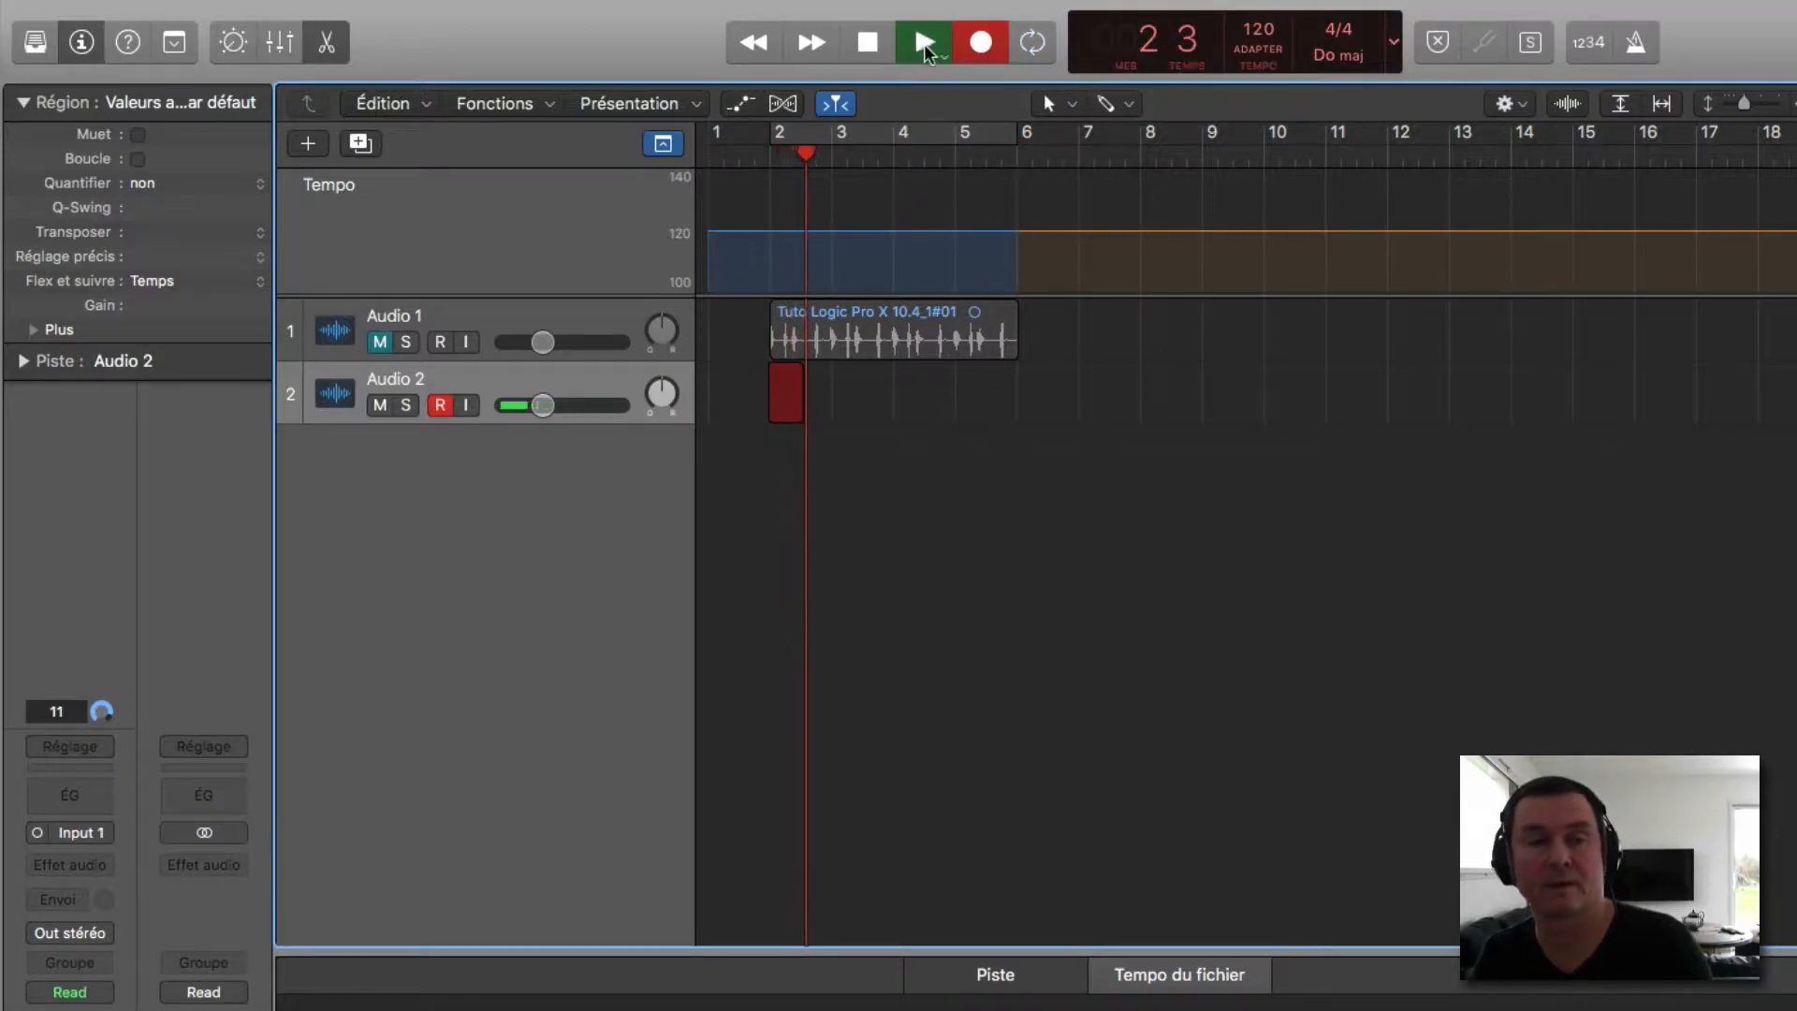
pyautogui.click(867, 42)
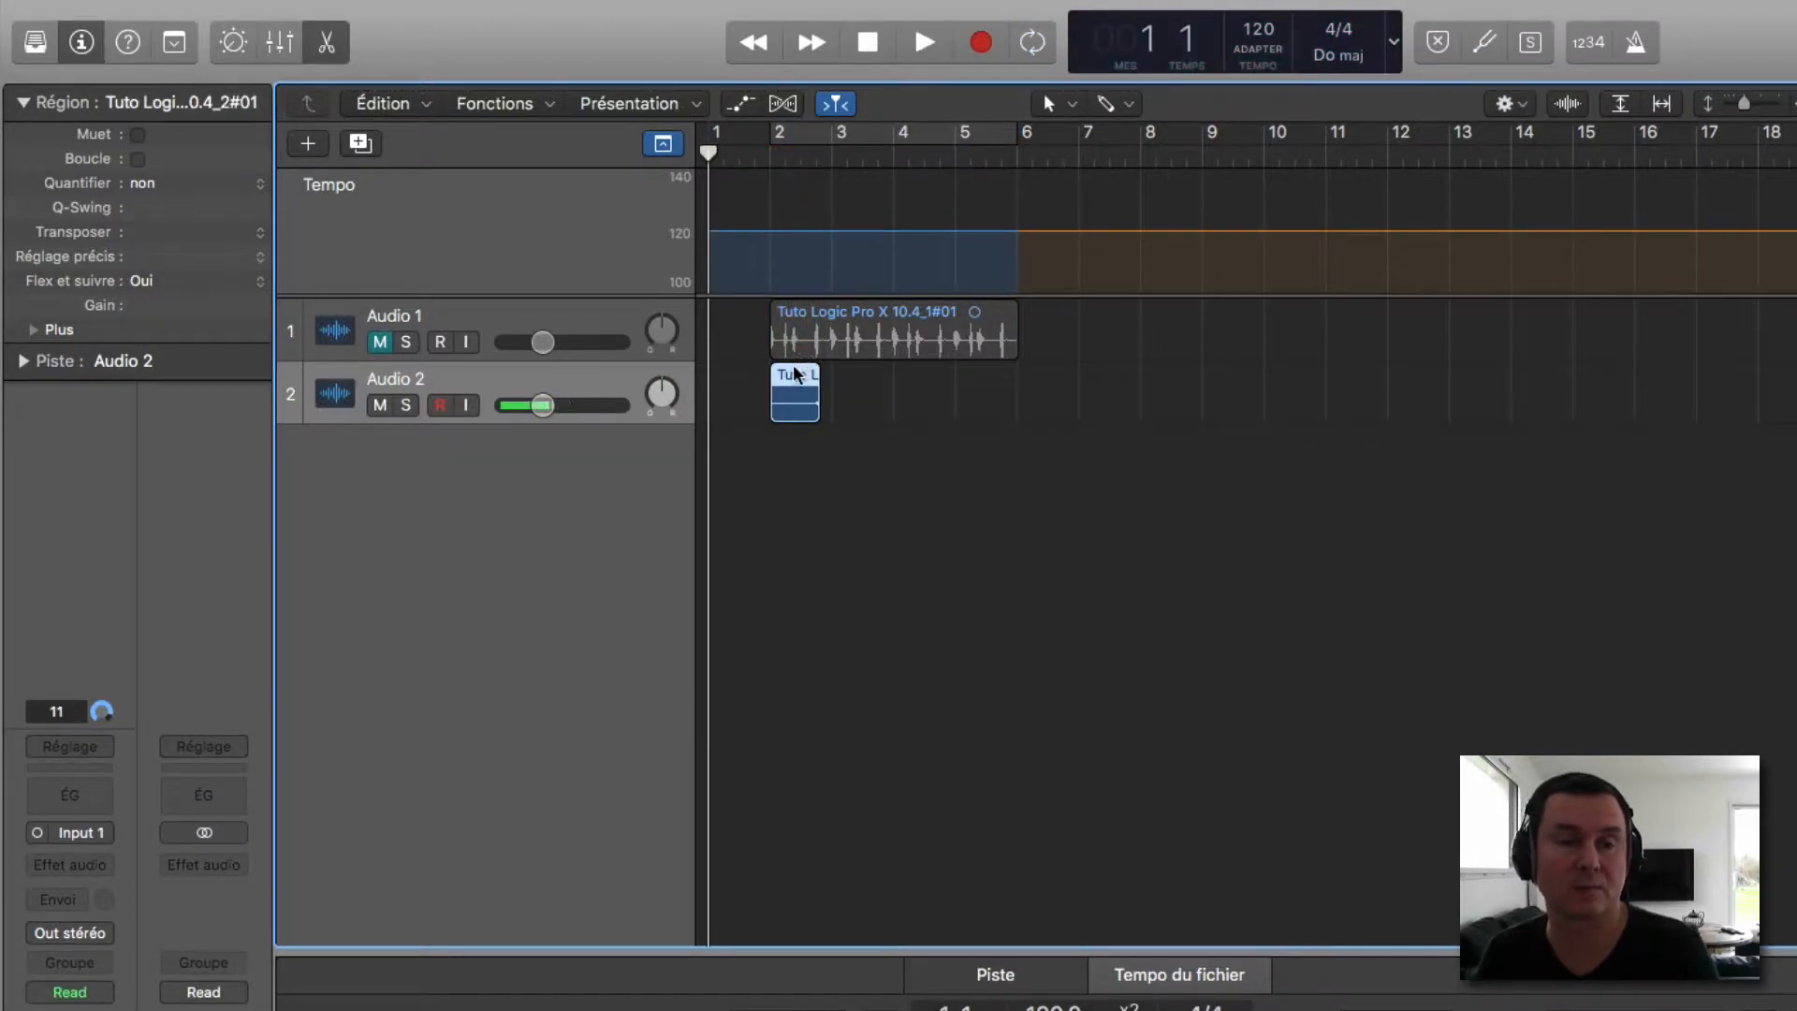
pyautogui.press('BackSpace')
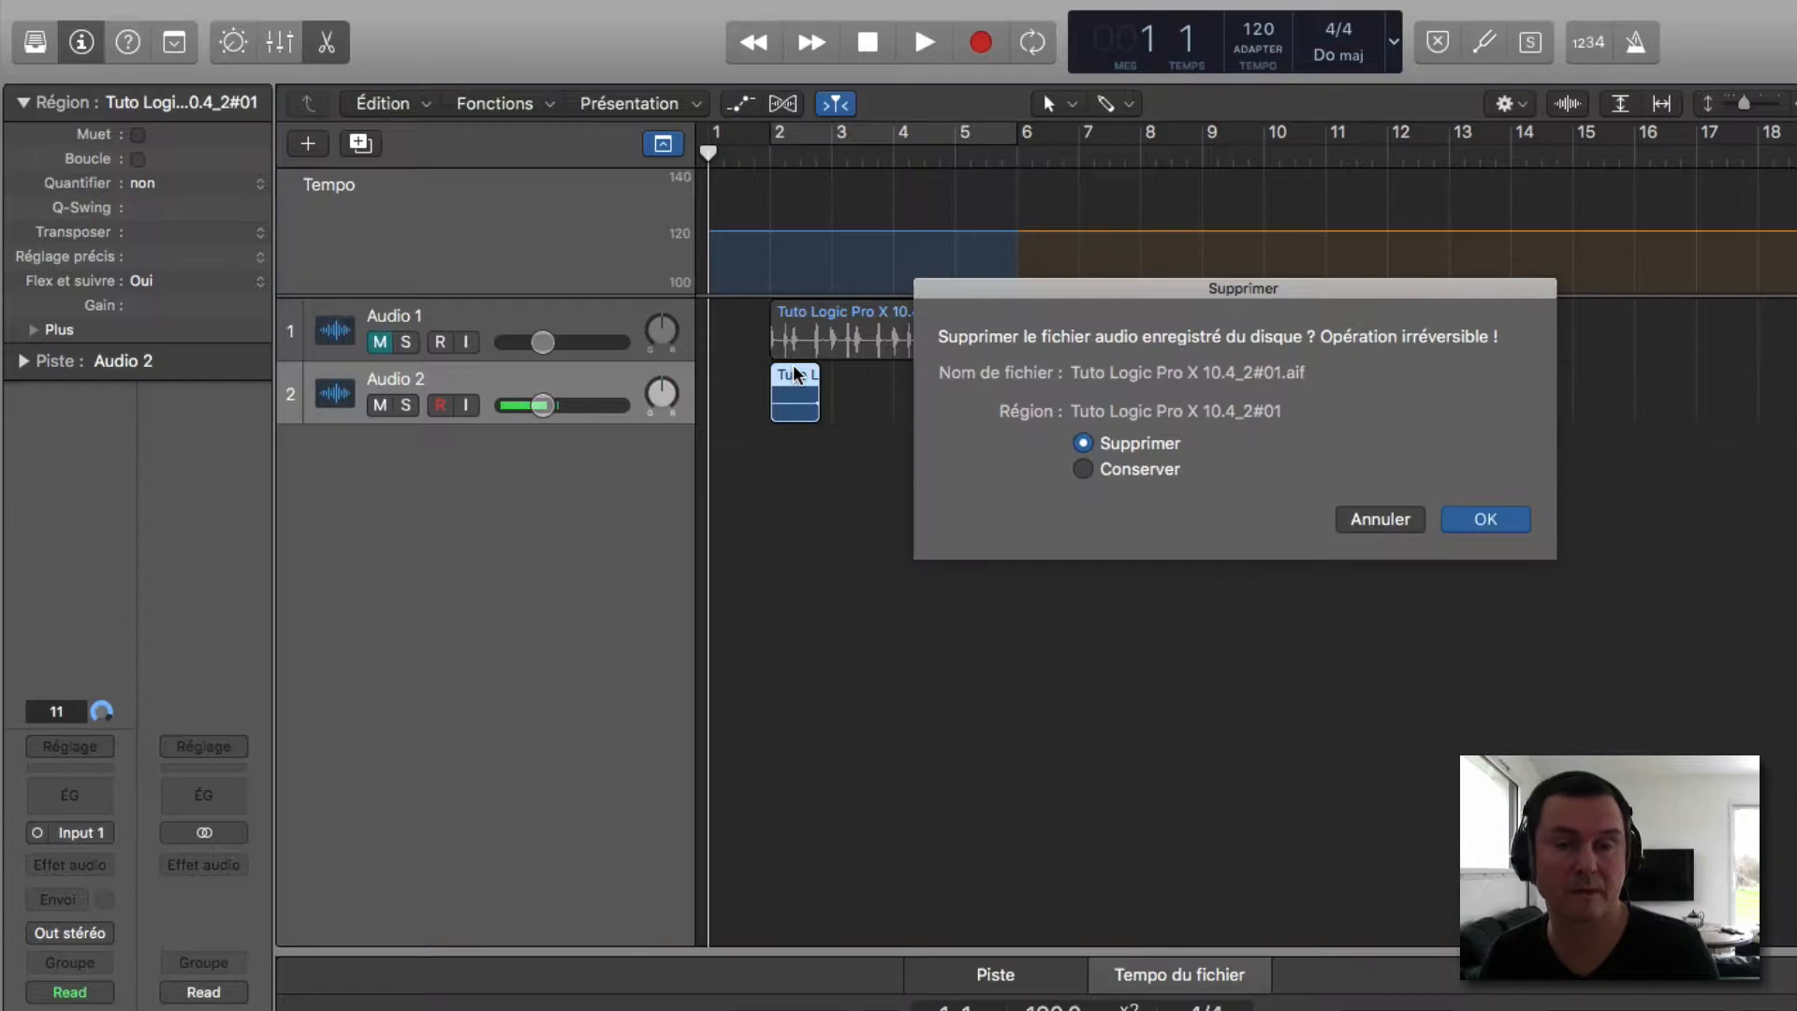
pyautogui.click(1484, 519)
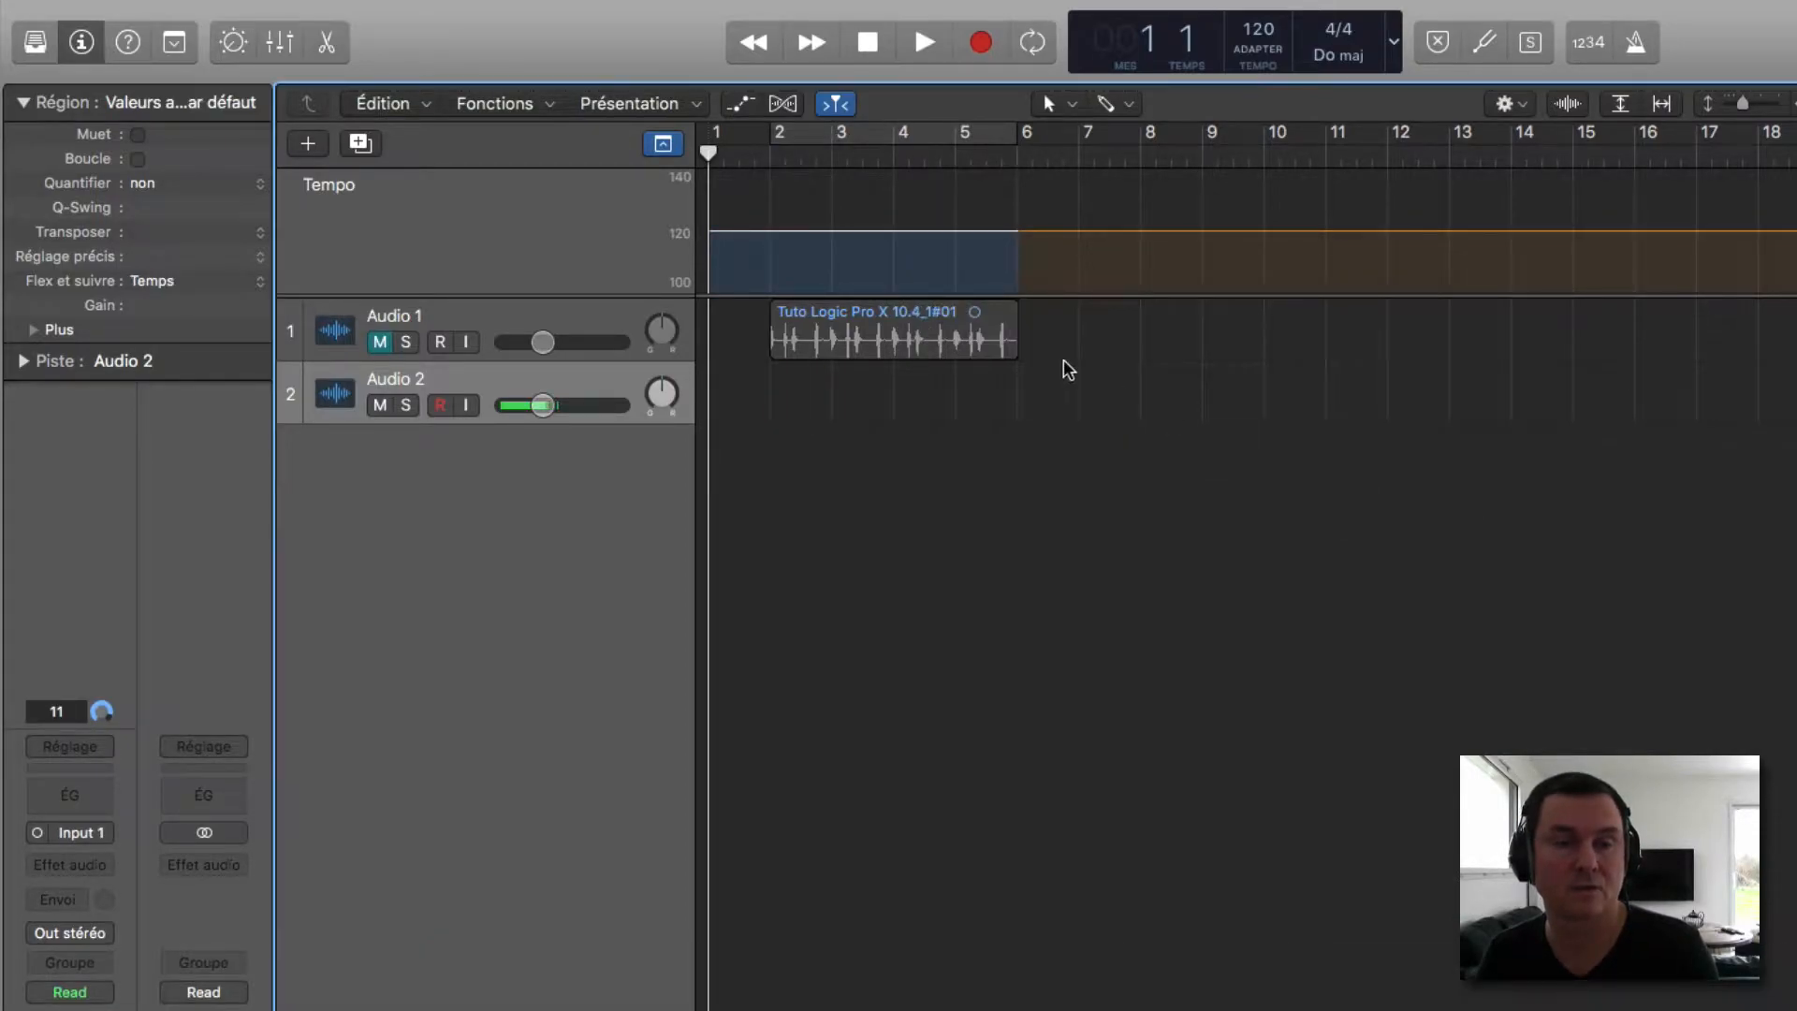
# Step: Record a take on Audio 2 up to about bar 6 and accept opening the file tempo editor
pyautogui.click(981, 44)
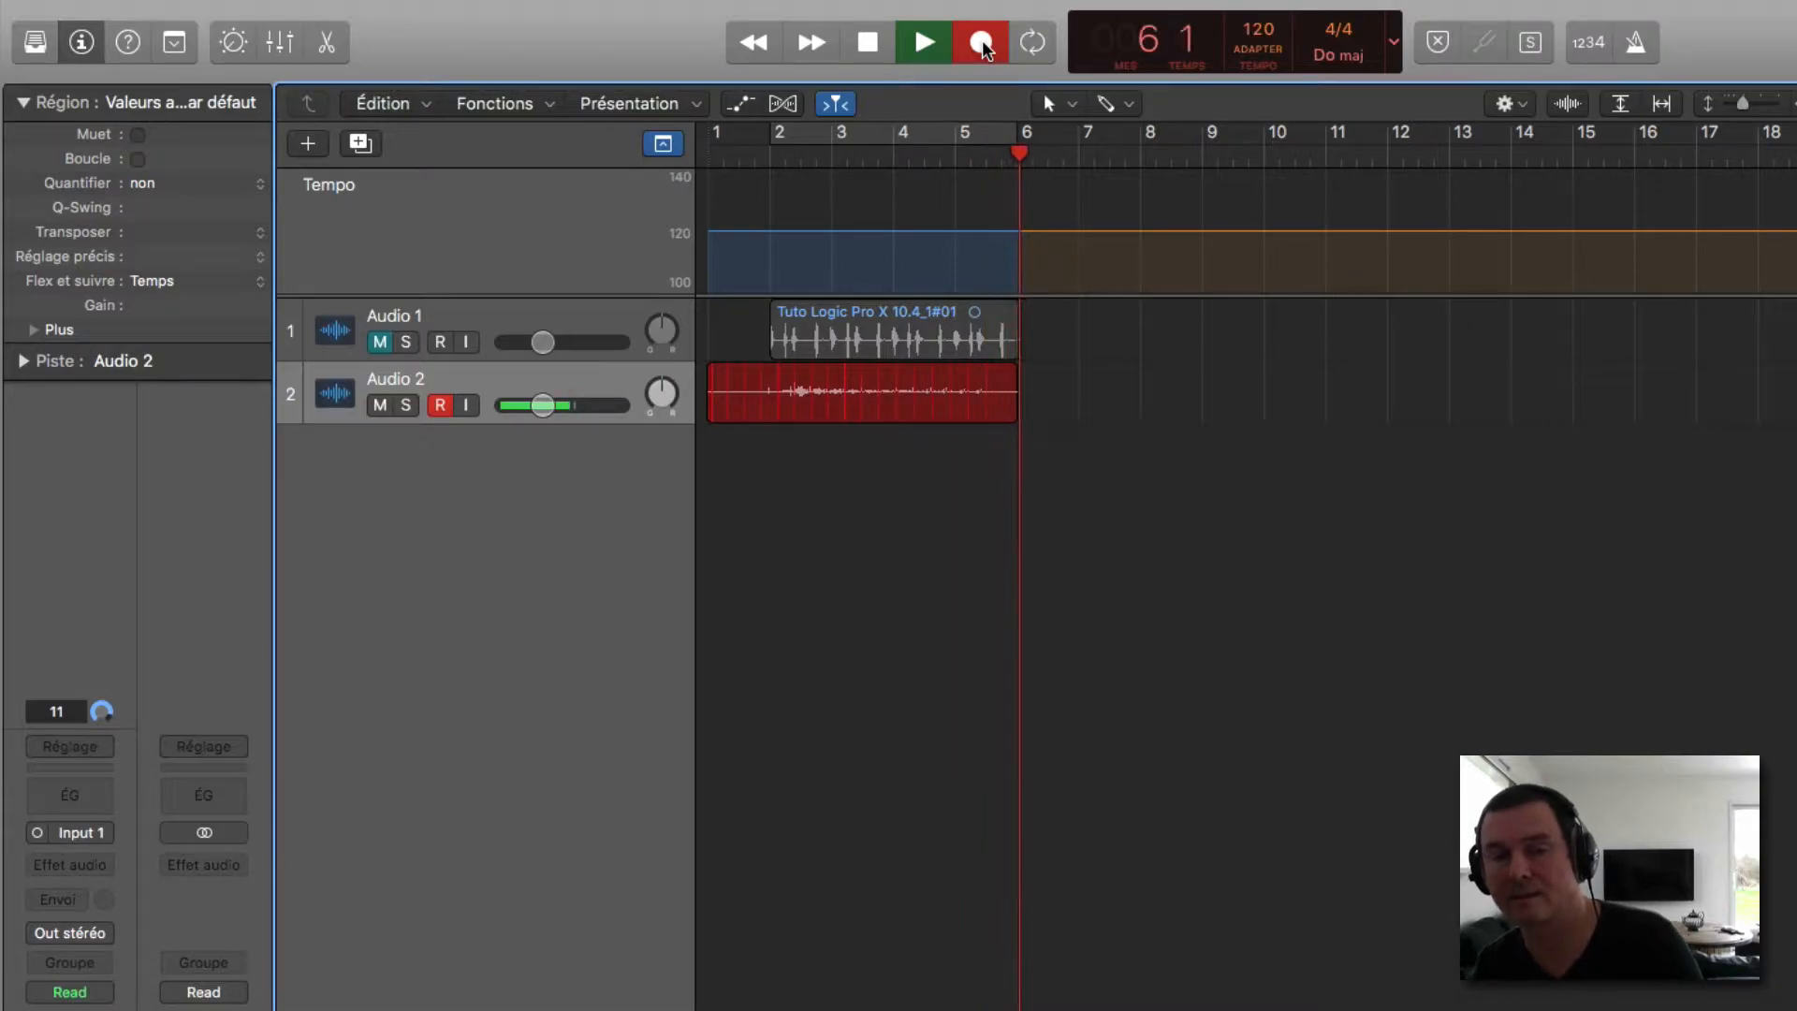
pyautogui.press('space')
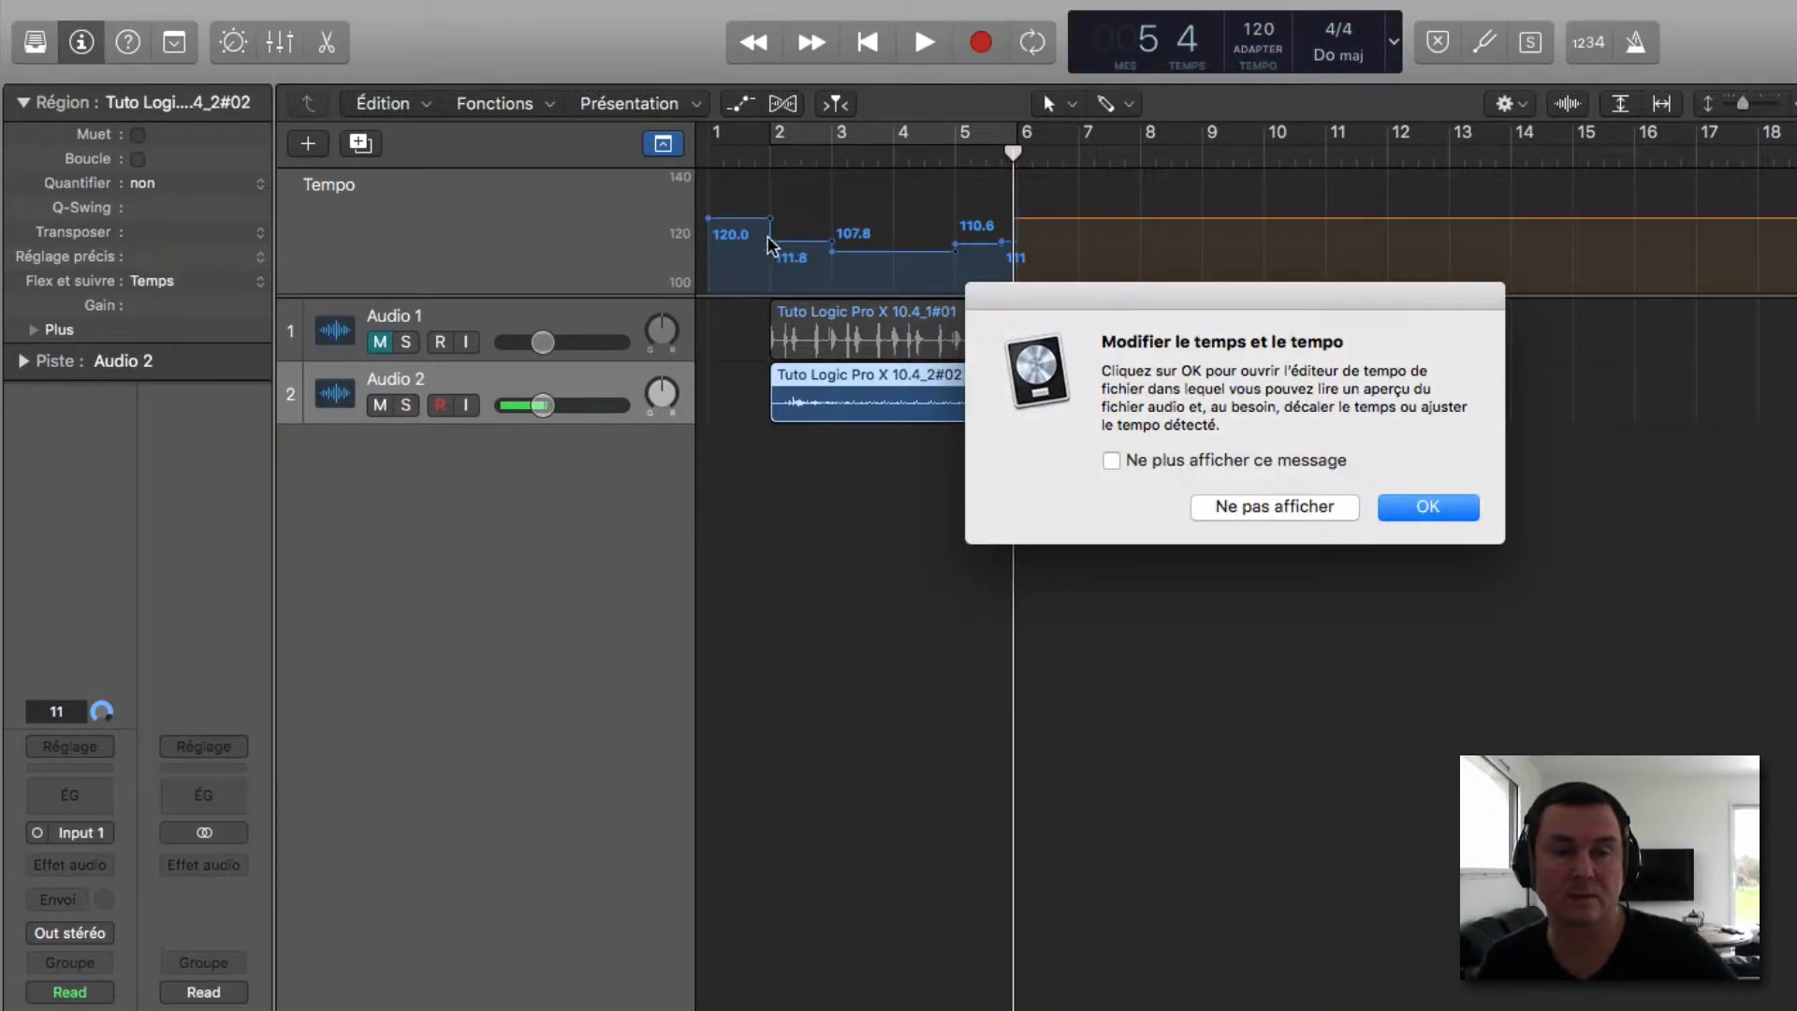
pyautogui.moveTo(1078, 307); pyautogui.dragTo(1129, 520)
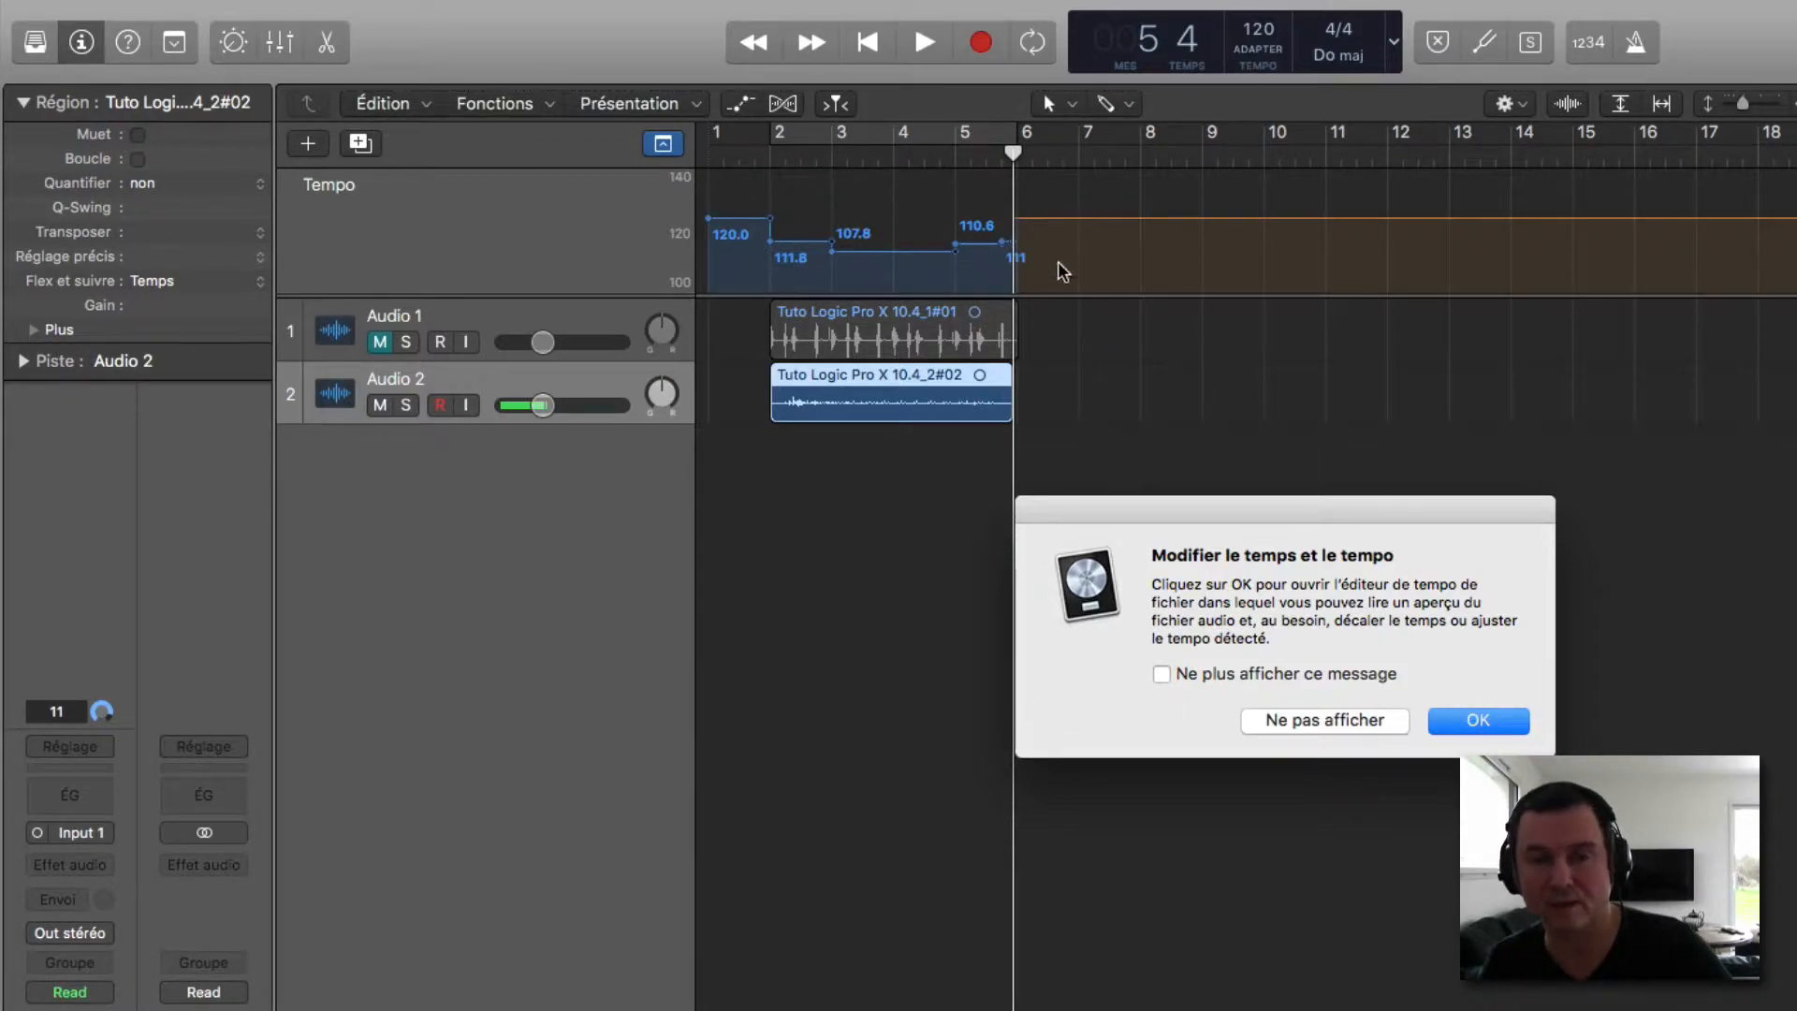
pyautogui.click(1458, 720)
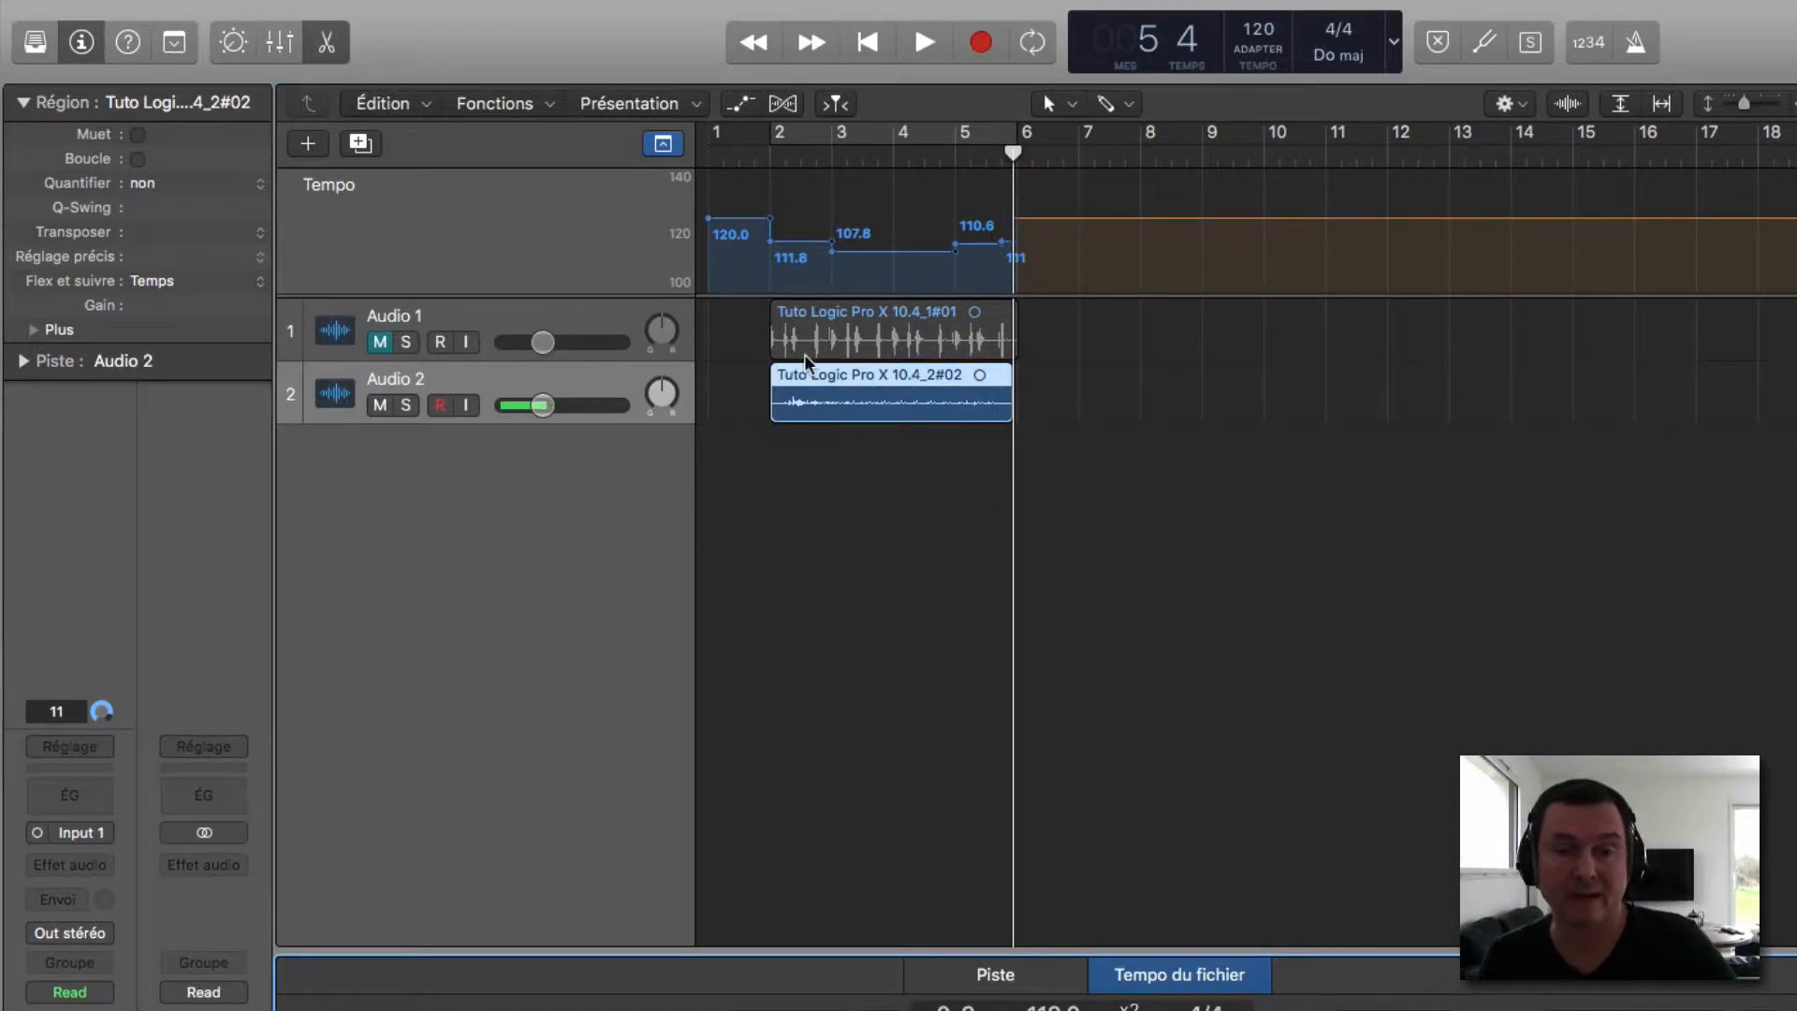
# Step: Solo Audio 2, enable the cycle range from bar 2 to bar 6 and listen to the recorded take
pyautogui.click(405, 404)
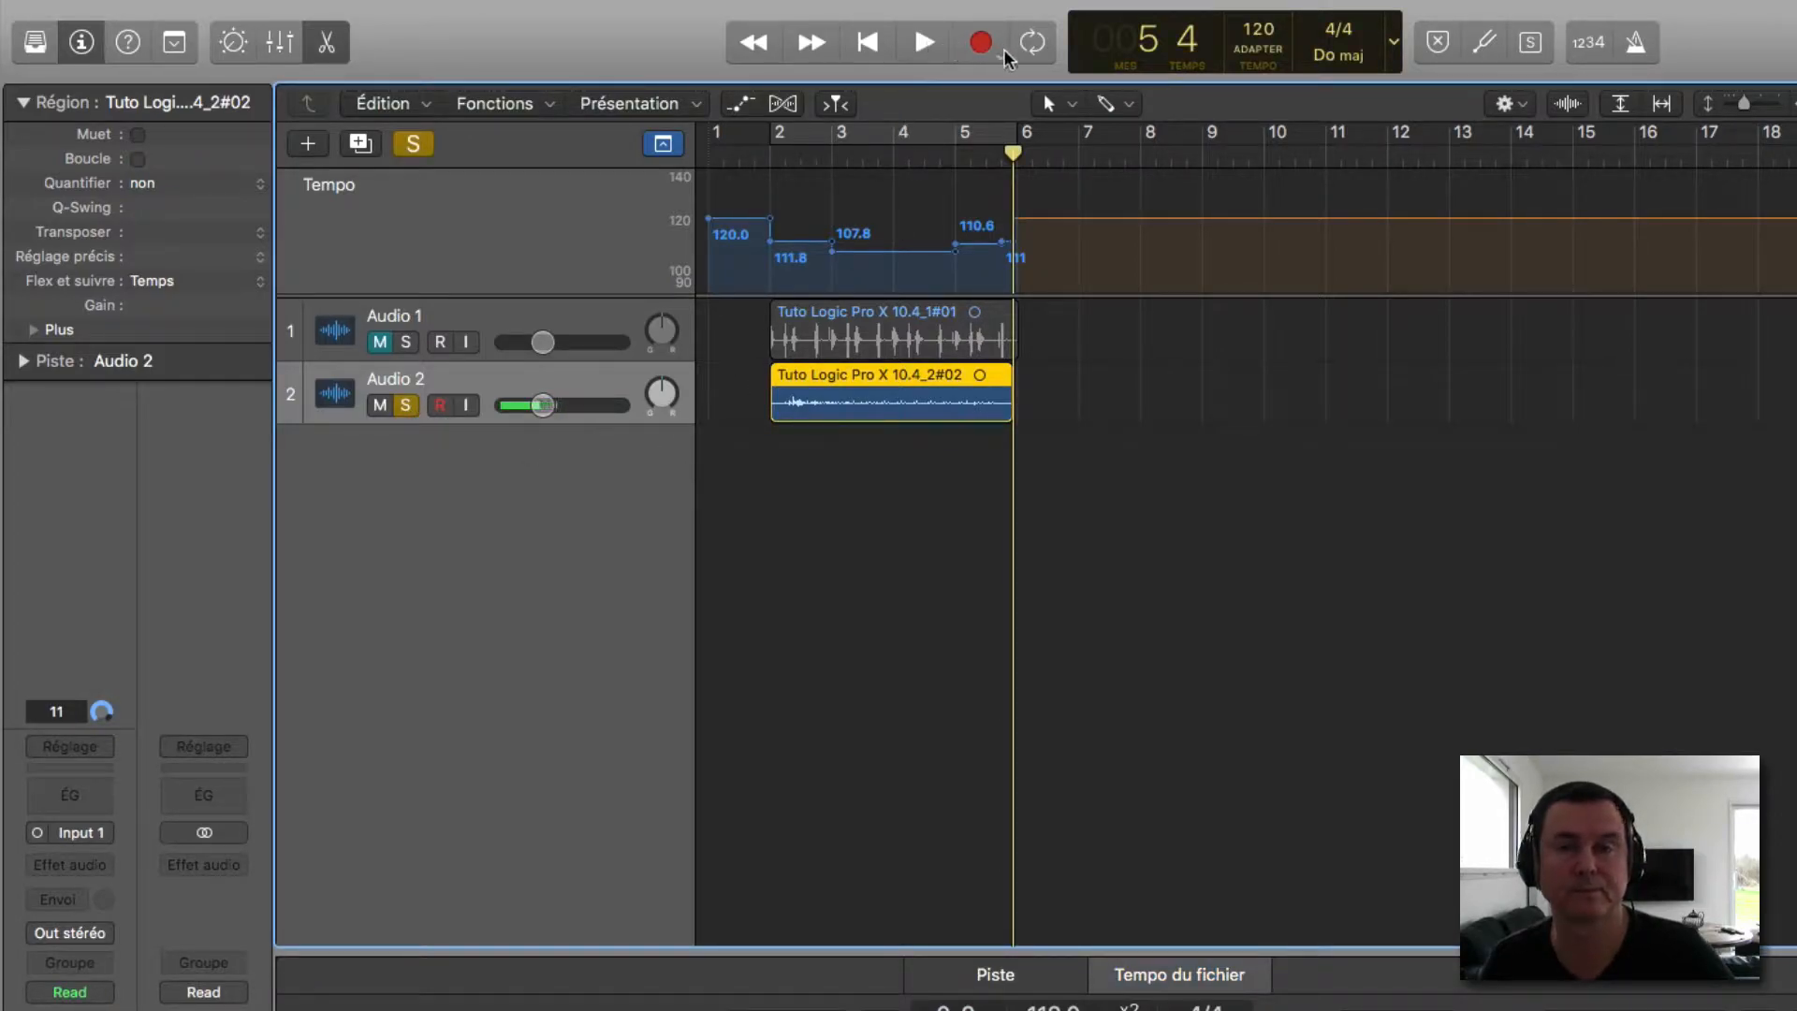
pyautogui.click(1032, 42)
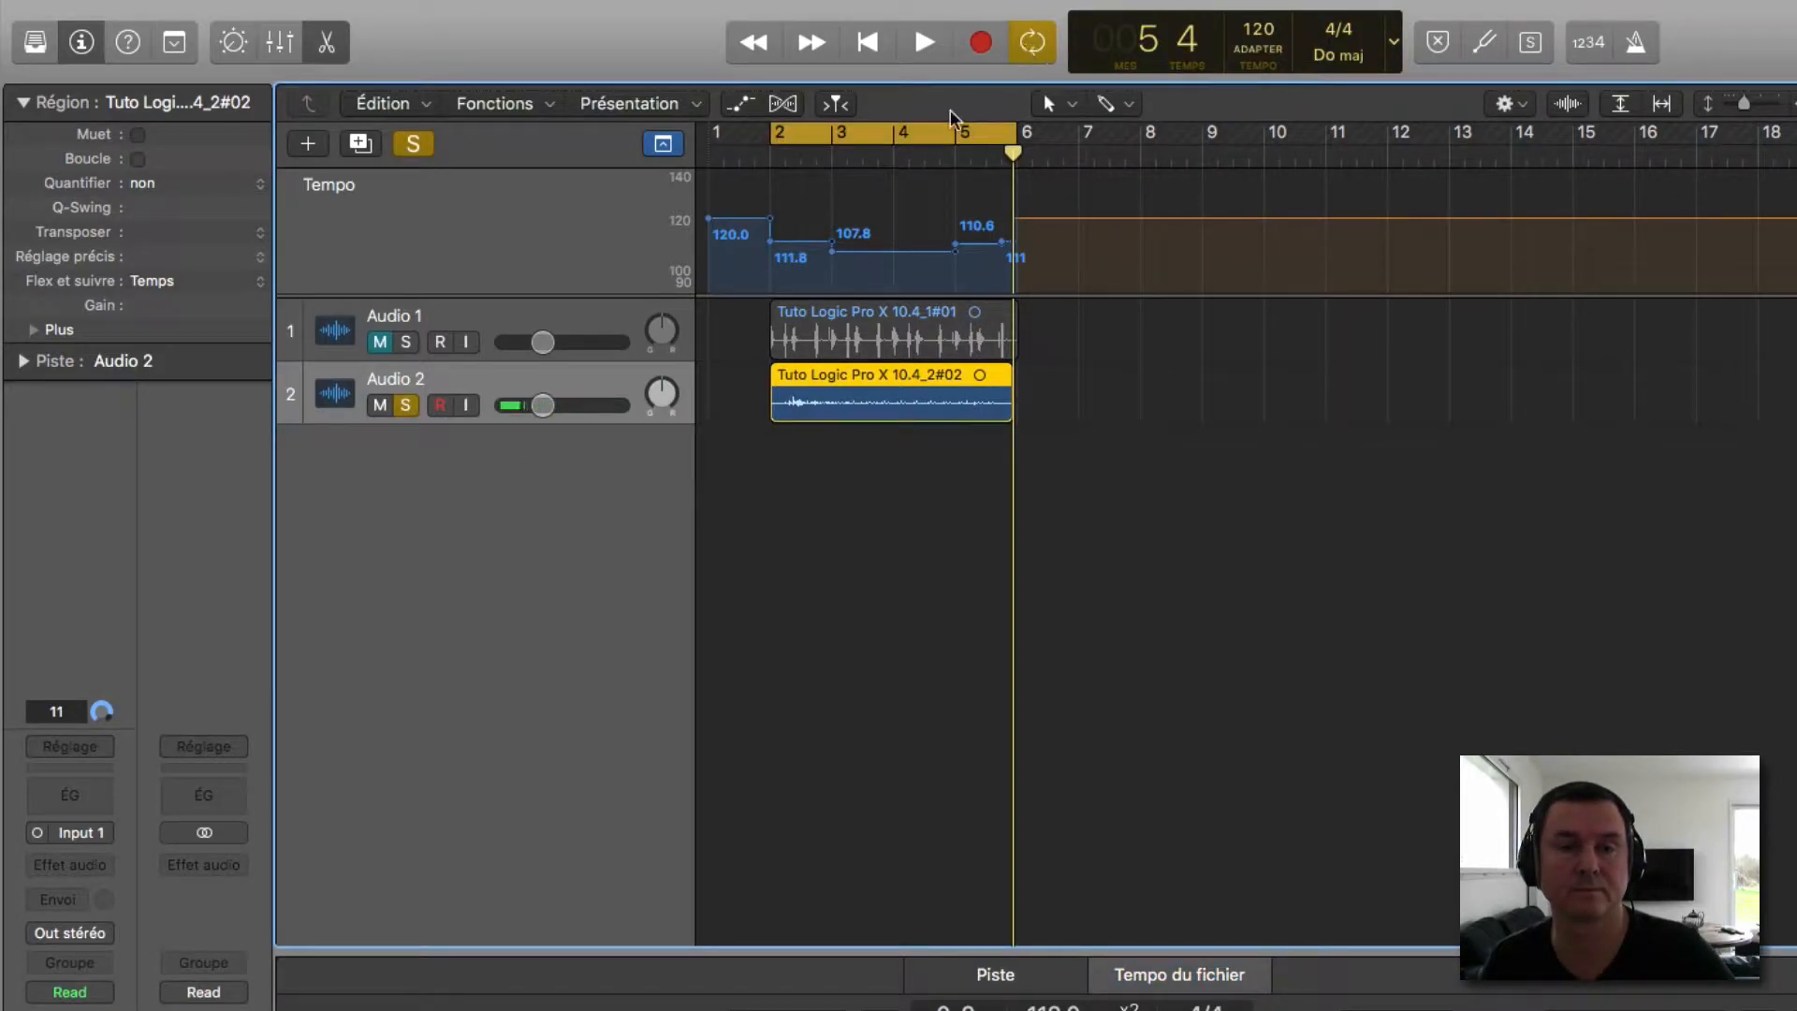
pyautogui.click(923, 42)
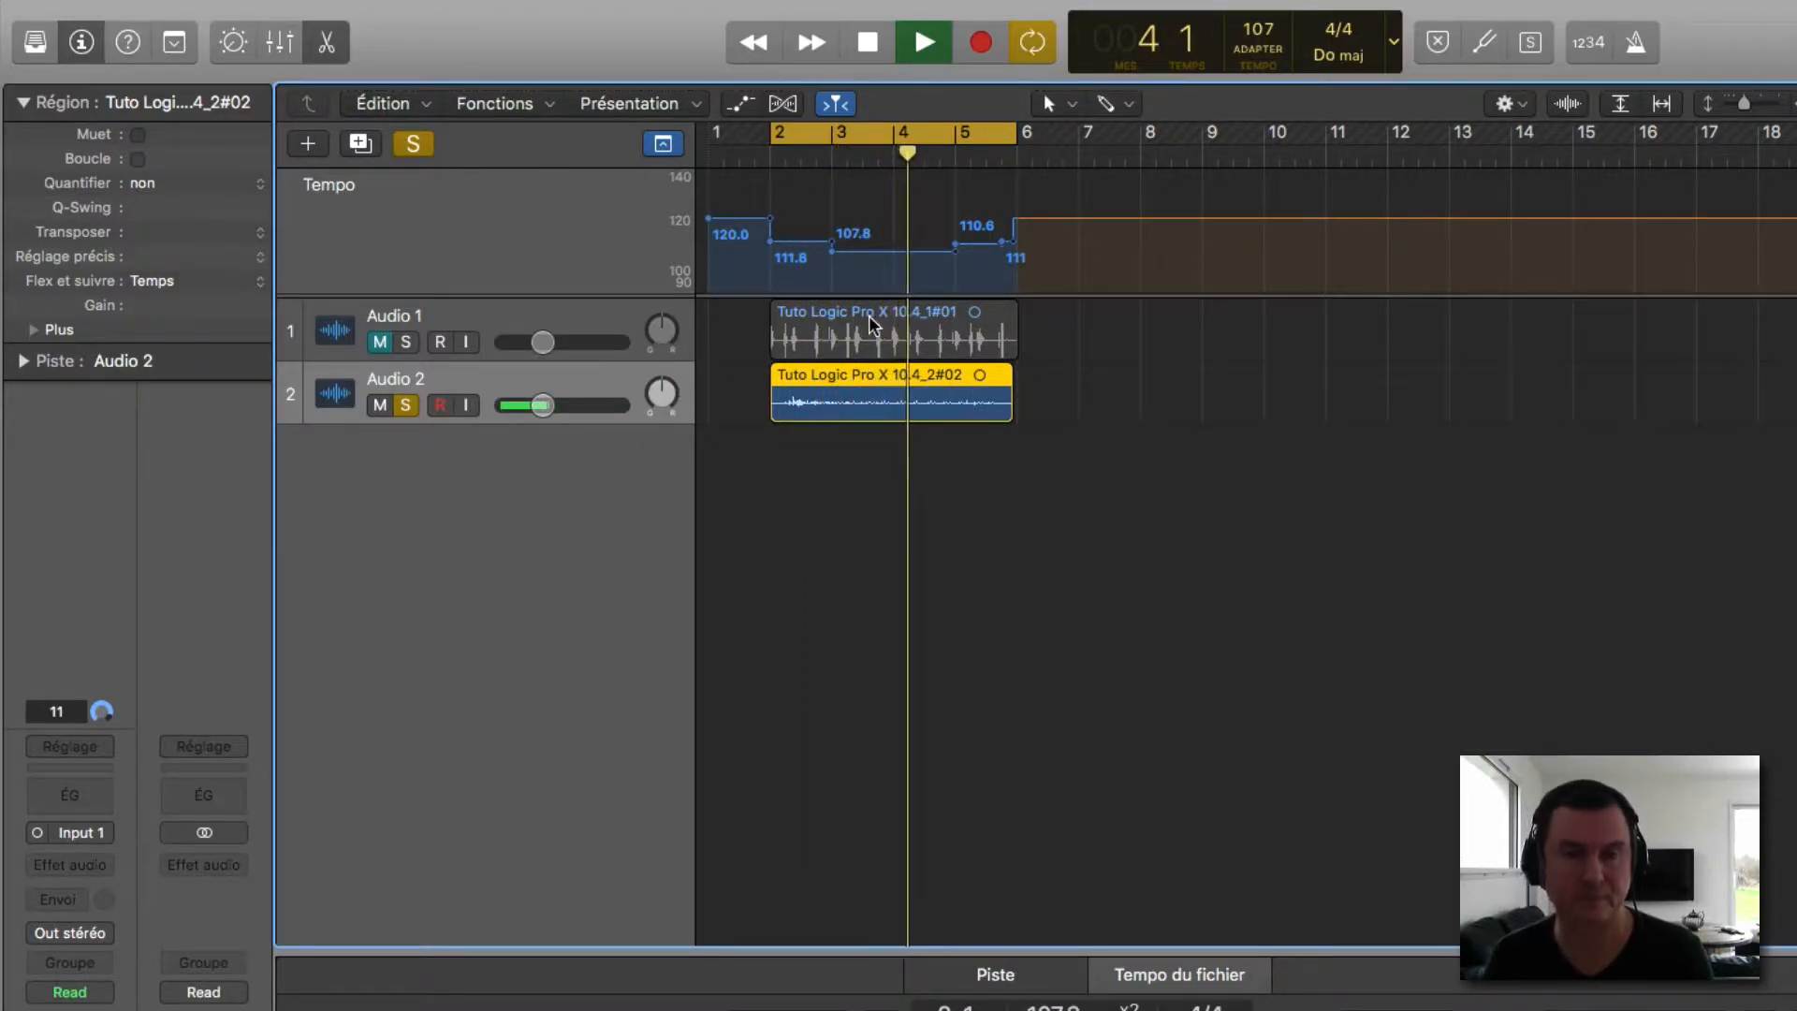
pyautogui.press('space')
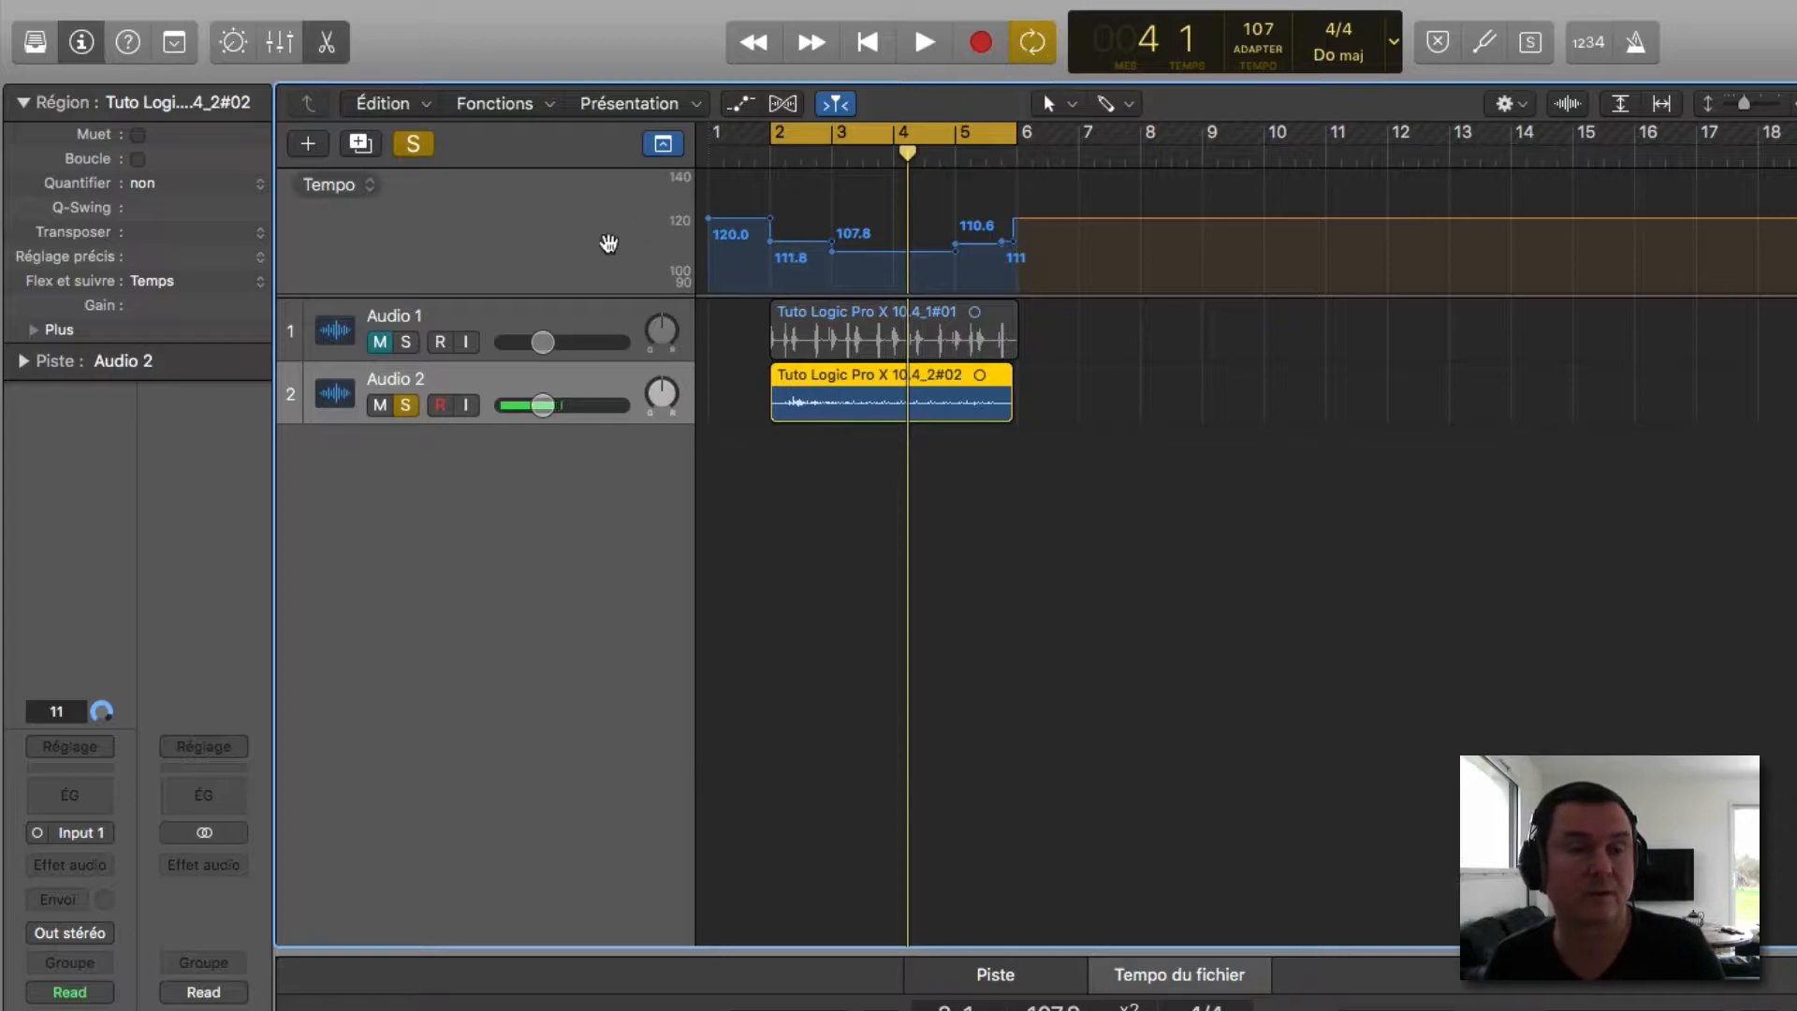
# Step: Unsolo Audio 2, unmute Audio 1, play both tracks together over the cycle range and deselect the regions
pyautogui.click(407, 407)
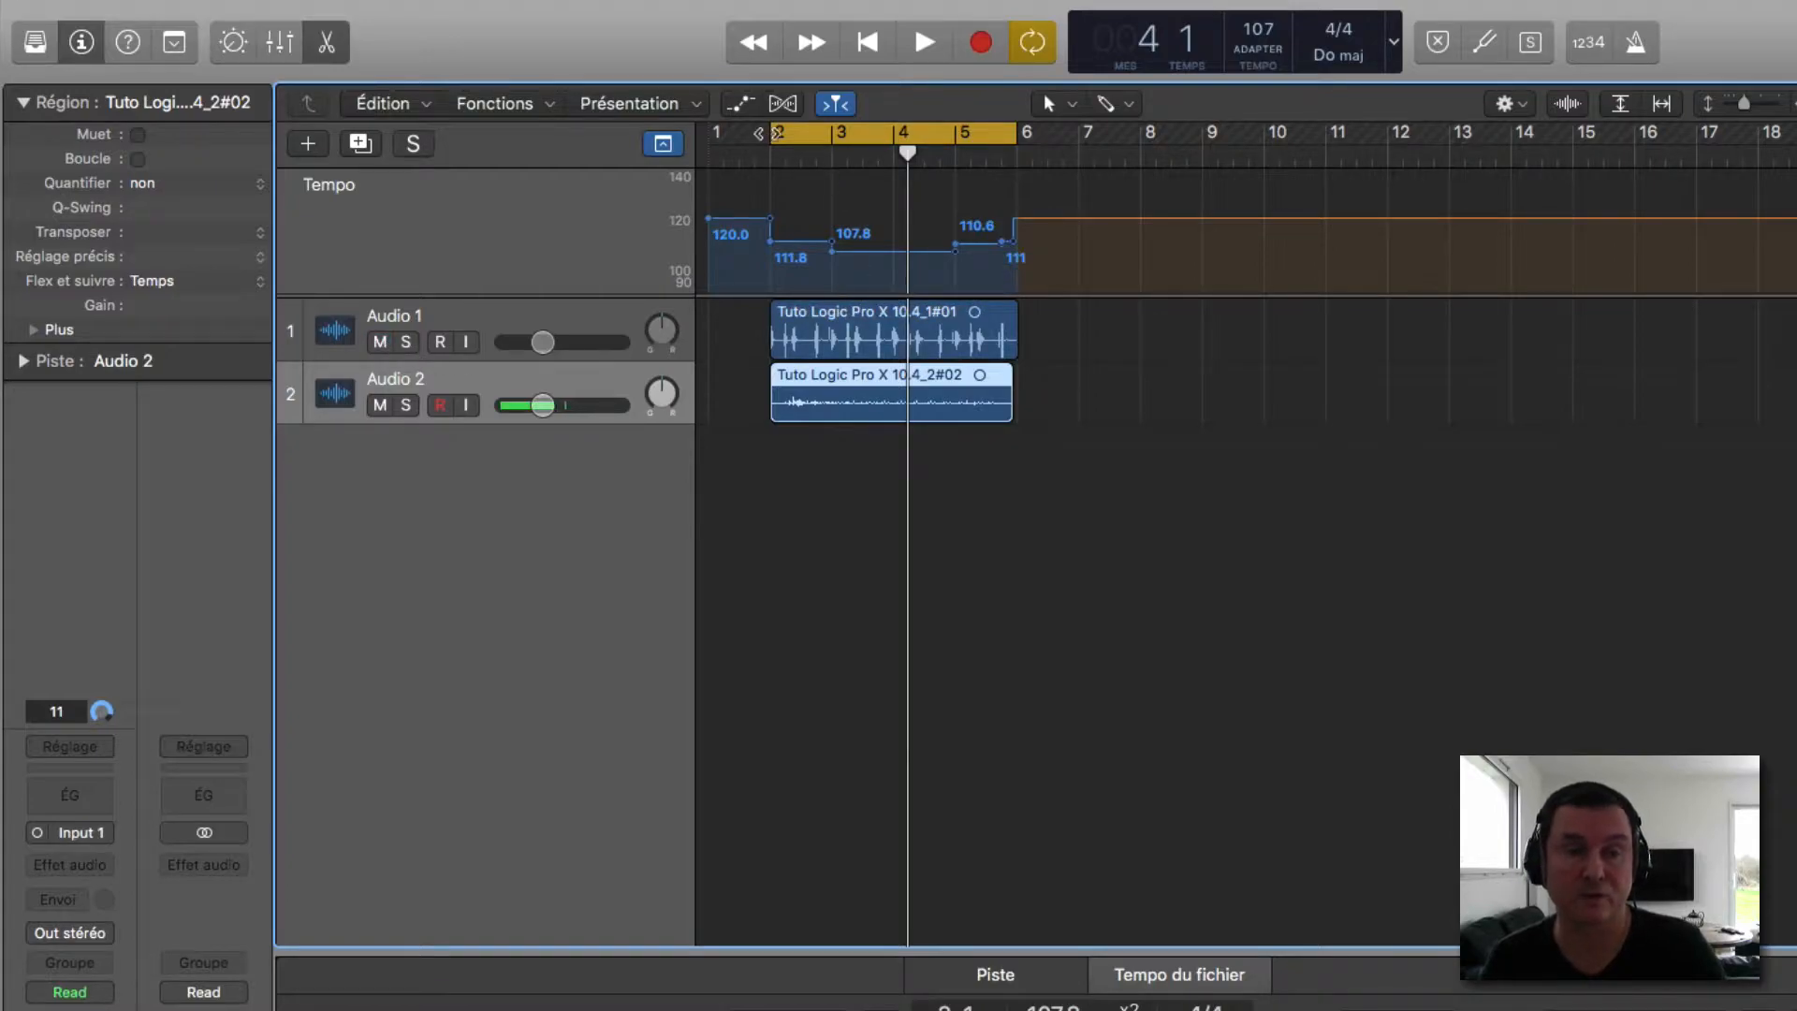
pyautogui.click(497, 323)
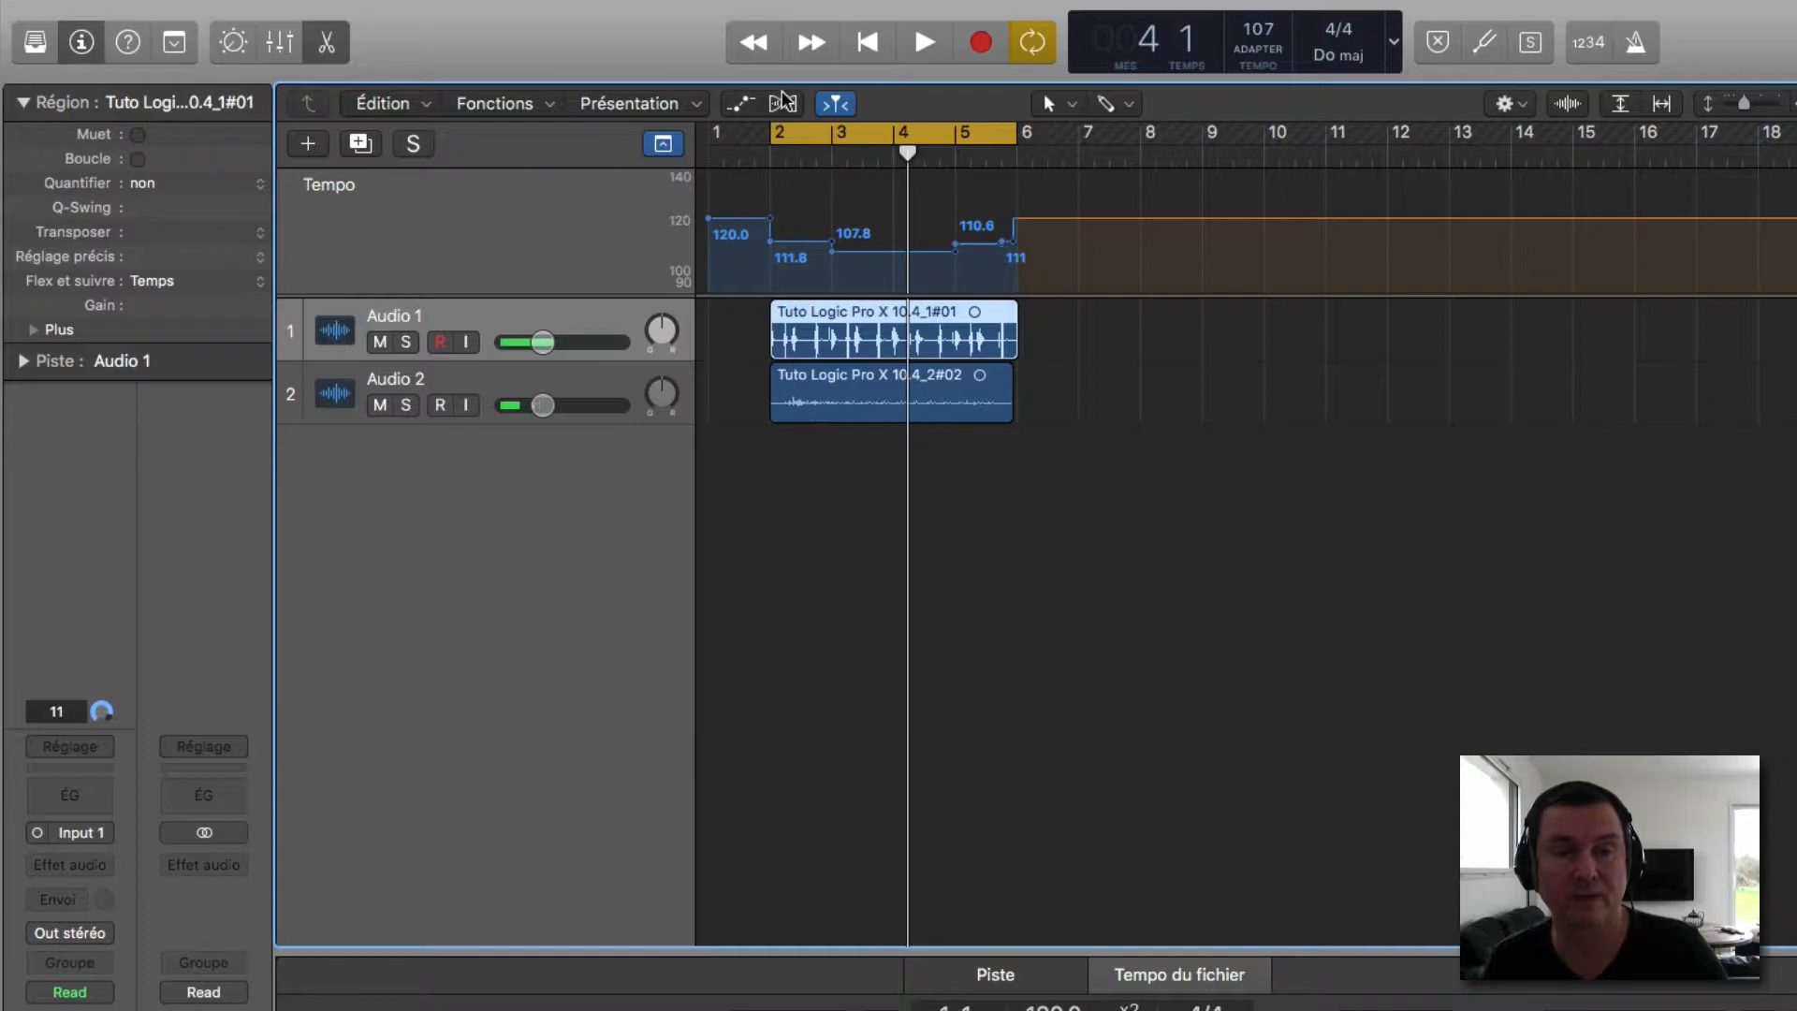
pyautogui.click(924, 42)
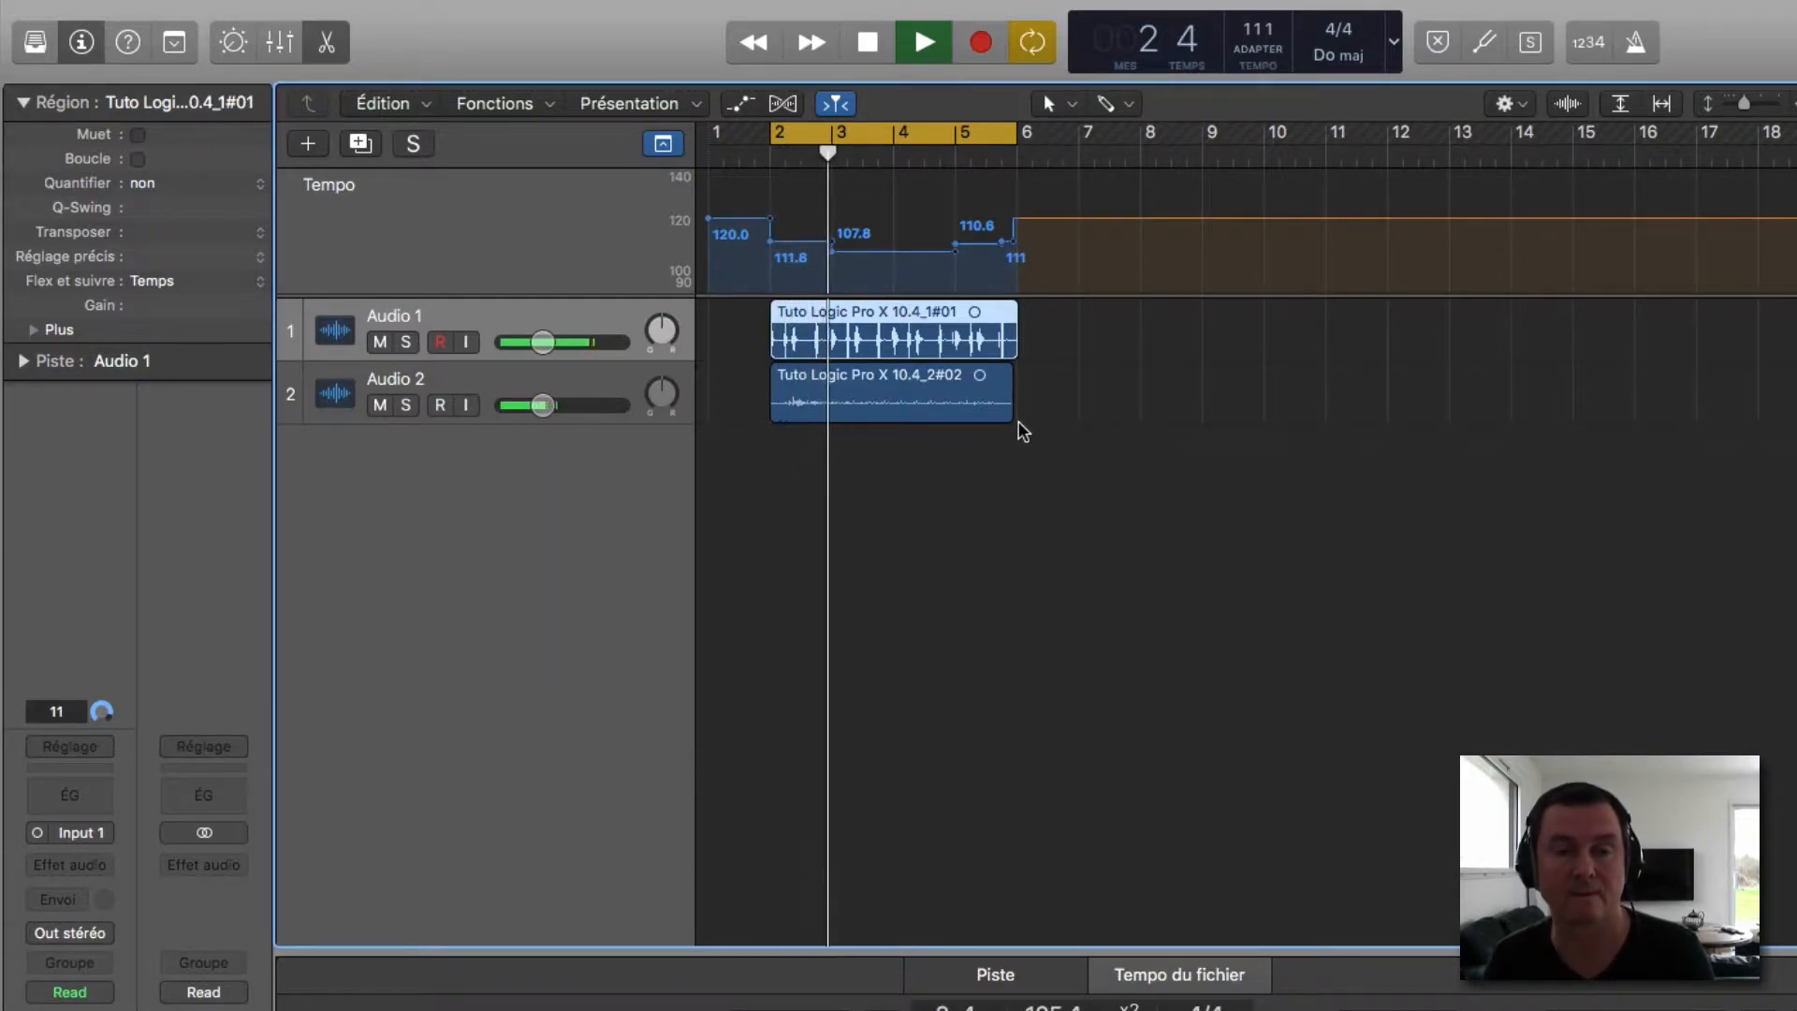
pyautogui.press('space')
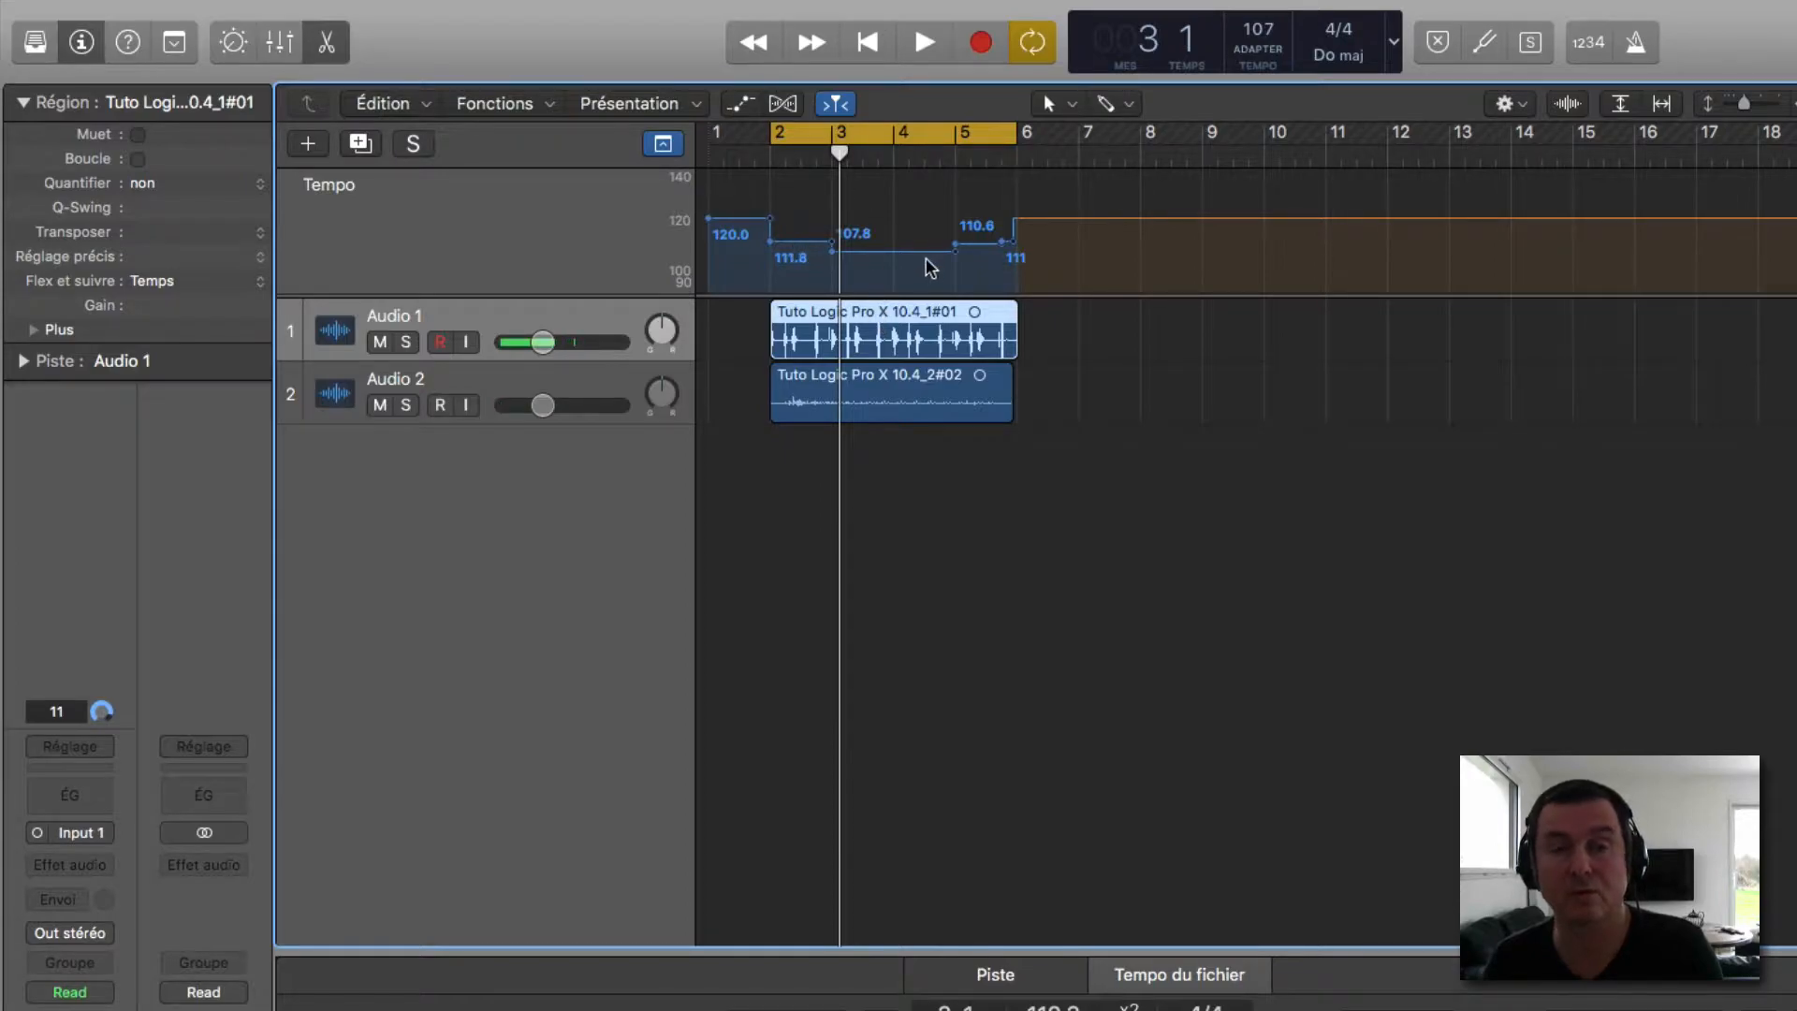
pyautogui.hscroll(1, 936, 265)
pyautogui.click(1137, 539)
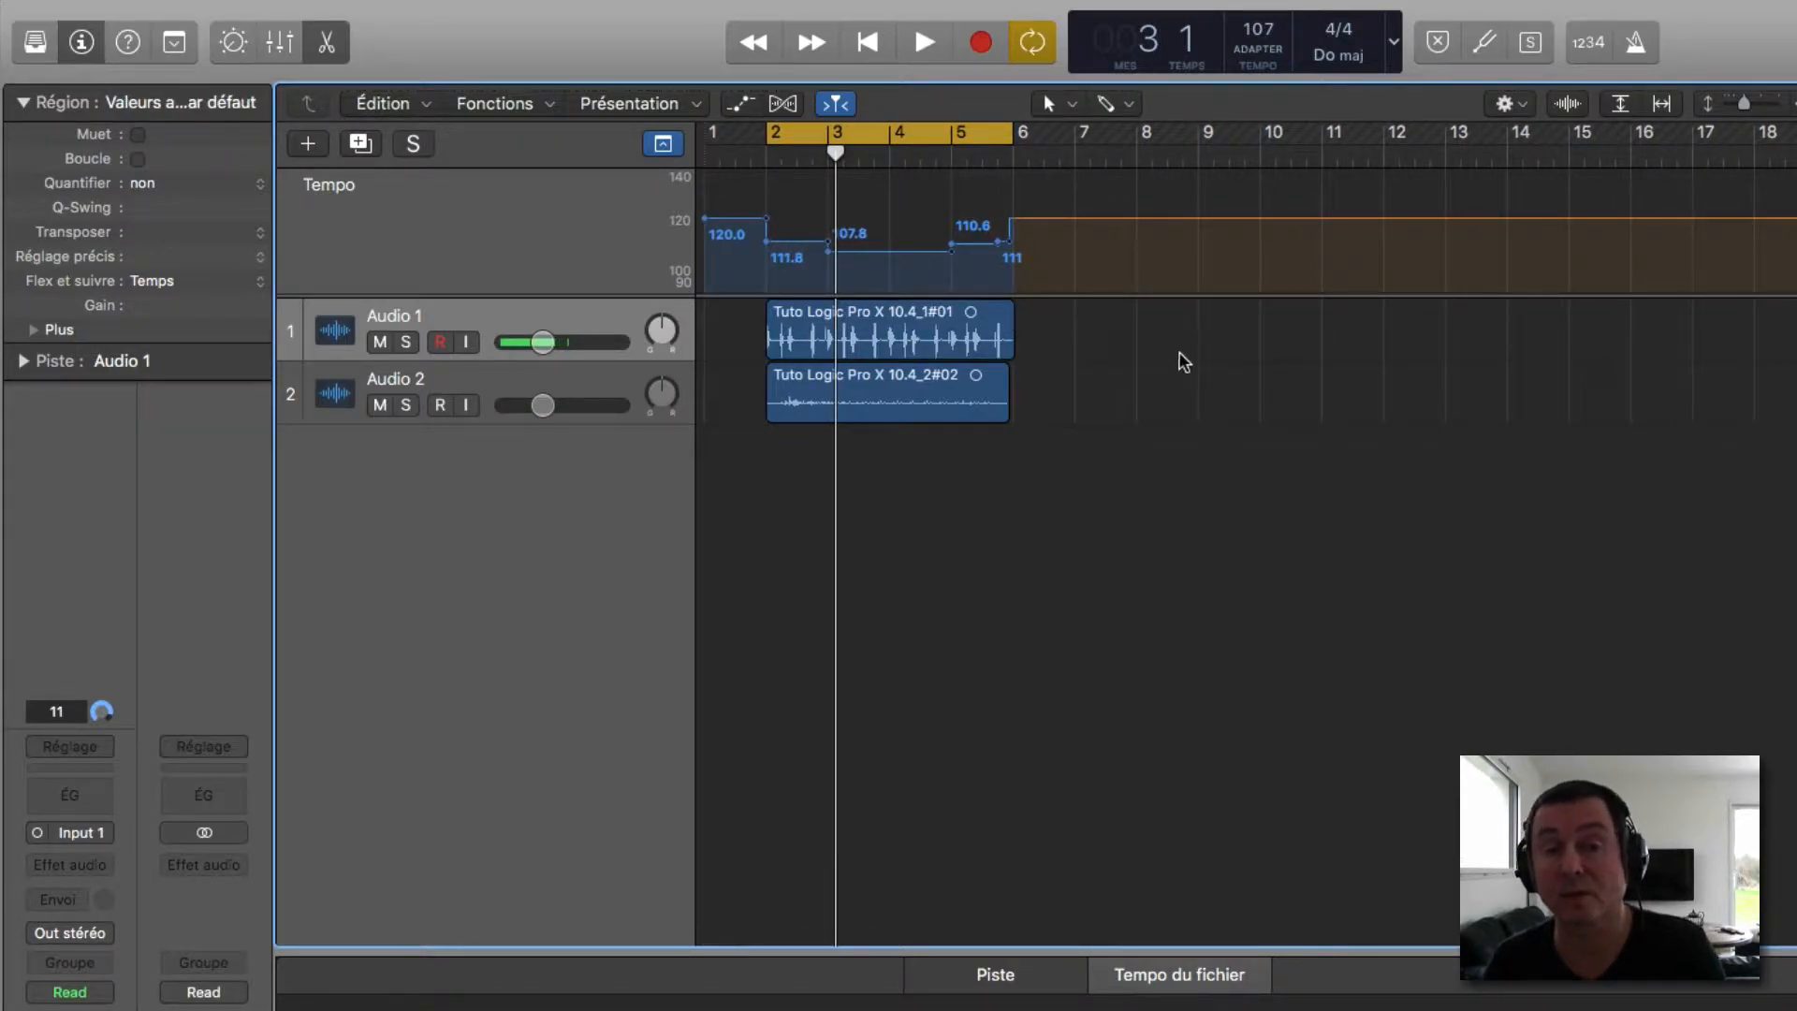
# Step: Review the project tempo mode options without changing the mode and return the playhead to the cycle start
pyautogui.click(1265, 58)
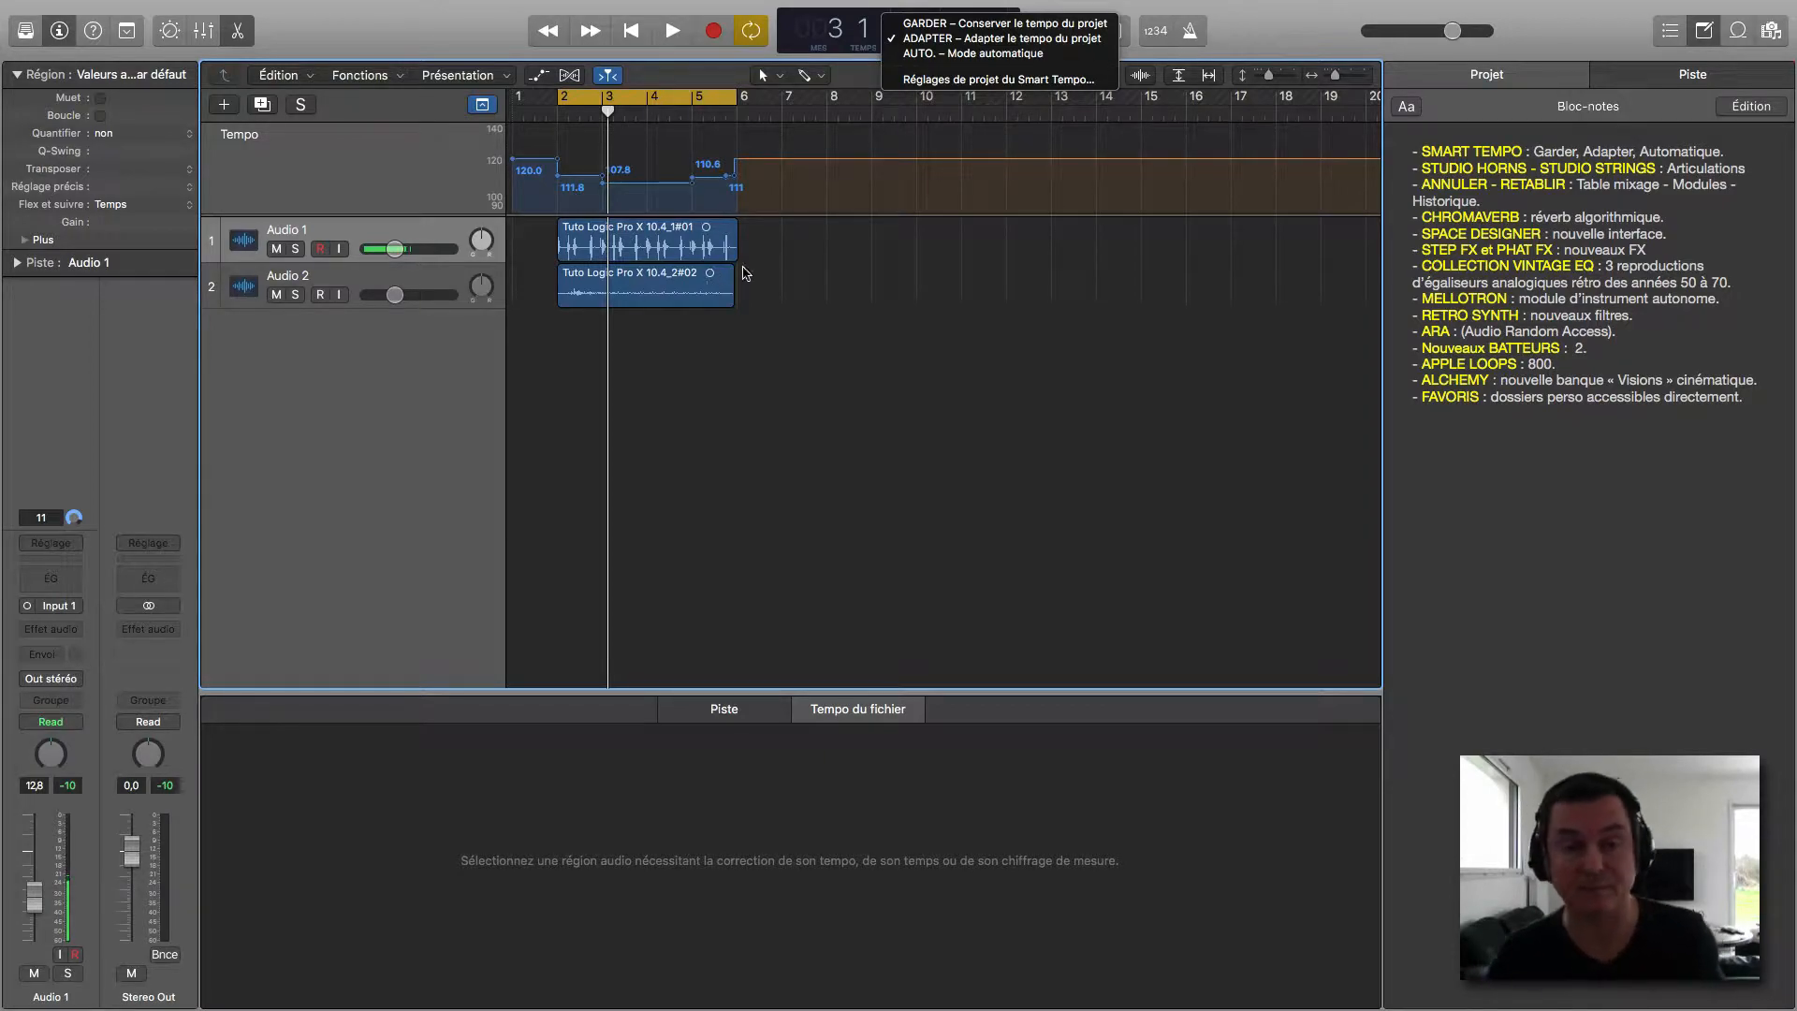
pyautogui.click(724, 388)
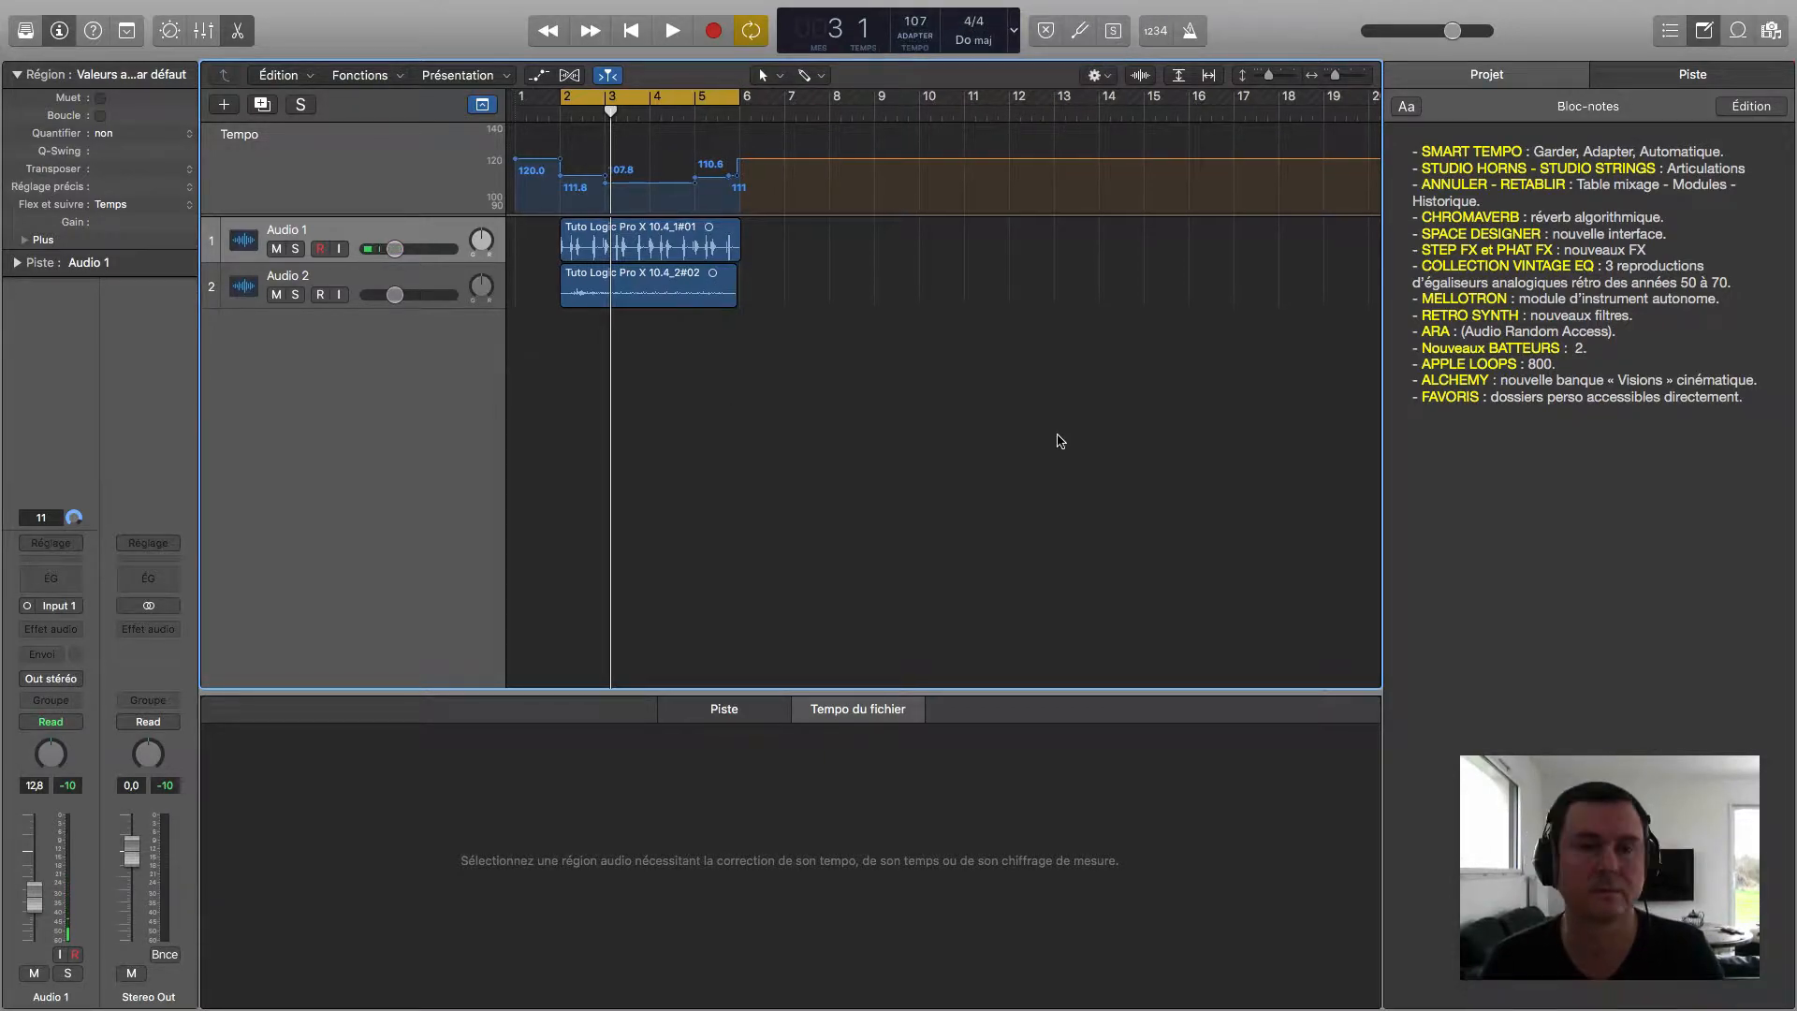
pyautogui.click(631, 31)
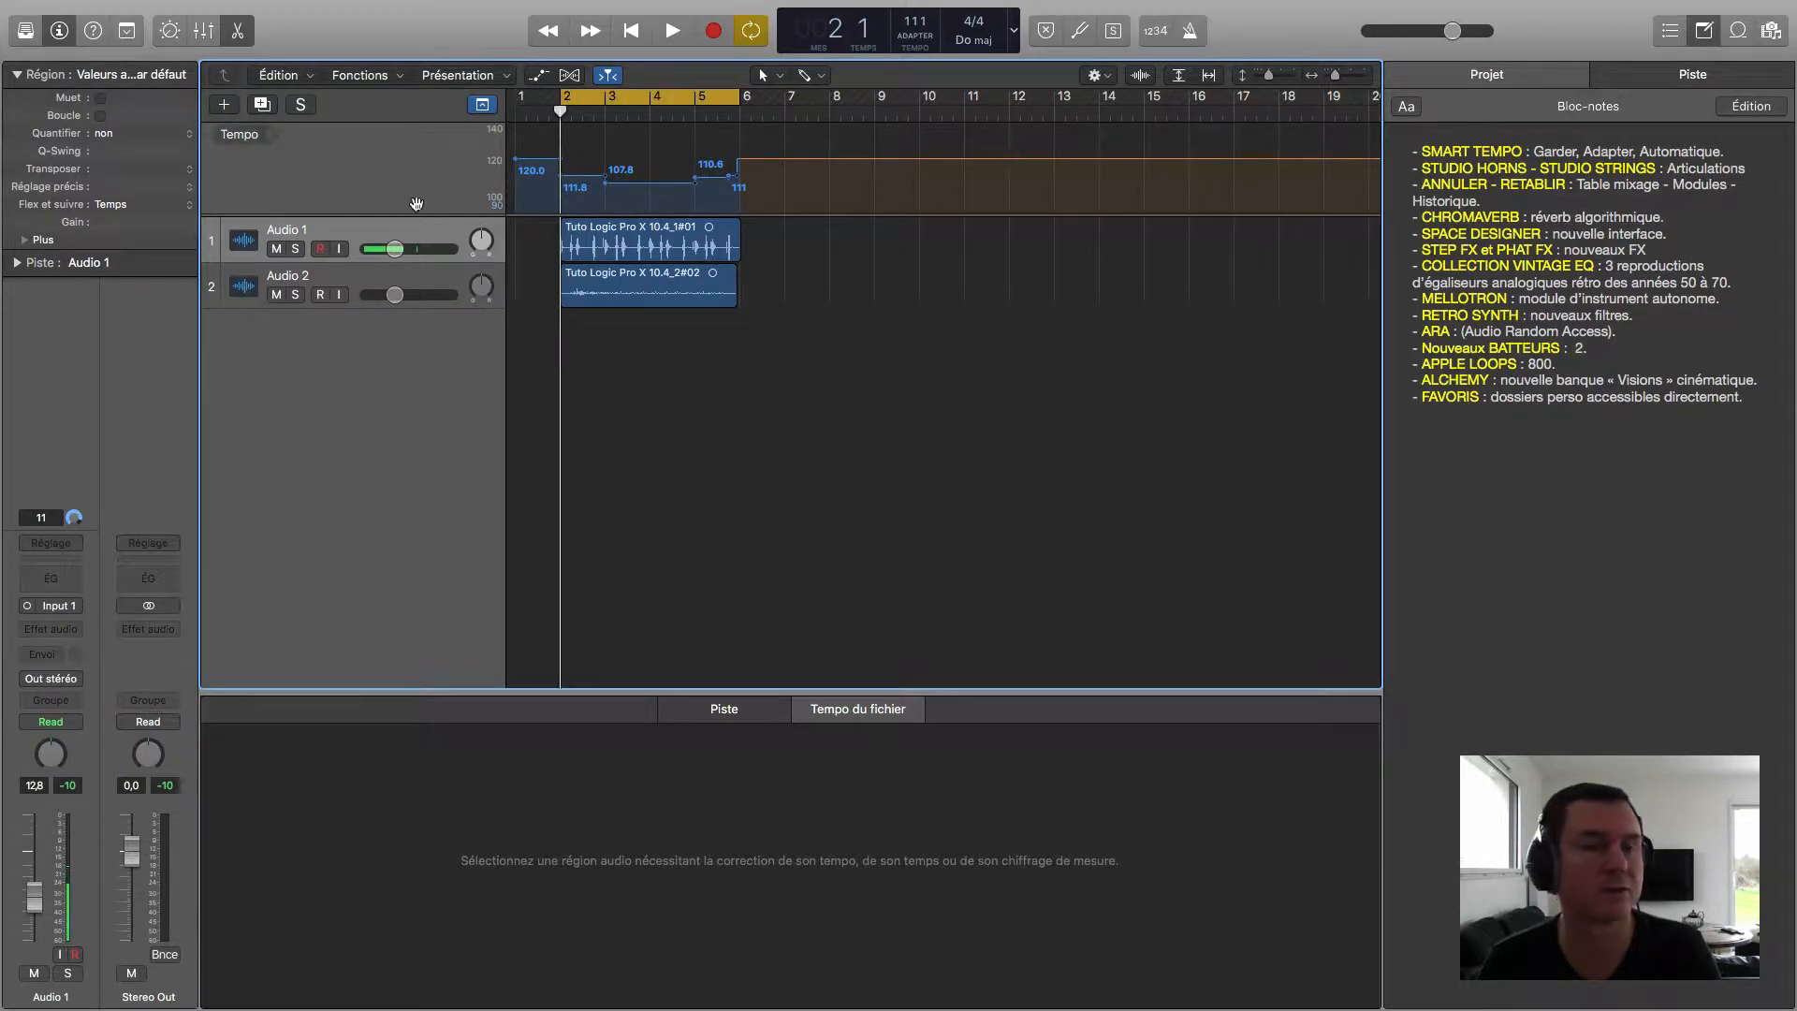
# Step: Show the sound library and create one software instrument track with the default patch
pyautogui.click(26, 36)
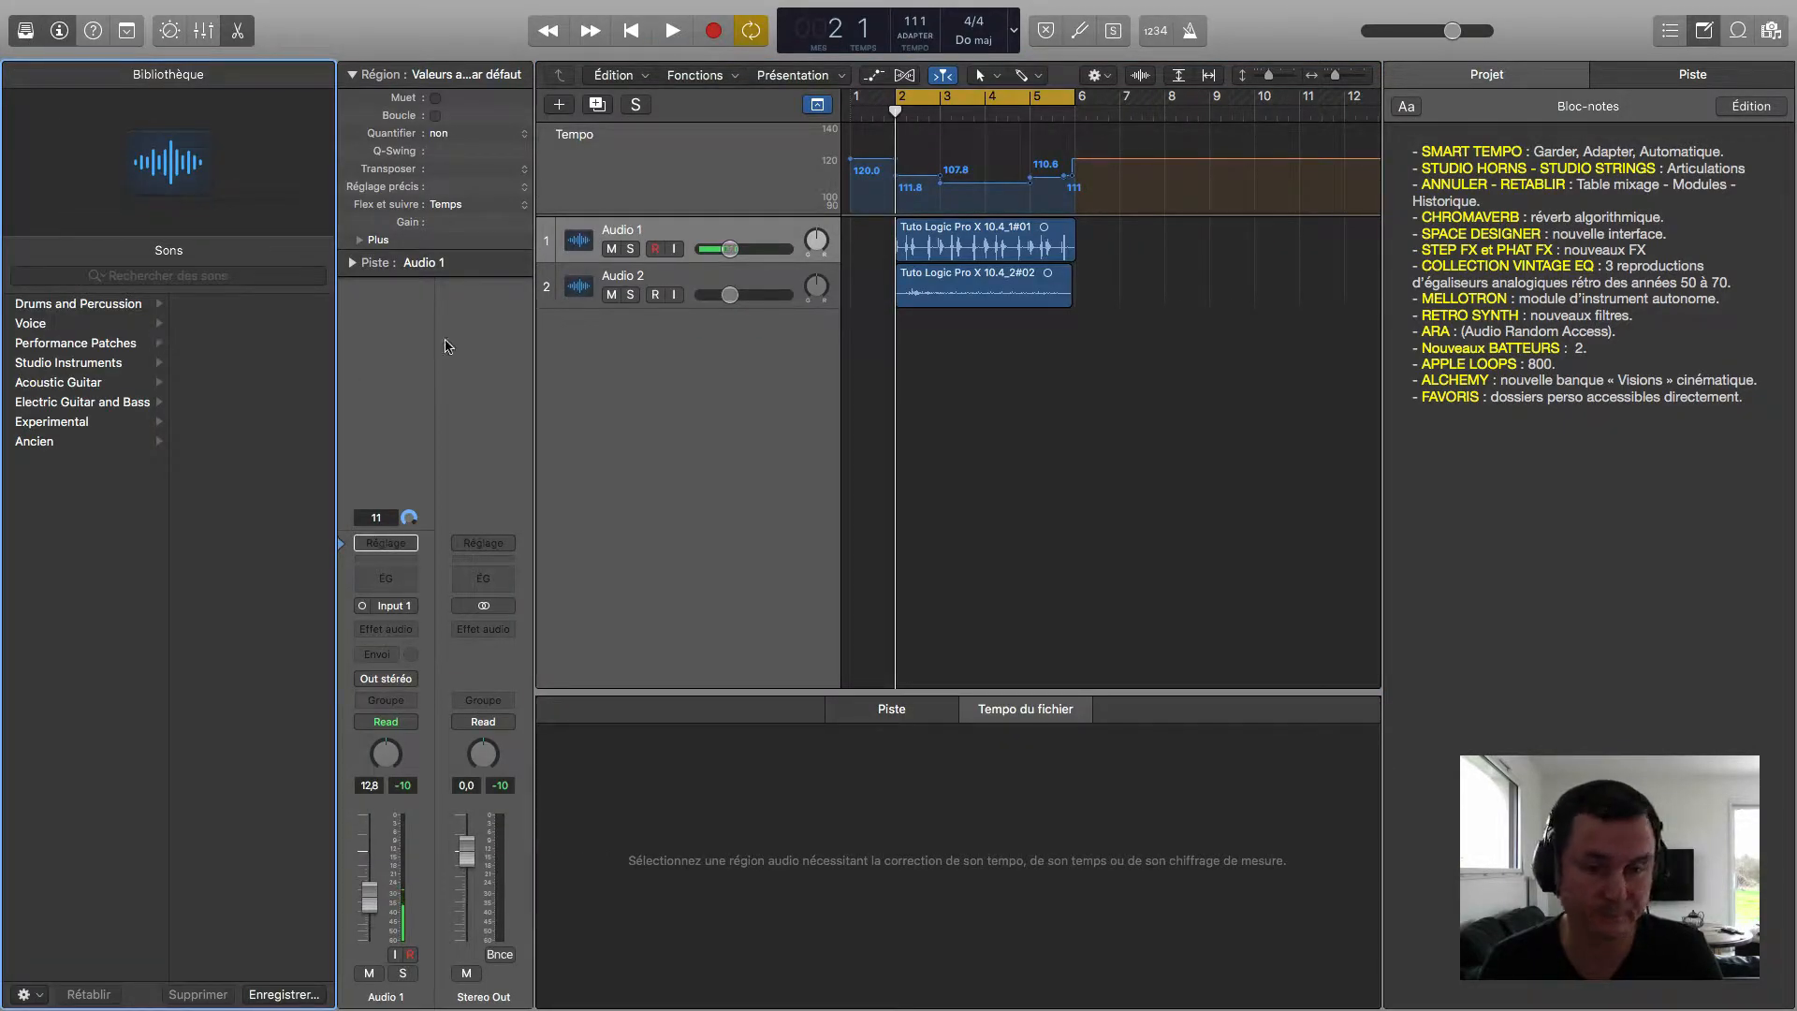
pyautogui.click(559, 104)
pyautogui.click(739, 49)
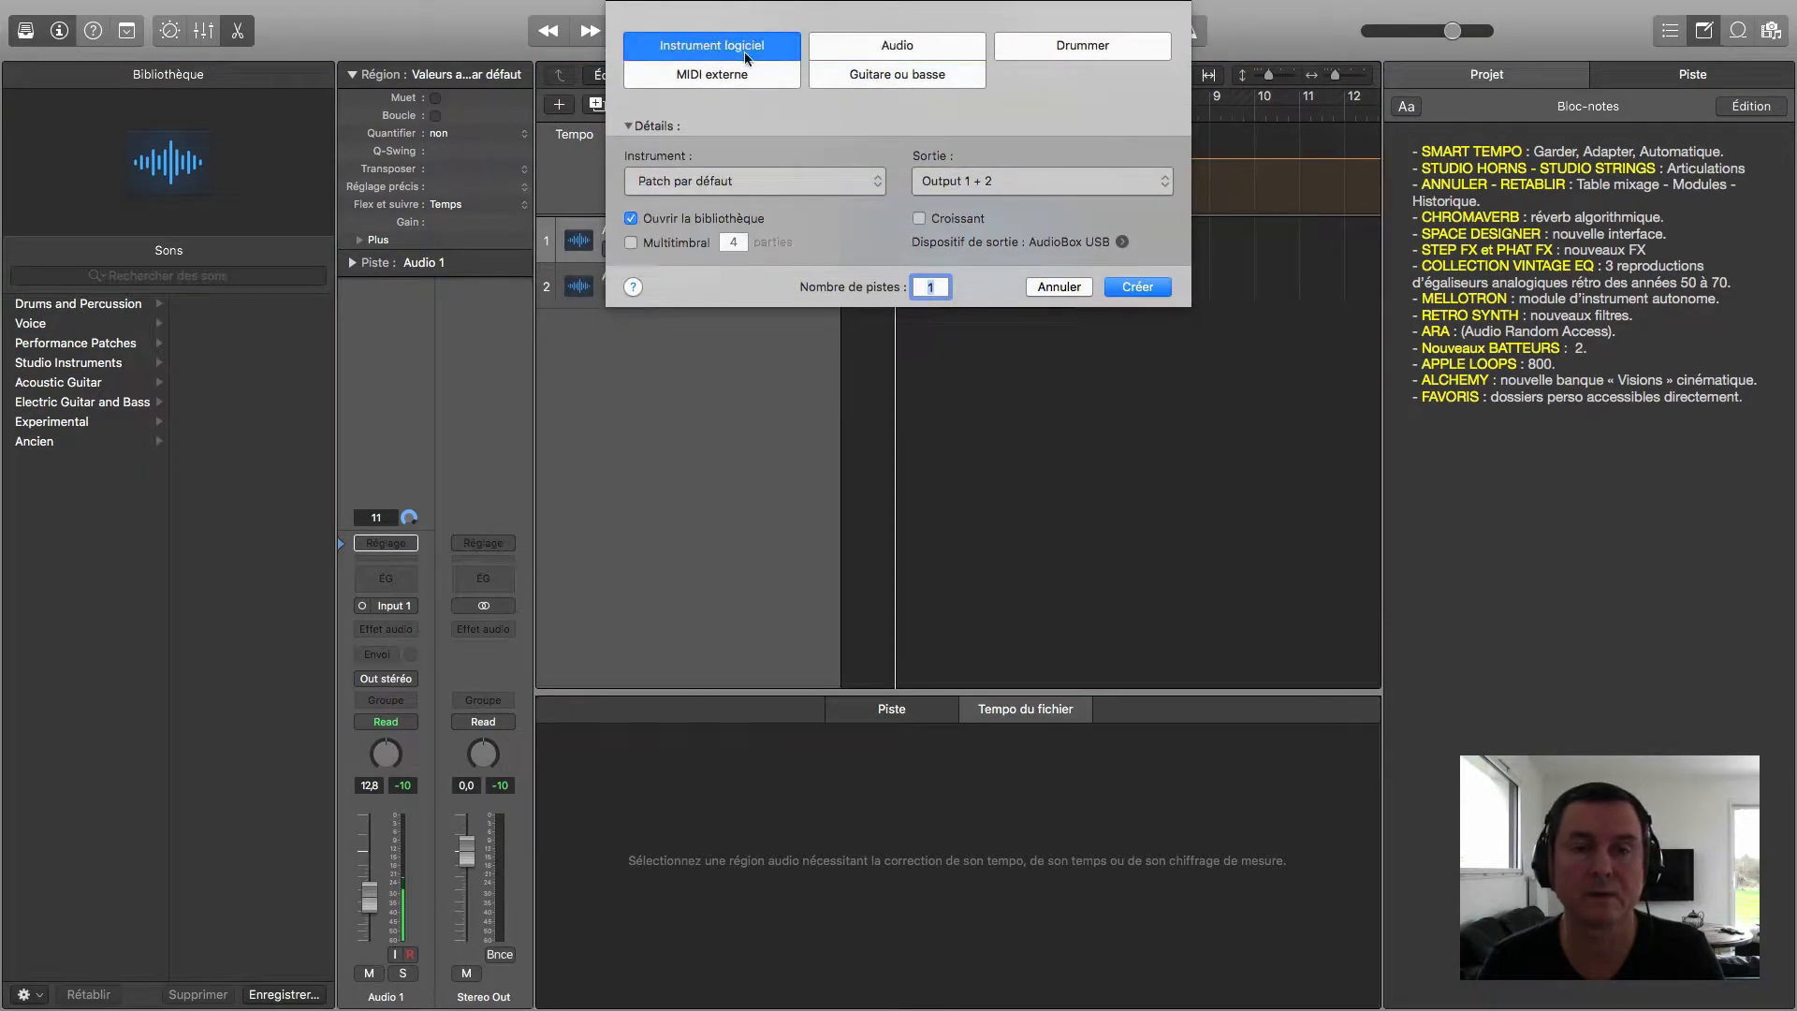
pyautogui.click(1131, 290)
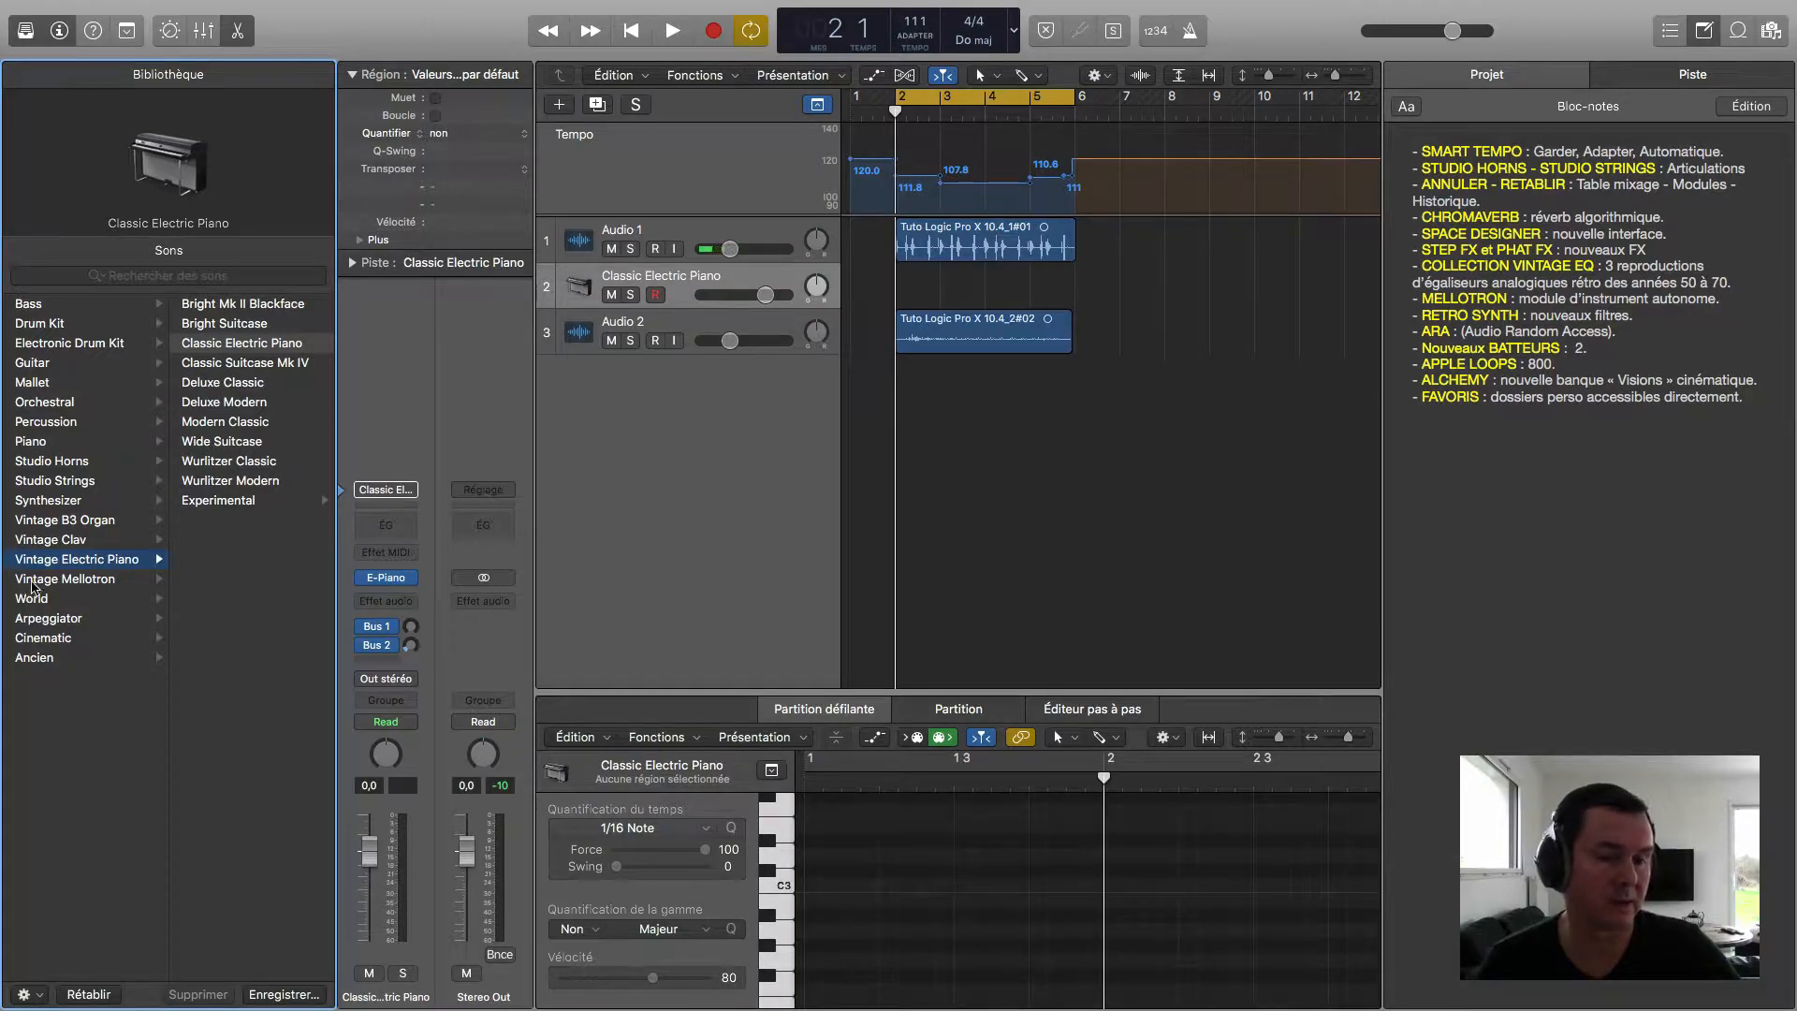
# Step: Browse the Studio Horns and Studio Strings library categories, including the strings' Section Instruments
pyautogui.click(68, 463)
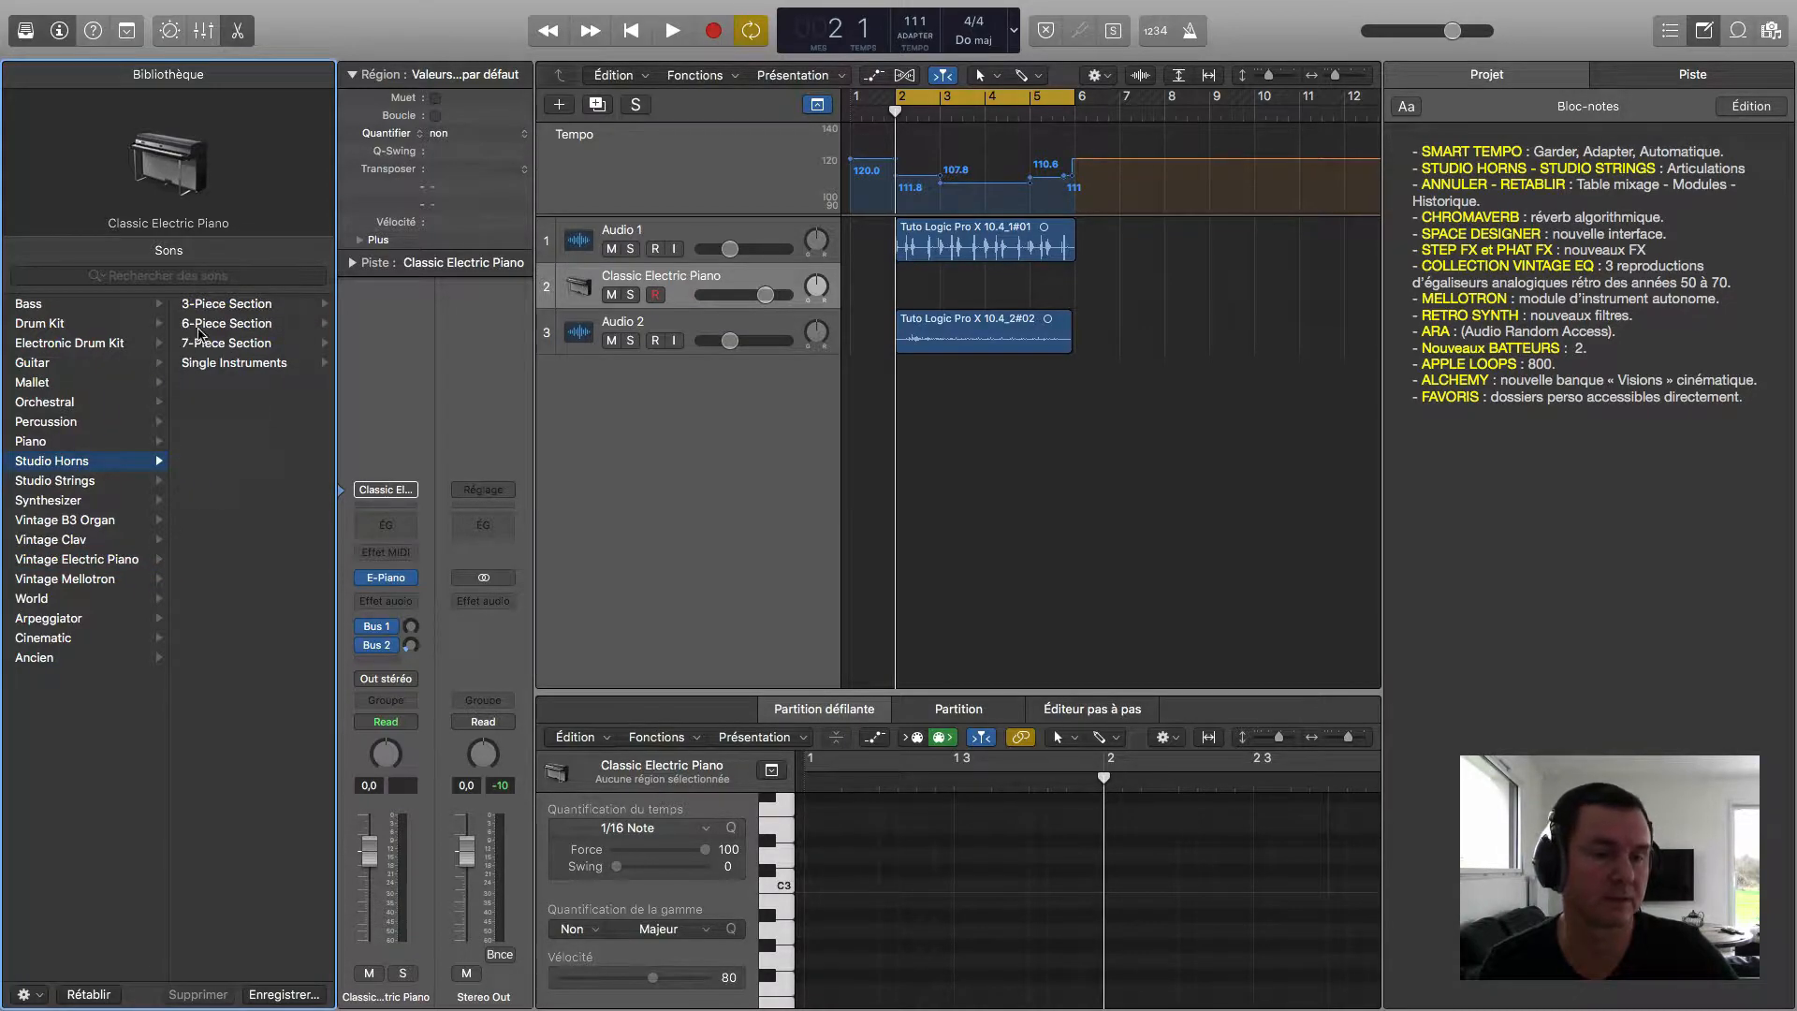
pyautogui.click(69, 481)
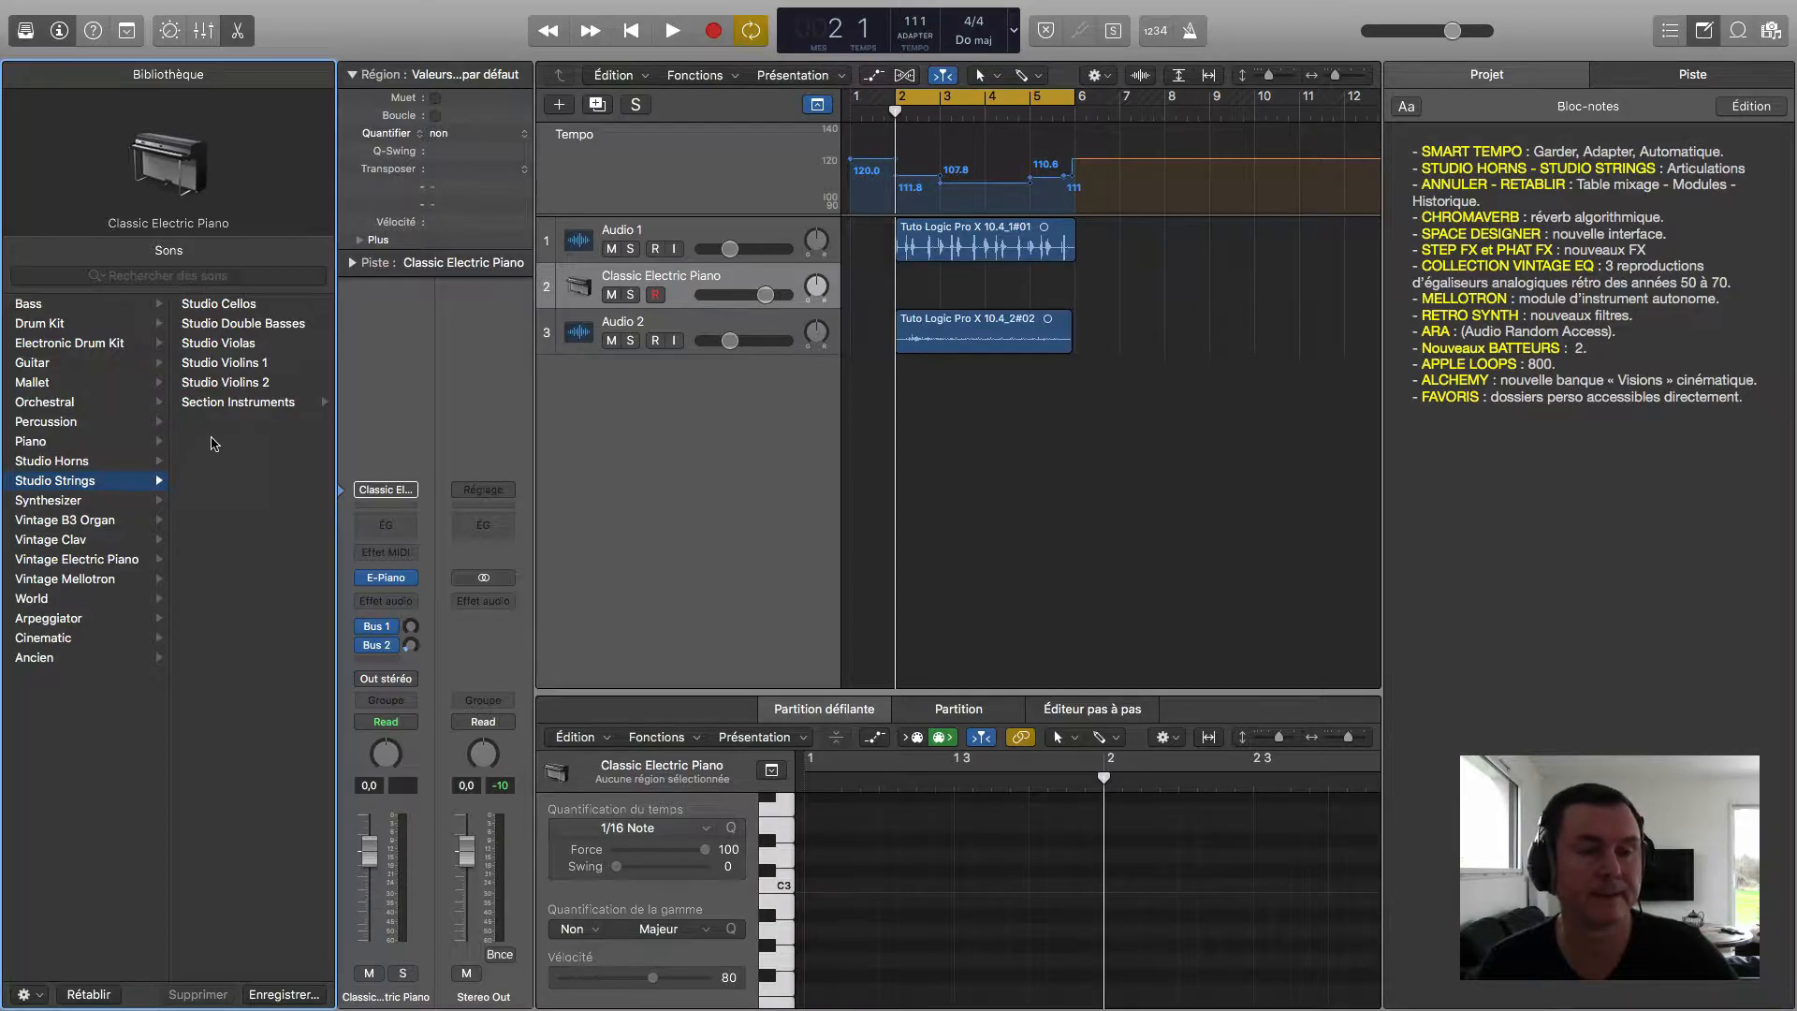
pyautogui.click(242, 404)
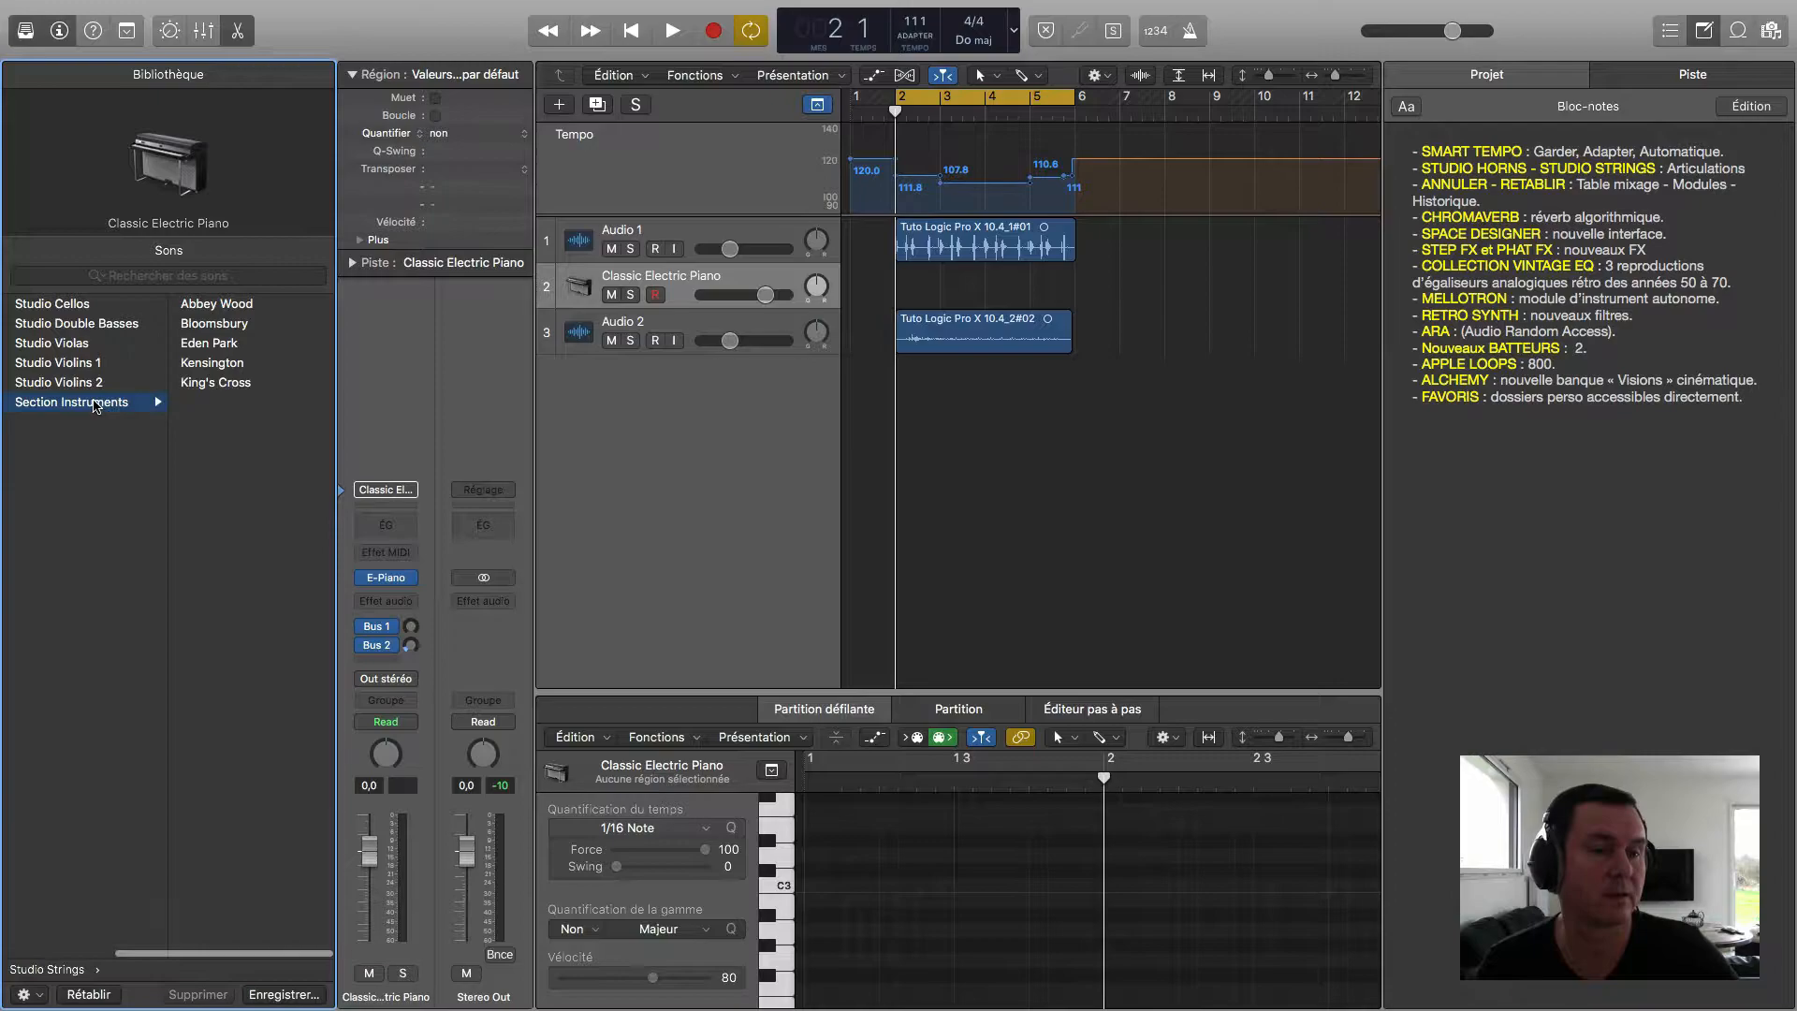
# Step: Load the stereo Studio Horns instrument on the new track and hide the sound library
pyautogui.click(386, 489)
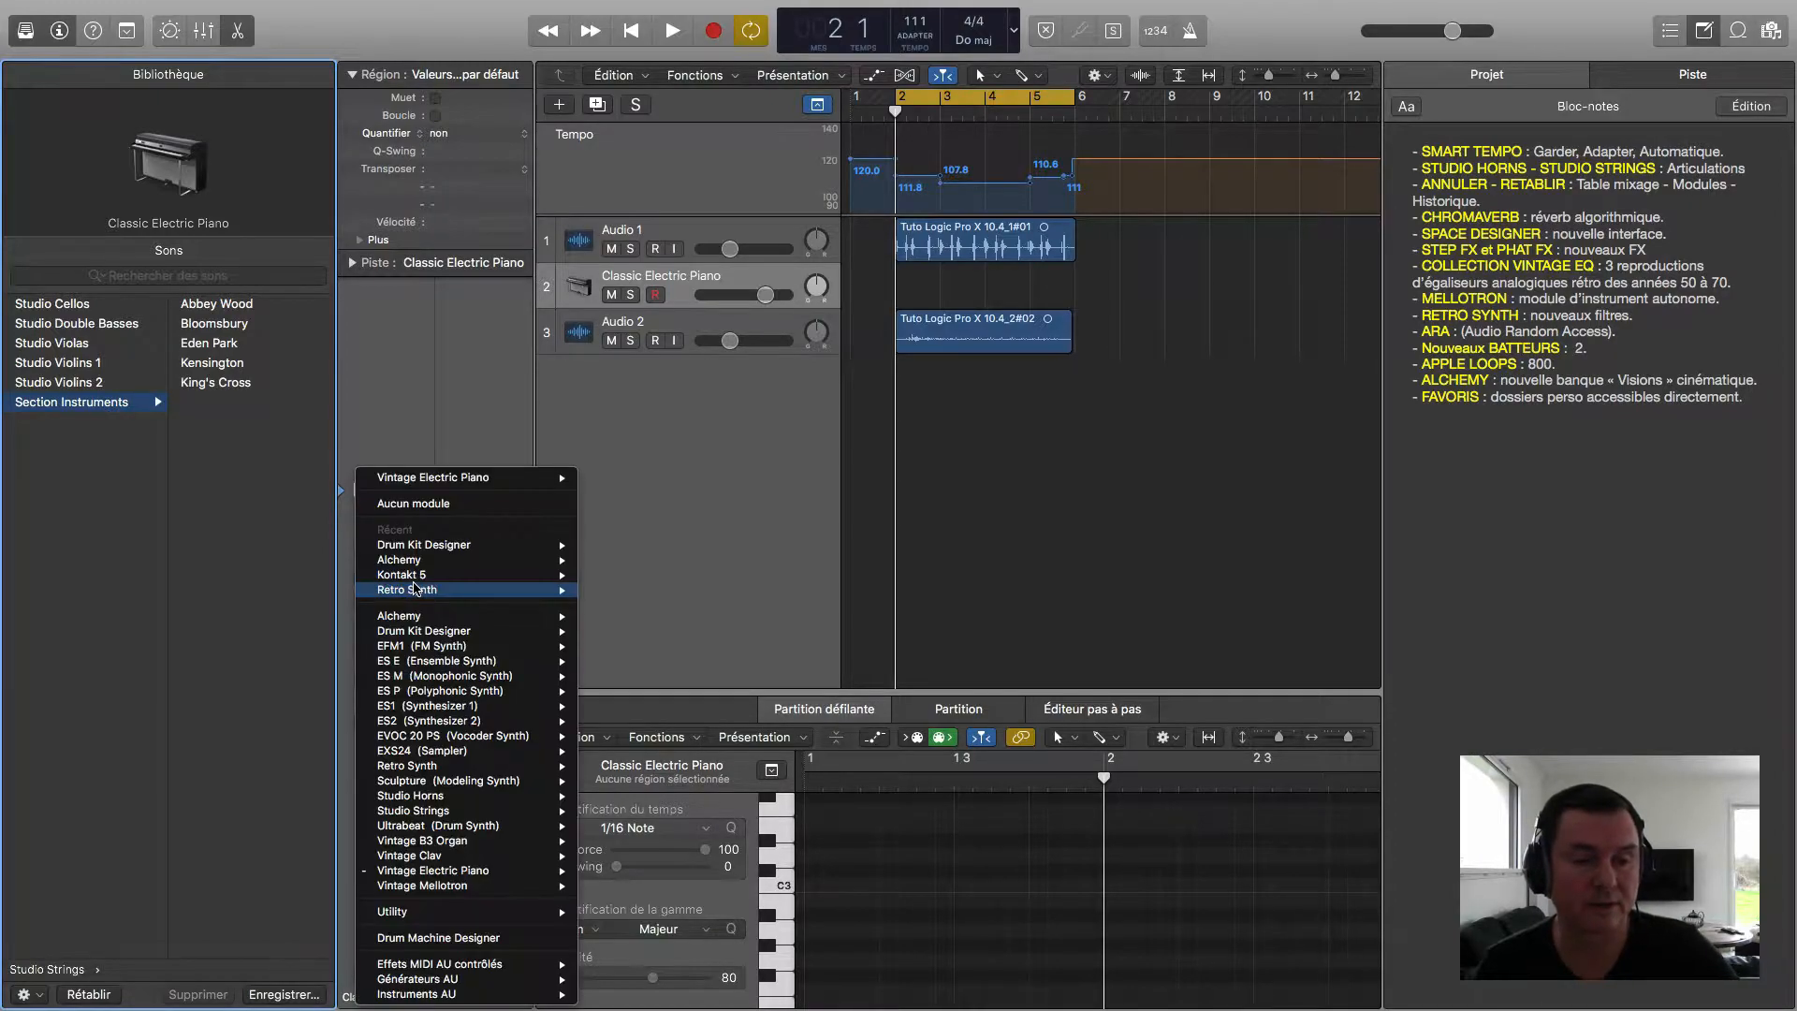
pyautogui.moveTo(493, 811)
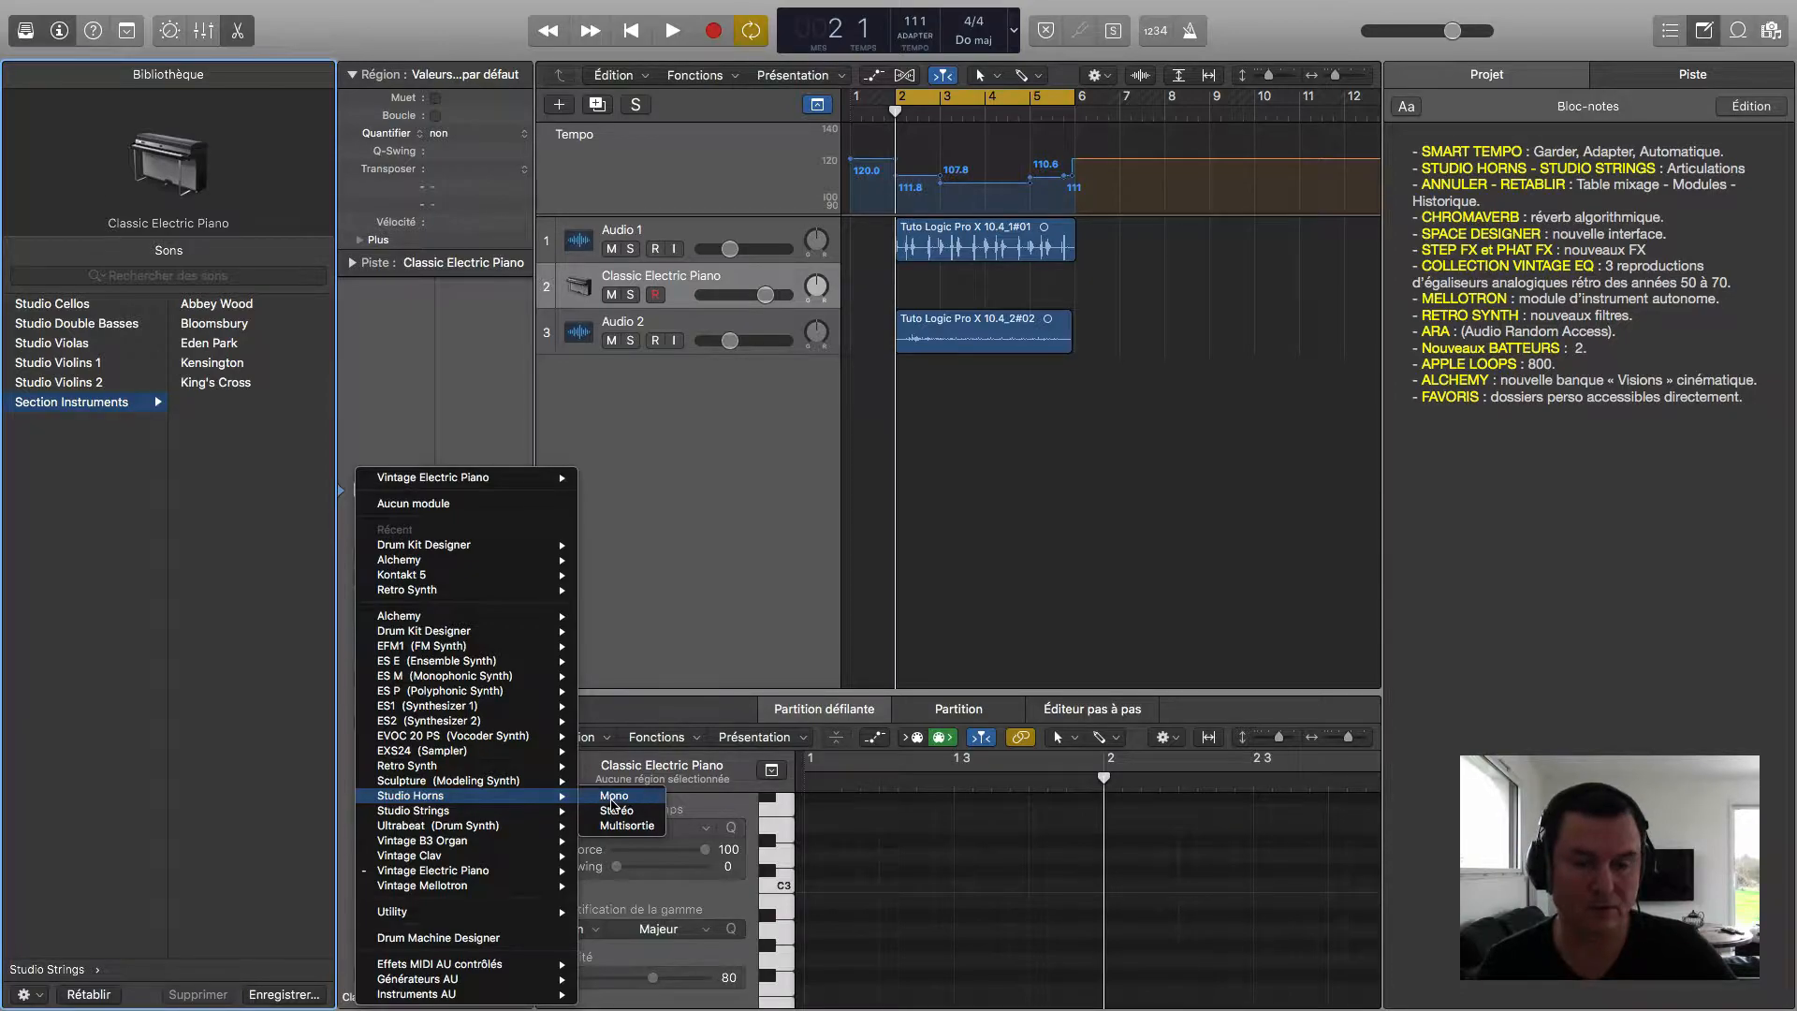
pyautogui.click(607, 812)
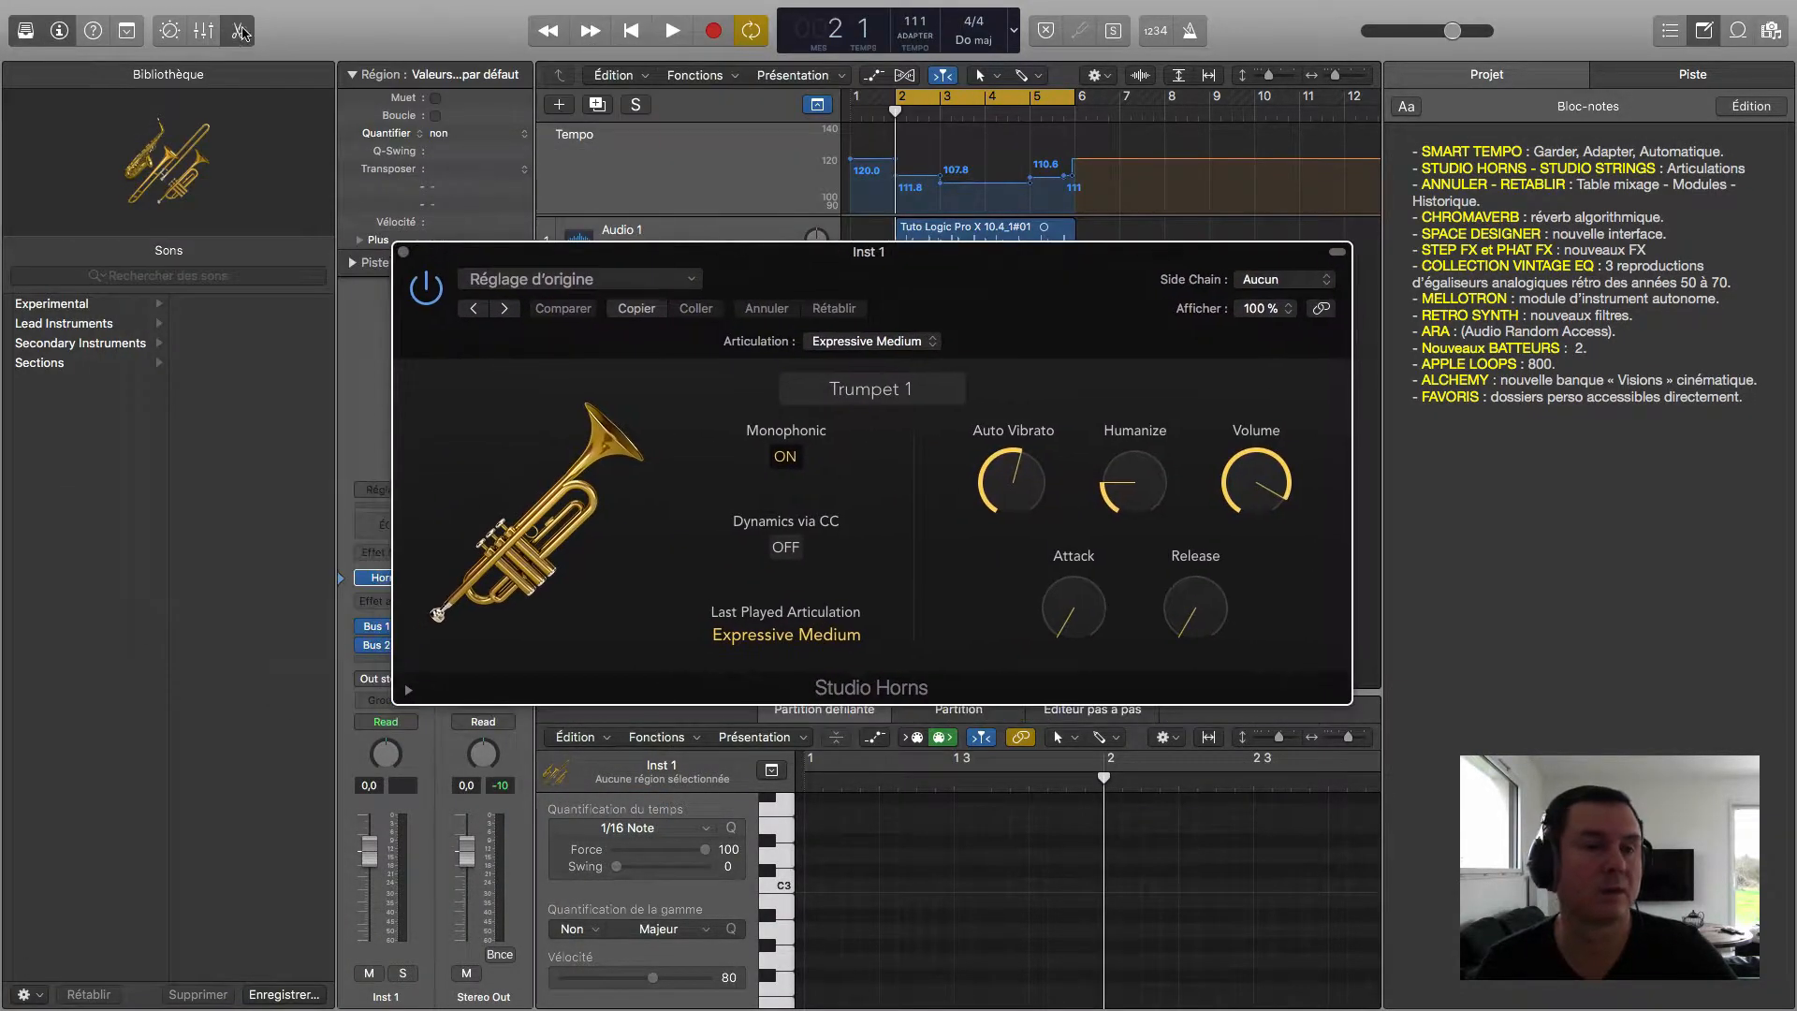
pyautogui.click(28, 32)
# Step: Reposition the Studio Horns window and choose Alto Sax 1 from its single instruments
pyautogui.moveTo(775, 245); pyautogui.dragTo(703, 279)
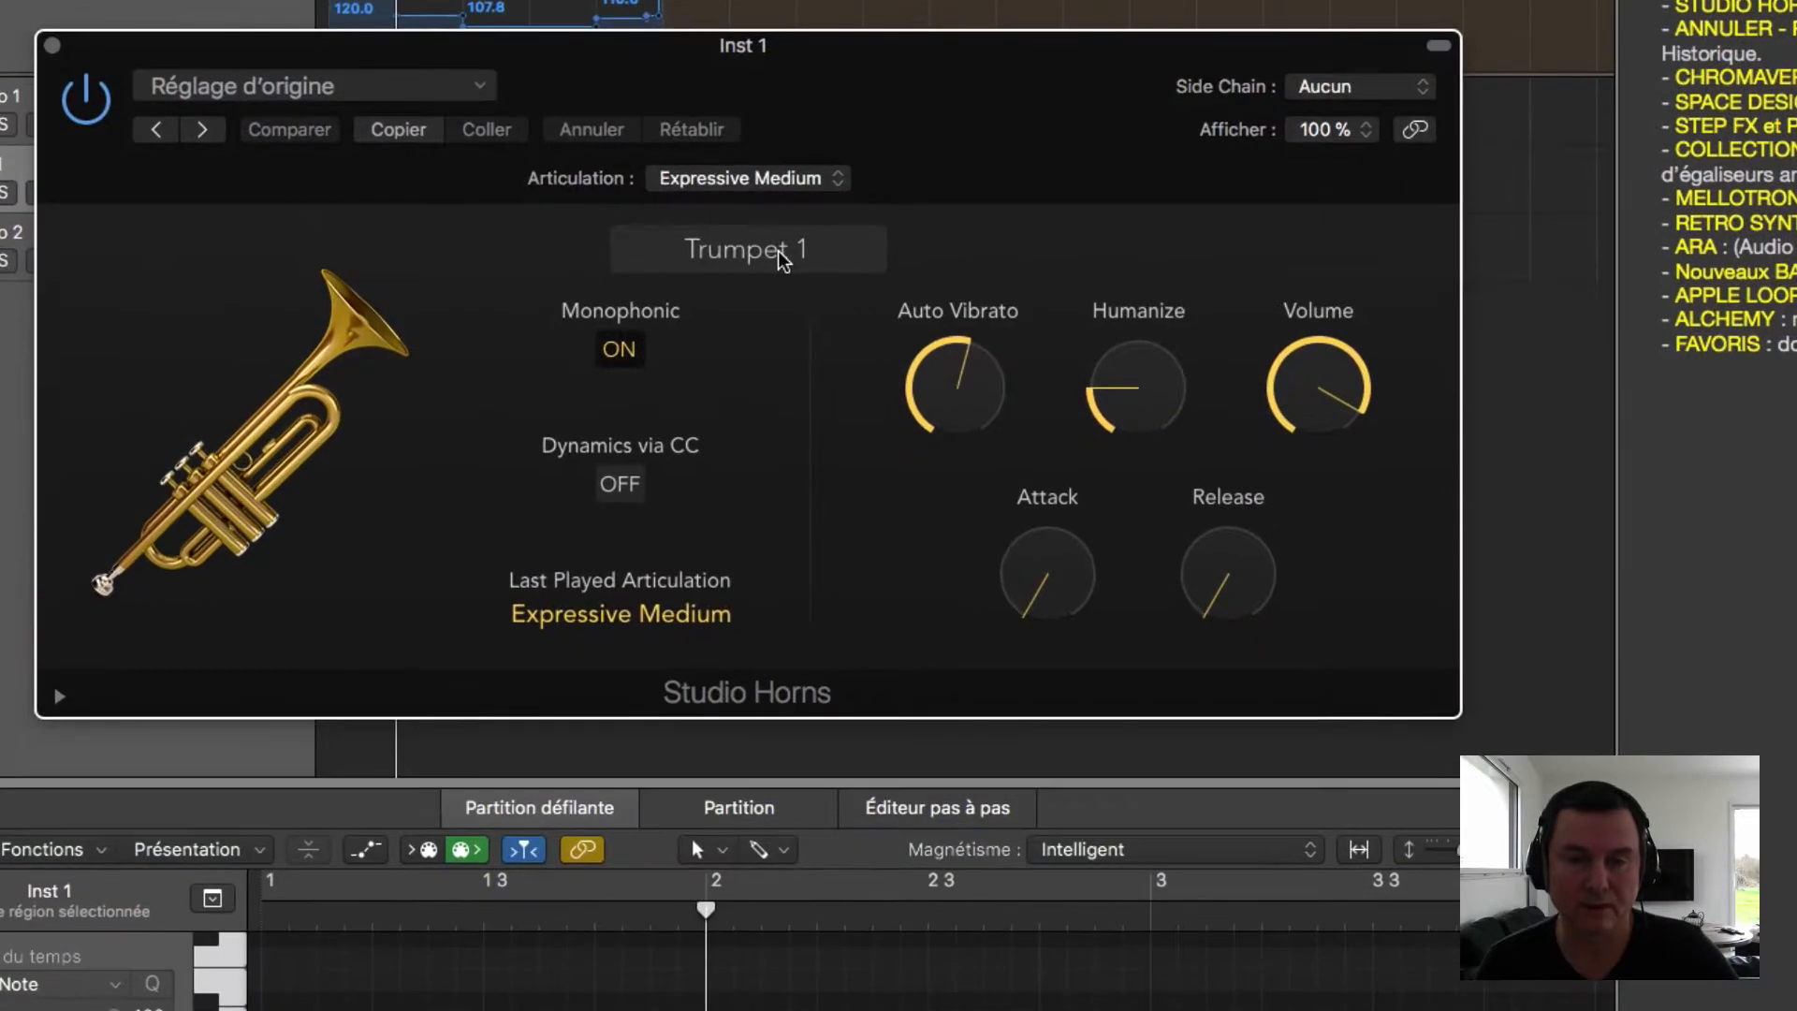
pyautogui.click(796, 332)
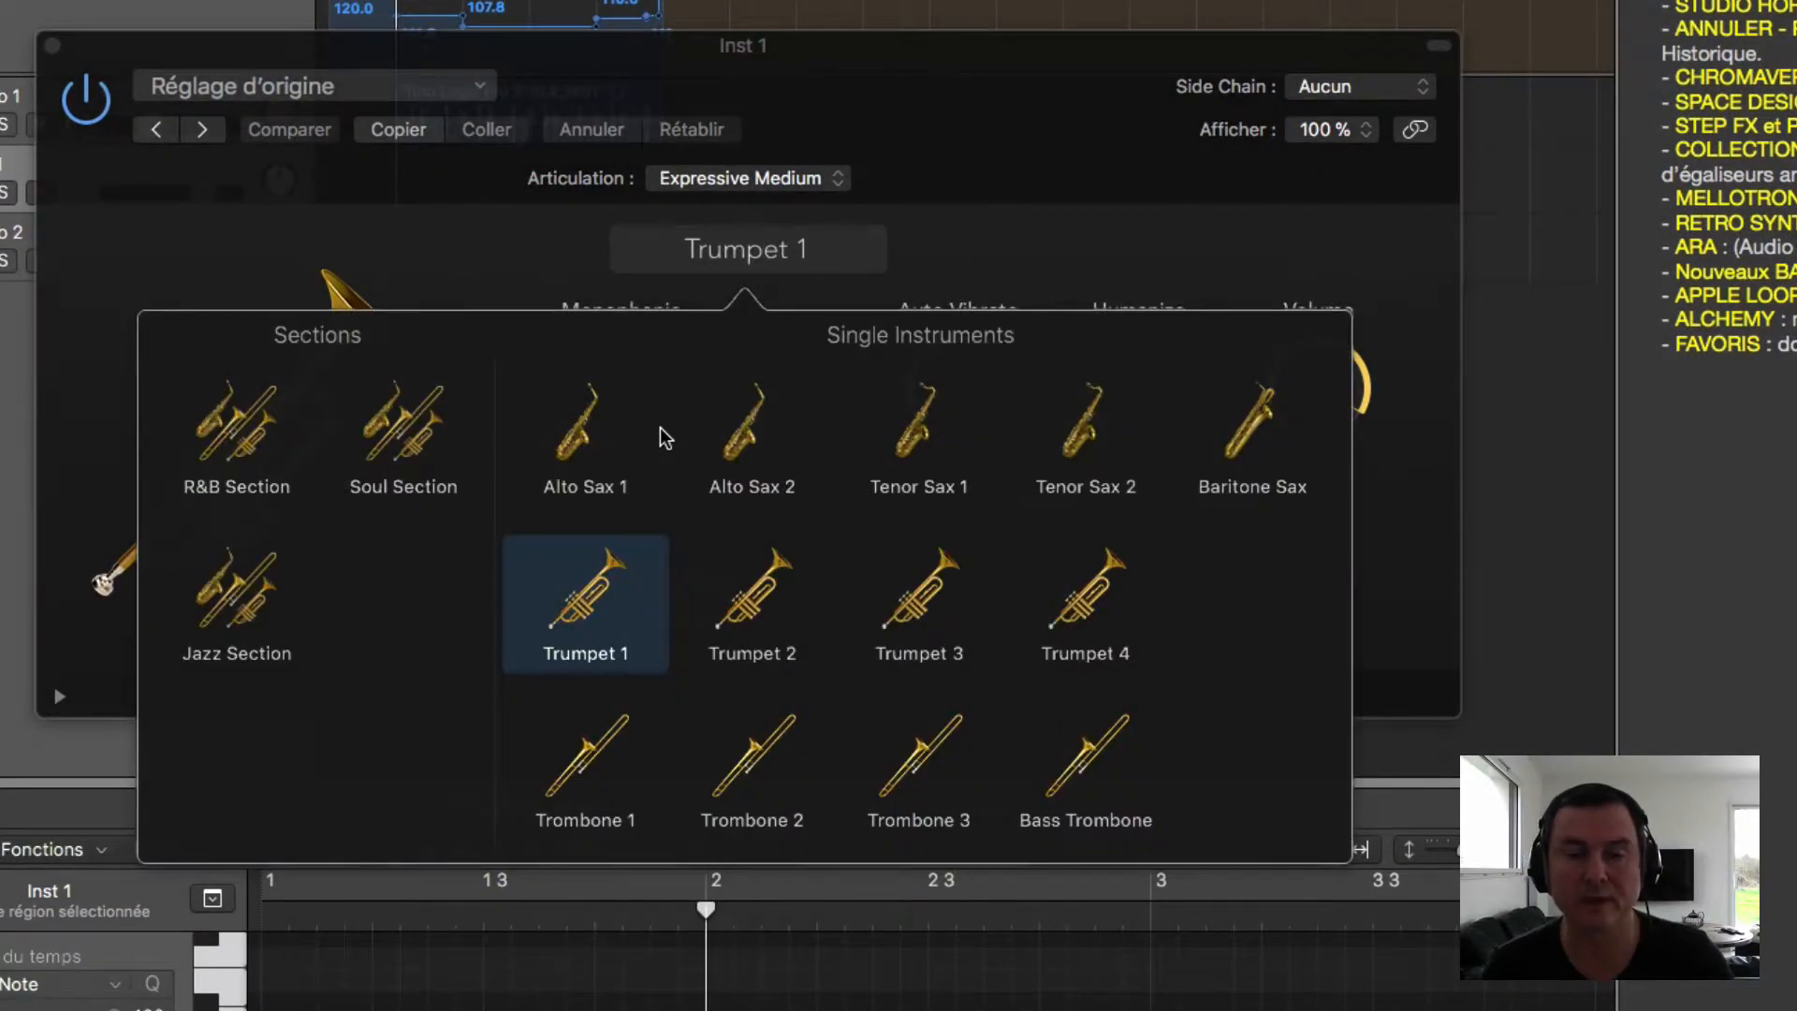
pyautogui.click(586, 440)
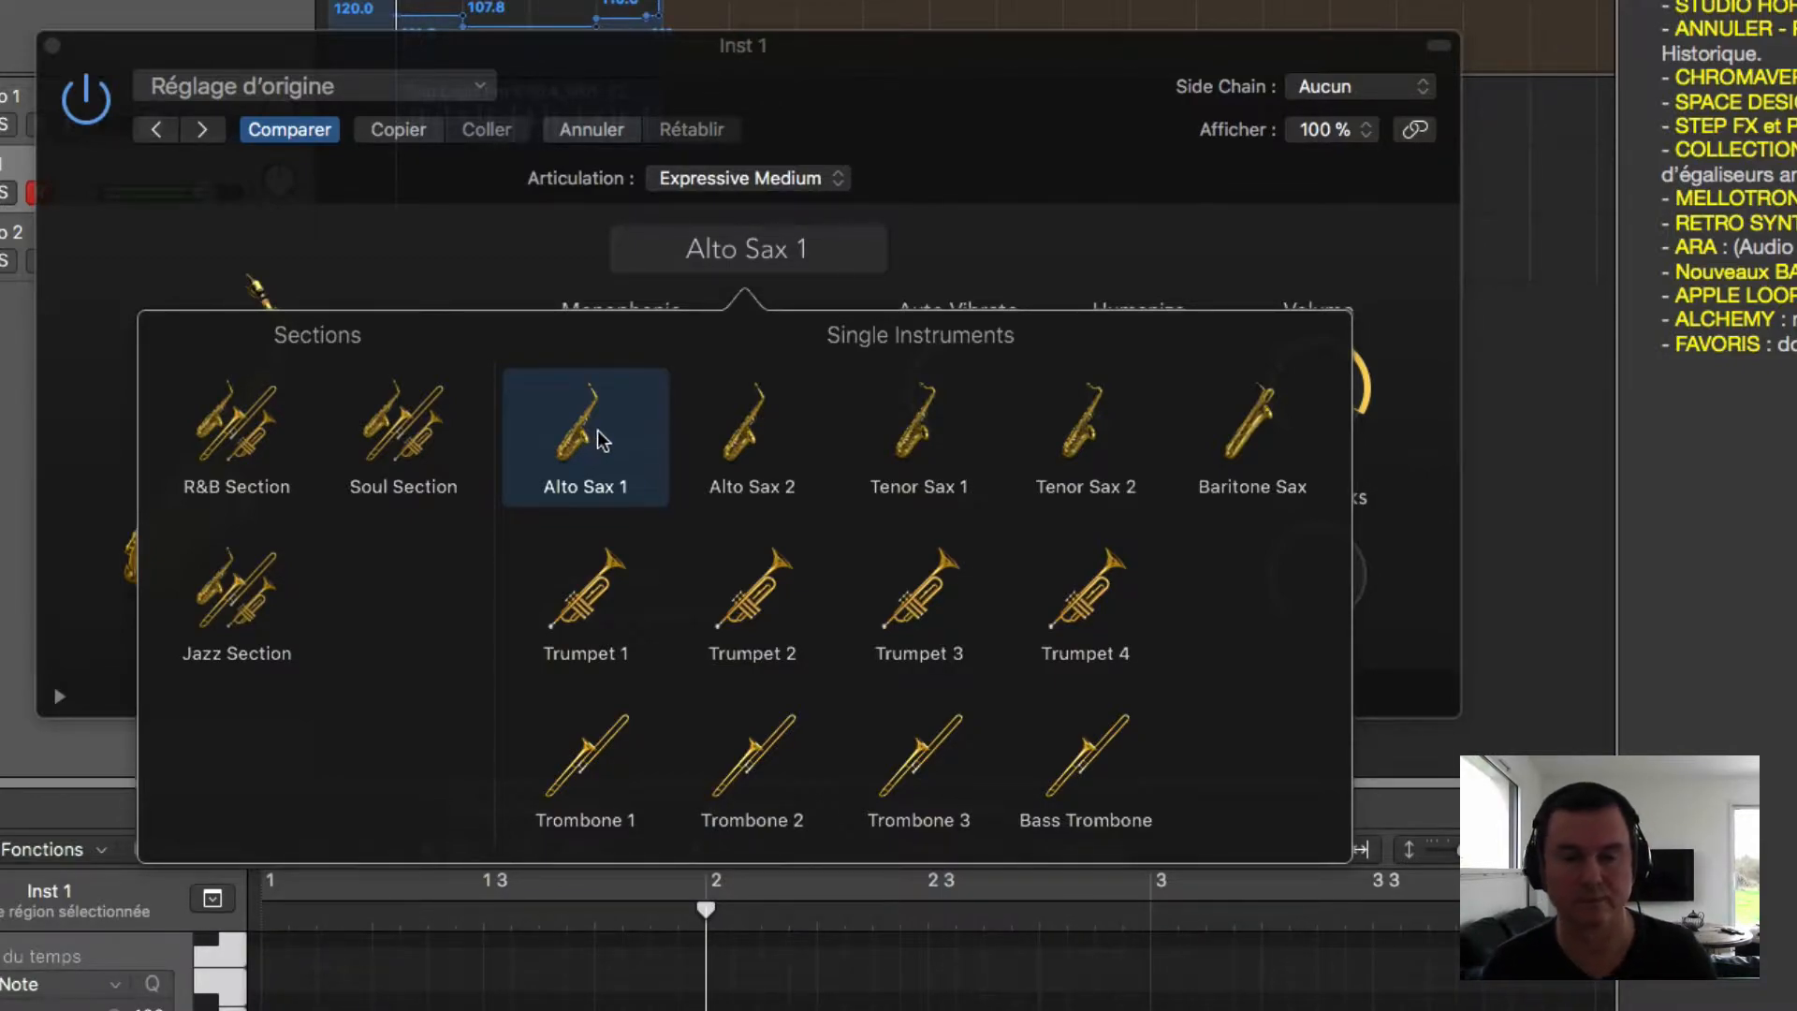
# Step: Switch the Studio Horns instrument through Tenor Sax 1, Trumpet 1 and Trombone 2, ending on the Jazz Section
pyautogui.click(922, 433)
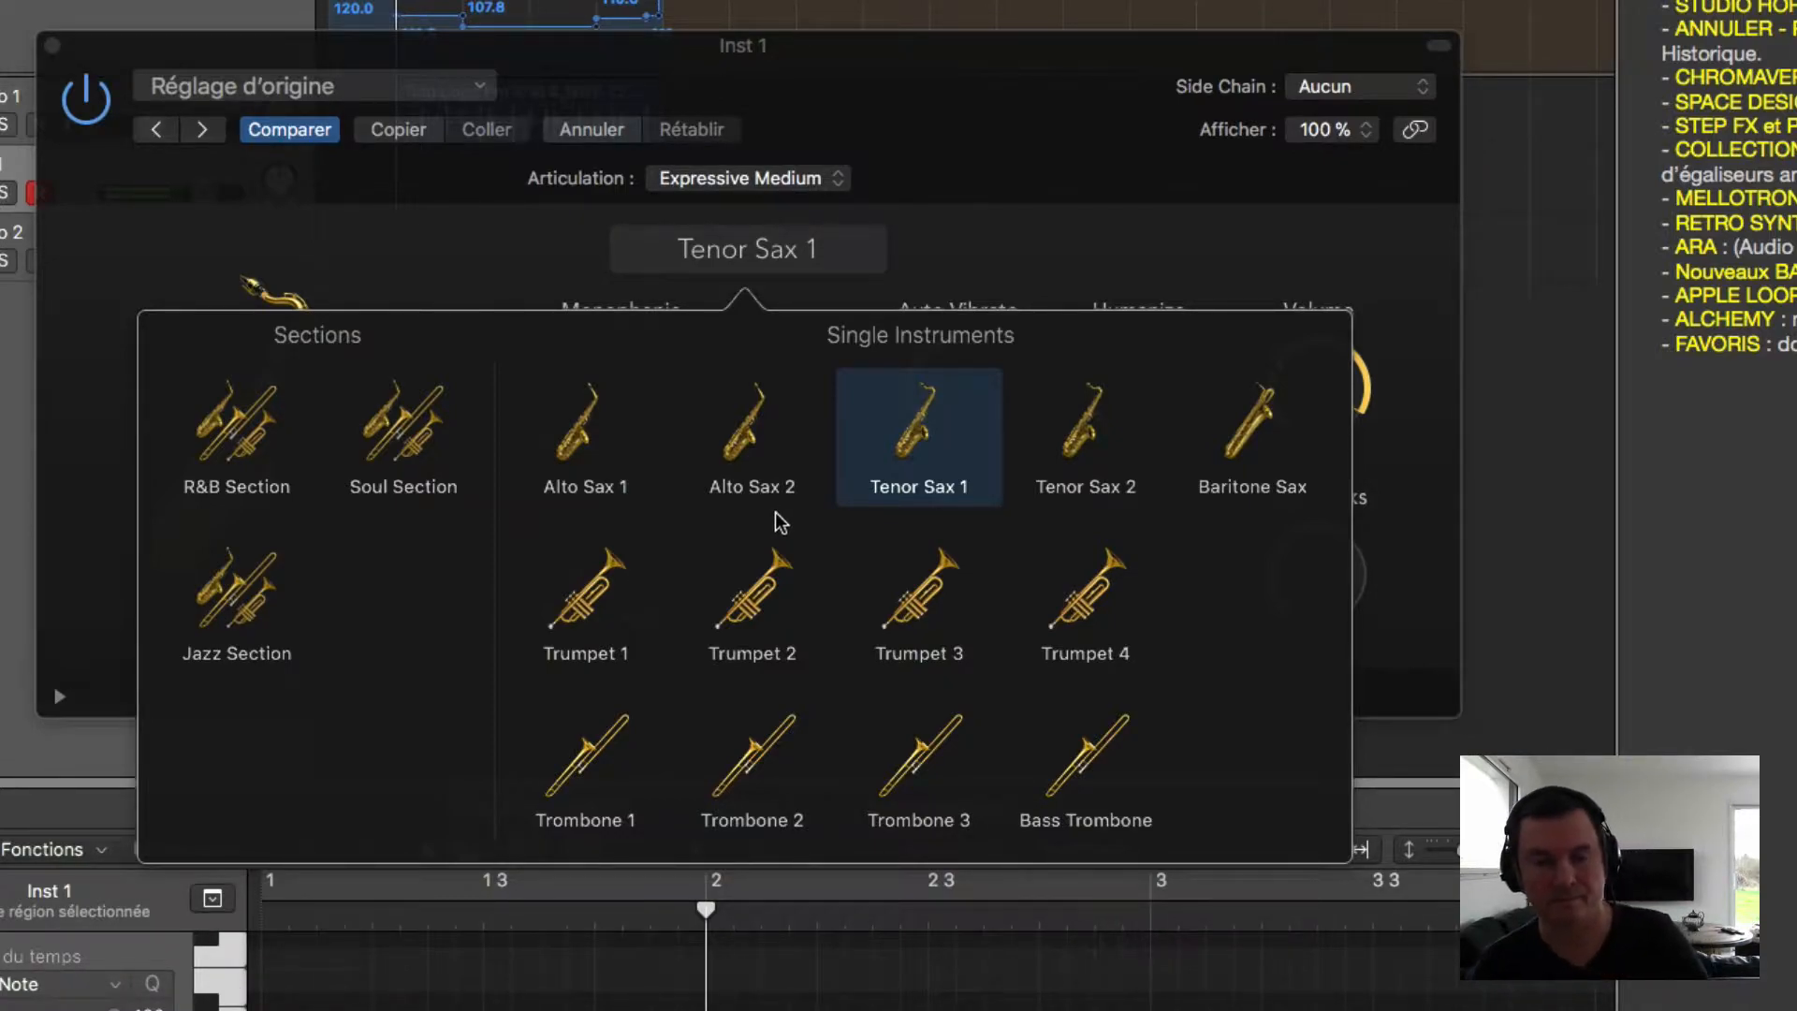
pyautogui.click(590, 604)
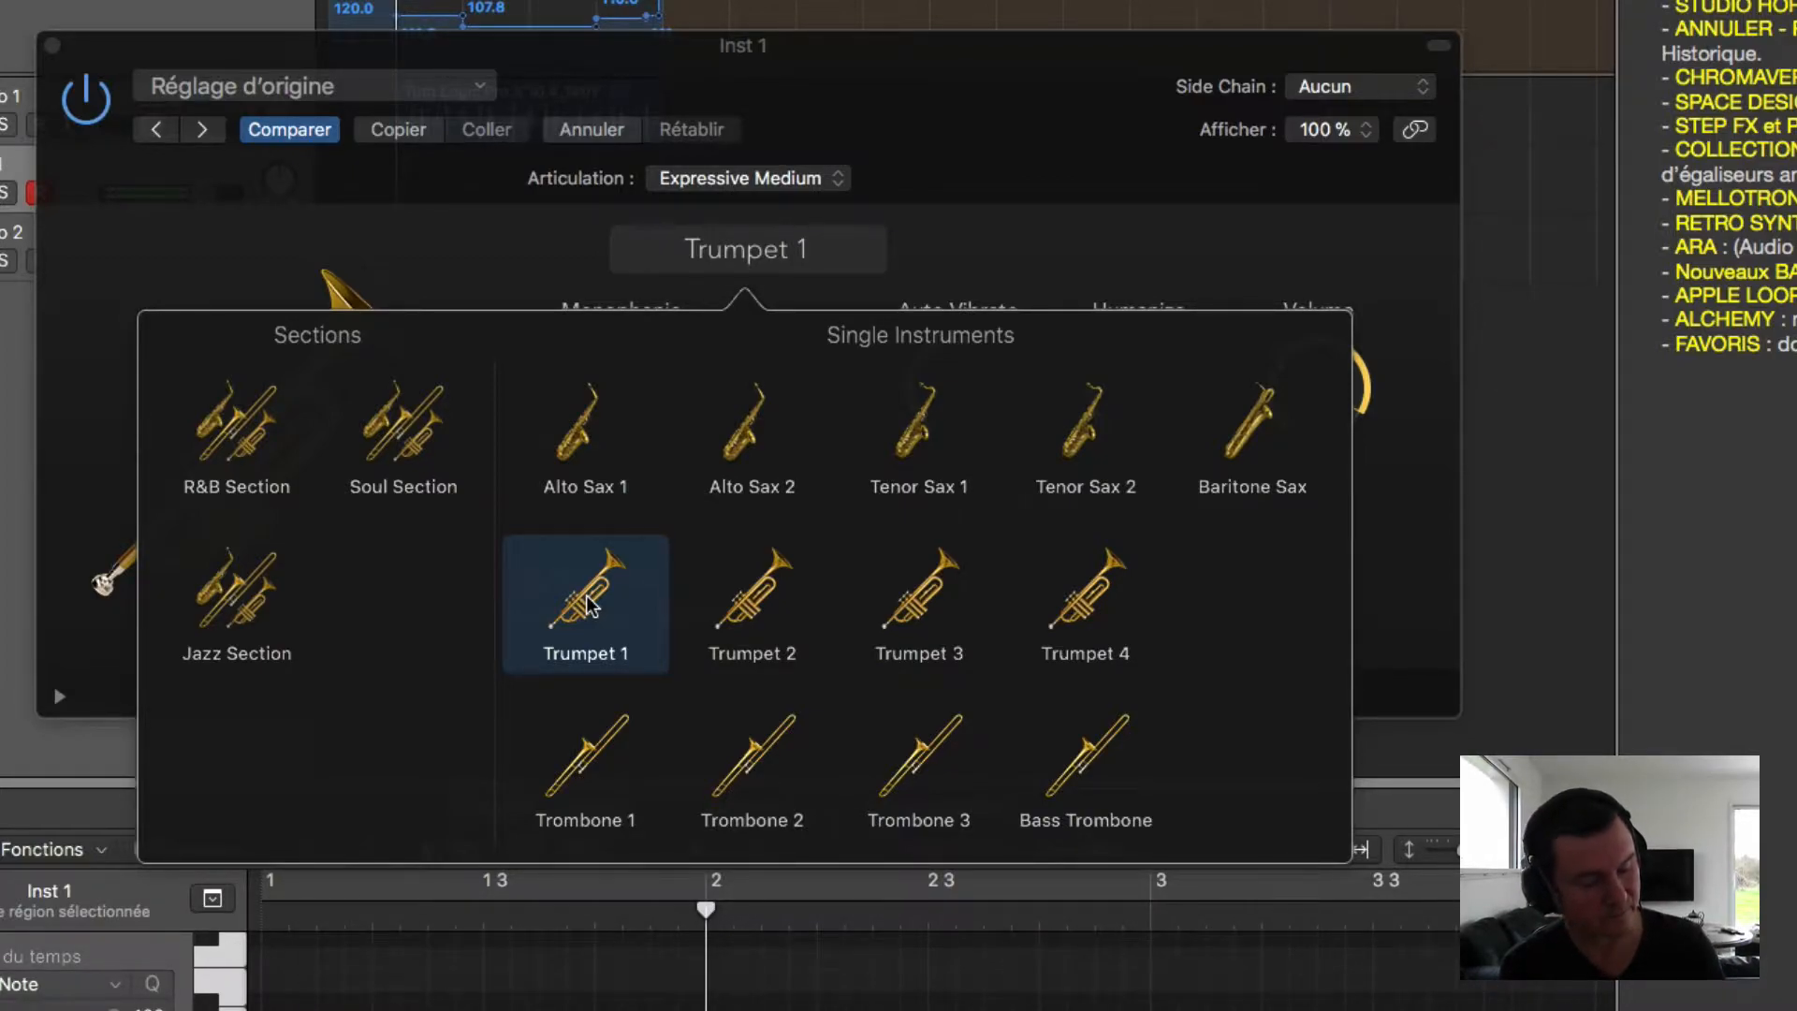
pyautogui.click(773, 766)
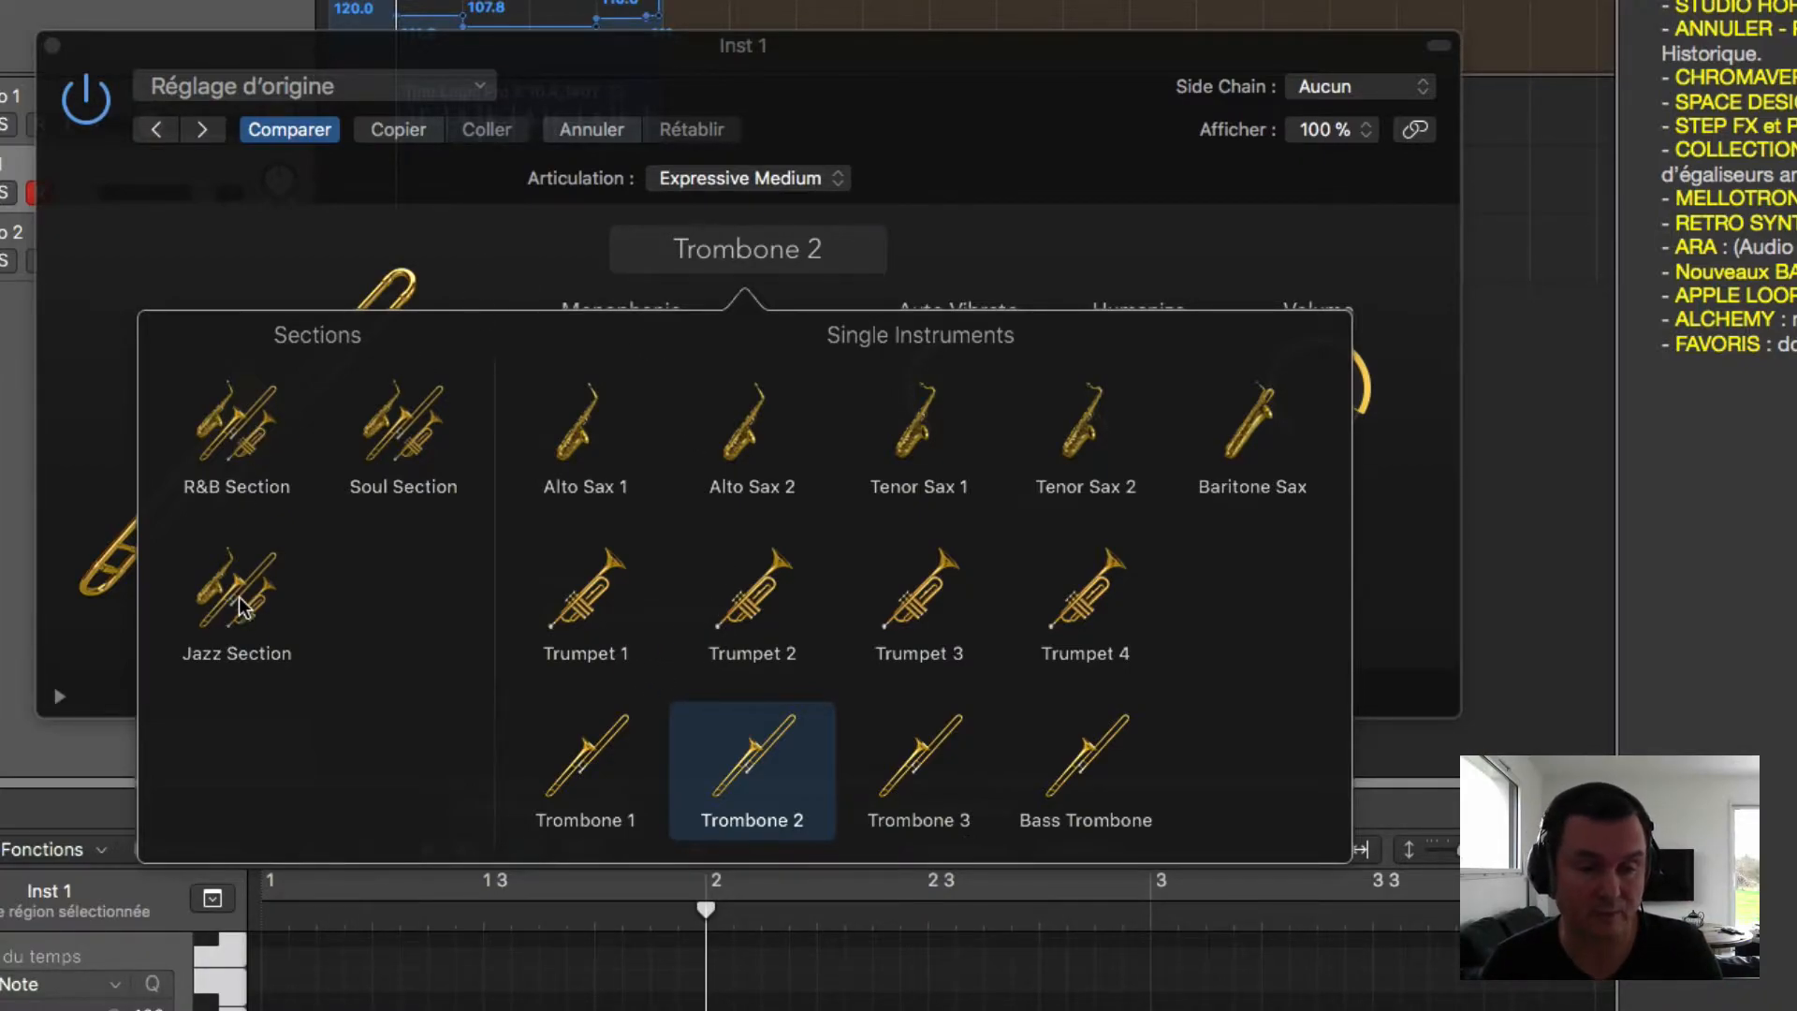
pyautogui.click(237, 623)
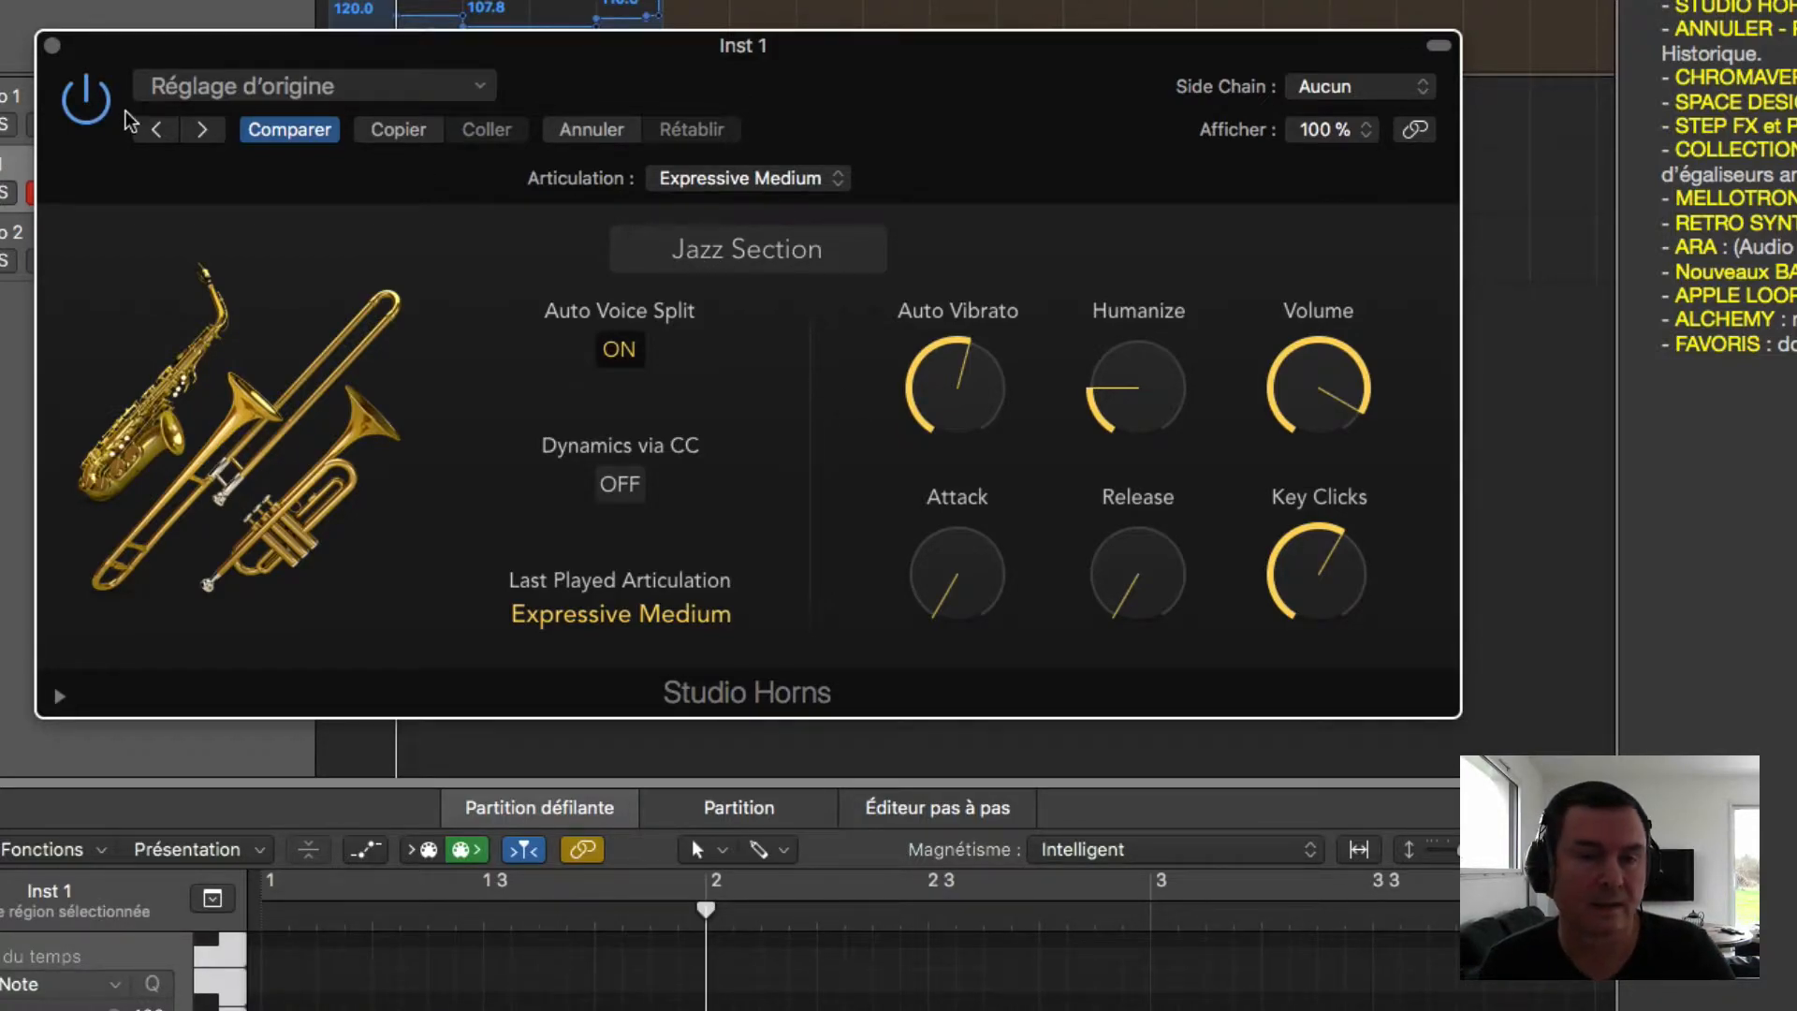
# Step: Expand the extended Studio Horns parameters and raise the Jazz Section's Humanize, Attack and Release amounts slightly
pyautogui.click(59, 697)
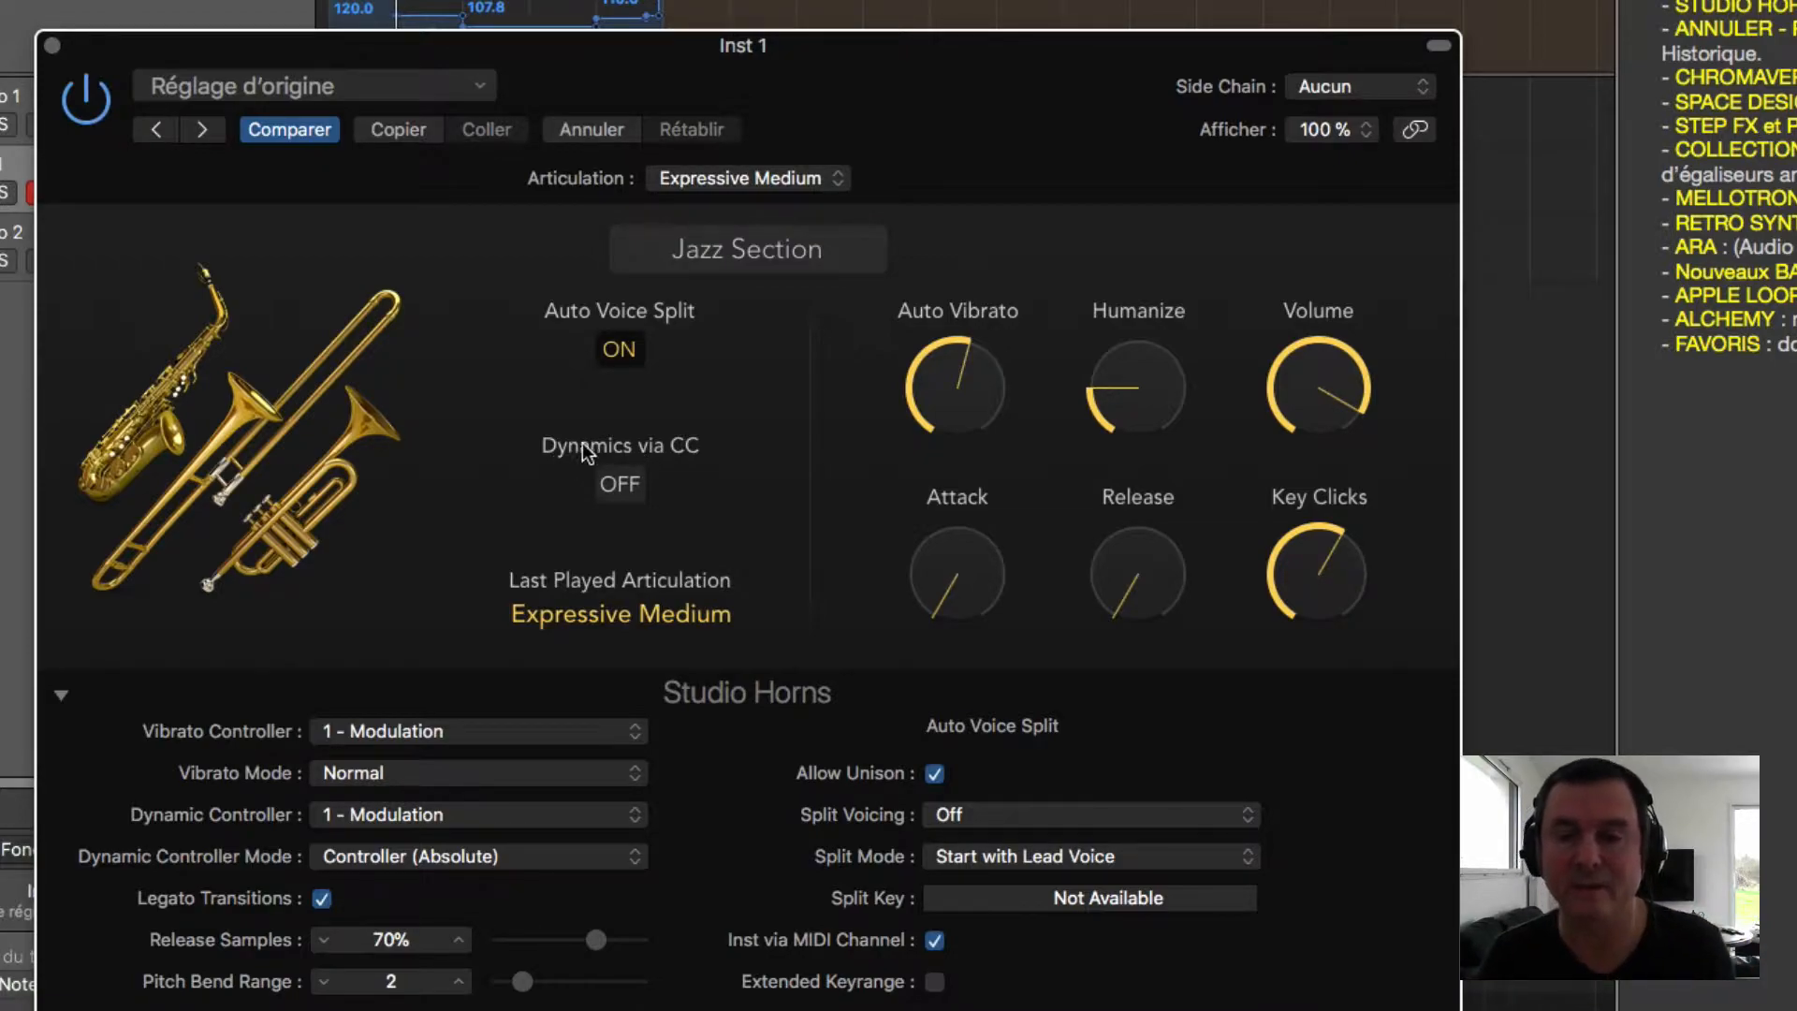
pyautogui.moveTo(1108, 420)
pyautogui.moveTo(1127, 404); pyautogui.dragTo(1169, 322)
pyautogui.moveTo(938, 581)
pyautogui.mouseDown()
pyautogui.moveTo(946, 450)
pyautogui.moveTo(940, 552)
pyautogui.mouseUp()
pyautogui.moveTo(1093, 578)
pyautogui.moveTo(1093, 578); pyautogui.dragTo(1107, 559)
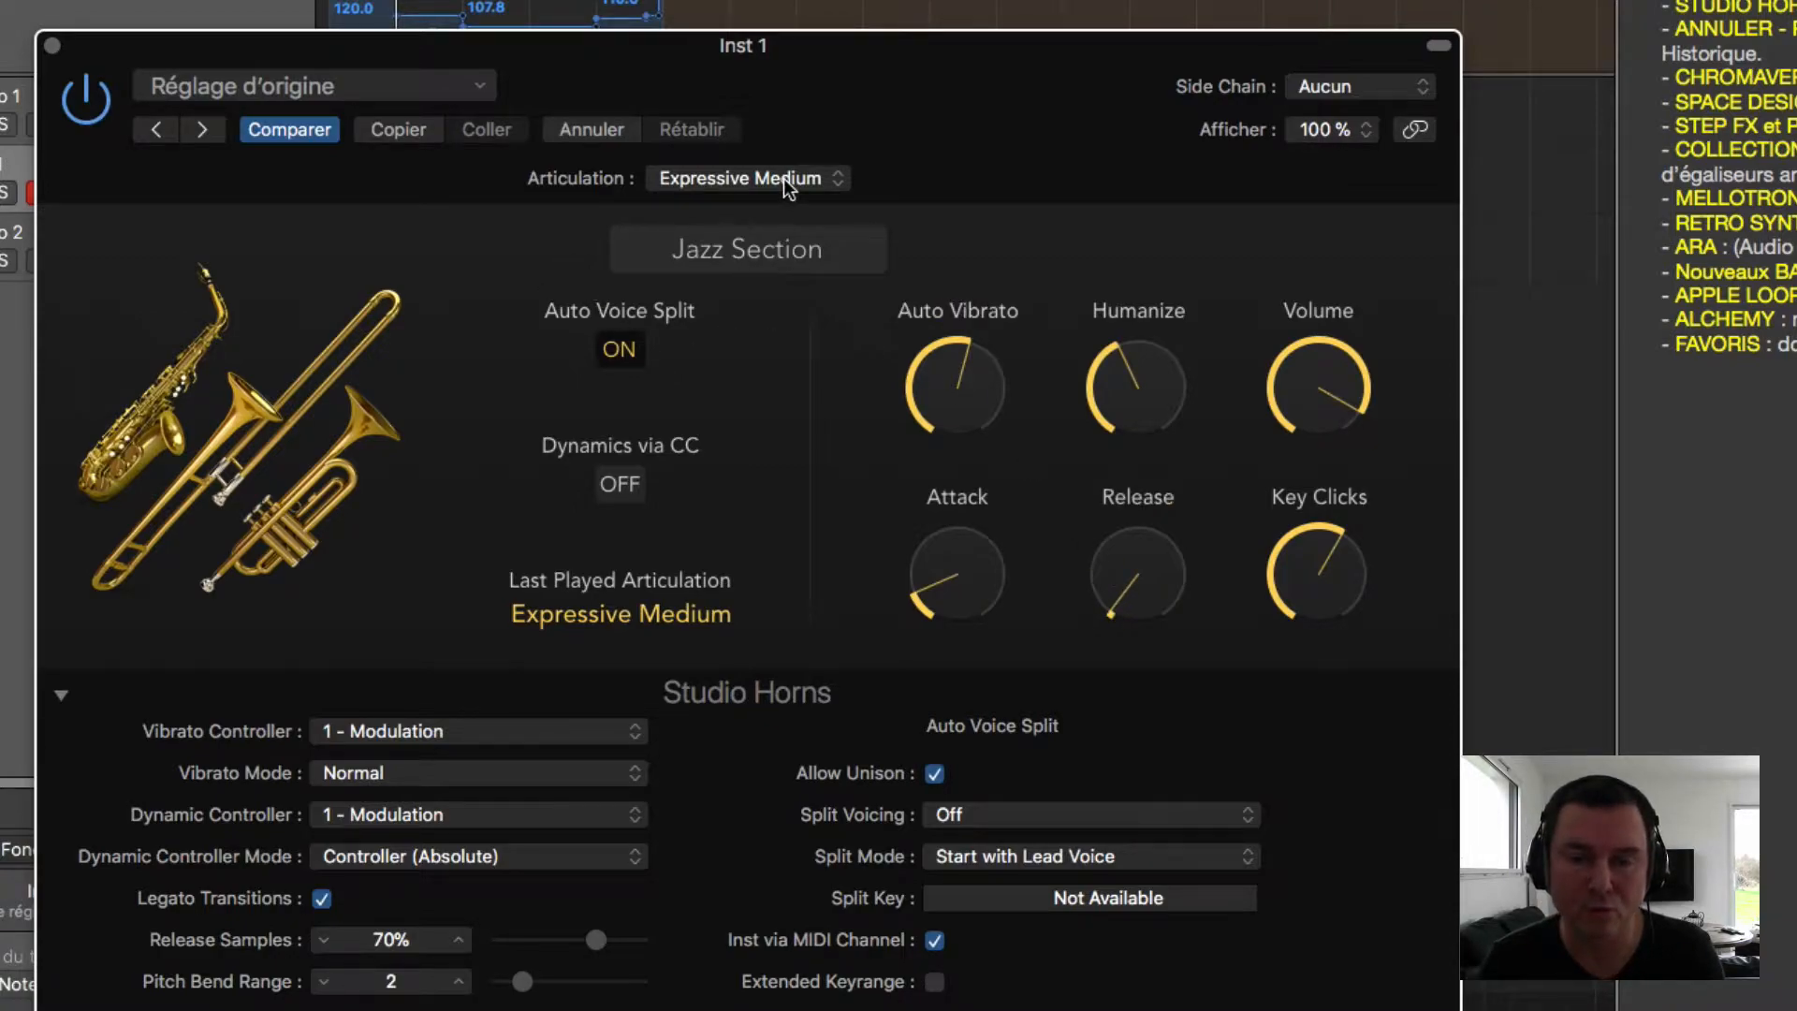
# Step: Check the Jazz Section's articulations, then switch to Alto Sax 1 and collapse the extended parameters
pyautogui.click(730, 180)
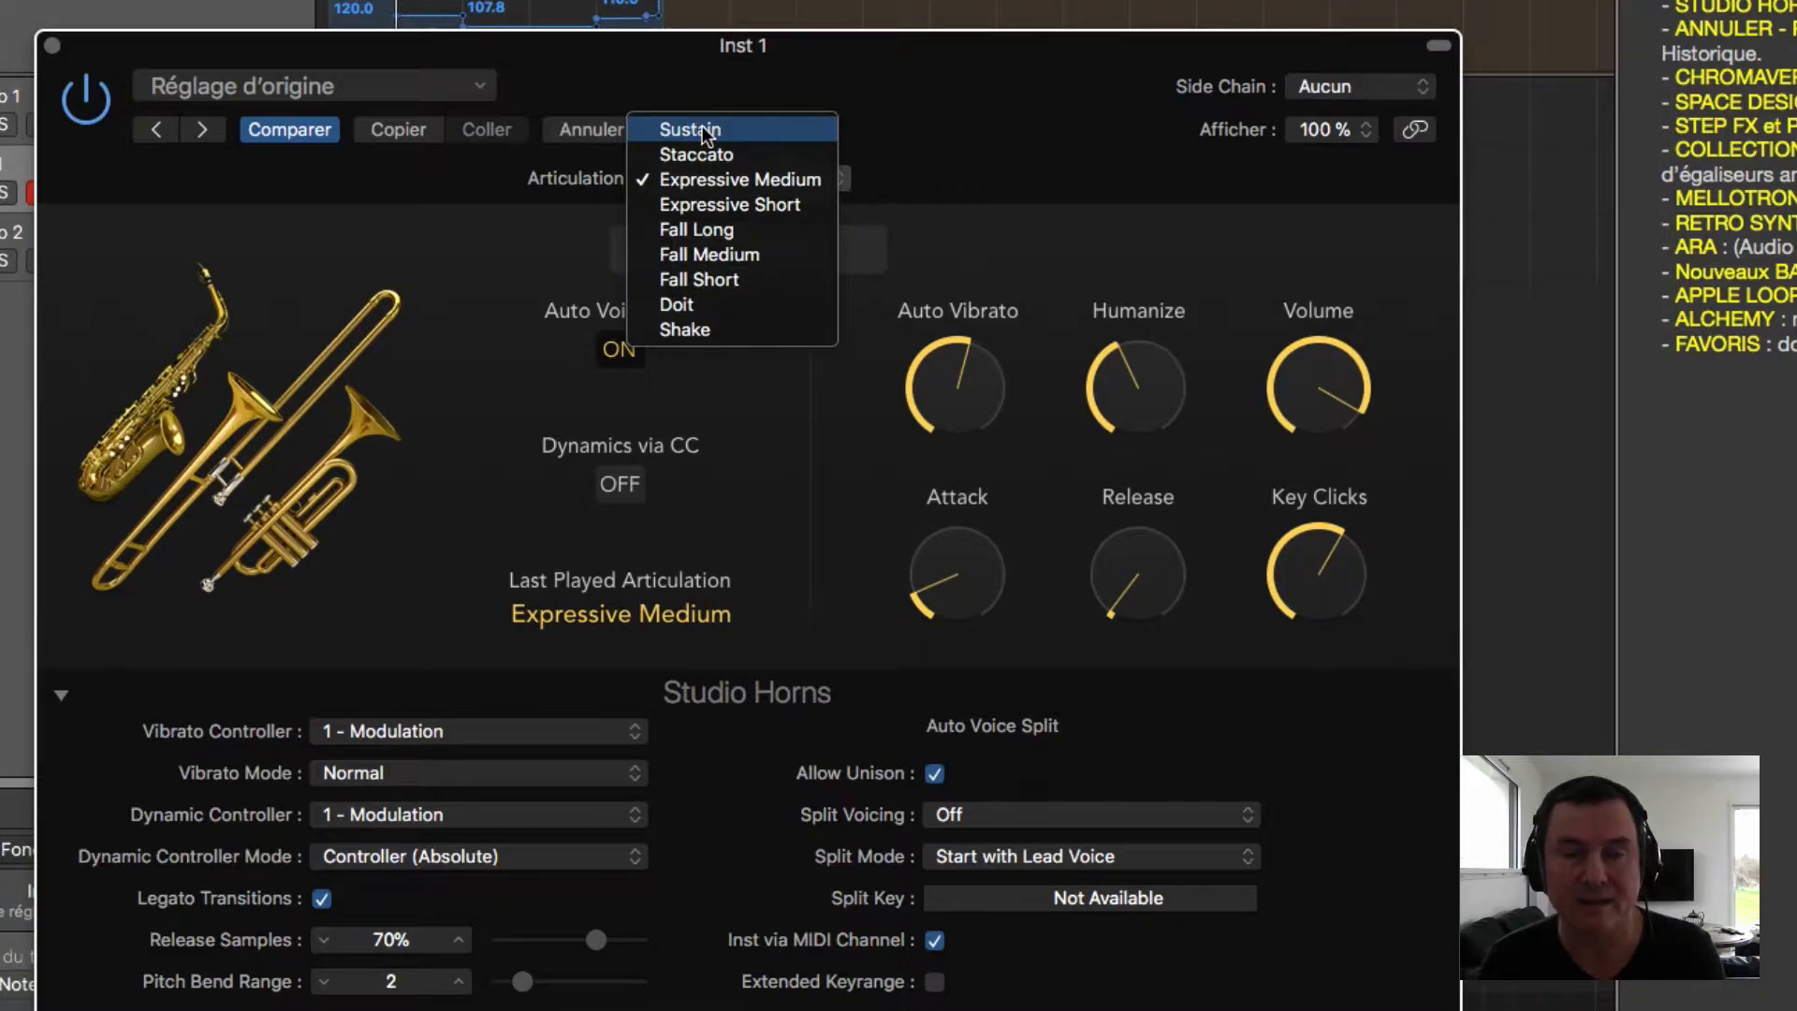
pyautogui.click(504, 241)
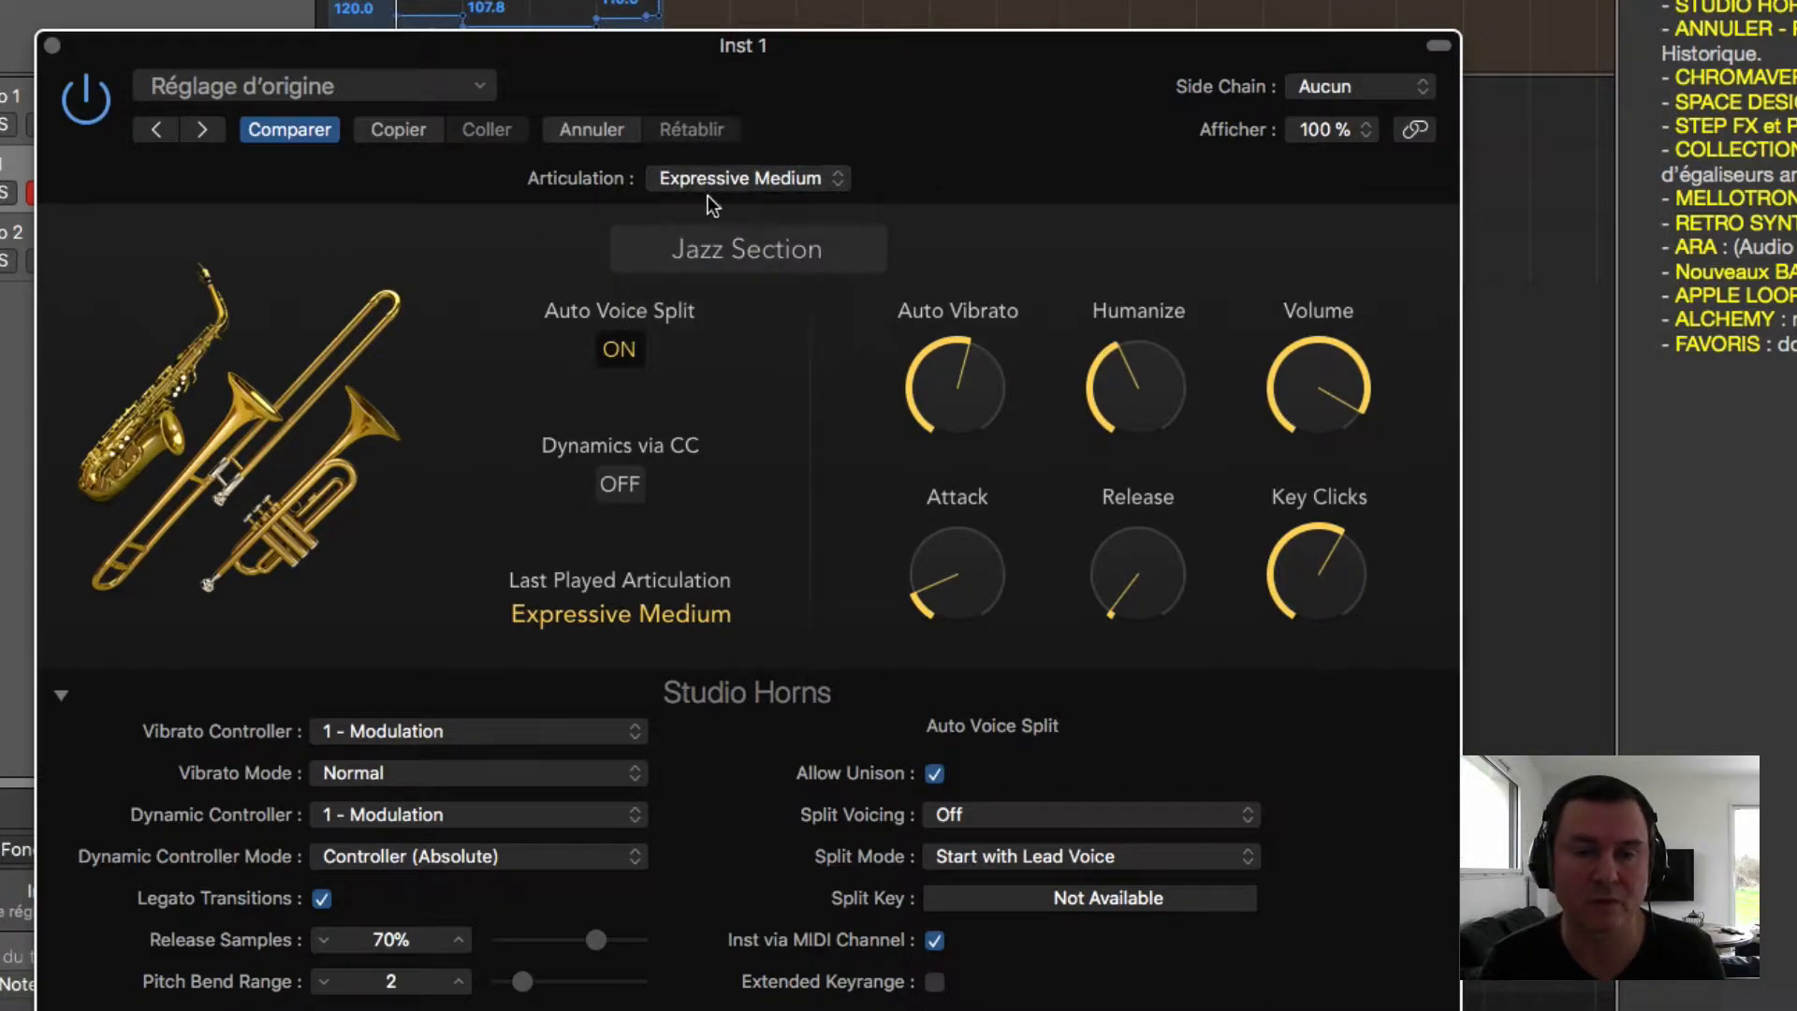
pyautogui.click(739, 254)
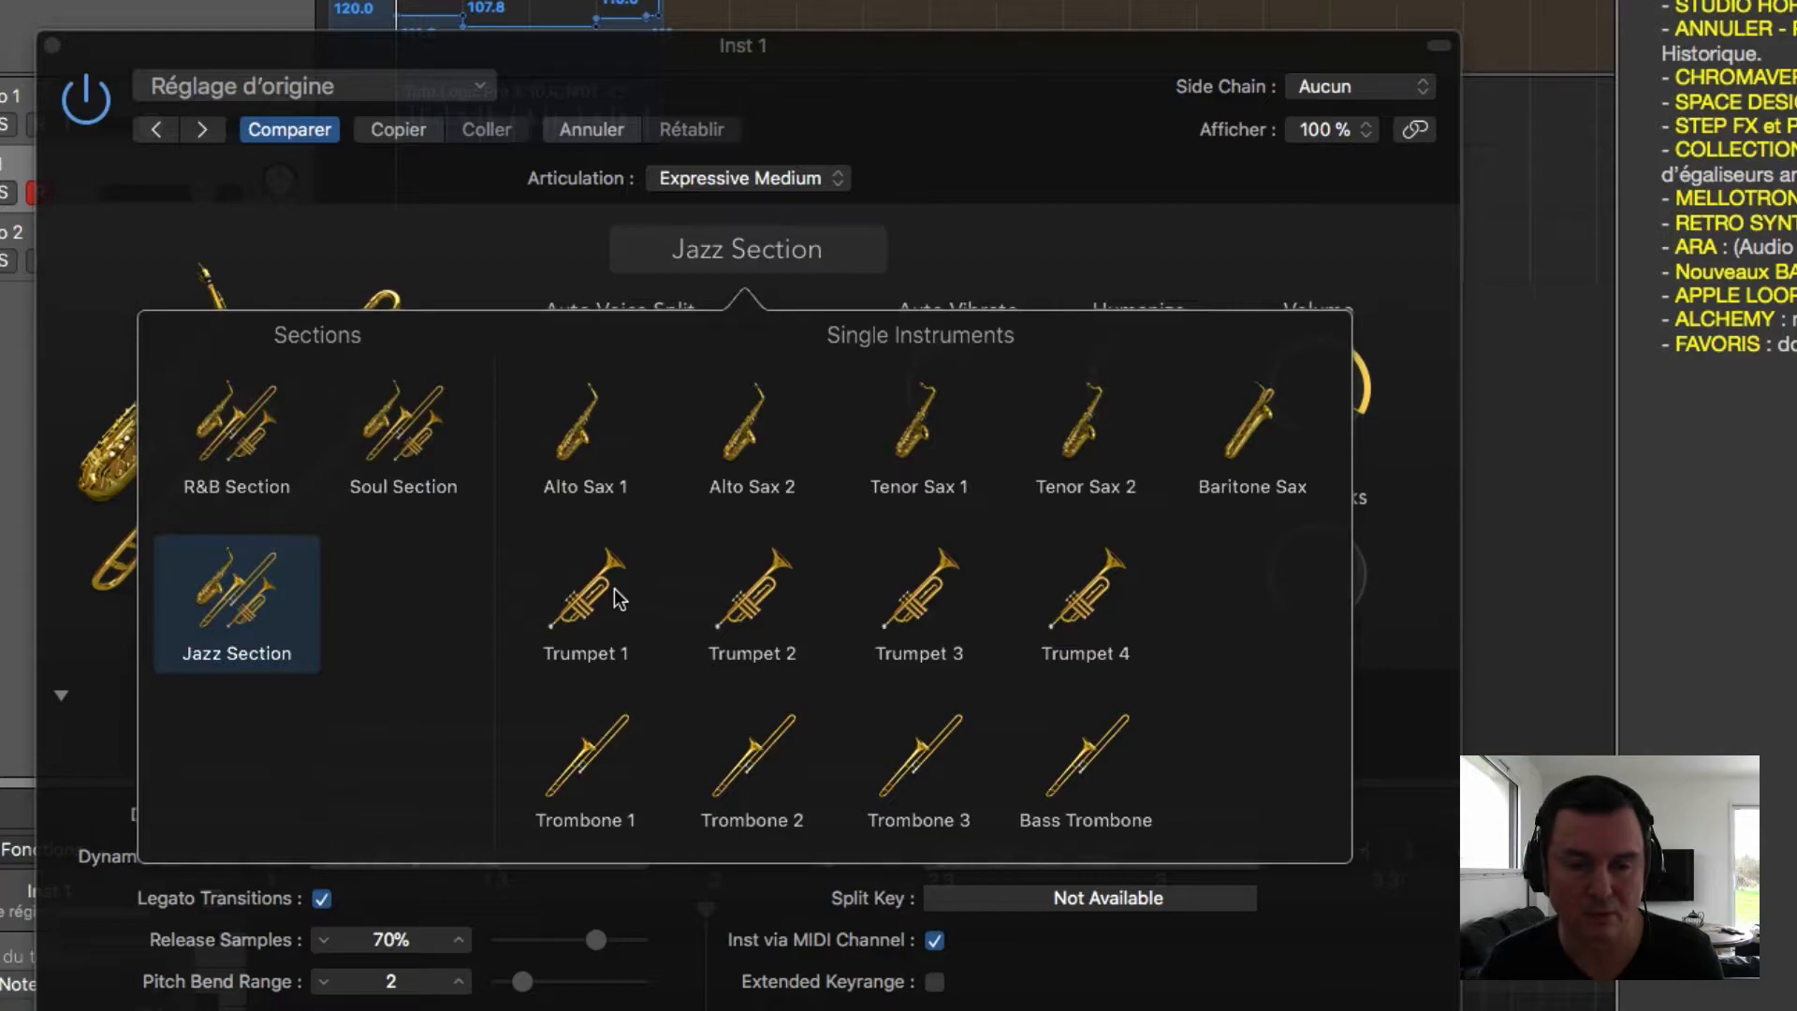
pyautogui.click(581, 445)
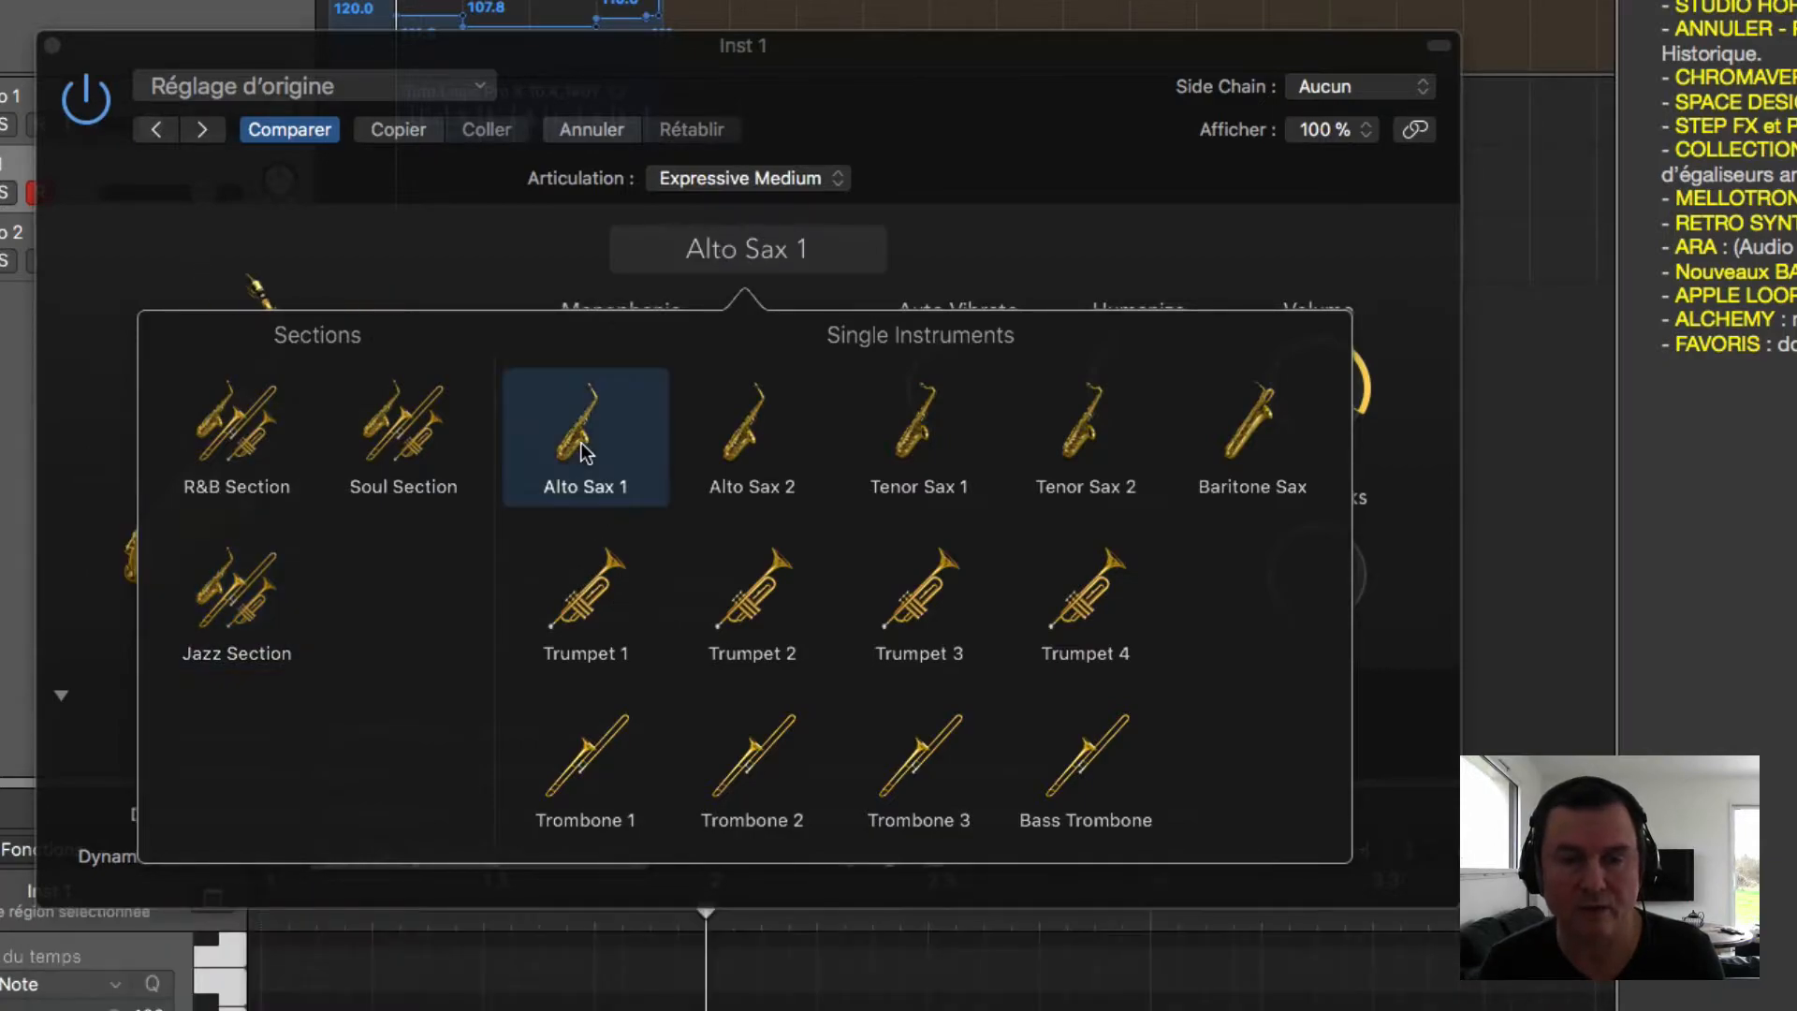
pyautogui.click(462, 251)
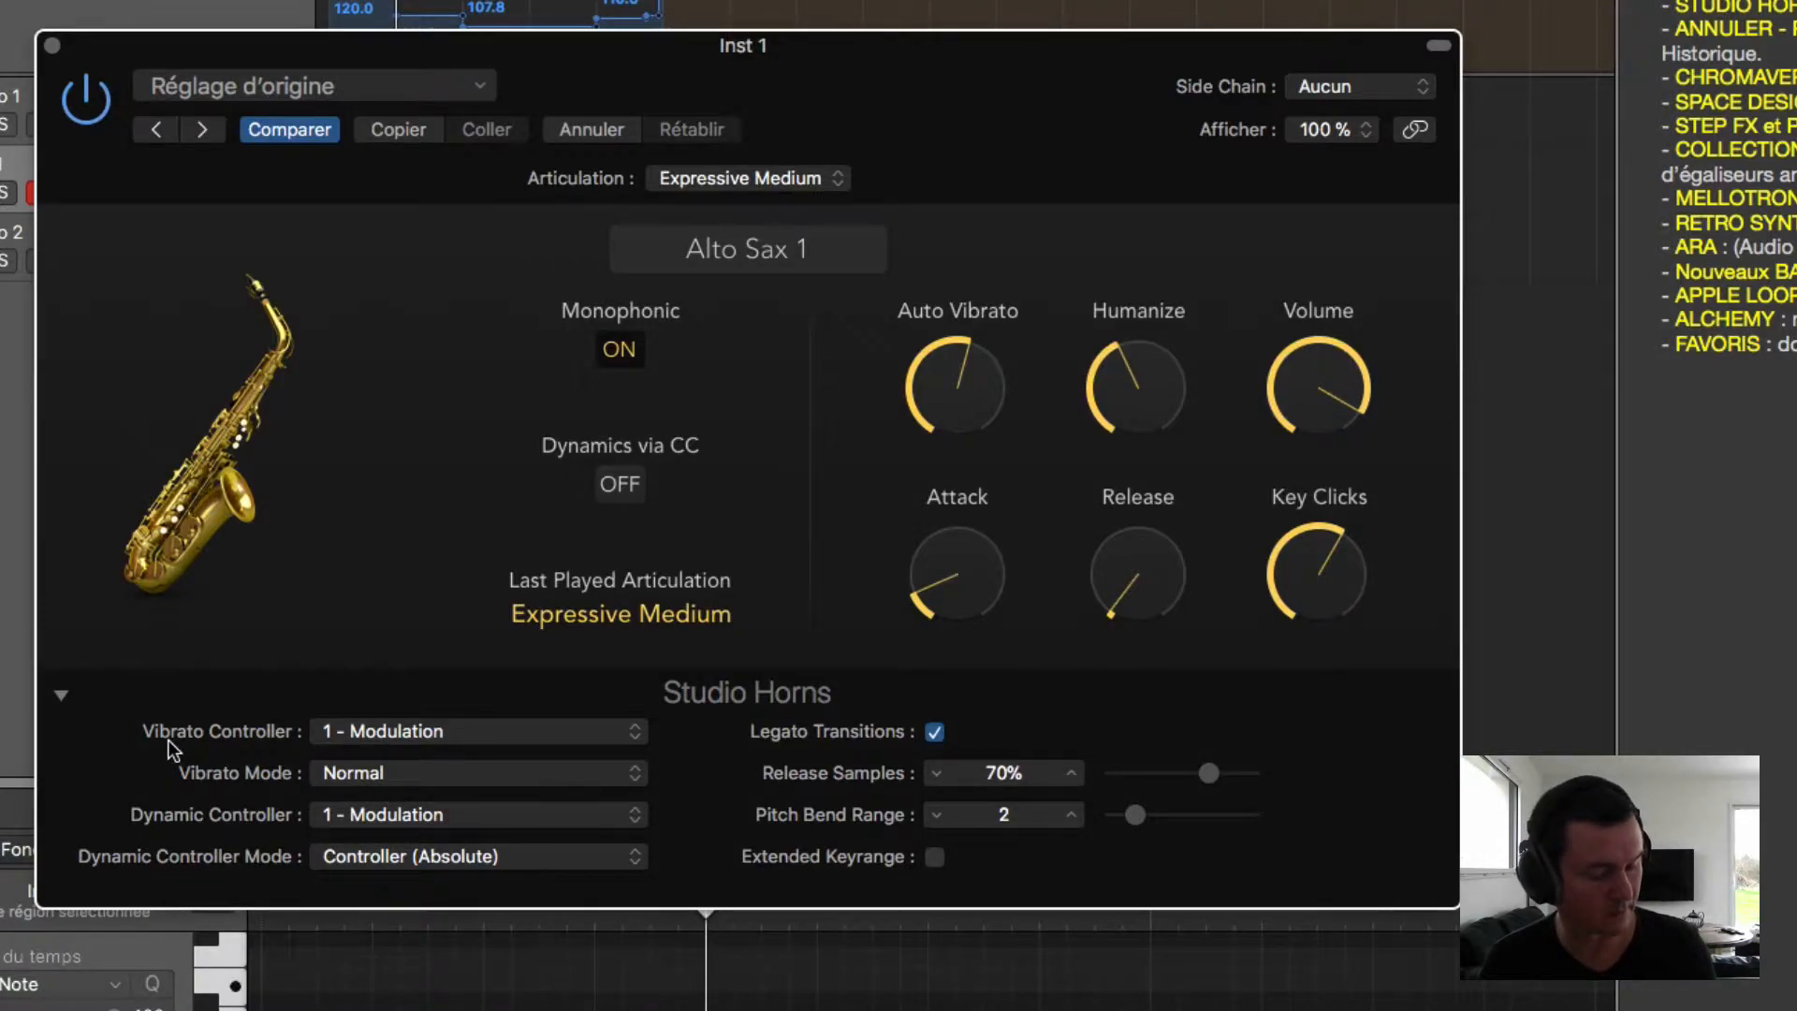
pyautogui.click(62, 695)
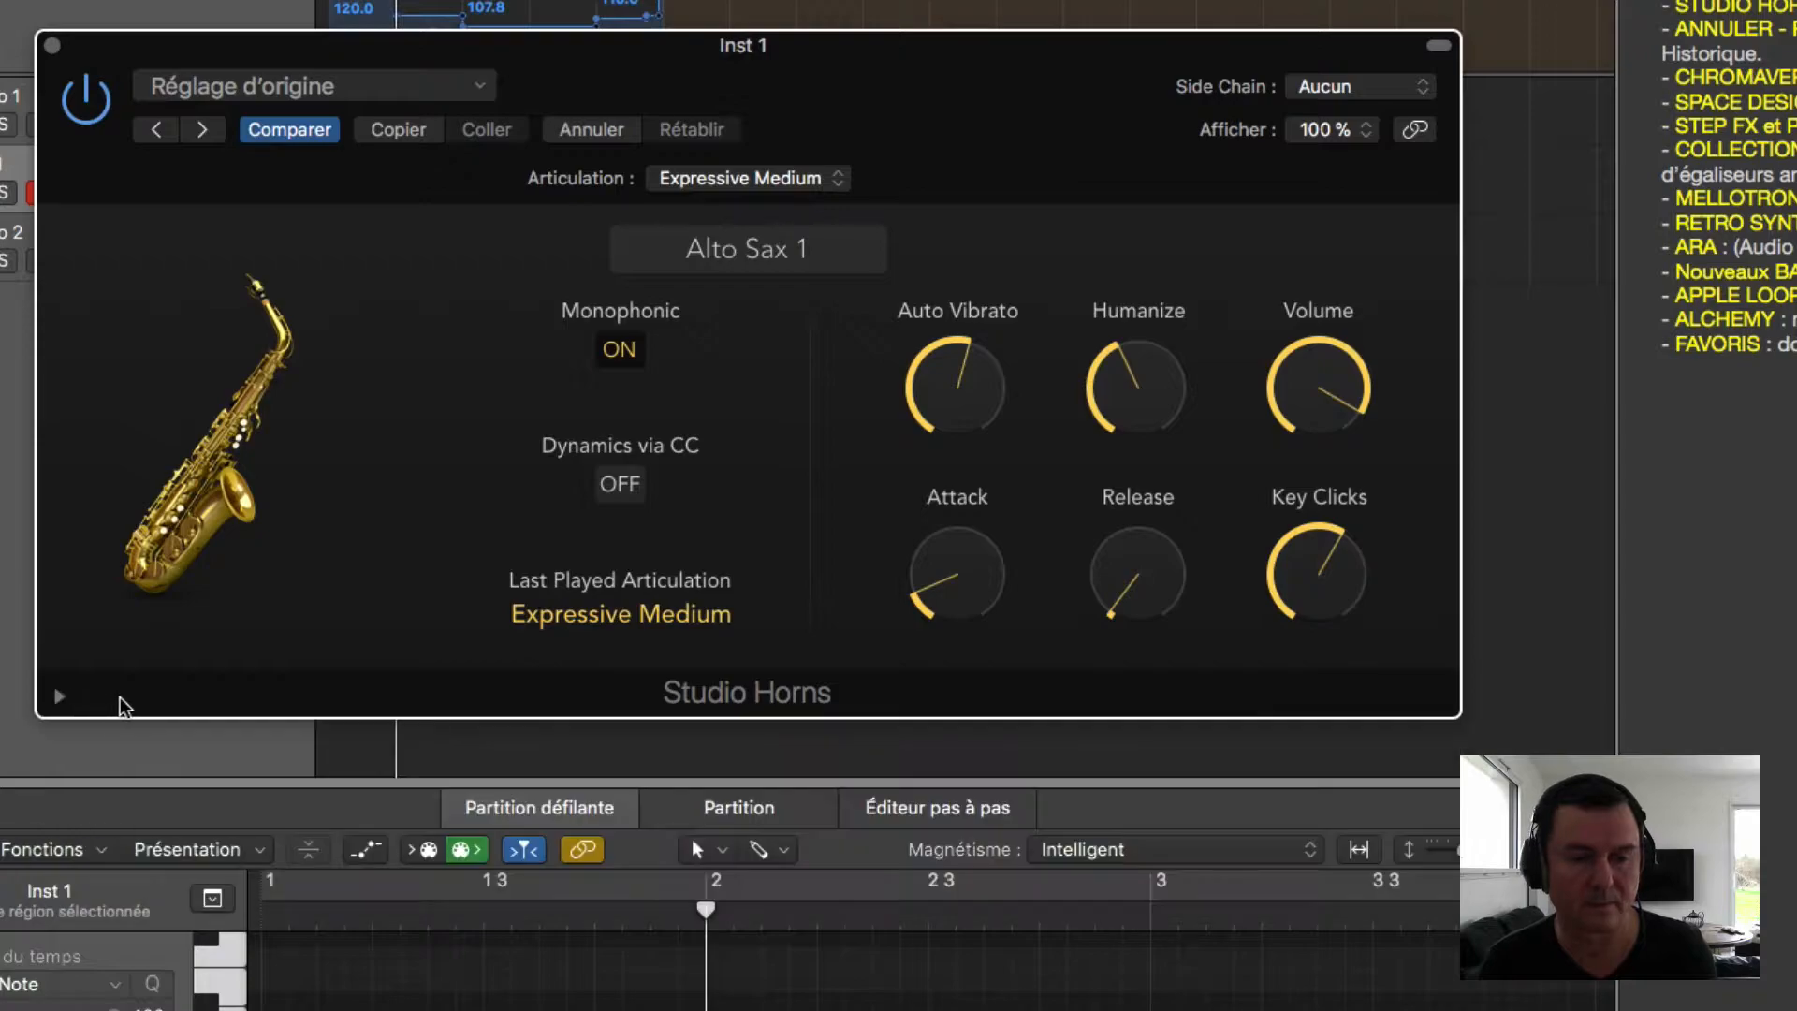
# Step: Set the Alto Sax 1 articulation to Sustain and reposition the Studio Horns window
pyautogui.click(775, 179)
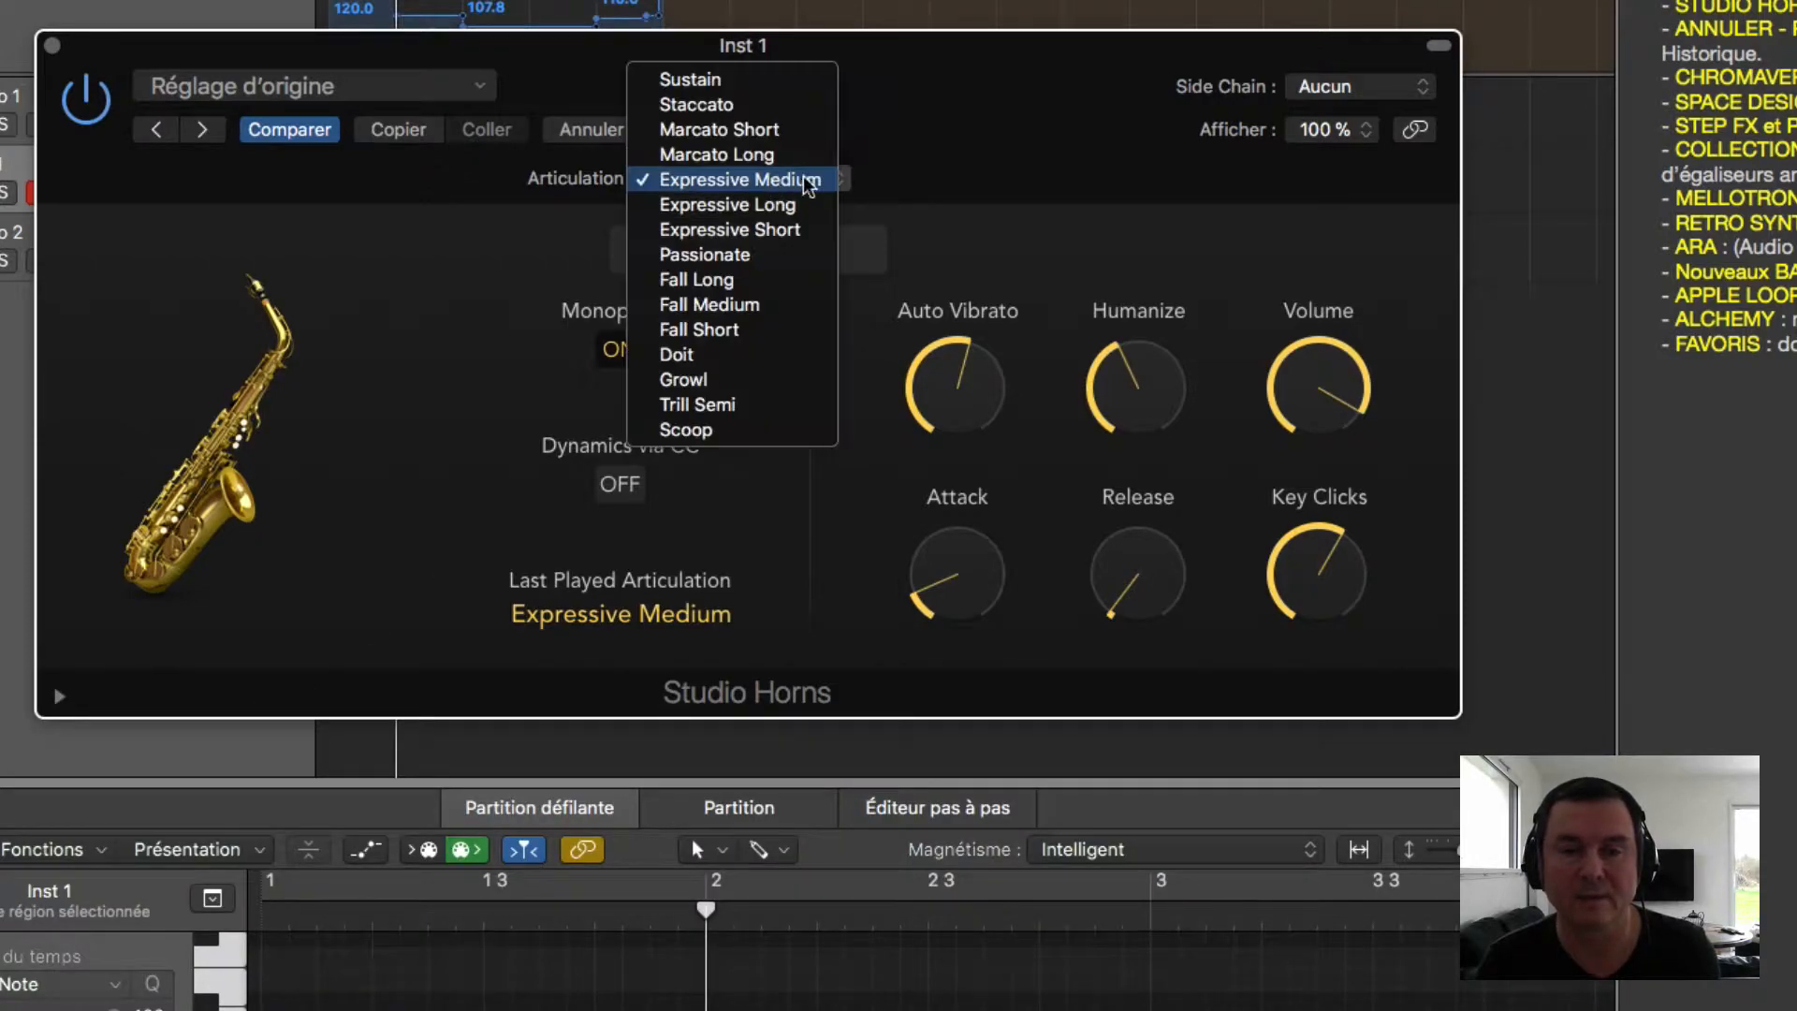
pyautogui.click(719, 80)
pyautogui.moveTo(927, 96); pyautogui.dragTo(1016, 188)
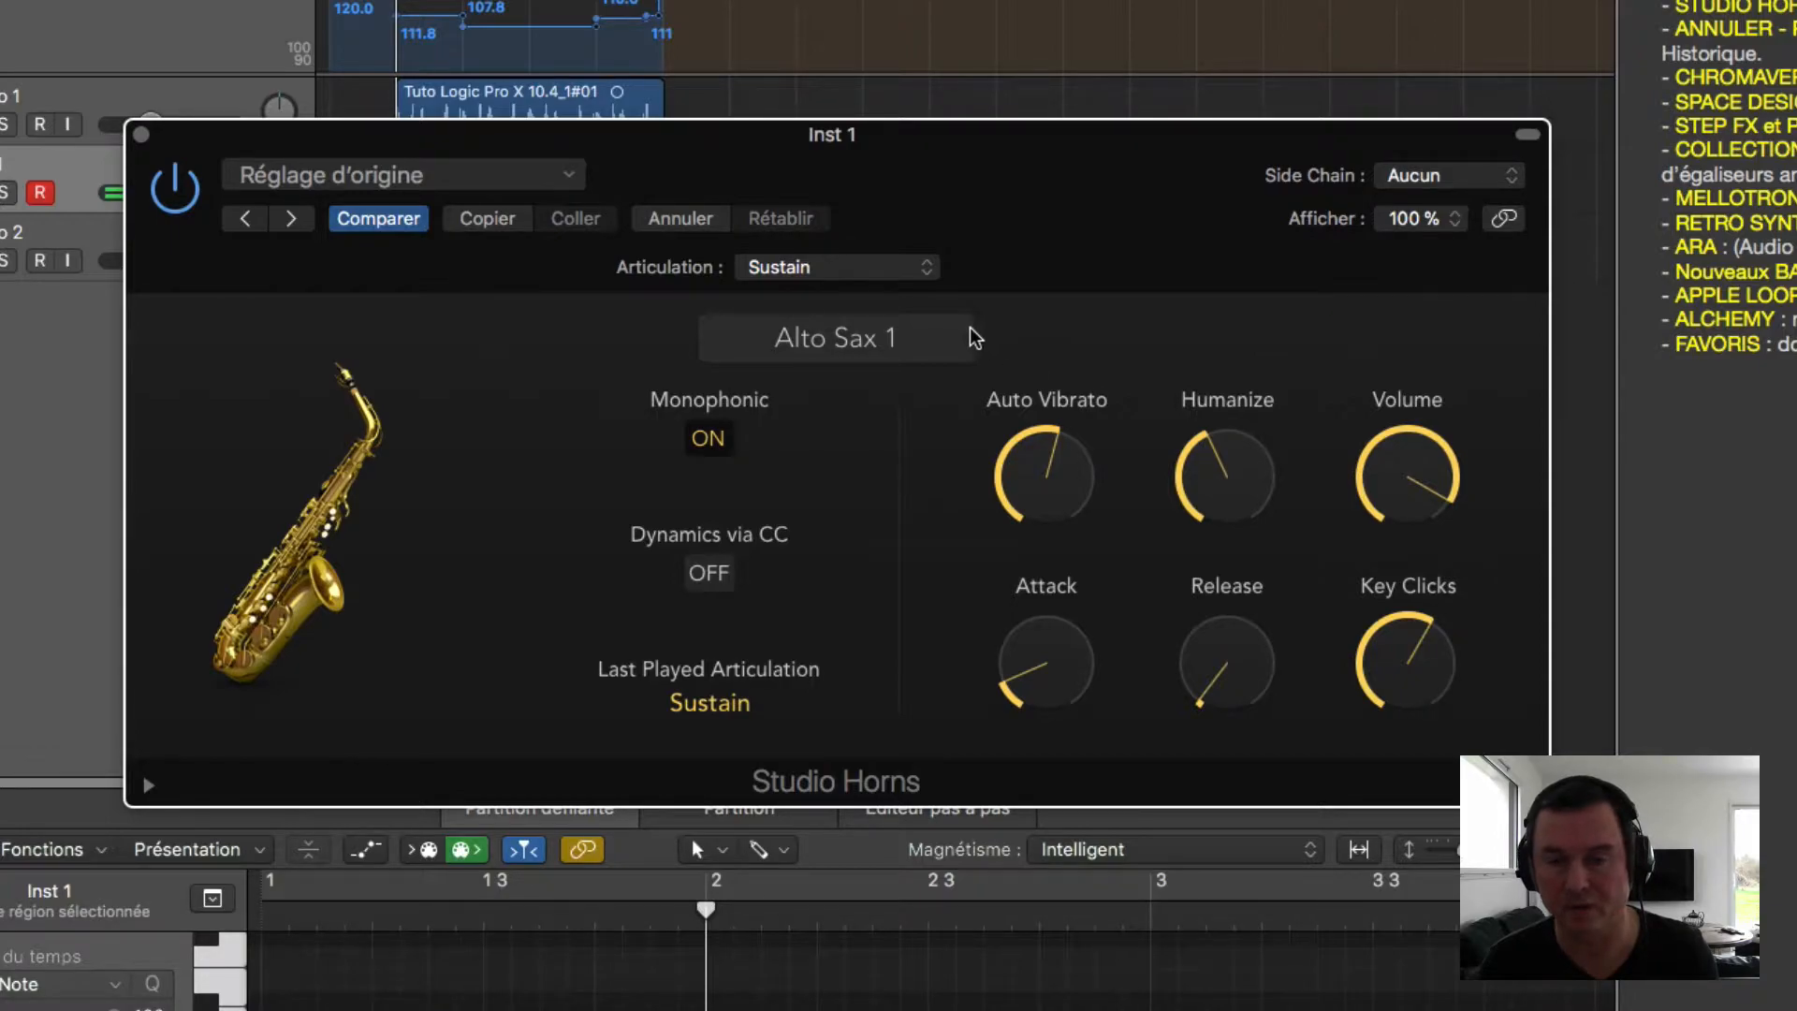
# Step: Try the Staccato, Marcato Short and Marcato Long articulations on Alto Sax 1 in turn
pyautogui.click(900, 270)
pyautogui.click(863, 296)
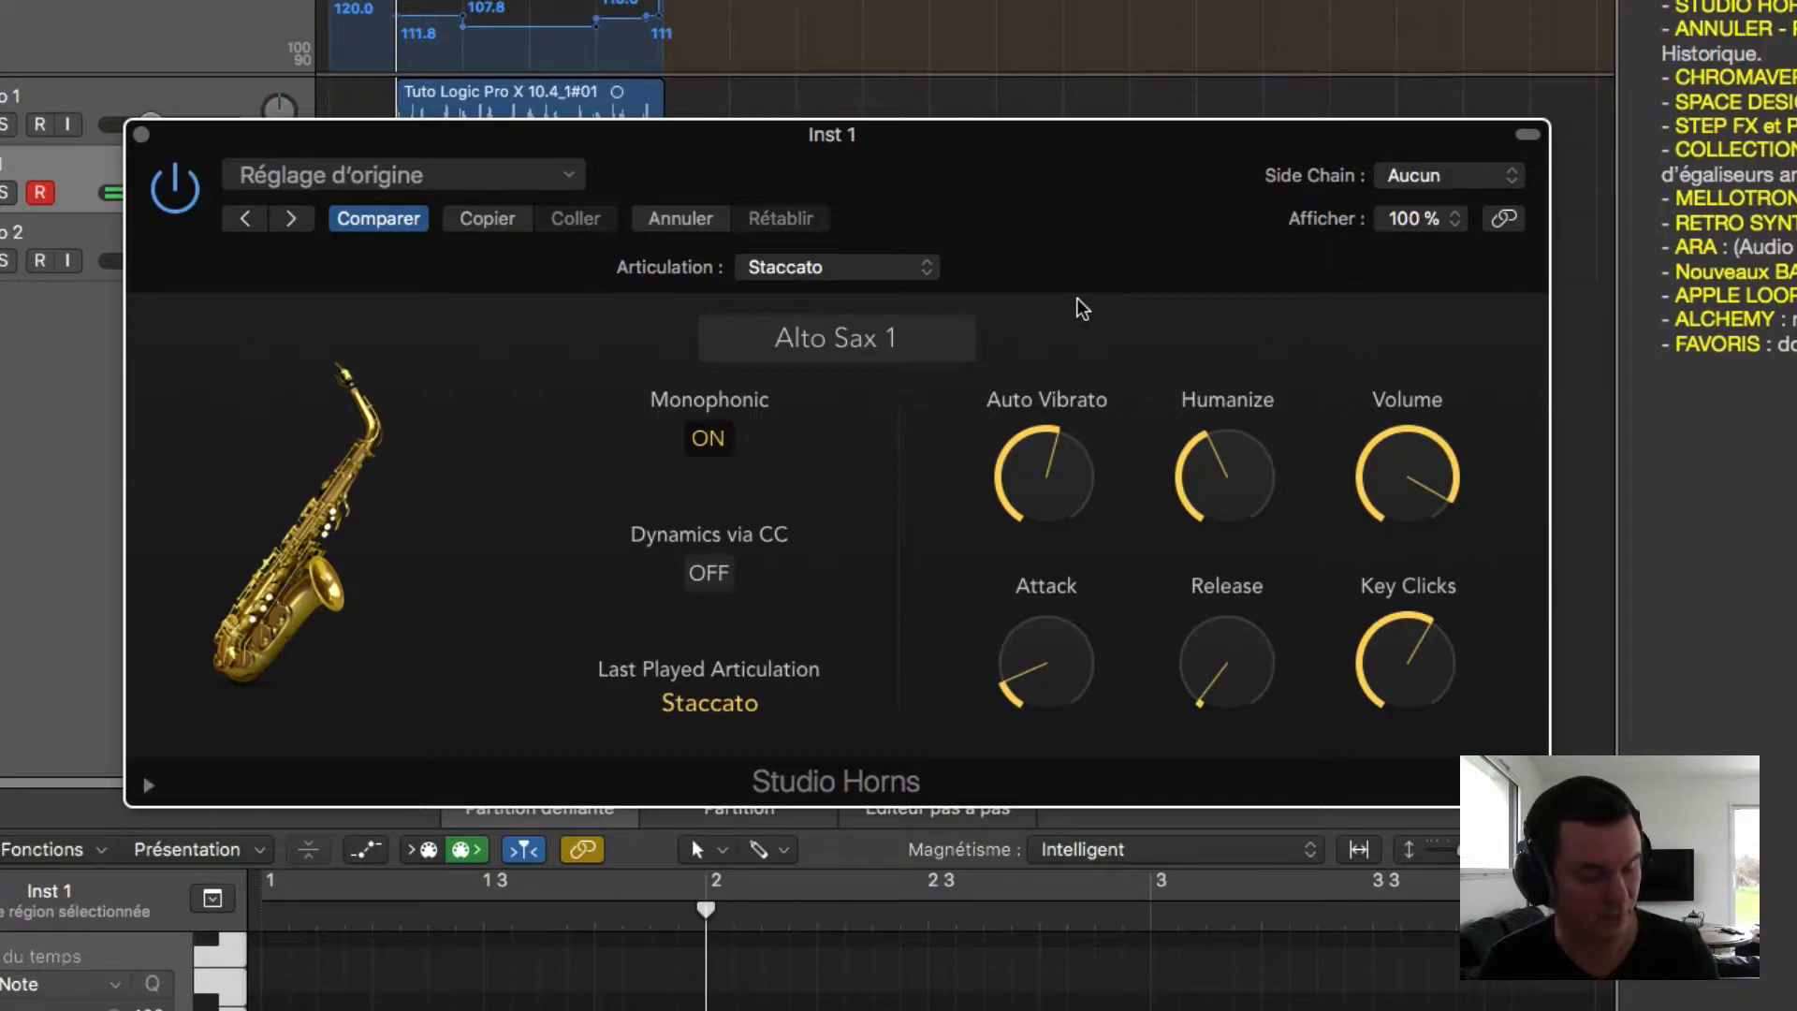
pyautogui.click(875, 269)
pyautogui.click(894, 294)
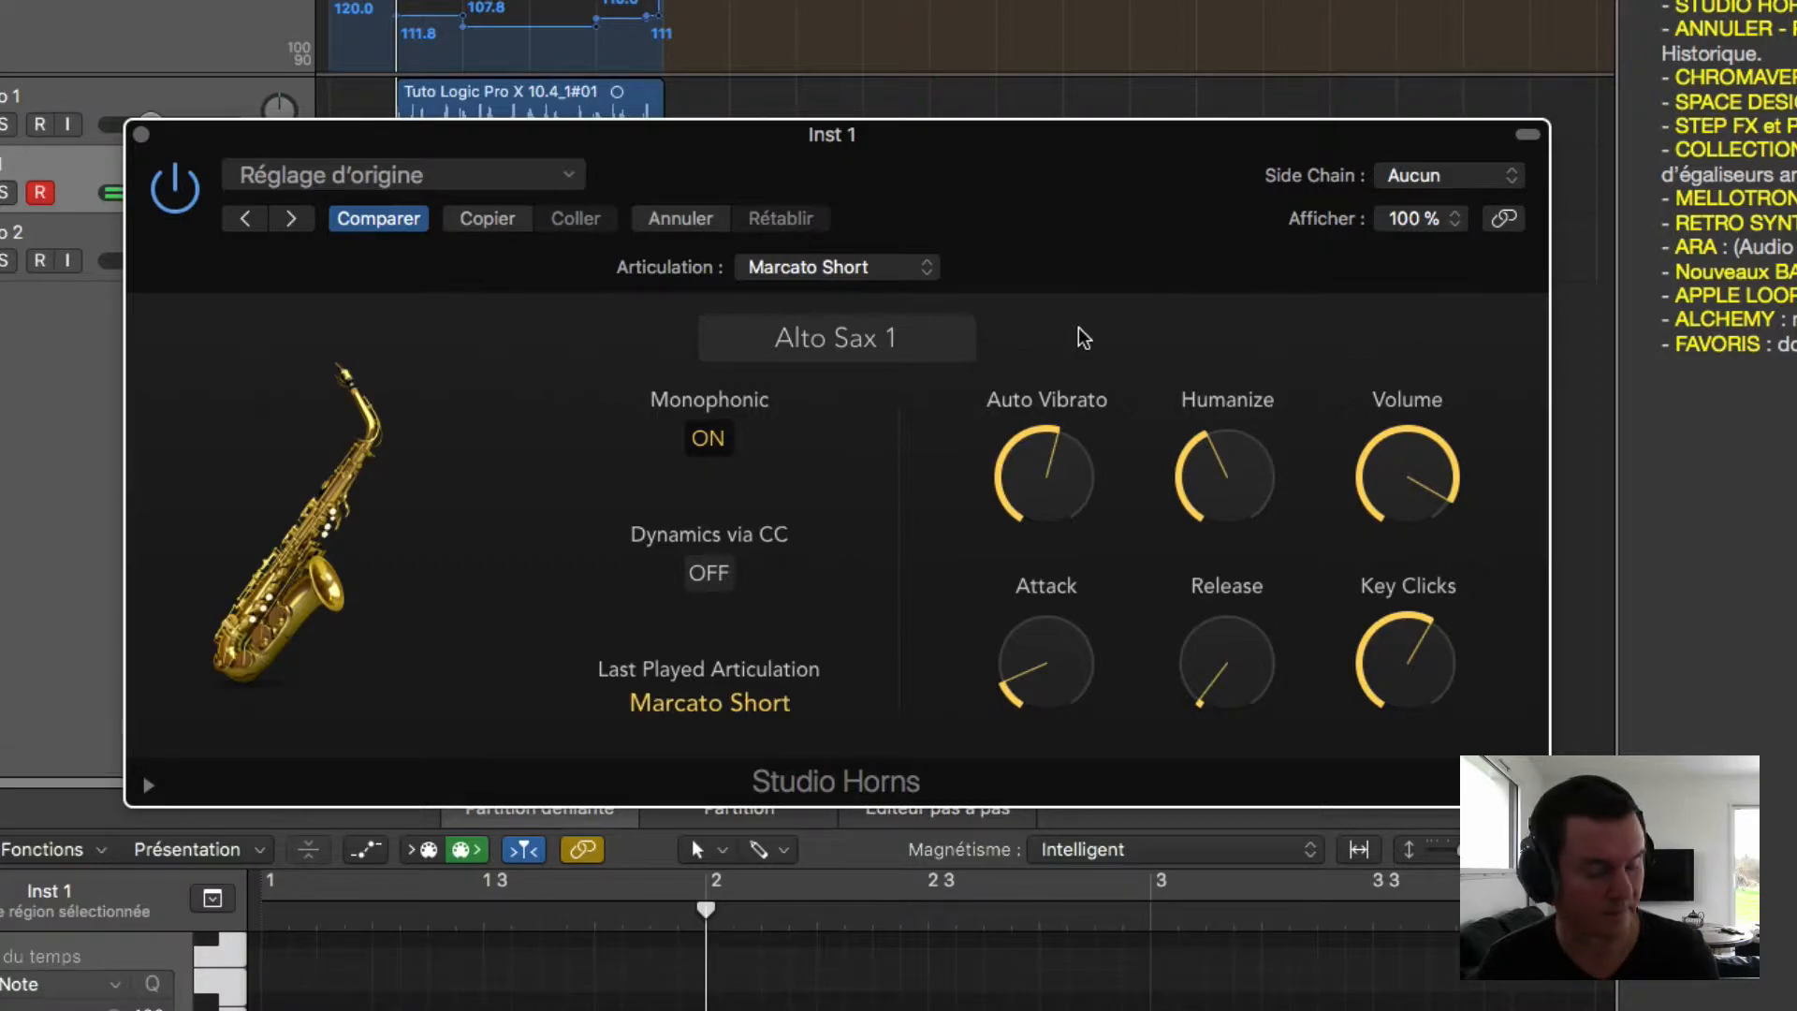
pyautogui.click(878, 270)
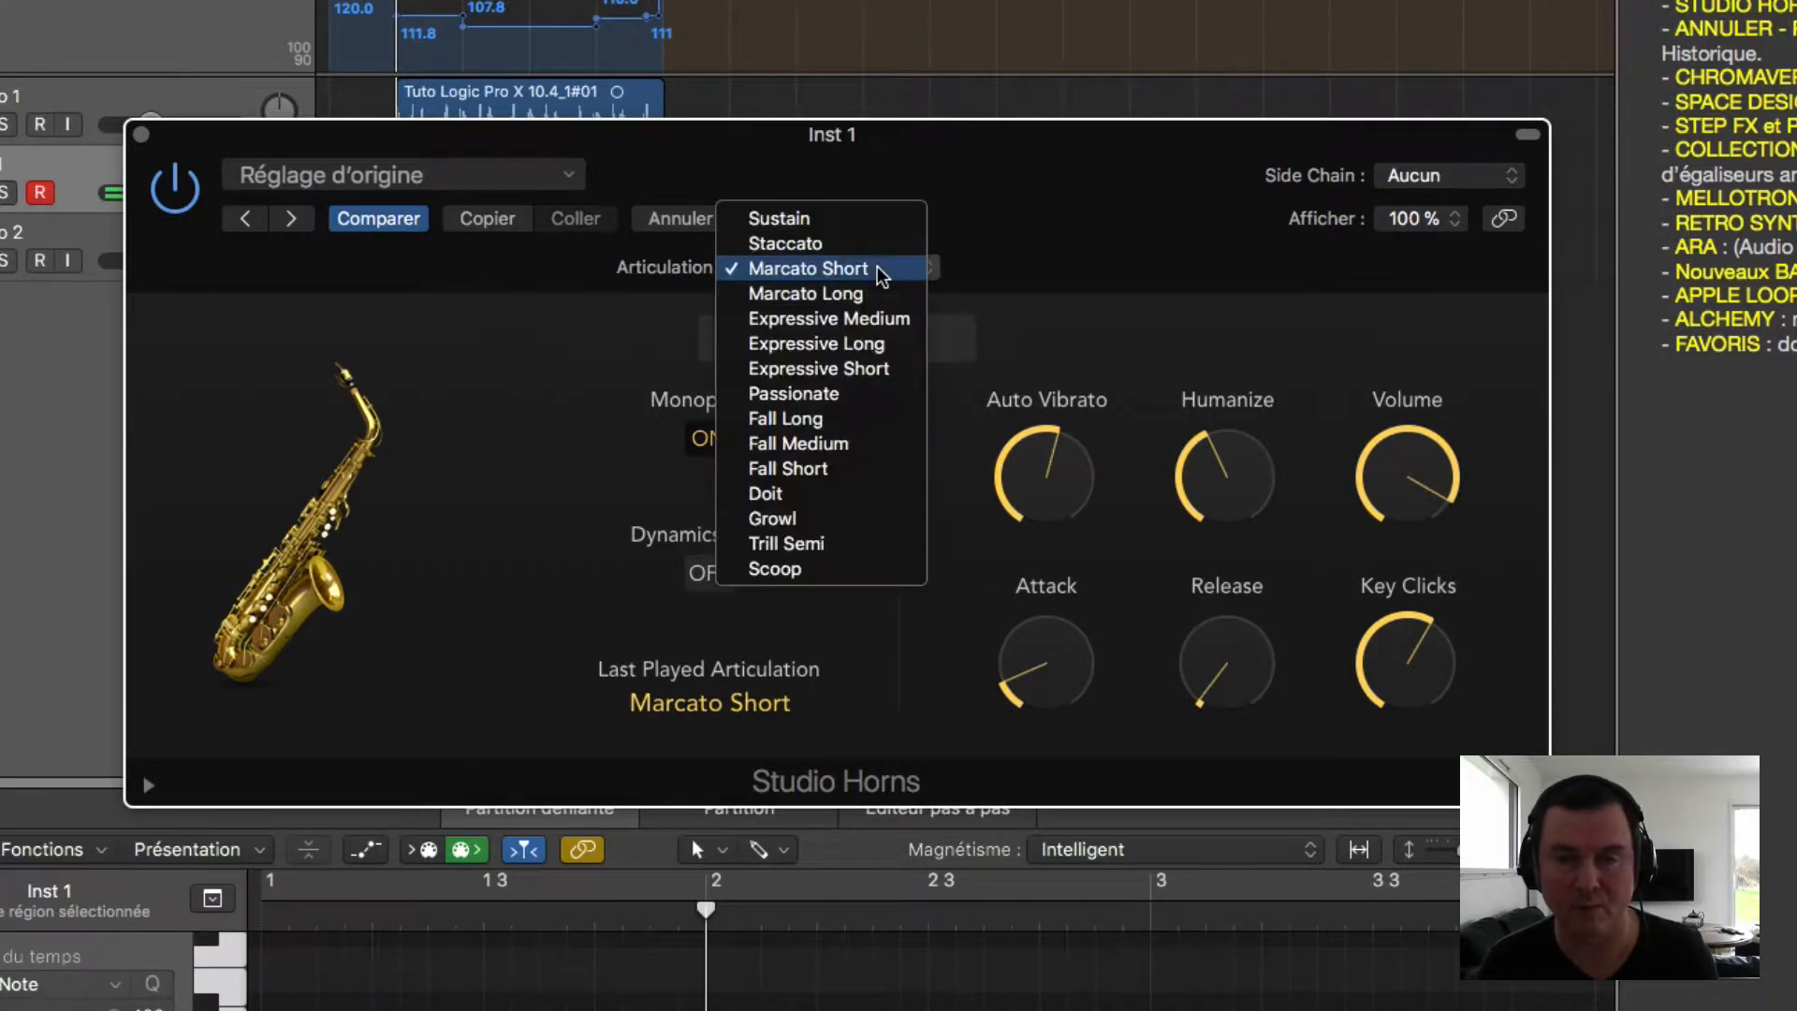
pyautogui.click(880, 294)
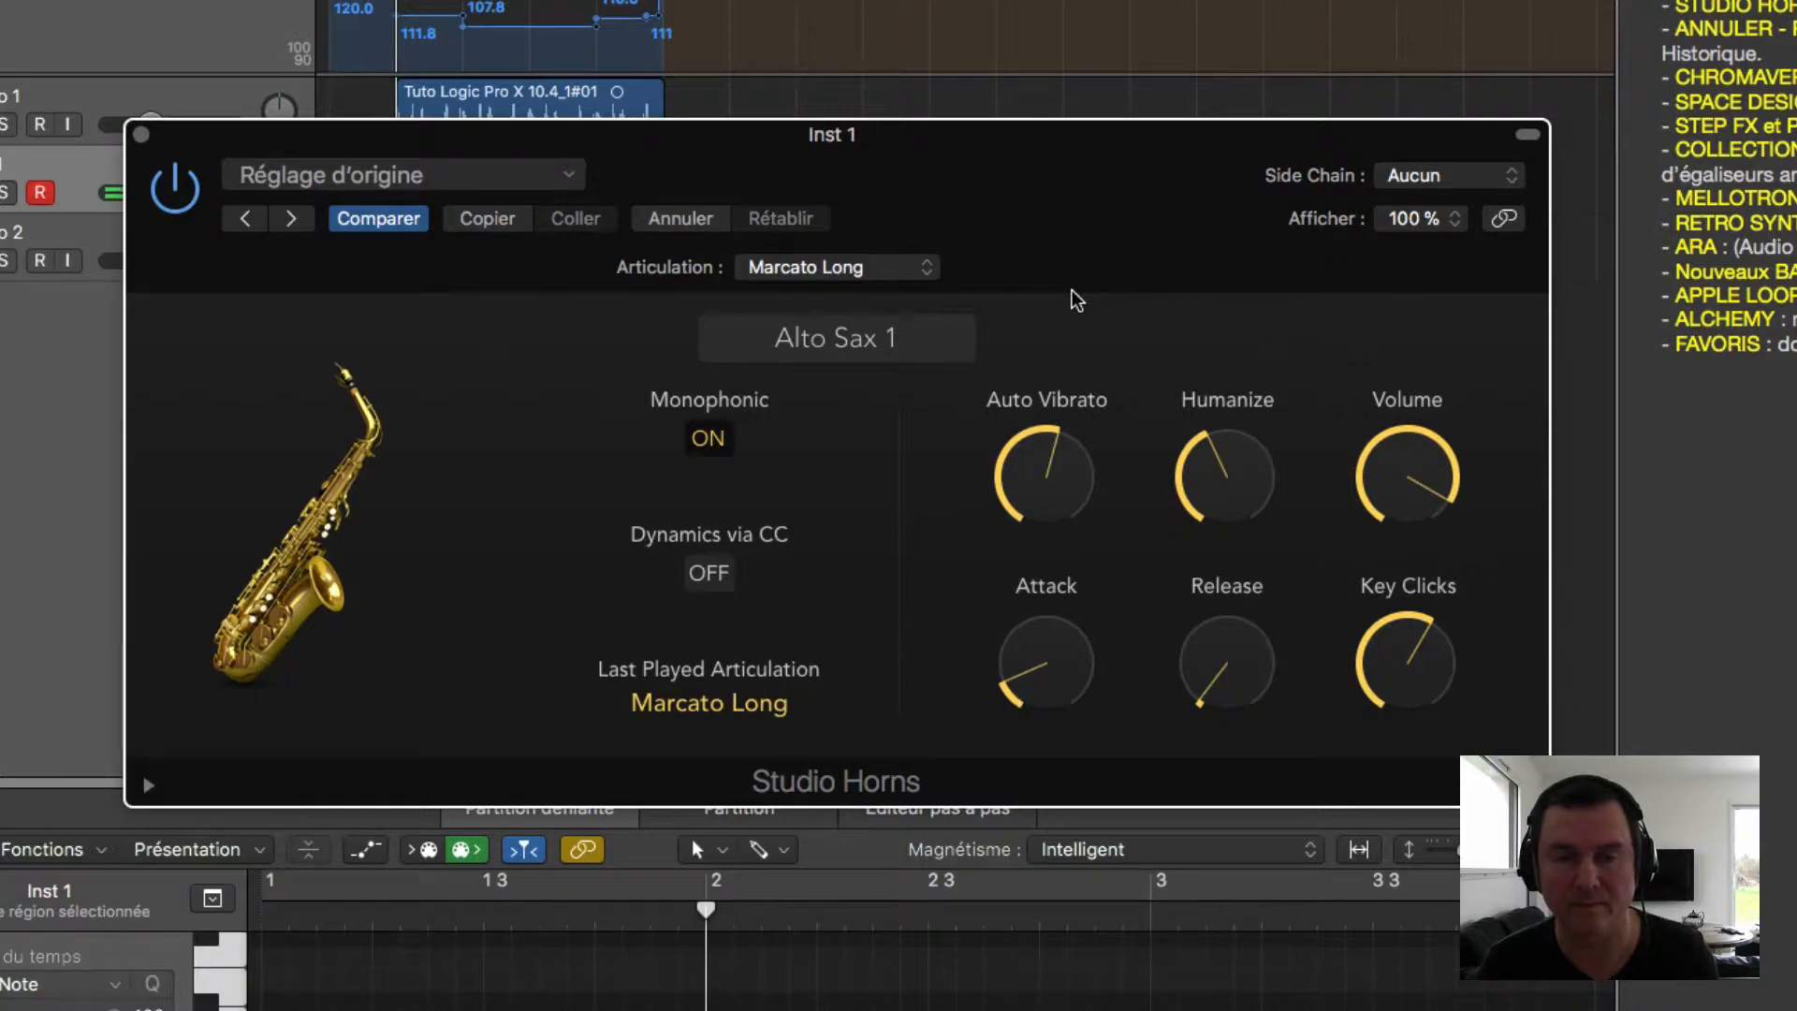
# Step: Try the Expressive Medium, Expressive Long and Expressive Short articulations on Alto Sax 1 in turn
pyautogui.click(880, 272)
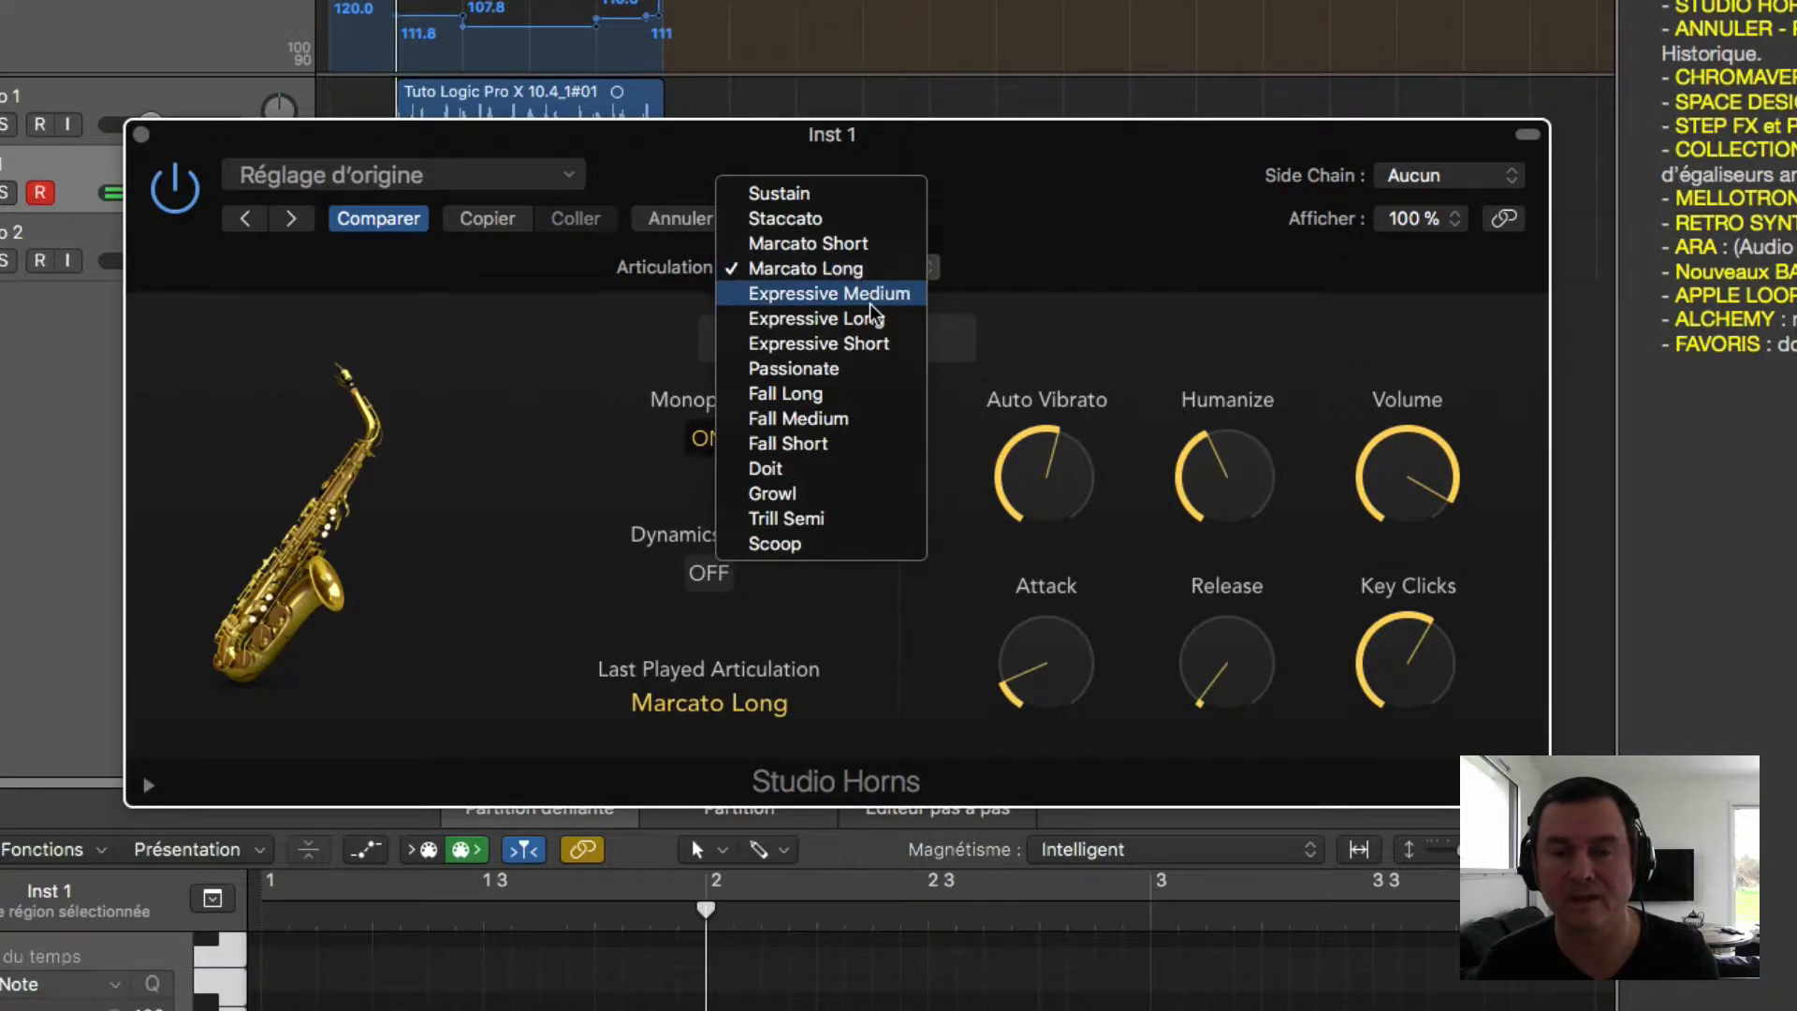
pyautogui.click(880, 297)
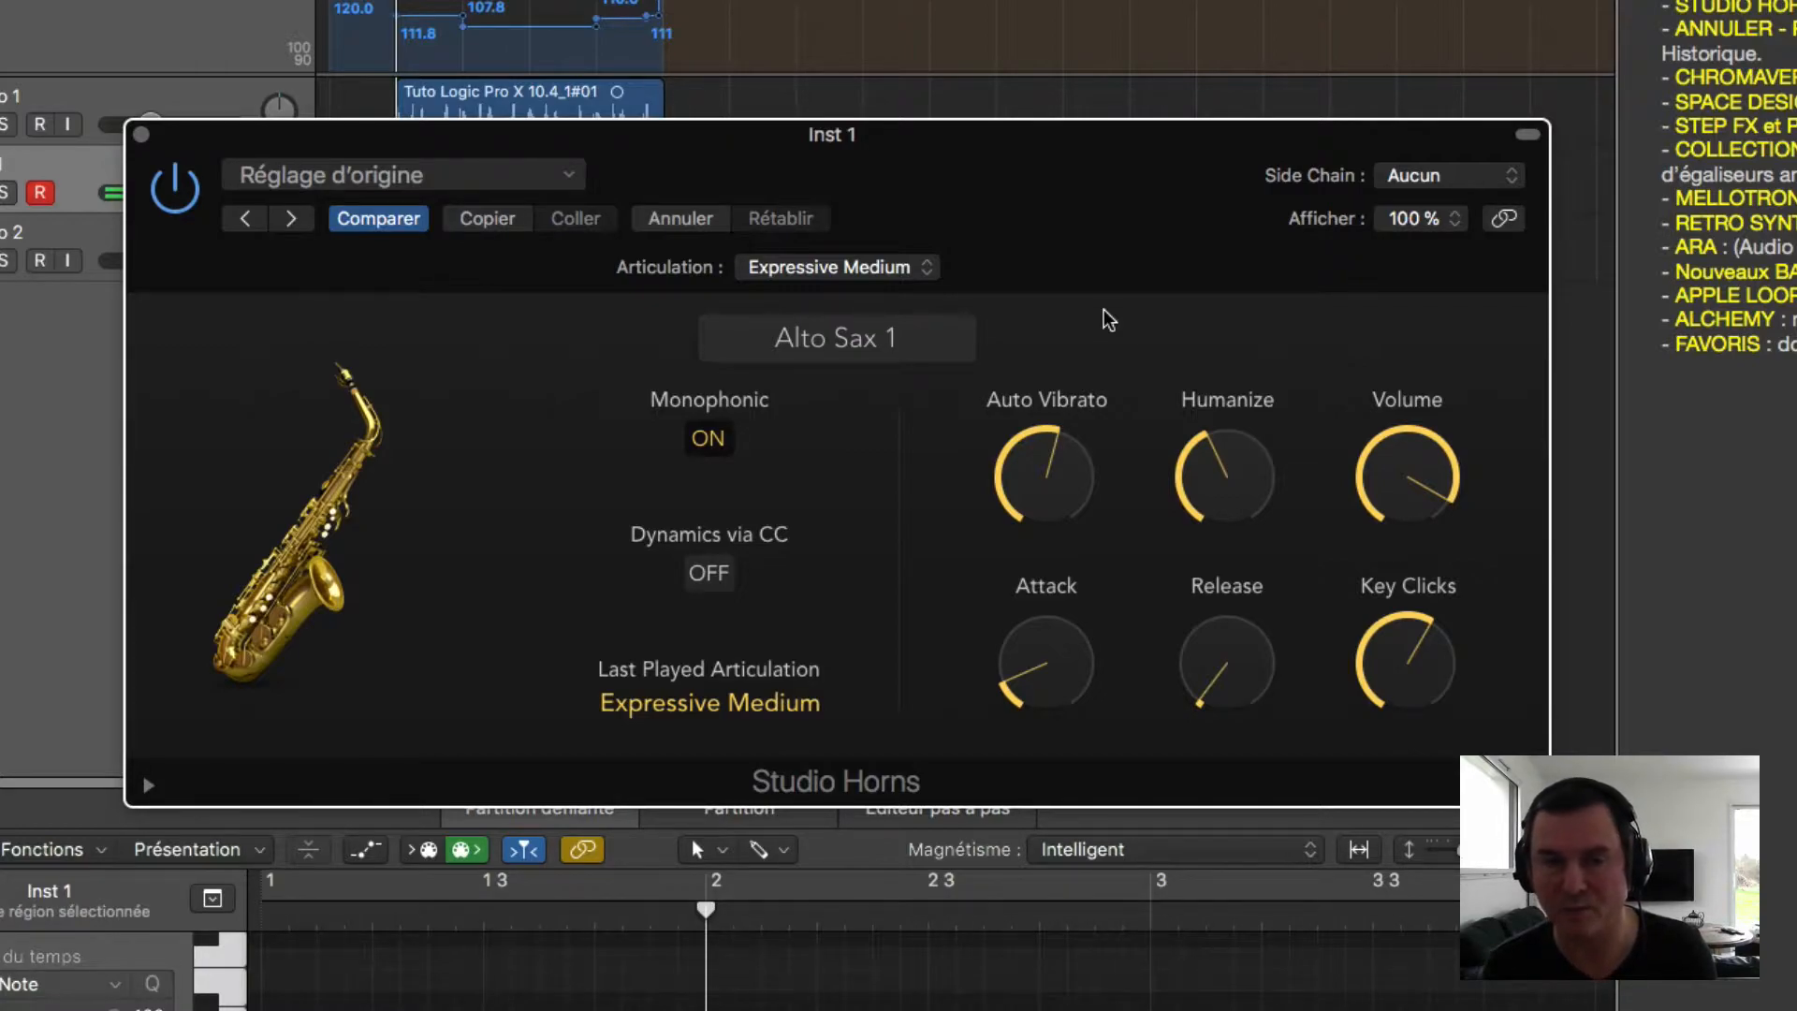
pyautogui.click(881, 273)
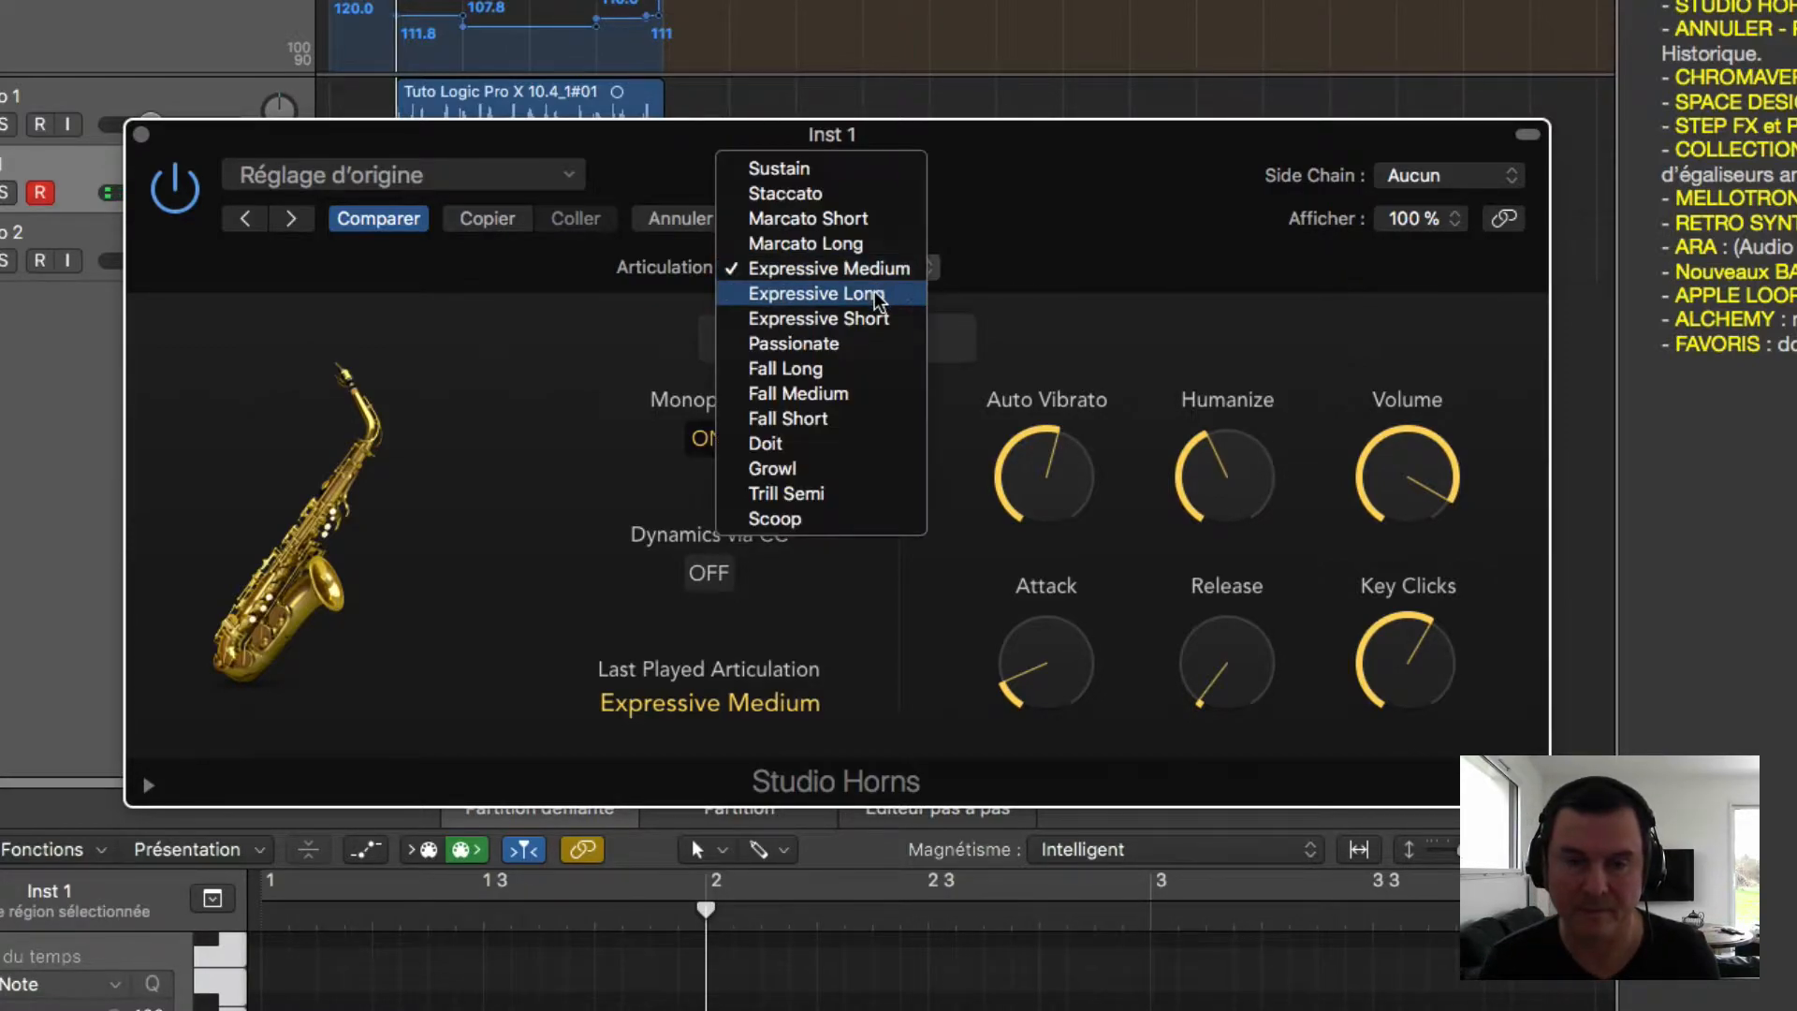
pyautogui.click(887, 296)
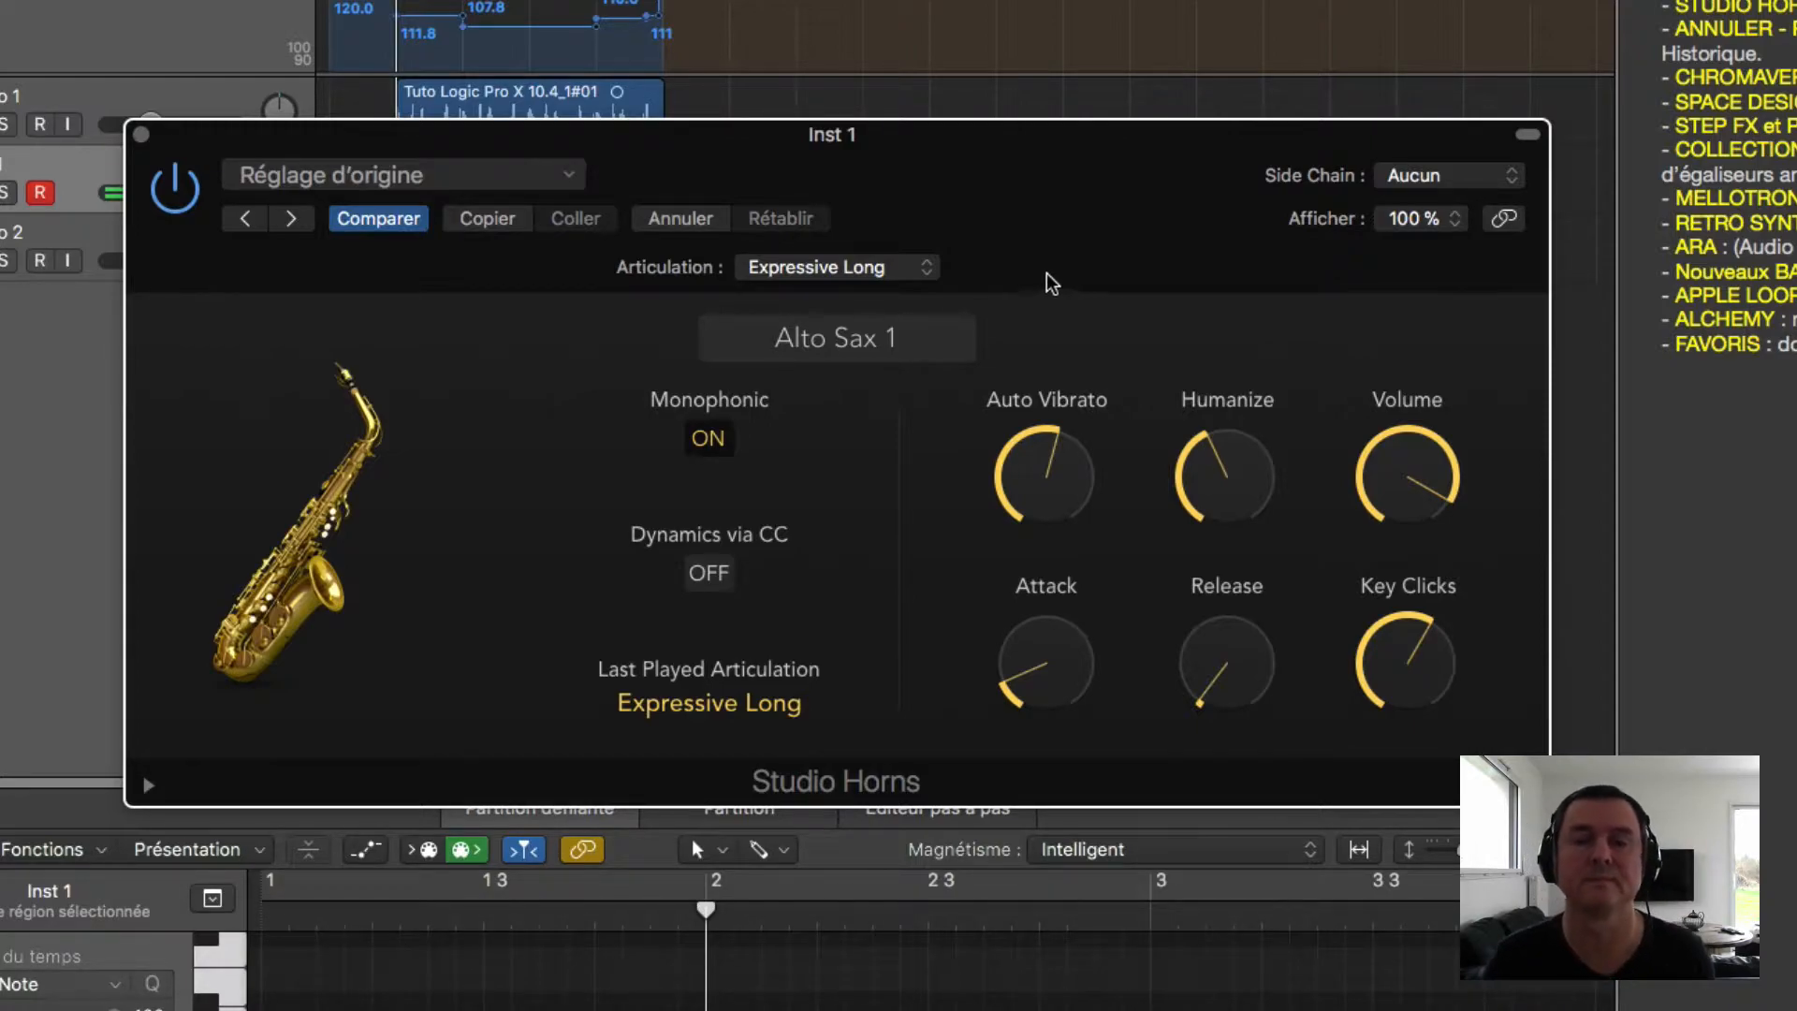
pyautogui.click(894, 271)
pyautogui.click(888, 293)
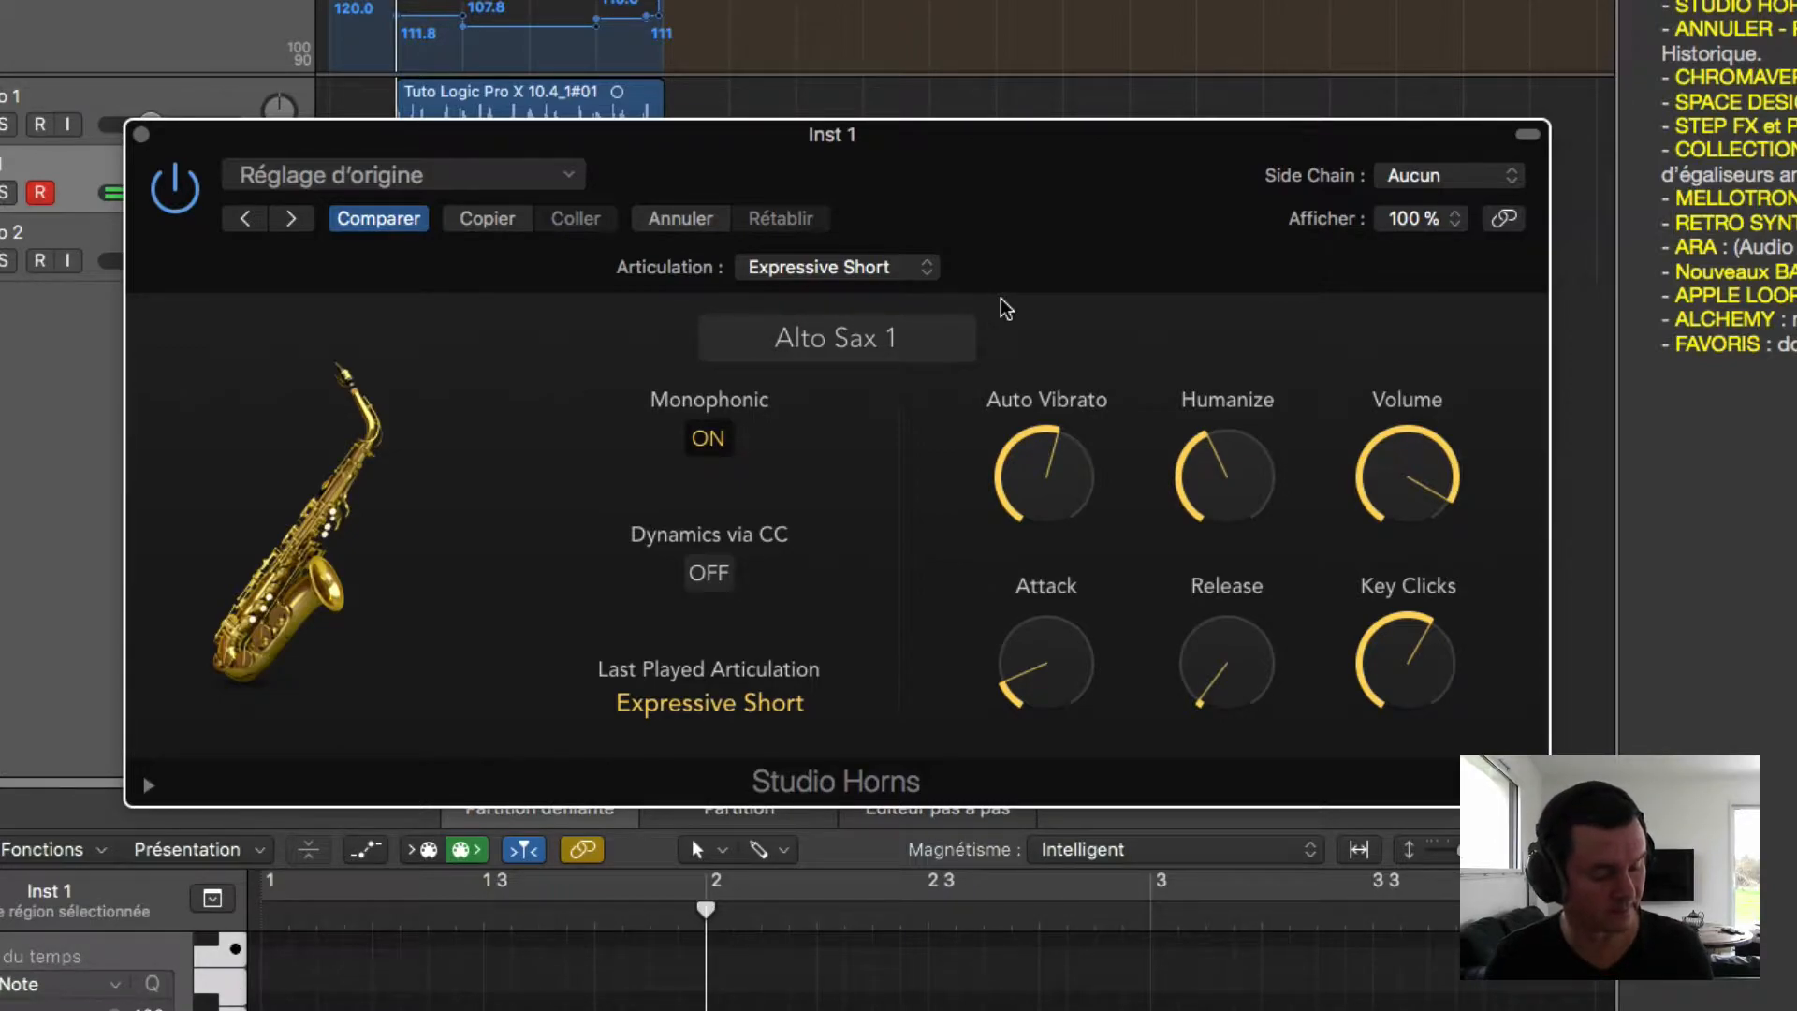
# Step: Try the Passionate articulation on Alto Sax 1, followed by Fall Long, Fall Medium and Fall Short
pyautogui.click(889, 270)
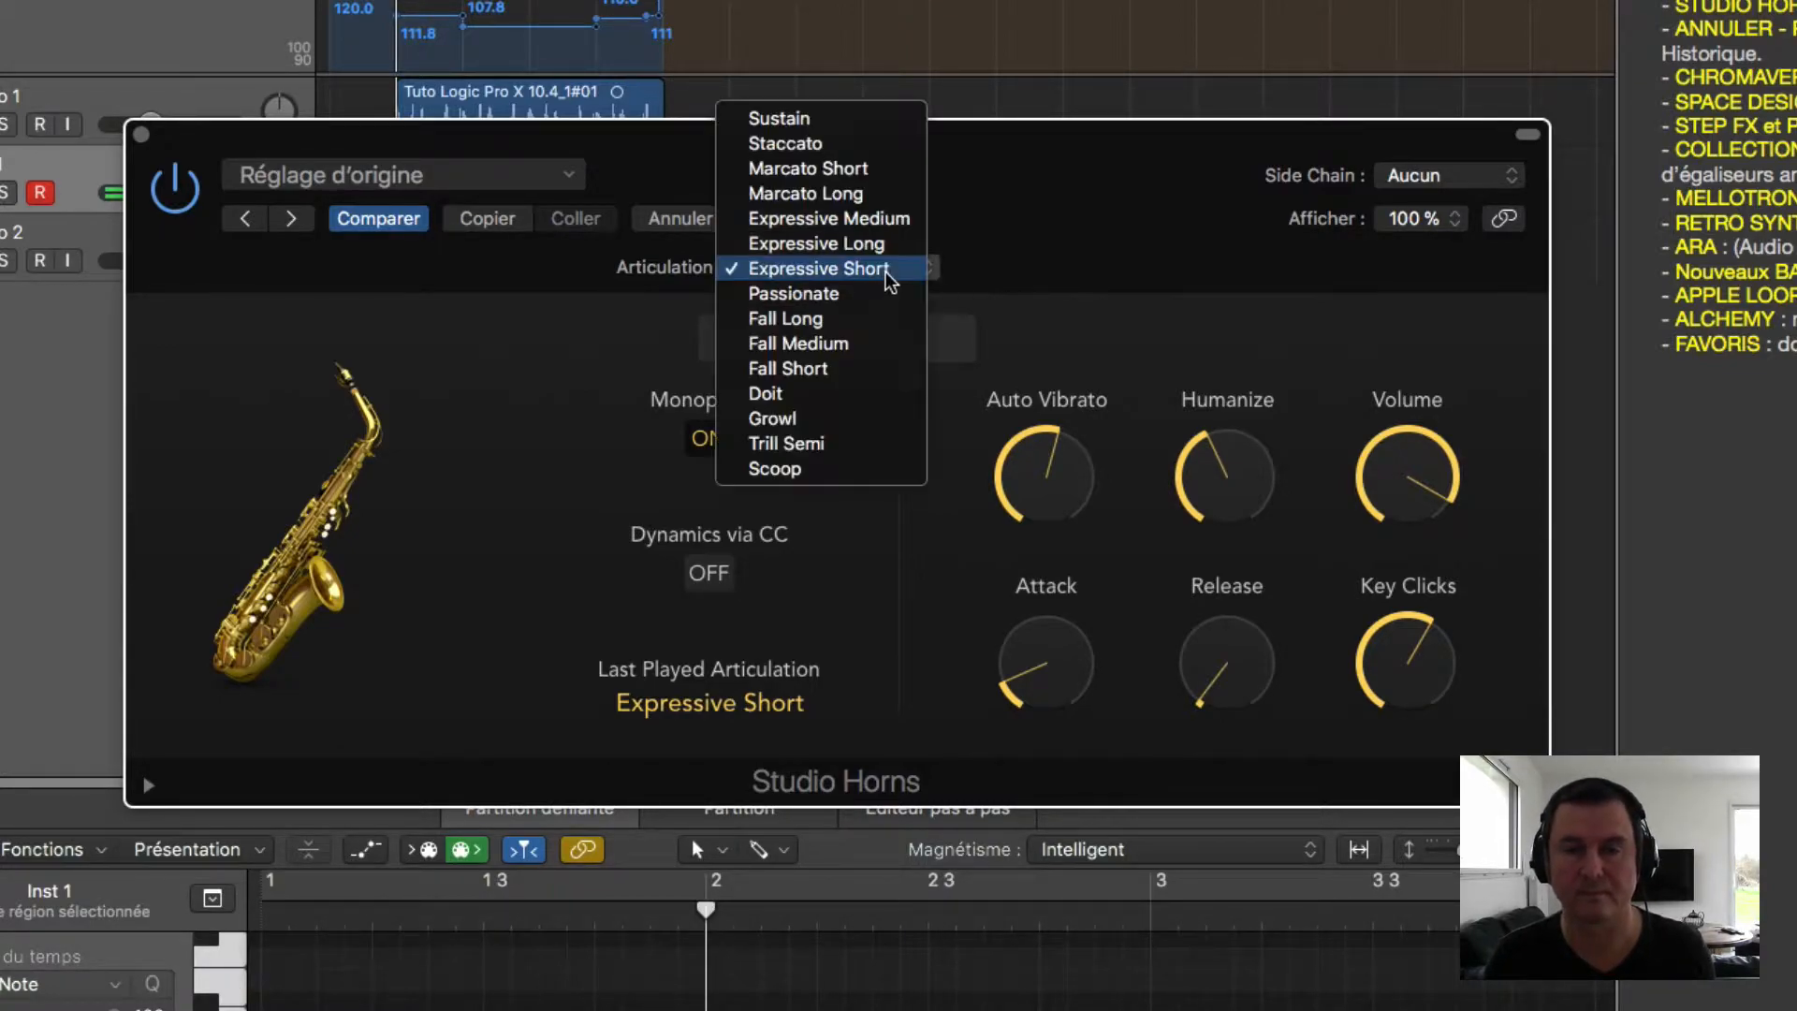
pyautogui.click(892, 295)
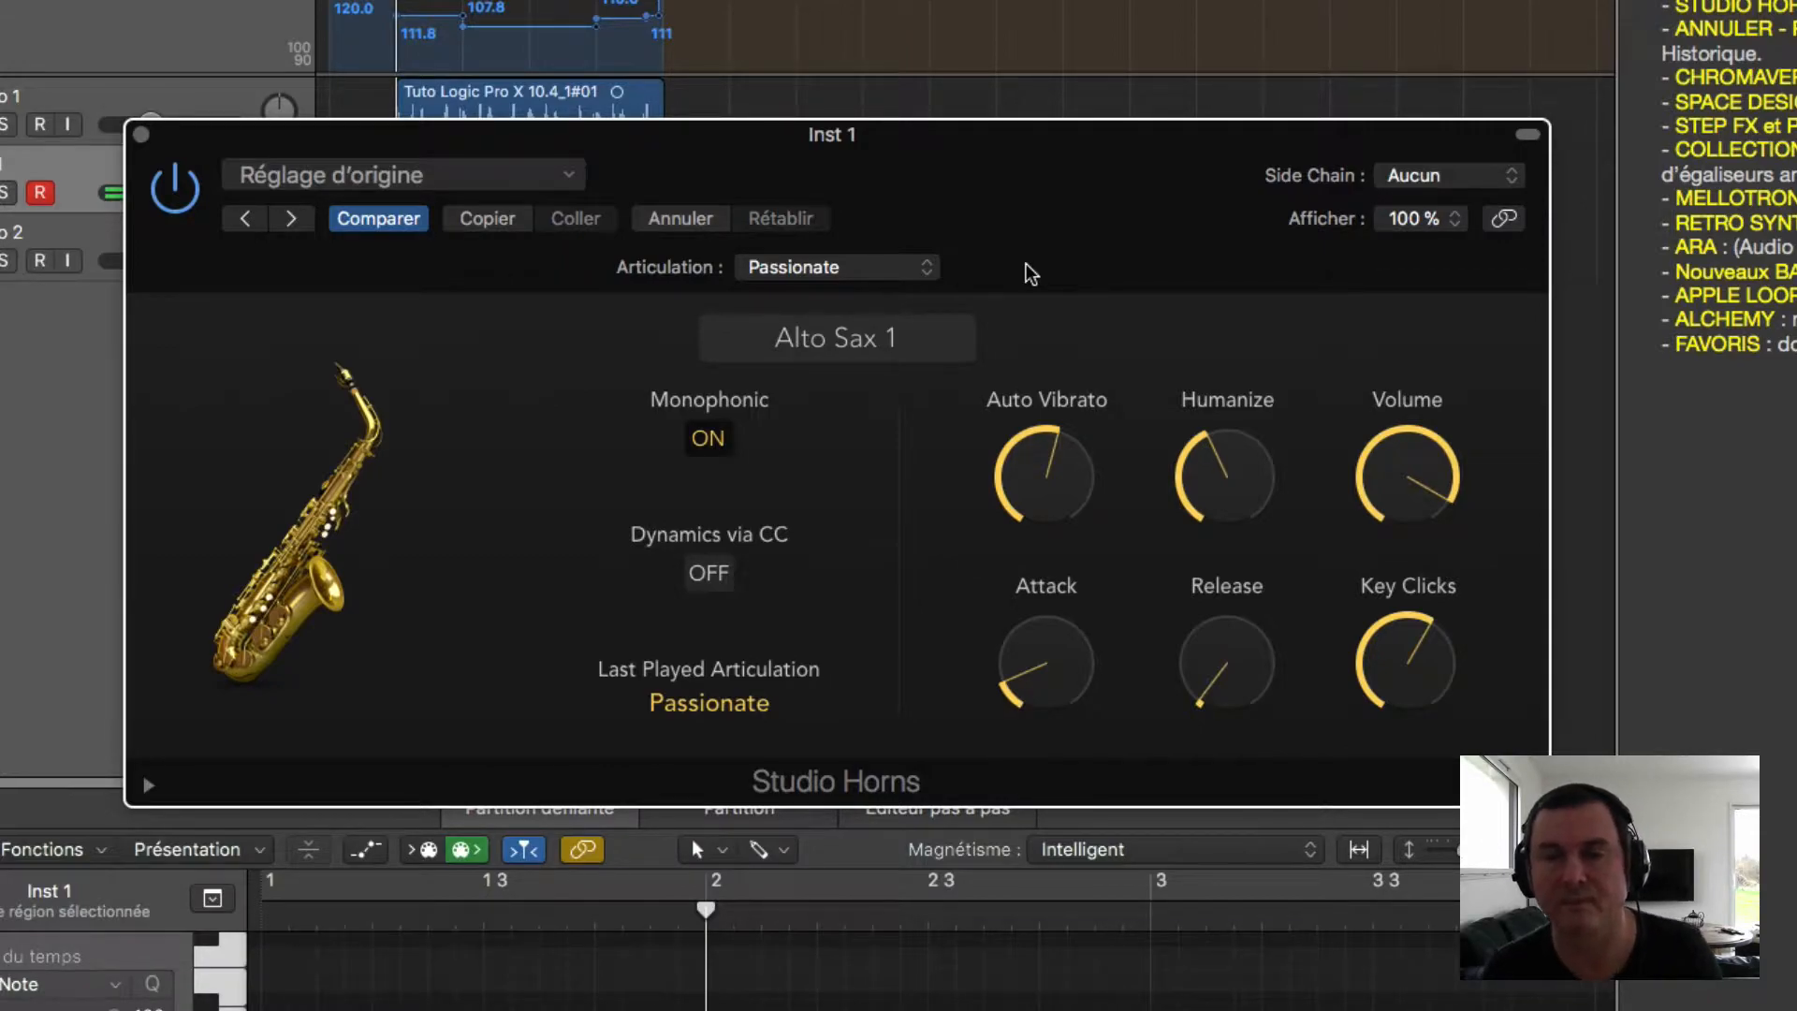
pyautogui.click(824, 269)
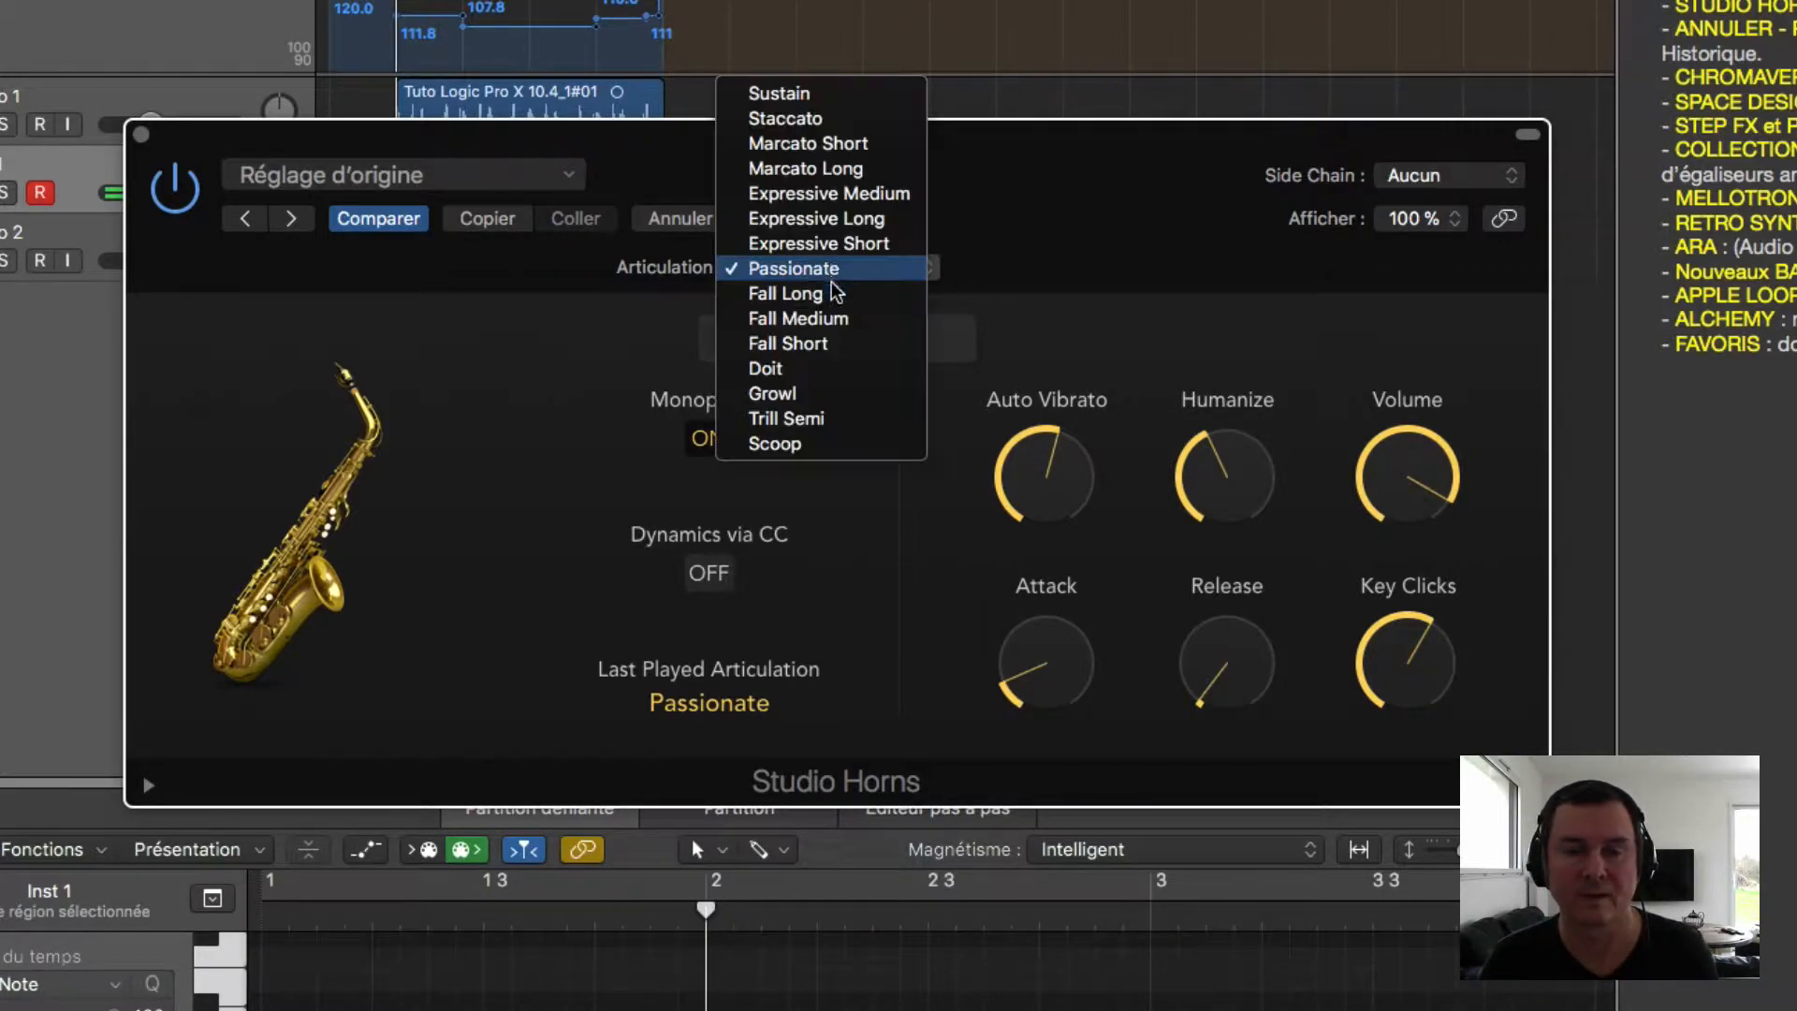
pyautogui.click(831, 293)
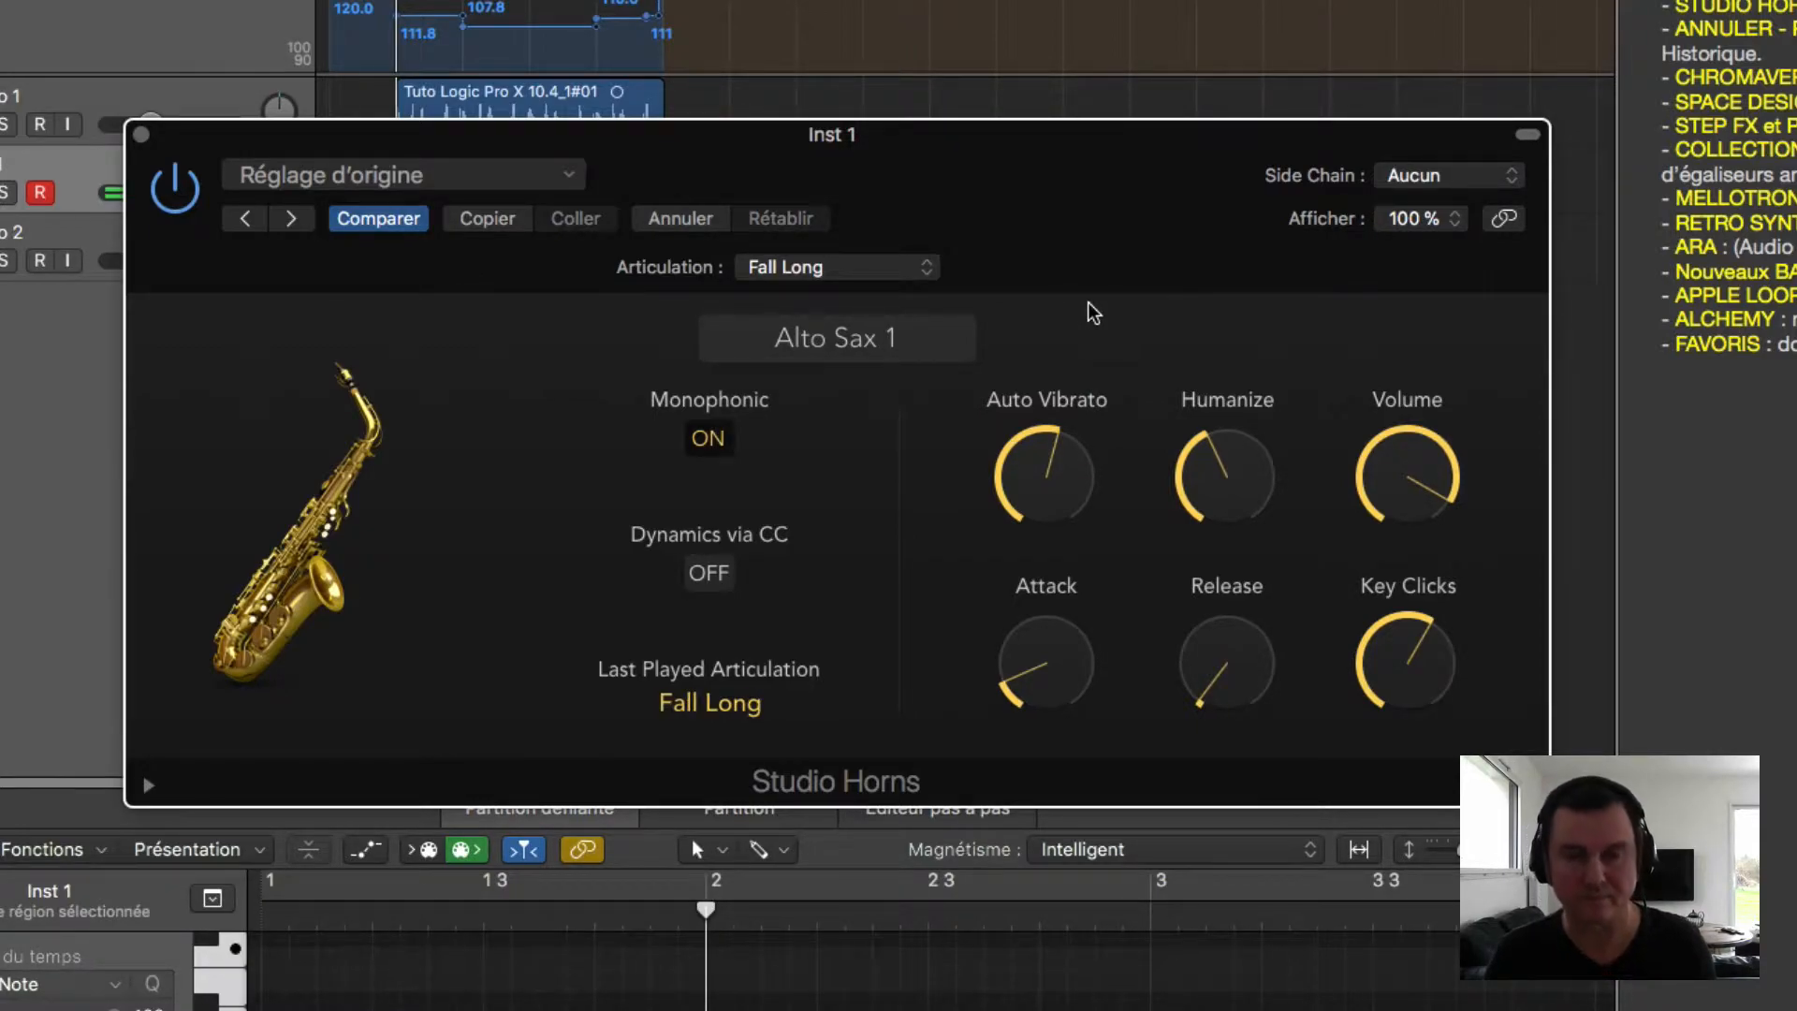
pyautogui.click(877, 268)
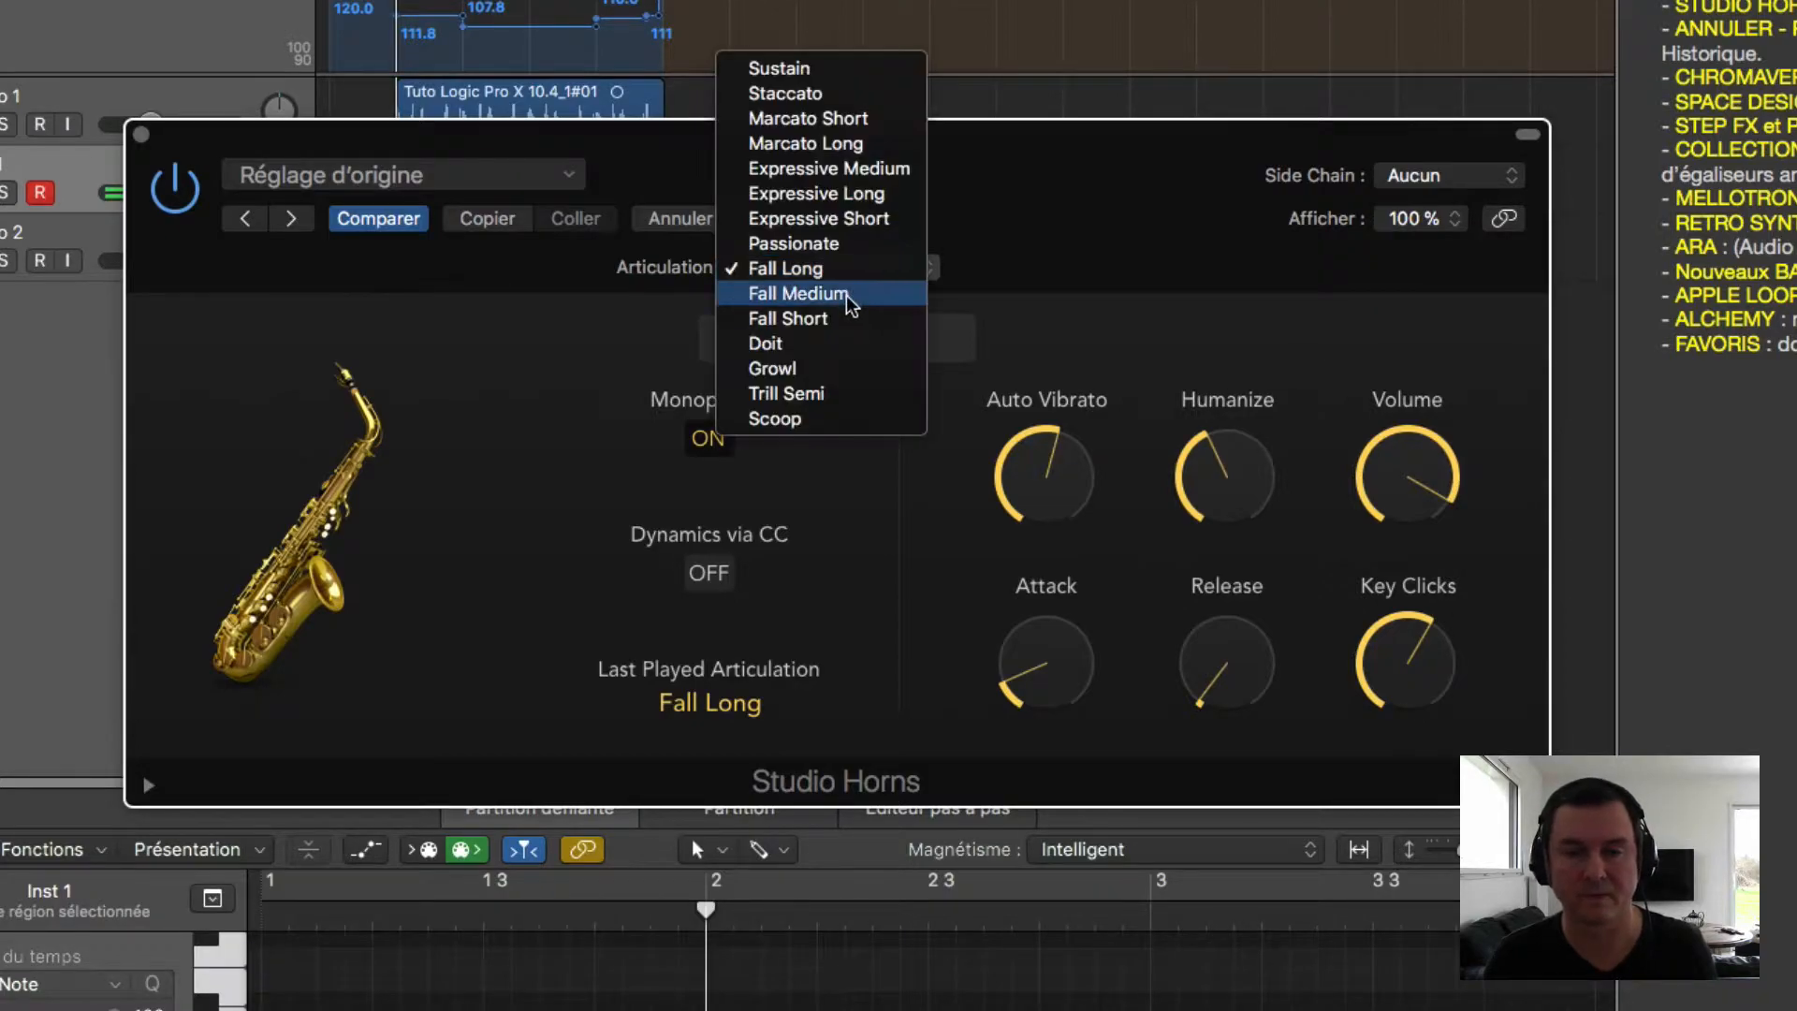
pyautogui.click(848, 295)
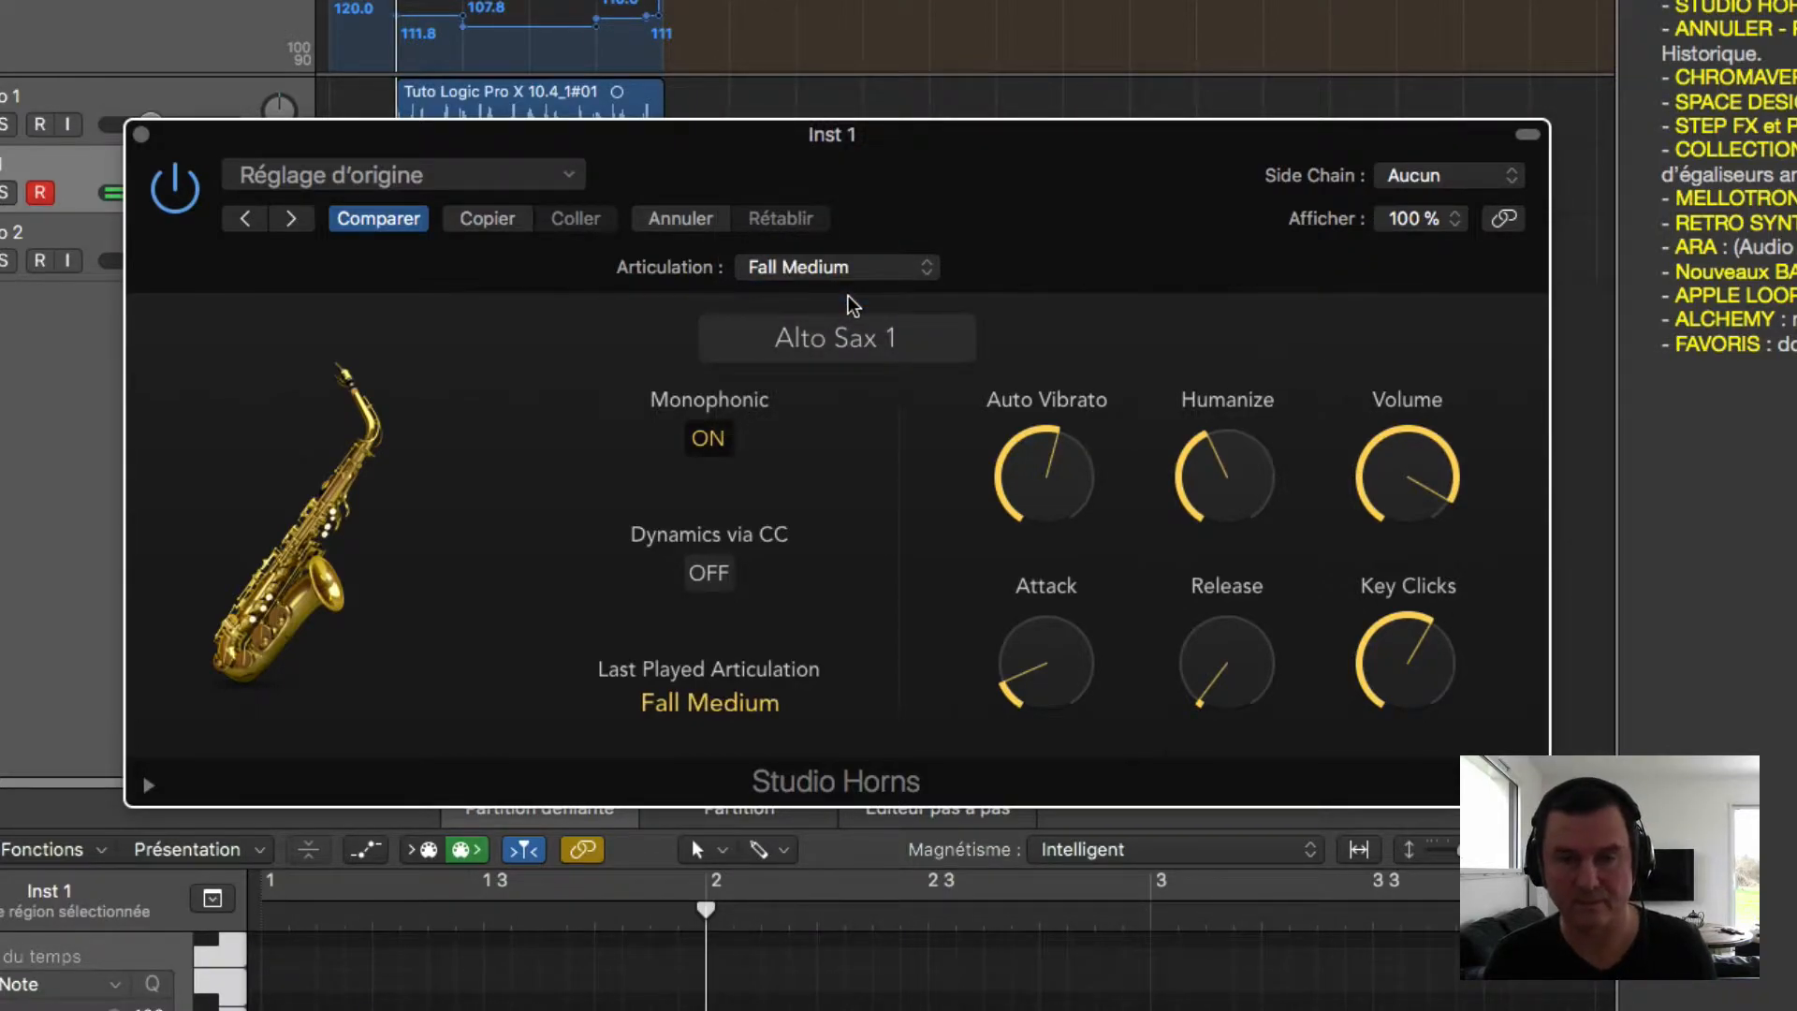
pyautogui.click(852, 268)
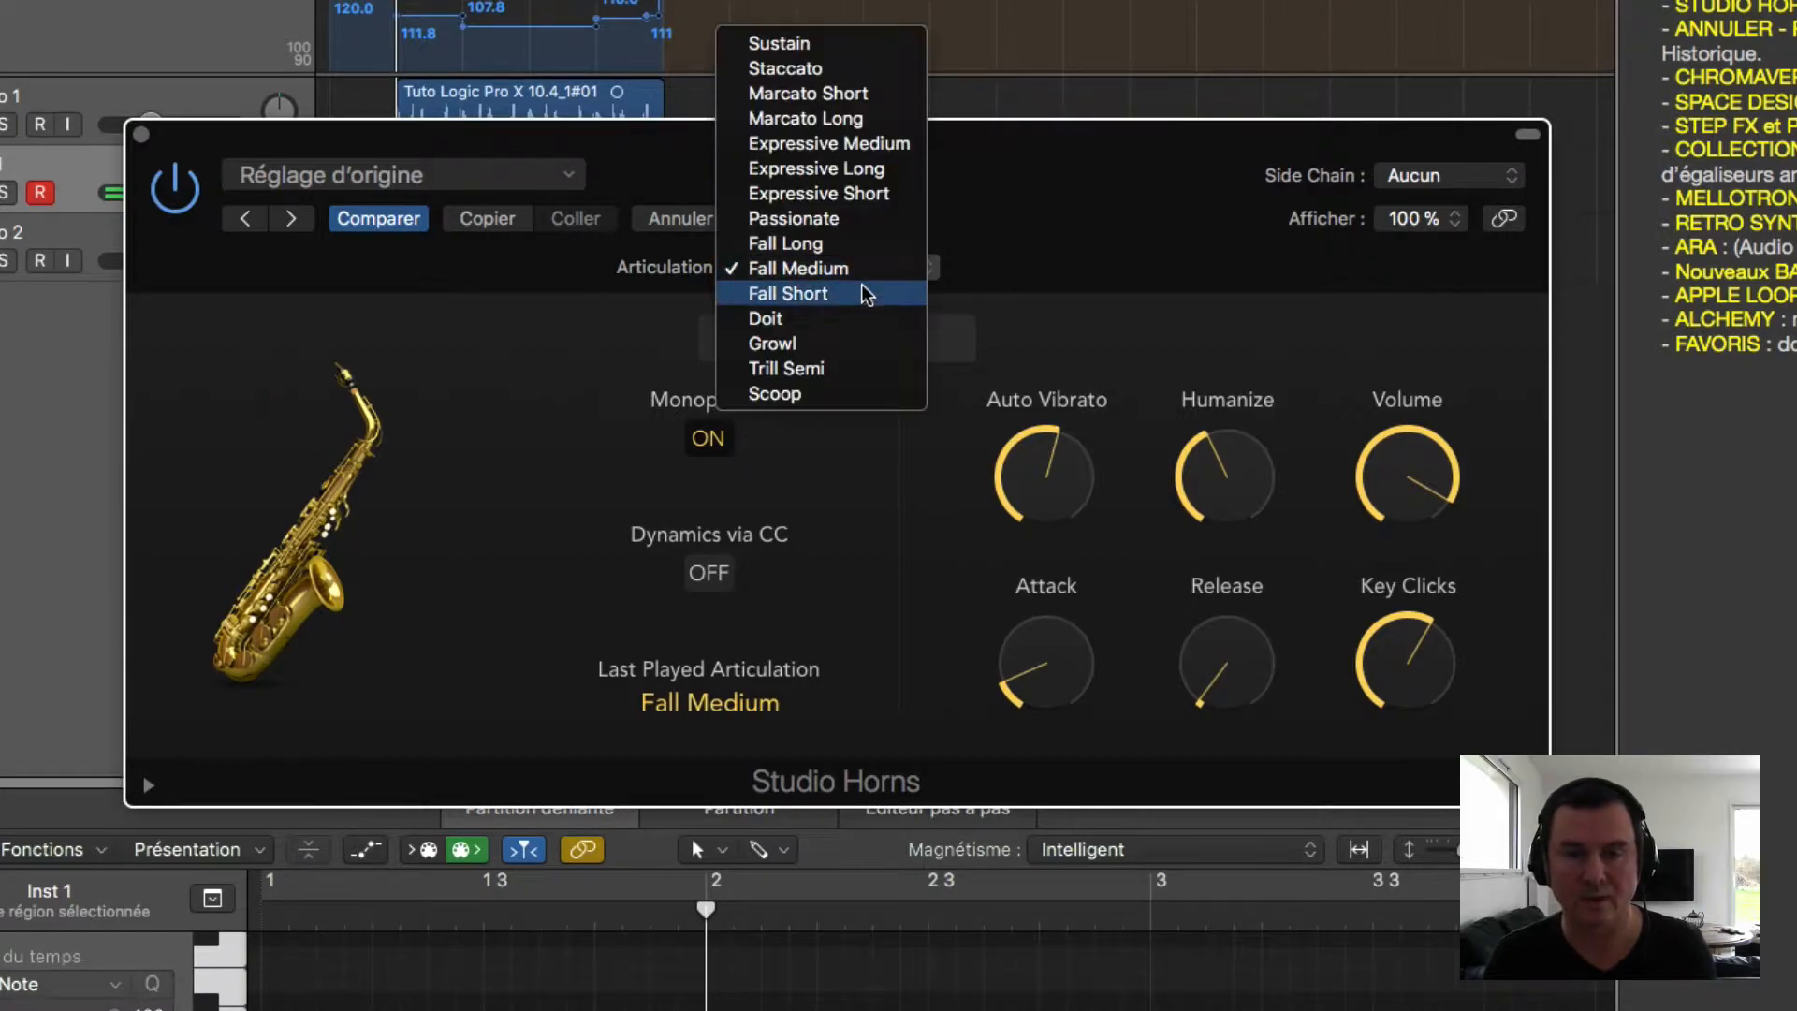
pyautogui.click(862, 291)
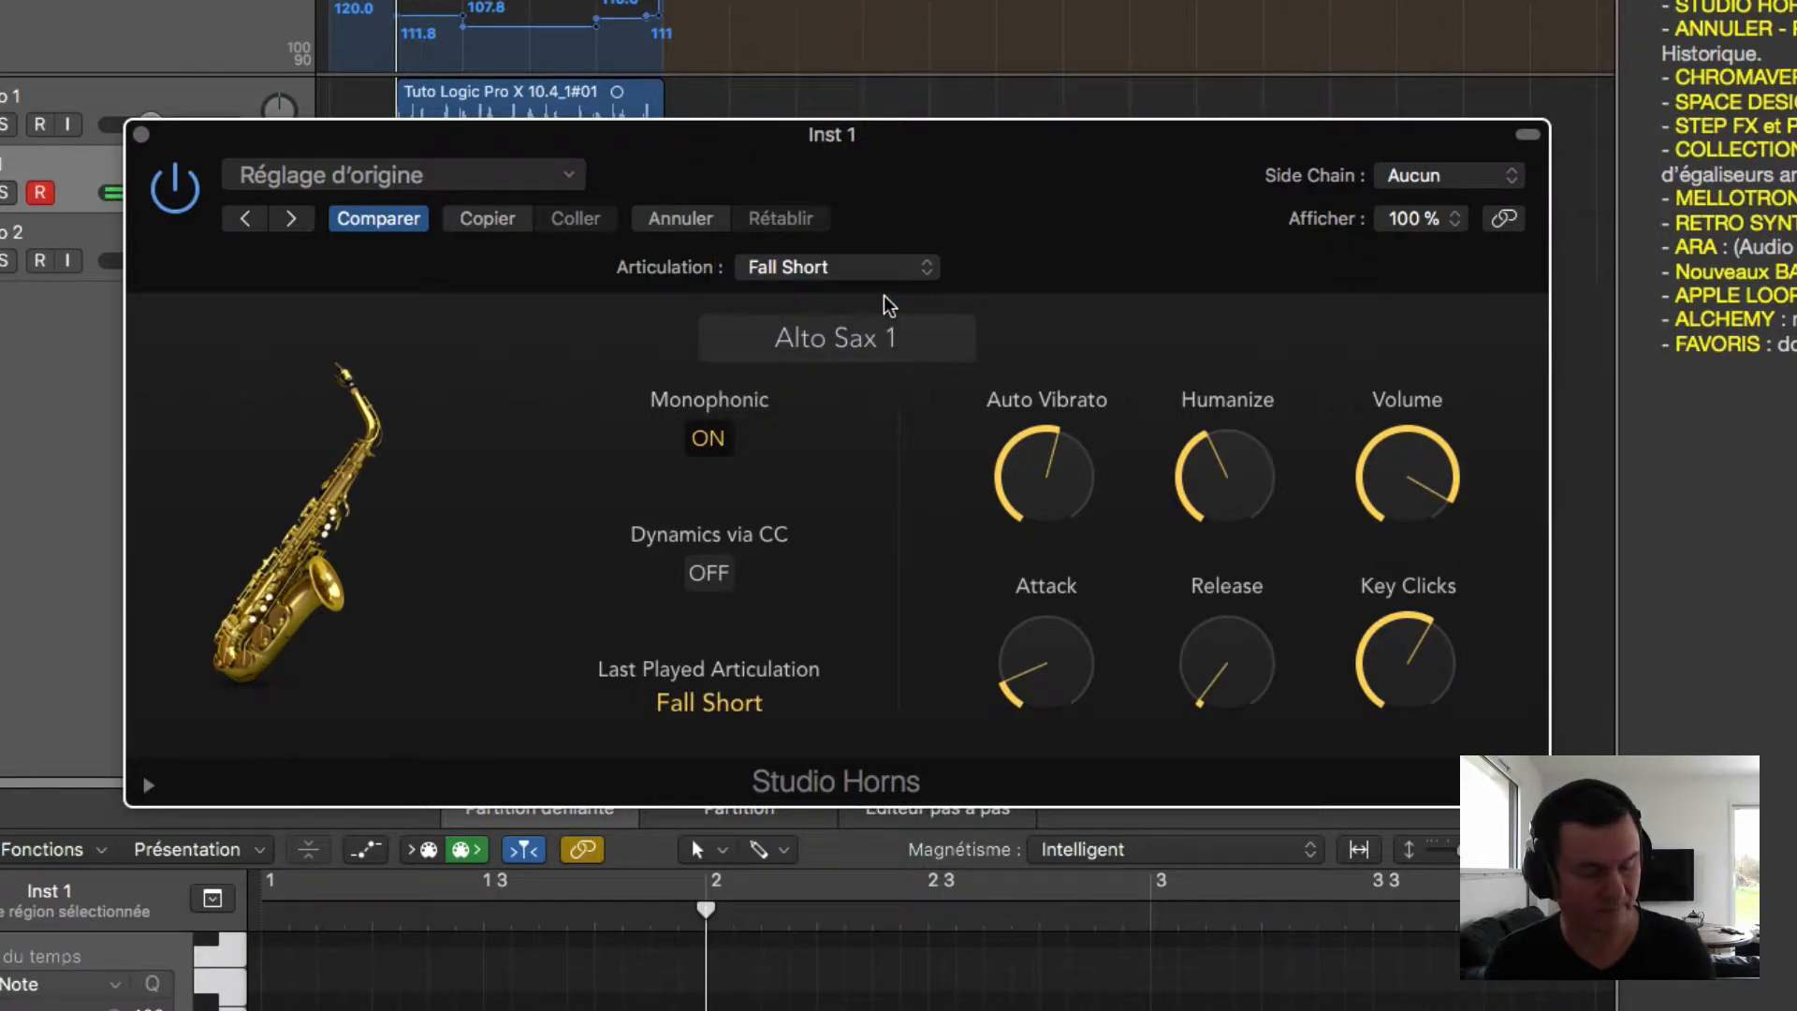
# Step: Switch the Alto Sax 1 articulation to Doit and then to Growl
pyautogui.click(856, 269)
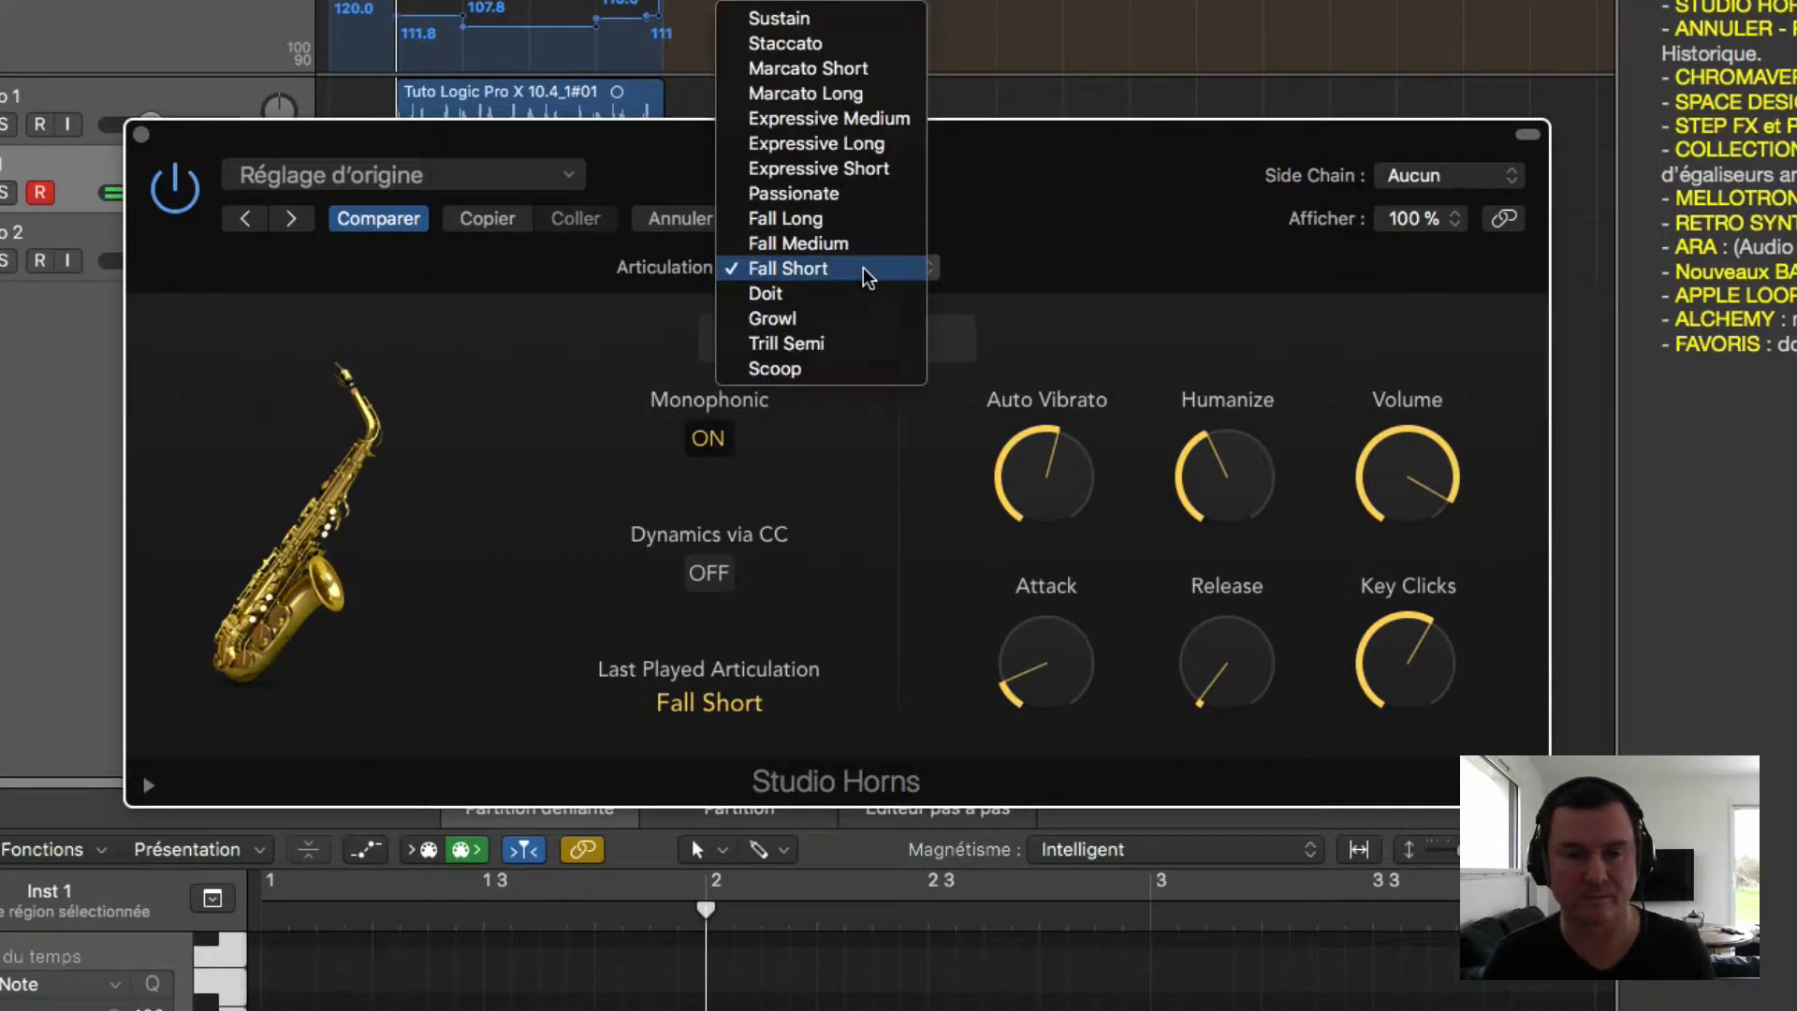
pyautogui.click(858, 292)
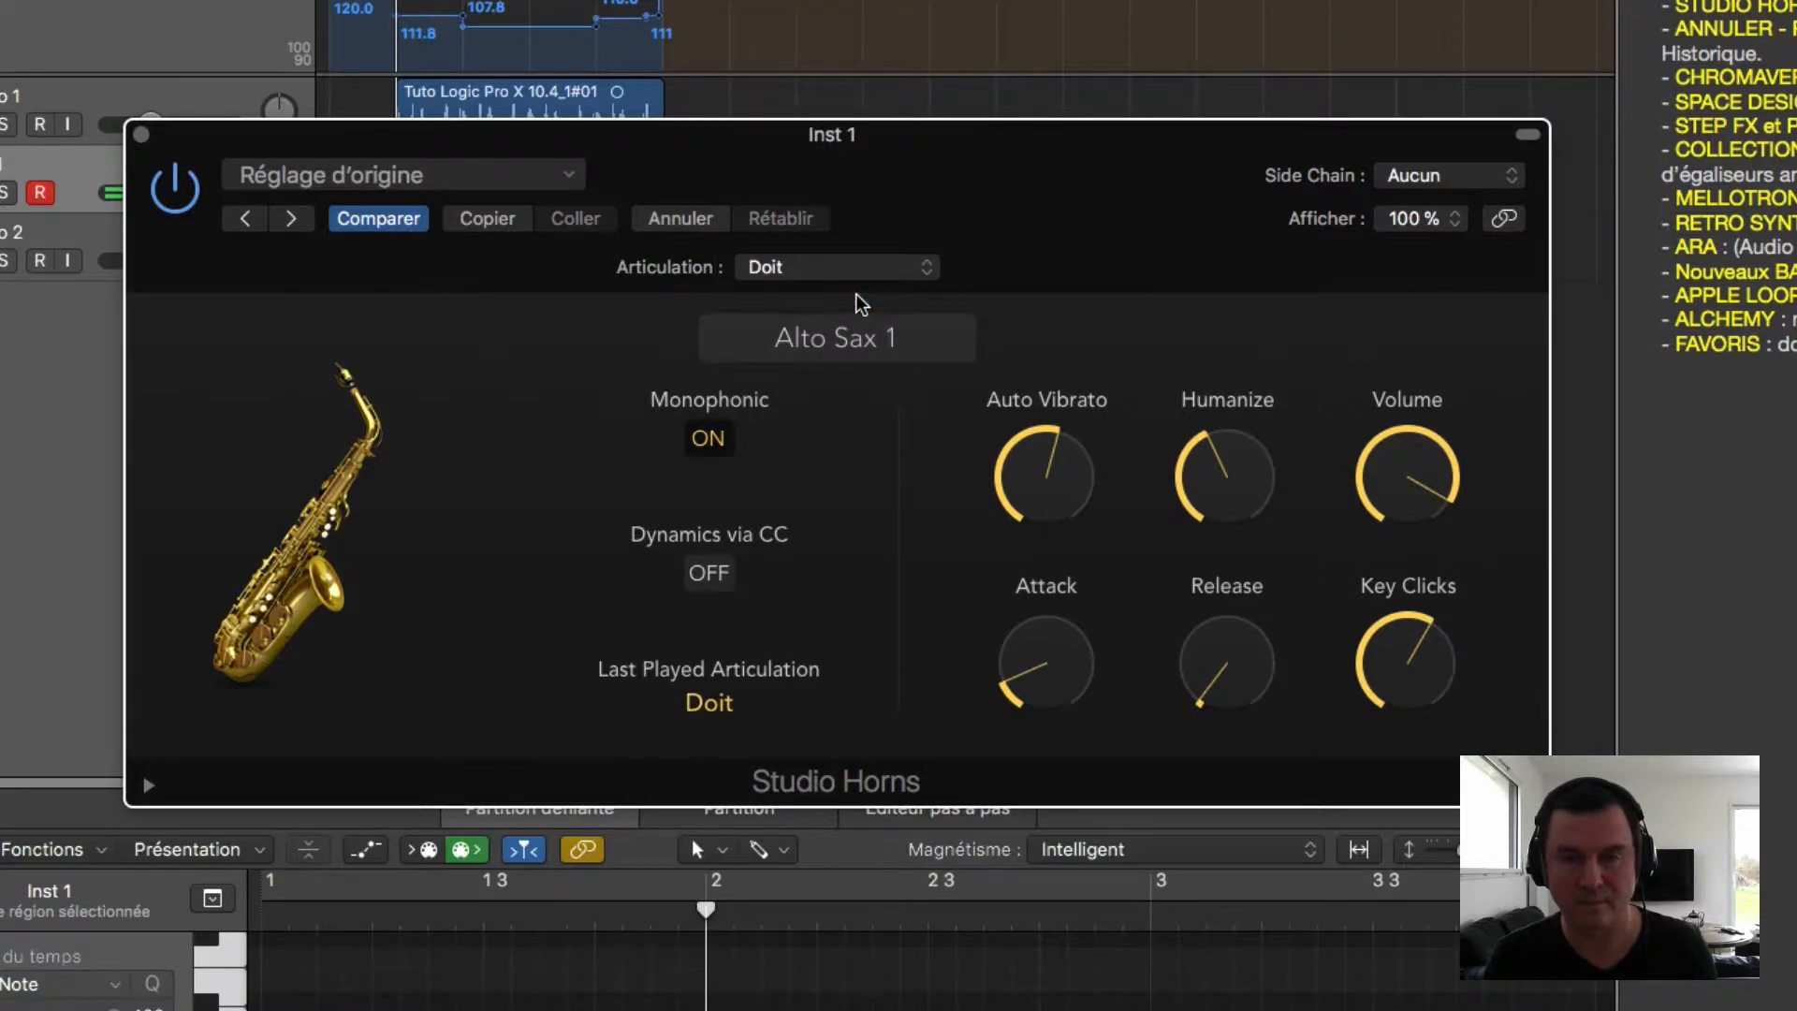
pyautogui.click(861, 270)
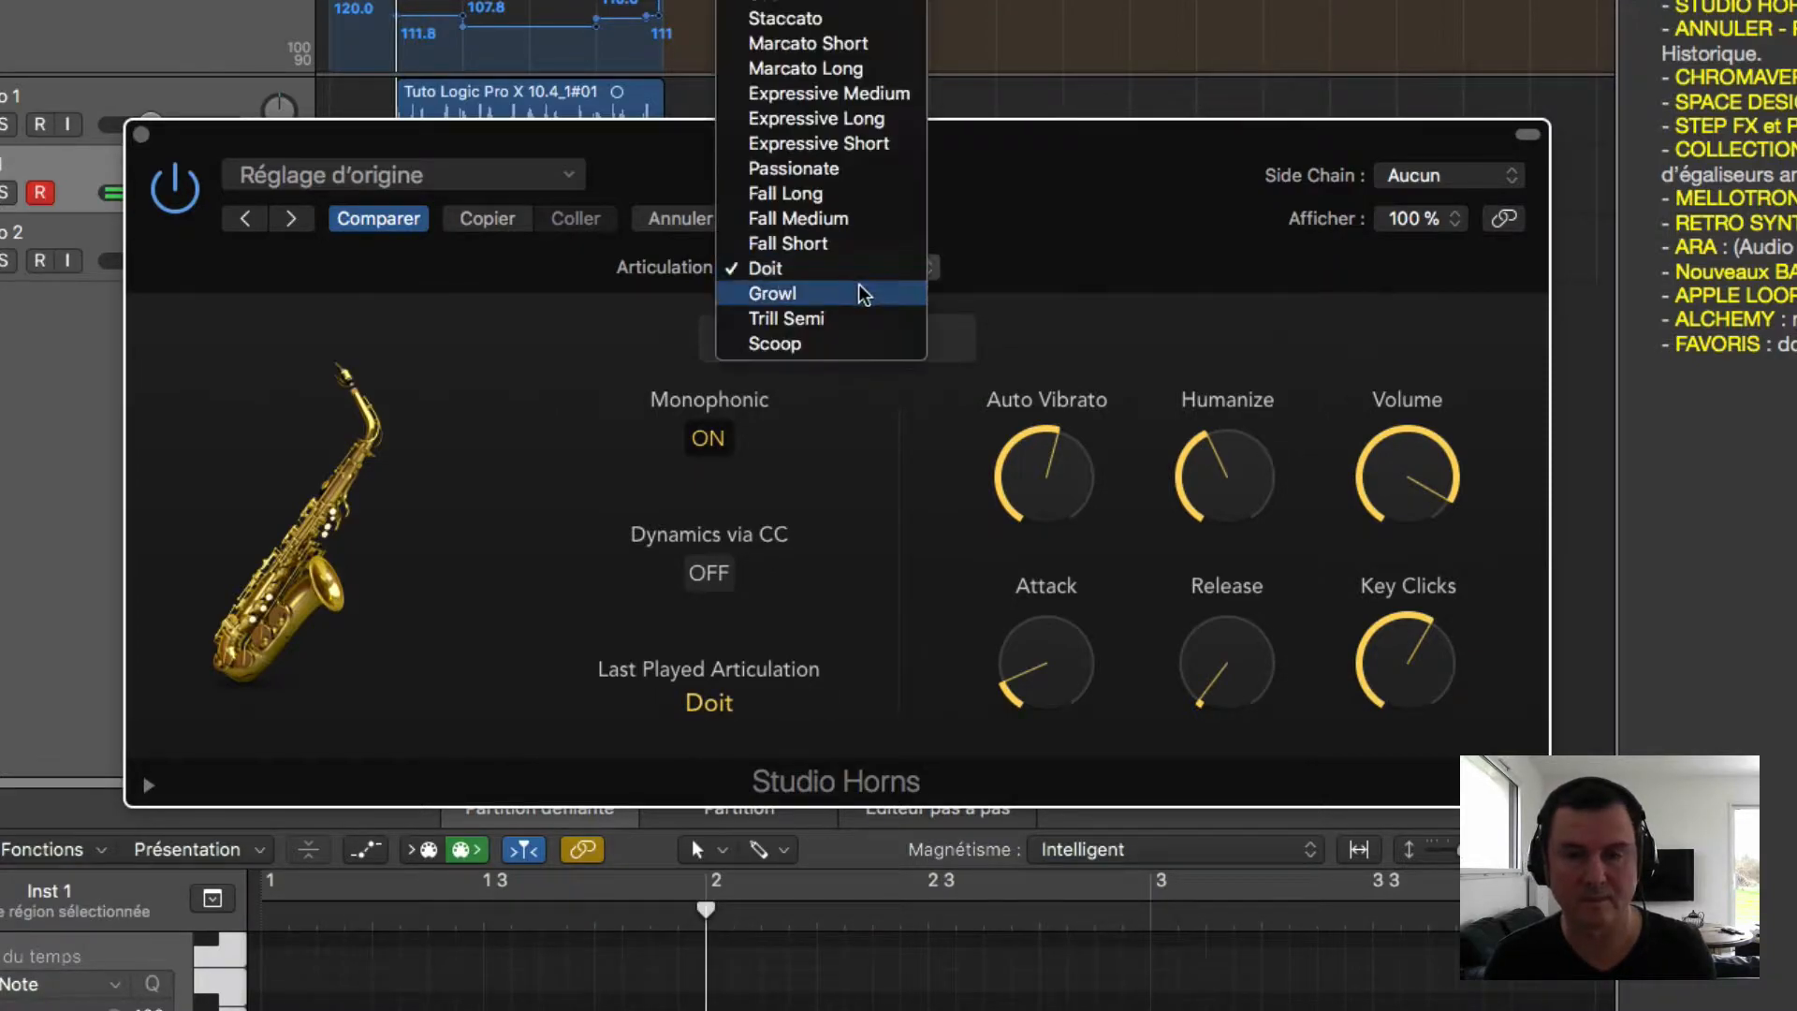
pyautogui.click(862, 293)
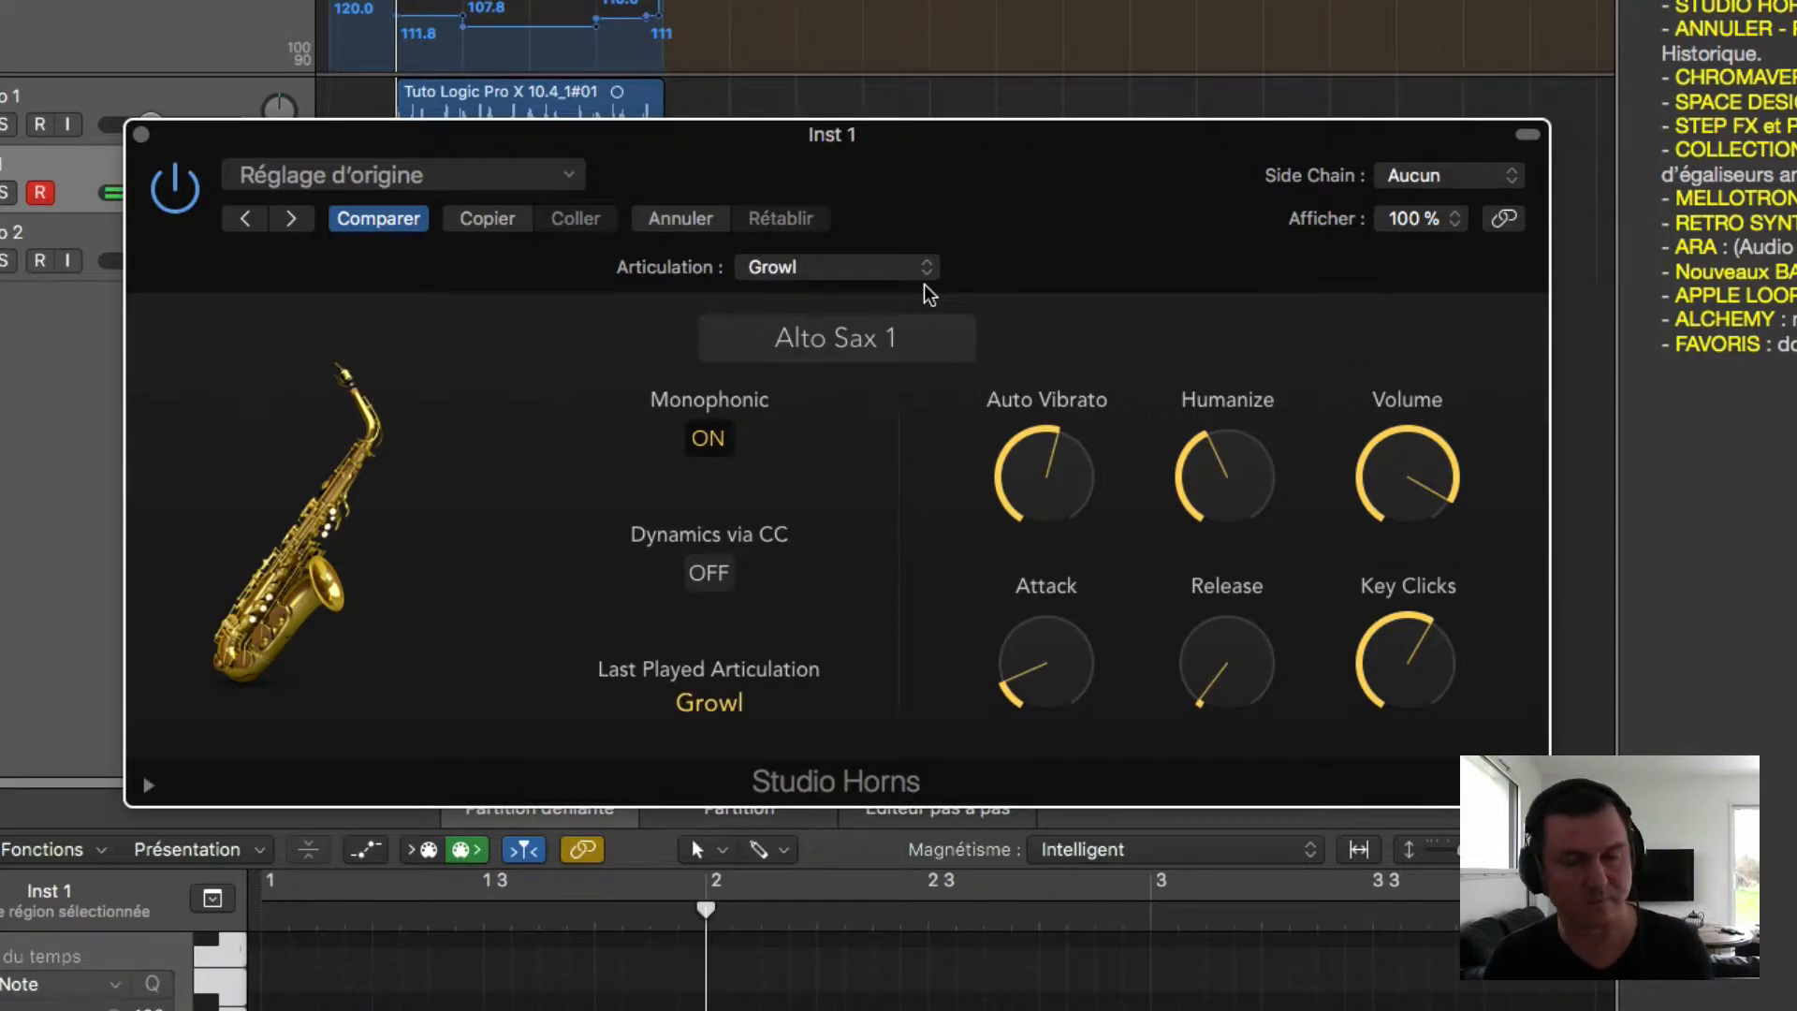
# Step: Try the Trill Semi and Scoop articulations on Alto Sax 1 and set it back to Sustain
pyautogui.click(866, 269)
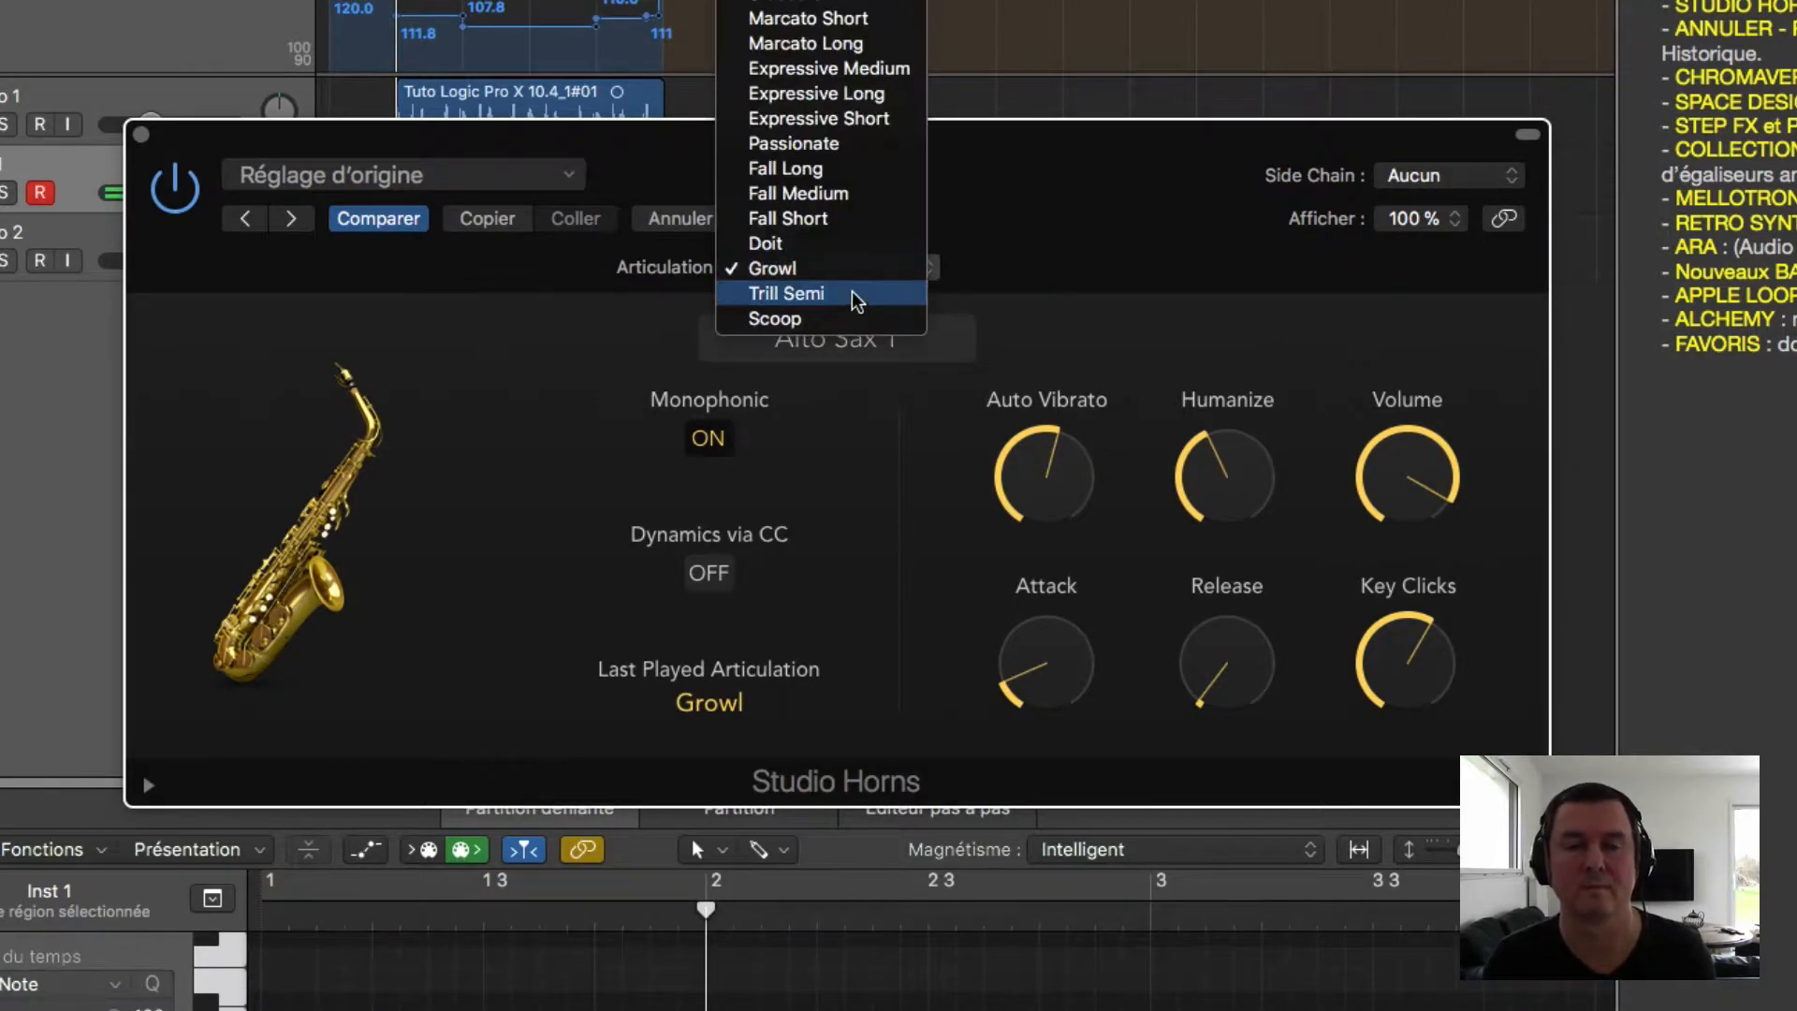
pyautogui.click(858, 296)
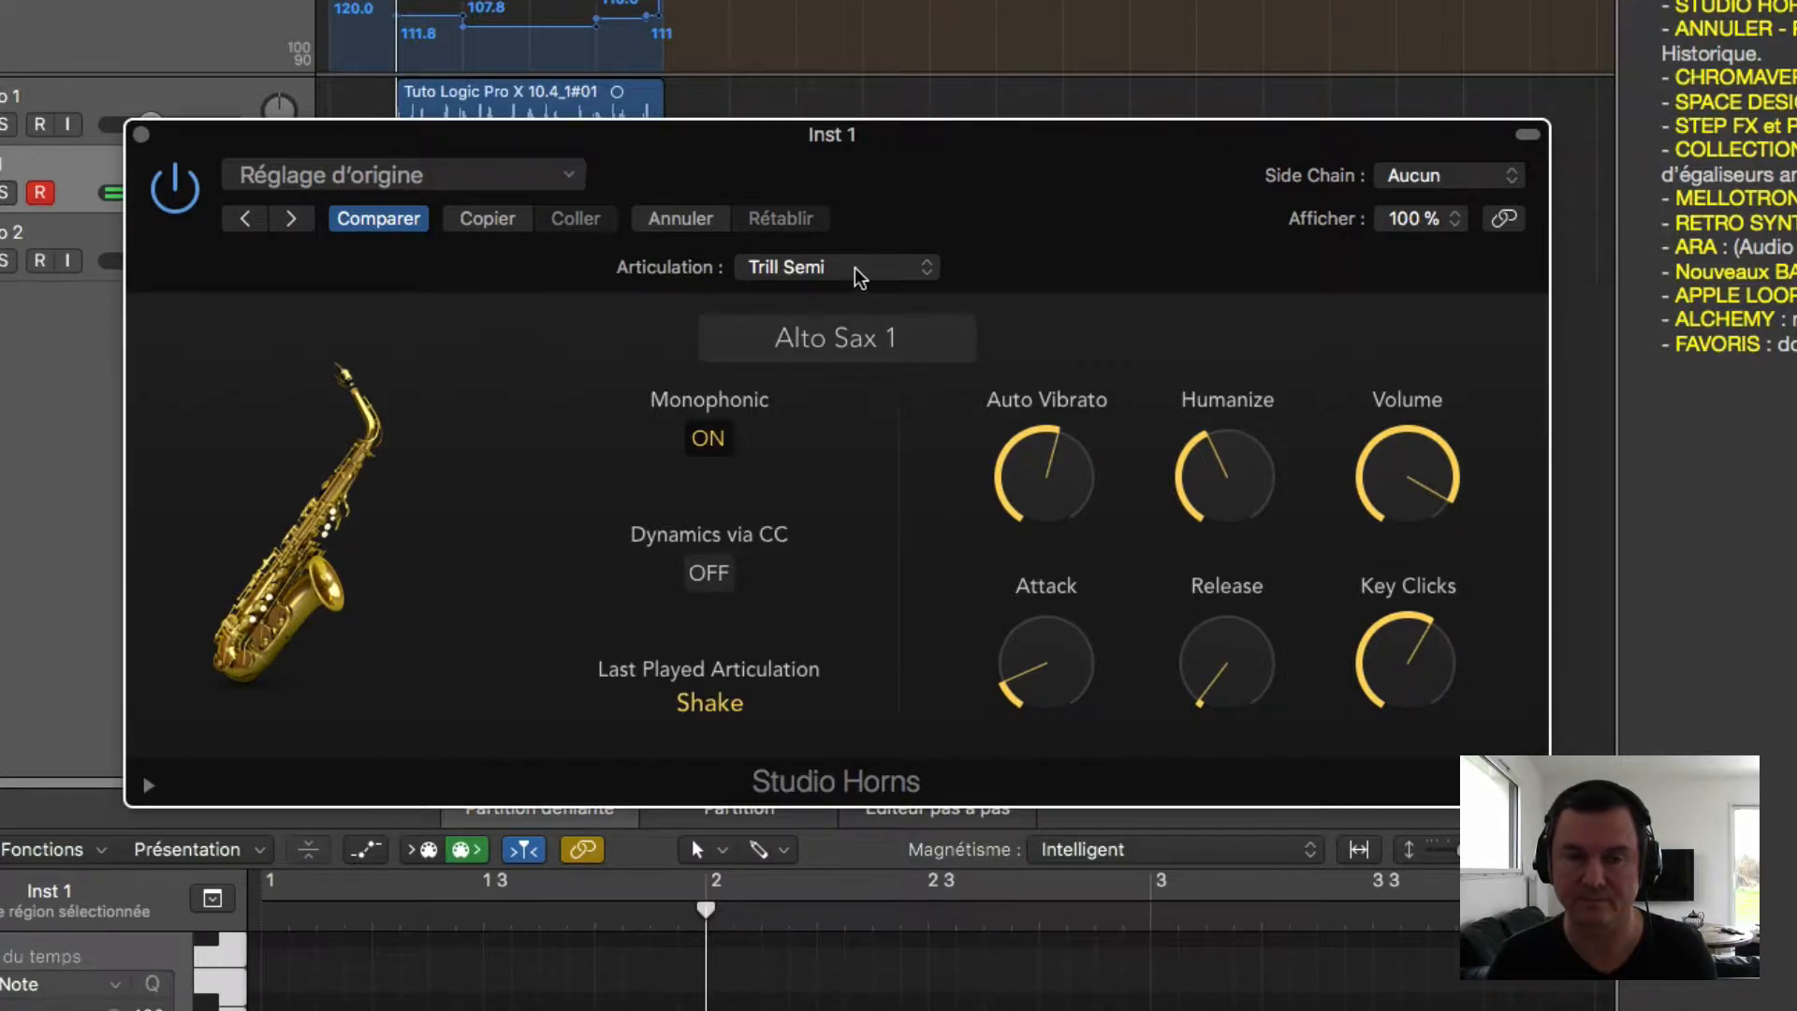
pyautogui.click(858, 277)
pyautogui.click(854, 293)
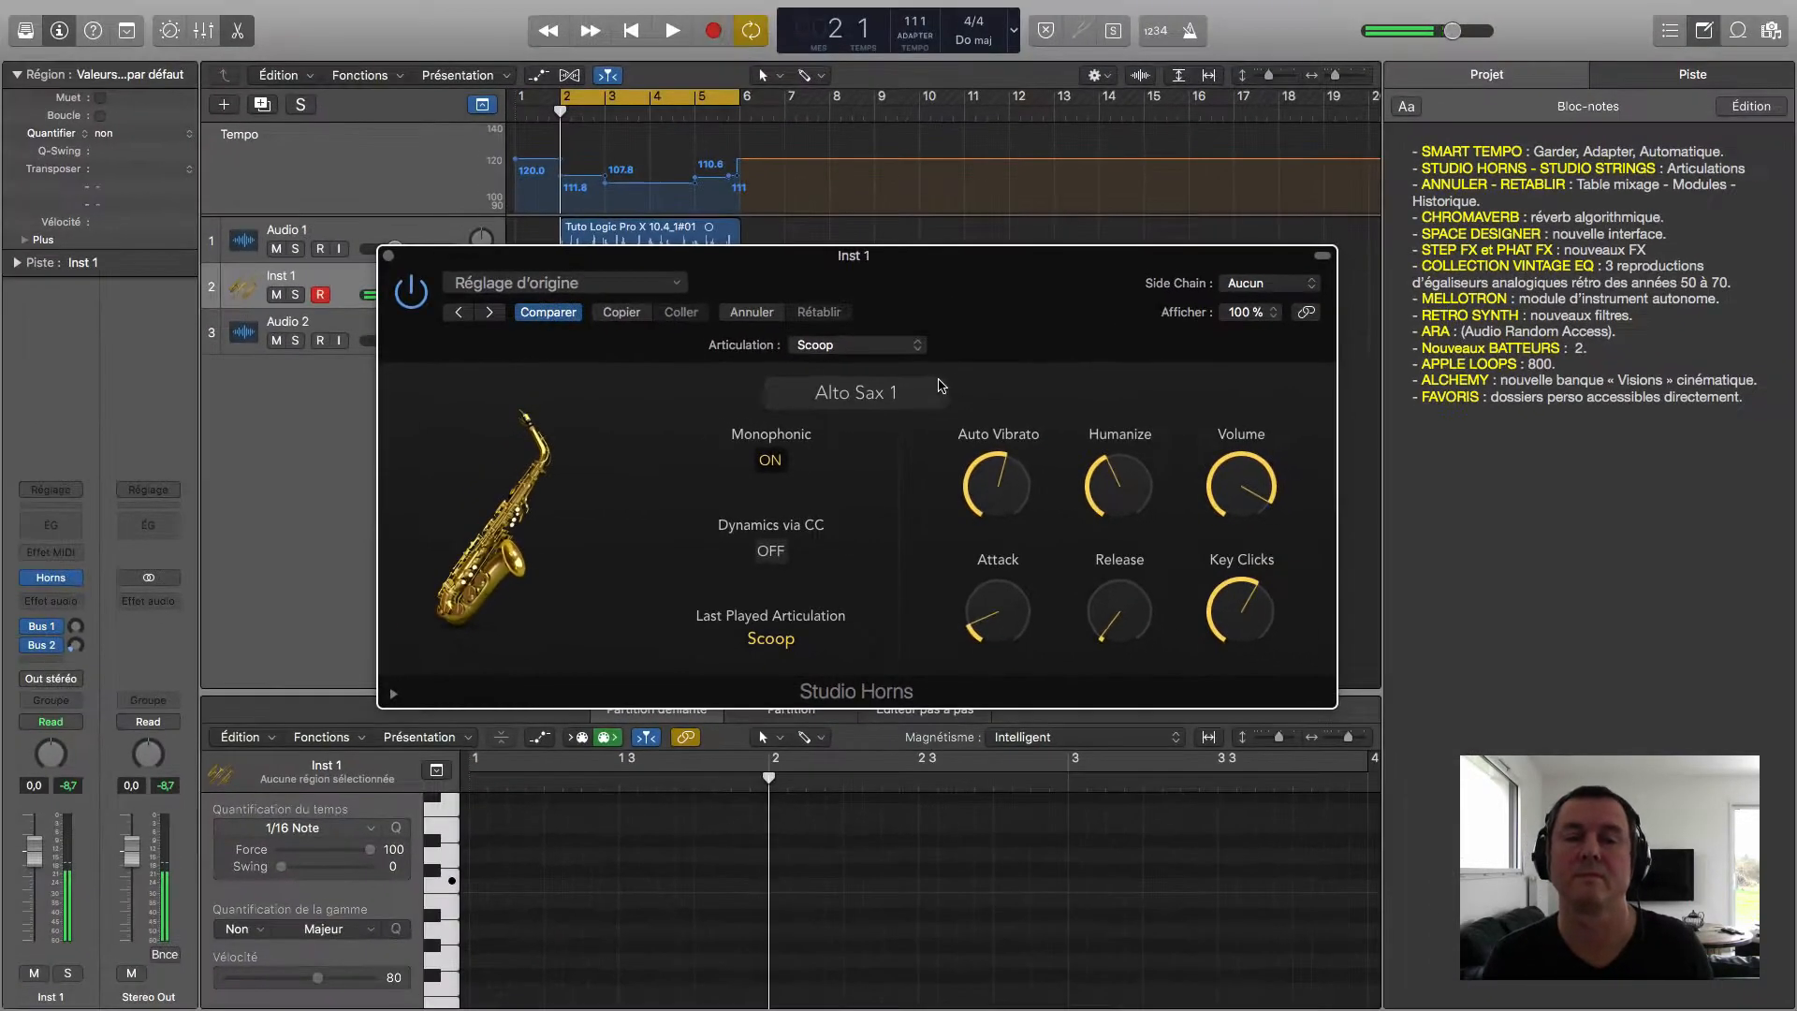
pyautogui.click(892, 353)
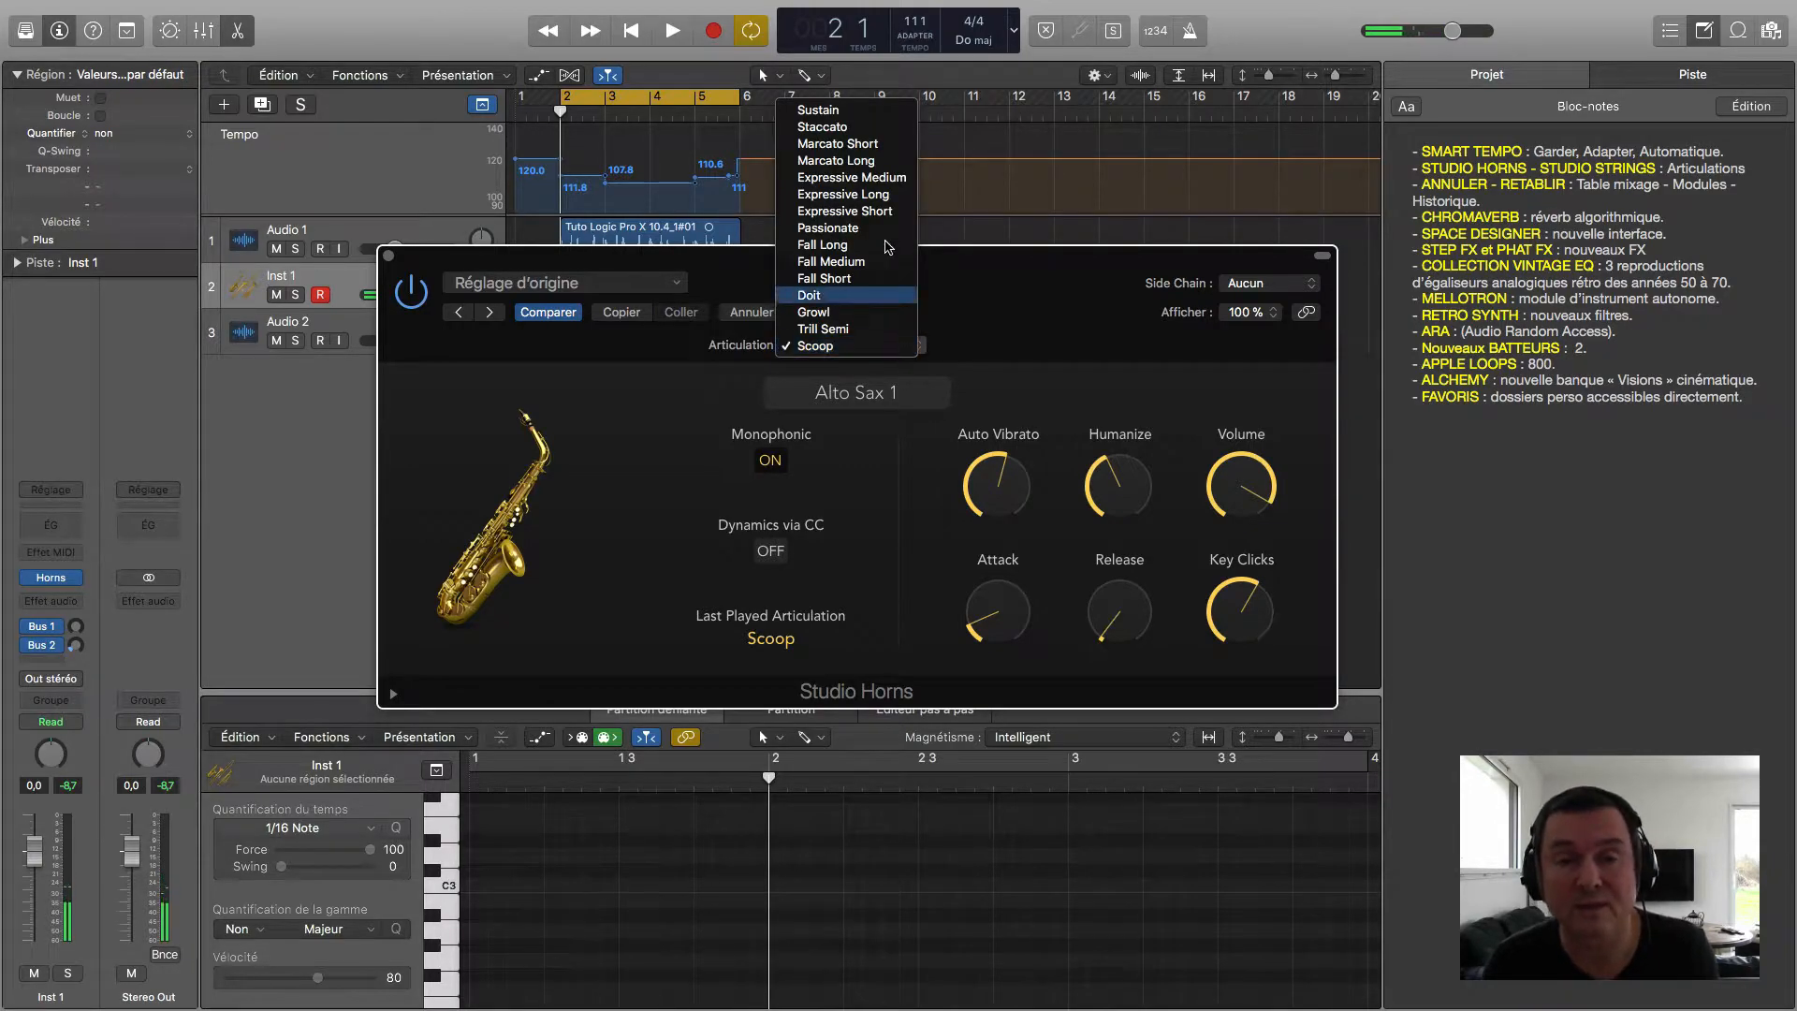
pyautogui.click(862, 111)
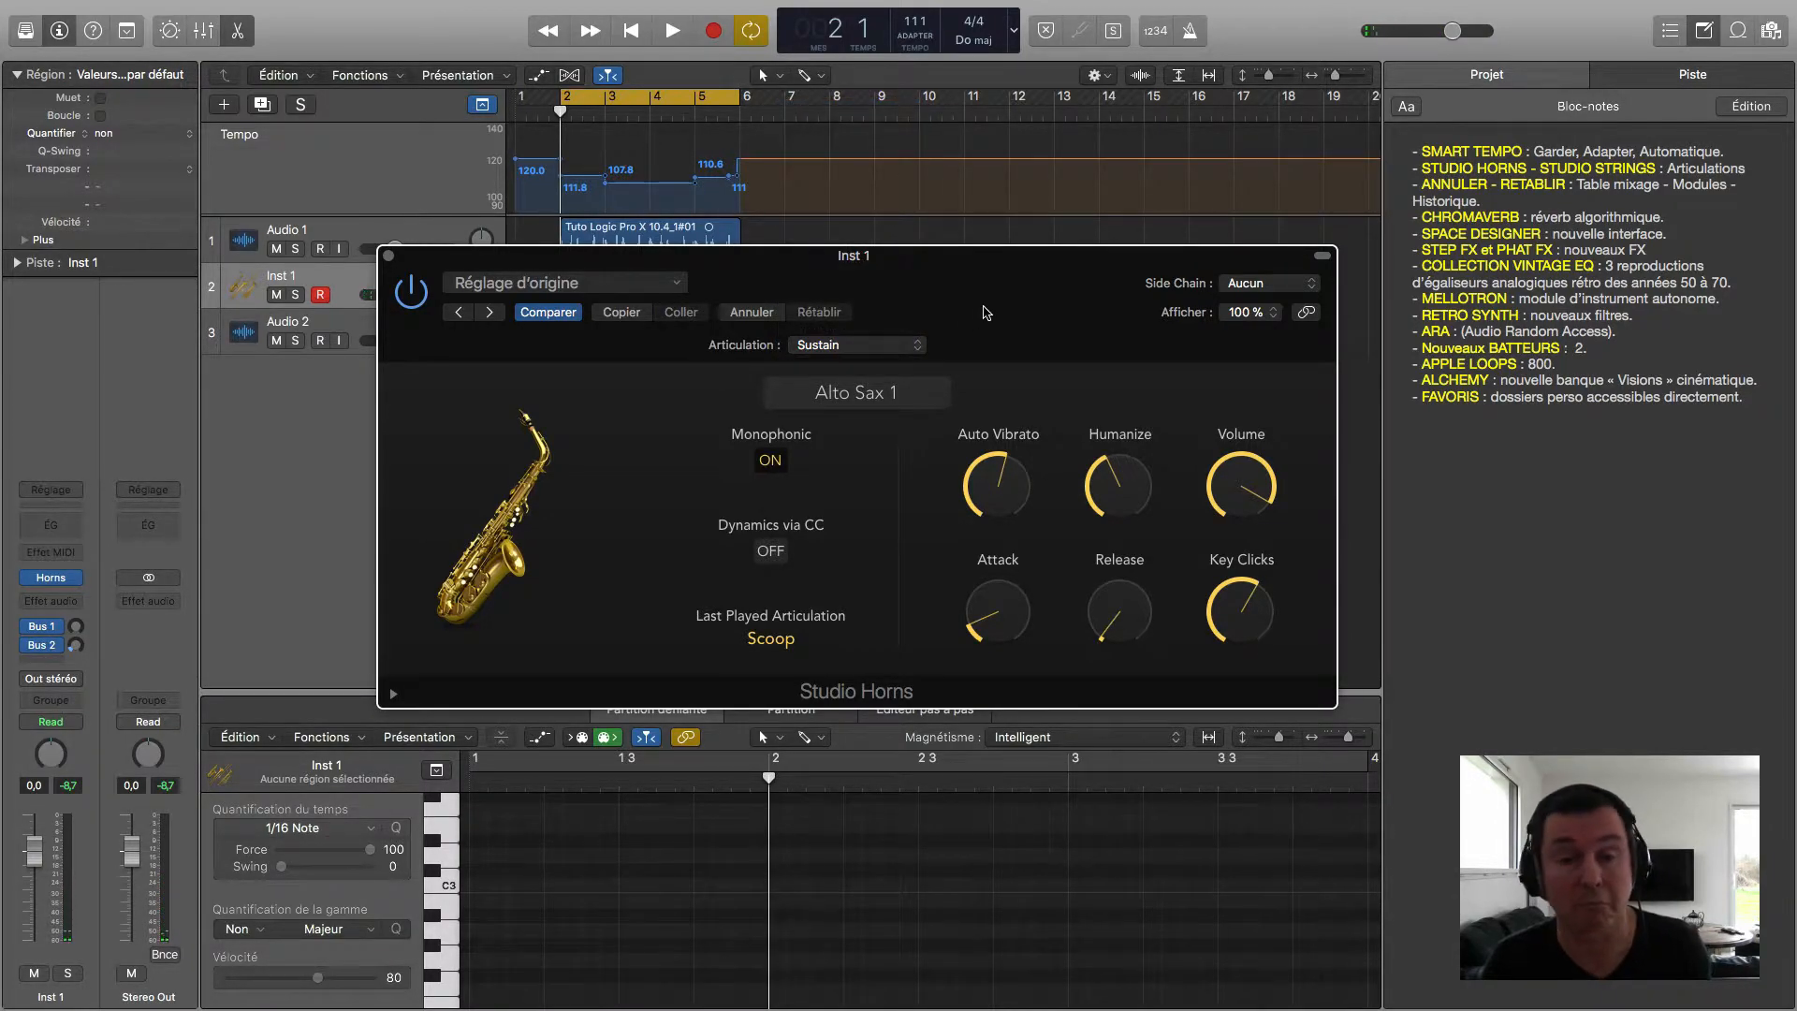
# Step: Inspect the extended parameters of Studio Horns, collapse them and close the plug-in window
pyautogui.click(393, 694)
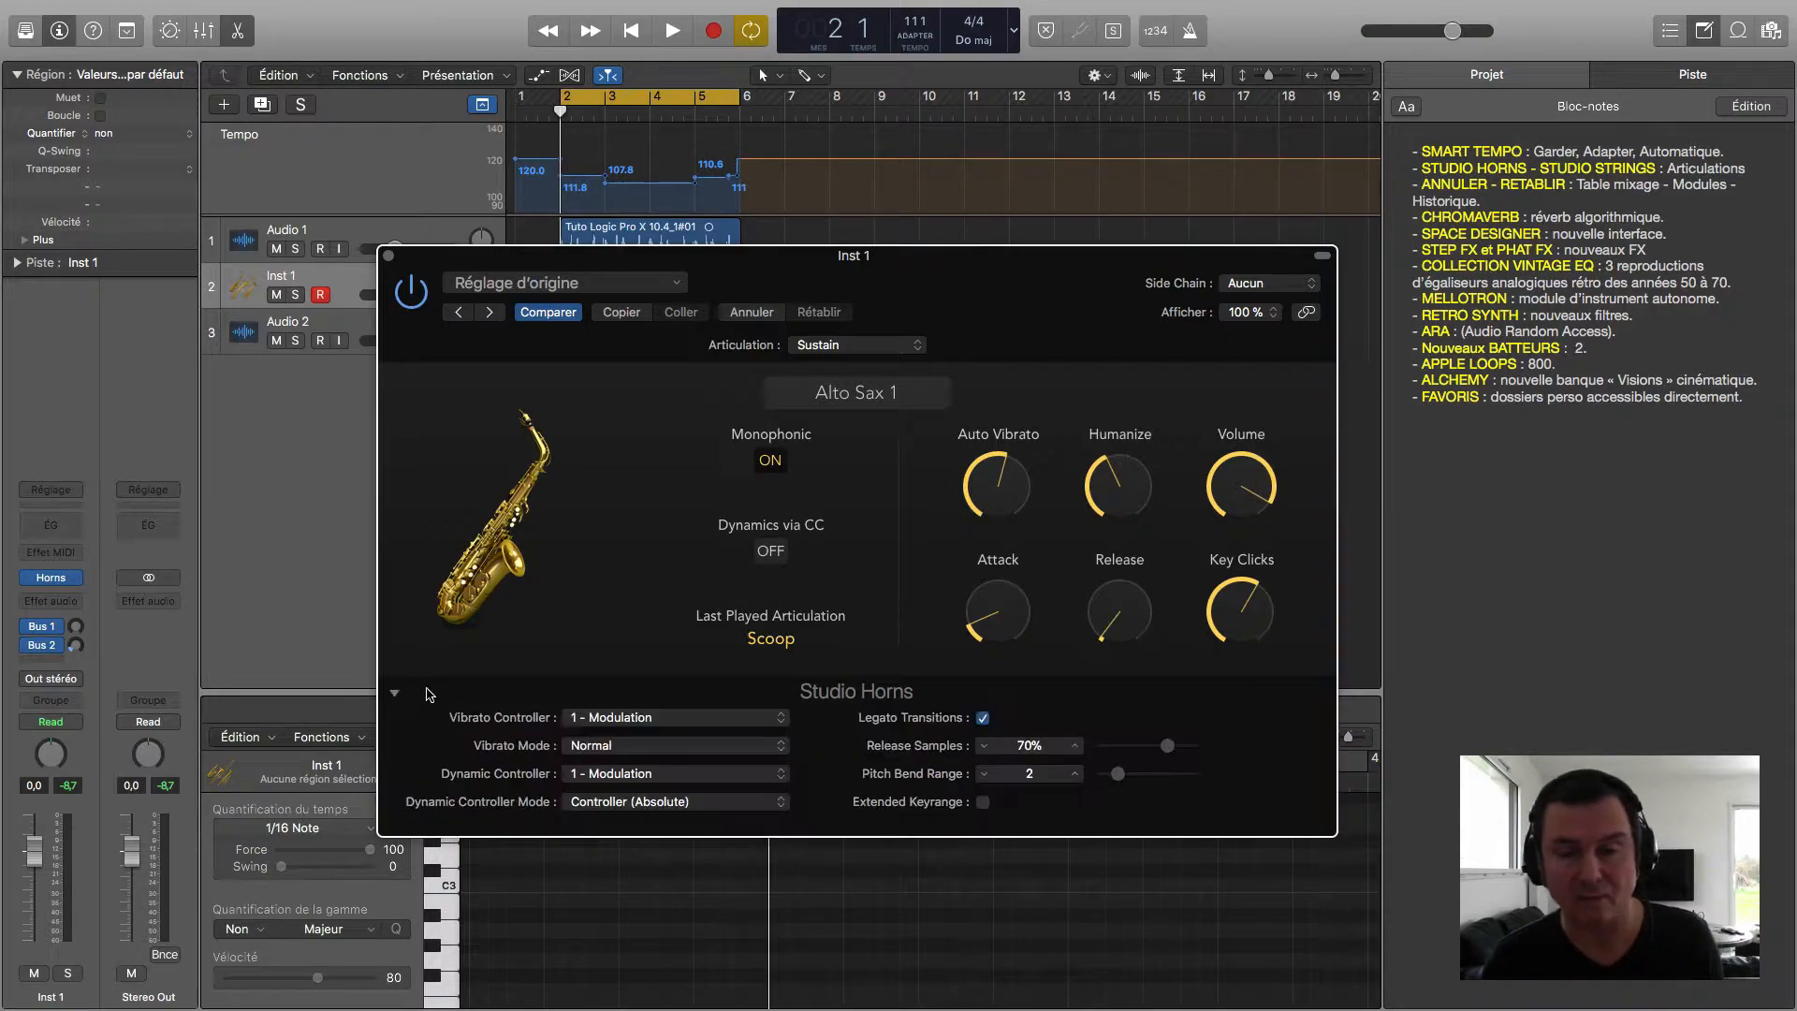
pyautogui.click(394, 694)
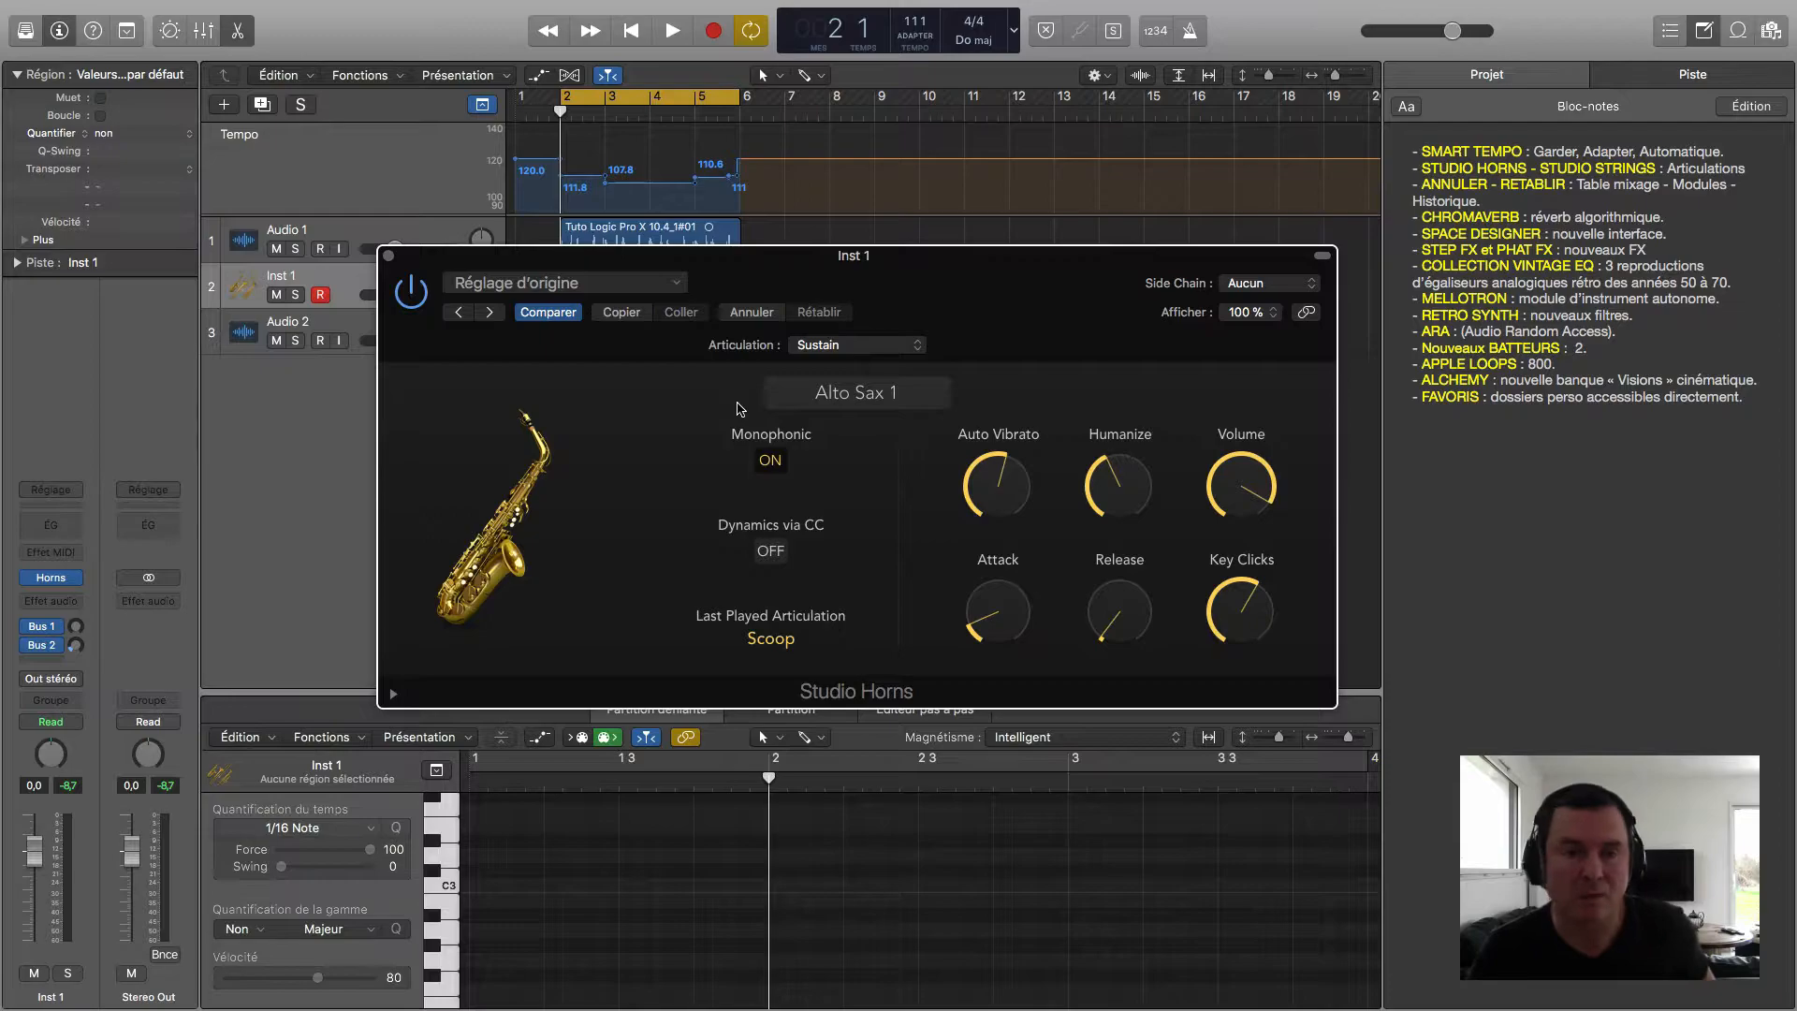
pyautogui.click(388, 256)
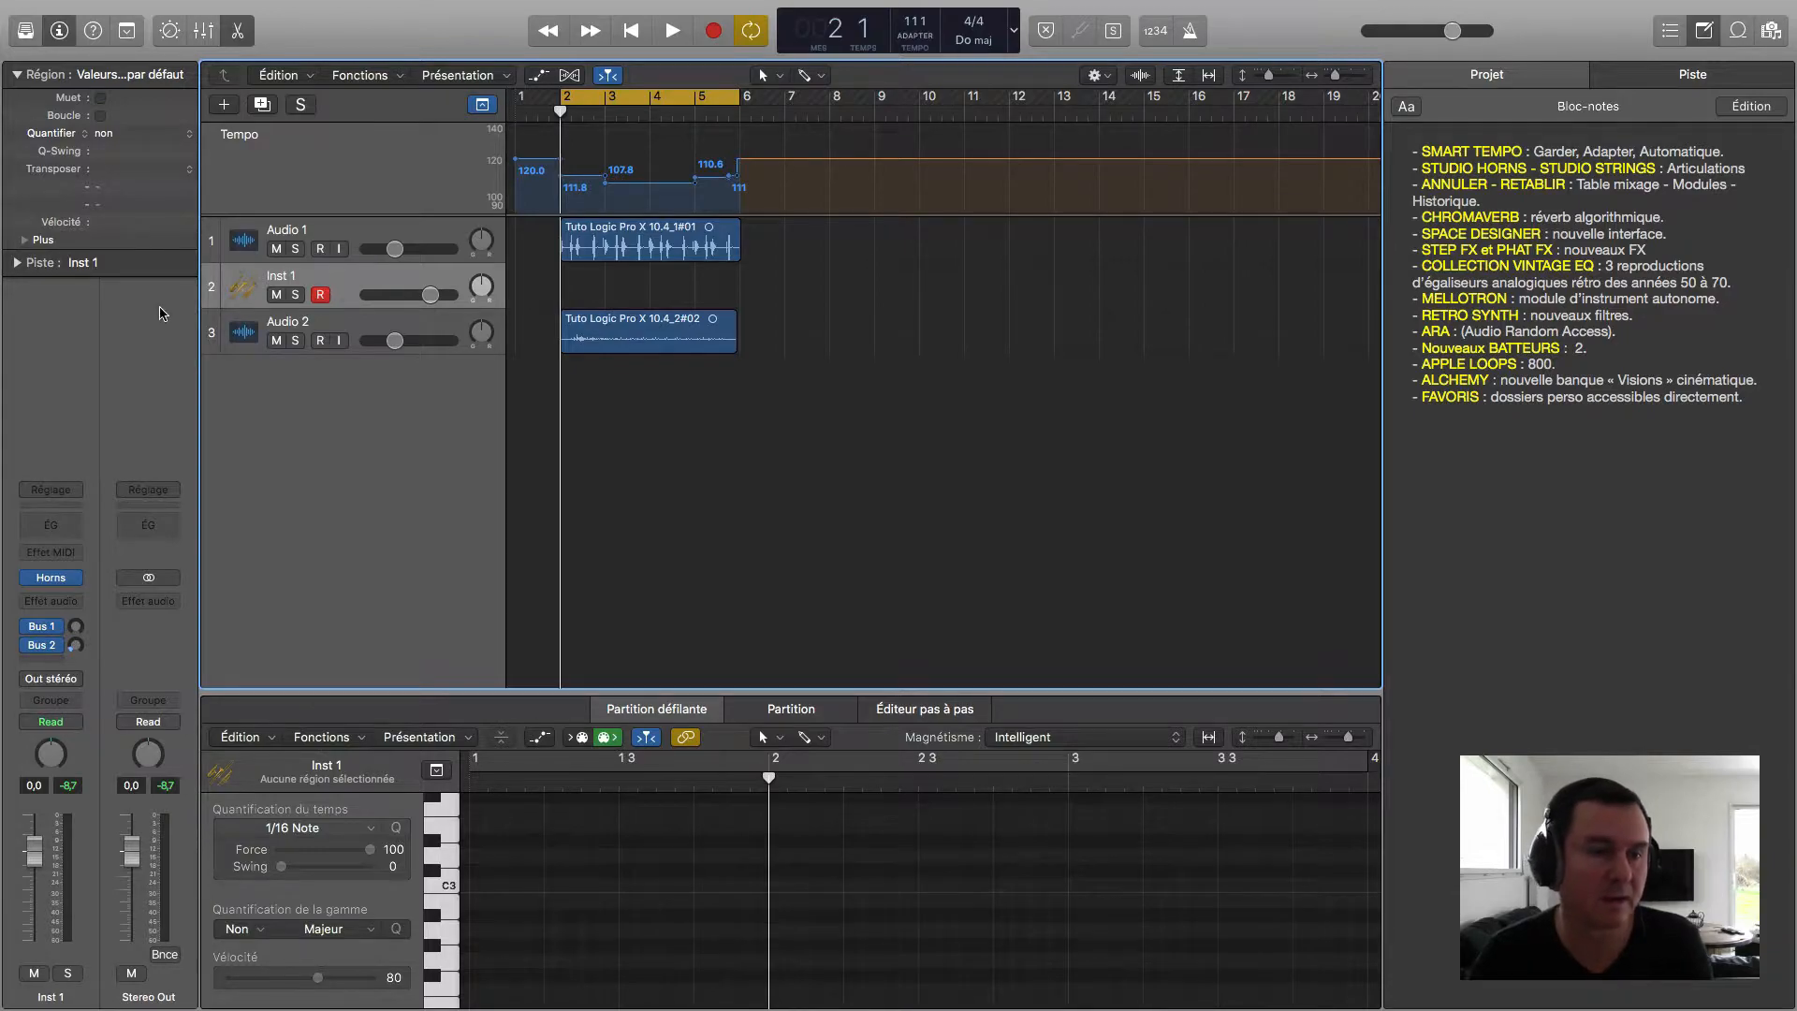
# Step: Replace Studio Horns with the Studio Strings instrument on the Inst 1 track and reposition its plug-in window
pyautogui.click(74, 579)
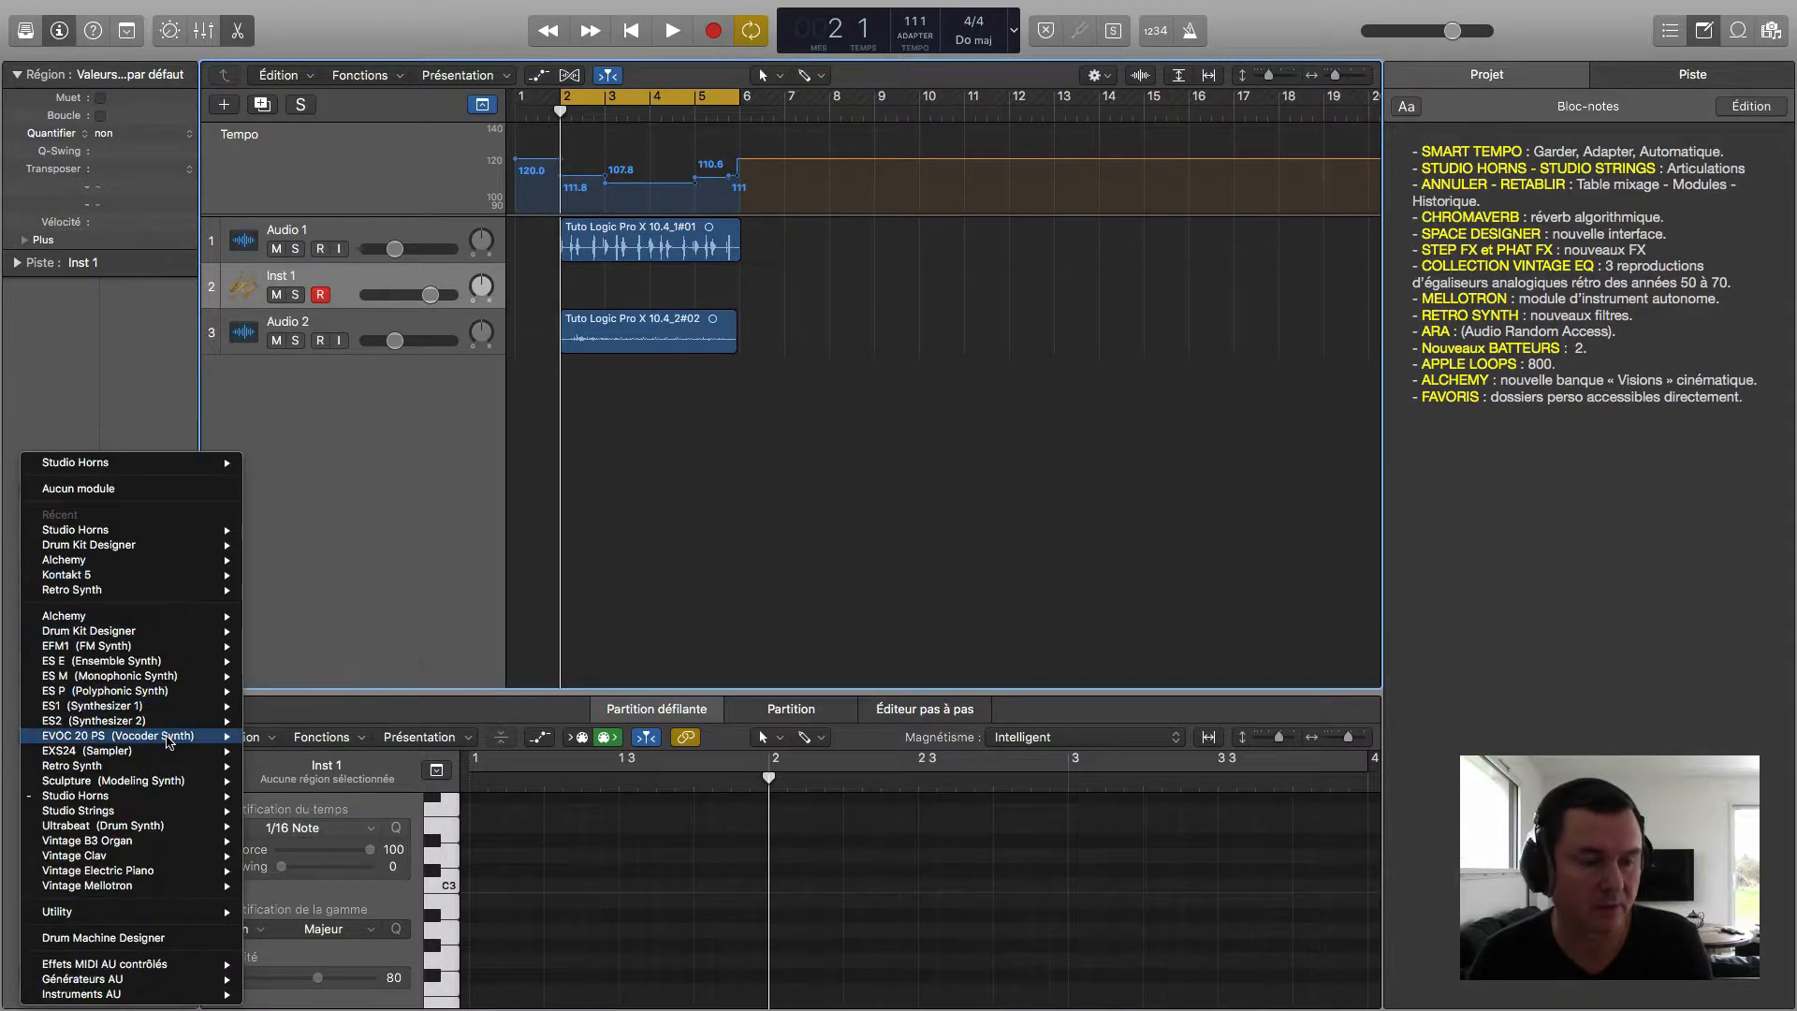
pyautogui.moveTo(157, 812)
pyautogui.click(275, 827)
pyautogui.moveTo(588, 39); pyautogui.dragTo(982, 211)
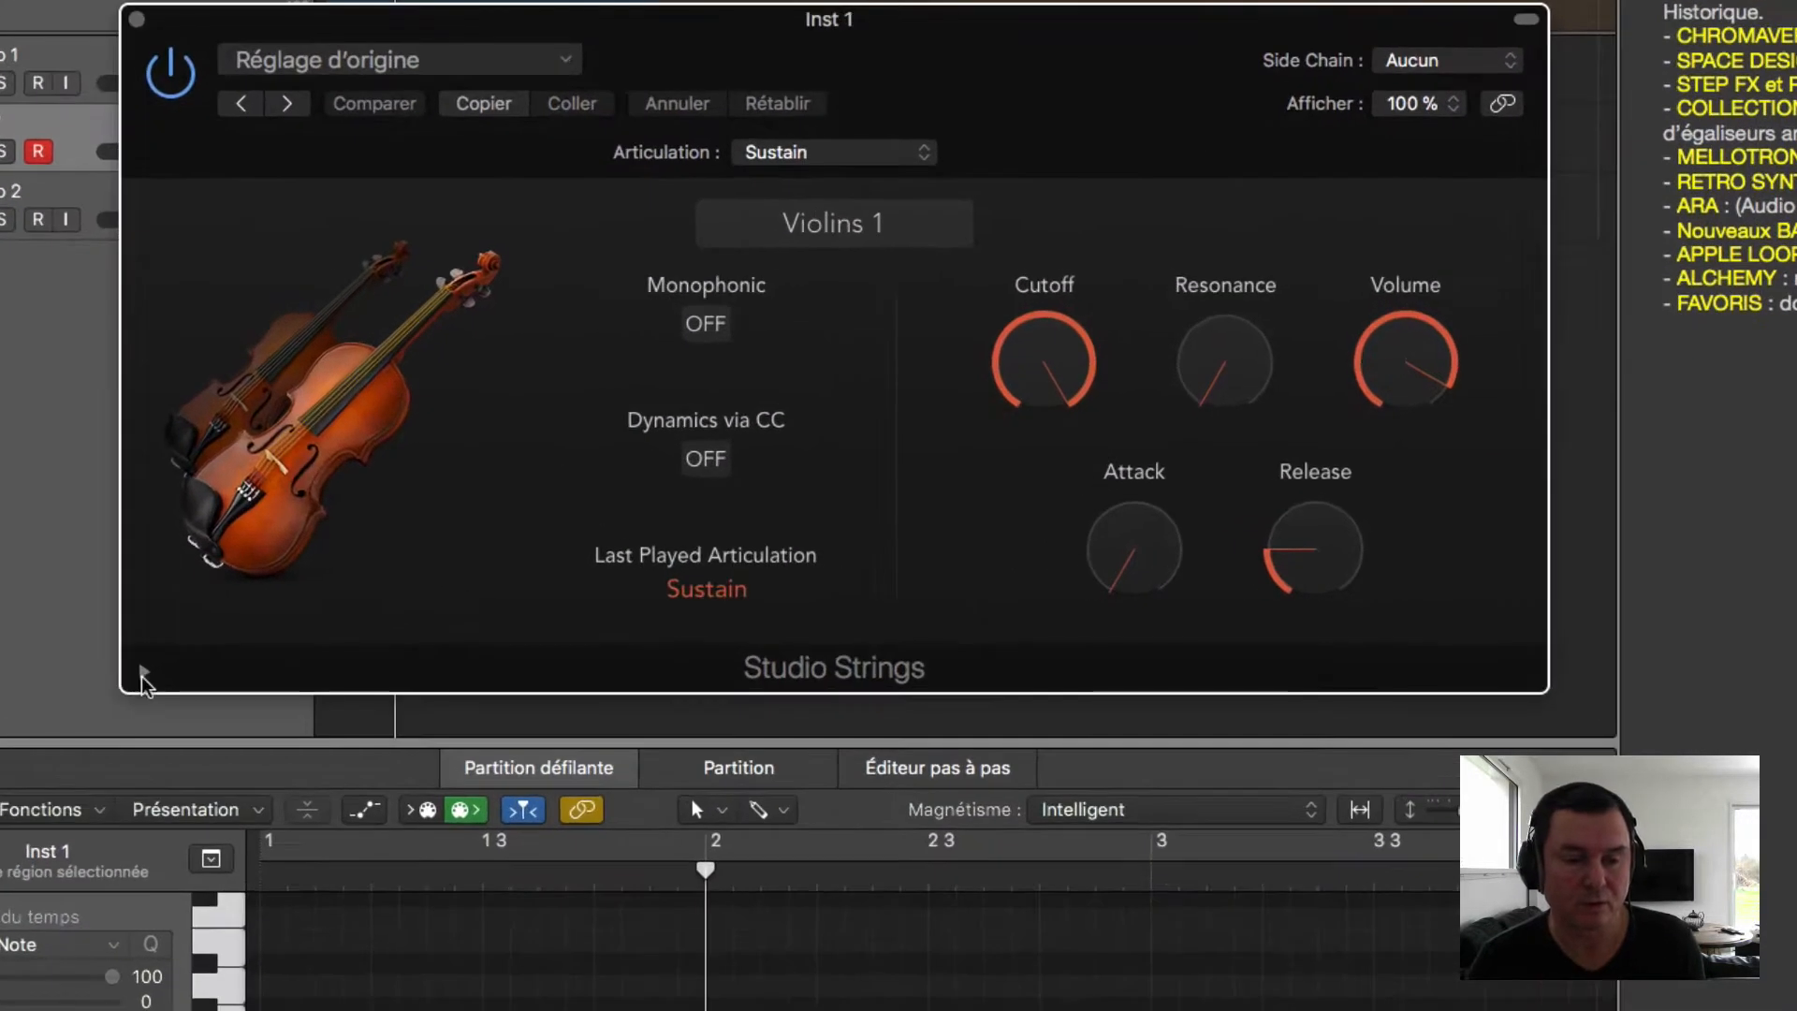
# Step: Expand the extended parameters of Studio Strings and switch the instrument to the Disco Strings section
pyautogui.click(145, 673)
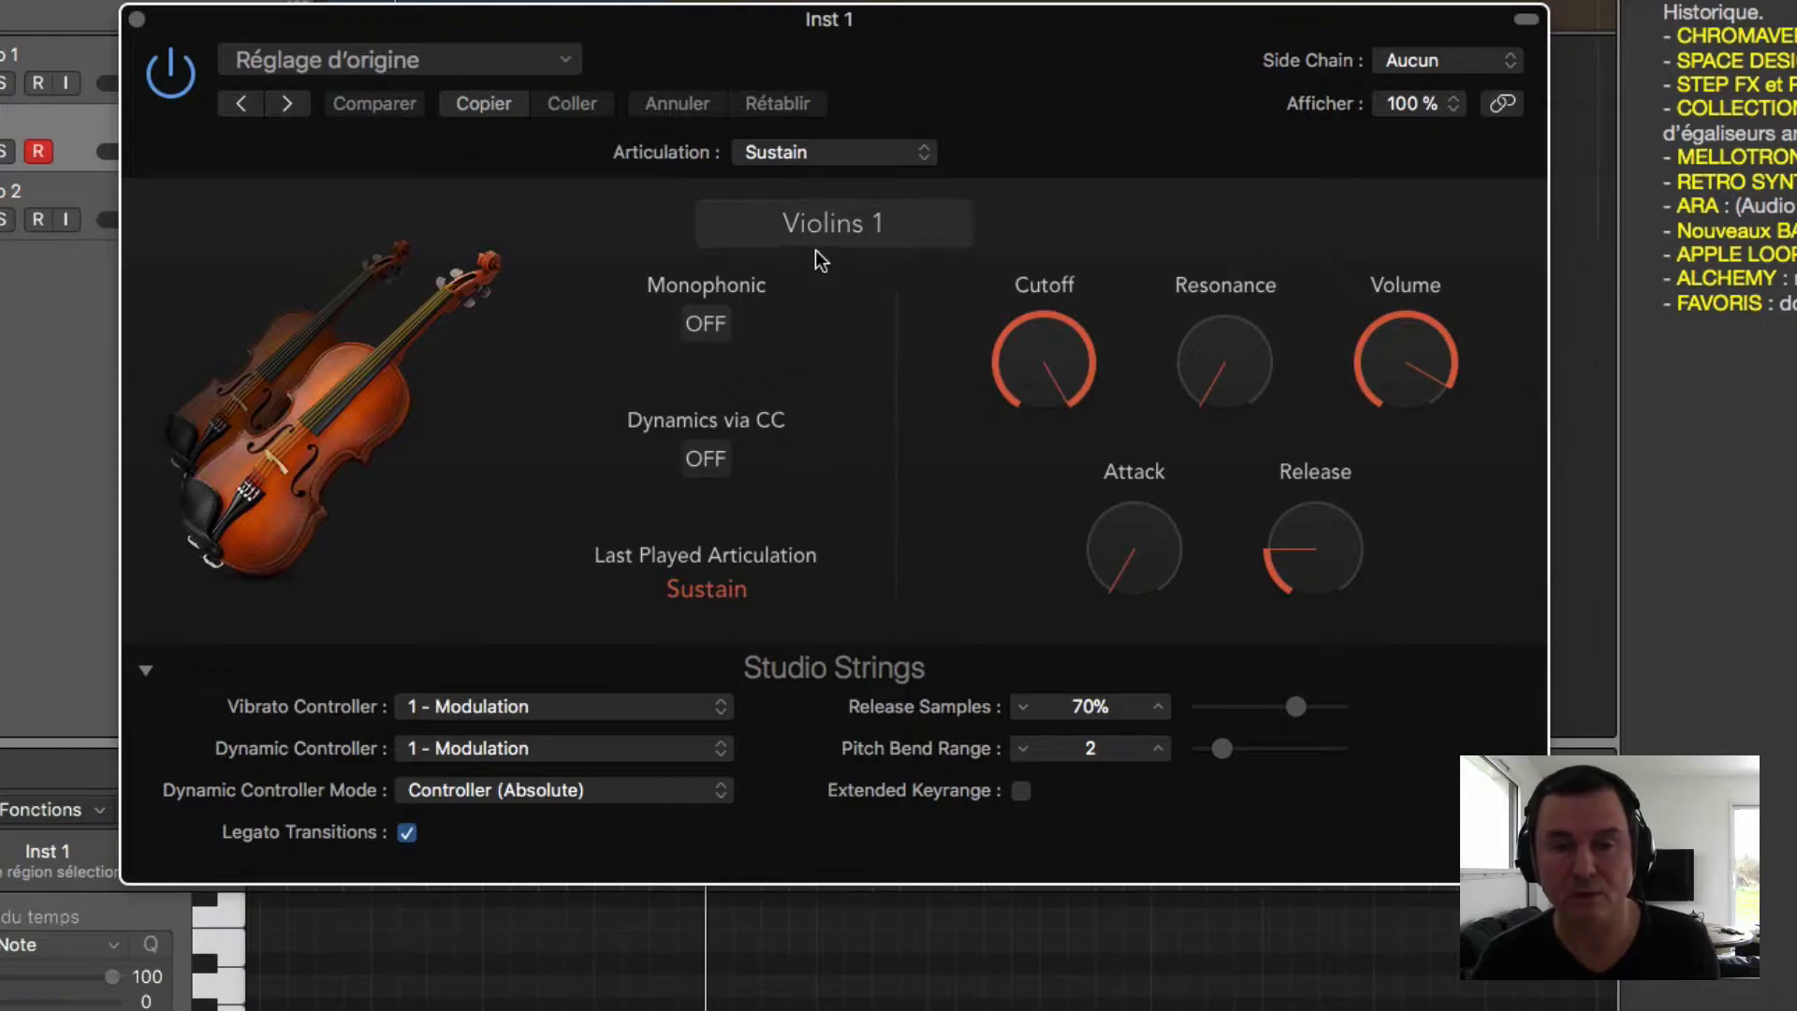
pyautogui.click(813, 227)
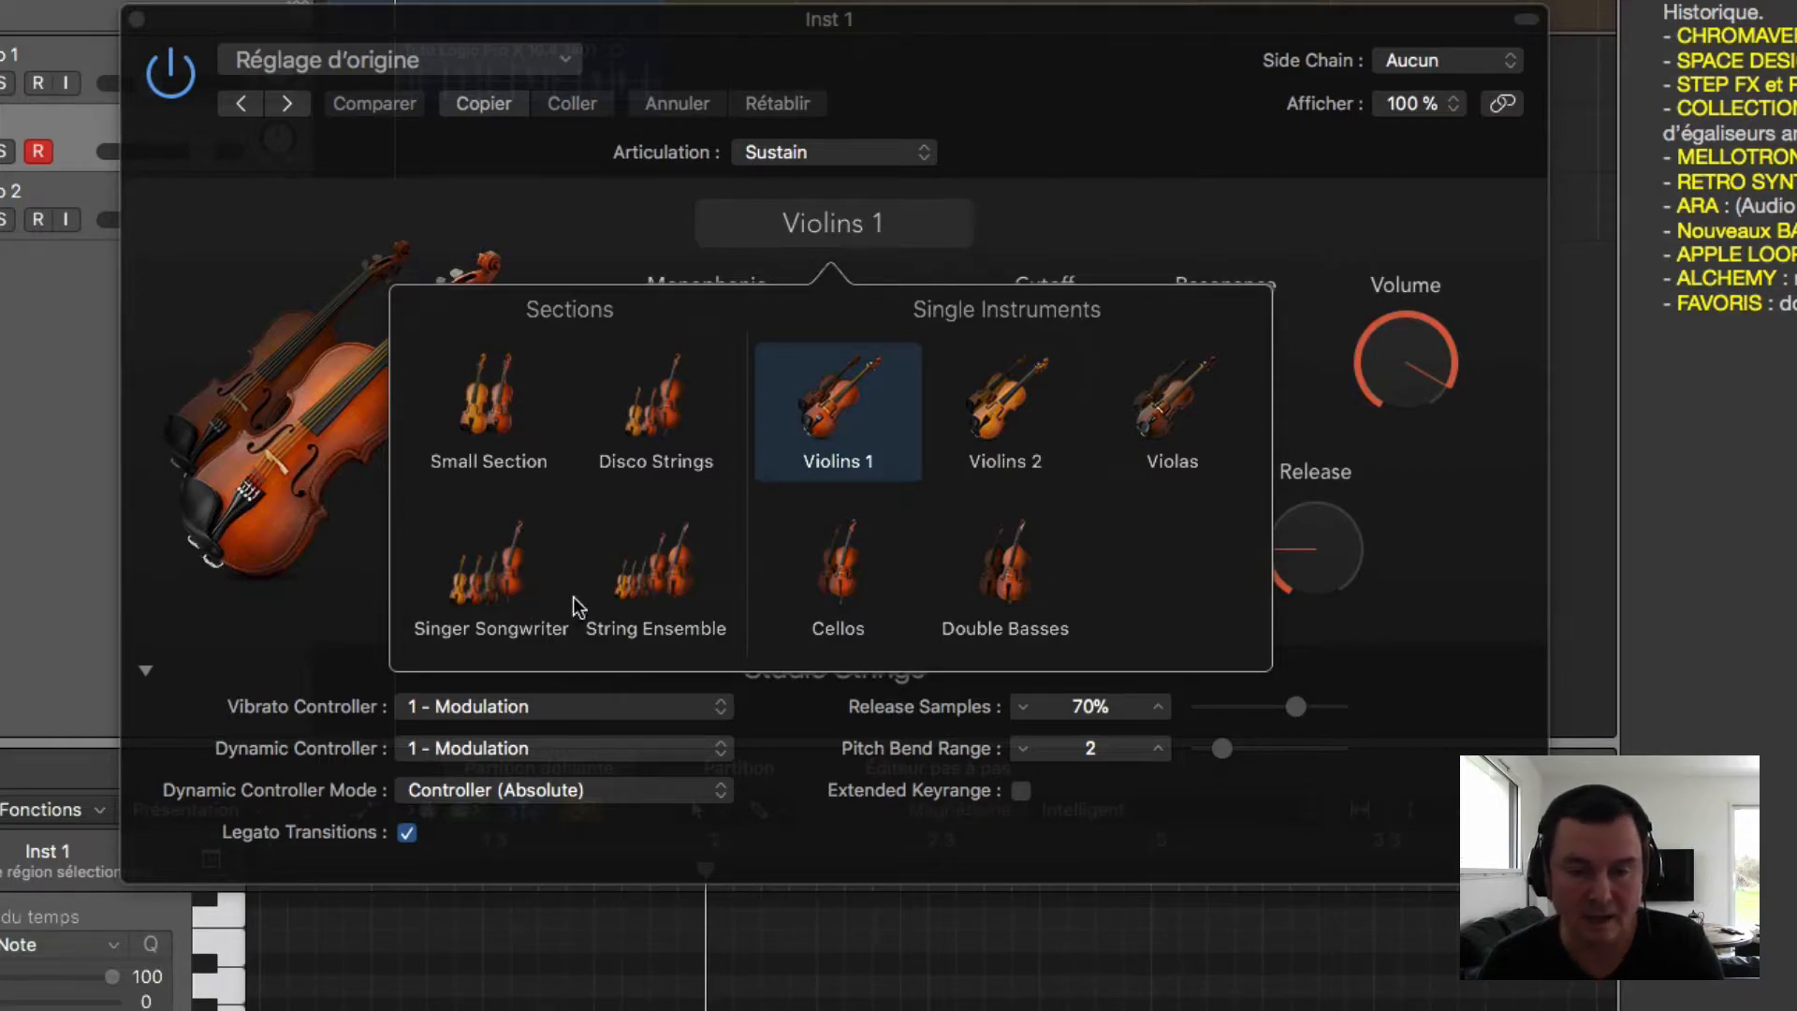
pyautogui.click(636, 425)
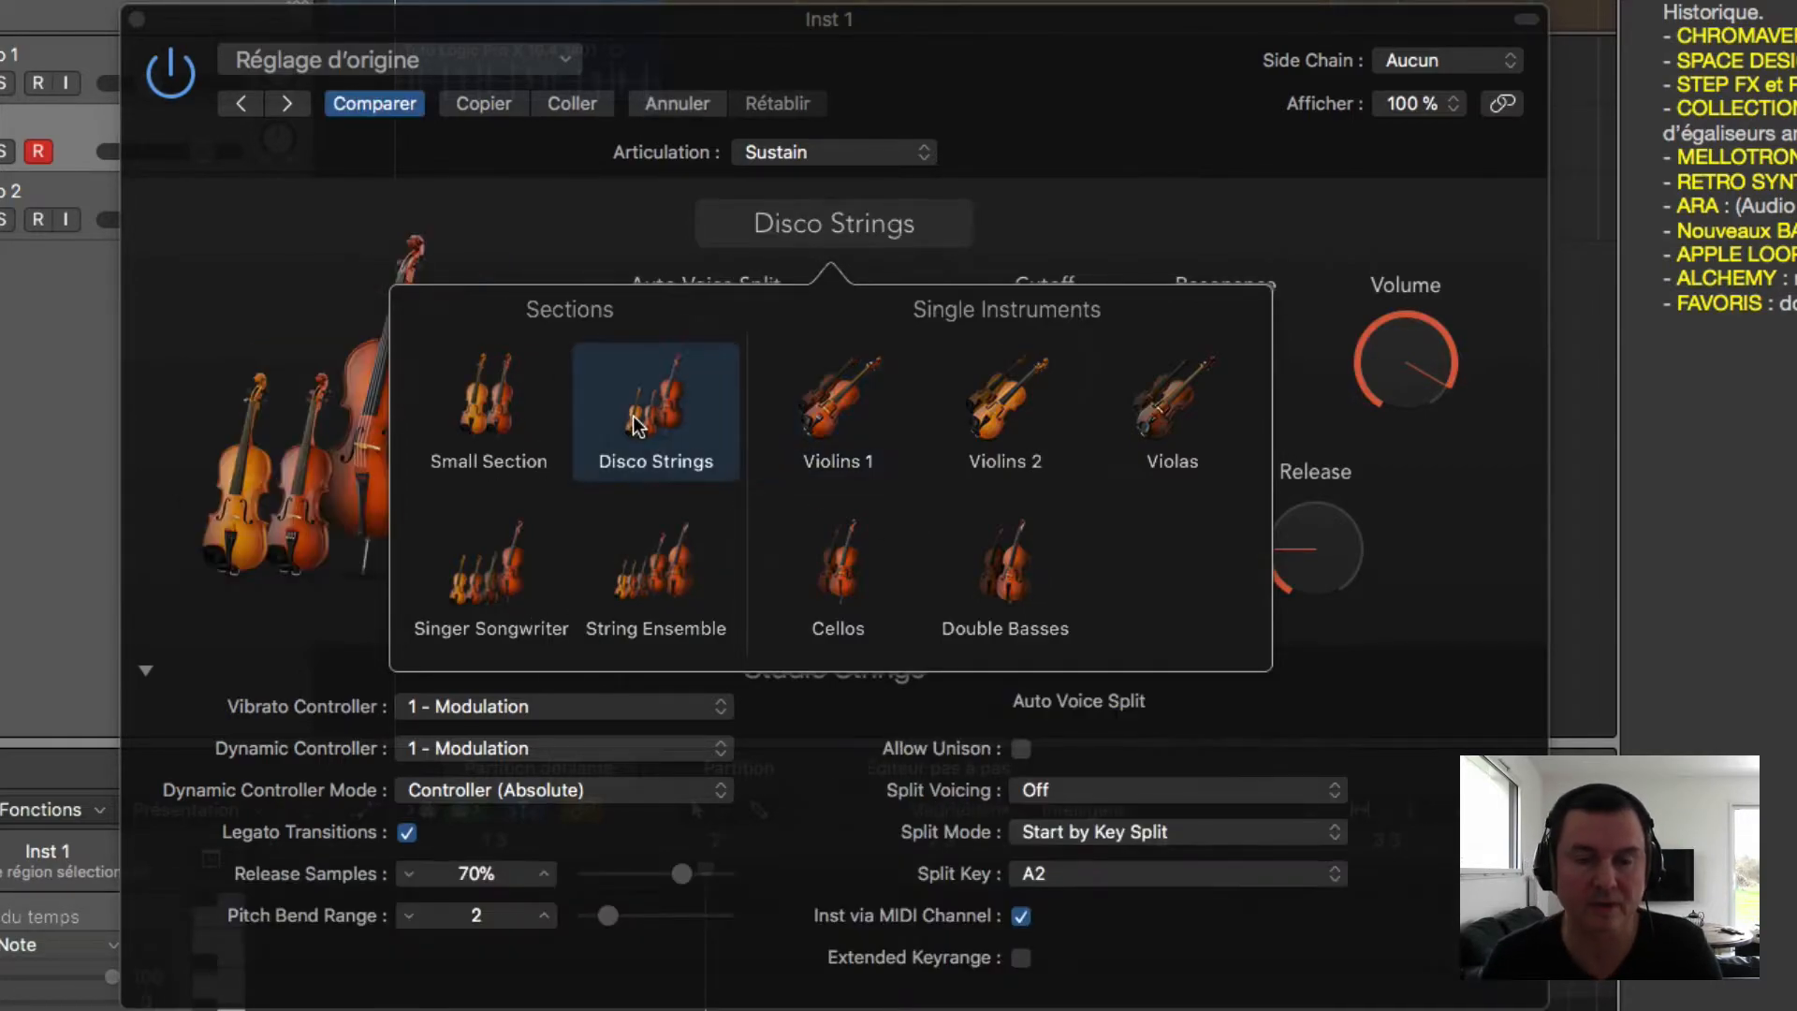
pyautogui.click(1078, 215)
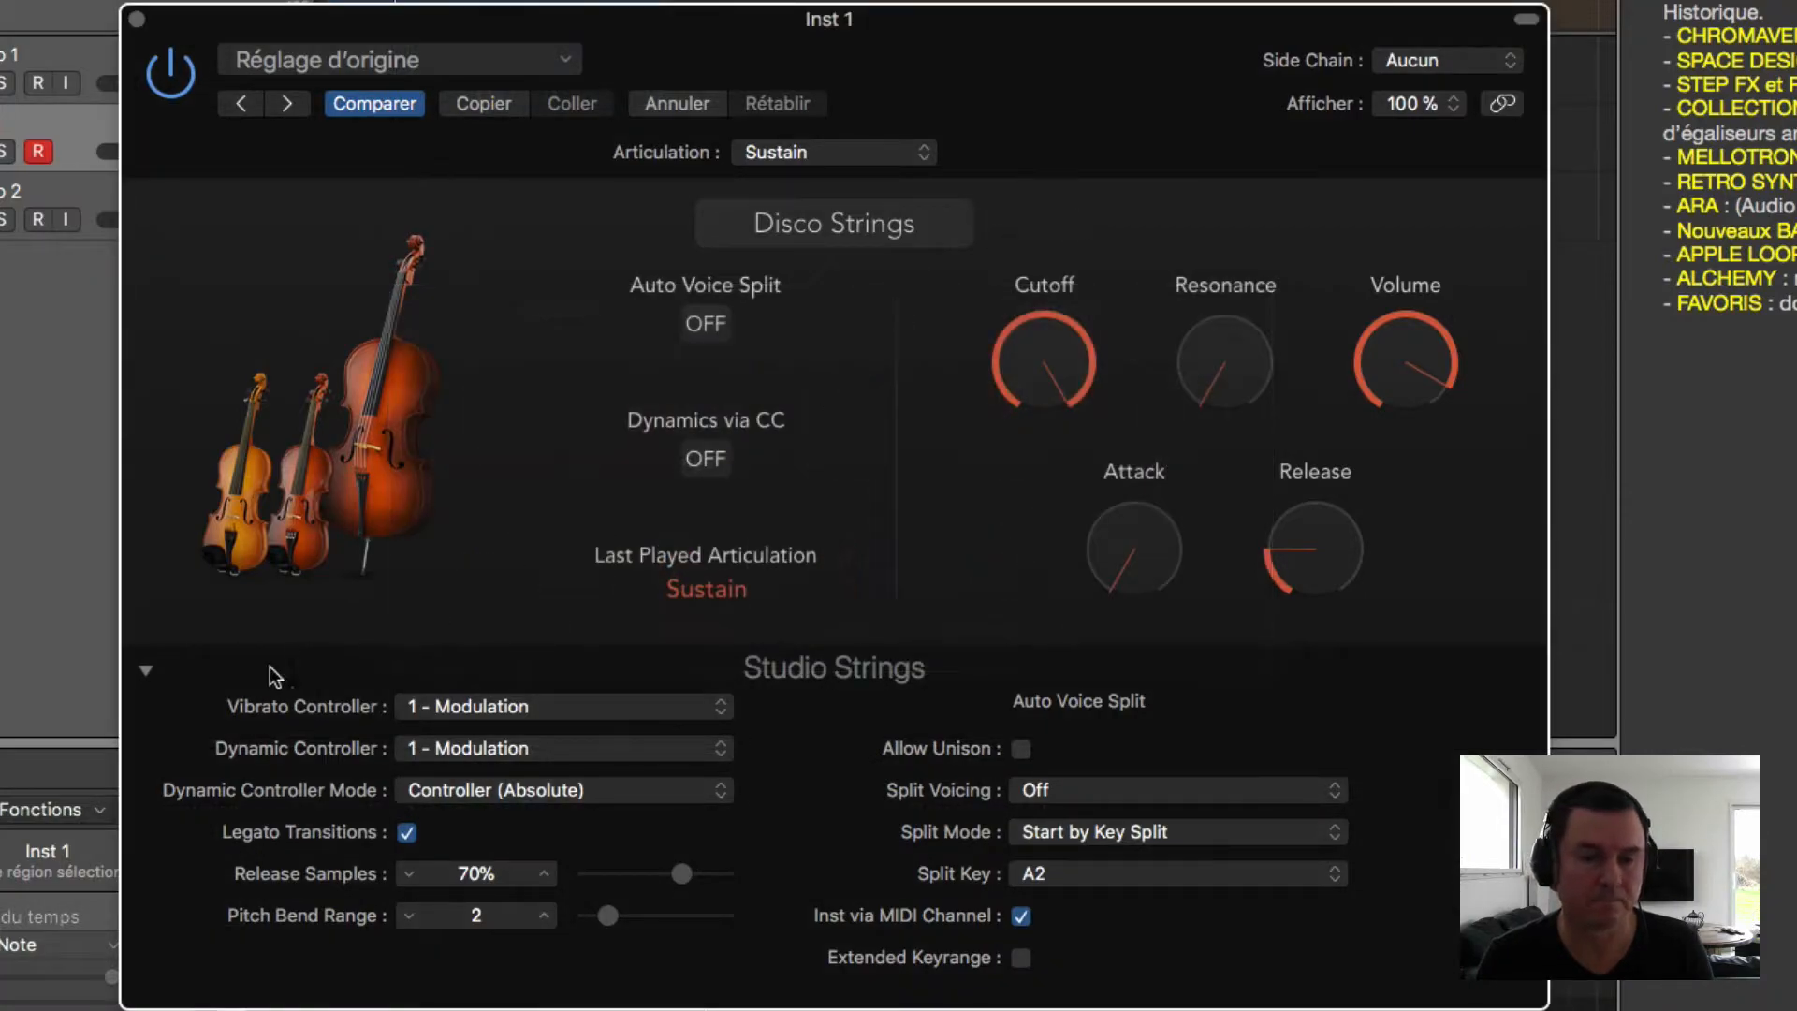
# Step: Enable Extended Keyrange in the extended parameters of Disco Strings
pyautogui.click(145, 671)
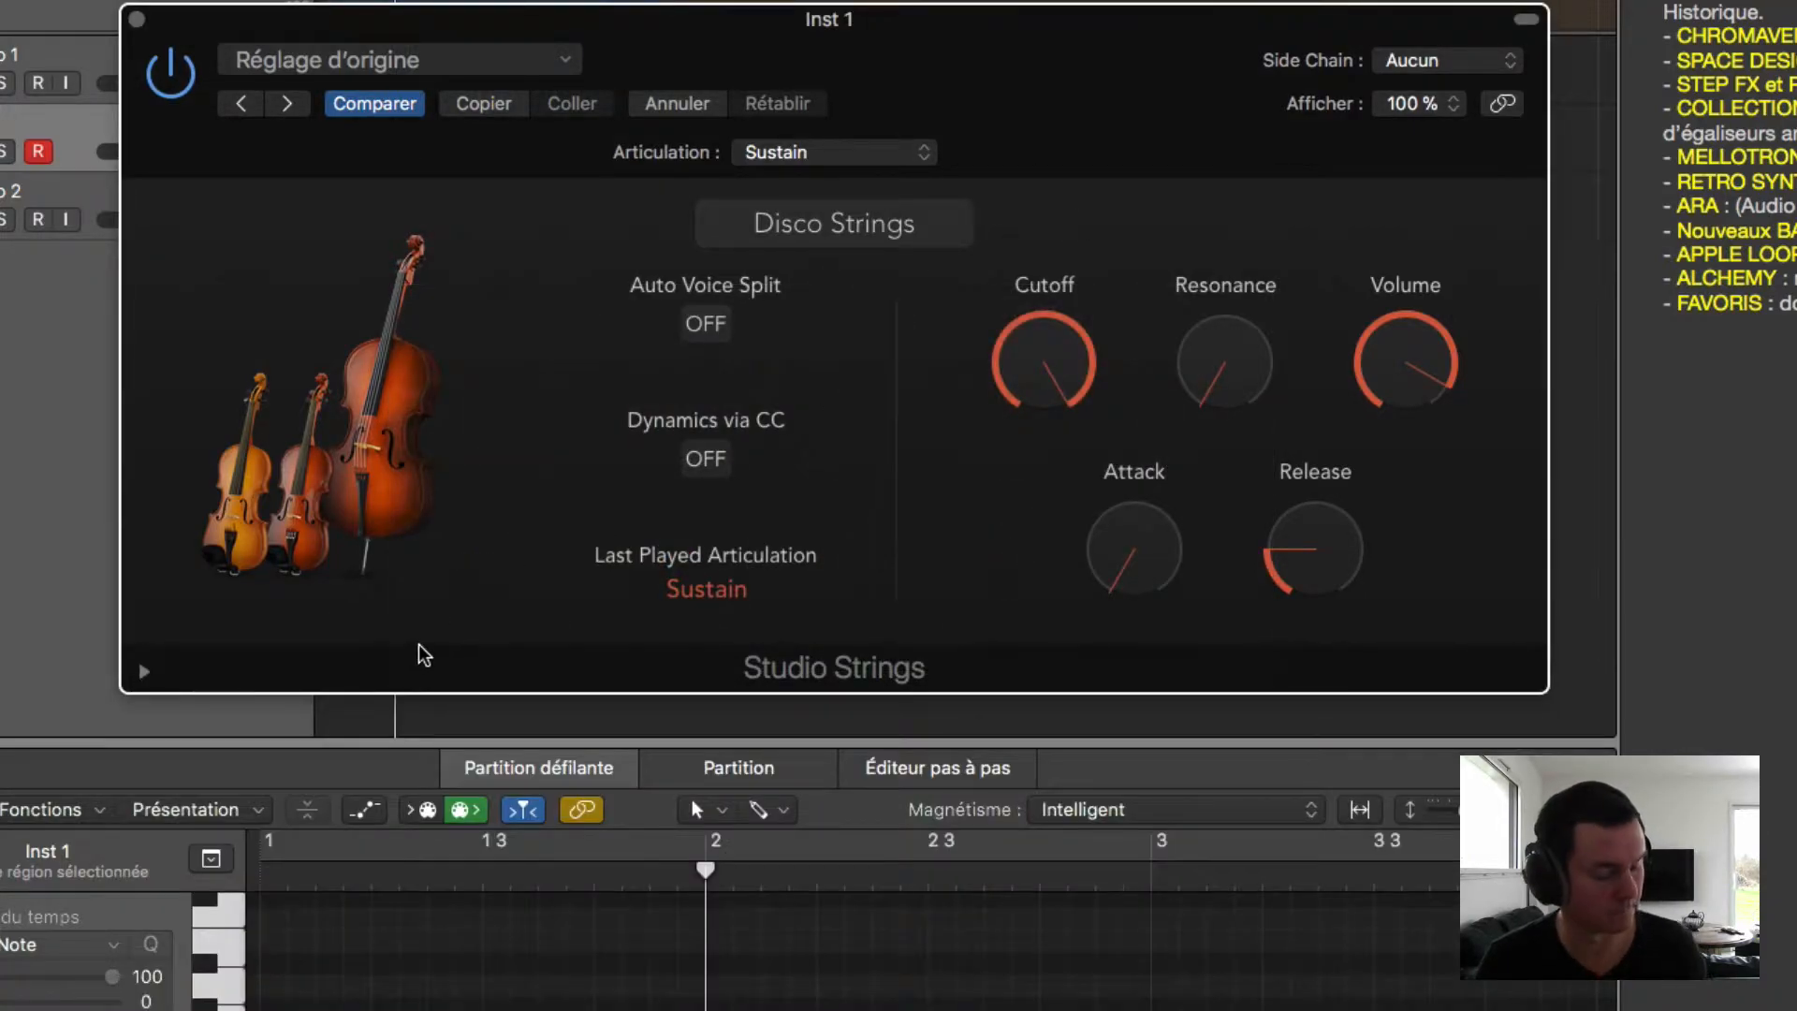
pyautogui.click(145, 671)
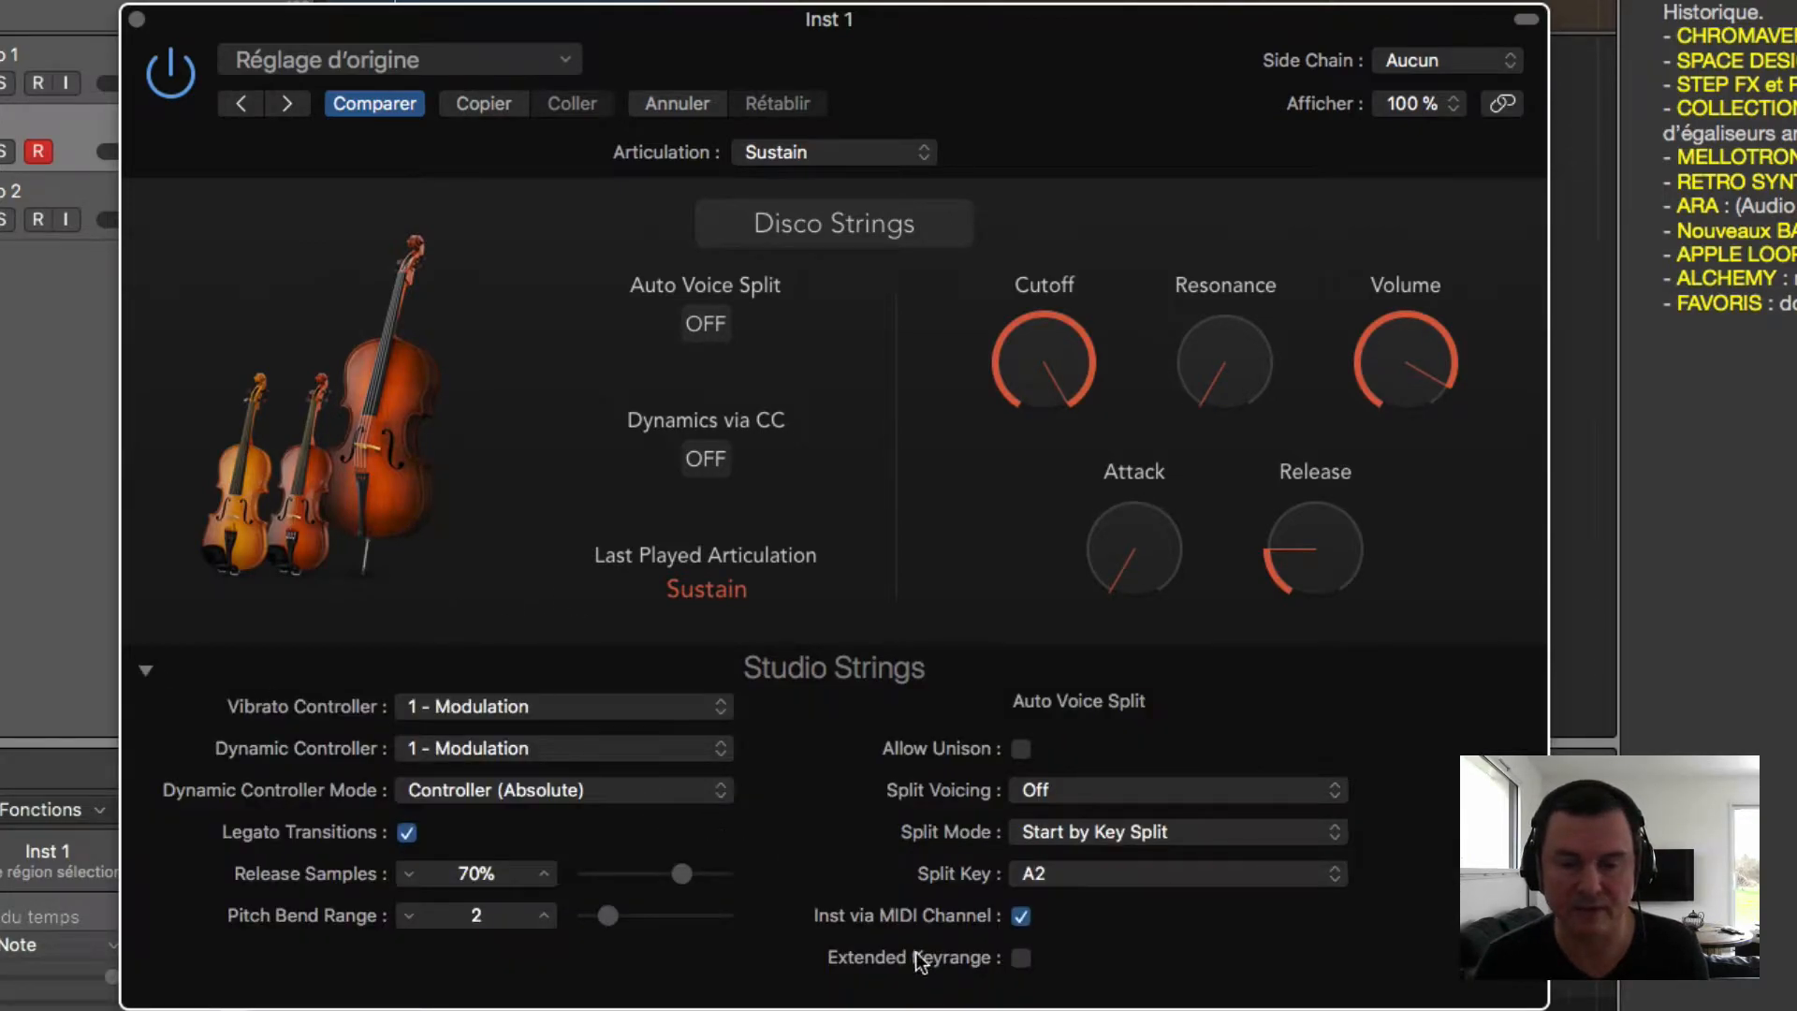
pyautogui.click(1021, 957)
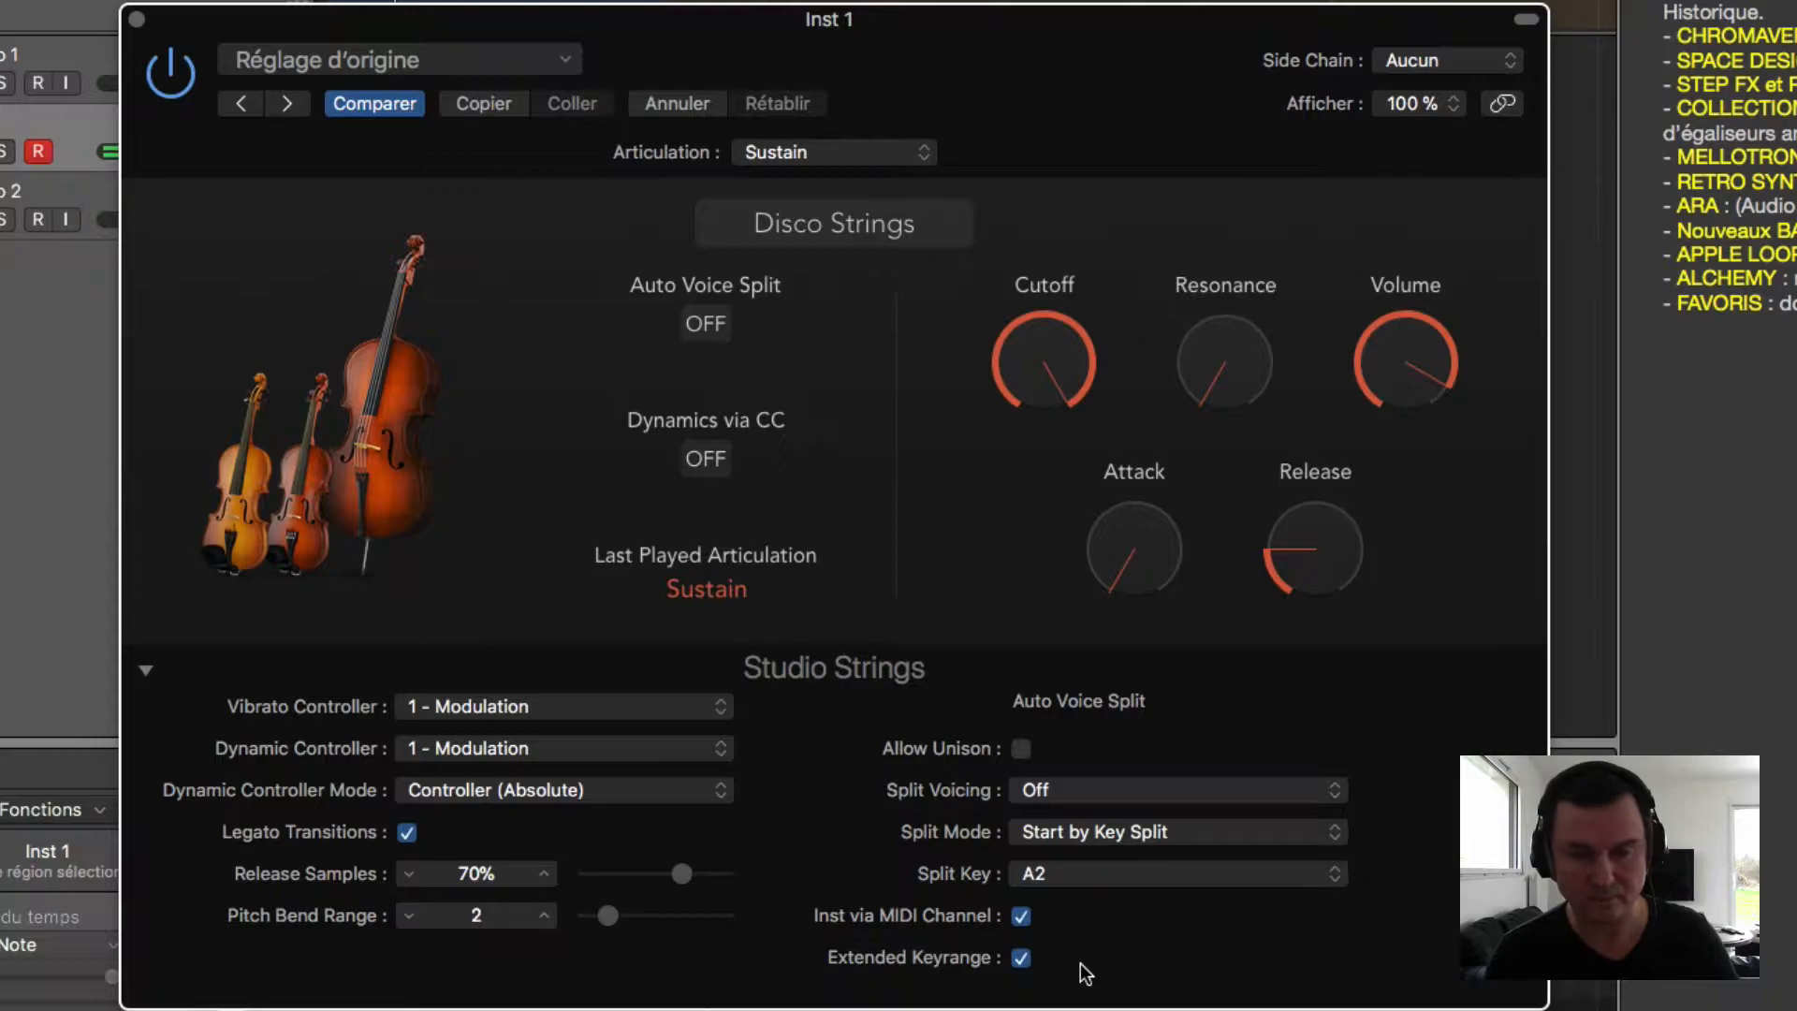
# Step: Audition the single instruments Violins 1, Violins 2, Cellos and Double Basses in turn, settling on Cellos
pyautogui.click(800, 226)
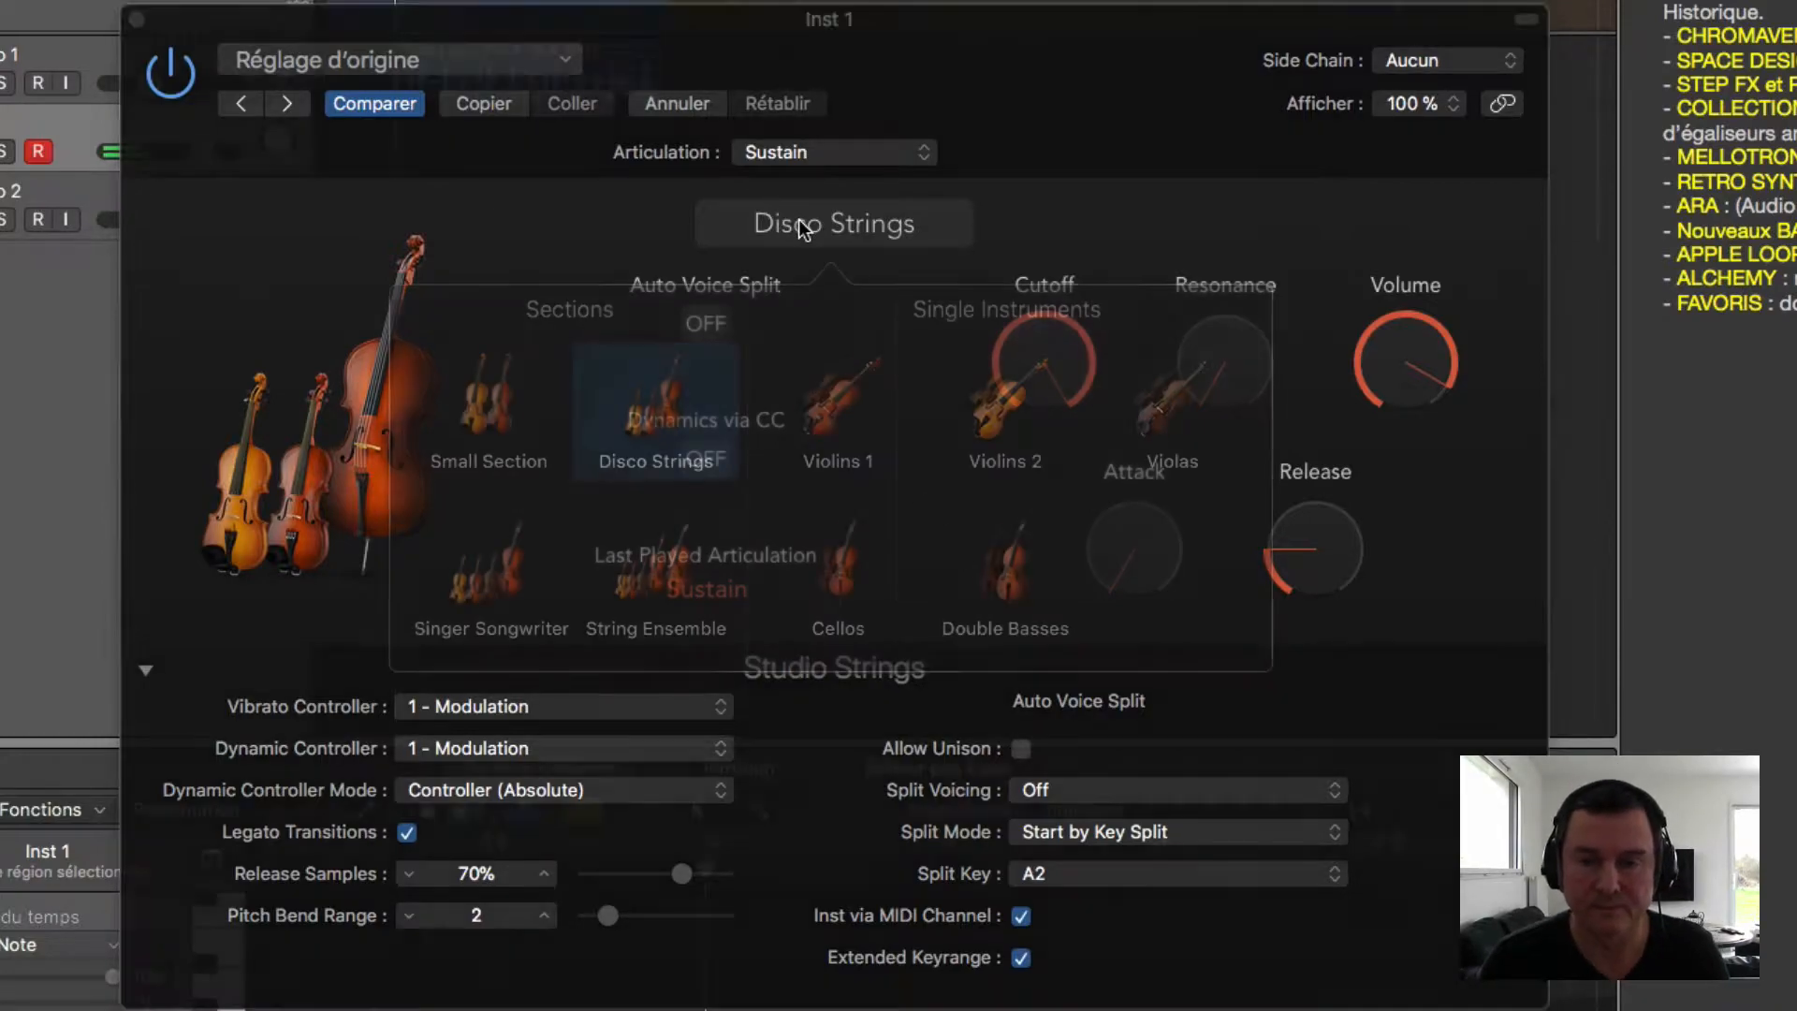
pyautogui.click(838, 383)
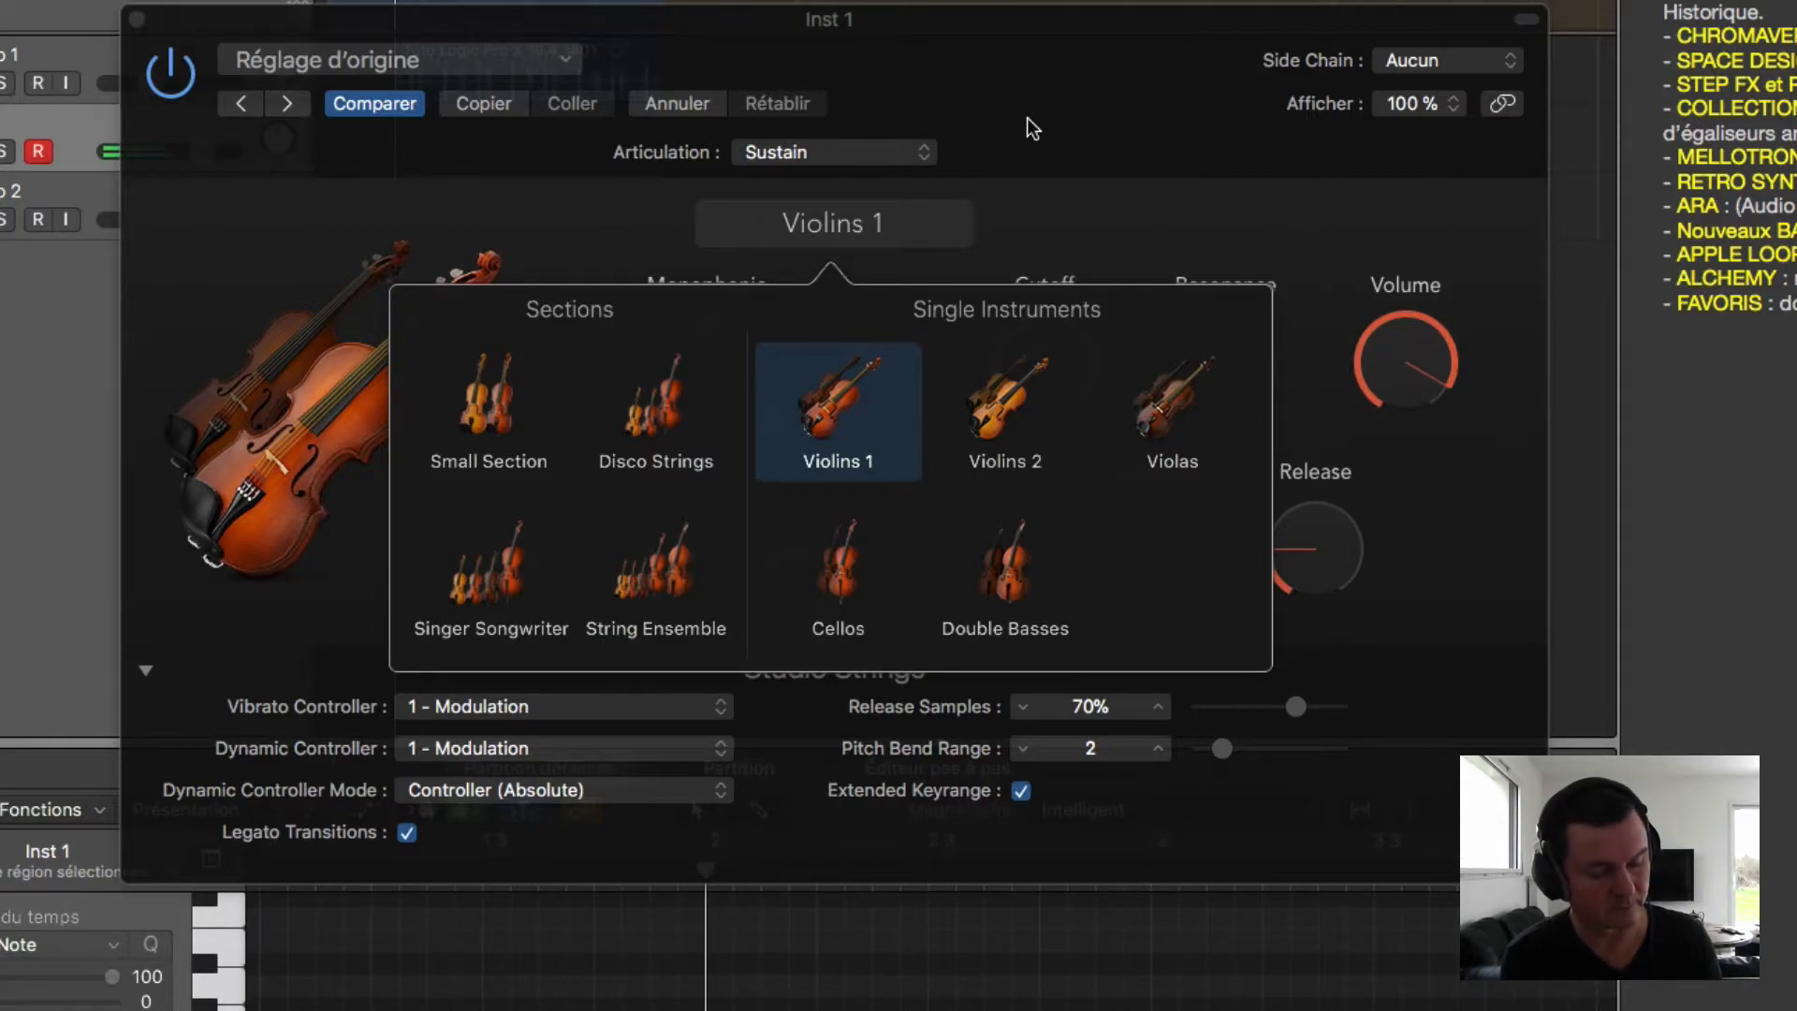
pyautogui.click(1019, 399)
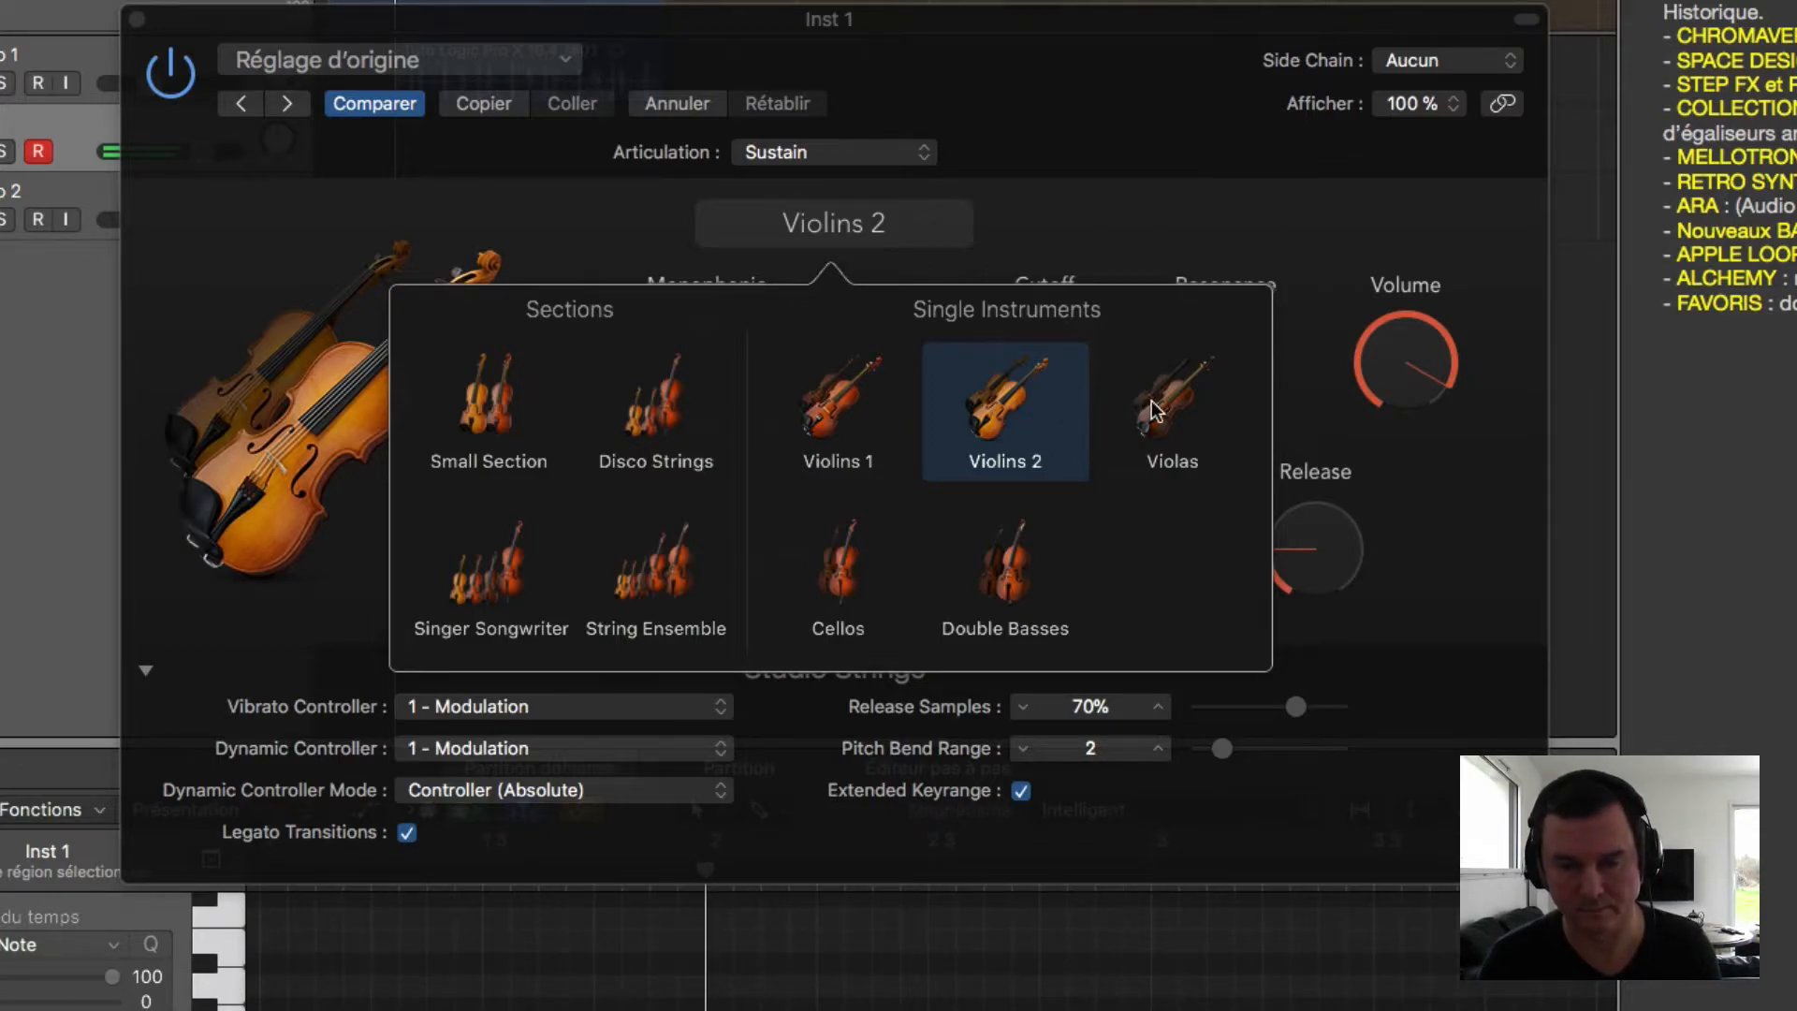
pyautogui.click(844, 564)
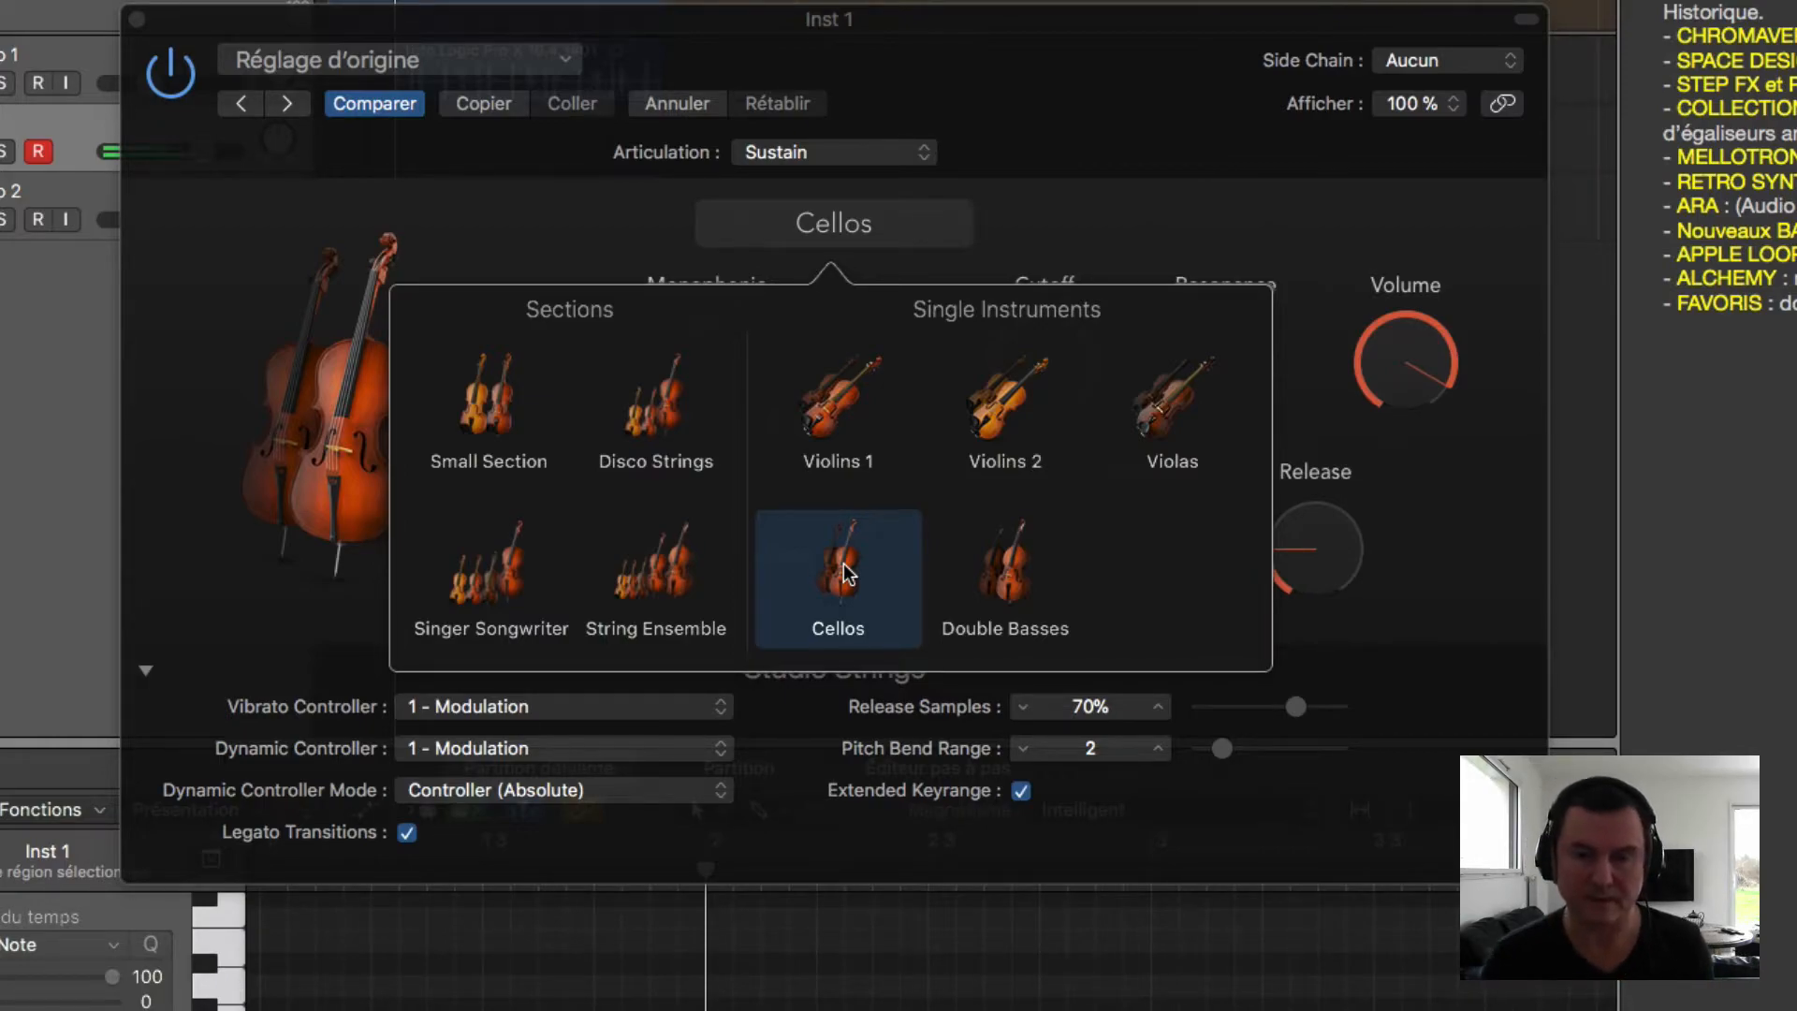
pyautogui.click(1002, 569)
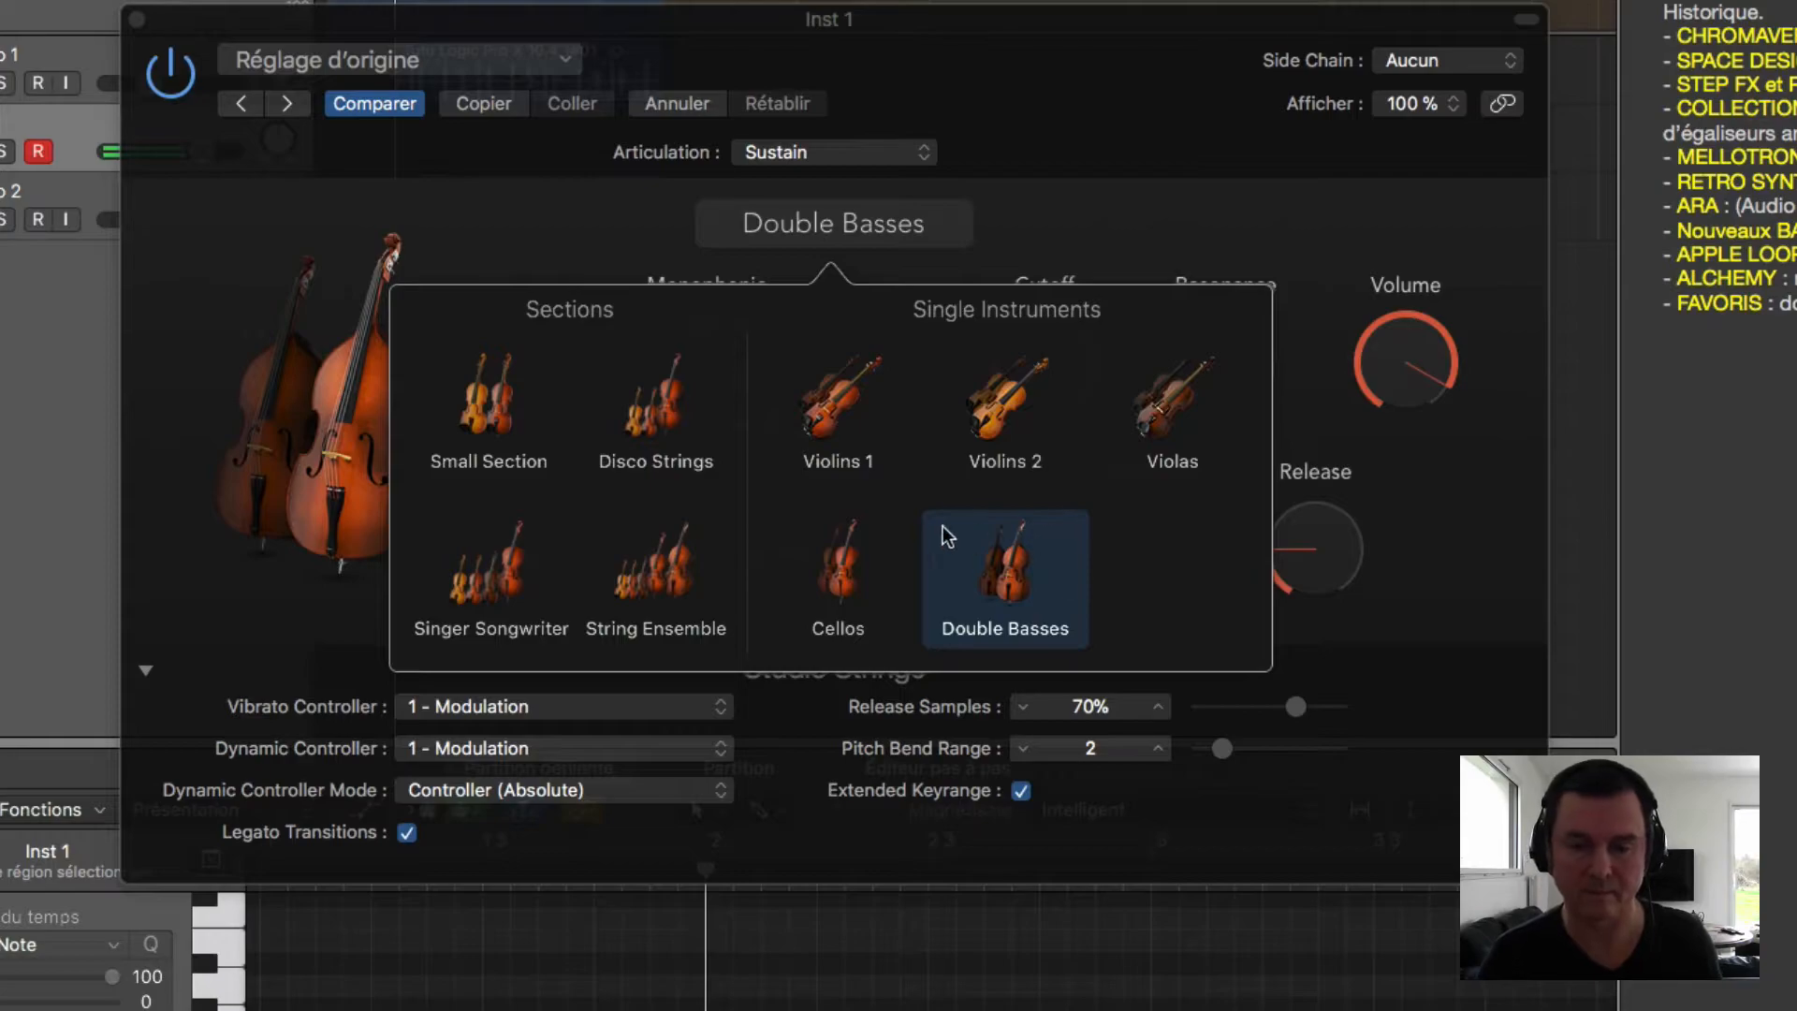
pyautogui.click(840, 552)
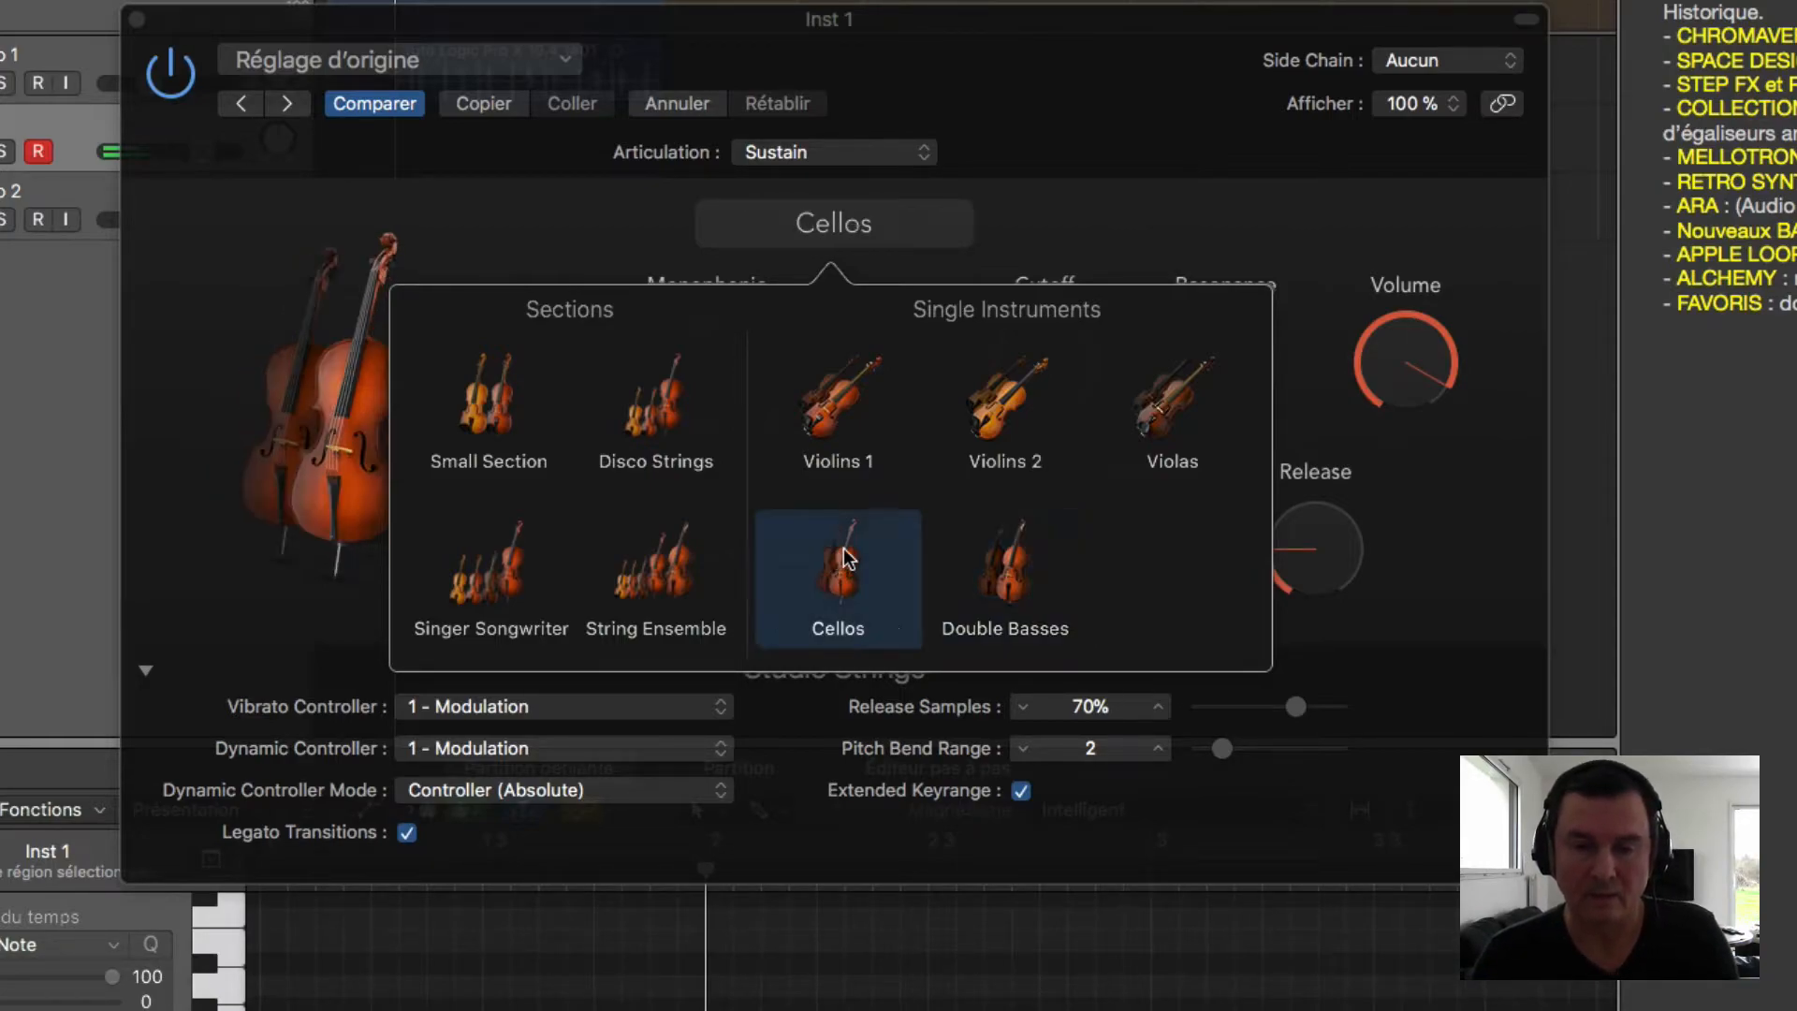
pyautogui.click(598, 220)
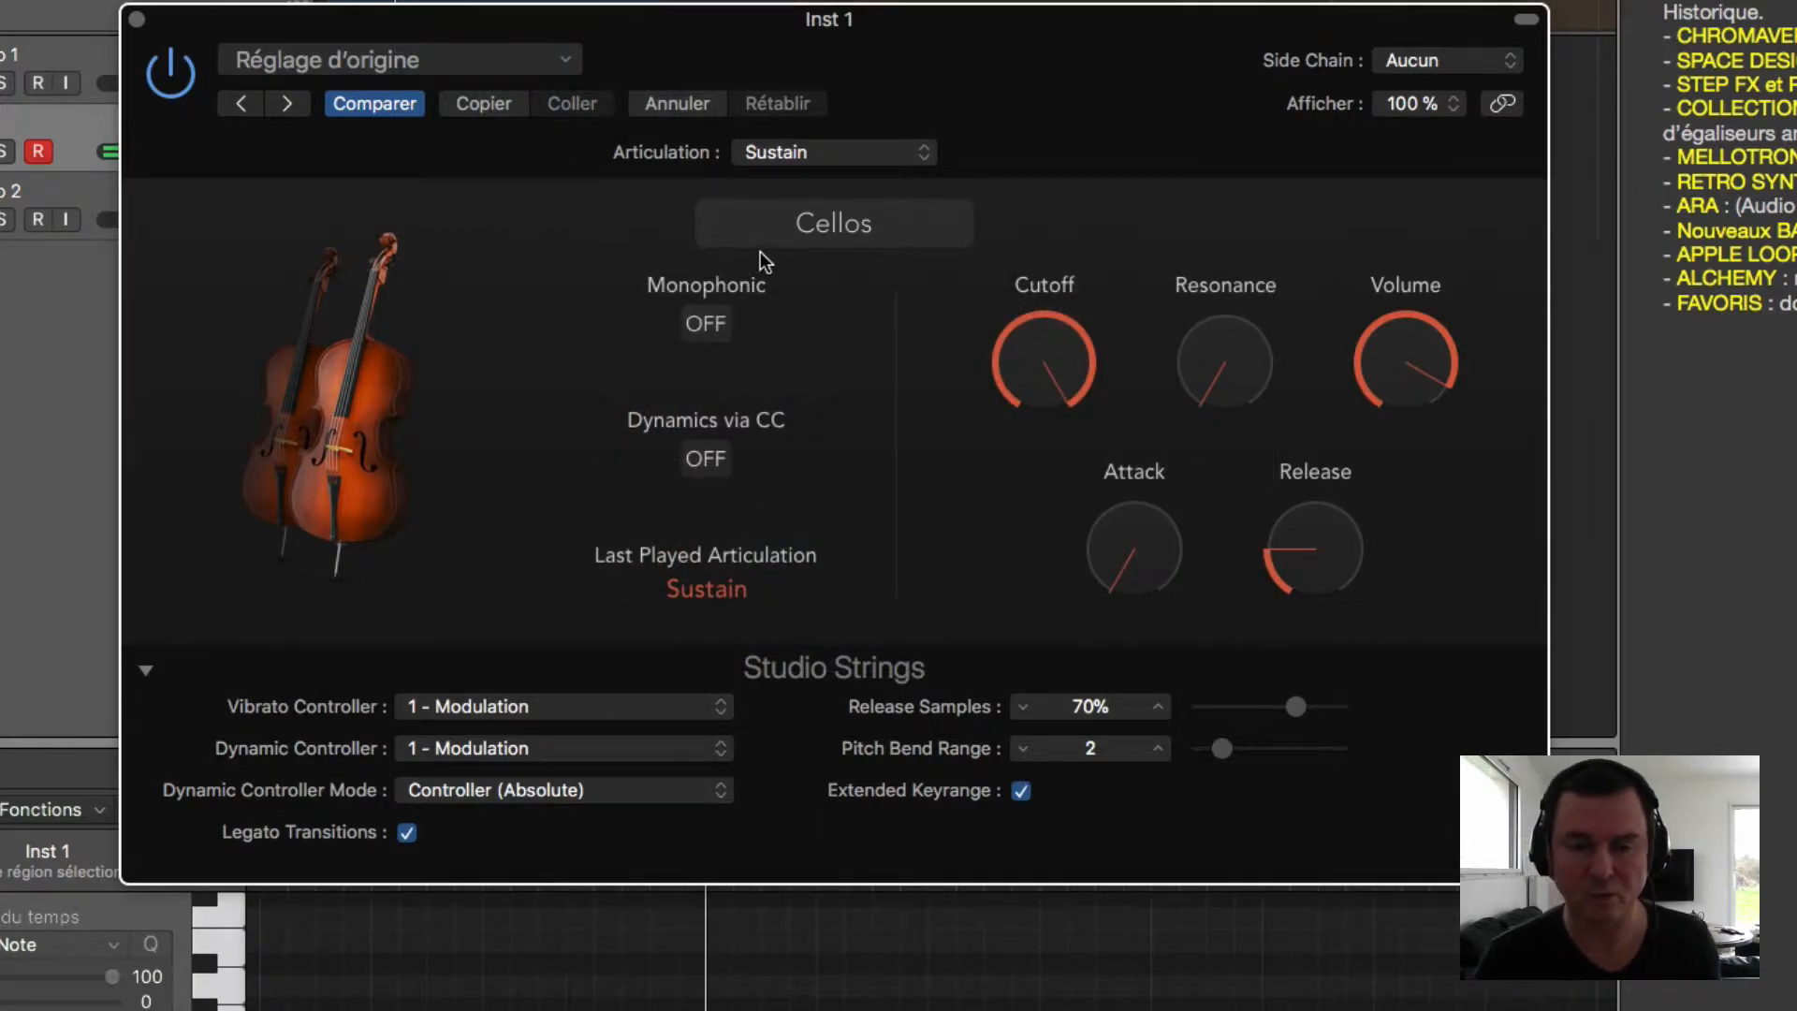
# Step: Collapse the extended parameters and compare Cellos with Monophonic off and on, leaving Monophonic on
pyautogui.click(146, 669)
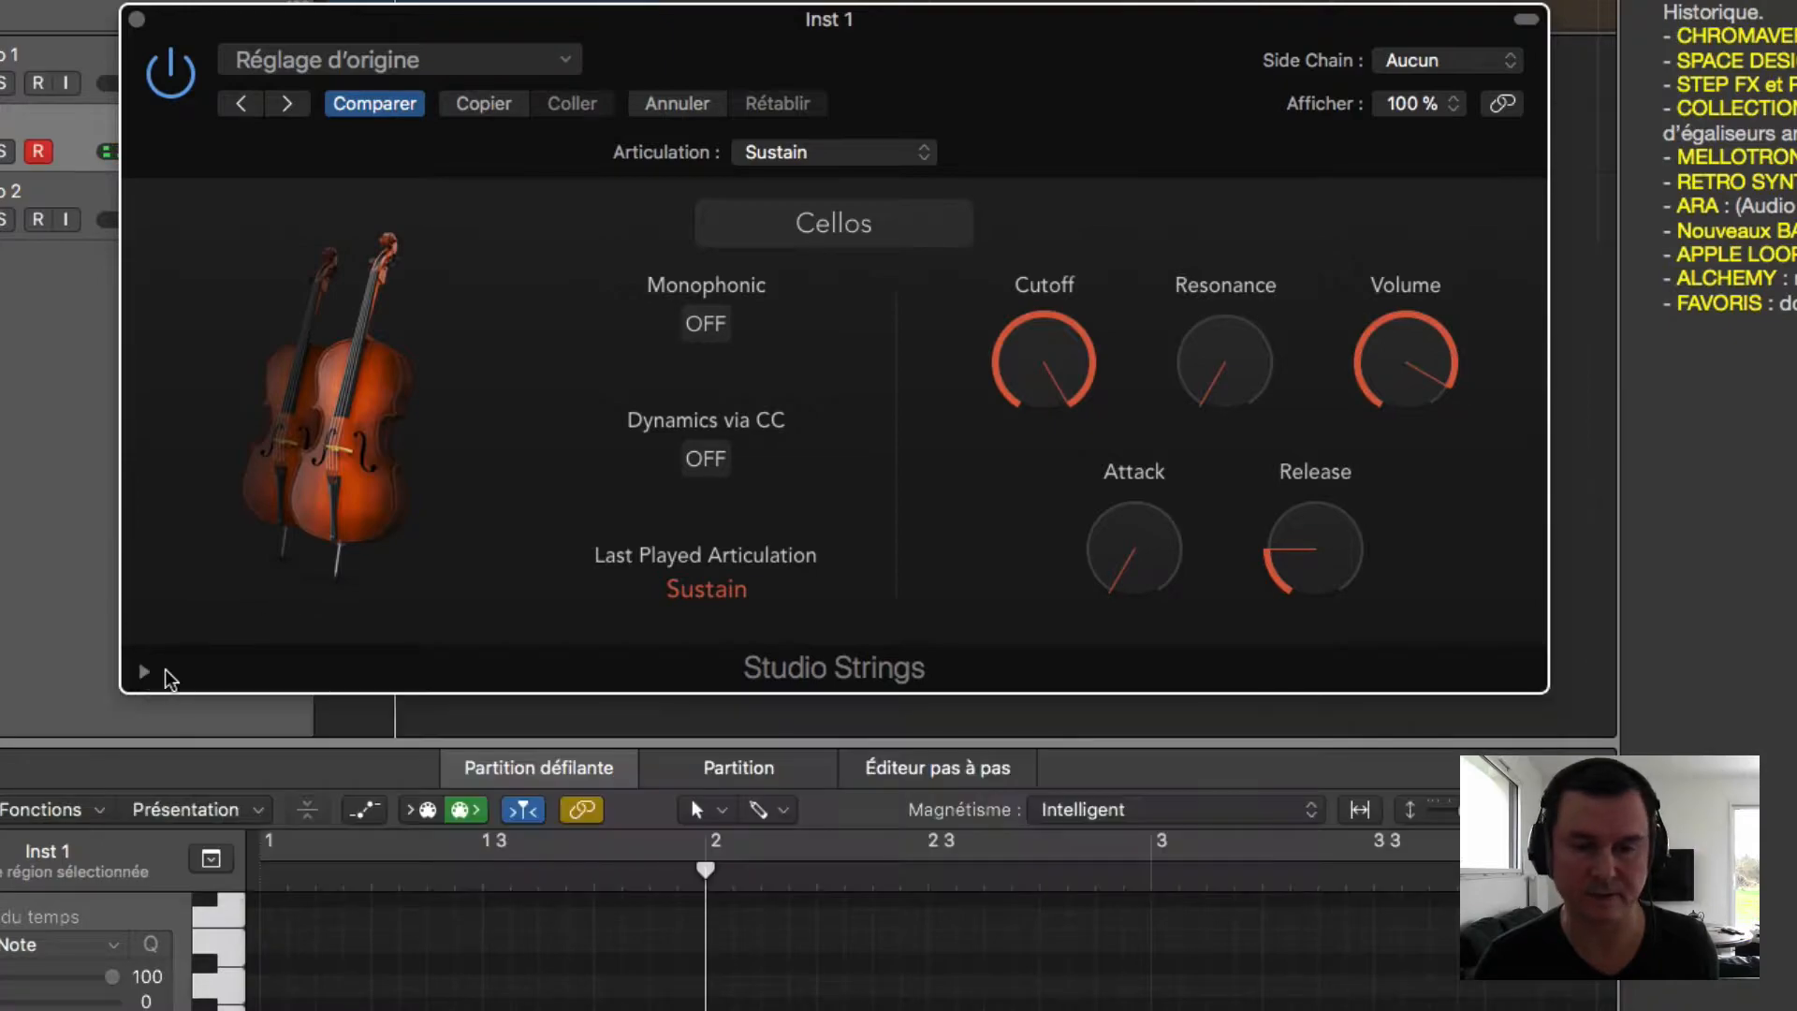
pyautogui.click(706, 324)
pyautogui.click(709, 323)
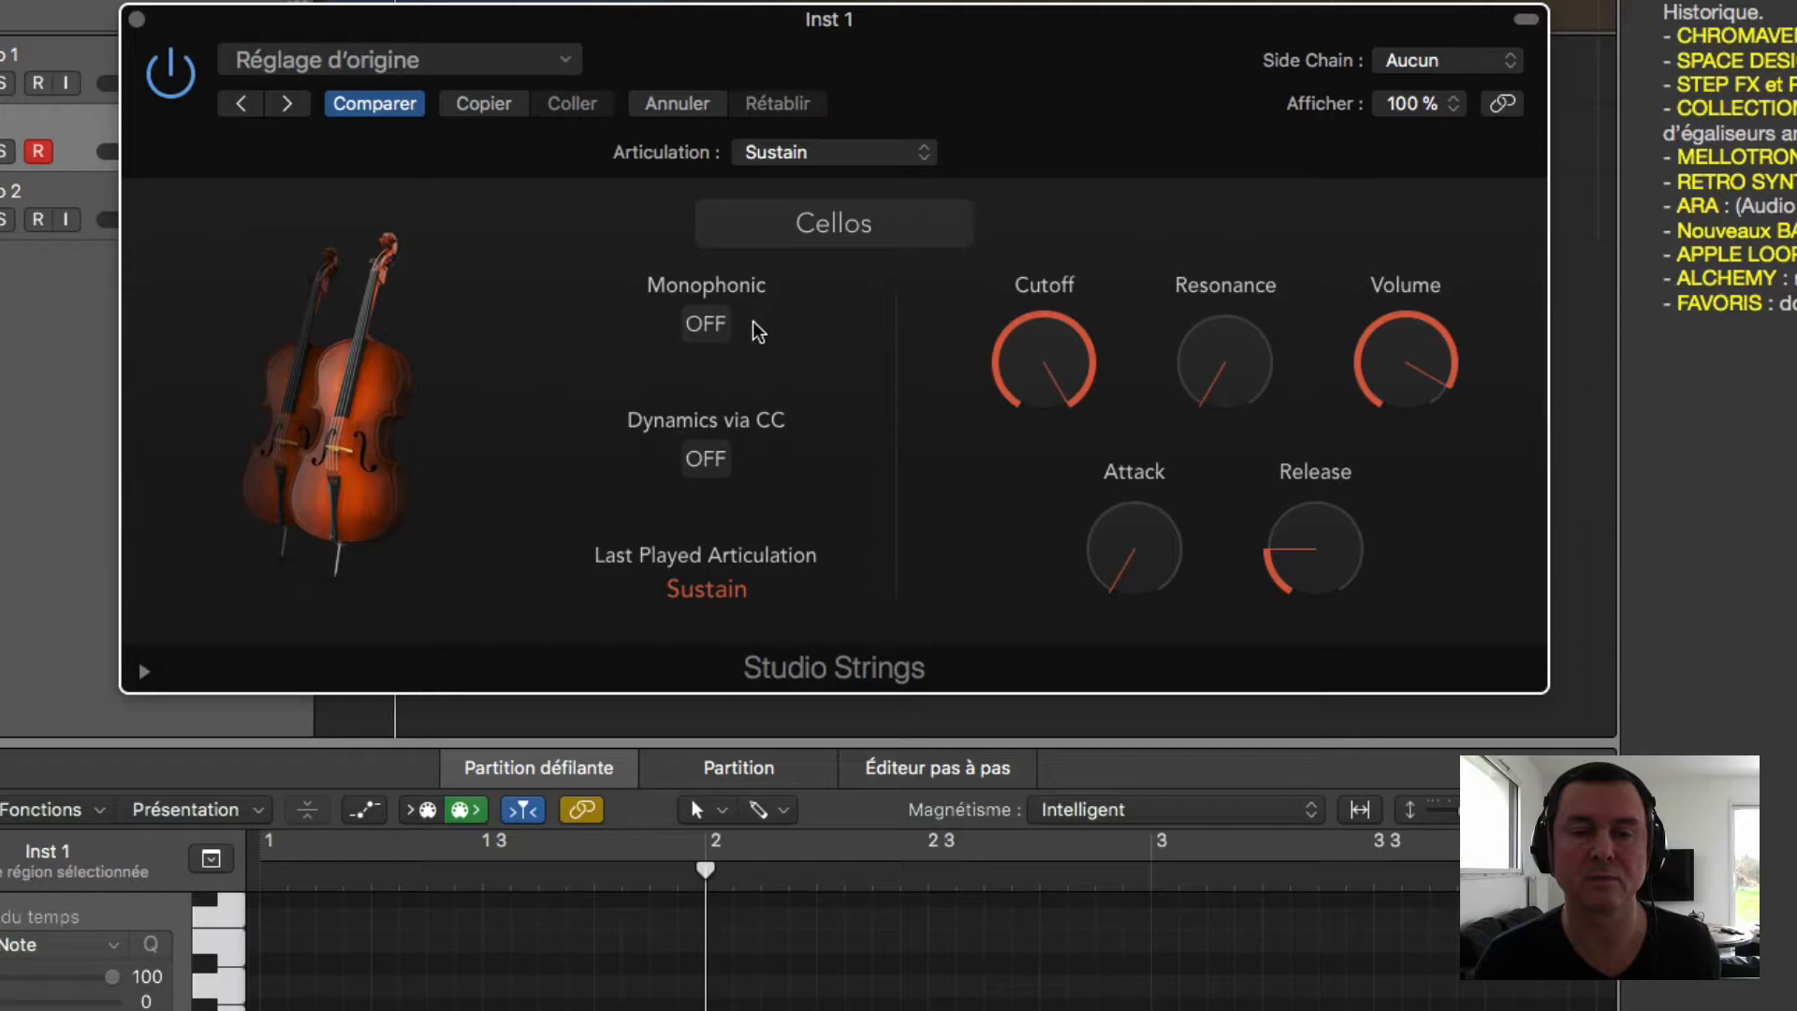
pyautogui.click(717, 330)
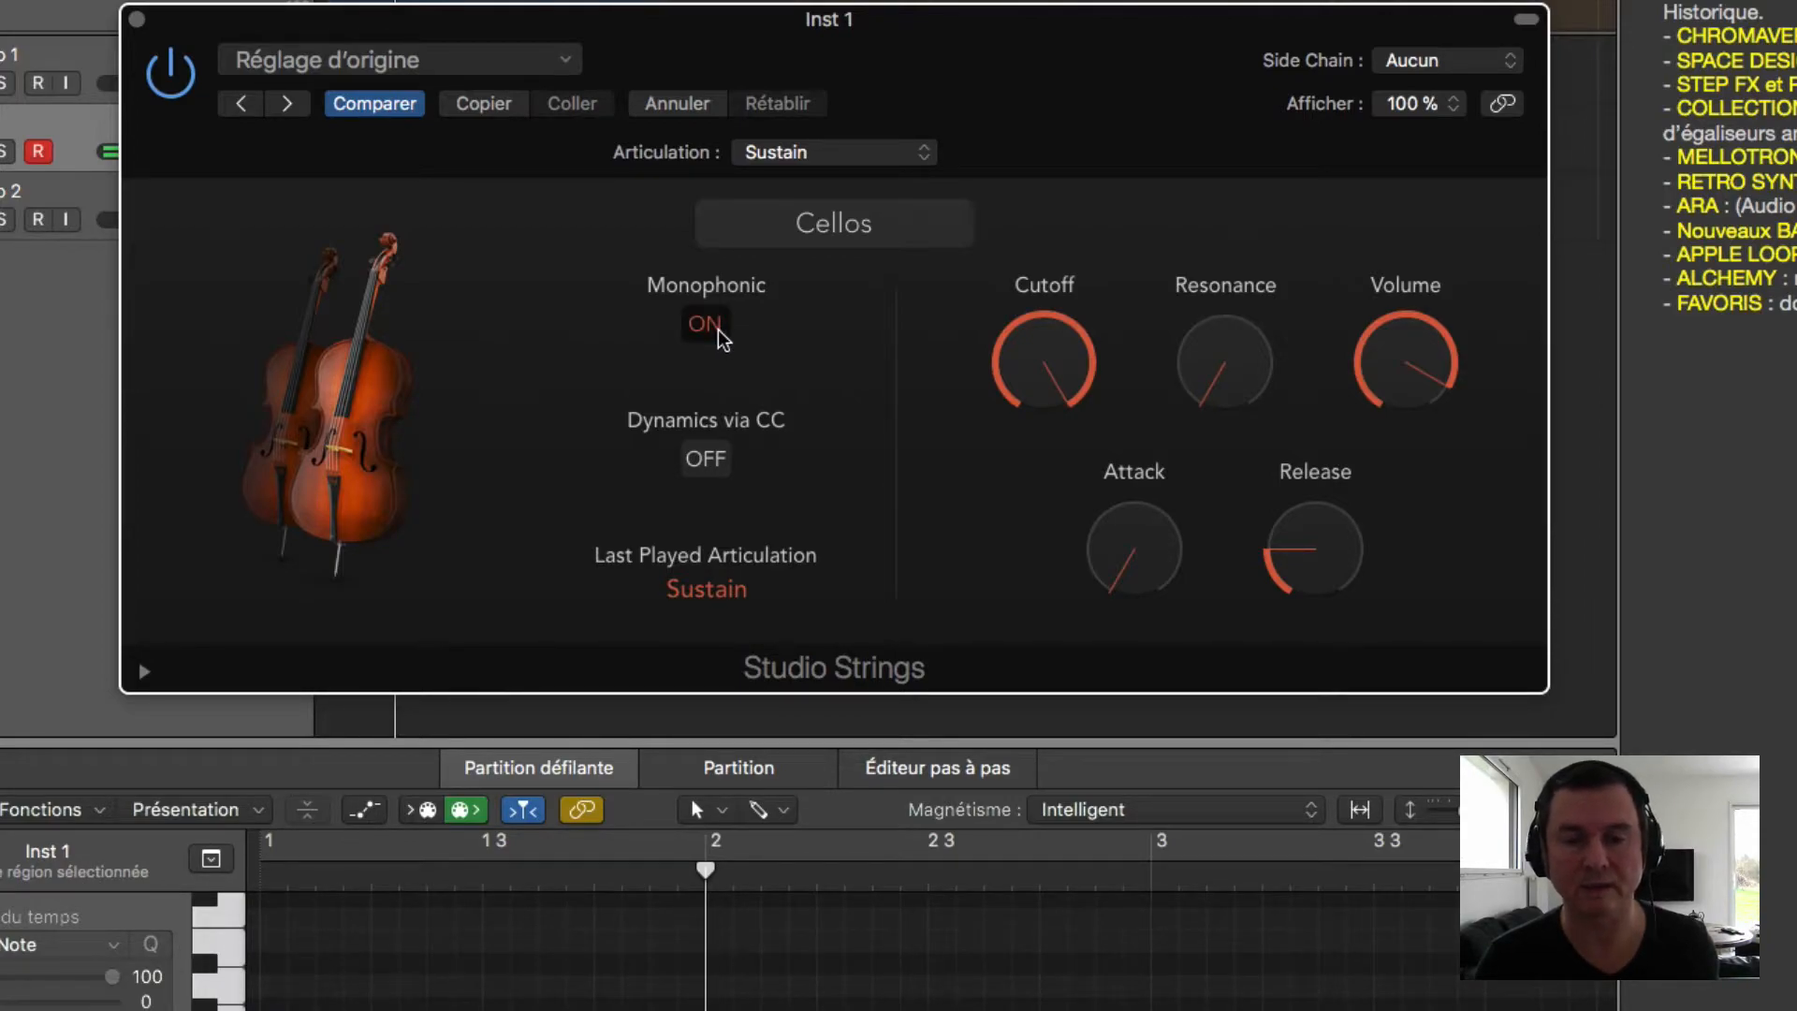
pyautogui.click(718, 329)
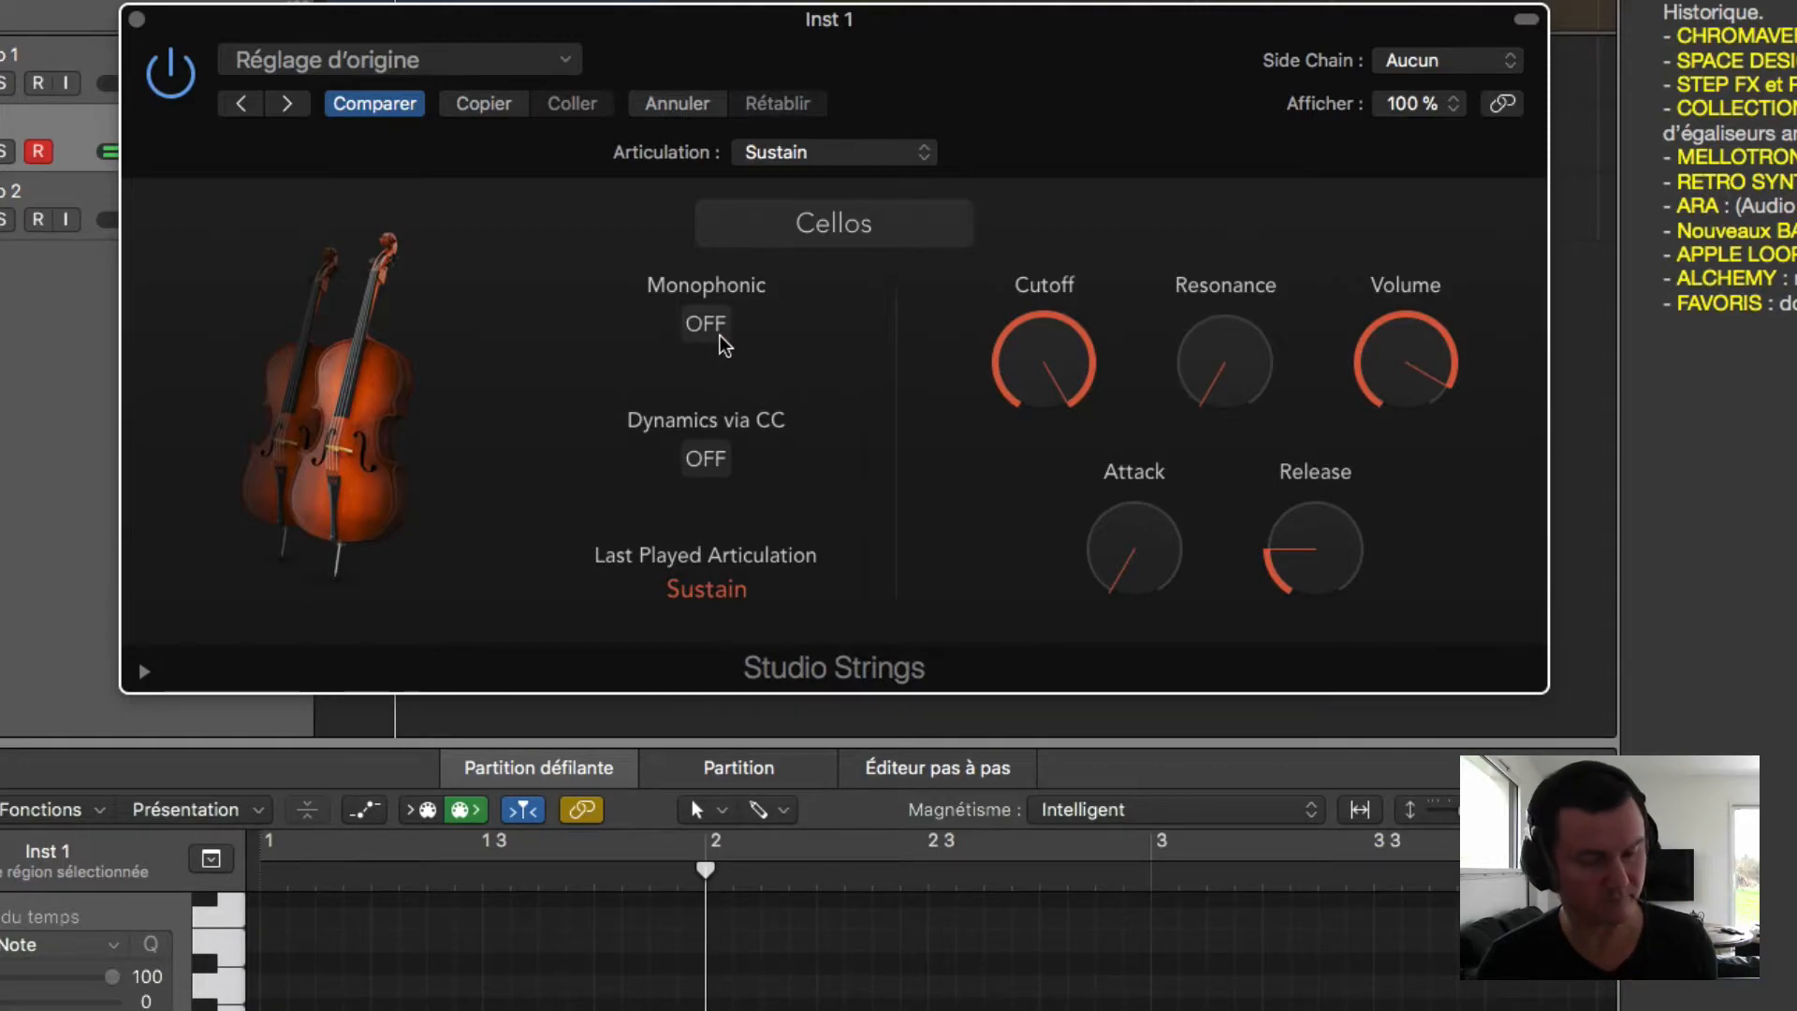
pyautogui.click(713, 328)
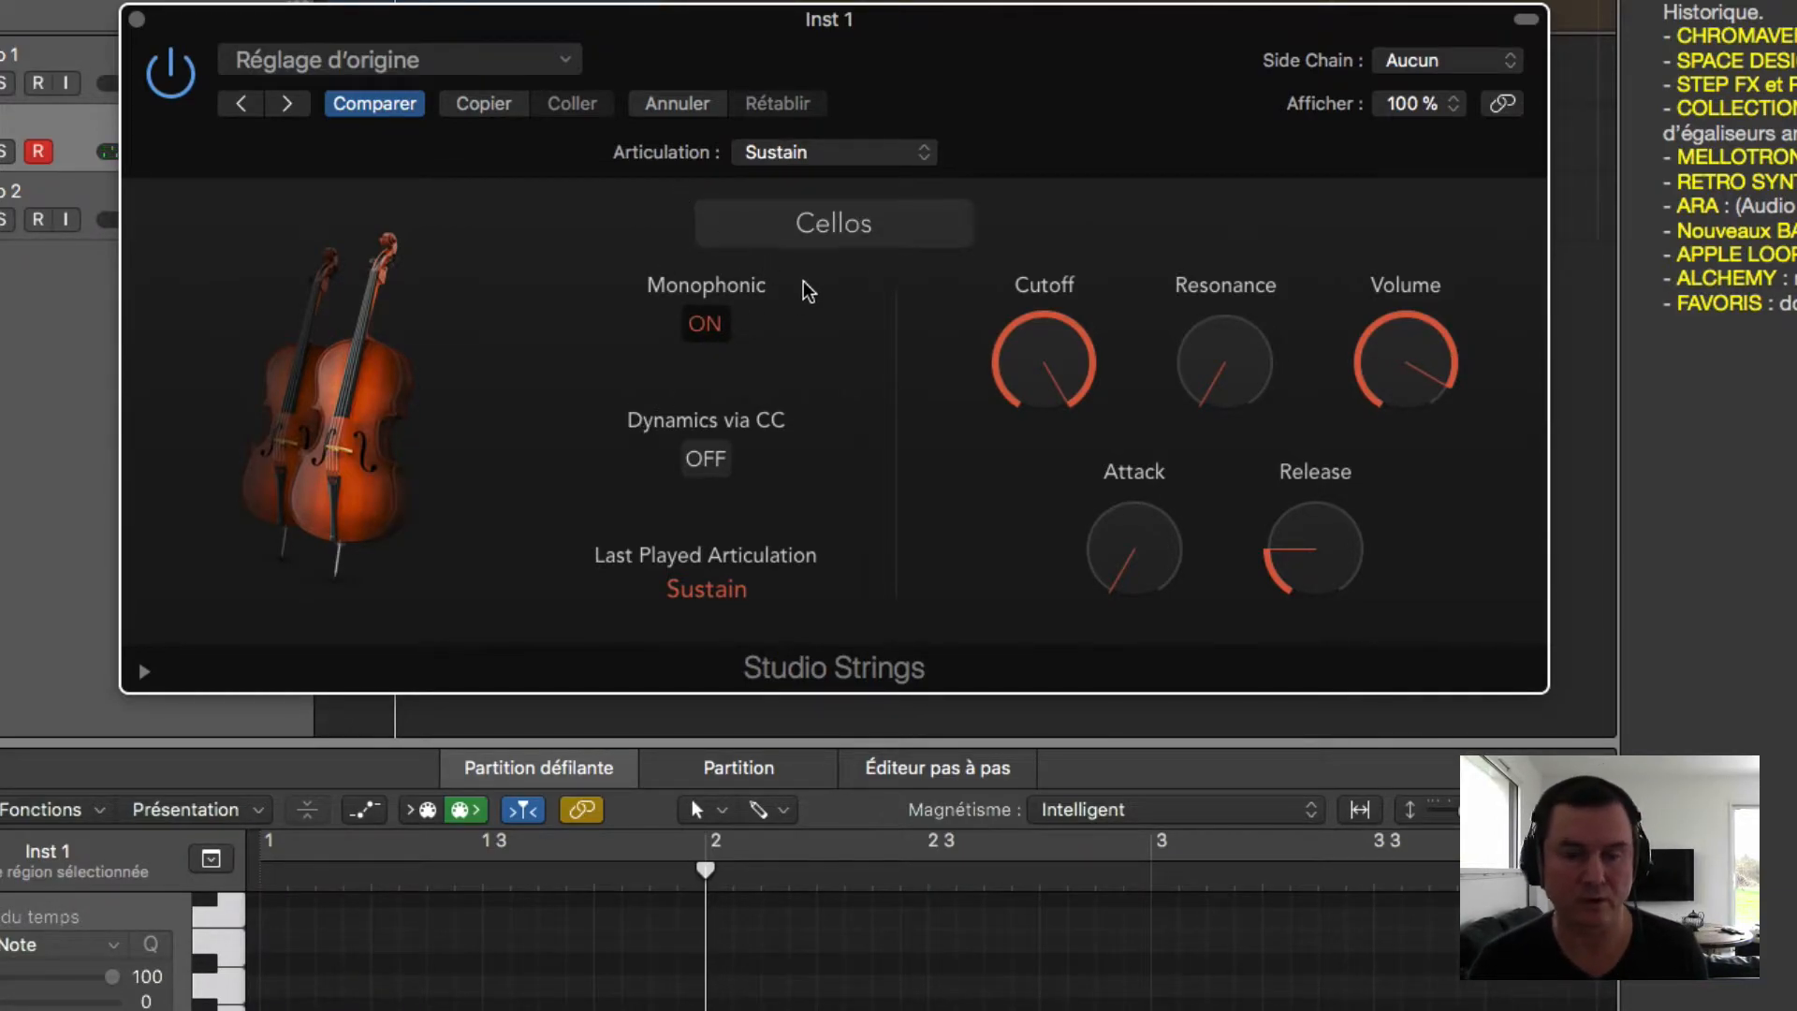
# Step: Audition the Cellos articulations Sustain, Staccato and Spiccato in turn
pyautogui.click(844, 153)
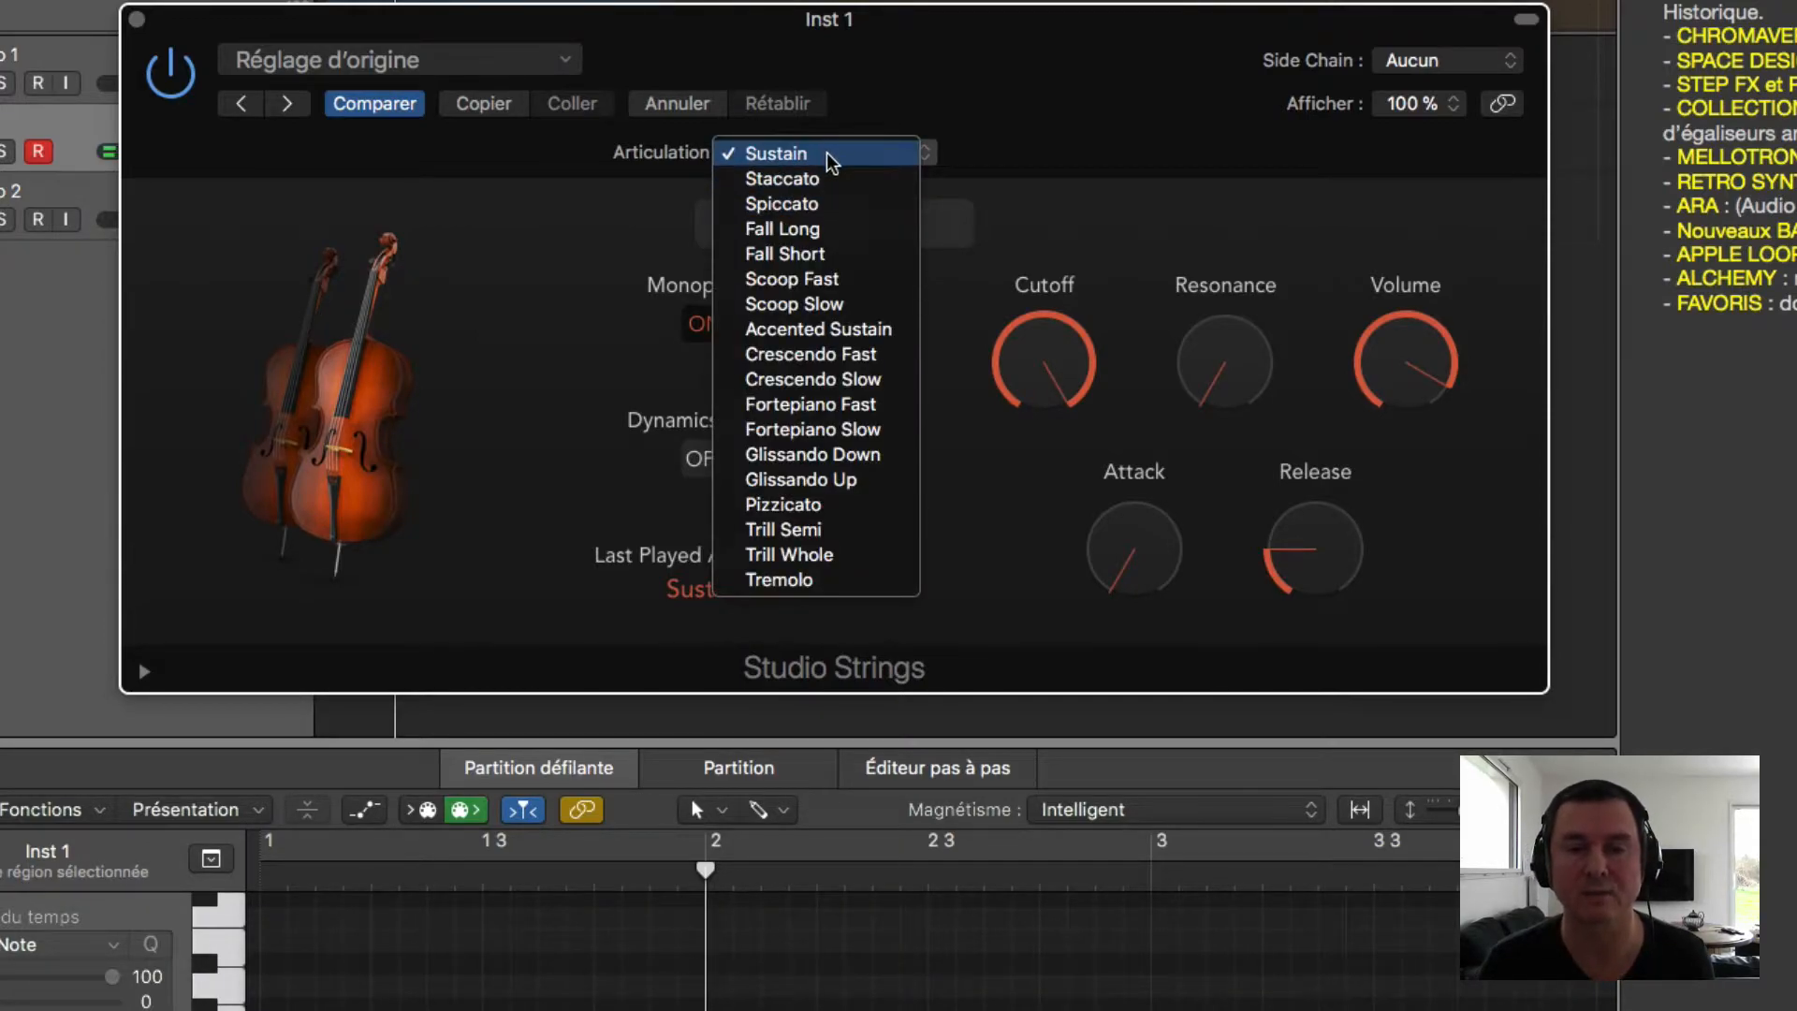
pyautogui.click(902, 149)
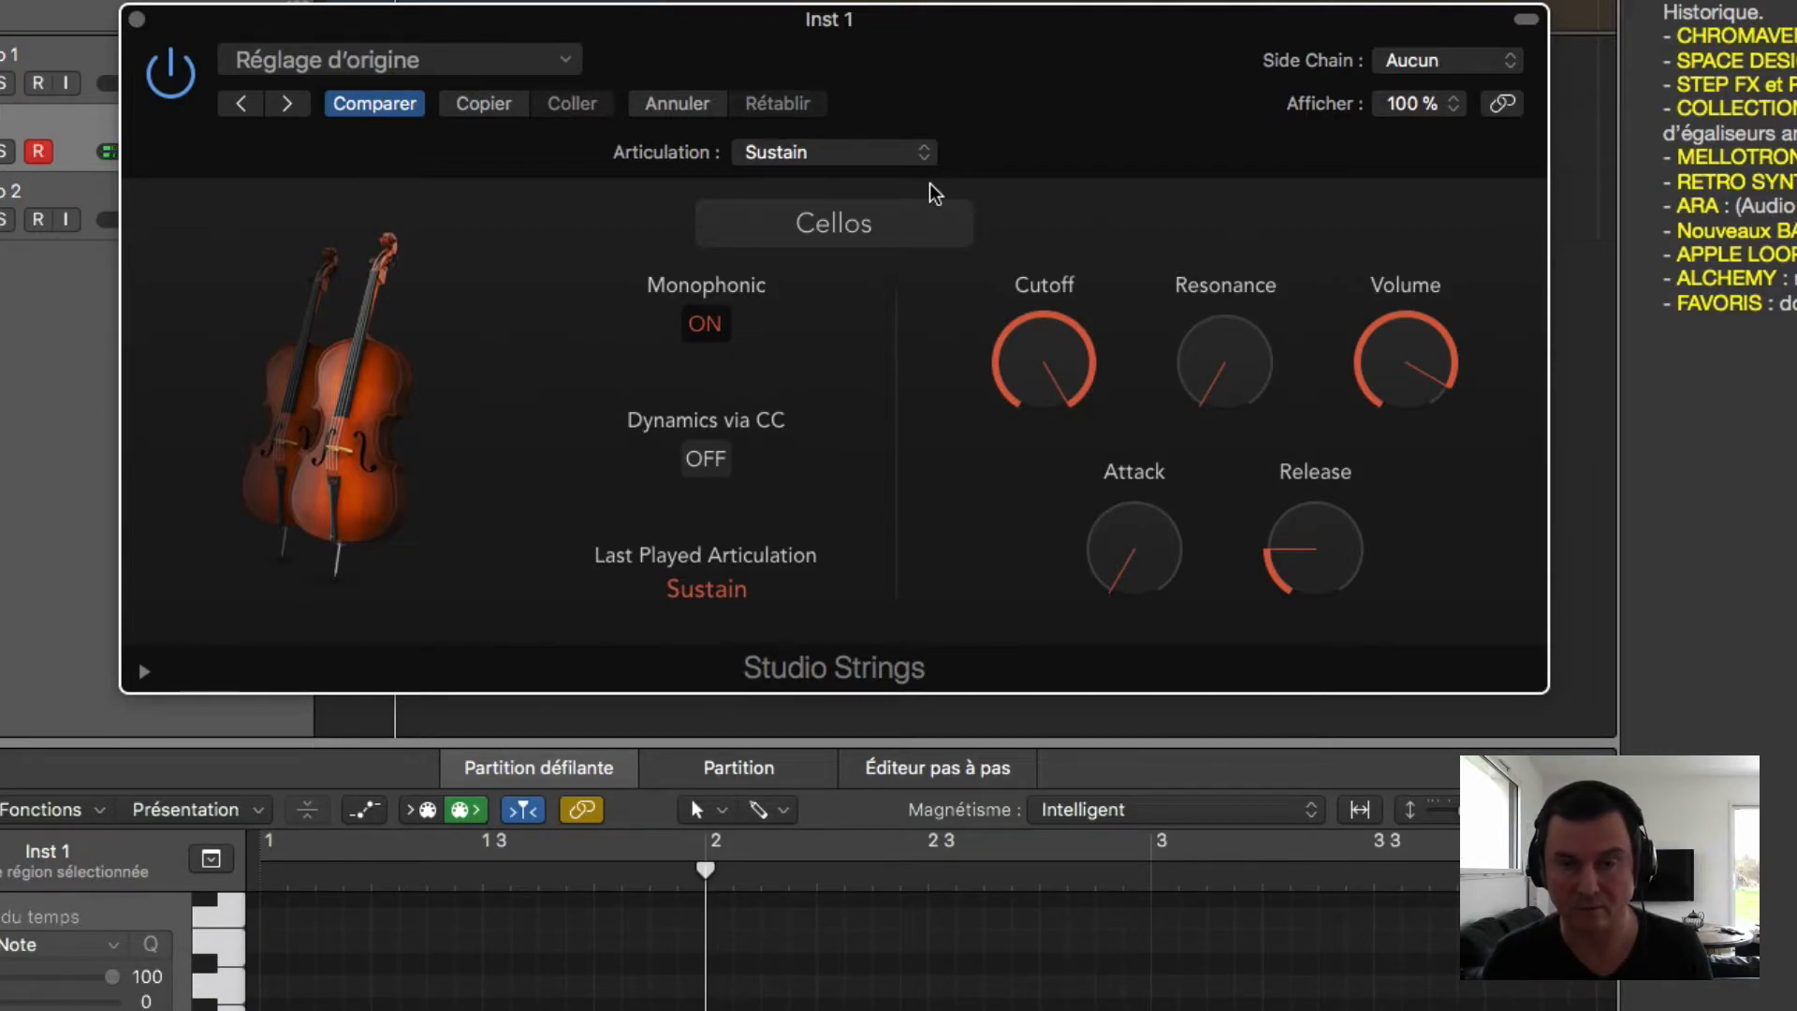
pyautogui.click(858, 153)
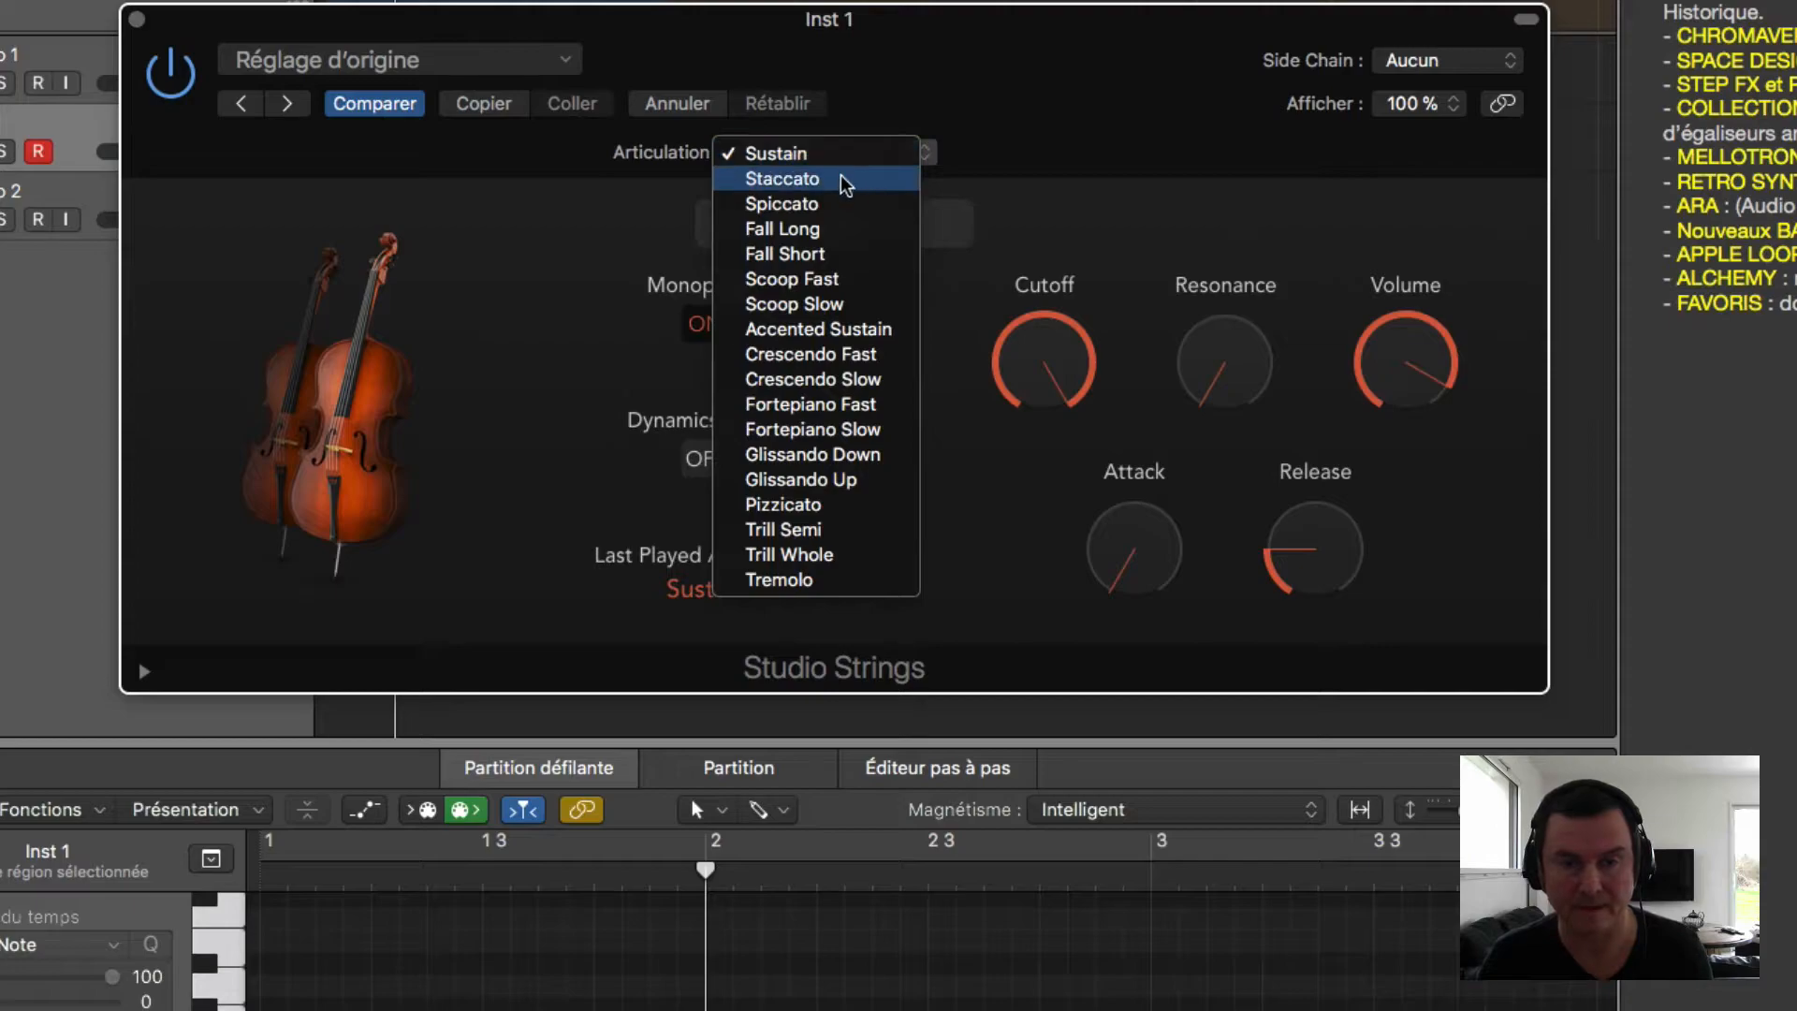
pyautogui.click(847, 179)
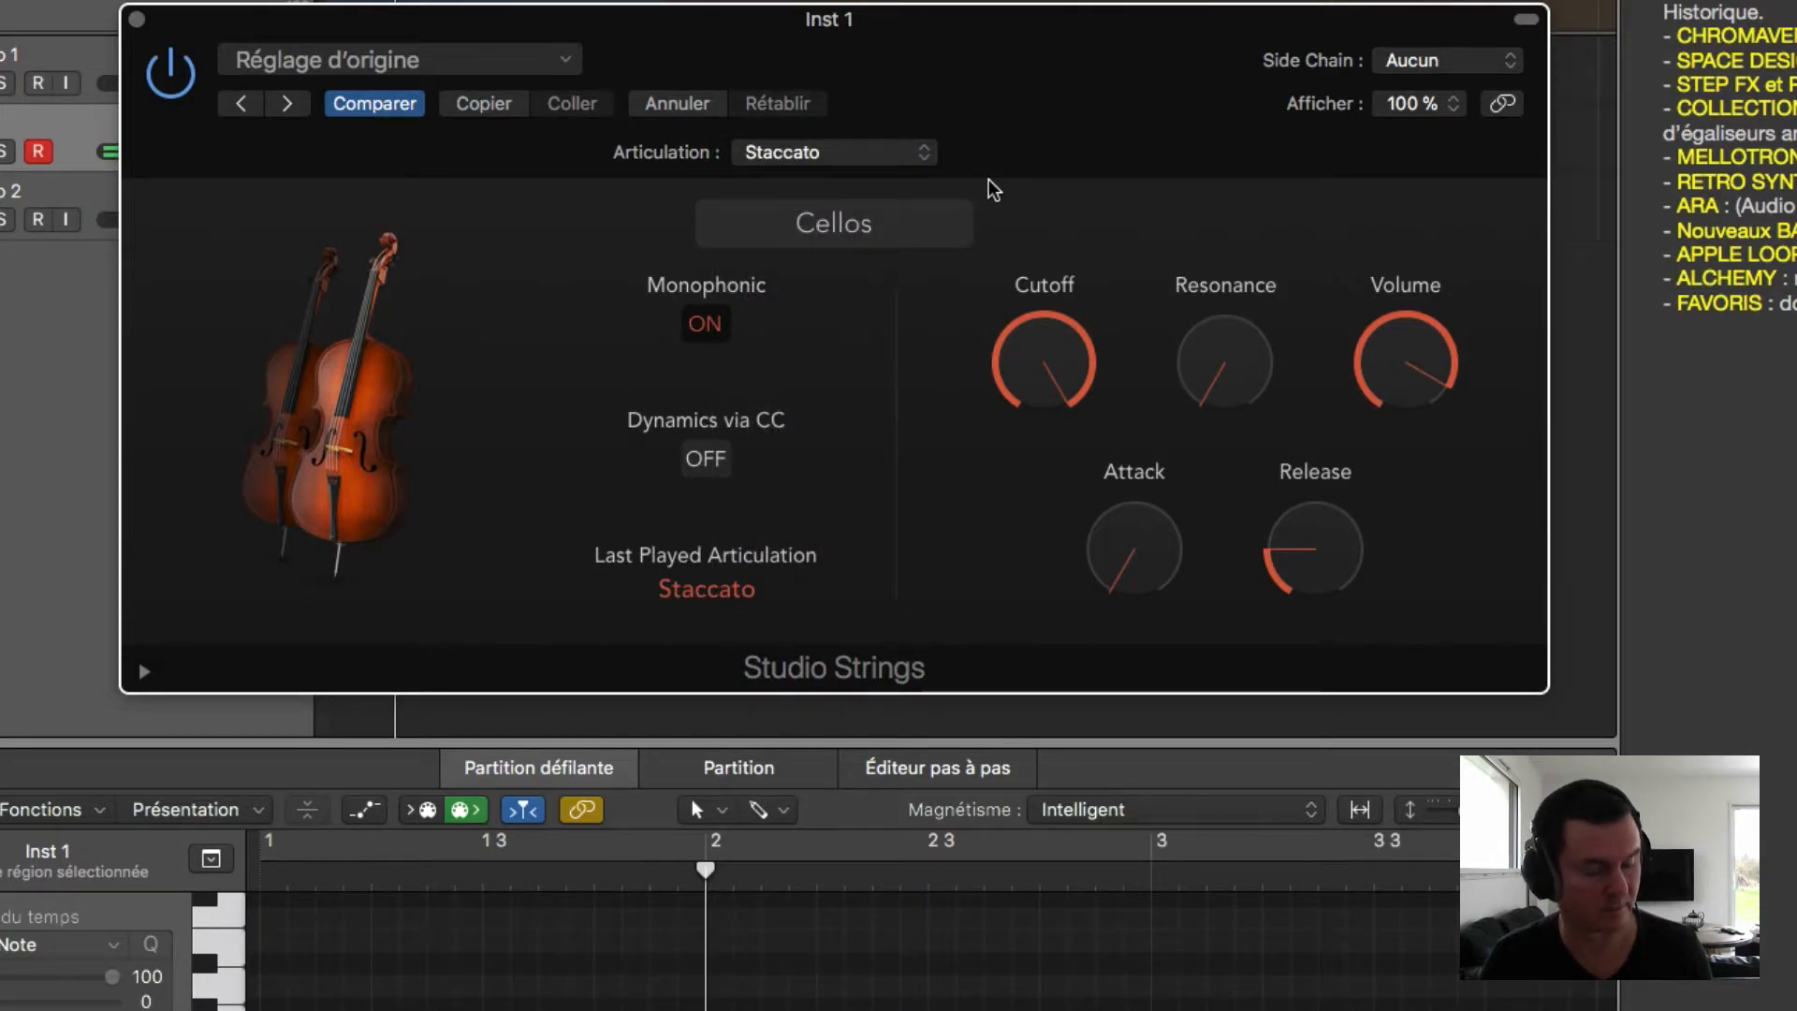
pyautogui.click(885, 156)
pyautogui.click(880, 178)
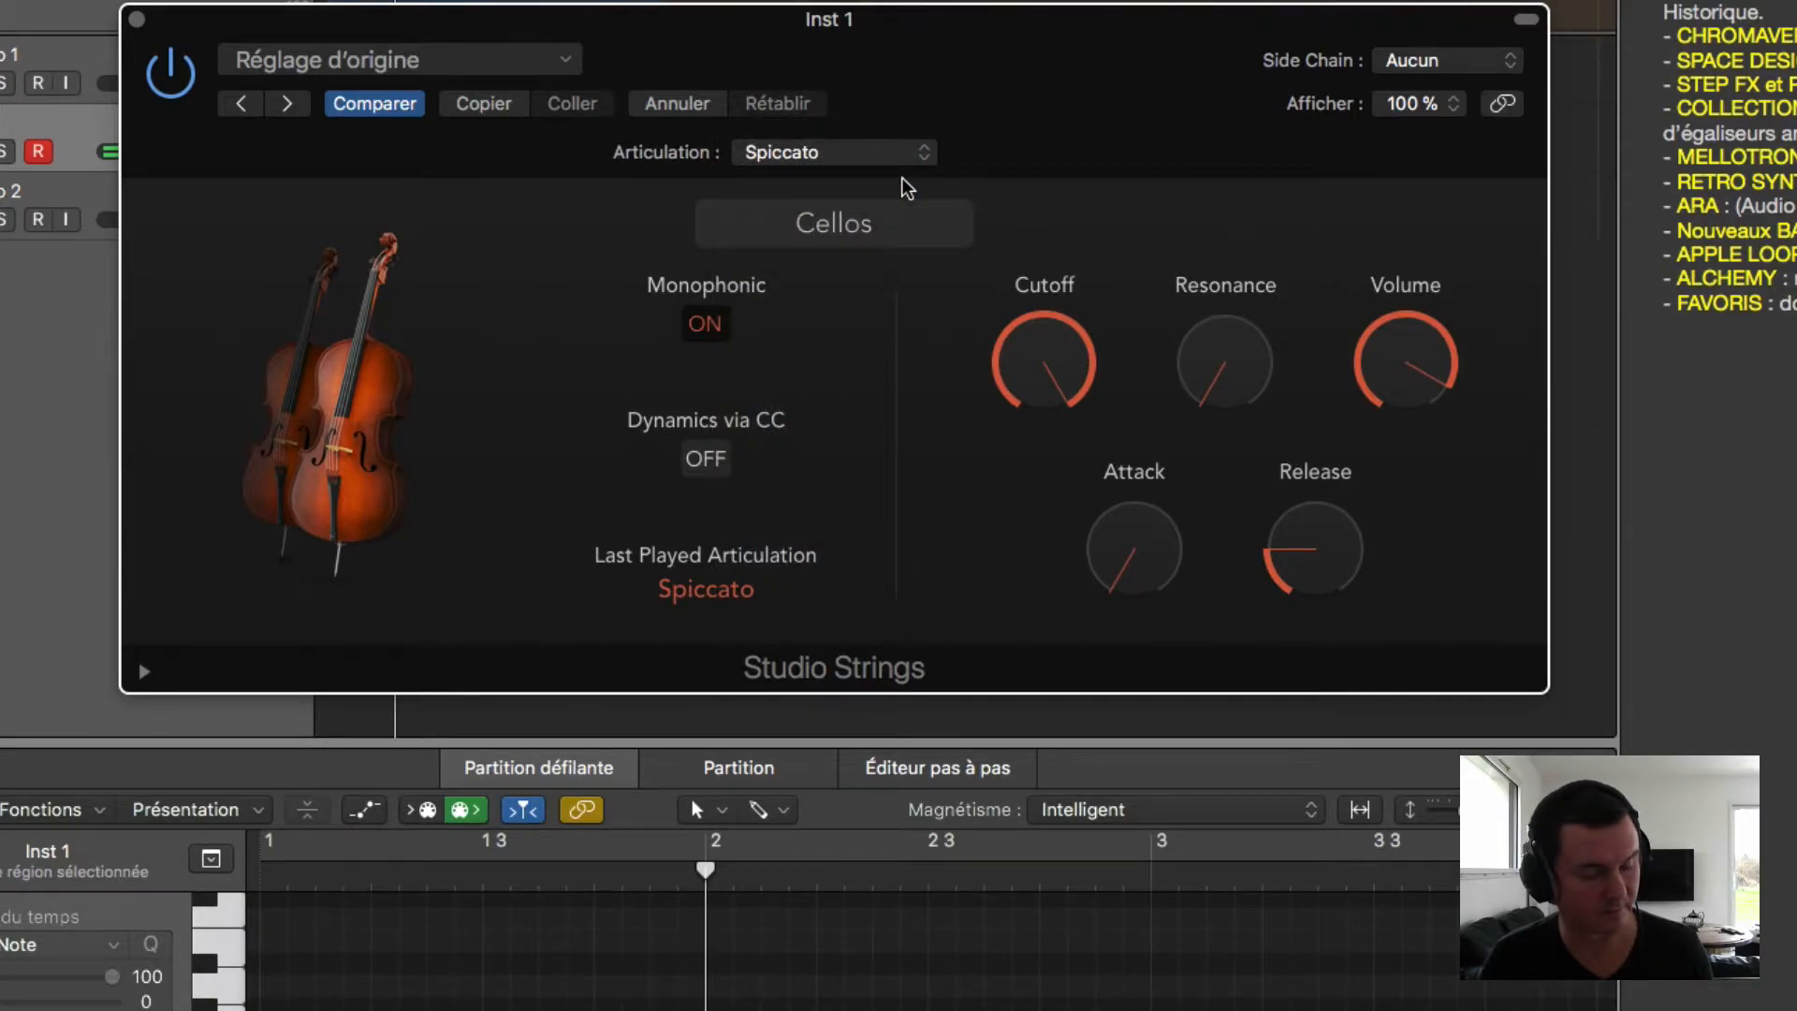
# Step: Audition the falling and scooping Cellos articulations in turn: Fall Long, Fall Short, Scoop Fast and Scoop Slow
pyautogui.click(862, 149)
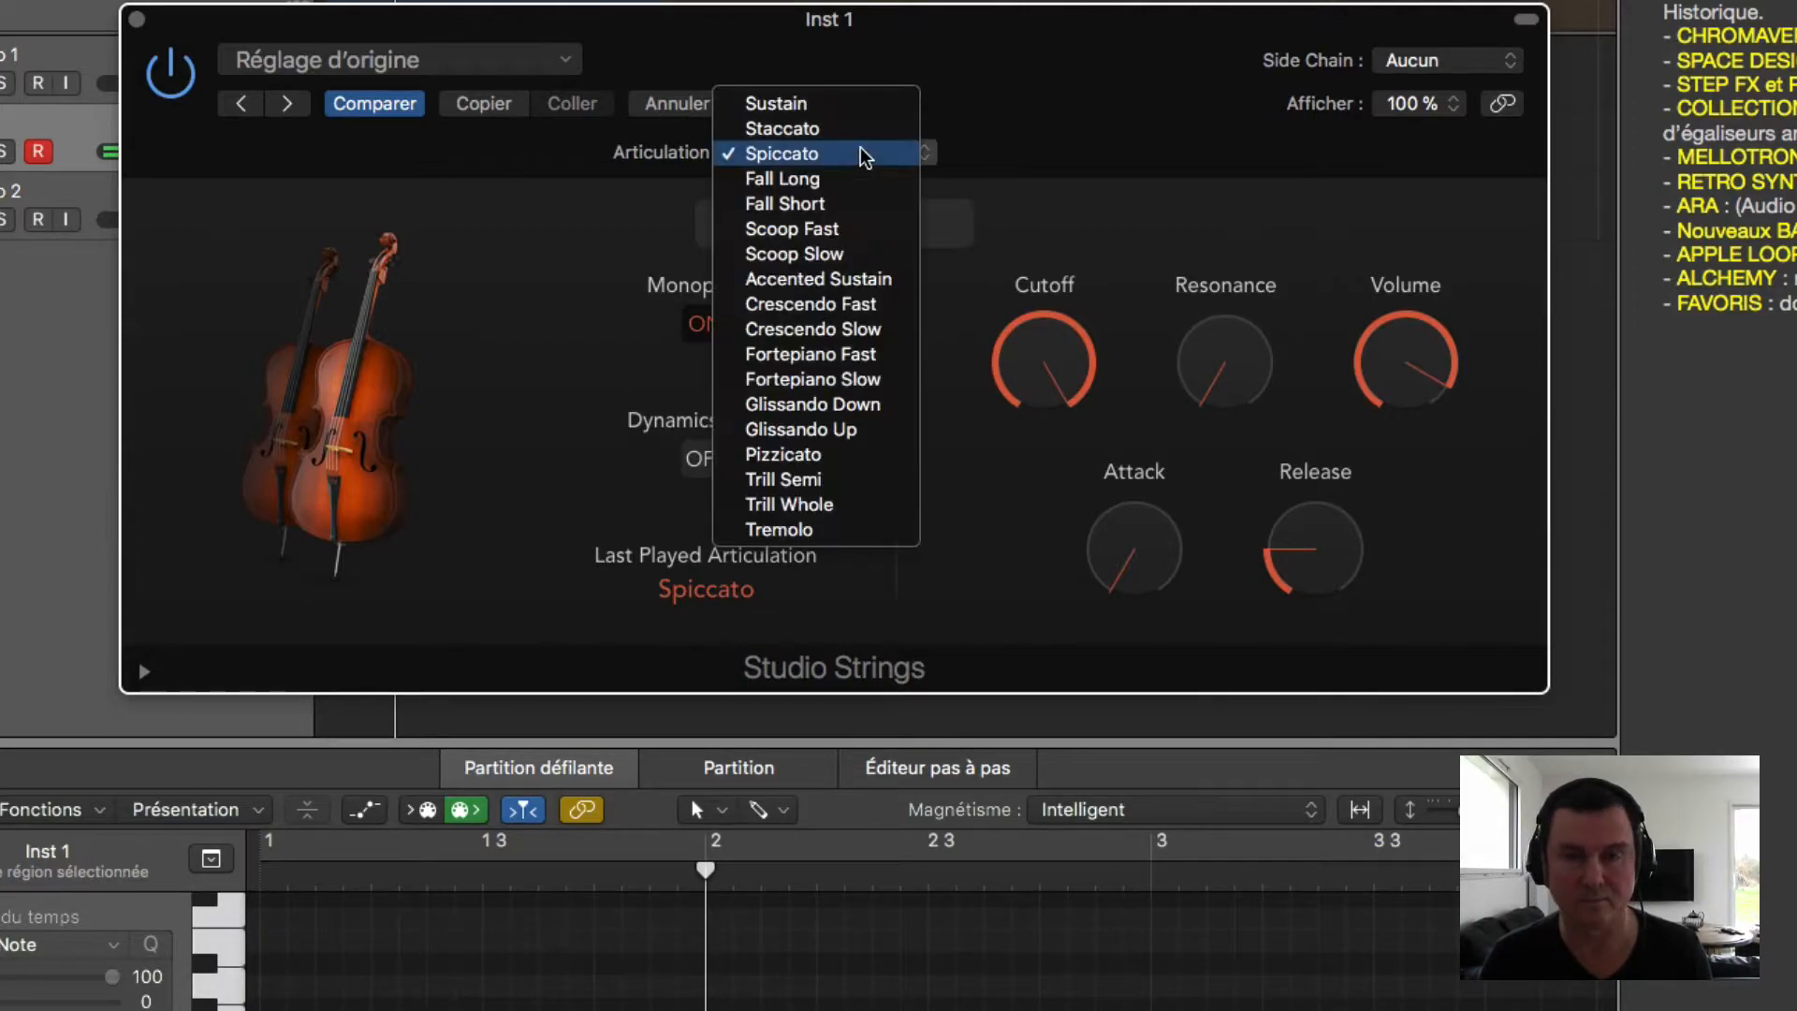
pyautogui.click(856, 173)
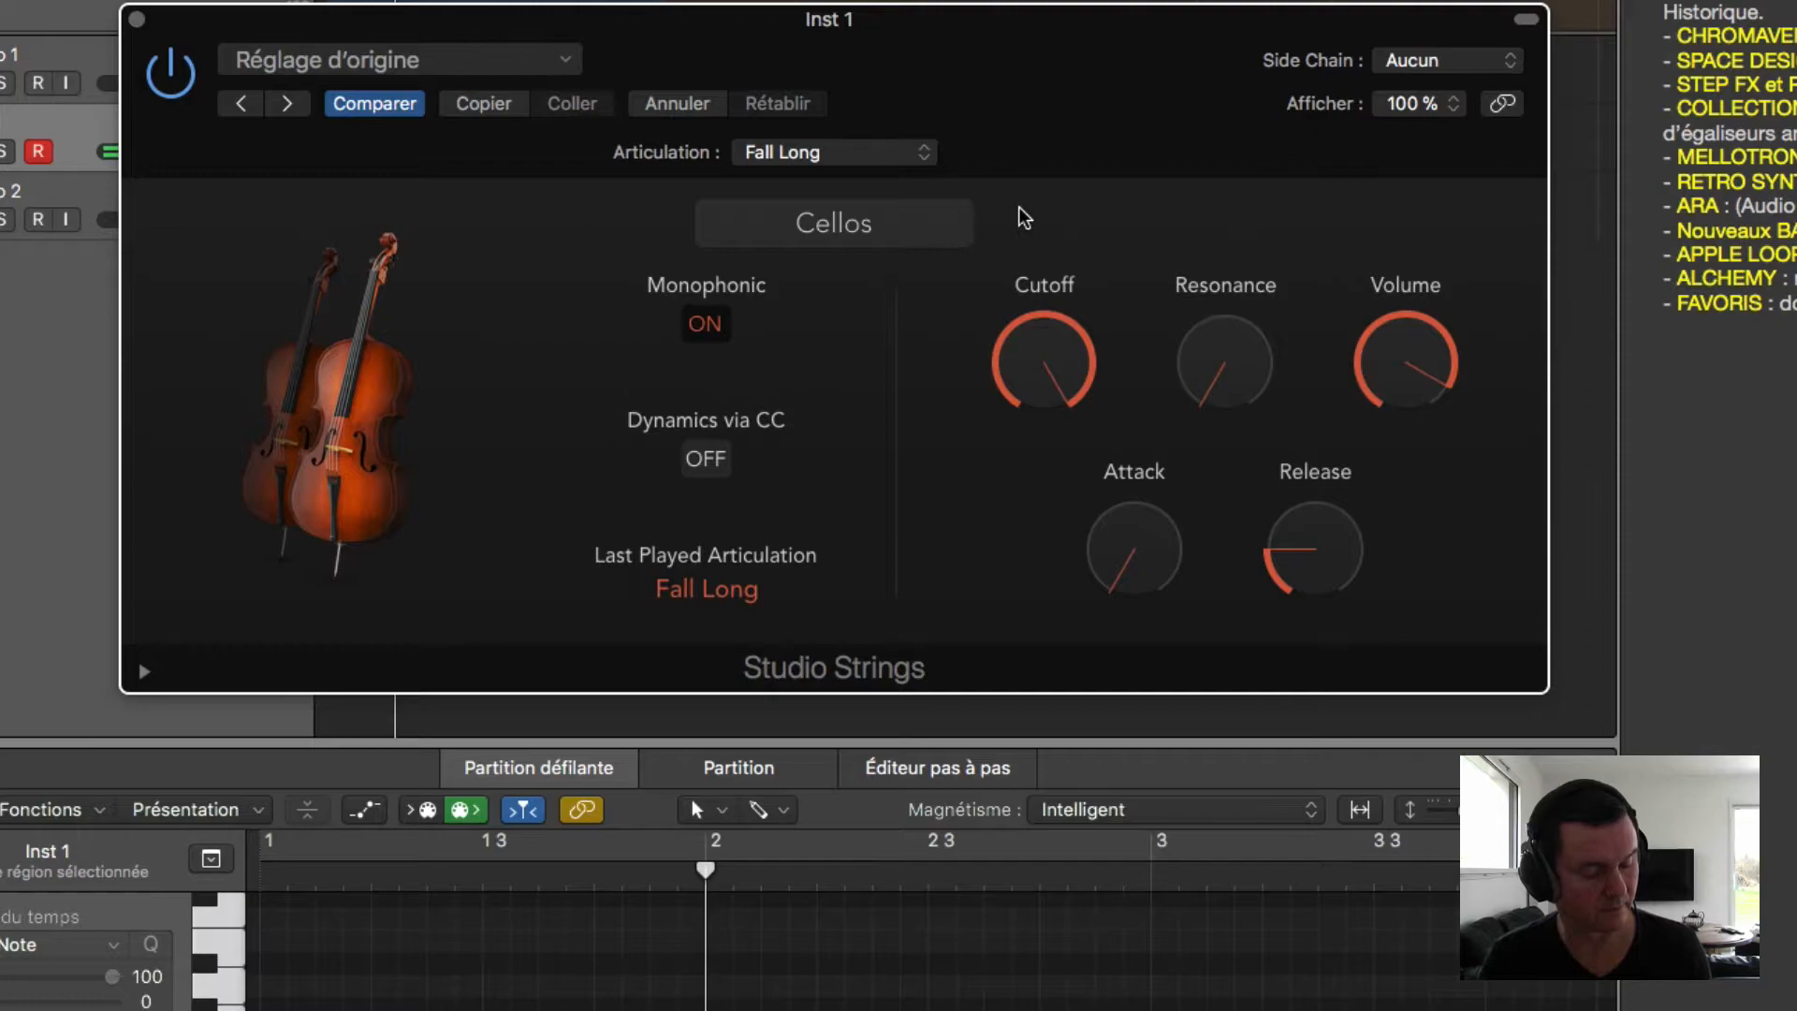
pyautogui.click(884, 154)
pyautogui.click(871, 177)
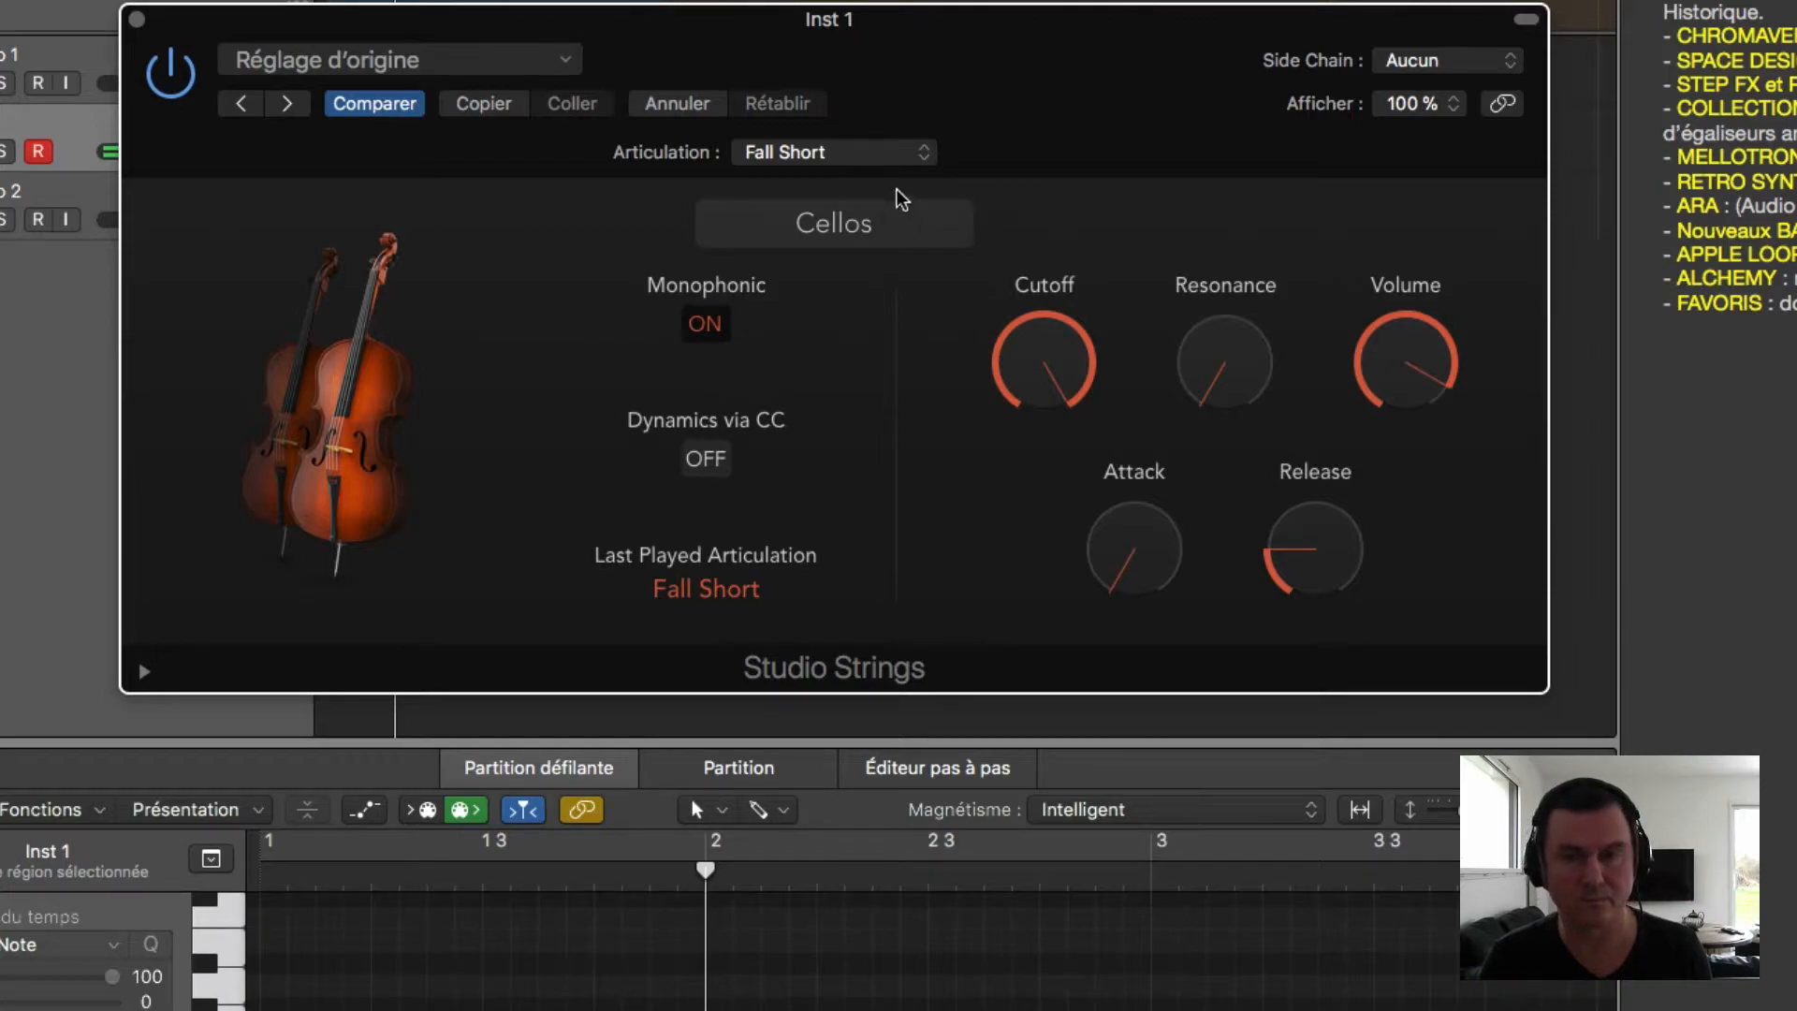
pyautogui.click(879, 153)
pyautogui.click(866, 177)
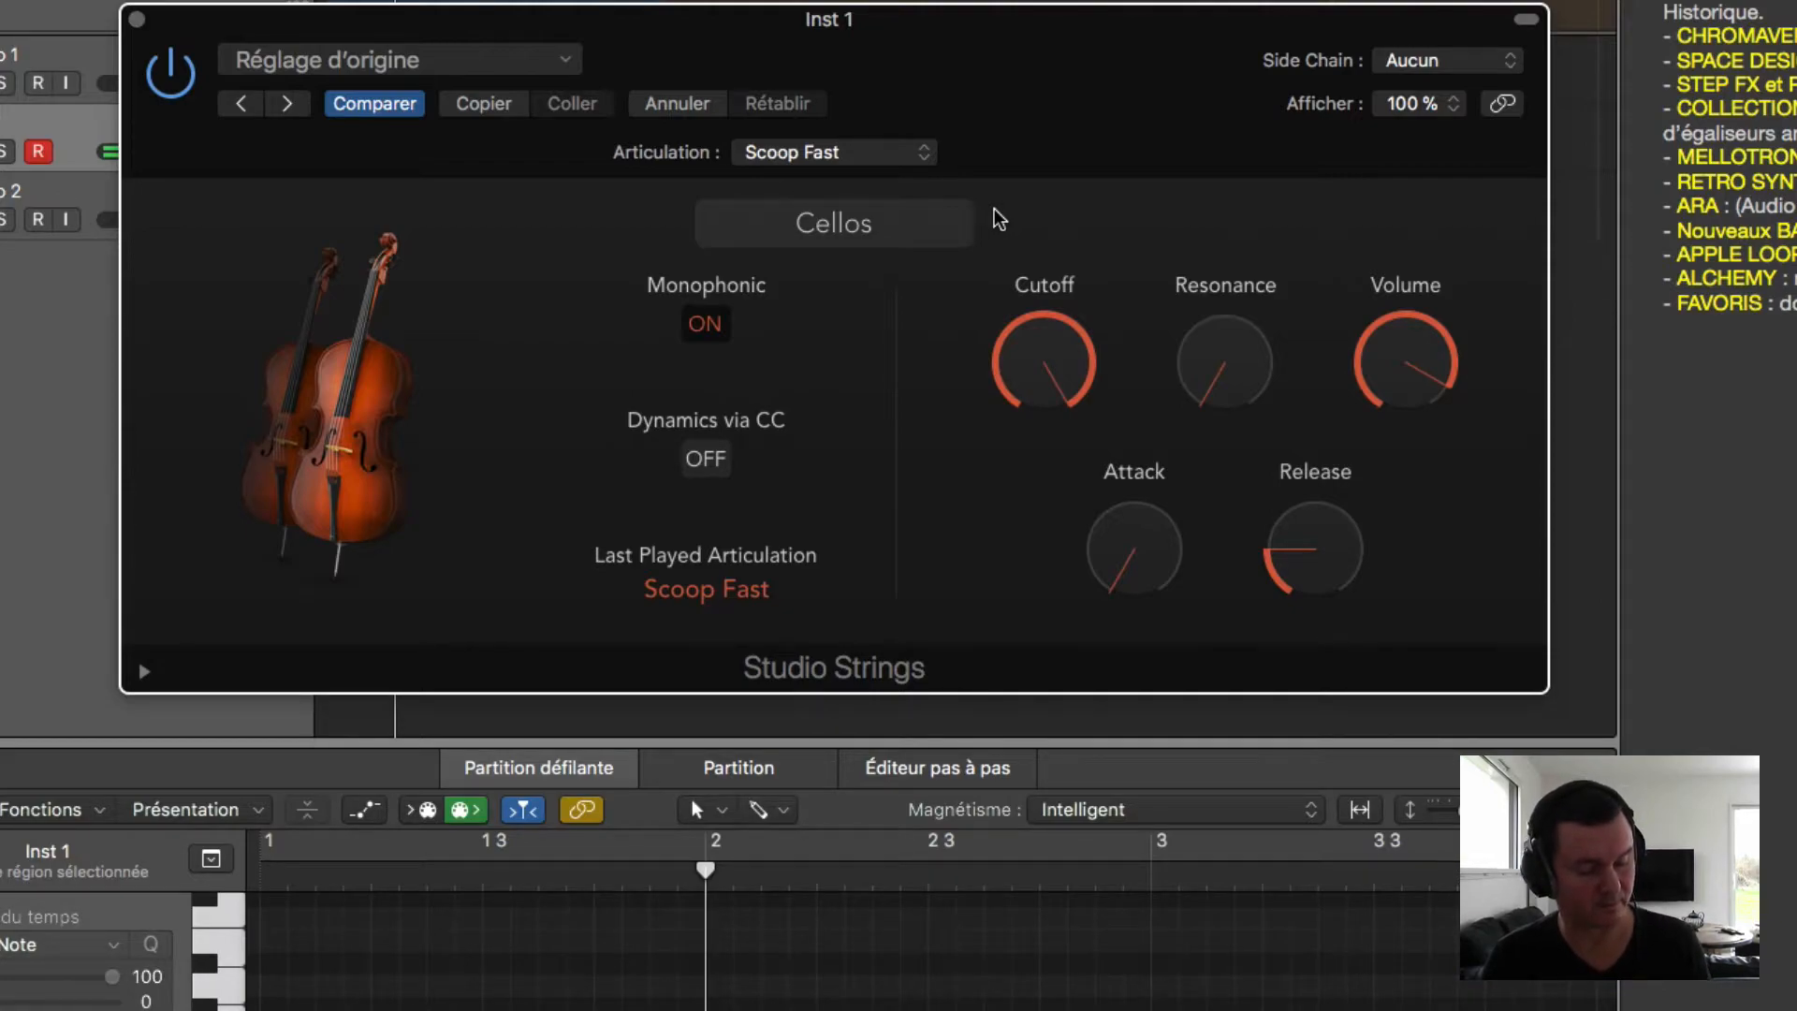
pyautogui.click(869, 148)
pyautogui.click(925, 172)
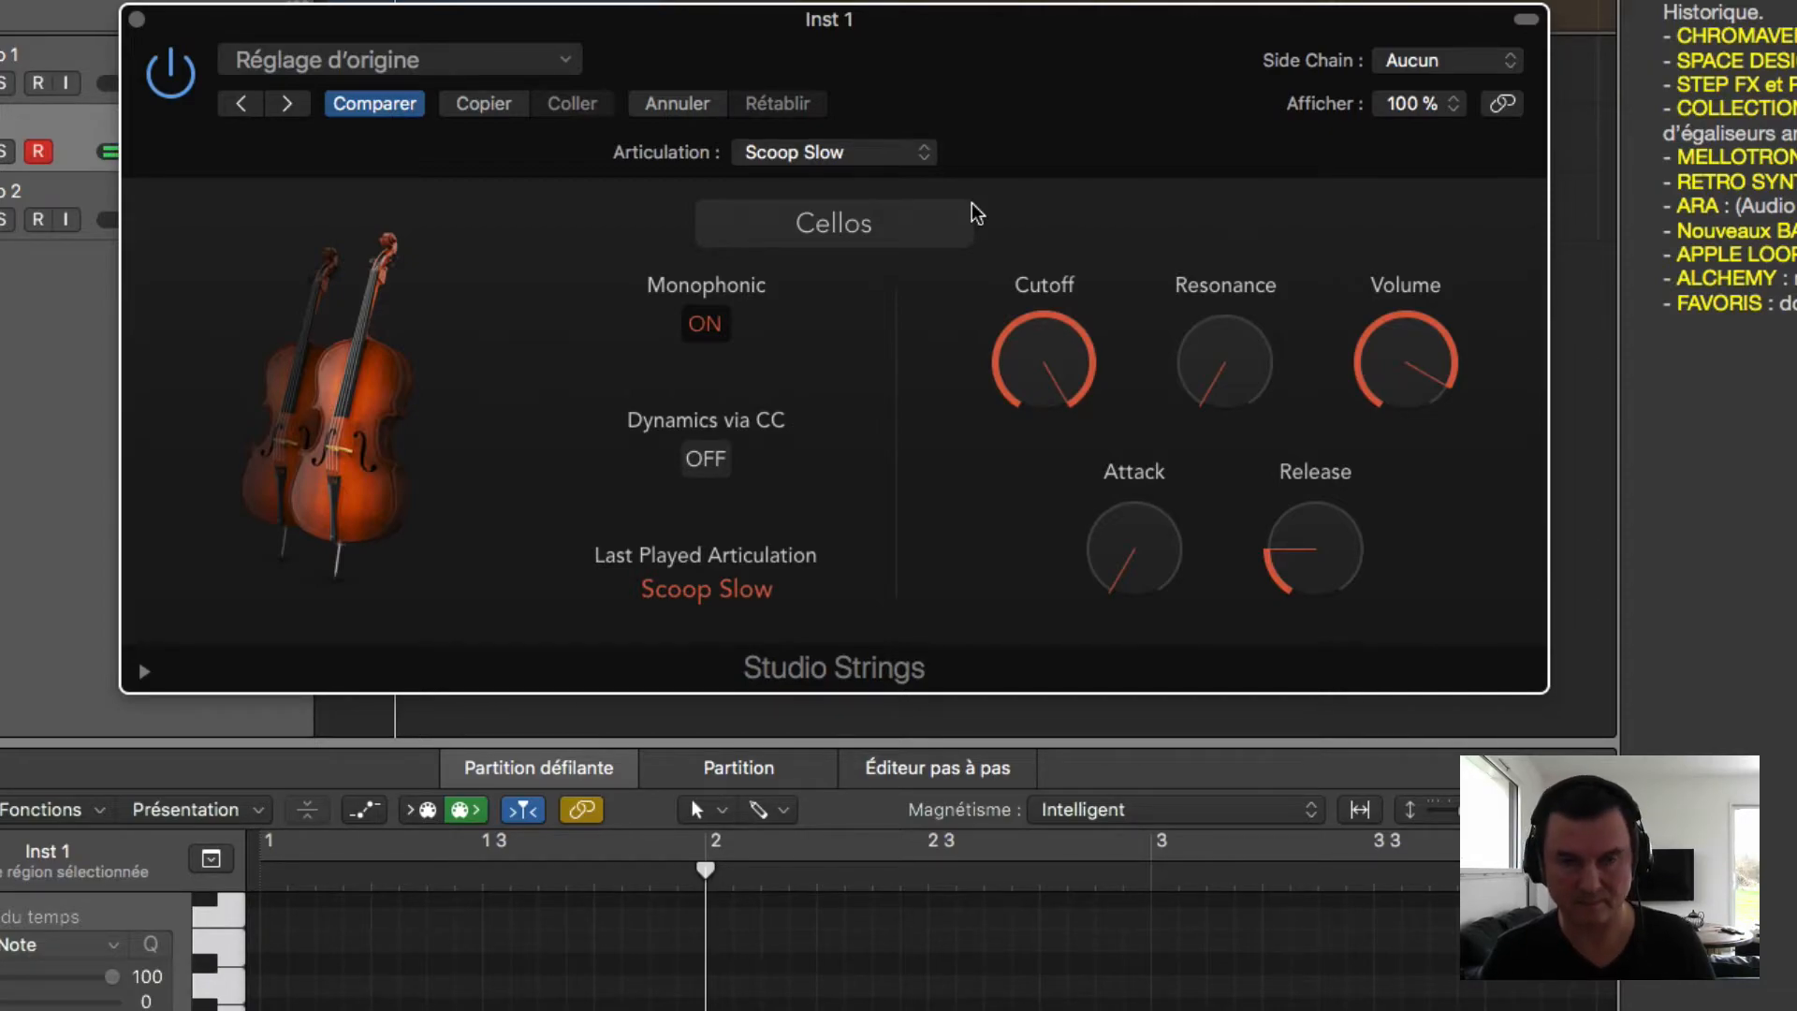
# Step: Audition the Cellos articulations Accented Sustain, Crescendo Fast, Crescendo Slow, Fortepiano Fast and Fortepiano Slow in turn
pyautogui.click(852, 153)
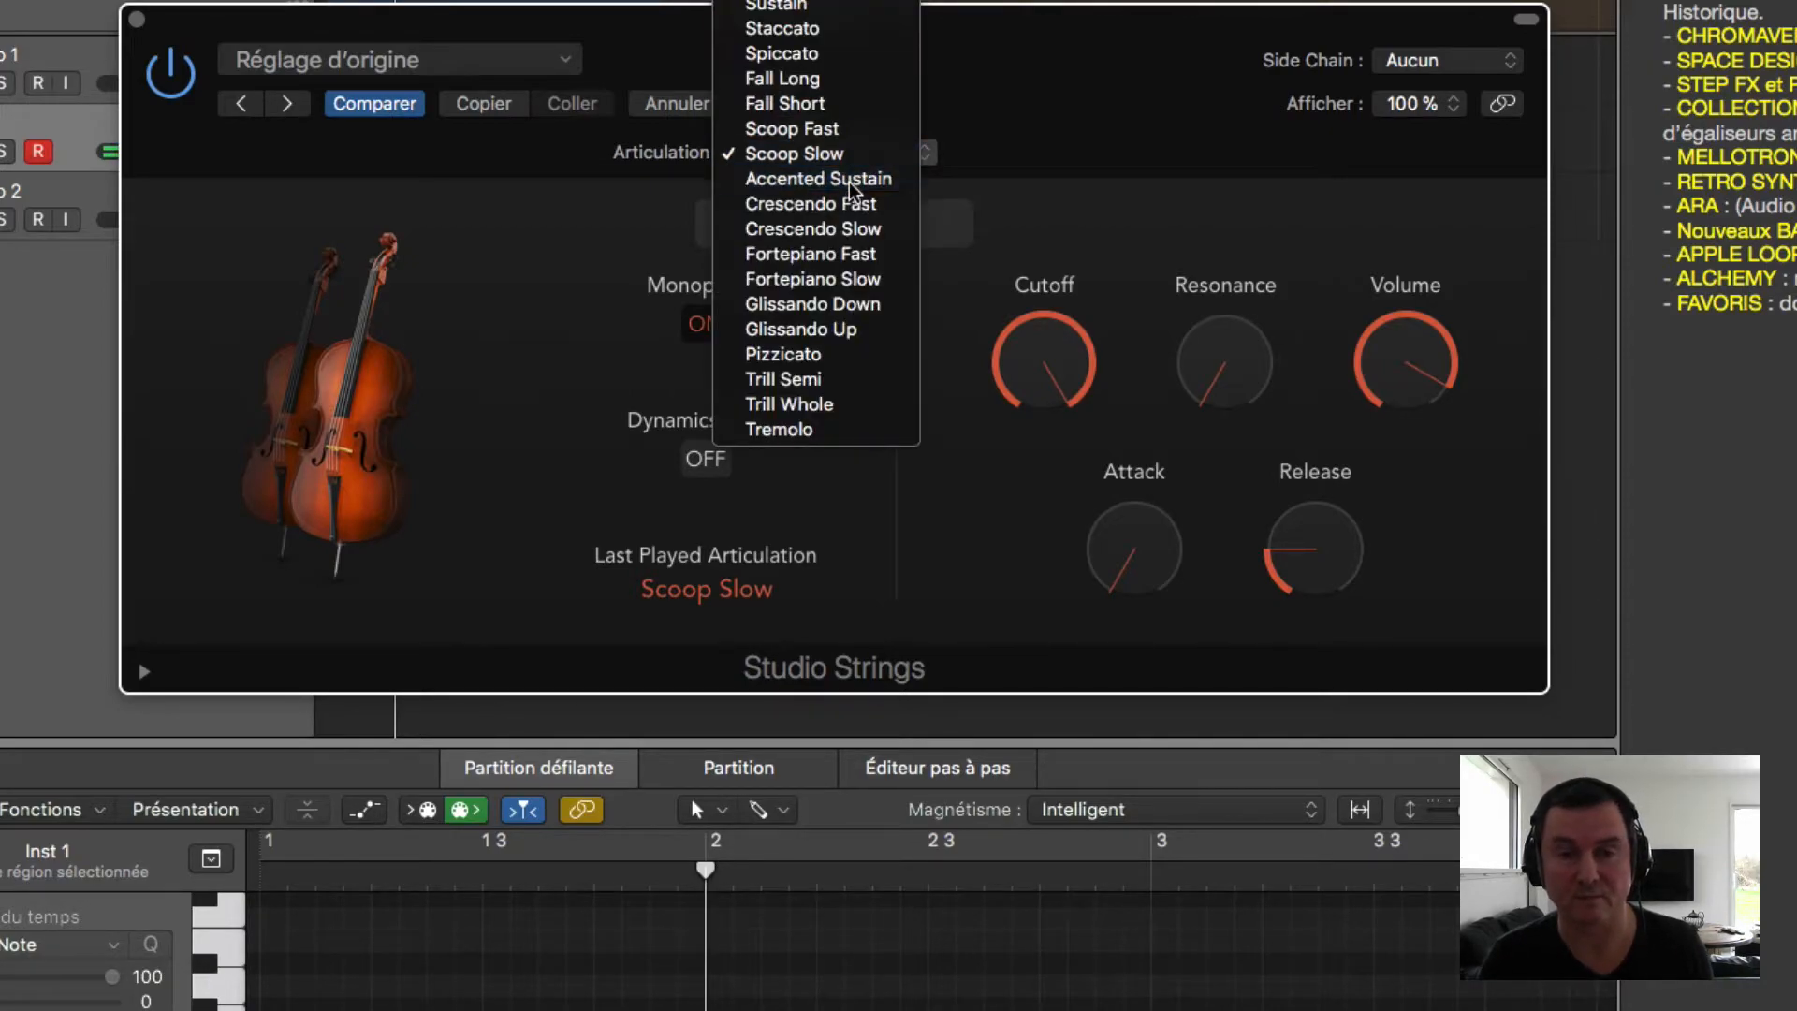
pyautogui.click(850, 182)
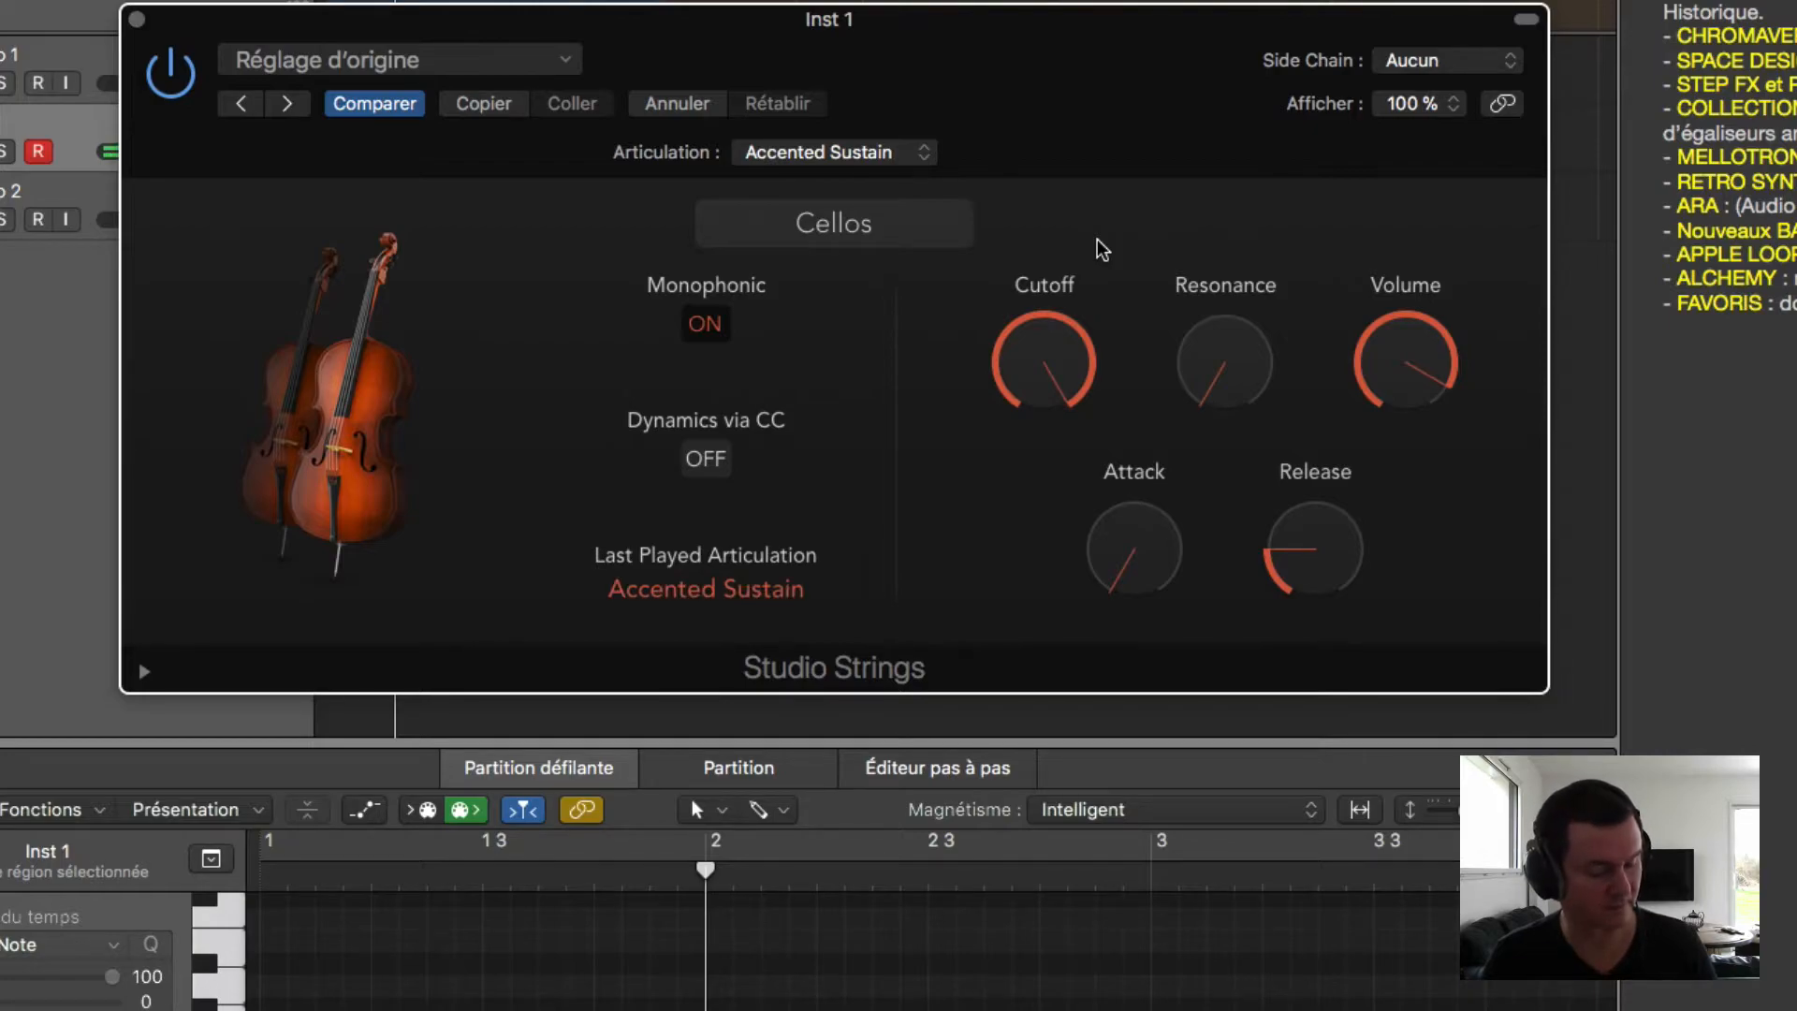
pyautogui.click(865, 154)
pyautogui.click(859, 177)
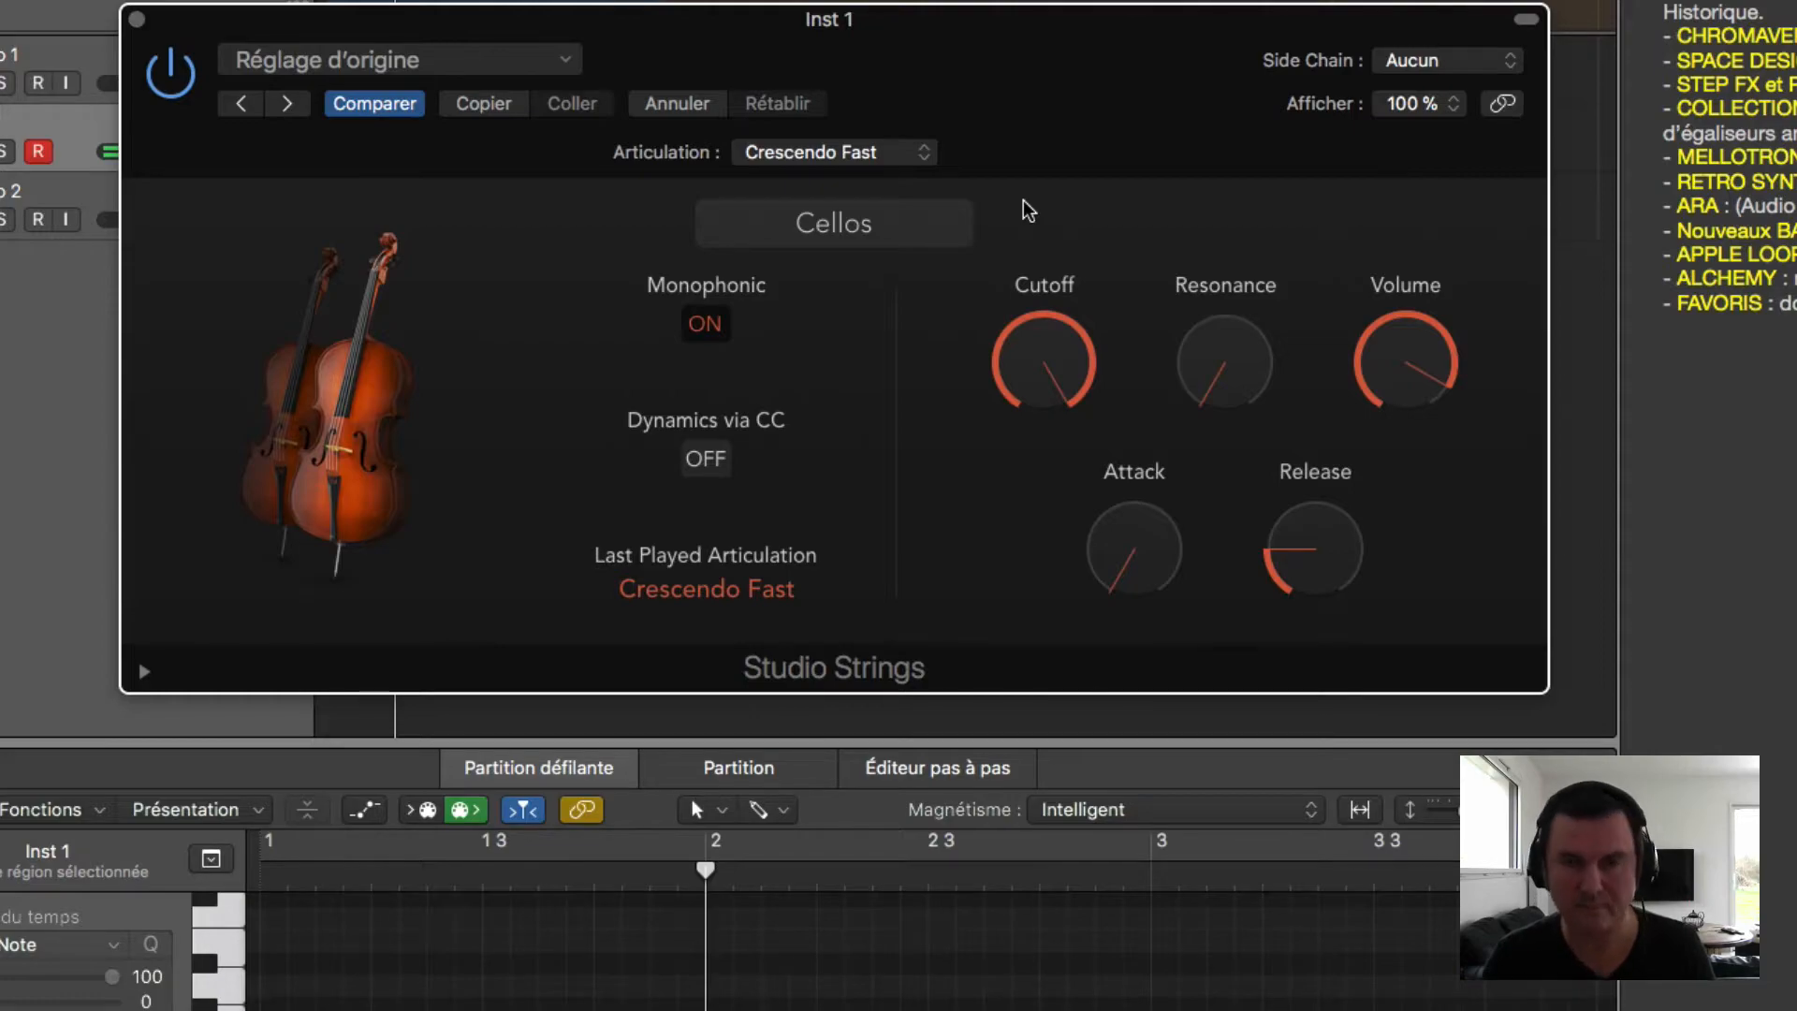
pyautogui.click(874, 148)
pyautogui.click(859, 177)
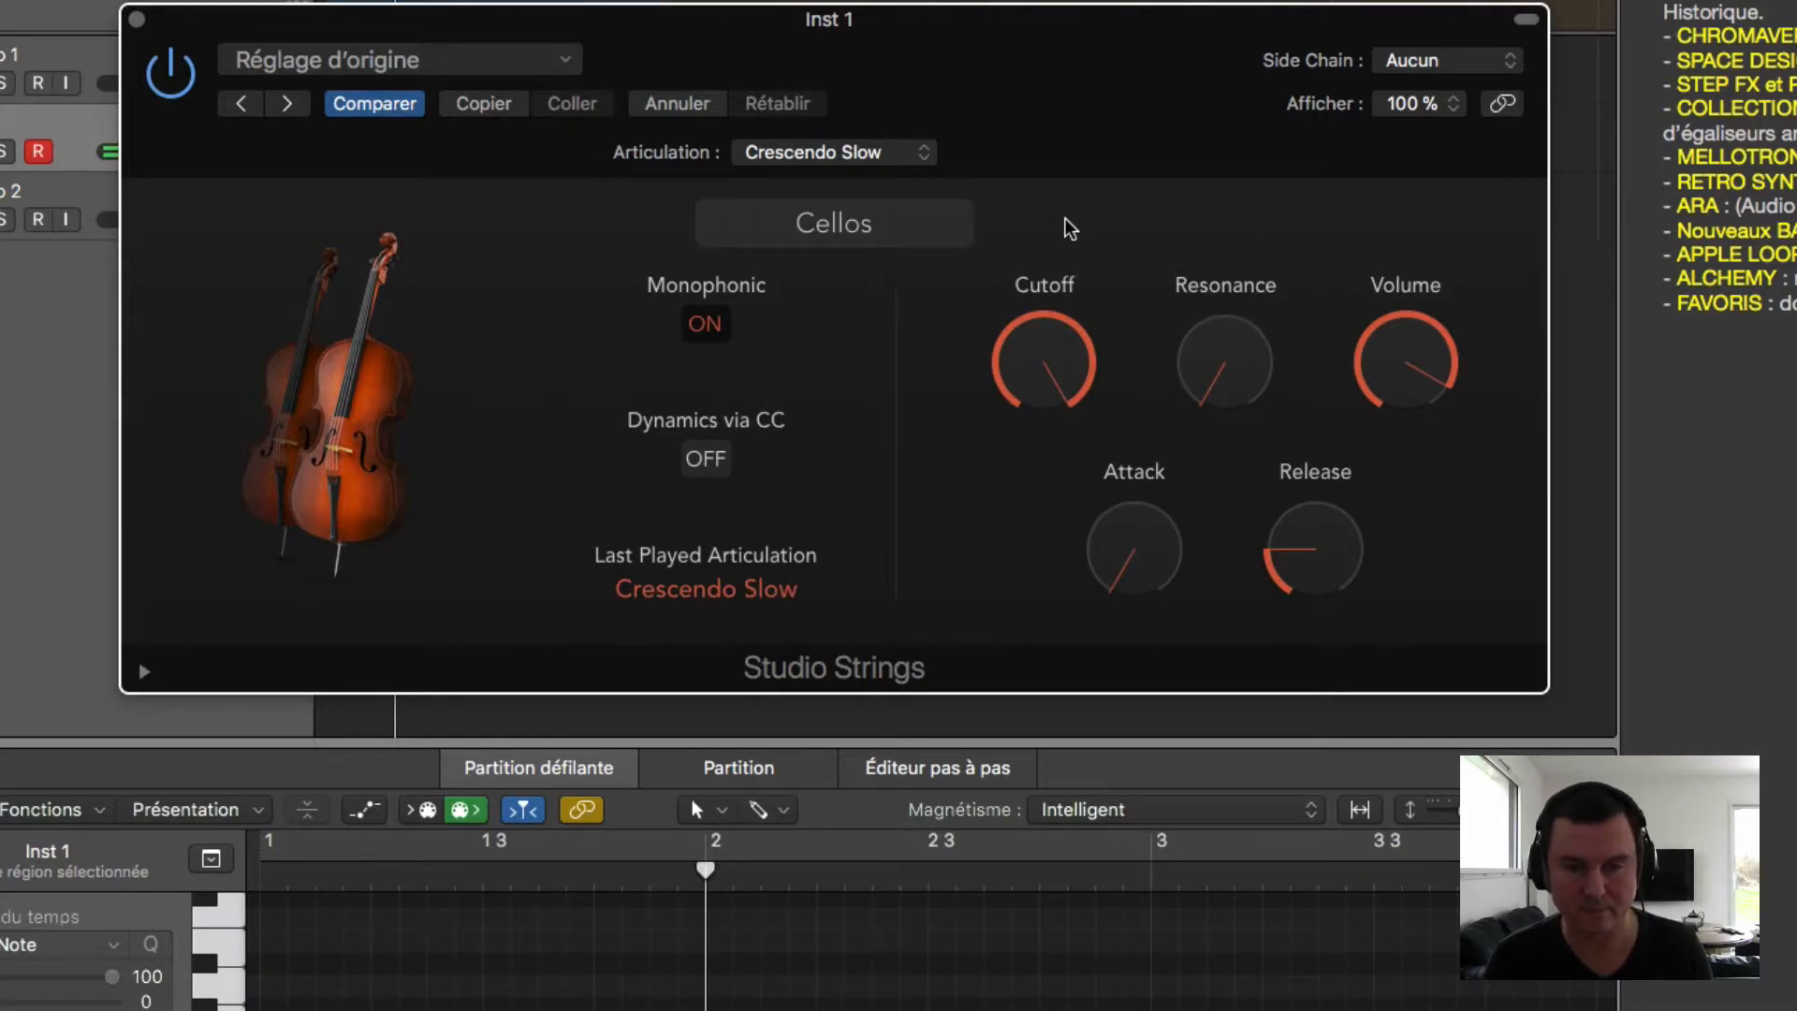
pyautogui.click(866, 150)
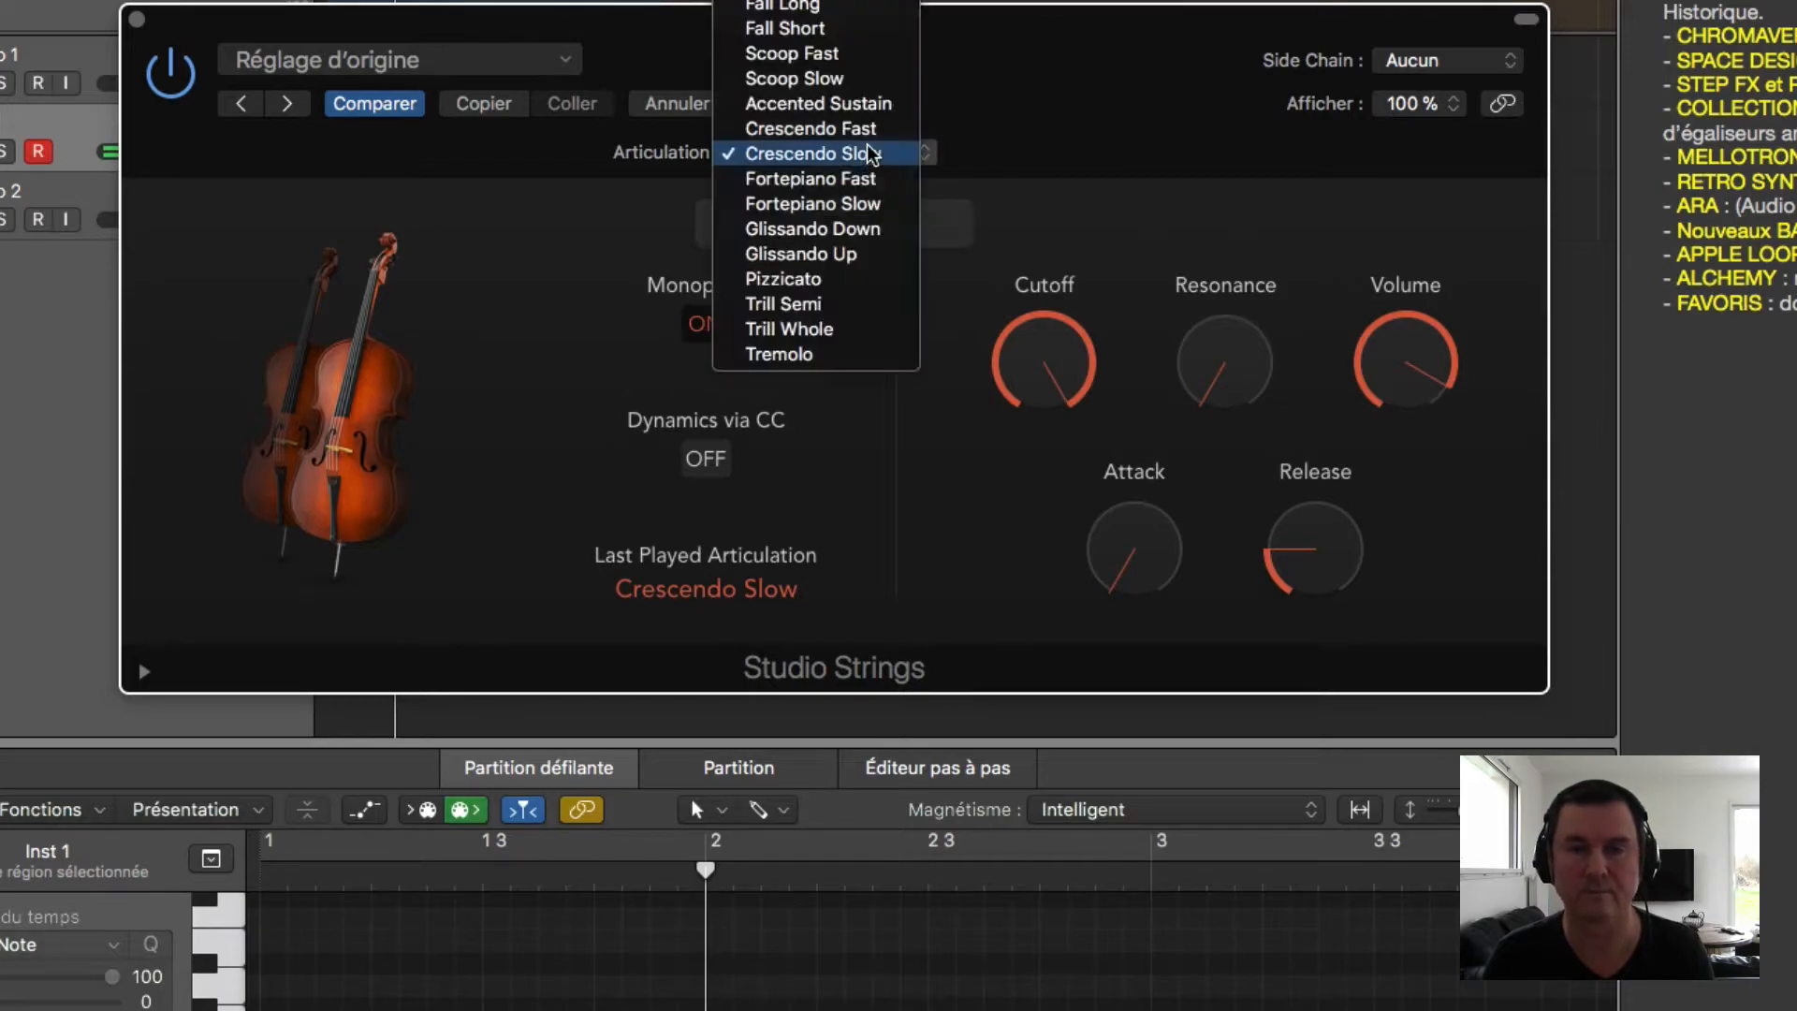
pyautogui.click(867, 178)
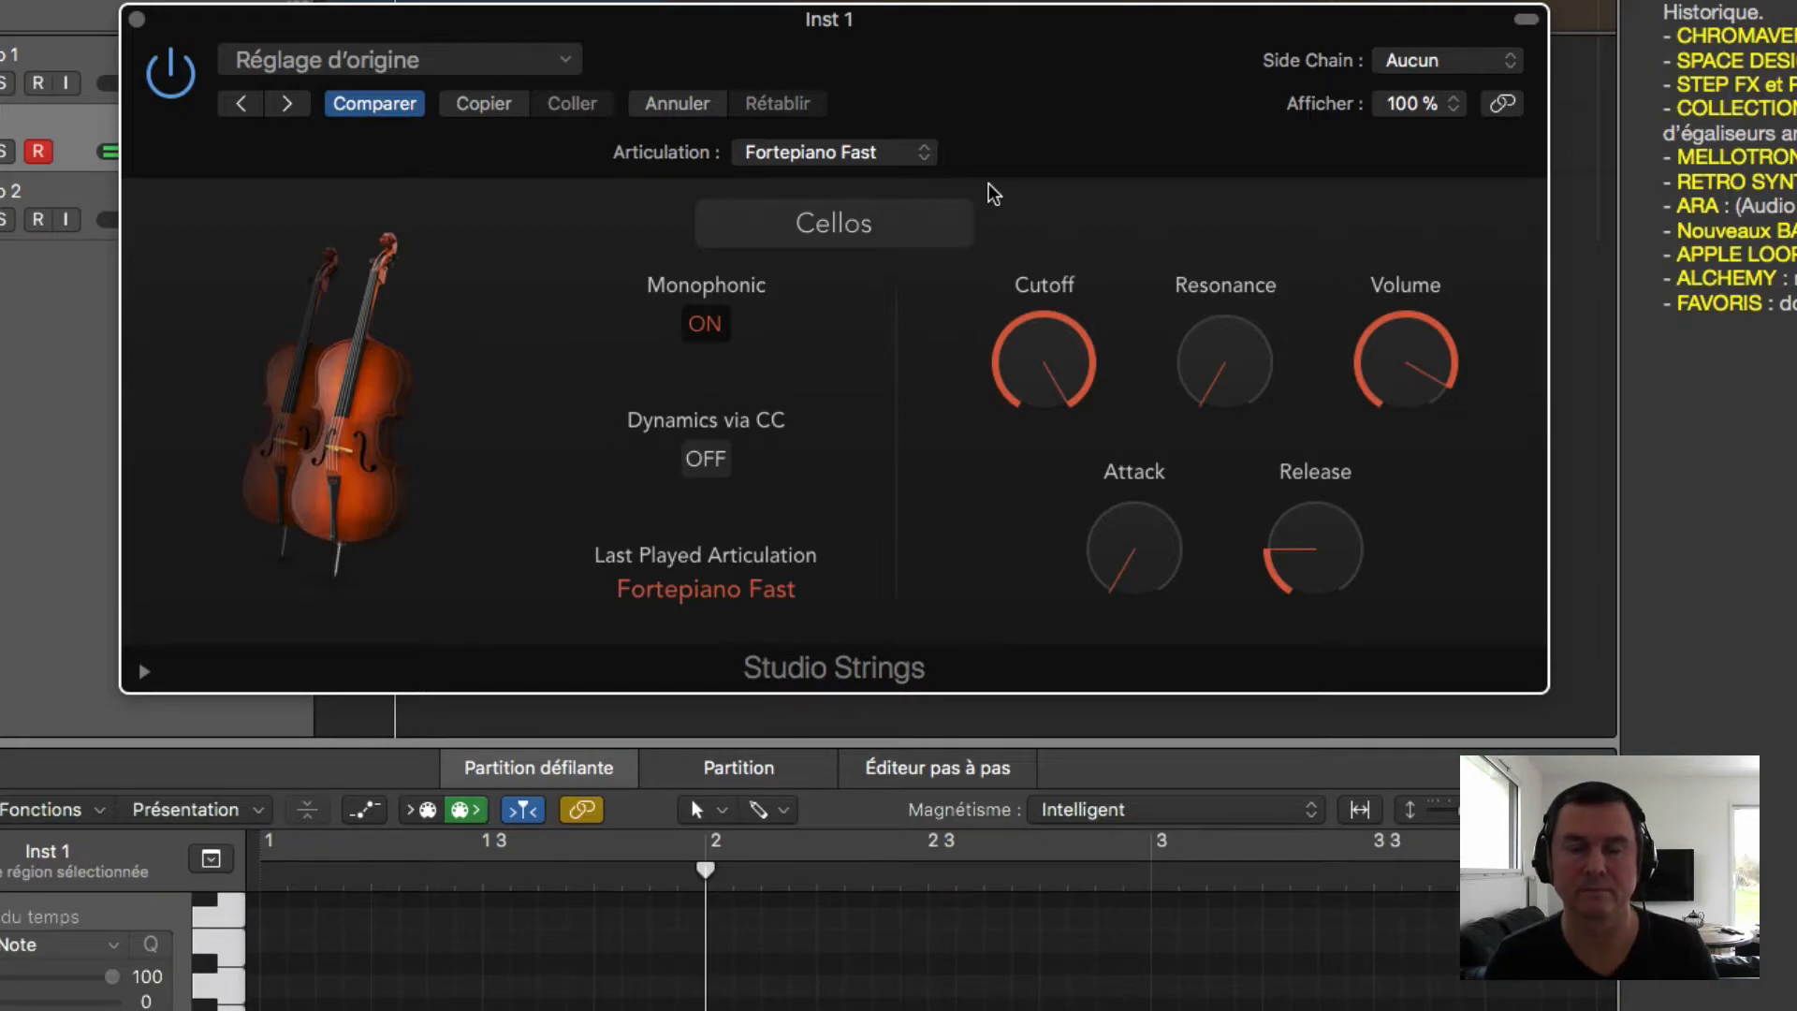
pyautogui.click(850, 152)
pyautogui.click(850, 176)
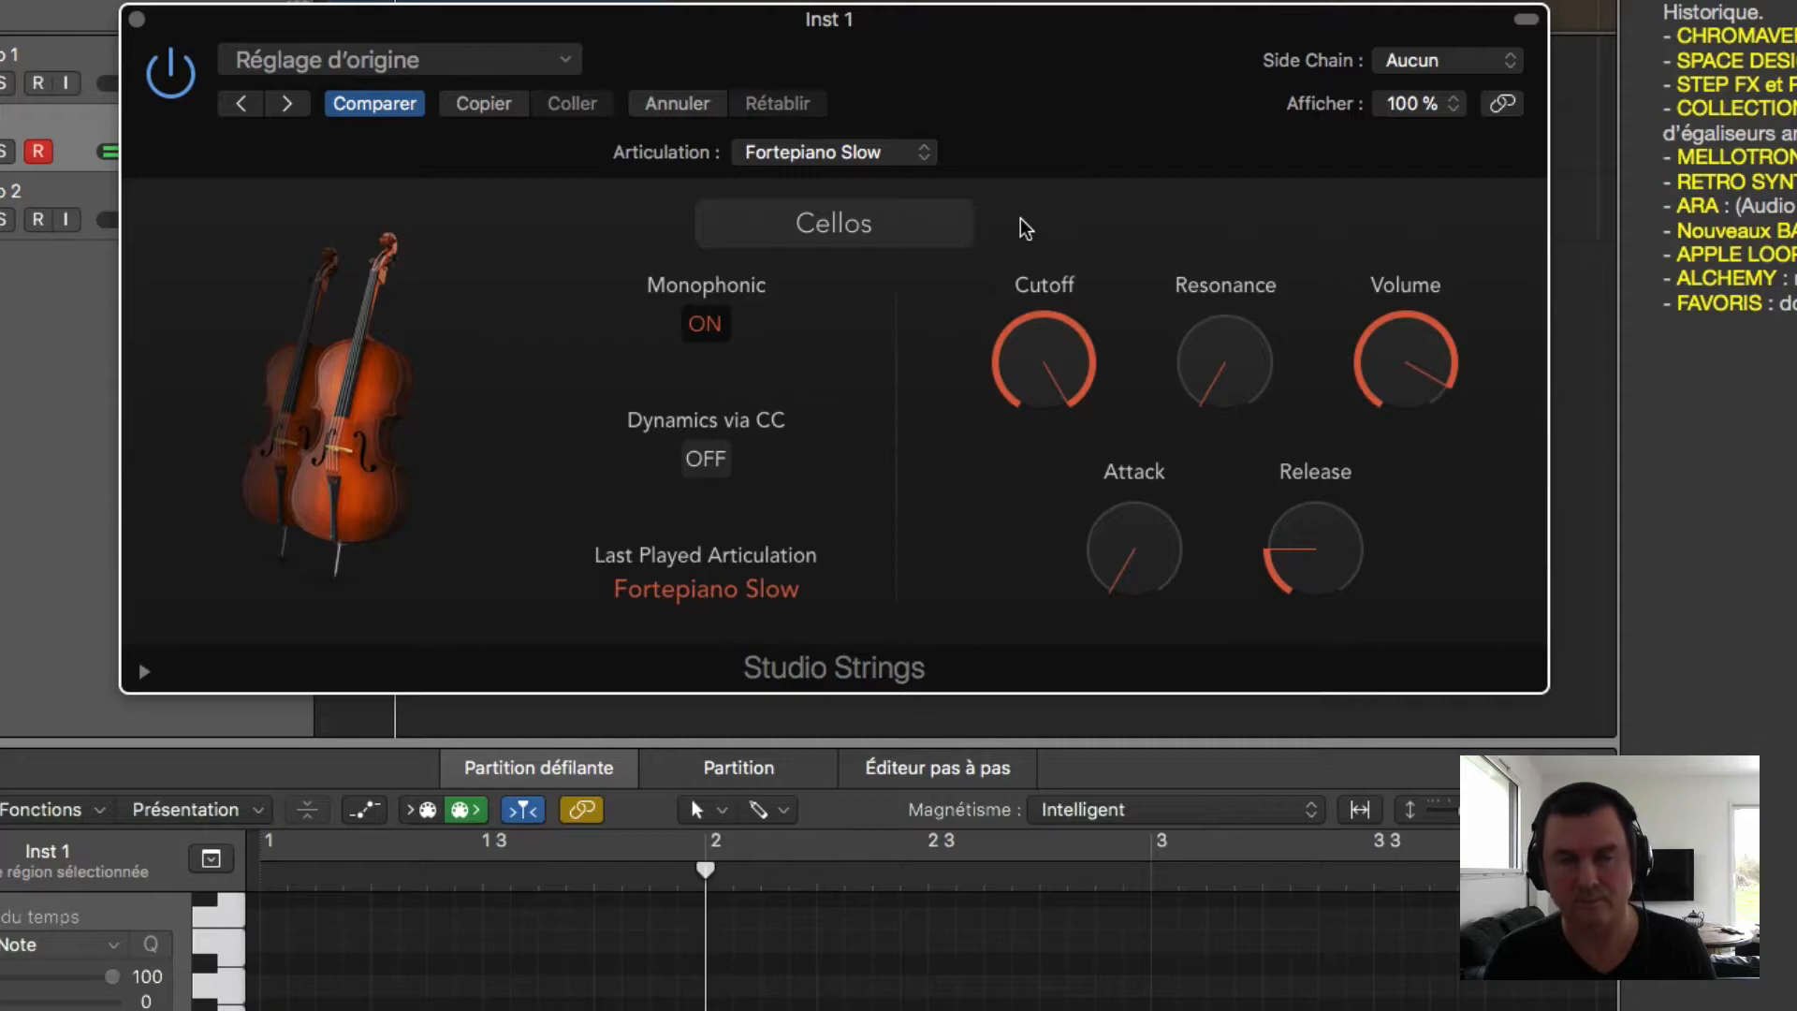
# Step: Audition the Cellos articulations Glissando Down, Glissando Up and Pizzicato in turn
pyautogui.click(879, 153)
pyautogui.click(877, 178)
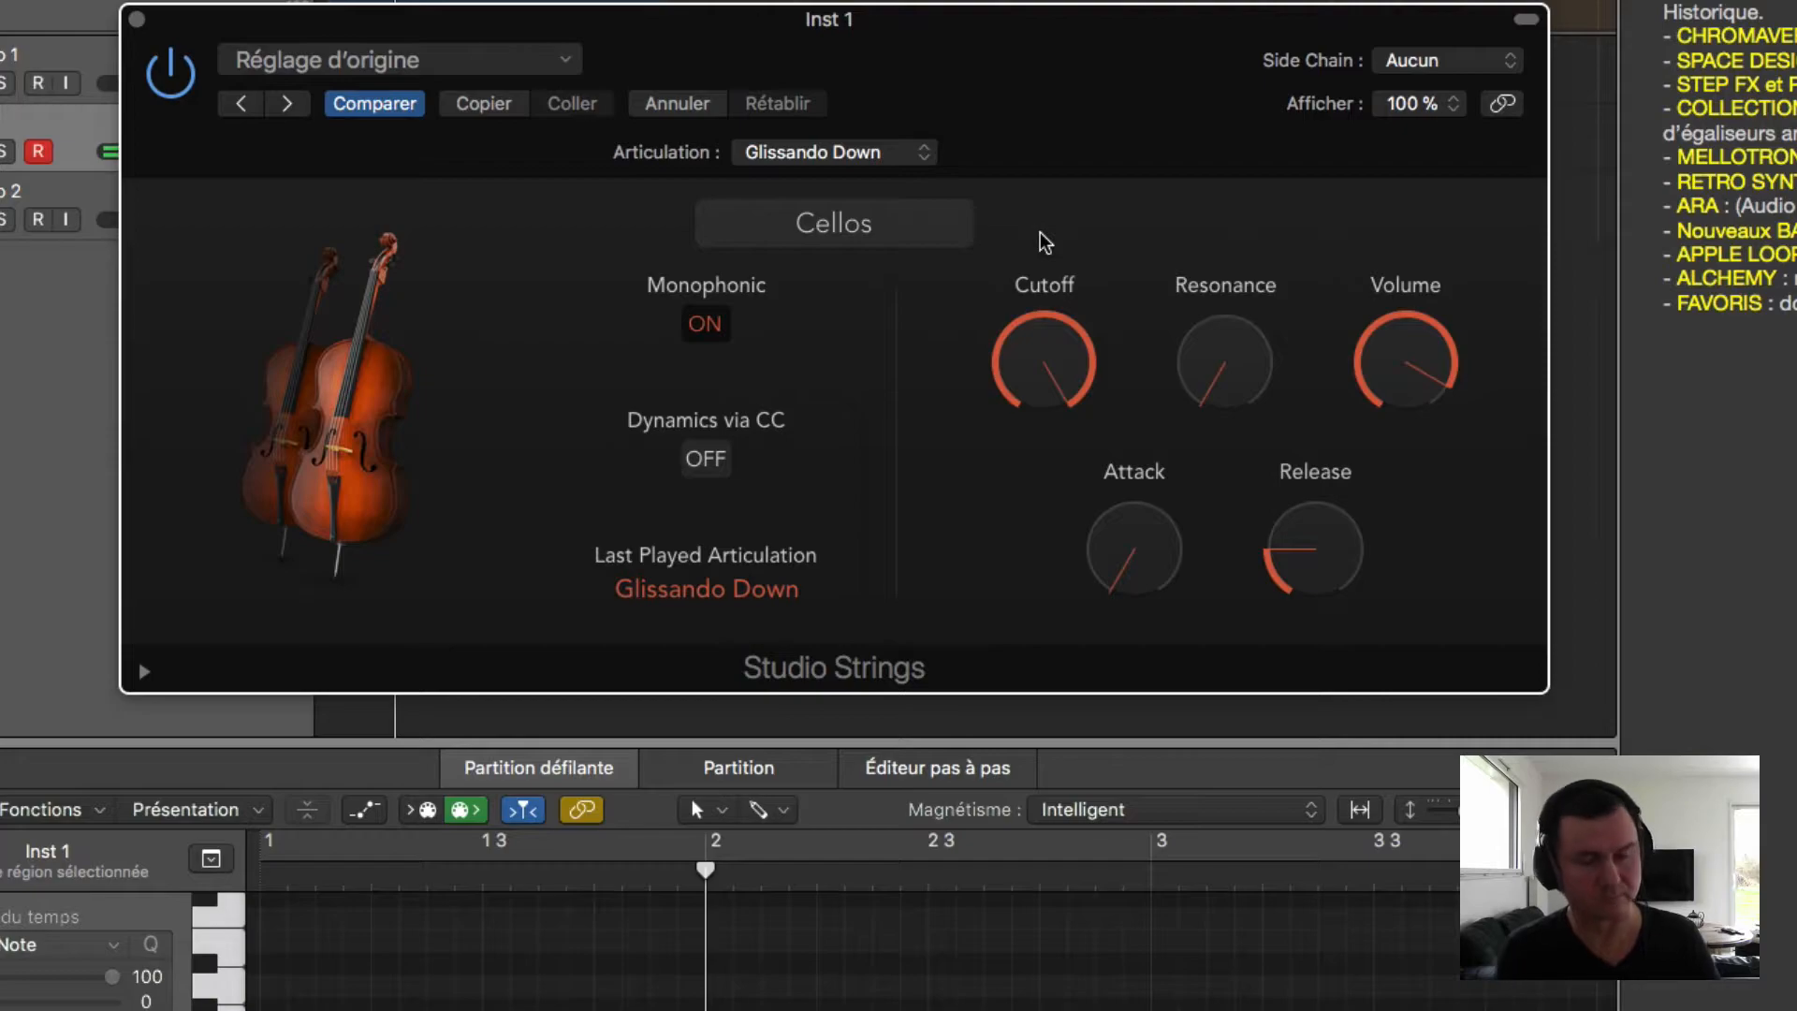
pyautogui.click(829, 152)
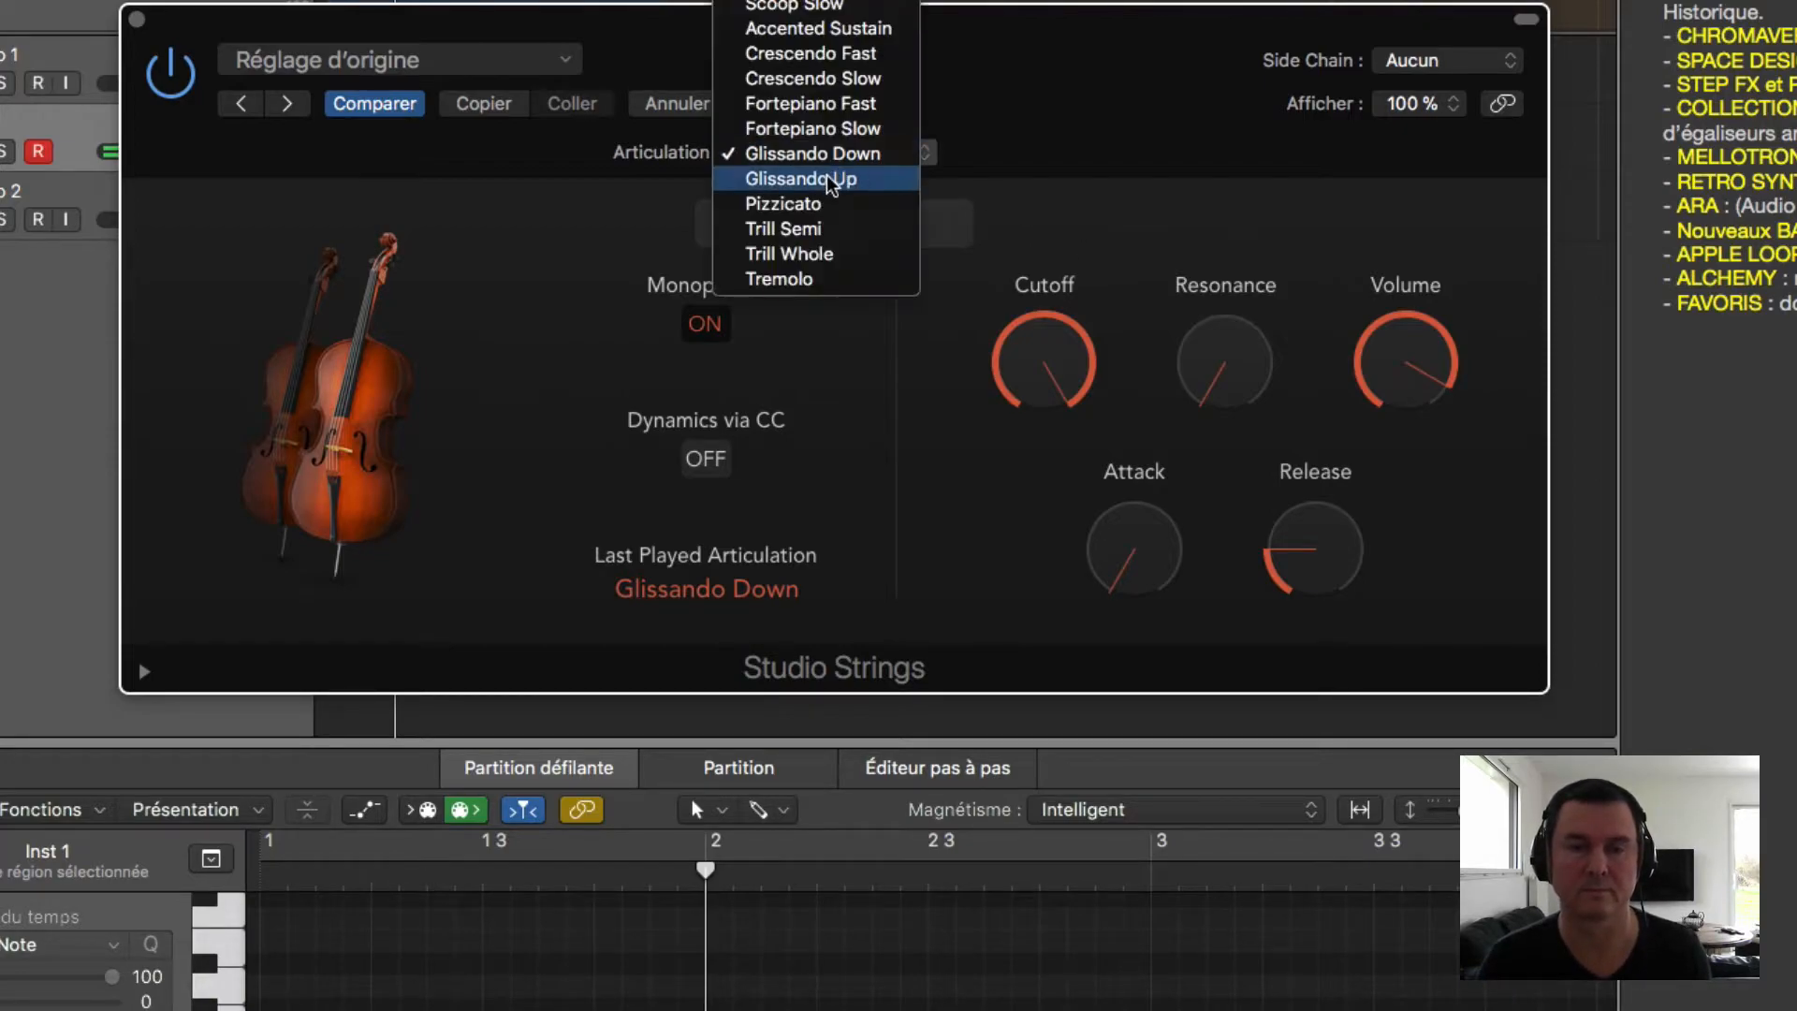
pyautogui.click(831, 177)
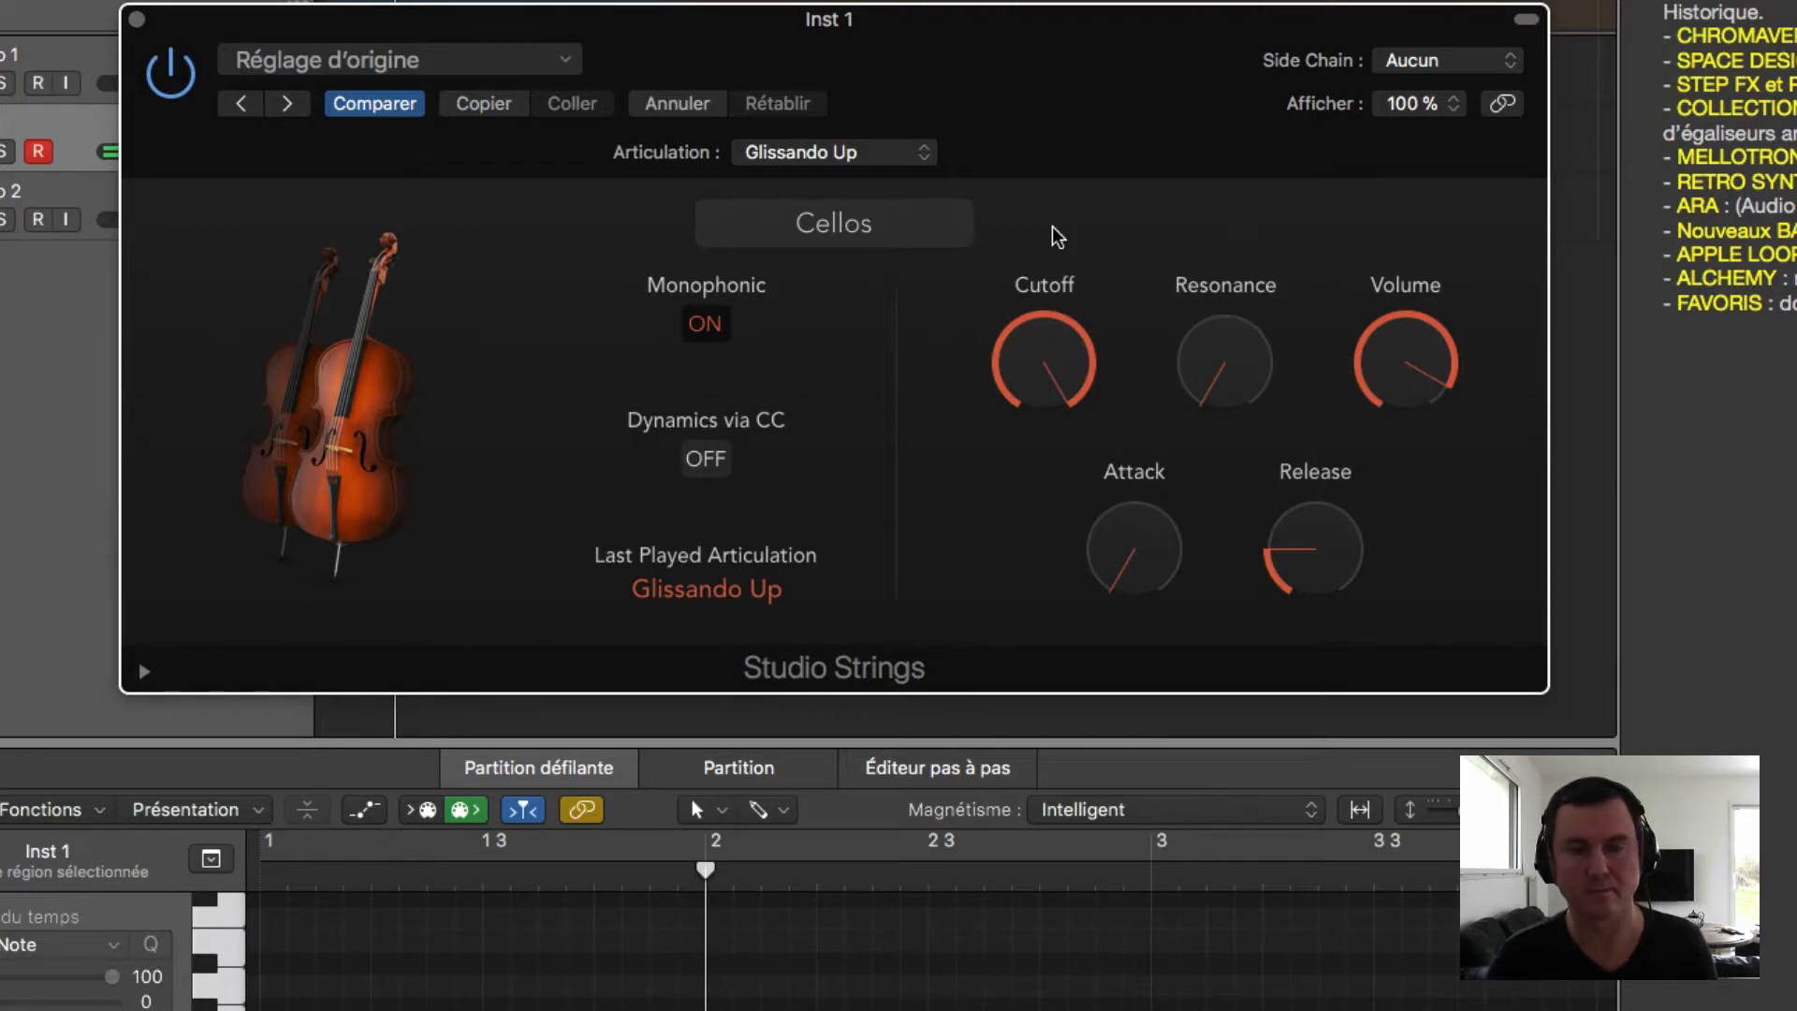
pyautogui.click(868, 150)
pyautogui.click(856, 176)
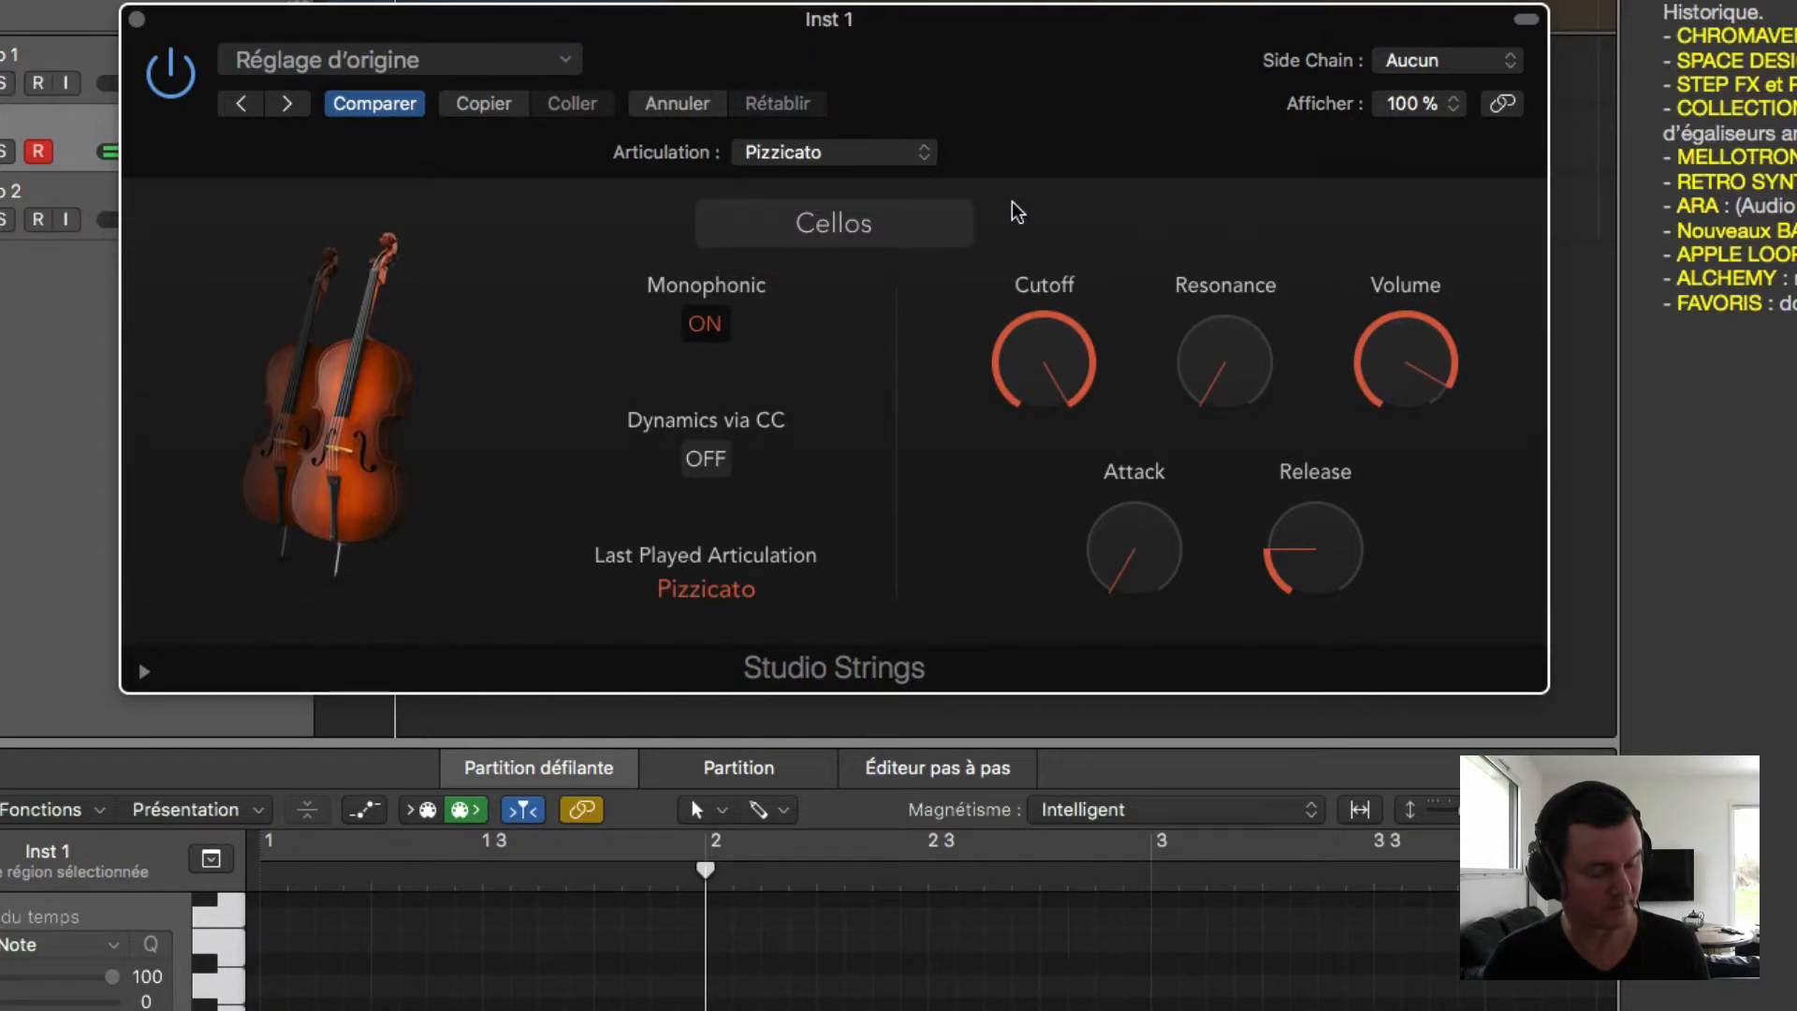
# Step: Audition the remaining Cellos articulations Trill Semi, Trill Whole and Tremolo in turn
pyautogui.click(863, 155)
pyautogui.click(860, 178)
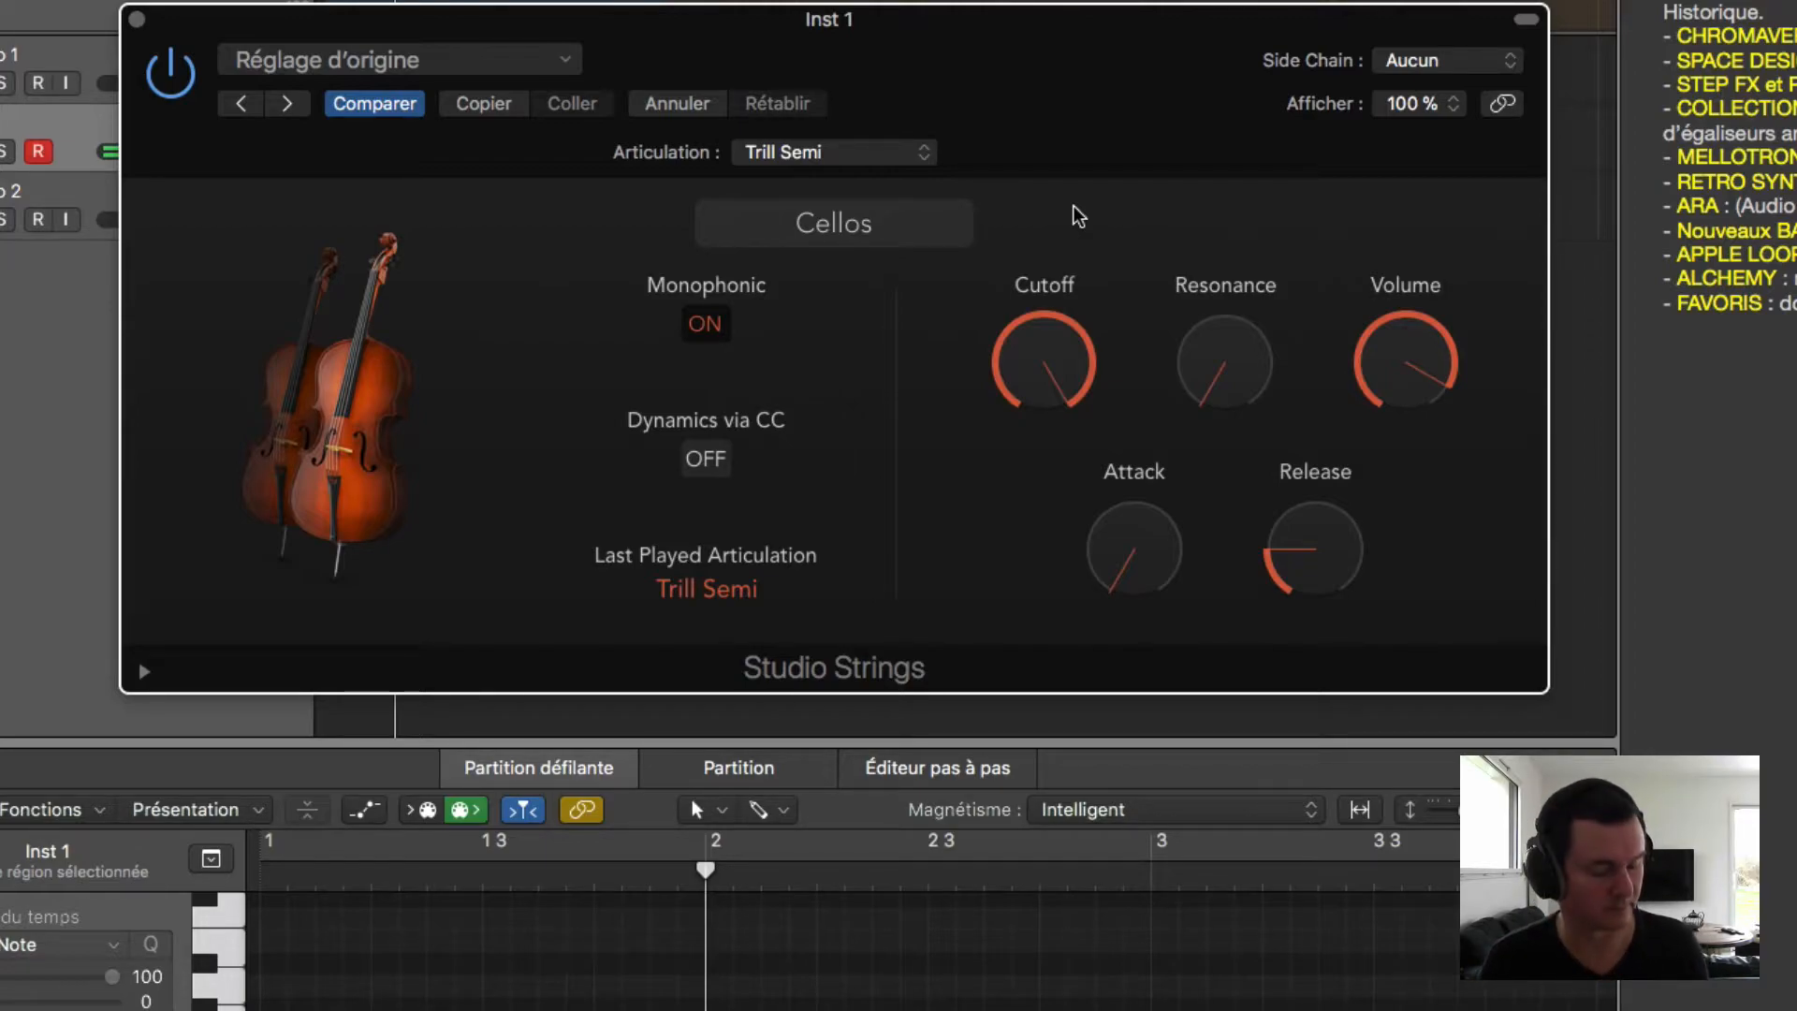
pyautogui.click(848, 154)
pyautogui.click(1017, 215)
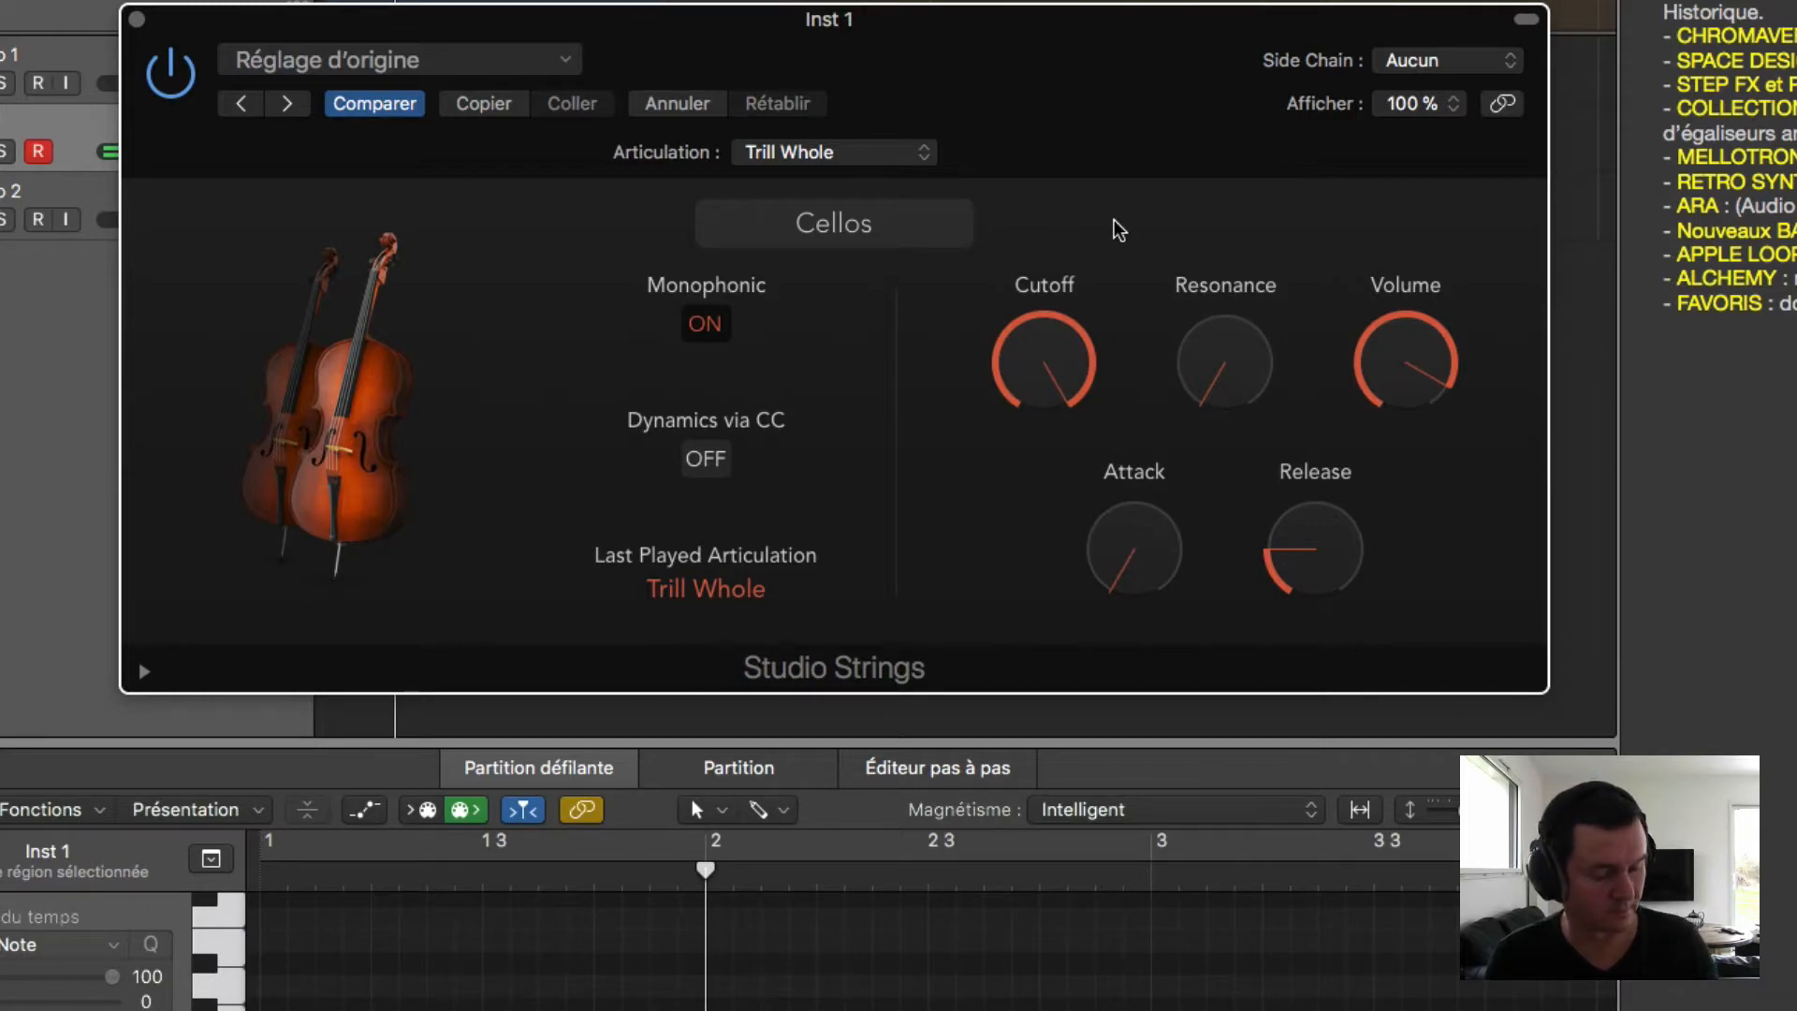
pyautogui.click(861, 154)
pyautogui.click(867, 182)
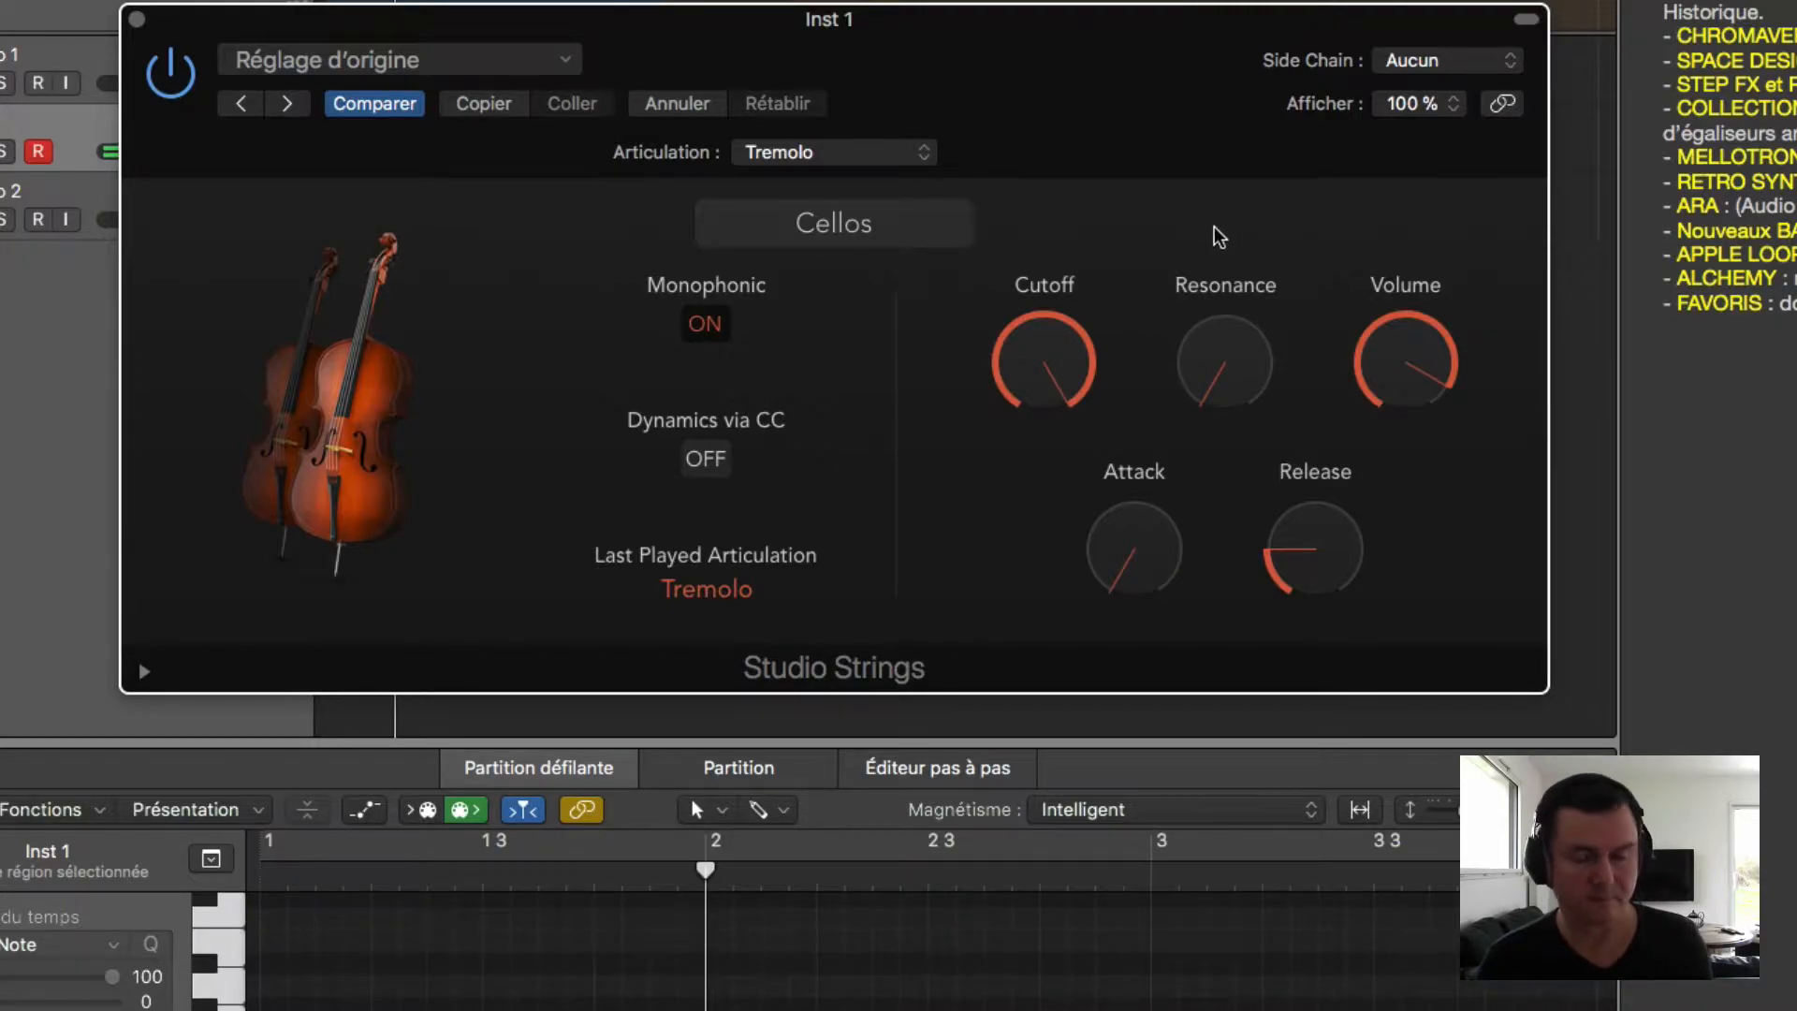
# Step: Lower the Cutoff slightly and raise the Resonance of the Cellos past halfway, trying out the Attack control as well
pyautogui.moveTo(1052, 348); pyautogui.dragTo(1074, 542)
pyautogui.moveTo(1218, 329); pyautogui.dragTo(1255, 121)
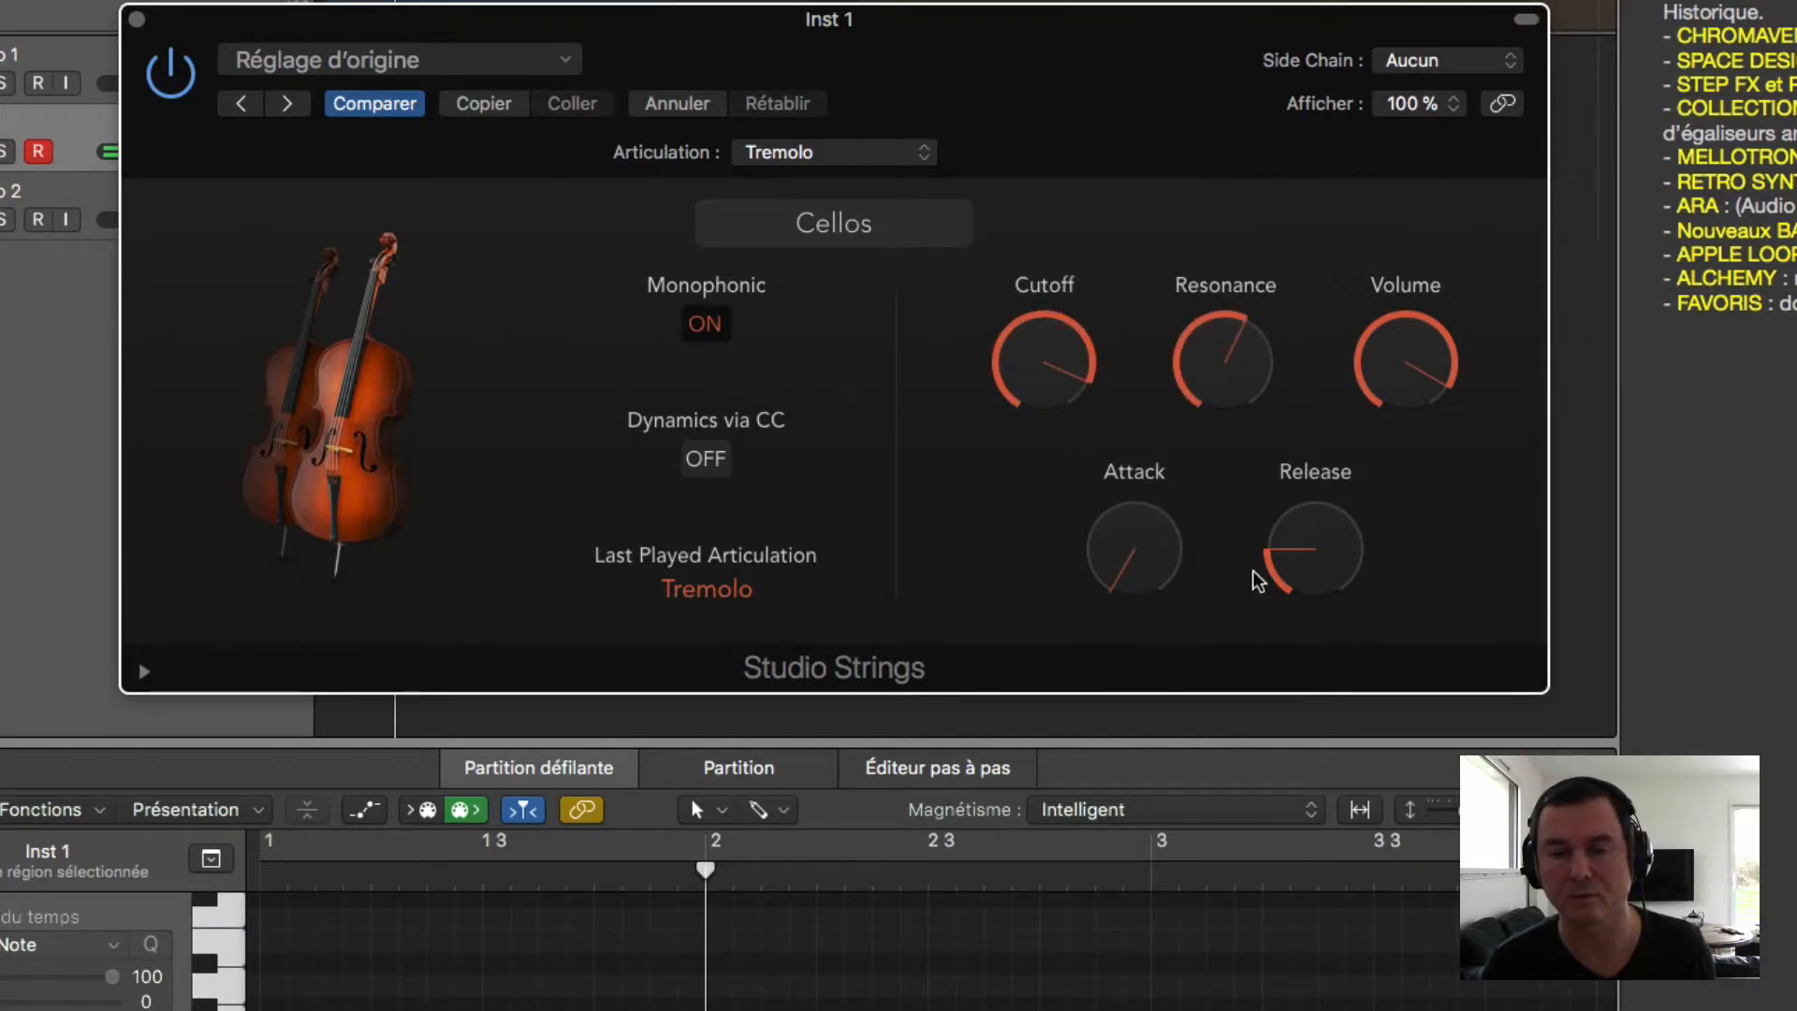
pyautogui.moveTo(1142, 542)
pyautogui.mouseDown()
pyautogui.moveTo(1135, 412)
pyautogui.moveTo(1137, 548)
pyautogui.mouseUp()
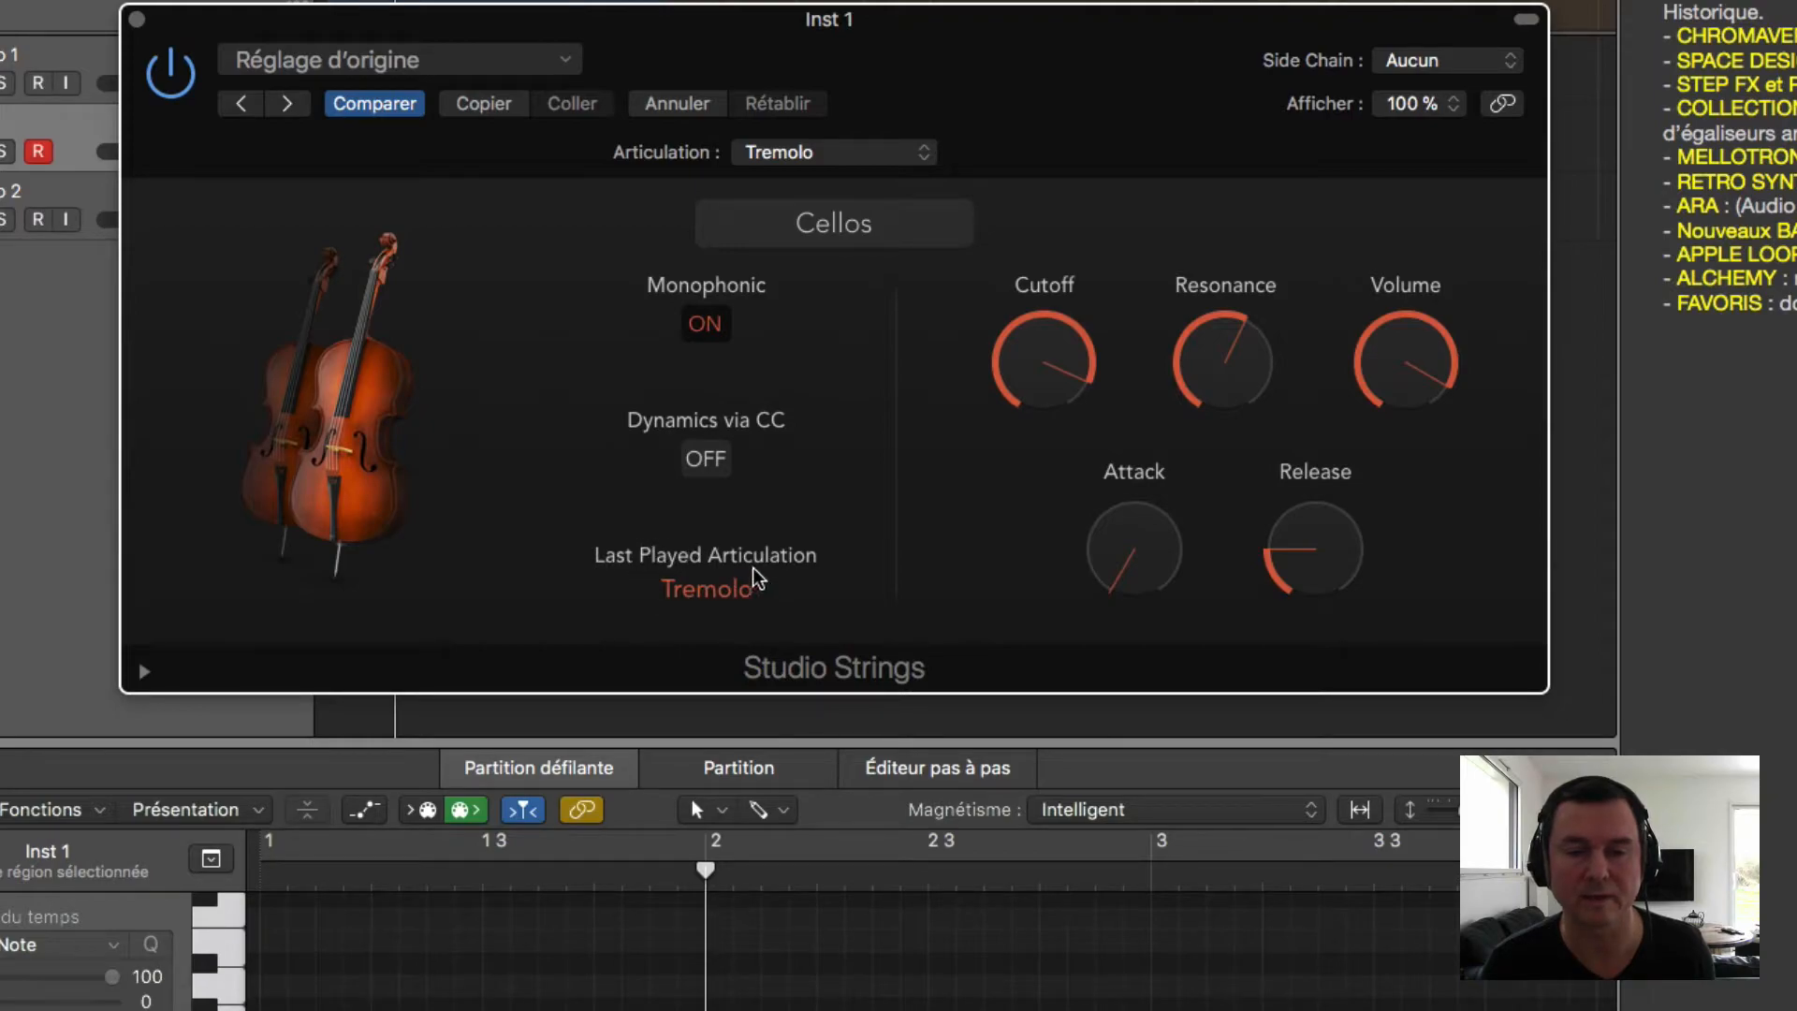
# Step: Switch the Cellos articulation to Pizzicato, and hide and redisplay the Studio Strings window's header controls
pyautogui.click(828, 153)
pyautogui.click(829, 80)
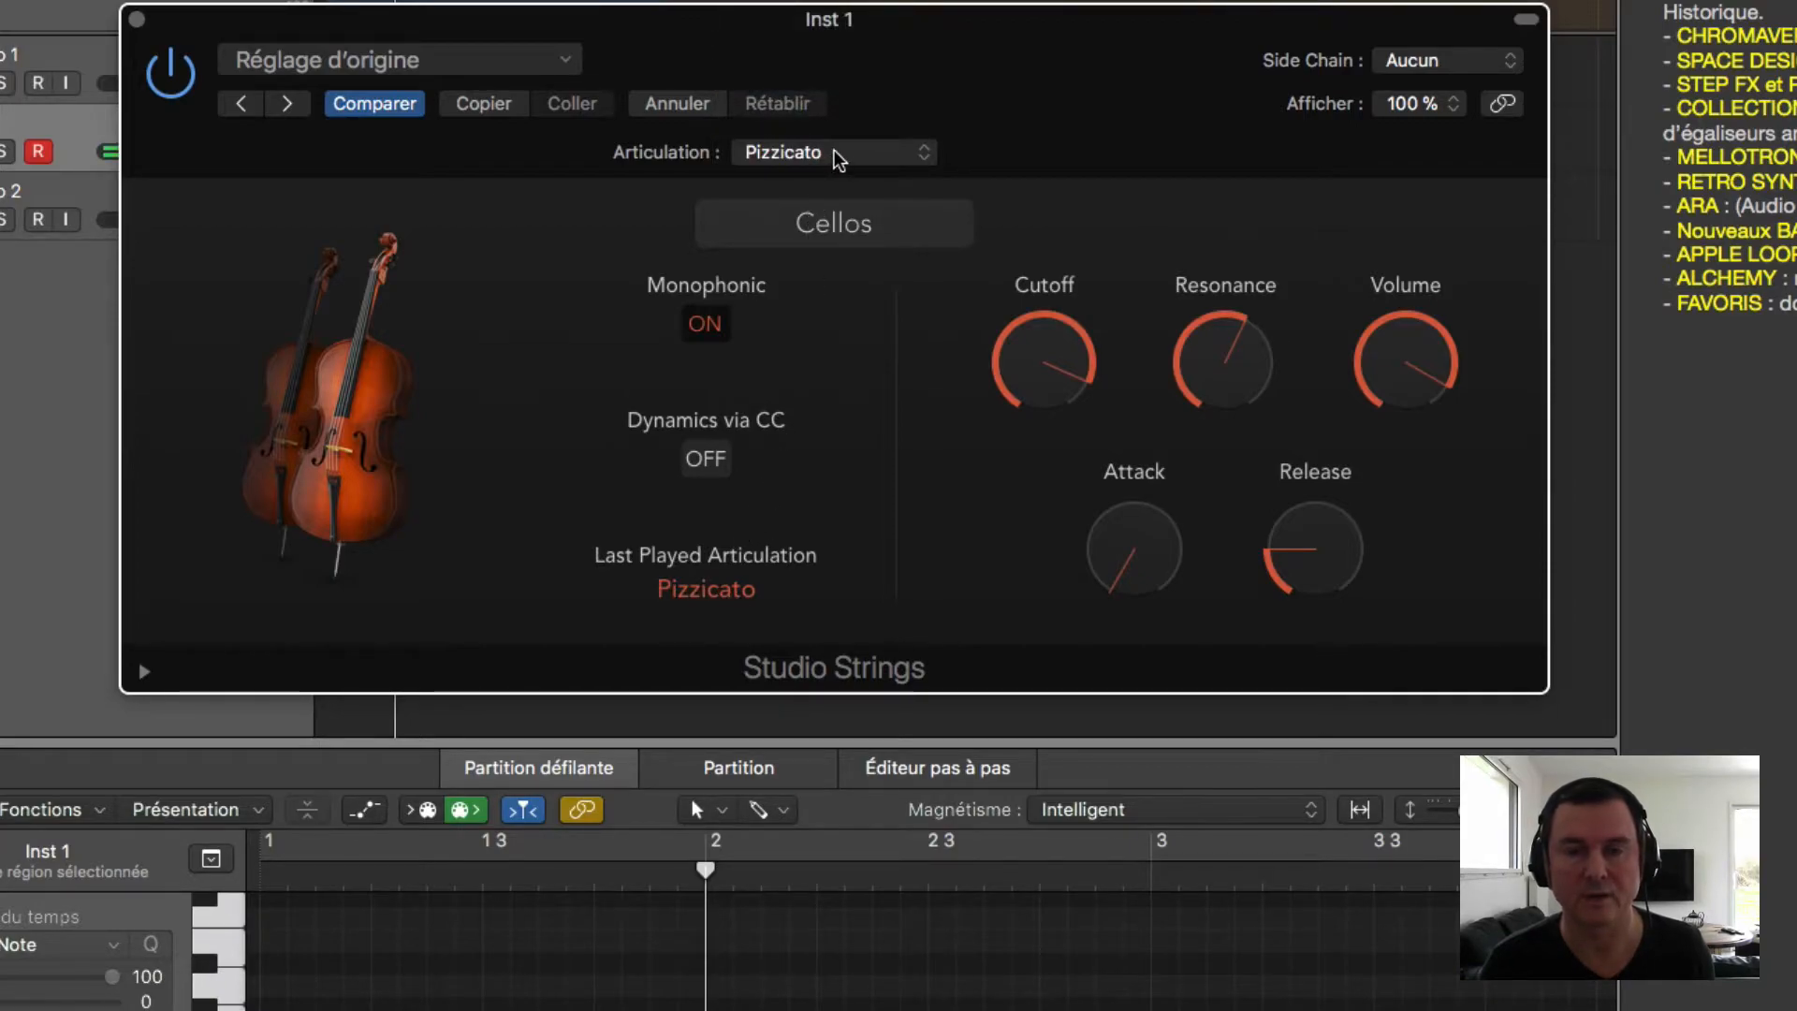
pyautogui.click(1526, 20)
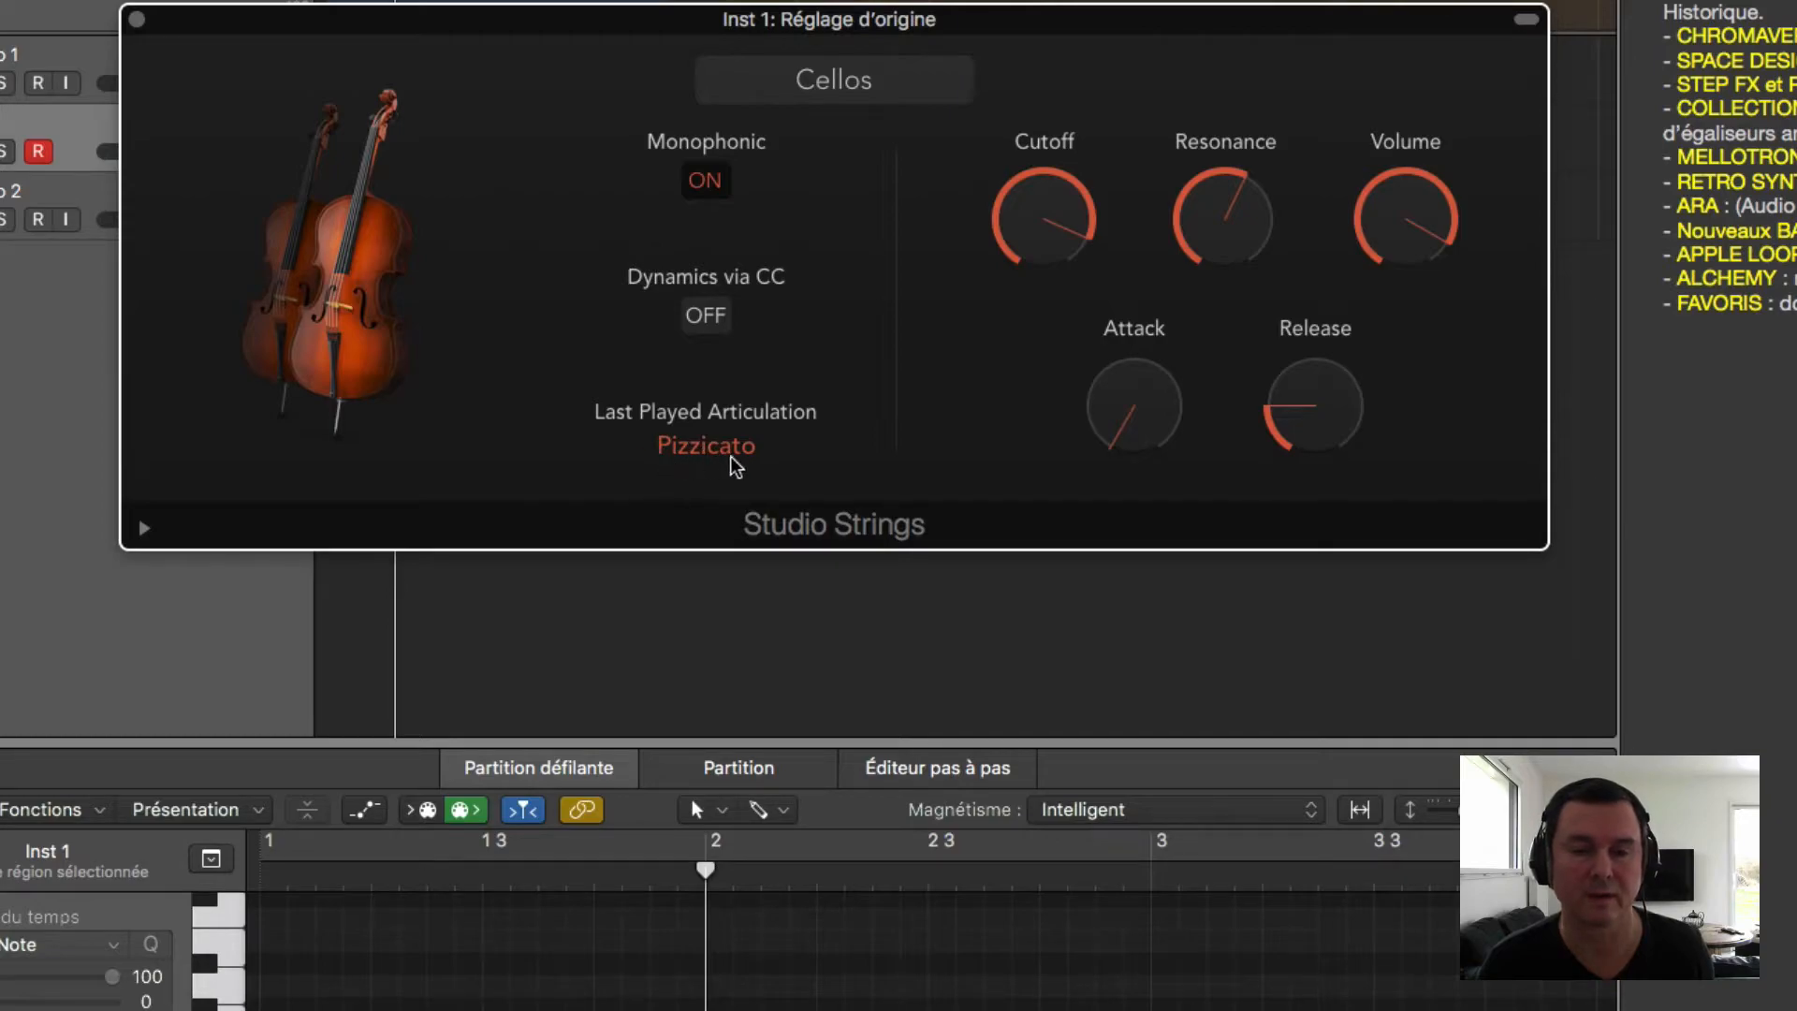
pyautogui.click(1521, 22)
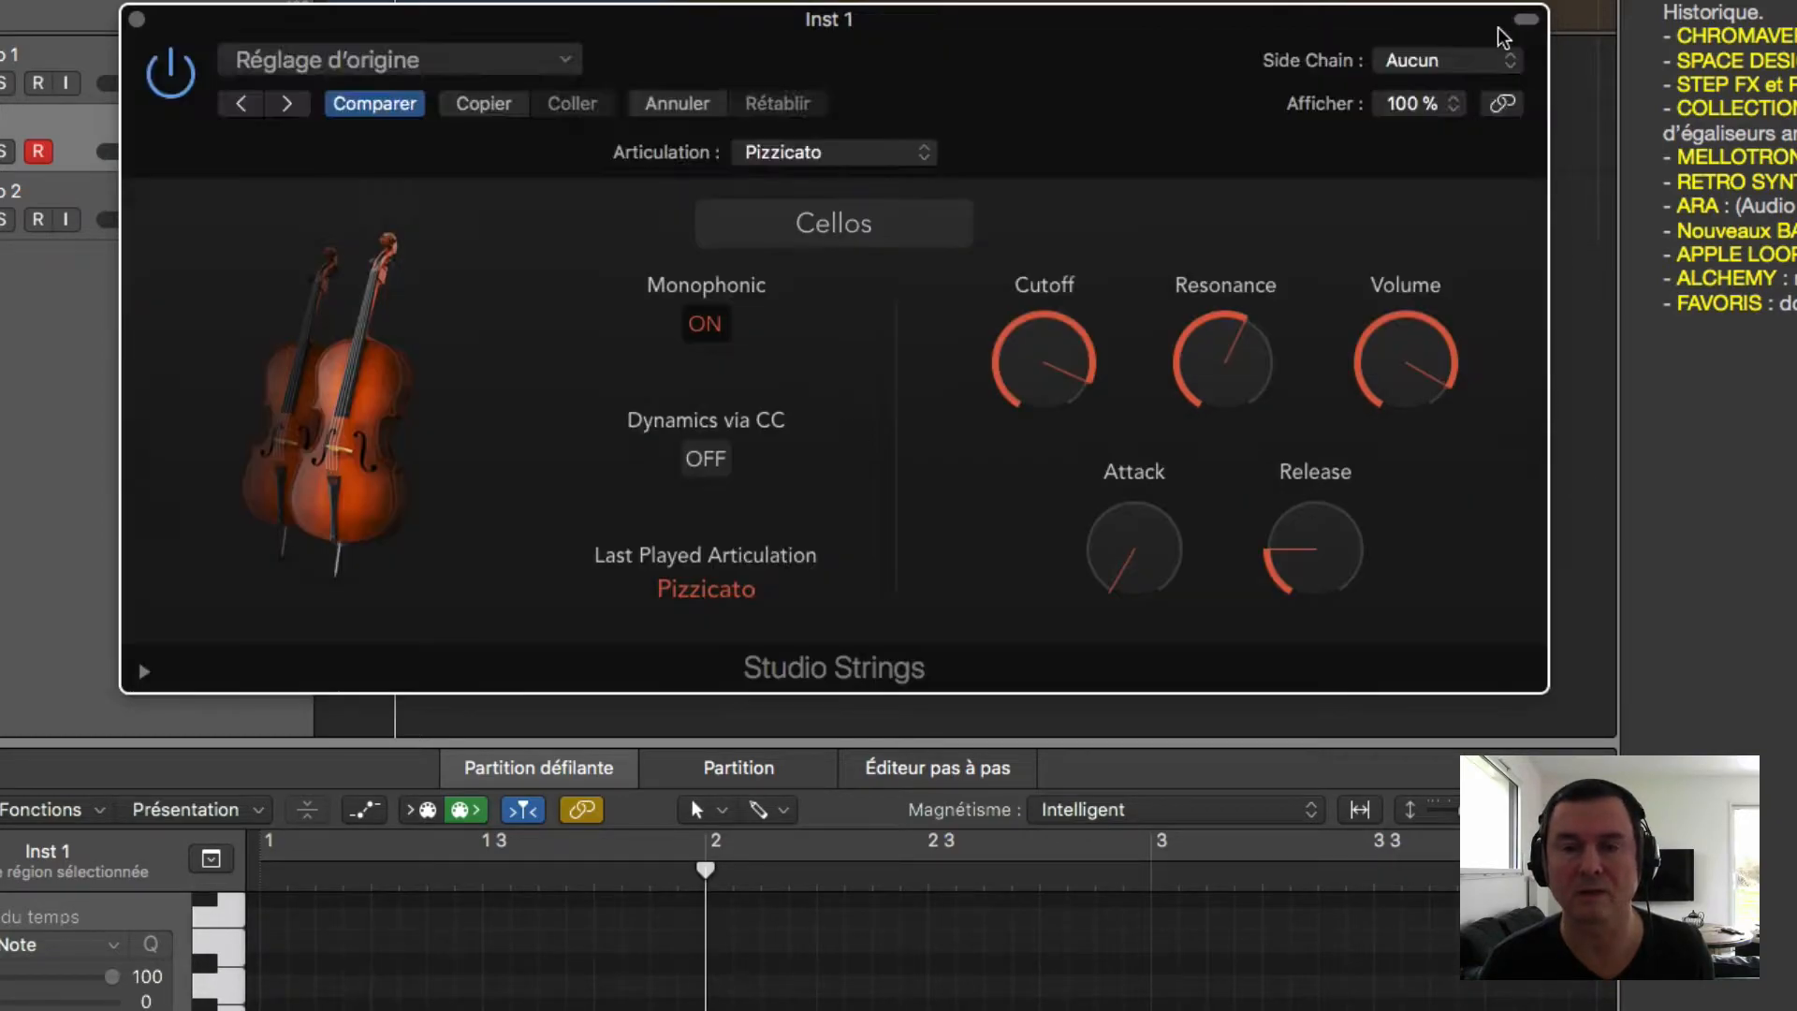
# Step: Set the Cellos articulation back to Sustain and close the Studio Strings window
pyautogui.click(842, 295)
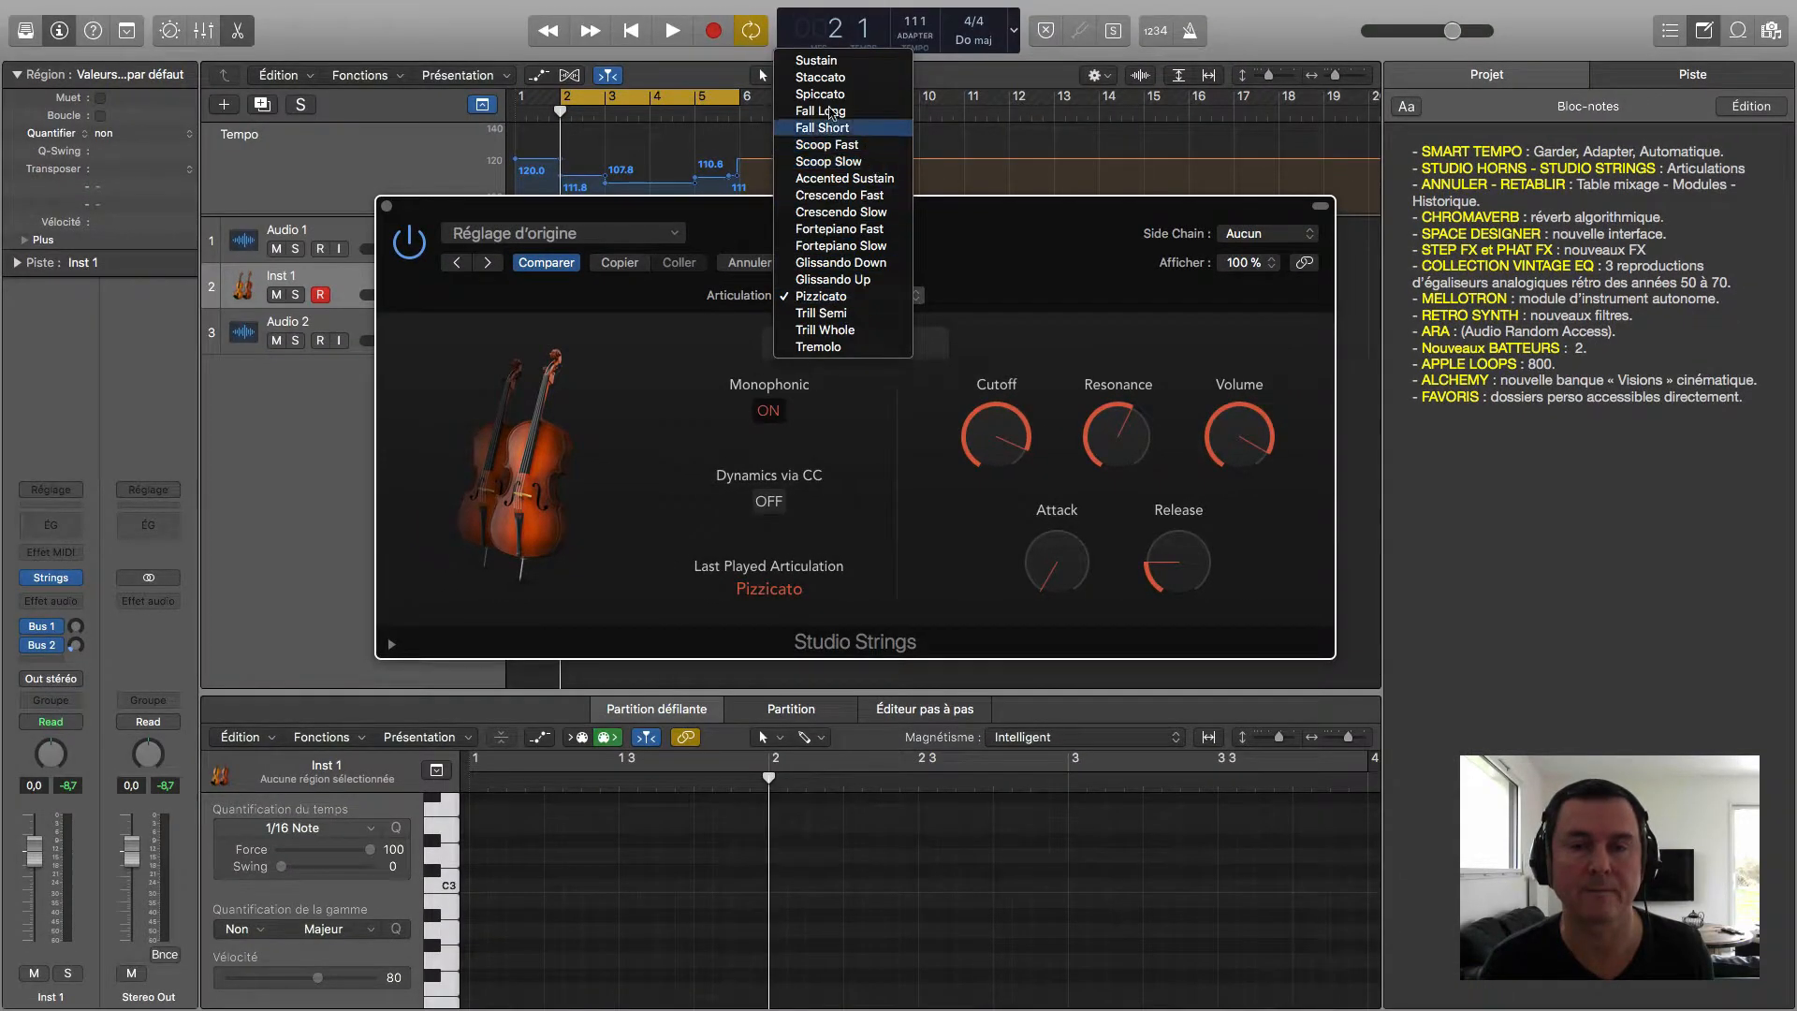
pyautogui.click(824, 59)
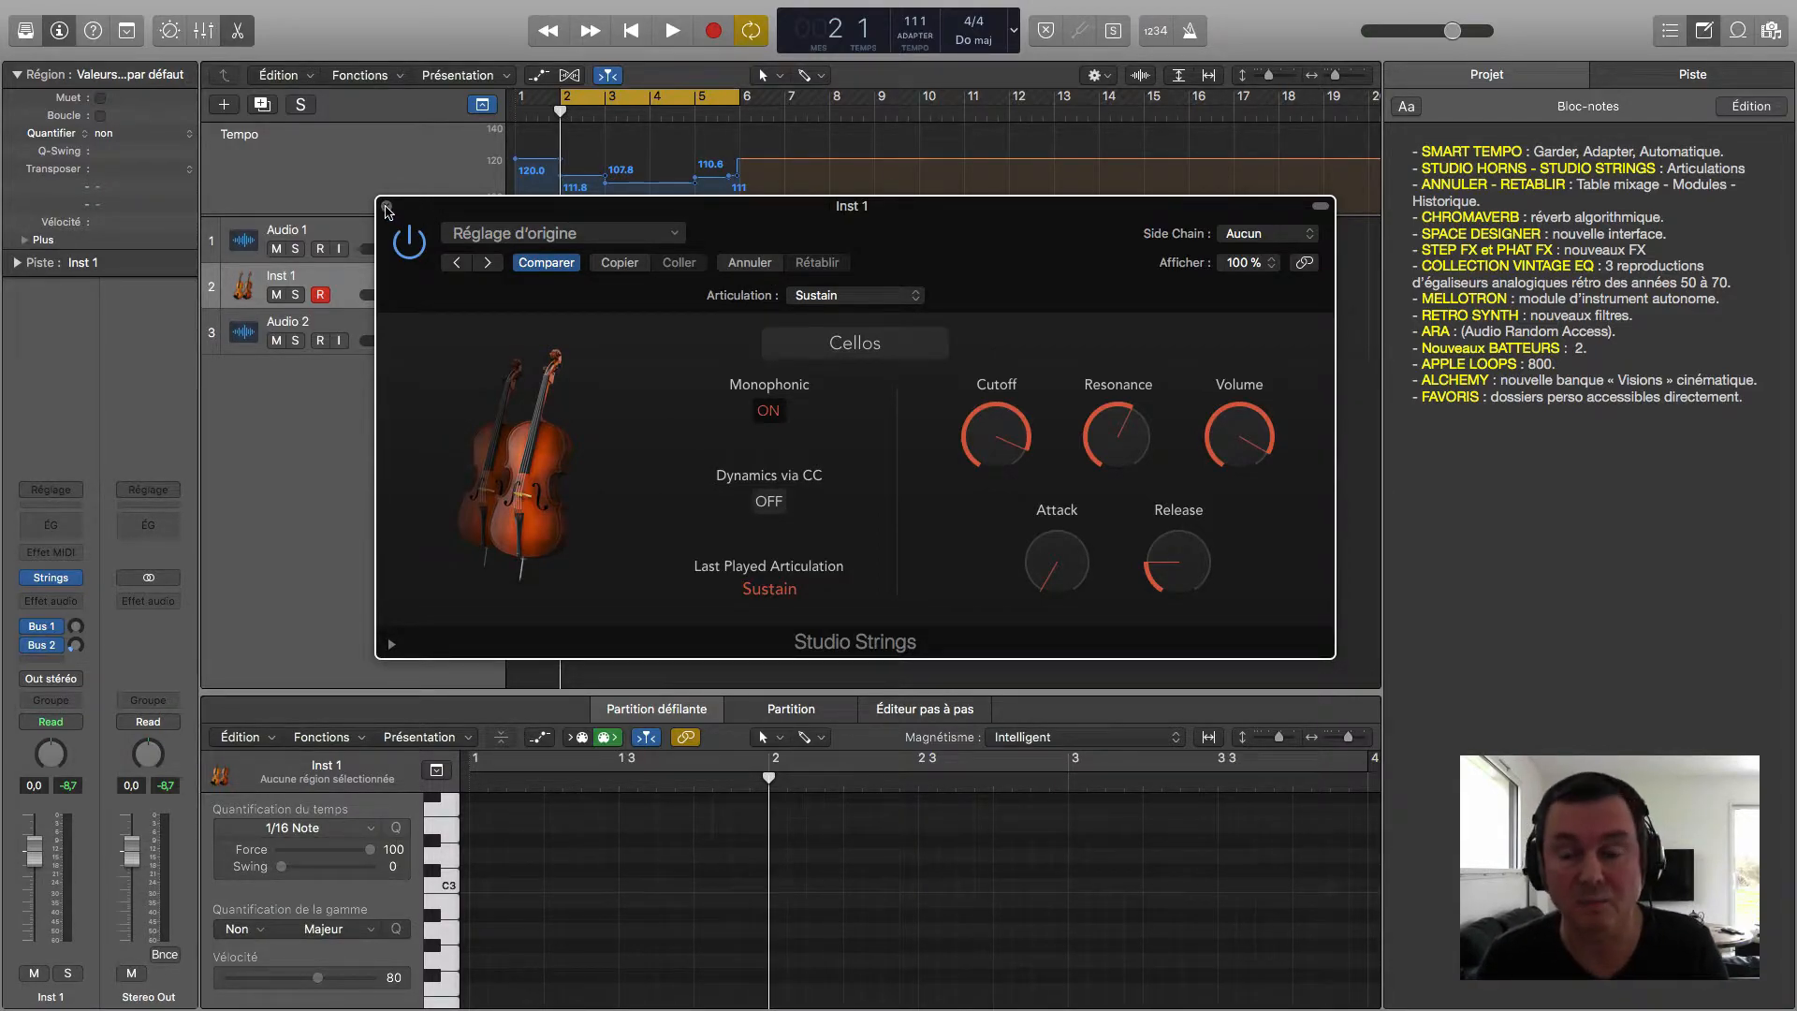
pyautogui.click(386, 207)
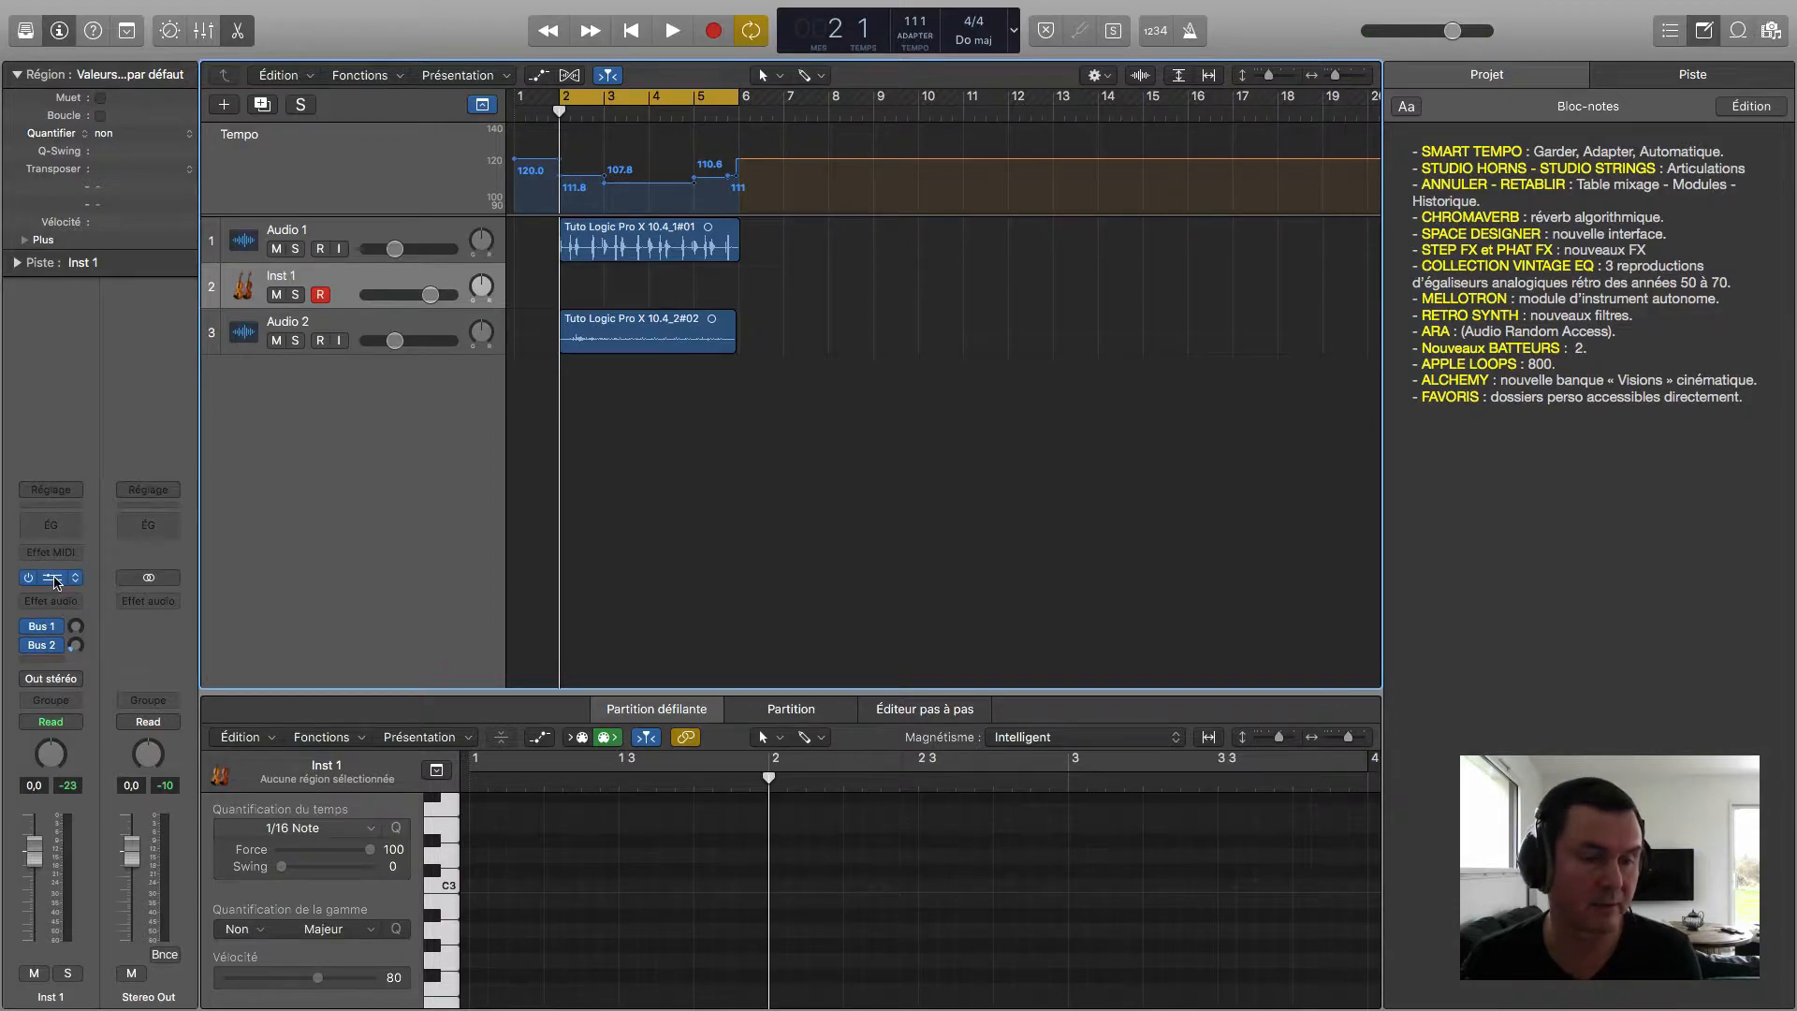
# Step: Reopen Studio Strings on the Inst 1 track, lower the Cellos' Resonance, and undo that change within the plug-in window
pyautogui.click(51, 578)
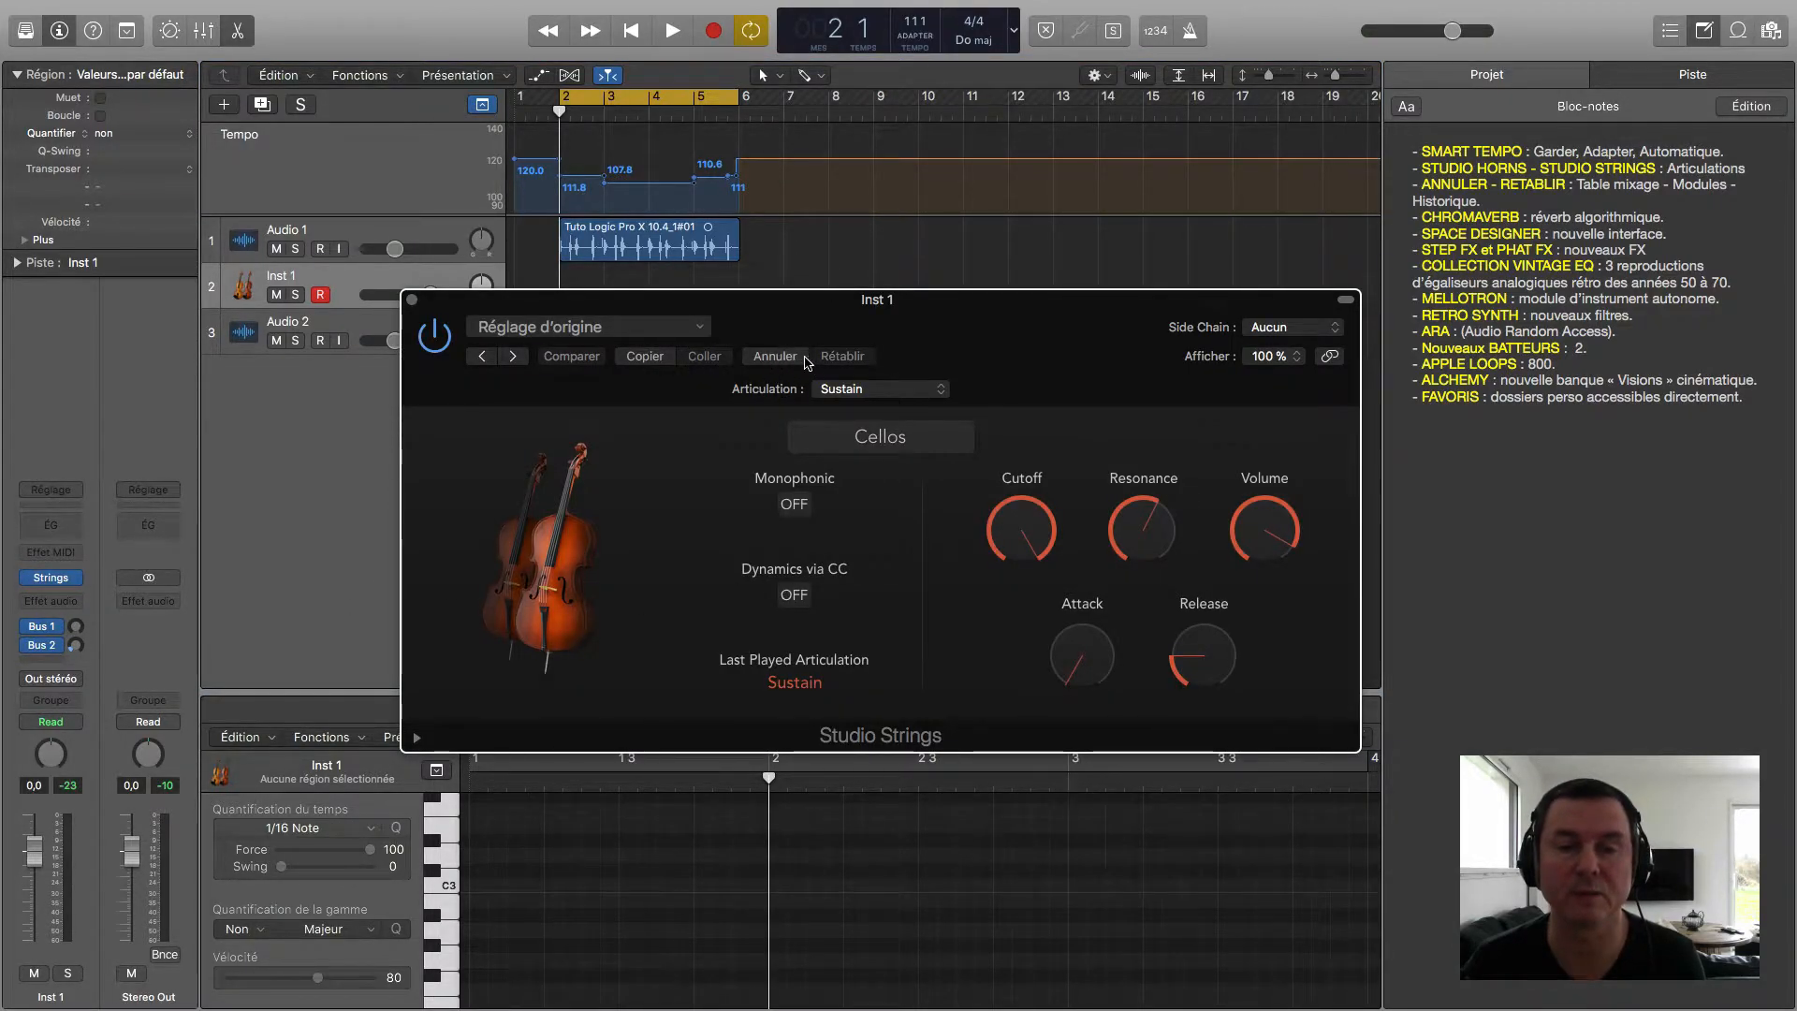
pyautogui.moveTo(1173, 533)
pyautogui.moveTo(1173, 533); pyautogui.dragTo(1149, 646)
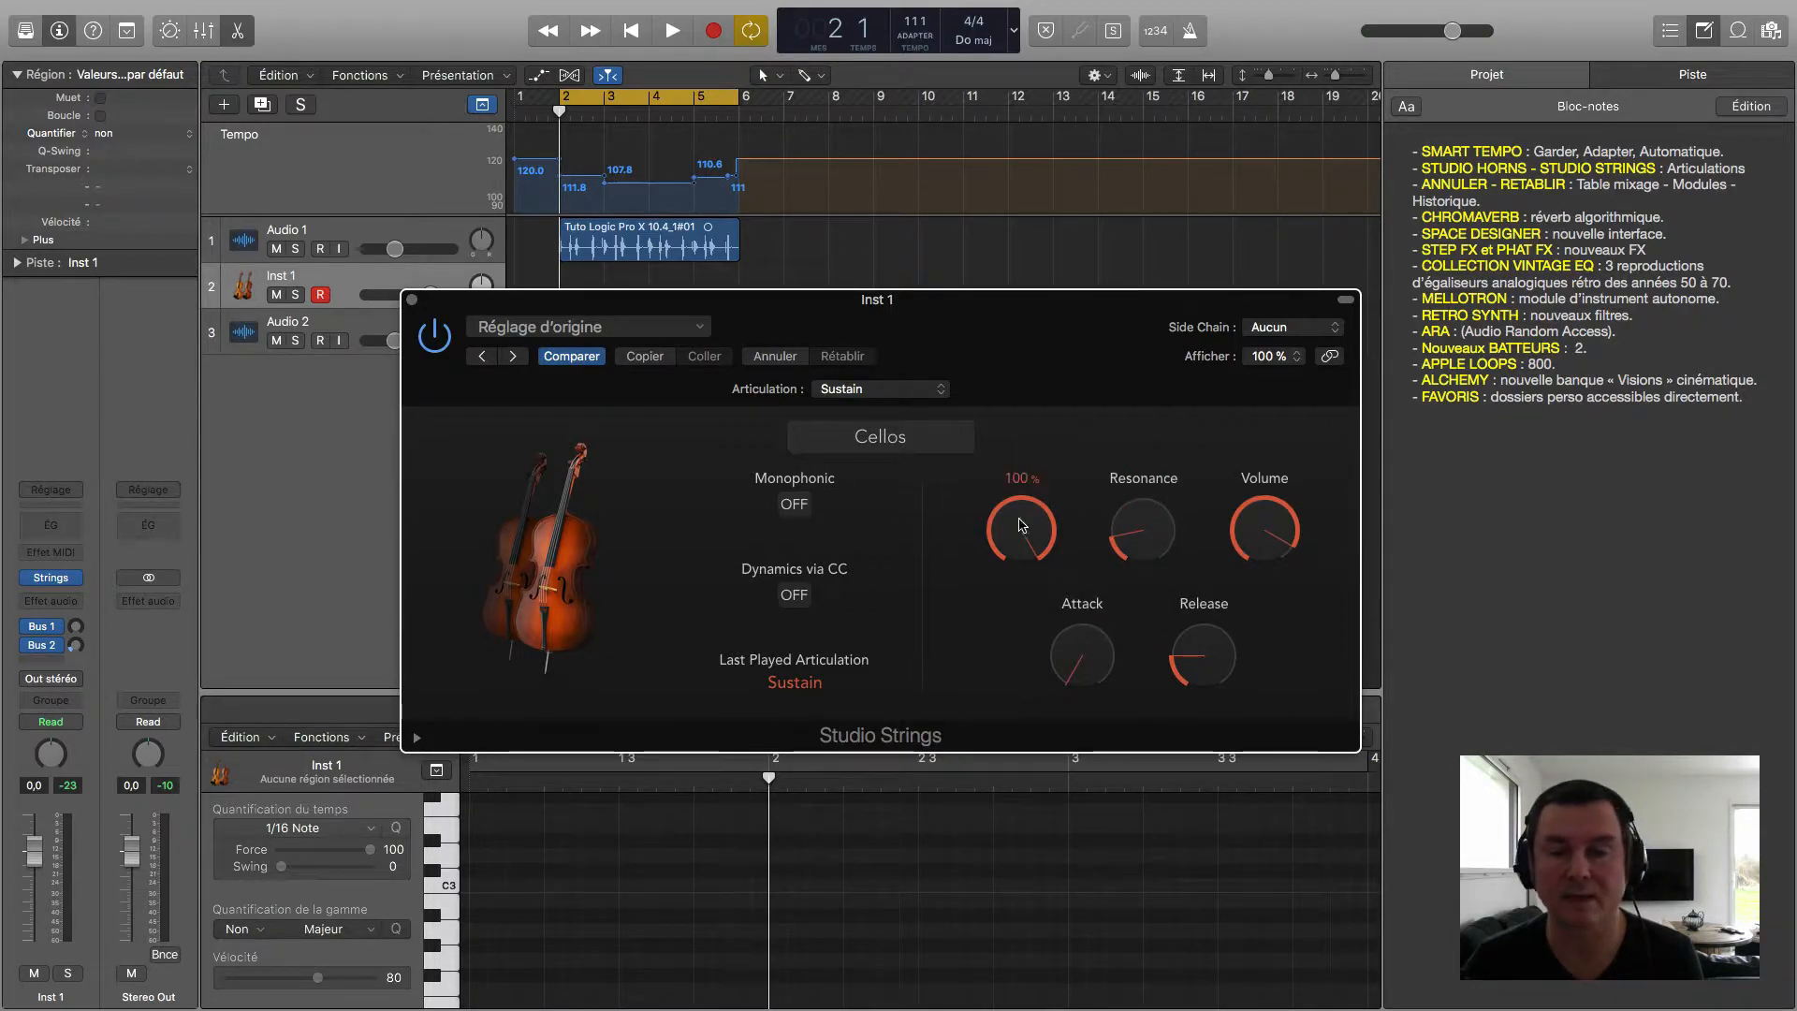
pyautogui.click(784, 357)
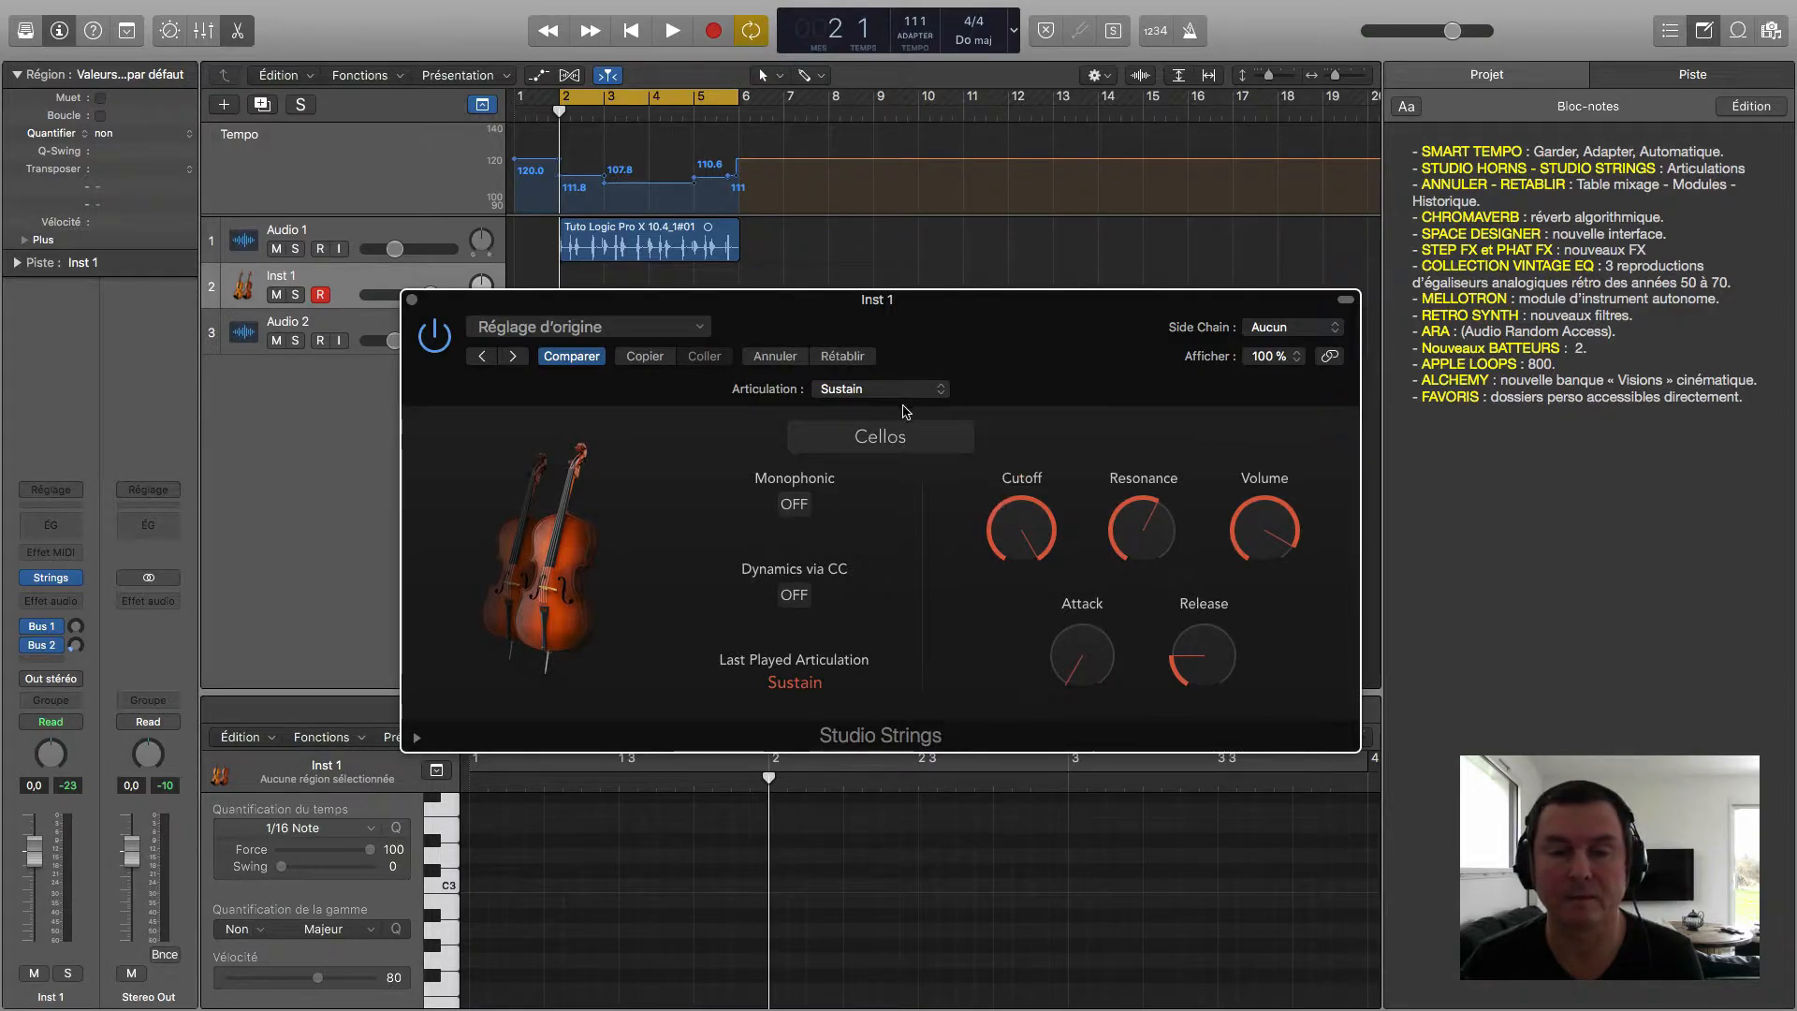
# Step: Redo the Cellos' Resonance change, and try different settings for Resonance, Volume, Cutoff and Attack
pyautogui.click(858, 359)
pyautogui.moveTo(1139, 586); pyautogui.dragTo(1143, 487)
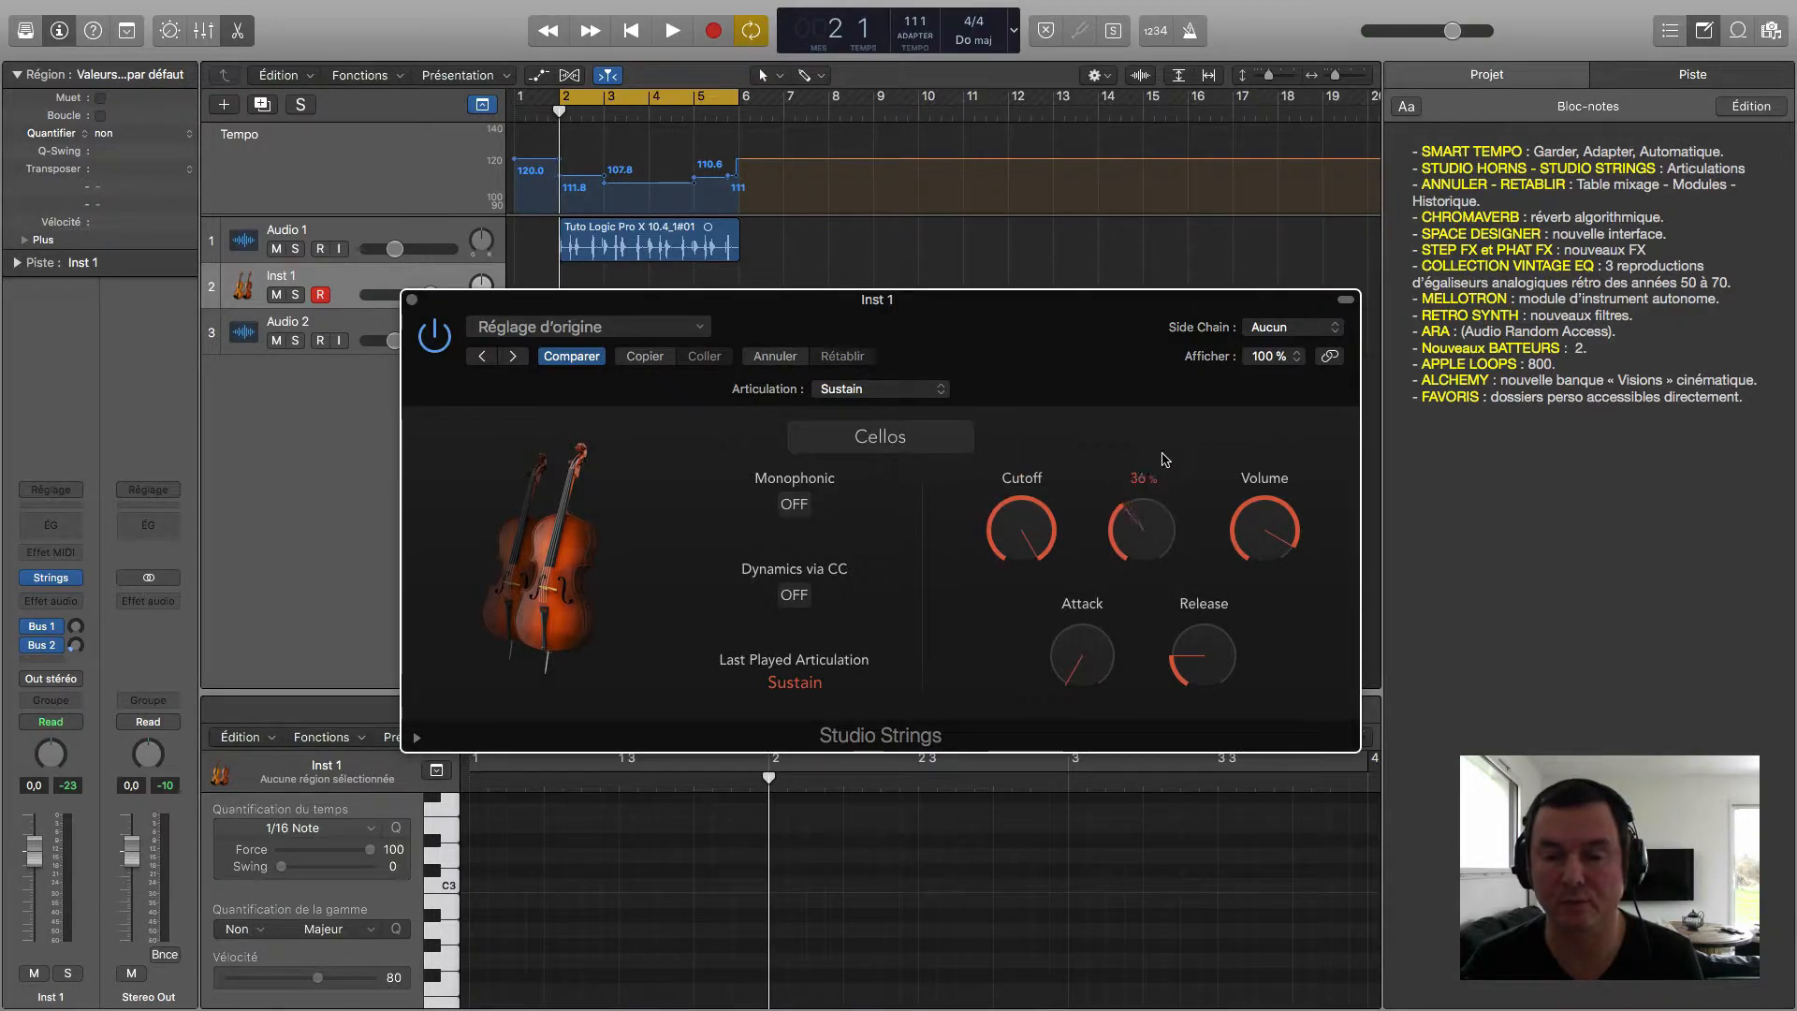
pyautogui.moveTo(1264, 496); pyautogui.dragTo(1274, 660)
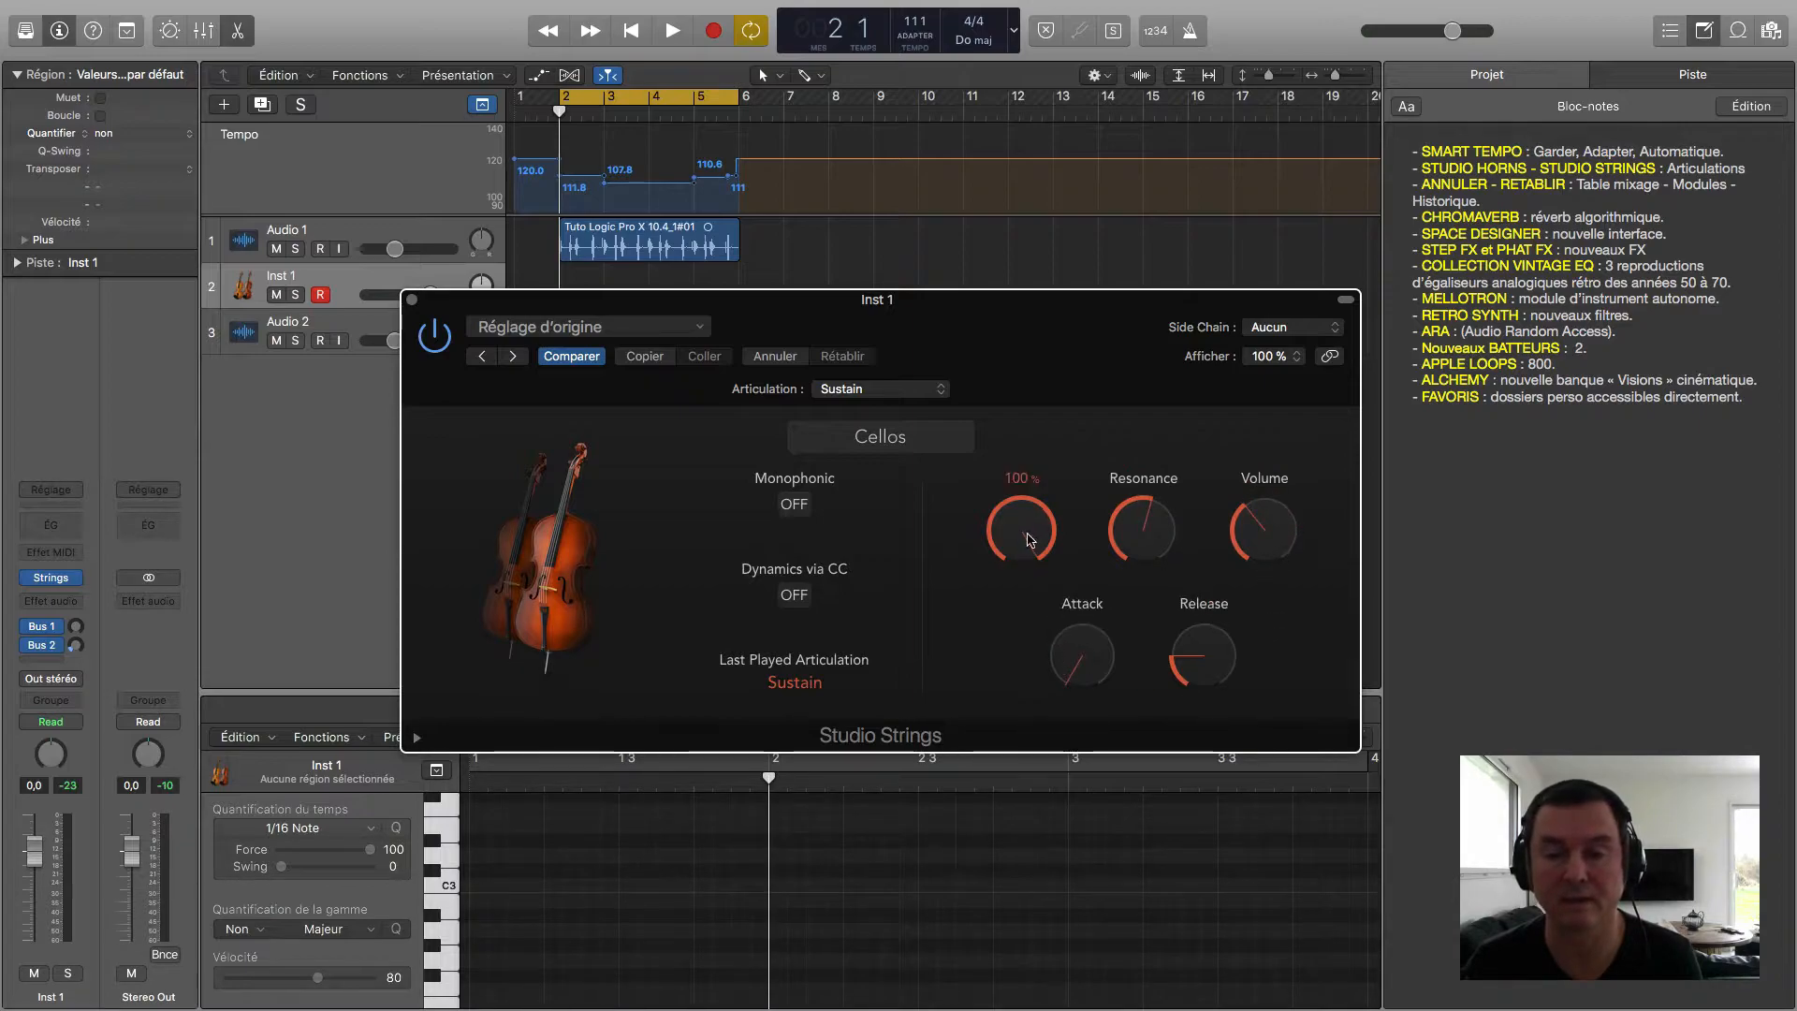
pyautogui.moveTo(1021, 525); pyautogui.dragTo(1087, 561)
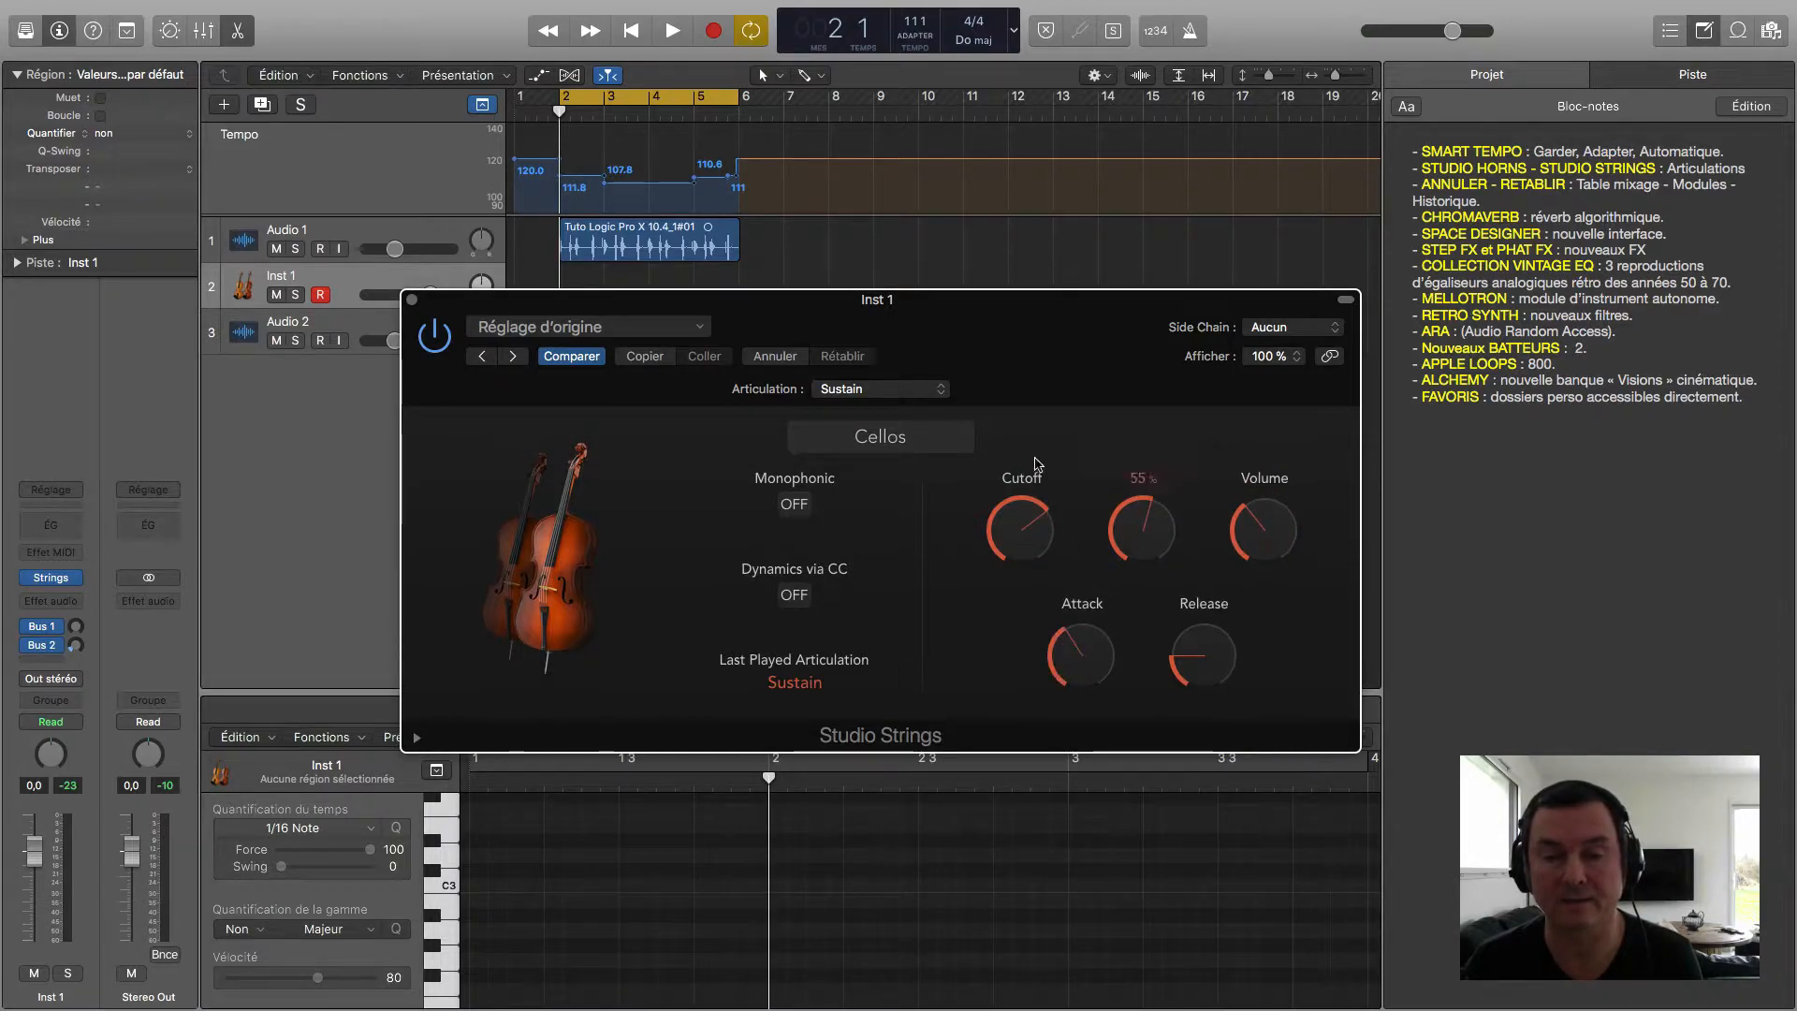
# Step: Undo the last four Cellos parameter changes within the plug-in window and close Studio Strings
pyautogui.click(774, 356)
pyautogui.click(774, 357)
pyautogui.click(774, 356)
pyautogui.click(774, 356)
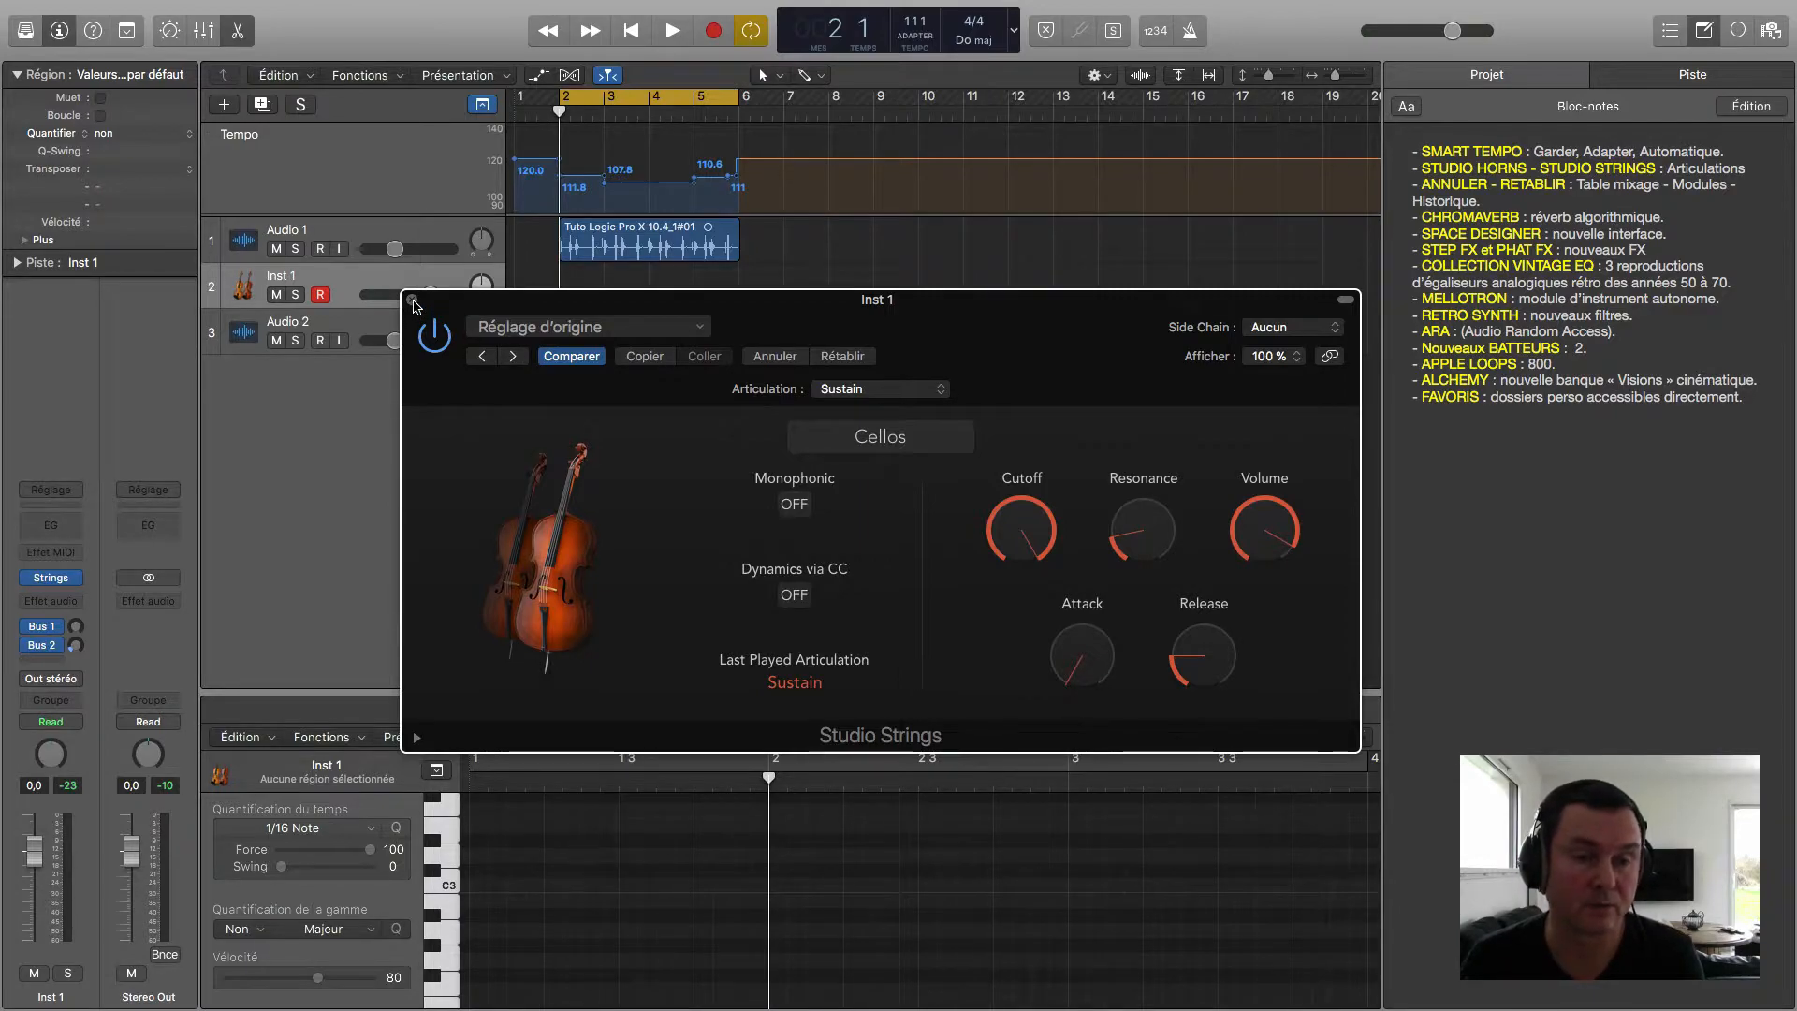
pyautogui.click(412, 300)
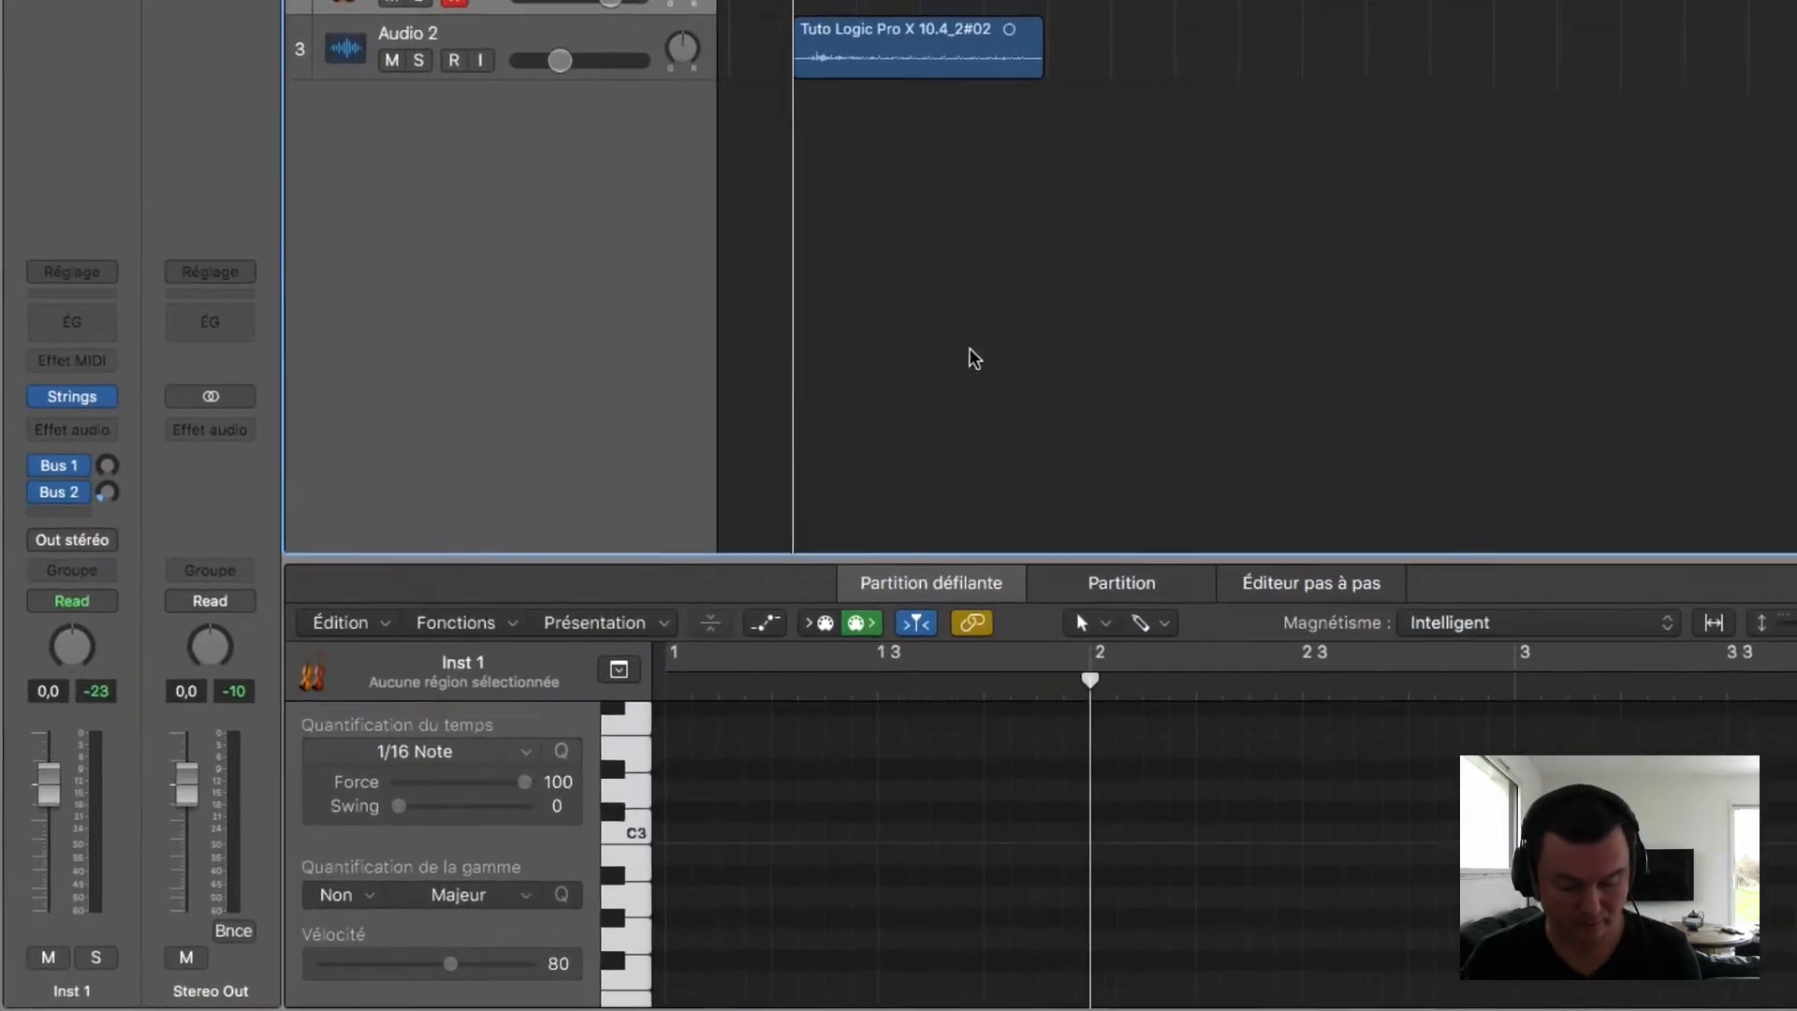
# Step: Show the mixer, pan the Inst 1 channel to +19 and lower its volume to -14.6 dB
pyautogui.press('x')
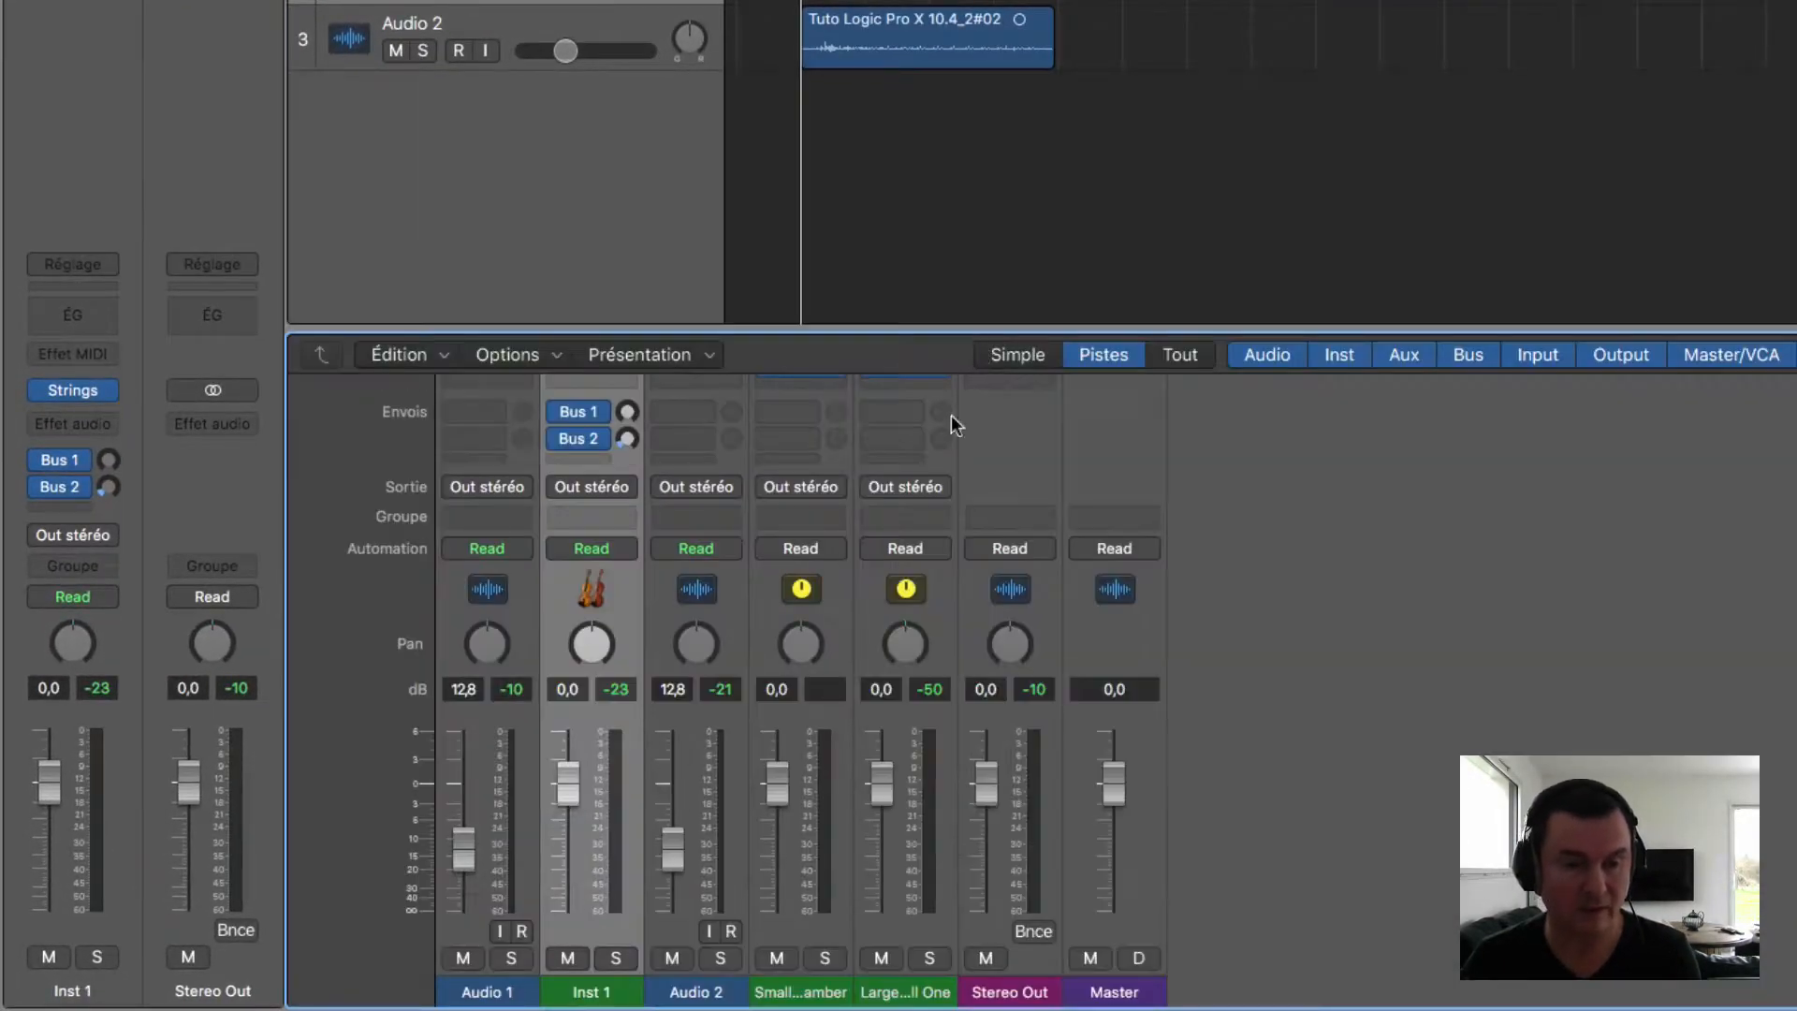
pyautogui.moveTo(595, 645); pyautogui.dragTo(599, 622)
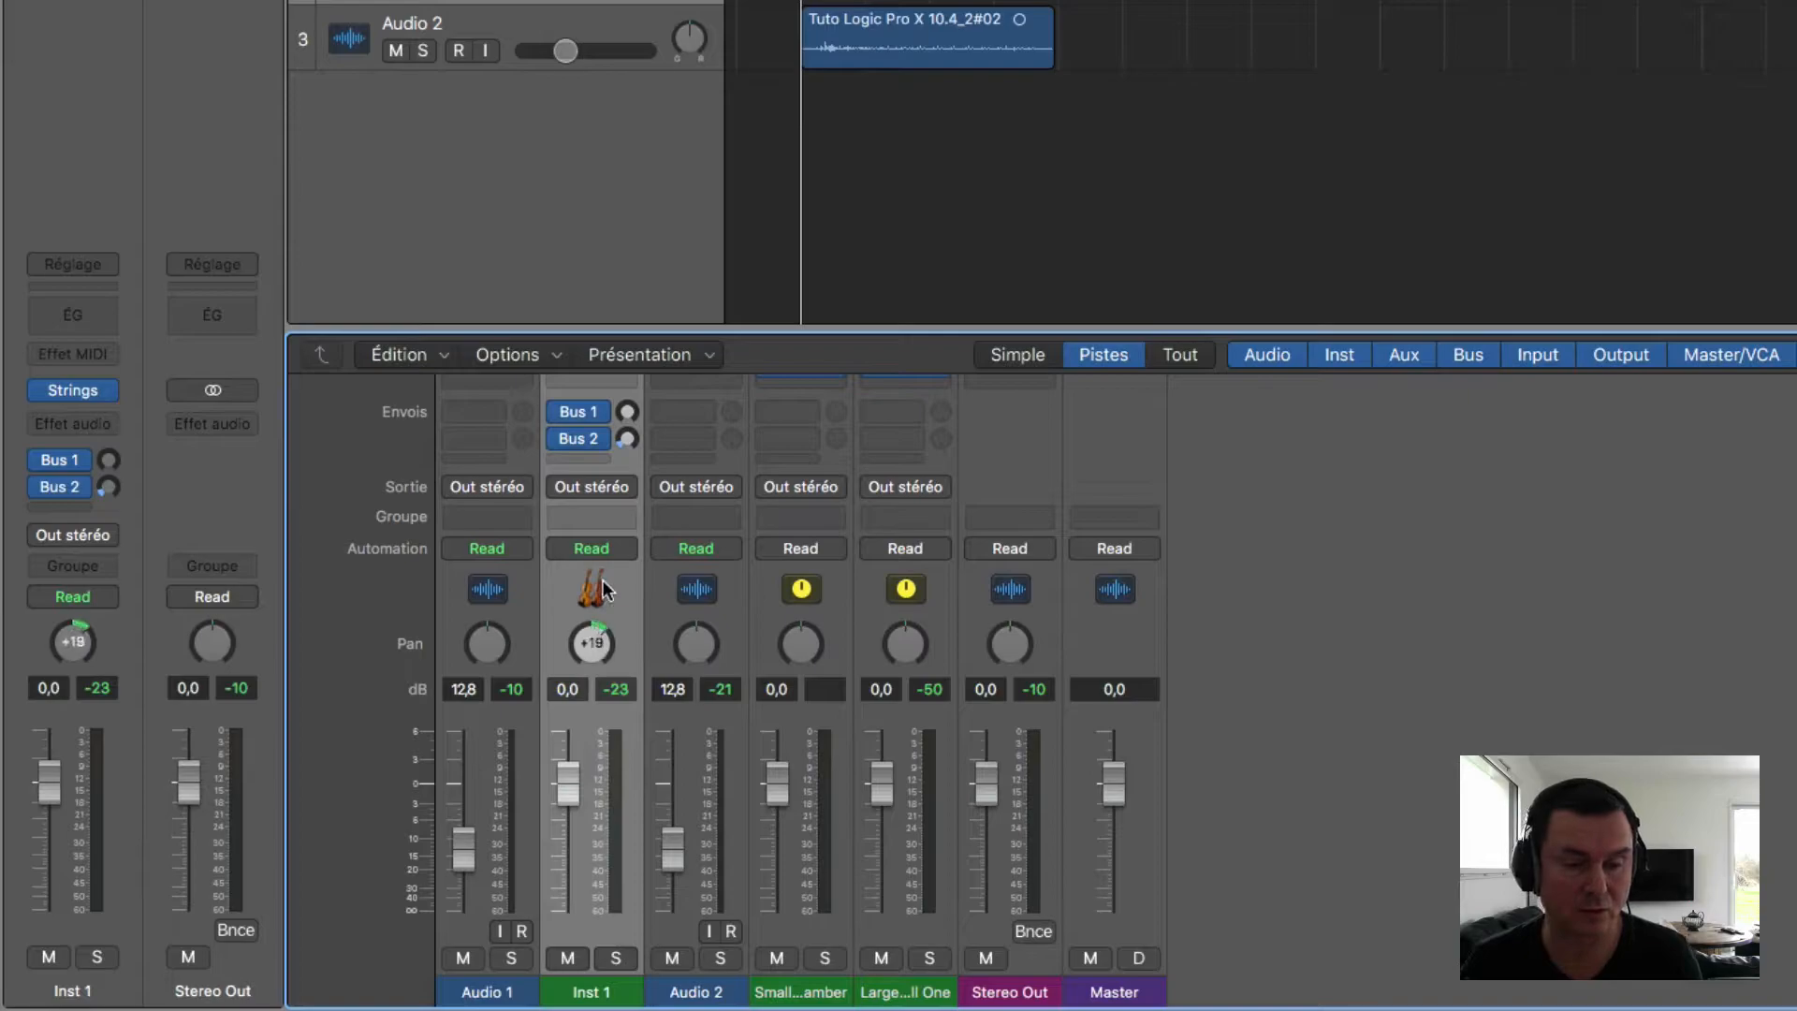
pyautogui.moveTo(562, 832); pyautogui.dragTo(568, 891)
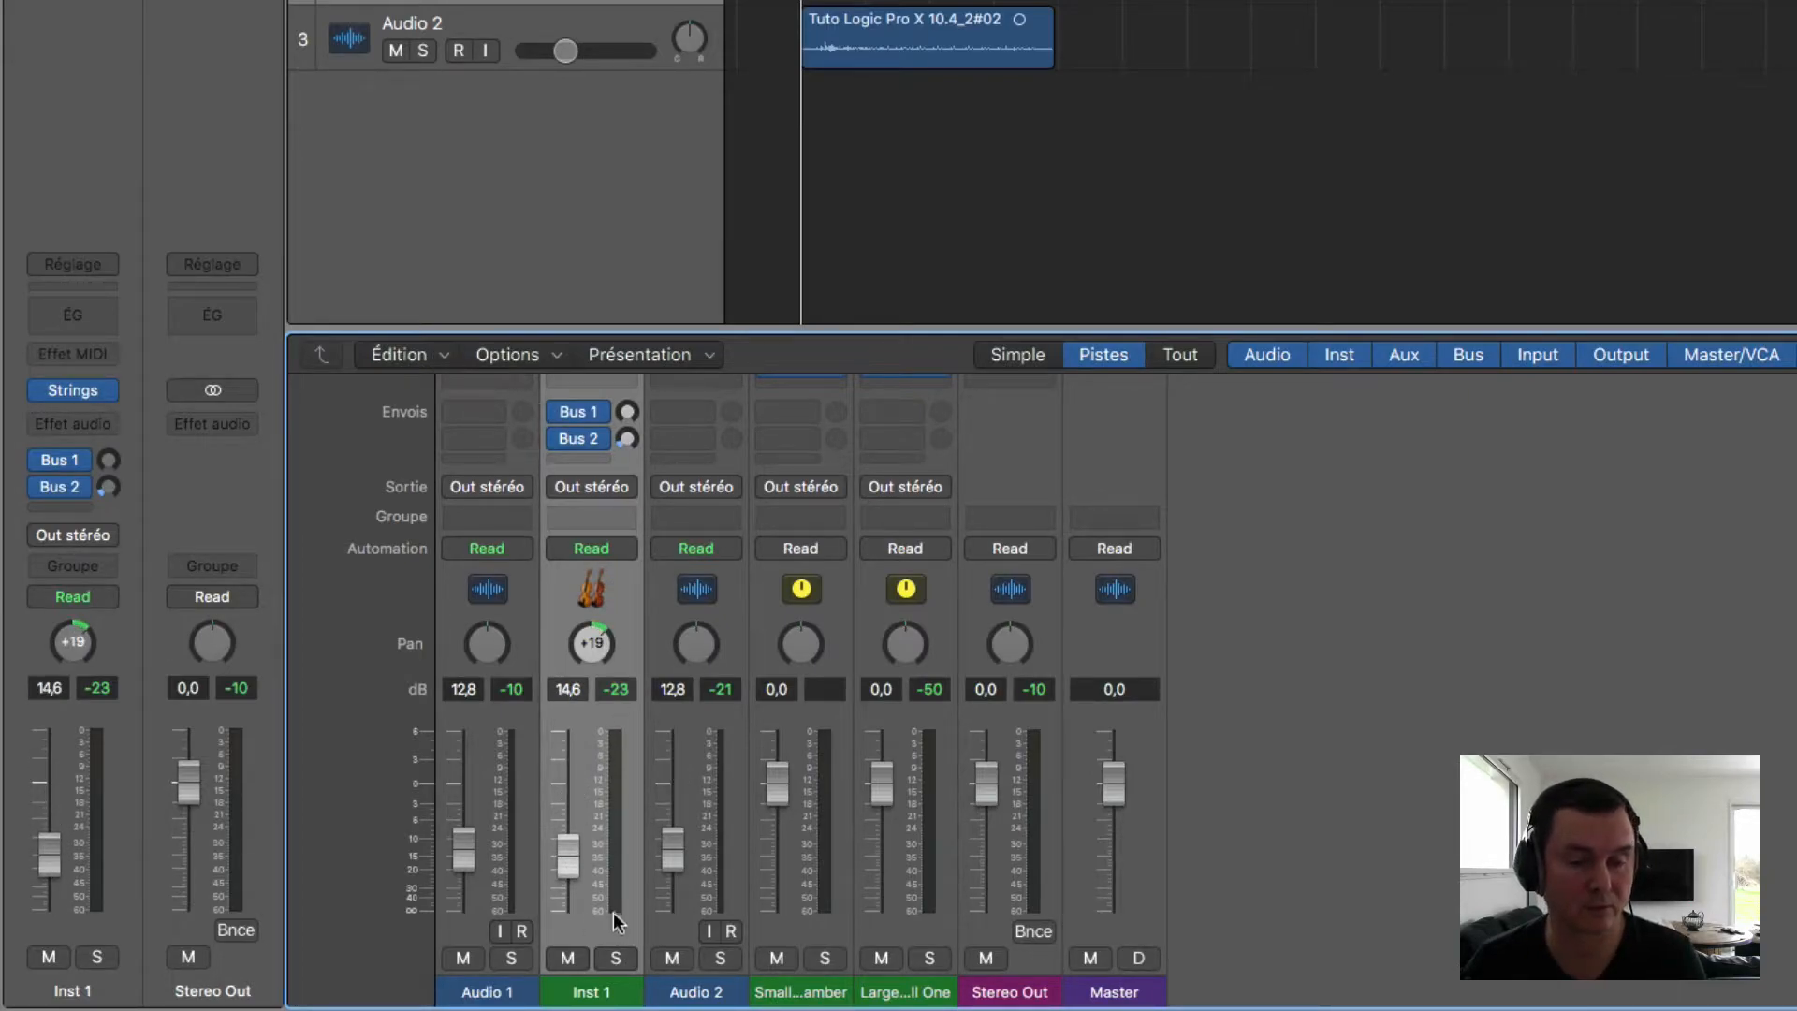
# Step: Undo the volume and pan changes of Inst 1 with the mixer's own undo command
pyautogui.click(434, 356)
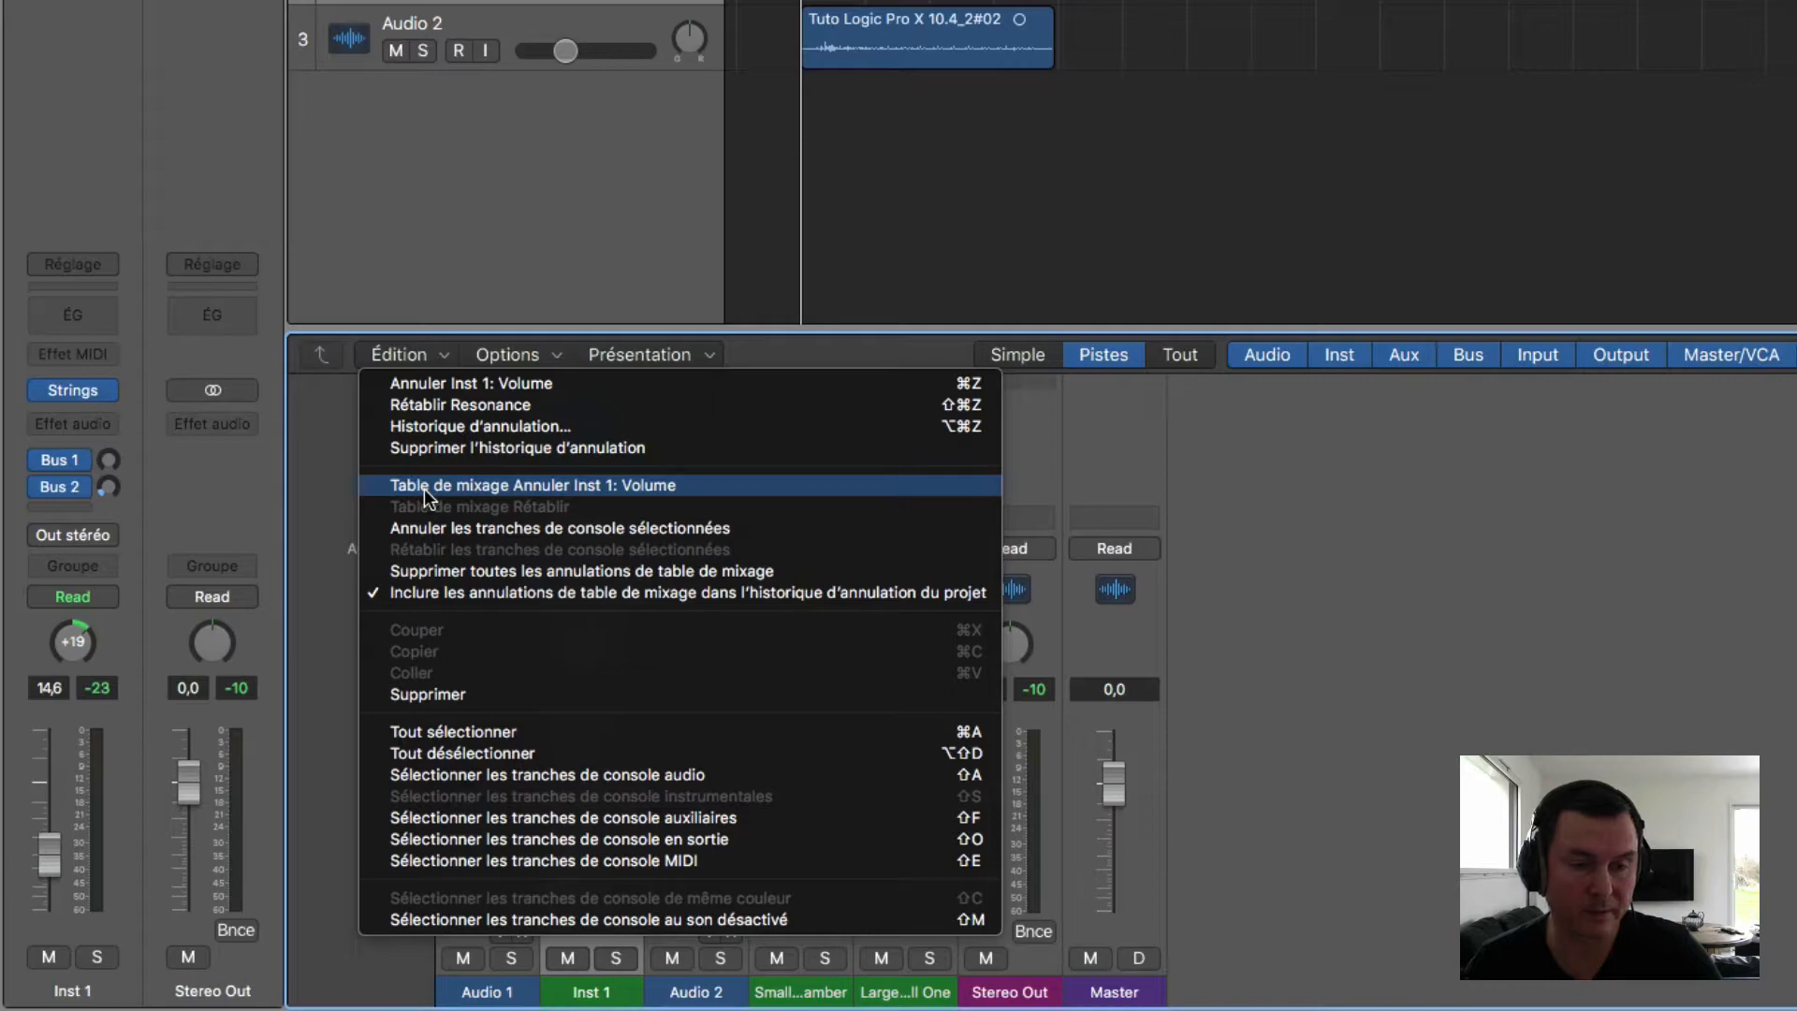
pyautogui.click(574, 487)
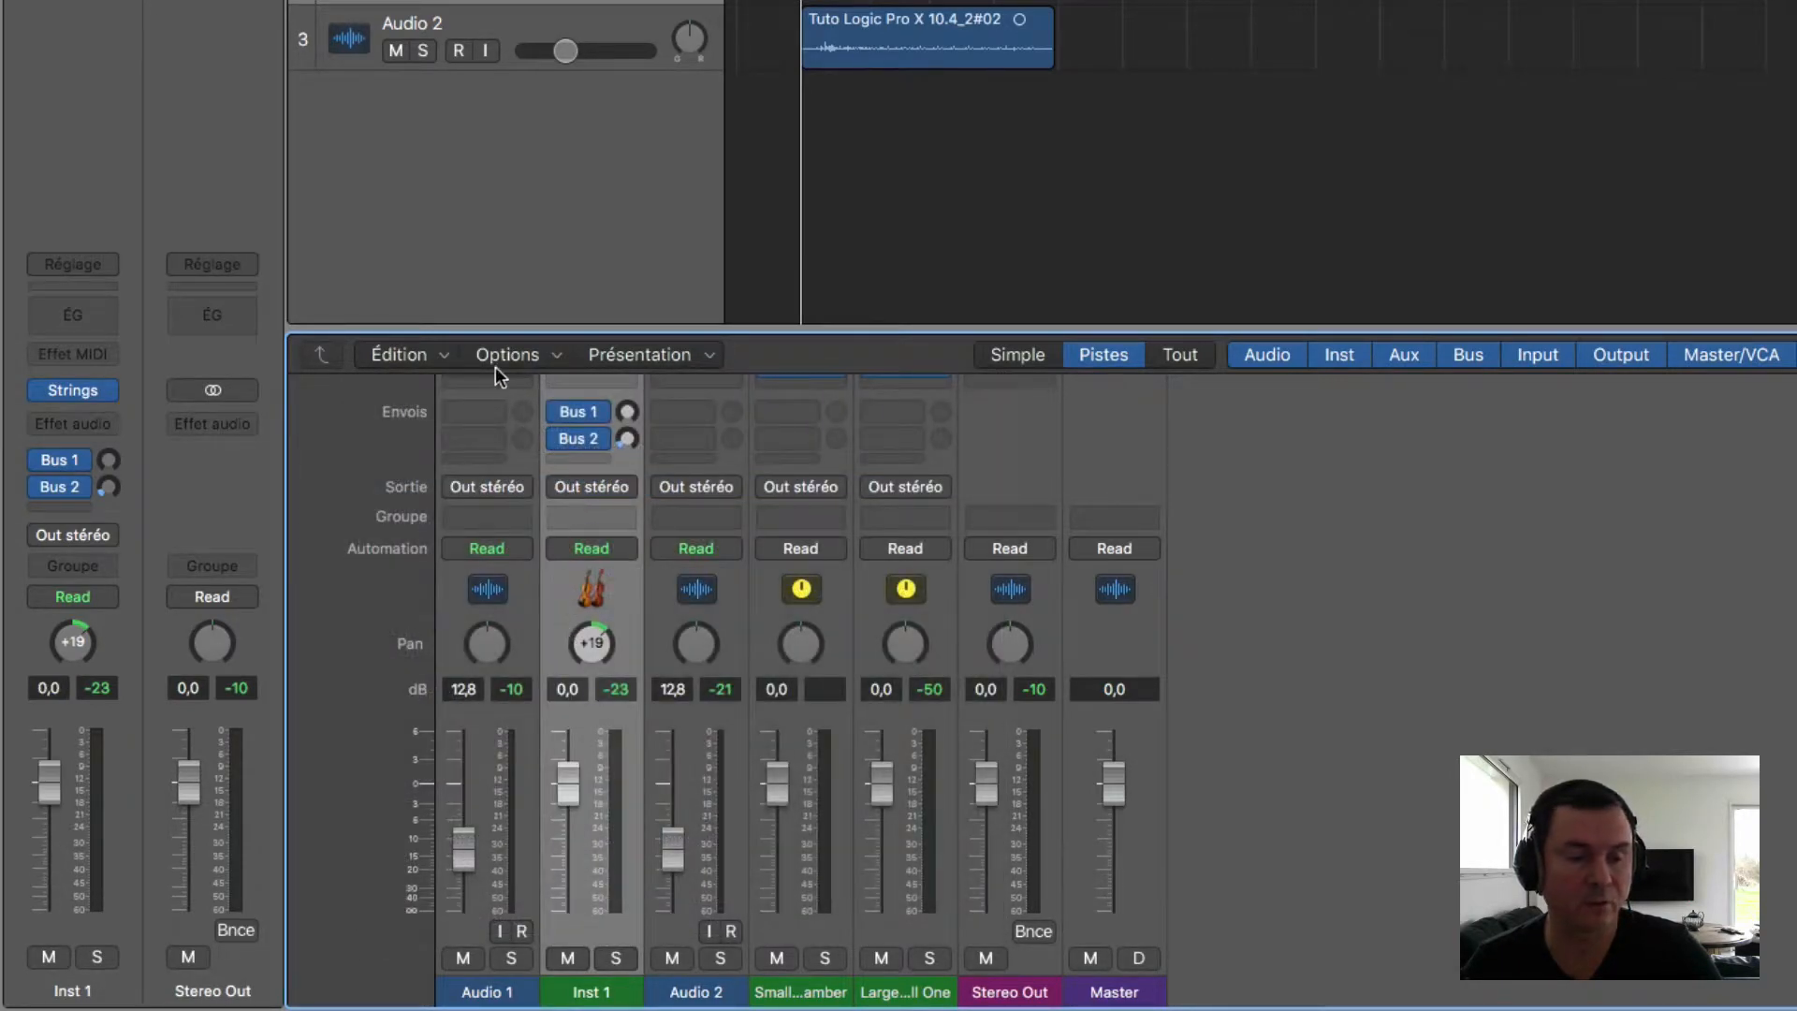
pyautogui.click(445, 362)
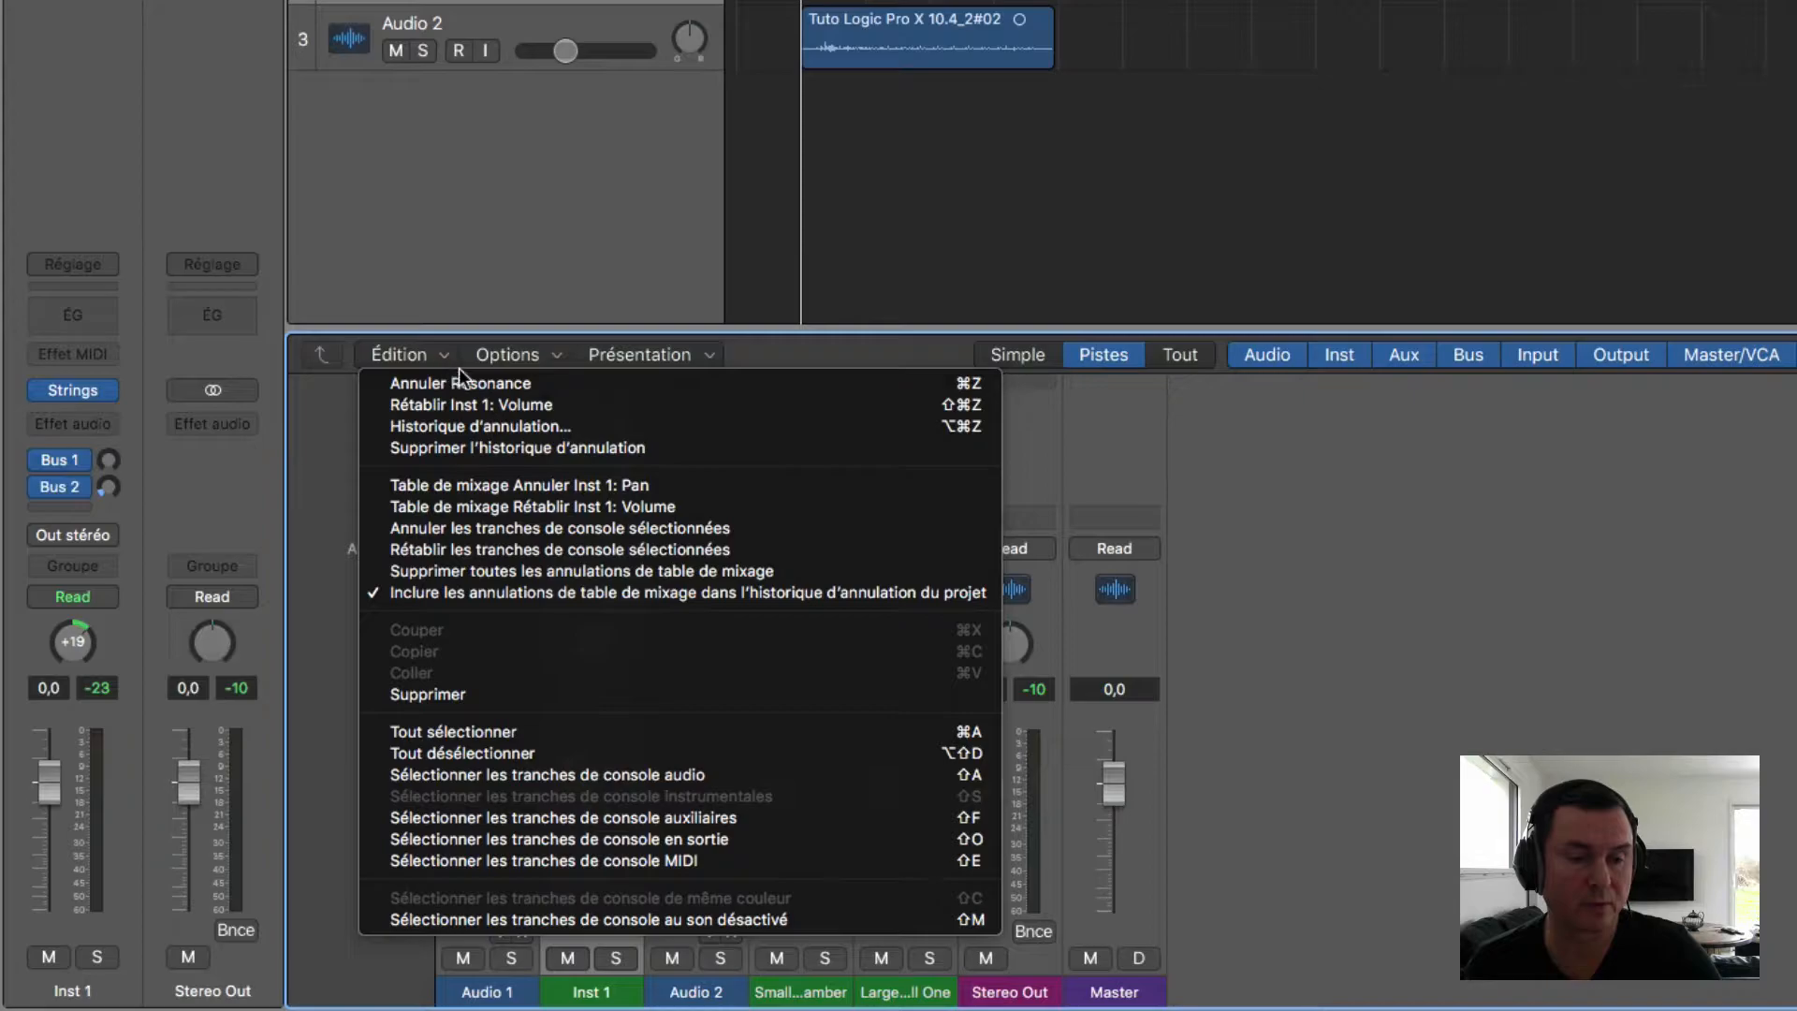
pyautogui.click(488, 487)
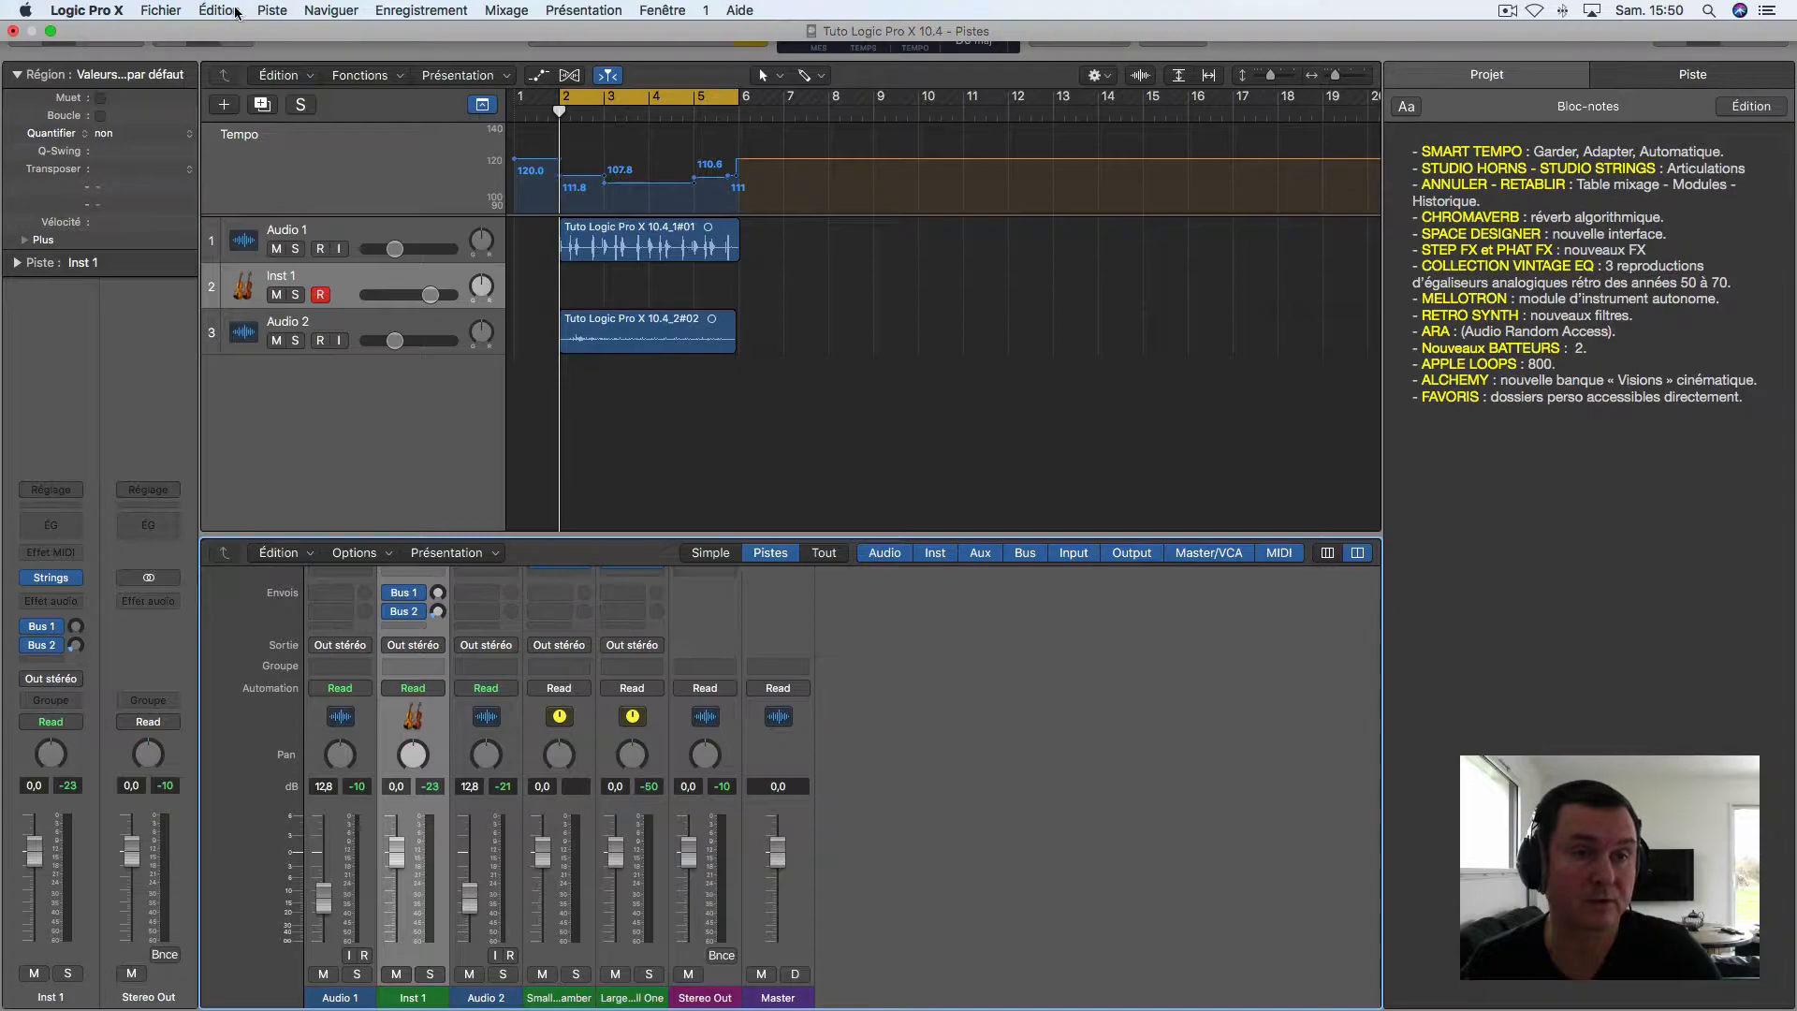
# Step: Open the undo history and toggle the inclusion of mixer and plug-in parameter changes, finishing with both excluded
pyautogui.click(229, 11)
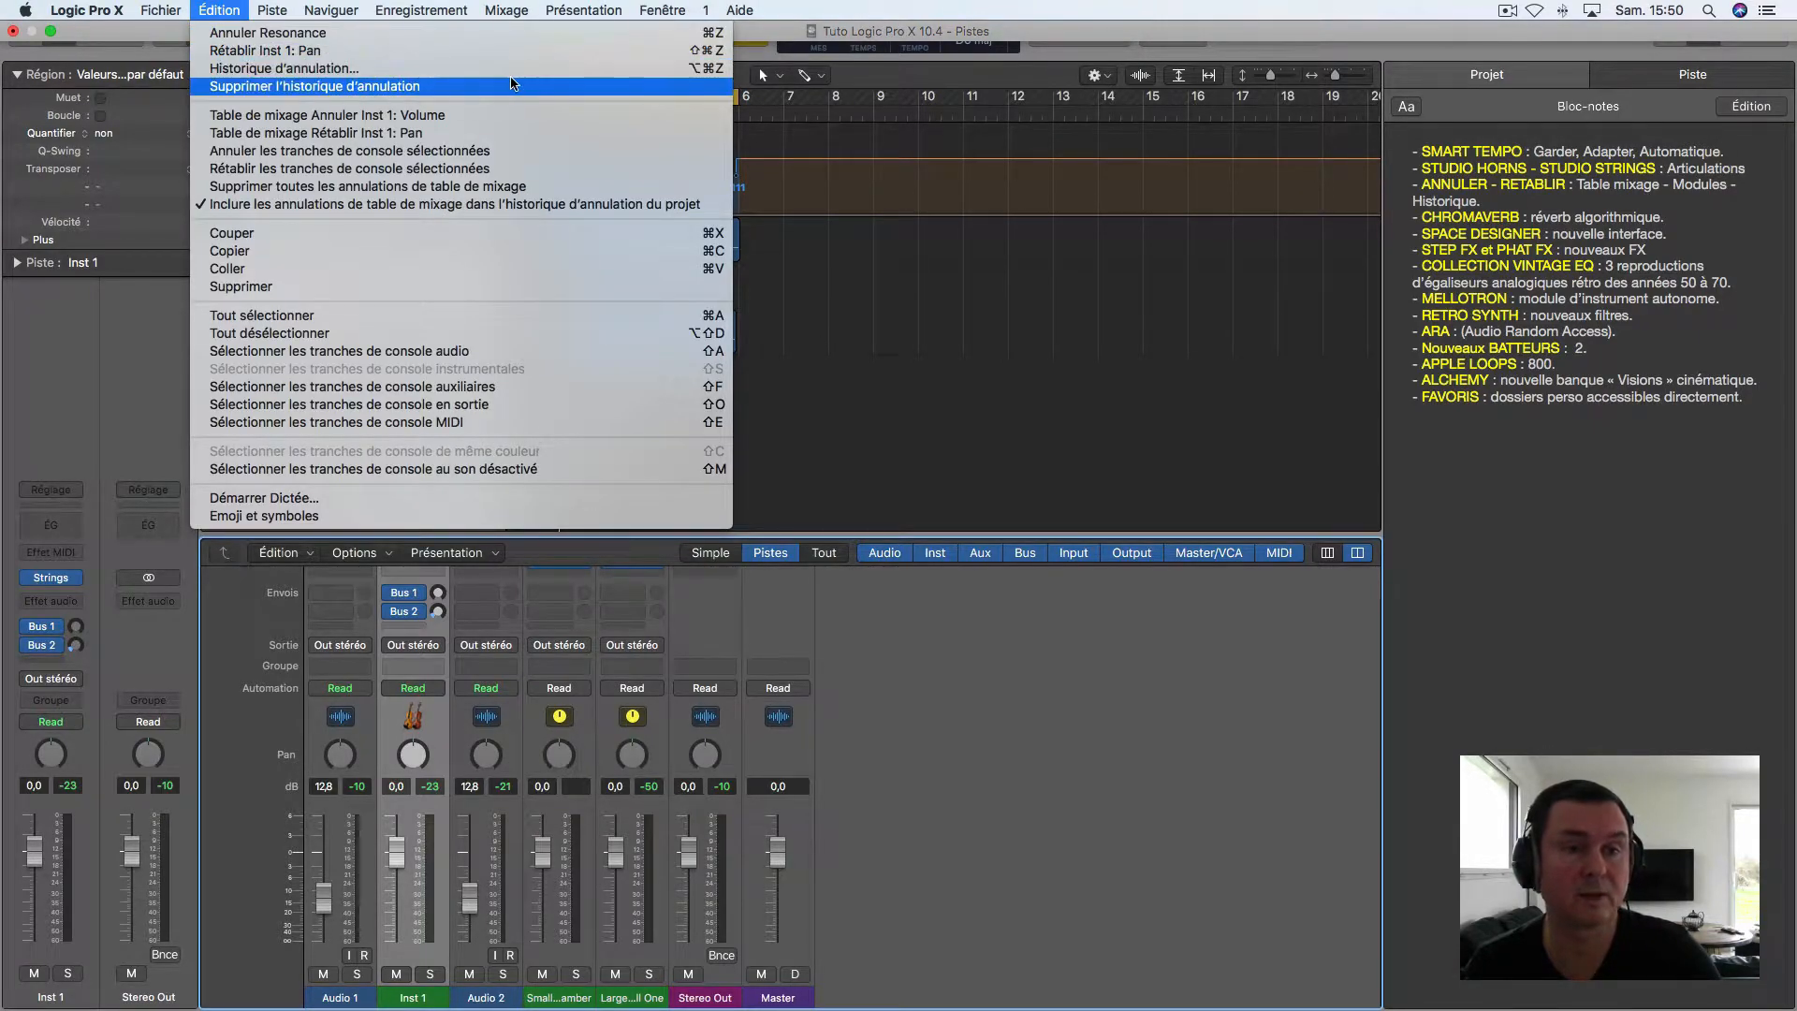
pyautogui.click(674, 69)
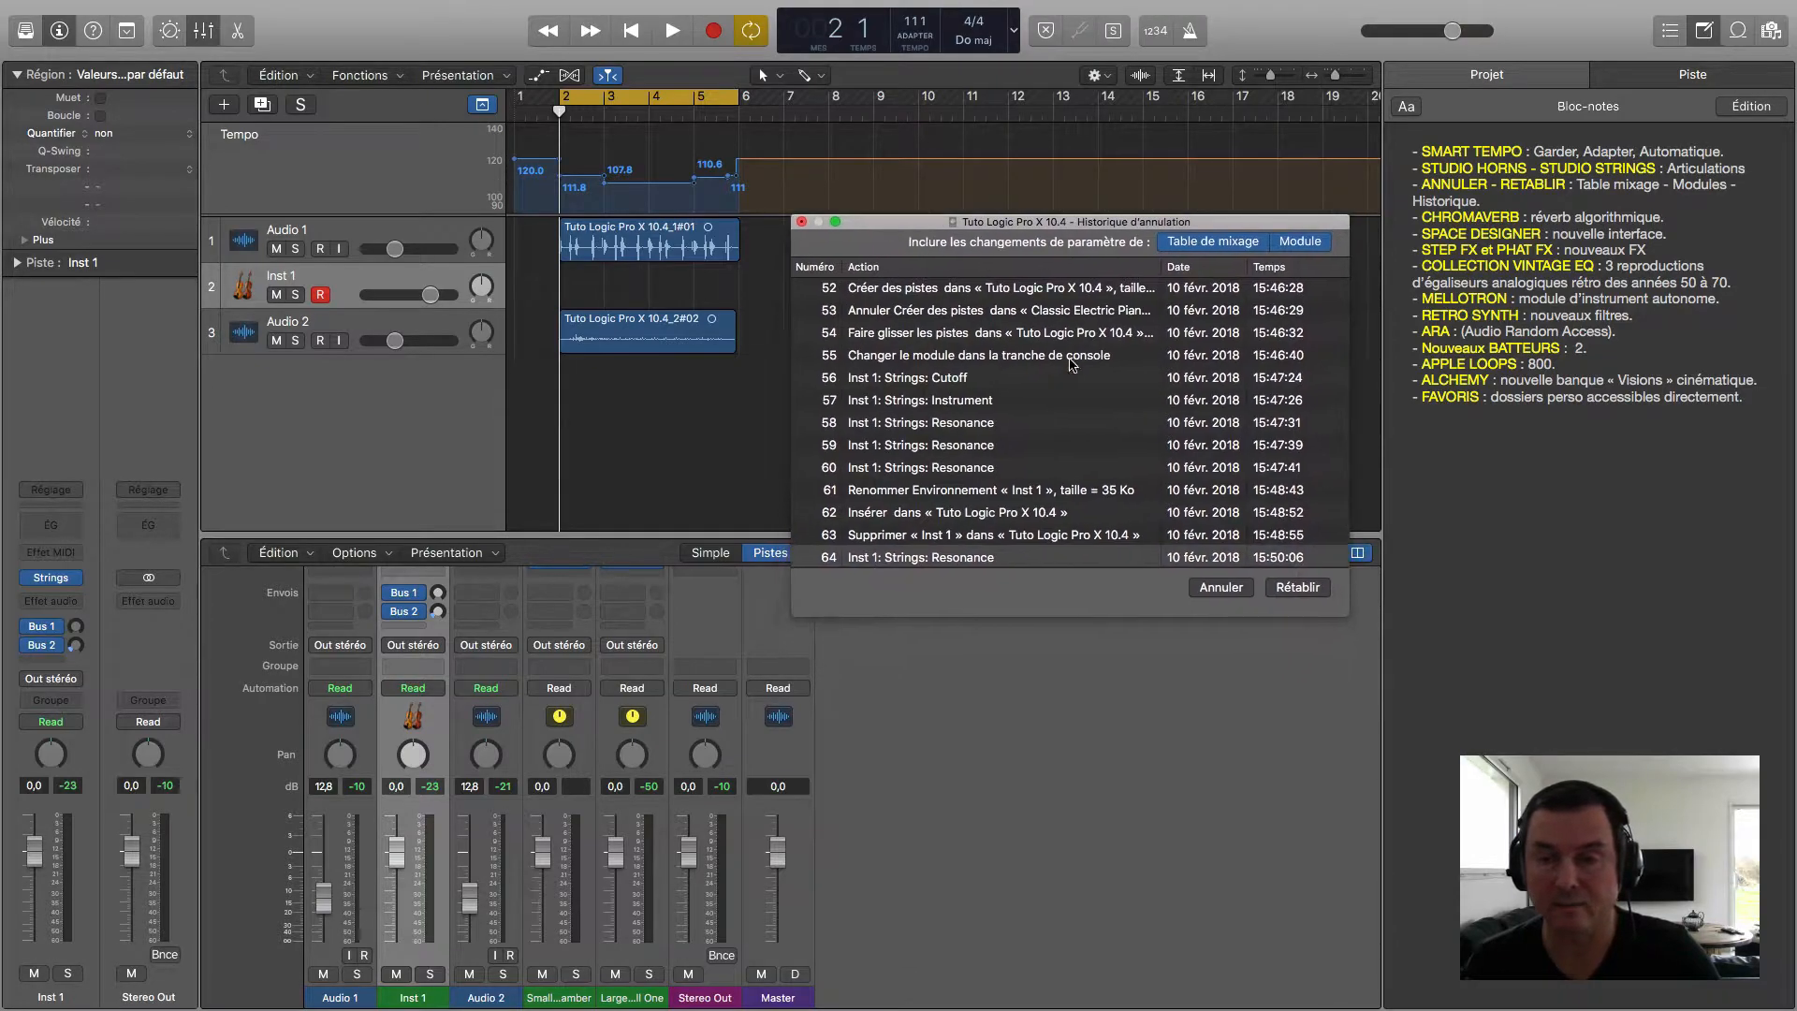
pyautogui.click(1207, 244)
pyautogui.click(1300, 242)
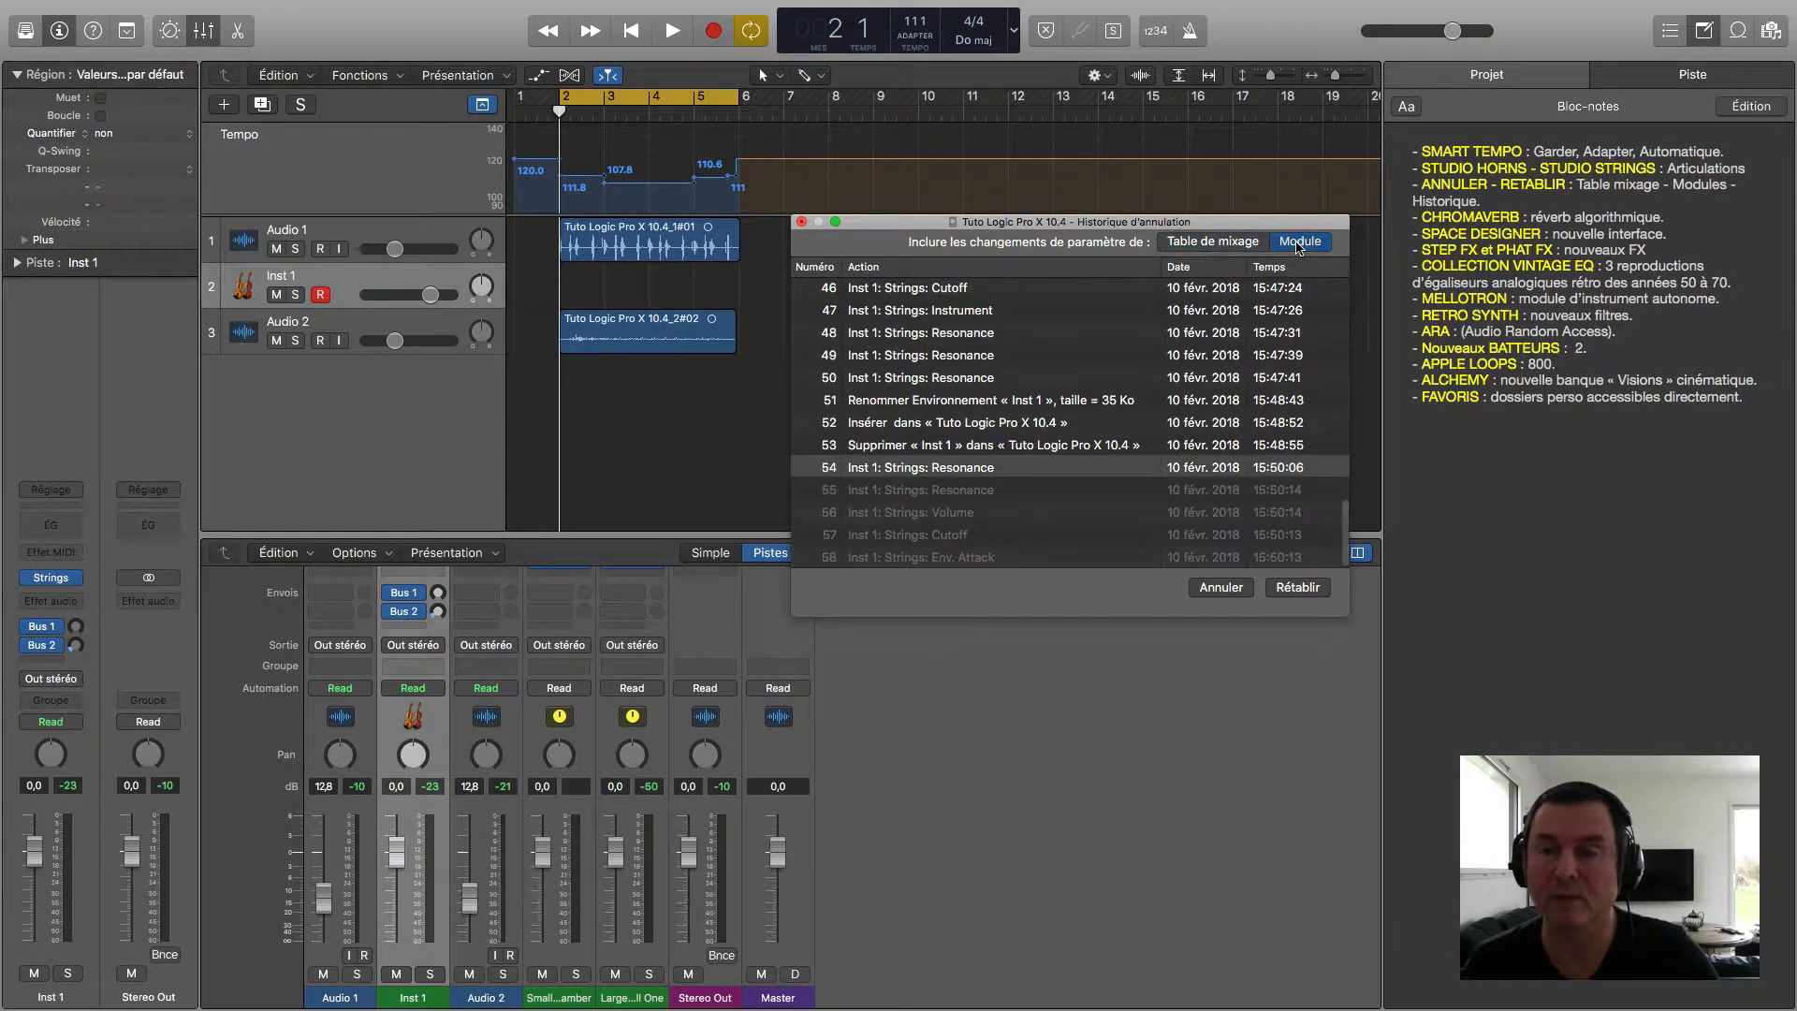
pyautogui.click(1210, 243)
pyautogui.click(1300, 241)
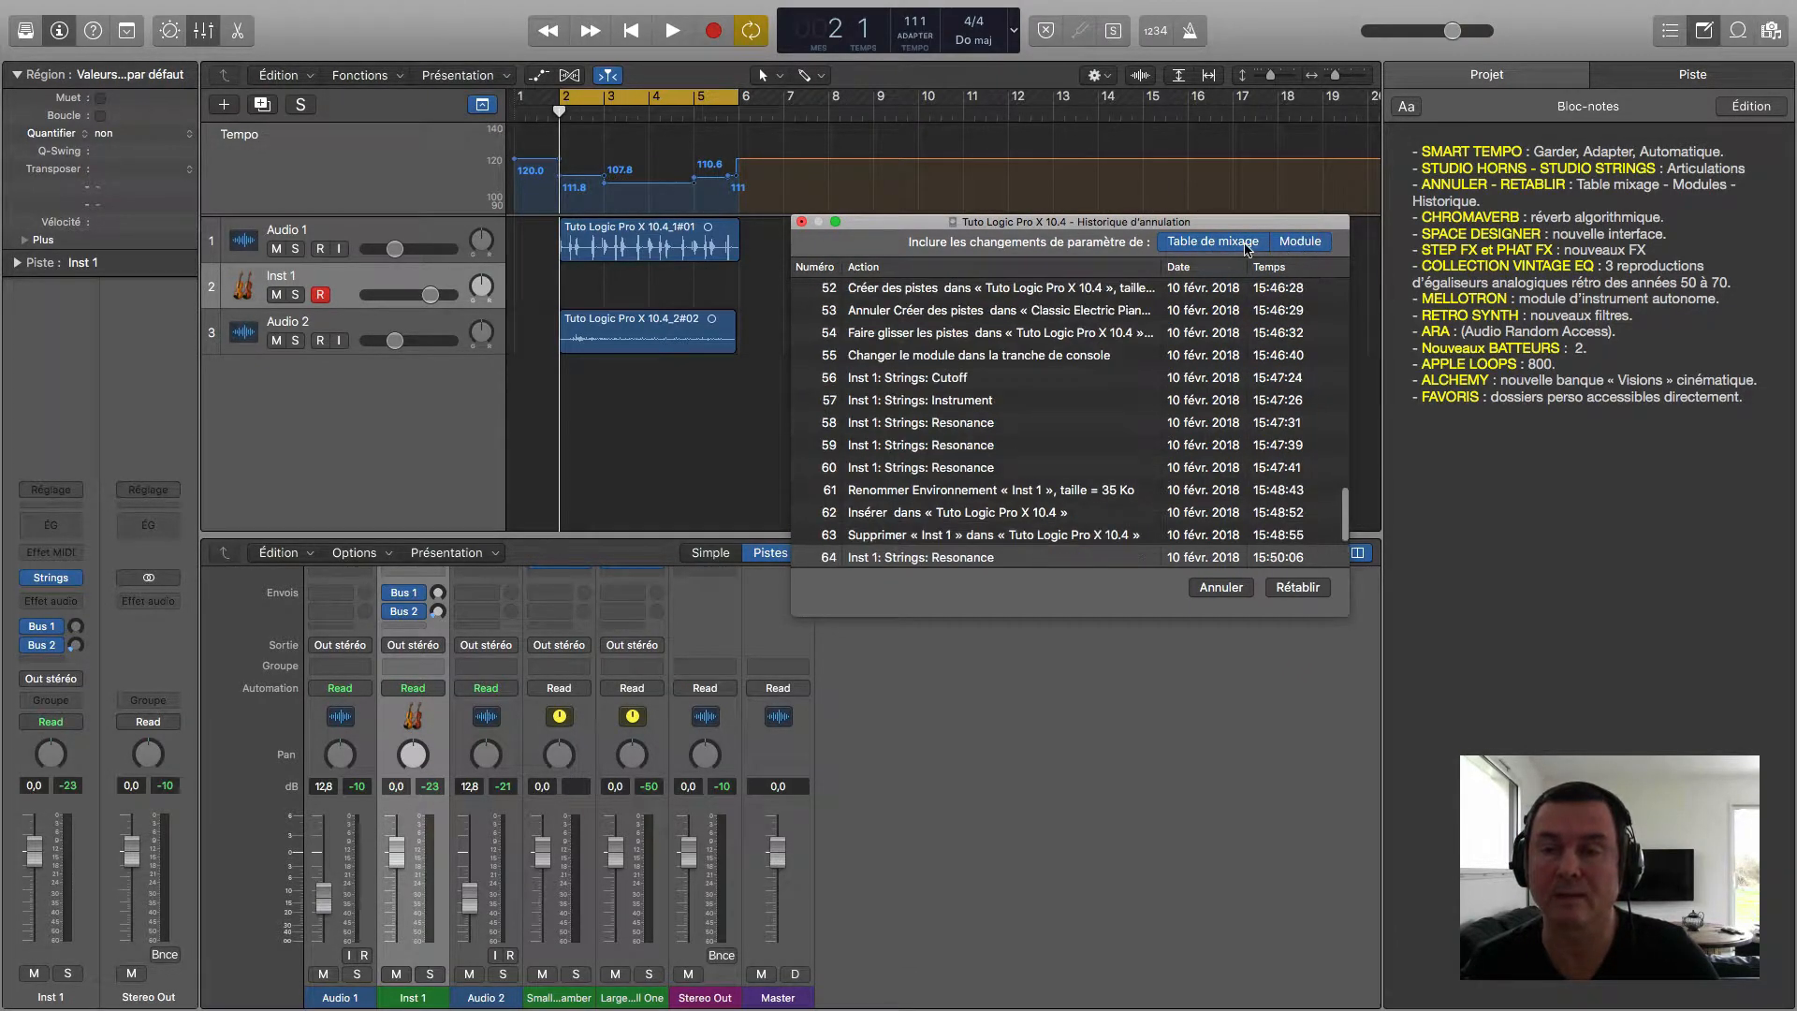
pyautogui.click(1213, 241)
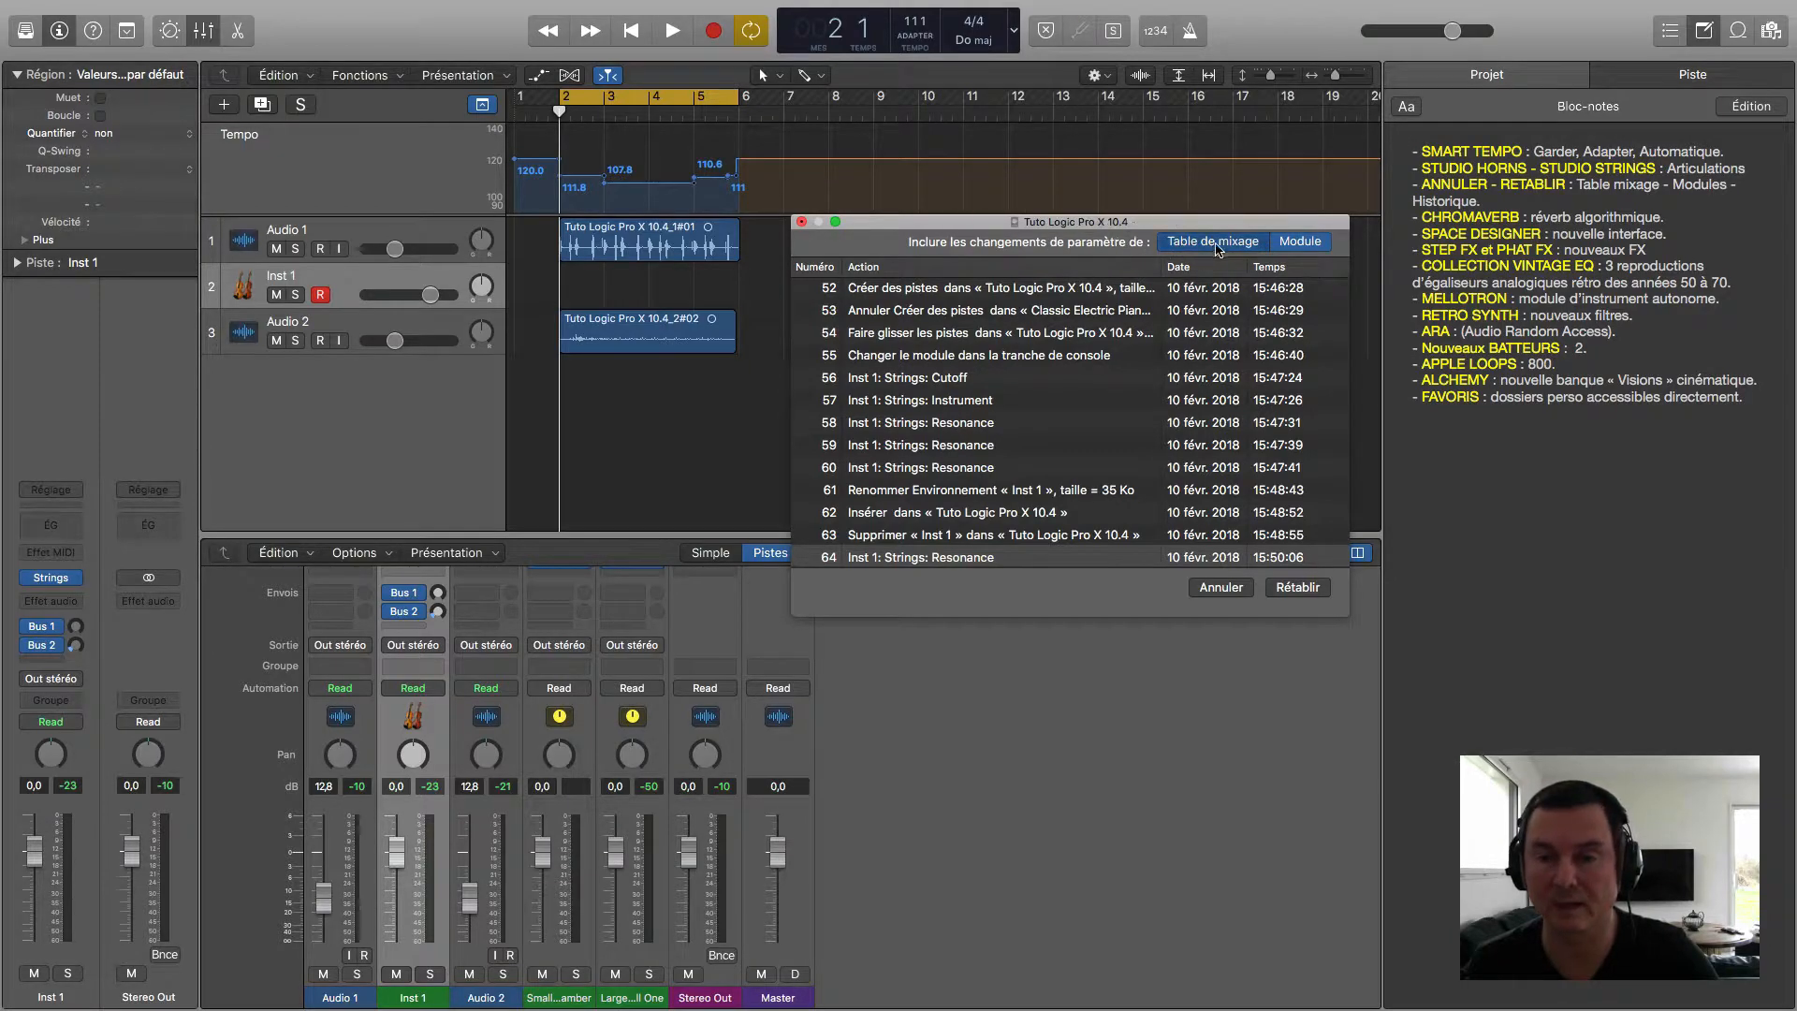
pyautogui.click(1300, 241)
pyautogui.moveTo(1134, 226); pyautogui.dragTo(1151, 208)
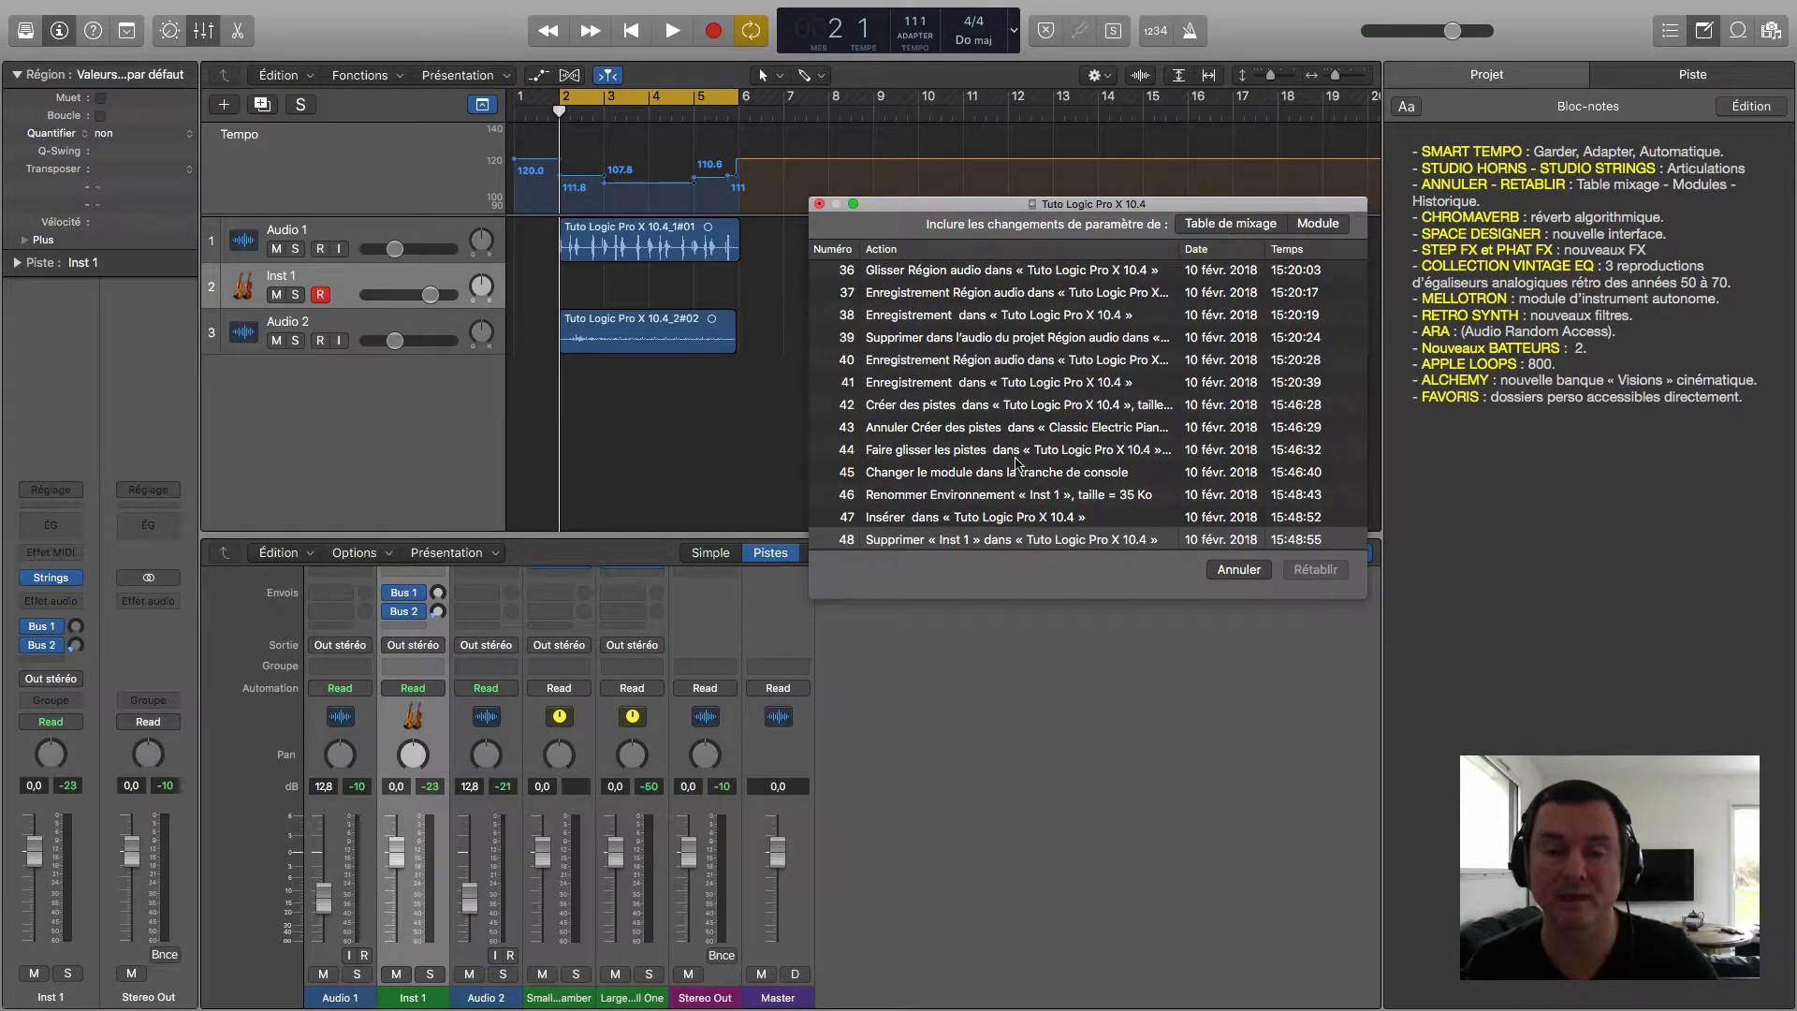
pyautogui.scroll(-2, 1053, 458)
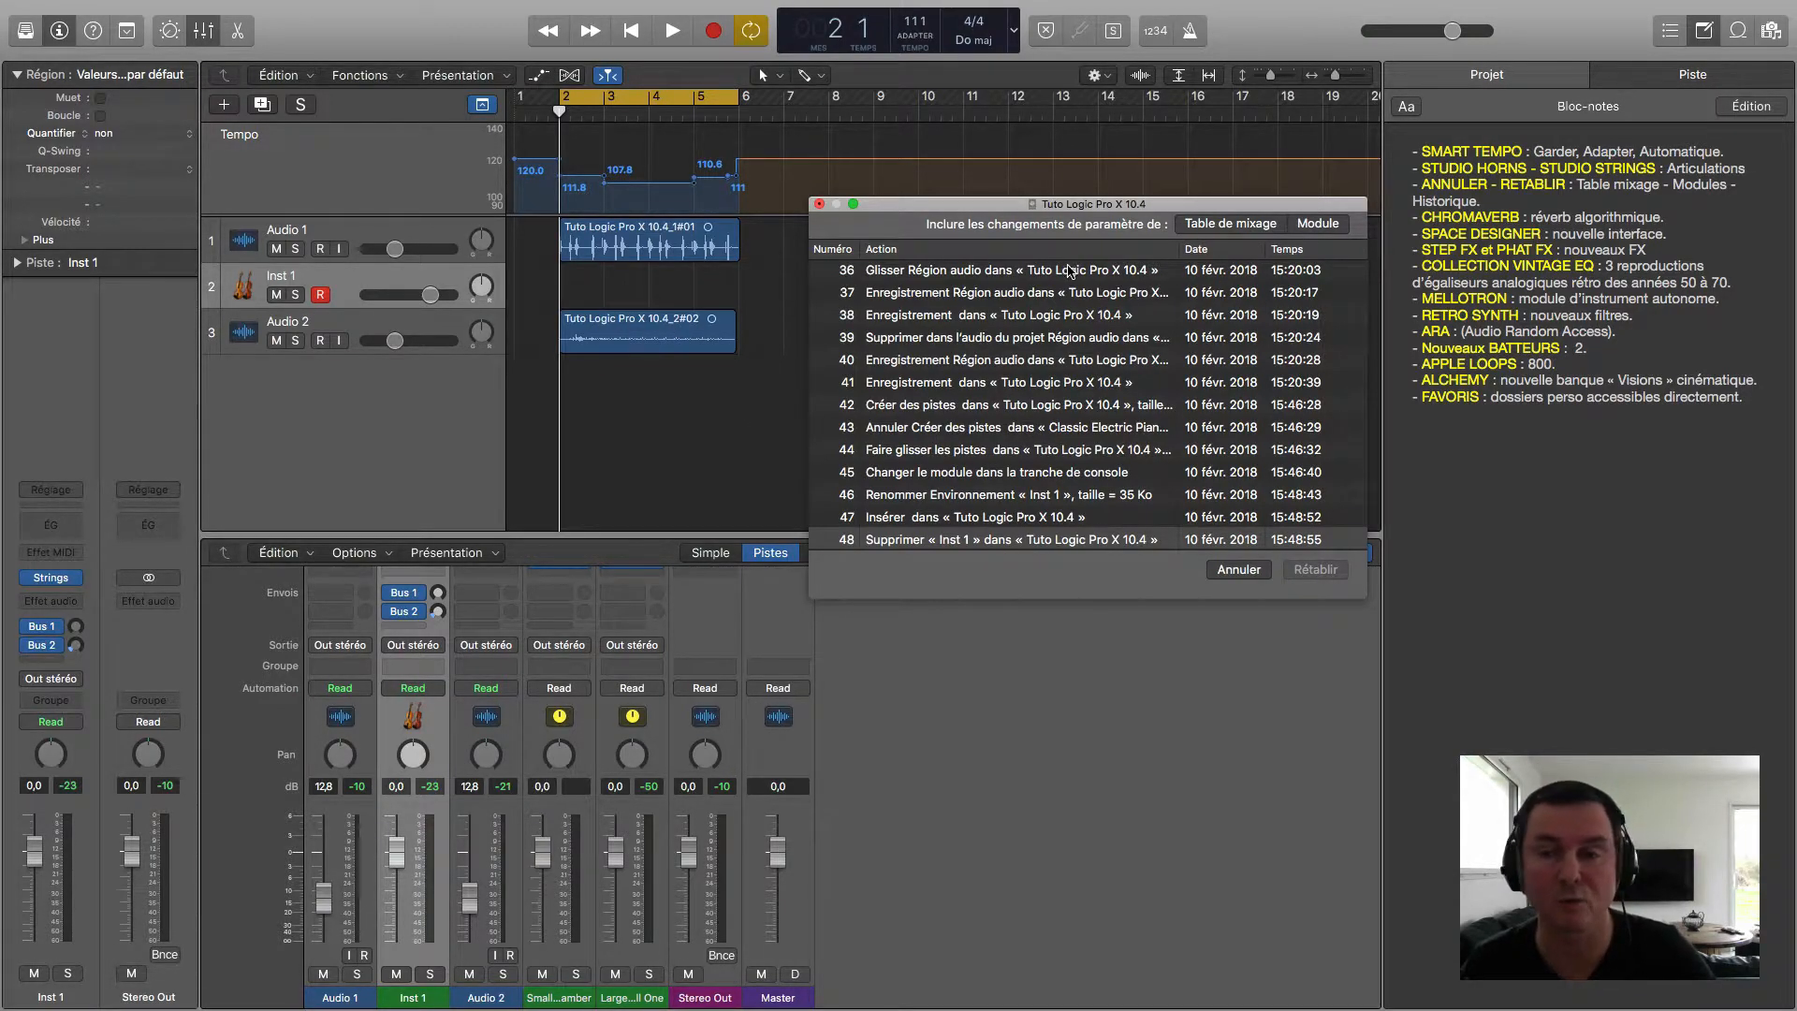
# Step: Include mixer changes in the undo history and redo the pan and volume changes of Inst 1
pyautogui.click(1242, 226)
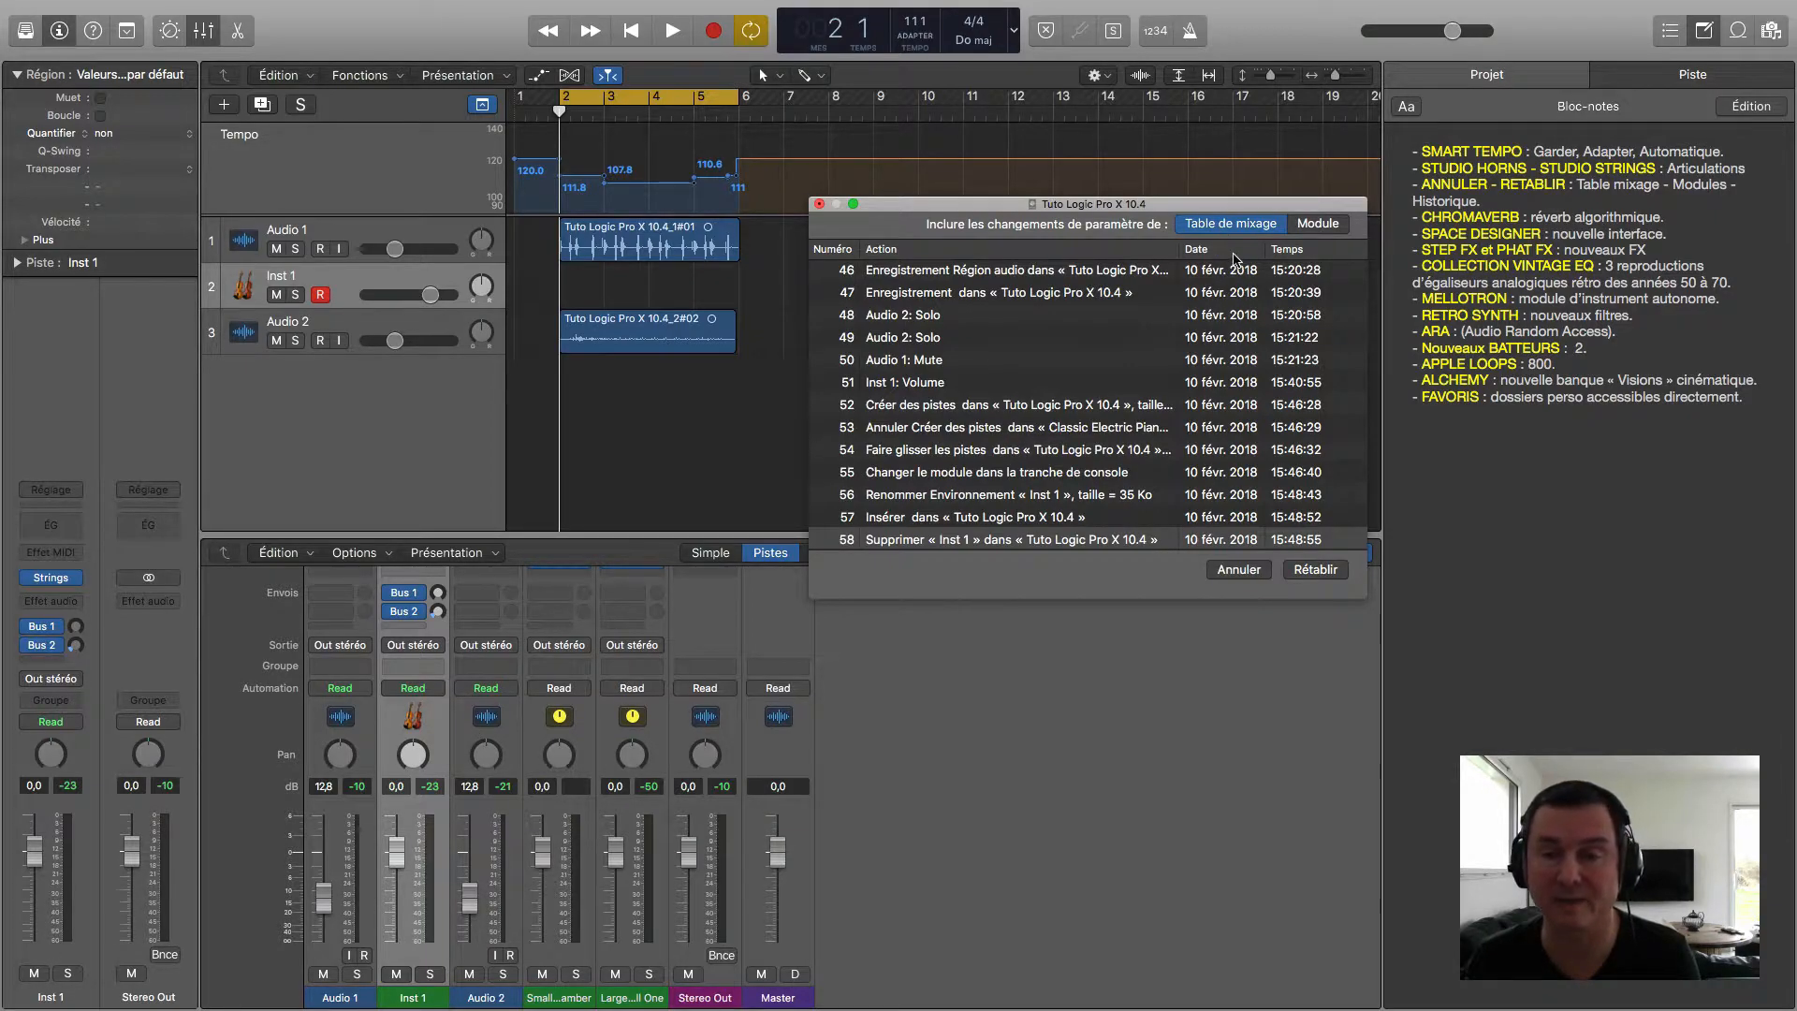
pyautogui.scroll(-2, 978, 497)
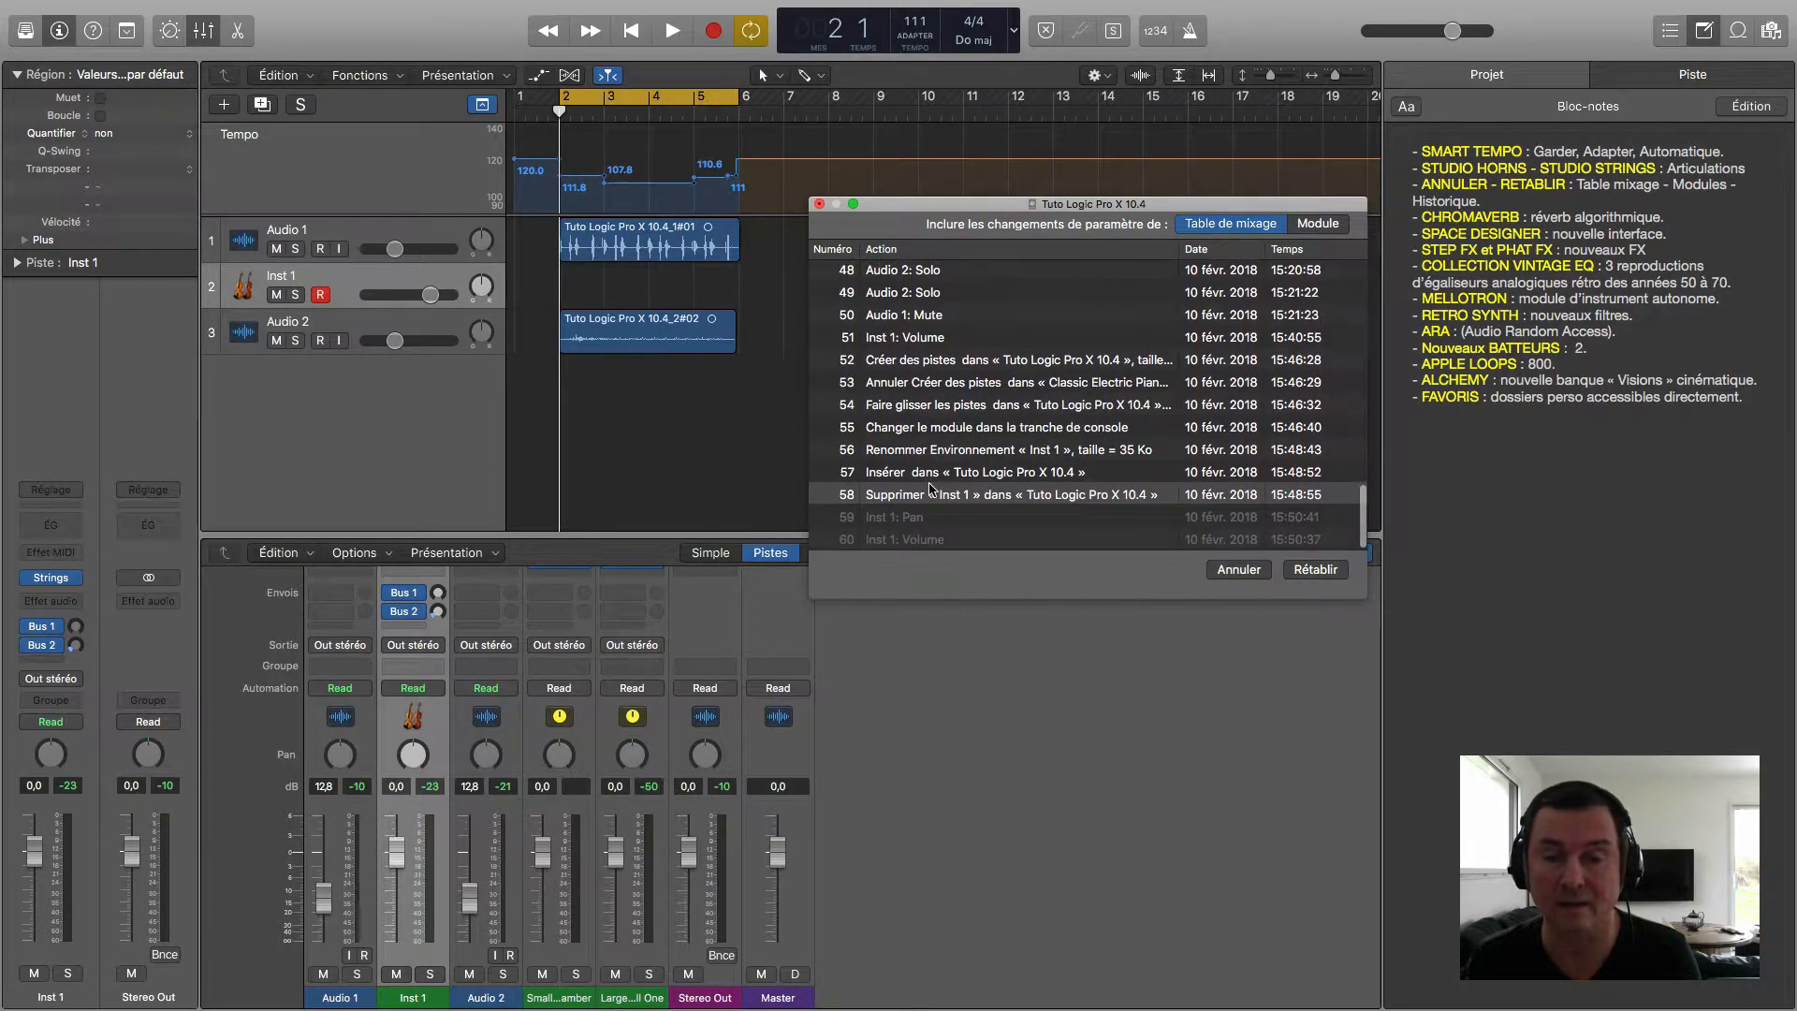
pyautogui.click(976, 518)
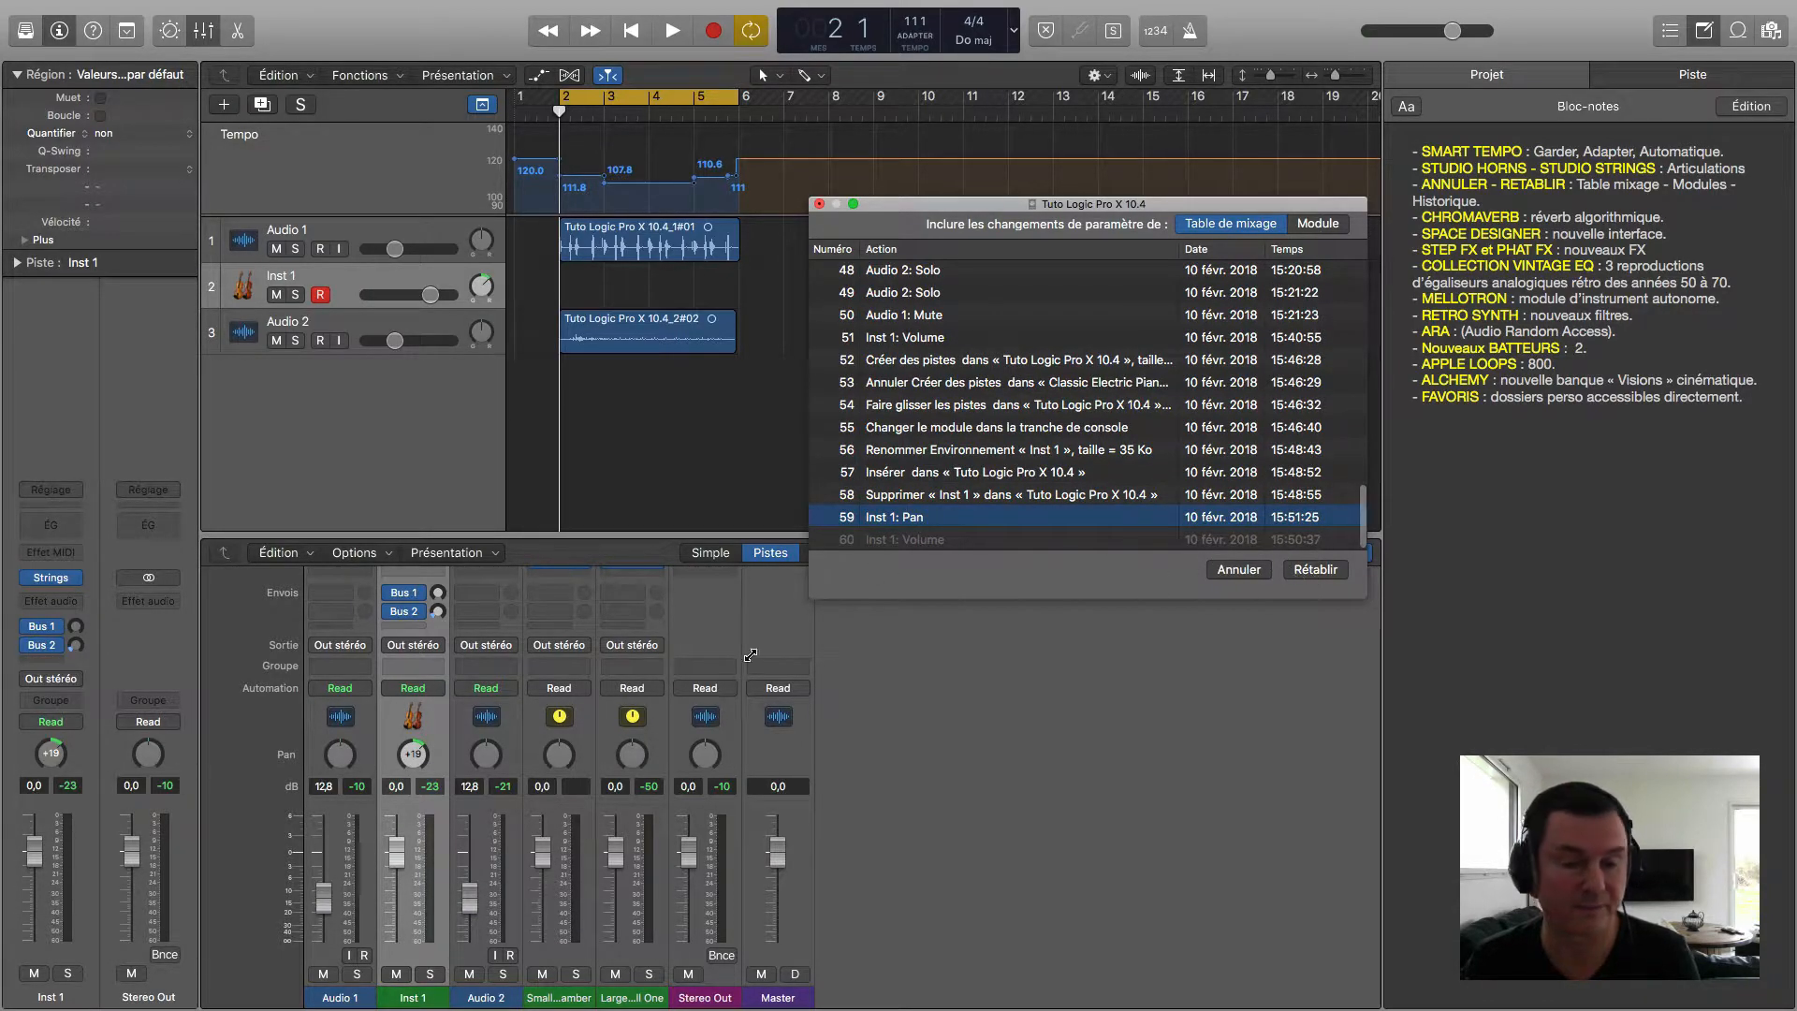
pyautogui.click(1315, 570)
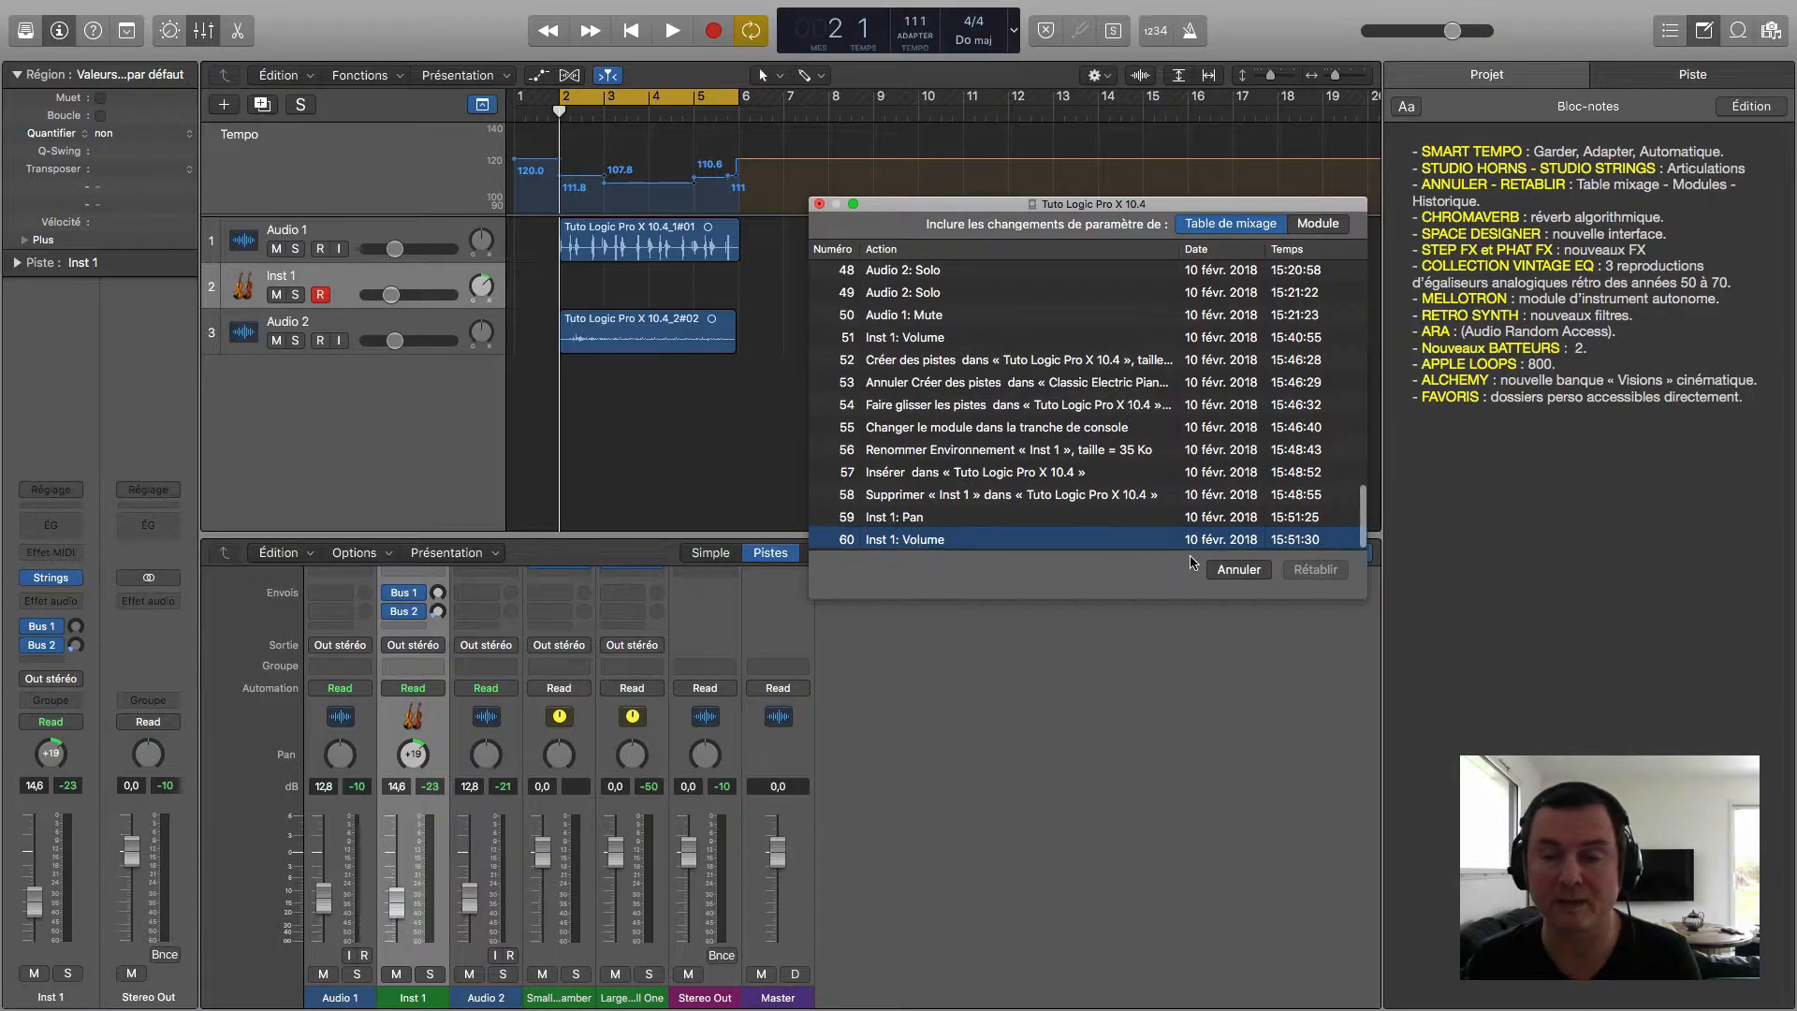
# Step: Undo the Inst 1 volume and pan changes from the history window and exclude mixer changes from the list
pyautogui.click(1228, 573)
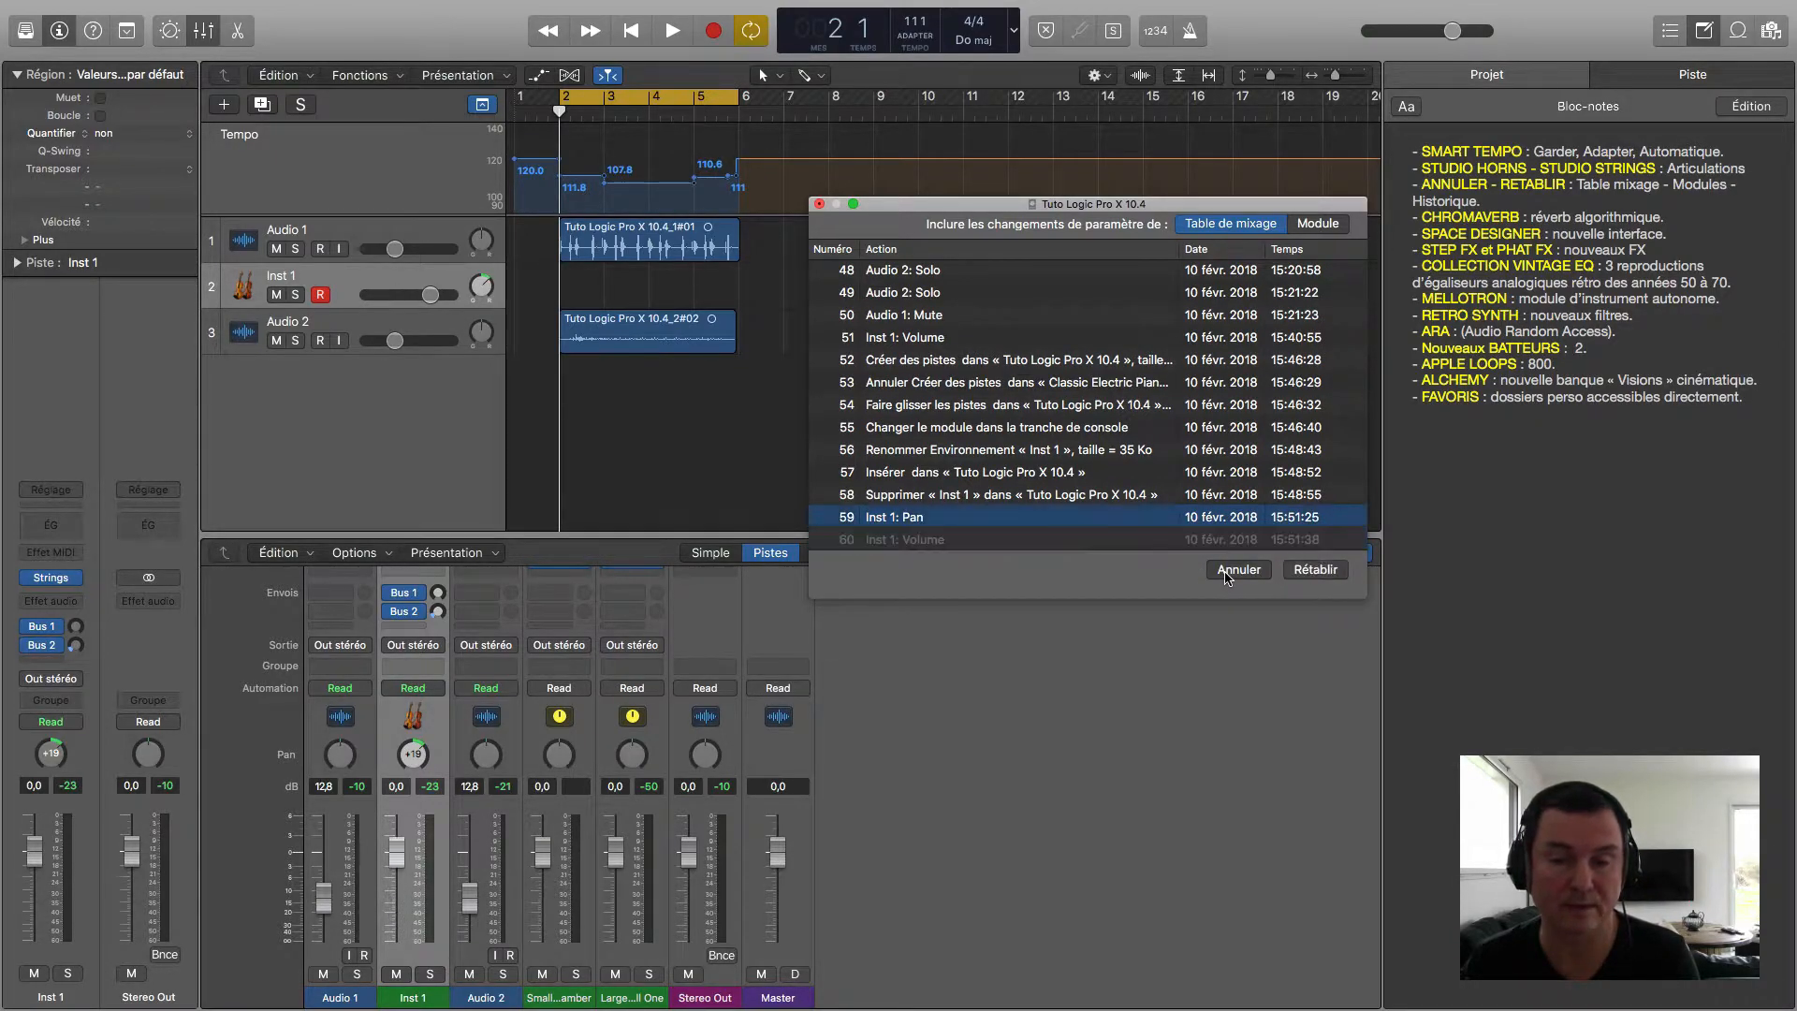
pyautogui.click(1228, 572)
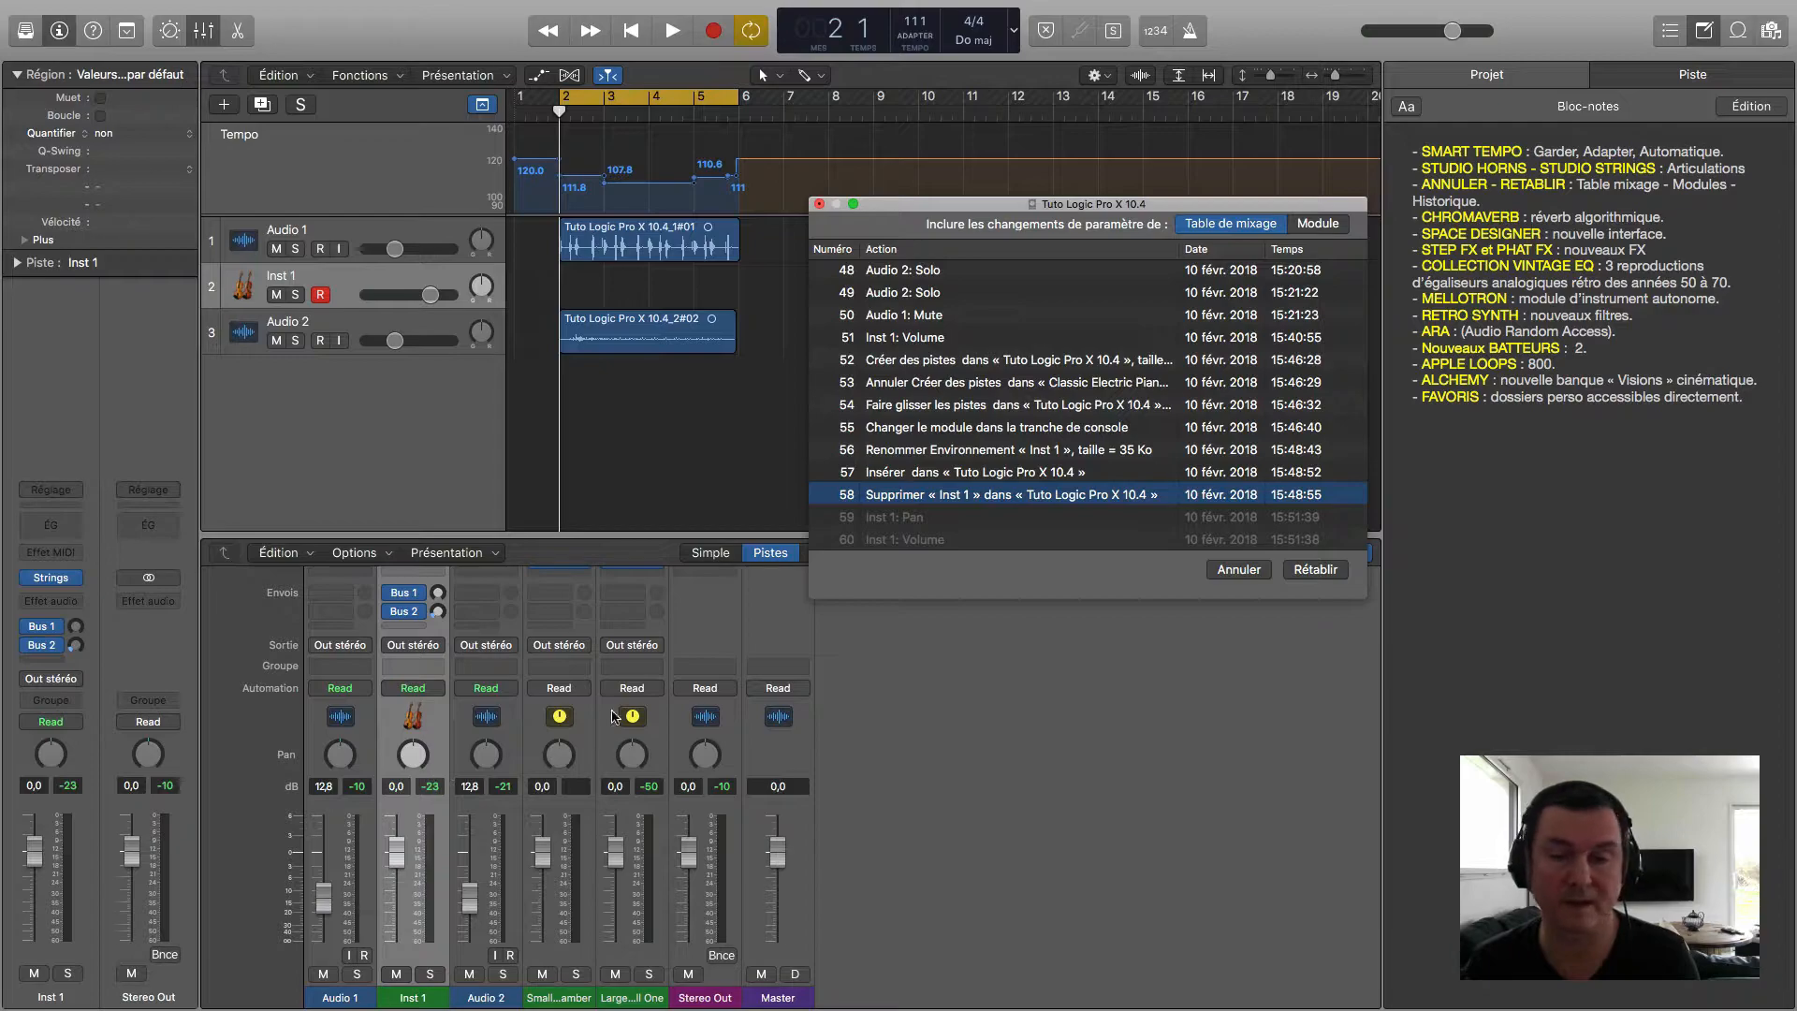
pyautogui.click(1217, 230)
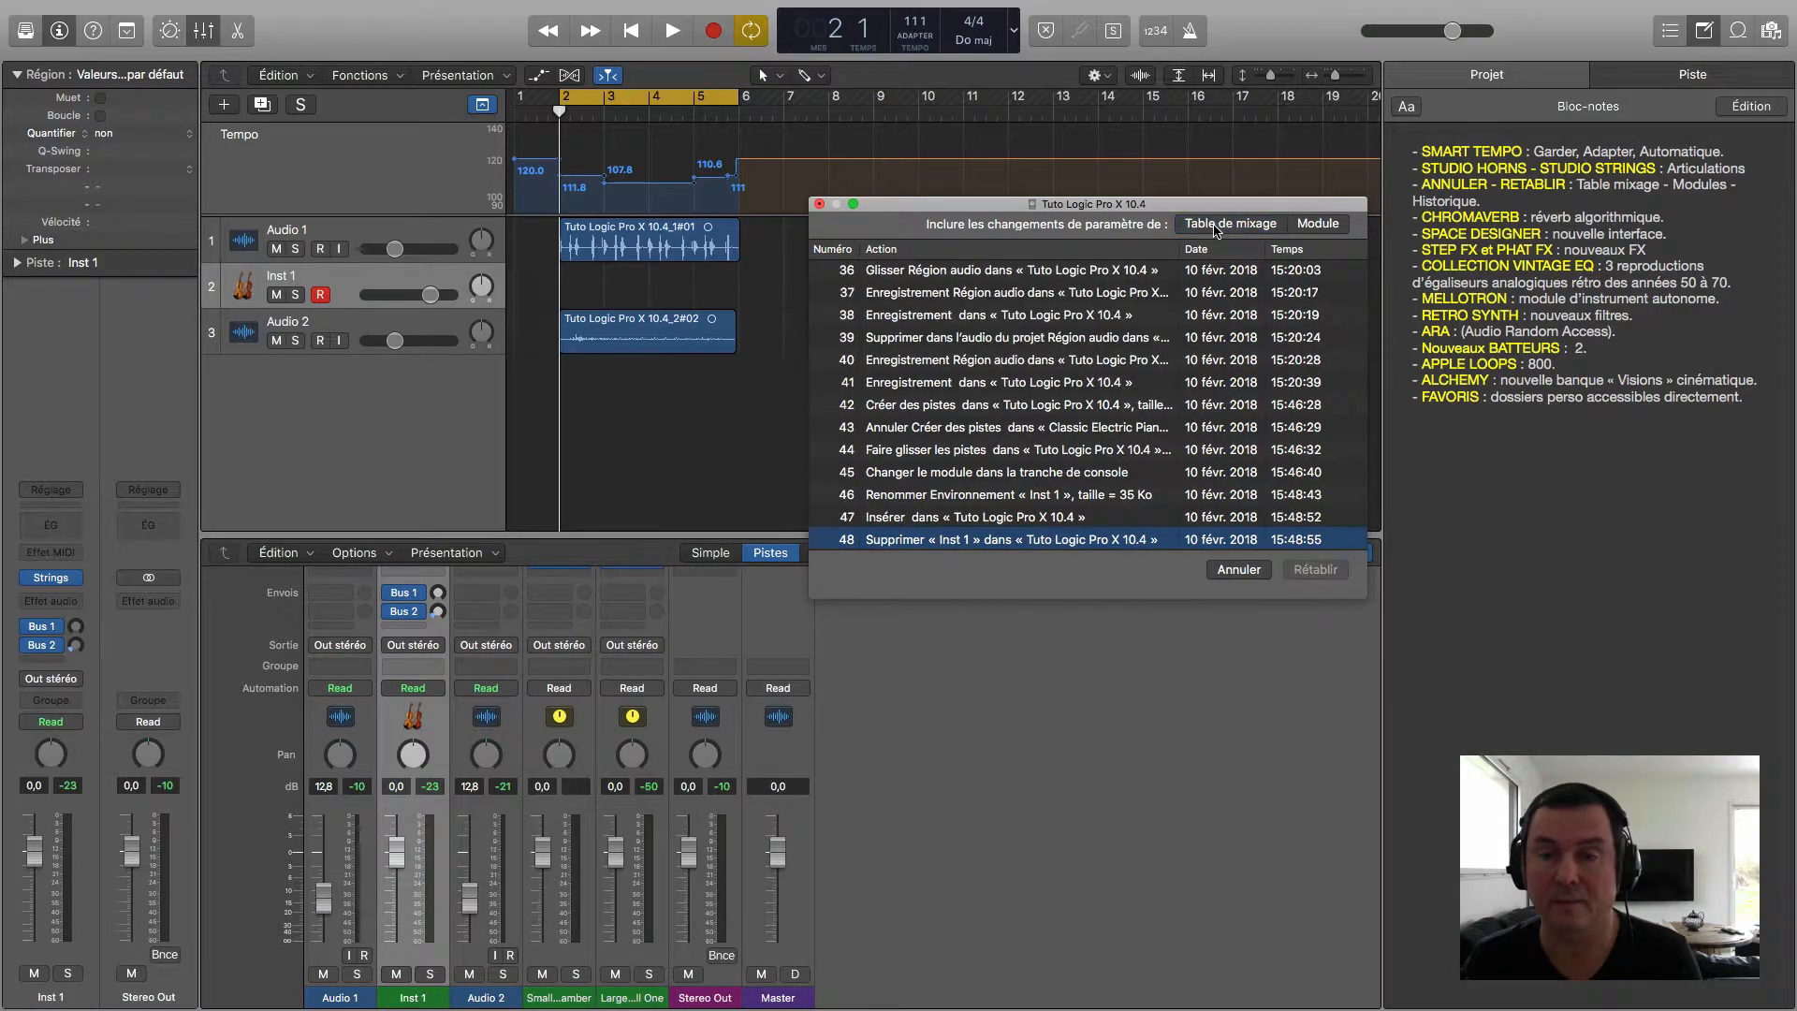
# Step: Include plug-in changes in the undo history and redo the Inst 1 Strings Resonance and Volume entries
pyautogui.click(1317, 225)
pyautogui.scroll(-1, 1109, 379)
pyautogui.scroll(-1, 1109, 379)
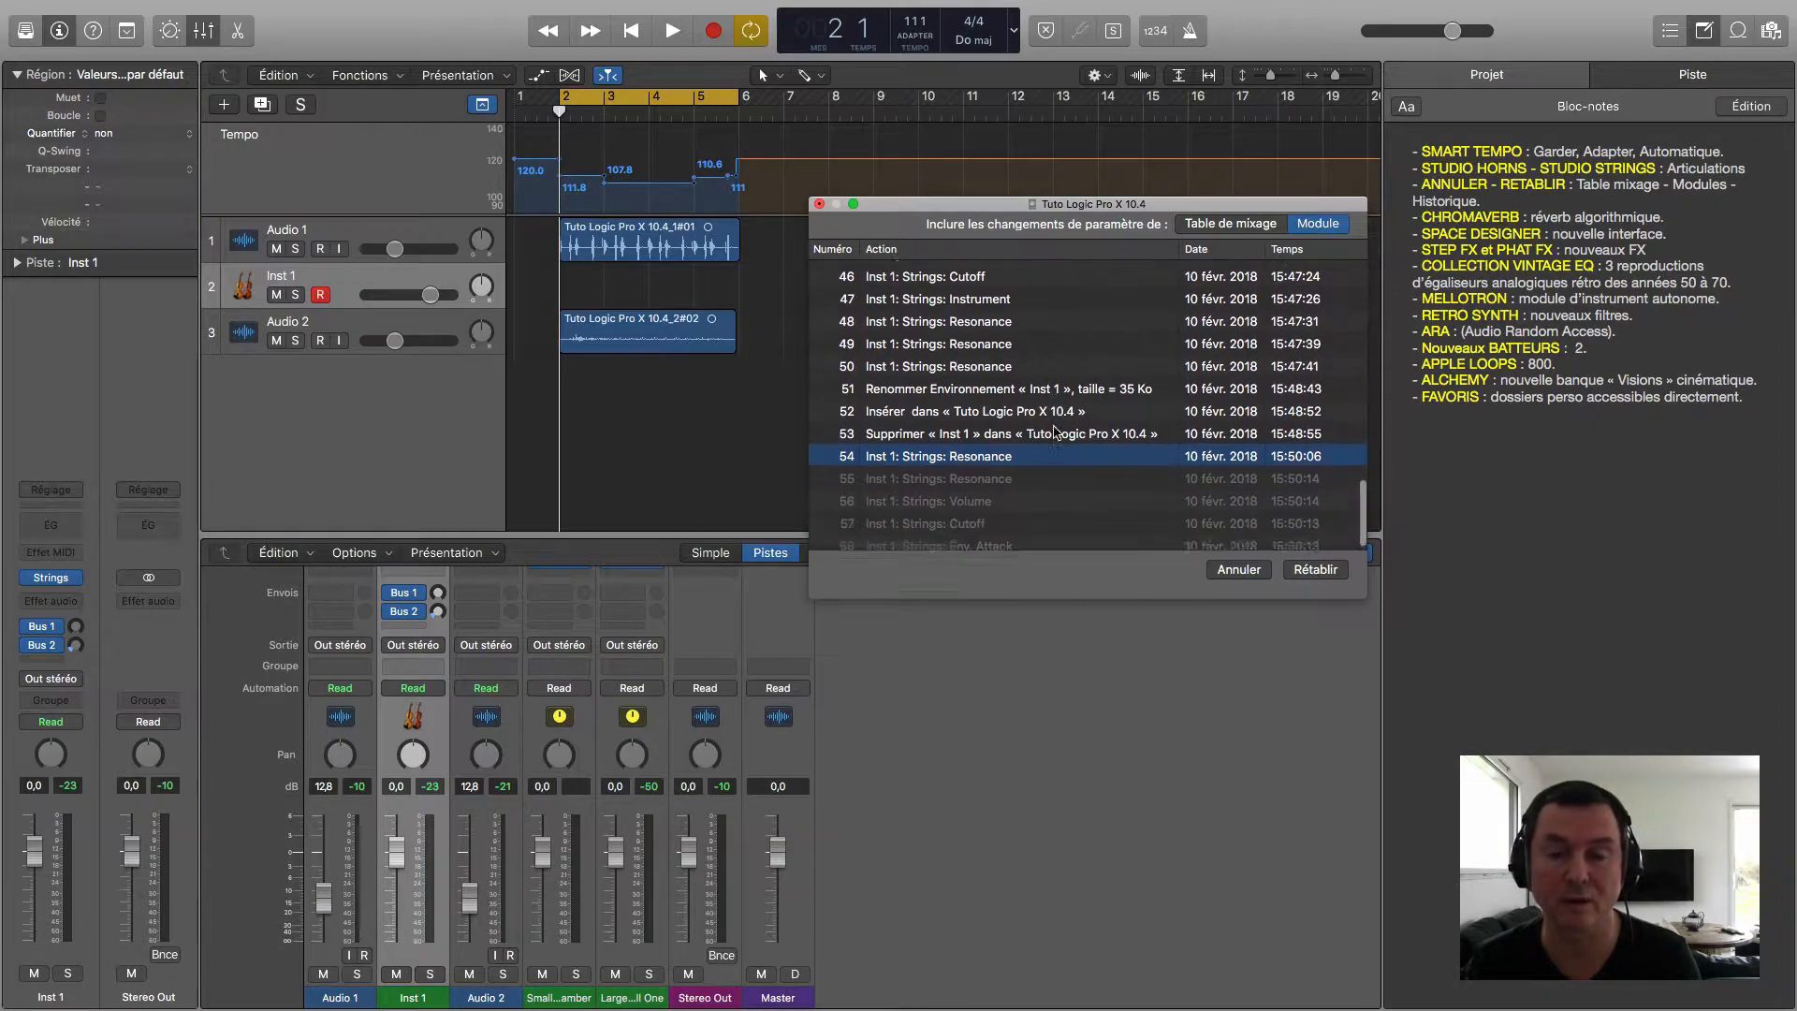
pyautogui.click(975, 473)
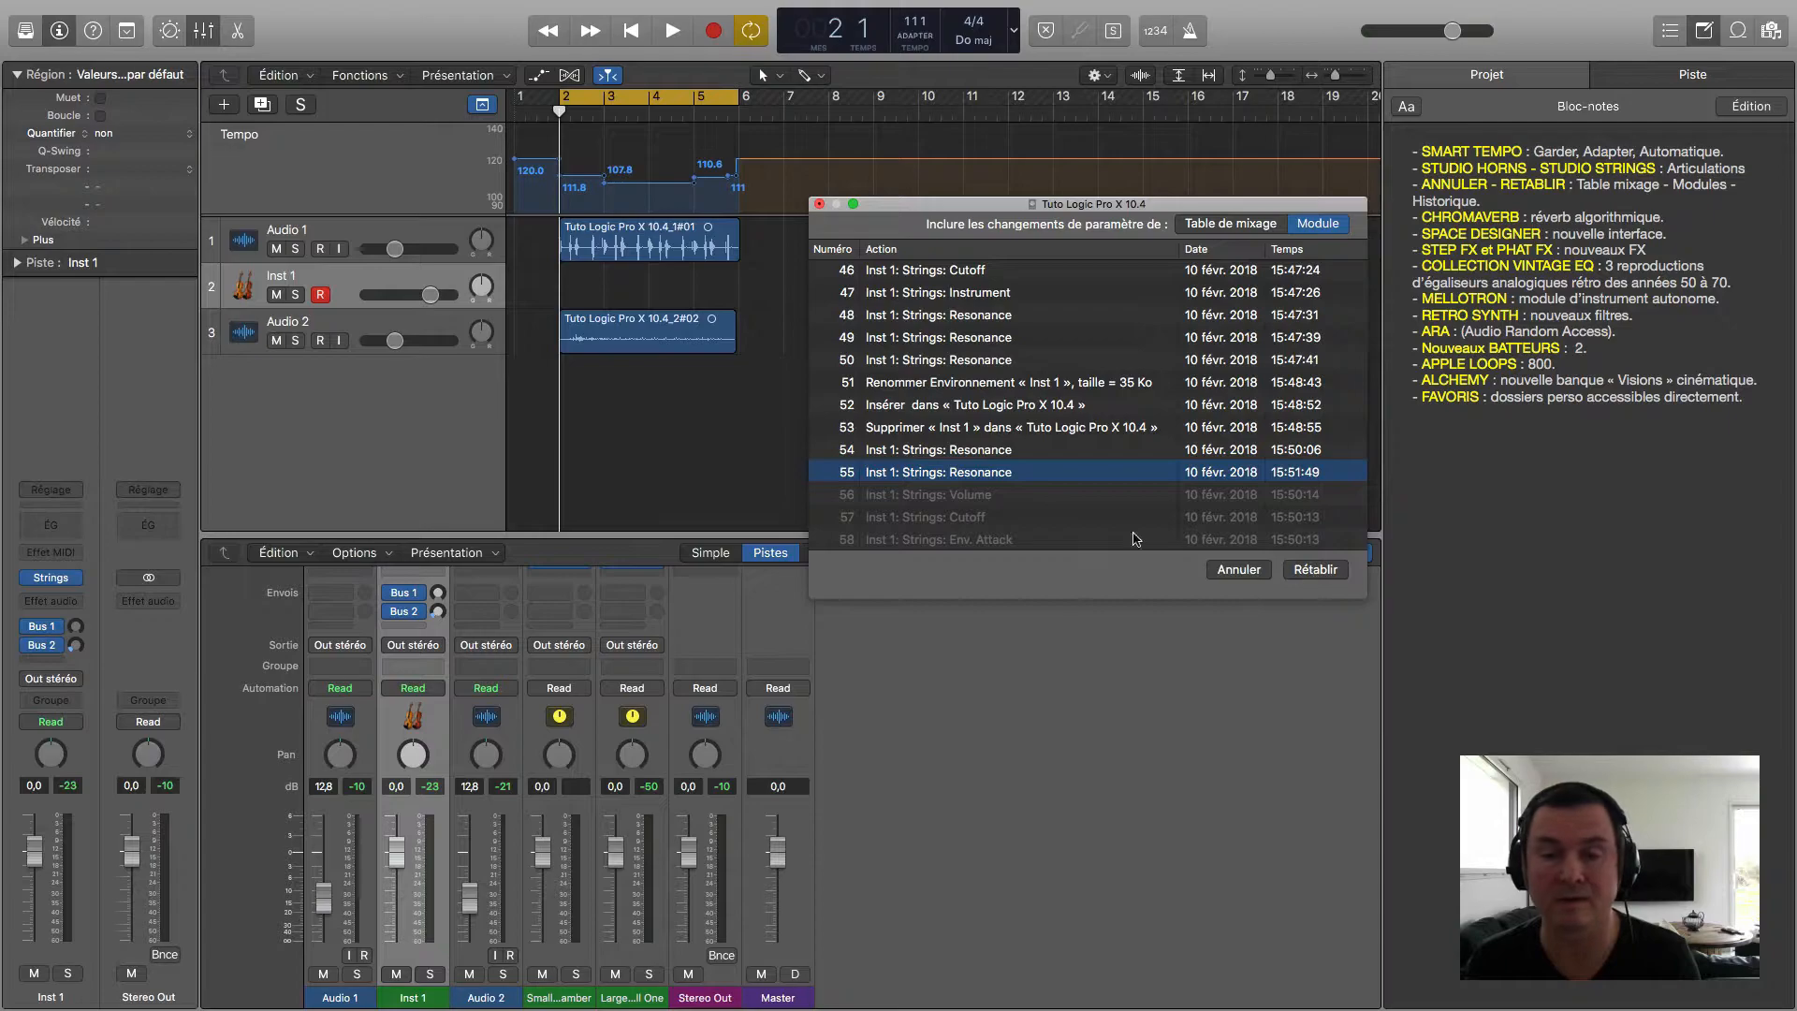
pyautogui.click(999, 498)
# Step: Undo the two redone Strings changes from the history window and exclude plug-in changes from the list
pyautogui.click(1232, 572)
pyautogui.click(1233, 572)
pyautogui.click(1318, 223)
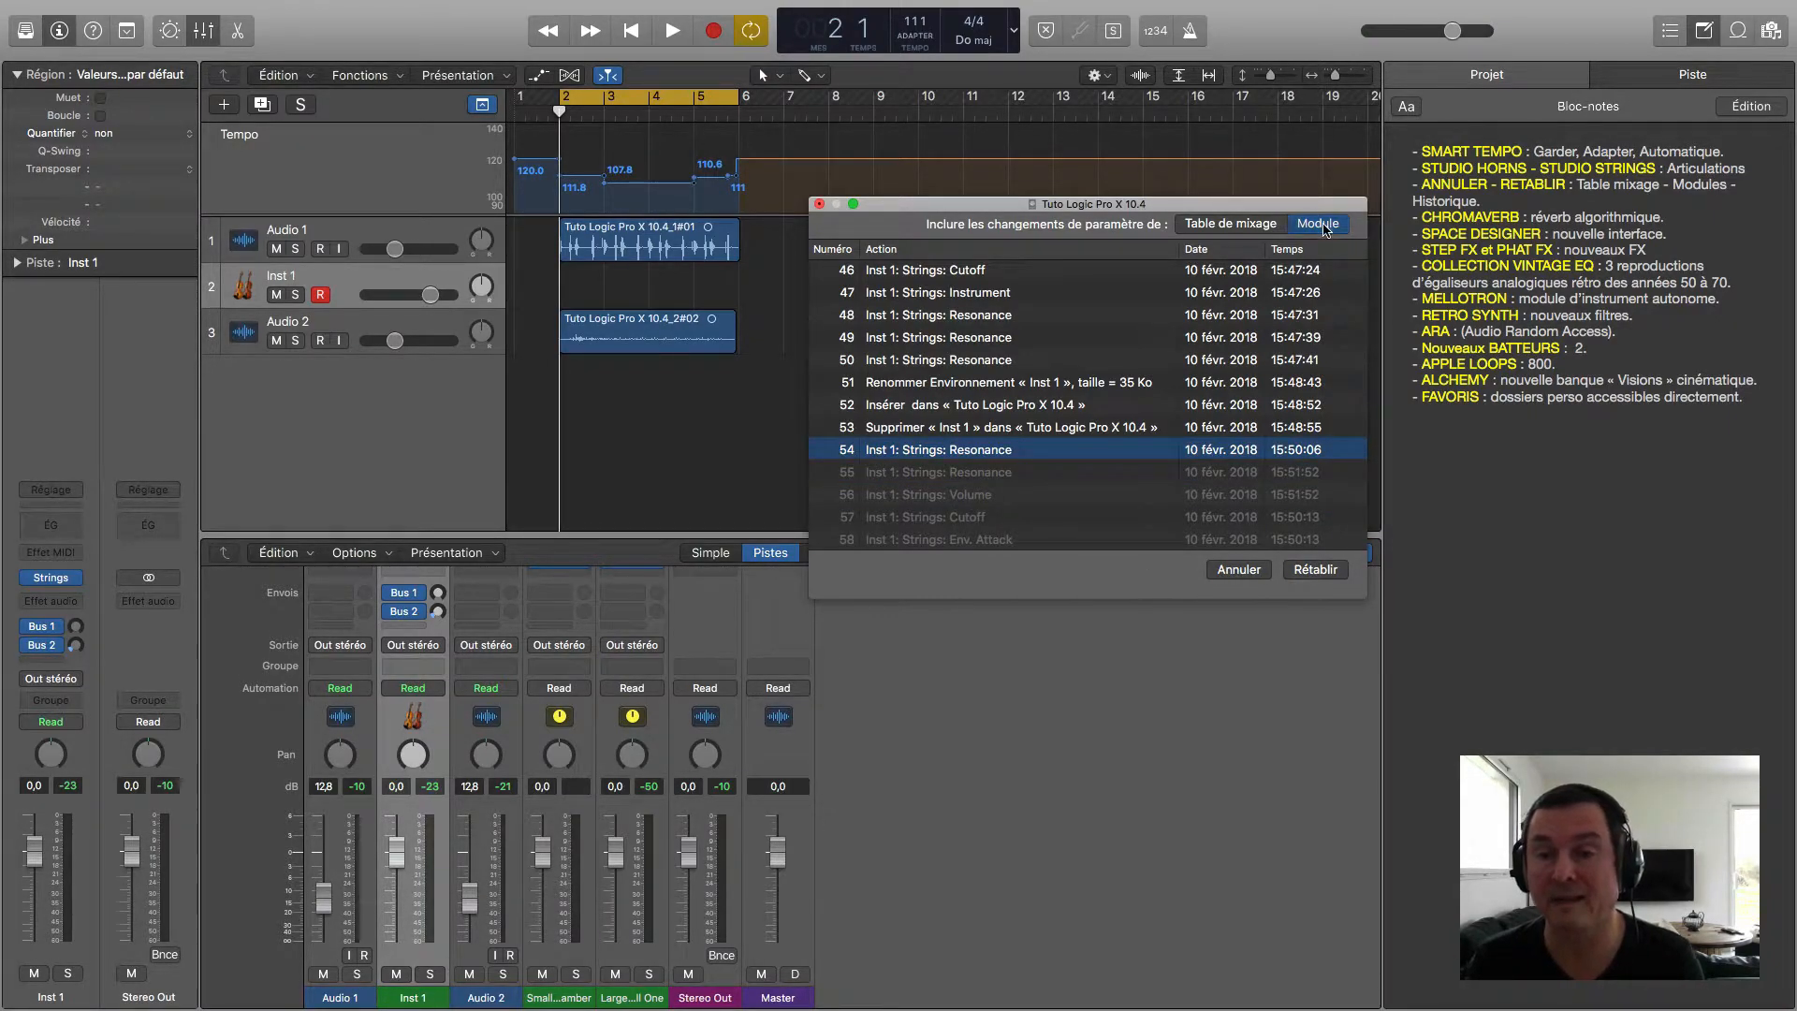
# Step: Close the undo history window and hide the mixer
pyautogui.moveTo(882, 212)
pyautogui.mouseDown()
pyautogui.moveTo(861, 260)
pyautogui.moveTo(887, 233)
pyautogui.mouseUp()
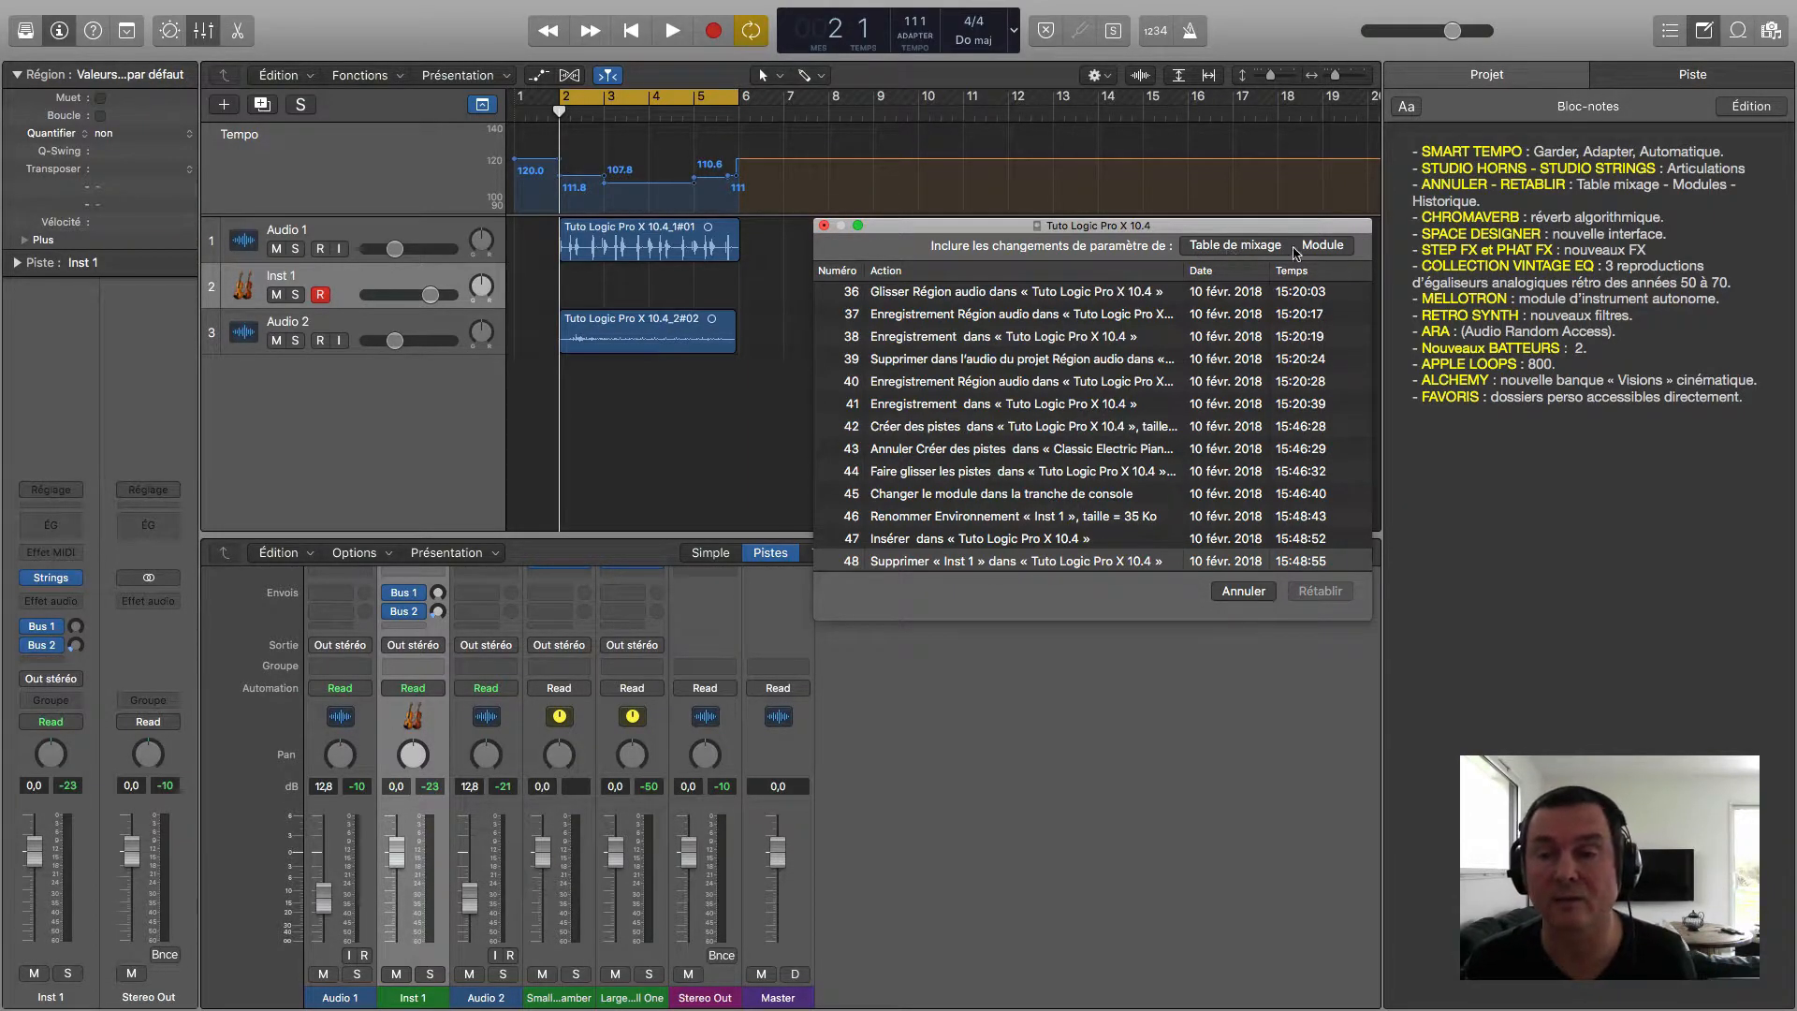
pyautogui.click(824, 227)
pyautogui.press('x')
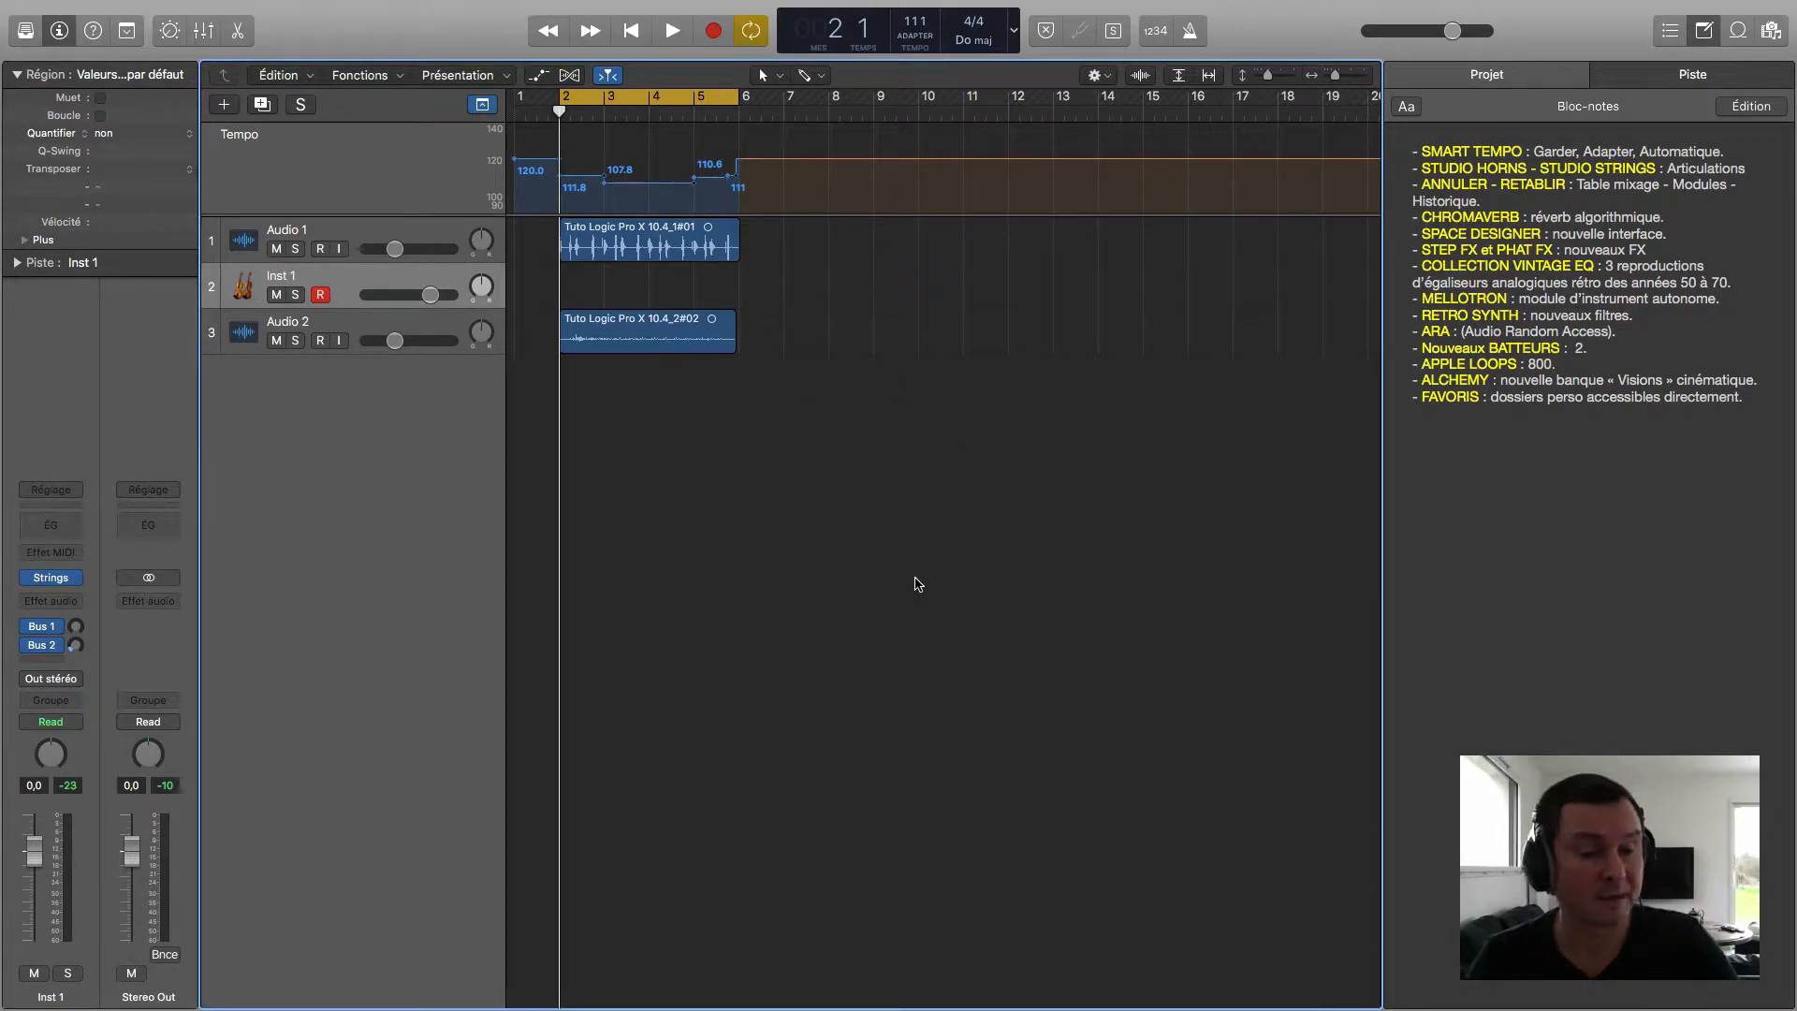
# Step: Insert a stereo ChromaVerb reverb as an audio effect on Inst 1 and move its window below the track regions
pyautogui.click(75, 600)
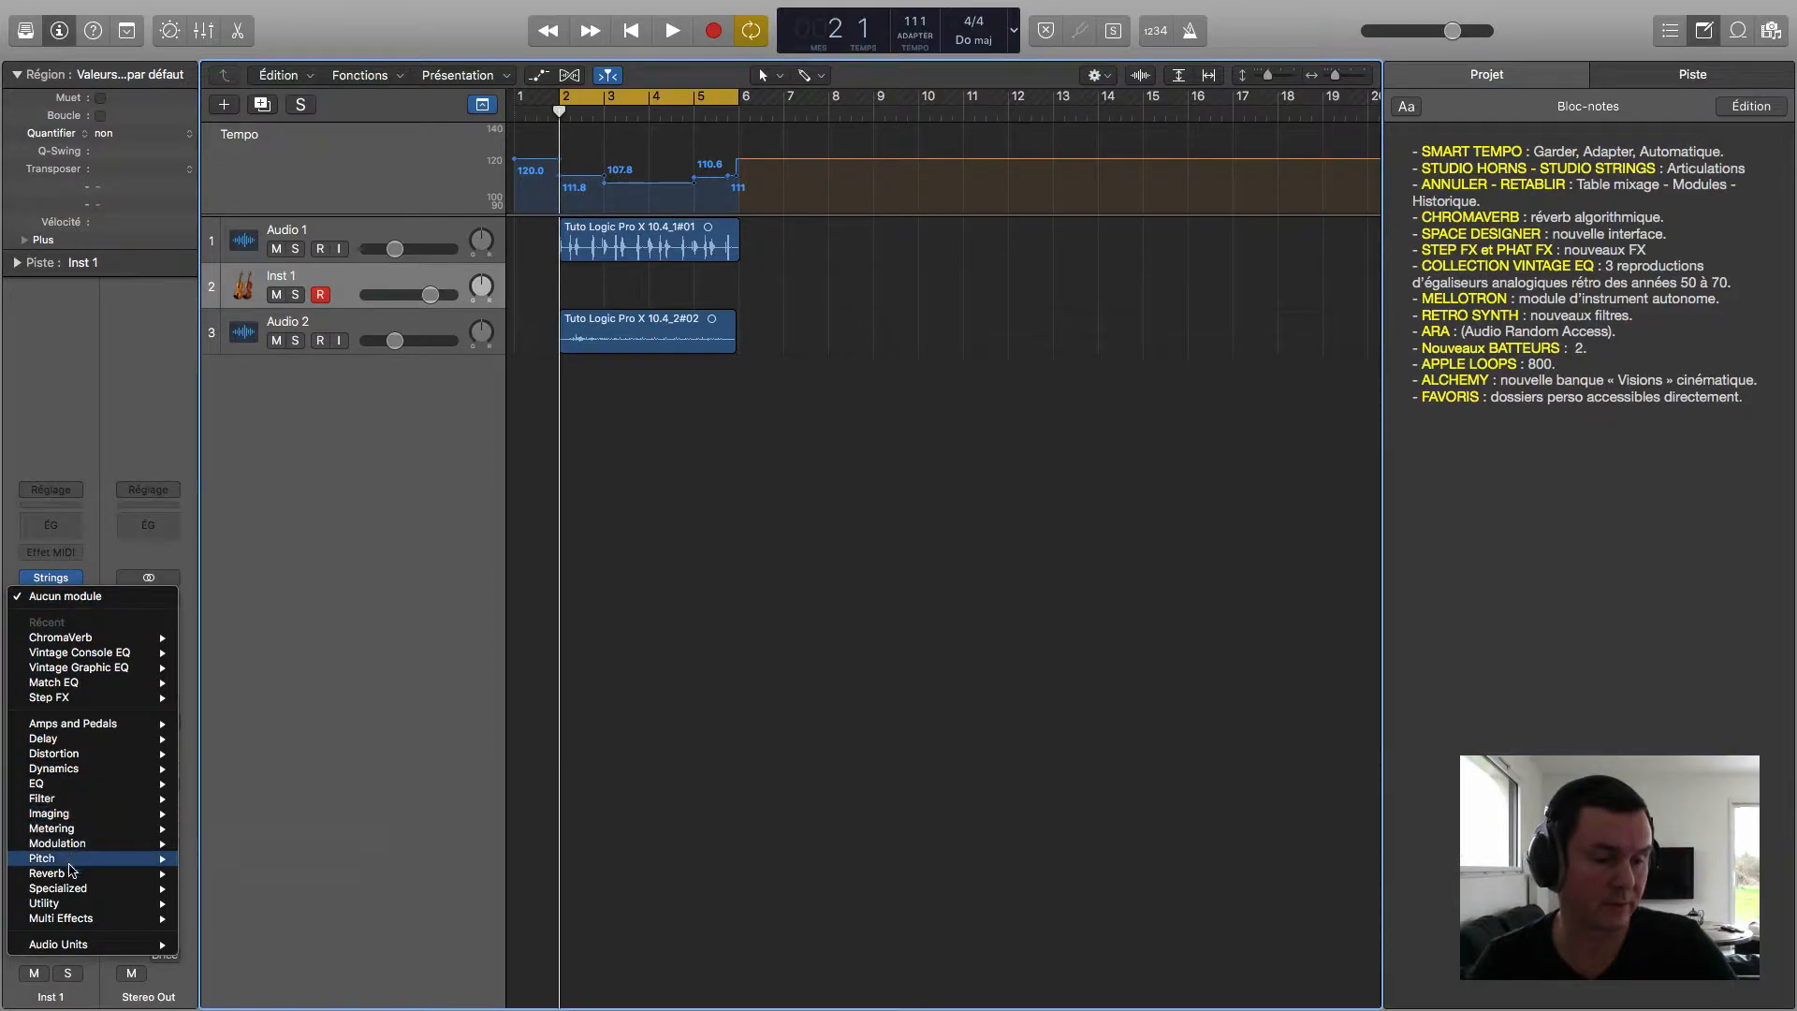
pyautogui.moveTo(67, 876)
pyautogui.moveTo(234, 873)
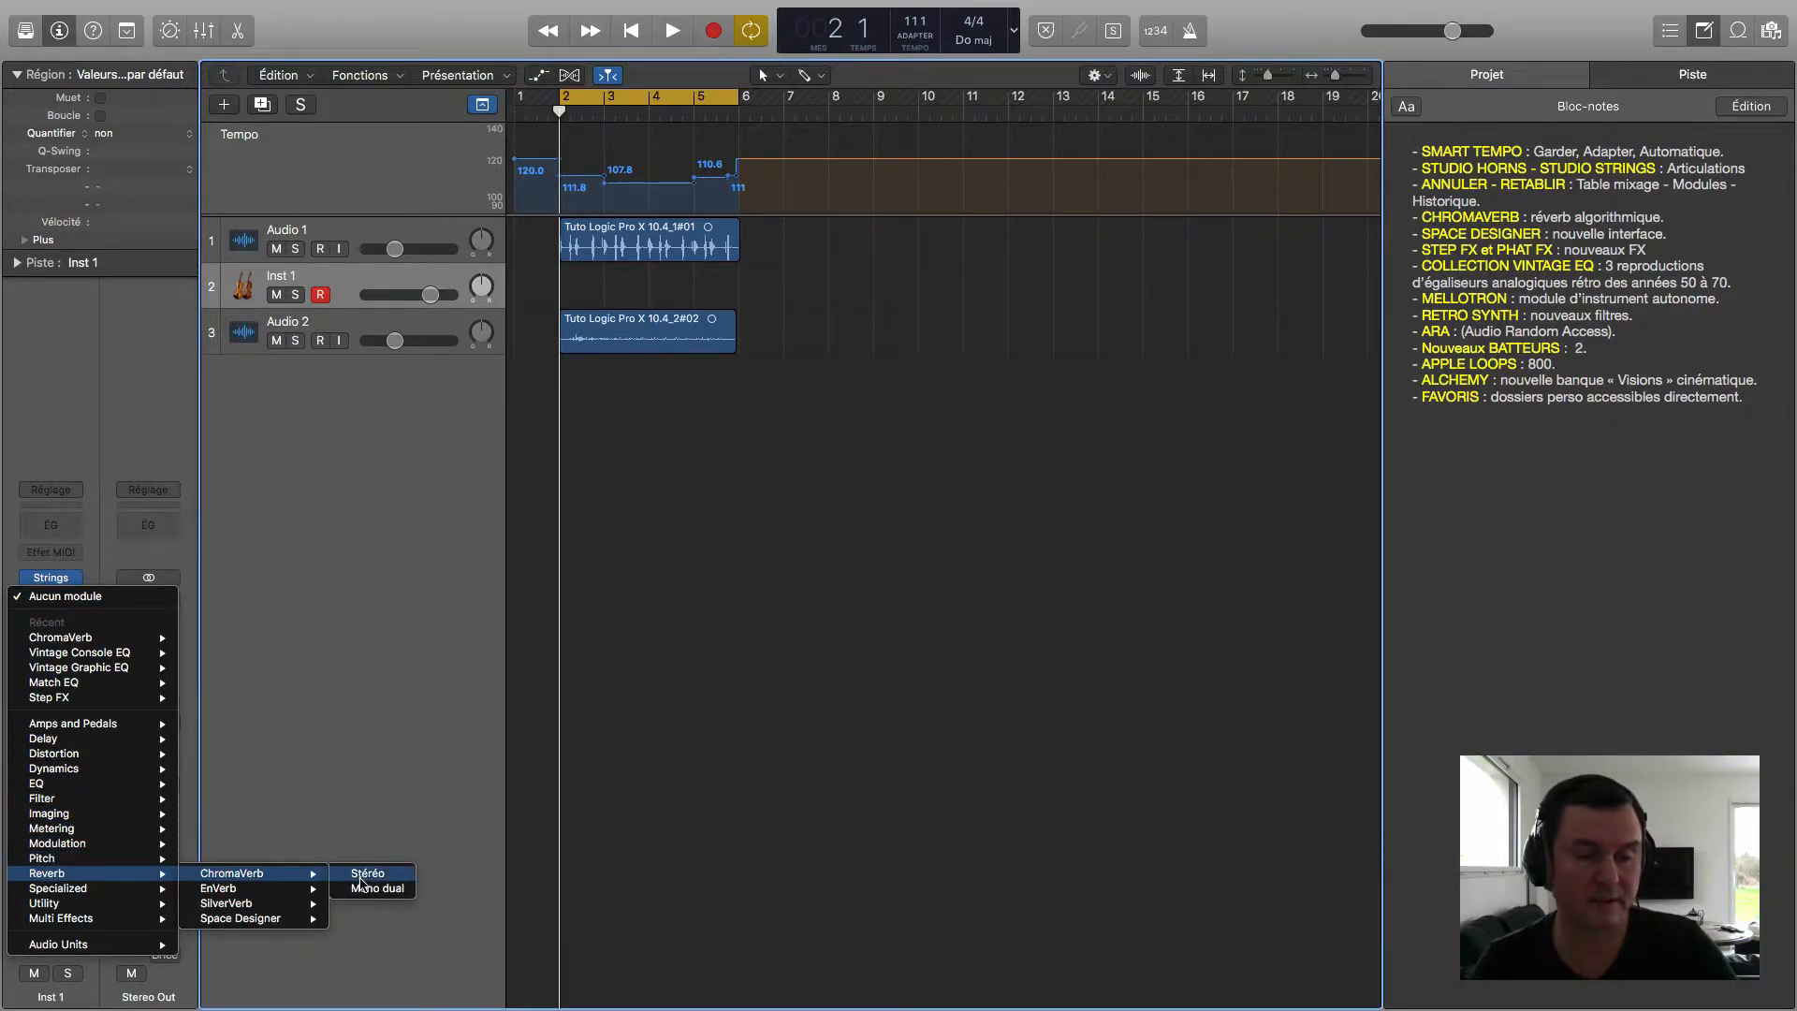
pyautogui.click(361, 878)
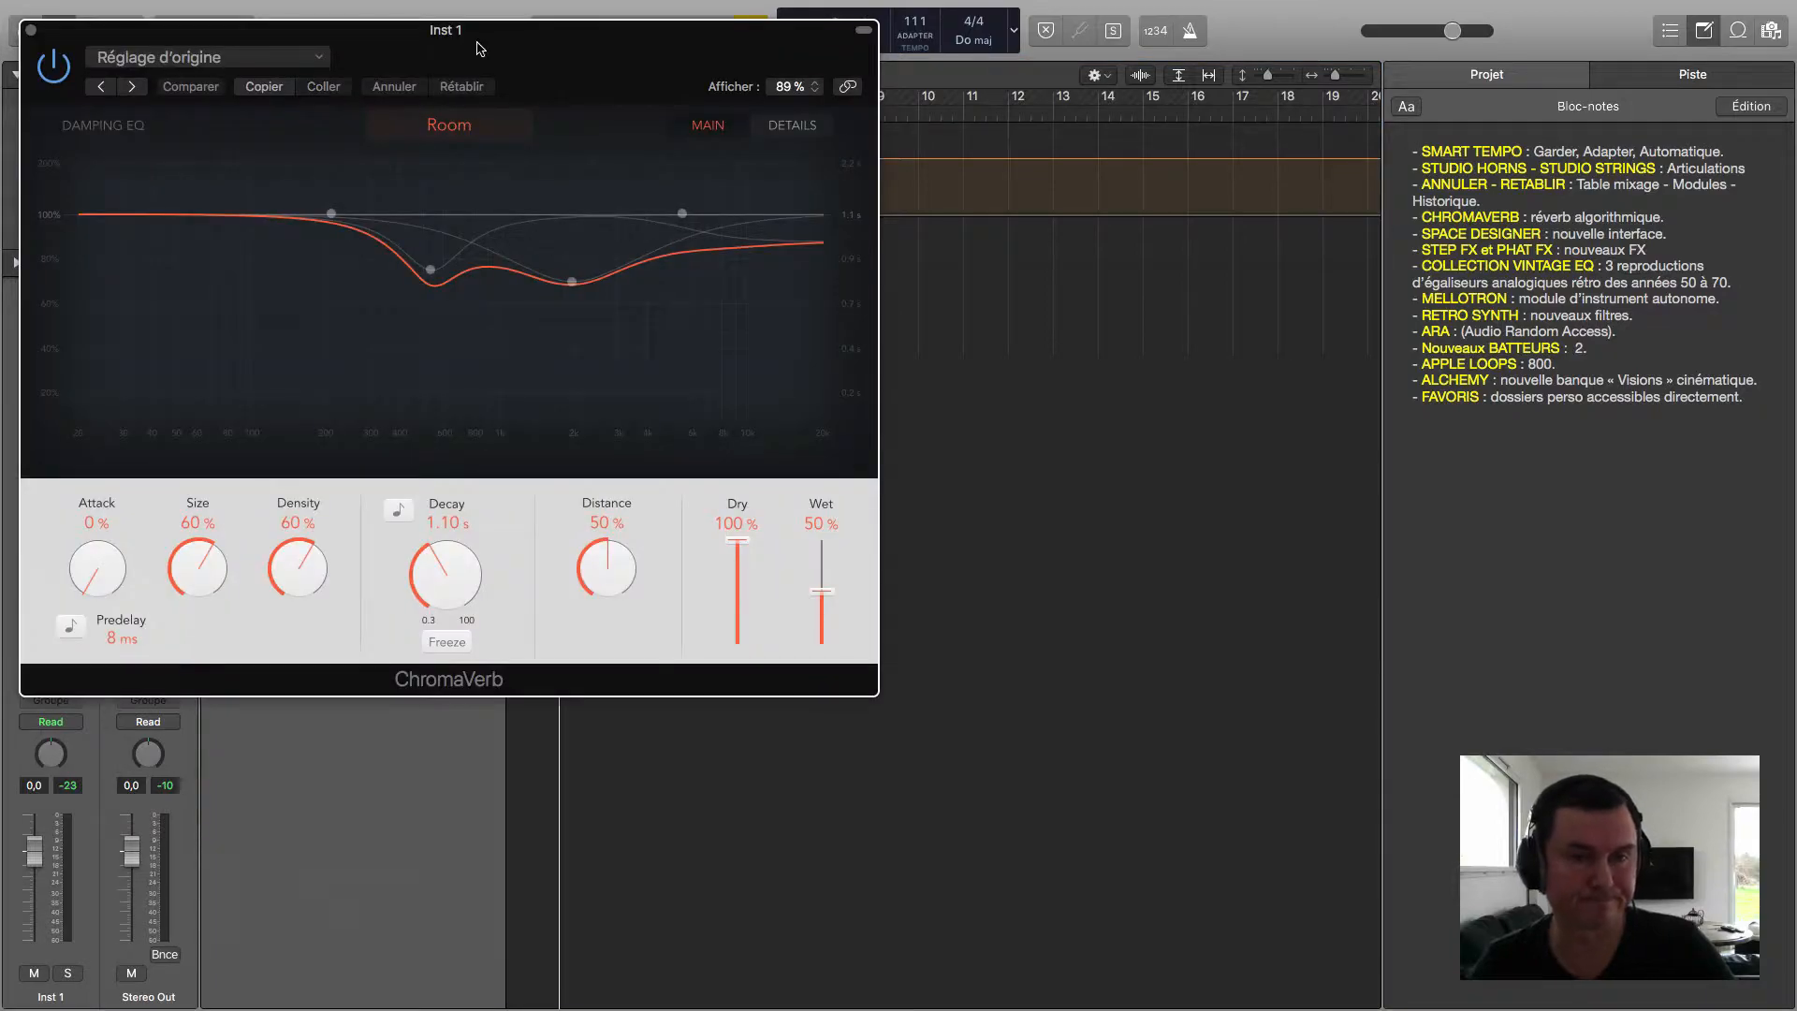
pyautogui.moveTo(477, 48); pyautogui.dragTo(922, 350)
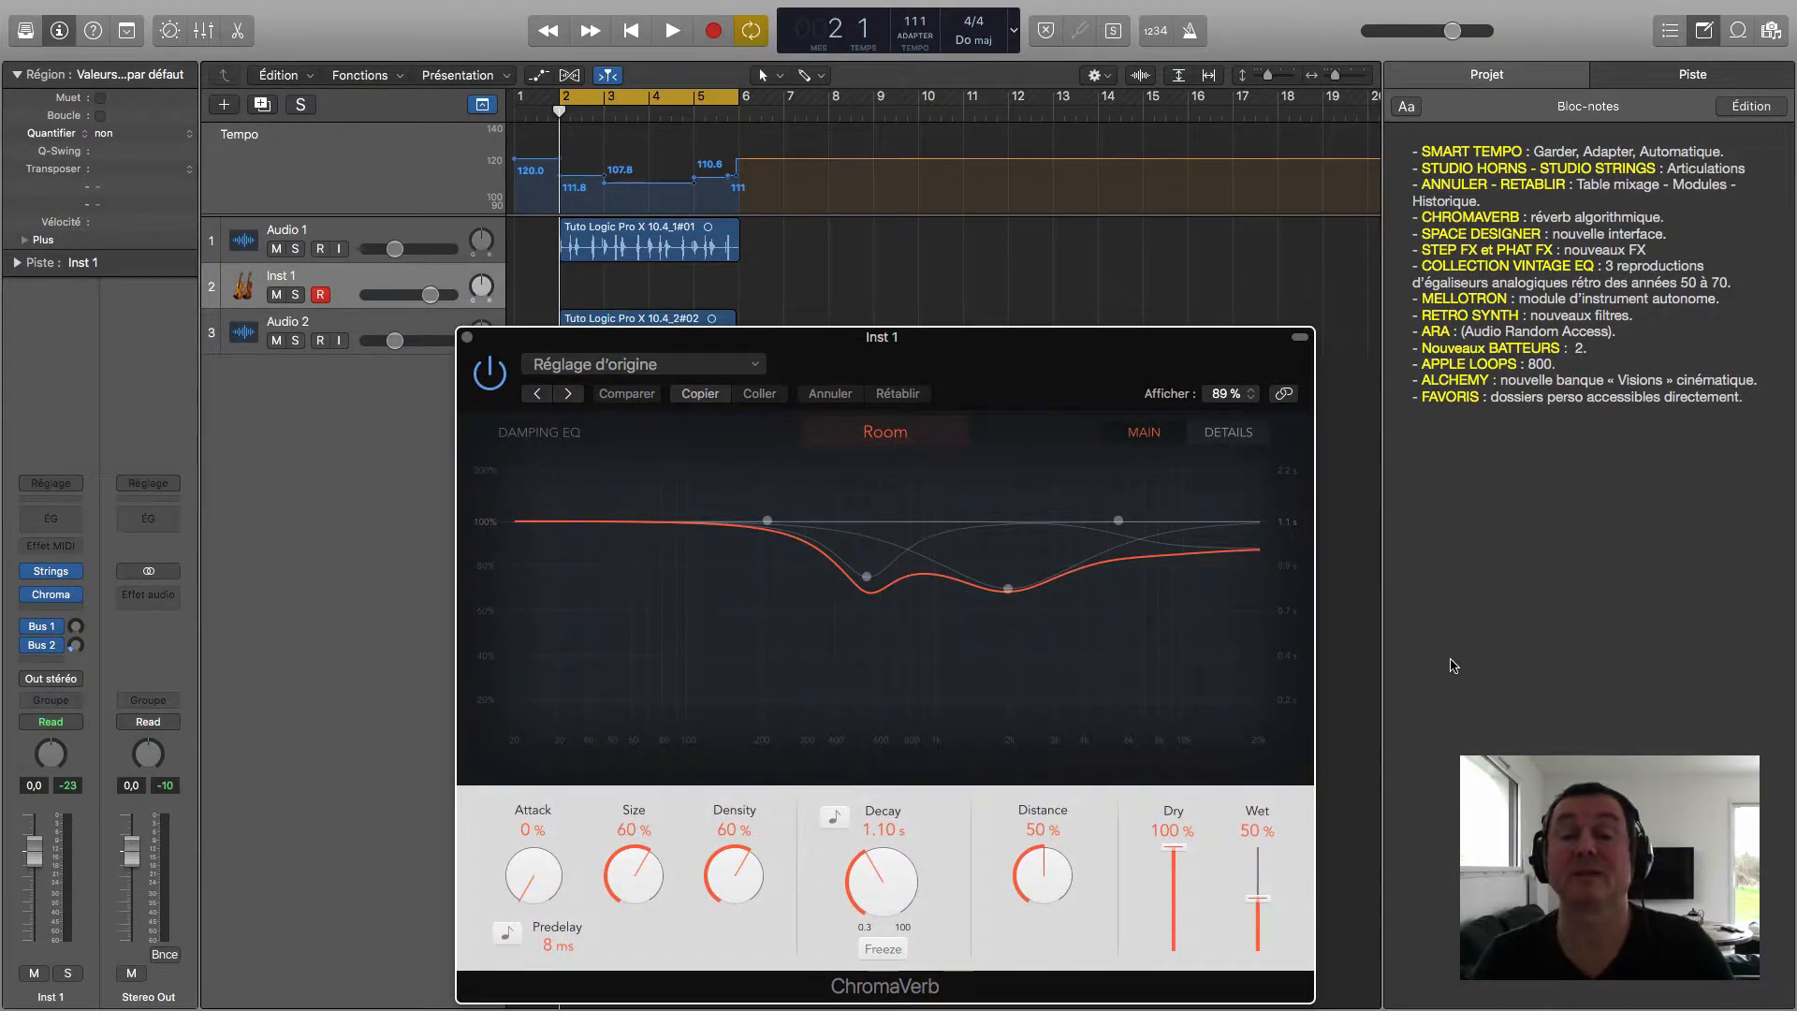
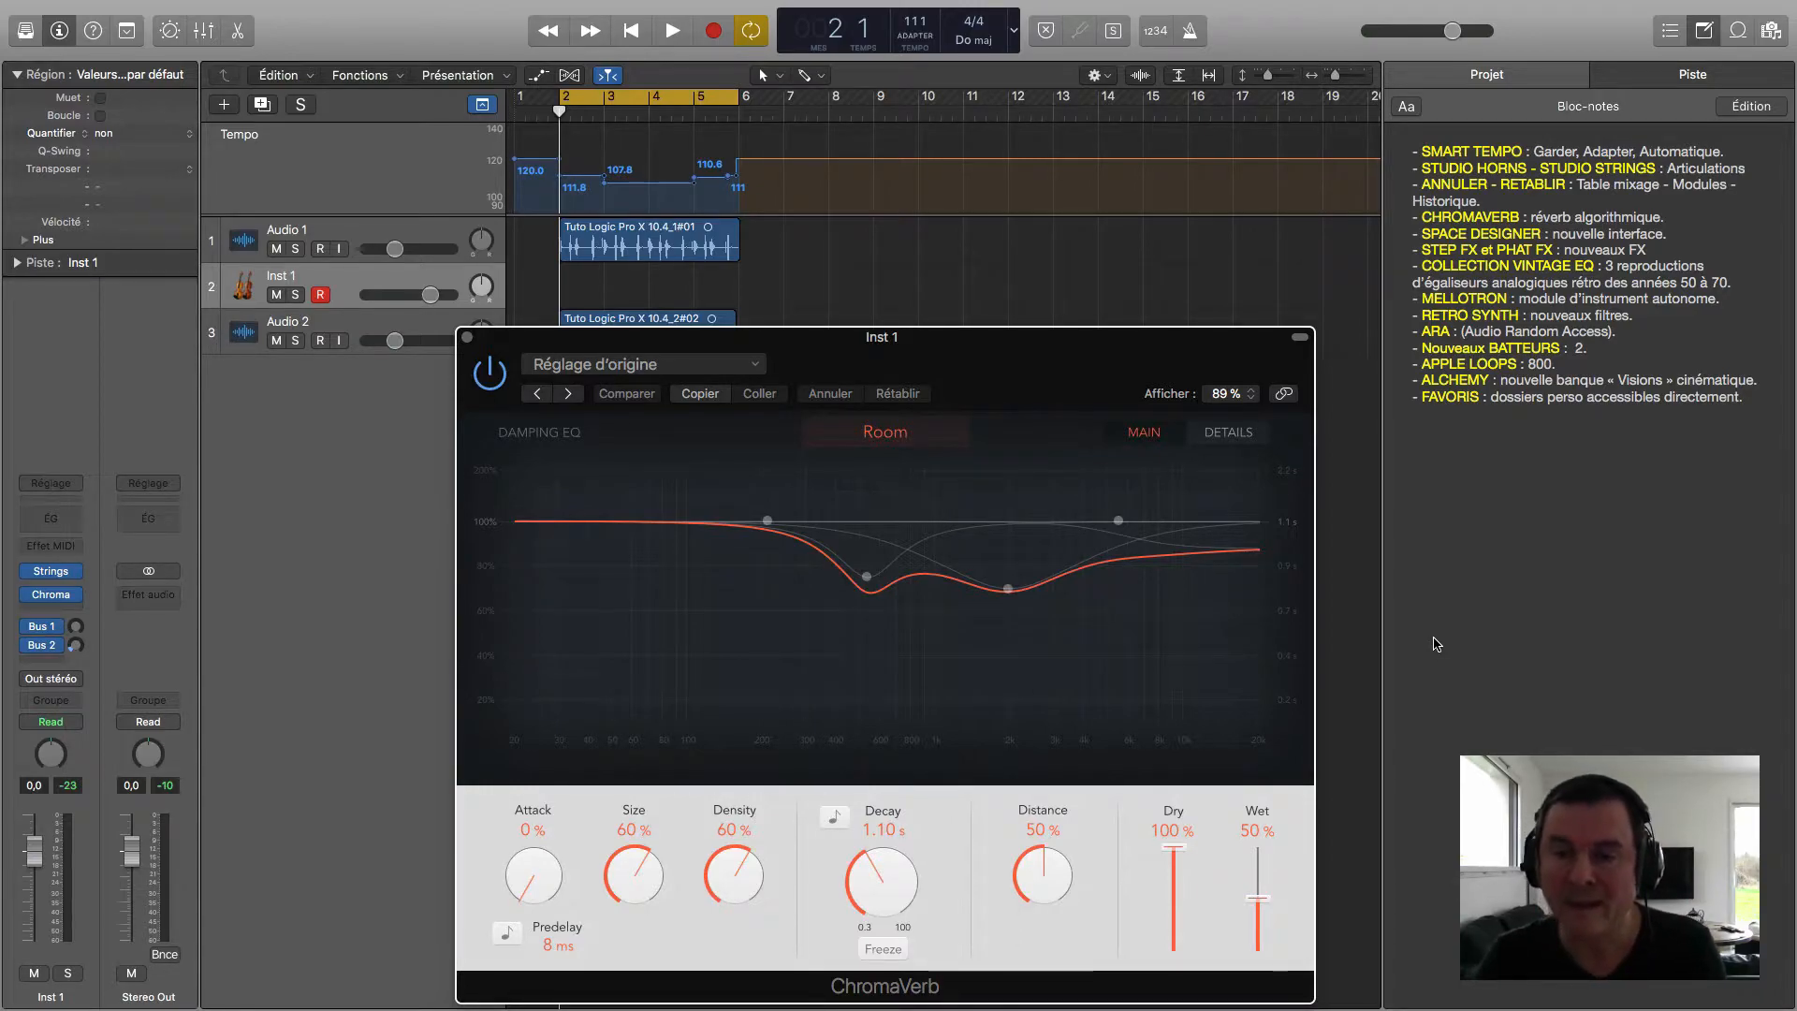
# Step: View ChromaVerb's details page and return to the main page with the damping EQ
pyautogui.click(1233, 436)
pyautogui.click(1143, 436)
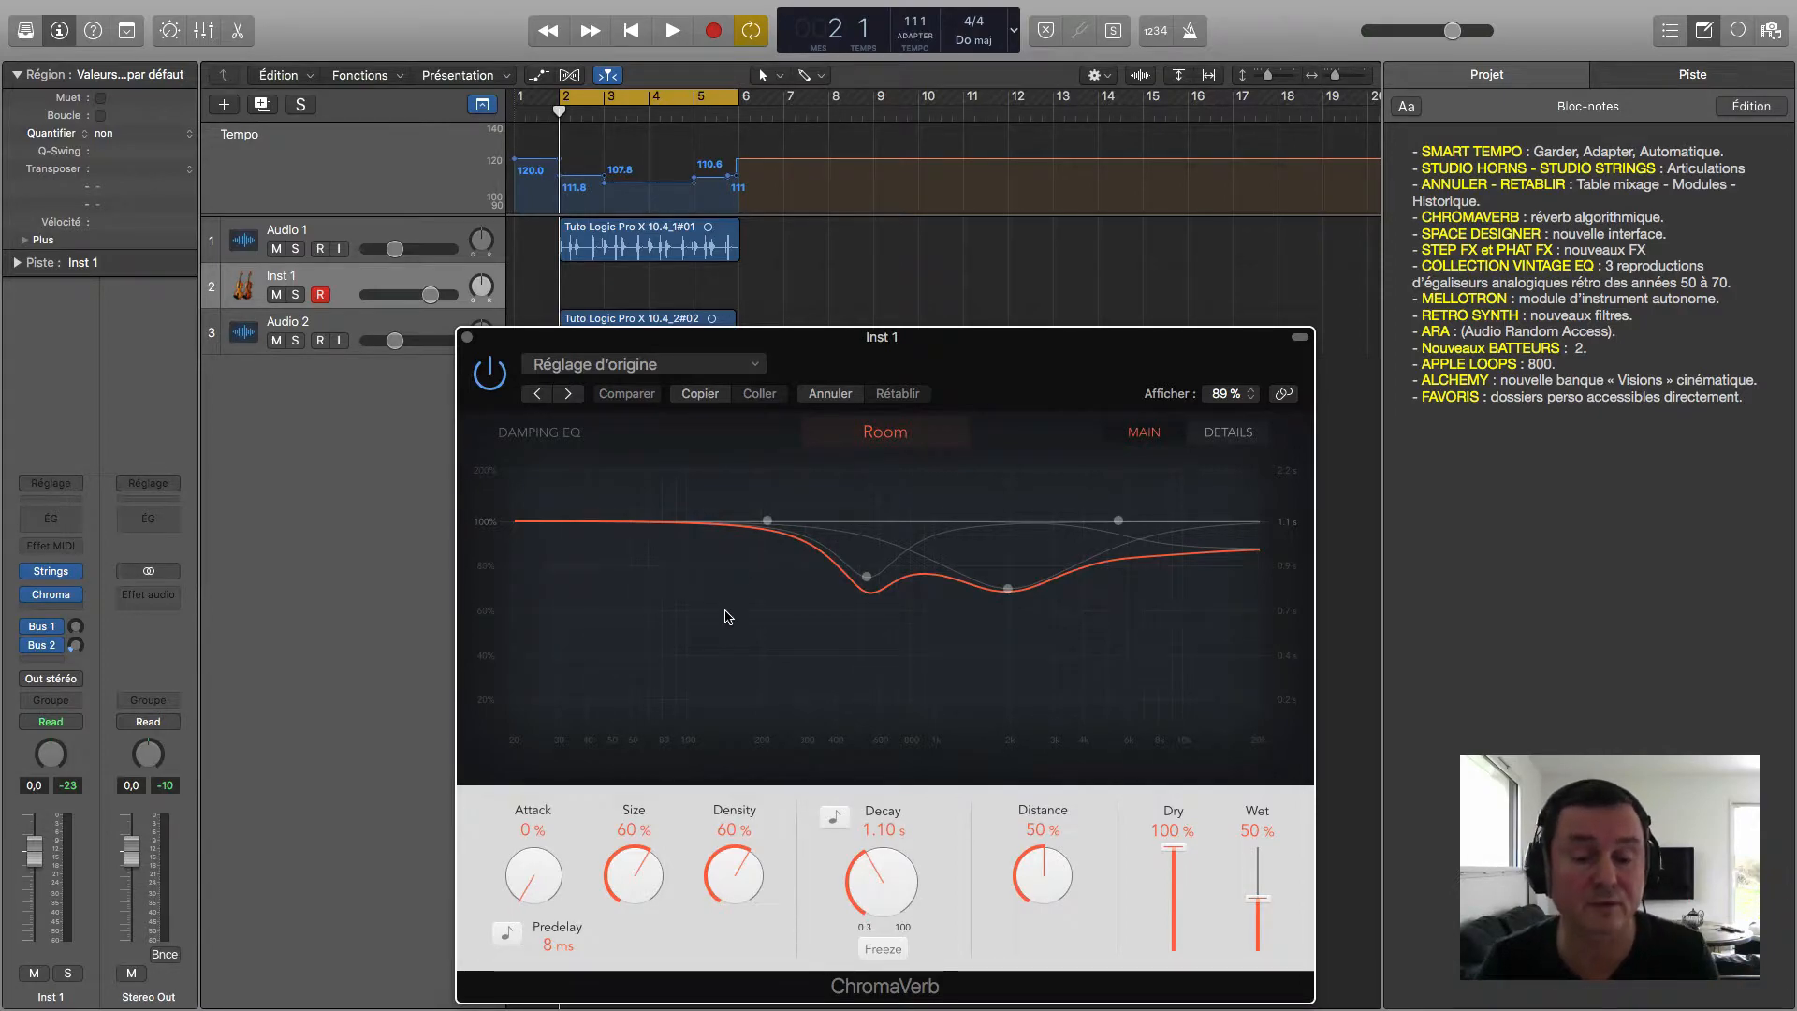
pyautogui.moveTo(771, 522)
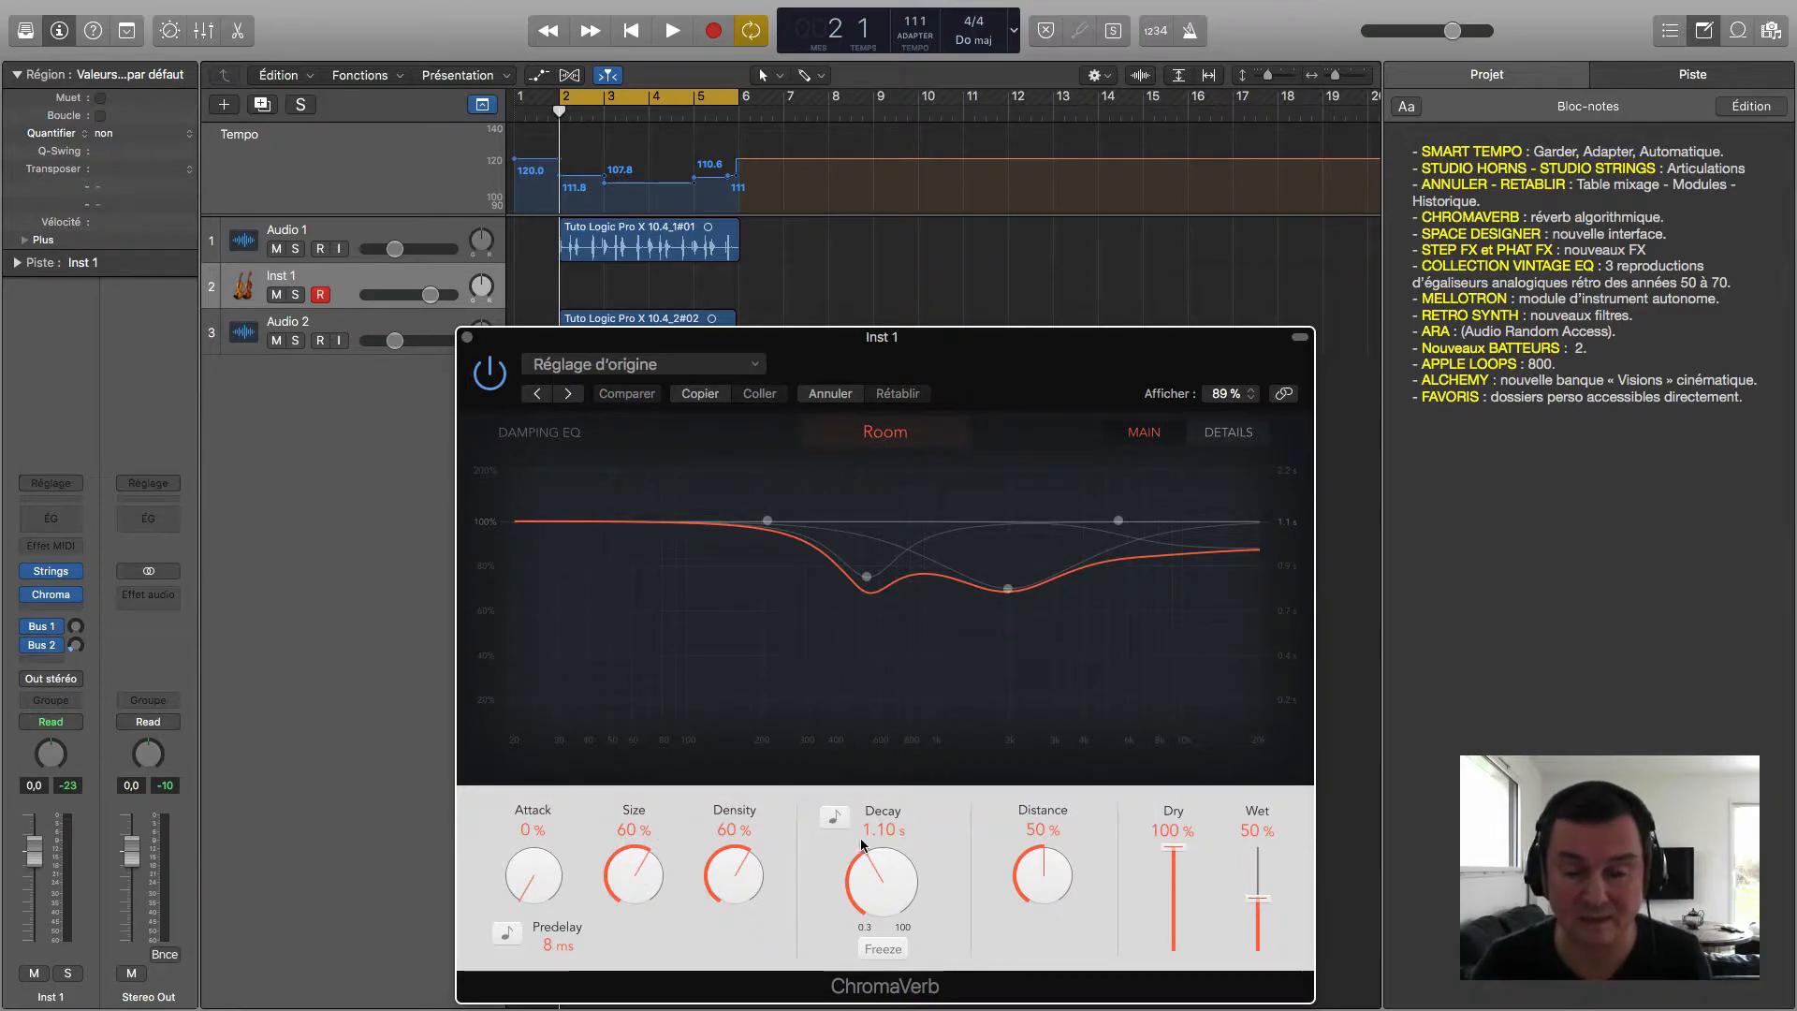
# Step: Try tempo sync on ChromaVerb's Decay and turn it off again, and enable tempo sync for Predelay, leaving its value at none
pyautogui.click(835, 818)
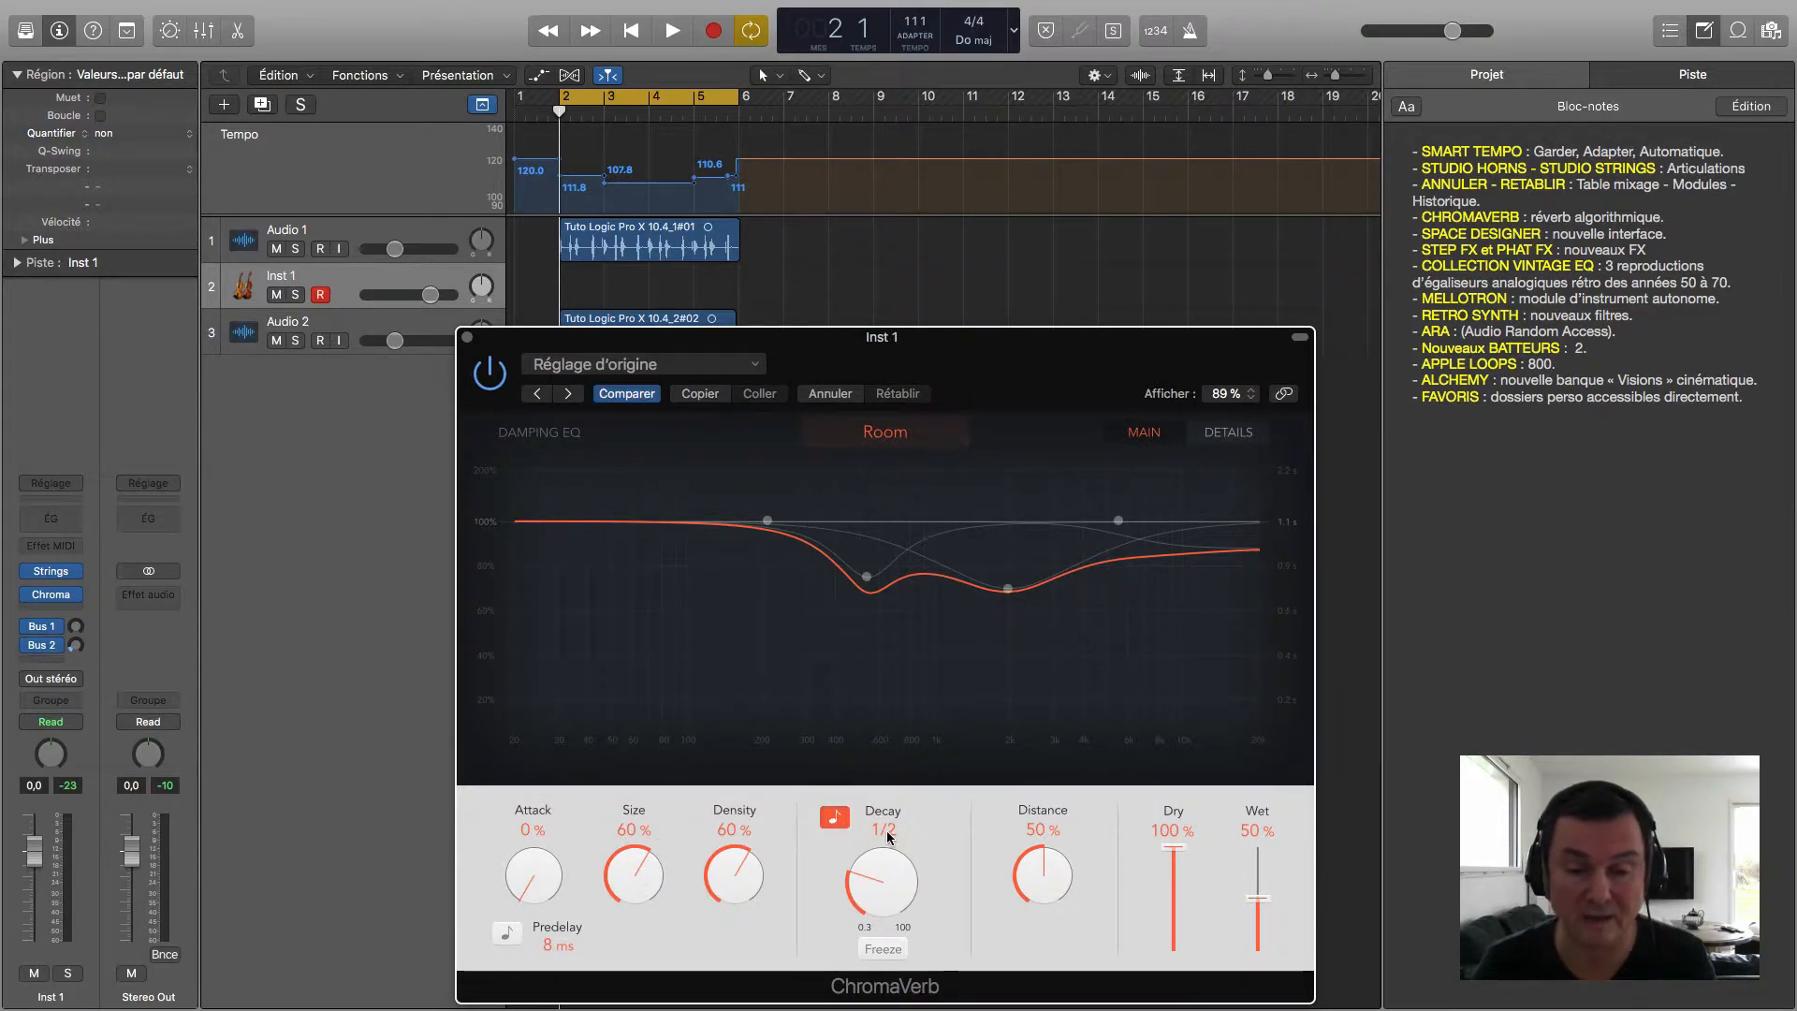
pyautogui.click(840, 818)
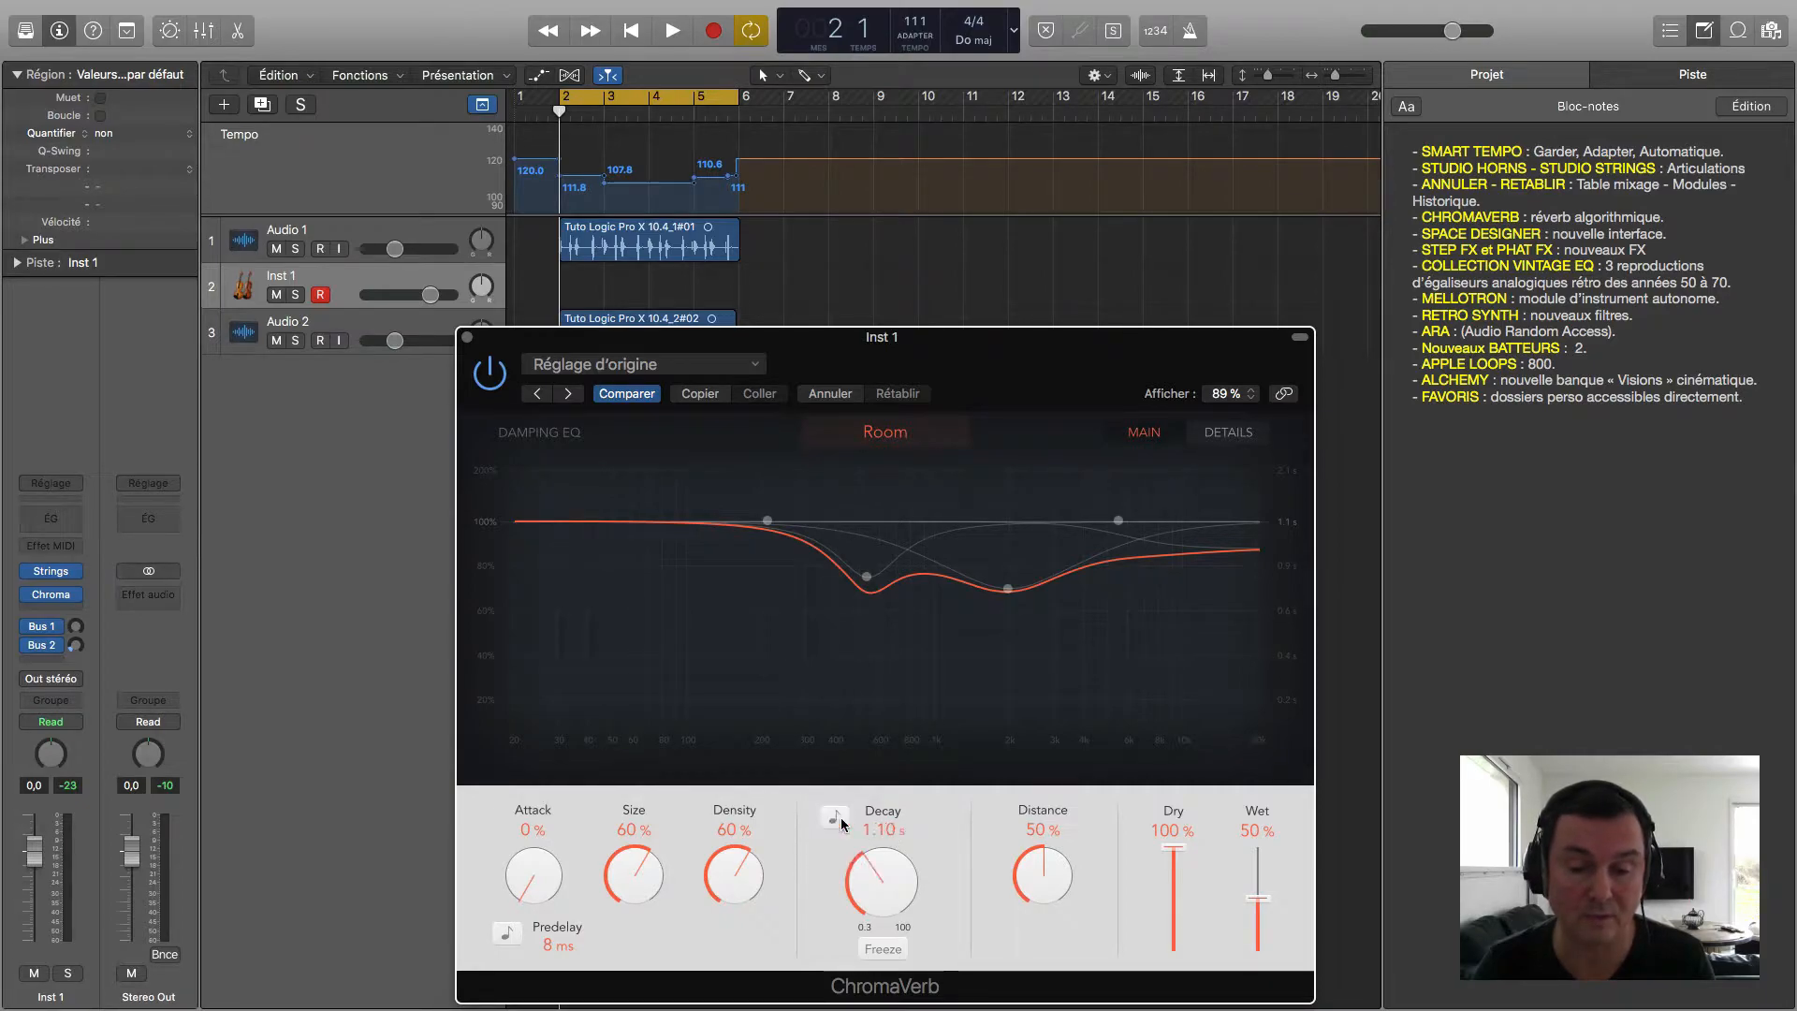
pyautogui.click(508, 933)
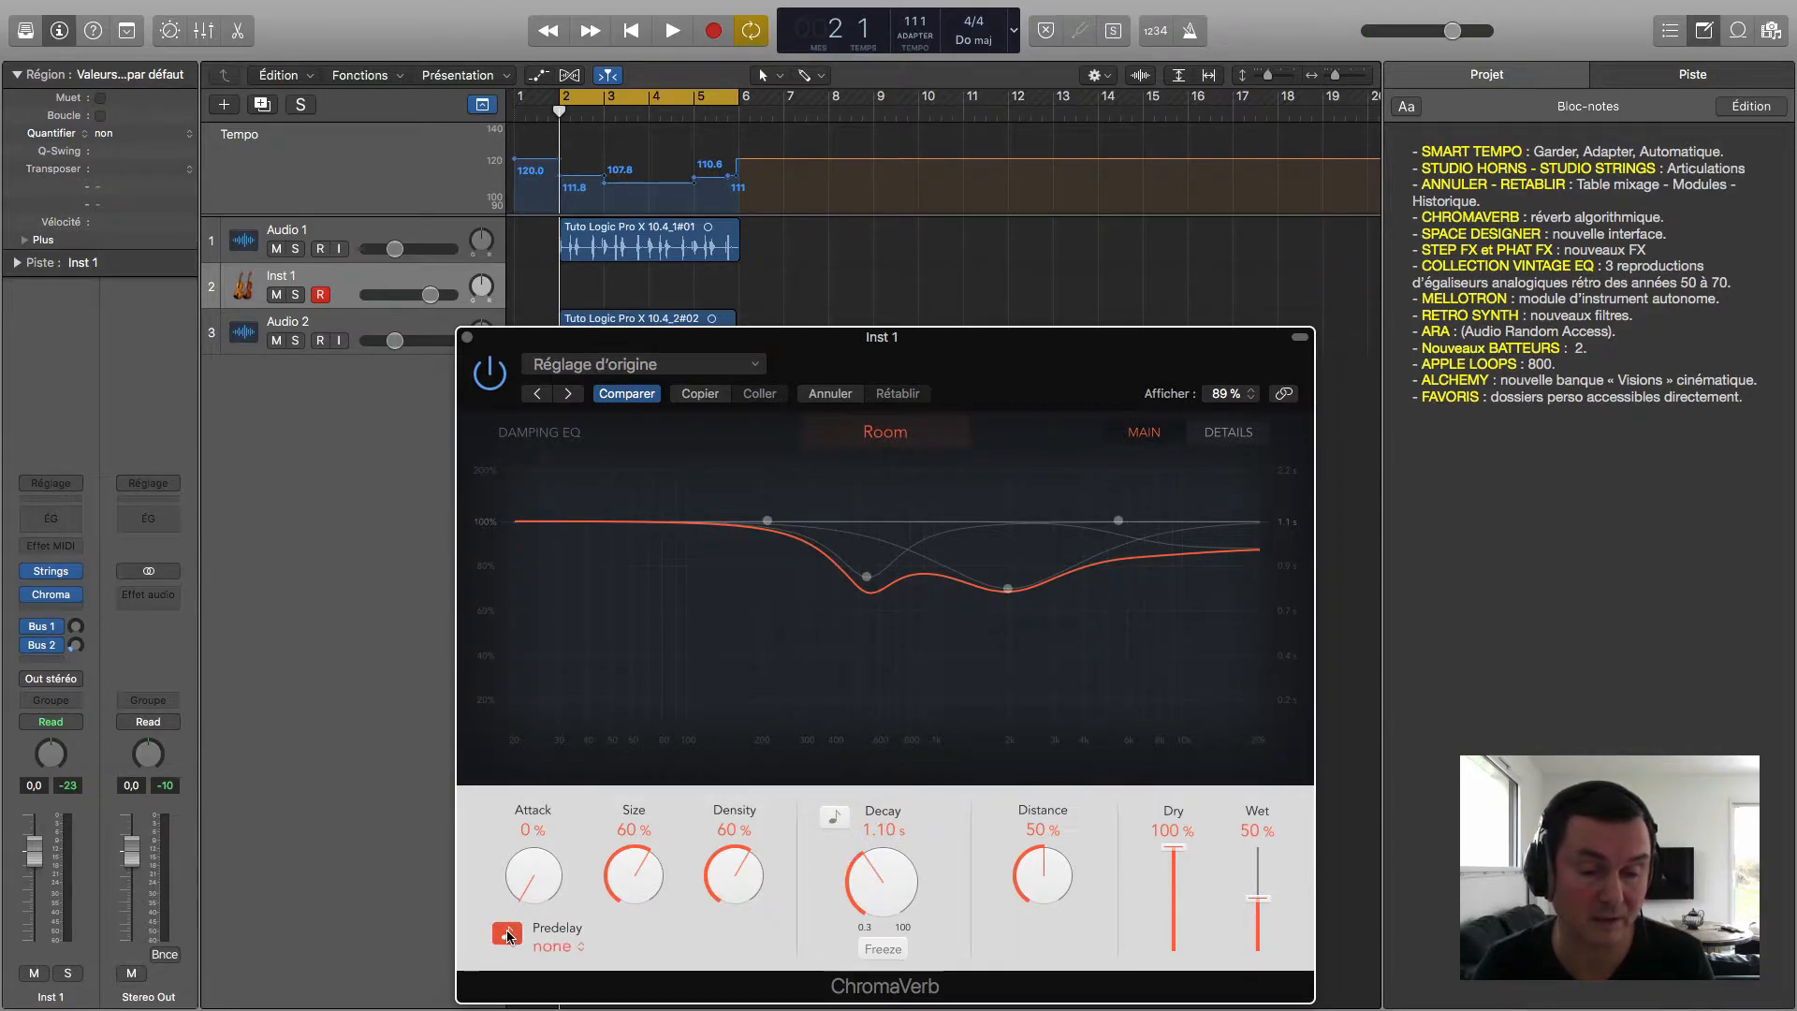
pyautogui.click(541, 948)
pyautogui.click(491, 897)
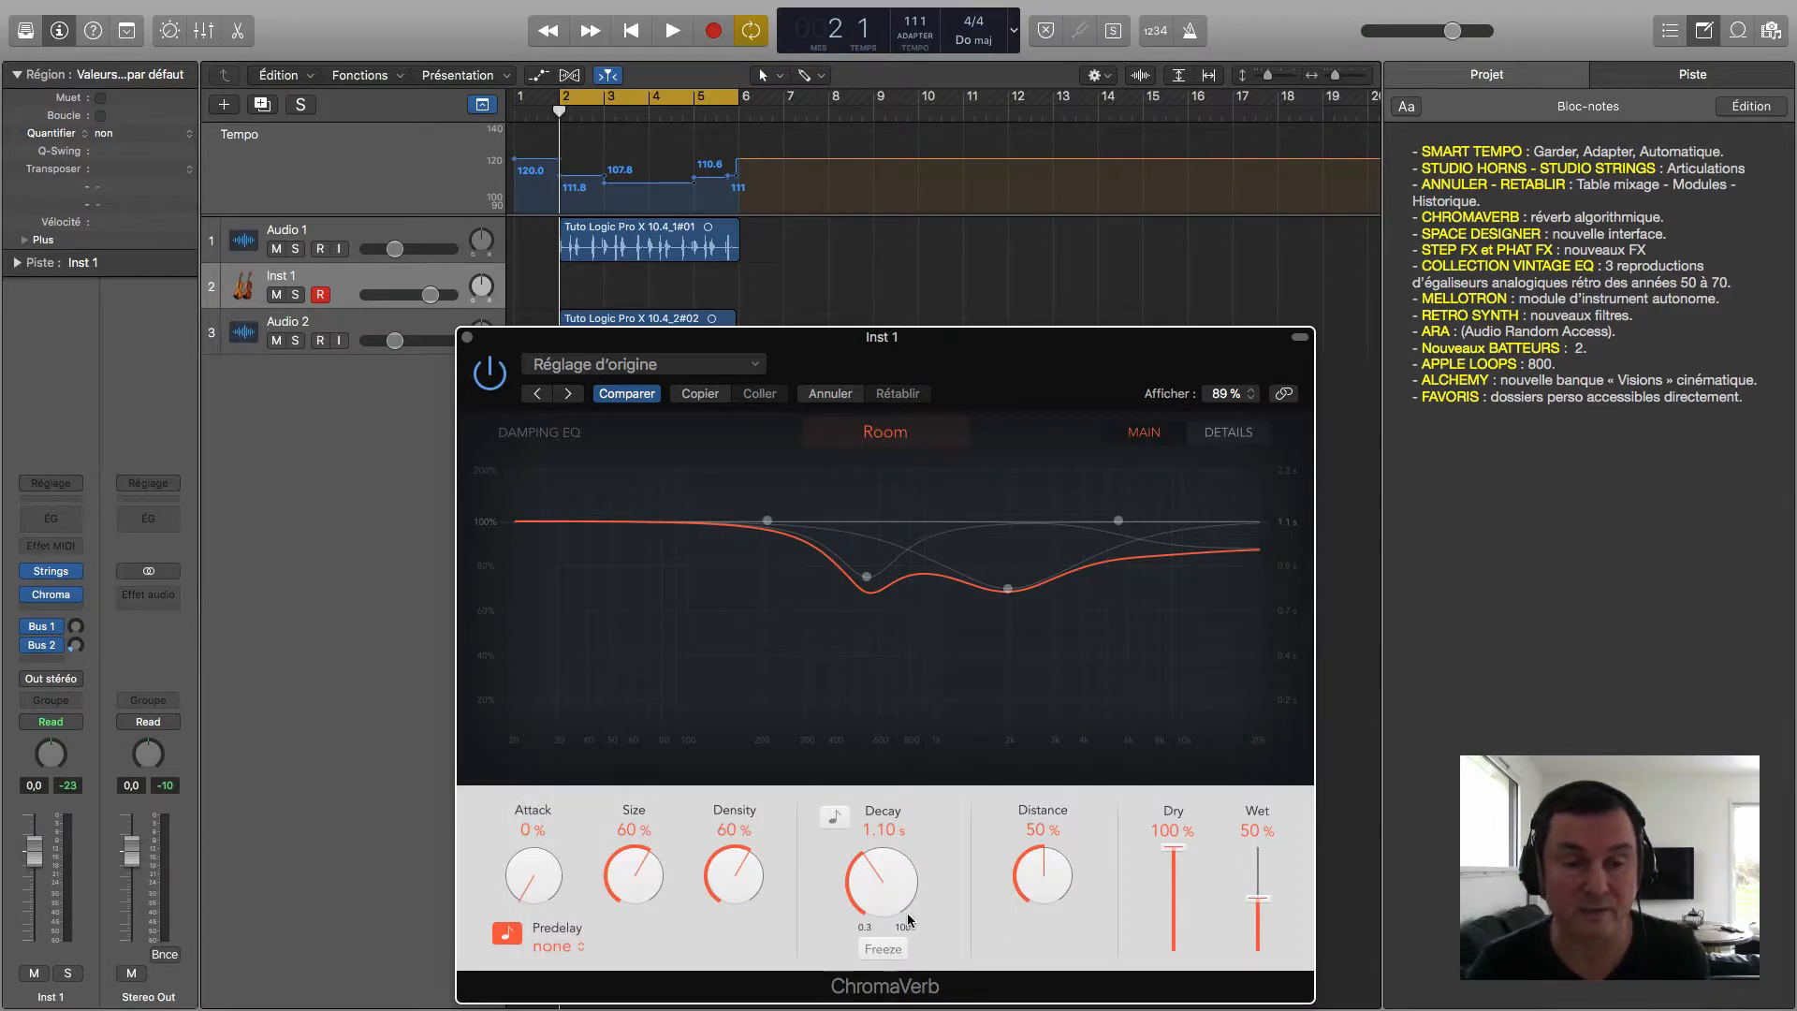
# Step: Set ChromaVerb's Distance to 58 % and try Freeze on and off before and after the change
pyautogui.click(884, 947)
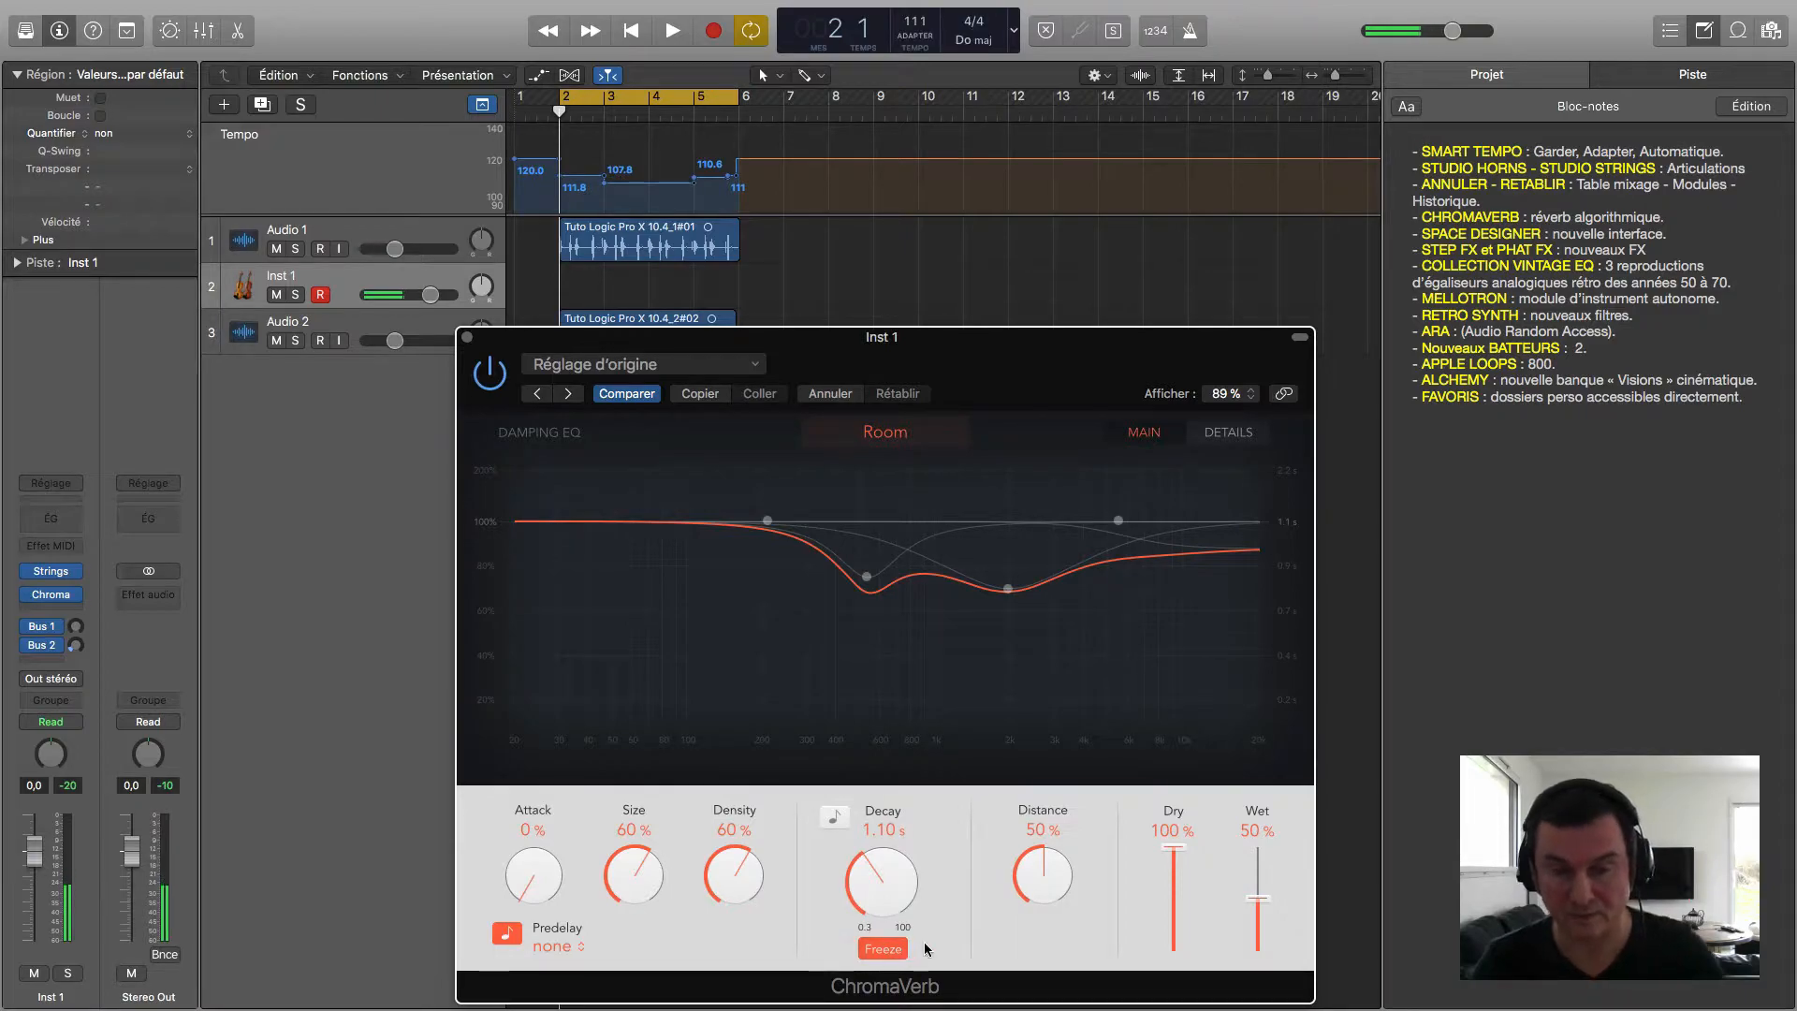
pyautogui.click(885, 947)
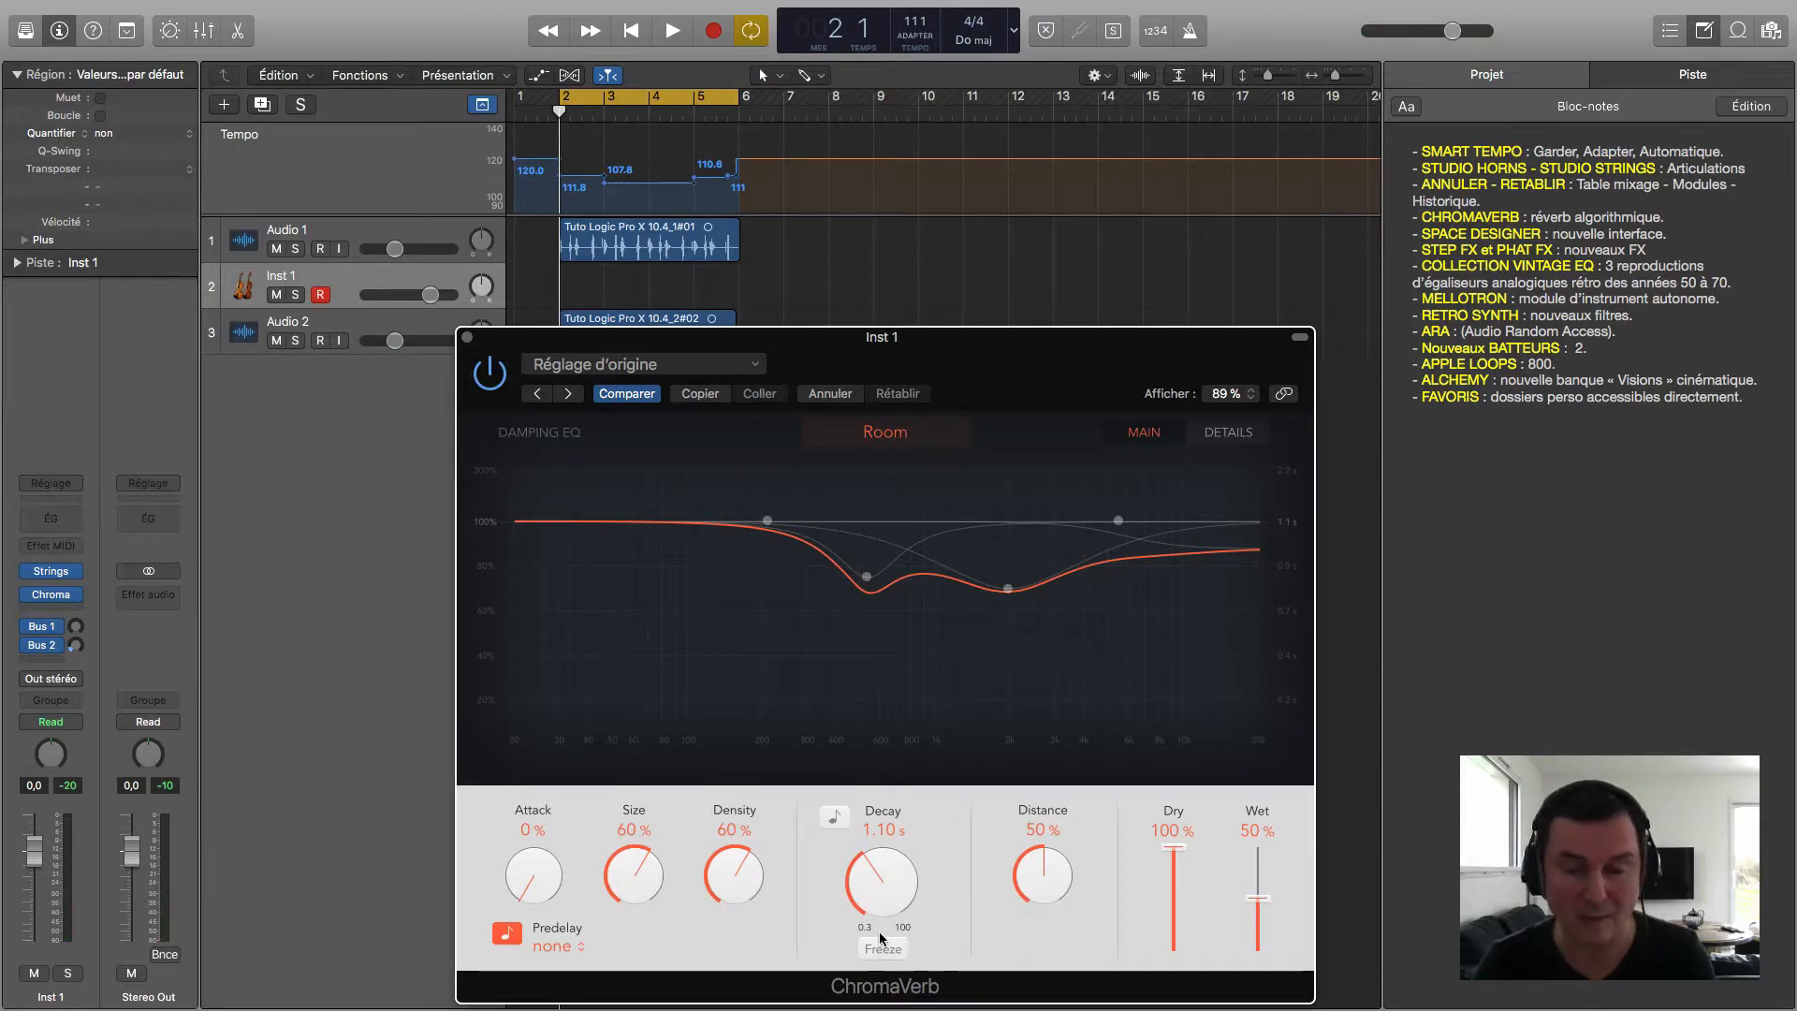
pyautogui.moveTo(1042, 870); pyautogui.dragTo(1042, 847)
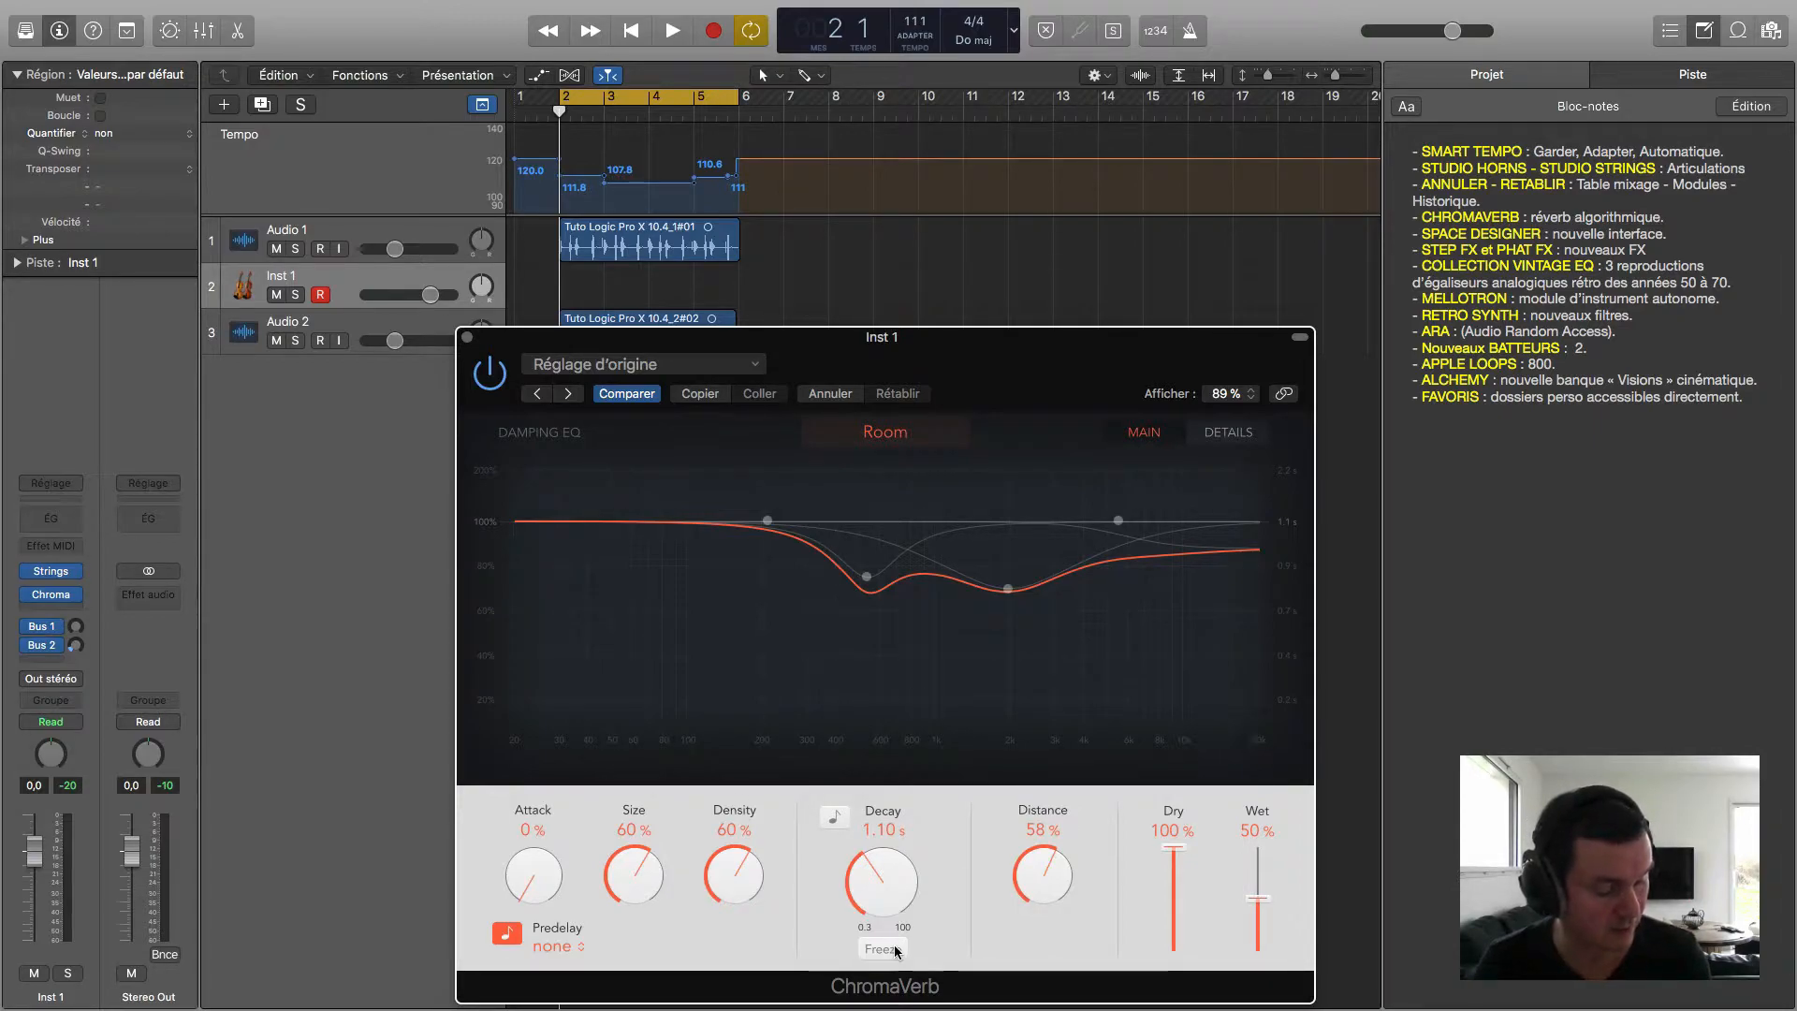
pyautogui.click(893, 948)
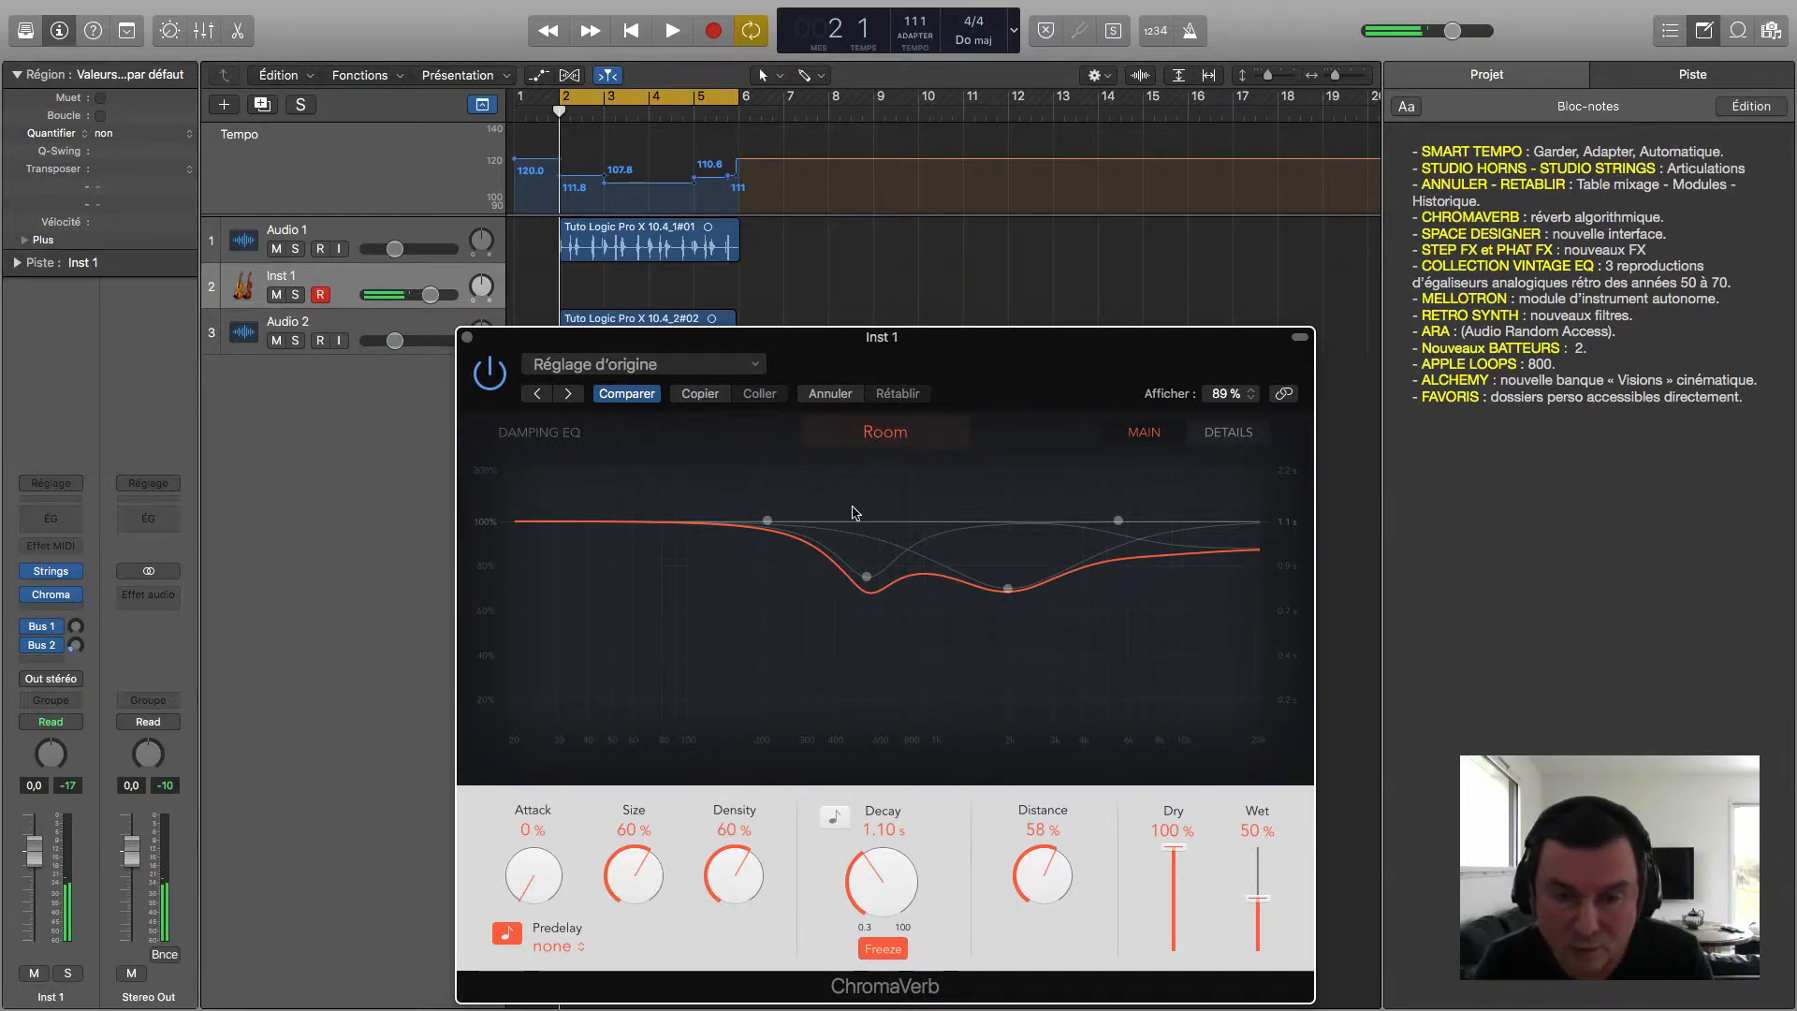
pyautogui.click(883, 948)
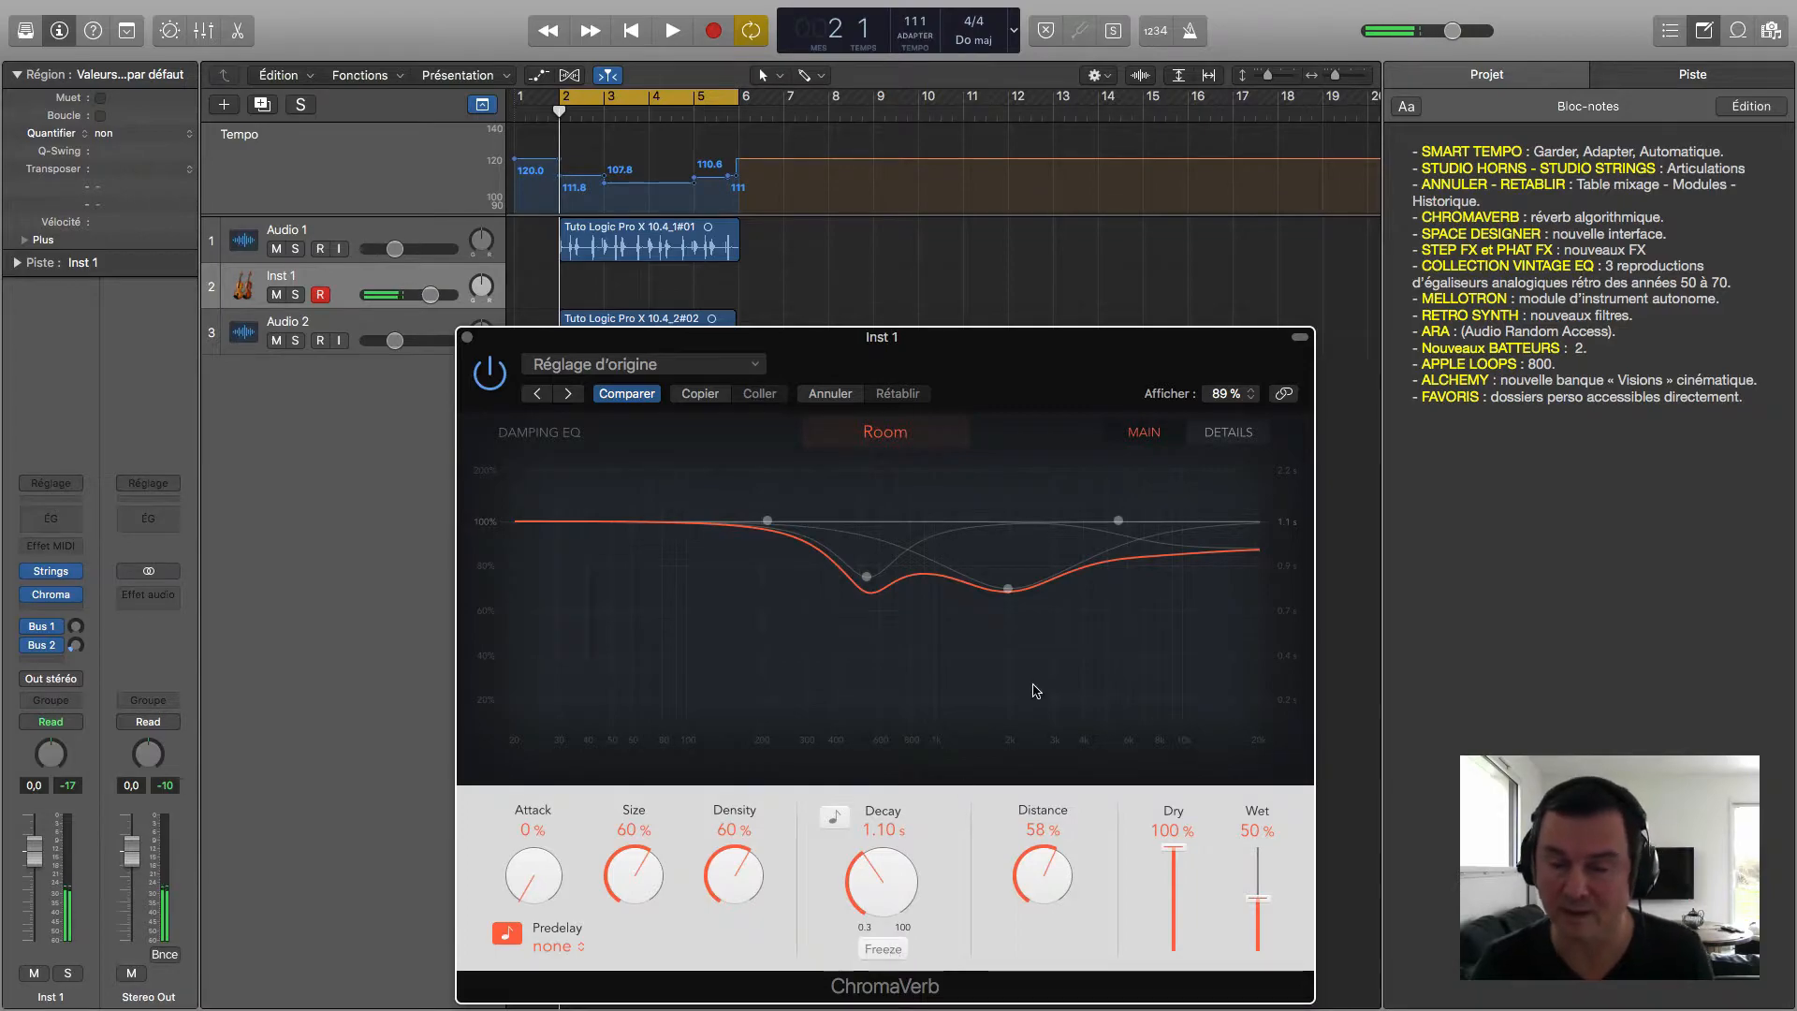
# Step: Enable Mono Maker on ChromaVerb's details page, raise its frequency, and return to the main page
pyautogui.click(1240, 434)
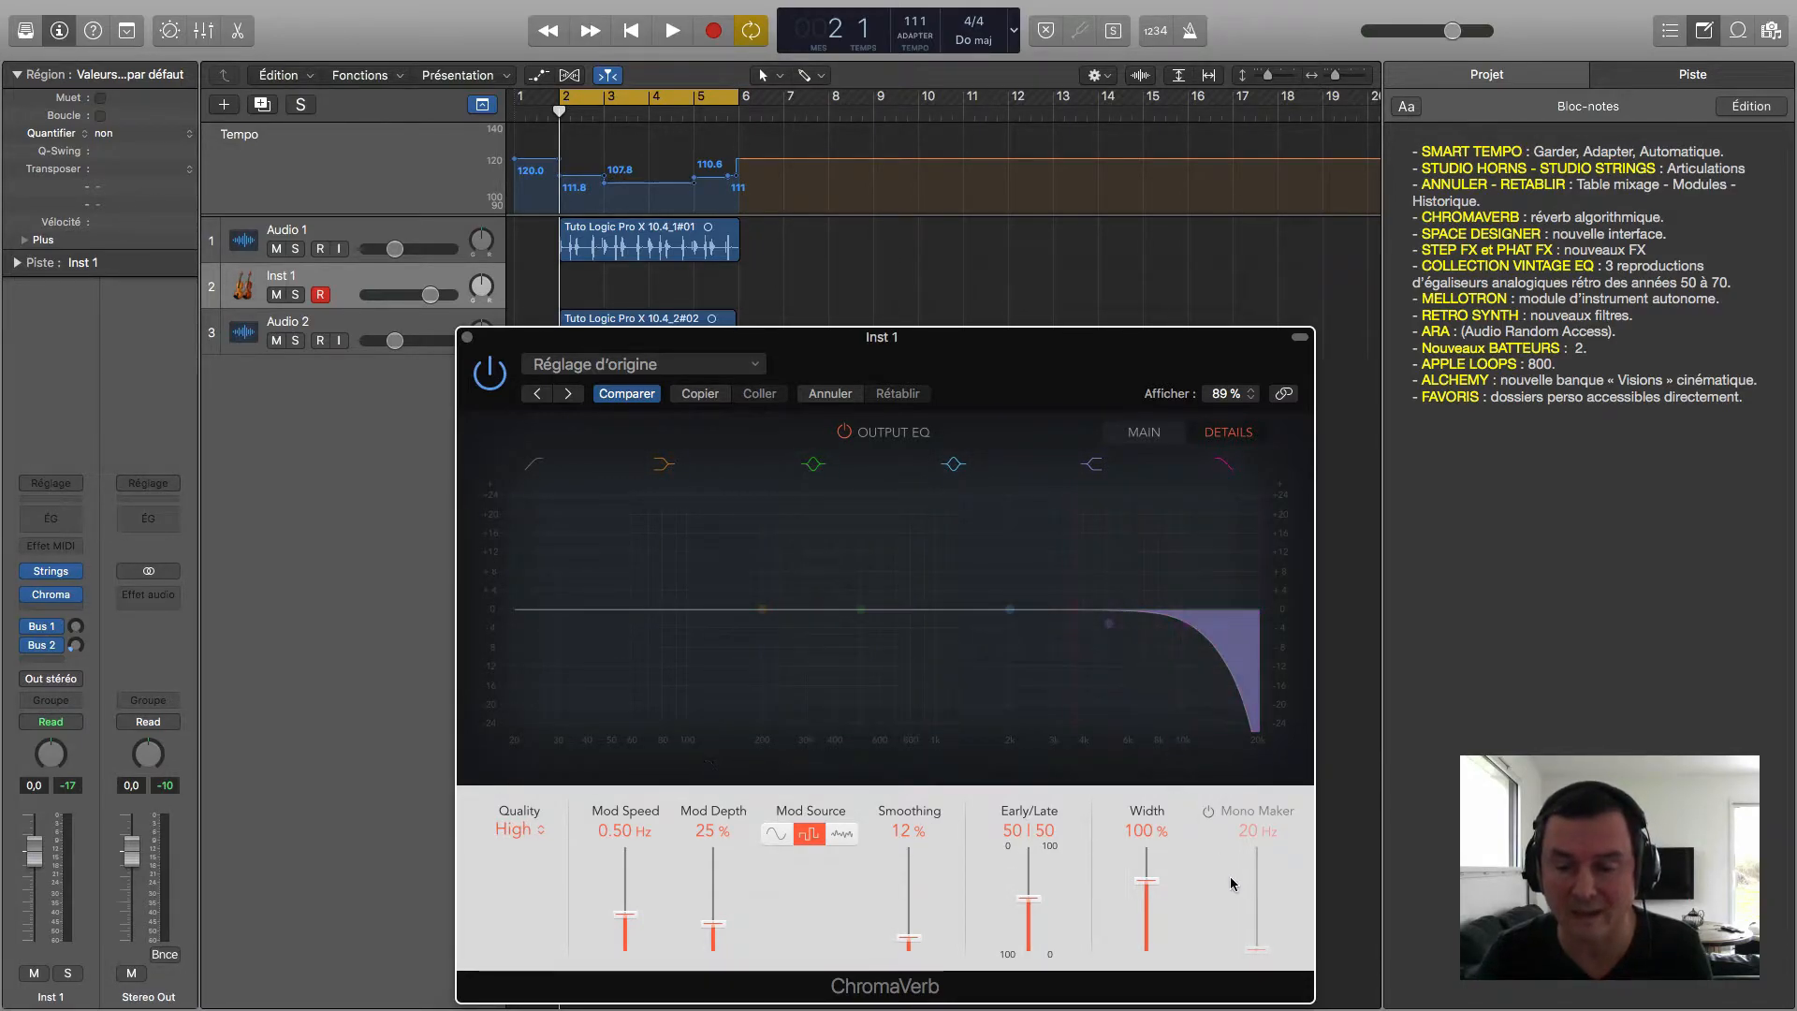
pyautogui.click(1207, 812)
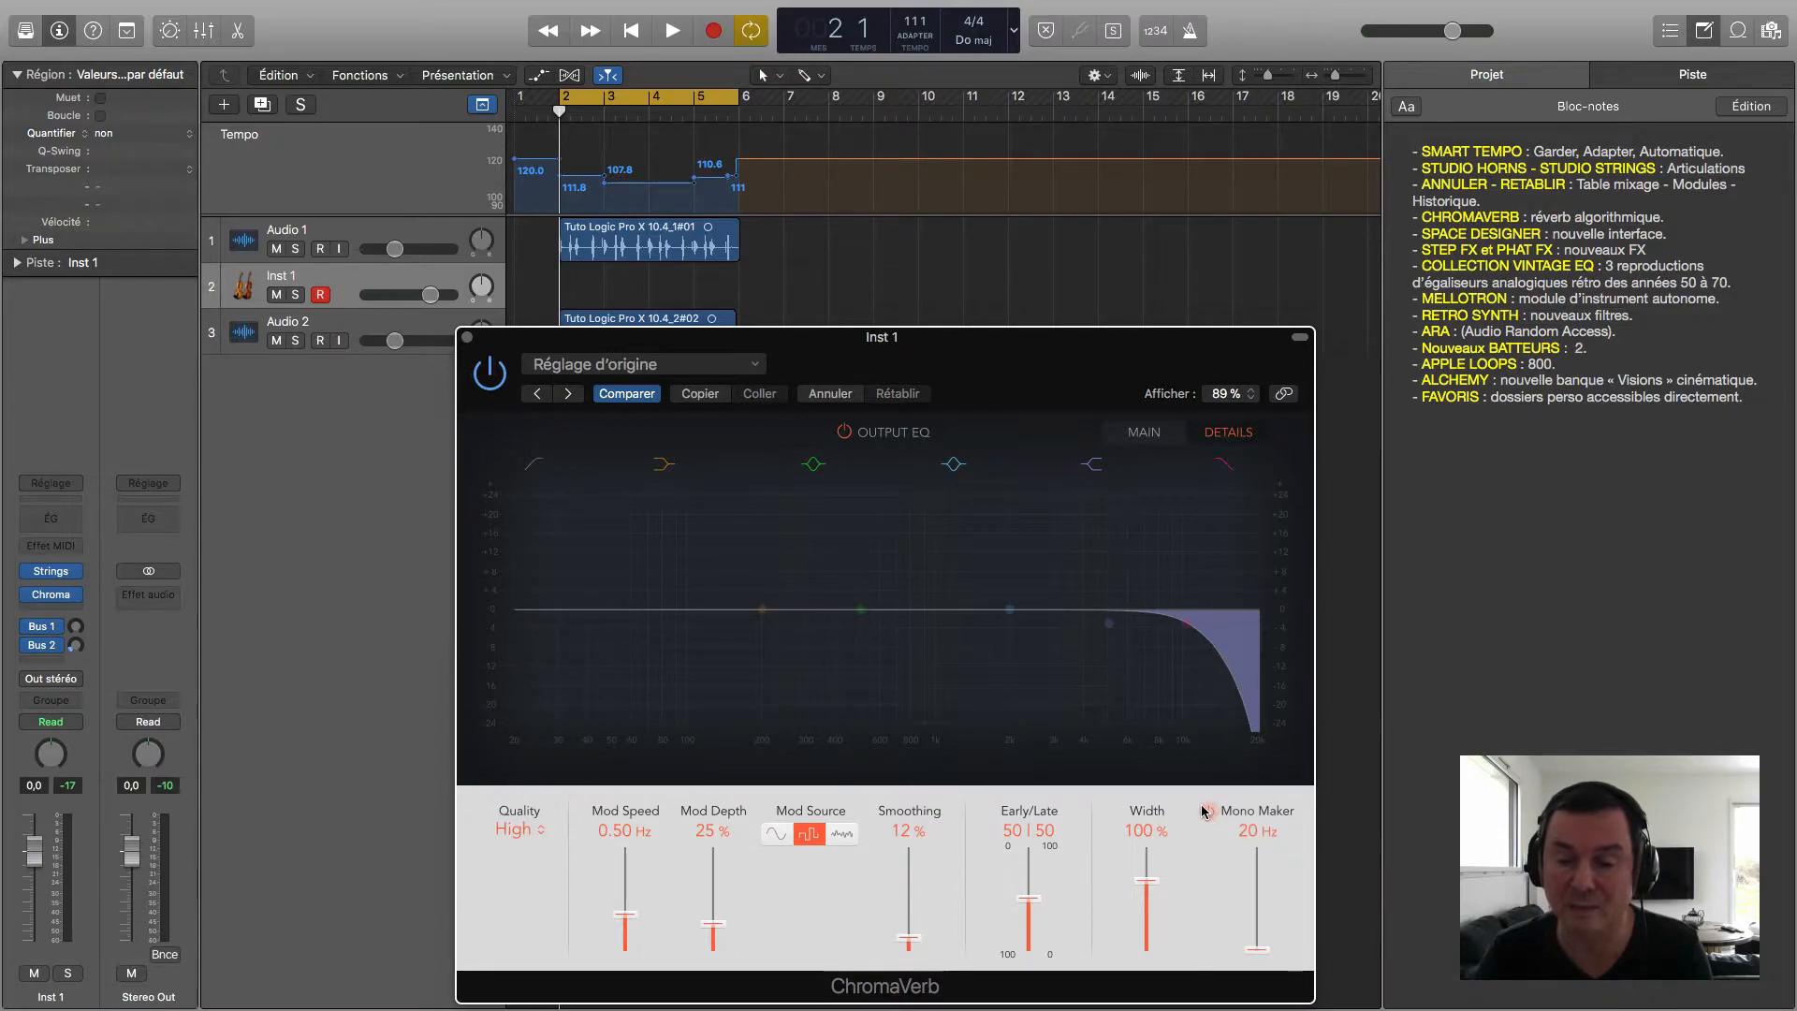
pyautogui.moveTo(1260, 945); pyautogui.dragTo(1256, 912)
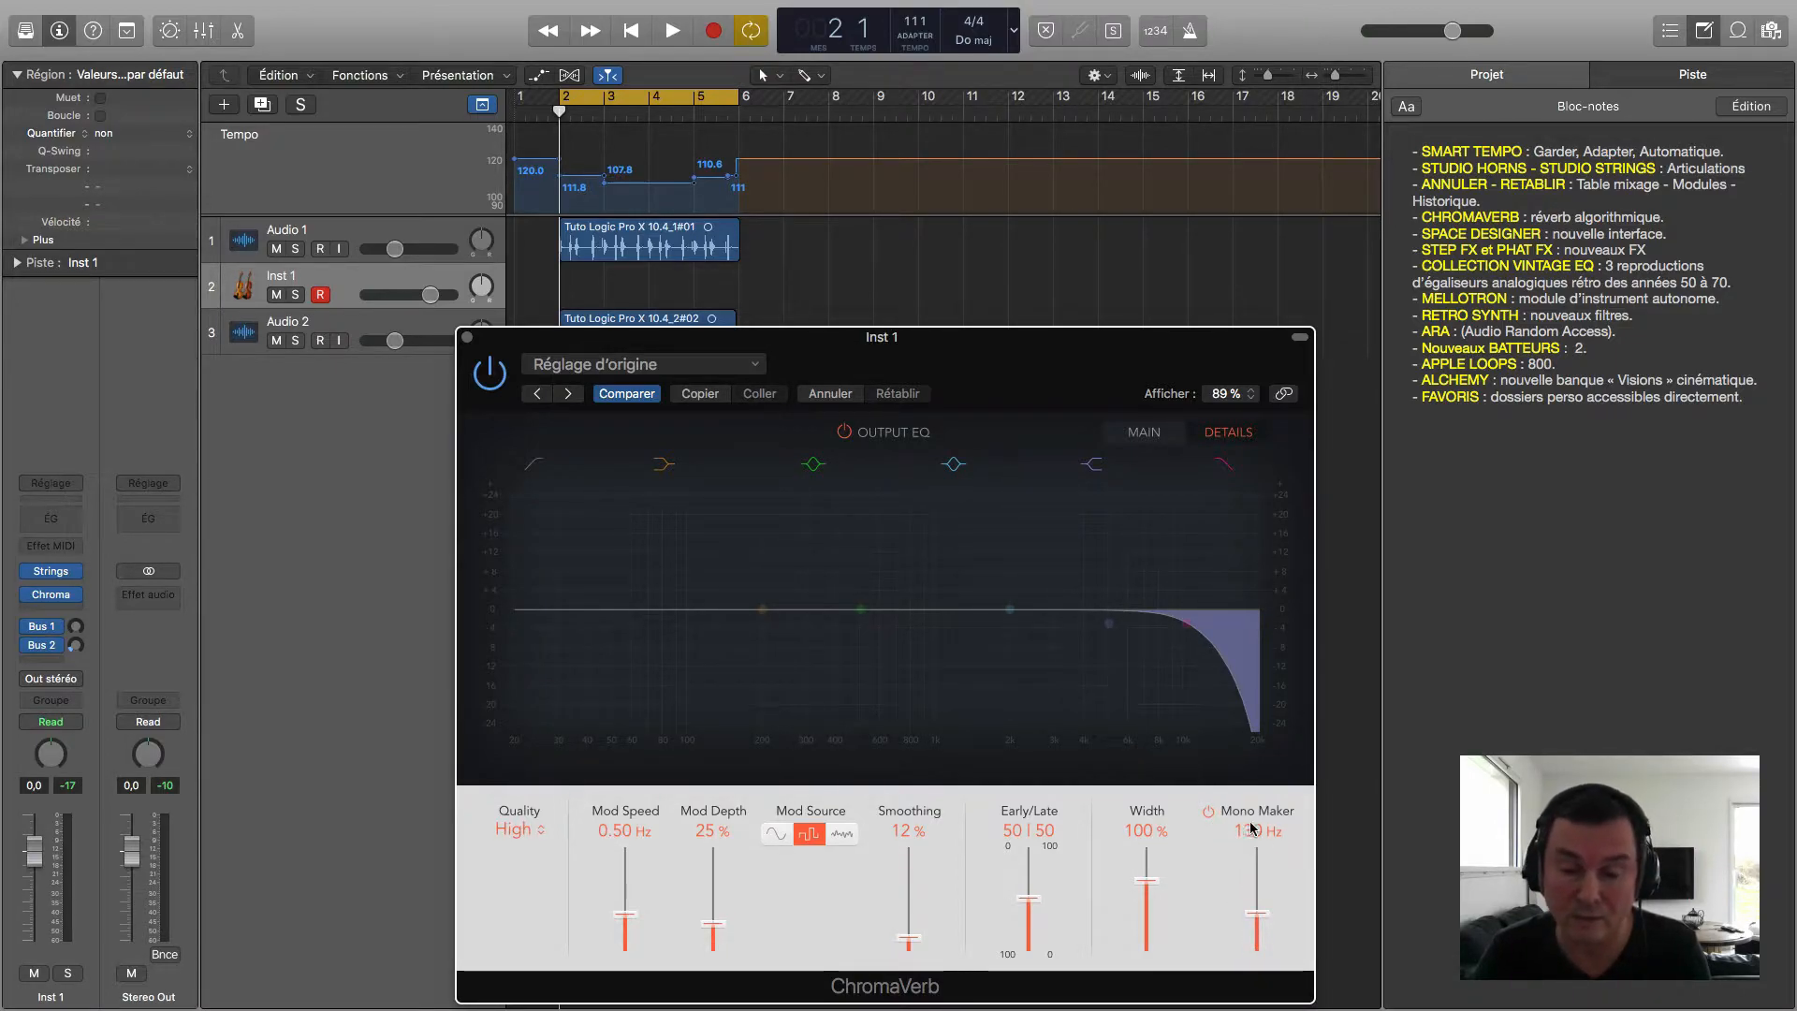
pyautogui.moveTo(1257, 913)
pyautogui.mouseDown()
pyautogui.moveTo(1260, 884)
pyautogui.moveTo(1256, 974)
pyautogui.moveTo(1257, 912)
pyautogui.mouseUp()
pyautogui.click(1134, 435)
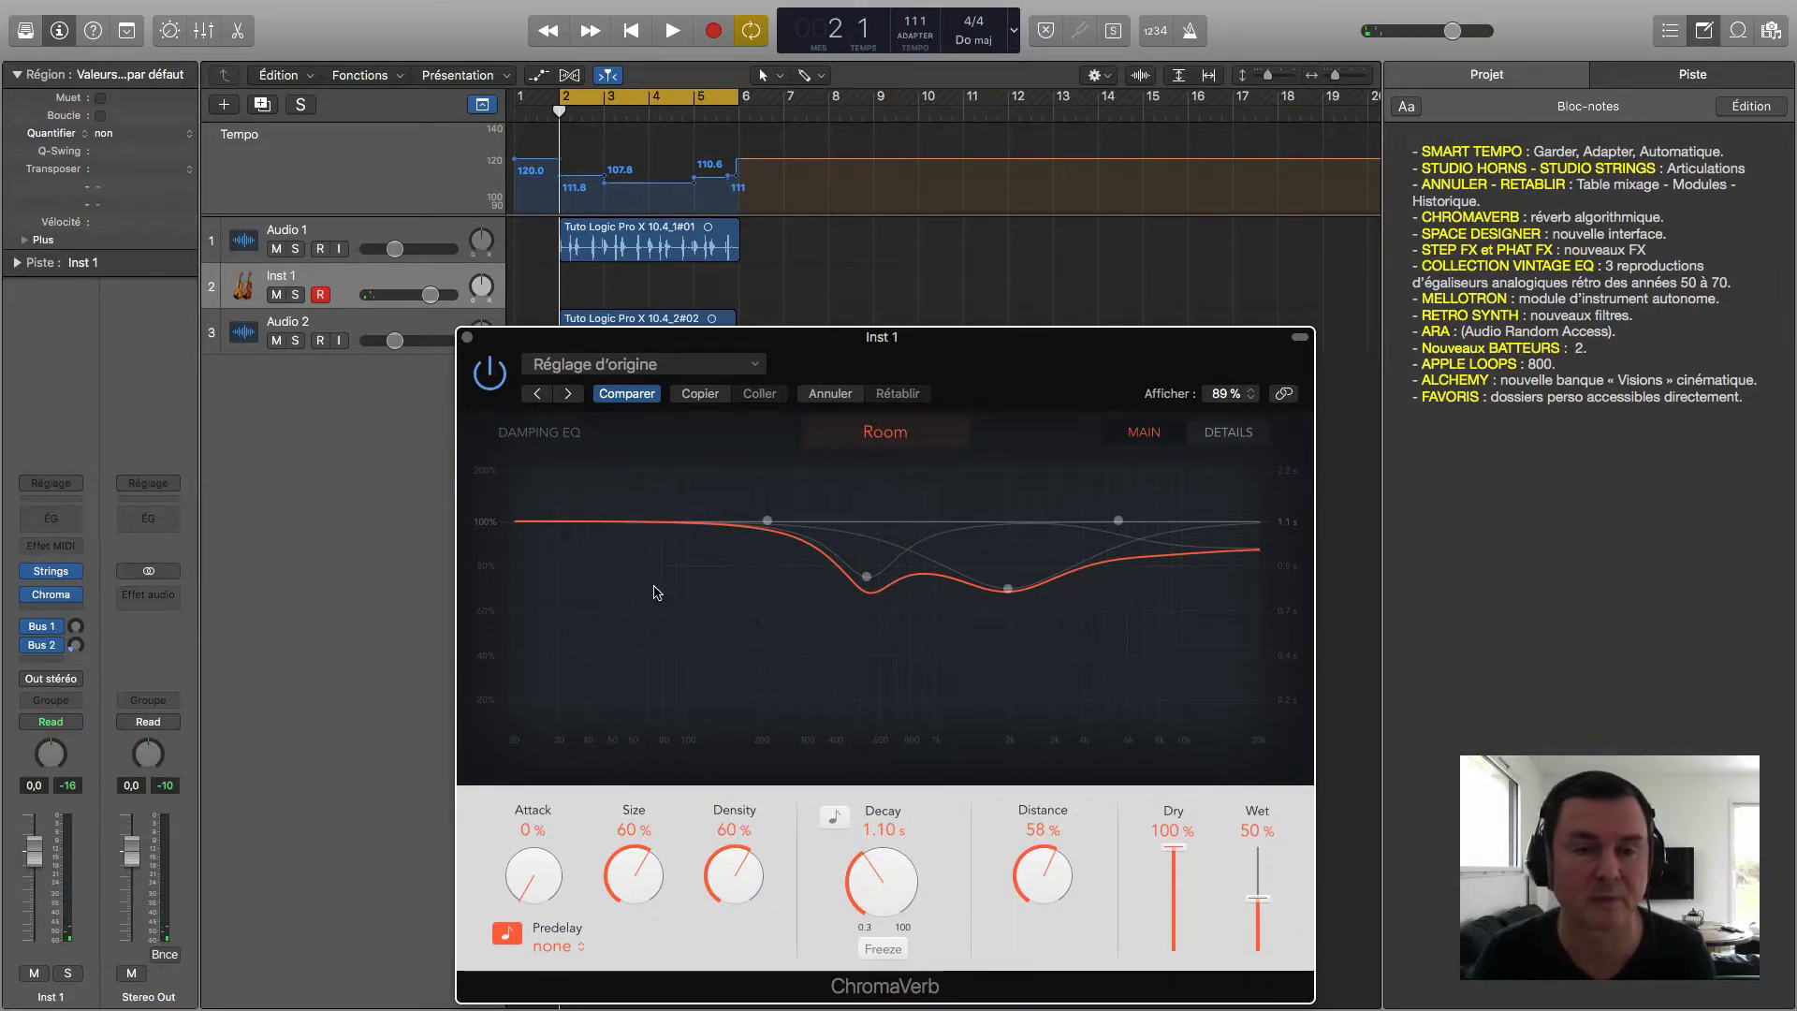
# Step: Shift the ChromaVerb window slightly and browse its preset categories, including Ambiences, Chambers, Halls and Synth Reverbs, without loading a preset
pyautogui.moveTo(958, 343)
pyautogui.mouseDown()
pyautogui.moveTo(943, 319)
pyautogui.moveTo(938, 360)
pyautogui.moveTo(949, 348)
pyautogui.mouseUp()
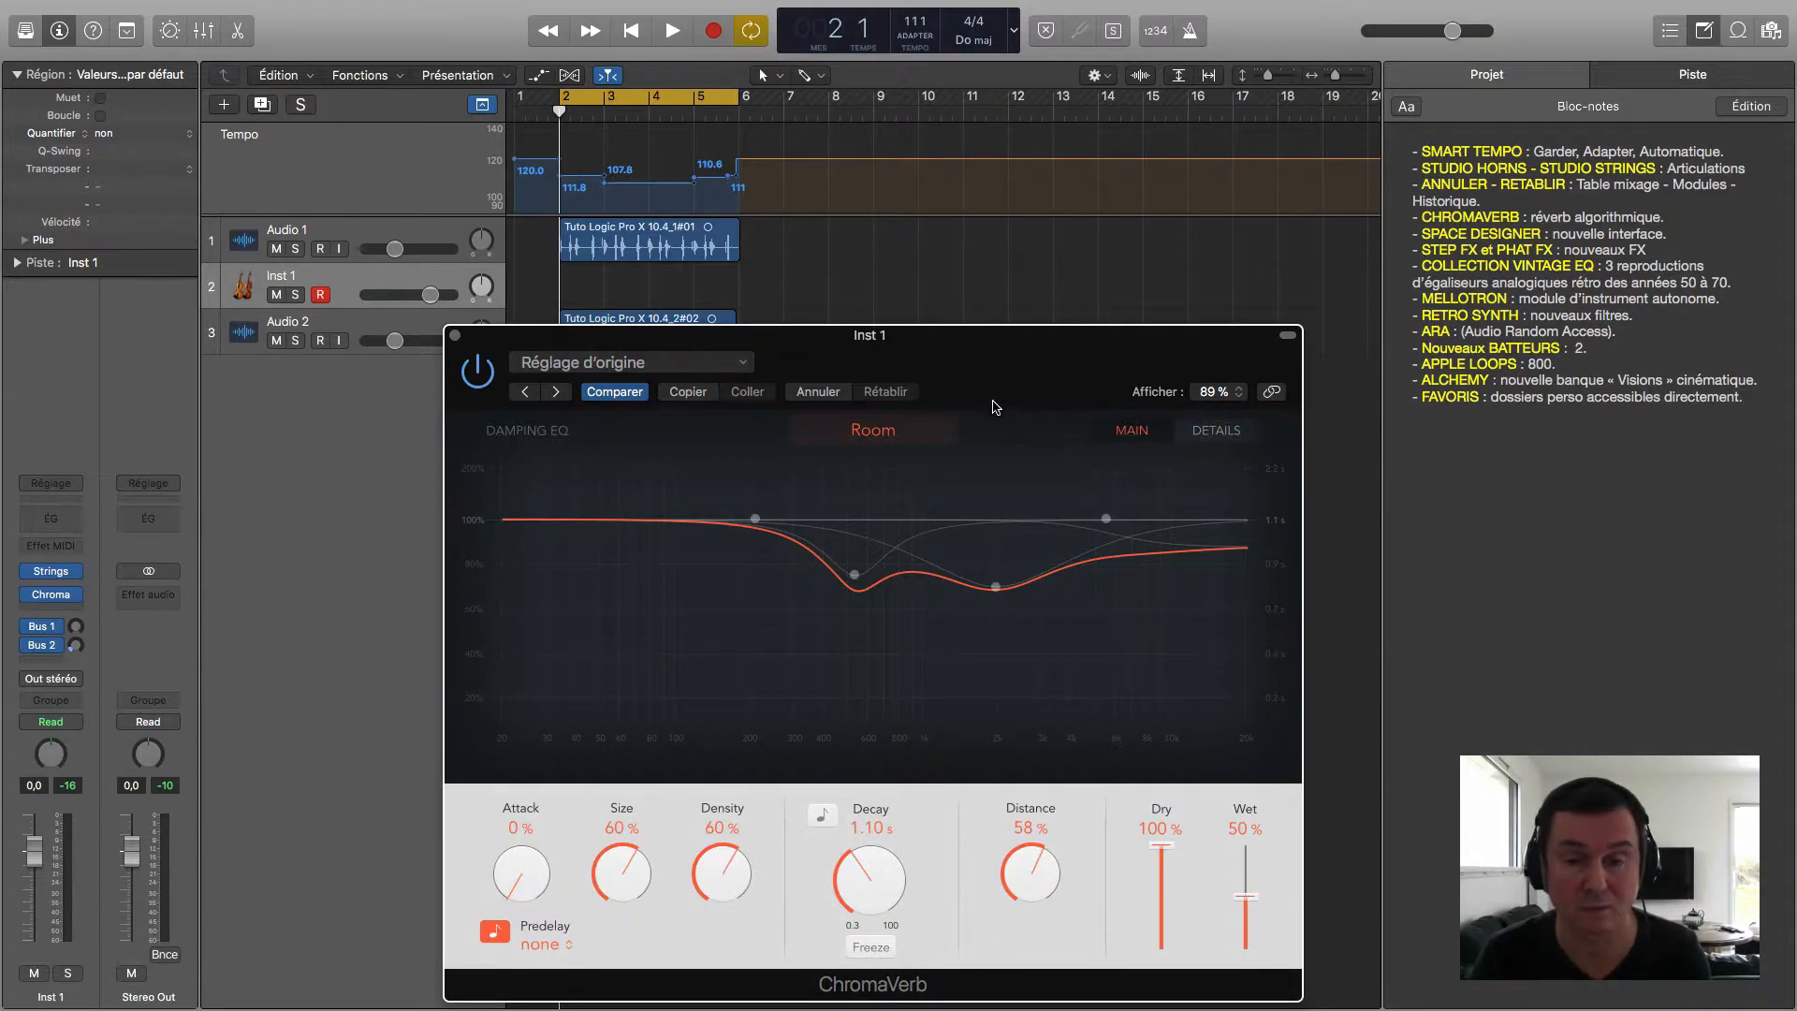
pyautogui.click(697, 363)
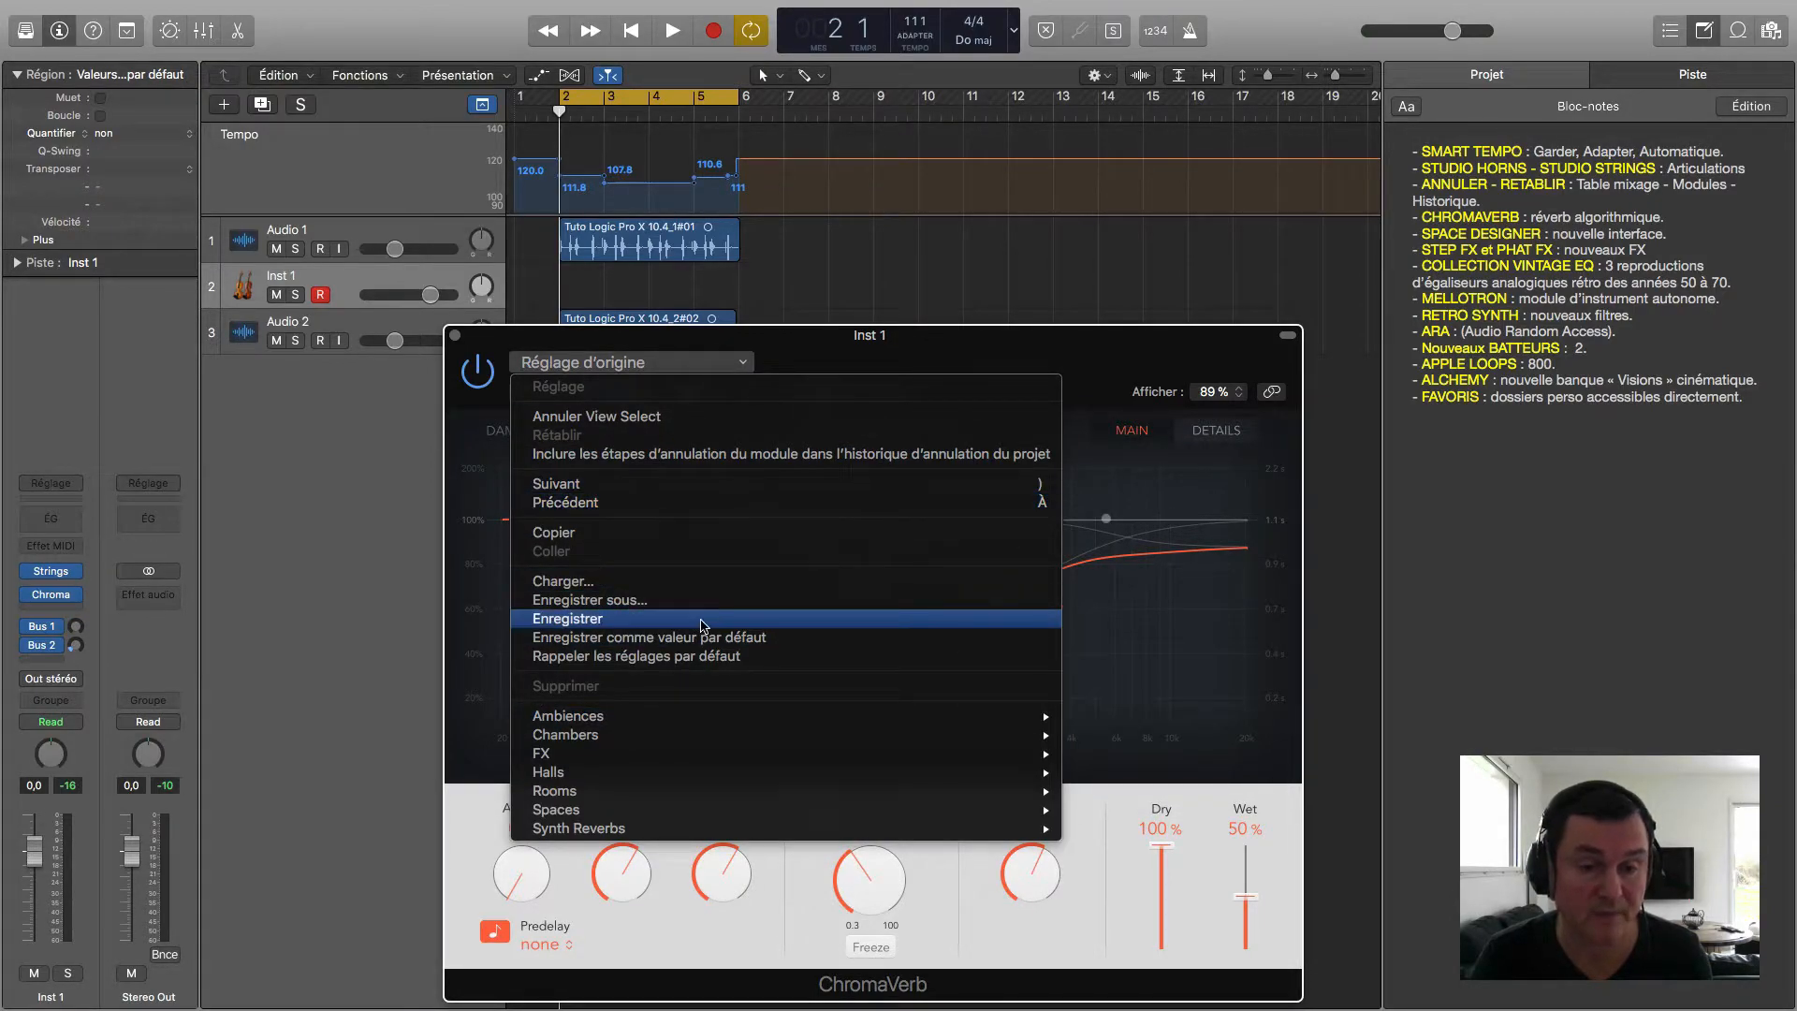
pyautogui.moveTo(734, 715)
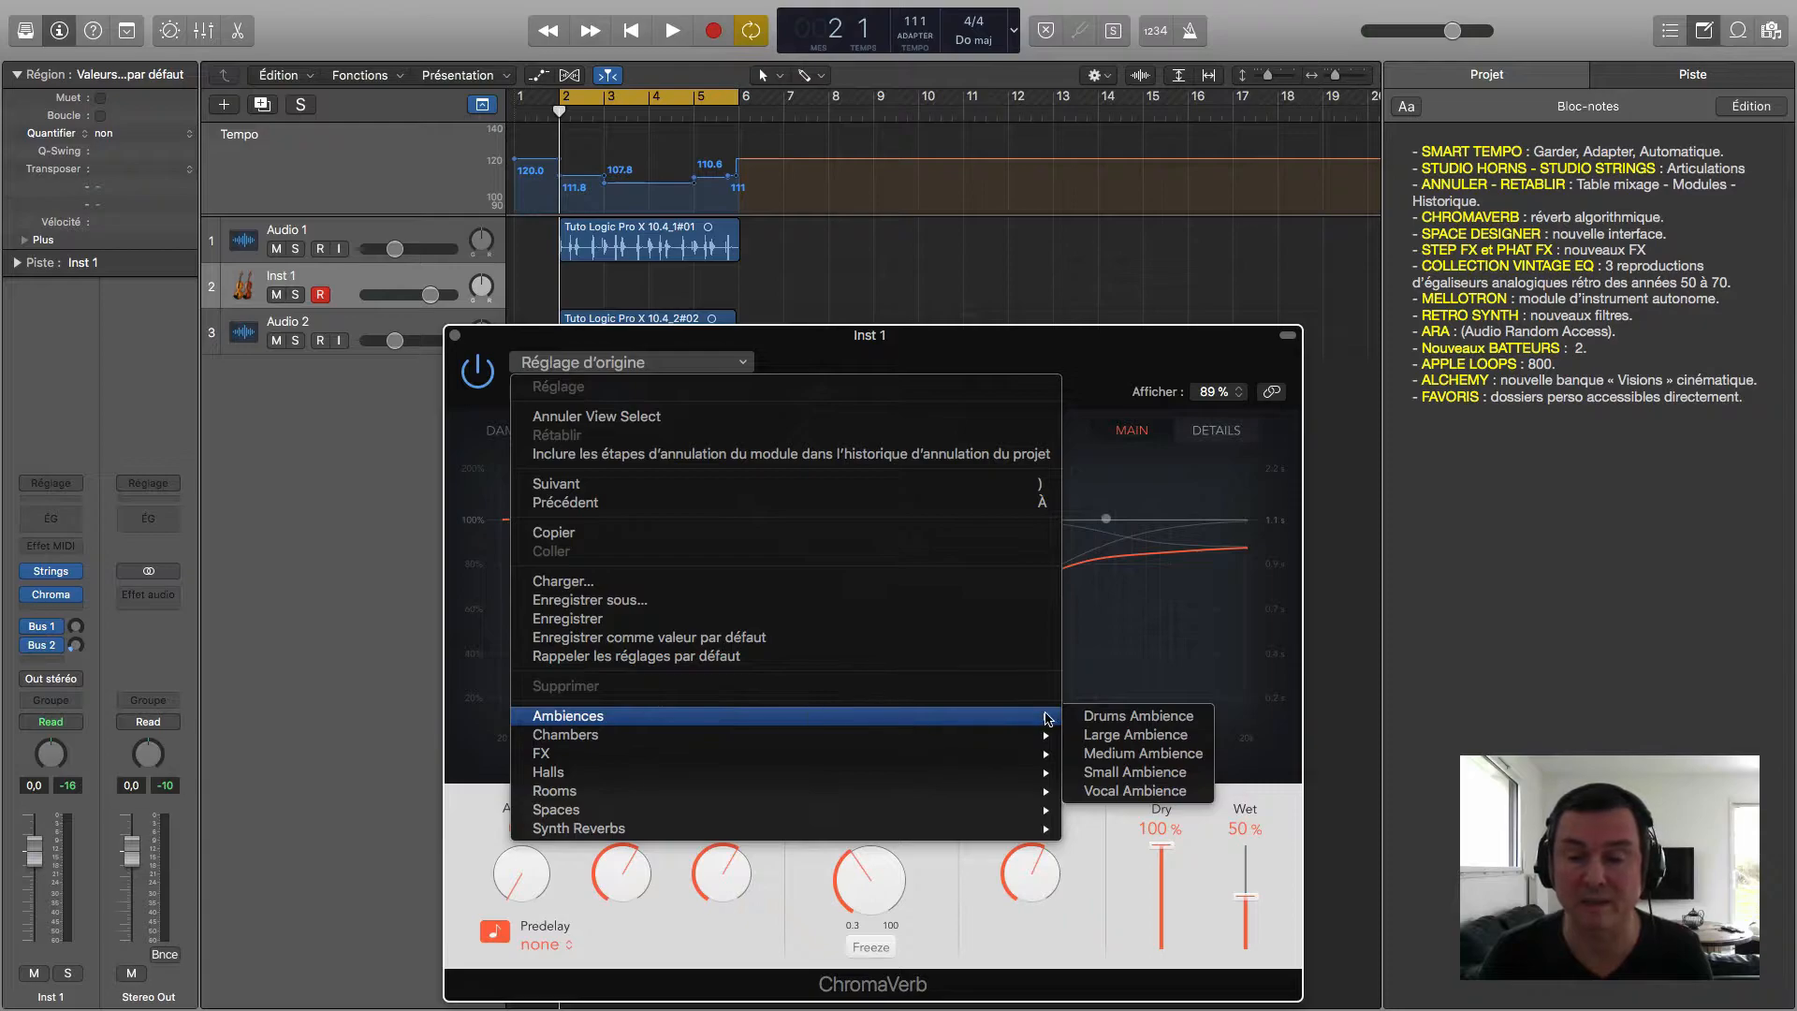
pyautogui.moveTo(1039, 736)
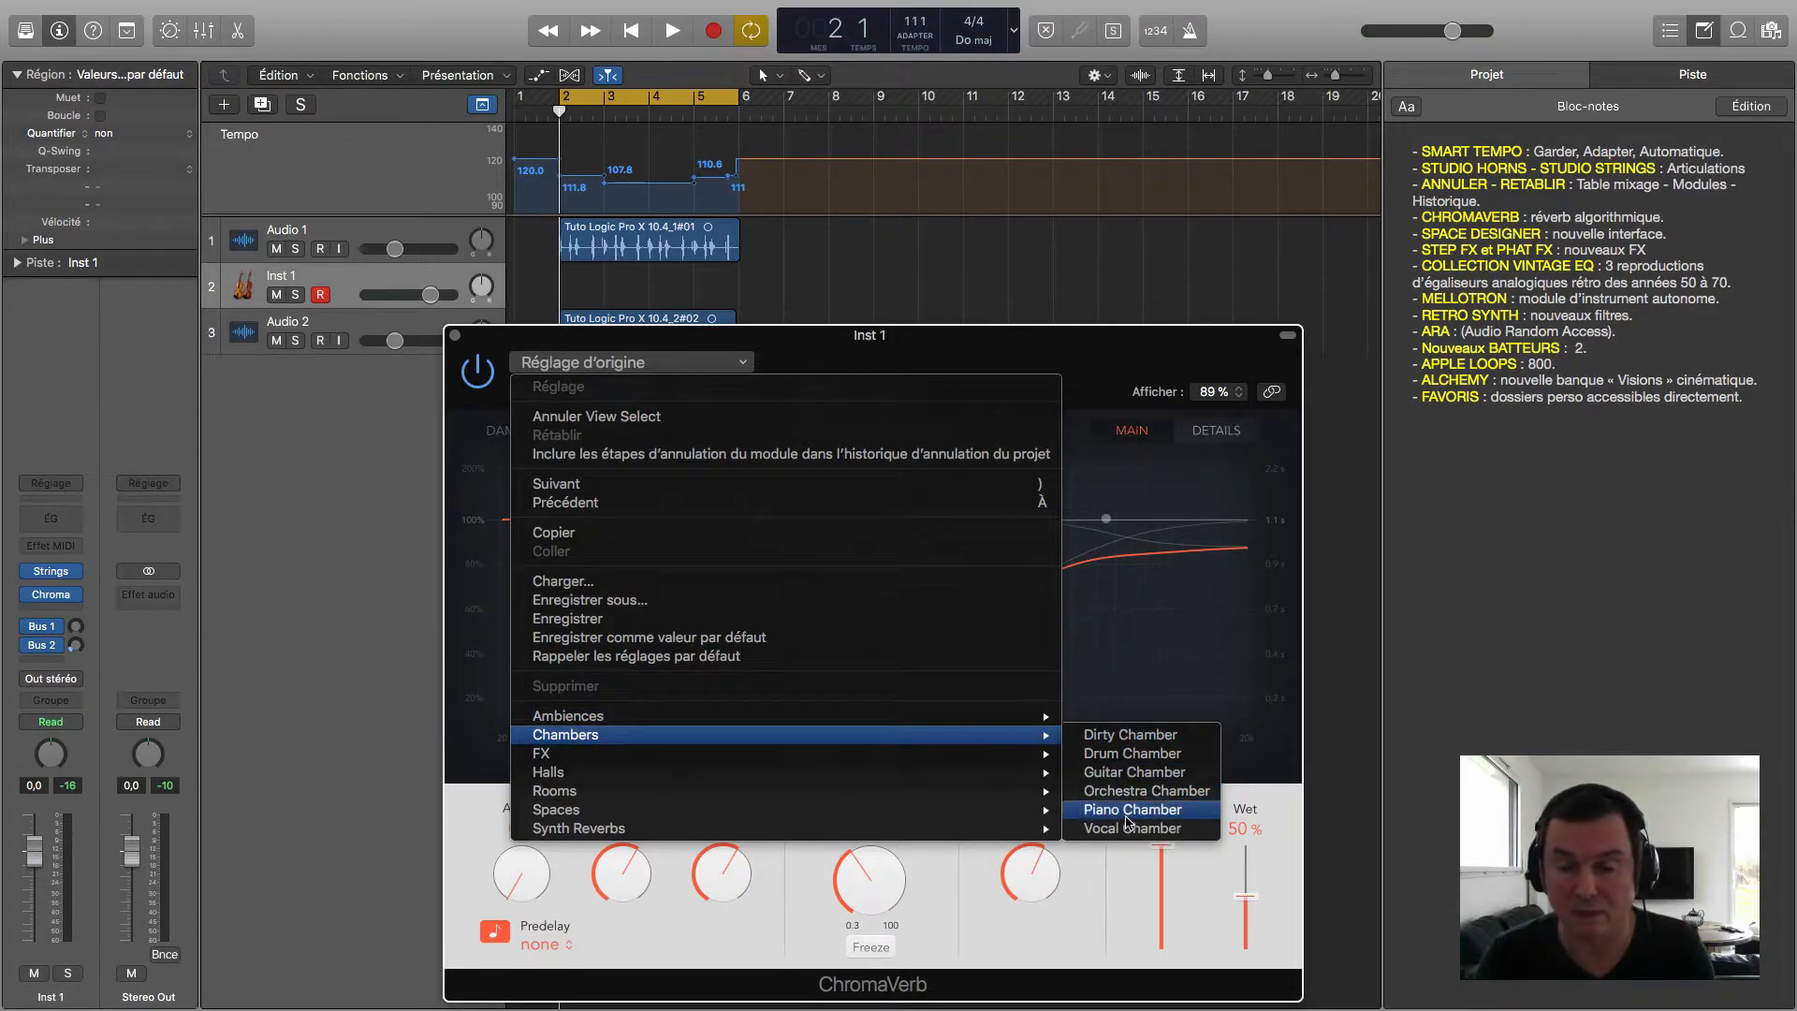
pyautogui.moveTo(995, 759)
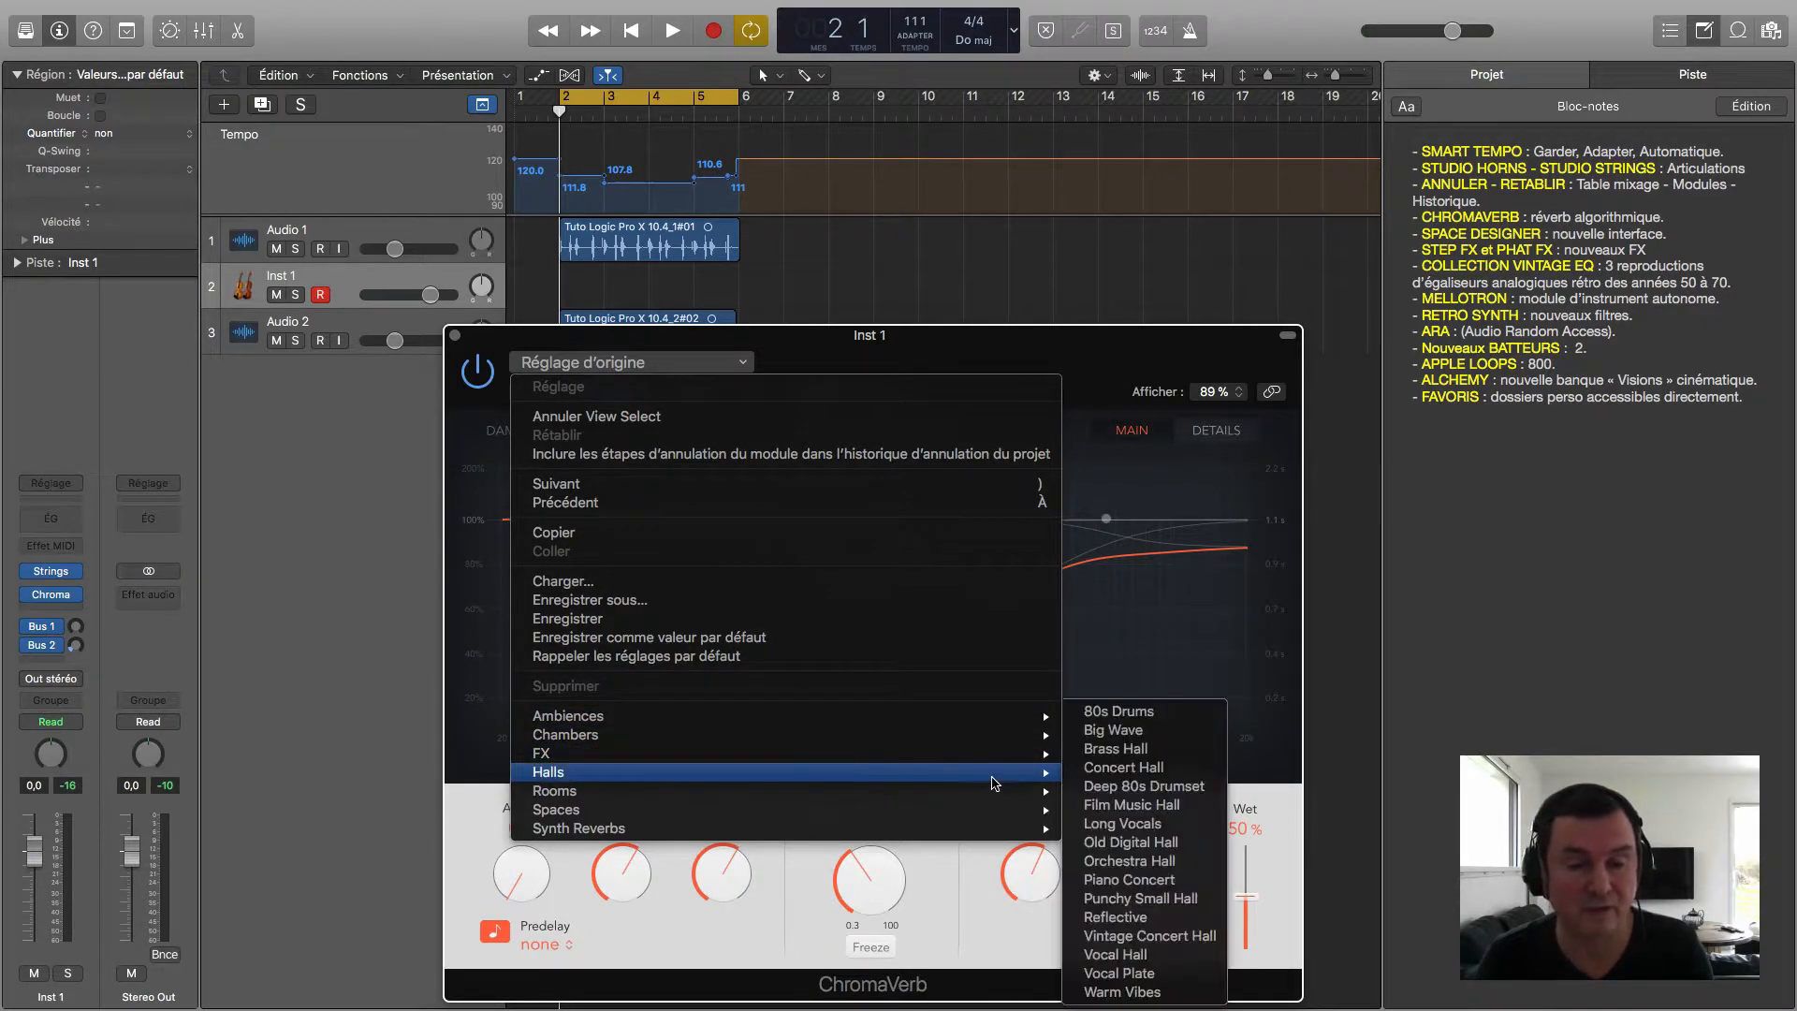
pyautogui.moveTo(982, 833)
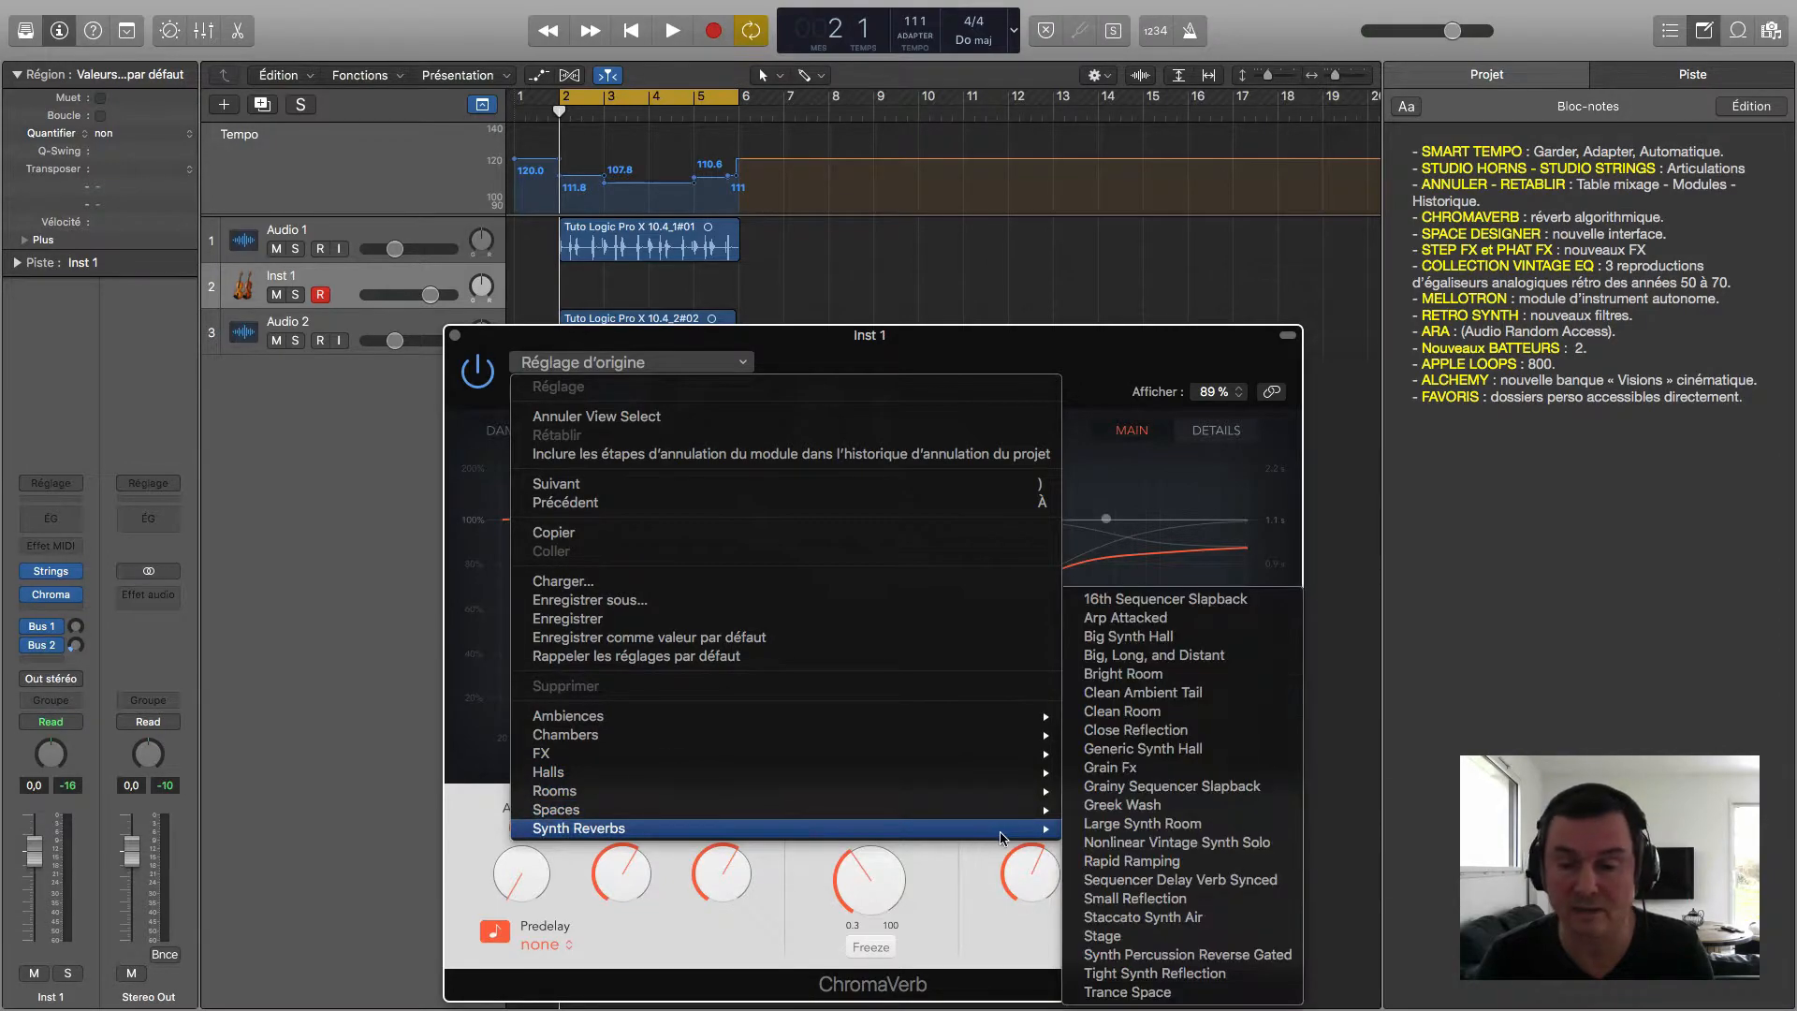
pyautogui.click(1205, 492)
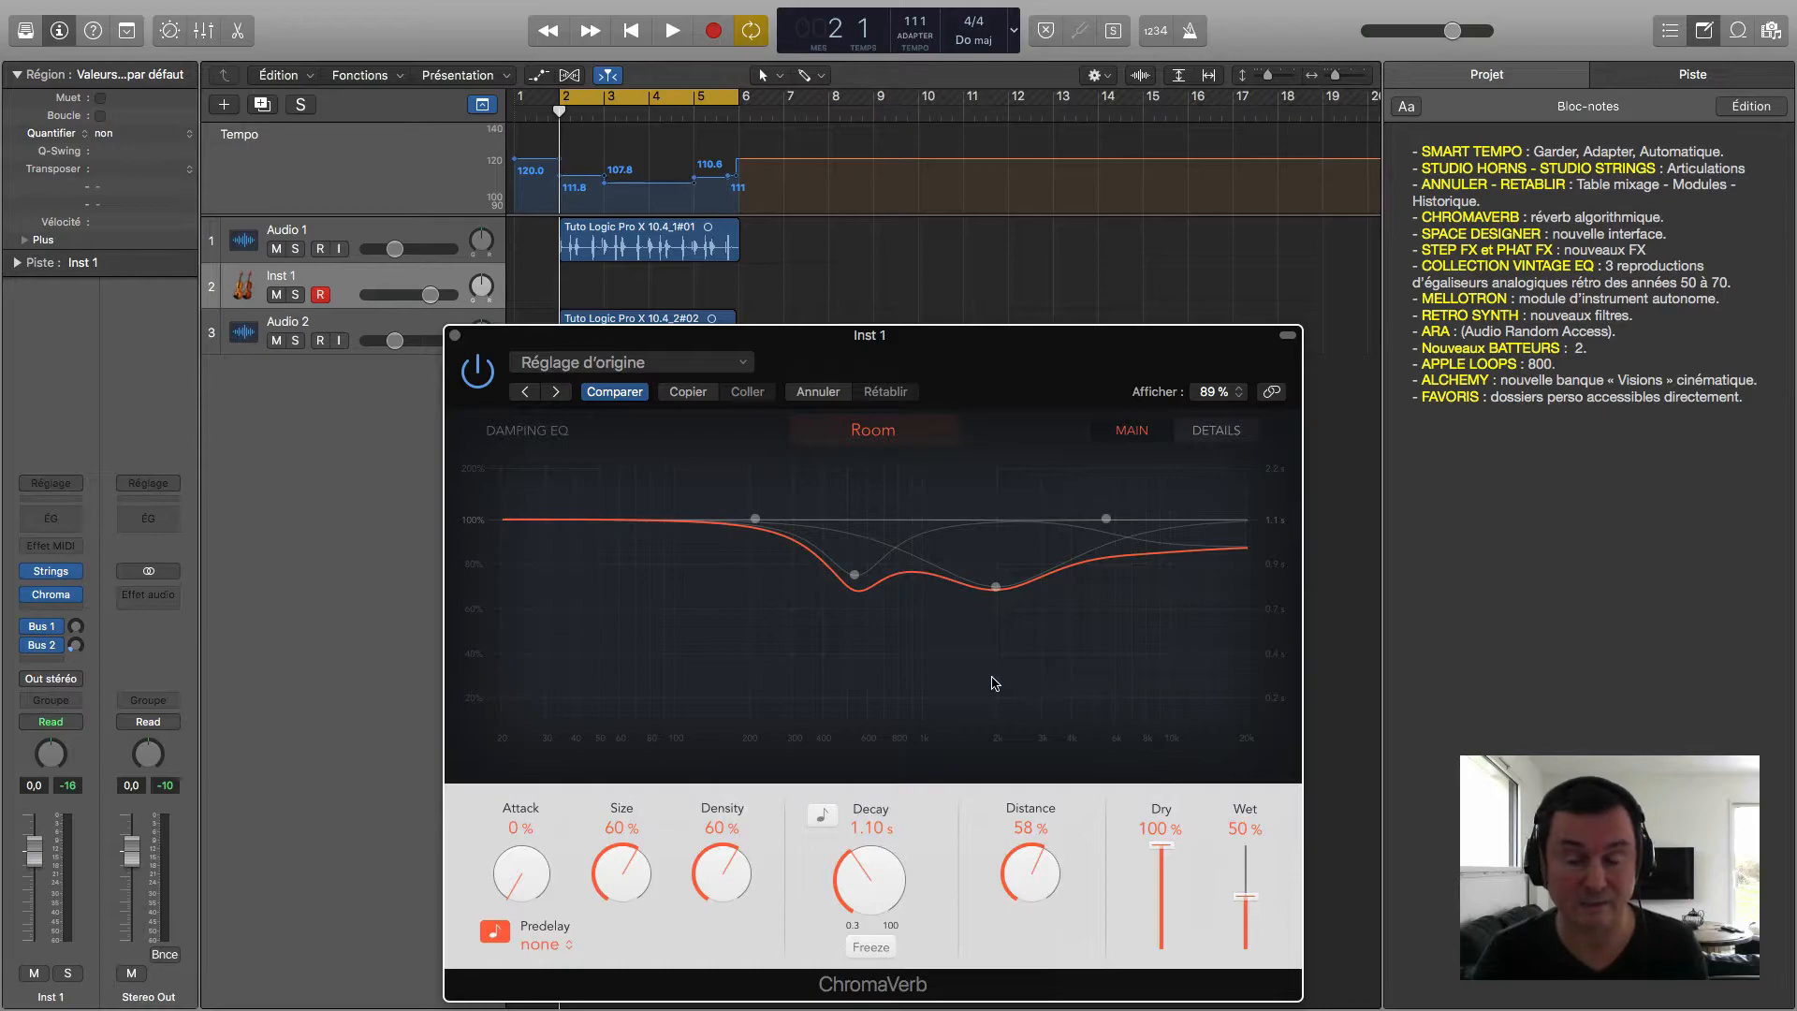
# Step: Try the Chamber room type, switch ChromaVerb to Concert Hall, and set Wet to 88 % and Dry to 77 %
pyautogui.click(881, 435)
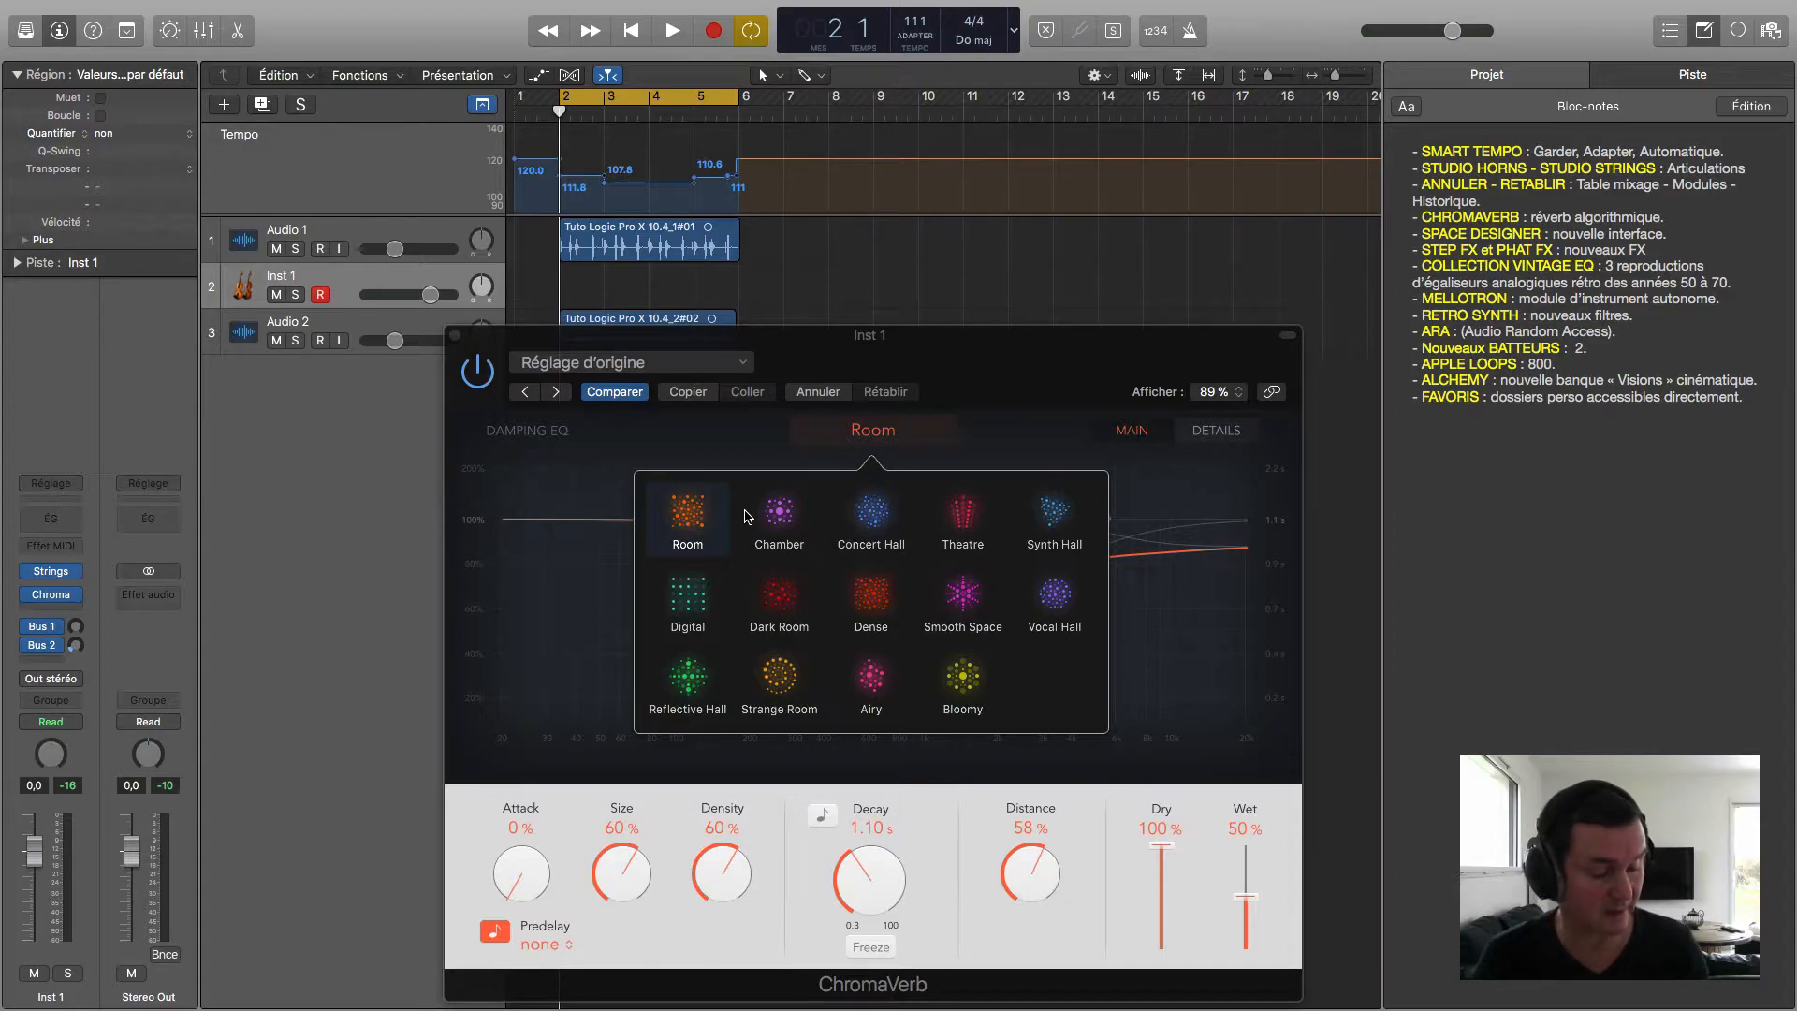
pyautogui.click(779, 517)
pyautogui.click(873, 517)
pyautogui.moveTo(1245, 897); pyautogui.dragTo(1170, 869)
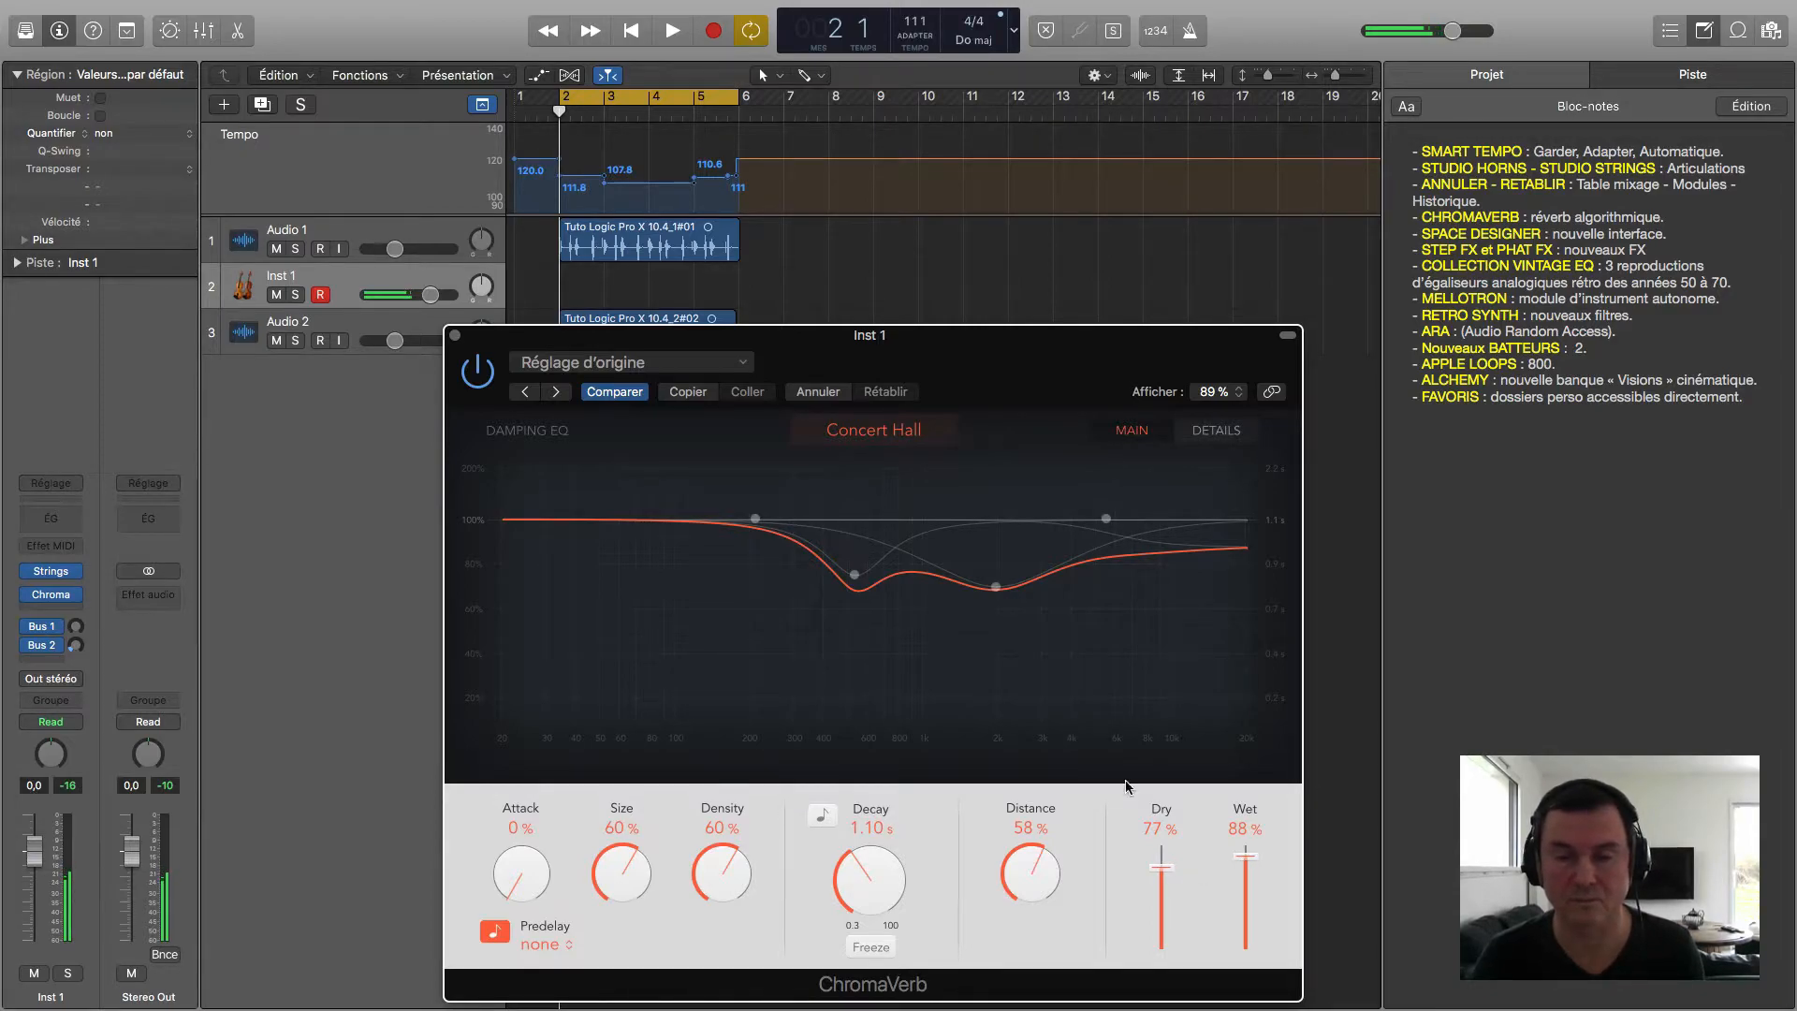
# Step: Audition the Theatre, Synth Hall, Digital, Dark Room and Dense room types in ChromaVerb
pyautogui.click(898, 435)
pyautogui.click(948, 515)
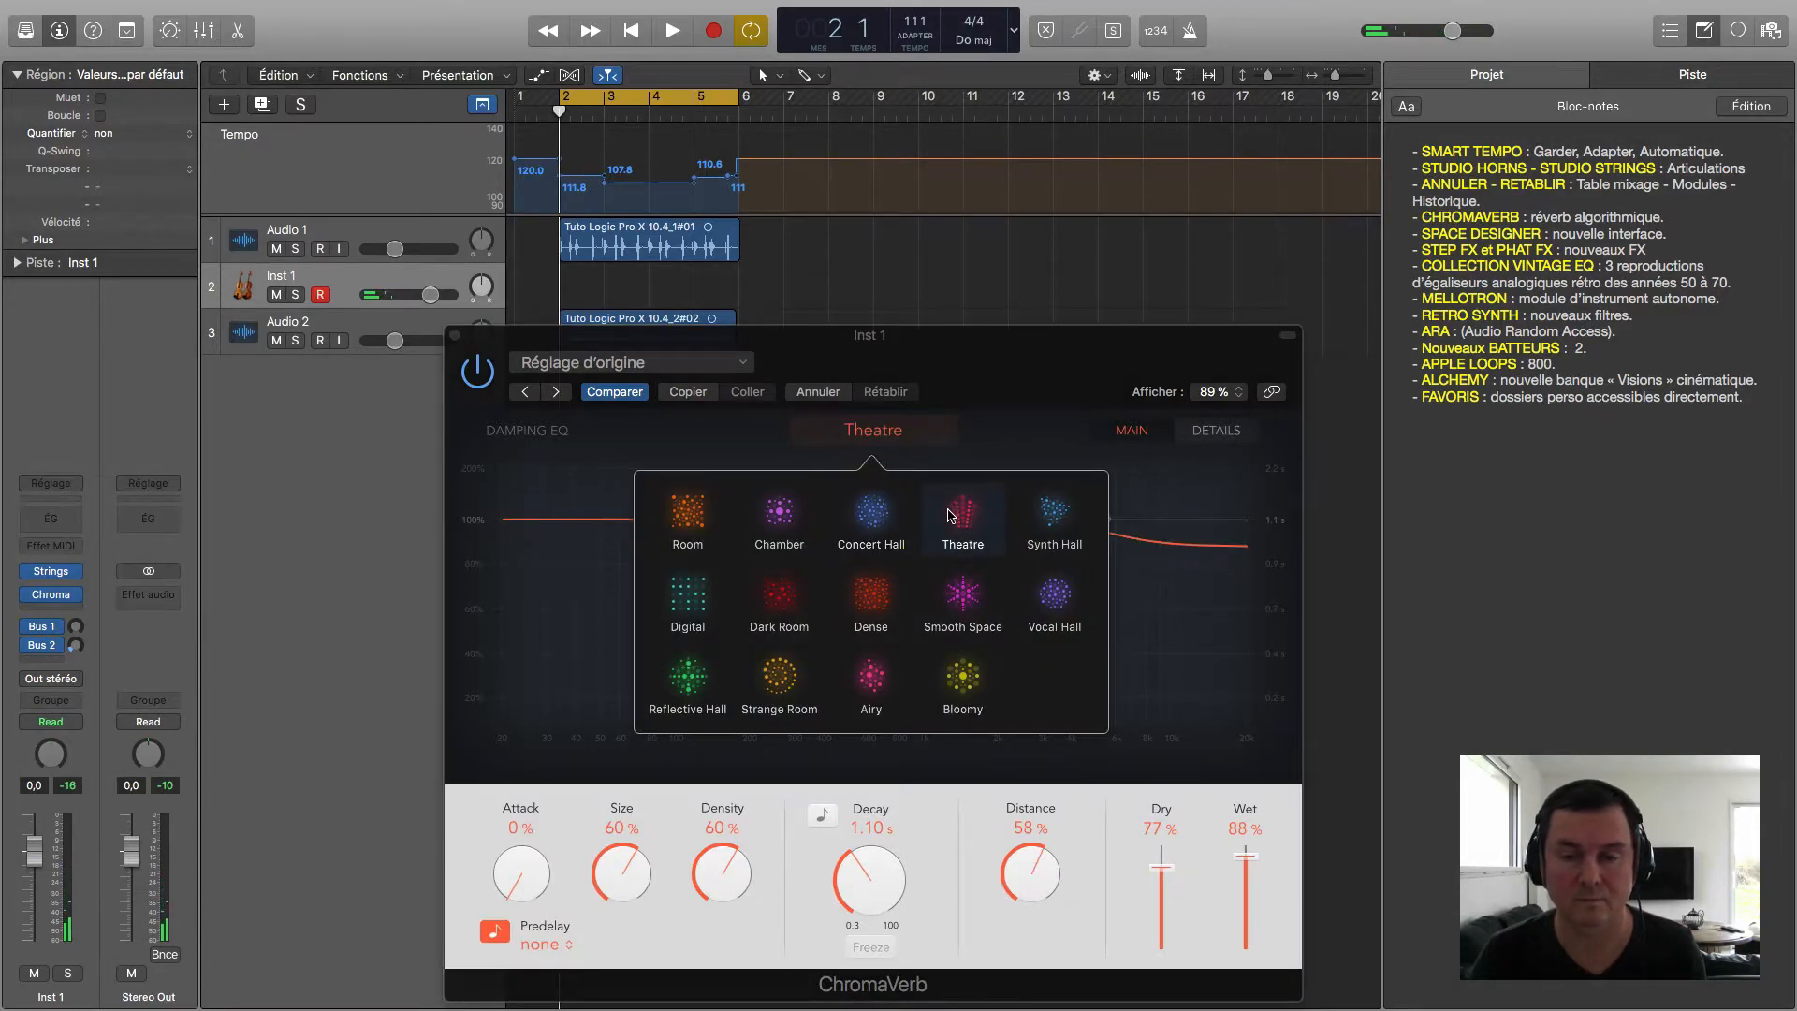
pyautogui.click(1048, 525)
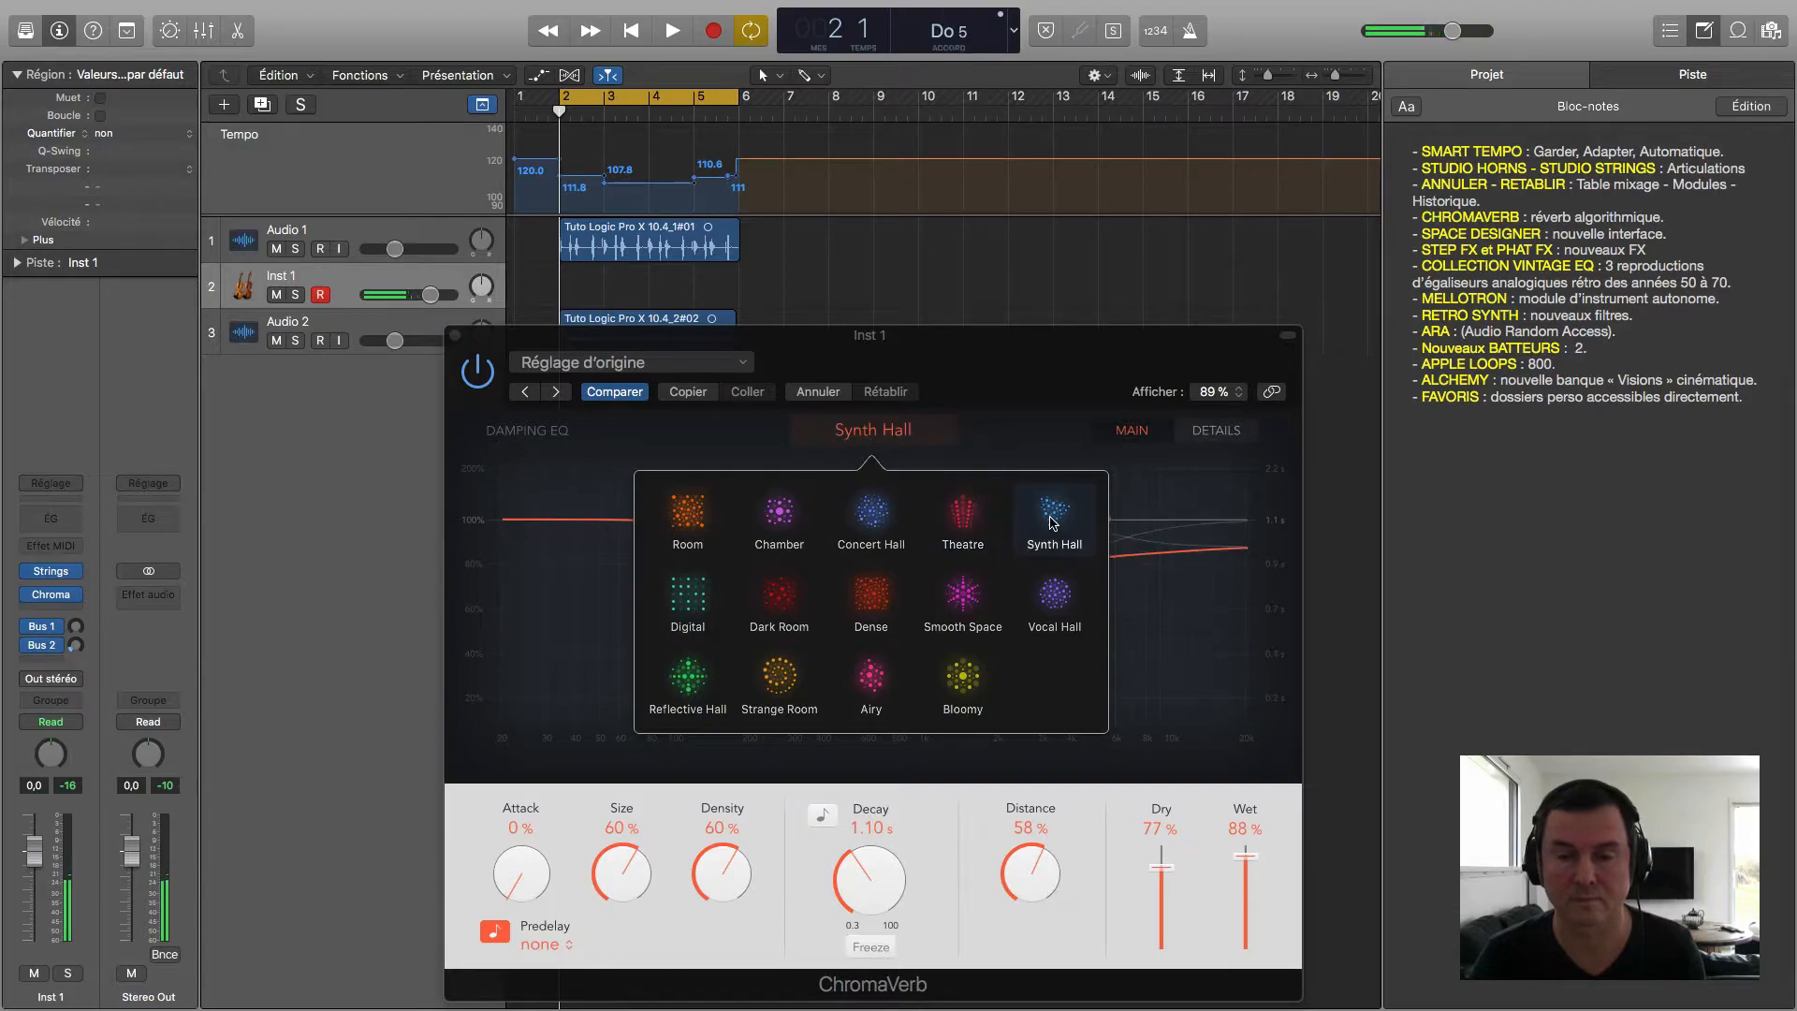
pyautogui.click(702, 594)
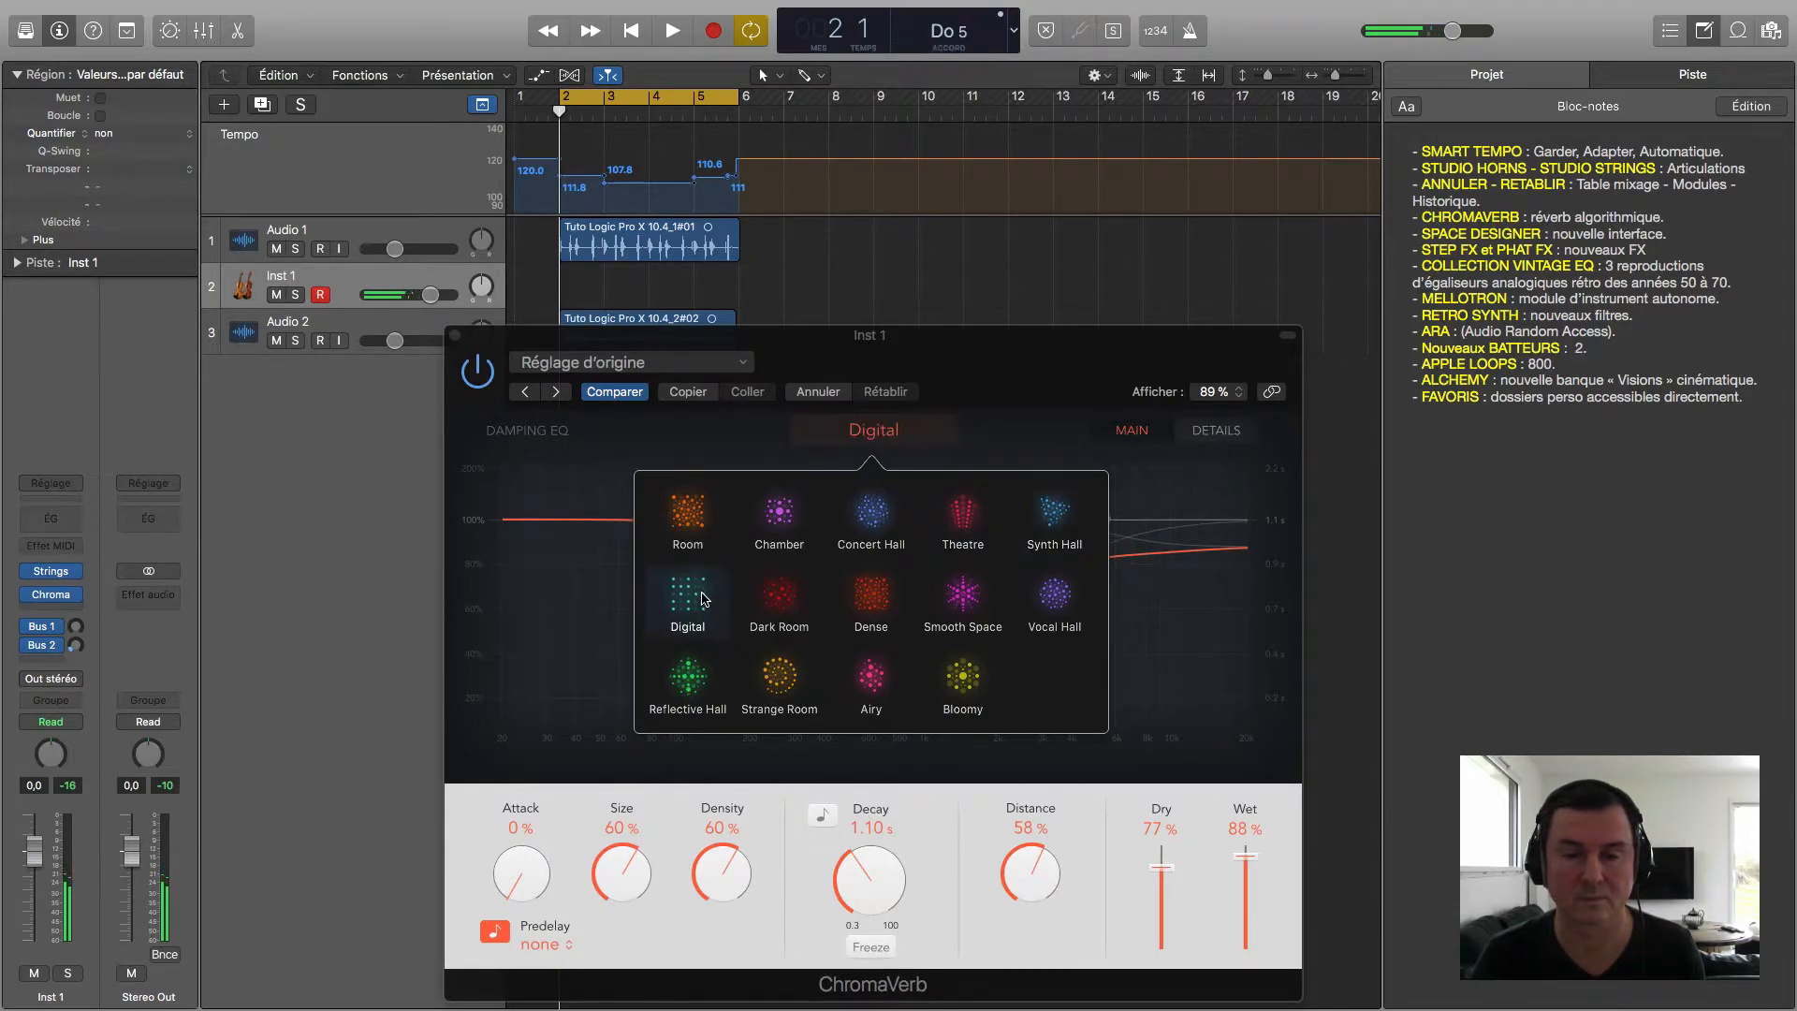
pyautogui.click(777, 607)
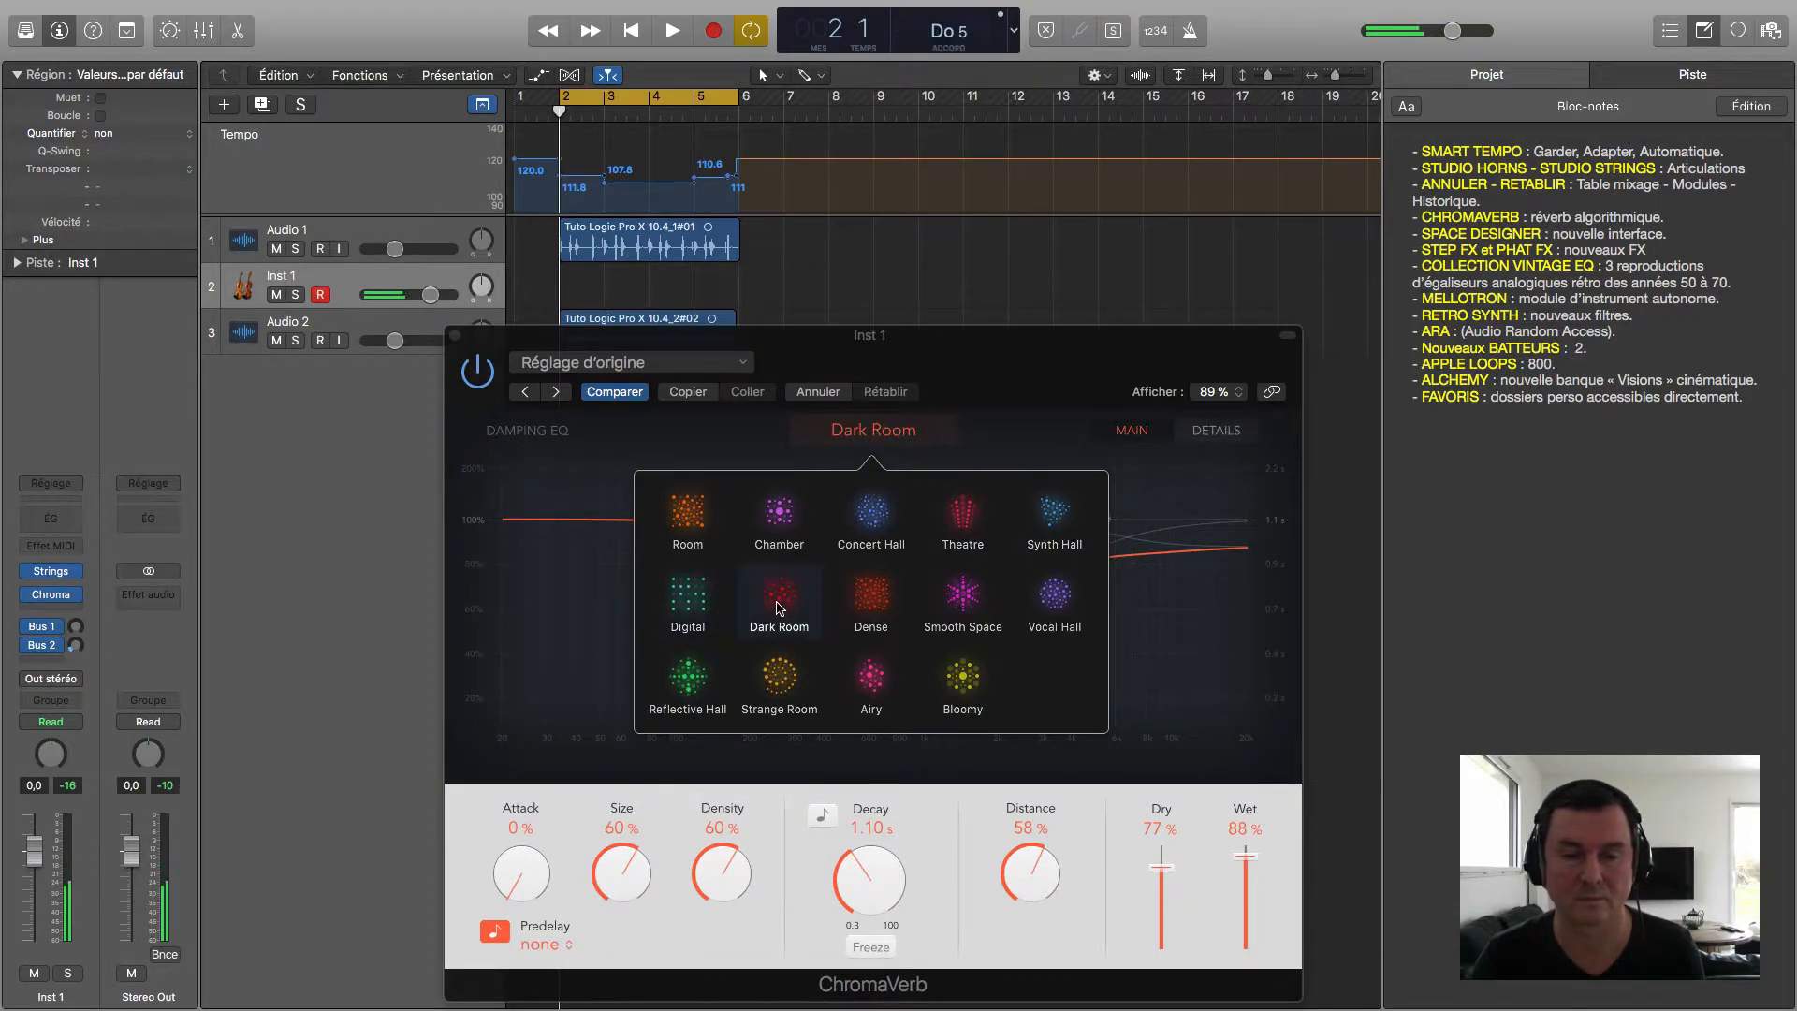
pyautogui.click(870, 608)
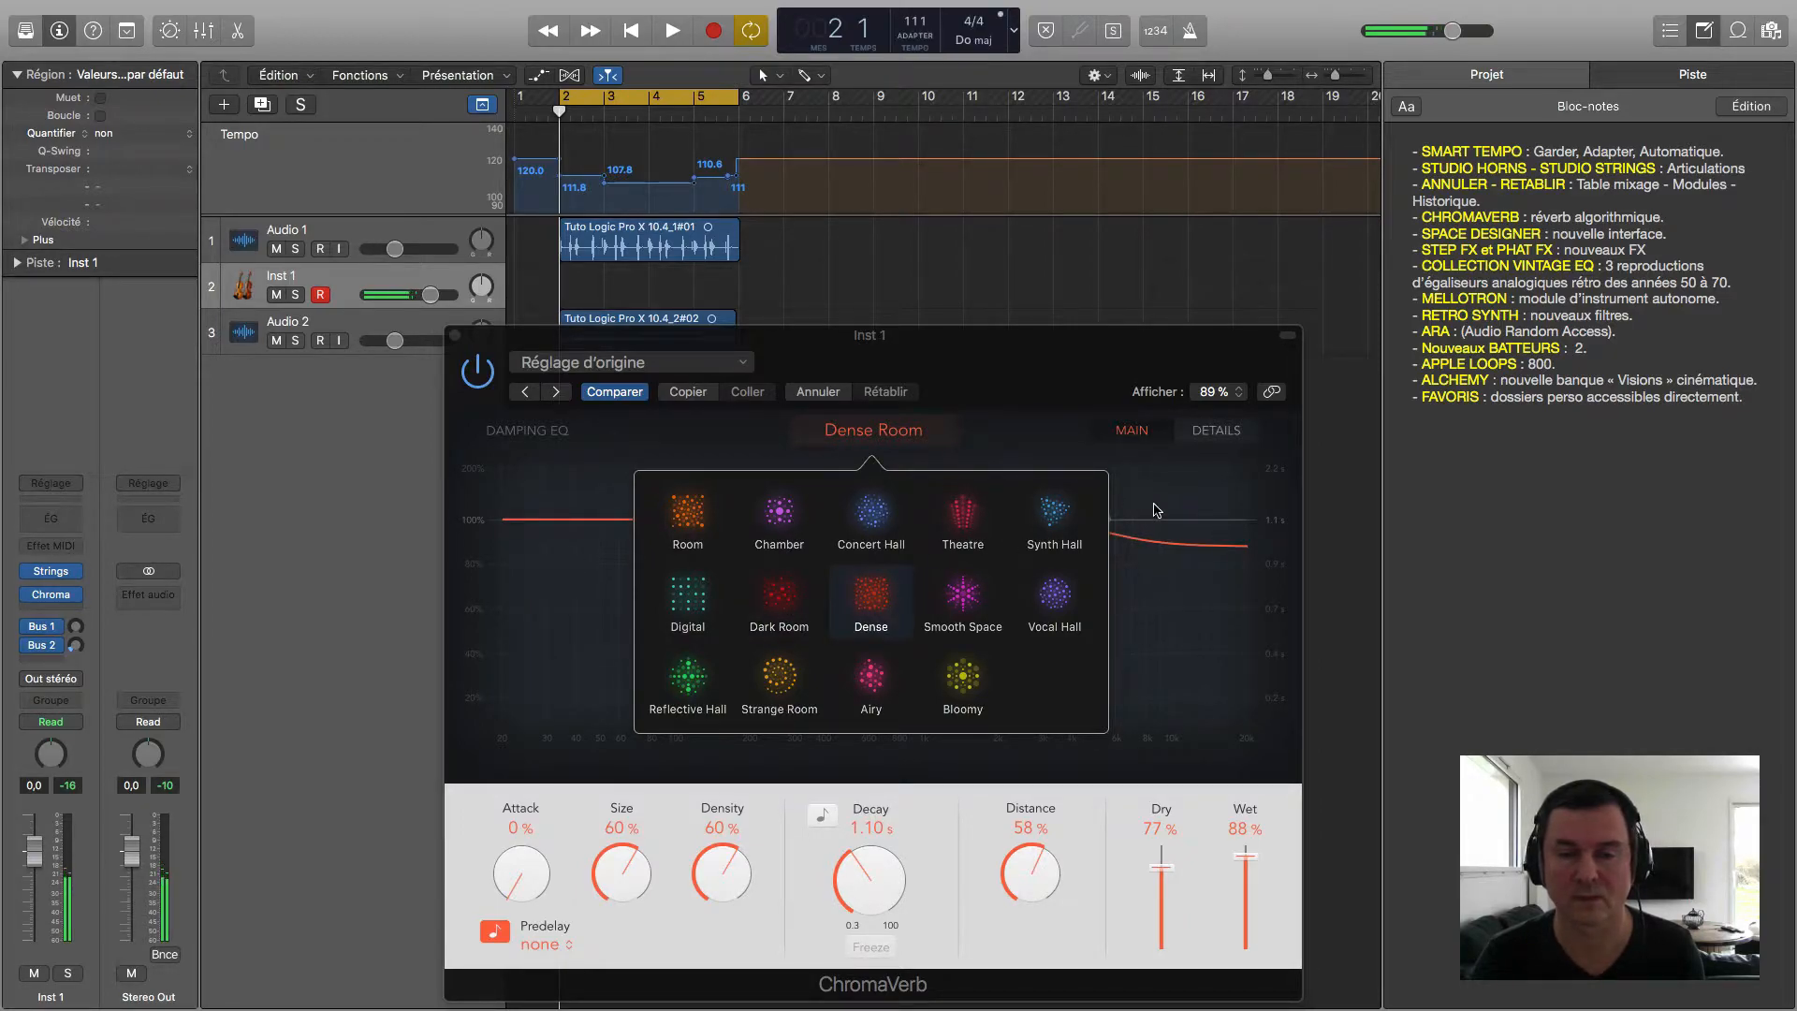
# Step: Audition the Smooth Space, Airy and Bloomy room types and set ChromaVerb back to Room
pyautogui.moveTo(875, 435)
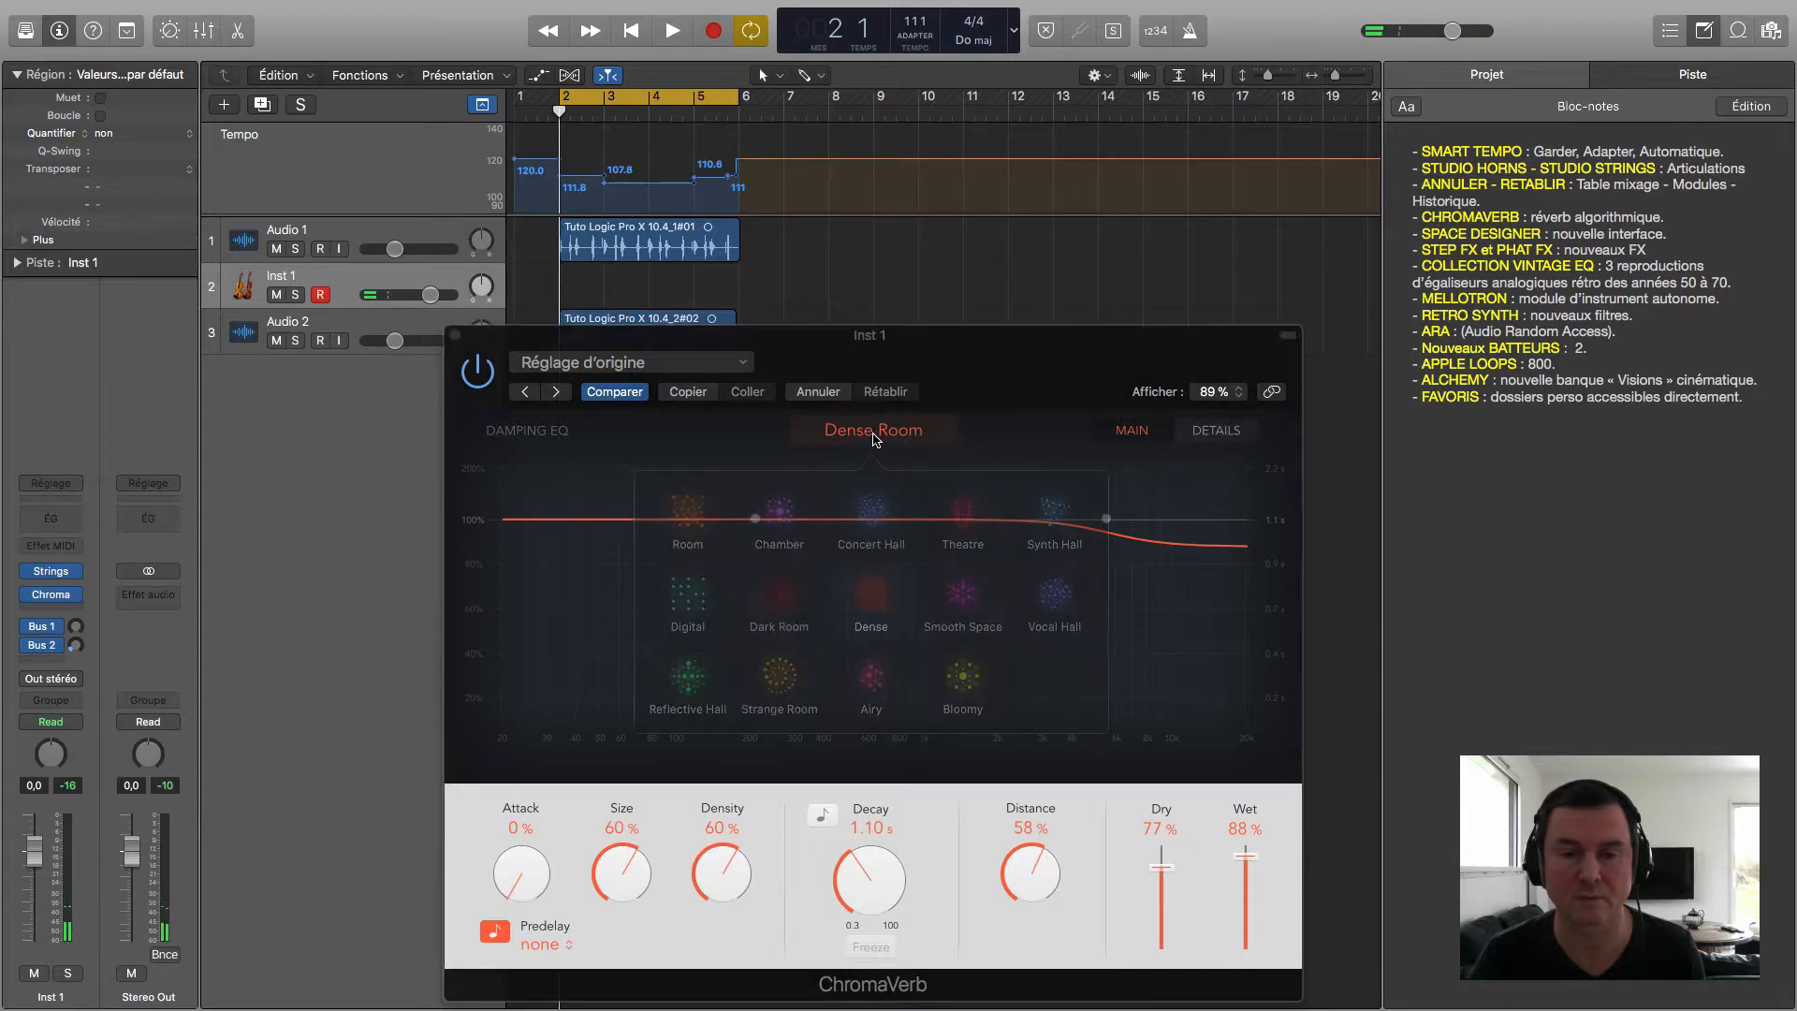
pyautogui.click(971, 622)
pyautogui.click(873, 686)
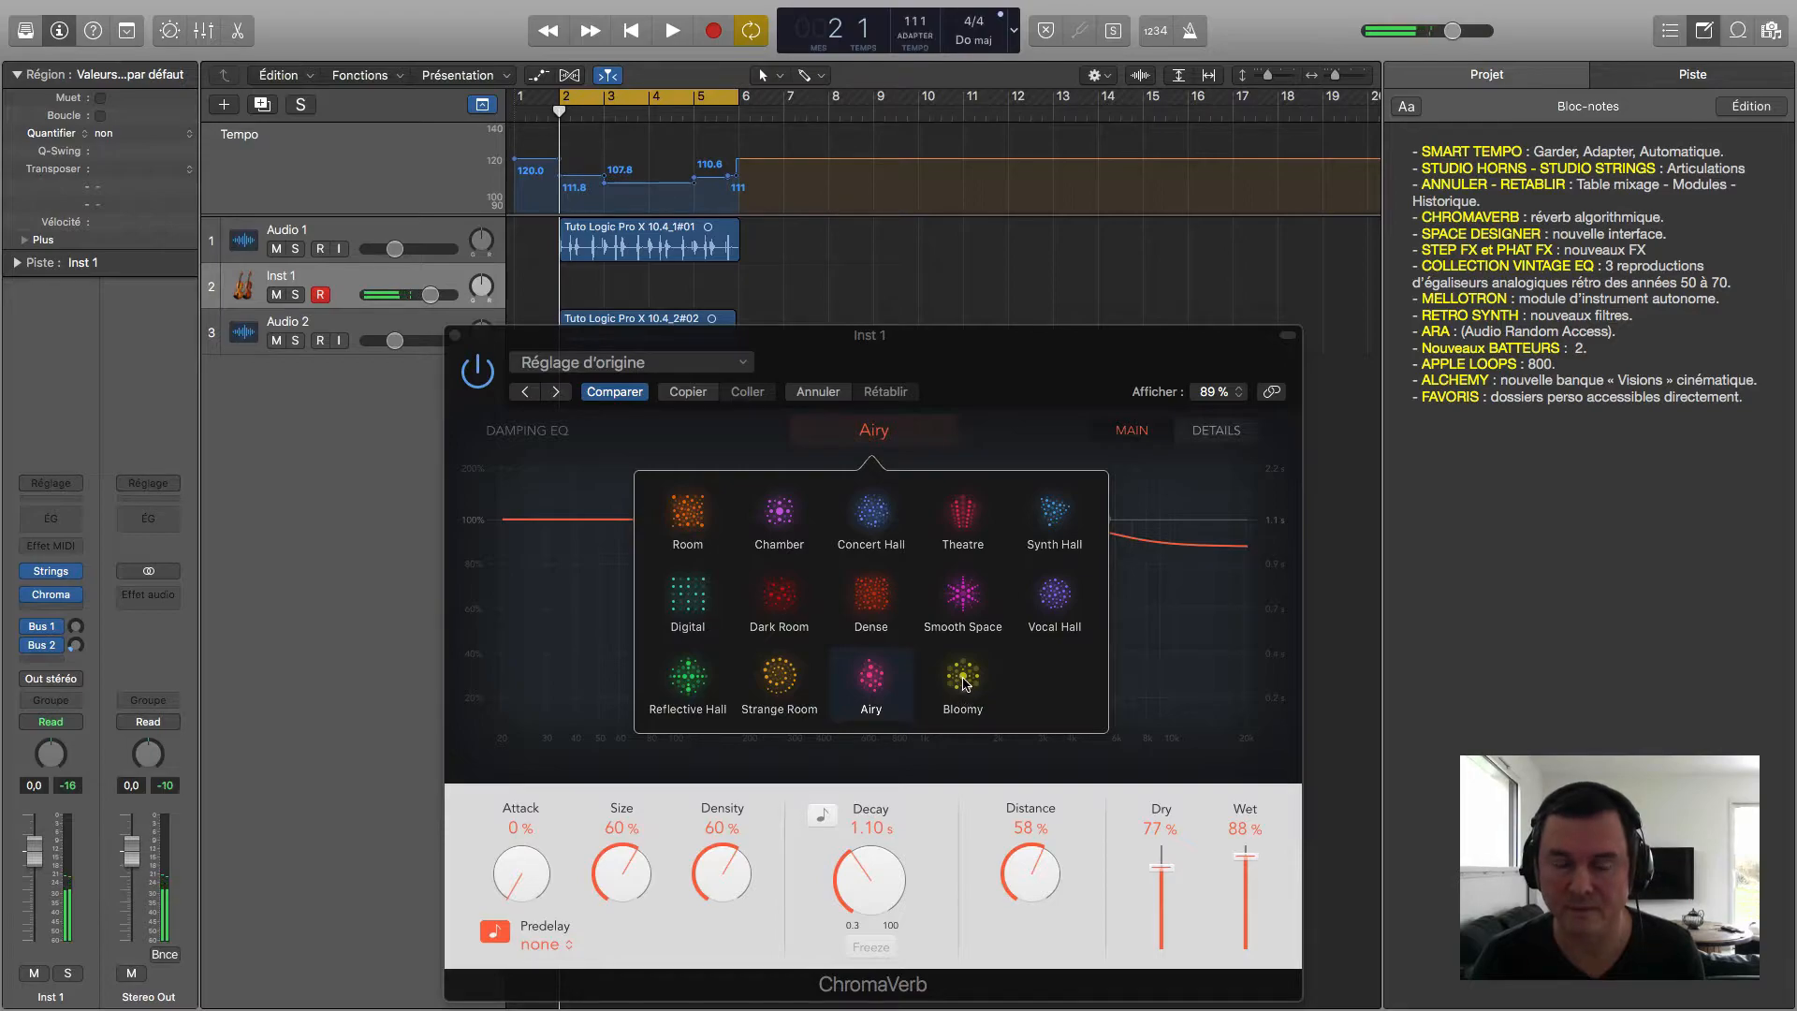
pyautogui.click(688, 510)
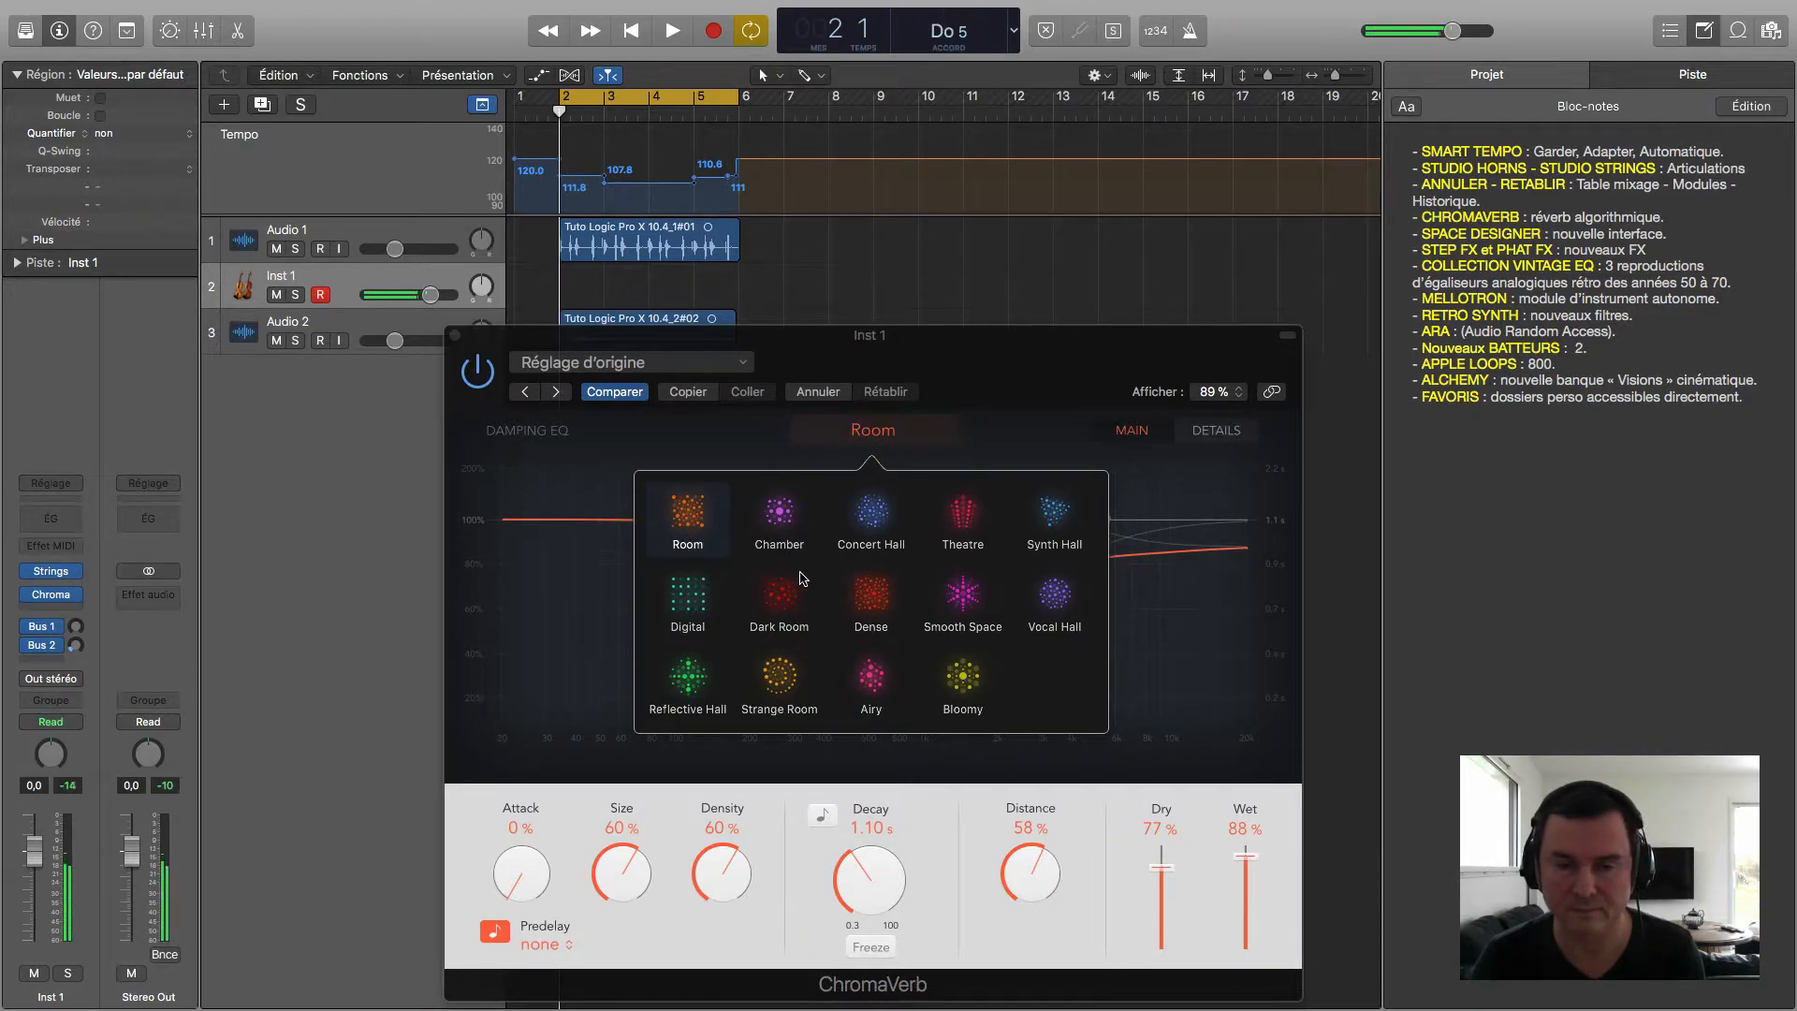
pyautogui.click(969, 686)
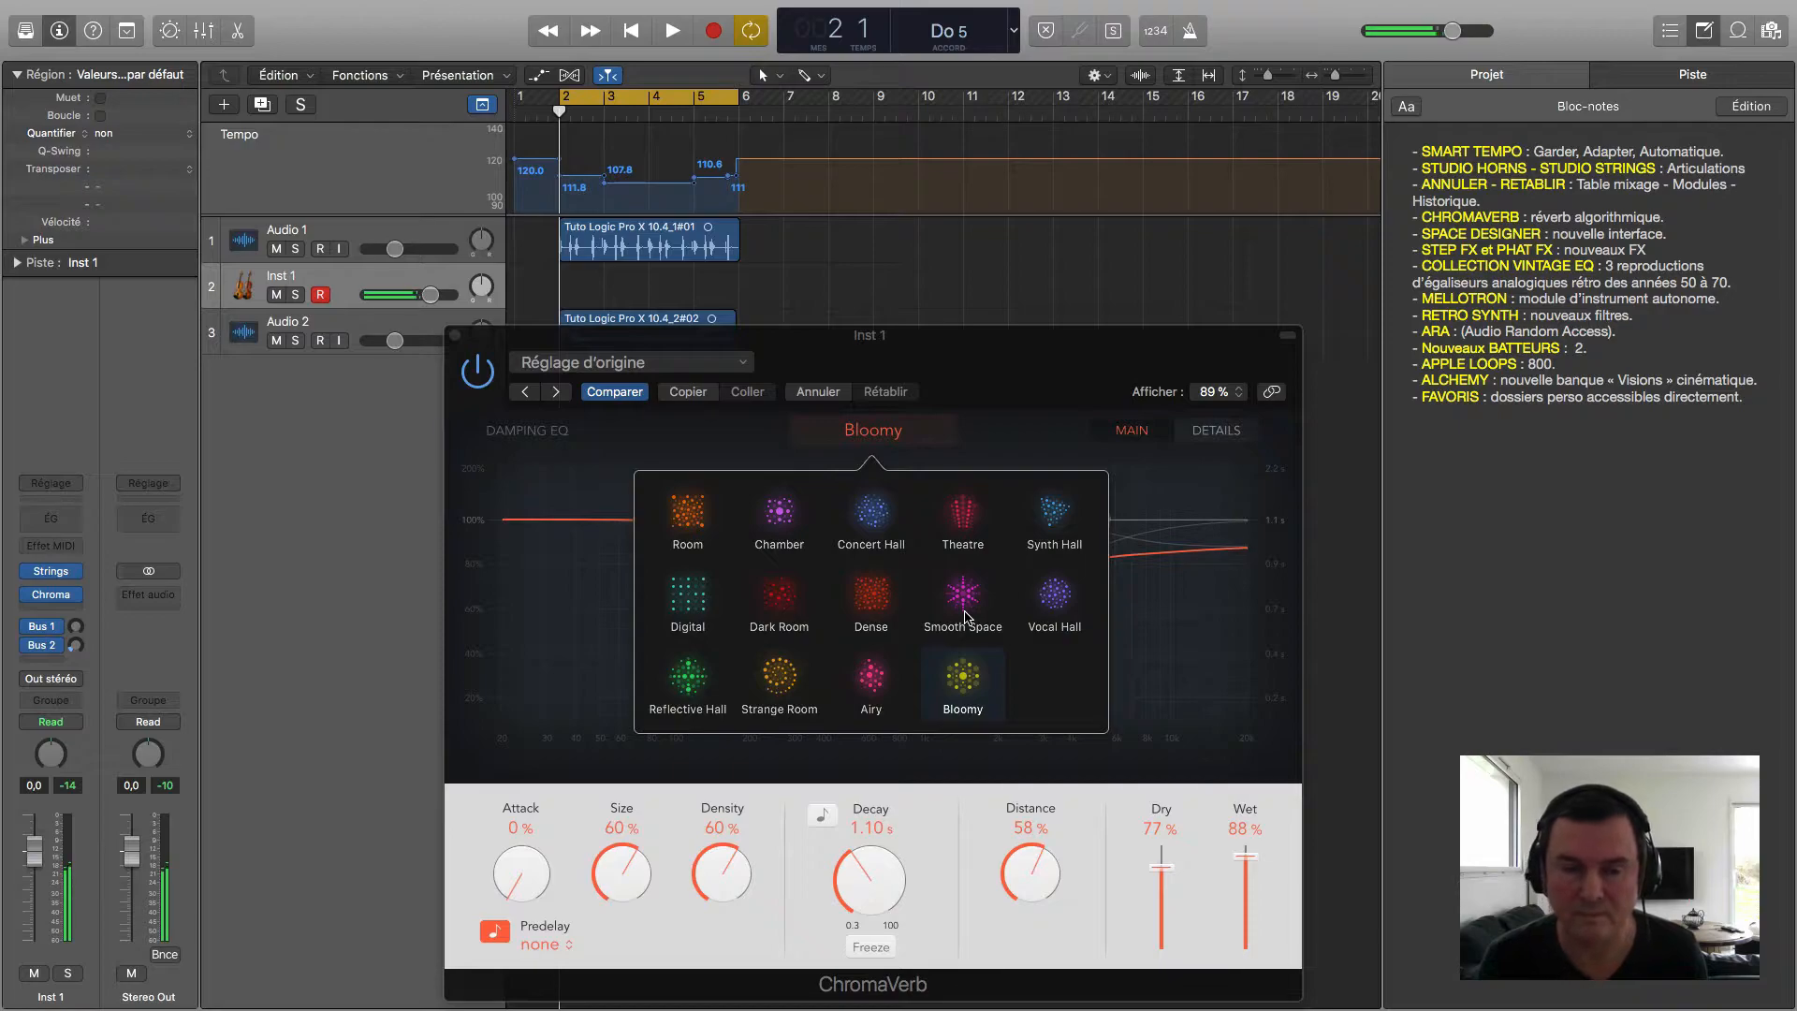
pyautogui.click(701, 519)
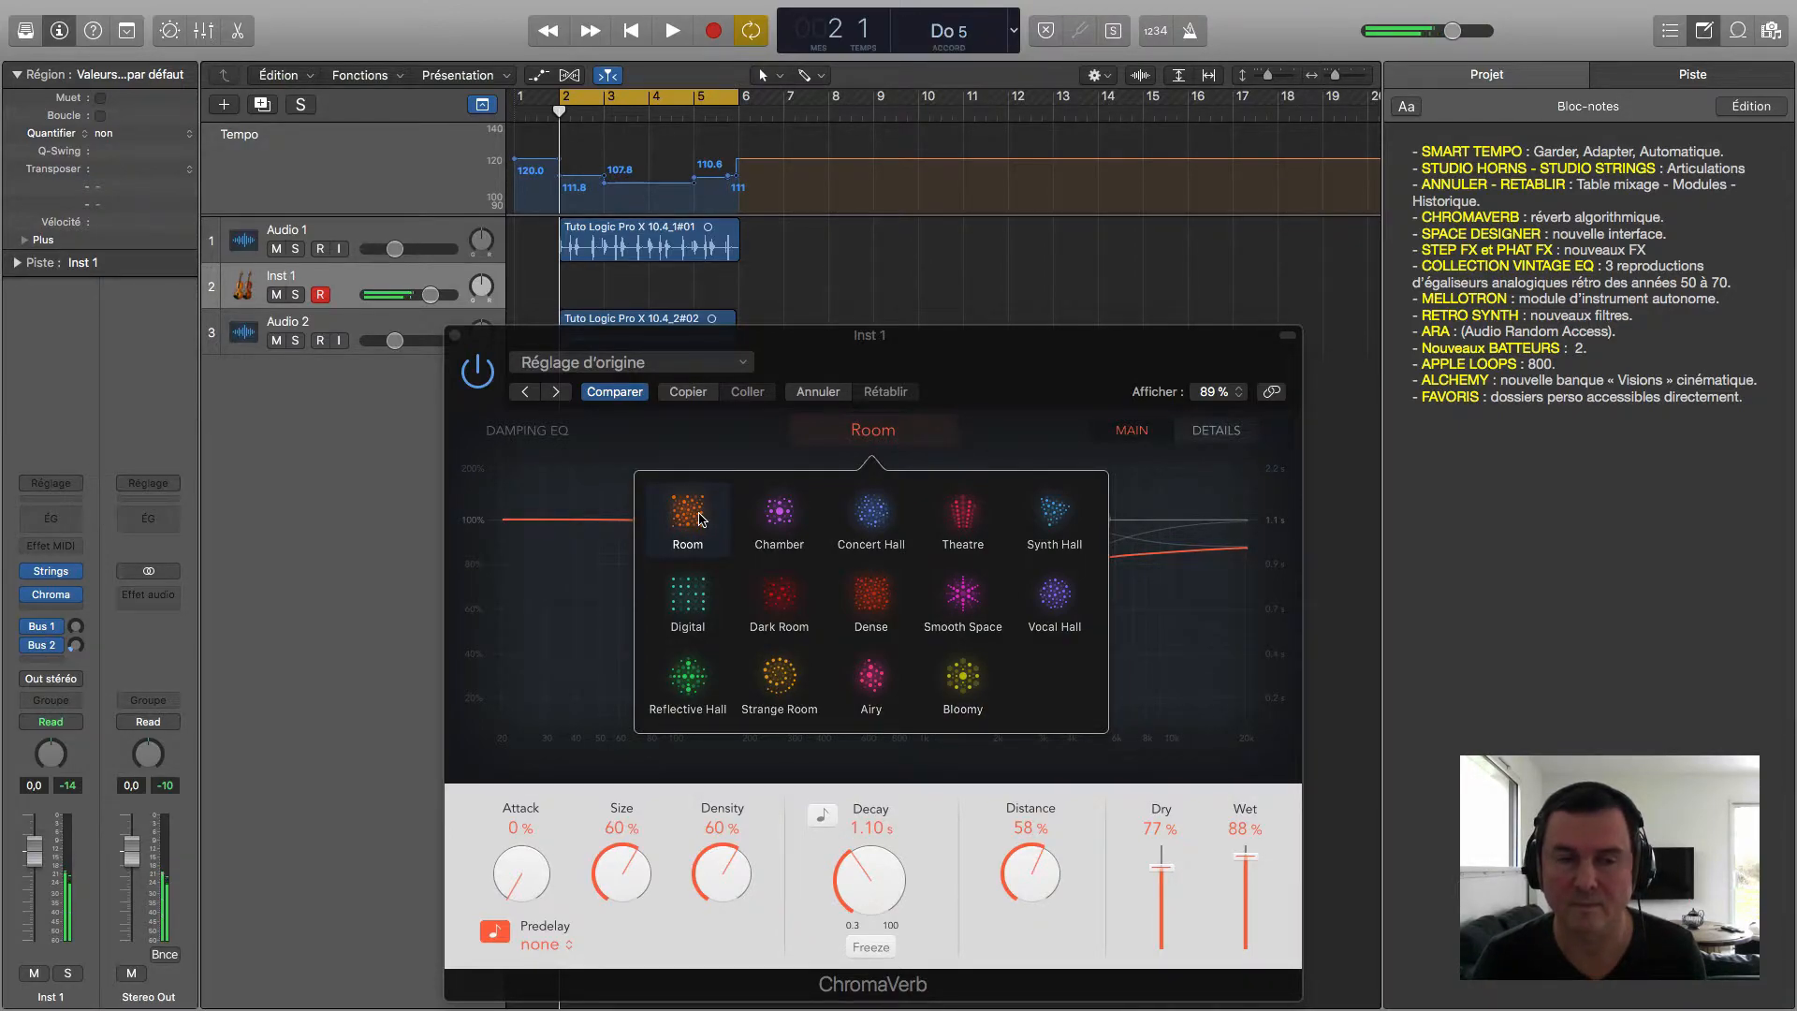
# Step: Set ChromaVerb's room type to Bloomy, view its Details page, return to the Main page and close the plug-in window
pyautogui.click(961, 676)
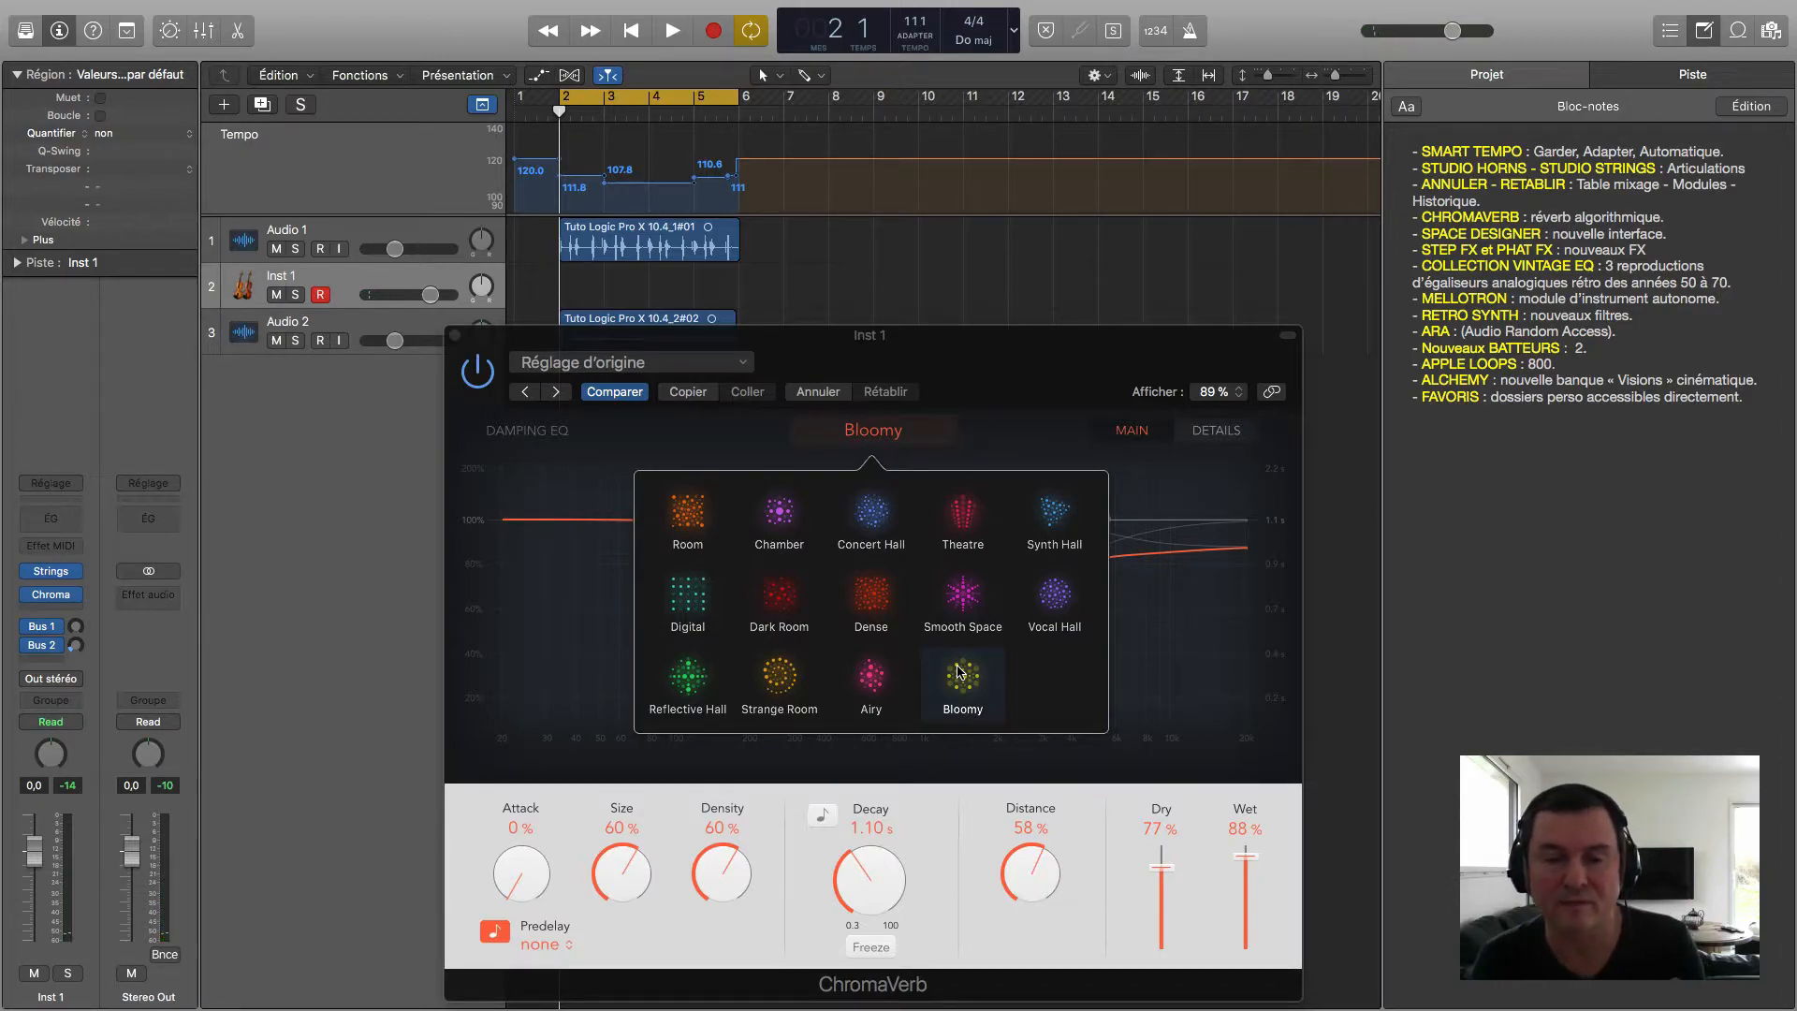
pyautogui.click(1154, 506)
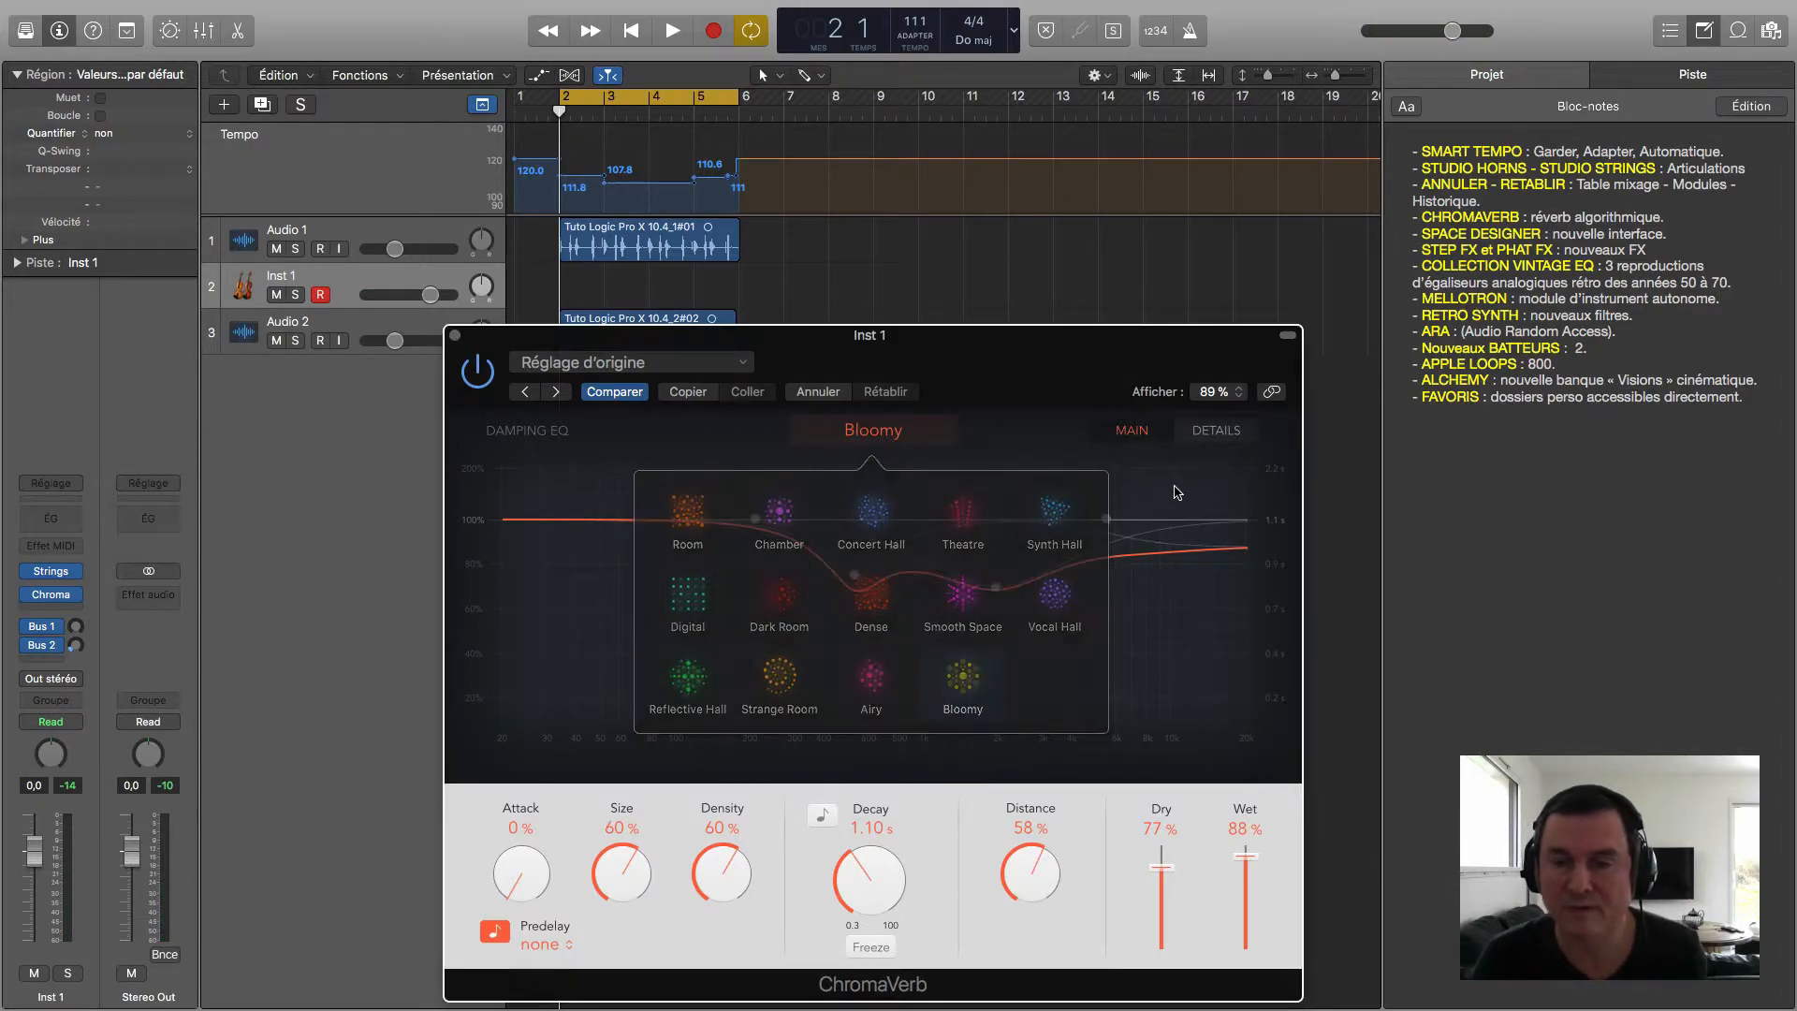
pyautogui.click(1214, 432)
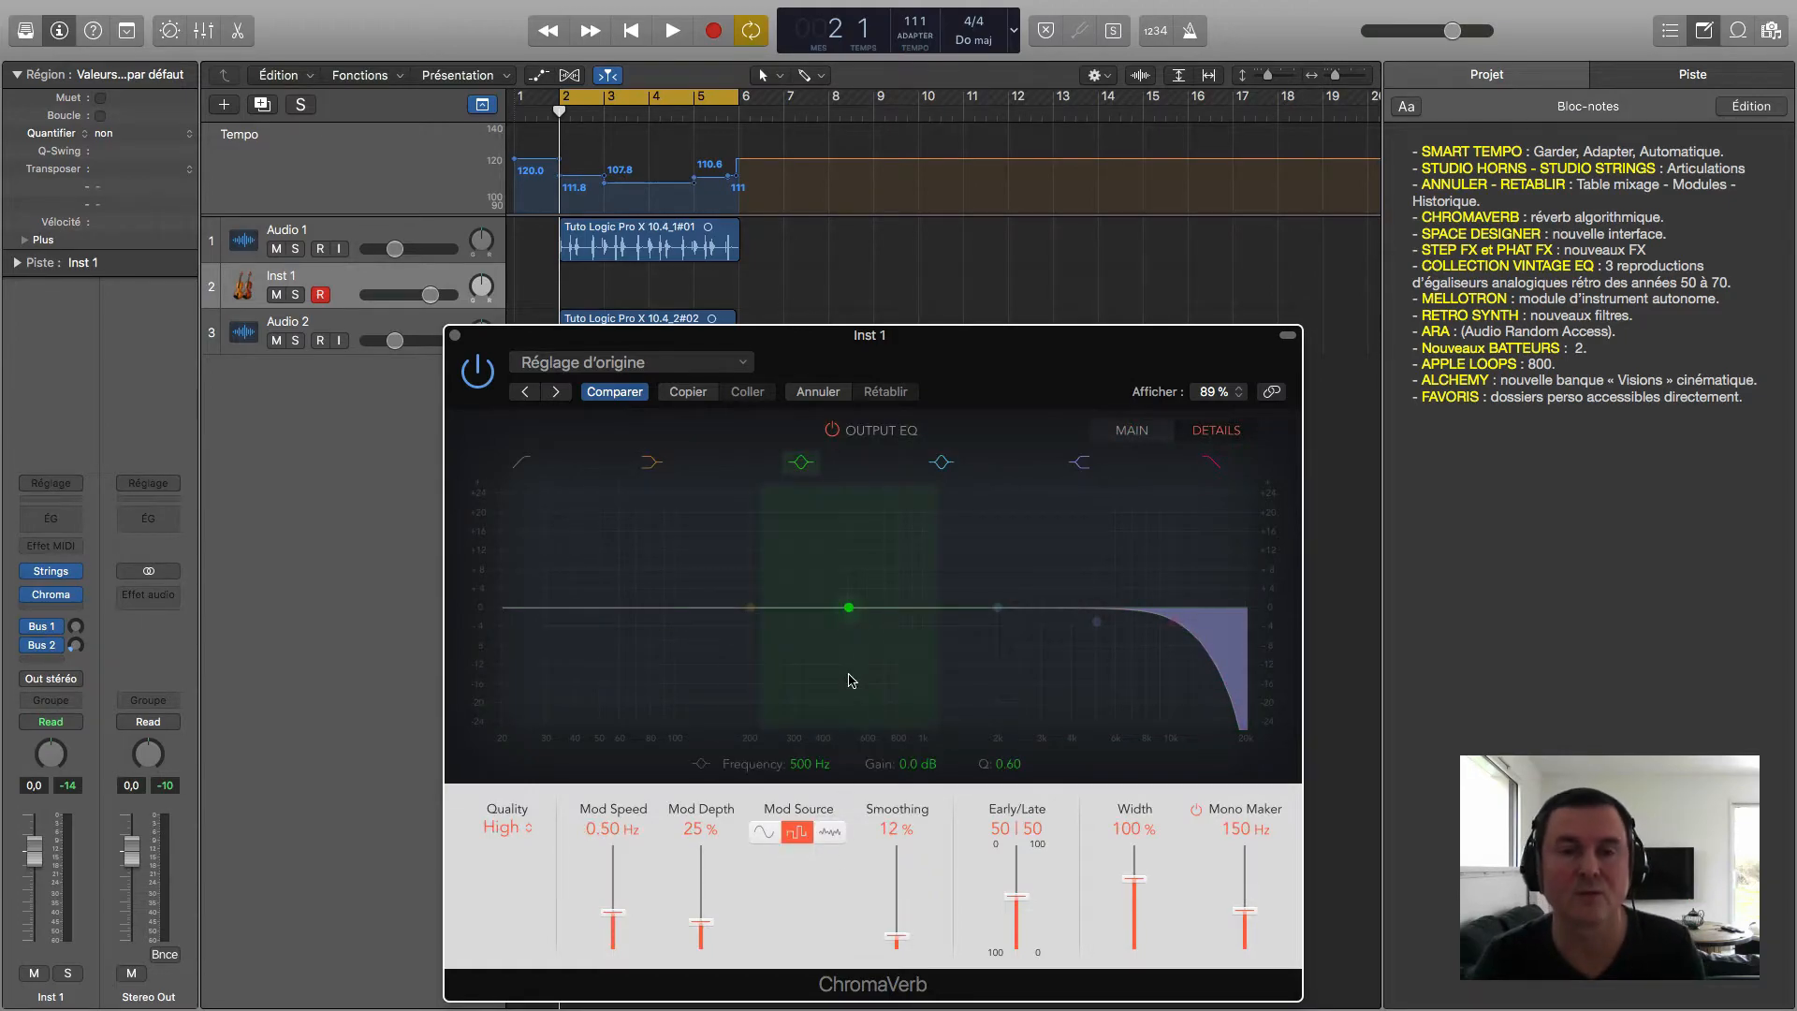
pyautogui.click(1133, 433)
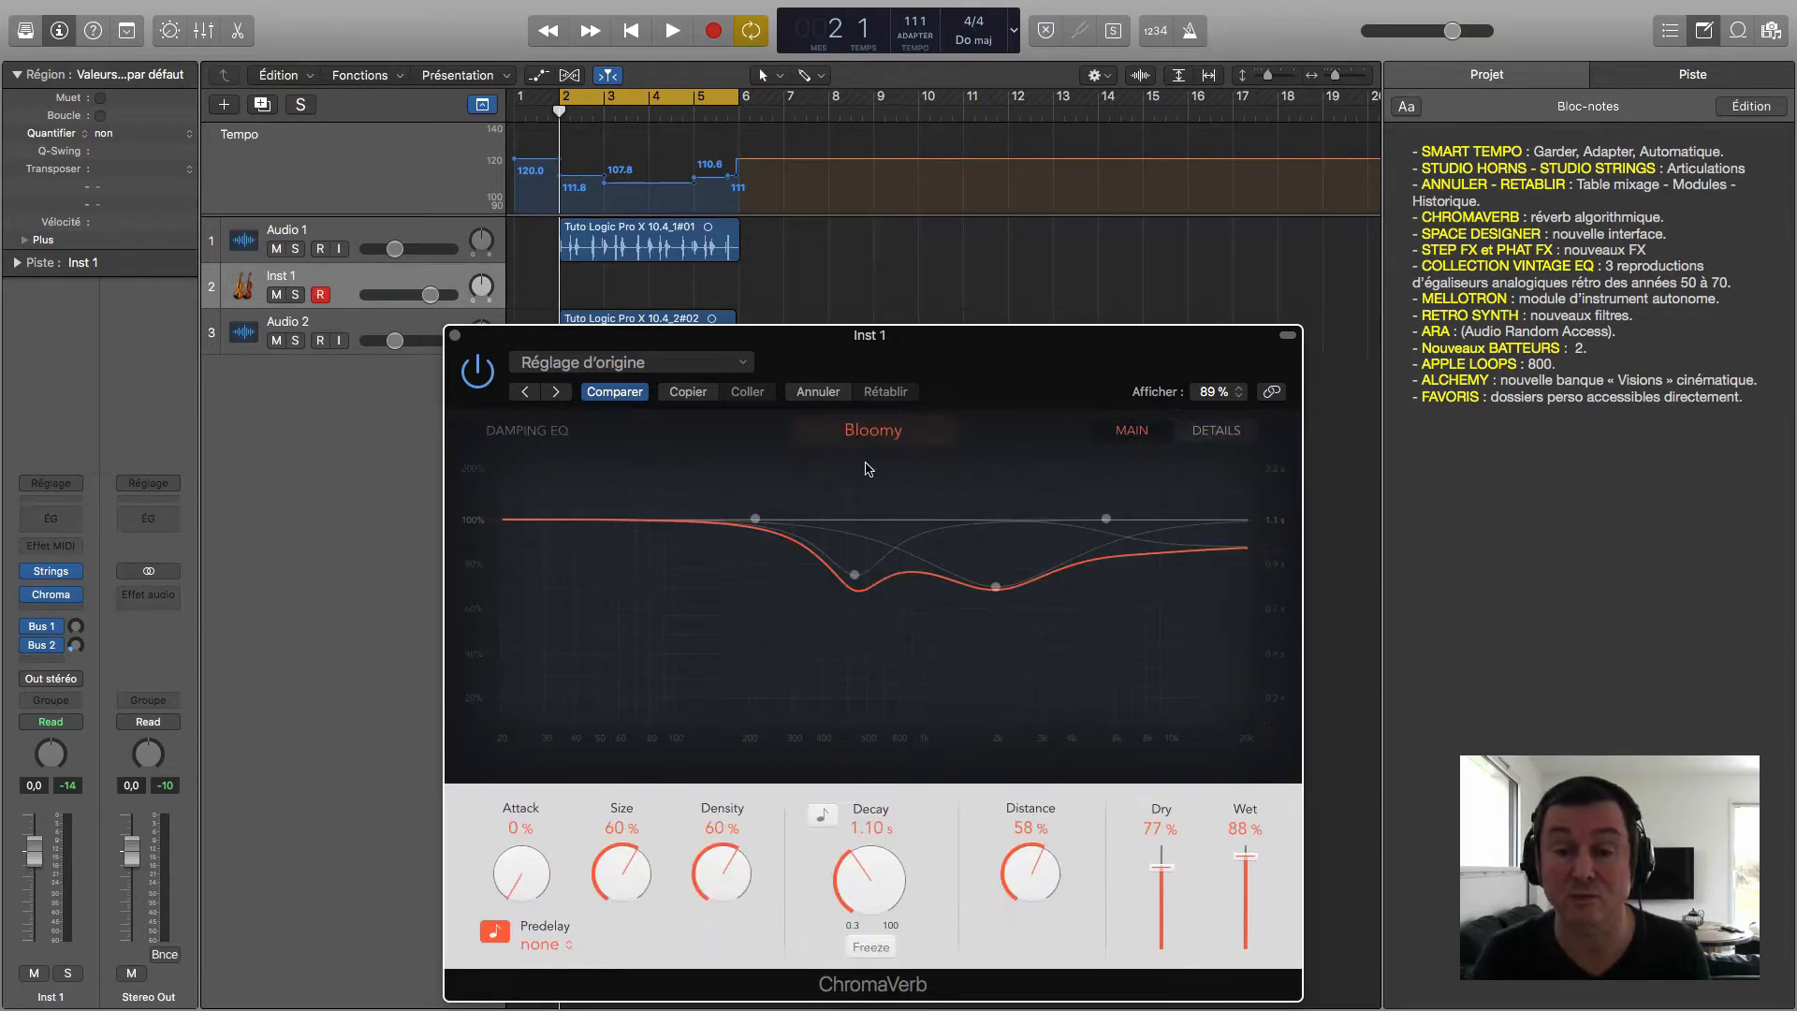
pyautogui.click(456, 336)
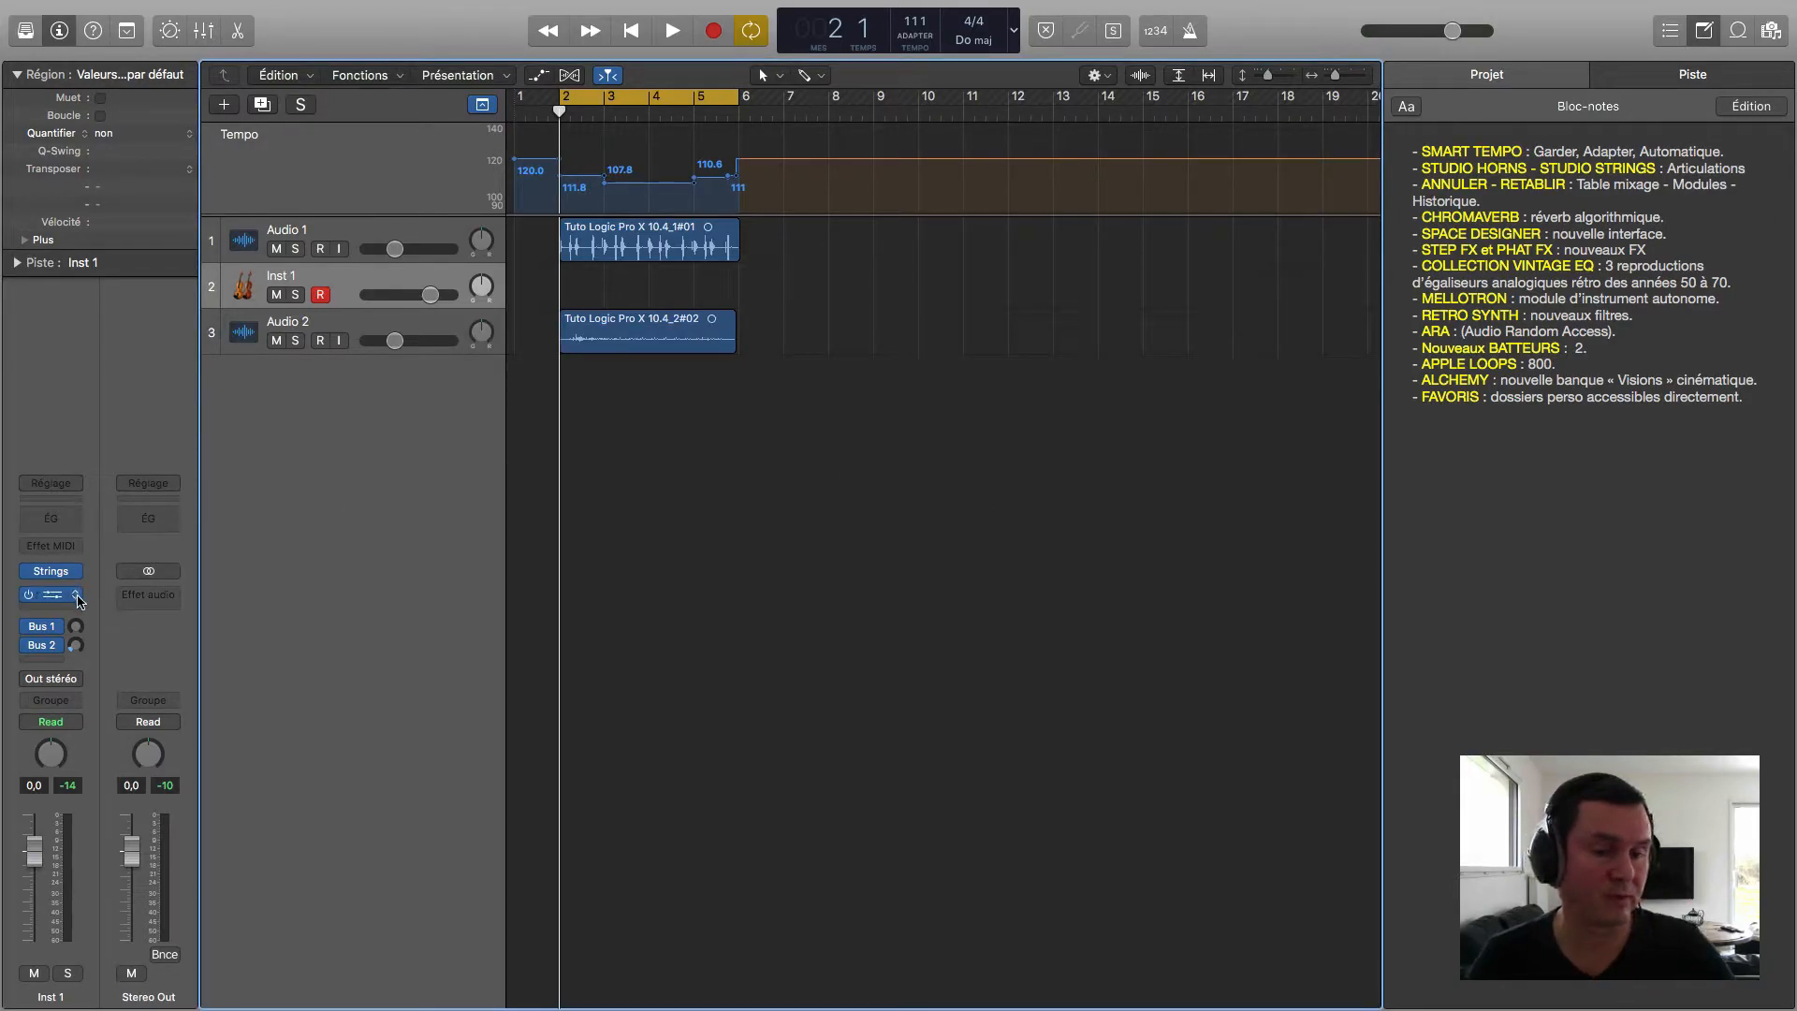
# Step: Replace ChromaVerb with the Space Designer reverb in the Inst 1 channel's effect slot
pyautogui.click(81, 596)
pyautogui.moveTo(105, 760)
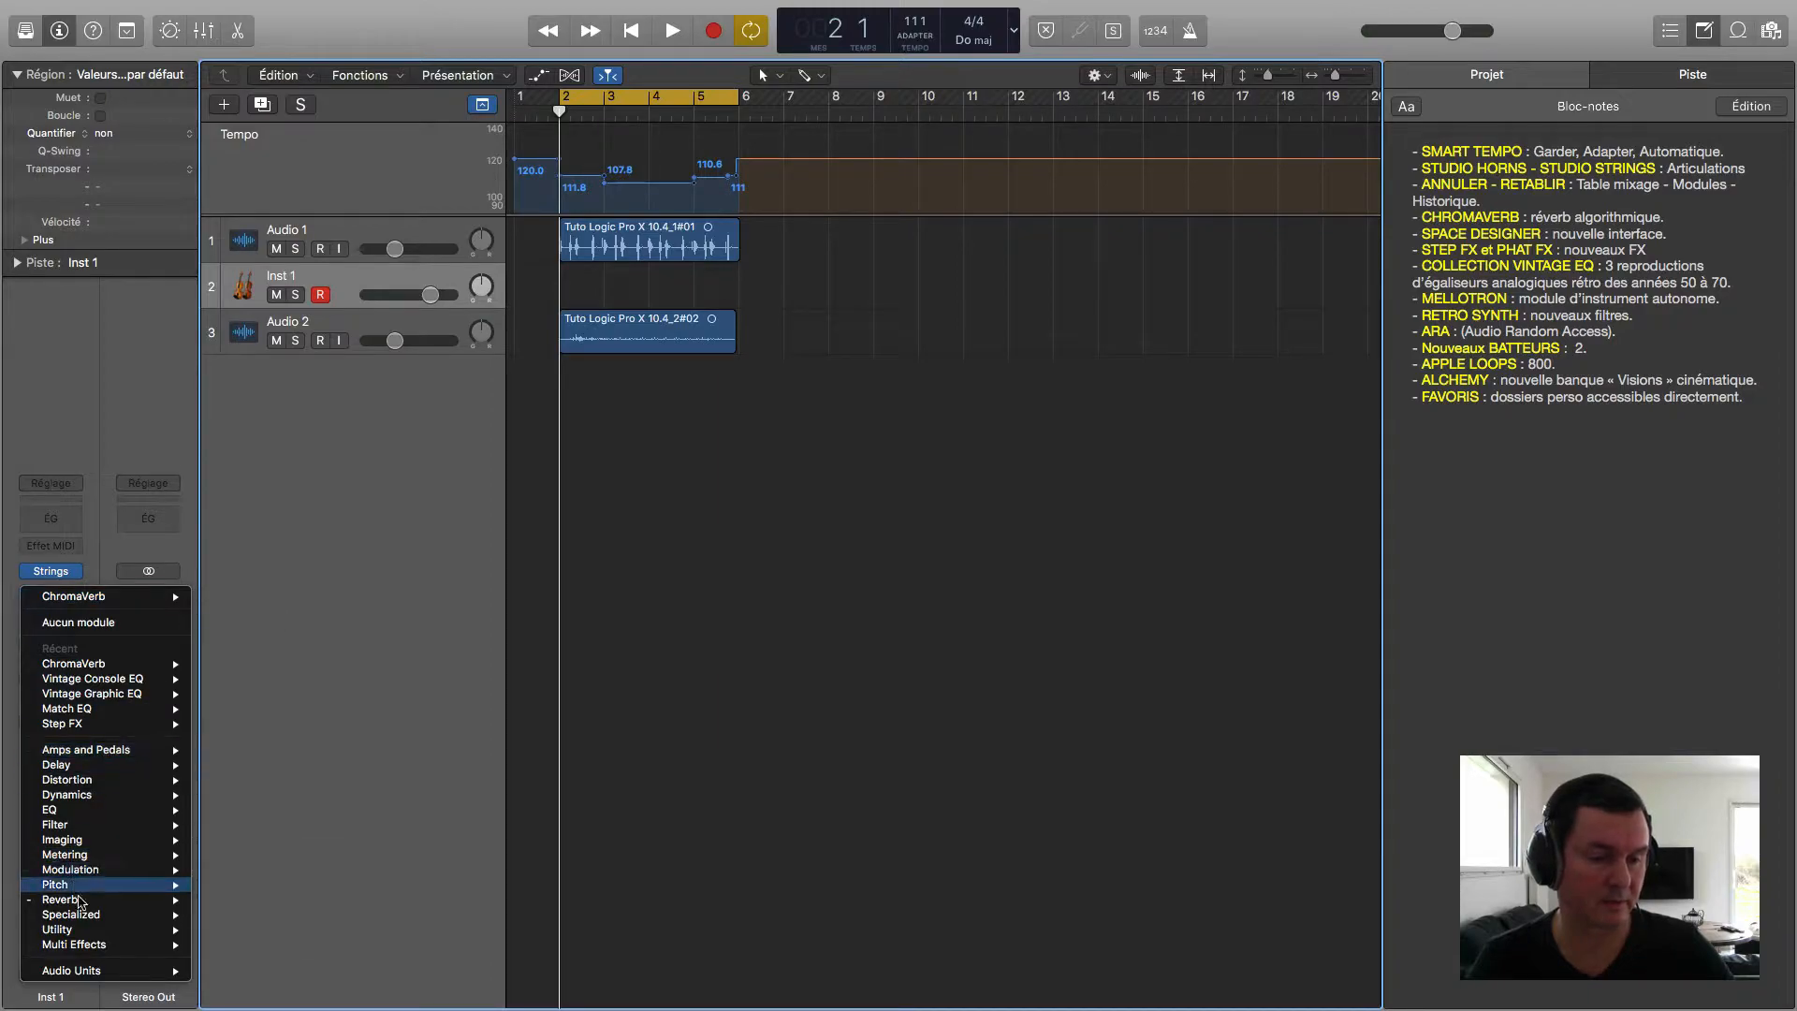
pyautogui.moveTo(94, 900)
pyautogui.moveTo(277, 906)
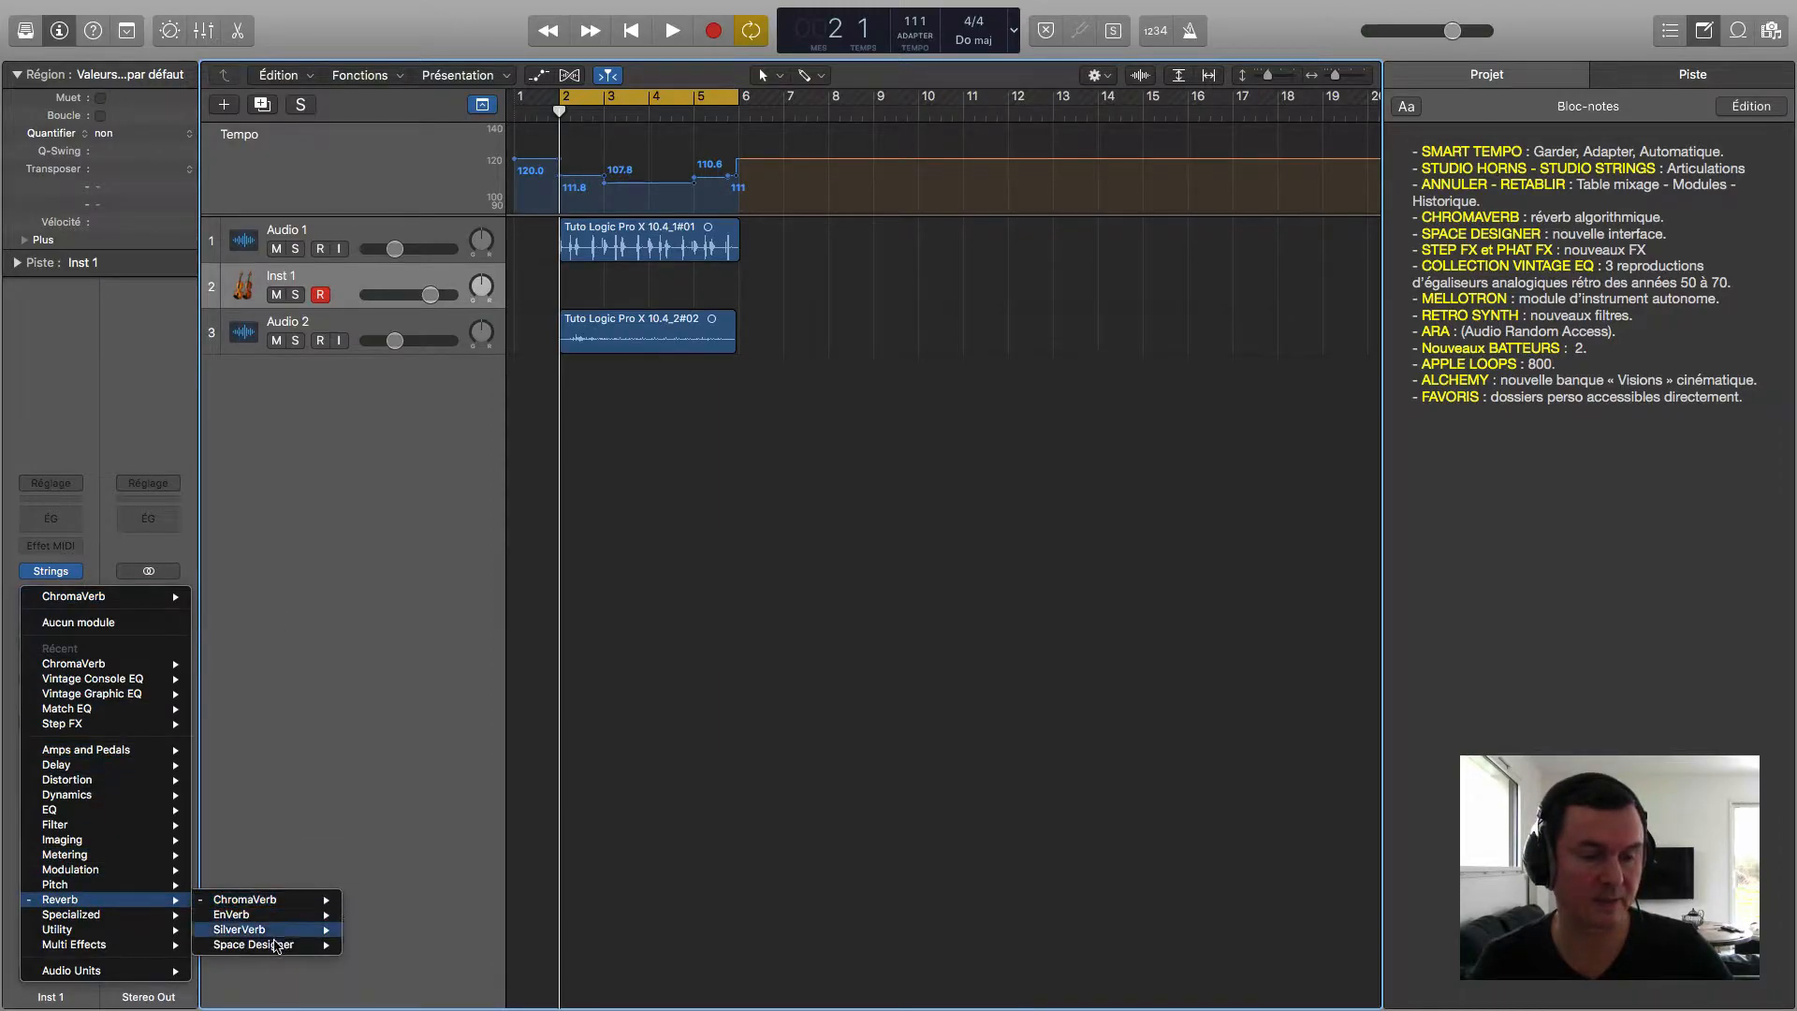
pyautogui.moveTo(271, 944)
pyautogui.click(379, 945)
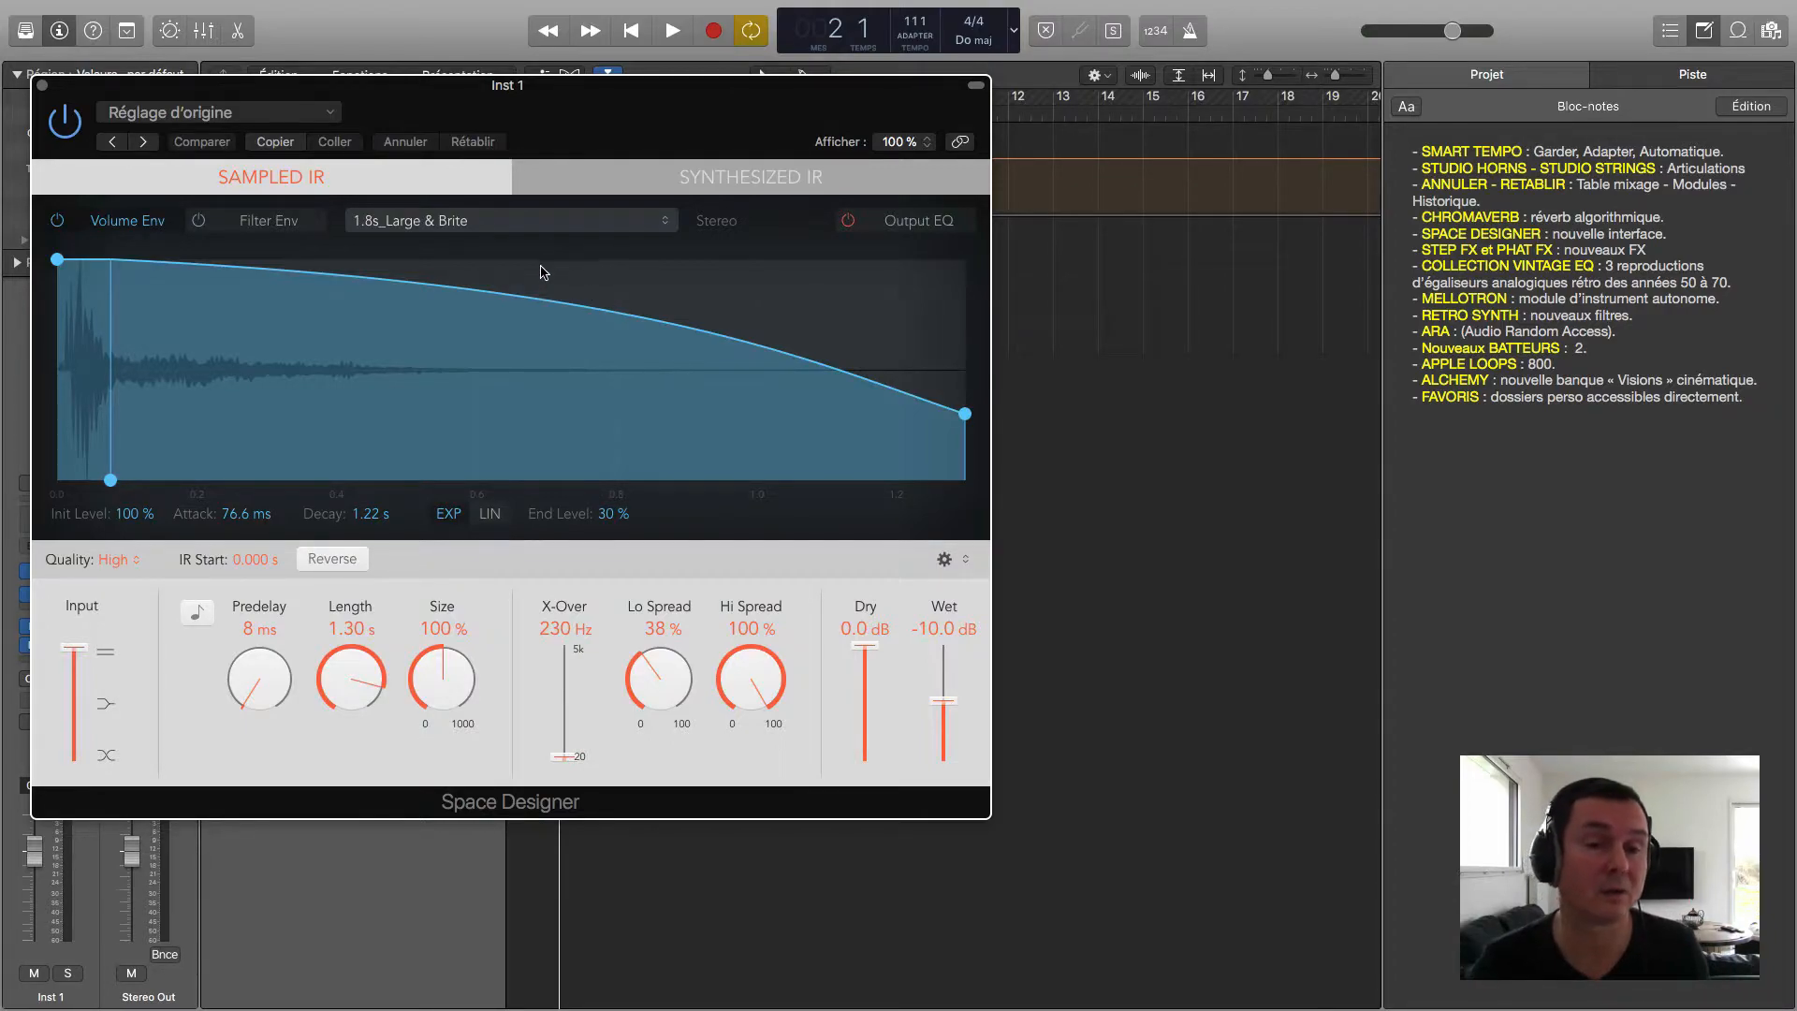
# Step: View Space Designer's Synthesized IR page, go back to Sampled IR and close the plug-in window
pyautogui.click(704, 180)
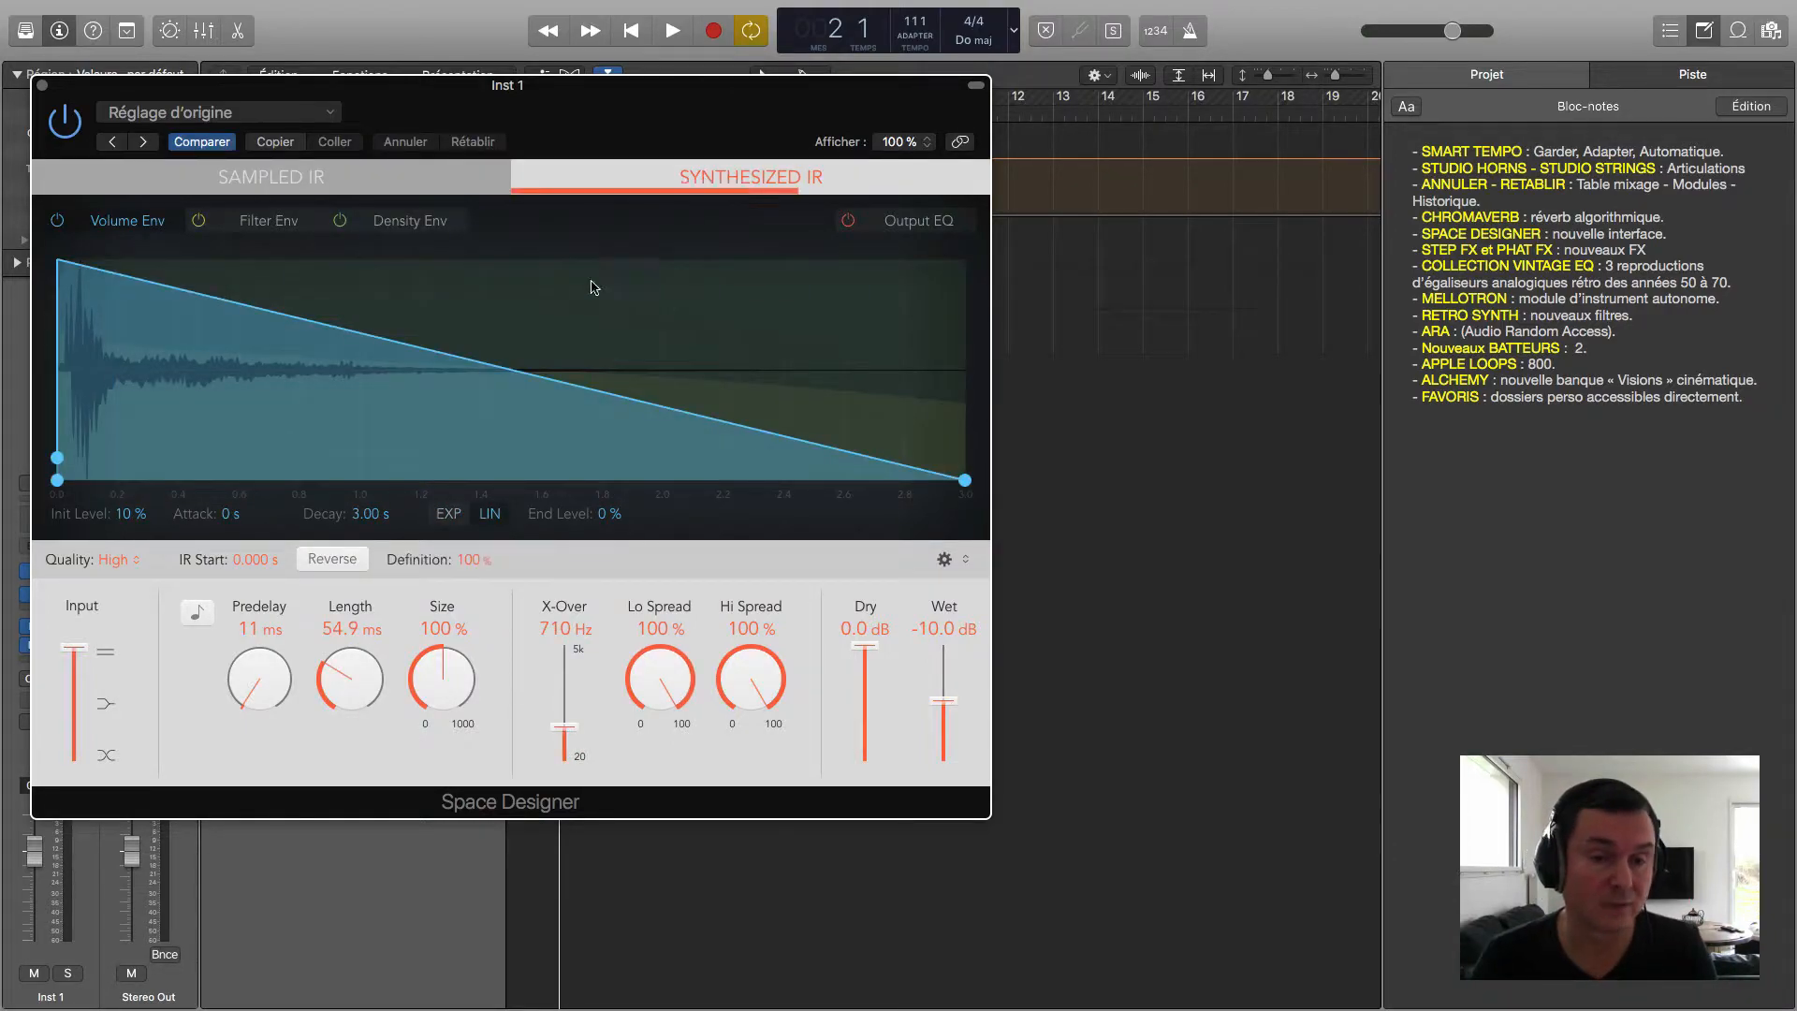
pyautogui.click(442, 186)
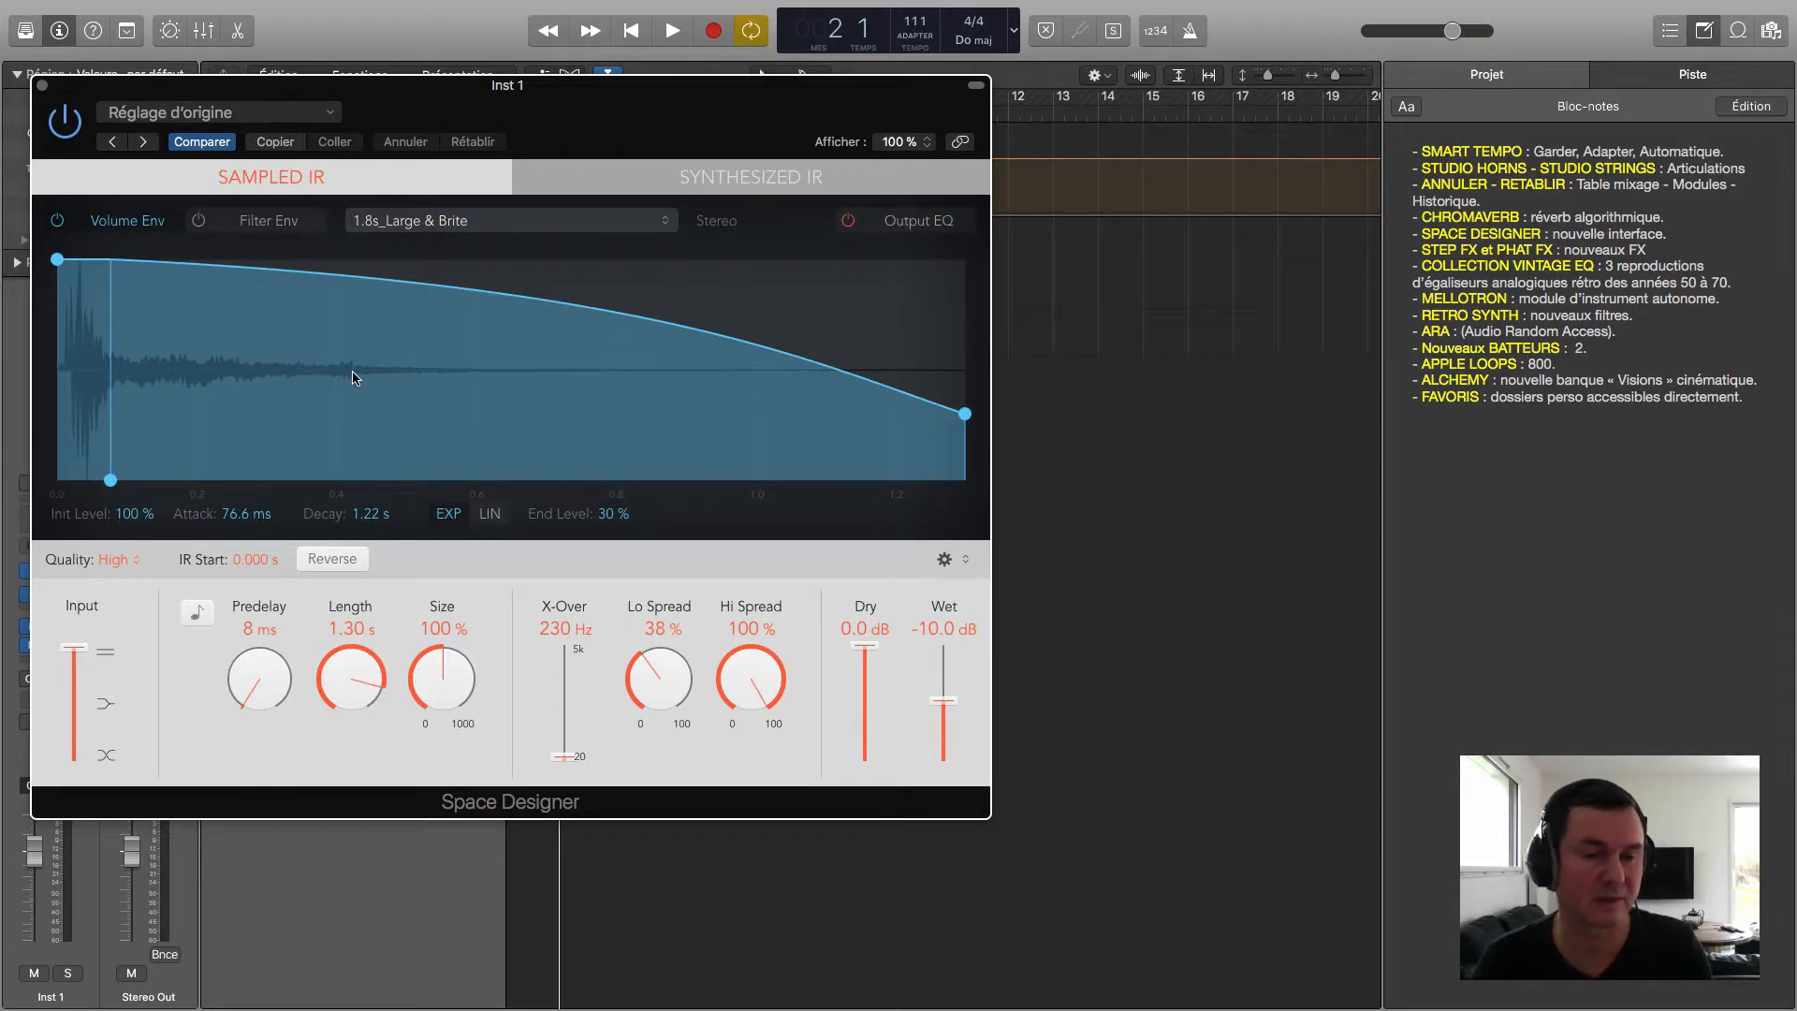
pyautogui.click(41, 86)
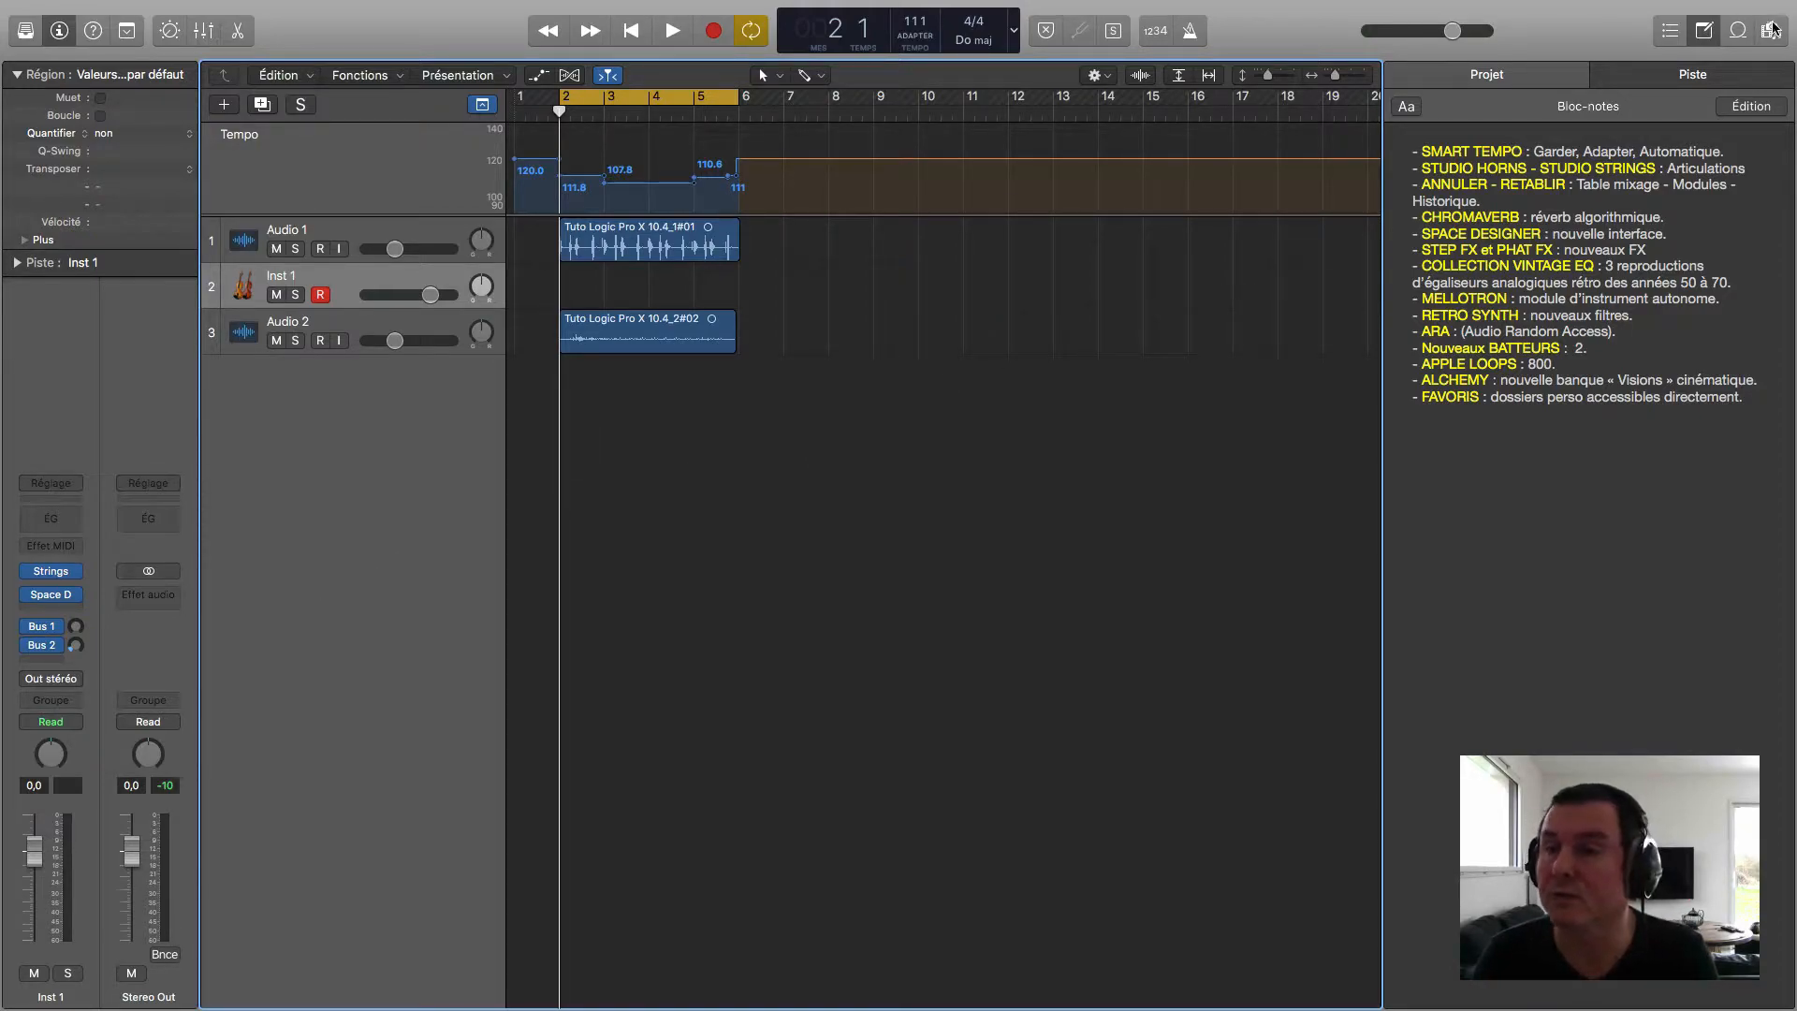
# Step: Show the Apple Loops browser and audition the 2-Step Push Beat 02 loop
pyautogui.click(1738, 31)
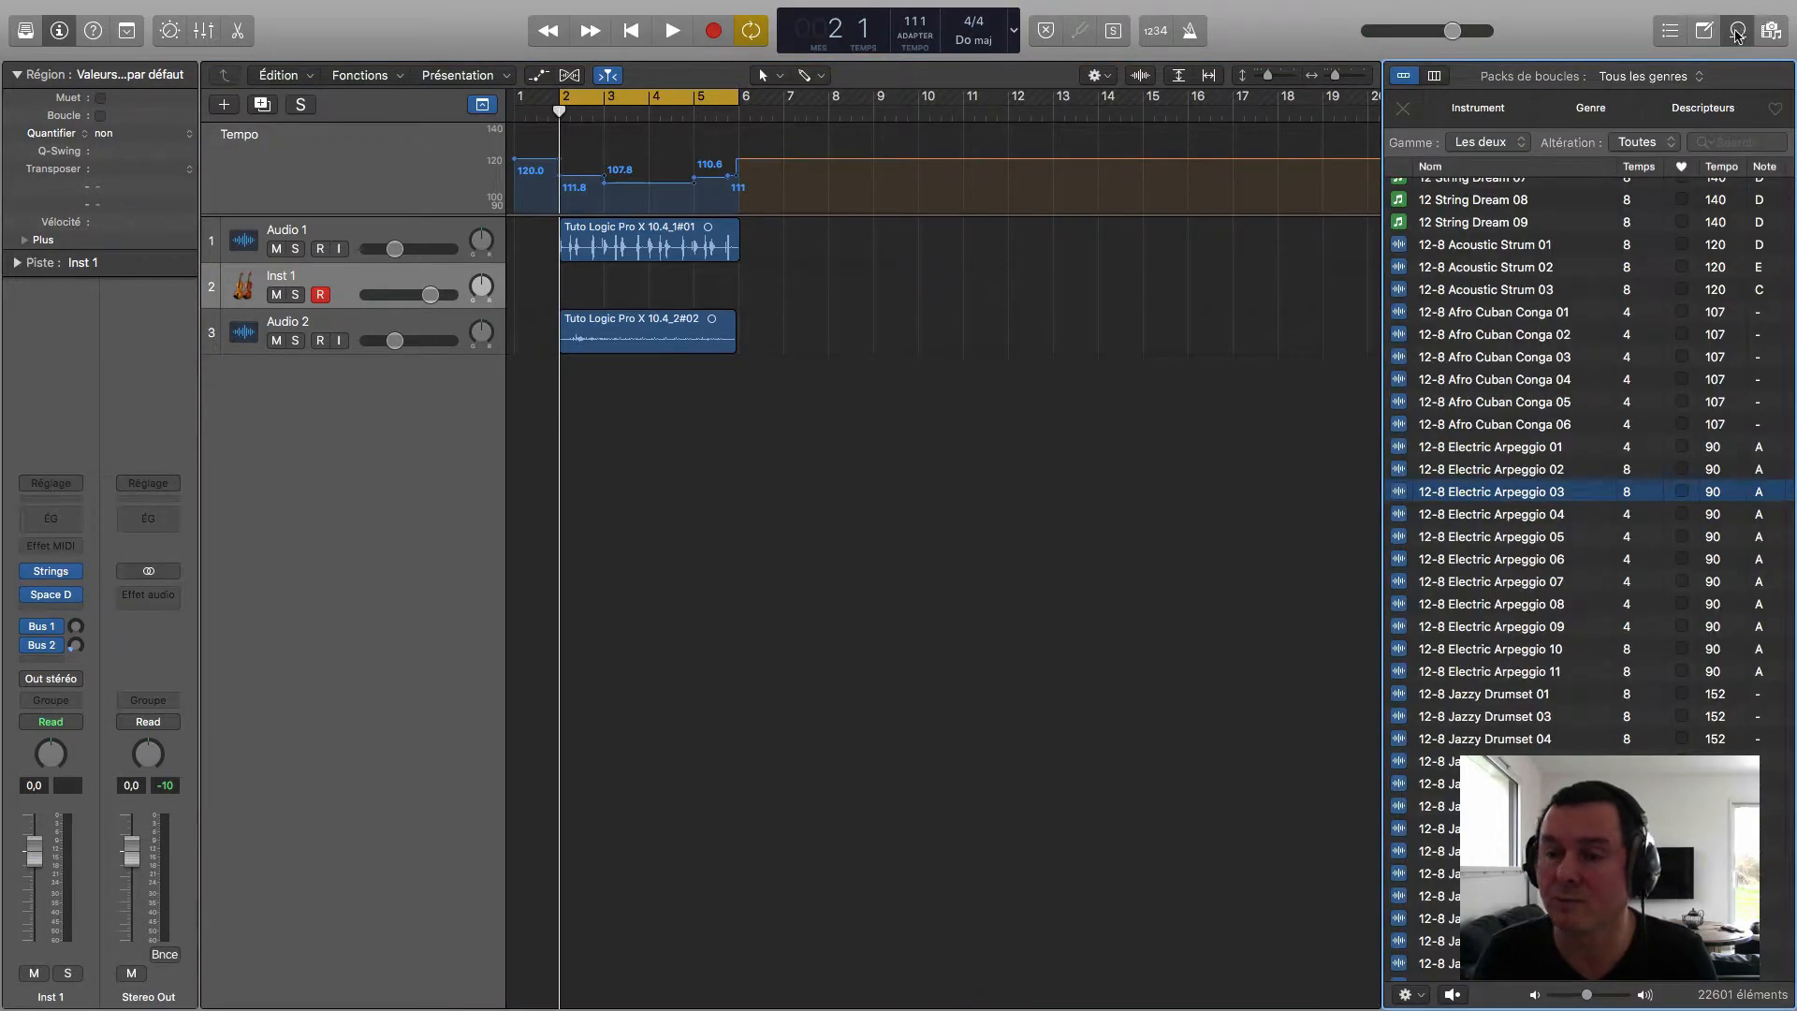
pyautogui.scroll(-10, 1460, 662)
pyautogui.scroll(-20, 1459, 662)
pyautogui.scroll(-3, 1495, 600)
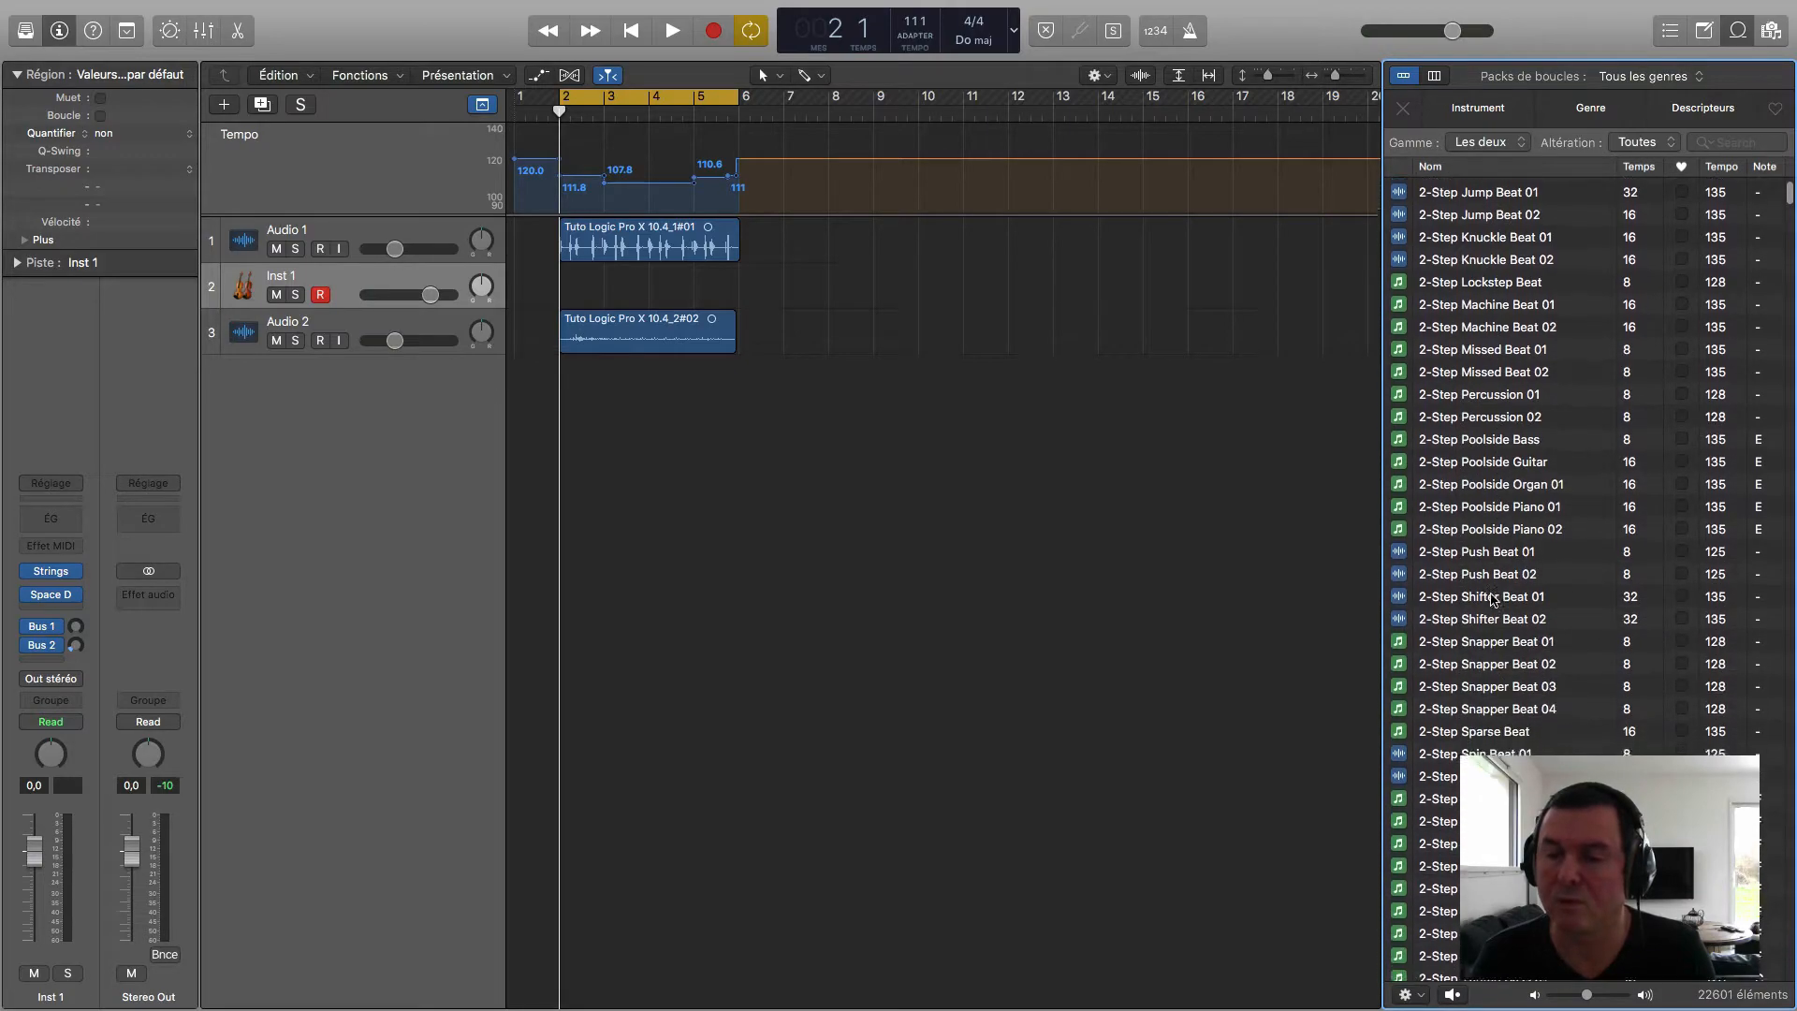
pyautogui.click(1401, 575)
# Step: Add the 2-Step Push Beat 02 loop at bar 2 on a new track below Audio 2
pyautogui.scroll(-9, 1499, 596)
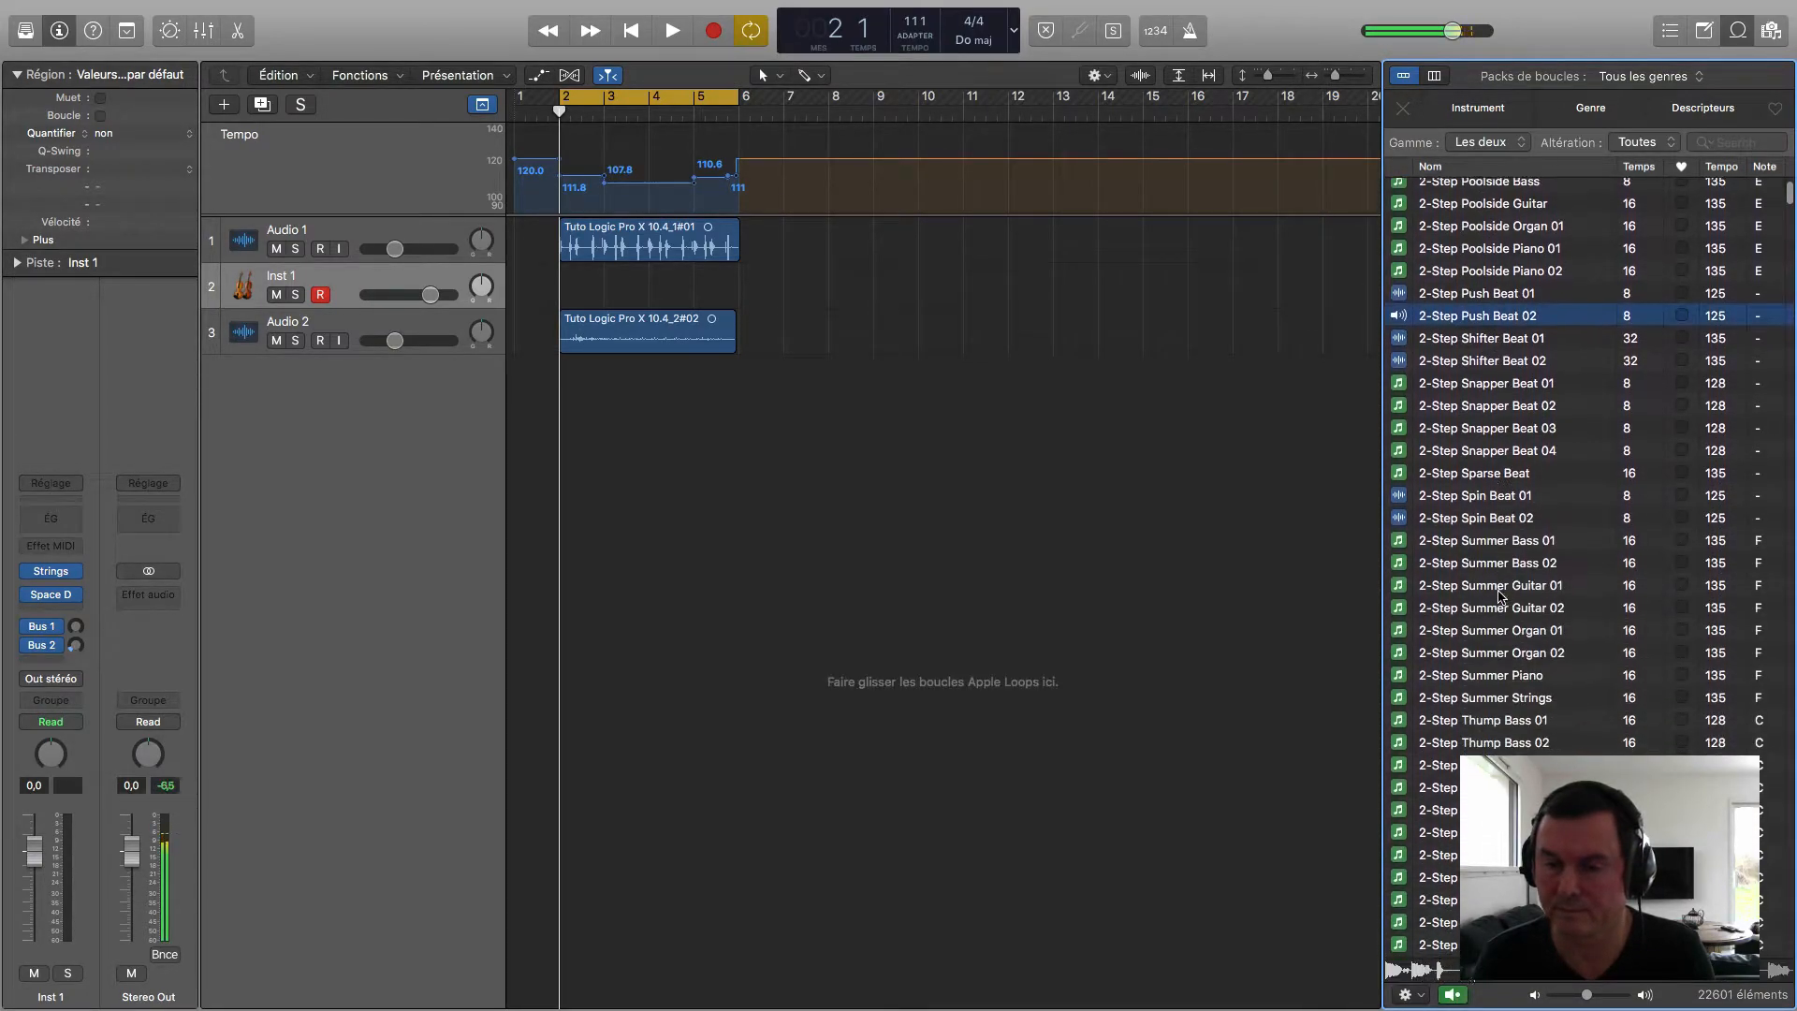
pyautogui.scroll(-14, 1498, 596)
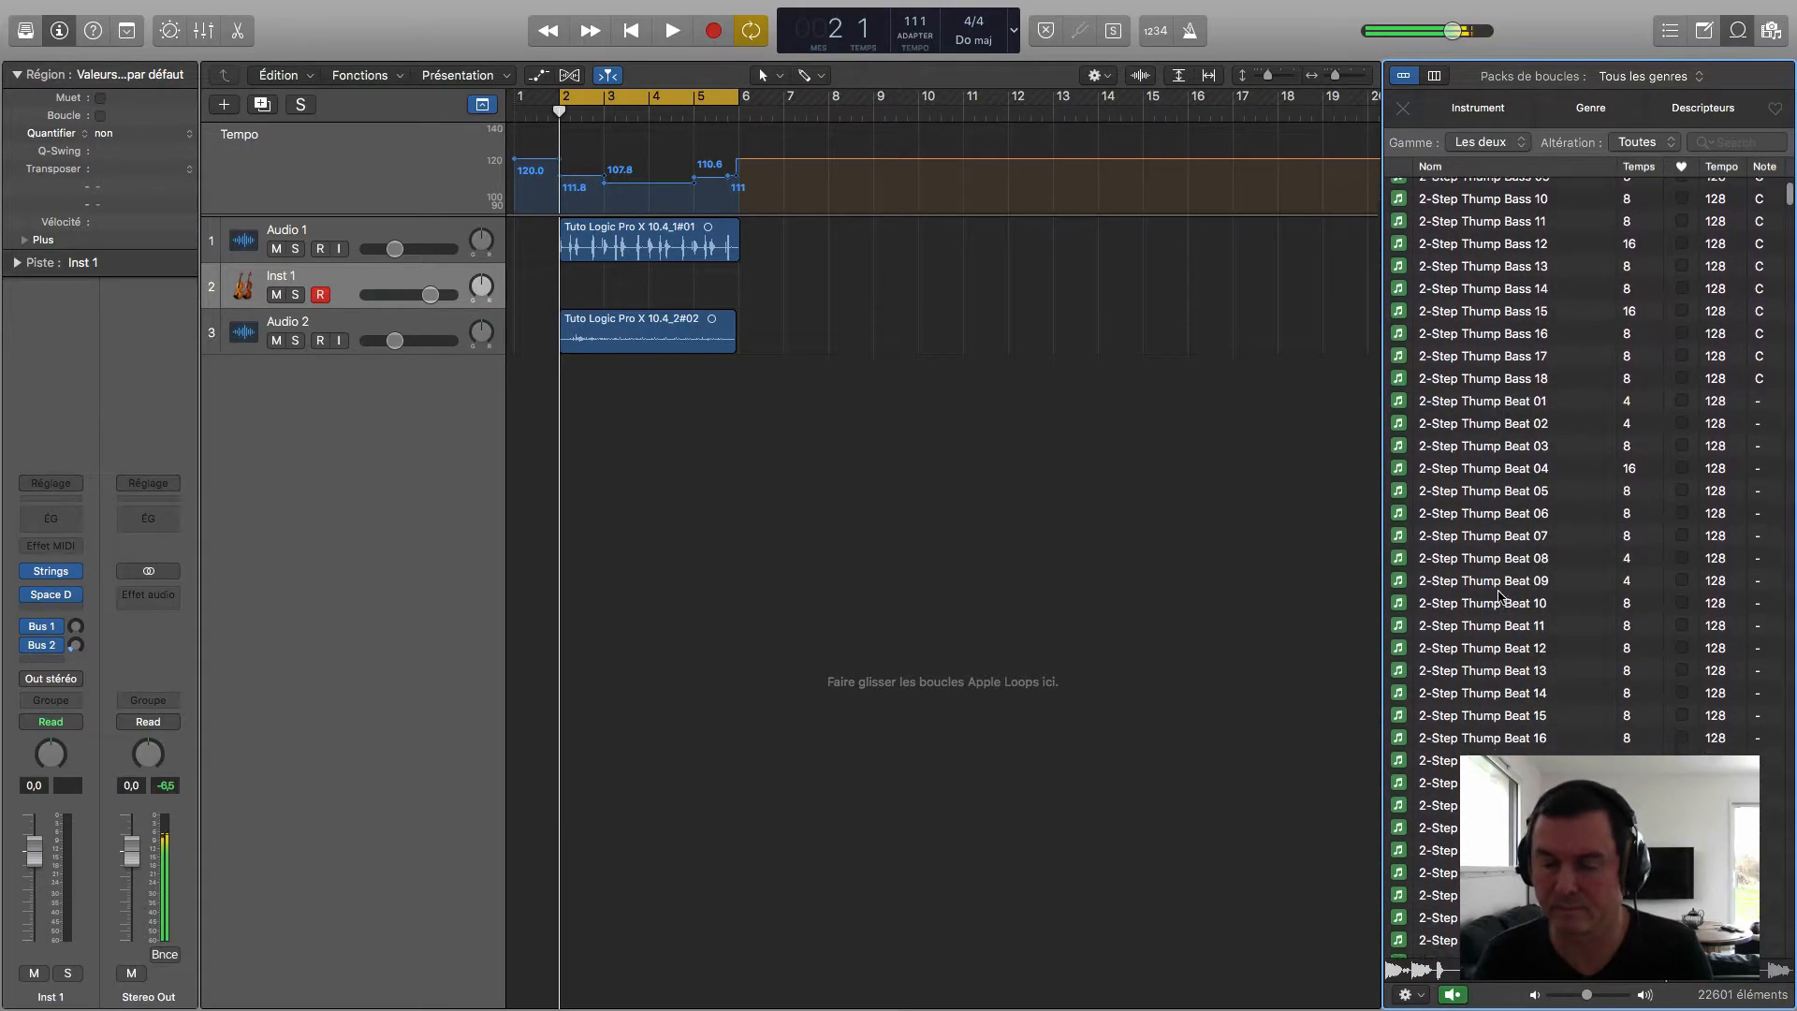
pyautogui.scroll(15, 1499, 596)
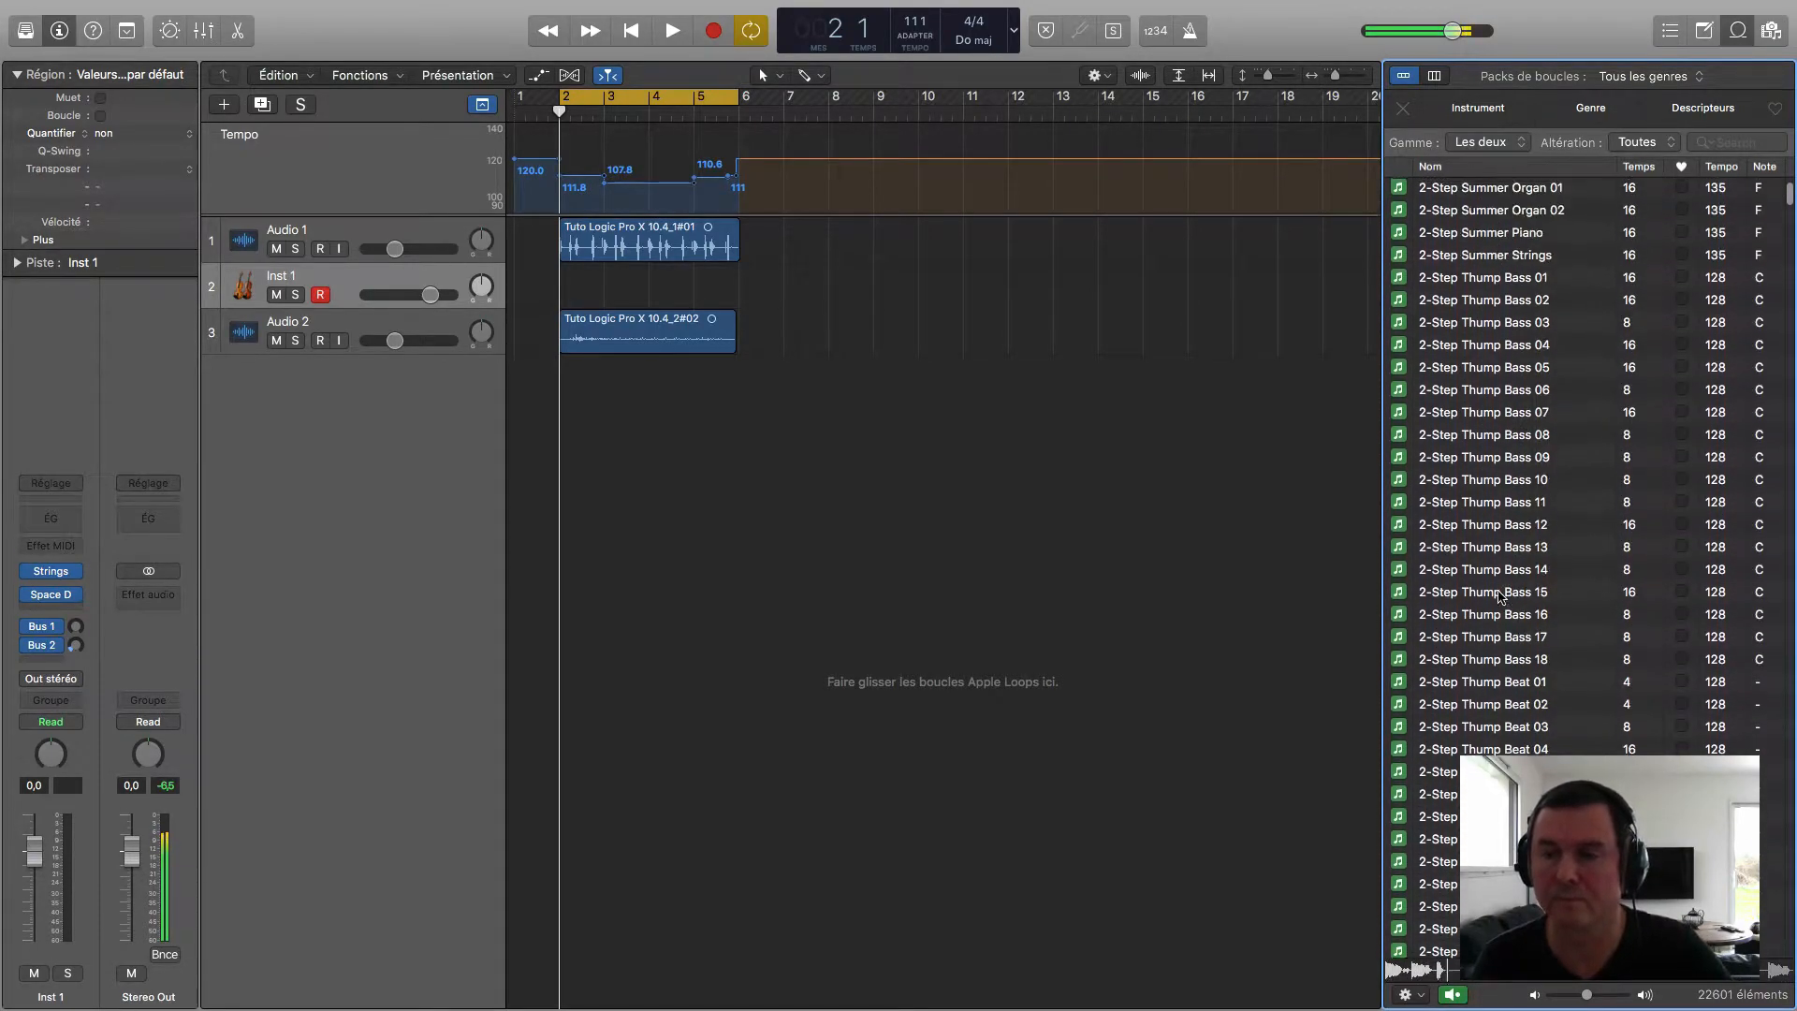
pyautogui.scroll(2, 1500, 596)
pyautogui.moveTo(1409, 337); pyautogui.dragTo(739, 376)
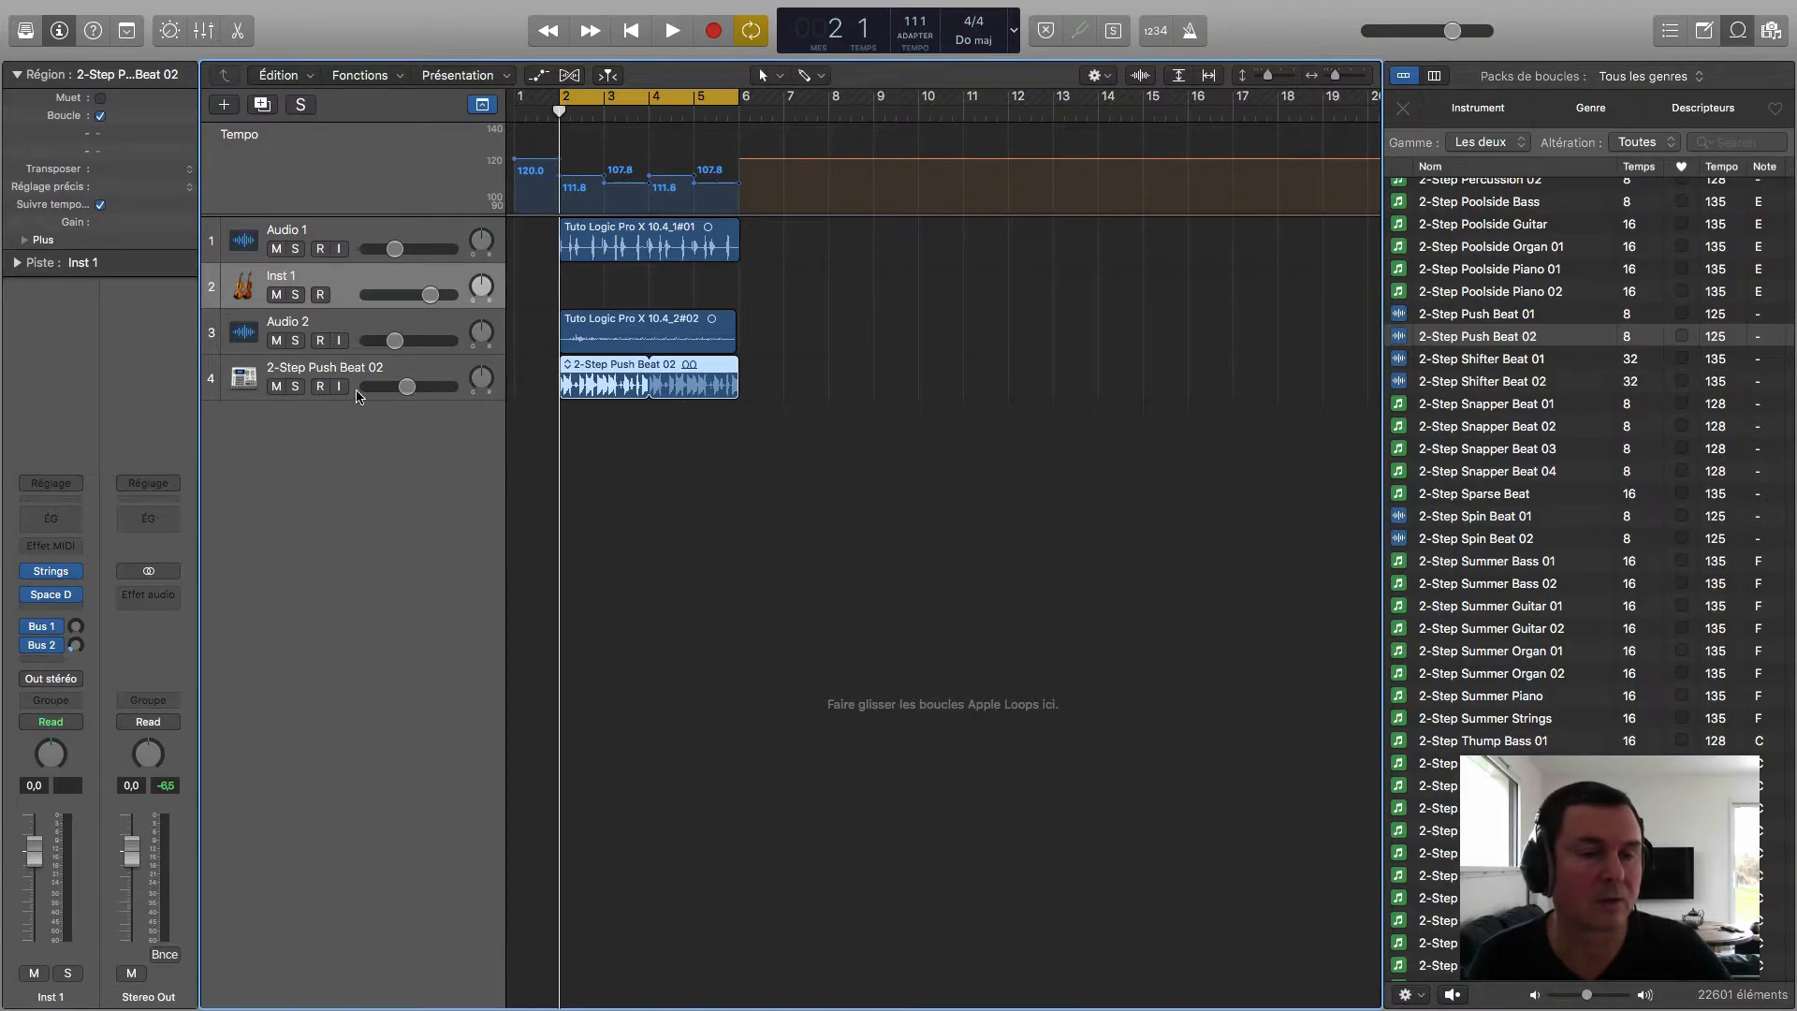
# Step: Lower the 2-Step Push Beat 02 track's volume to about -15 dB while listening to a short playback of the project
pyautogui.moveTo(409, 389); pyautogui.dragTo(398, 386)
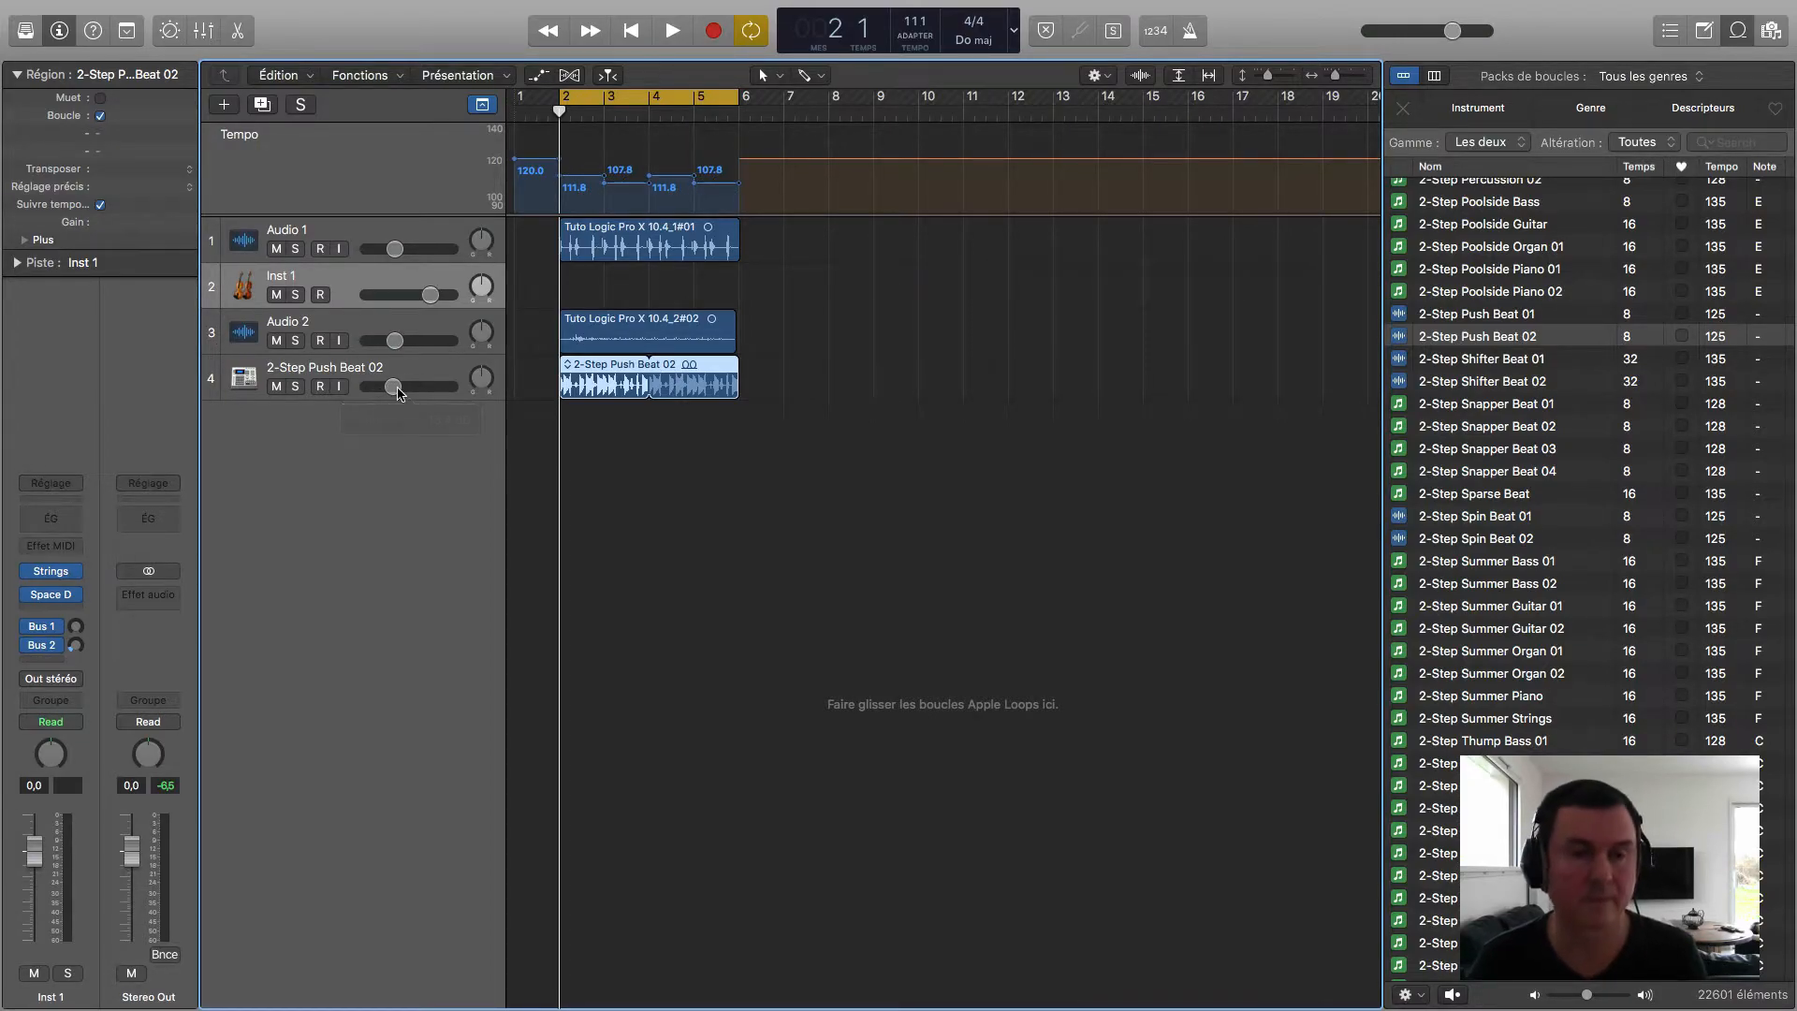
pyautogui.press('space')
pyautogui.moveTo(416, 391); pyautogui.dragTo(389, 397)
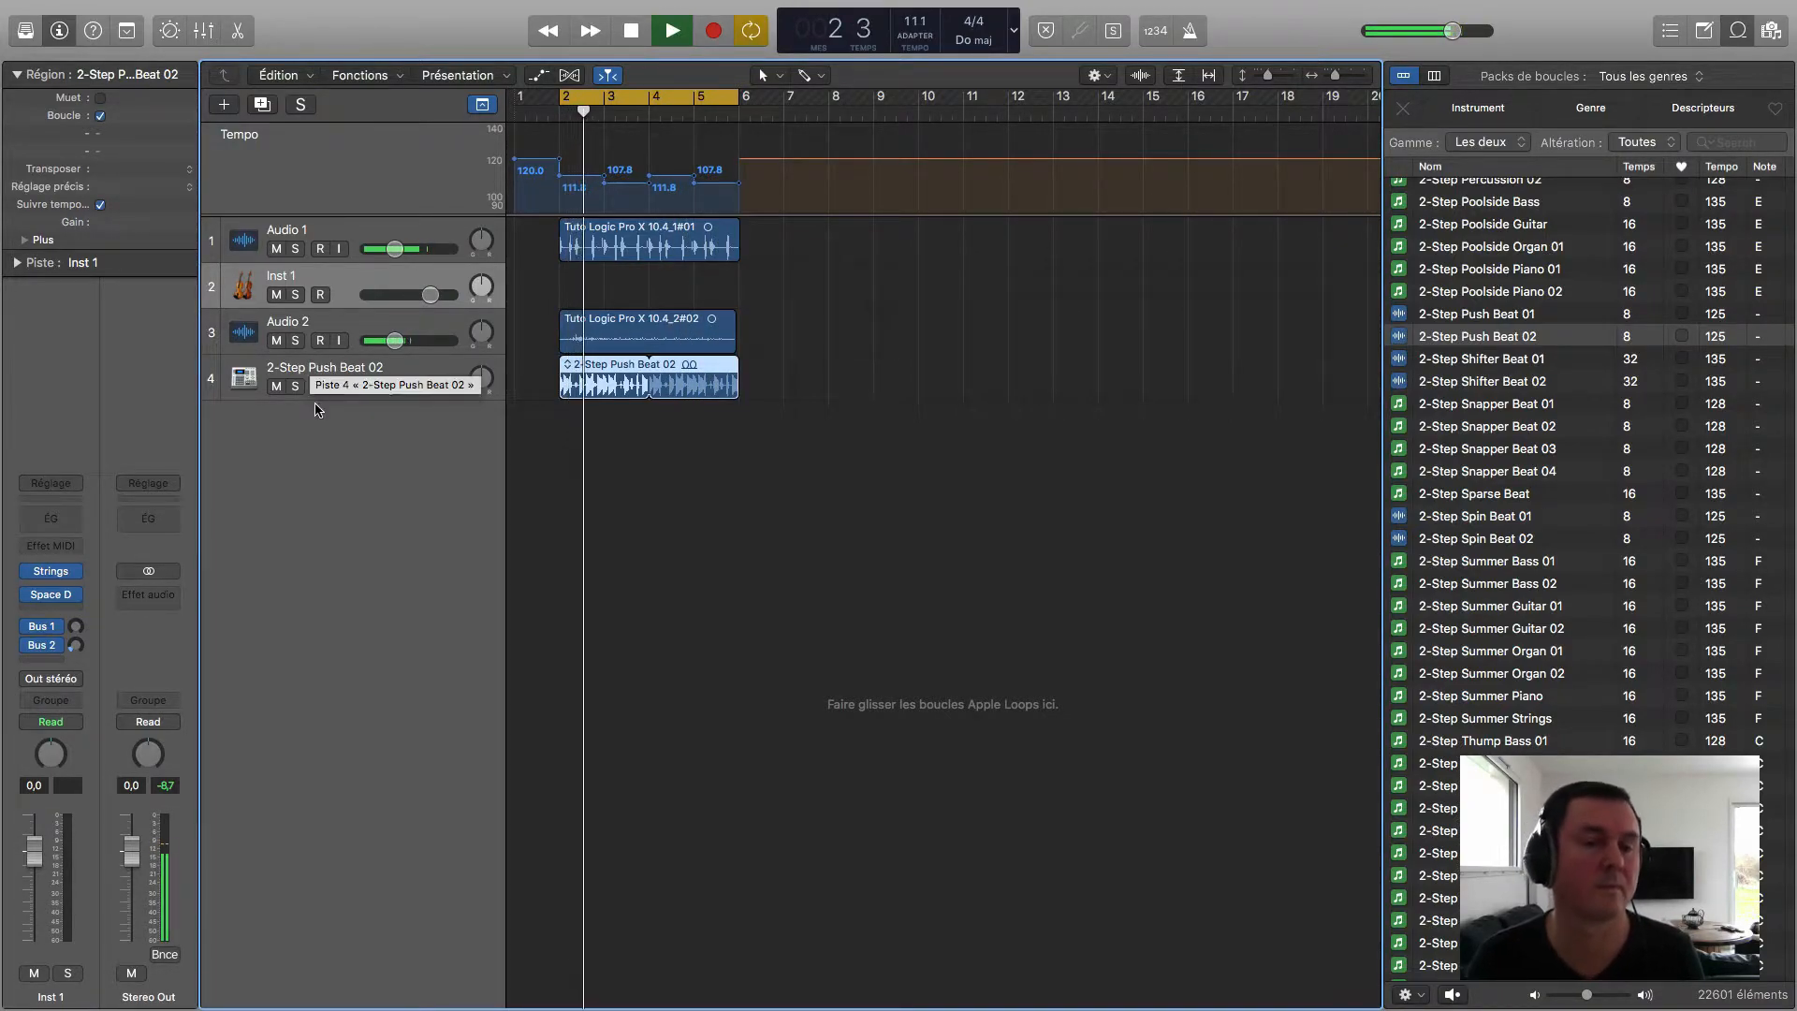
pyautogui.press('space')
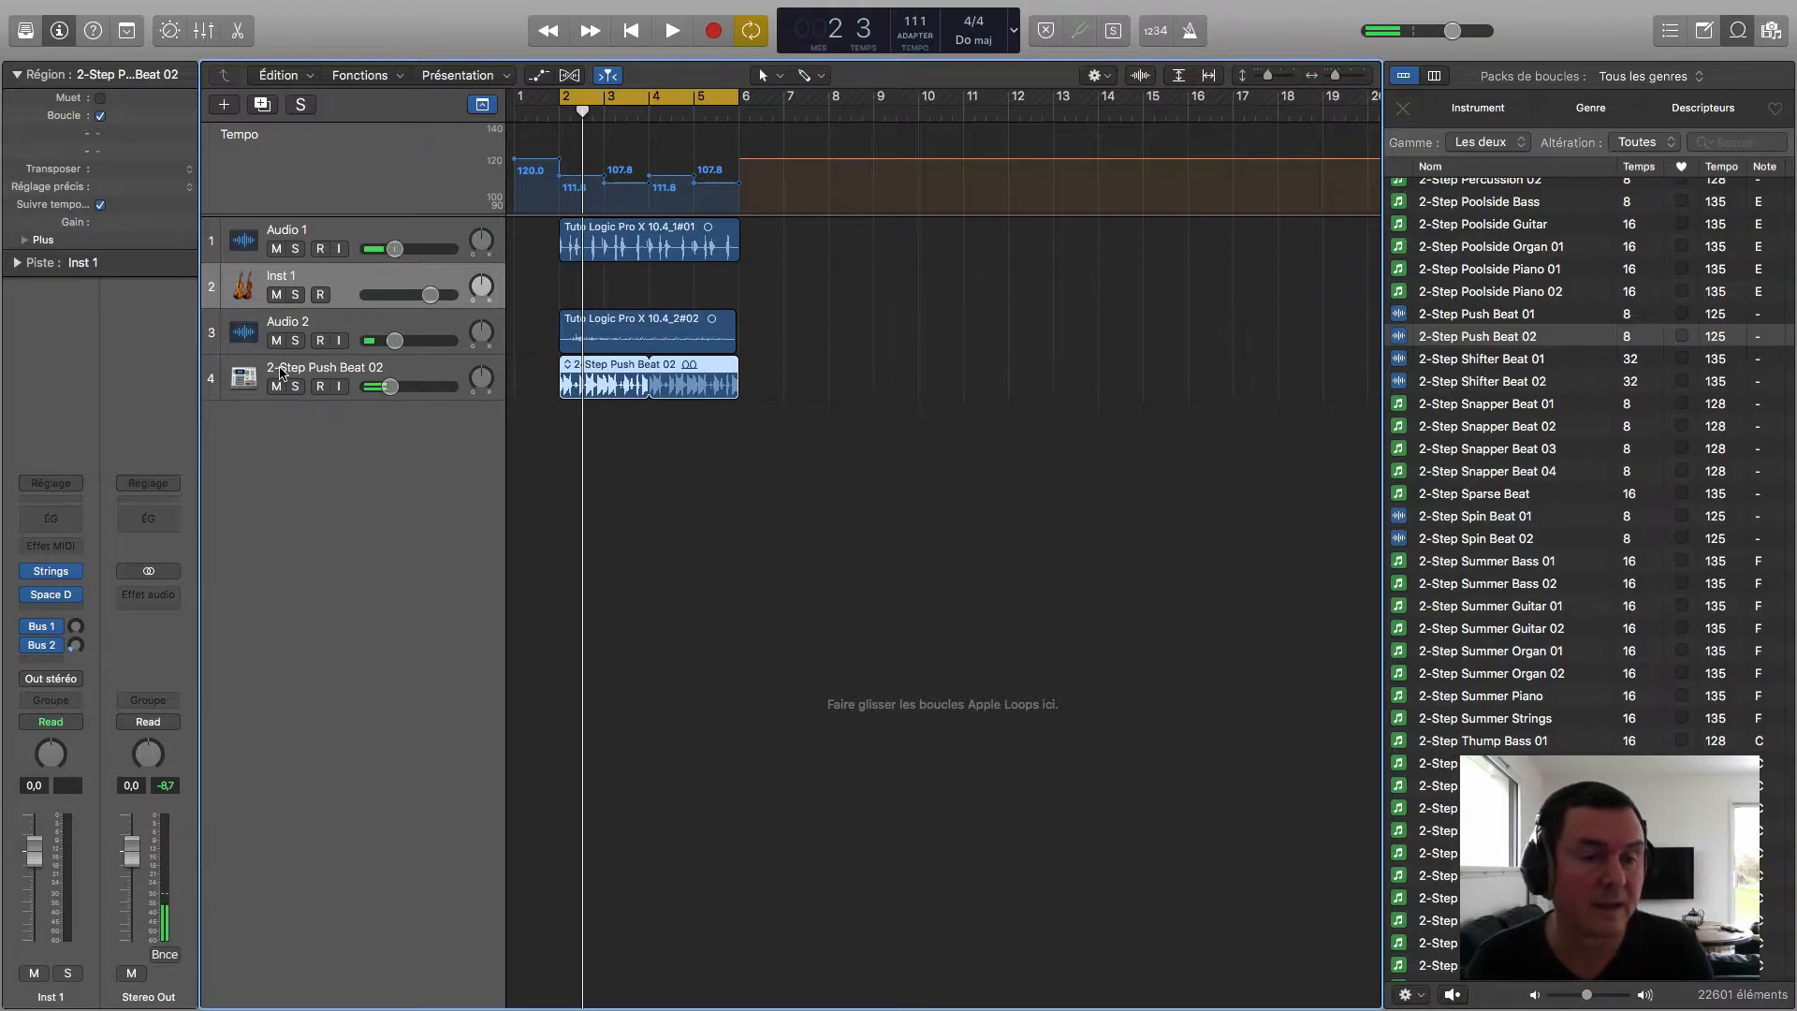
# Step: Solo the 2-Step Push Beat 02 track and insert the stereo Phat FX multi-effect on it
pyautogui.click(294, 386)
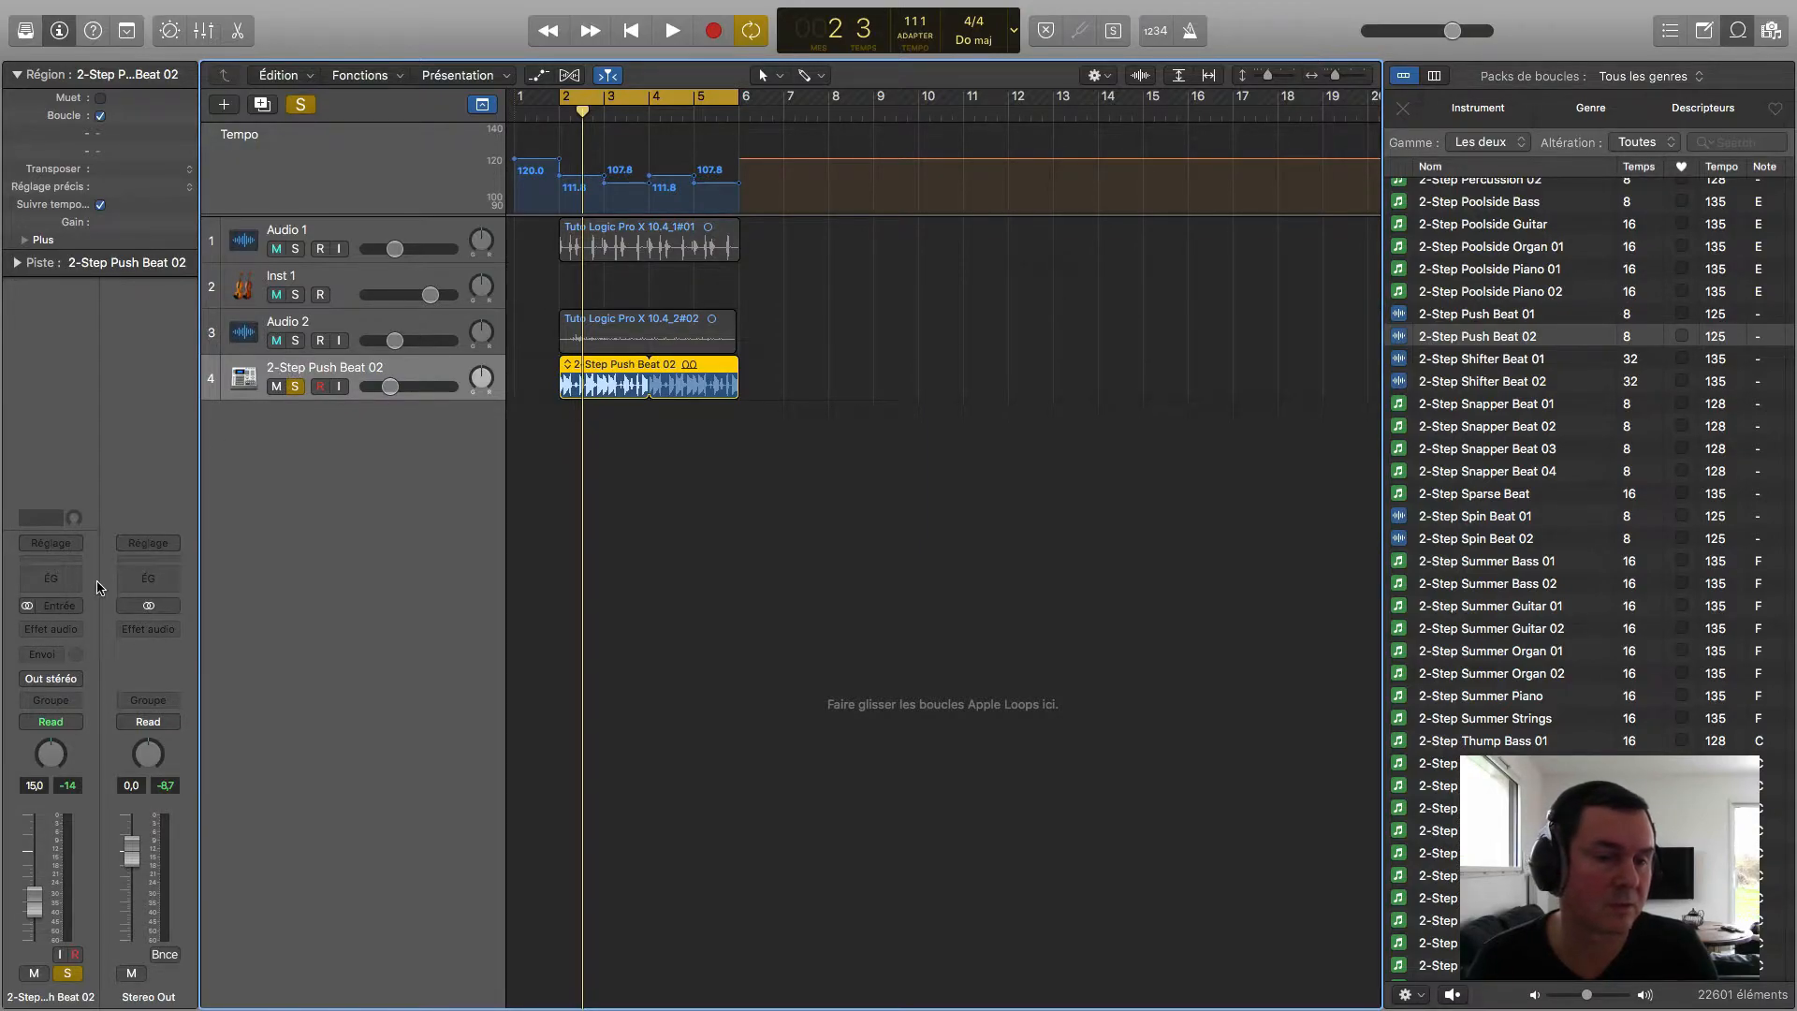
pyautogui.click(79, 637)
pyautogui.moveTo(115, 753)
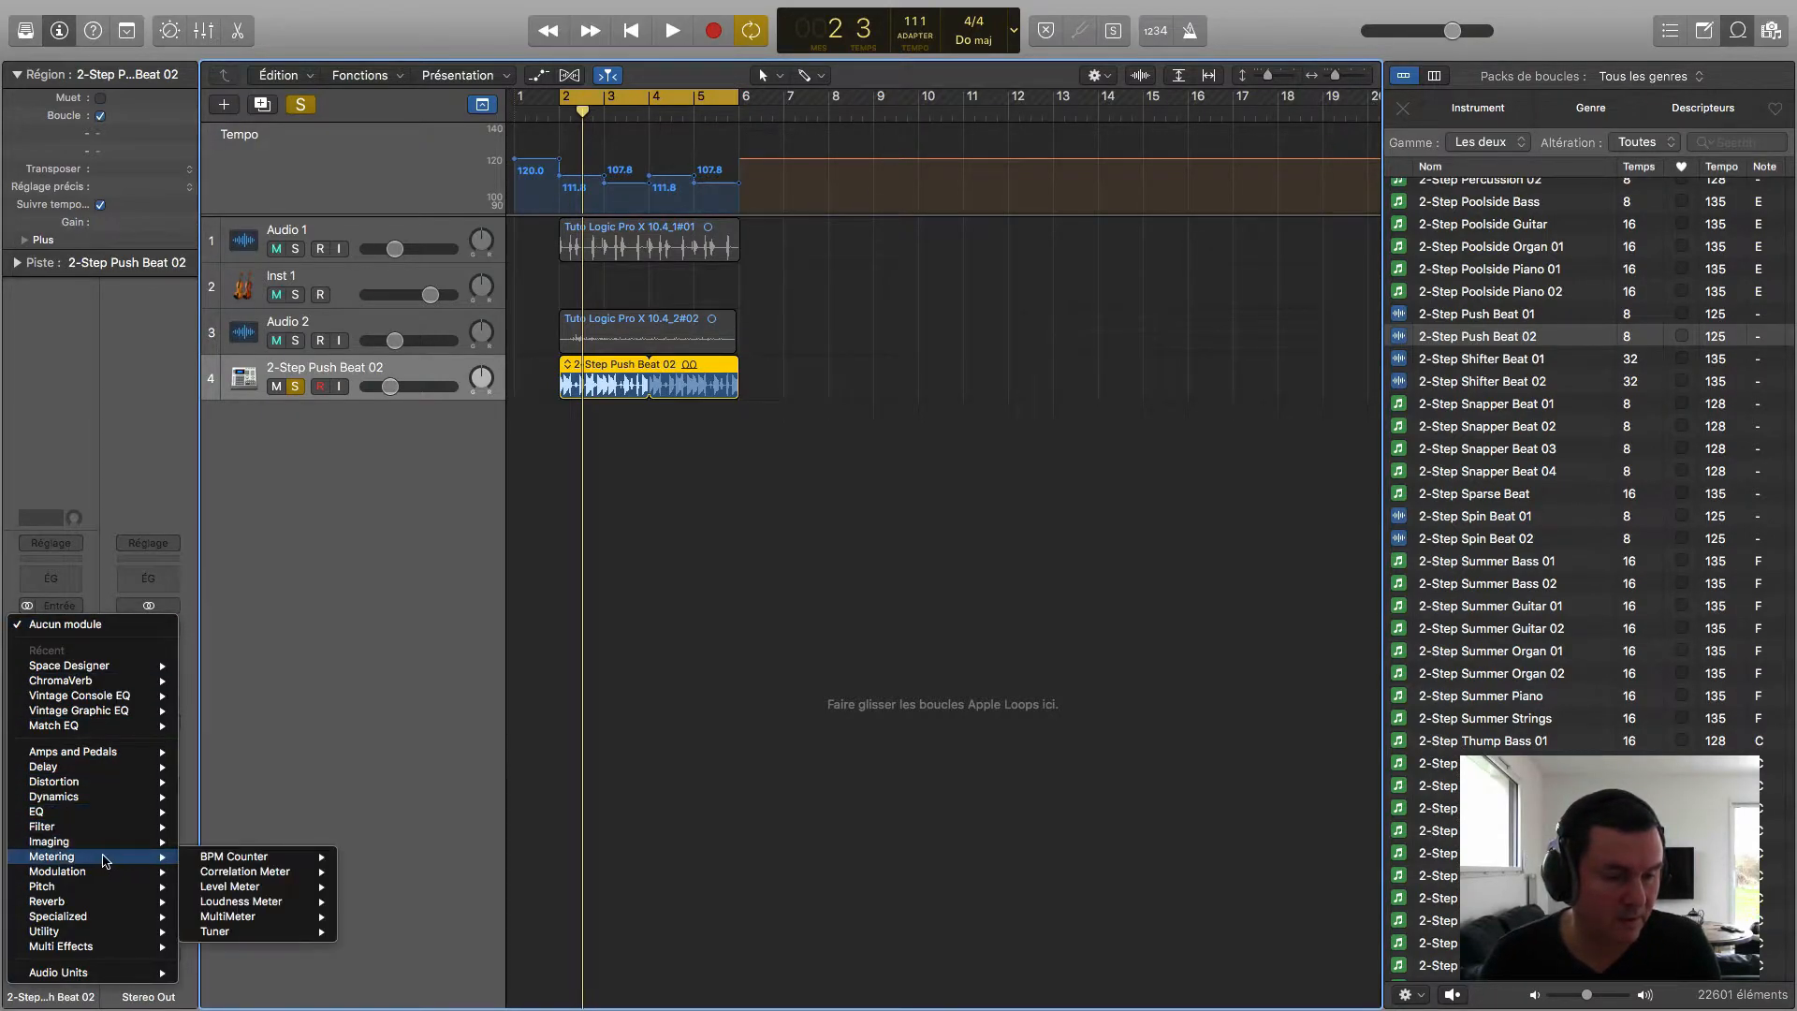
pyautogui.moveTo(106, 950)
pyautogui.moveTo(220, 952)
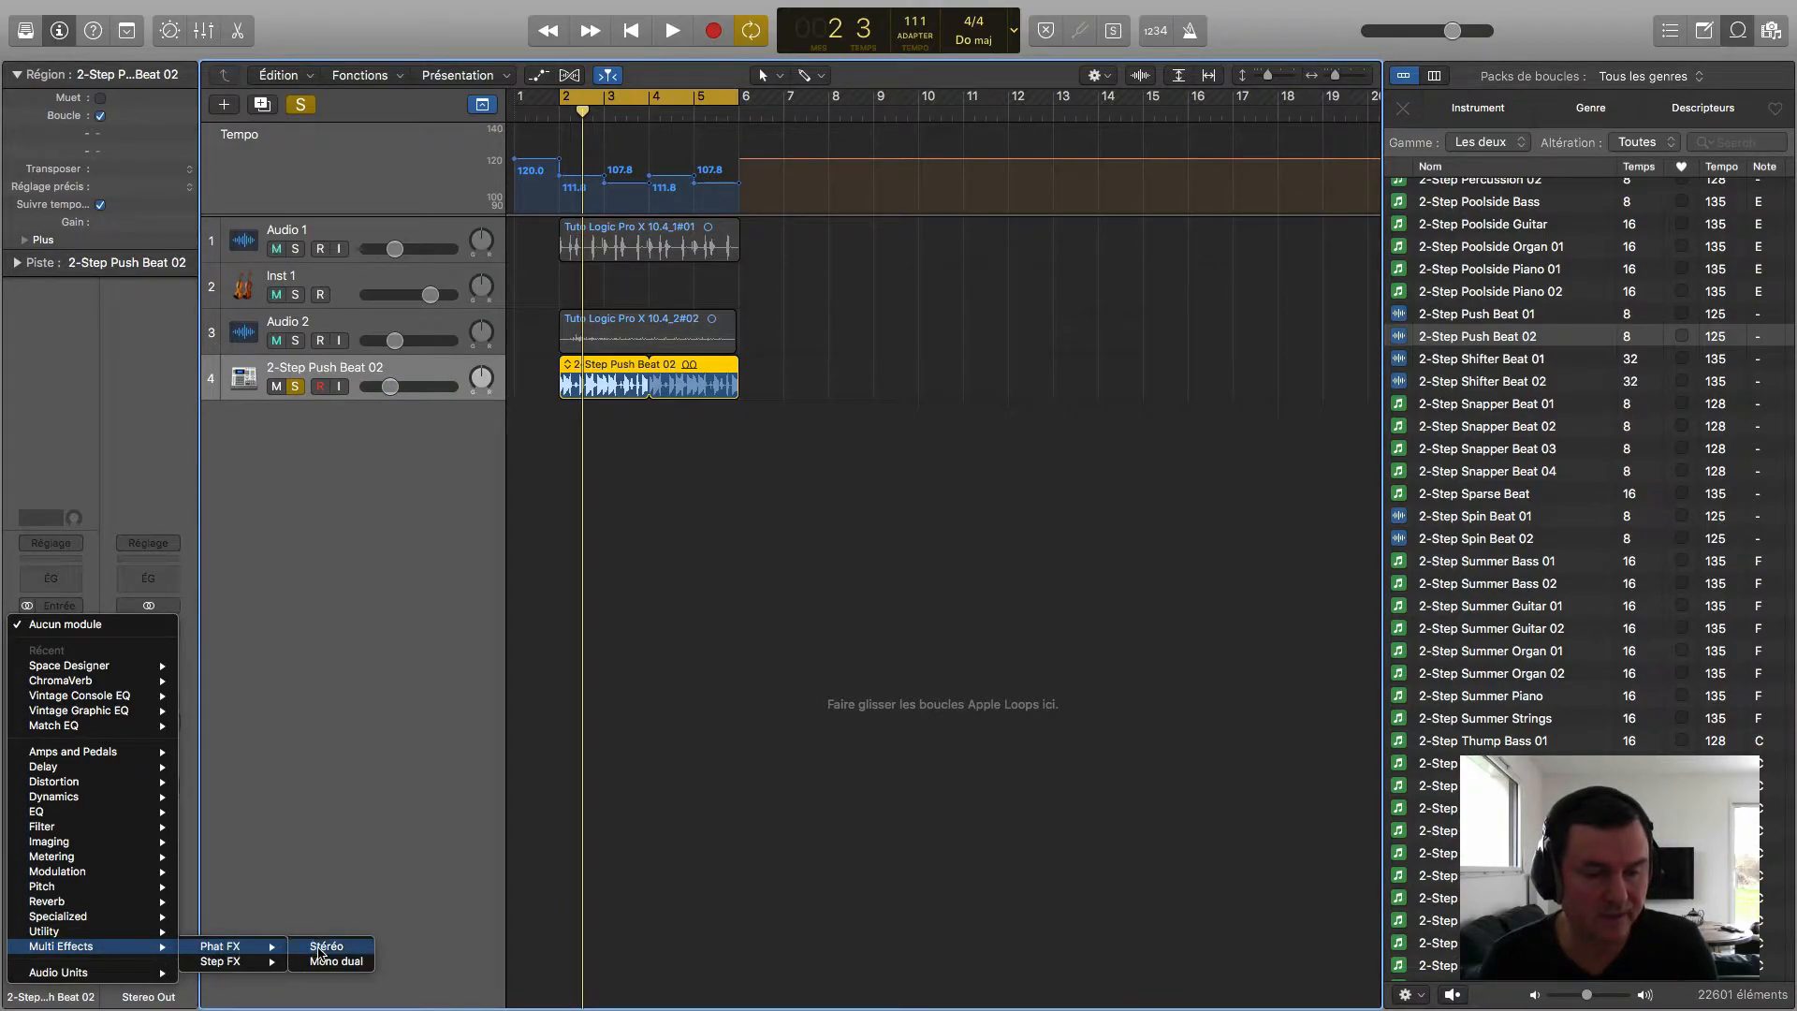
pyautogui.click(319, 952)
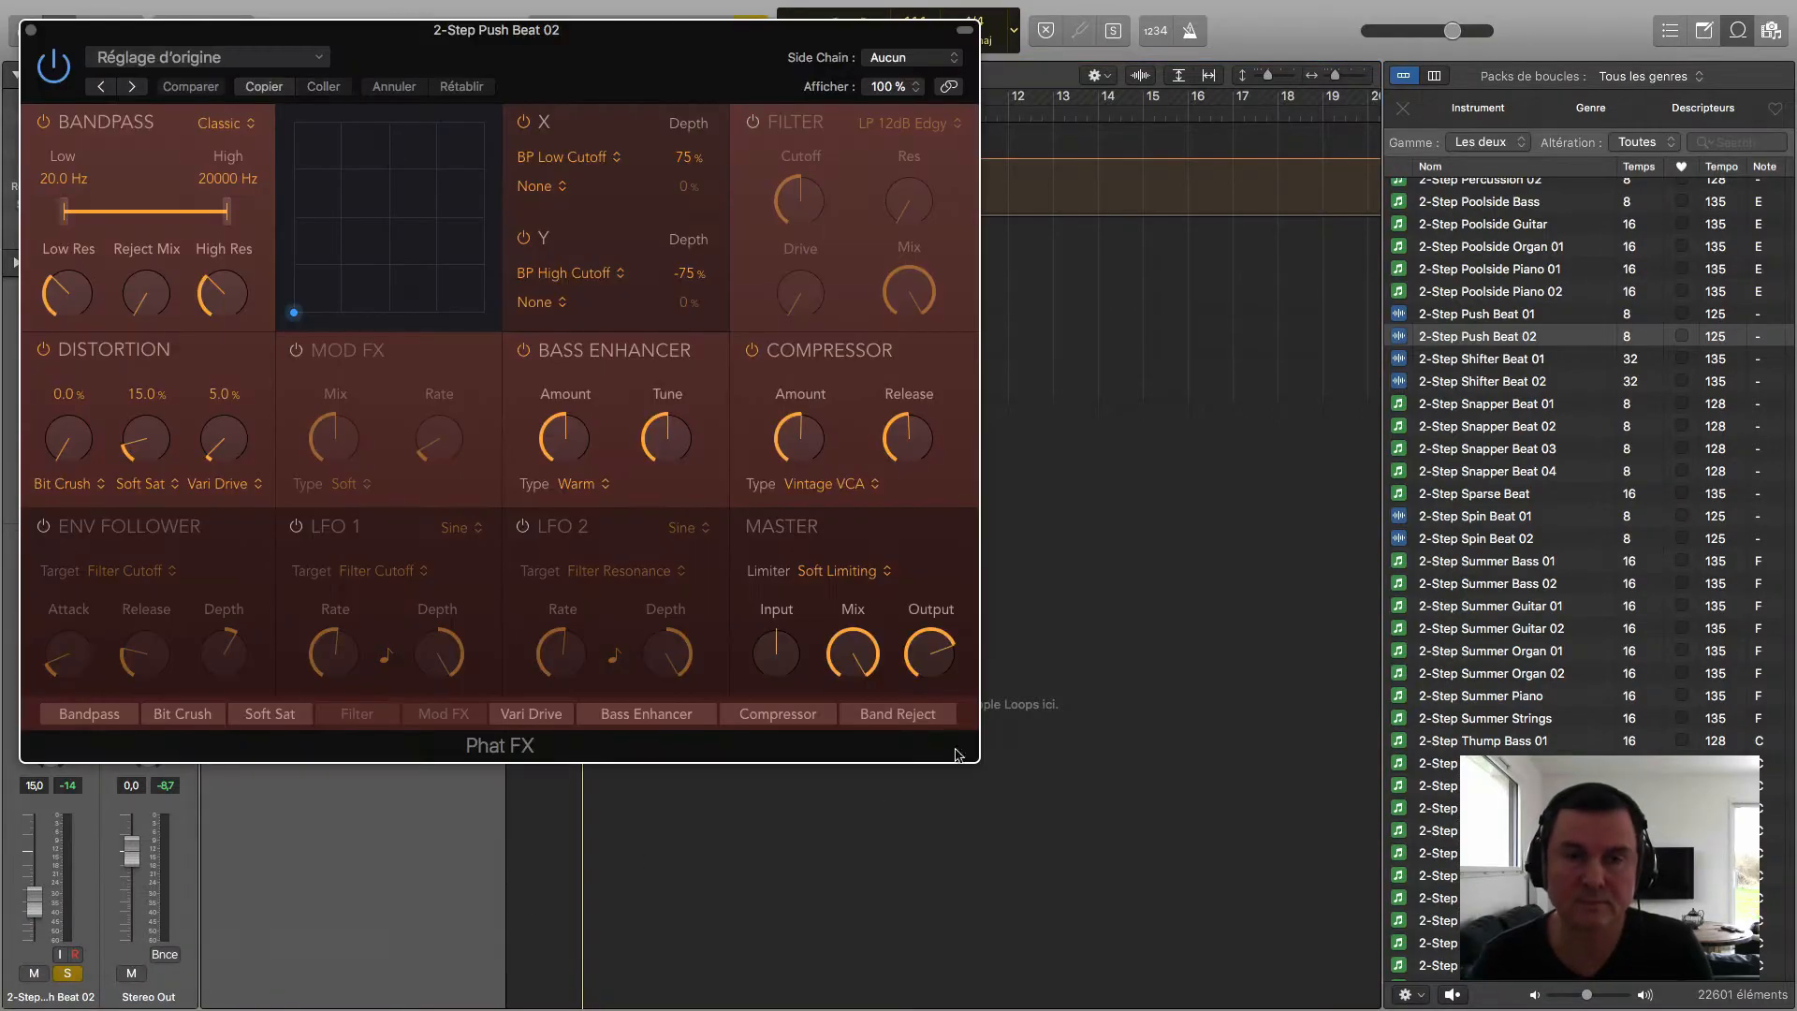
# Step: Move the Phat FX window clear of the channel strips and bring back the project notes
pyautogui.moveTo(647, 36); pyautogui.dragTo(1023, 208)
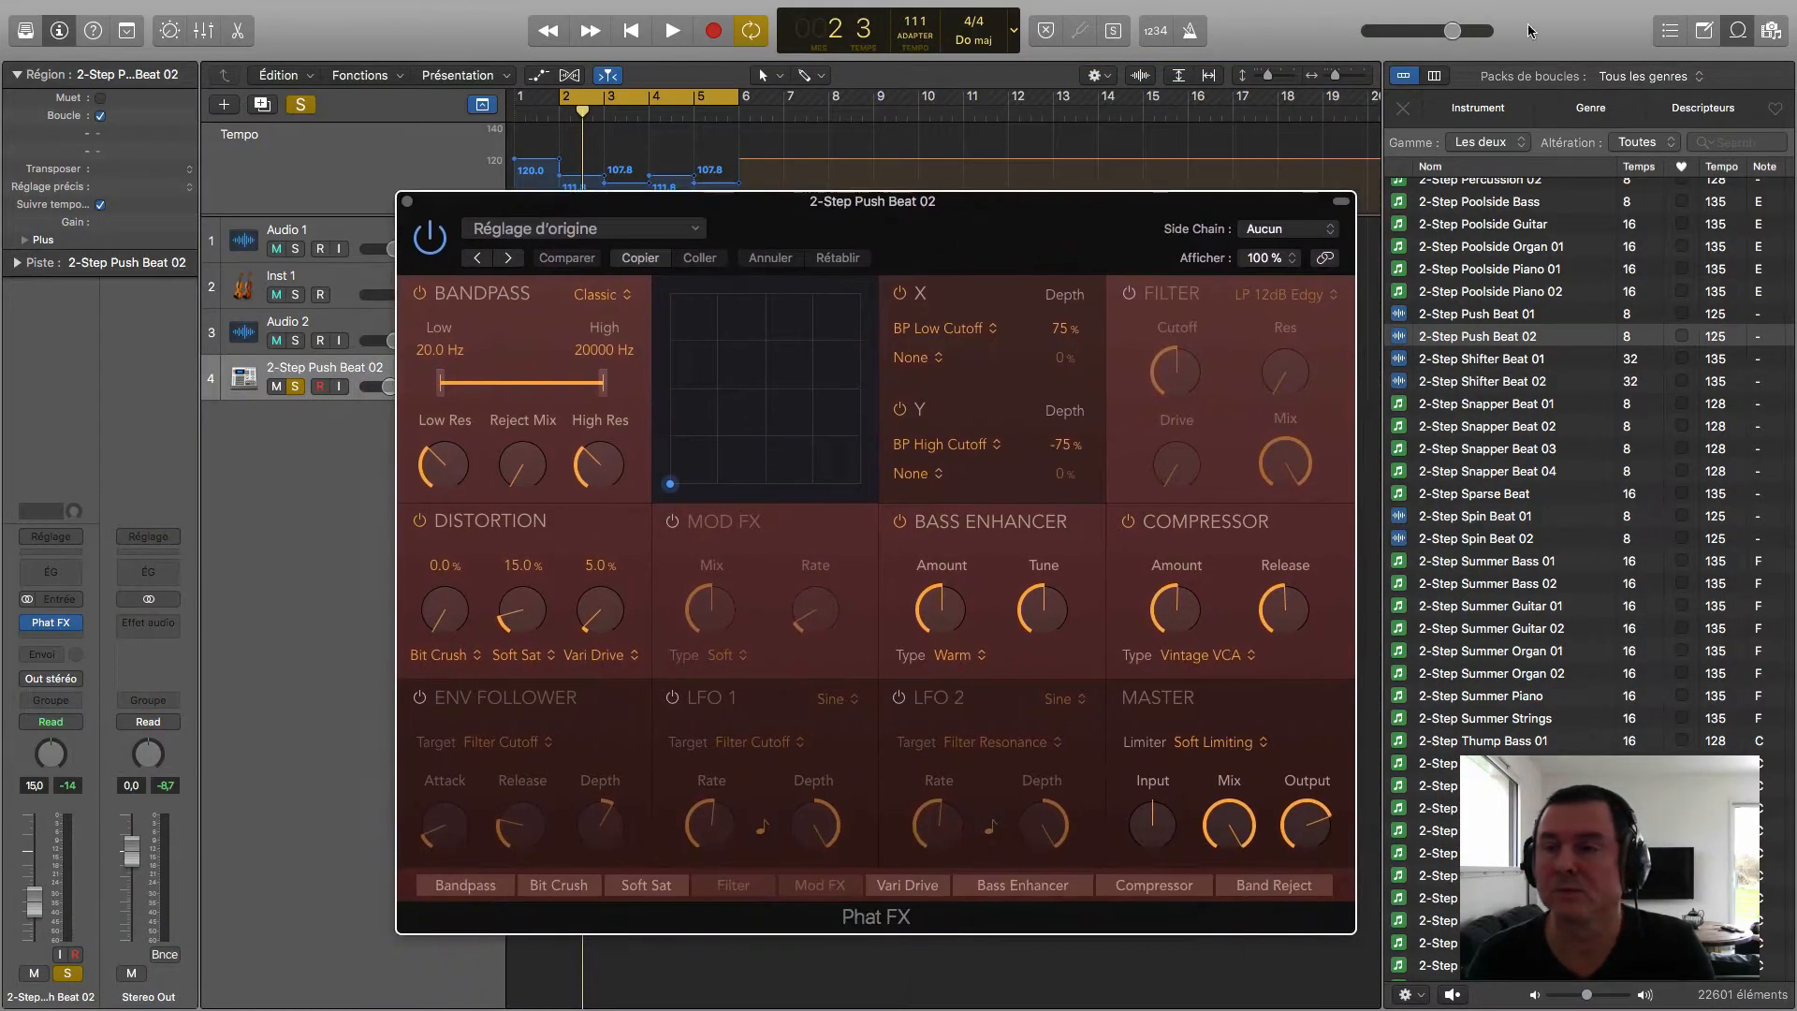
pyautogui.click(1704, 30)
pyautogui.moveTo(1140, 229); pyautogui.dragTo(1536, 262)
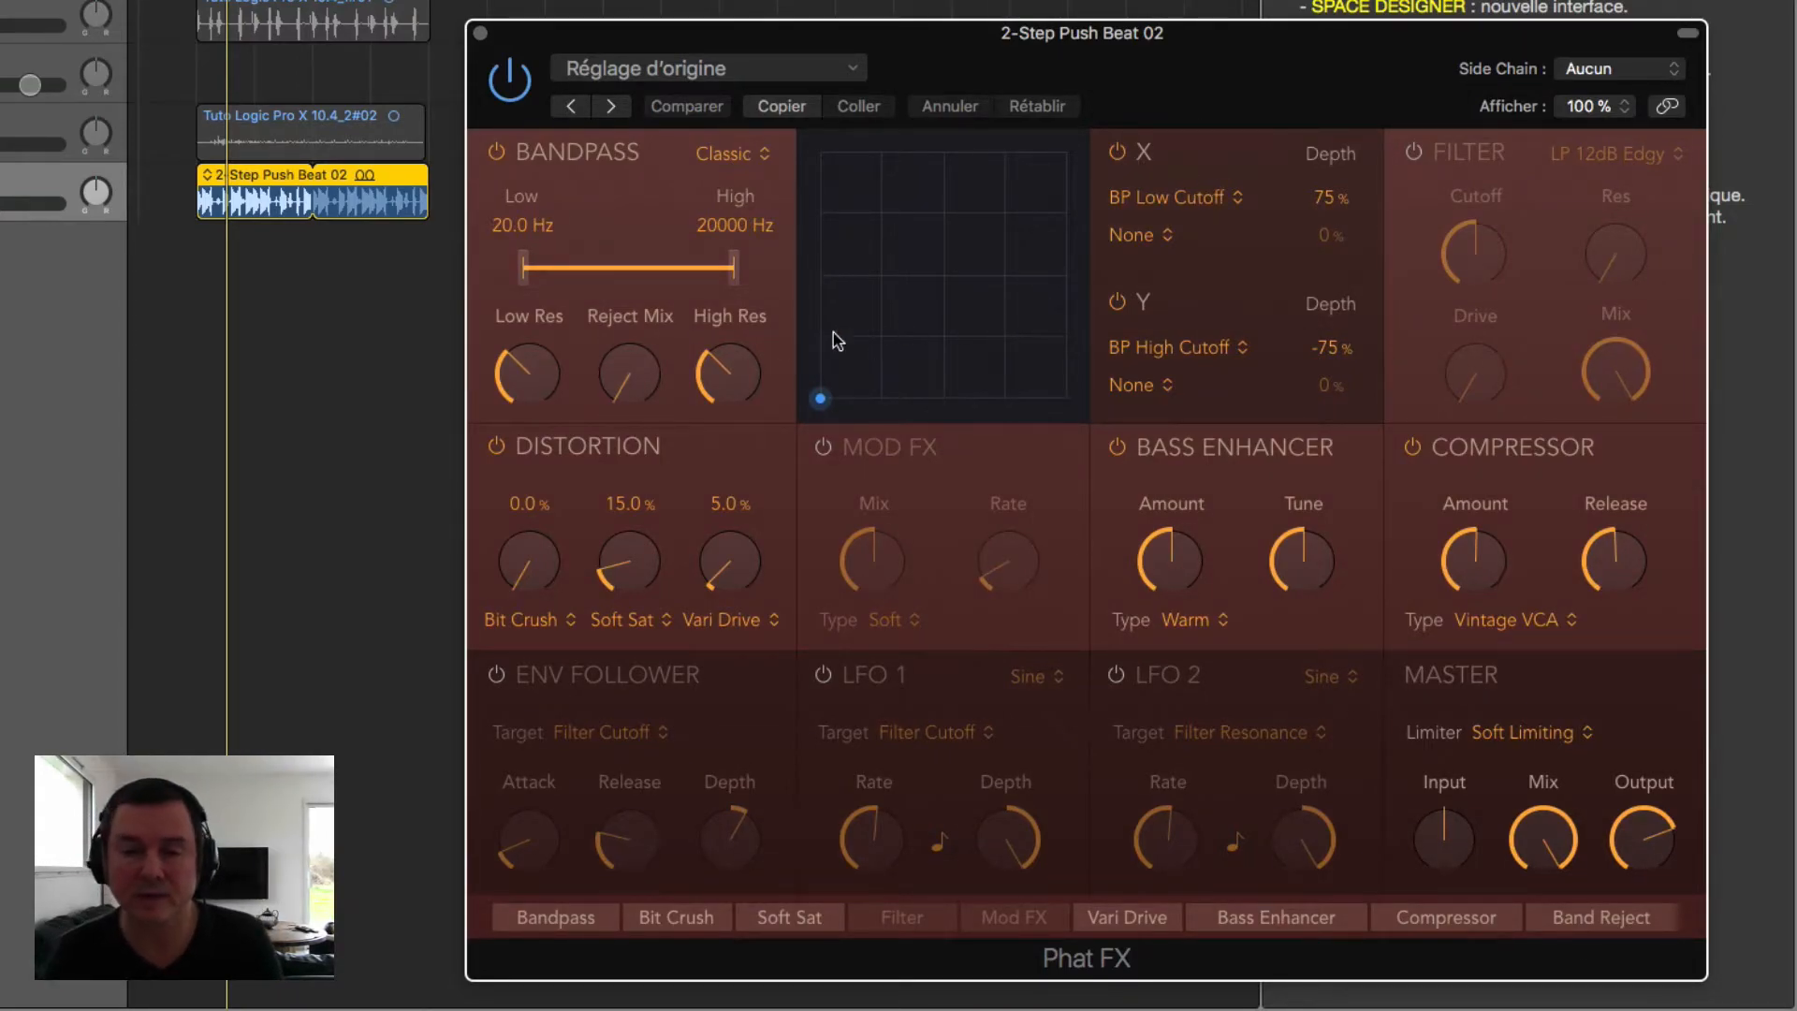
# Step: Switch Phat FX's Bandpass module off and back on, and its Filter module on and back off
pyautogui.moveTo(651, 352)
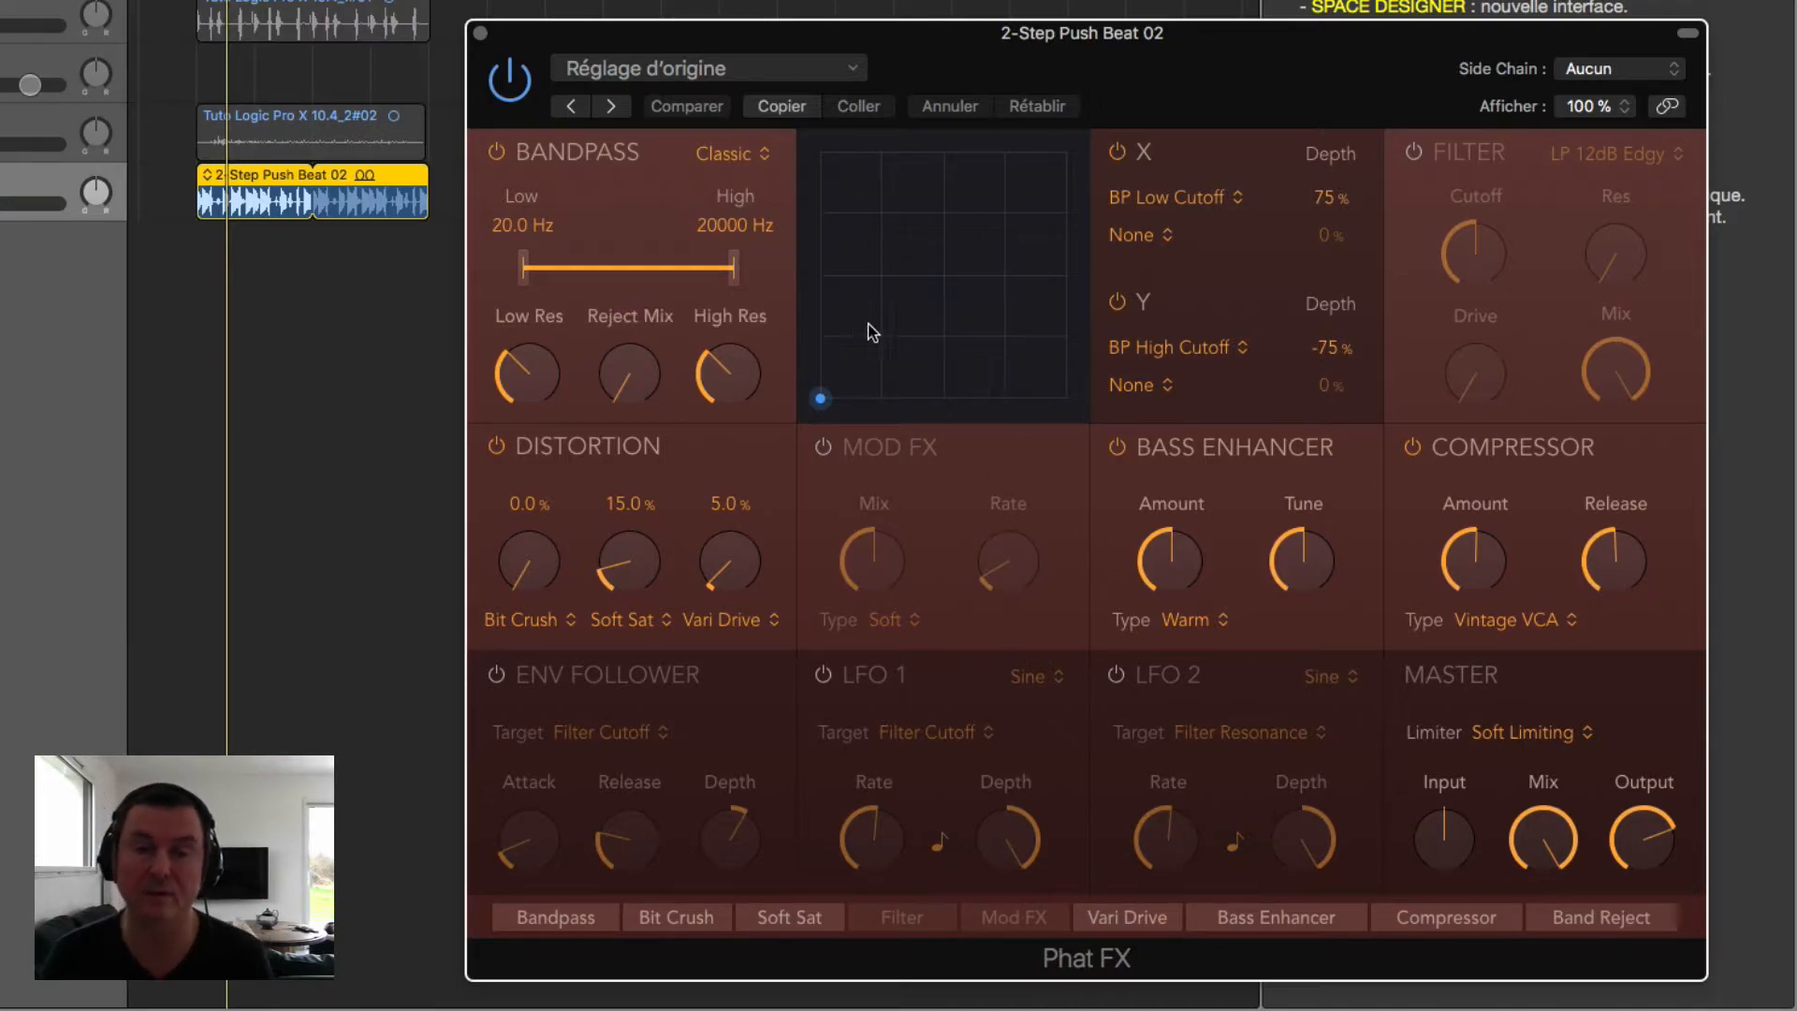
pyautogui.click(496, 153)
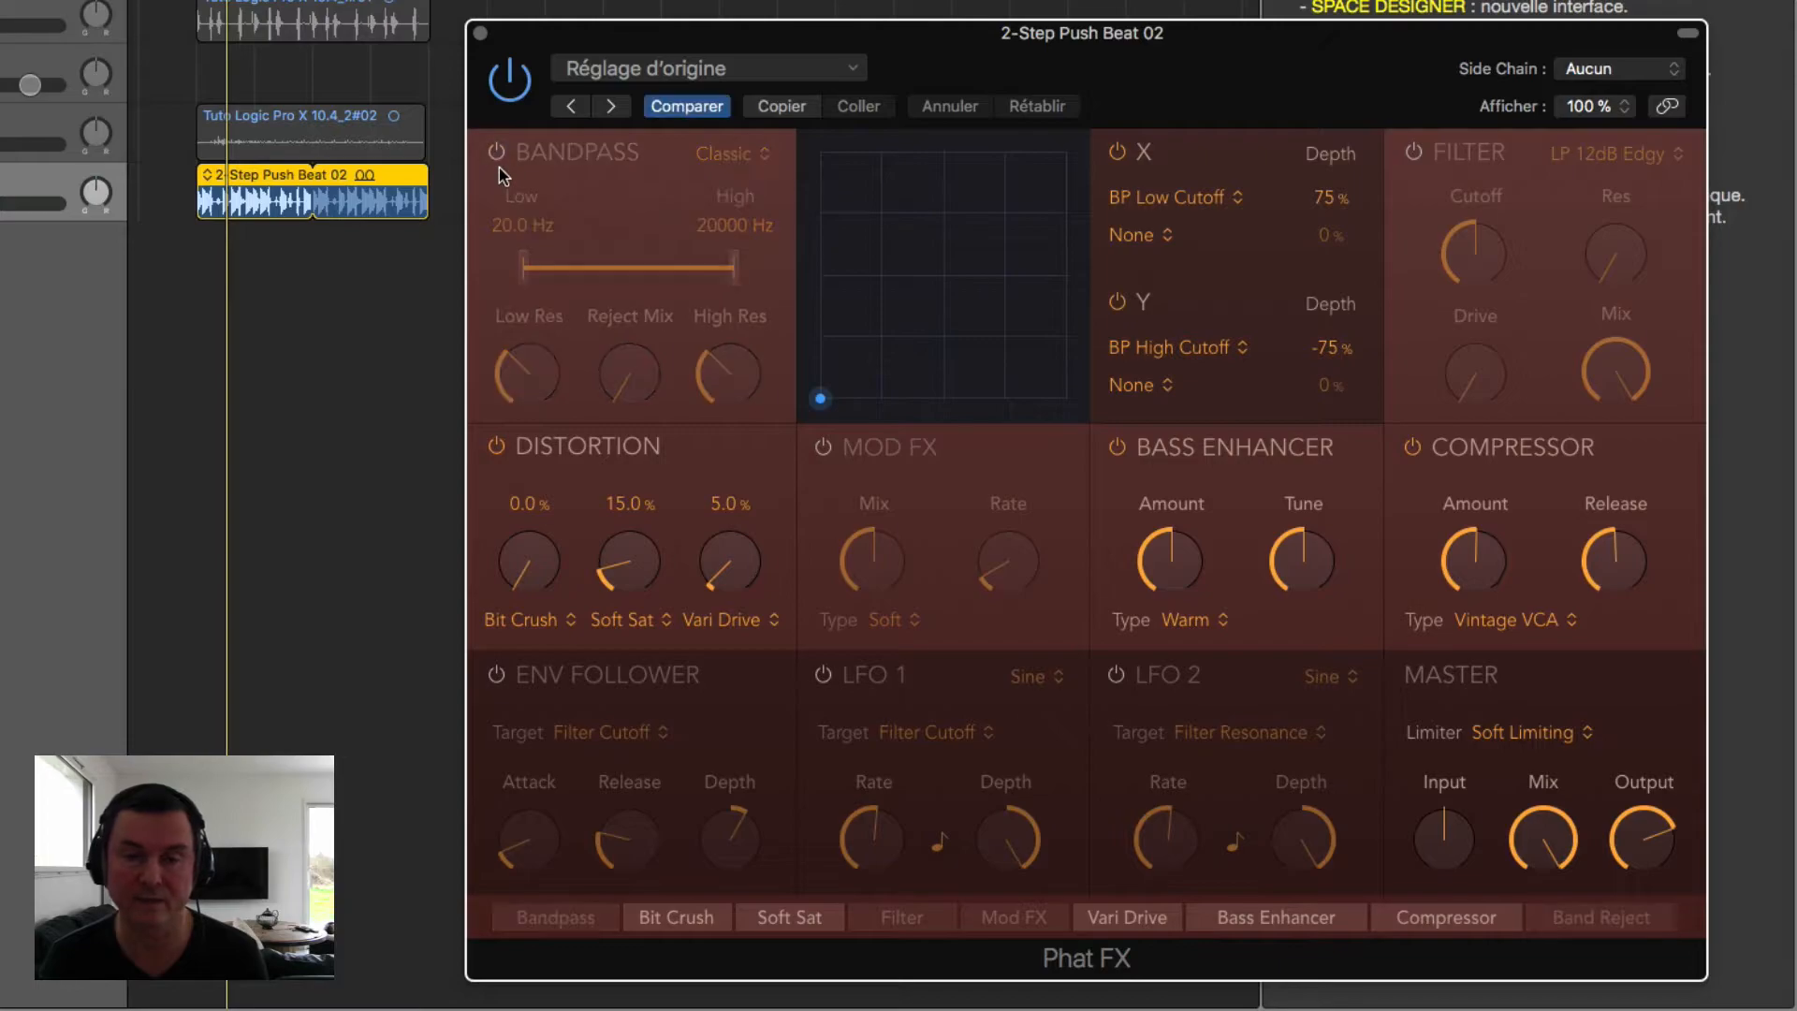
pyautogui.click(496, 154)
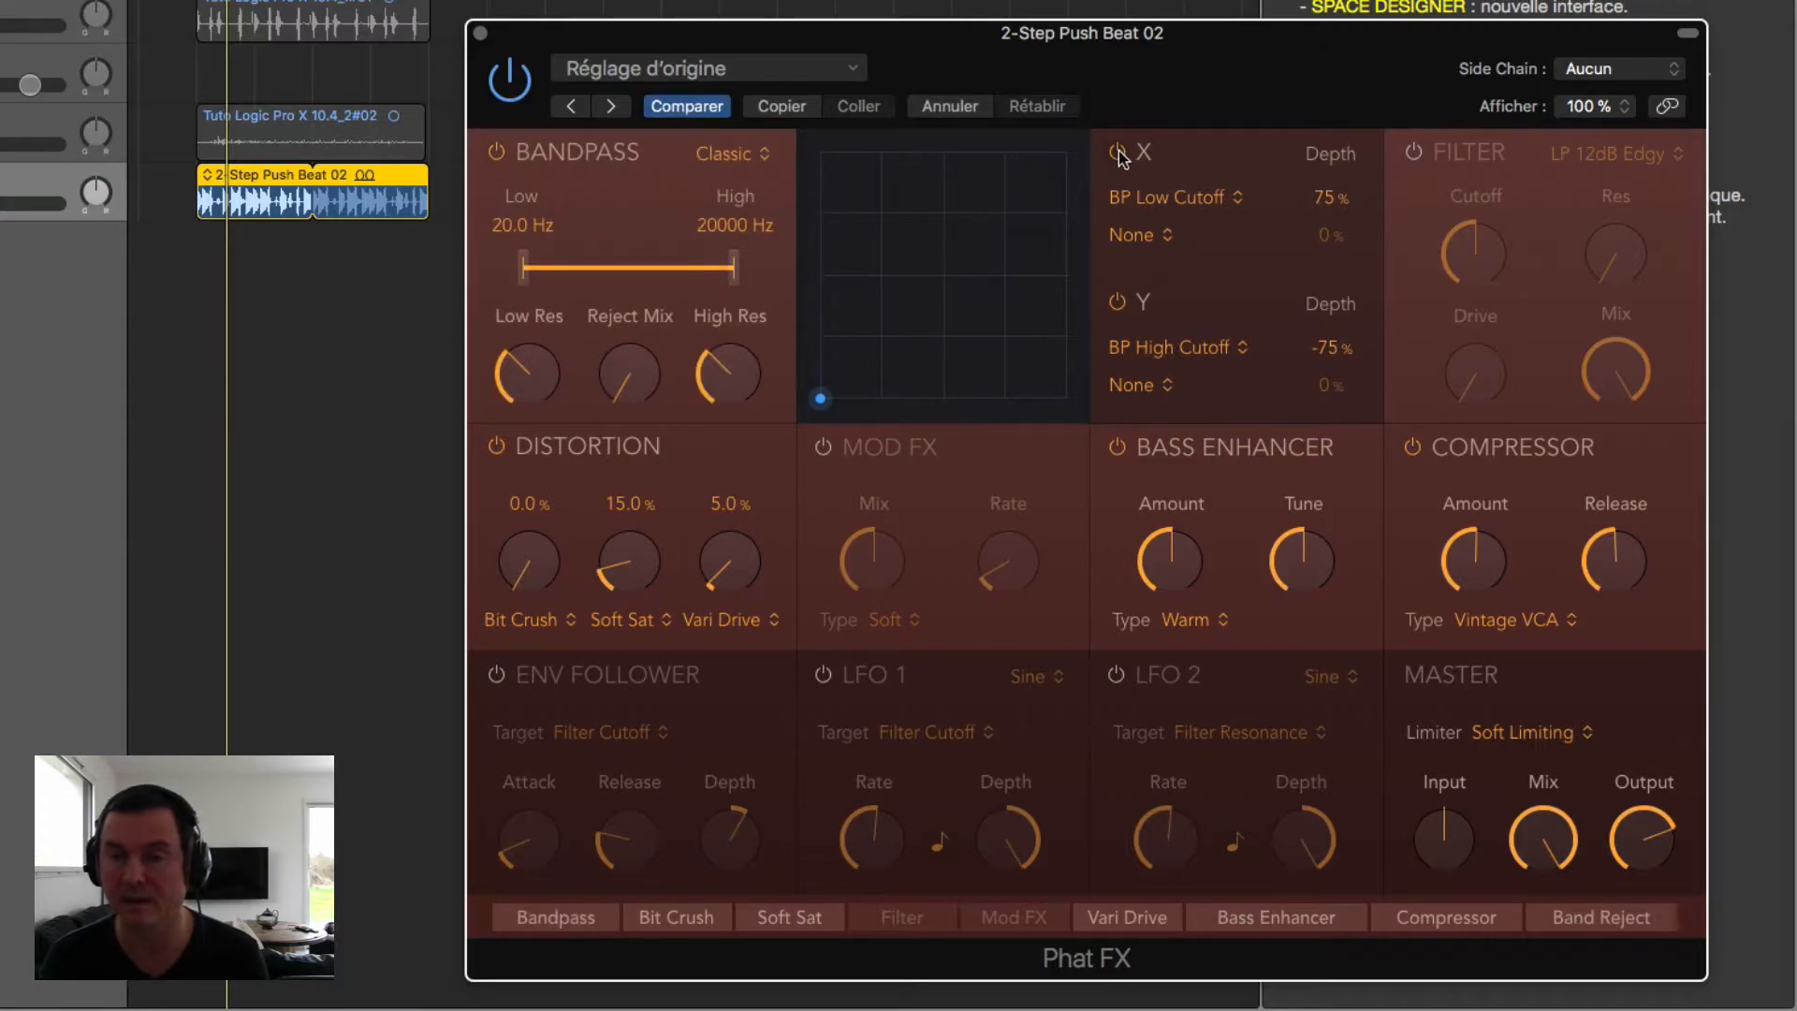
pyautogui.click(1413, 152)
pyautogui.click(1413, 152)
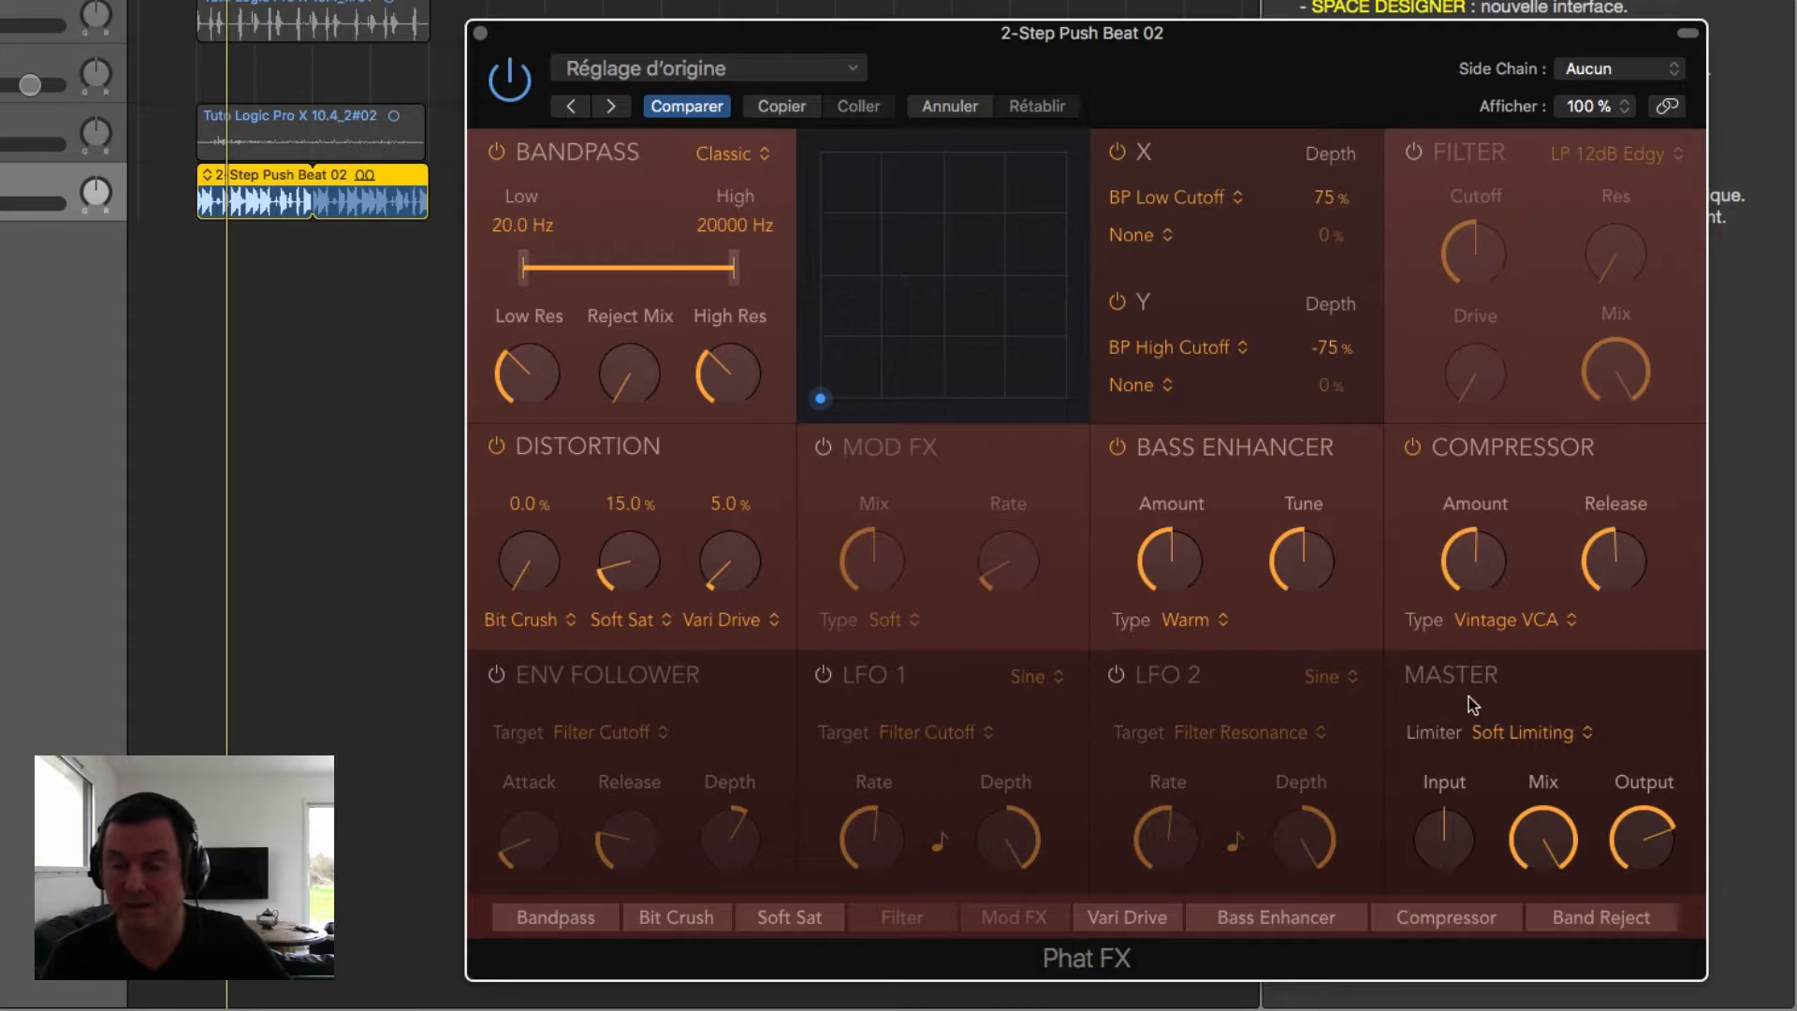
# Step: Look through Phat FX's master limiter options, keeping Soft Limiting, and turn on the Filter module
pyautogui.click(1516, 730)
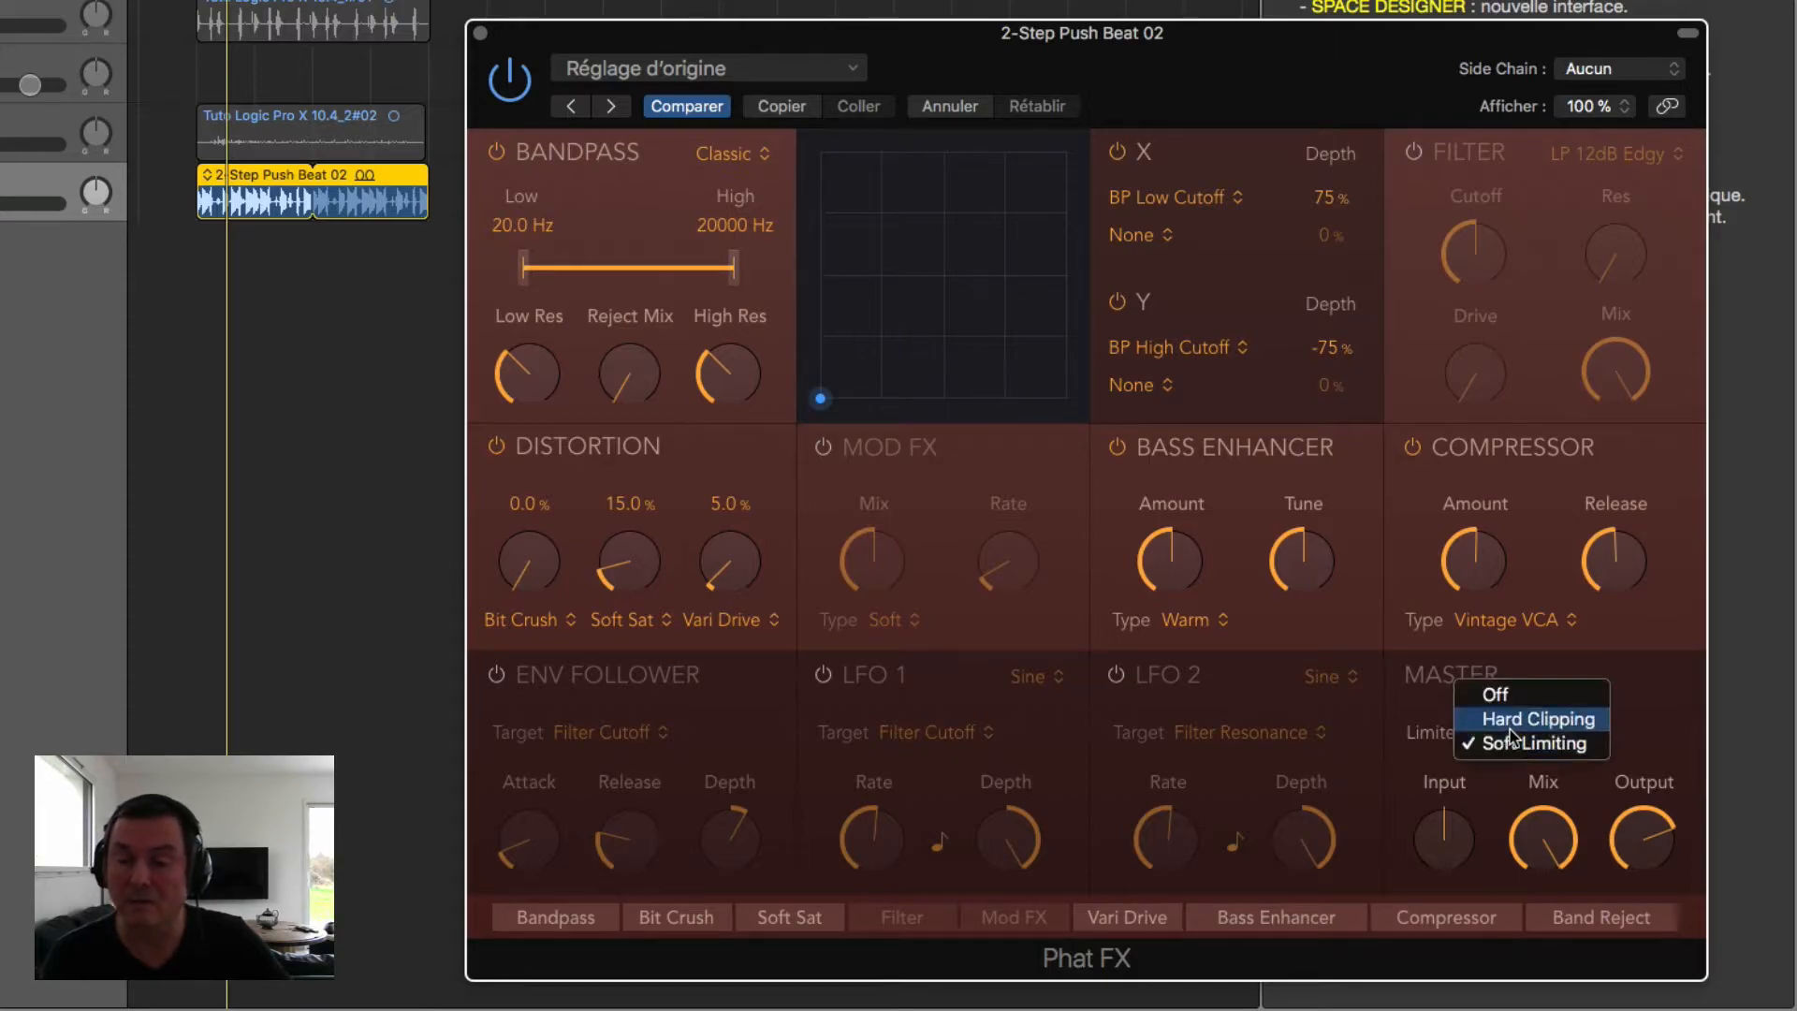
pyautogui.click(1624, 721)
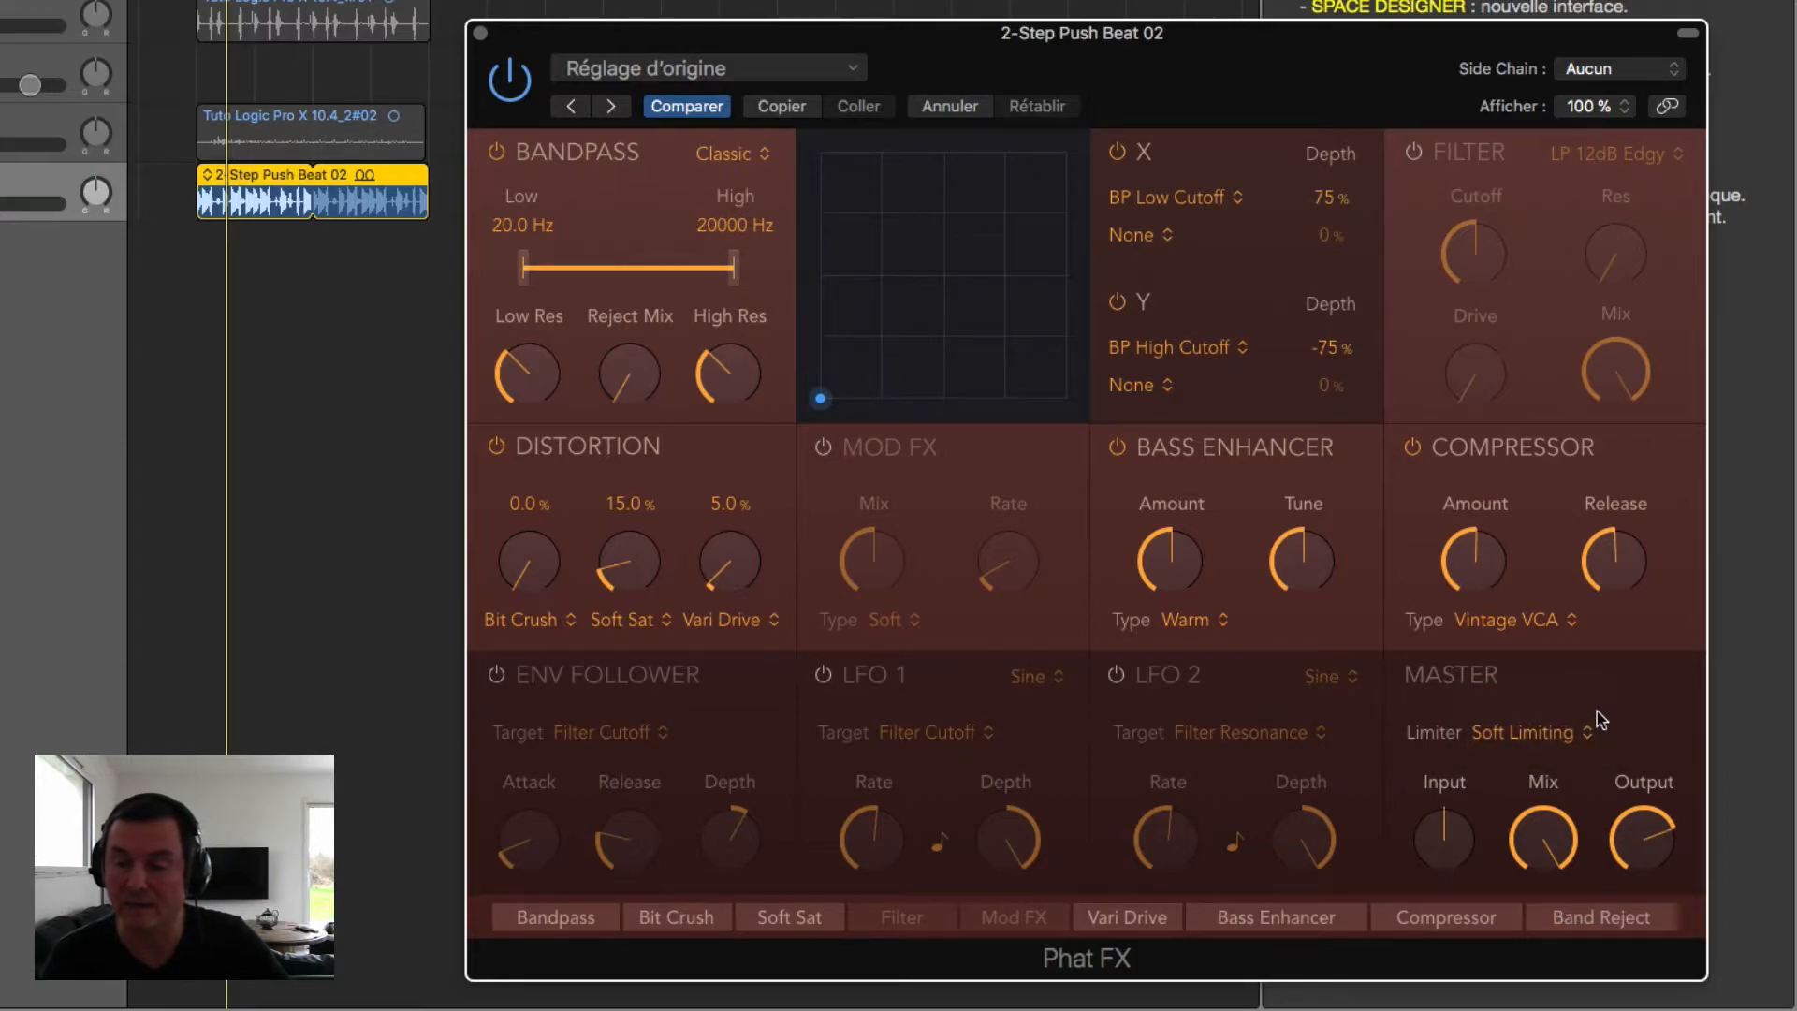
pyautogui.click(1507, 734)
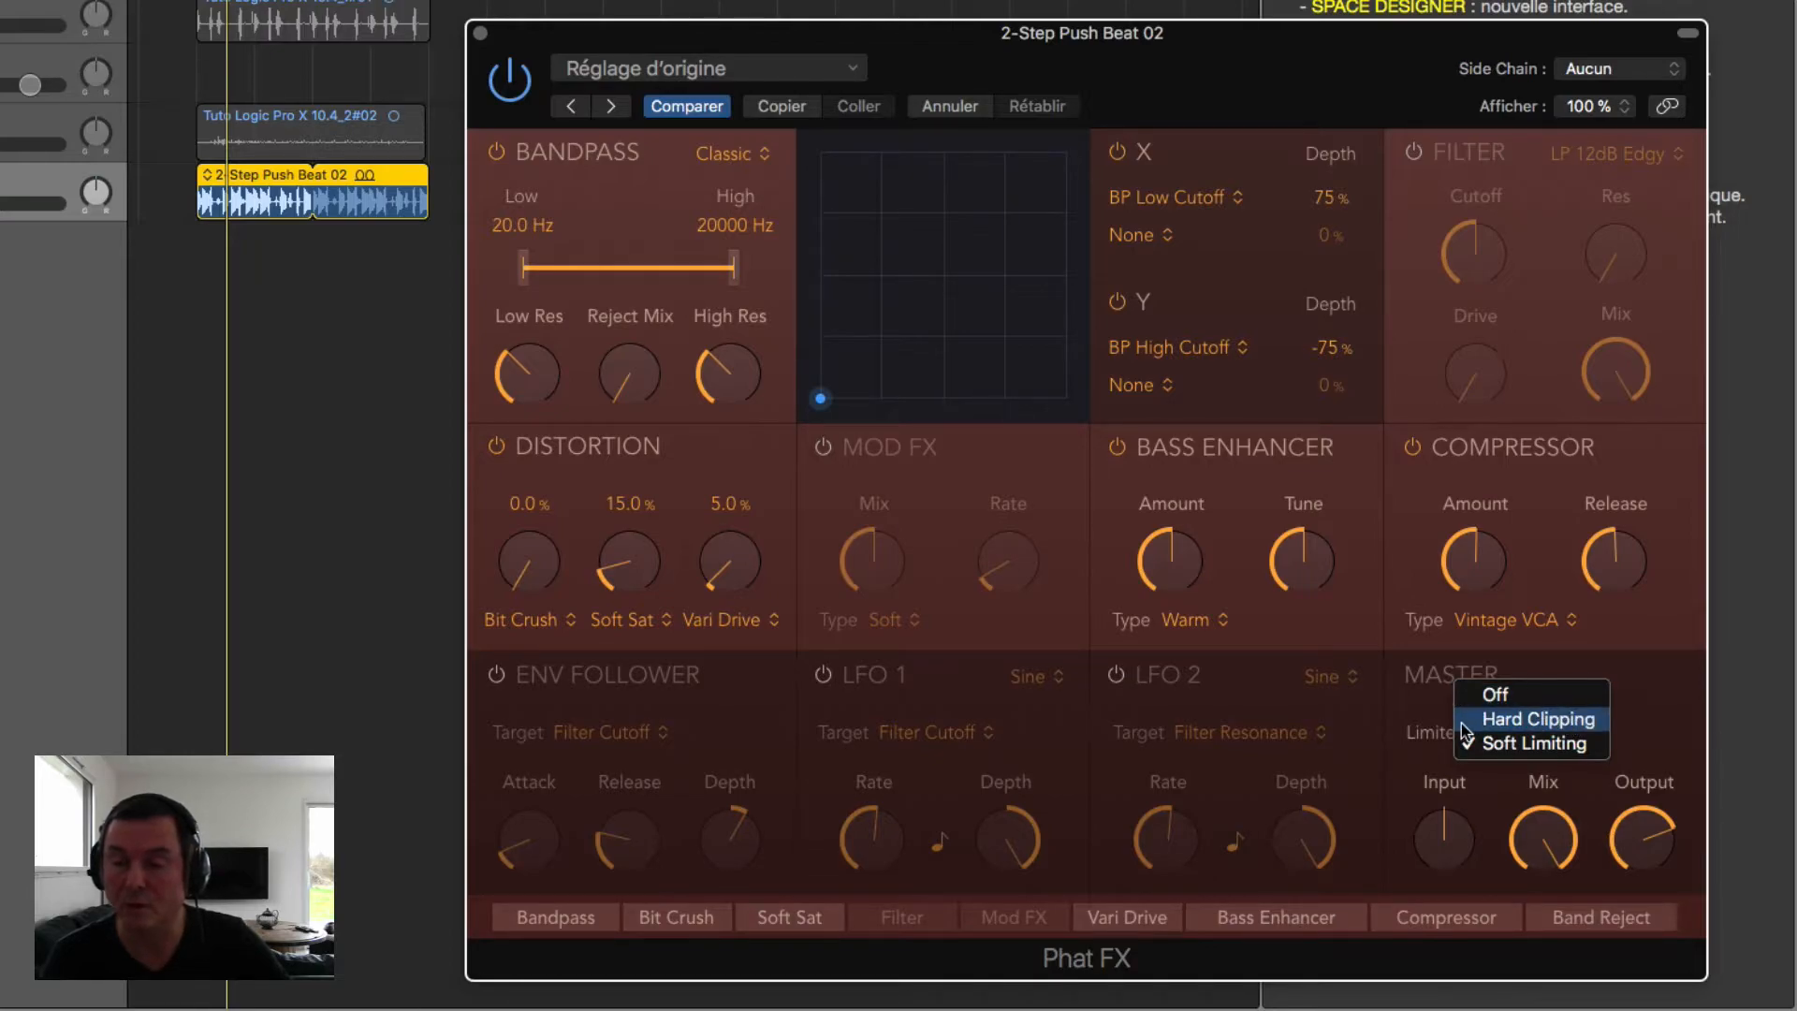
pyautogui.click(1633, 707)
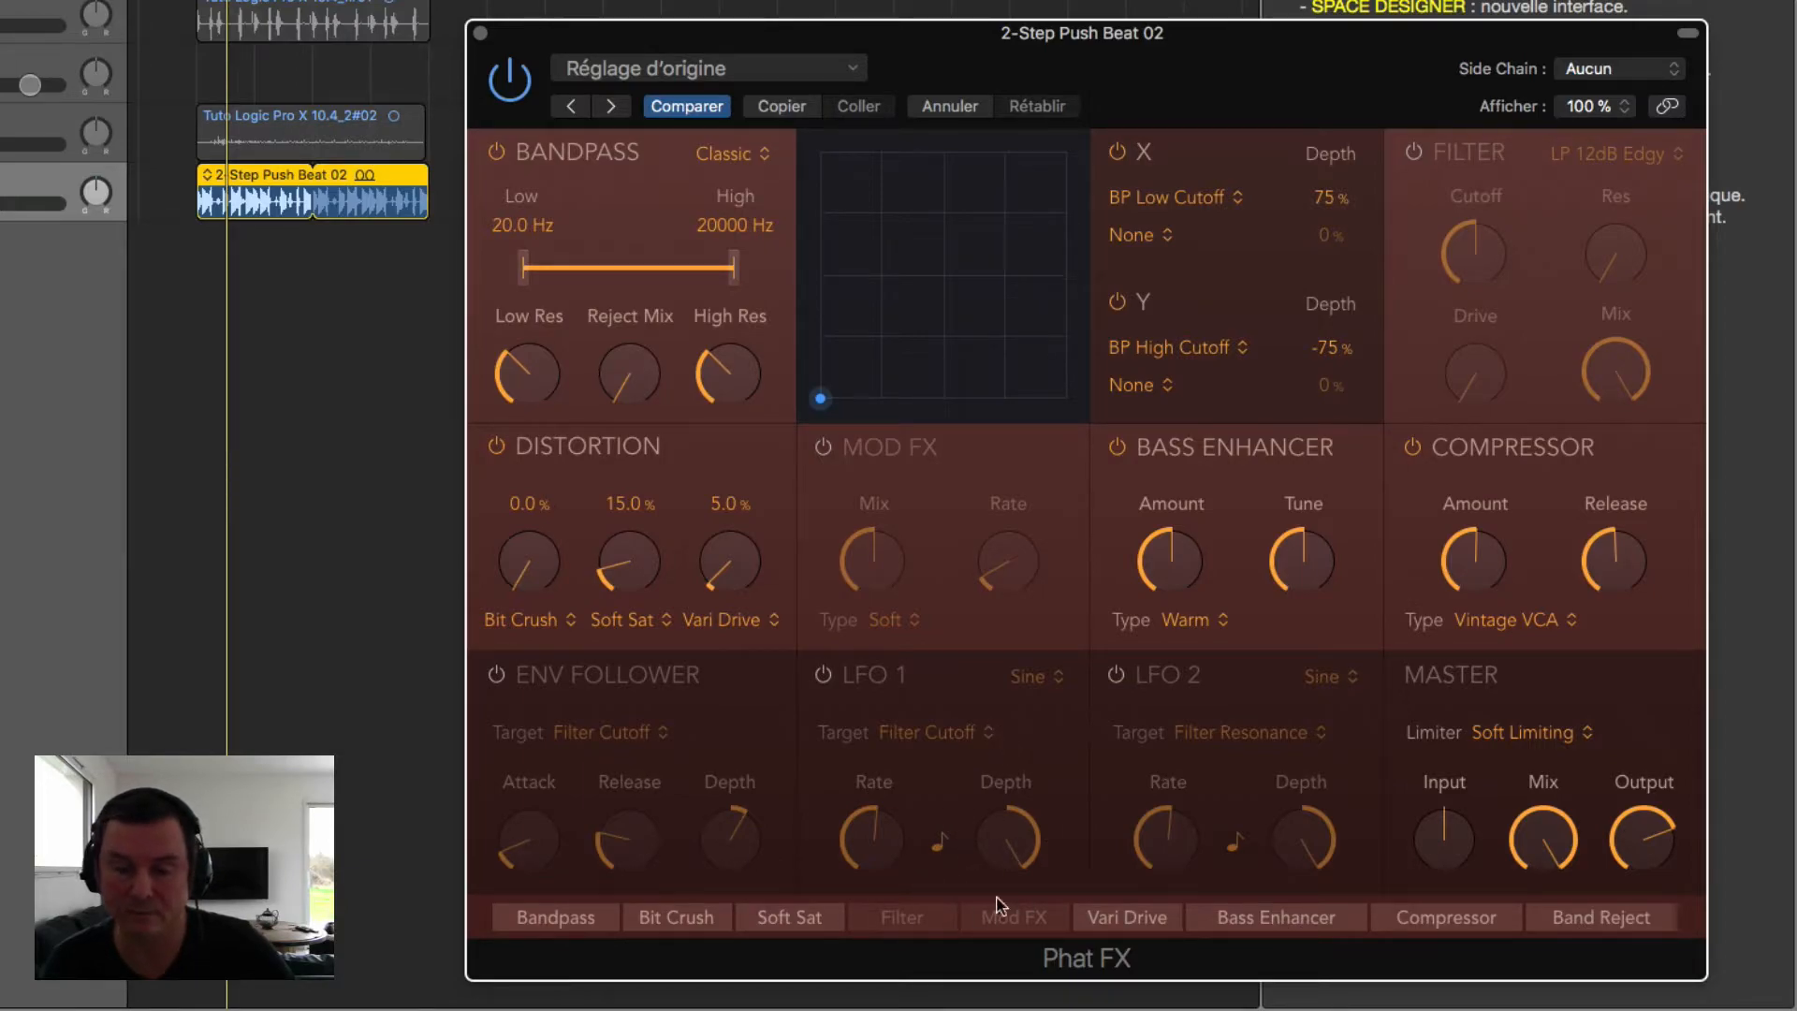
pyautogui.click(1412, 153)
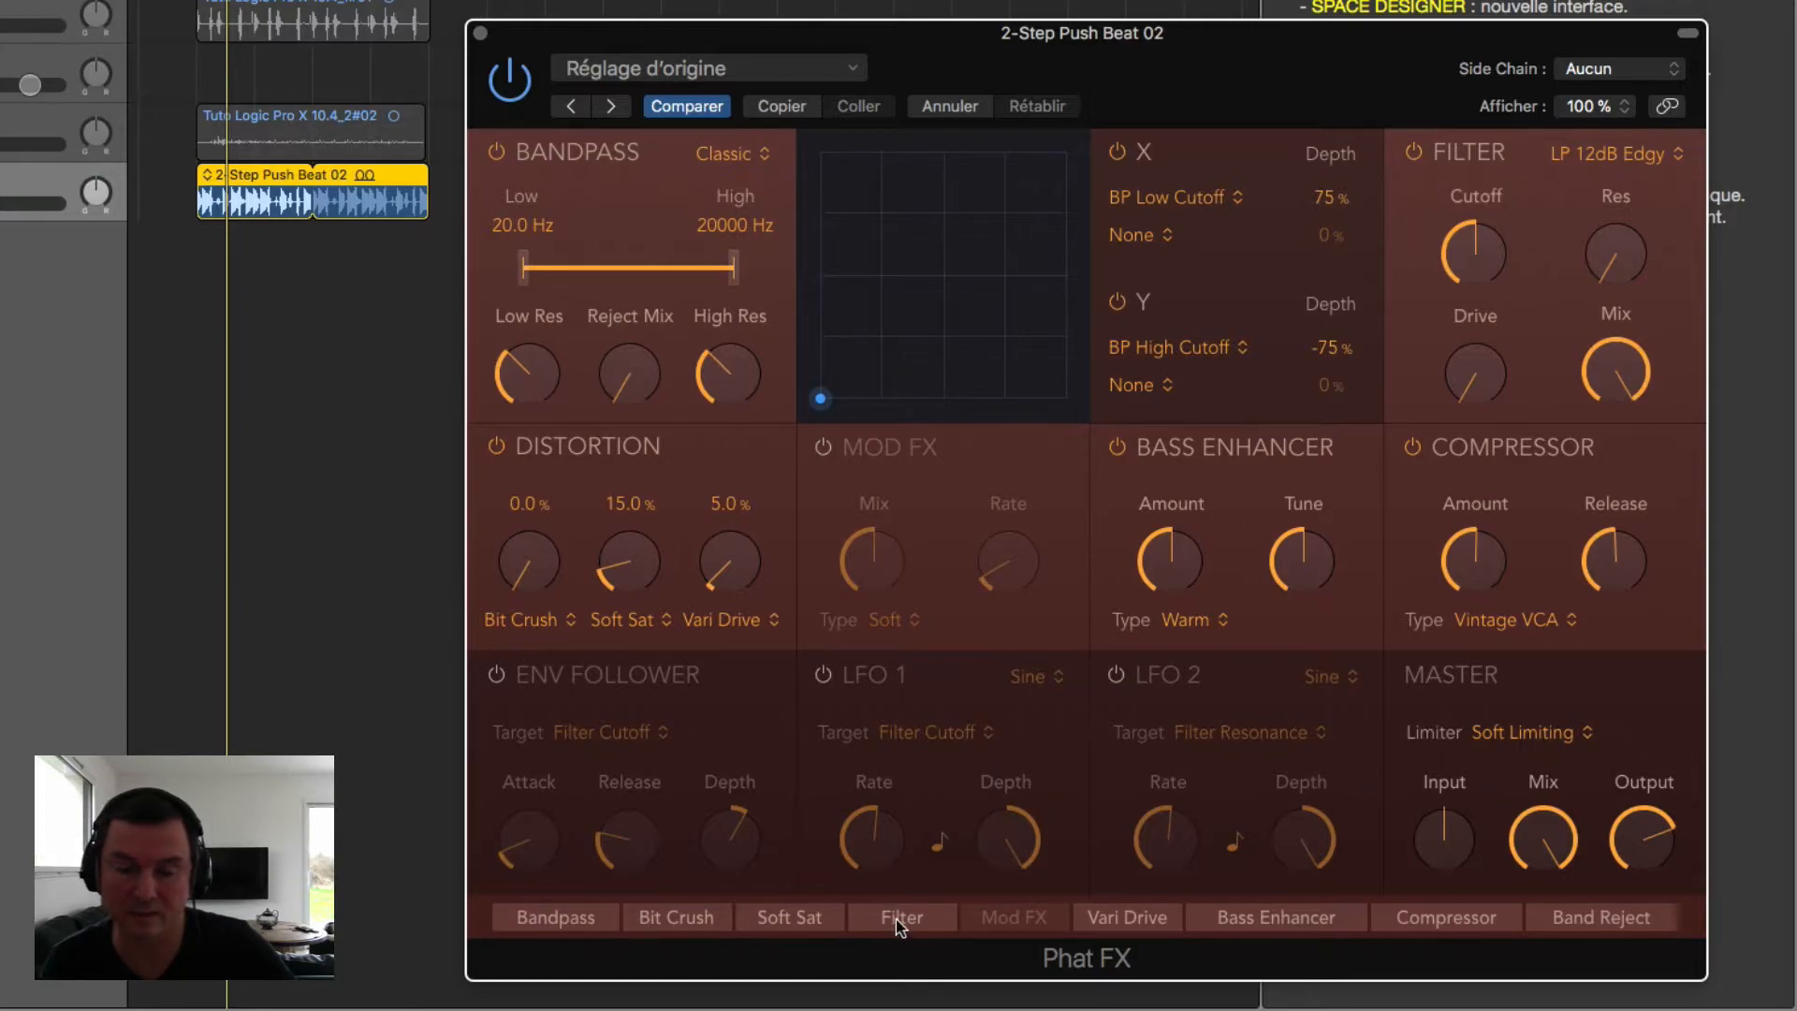
# Step: Turn off Phat FX's Filter module and load the Drums preset Accentuate
pyautogui.click(1413, 155)
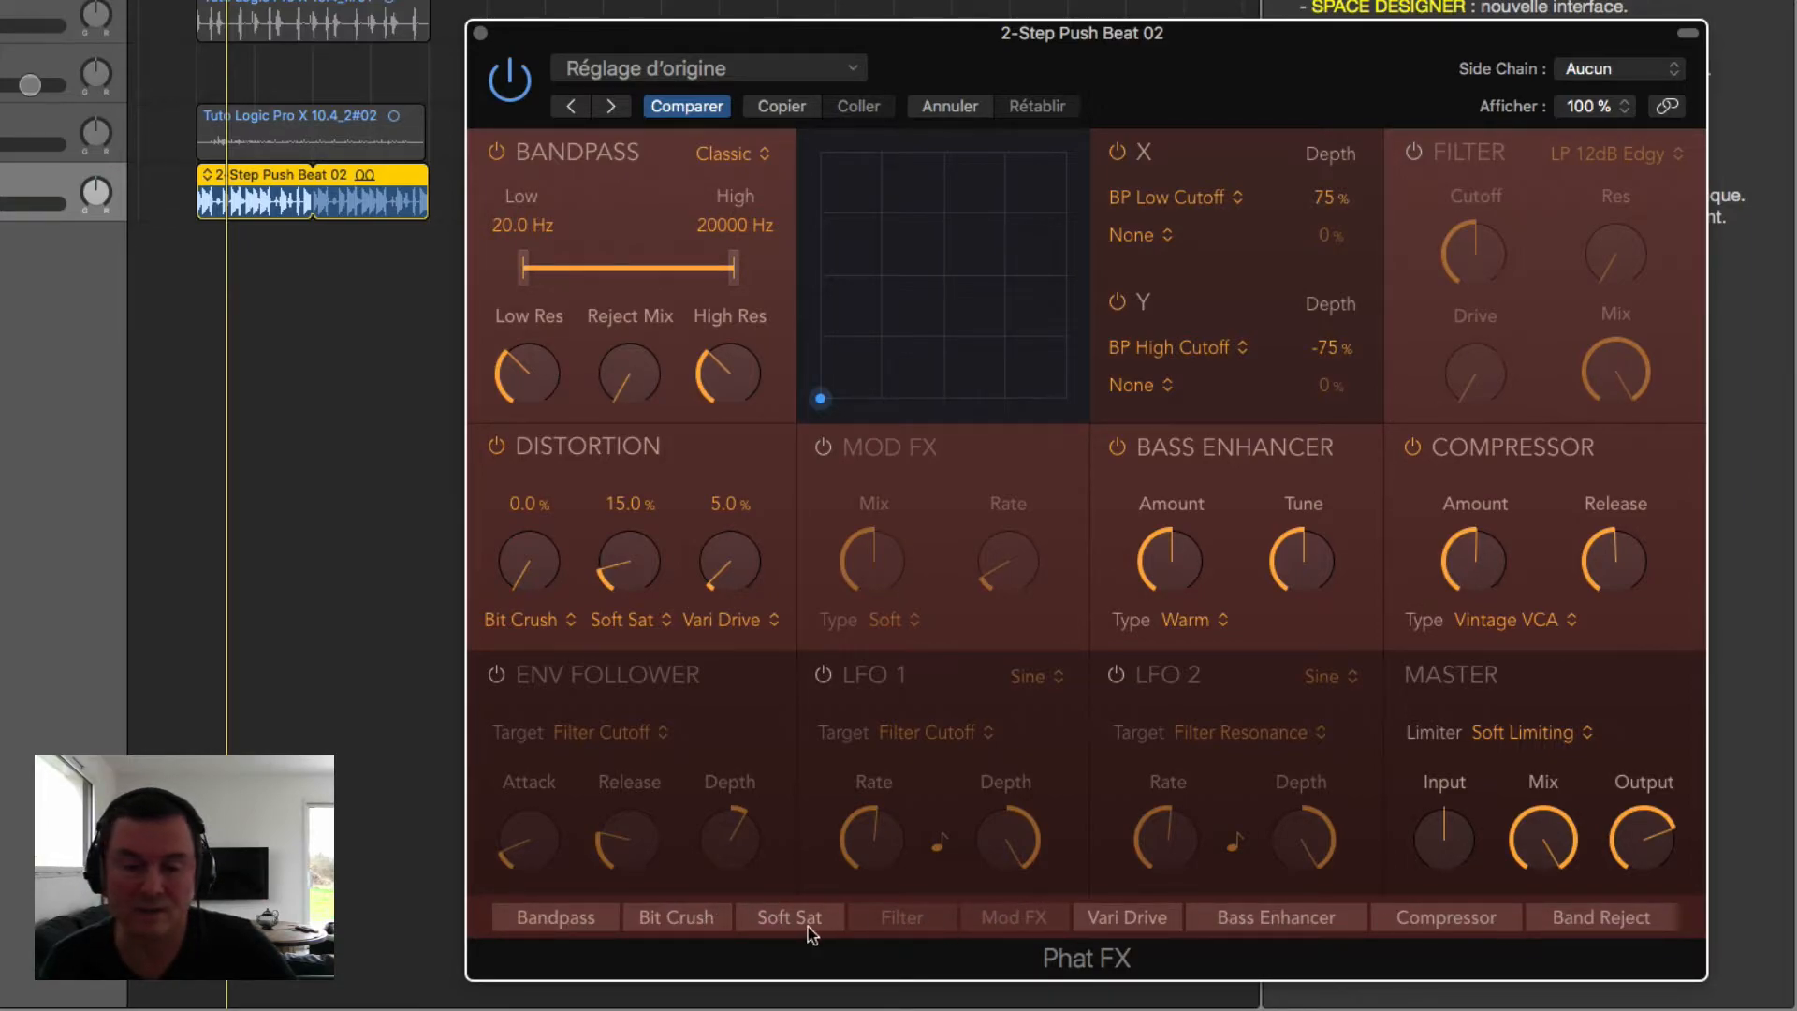
pyautogui.moveTo(582, 922)
pyautogui.mouseDown()
pyautogui.moveTo(702, 921)
pyautogui.moveTo(586, 923)
pyautogui.mouseUp()
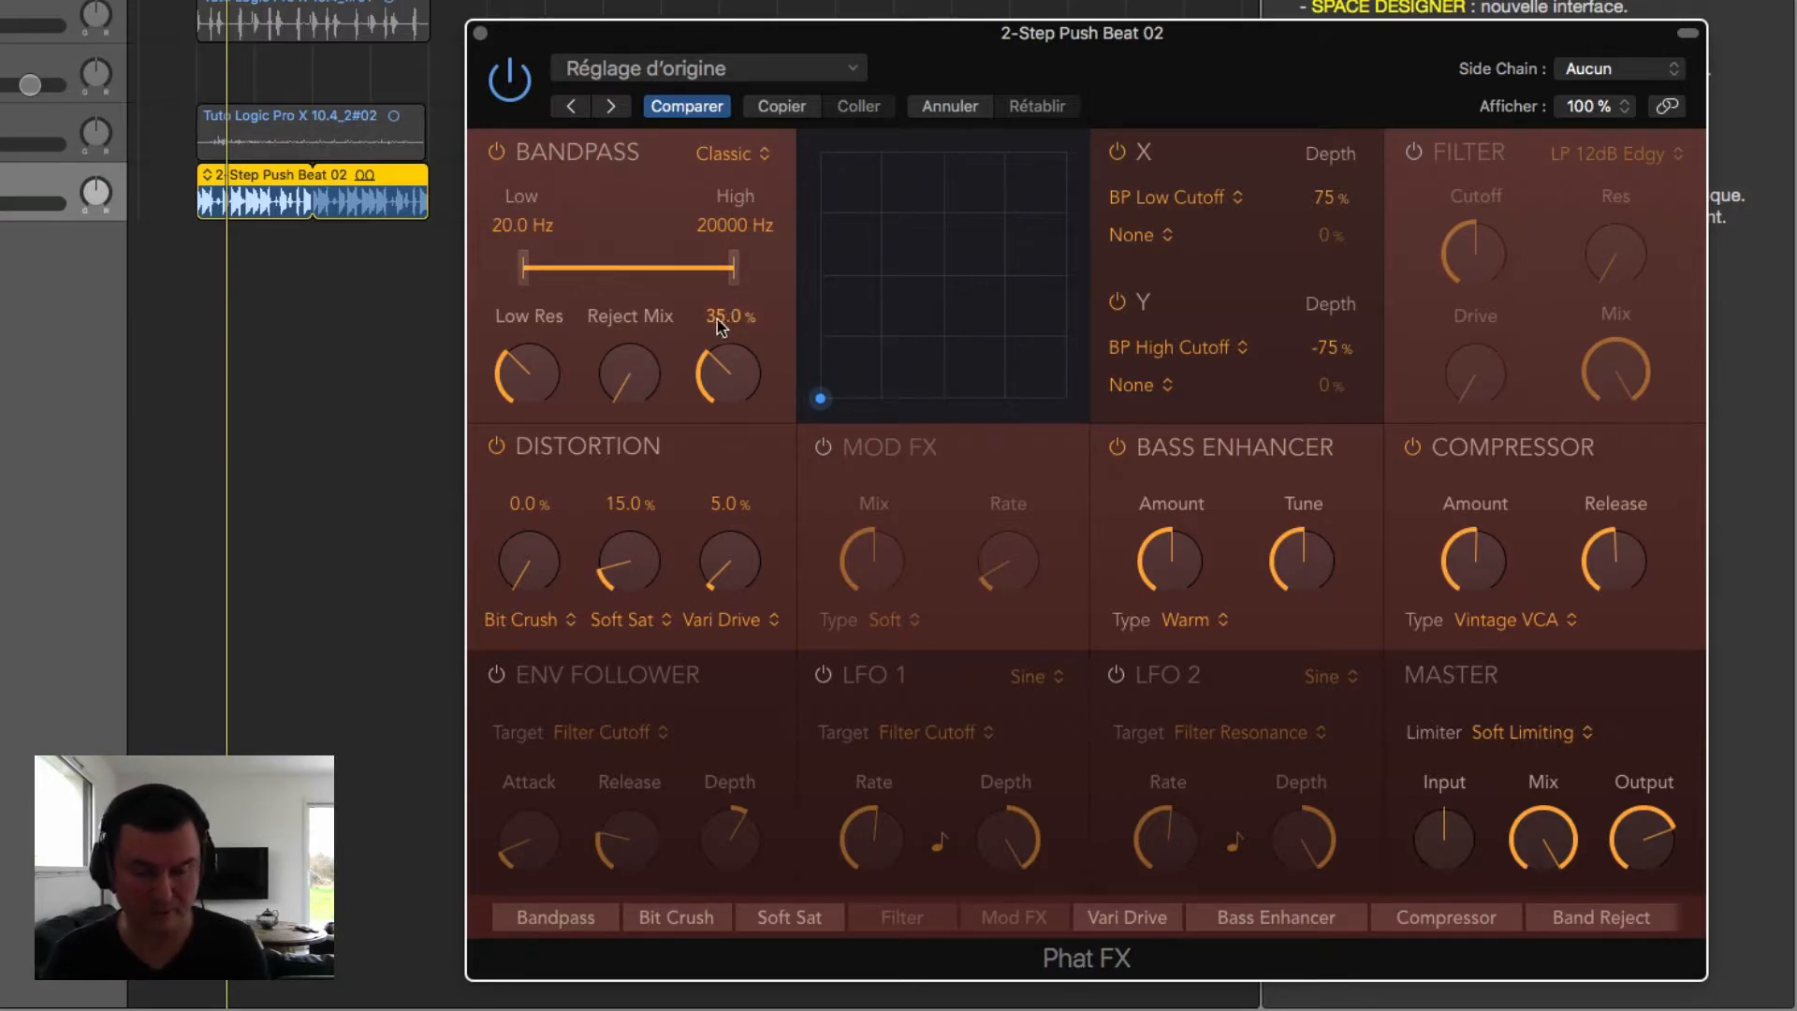
pyautogui.click(666, 69)
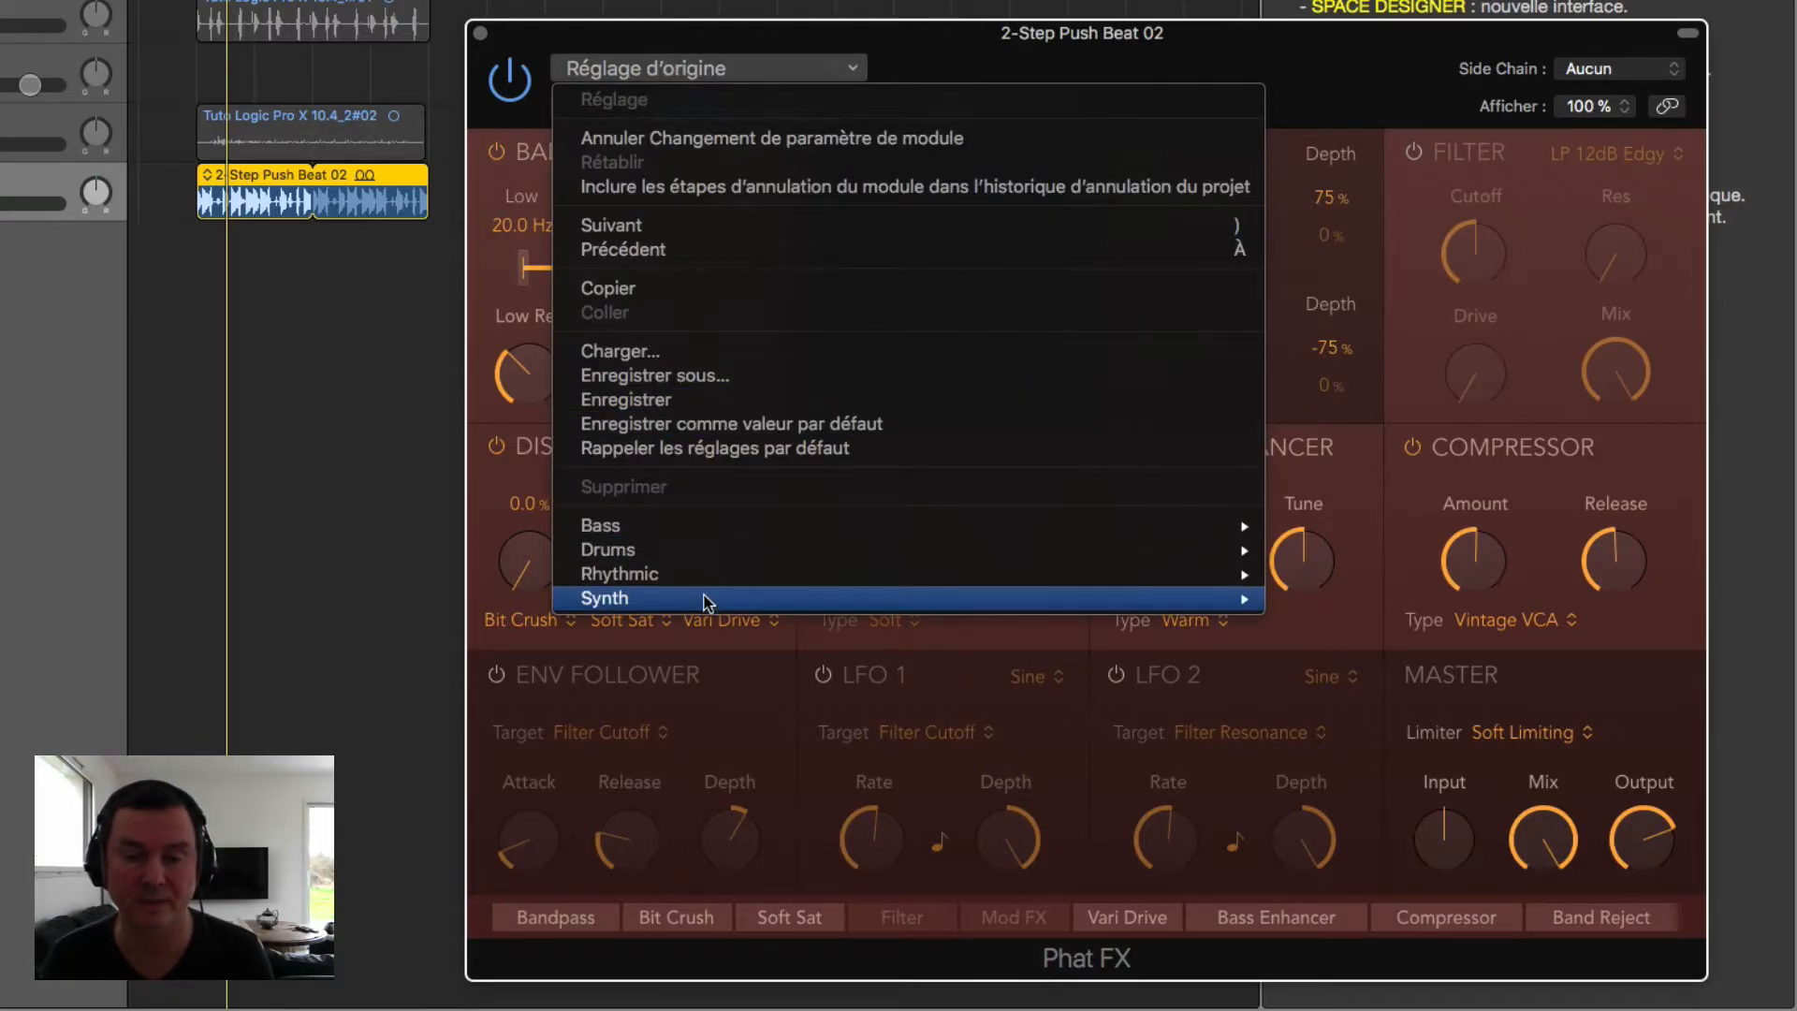
pyautogui.moveTo(706, 549)
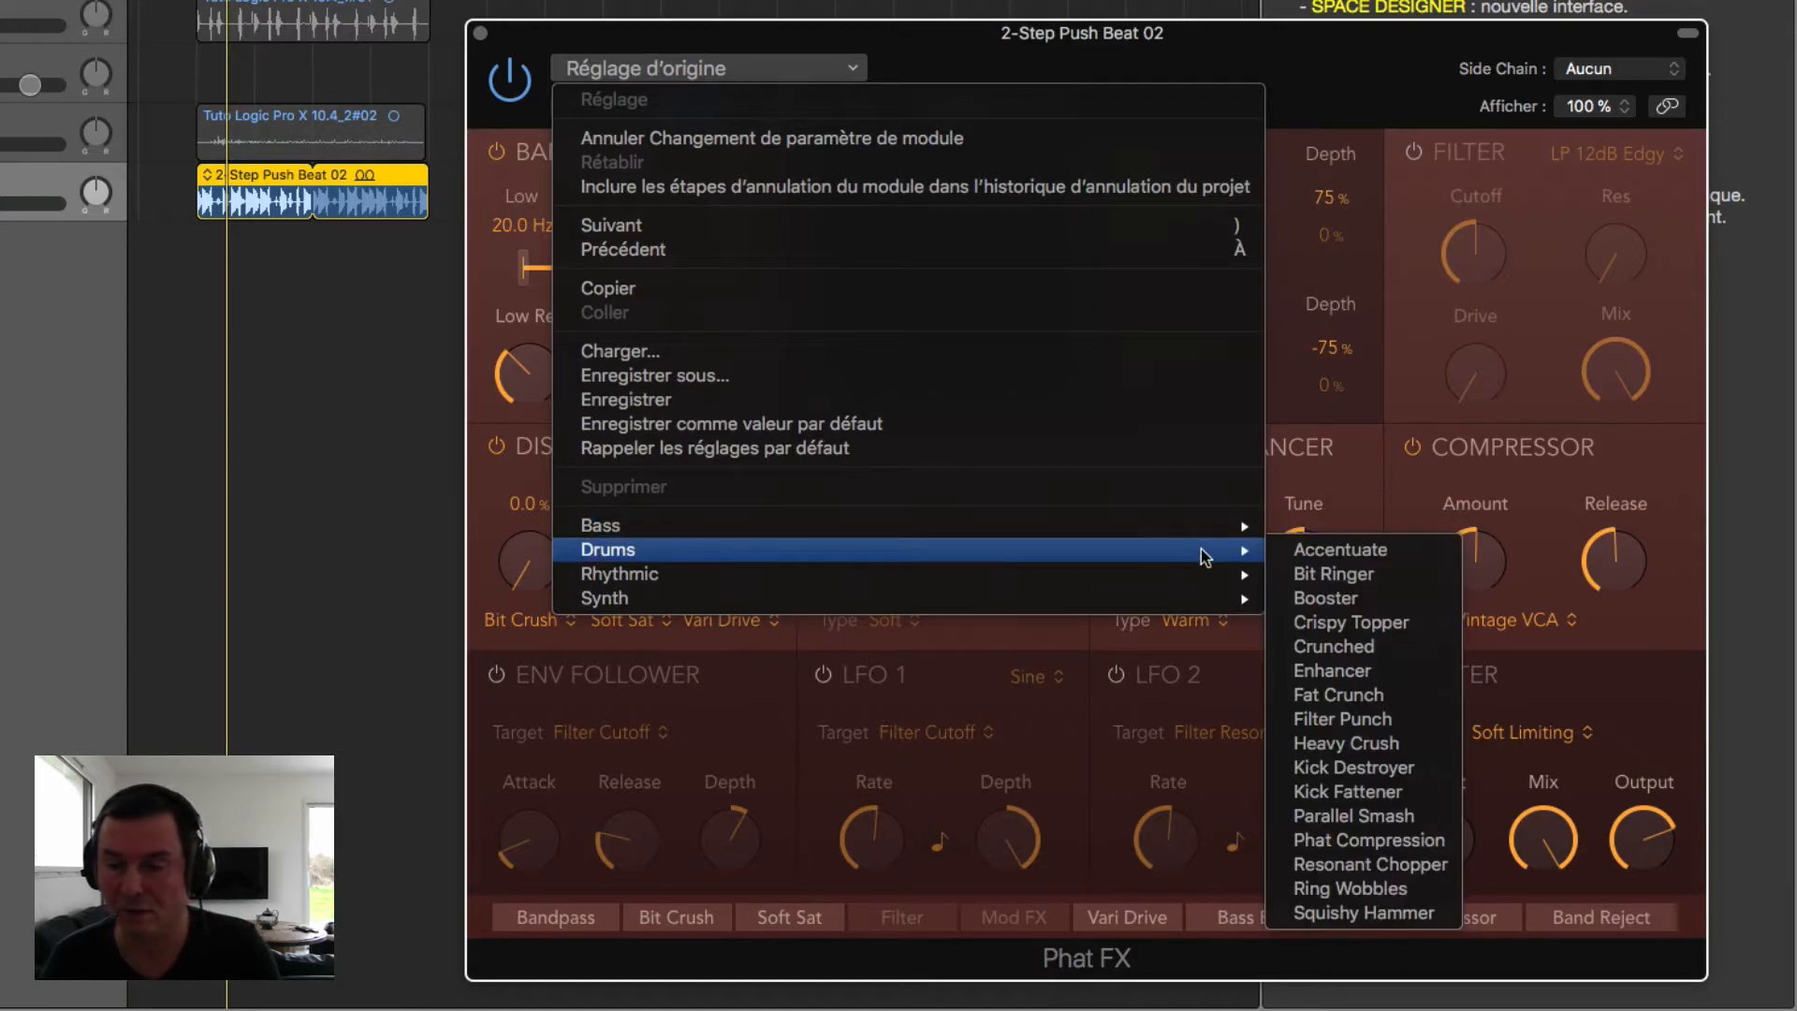
pyautogui.click(1305, 552)
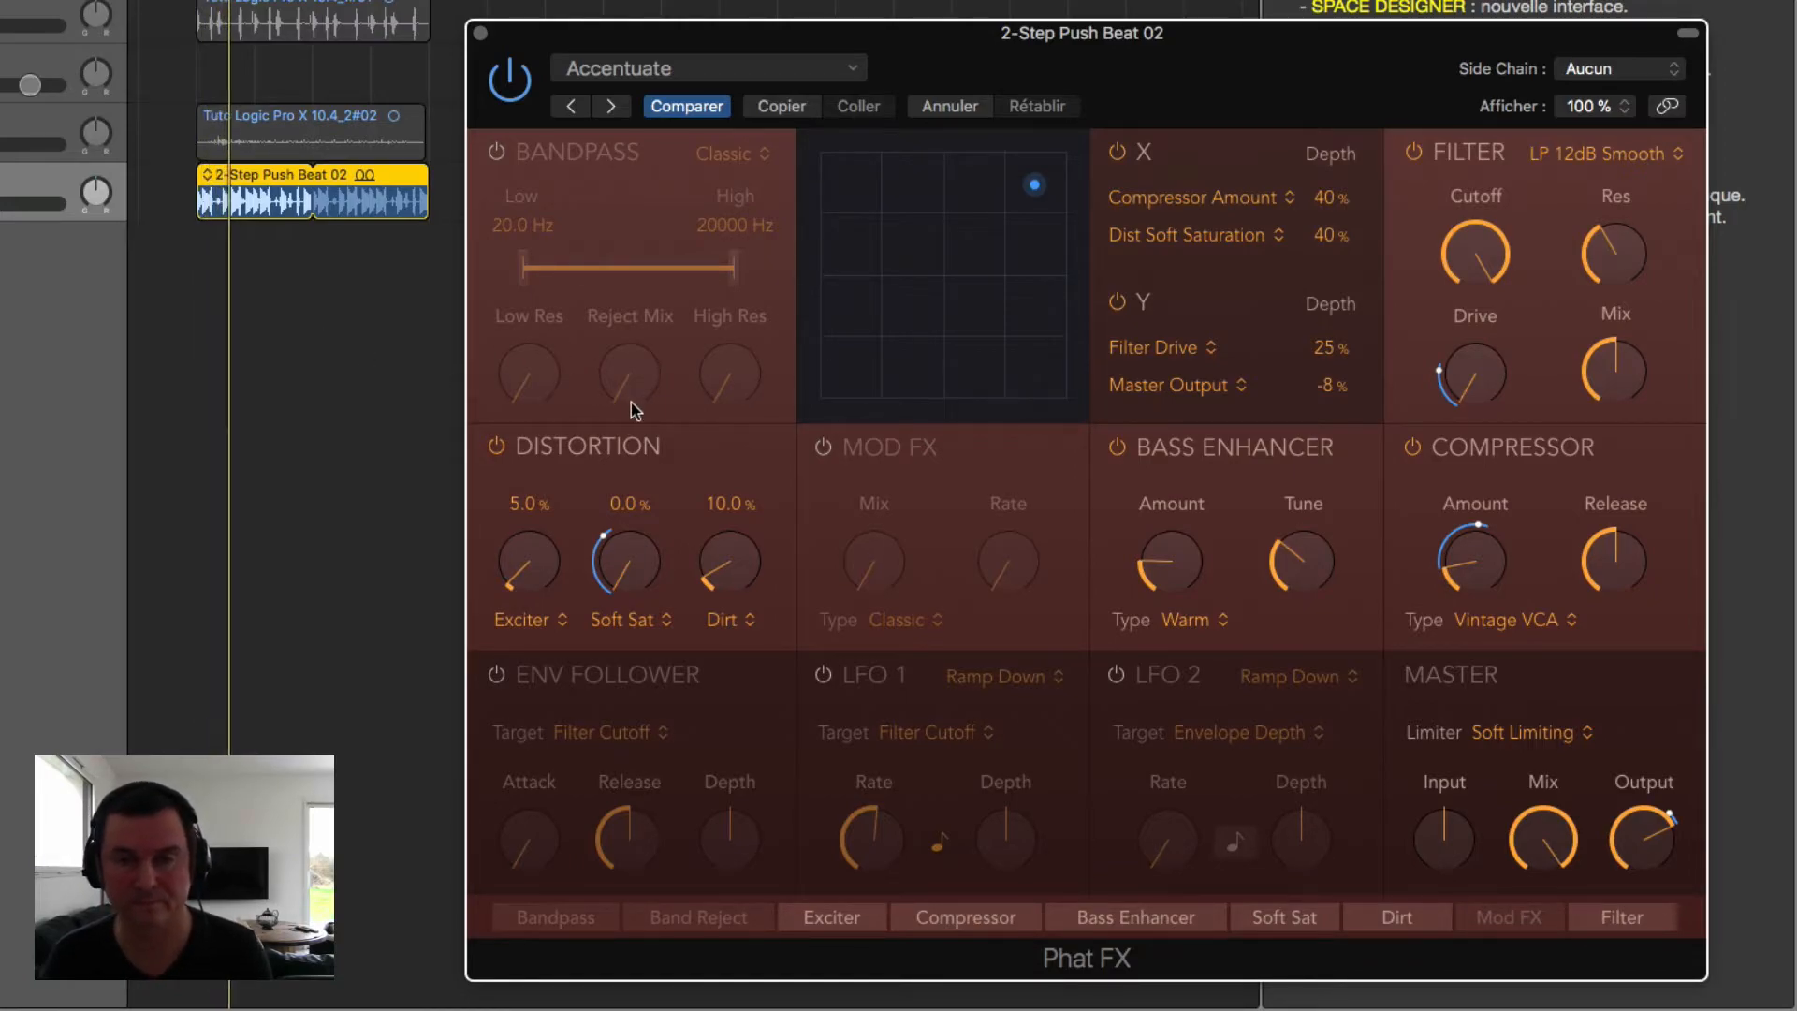
# Step: Play the drum loop with Phat FX and switch it to the Drums preset Bit Ringer
pyautogui.click(790, 76)
pyautogui.moveTo(879, 549)
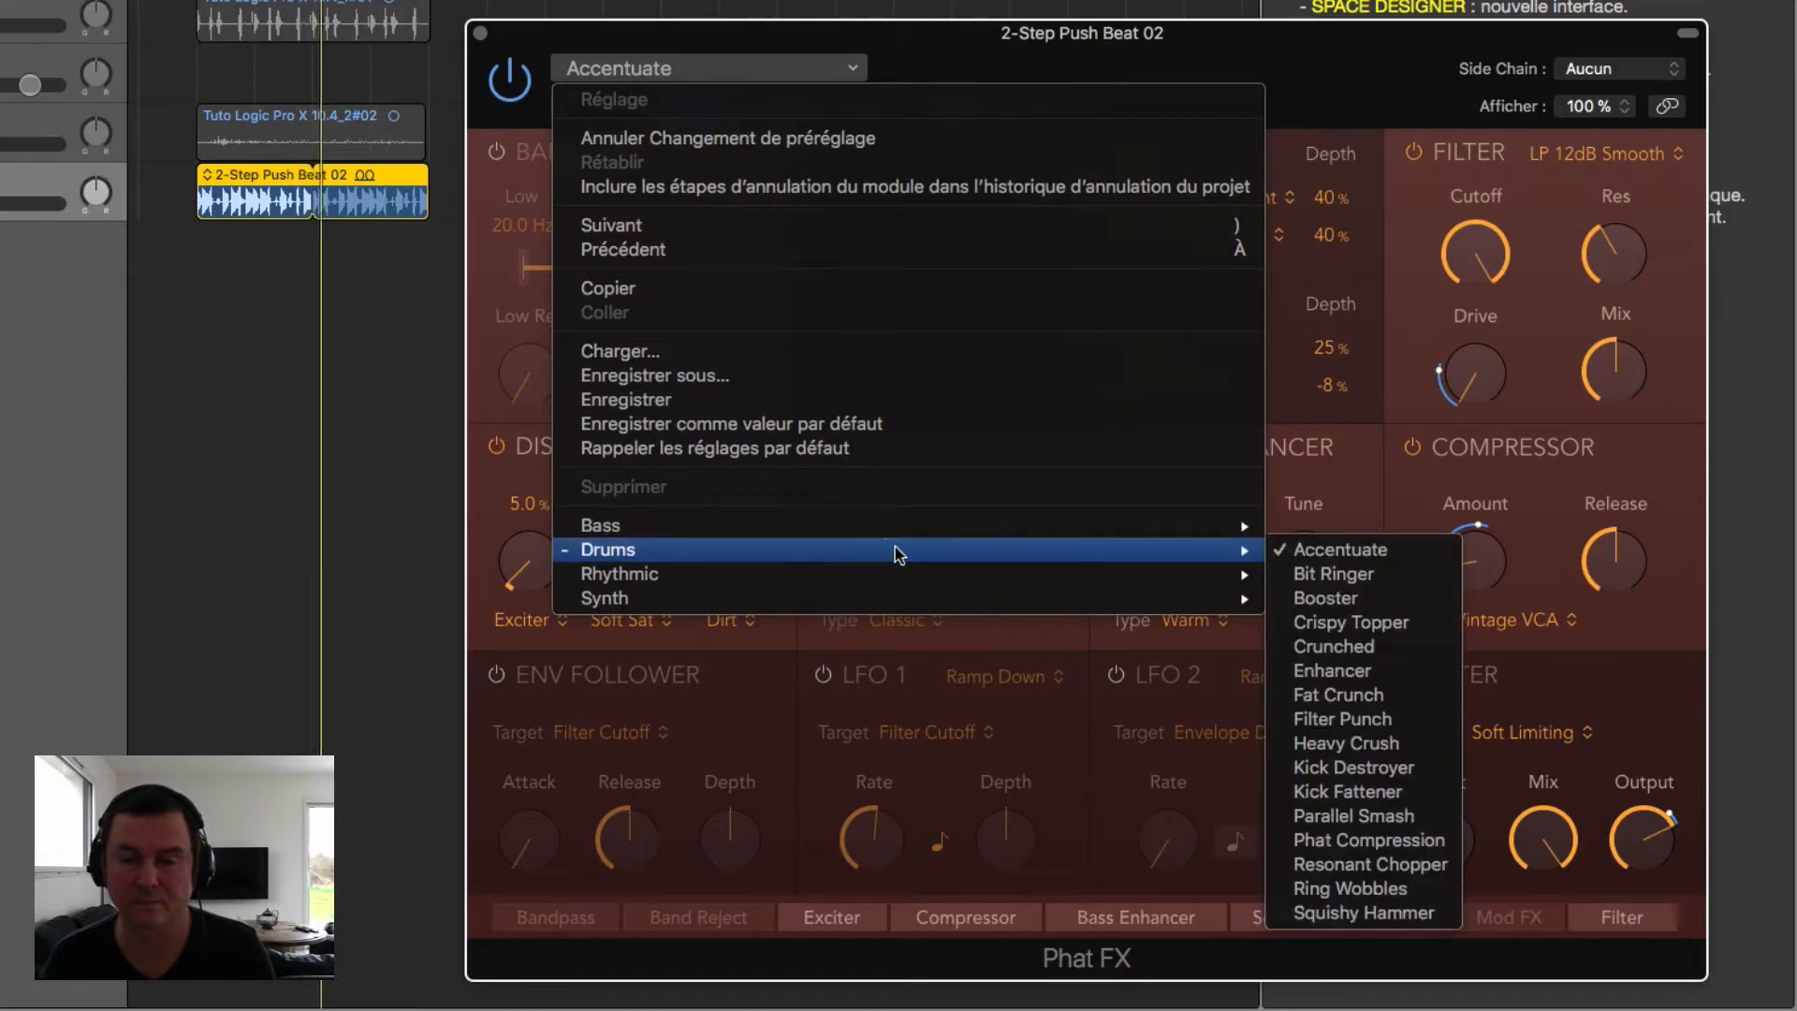
pyautogui.click(1348, 573)
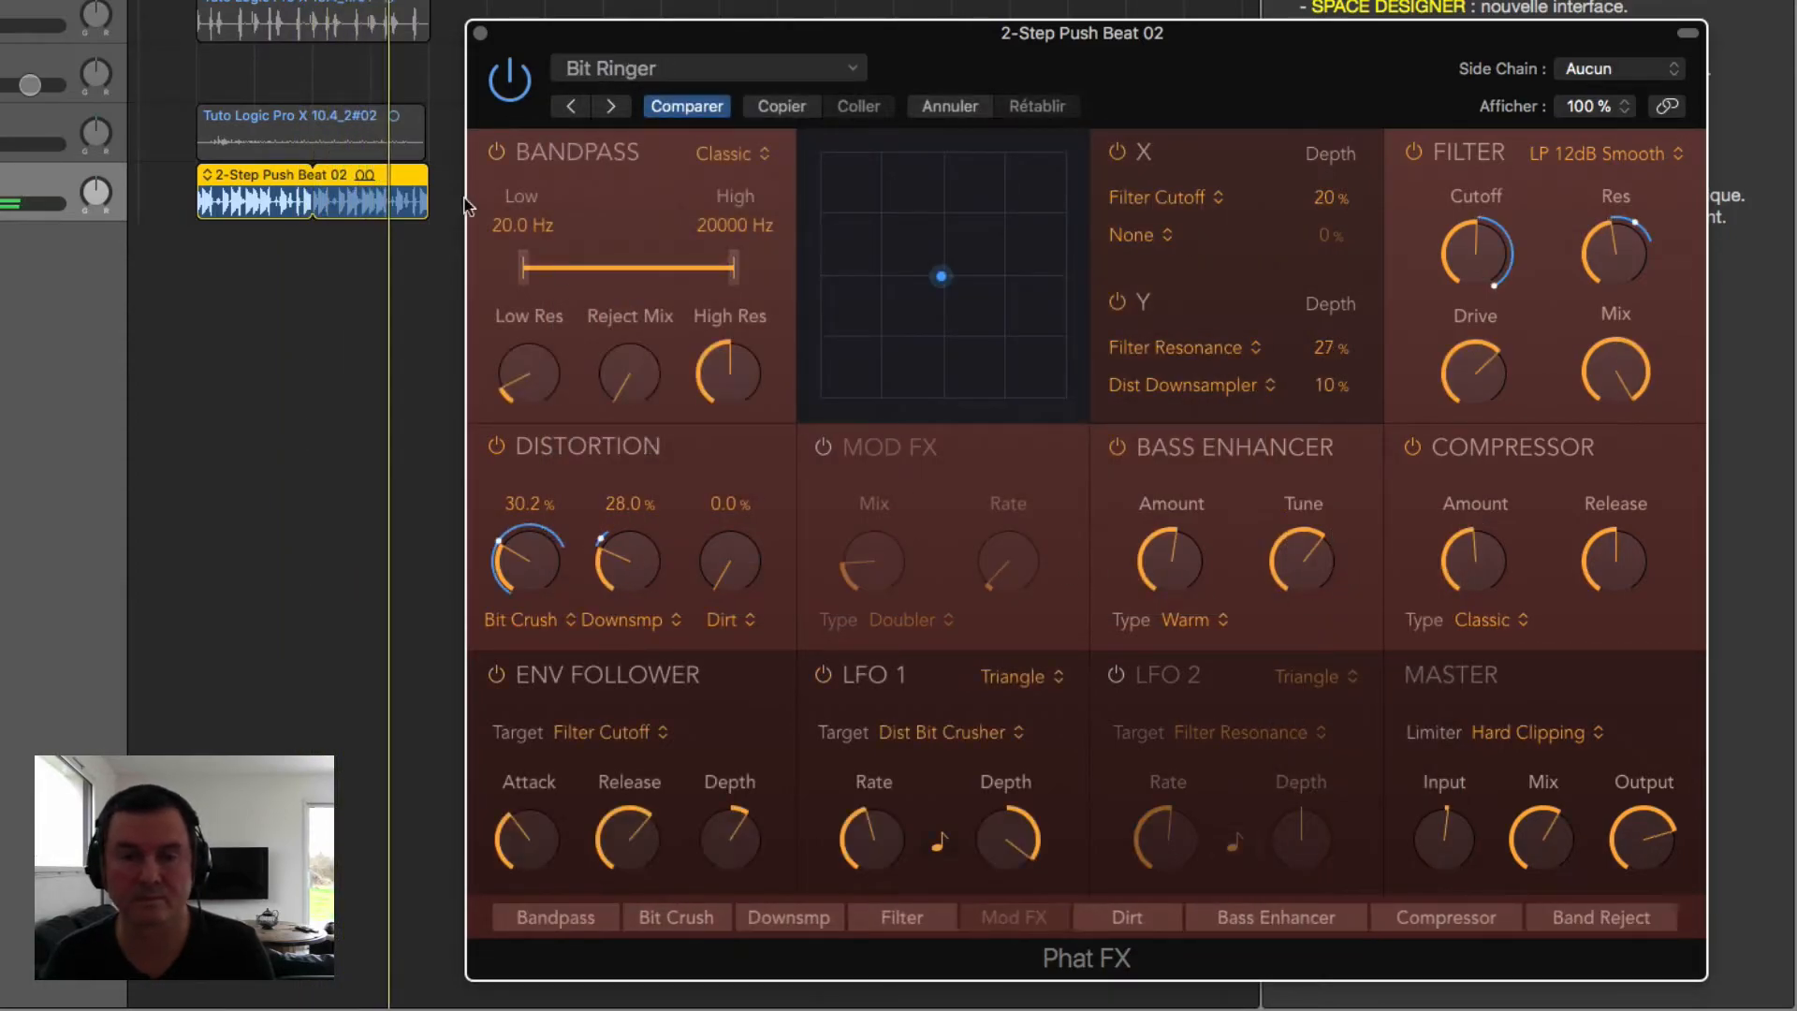
# Step: Audition the following Phat FX drum presets one by one, from Booster through Crispy Topper, Crunched and Enhancer to Fat Crunch
pyautogui.click(614, 108)
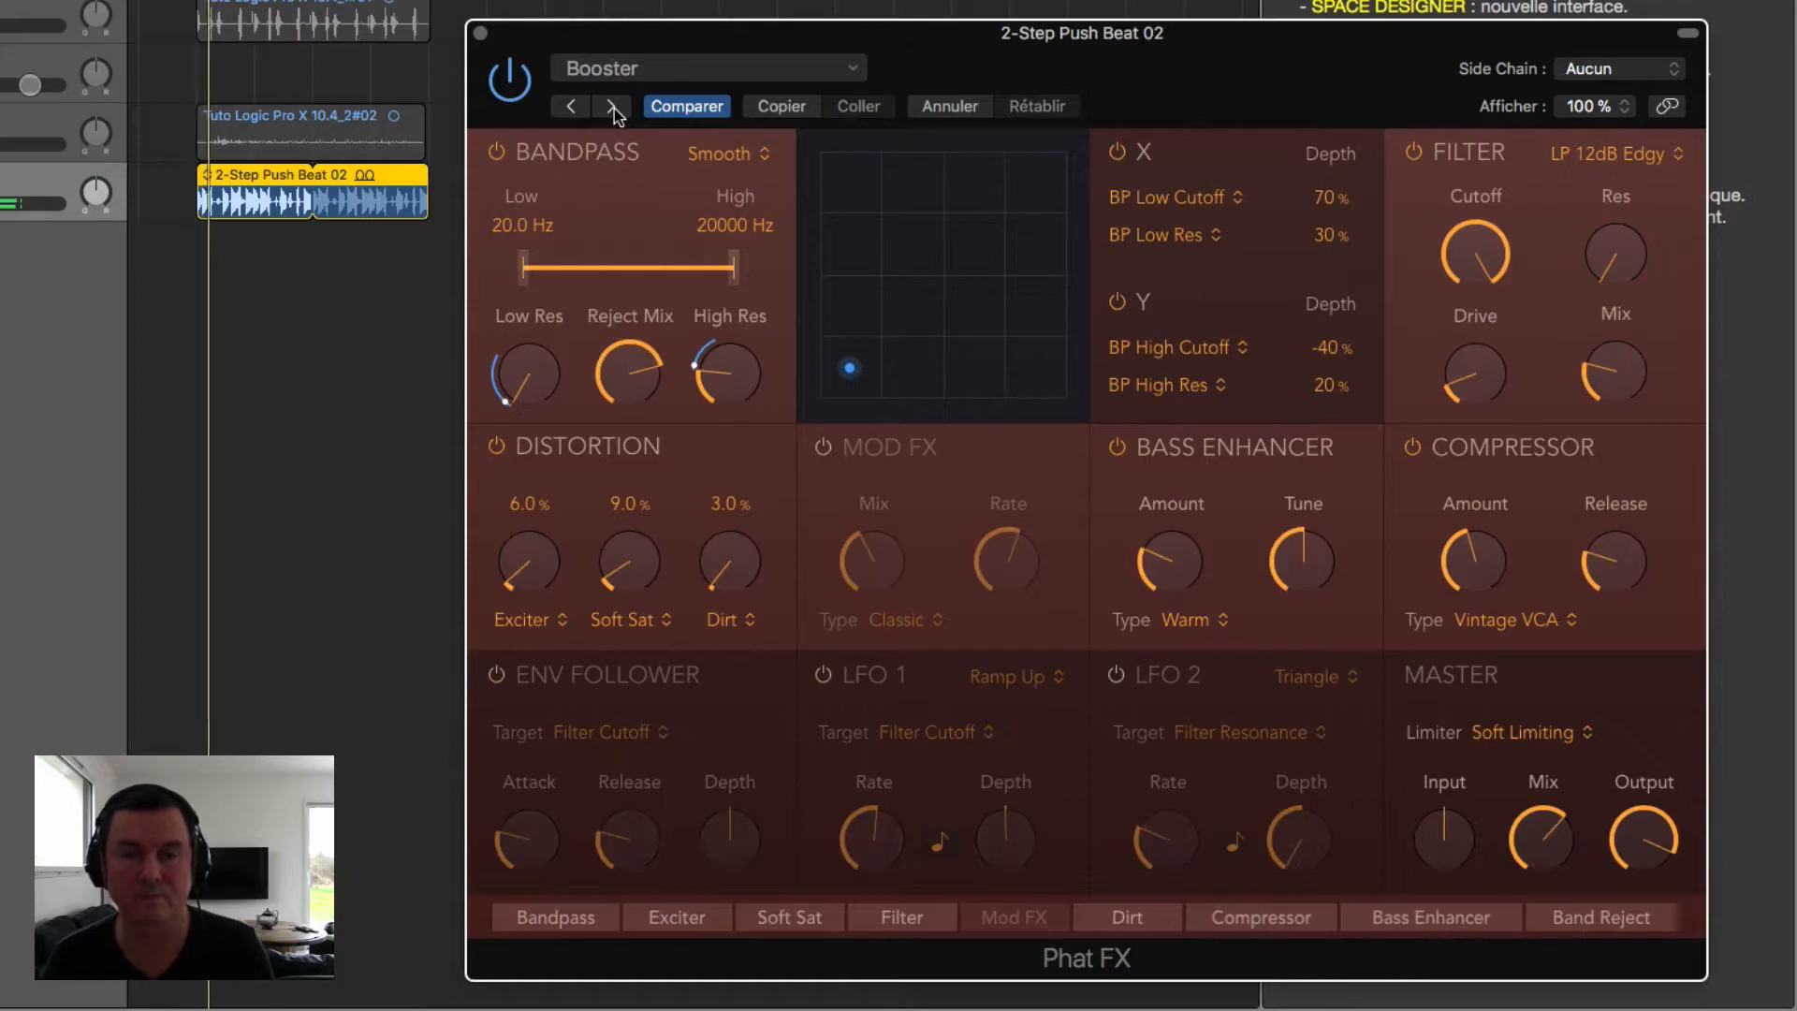
pyautogui.click(614, 109)
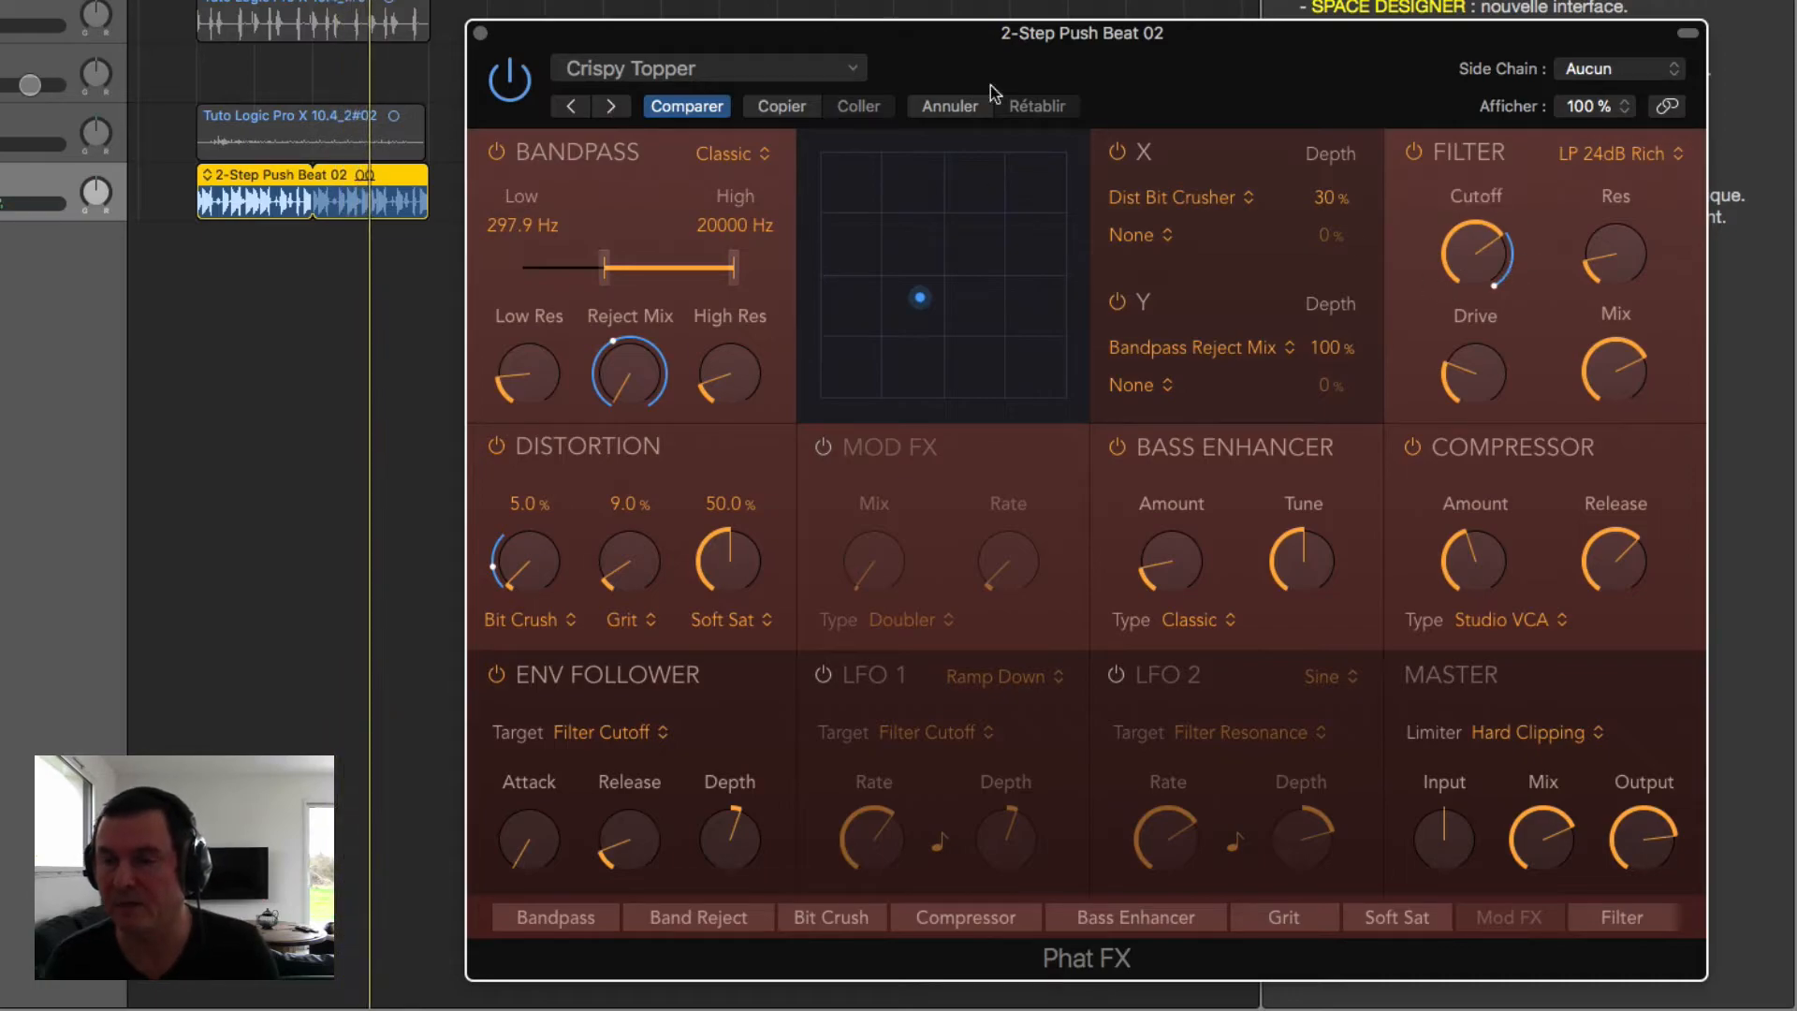
pyautogui.click(612, 109)
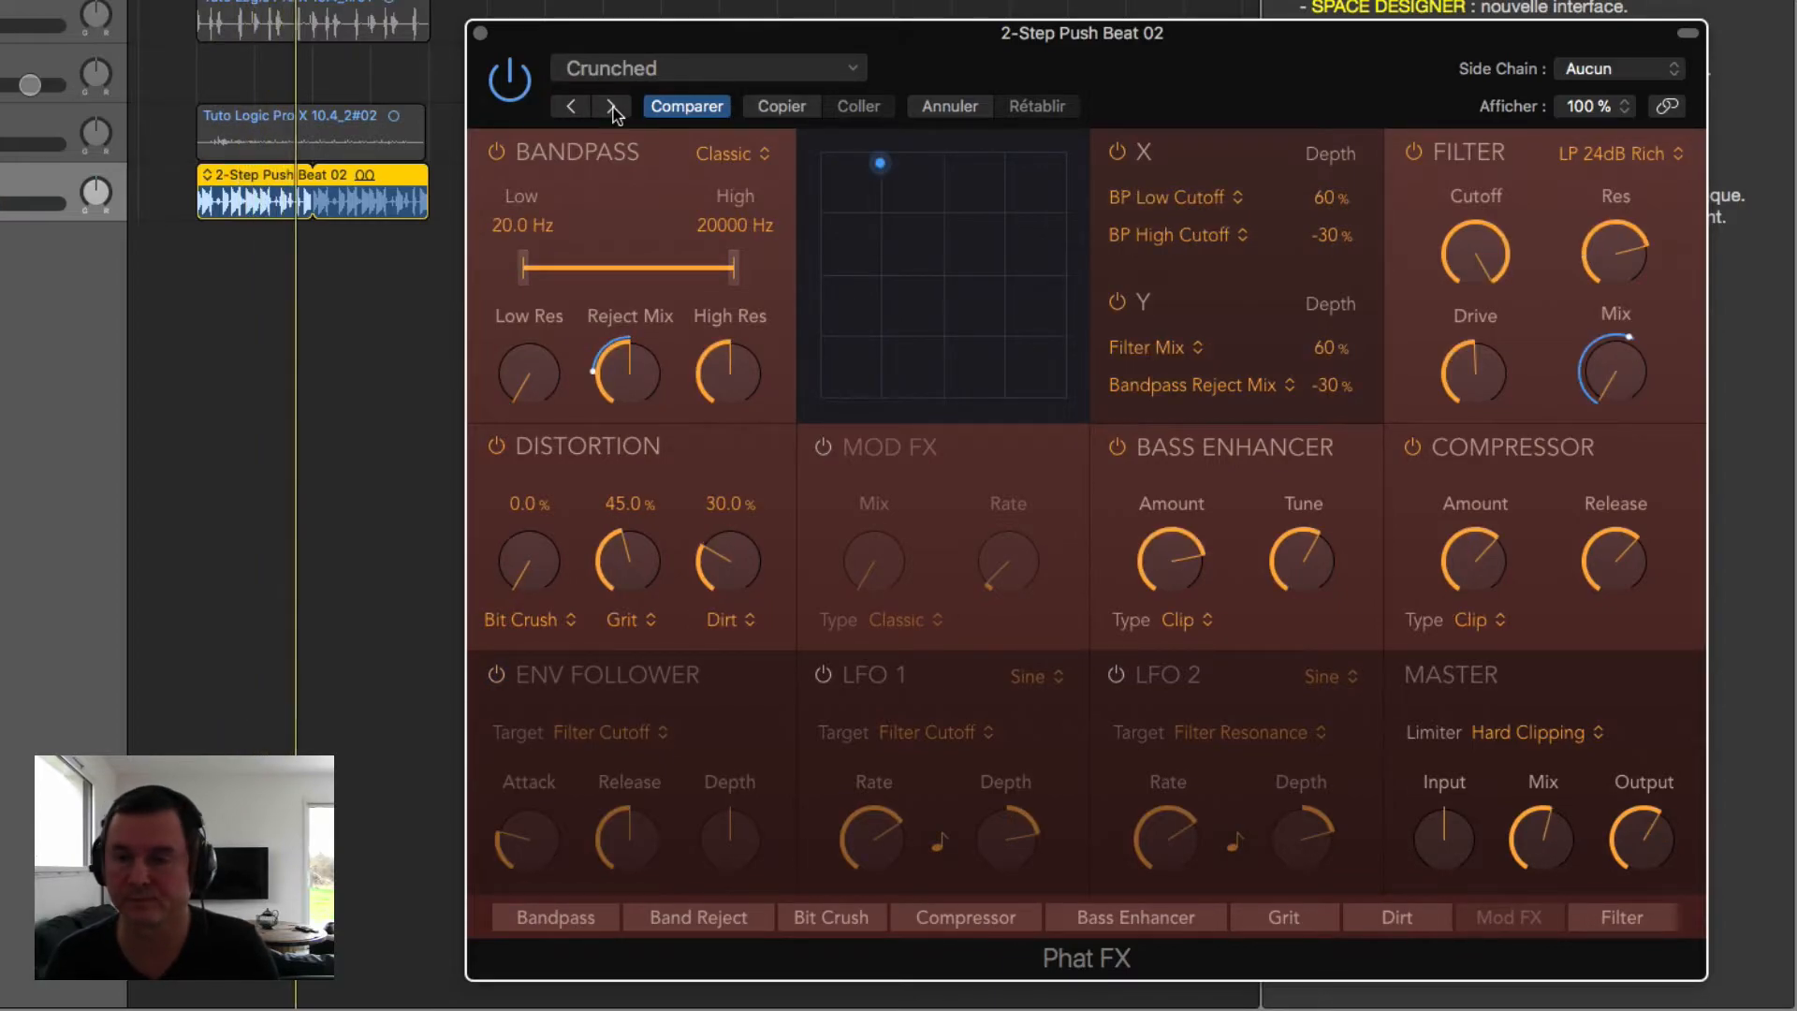
pyautogui.click(613, 108)
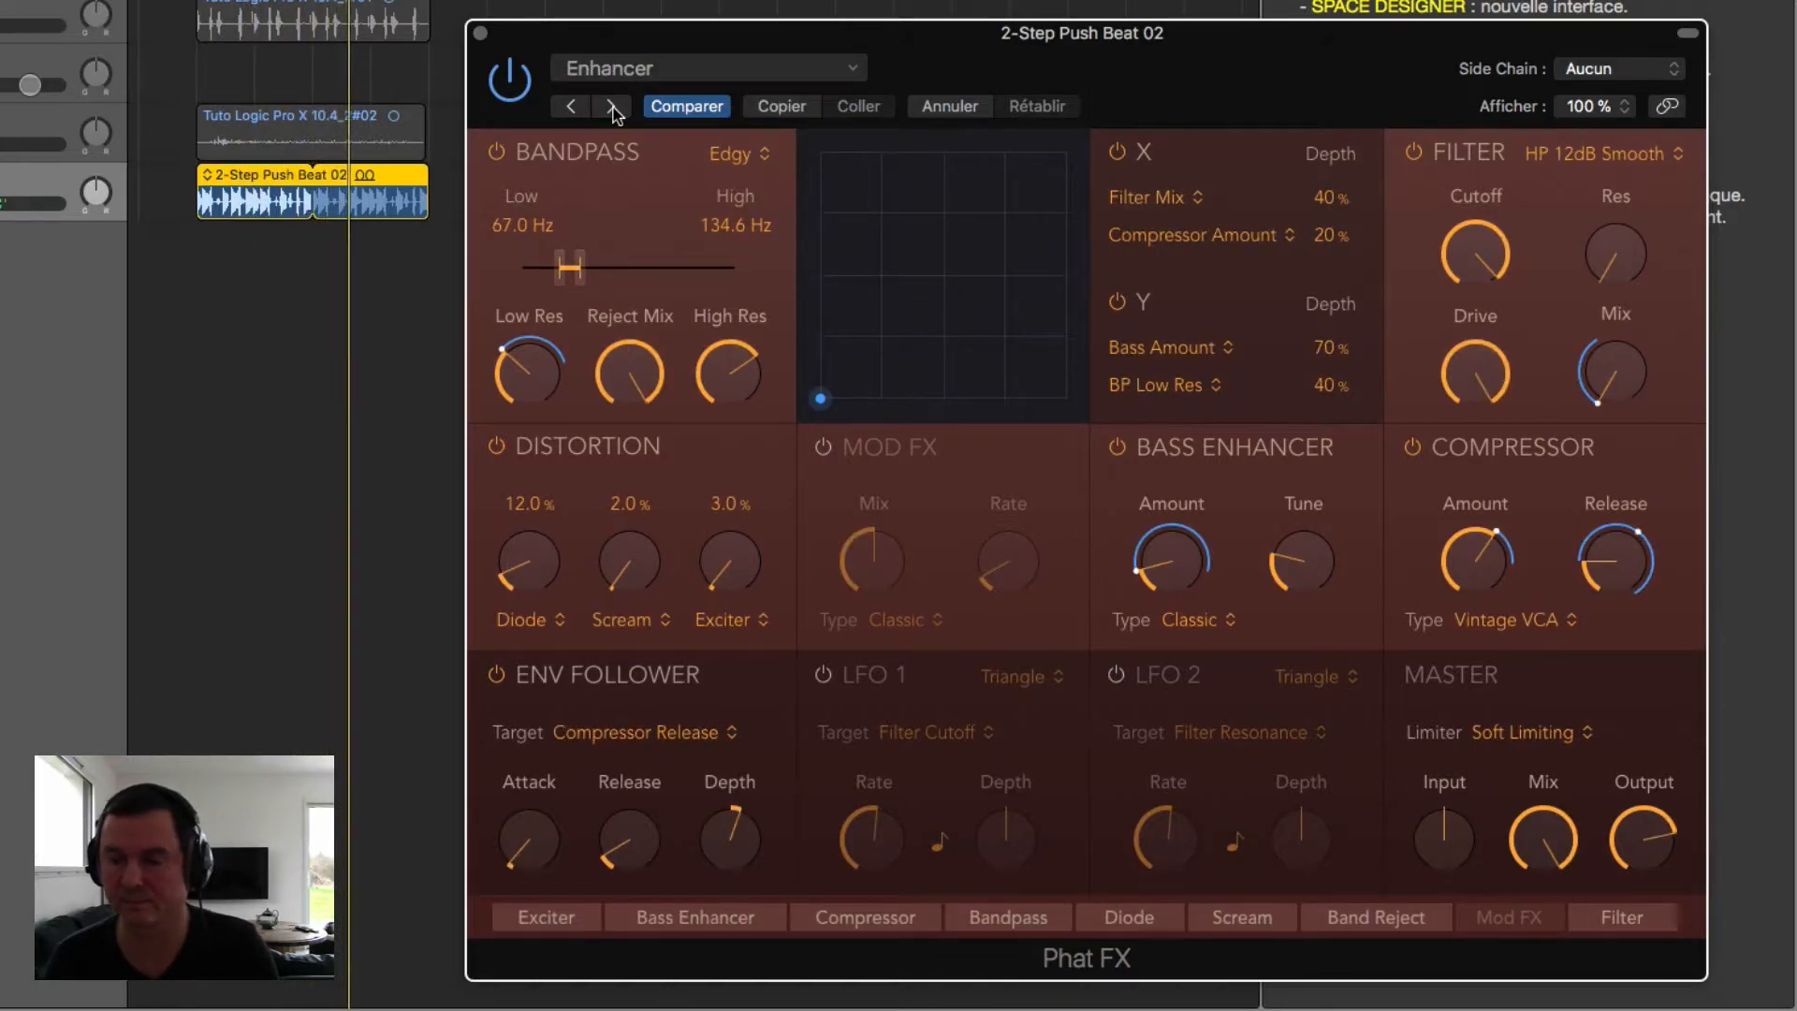
pyautogui.click(613, 109)
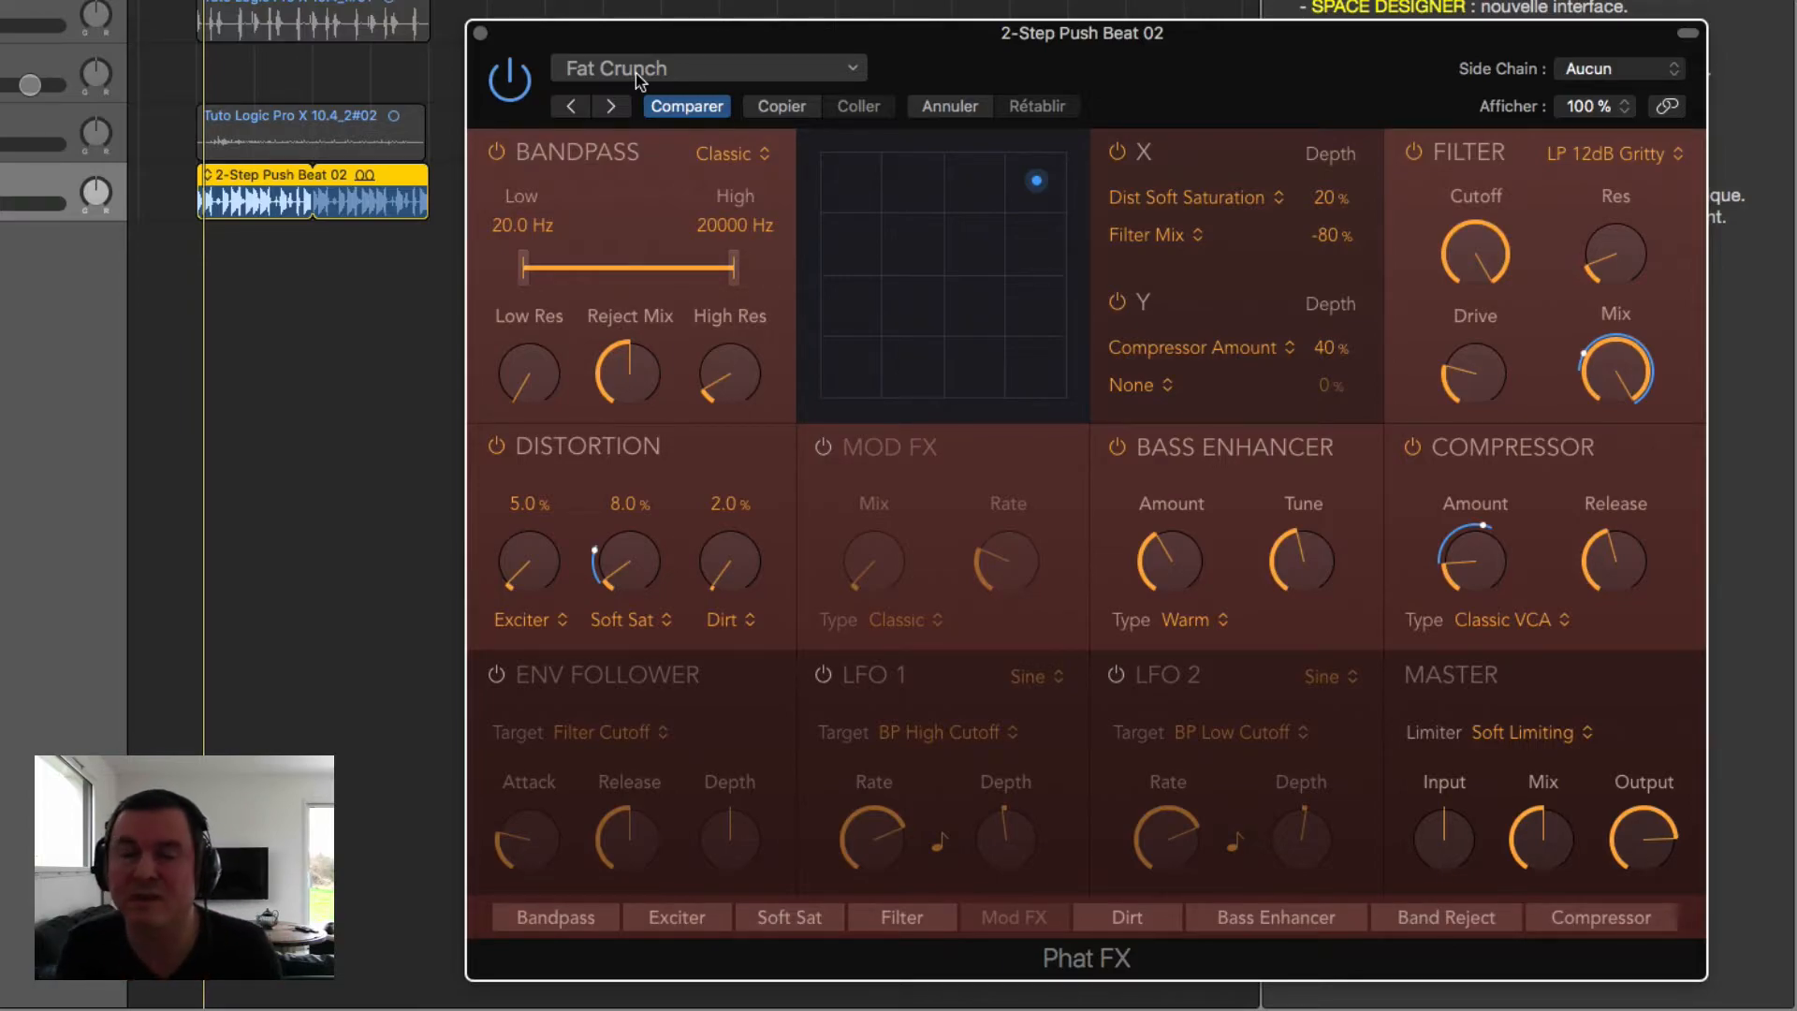
# Step: Load the Wobble Drive preset from the Bass presets
pyautogui.click(636, 73)
pyautogui.moveTo(884, 598)
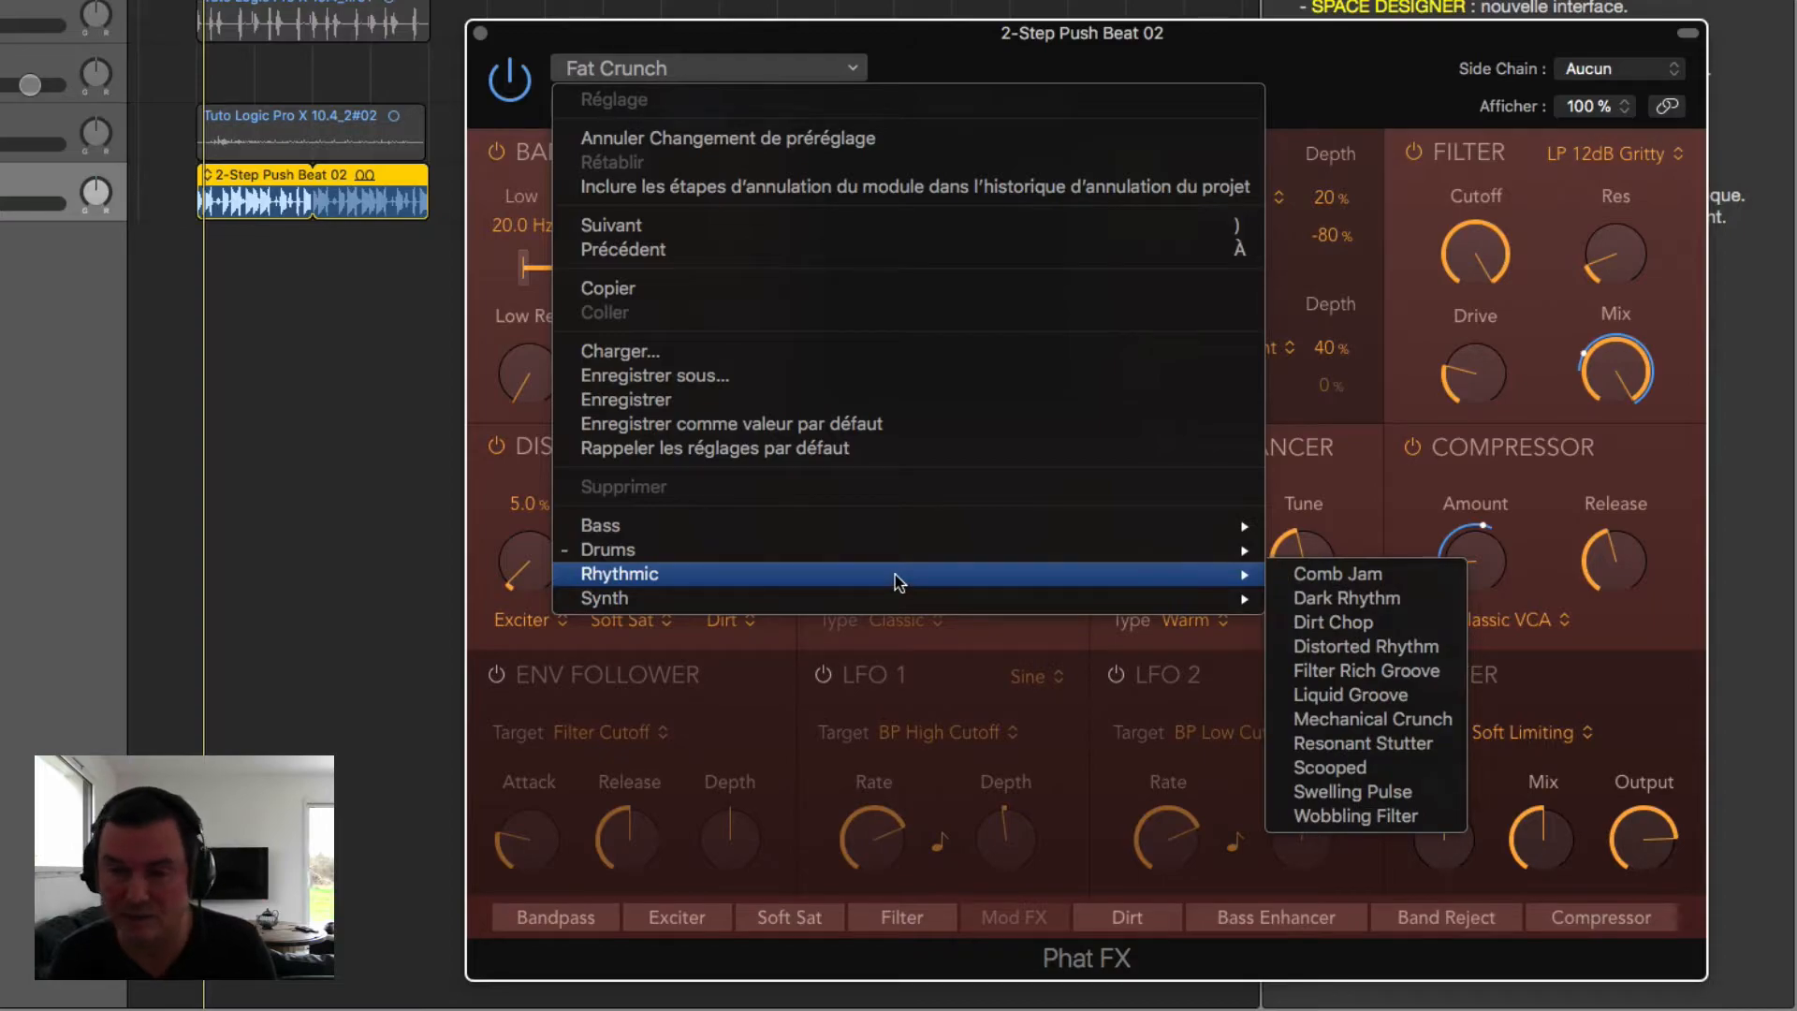
pyautogui.moveTo(900, 542)
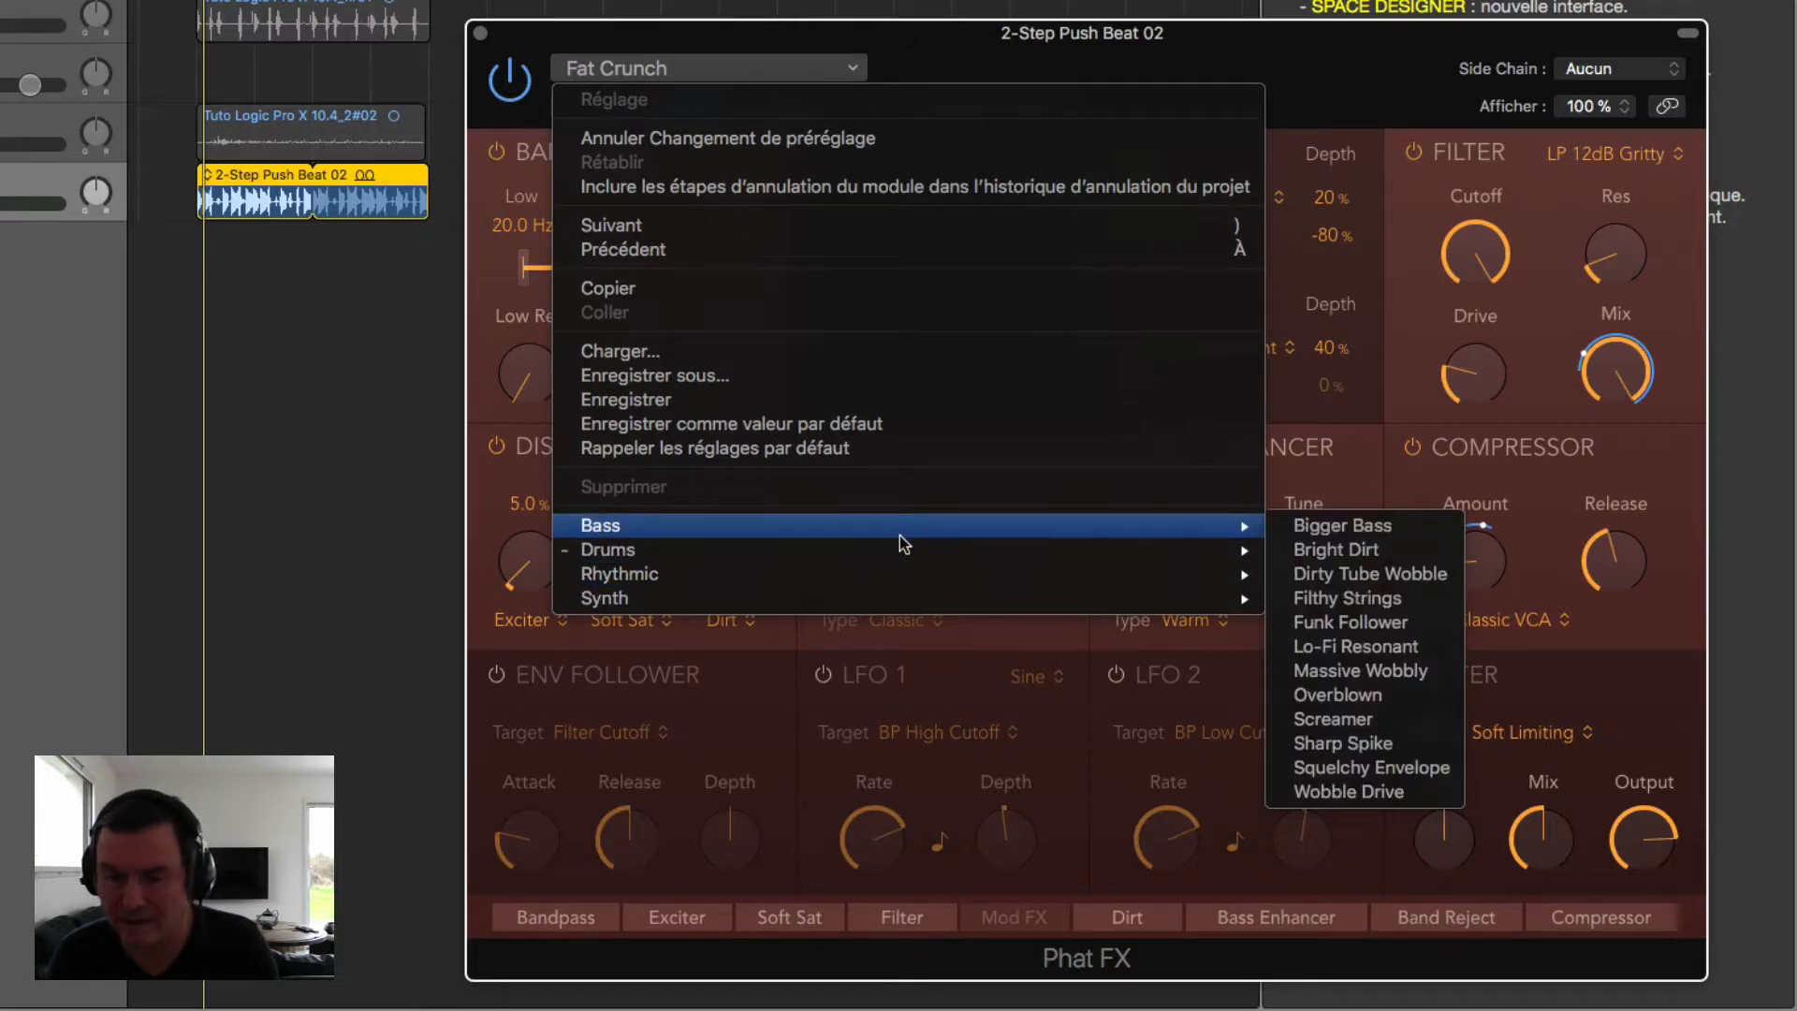
pyautogui.click(1366, 791)
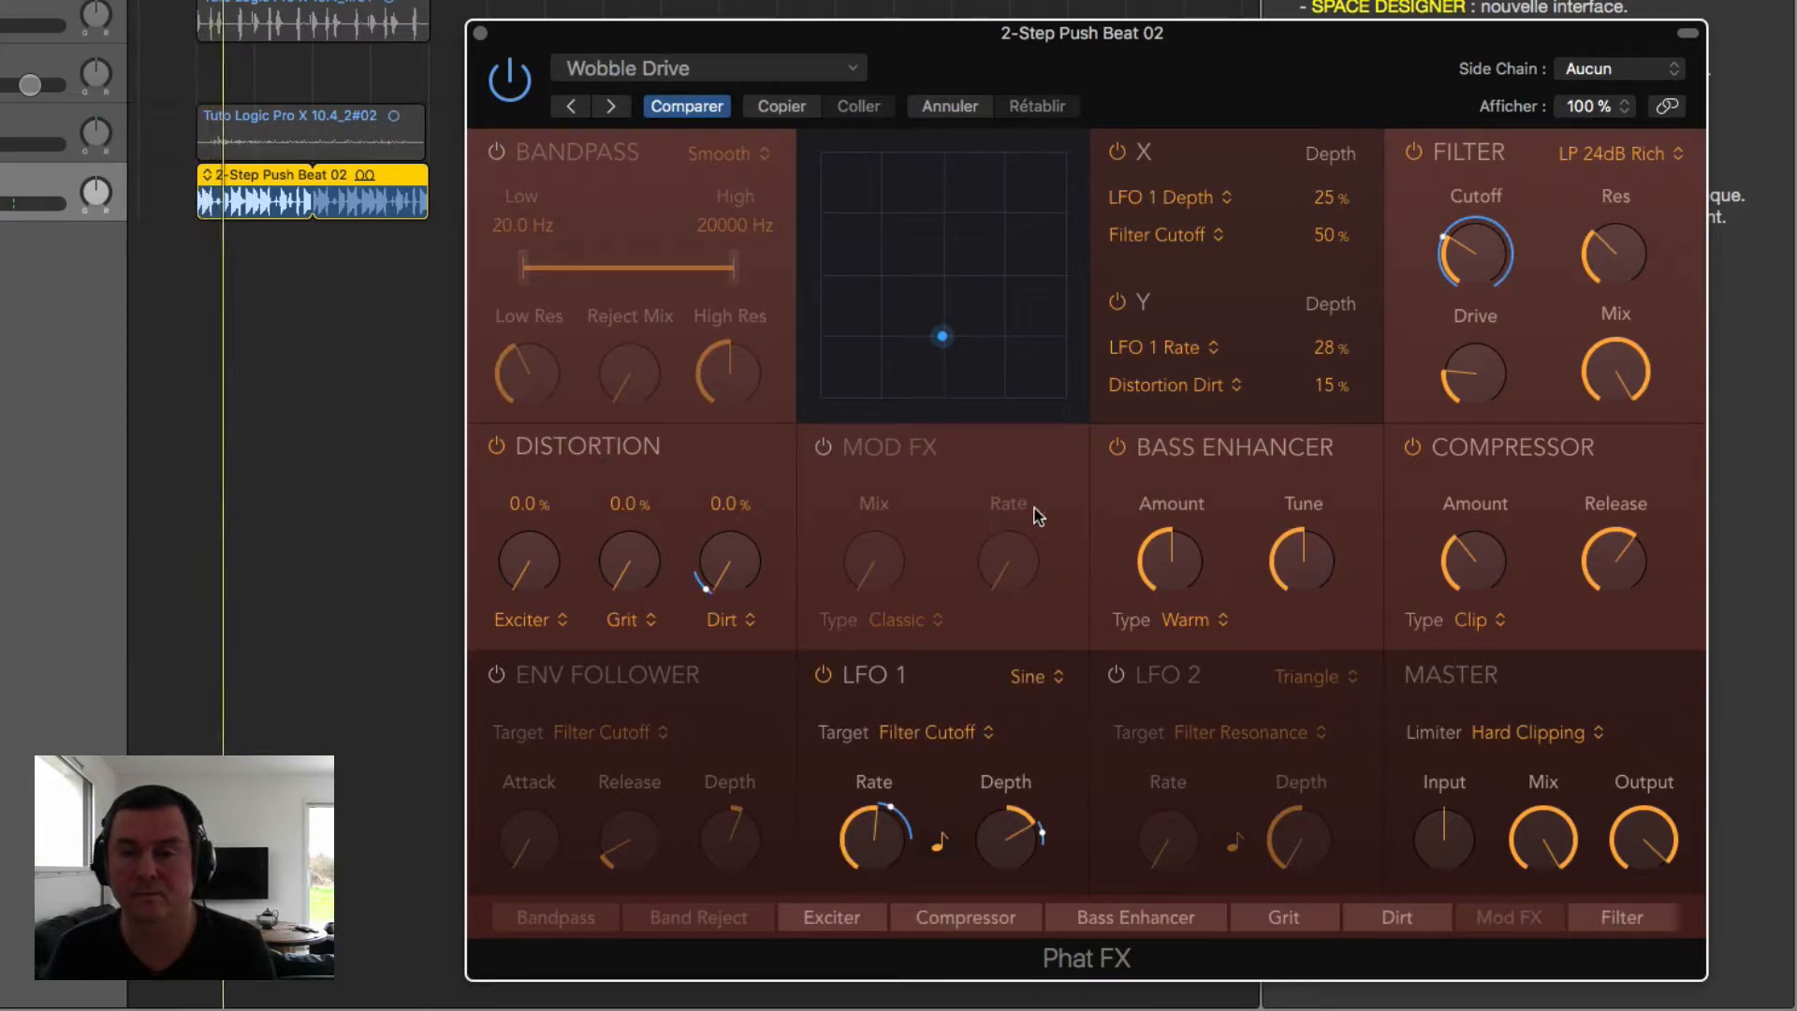
# Step: Load the Crunched preset from the Drums presets and advance to the following preset, Enhancer
pyautogui.click(709, 73)
pyautogui.moveTo(1003, 552)
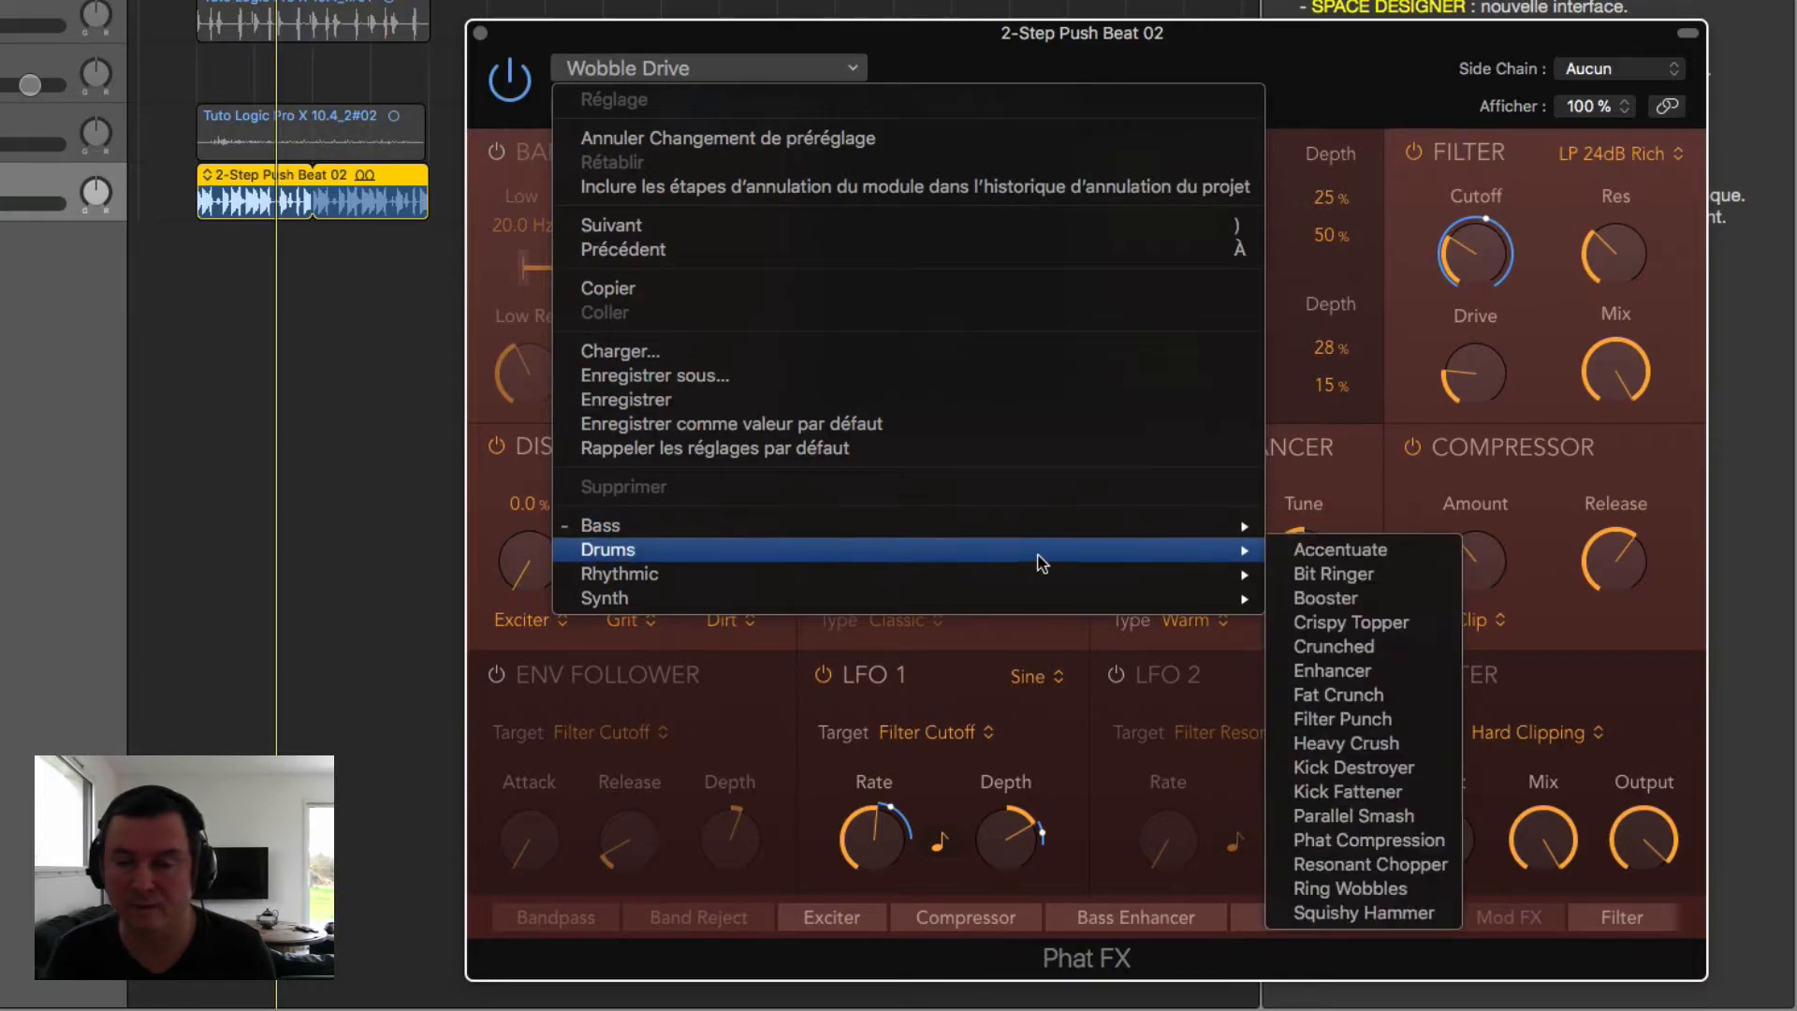
pyautogui.click(1345, 646)
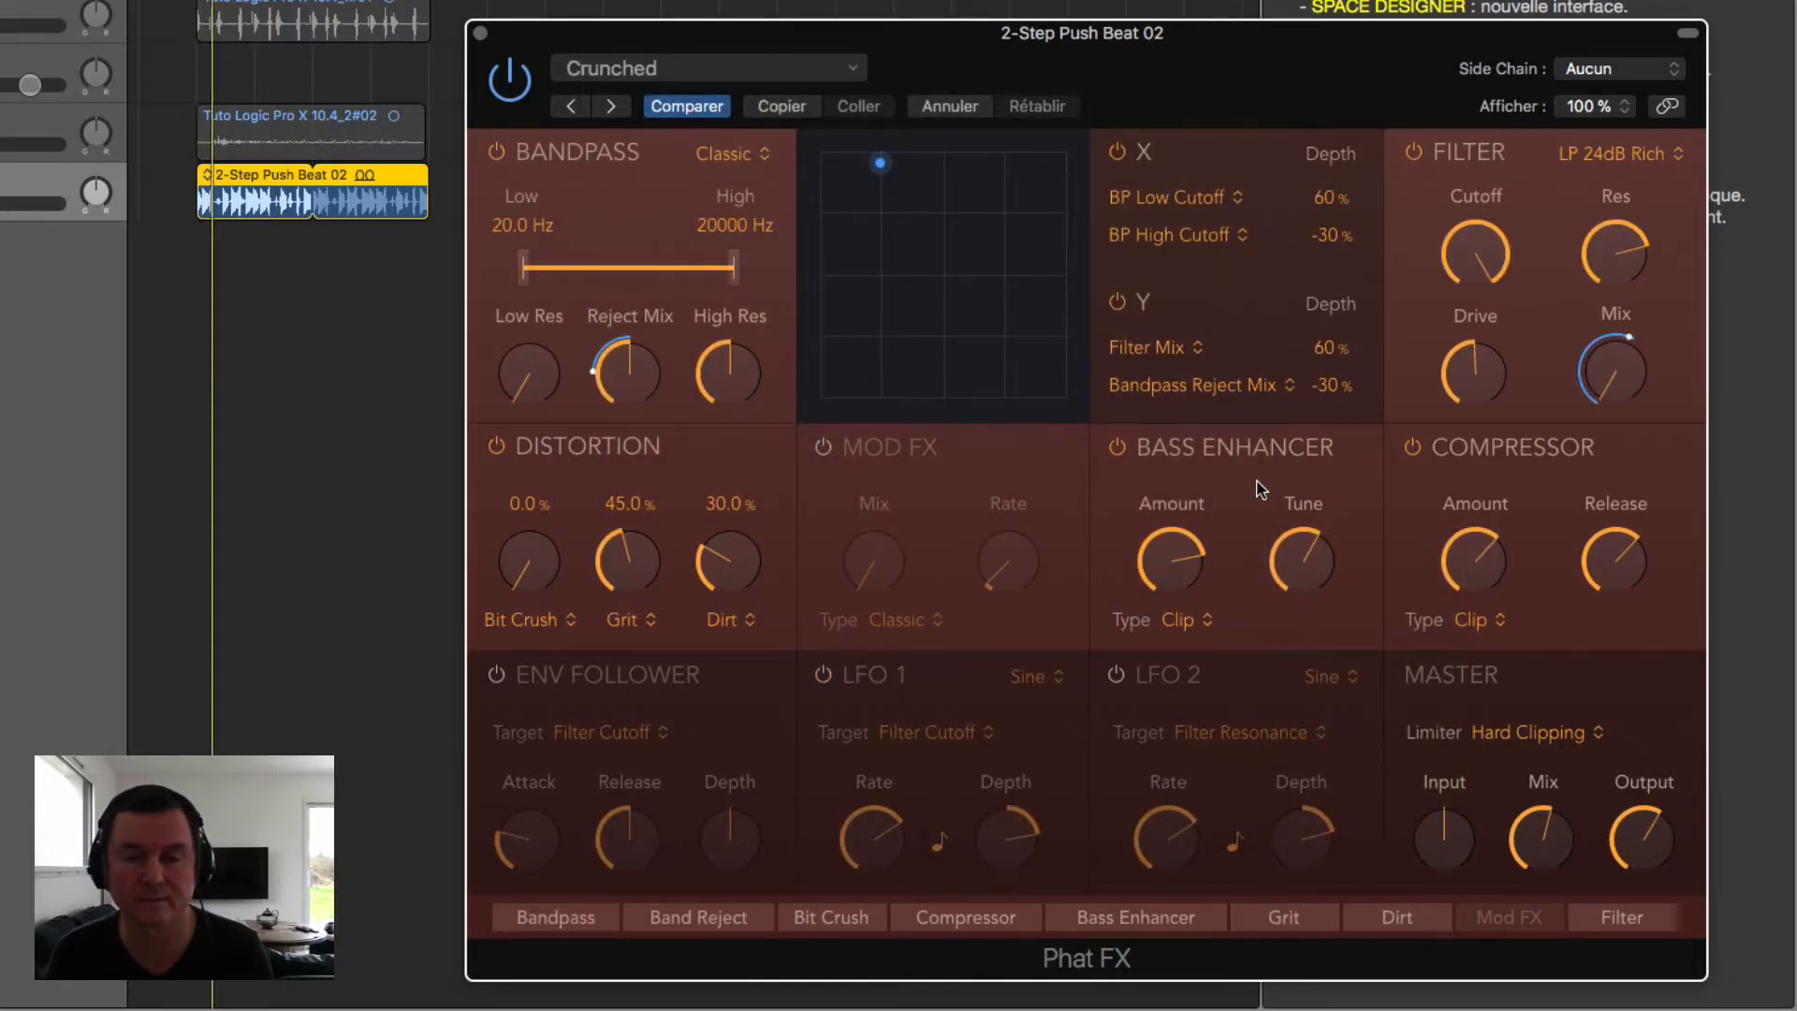
pyautogui.click(612, 108)
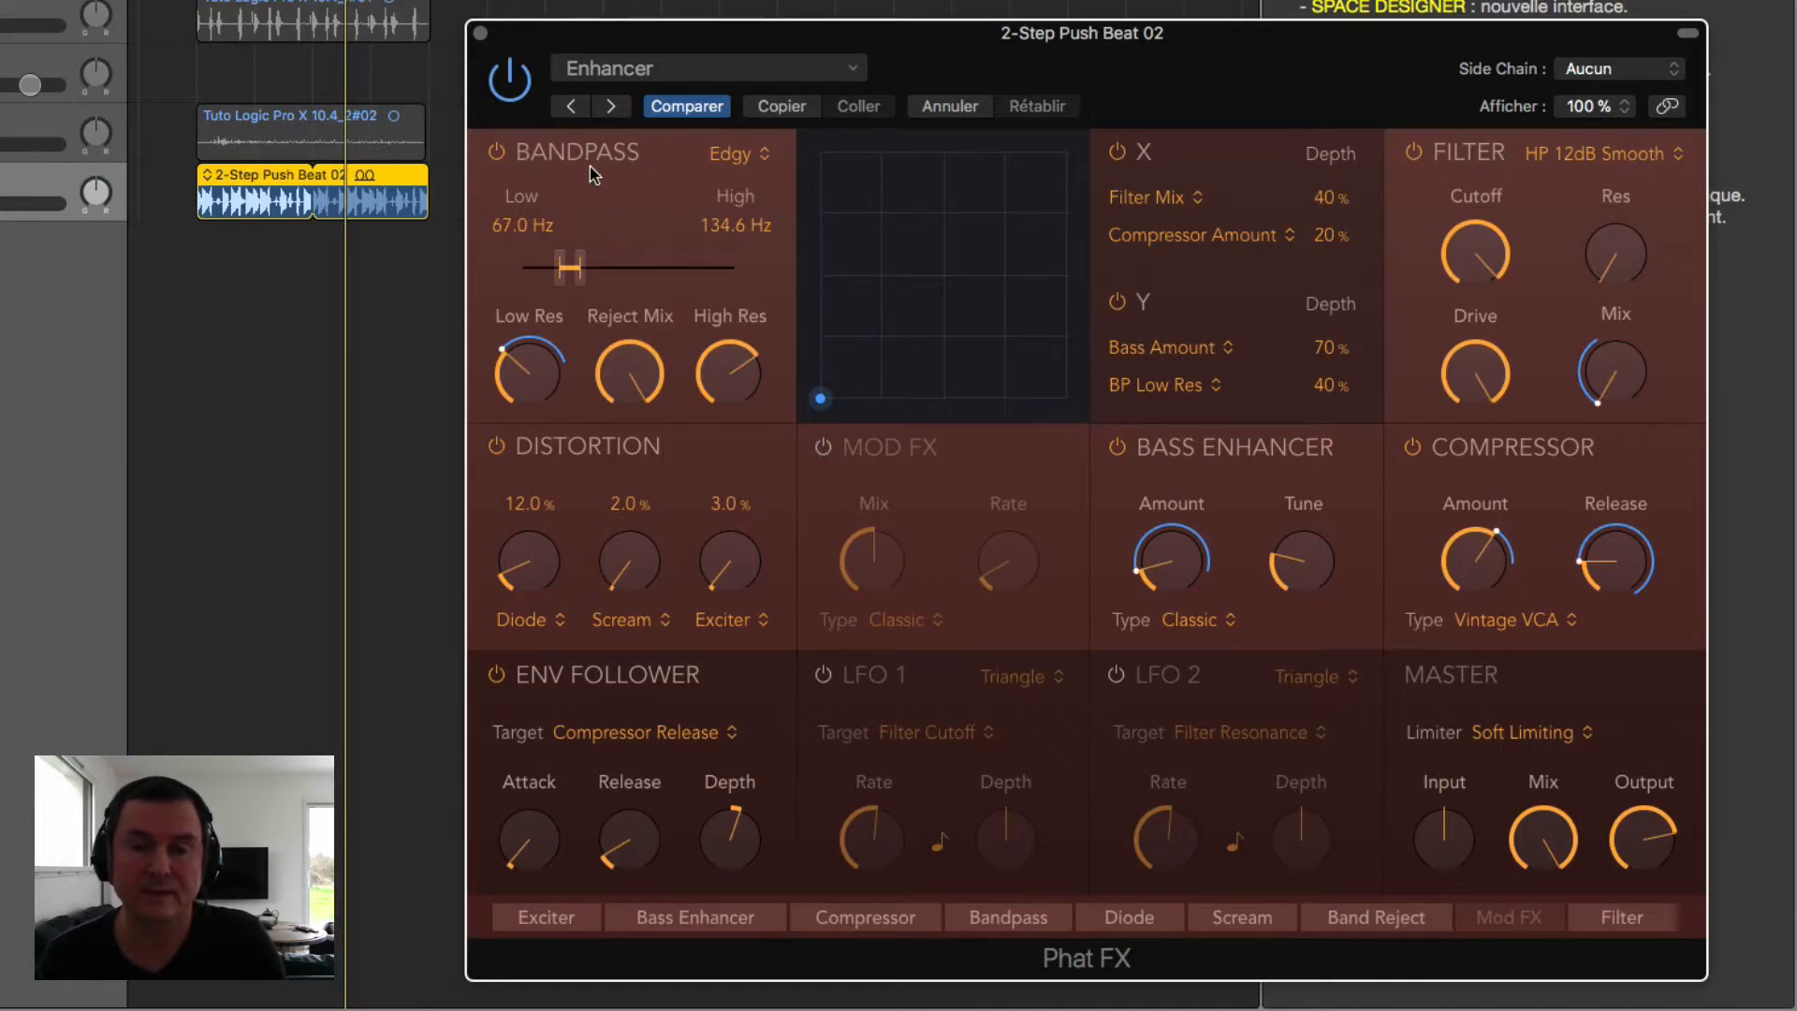
# Step: Toggle the Bandpass section off and back on, and set its range to about 133 Hz low and 1897 Hz high
pyautogui.click(497, 153)
pyautogui.click(497, 152)
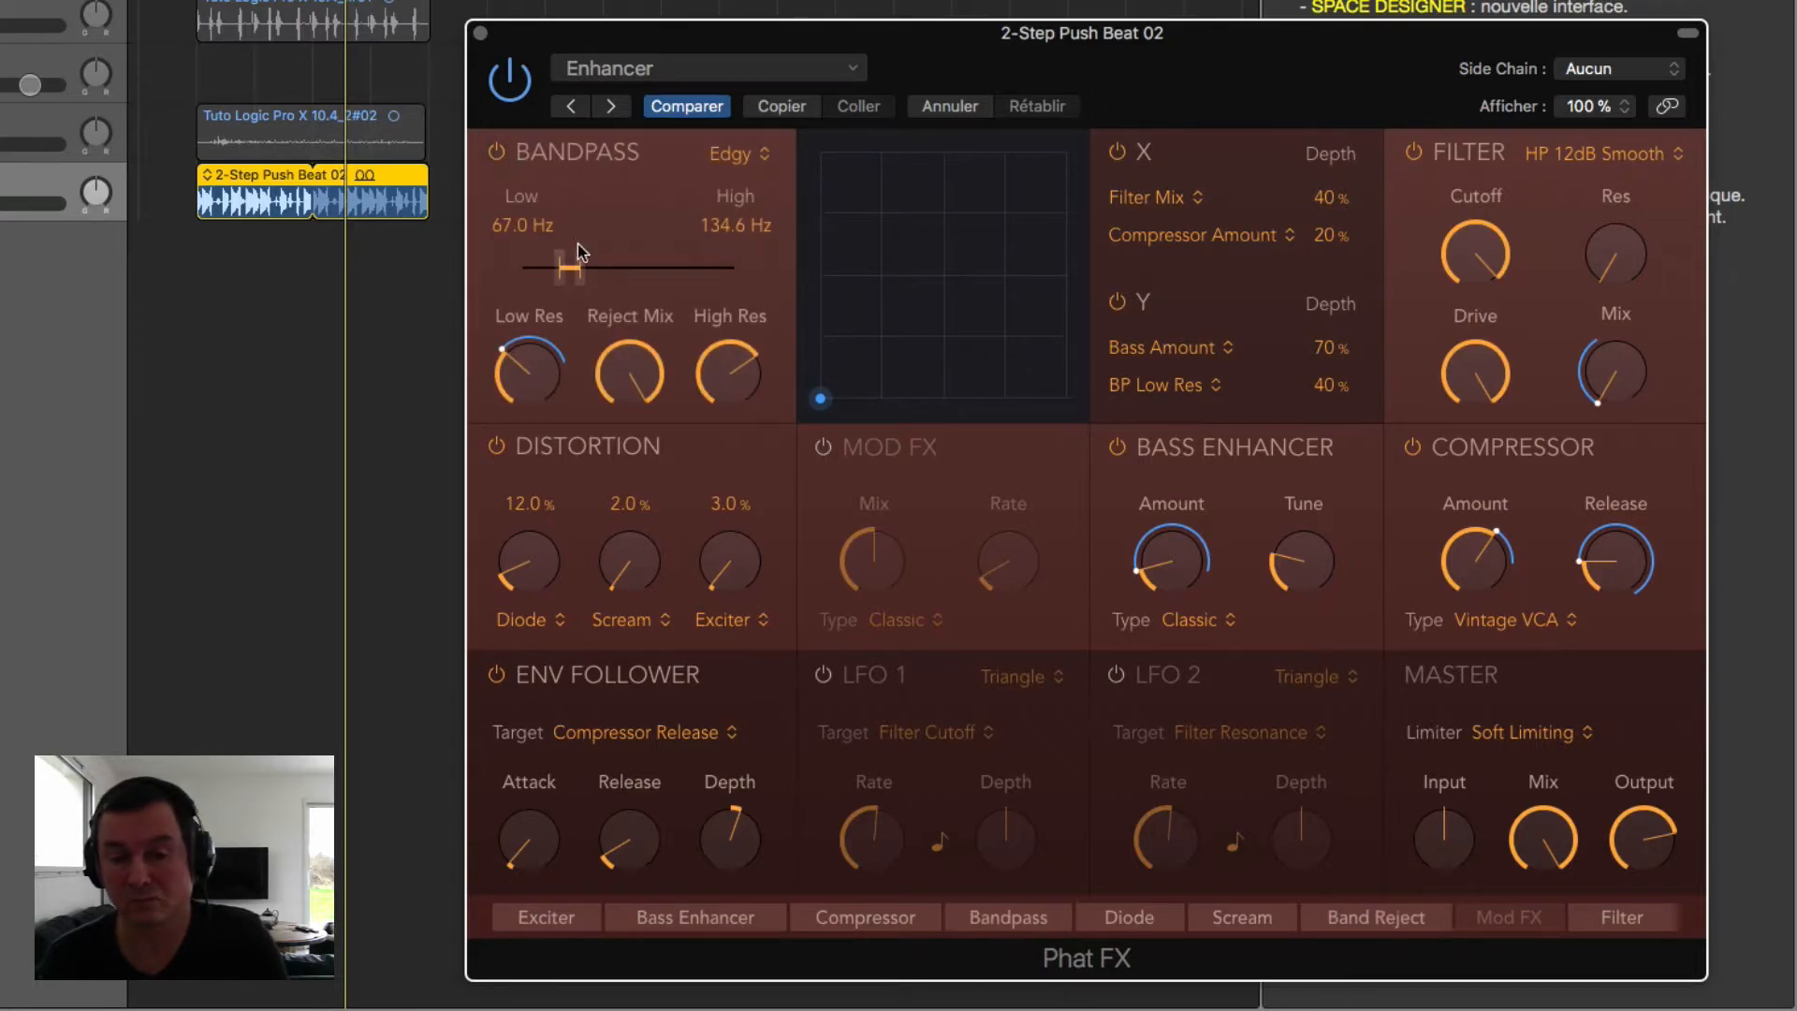
pyautogui.moveTo(578, 281); pyautogui.dragTo(620, 278)
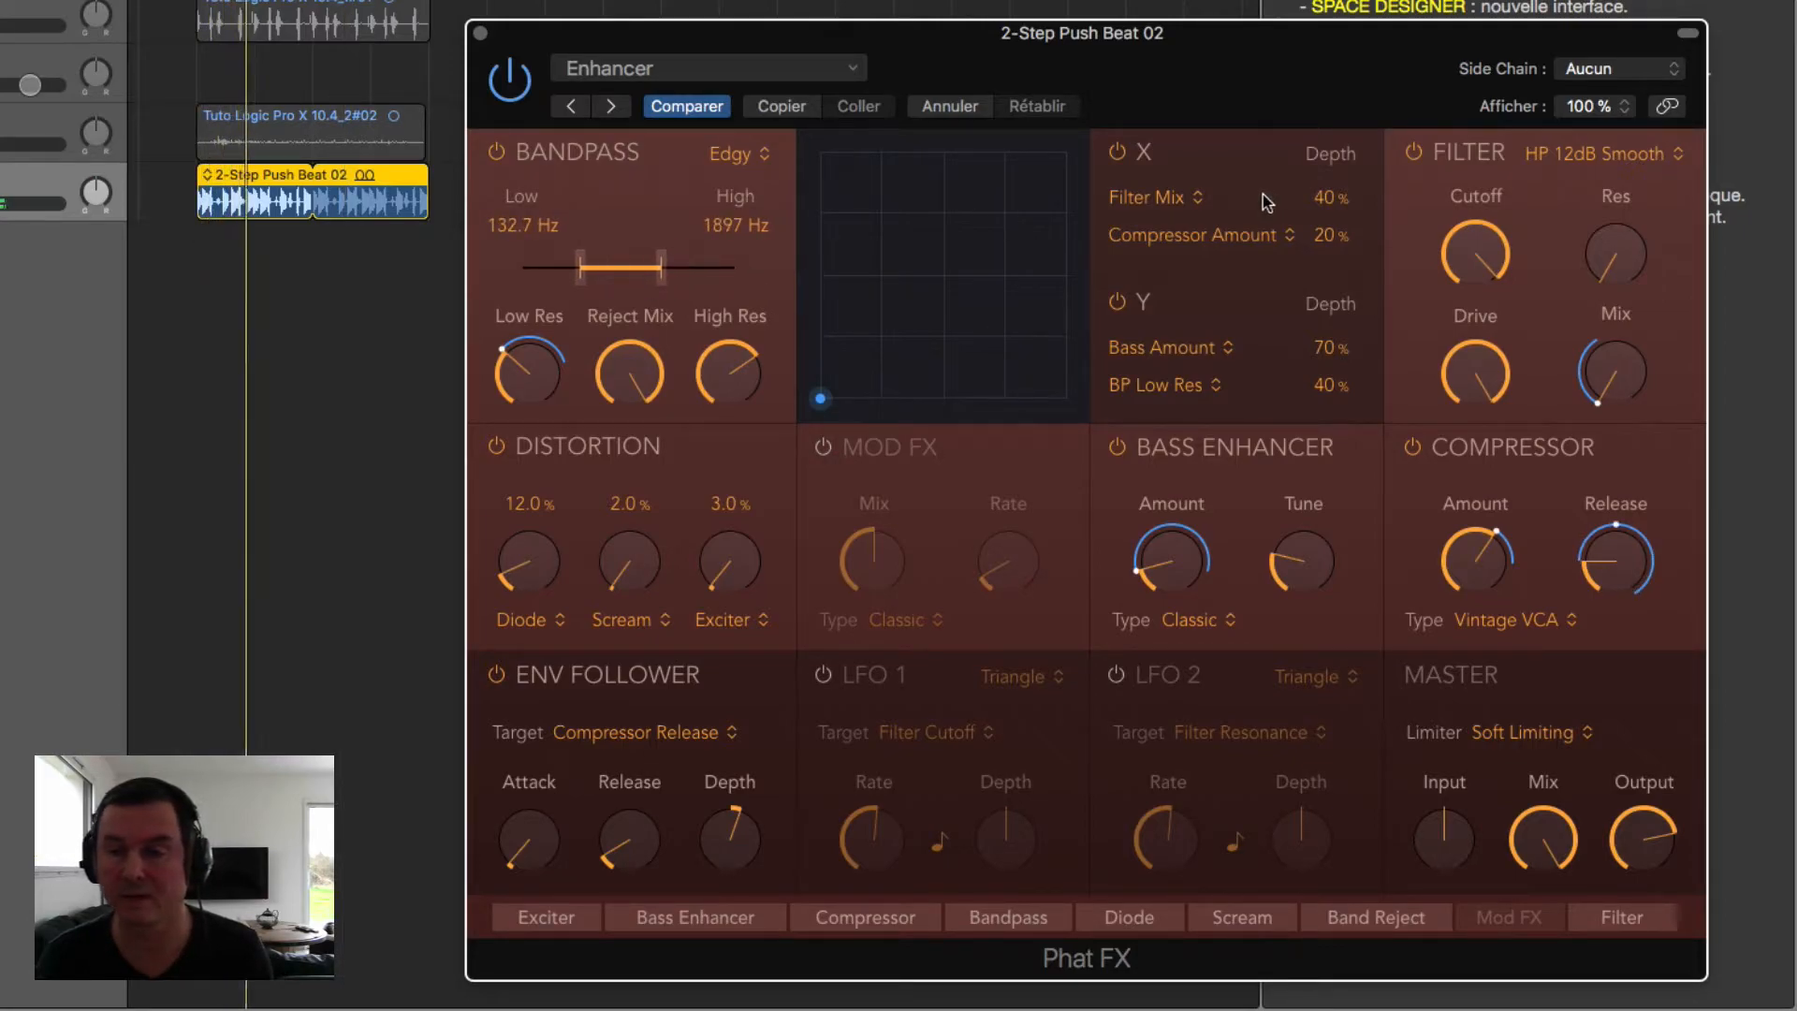
# Step: Turn off the Filter, Compressor, Distortion, Bass Enhancer and Env Follower sections, and turn on LFO 1
pyautogui.click(1413, 153)
pyautogui.click(1412, 447)
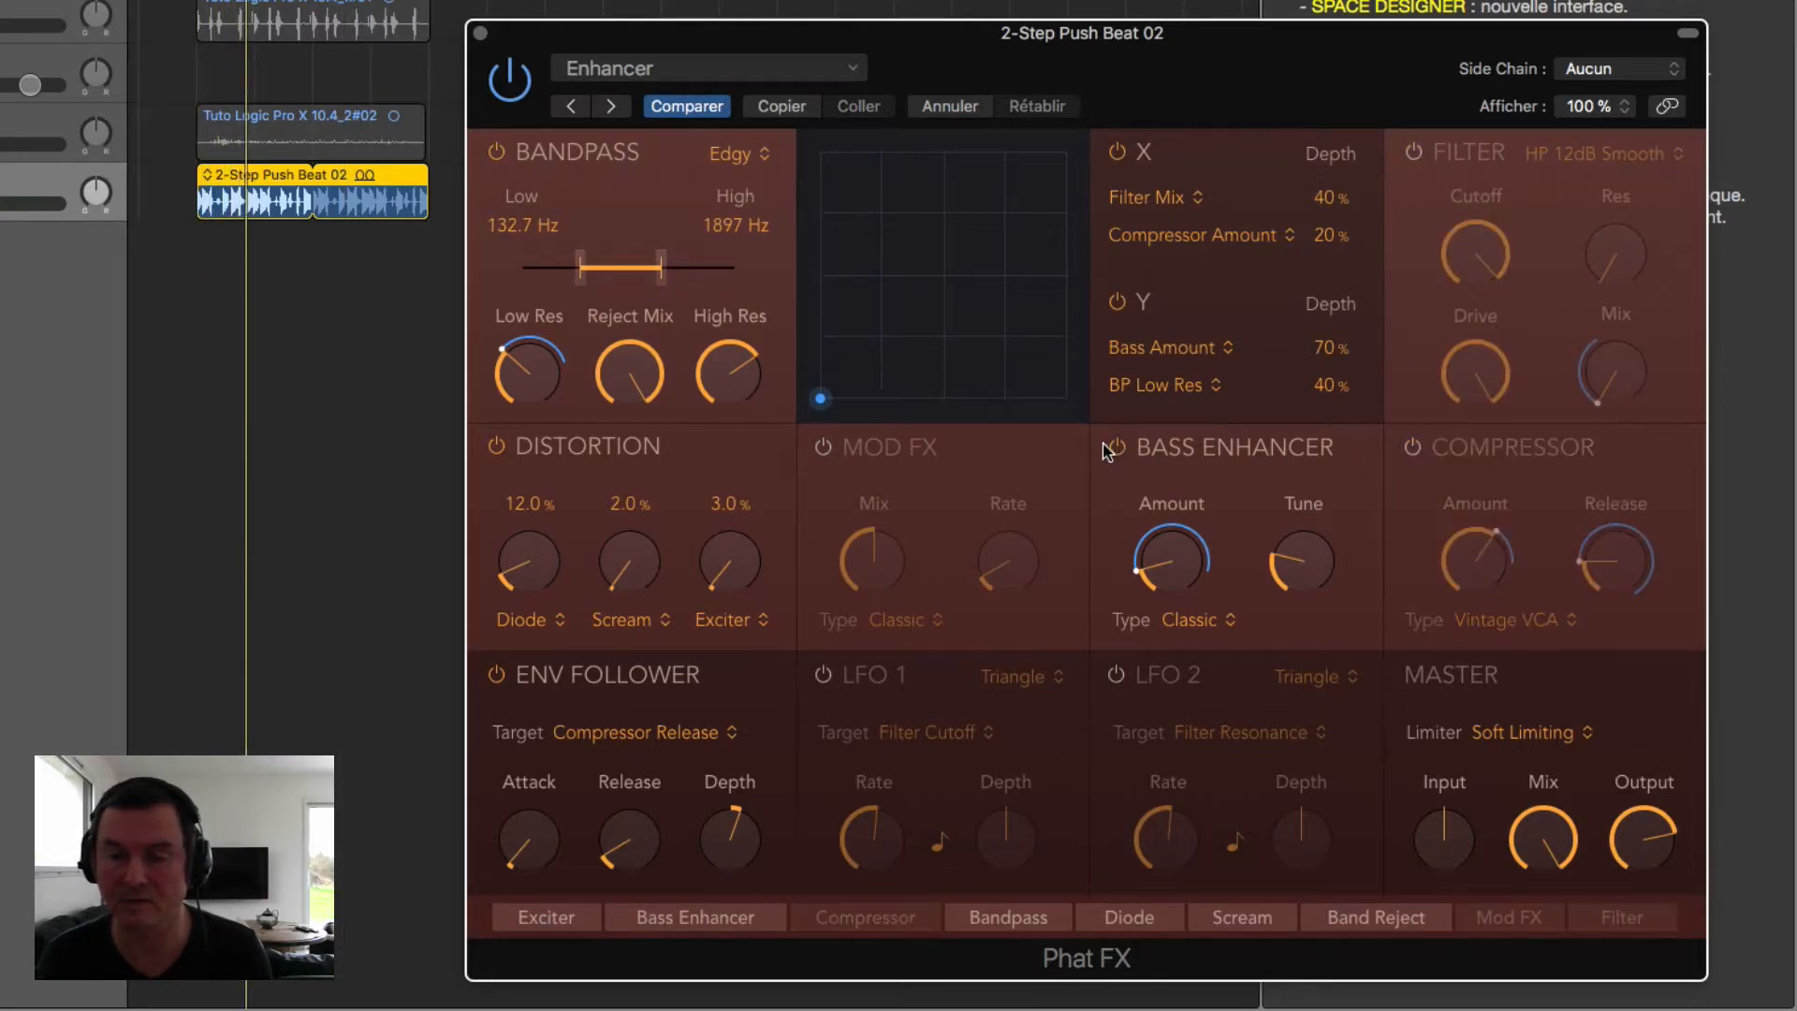
pyautogui.click(496, 448)
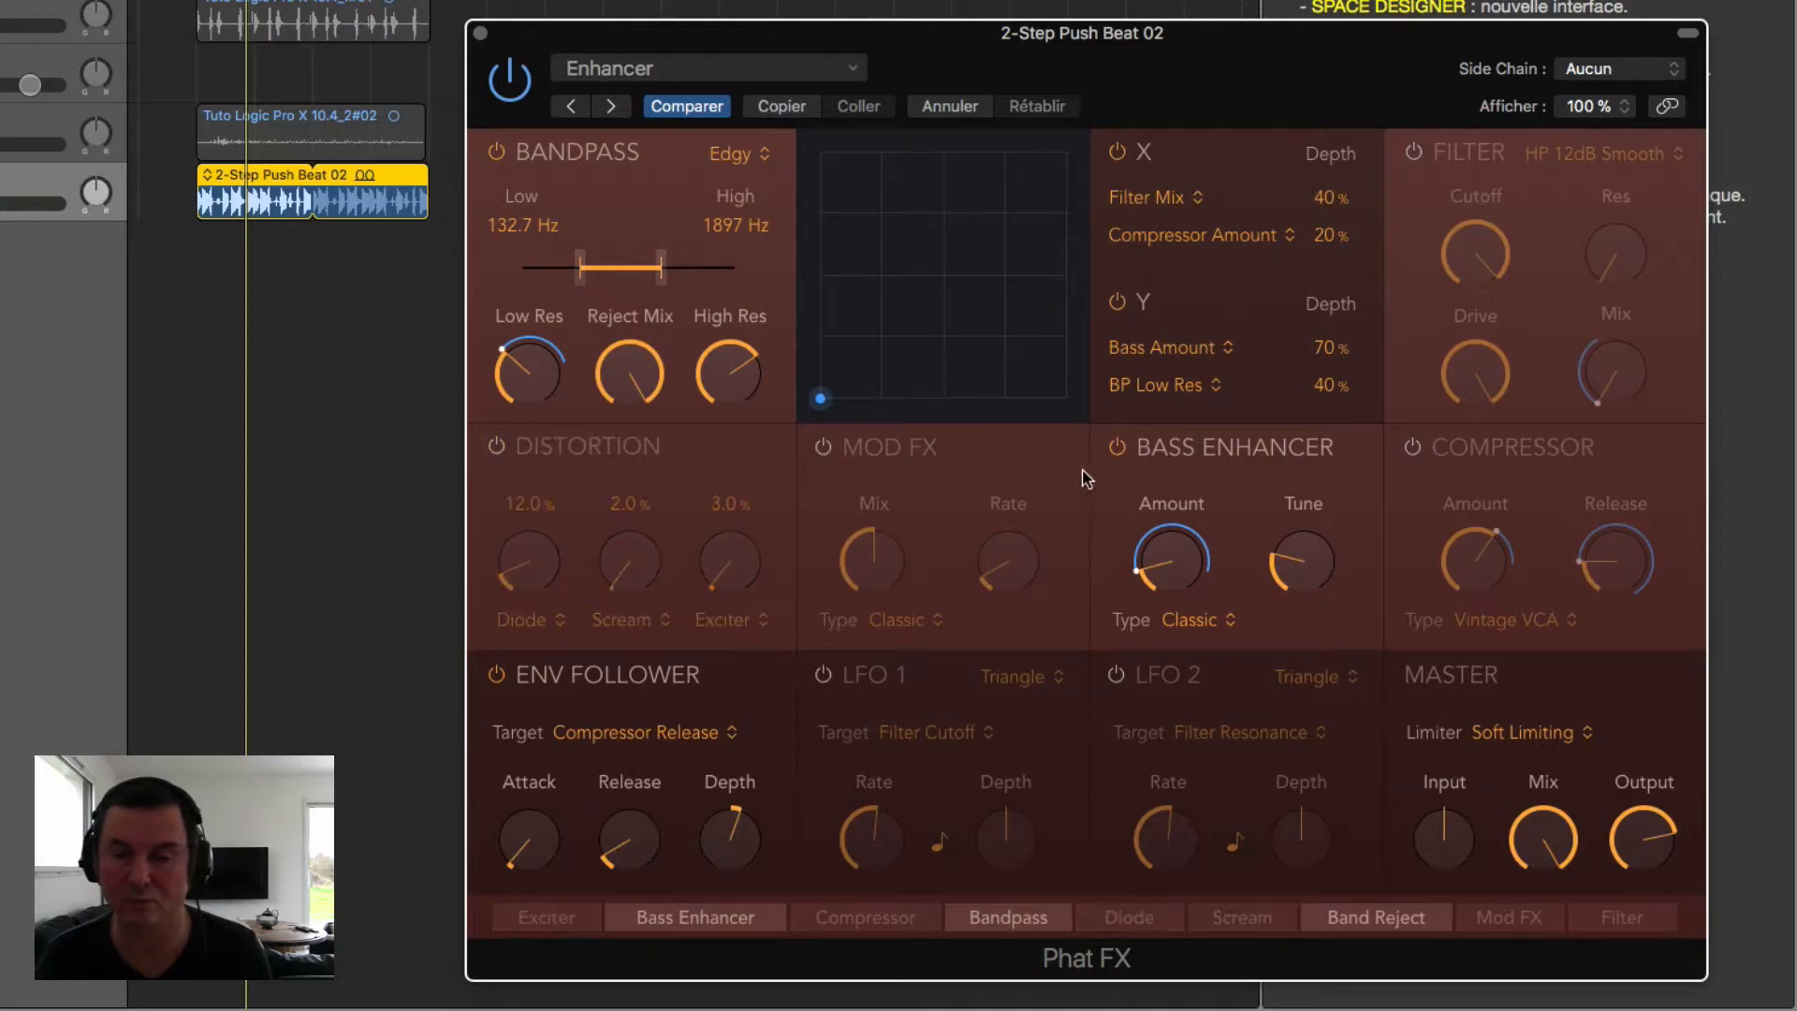
pyautogui.click(1116, 447)
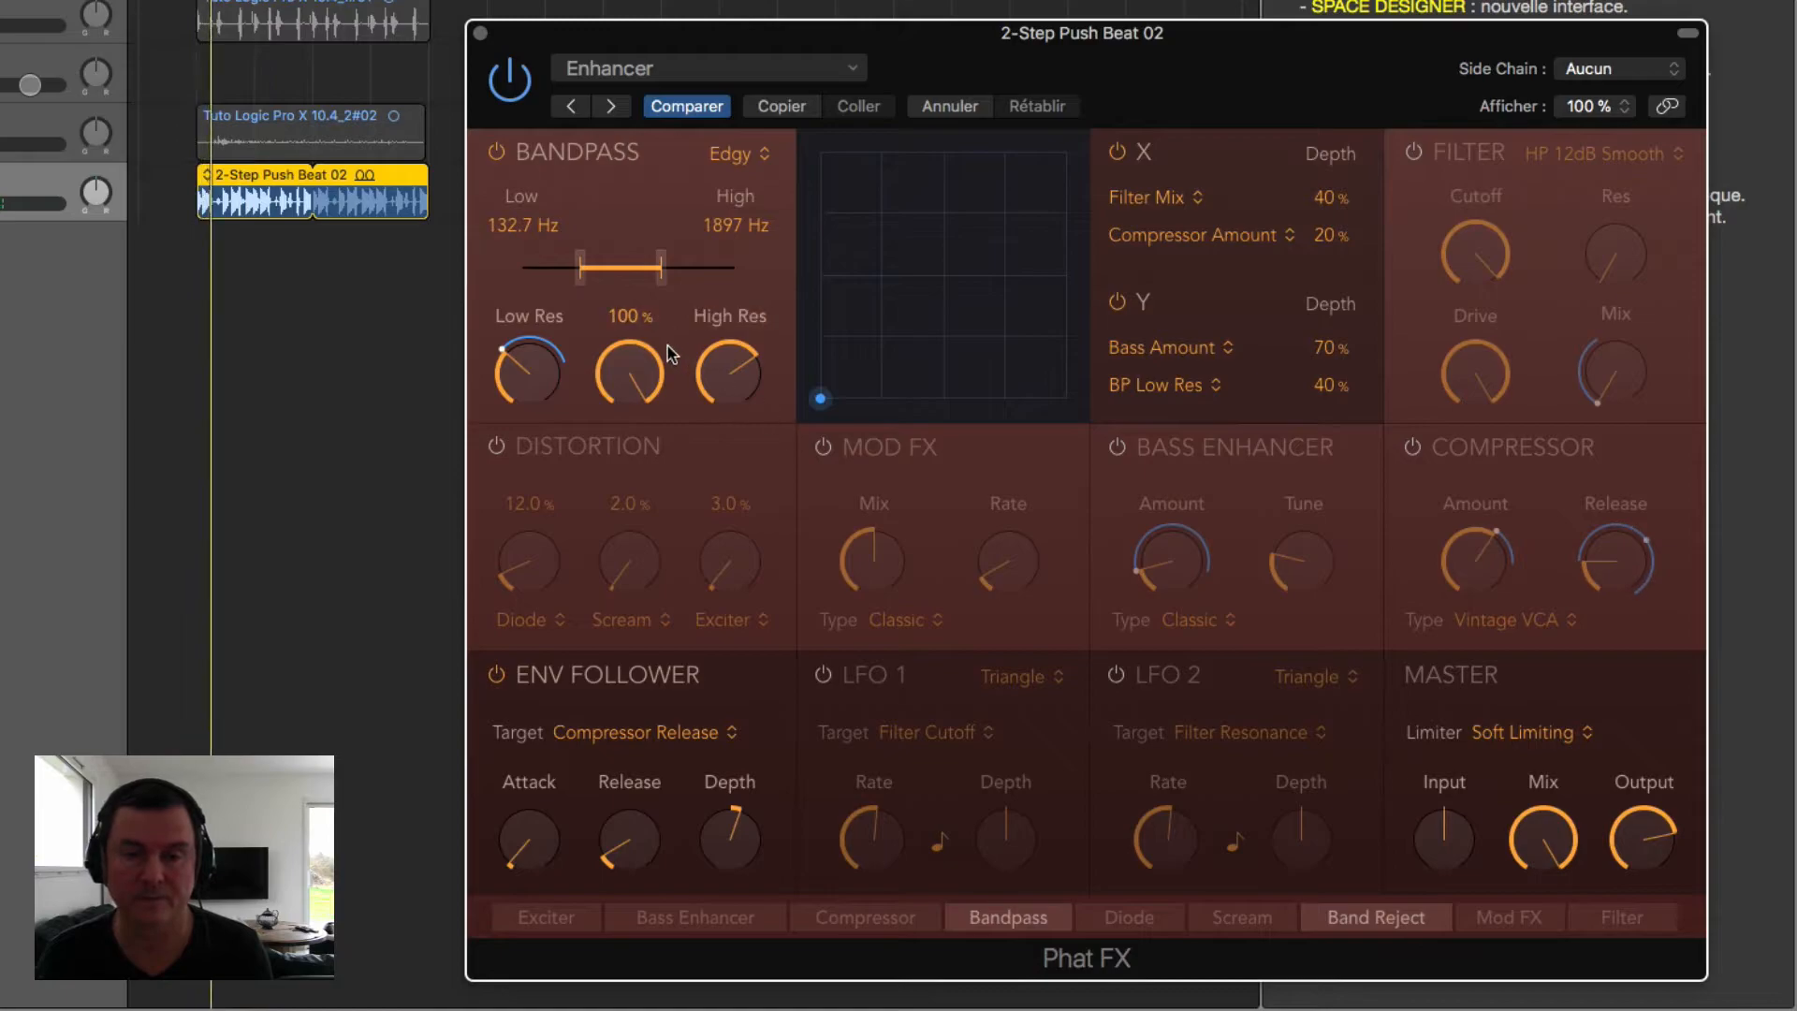
pyautogui.click(501, 676)
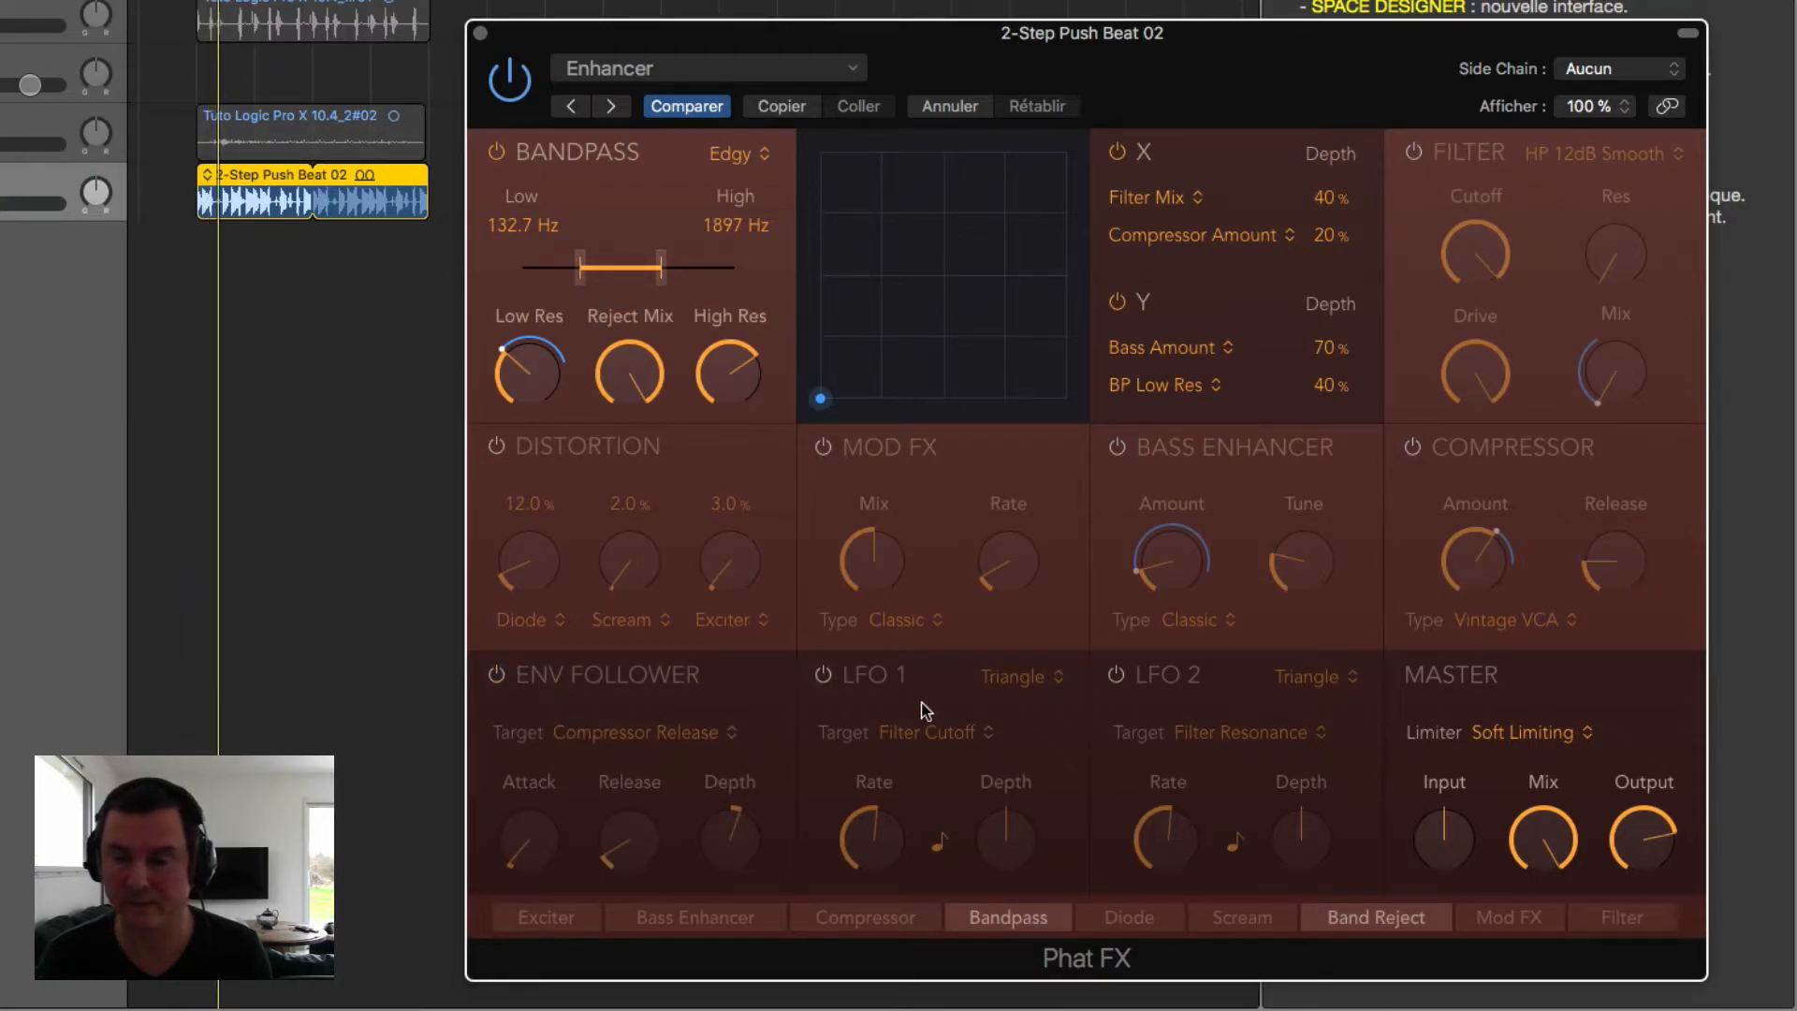
pyautogui.click(823, 676)
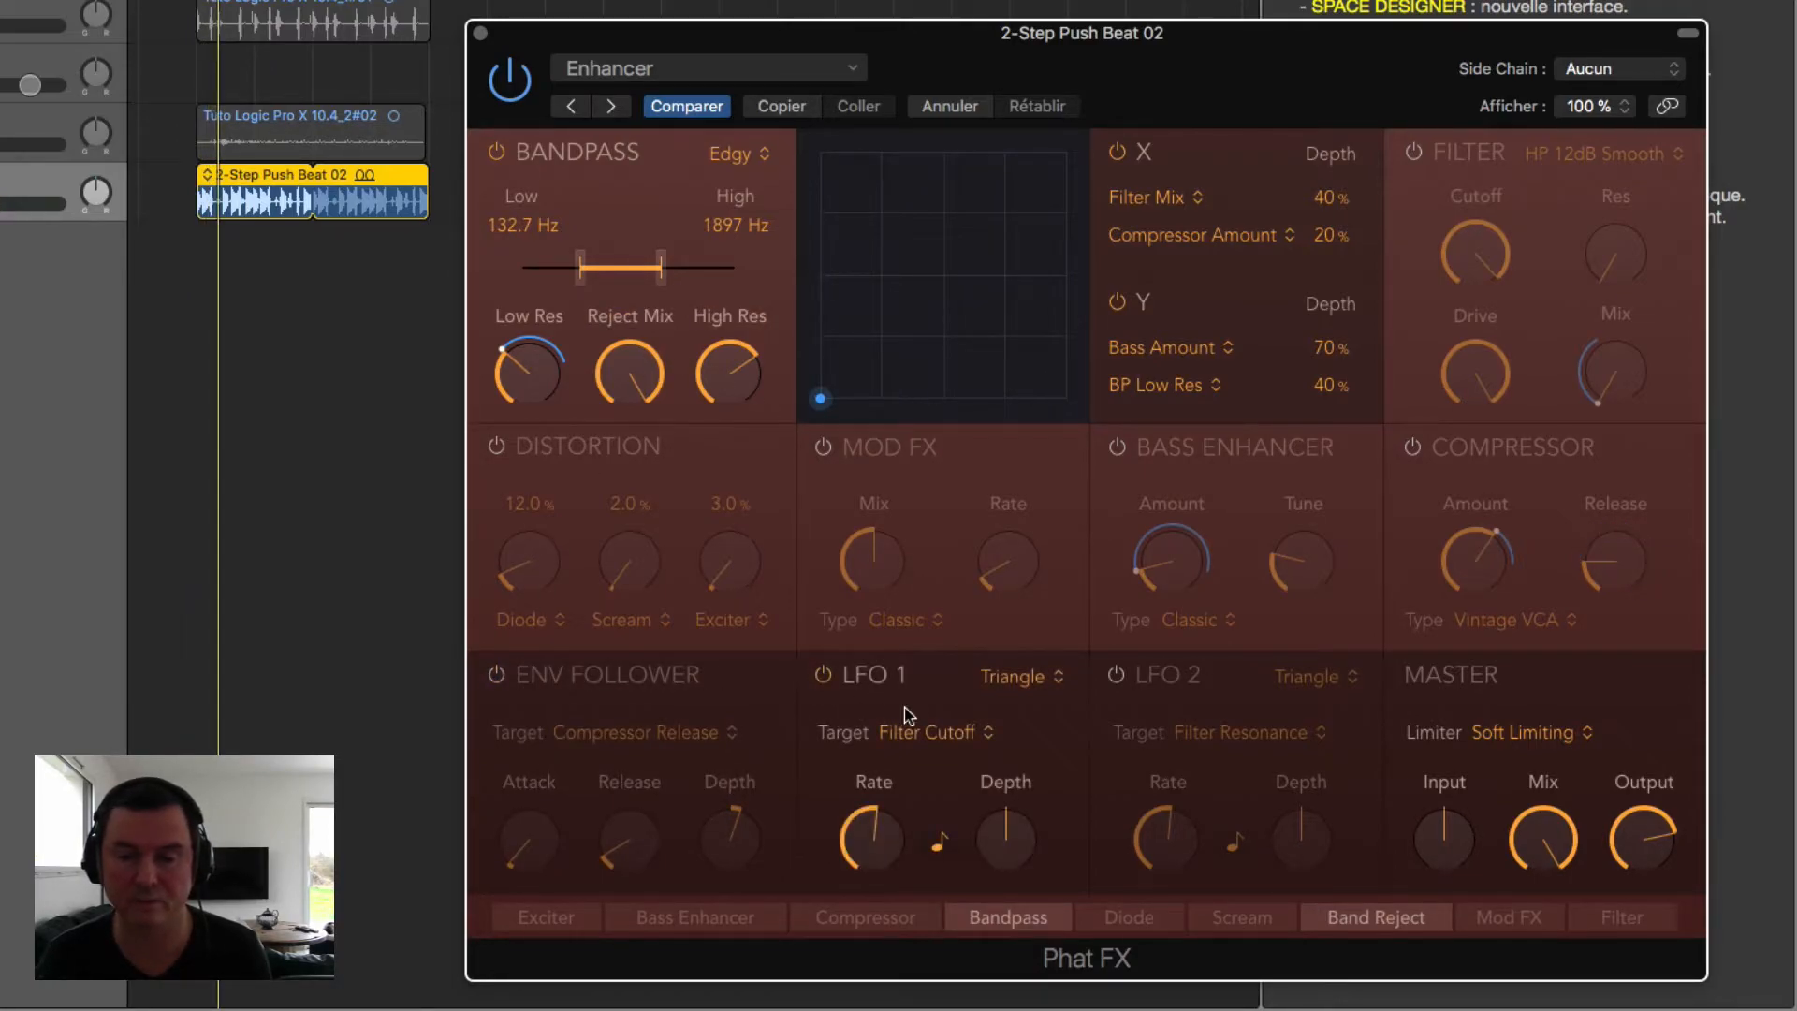
# Step: Set the Bandpass range to about 136.5–1950 Hz and Reject Mix to about 41%, and turn the section off
pyautogui.moveTo(606, 277)
pyautogui.mouseDown()
pyautogui.moveTo(655, 274)
pyautogui.moveTo(584, 274)
pyautogui.mouseUp()
pyautogui.moveTo(617, 383); pyautogui.dragTo(661, 561)
pyautogui.moveTo(608, 284)
pyautogui.mouseDown()
pyautogui.moveTo(643, 281)
pyautogui.moveTo(575, 277)
pyautogui.moveTo(619, 283)
pyautogui.mouseUp()
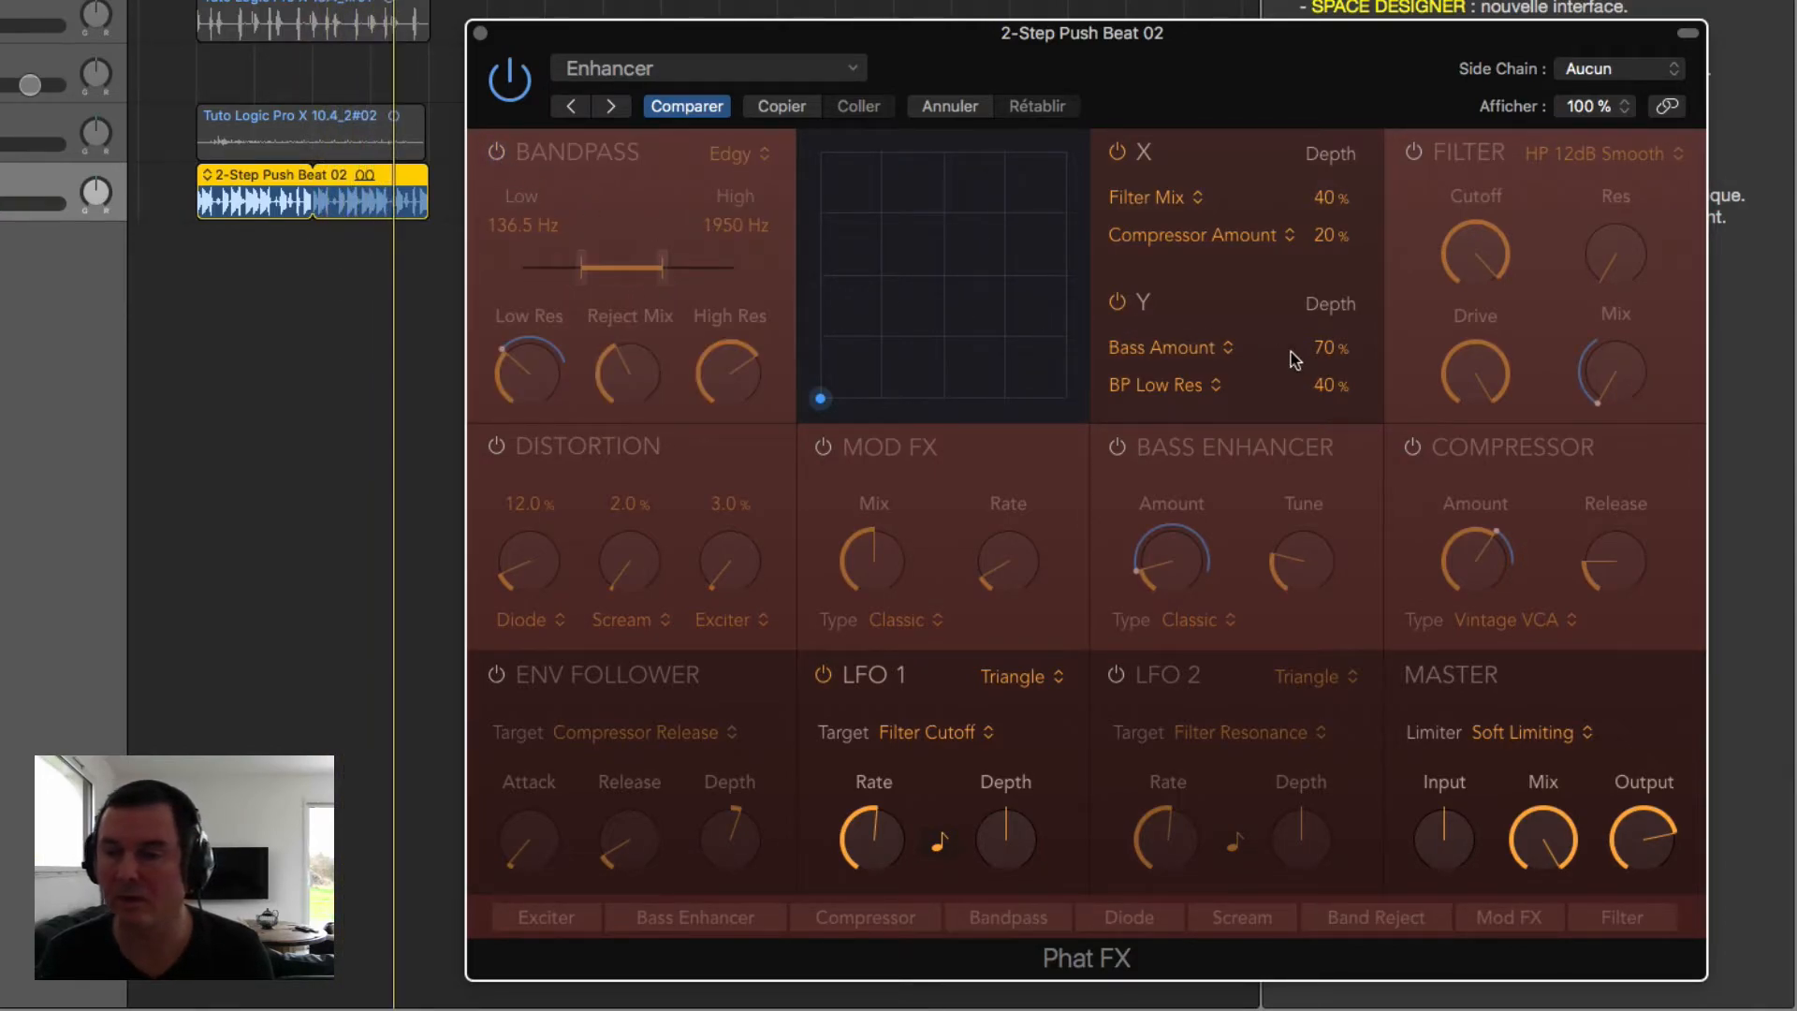
# Step: Turn on the Filter section, review its filter types while keeping HP 12dB Smooth, and lower Cutoff slightly
pyautogui.click(1413, 151)
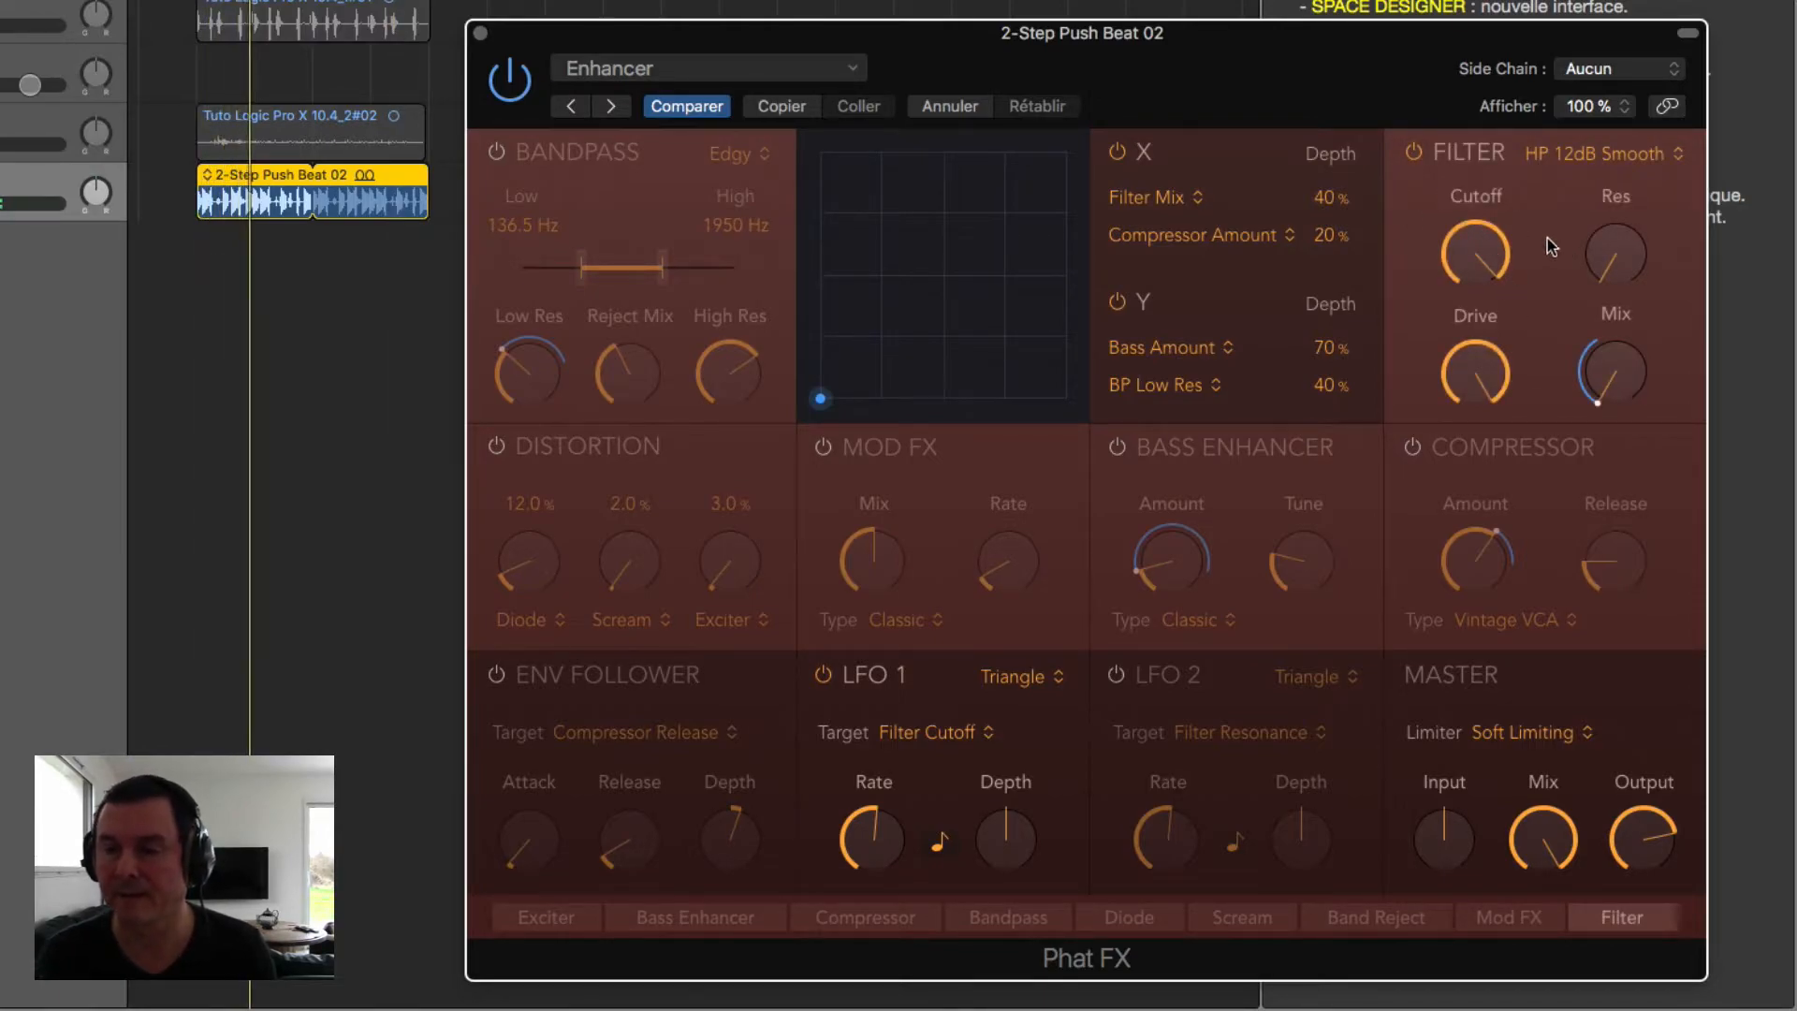
pyautogui.click(1572, 155)
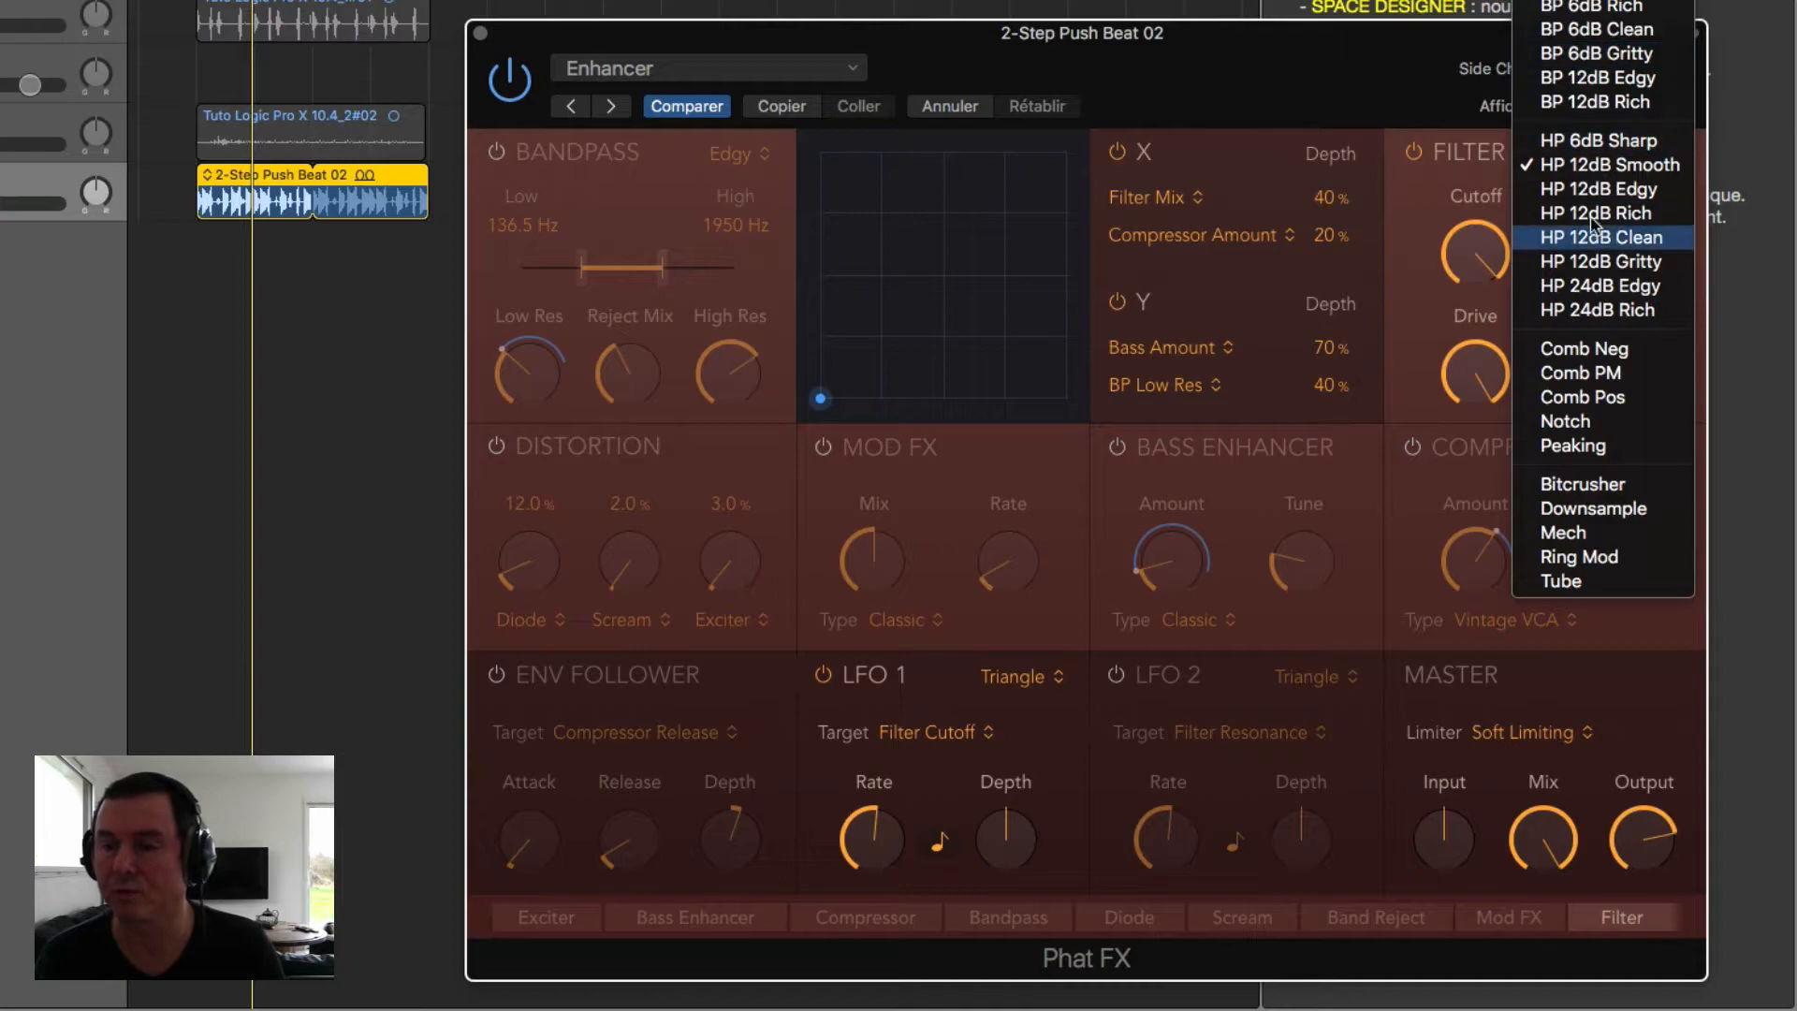
pyautogui.click(1455, 192)
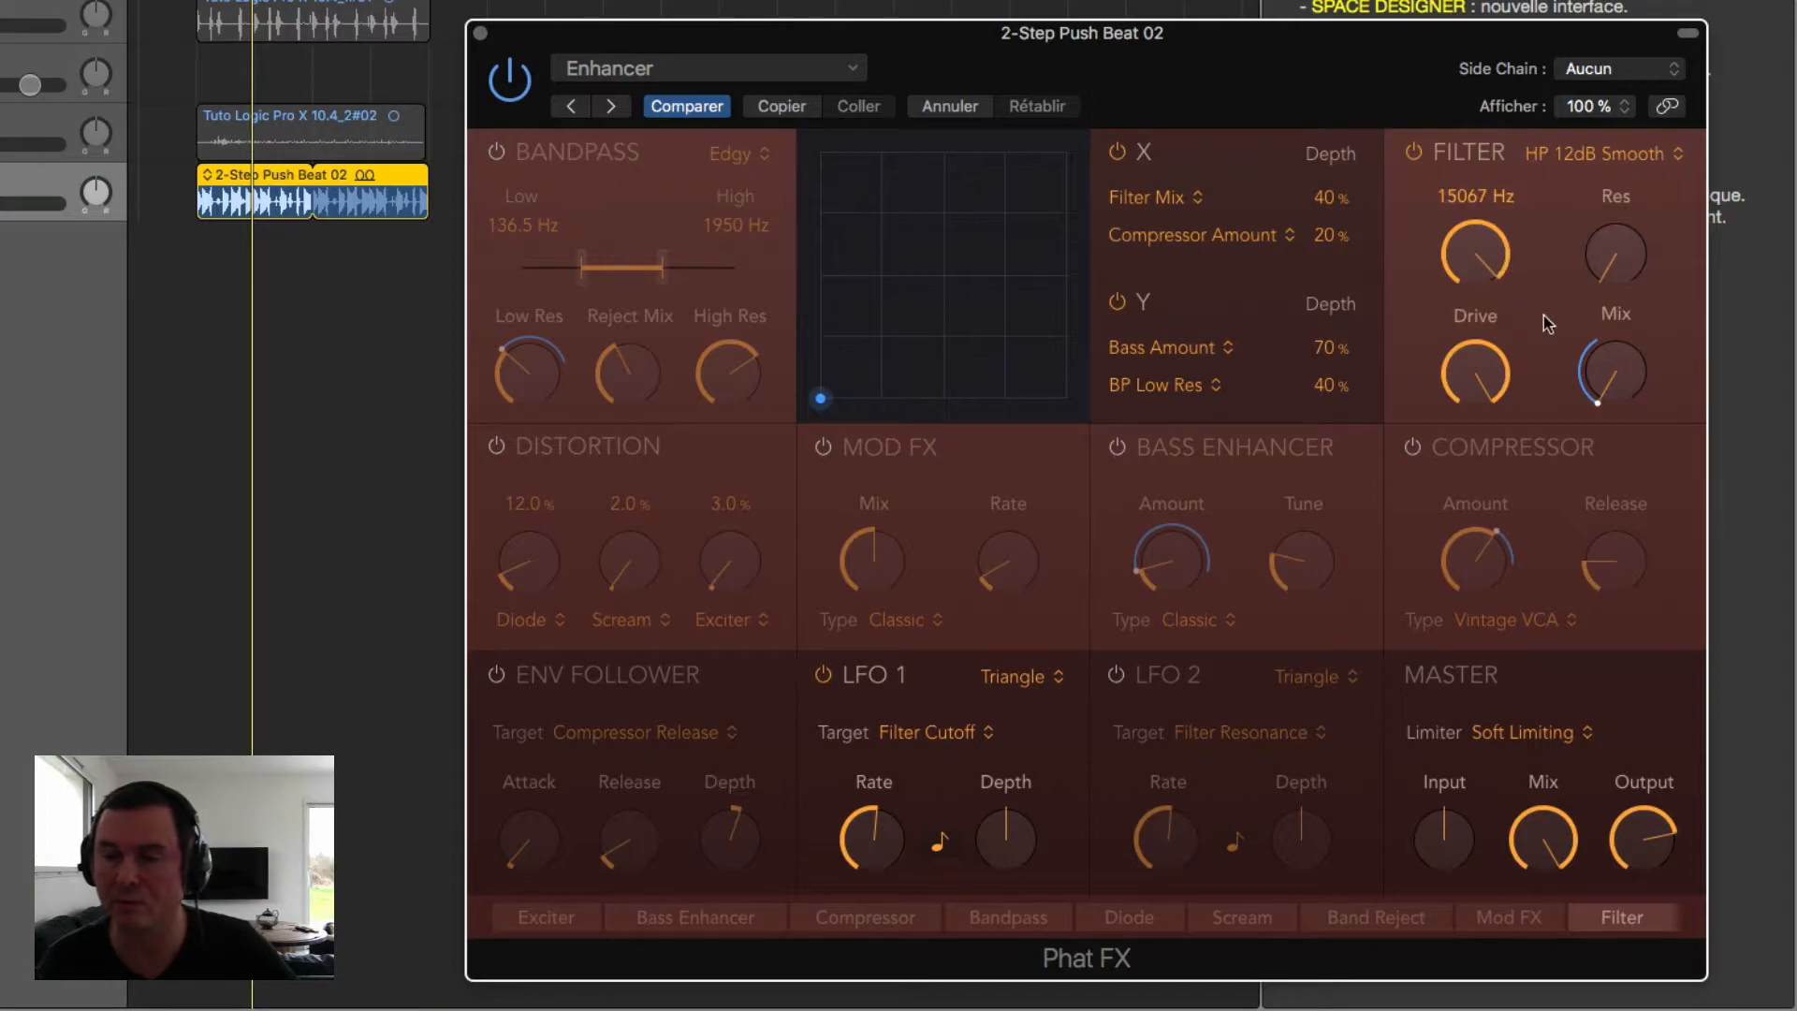
pyautogui.moveTo(1478, 242); pyautogui.dragTo(1477, 289)
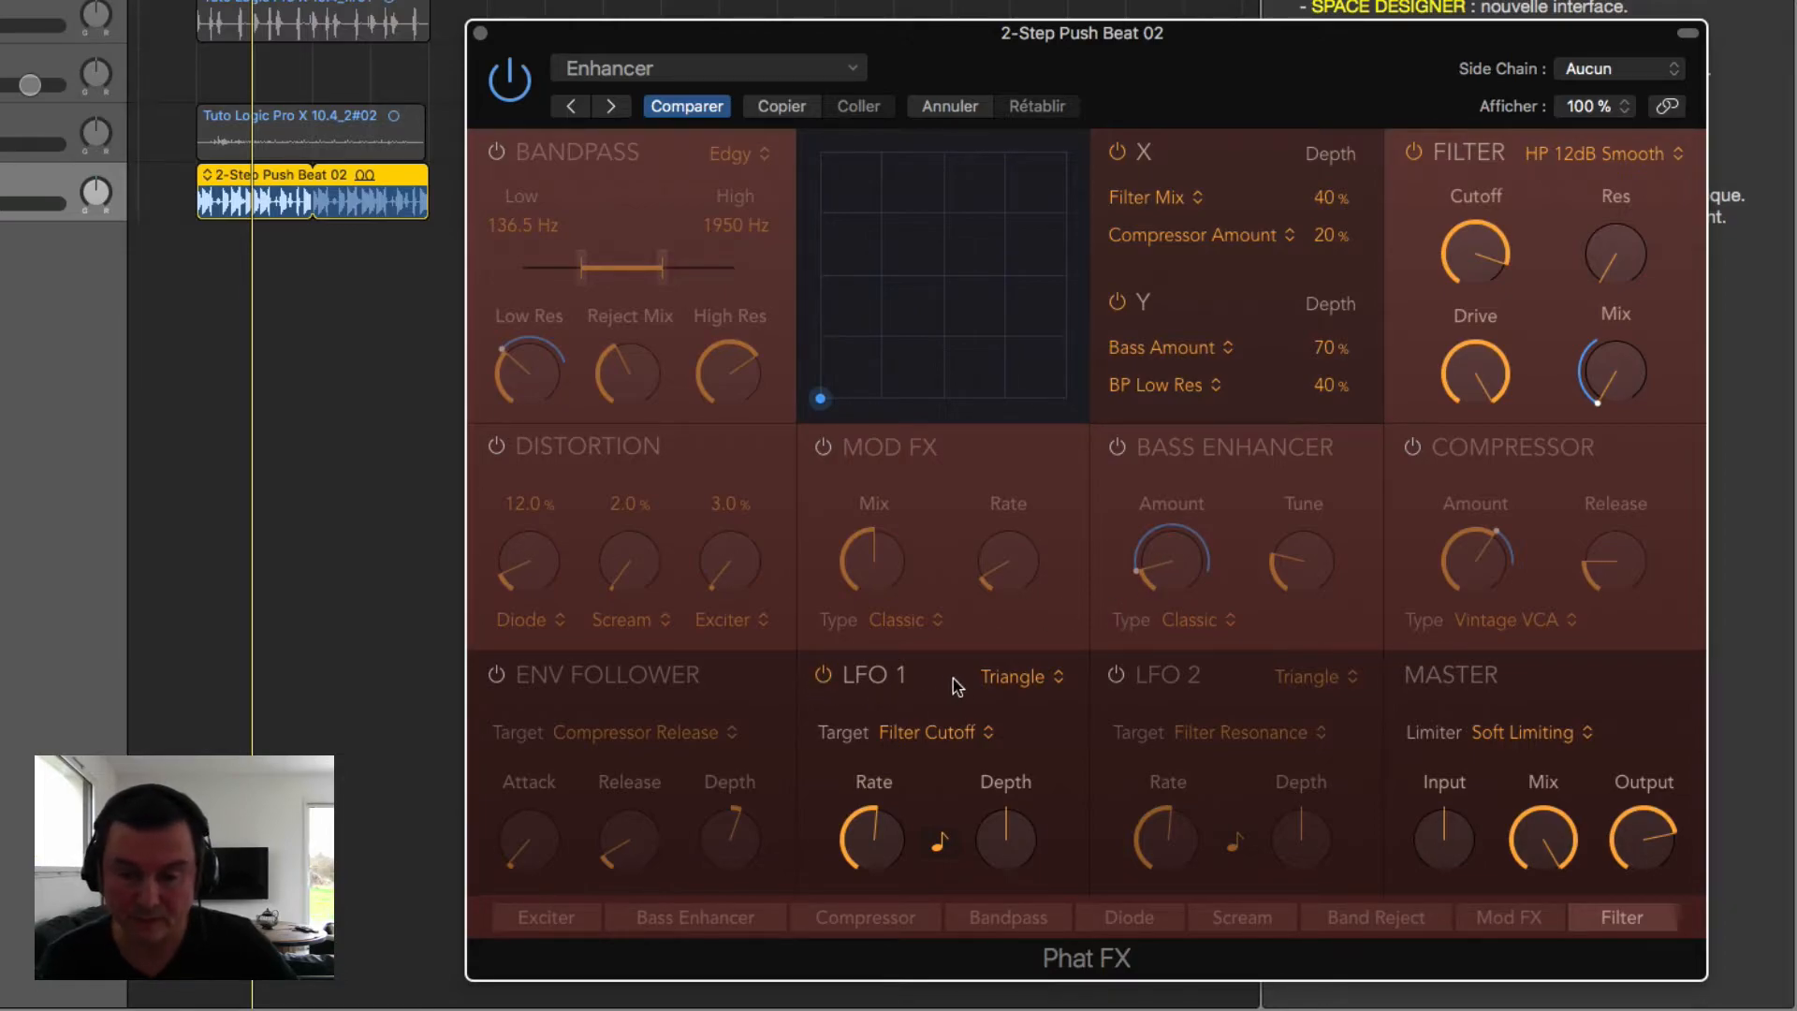
# Step: Keep Filter Cutoff as the LFO 1 target, toggle tempo sync off and back on, and raise the LFO depth
pyautogui.click(914, 734)
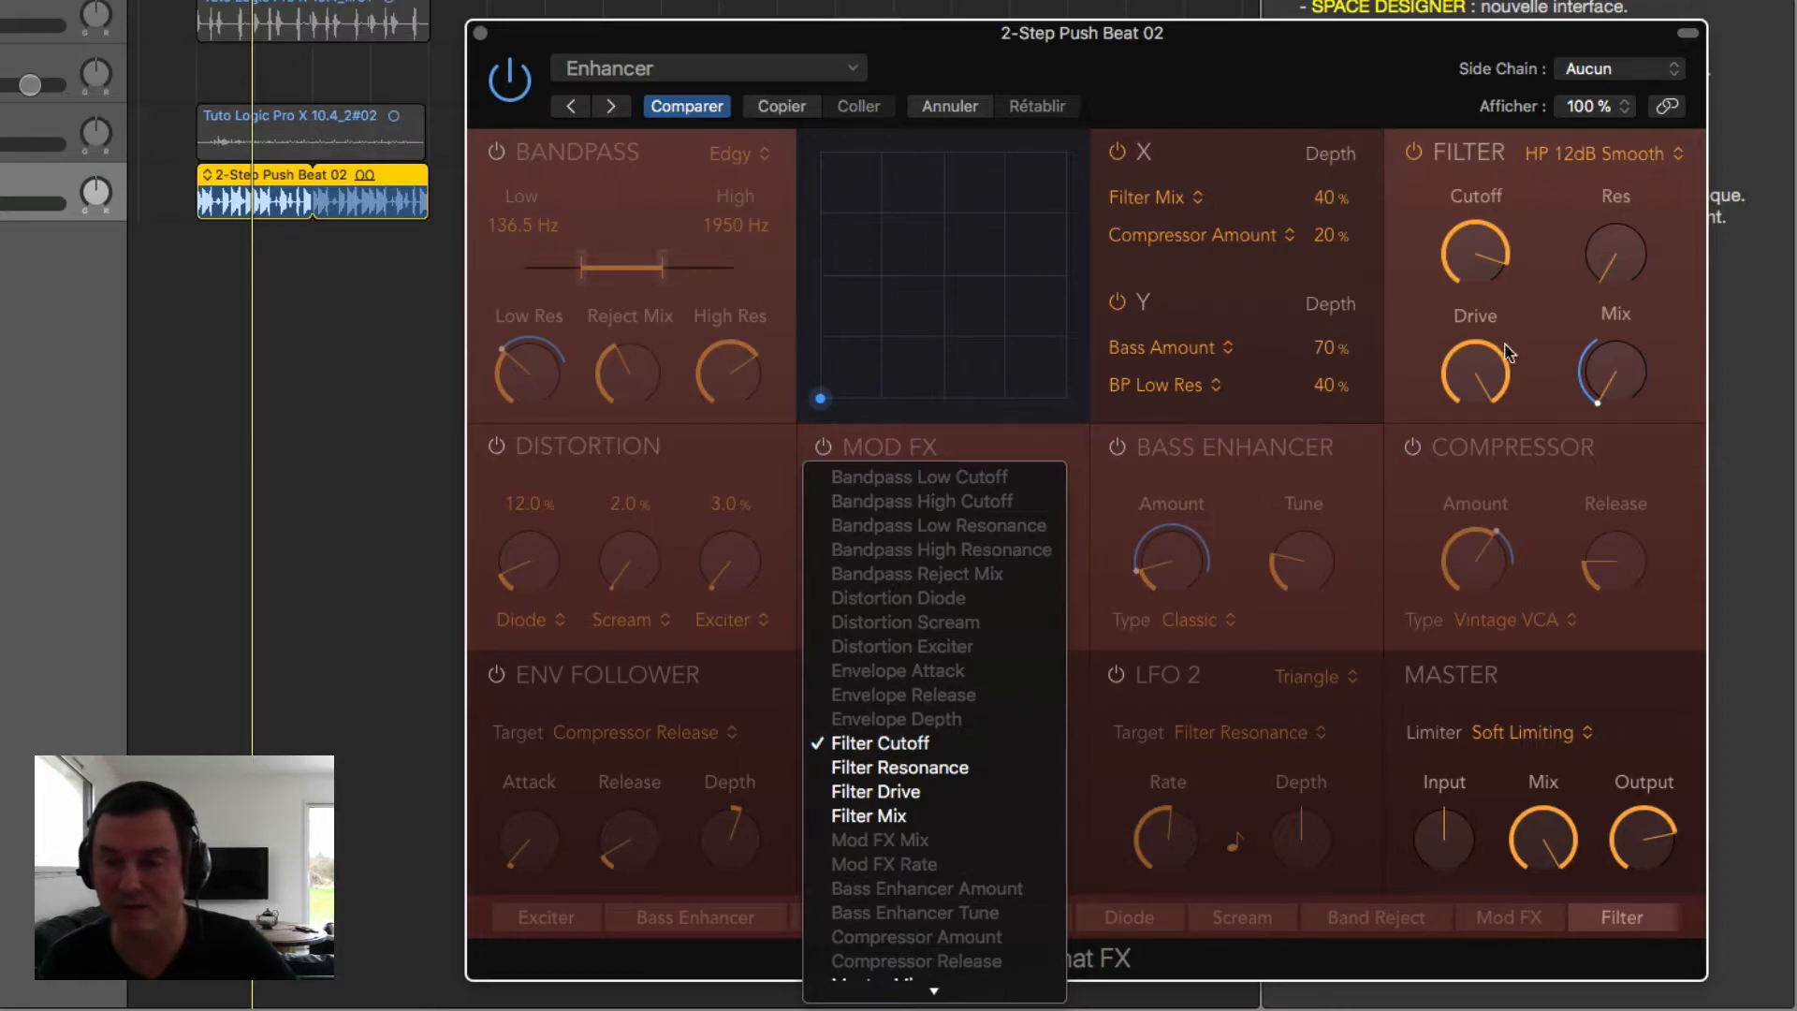
pyautogui.scroll(-1, 931, 754)
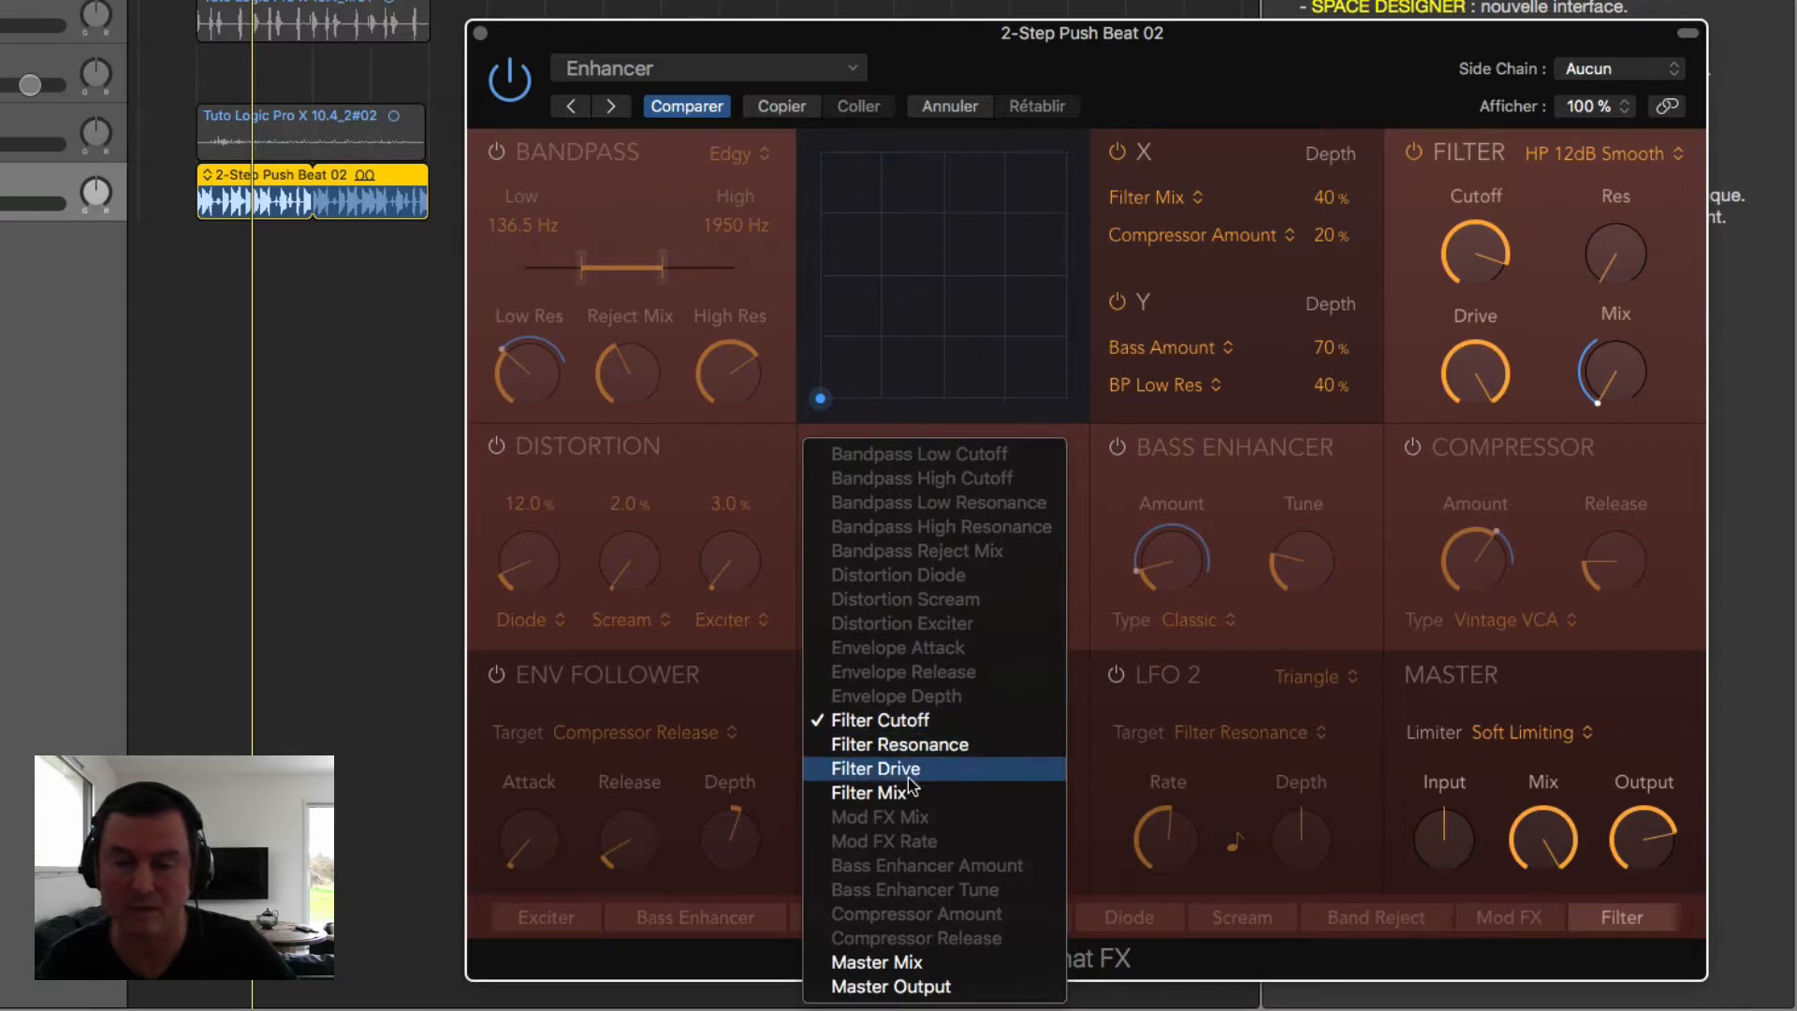
pyautogui.click(879, 721)
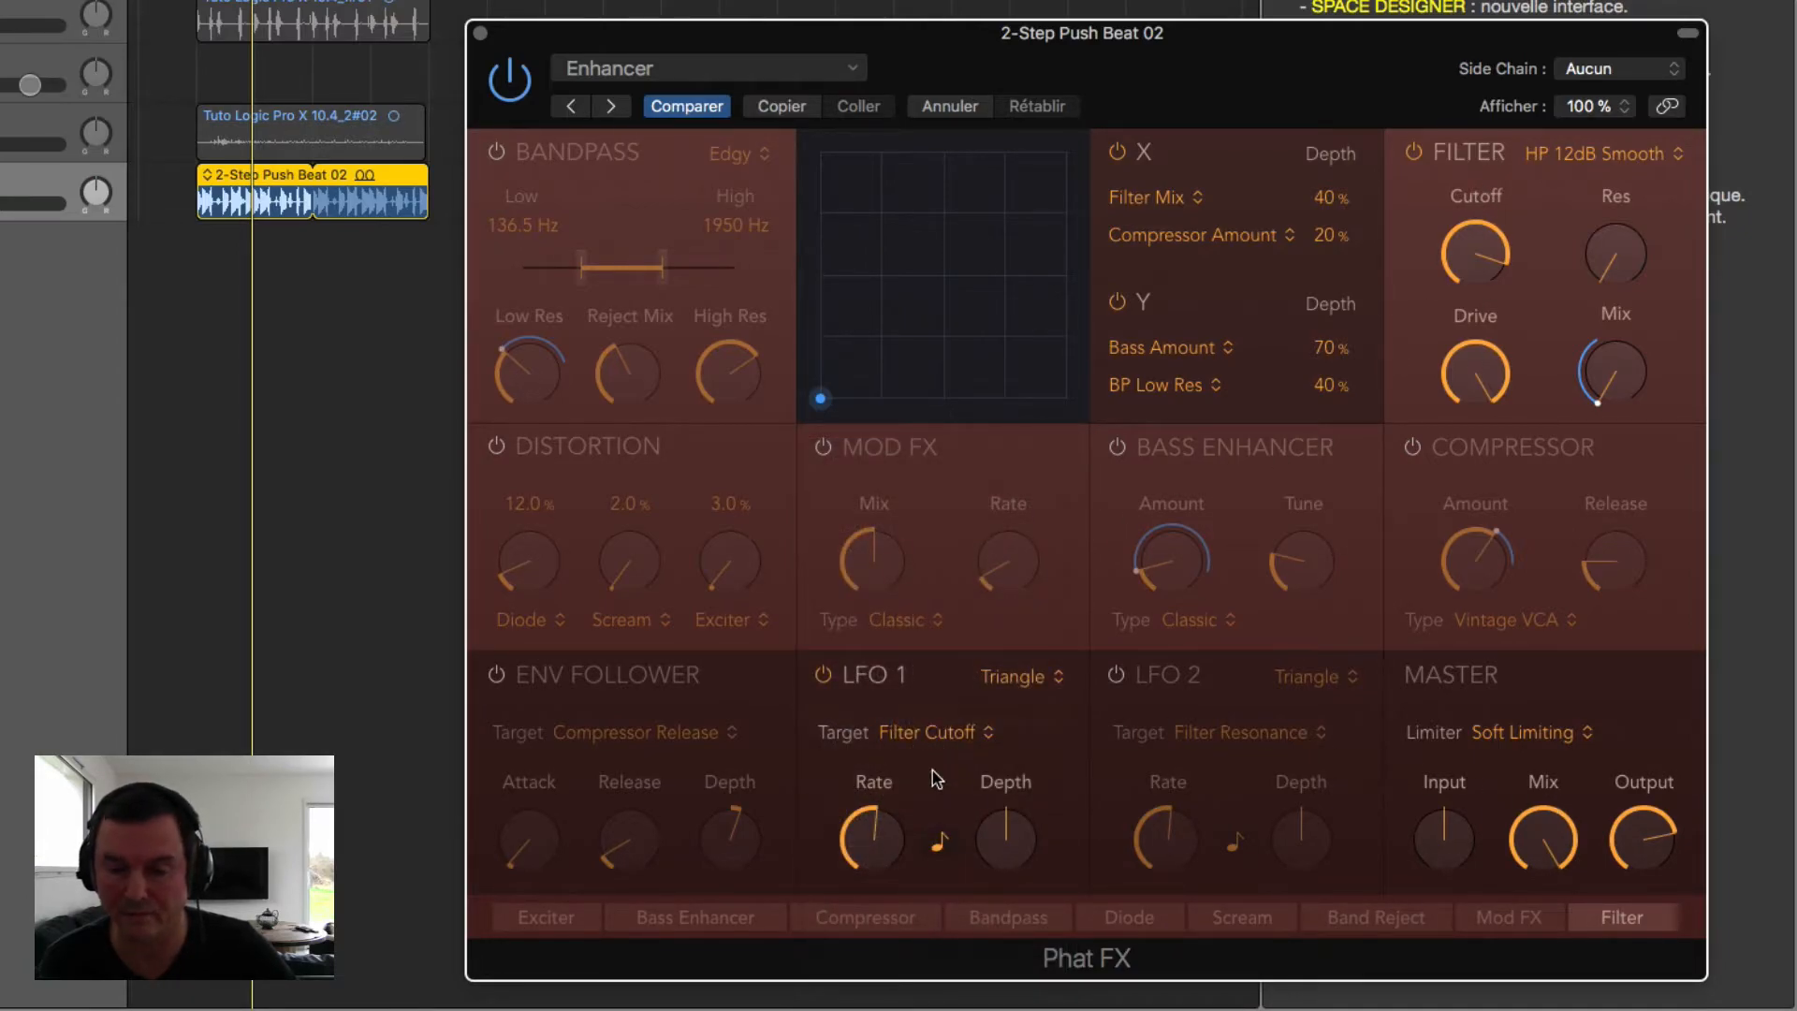
pyautogui.click(939, 845)
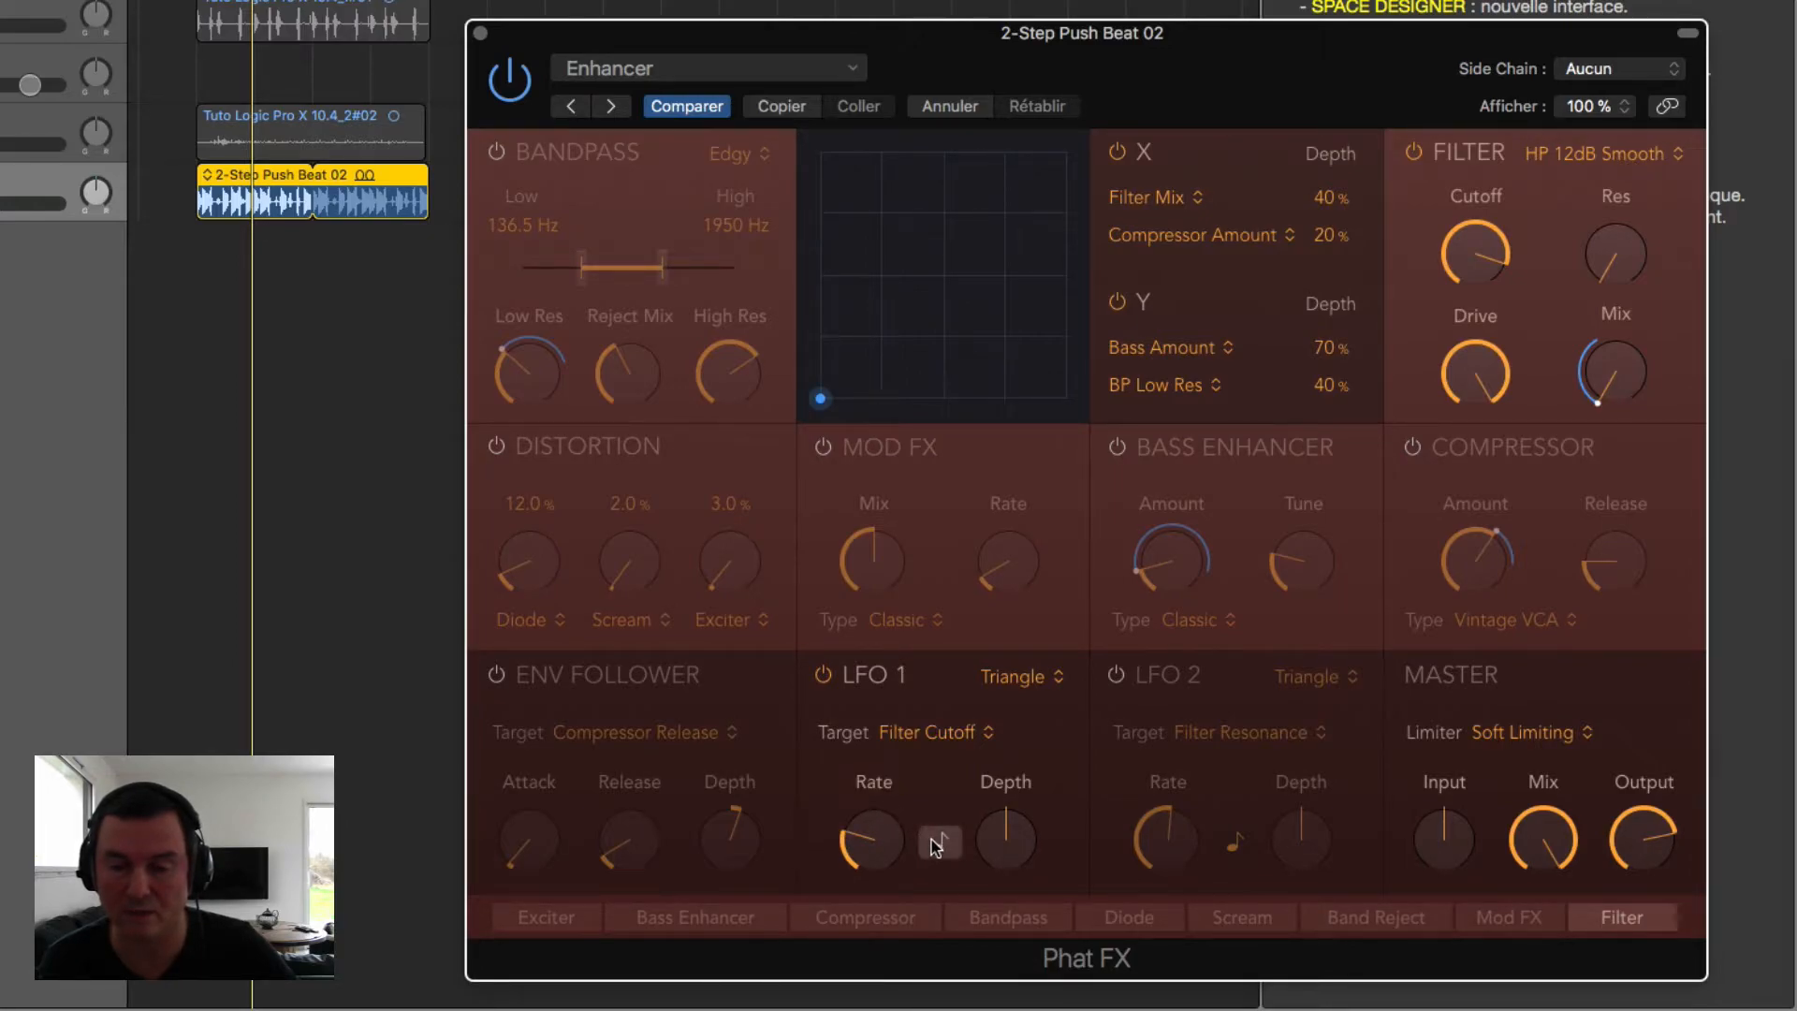
pyautogui.moveTo(876, 839); pyautogui.dragTo(1016, 728)
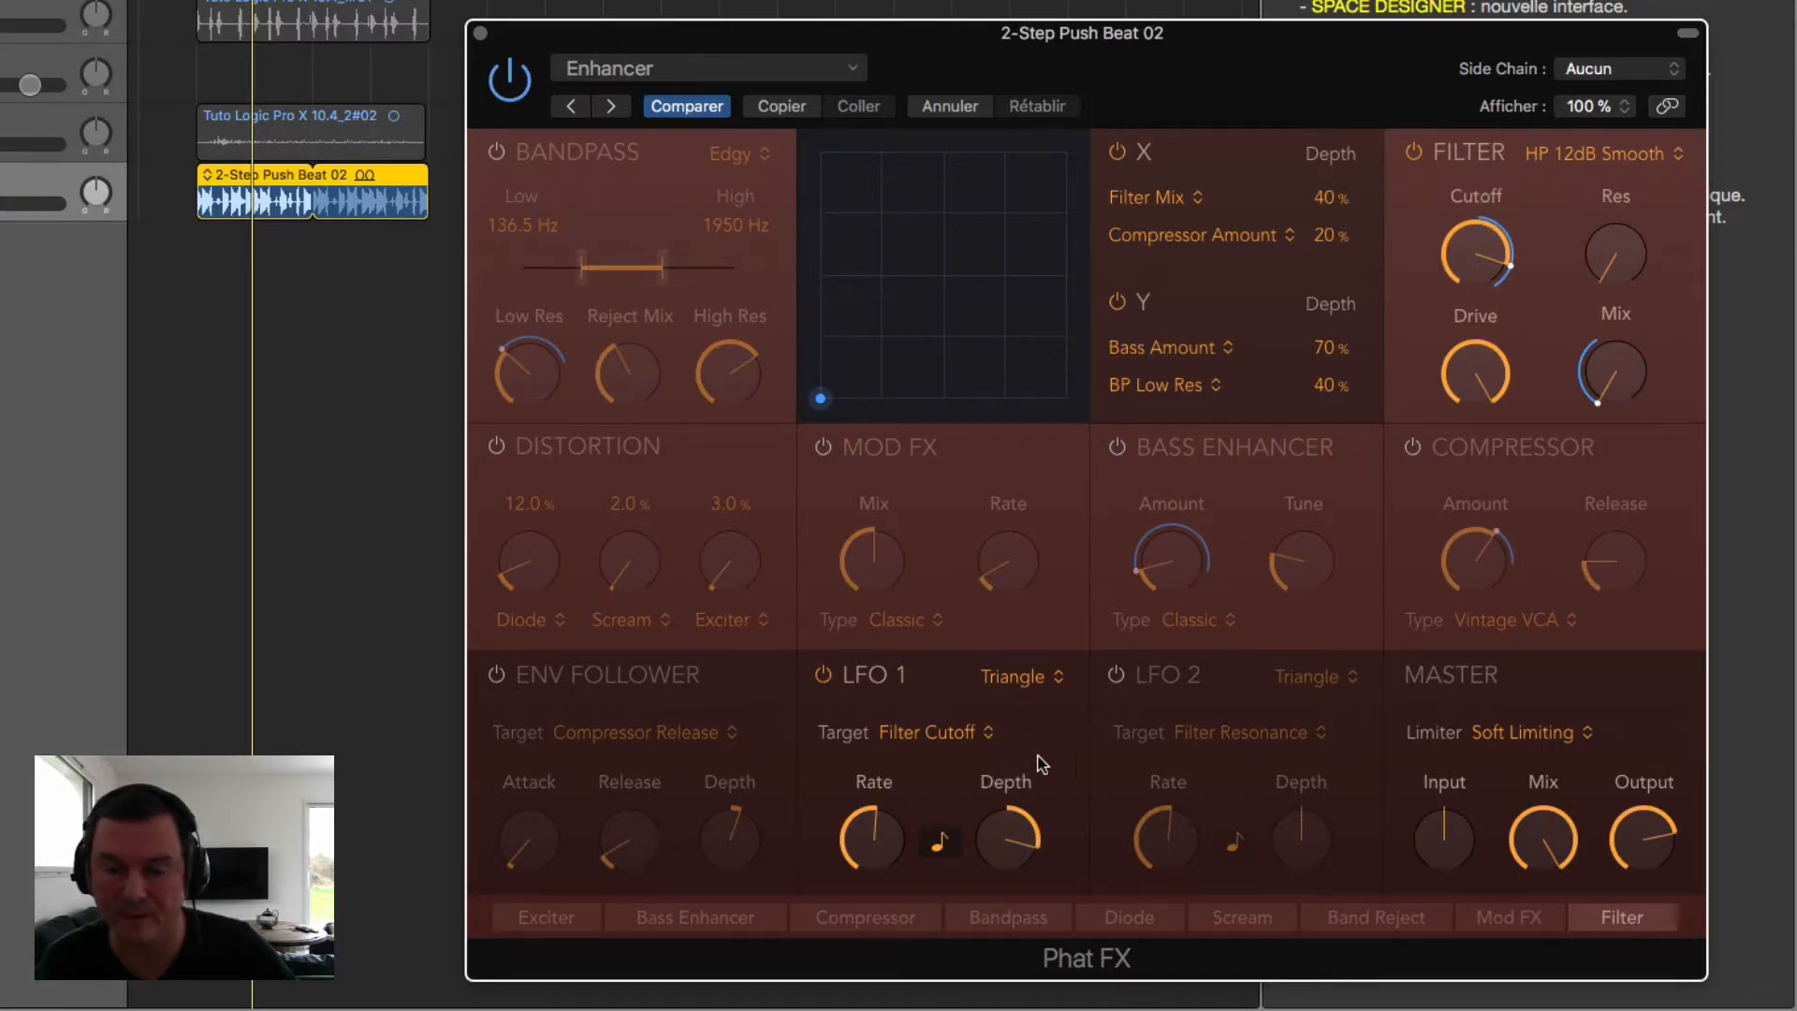
# Step: Lower the Filter Cutoff and reduce the LFO 1 depth slightly
pyautogui.moveTo(1476, 250); pyautogui.dragTo(1477, 385)
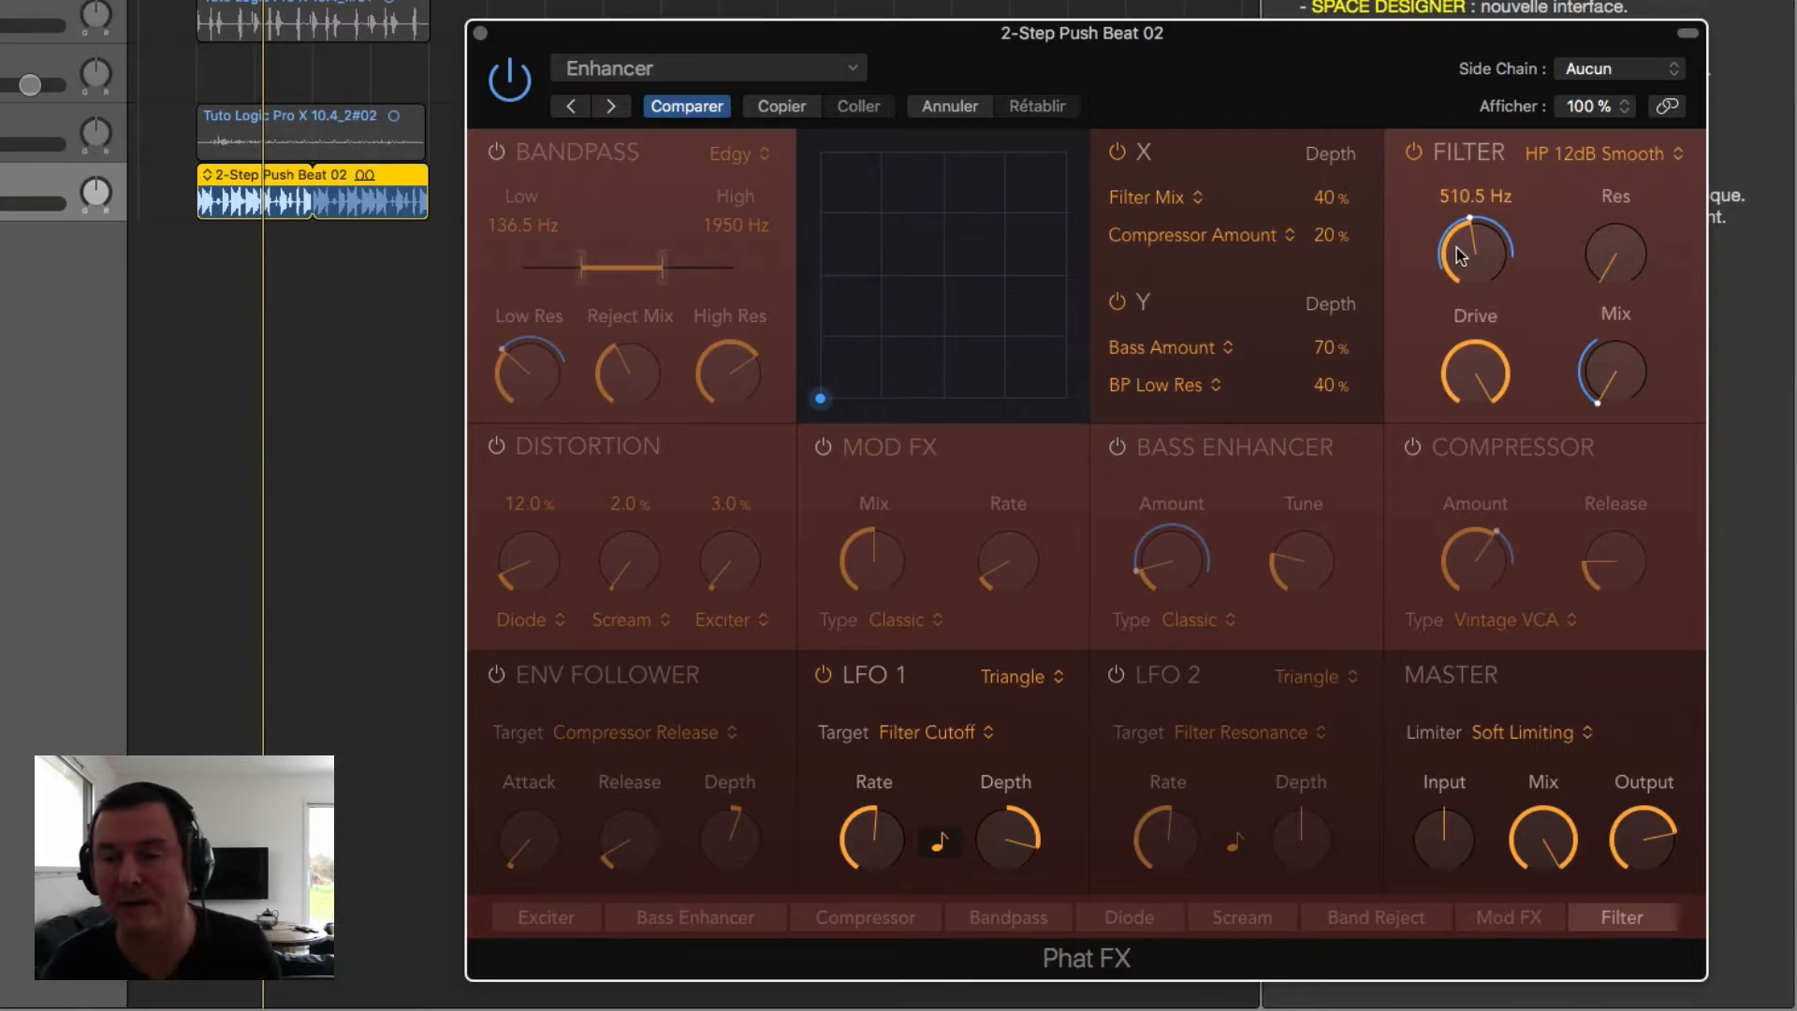
pyautogui.moveTo(1007, 836)
pyautogui.mouseDown()
pyautogui.moveTo(1009, 917)
pyautogui.moveTo(1007, 802)
pyautogui.moveTo(1015, 879)
pyautogui.moveTo(1016, 840)
pyautogui.mouseUp()
pyautogui.moveTo(1472, 245)
pyautogui.mouseDown()
pyautogui.moveTo(1462, 318)
pyautogui.moveTo(1460, 245)
pyautogui.moveTo(1464, 285)
pyautogui.moveTo(1462, 263)
pyautogui.mouseUp()
pyautogui.moveTo(1017, 854)
pyautogui.moveTo(1020, 804)
pyautogui.mouseDown()
pyautogui.moveTo(1018, 735)
pyautogui.moveTo(1009, 897)
pyautogui.moveTo(1018, 822)
pyautogui.mouseUp()
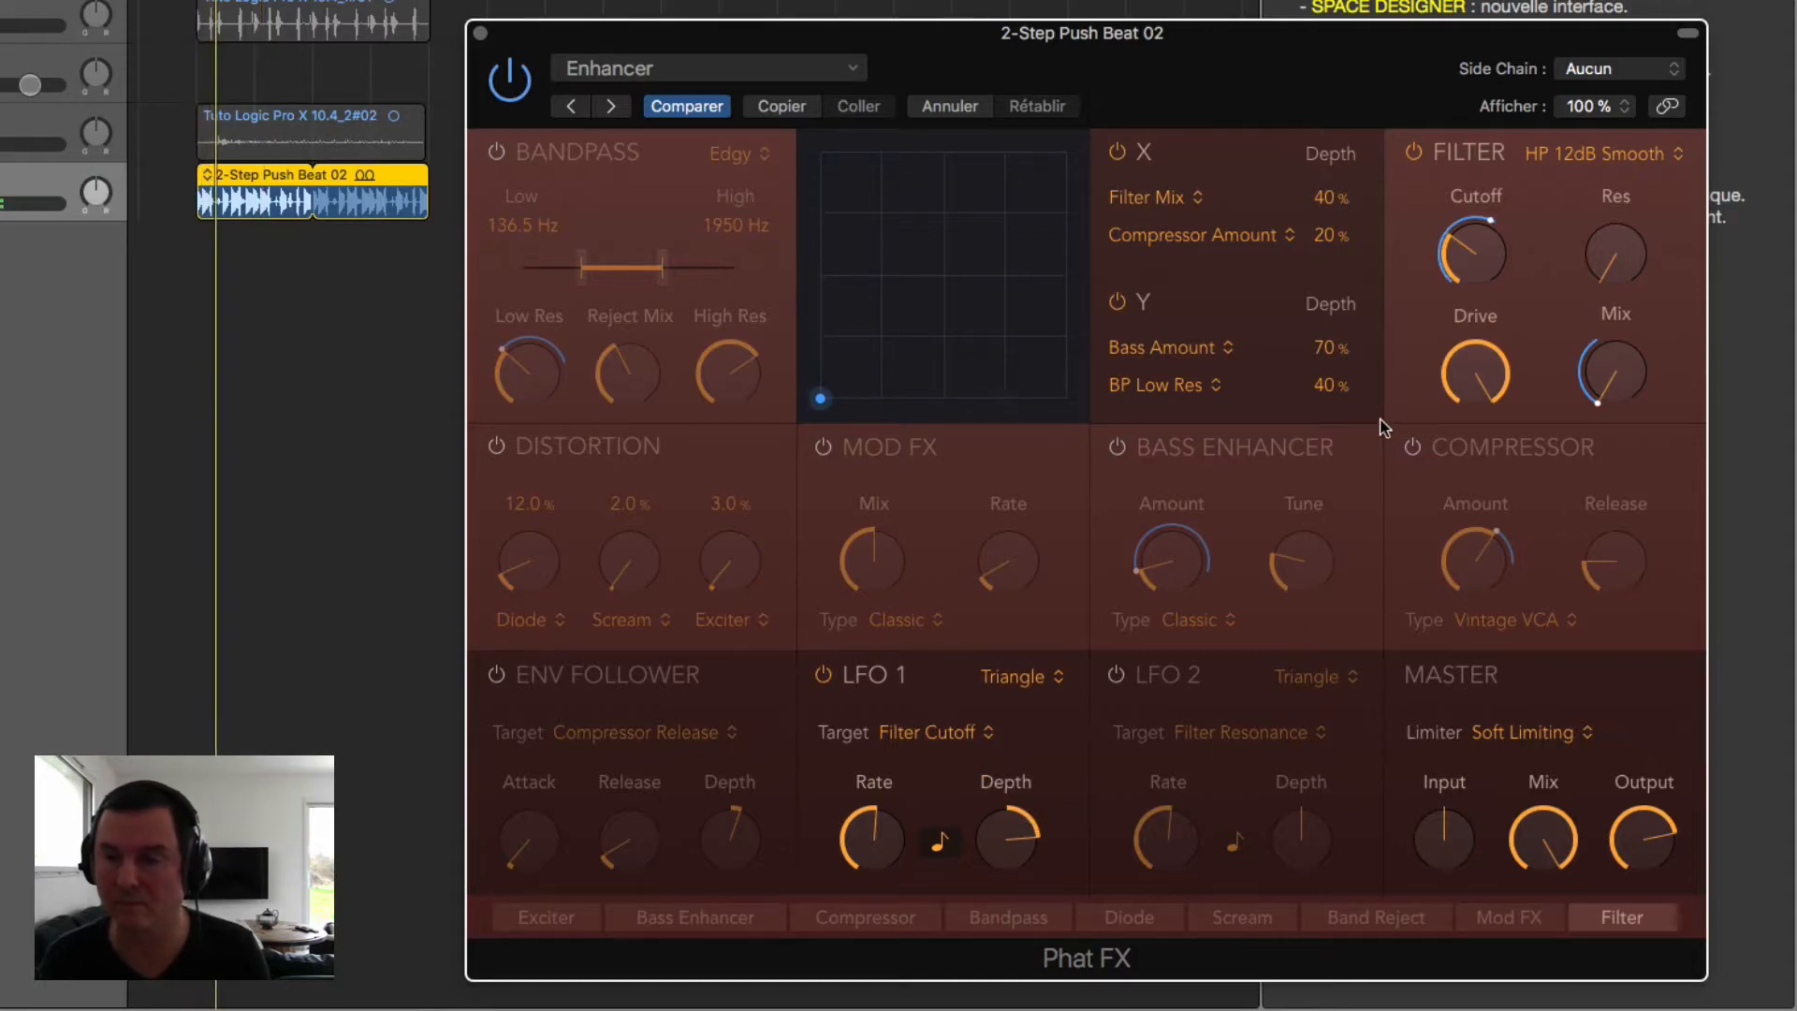
# Step: Set the Filter's resonance to about 13.6% and Cutoff to about 3229 Hz, reduce Drive and raise Mix
pyautogui.moveTo(1471, 245)
pyautogui.mouseDown()
pyautogui.moveTo(1485, 190)
pyautogui.moveTo(1473, 230)
pyautogui.mouseUp()
pyautogui.moveTo(1602, 258); pyautogui.dragTo(1608, 208)
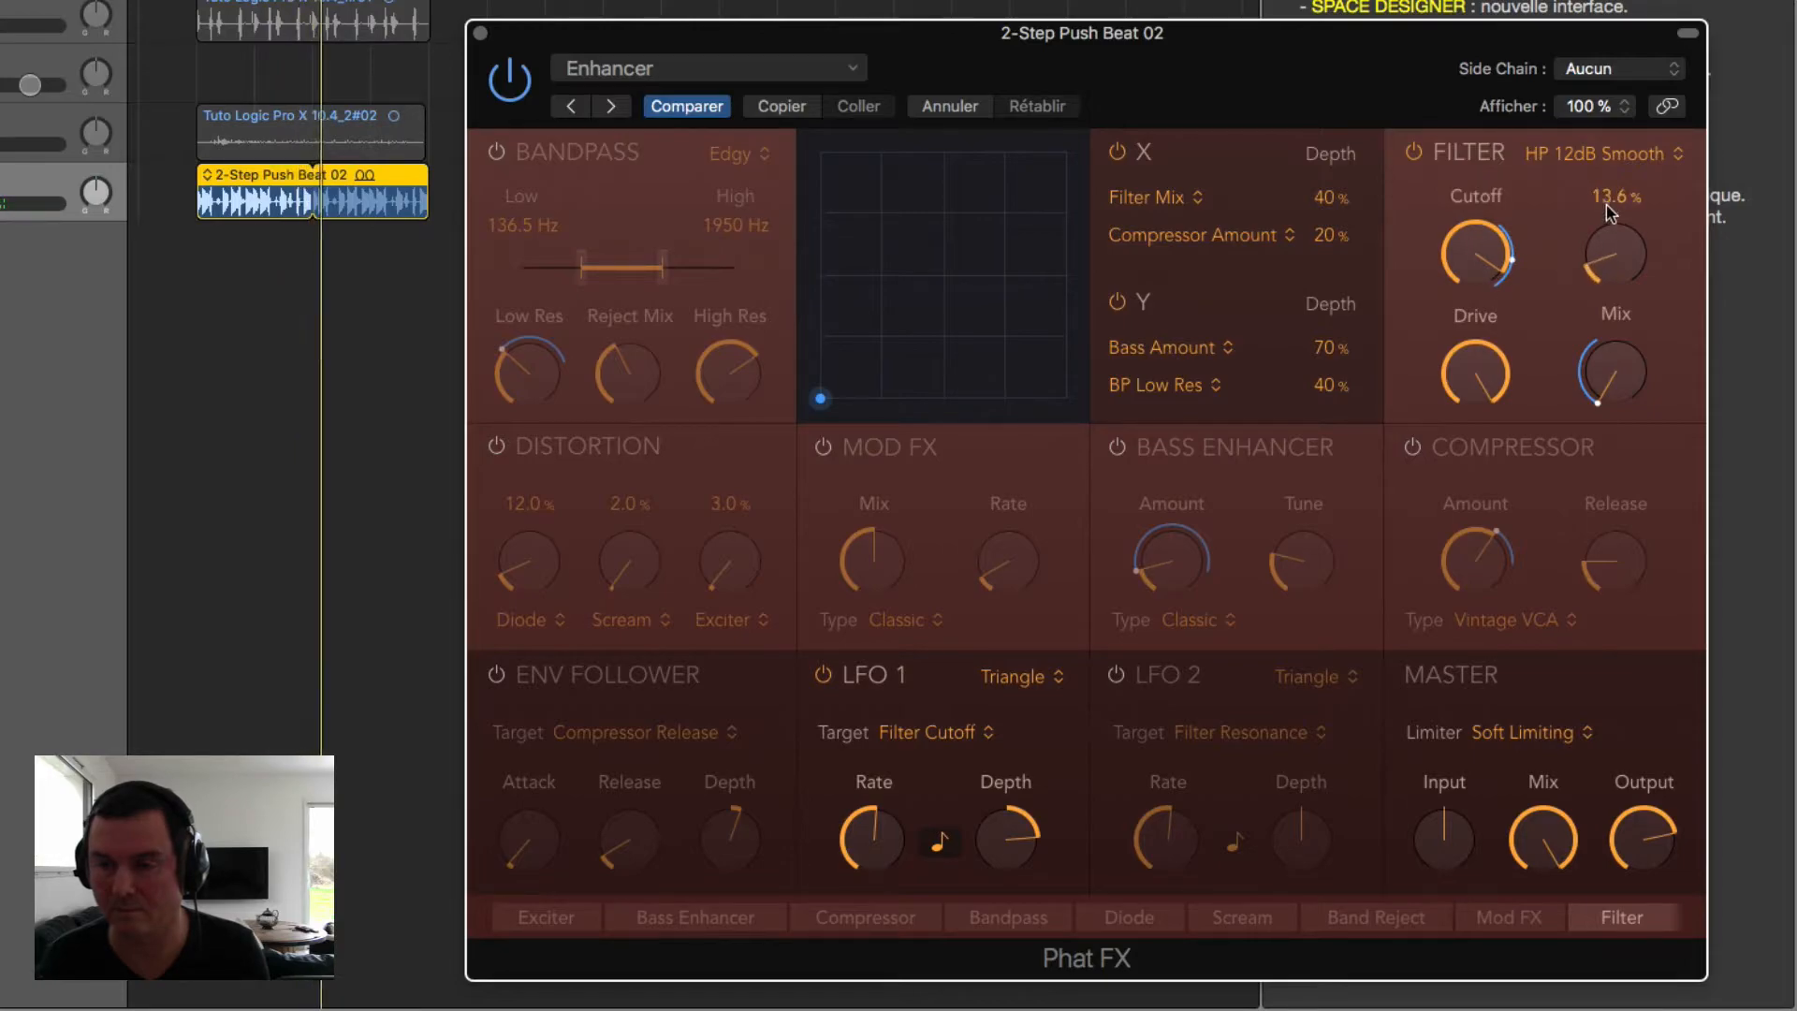
pyautogui.moveTo(1474, 351); pyautogui.dragTo(1467, 456)
pyautogui.moveTo(1604, 383); pyautogui.dragTo(1591, 318)
pyautogui.moveTo(1476, 254); pyautogui.dragTo(1469, 290)
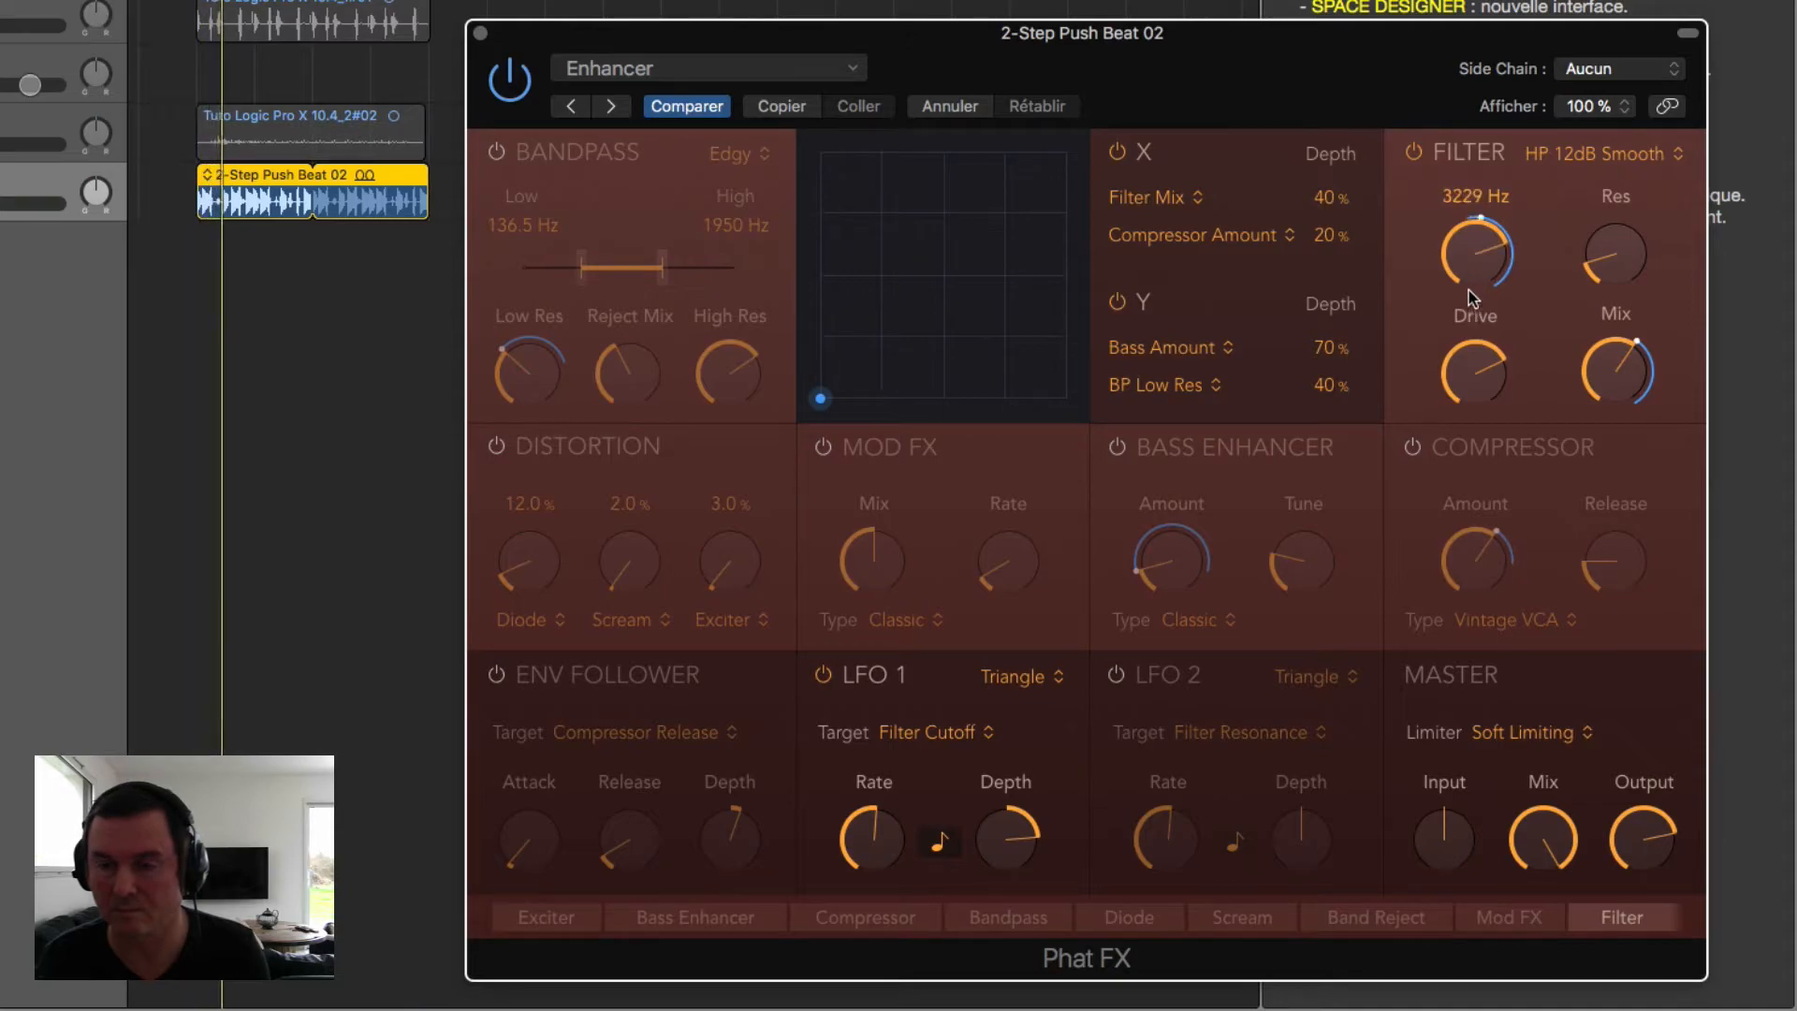
# Step: Turn off the Filter section, turn the Bandpass section back on and raise its Reject Mix
pyautogui.click(1415, 152)
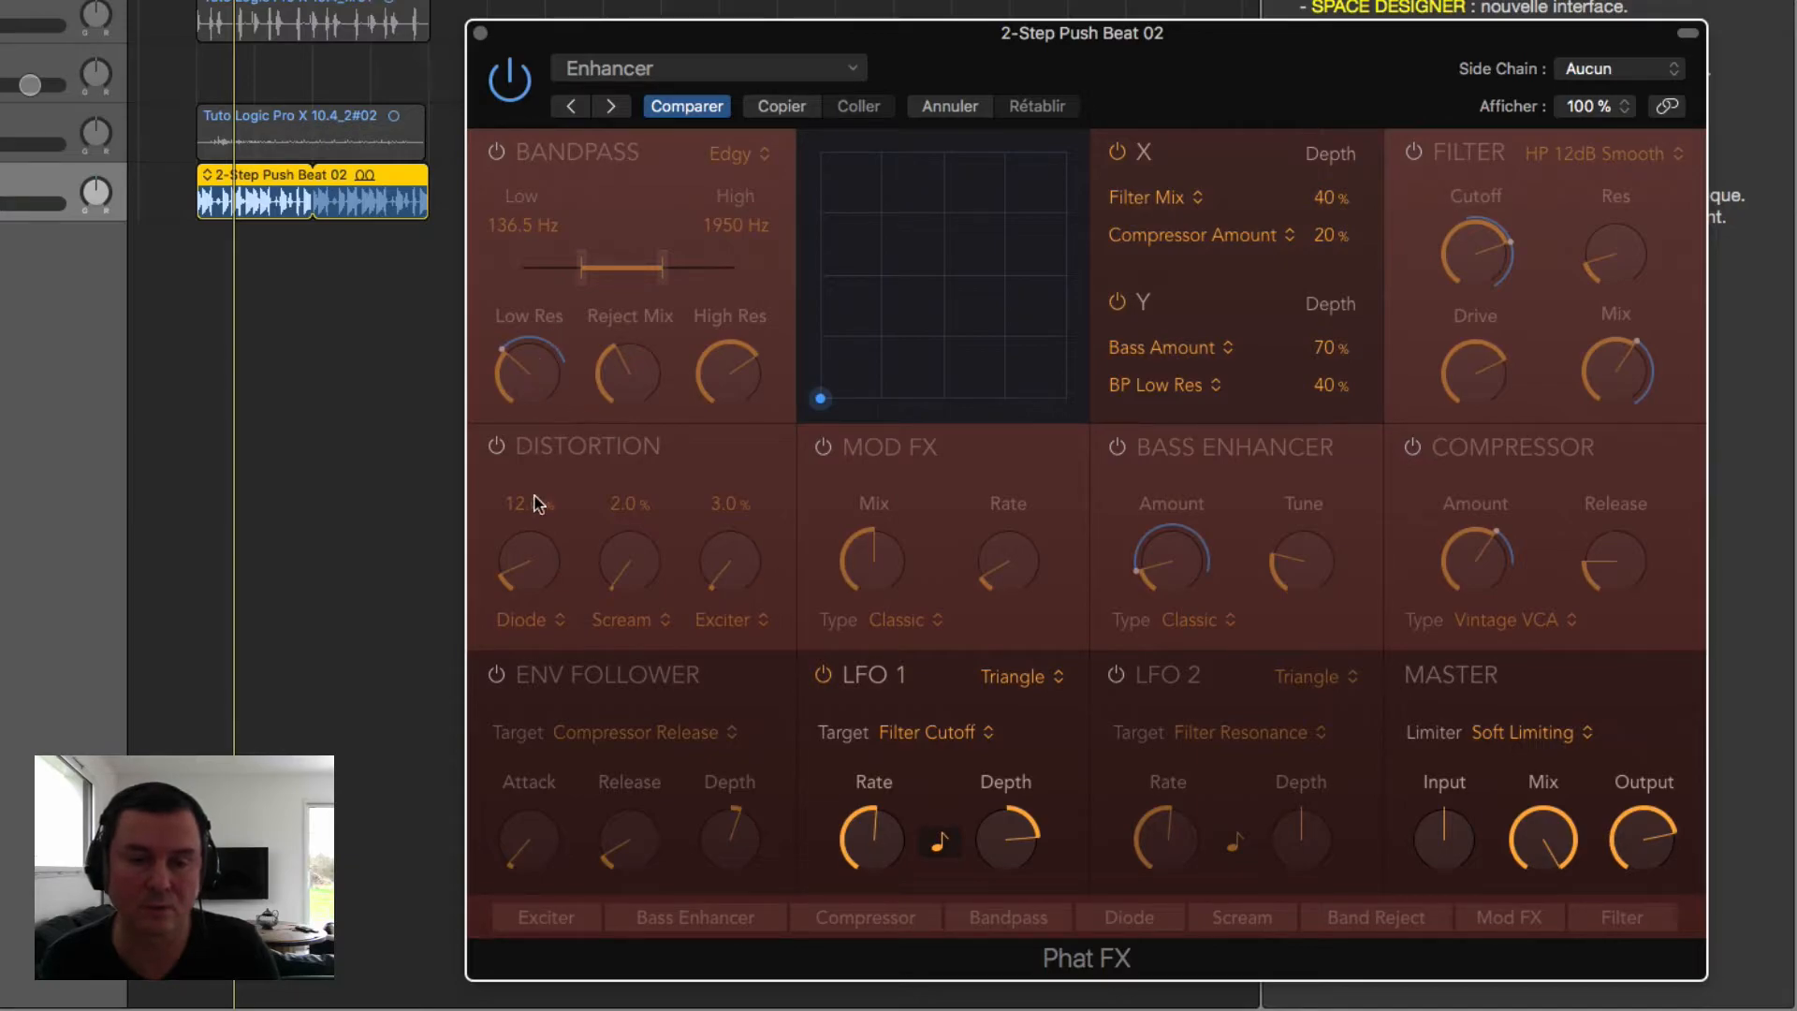
pyautogui.click(497, 154)
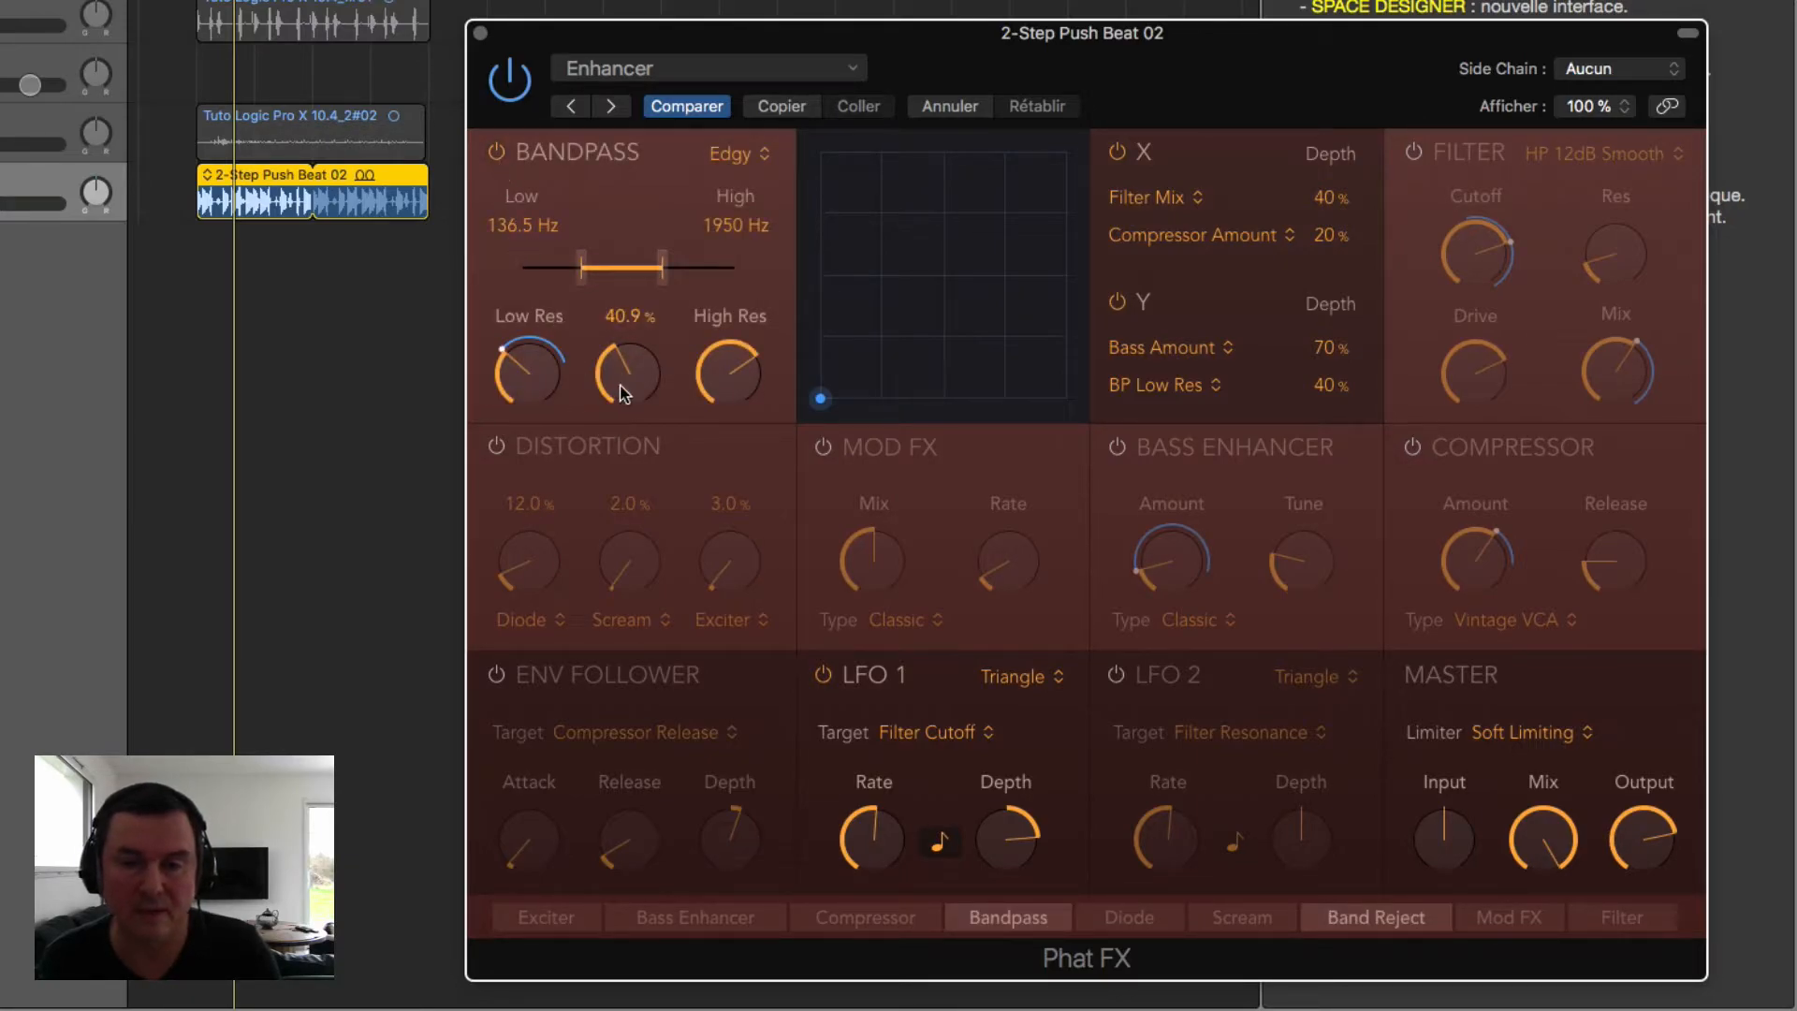
pyautogui.moveTo(626, 378); pyautogui.dragTo(657, 309)
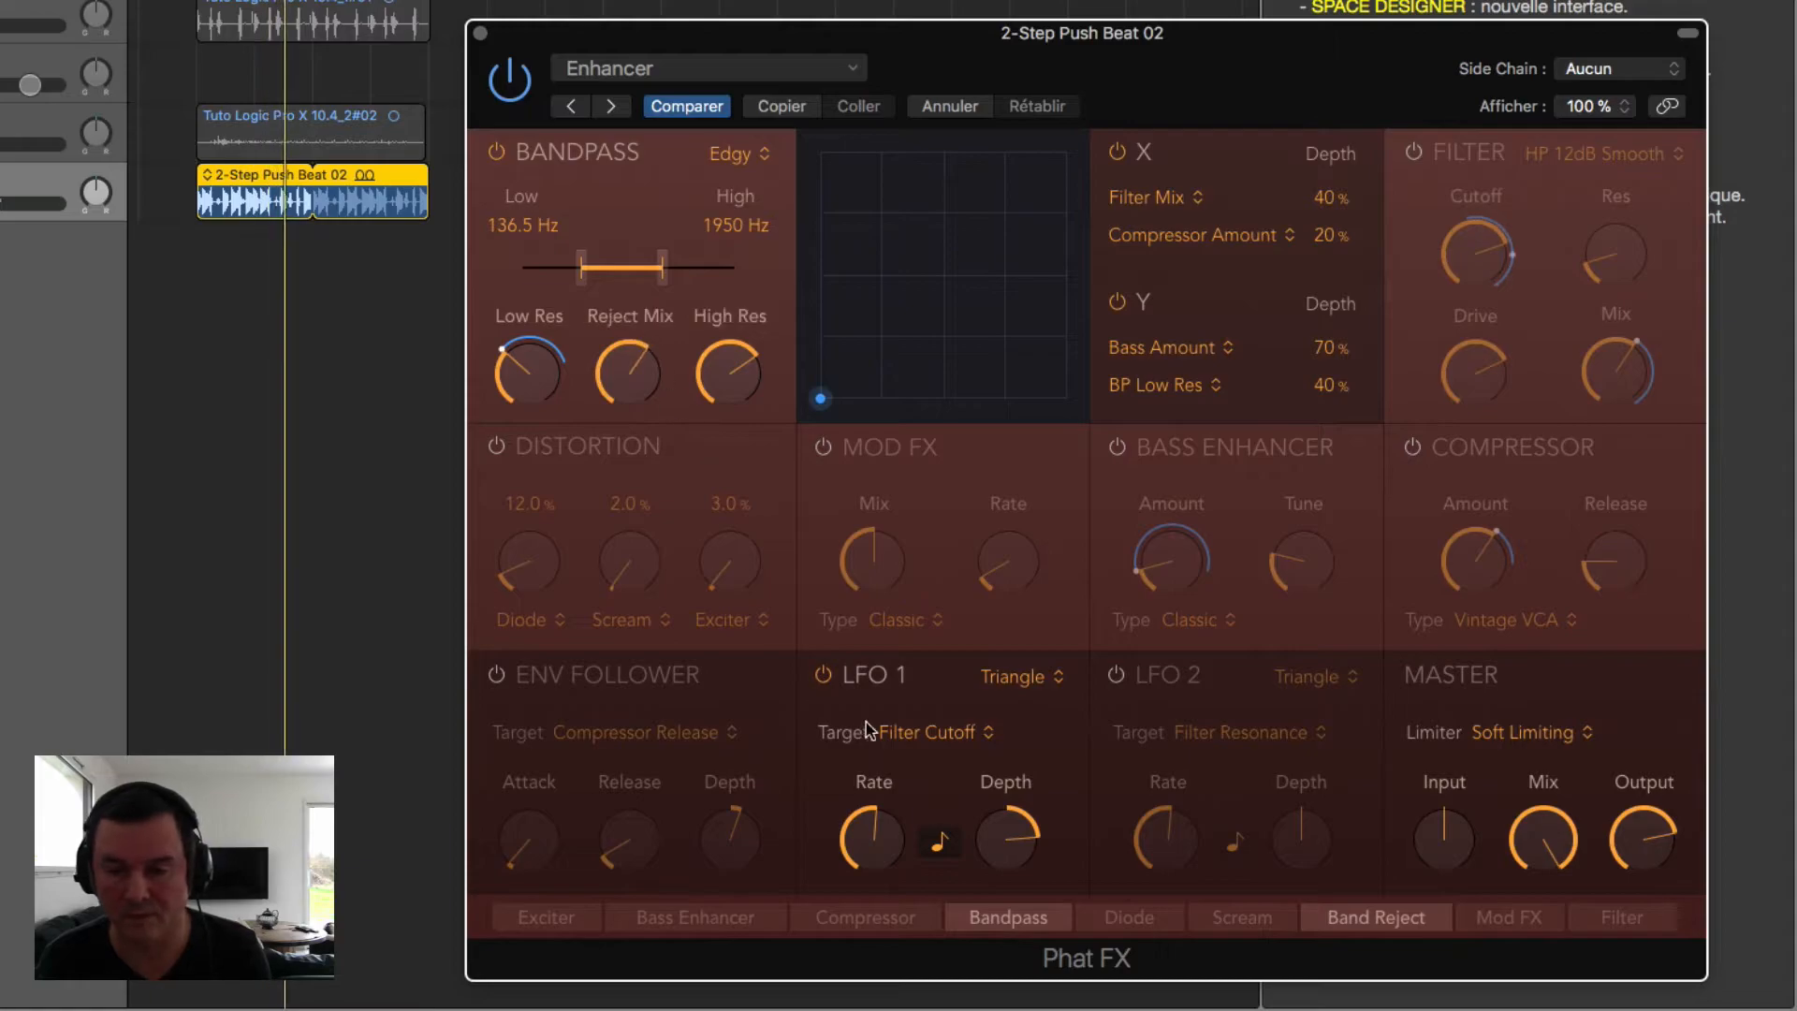
# Step: Assign LFO 1 to Bandpass Reject Mix and reduce its depth slightly
pyautogui.click(912, 736)
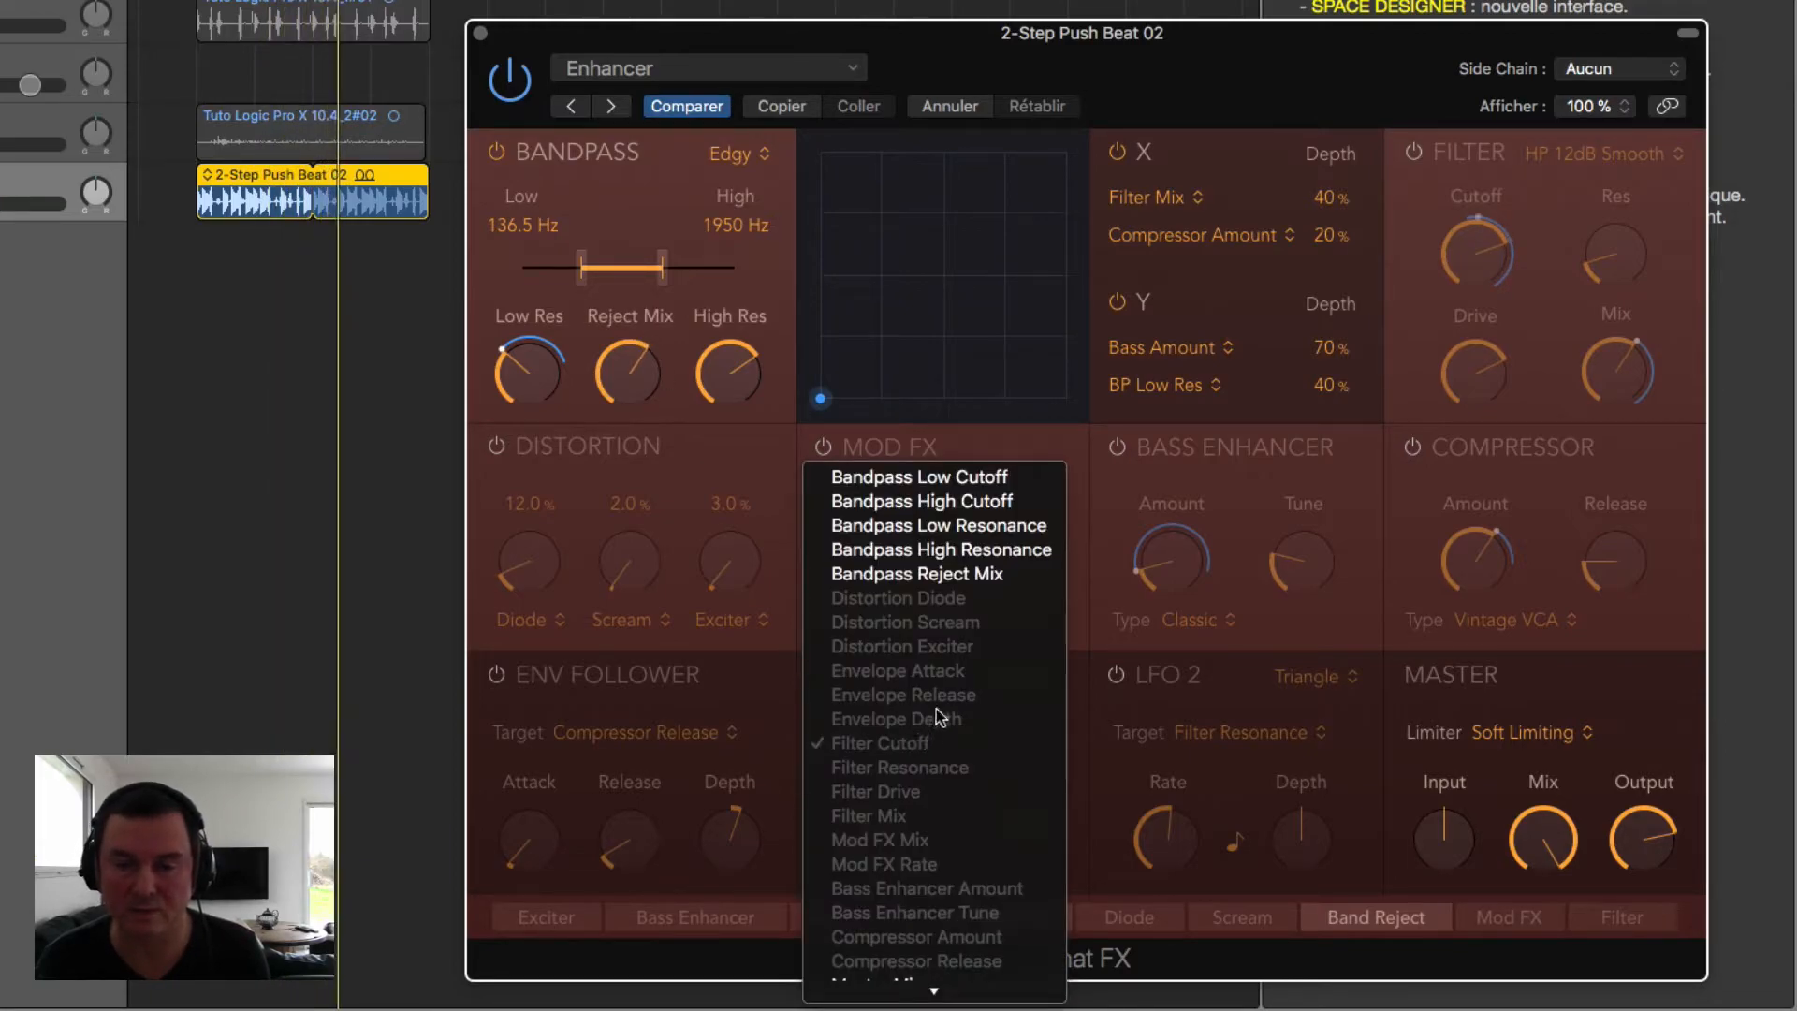
pyautogui.click(893, 575)
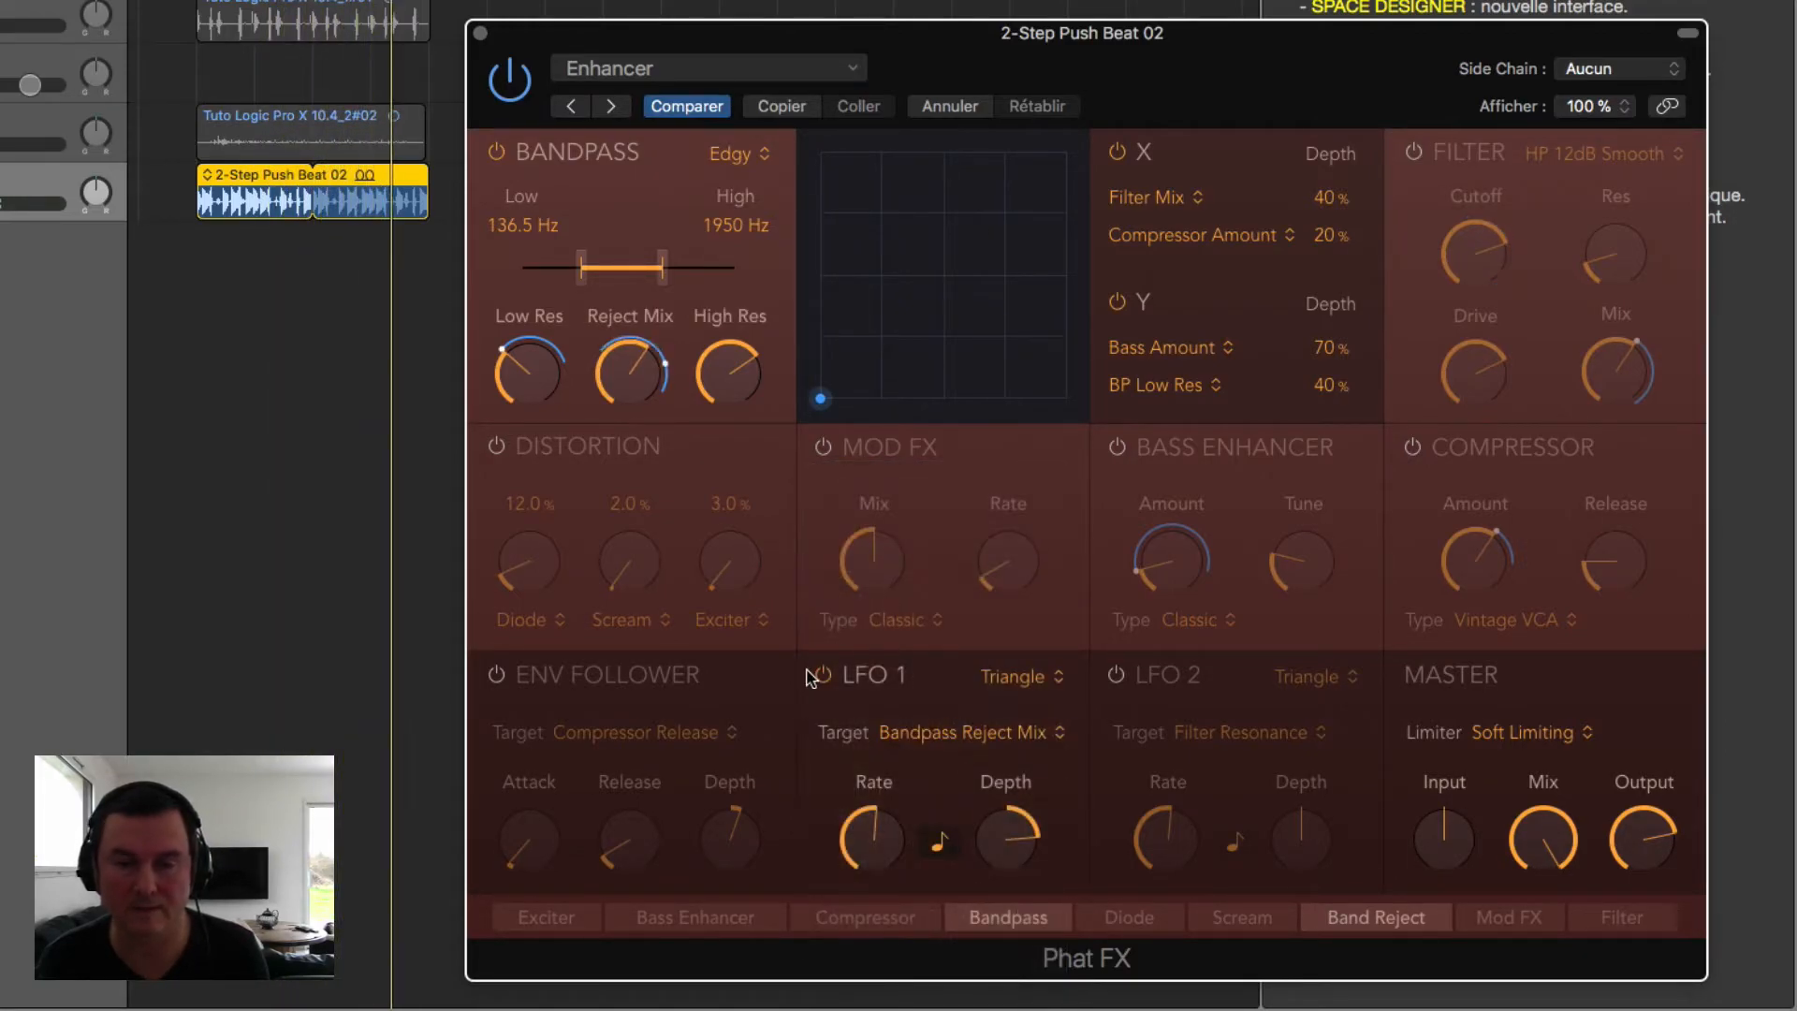
pyautogui.moveTo(999, 834)
pyautogui.mouseDown()
pyautogui.moveTo(1009, 895)
pyautogui.moveTo(1011, 840)
pyautogui.mouseUp()
# Step: Lower the Bandpass Reject Mix to about 25% and set the LFO 1 waveform to Sine
pyautogui.moveTo(641, 375); pyautogui.dragTo(659, 505)
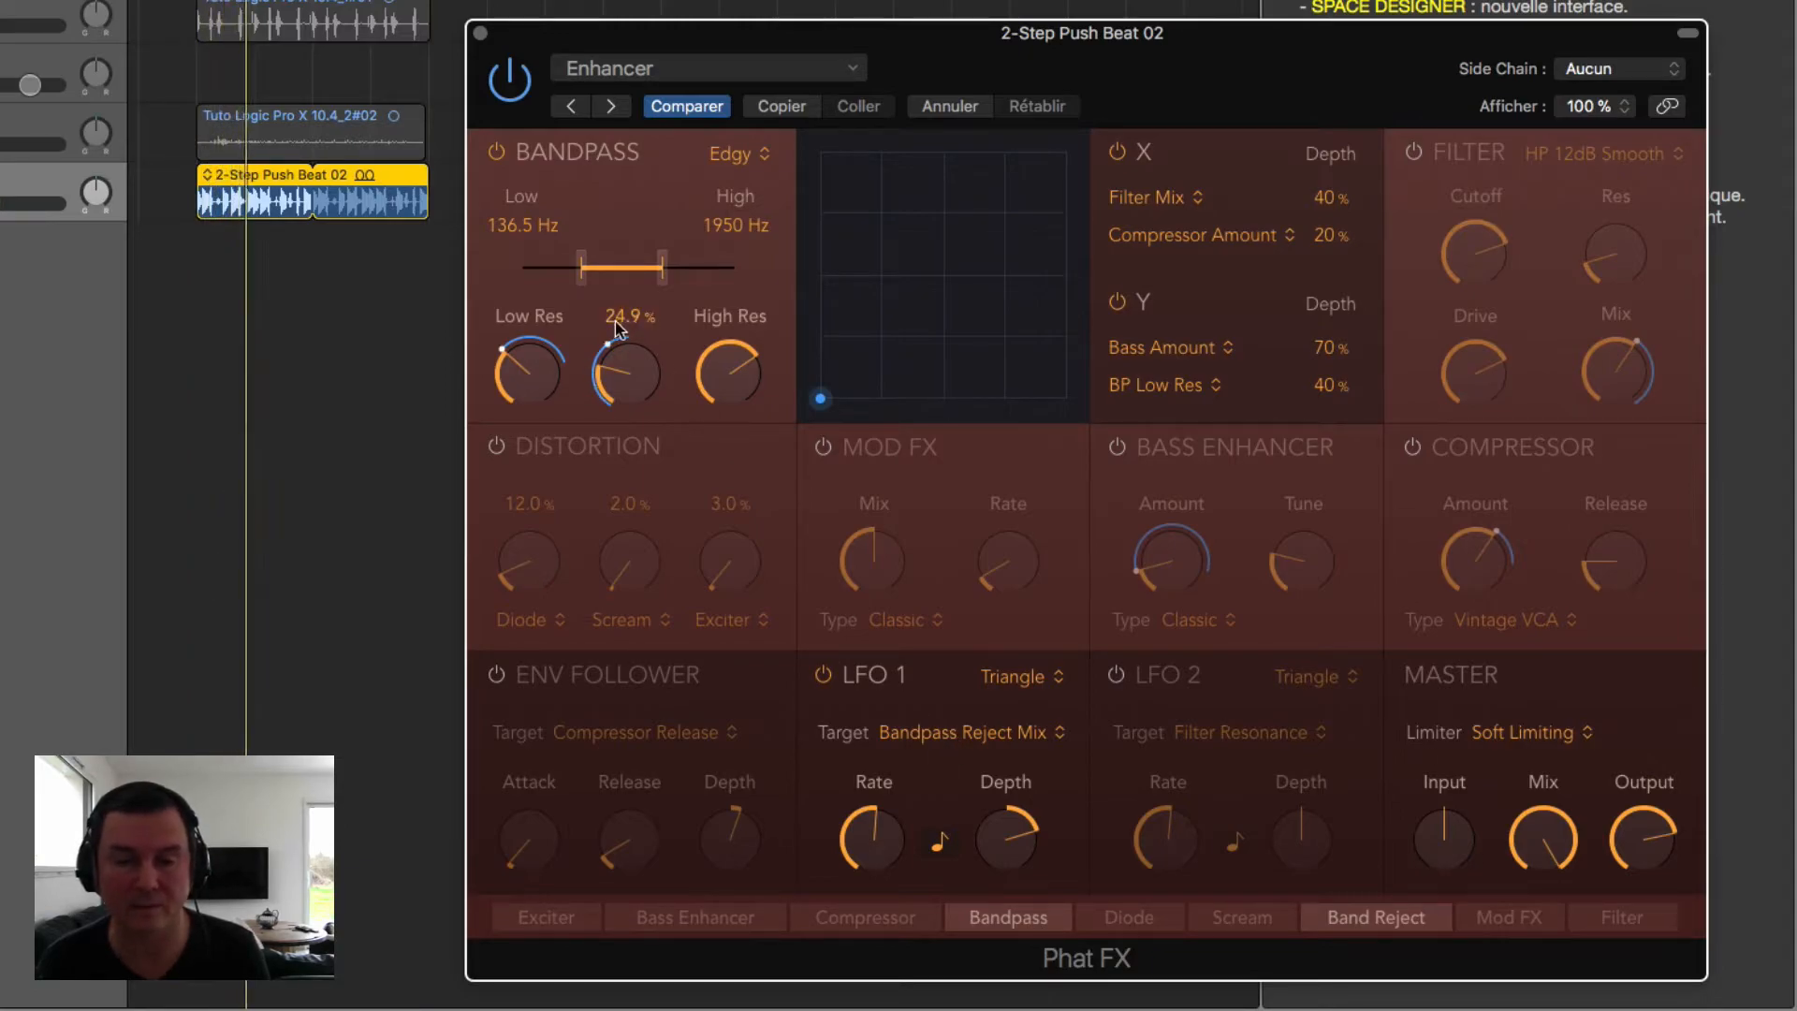
pyautogui.click(1014, 678)
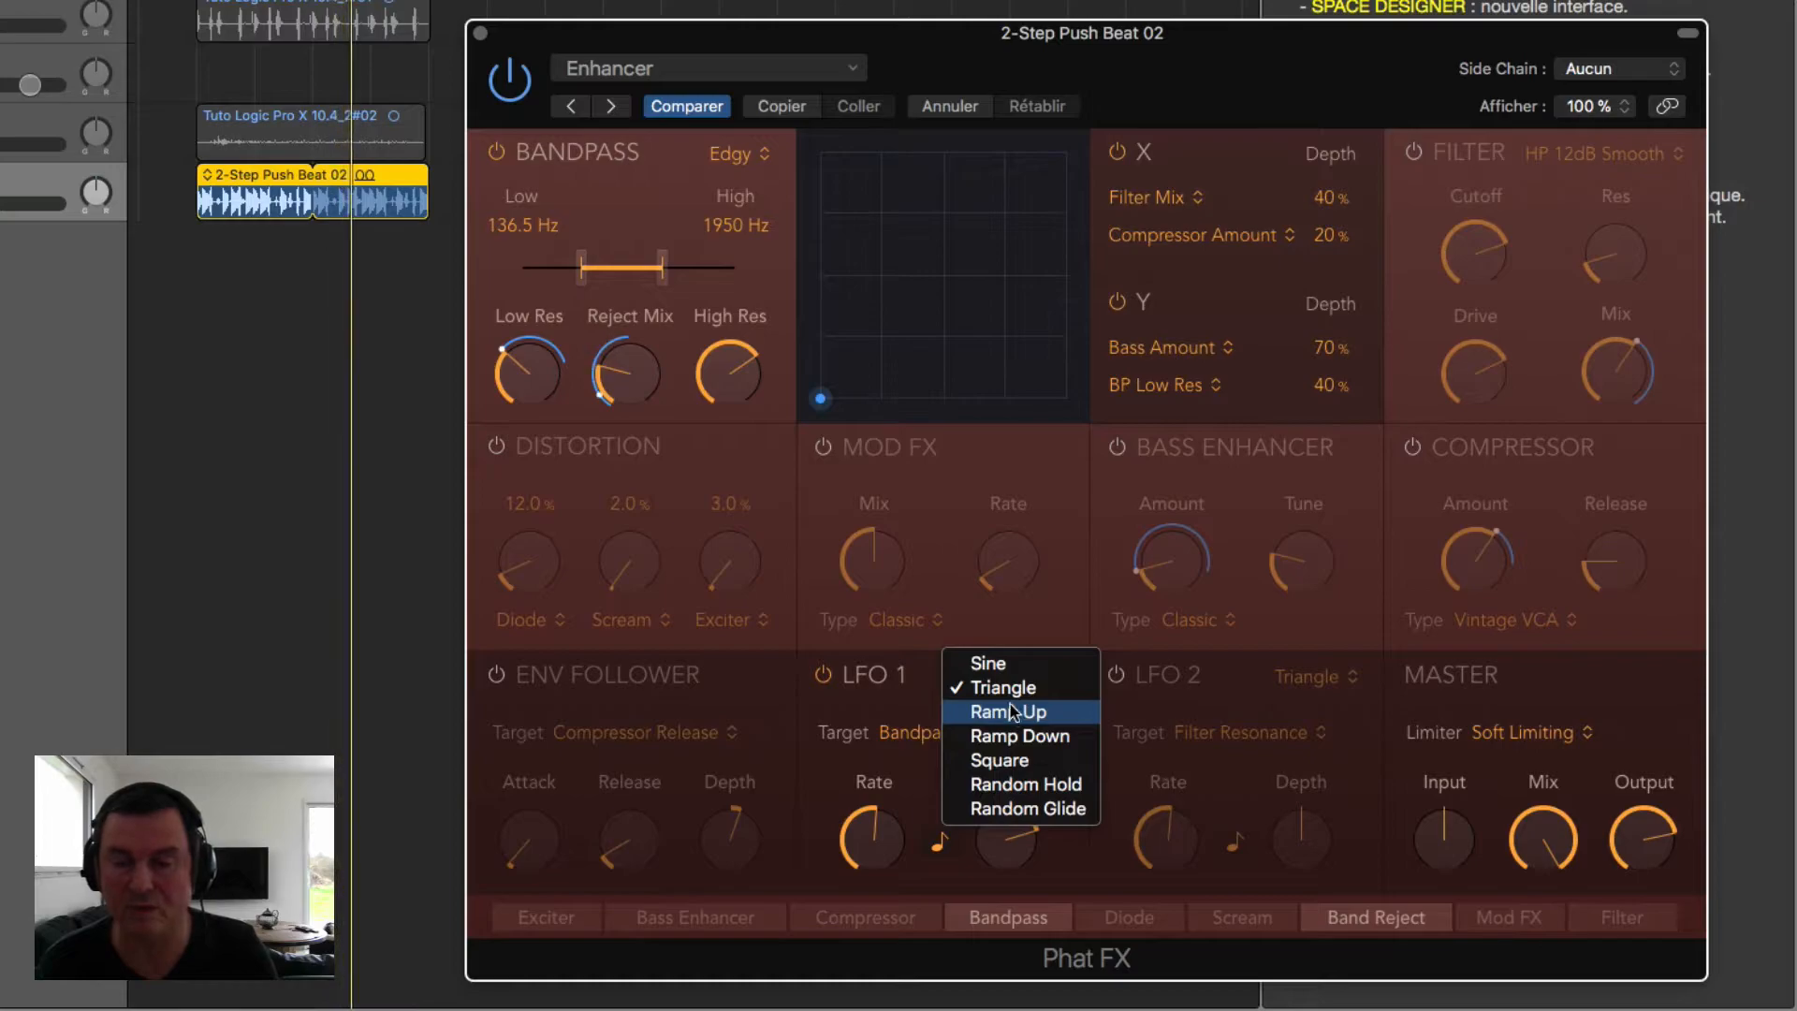
pyautogui.click(1005, 666)
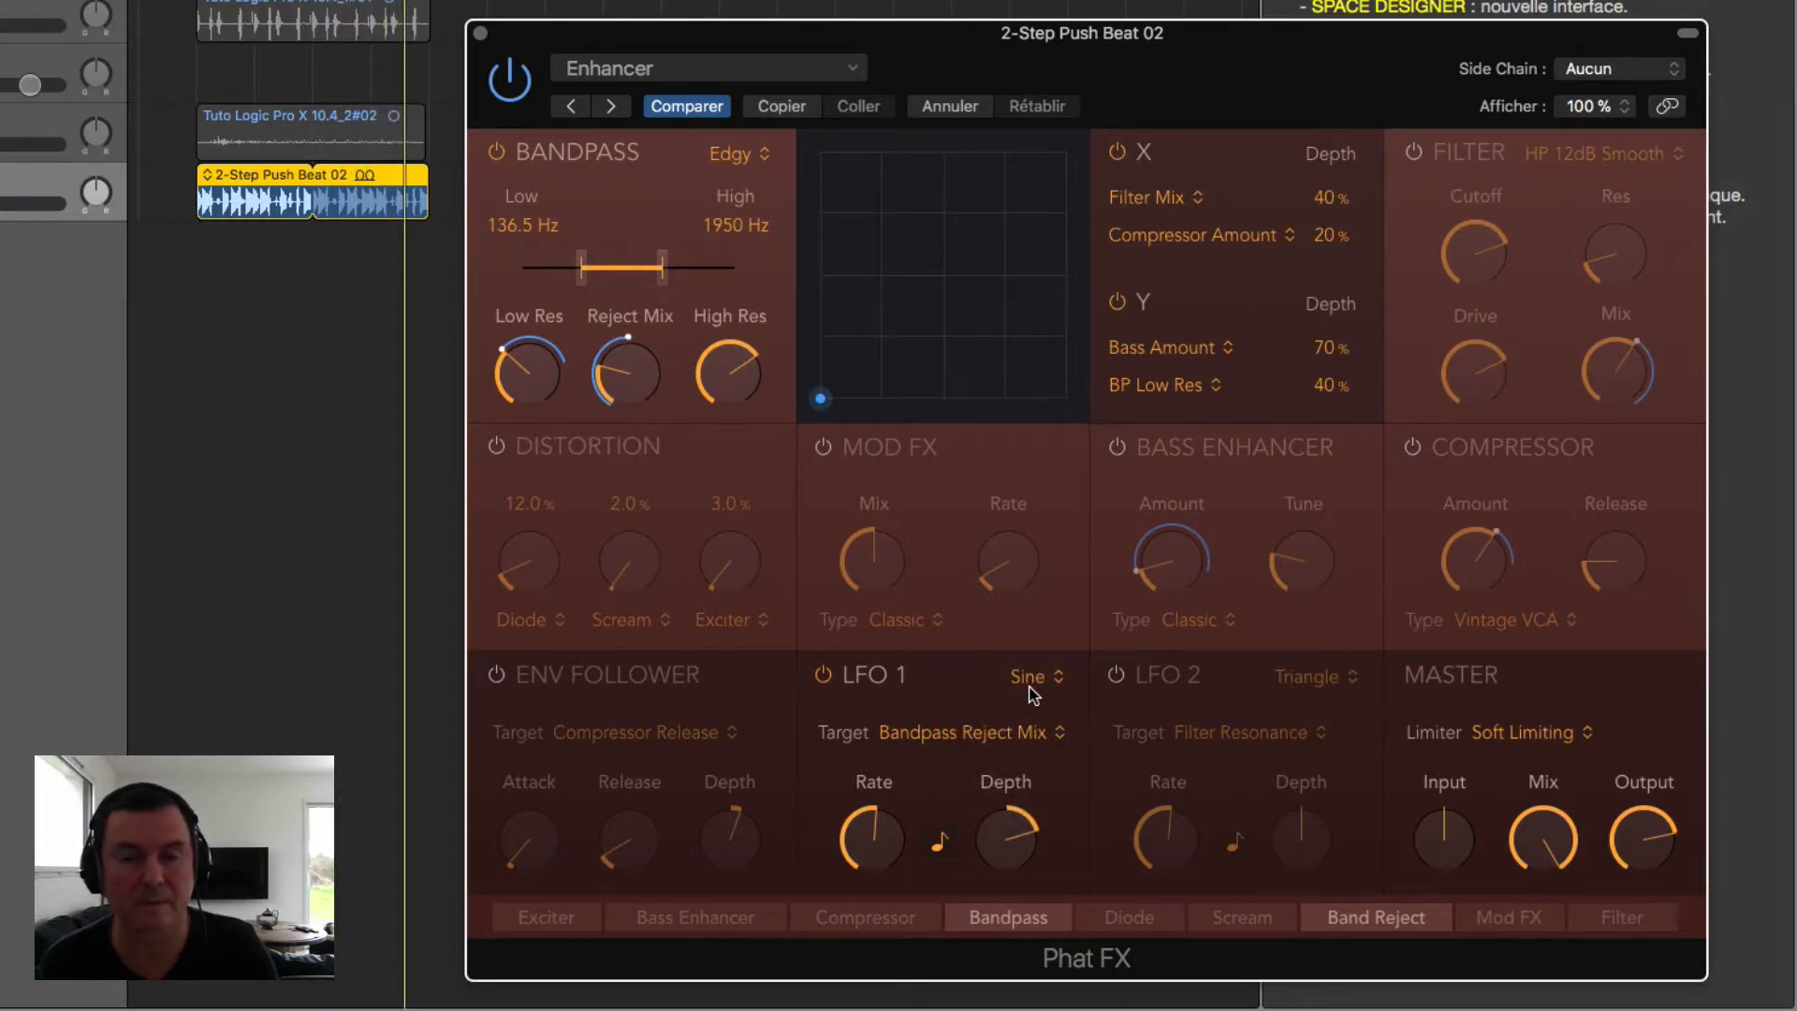
# Step: Audition the Square and Random Hold waveforms on LFO 1 and return it to Sine
pyautogui.click(1028, 692)
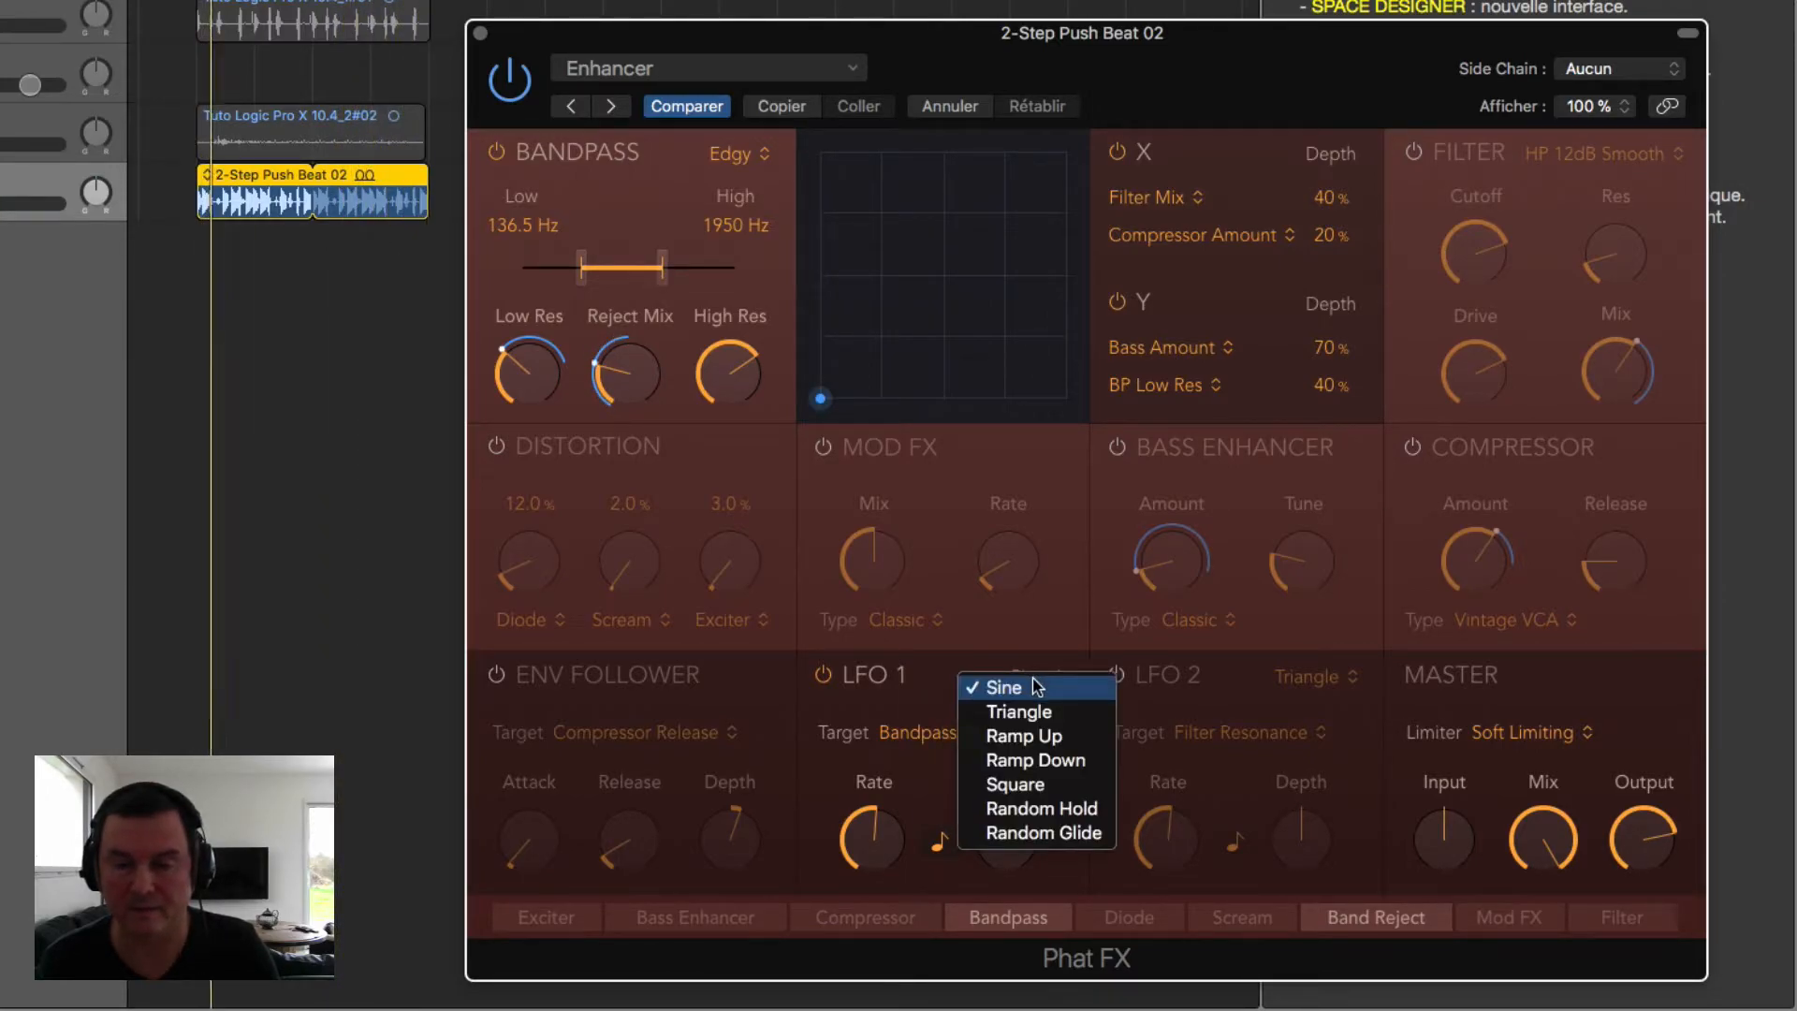
pyautogui.click(1030, 784)
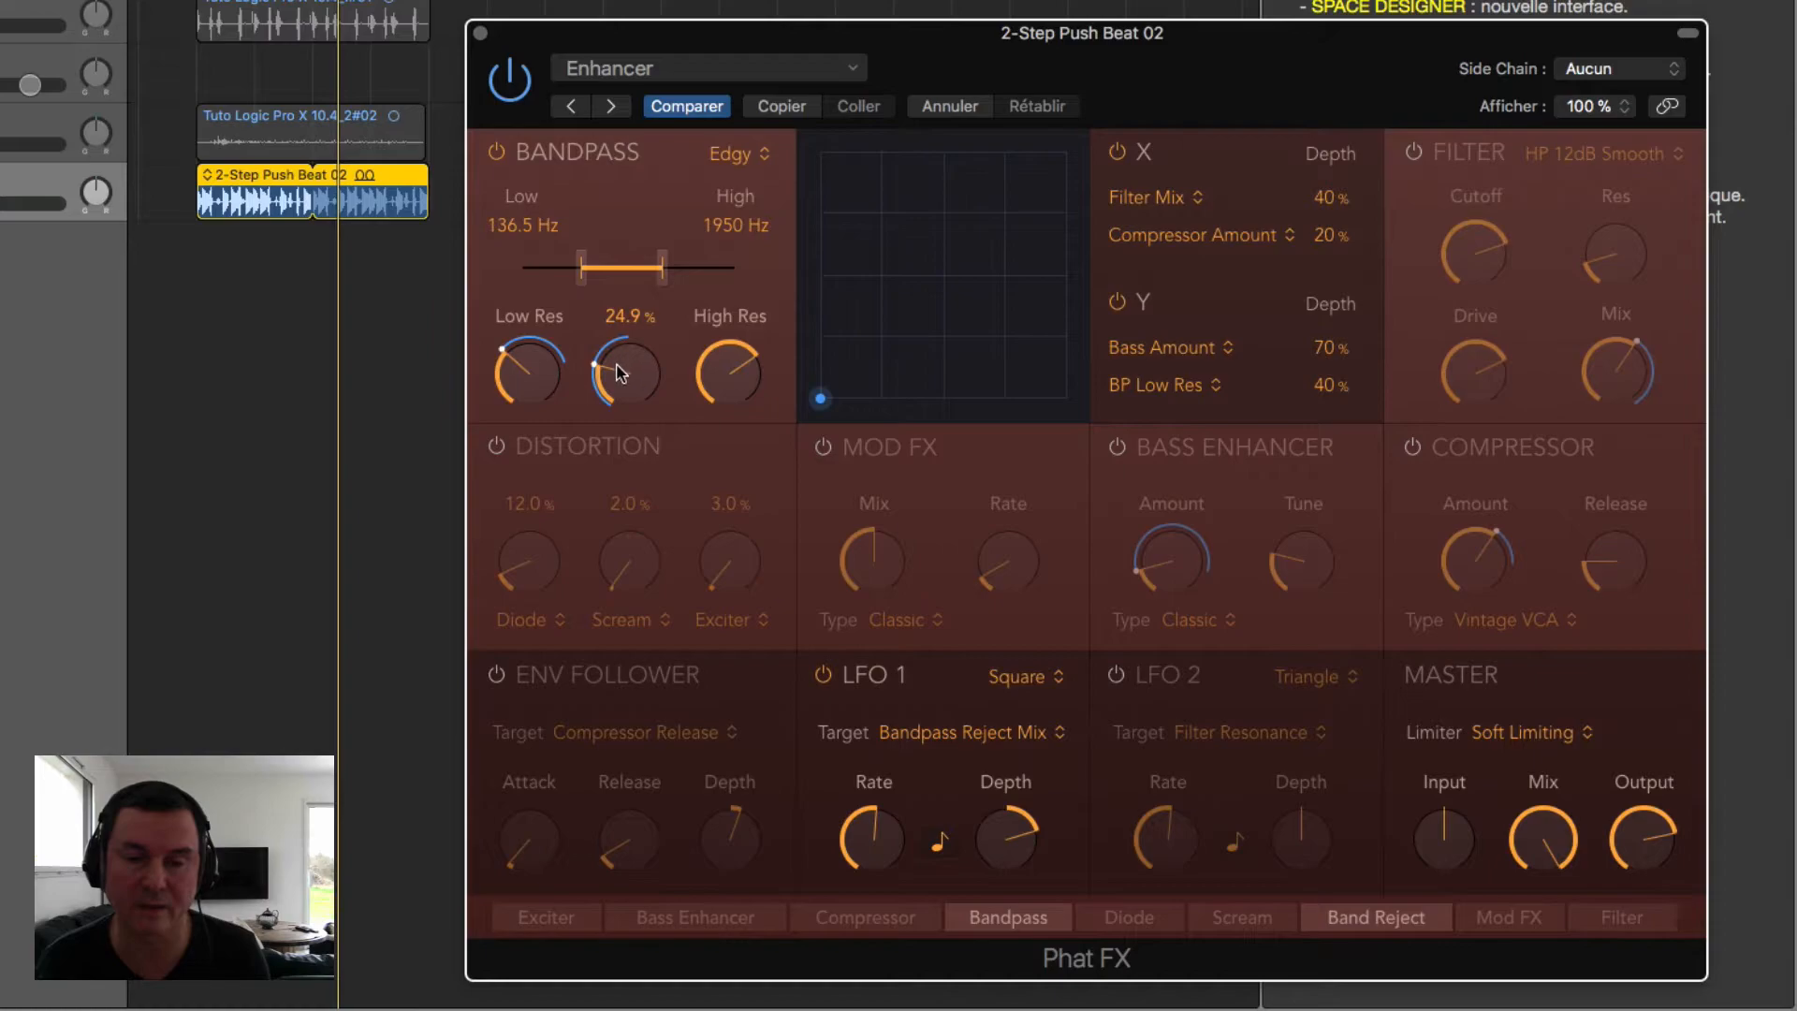
pyautogui.click(1020, 681)
pyautogui.click(1020, 713)
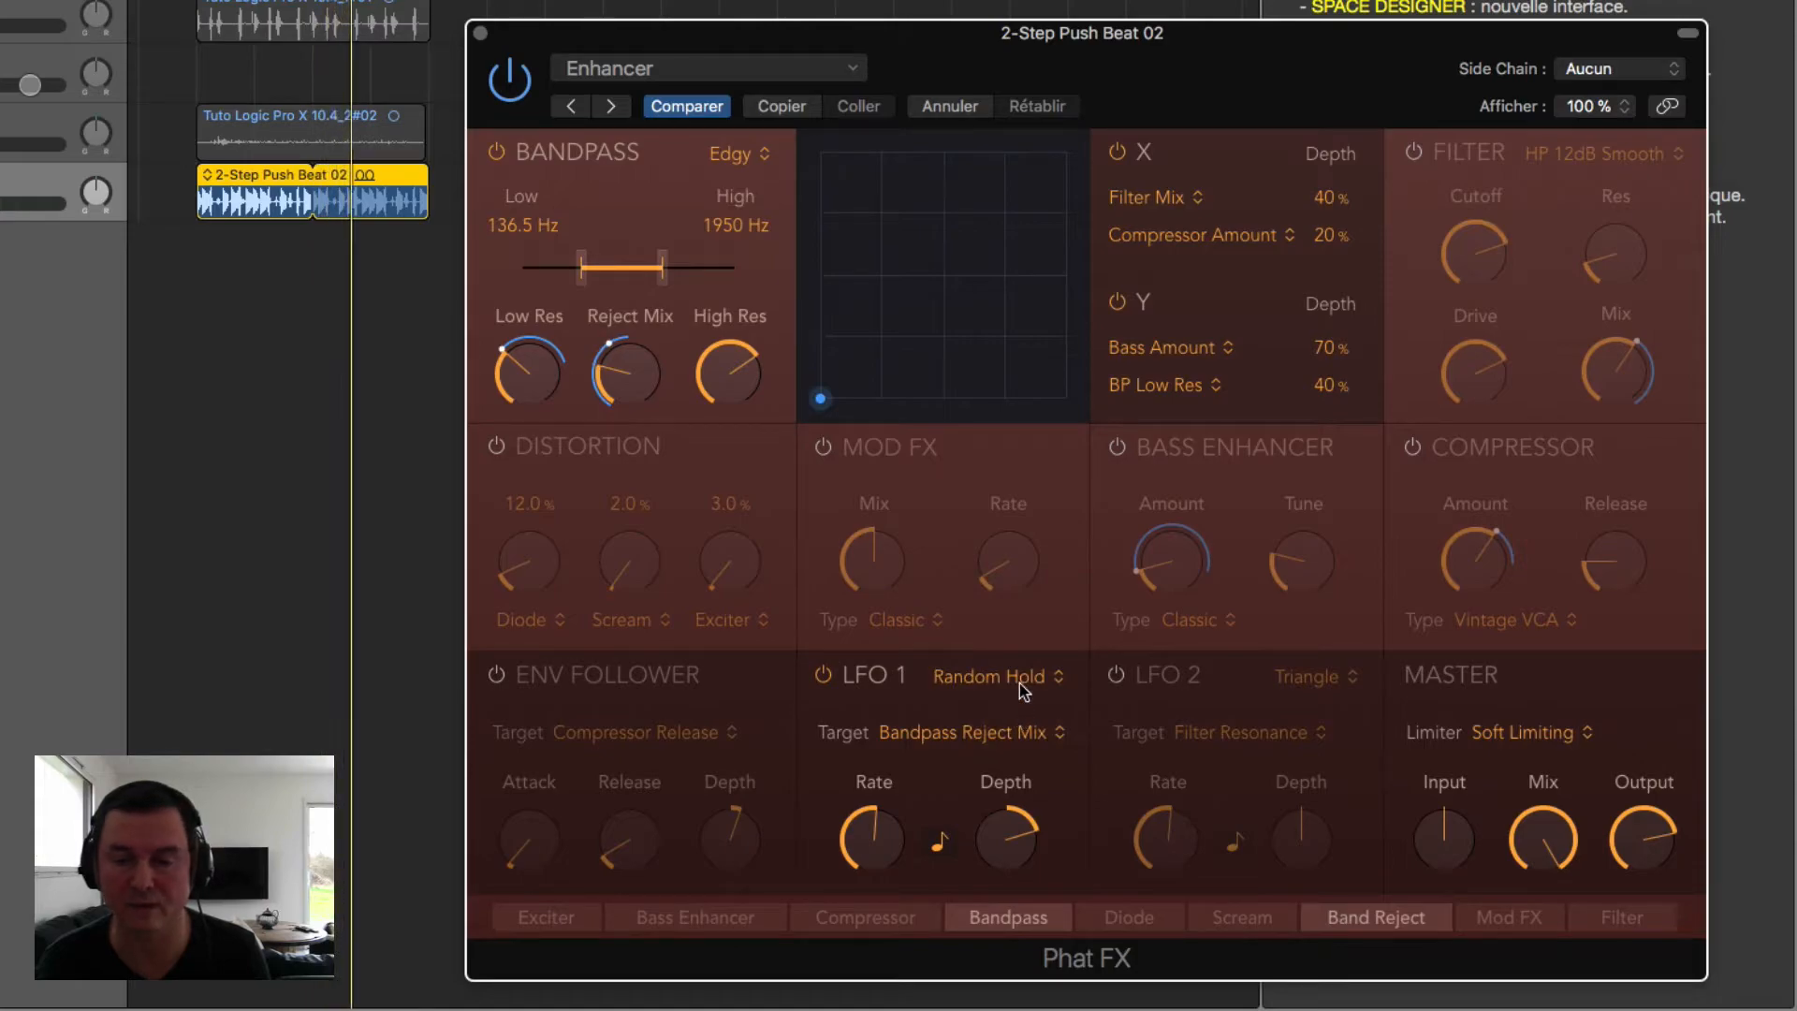
pyautogui.click(1024, 690)
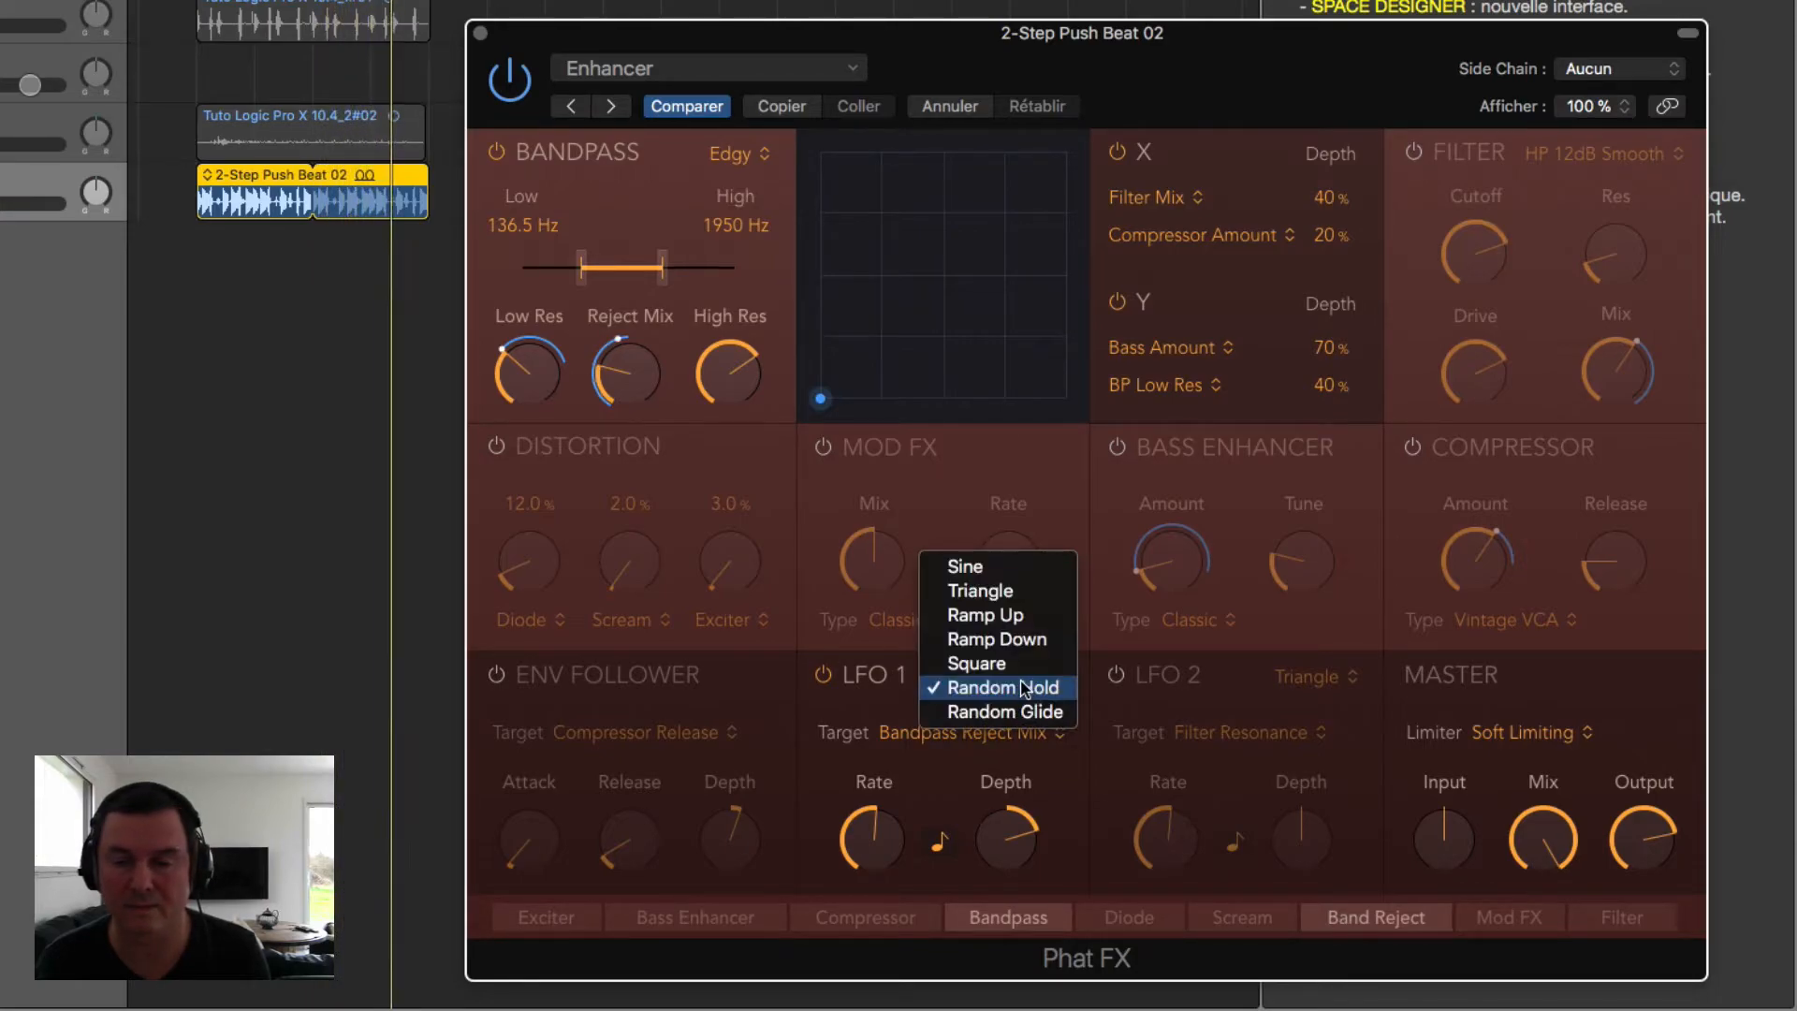
pyautogui.click(995, 569)
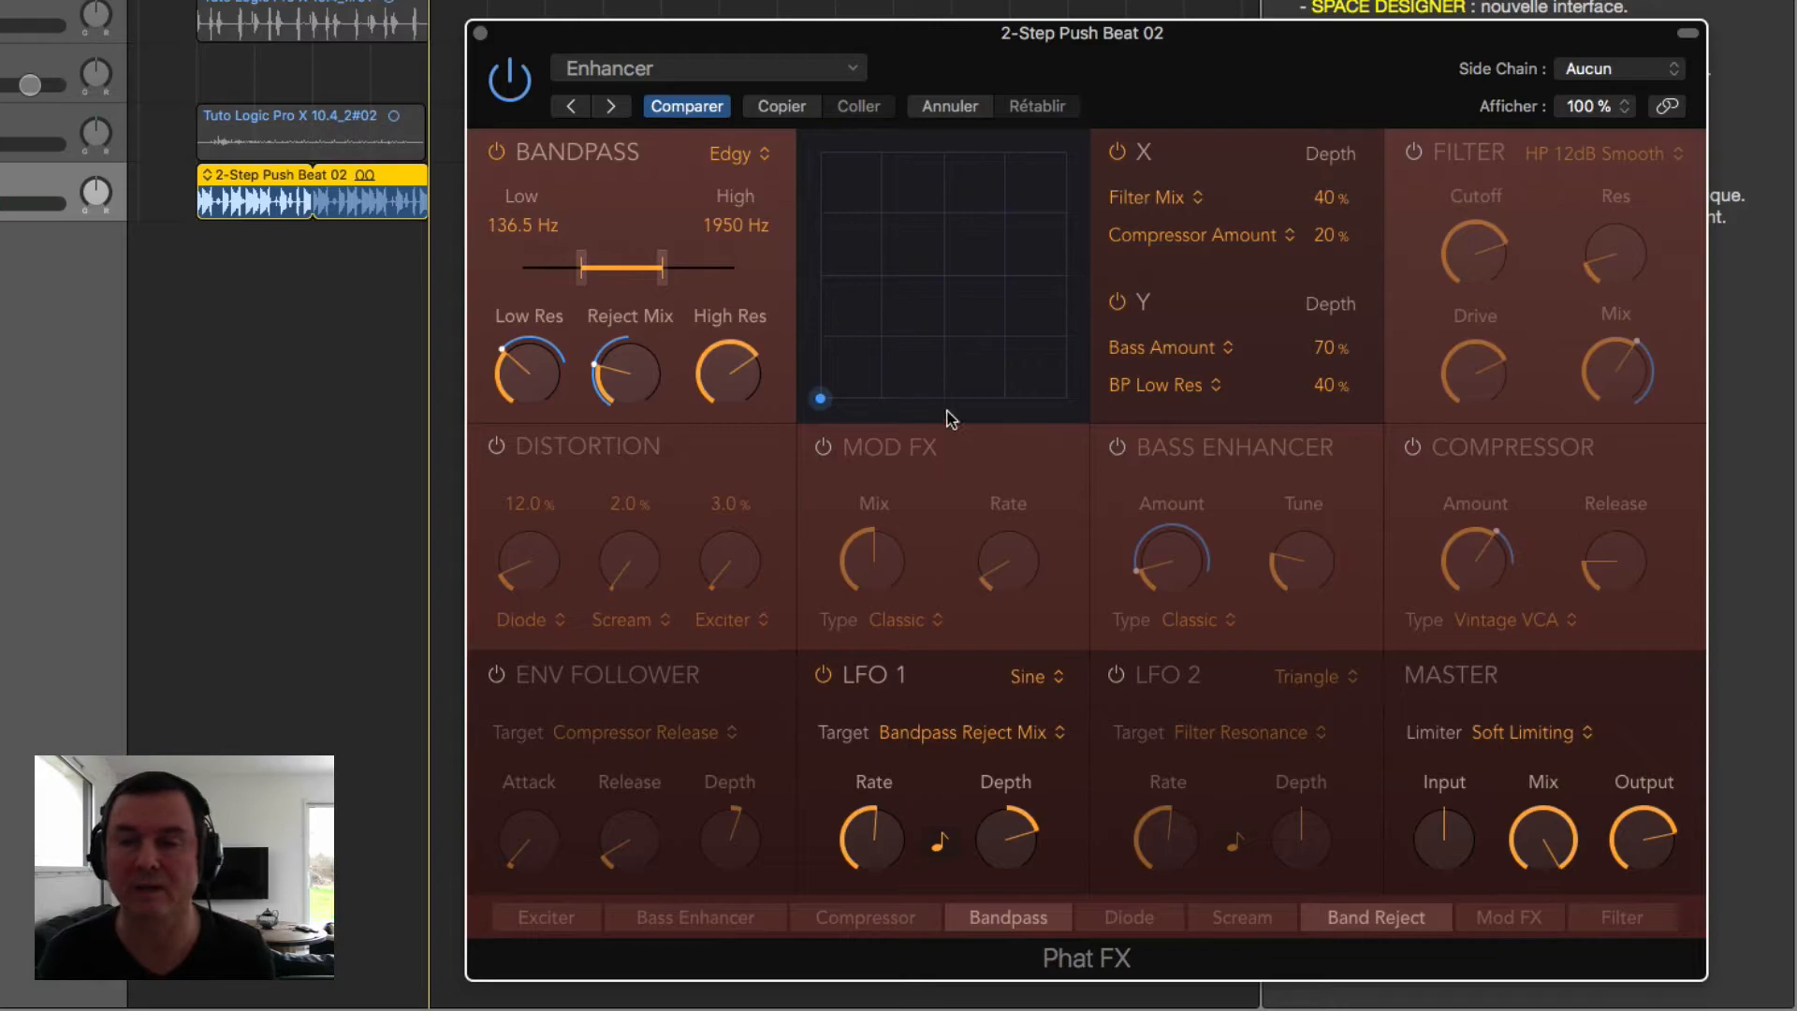
# Step: Try moving the XY pad point up to the middle and back near its origin, switching the X and Y axes off and on
pyautogui.moveTo(903, 252); pyautogui.dragTo(954, 249)
pyautogui.click(1116, 153)
pyautogui.click(1116, 155)
pyautogui.click(1119, 303)
pyautogui.click(1119, 303)
pyautogui.click(1167, 207)
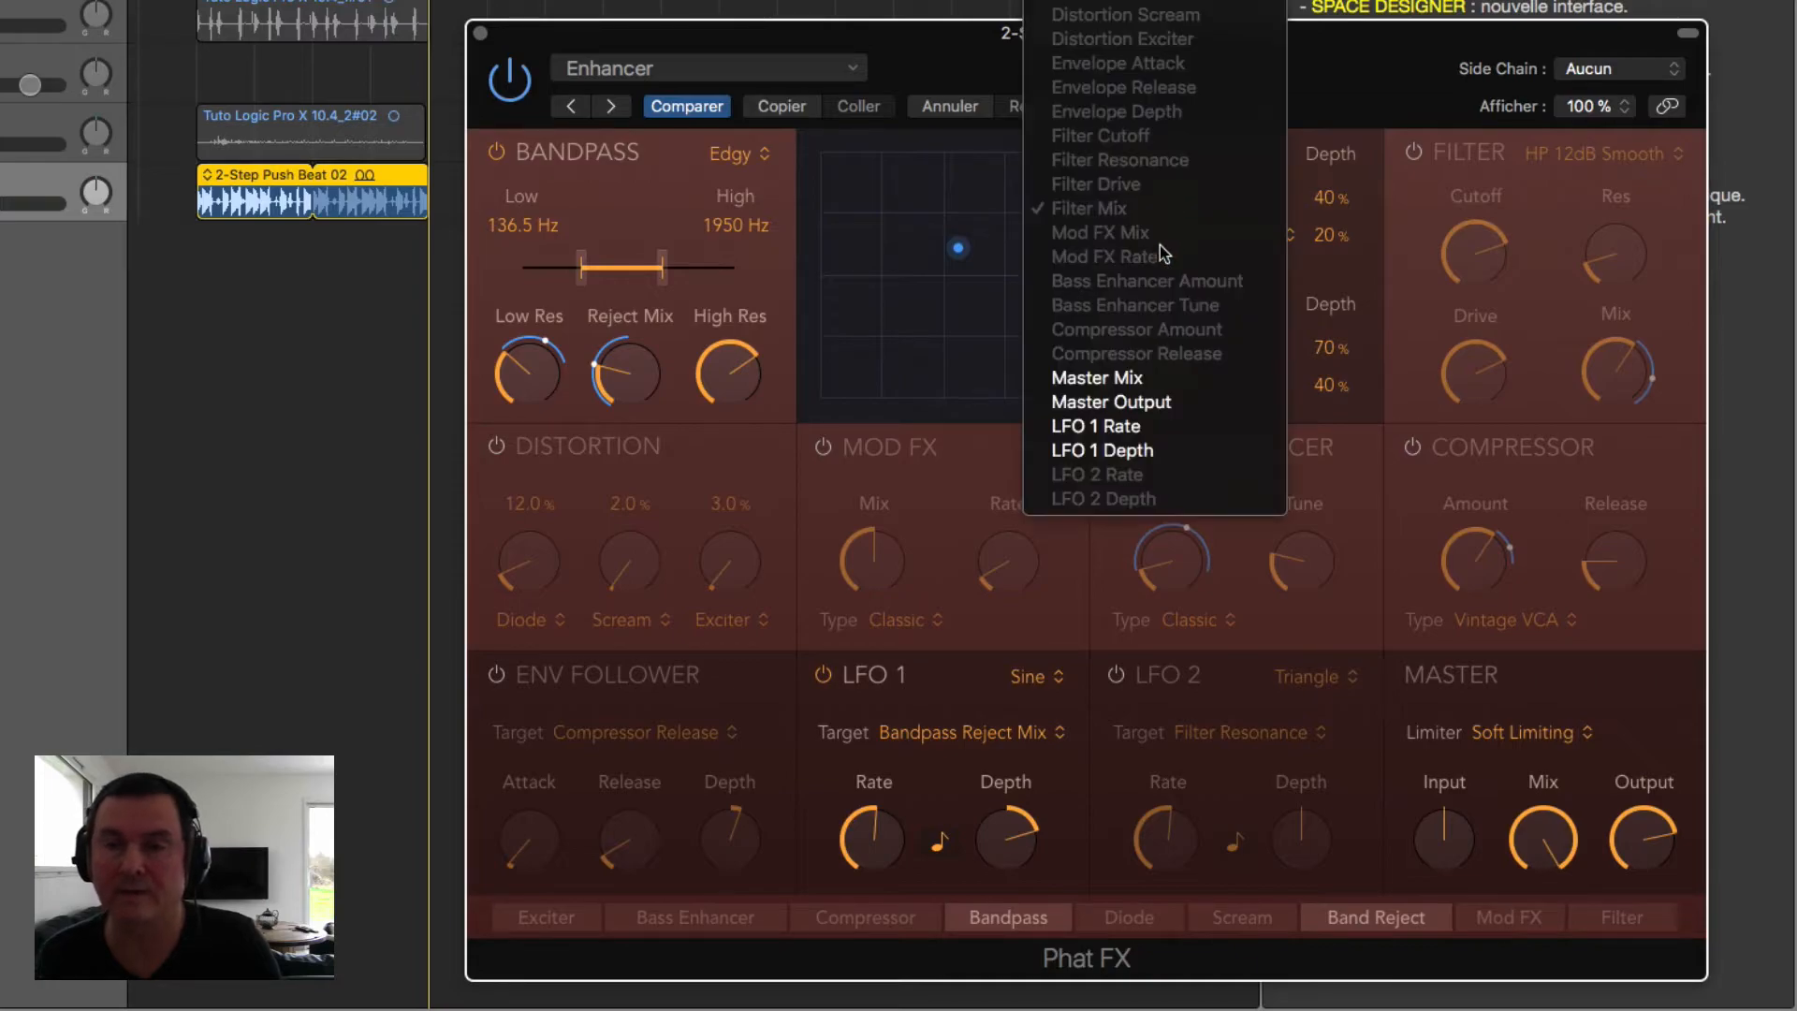
pyautogui.click(961, 185)
pyautogui.moveTo(961, 250); pyautogui.dragTo(844, 381)
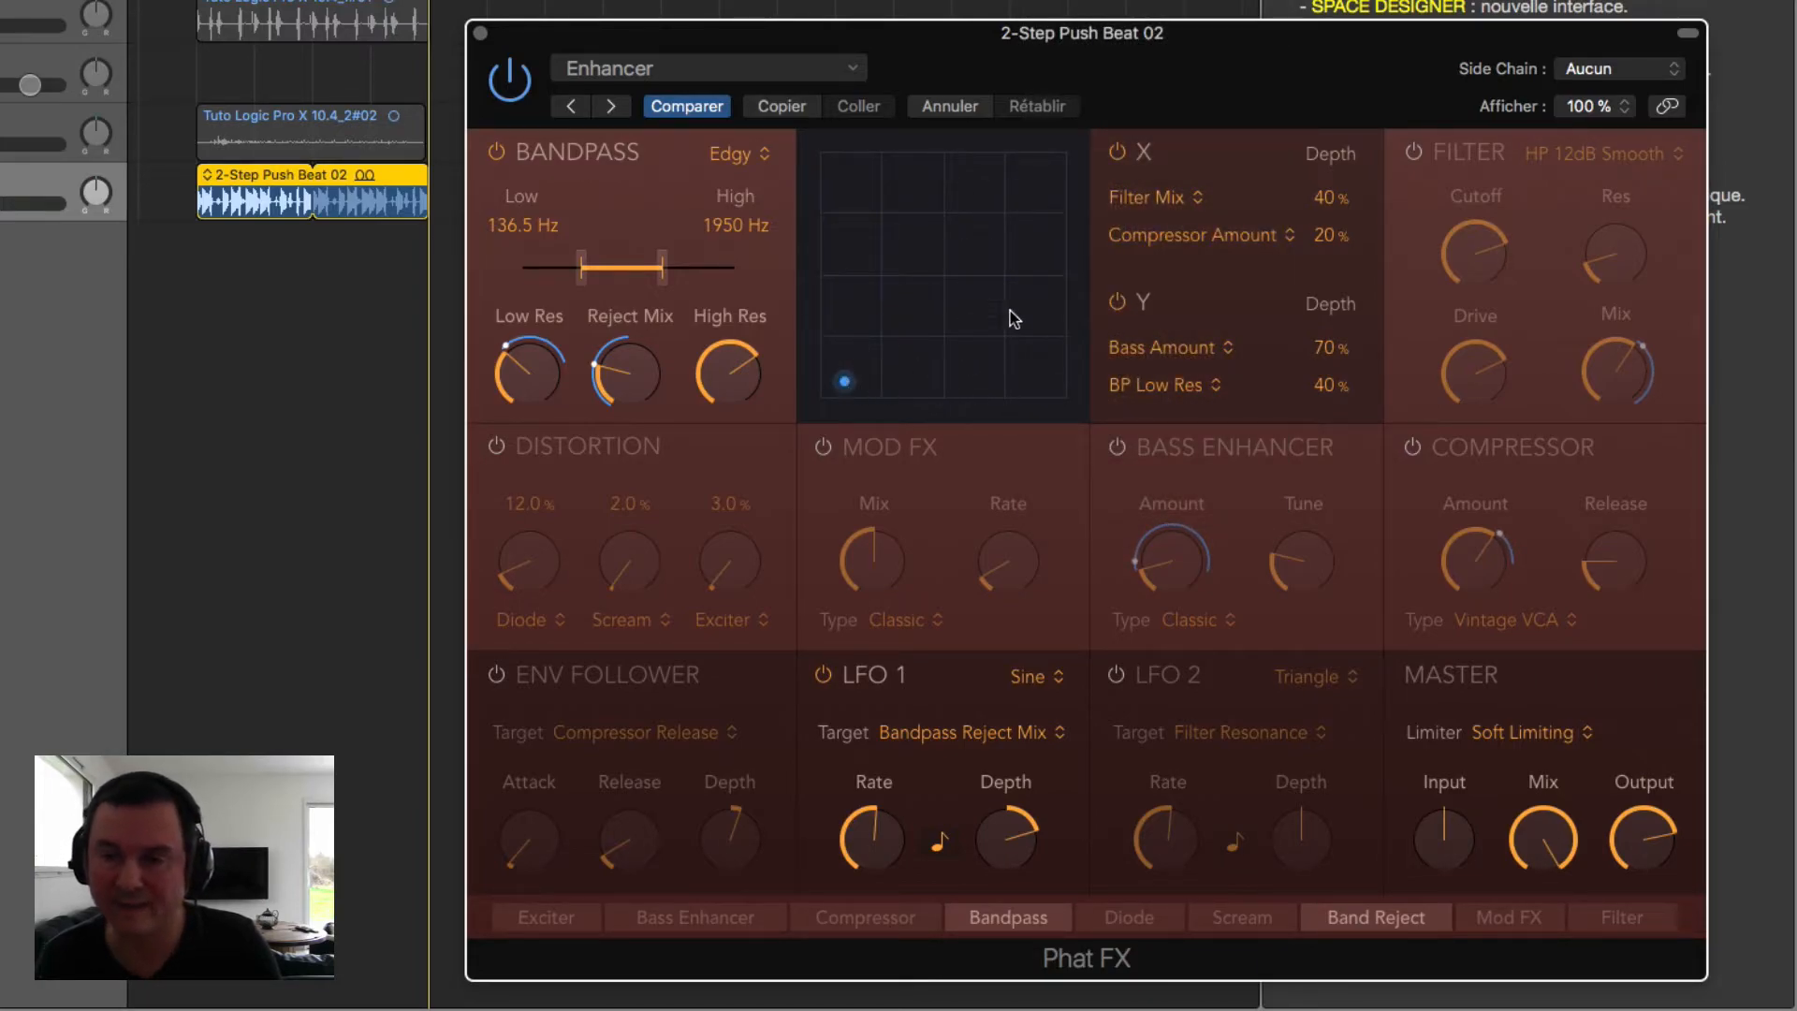
# Step: Turn on the Filter section and set the first X target to Bandpass Low Cutoff with 68% depth
pyautogui.click(1157, 201)
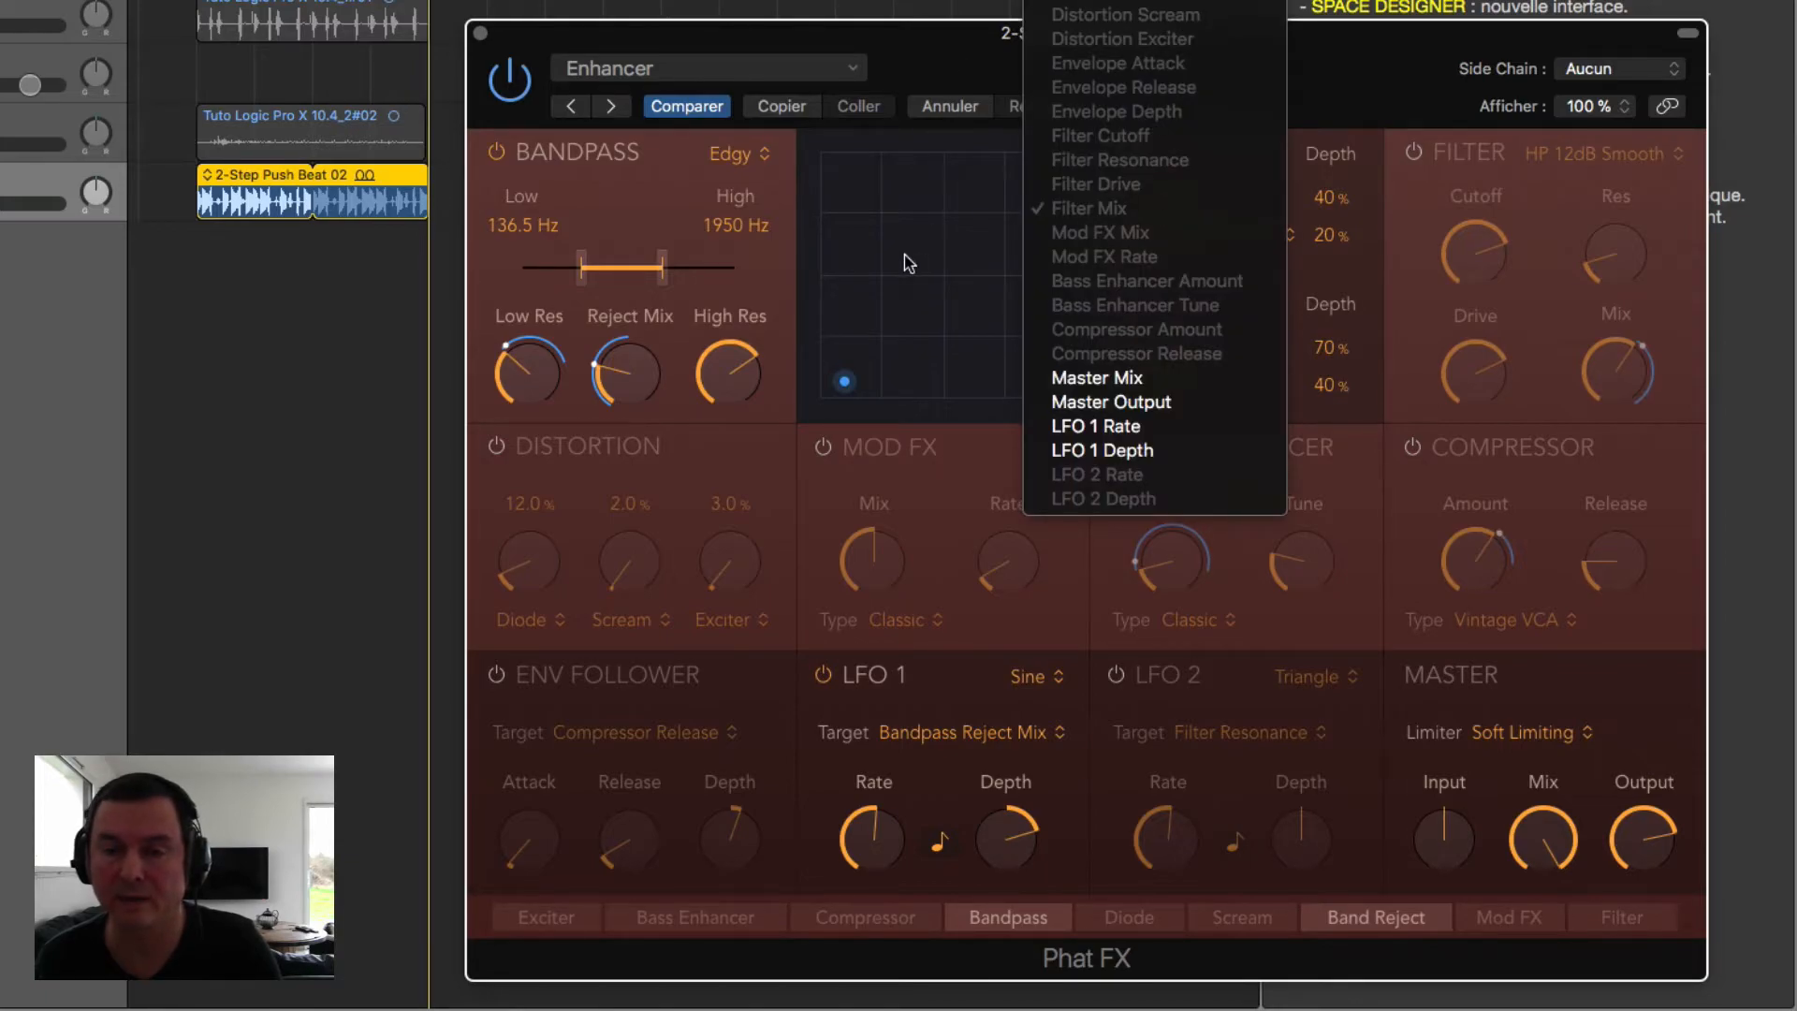
pyautogui.click(904, 255)
pyautogui.click(1149, 201)
pyautogui.click(892, 325)
pyautogui.click(1412, 155)
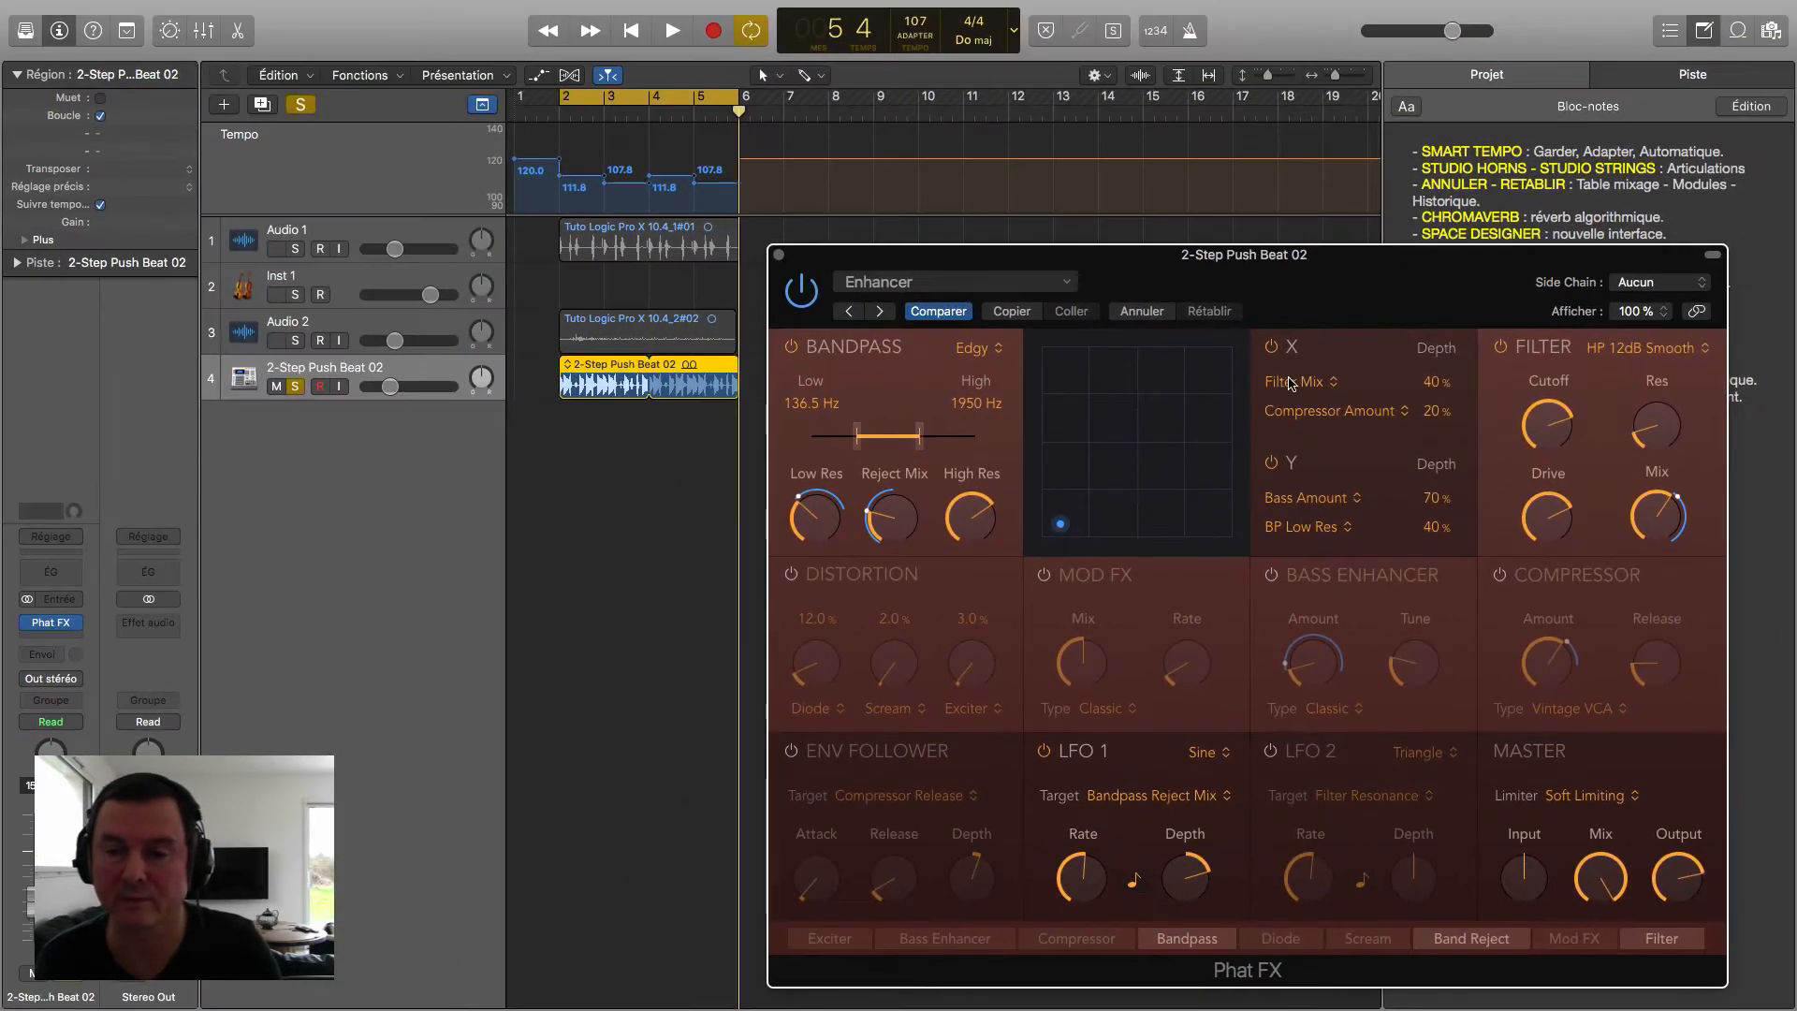
pyautogui.click(1288, 382)
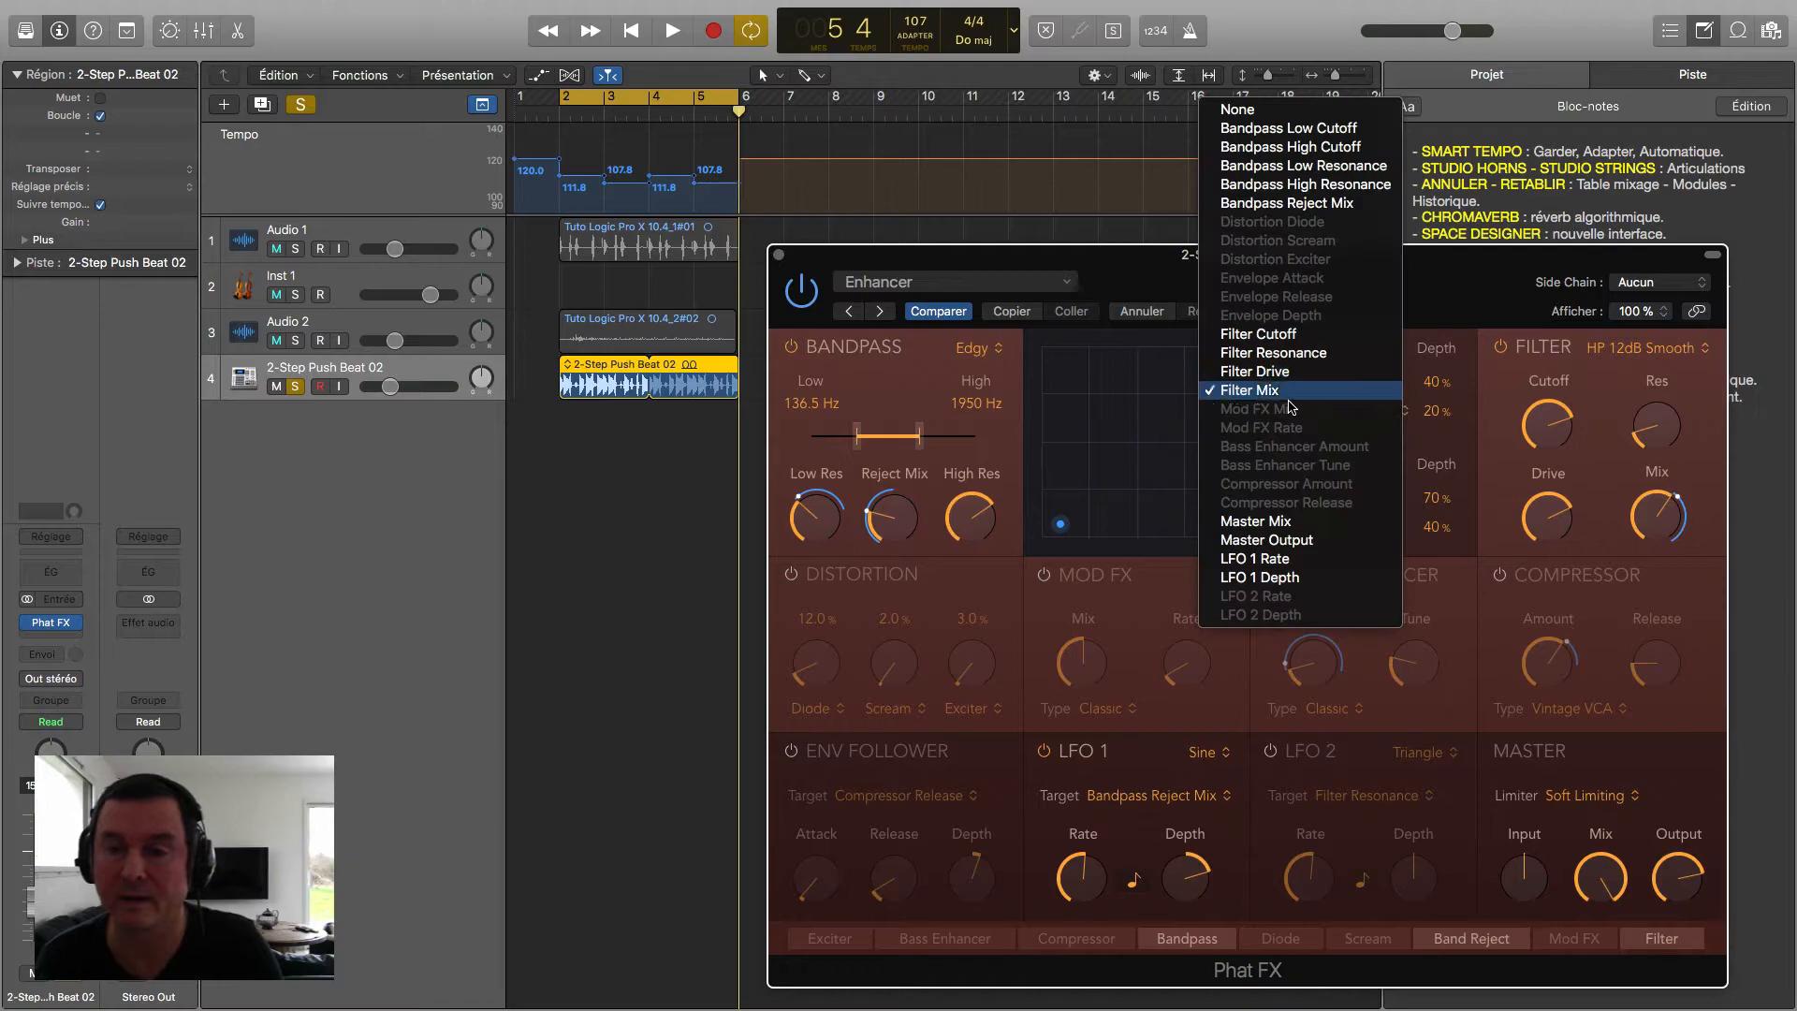
pyautogui.click(1269, 128)
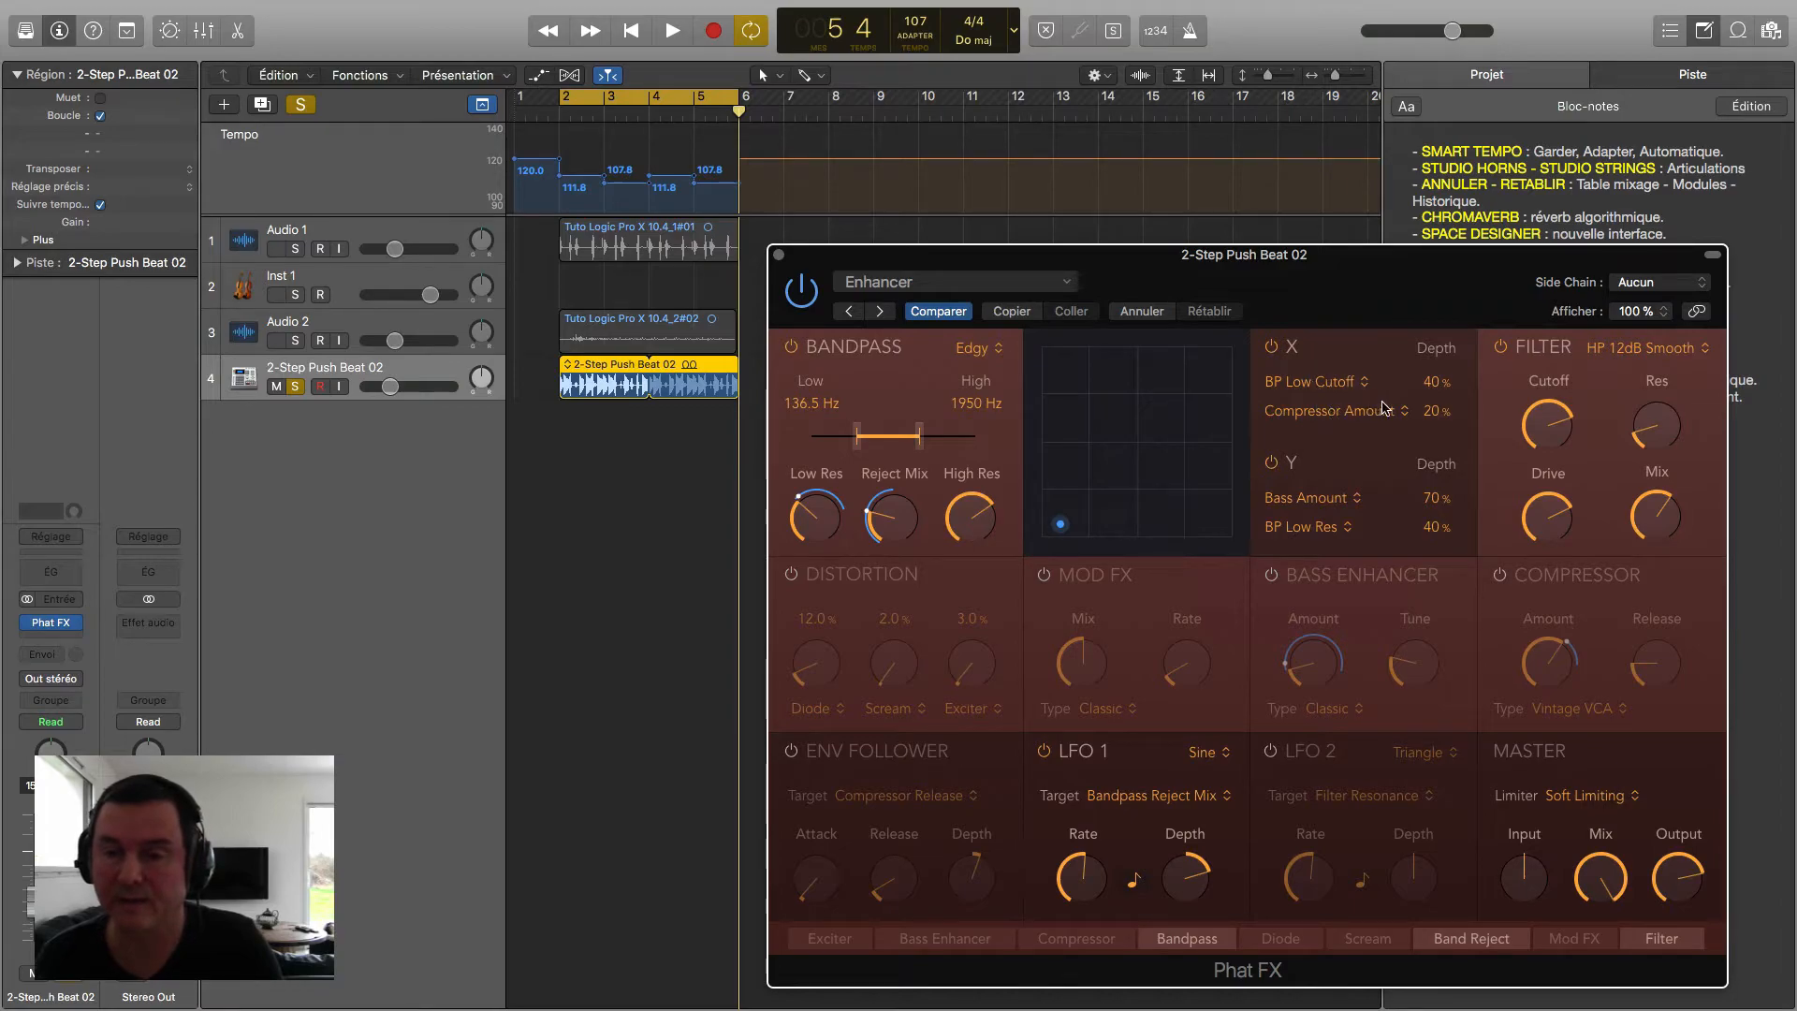
# Step: Set the first Y target to Filter Mix with 81% depth and move the XY pad point towards the centre
pyautogui.click(1320, 500)
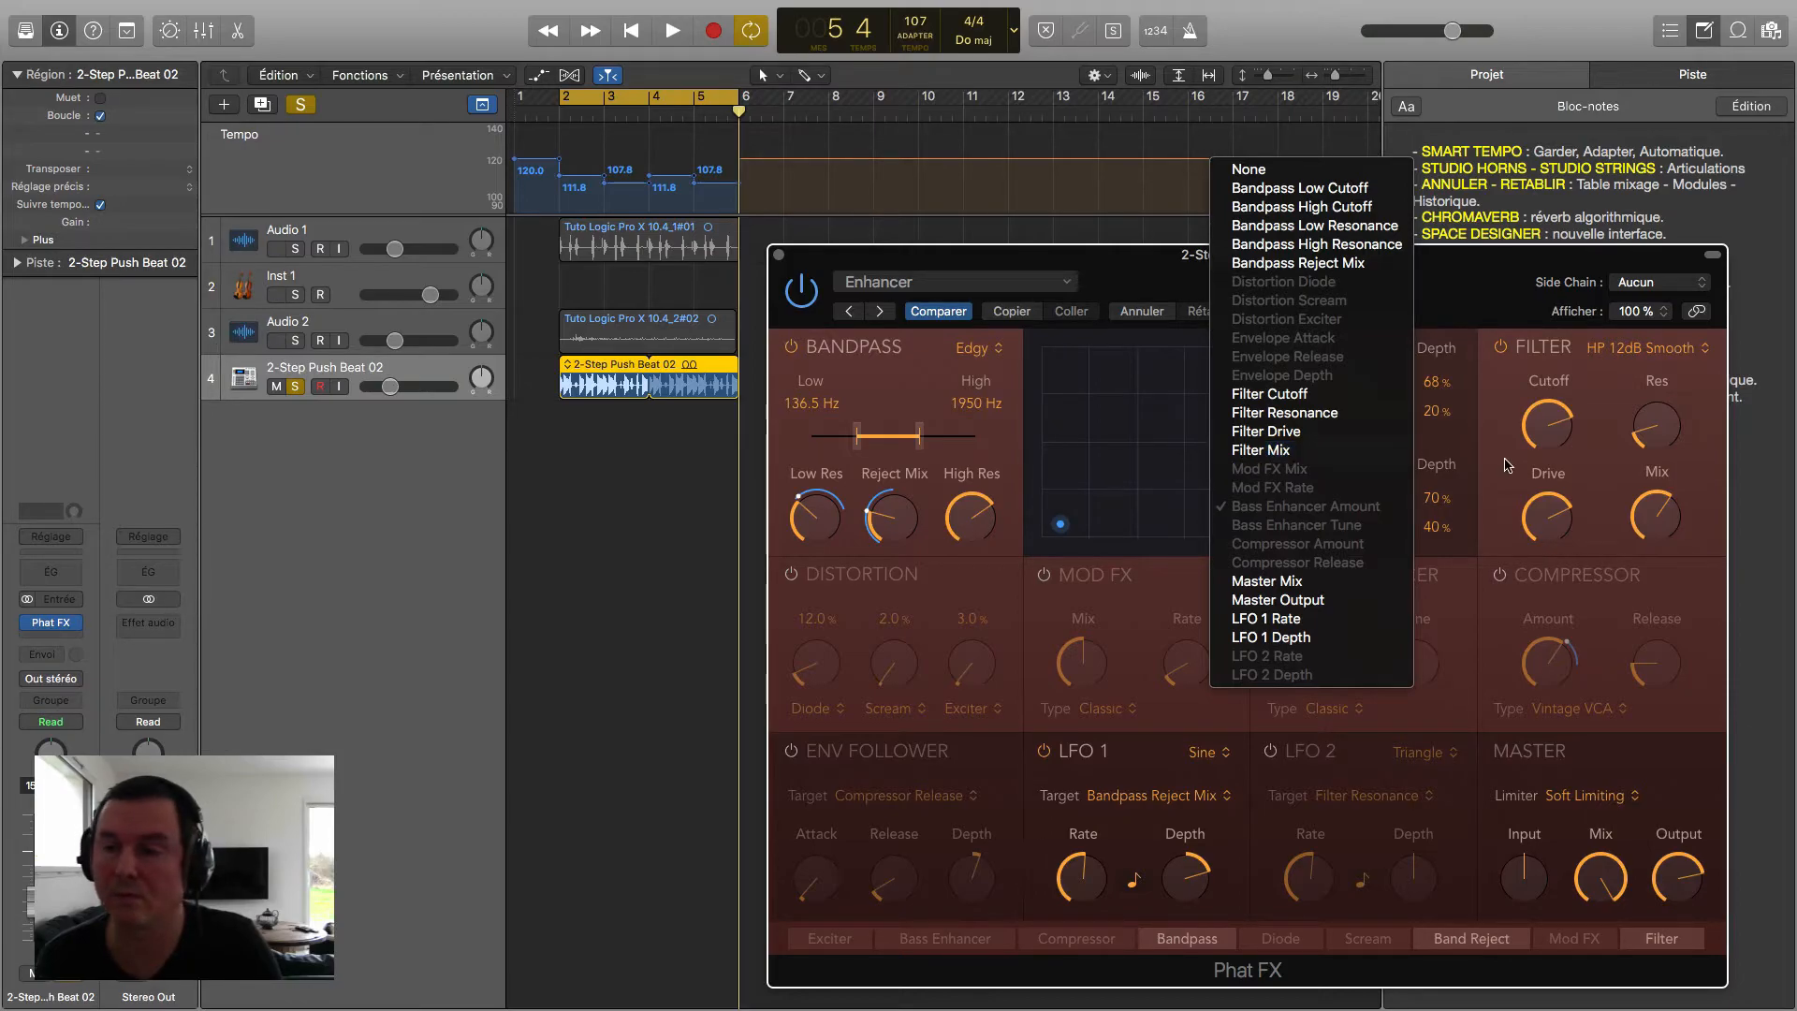
pyautogui.click(1307, 456)
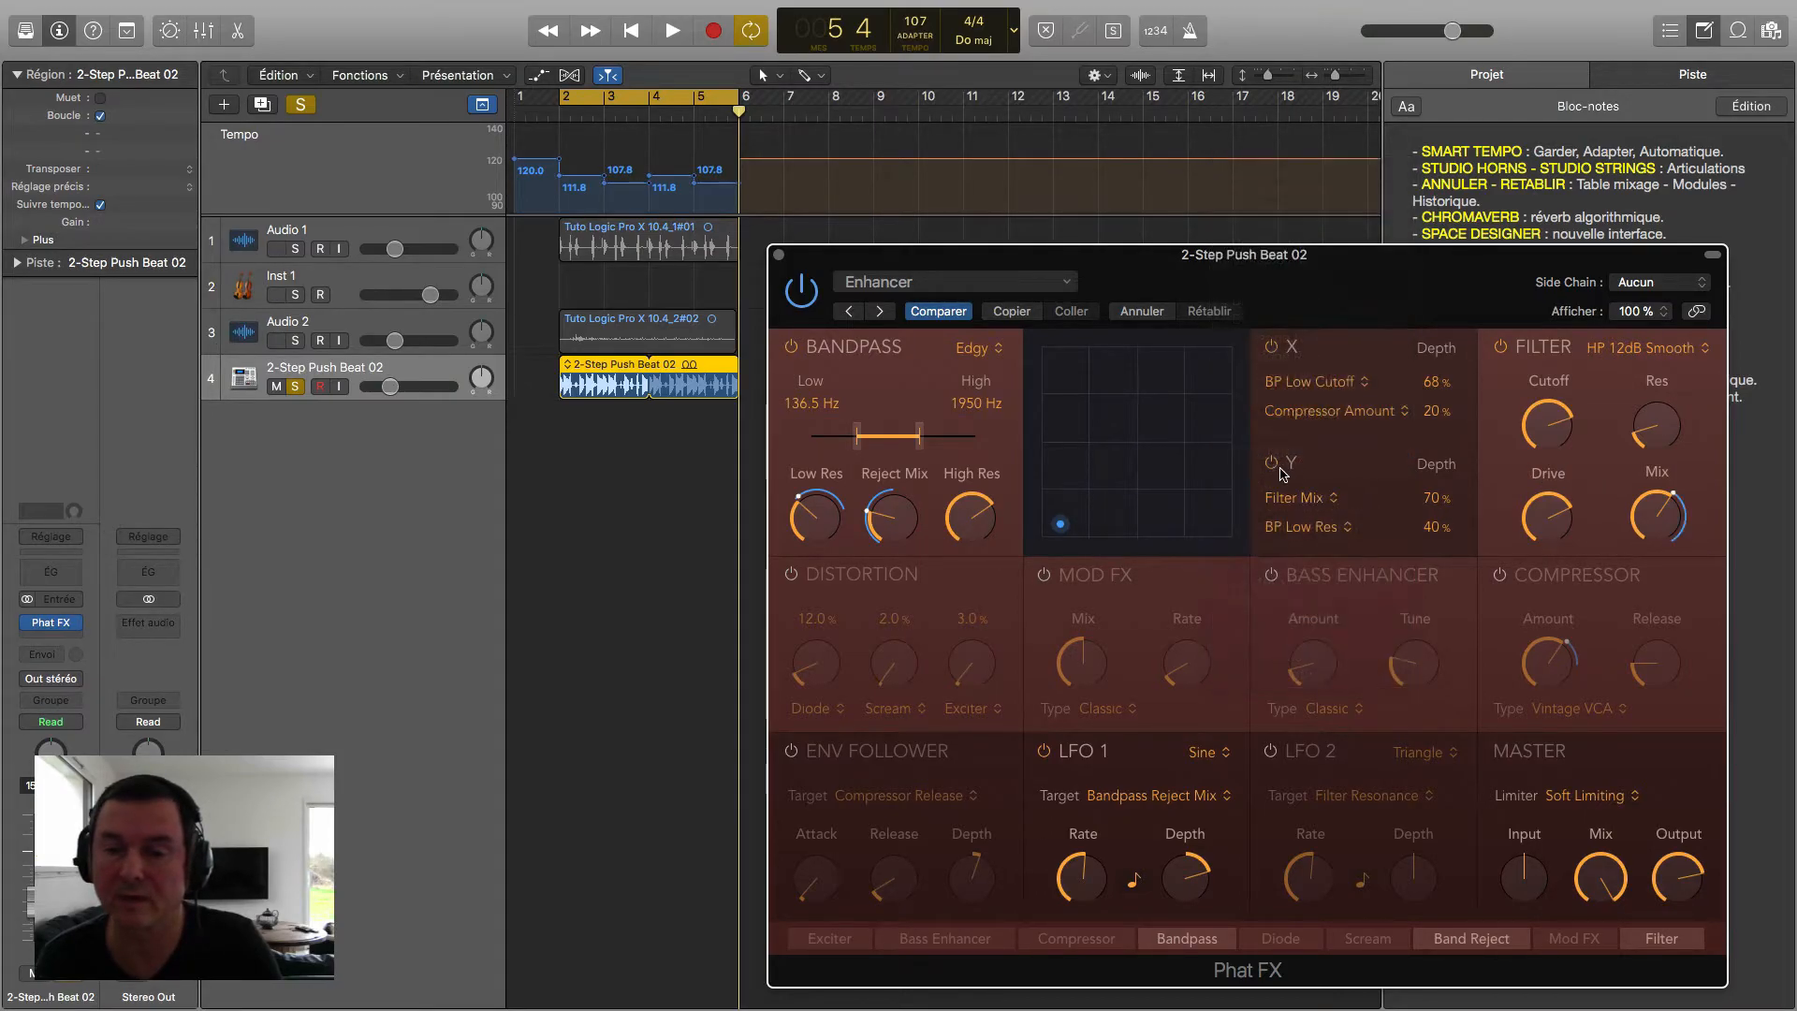
pyautogui.moveTo(1435, 498); pyautogui.dragTo(1441, 479)
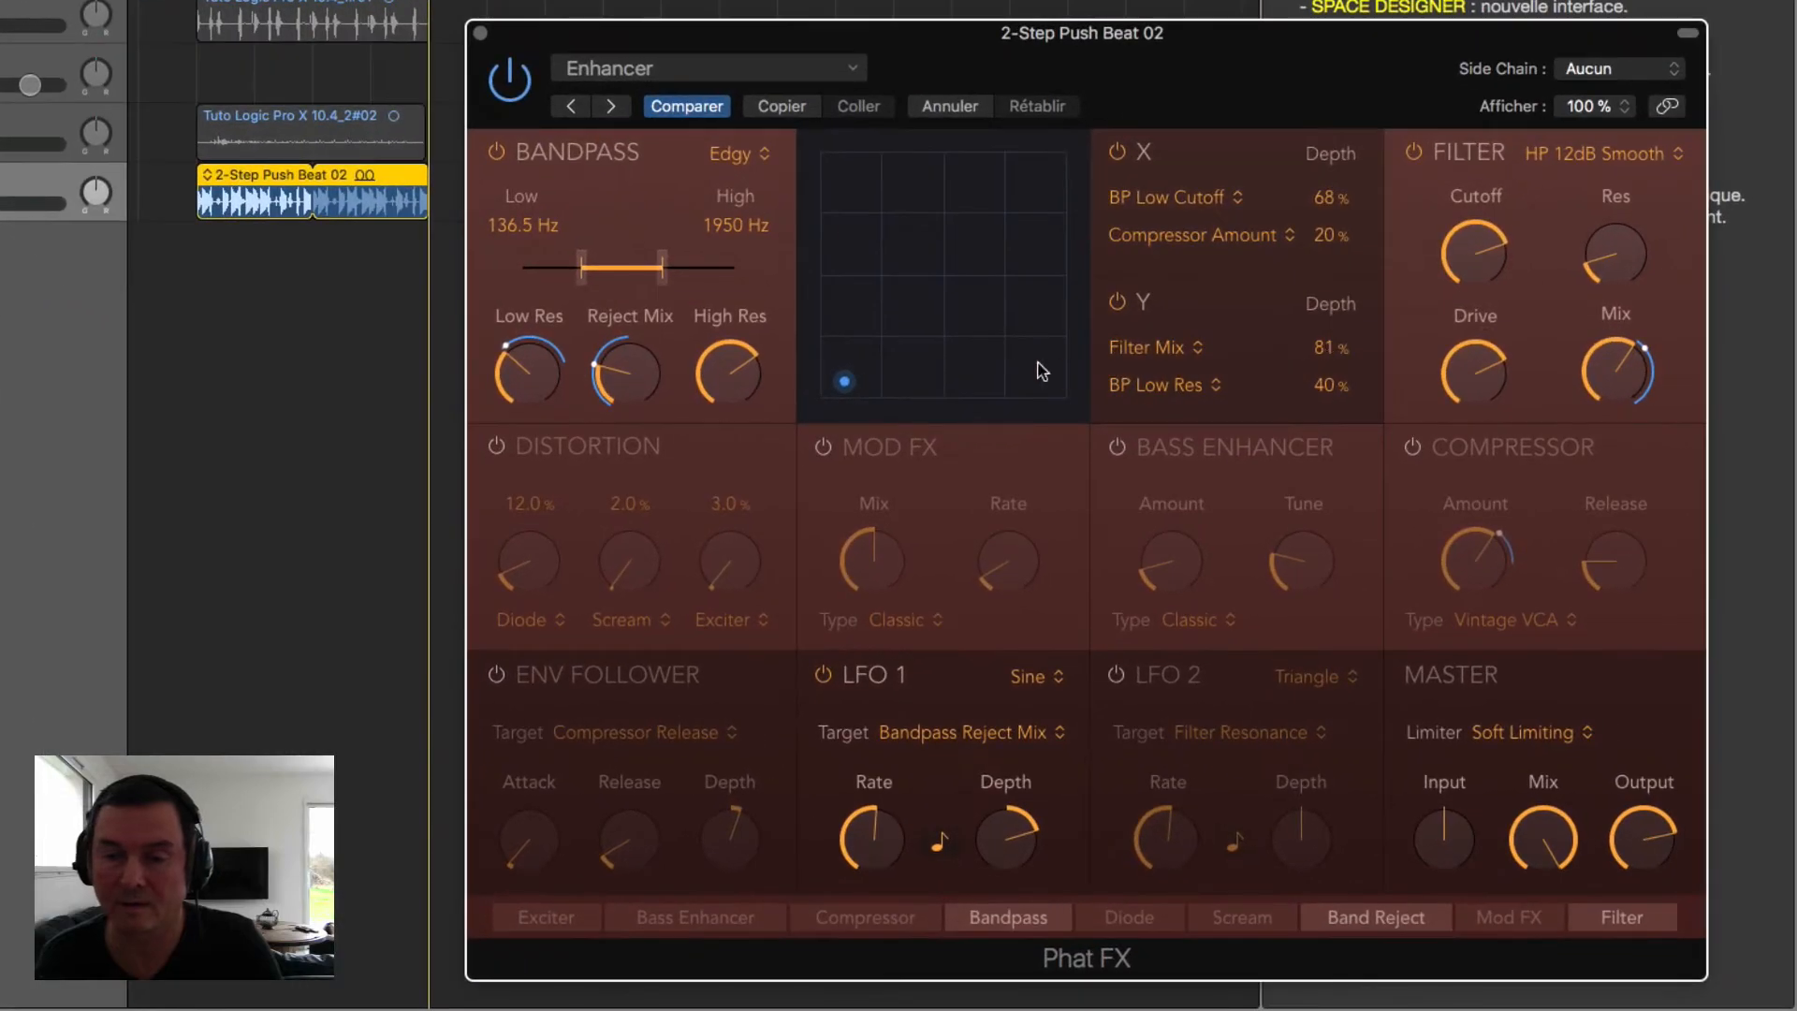
pyautogui.moveTo(856, 379); pyautogui.dragTo(910, 303)
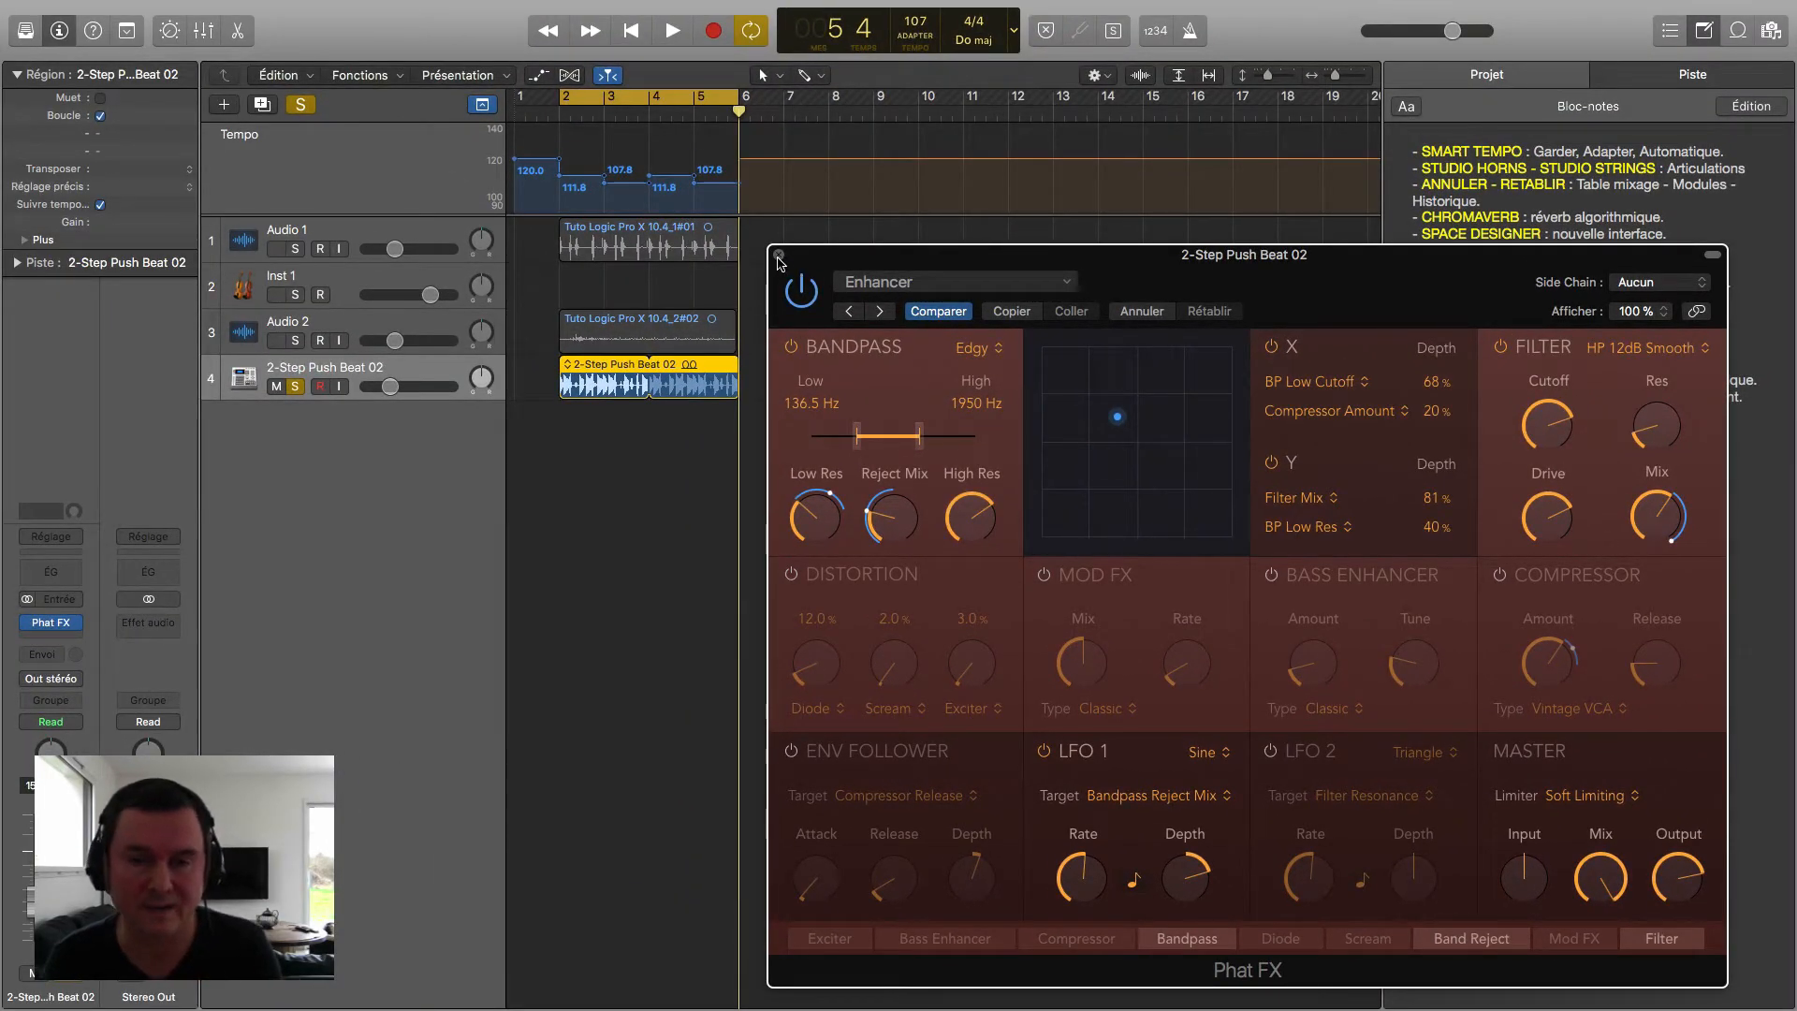
# Step: Close Phat FX, replace it with the stereo Step FX effect on the drum track, and move its window clear of the tracks
pyautogui.click(778, 255)
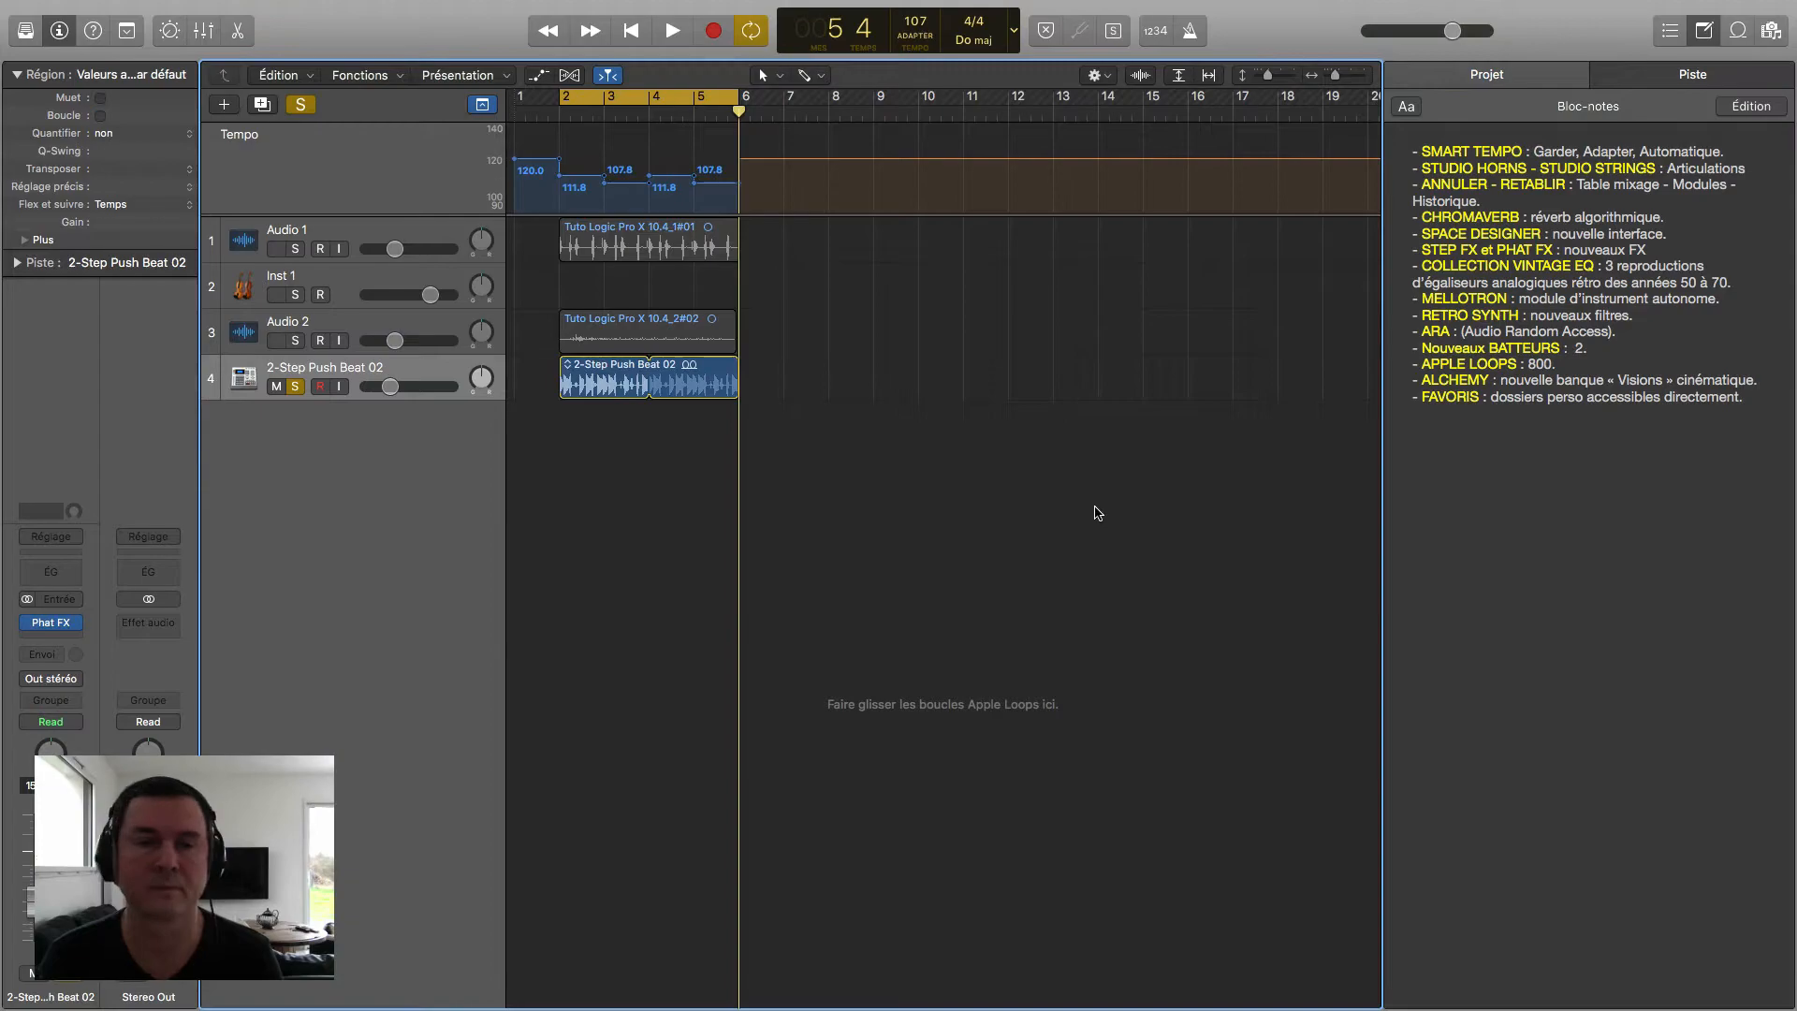
pyautogui.click(76, 625)
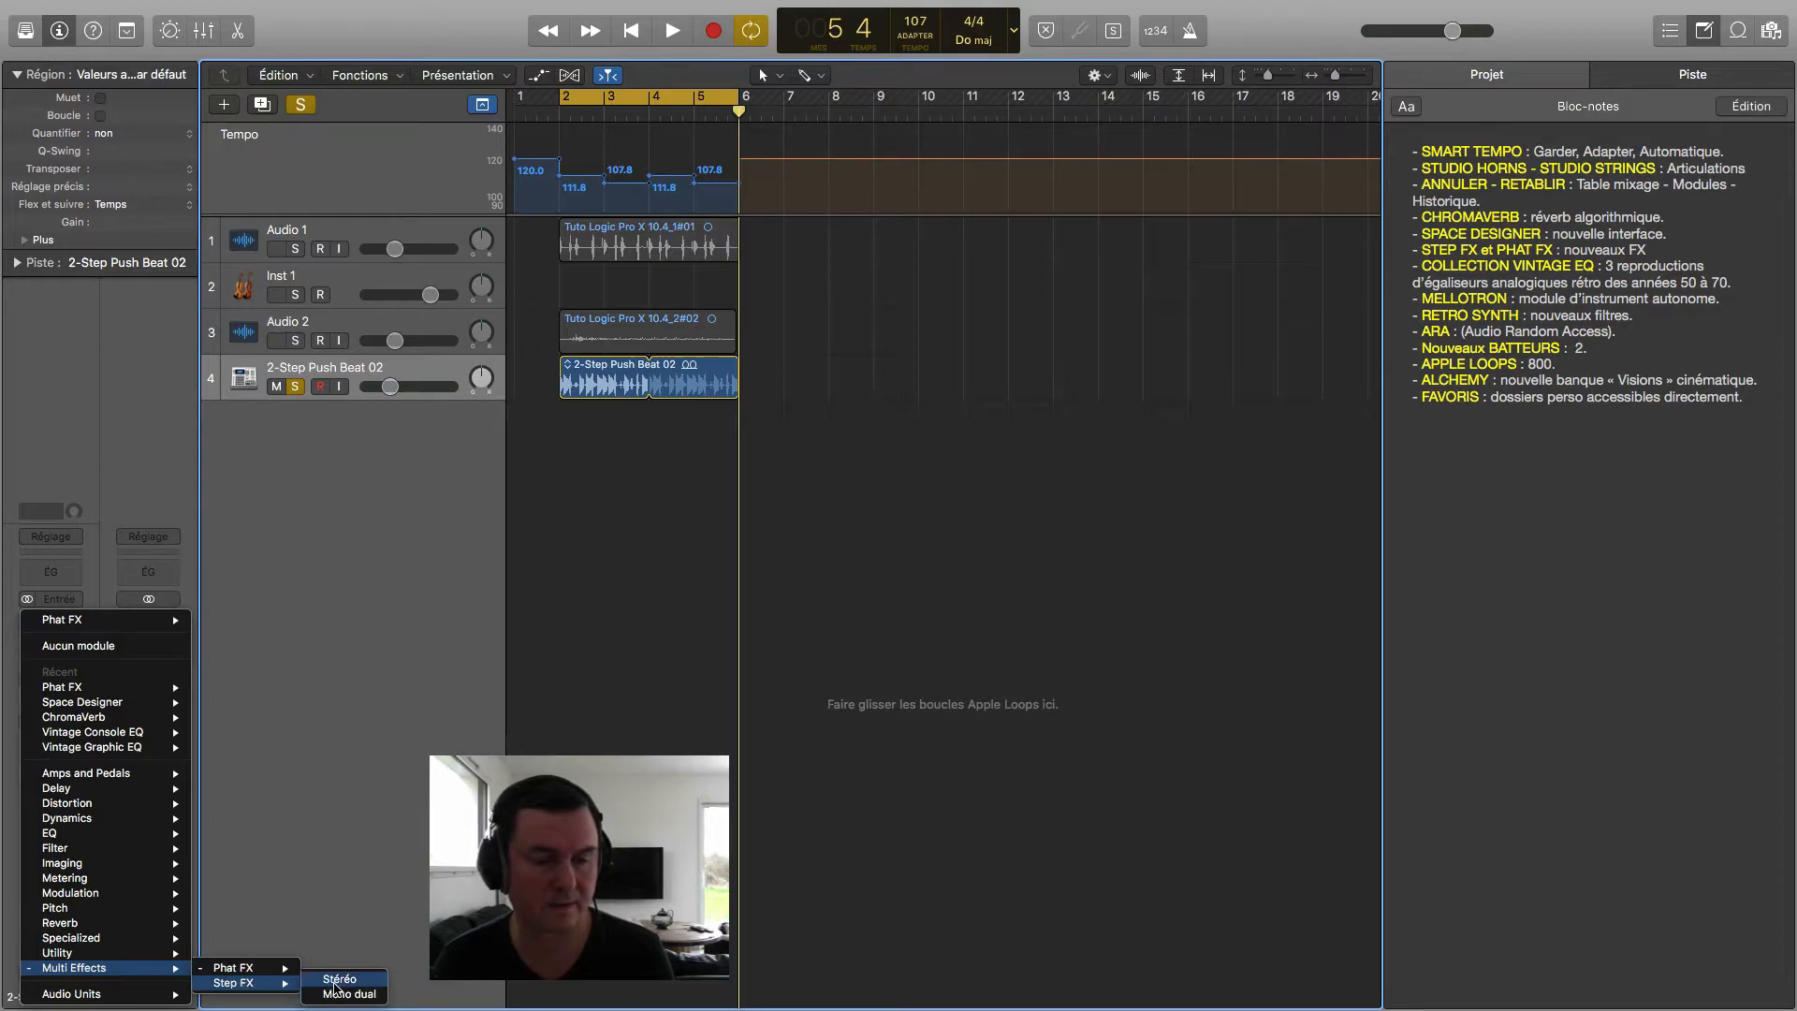
pyautogui.click(335, 981)
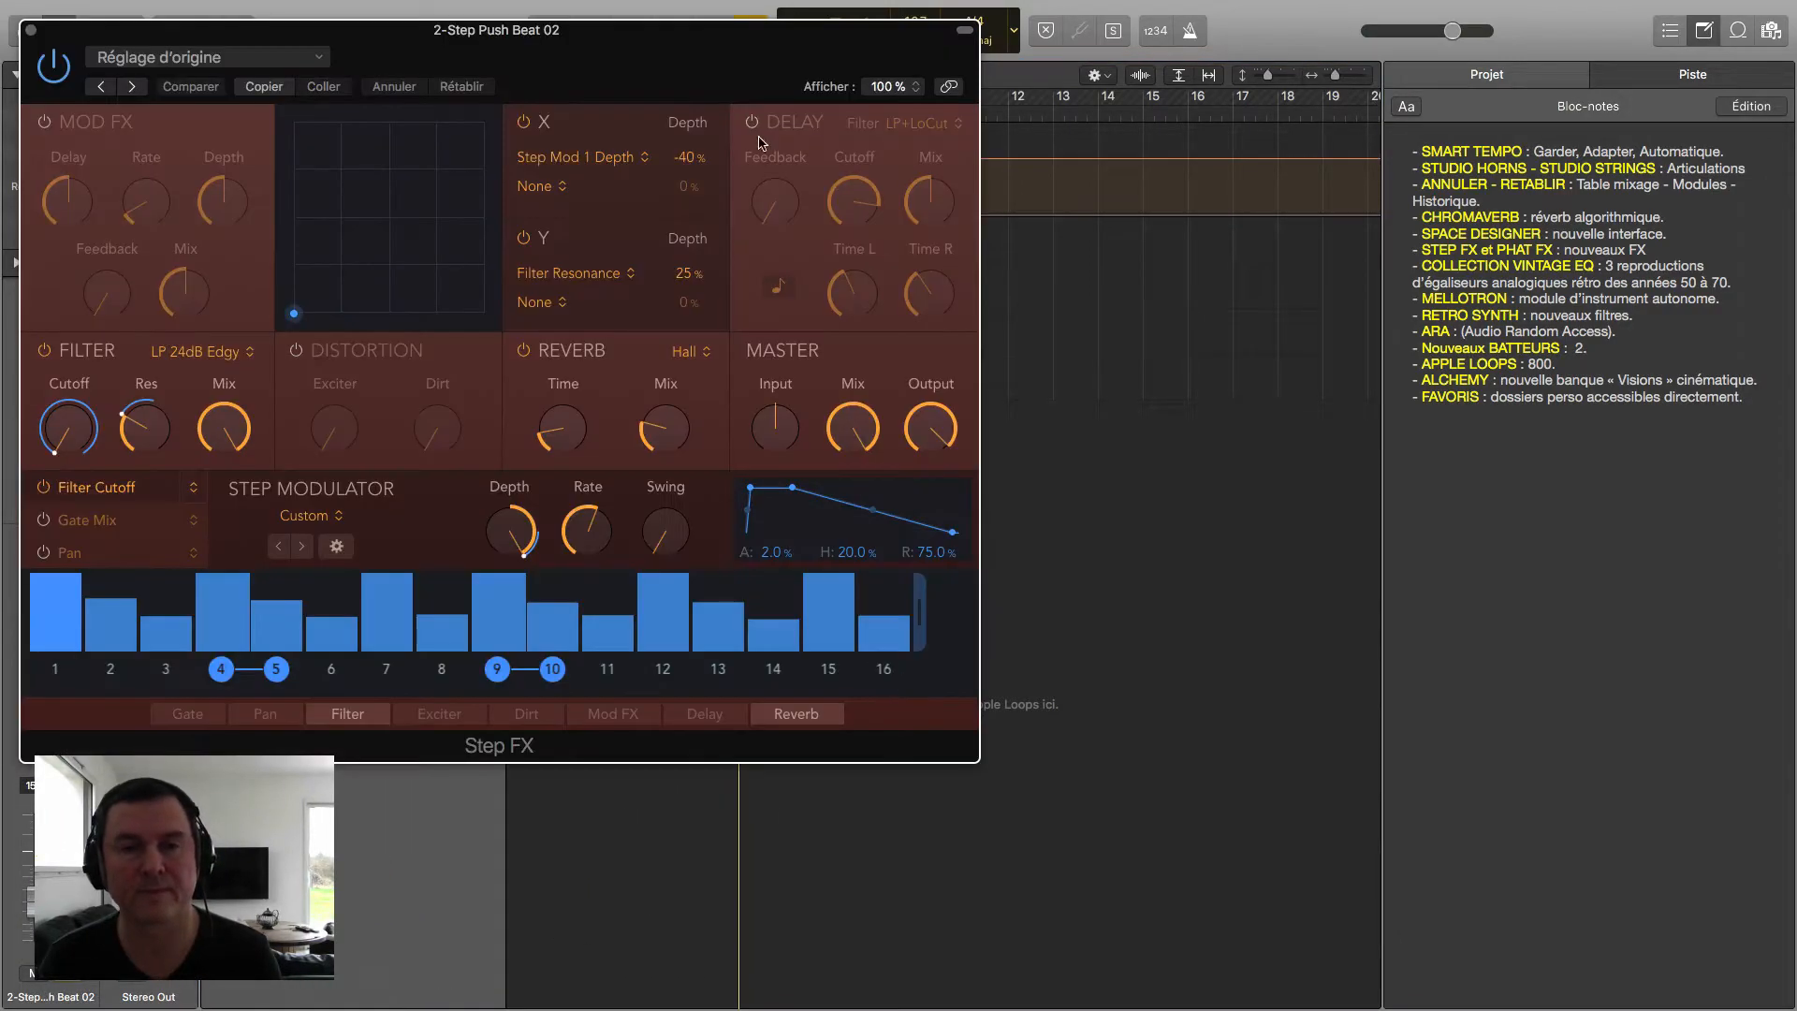
pyautogui.moveTo(675, 50); pyautogui.dragTo(1413, 339)
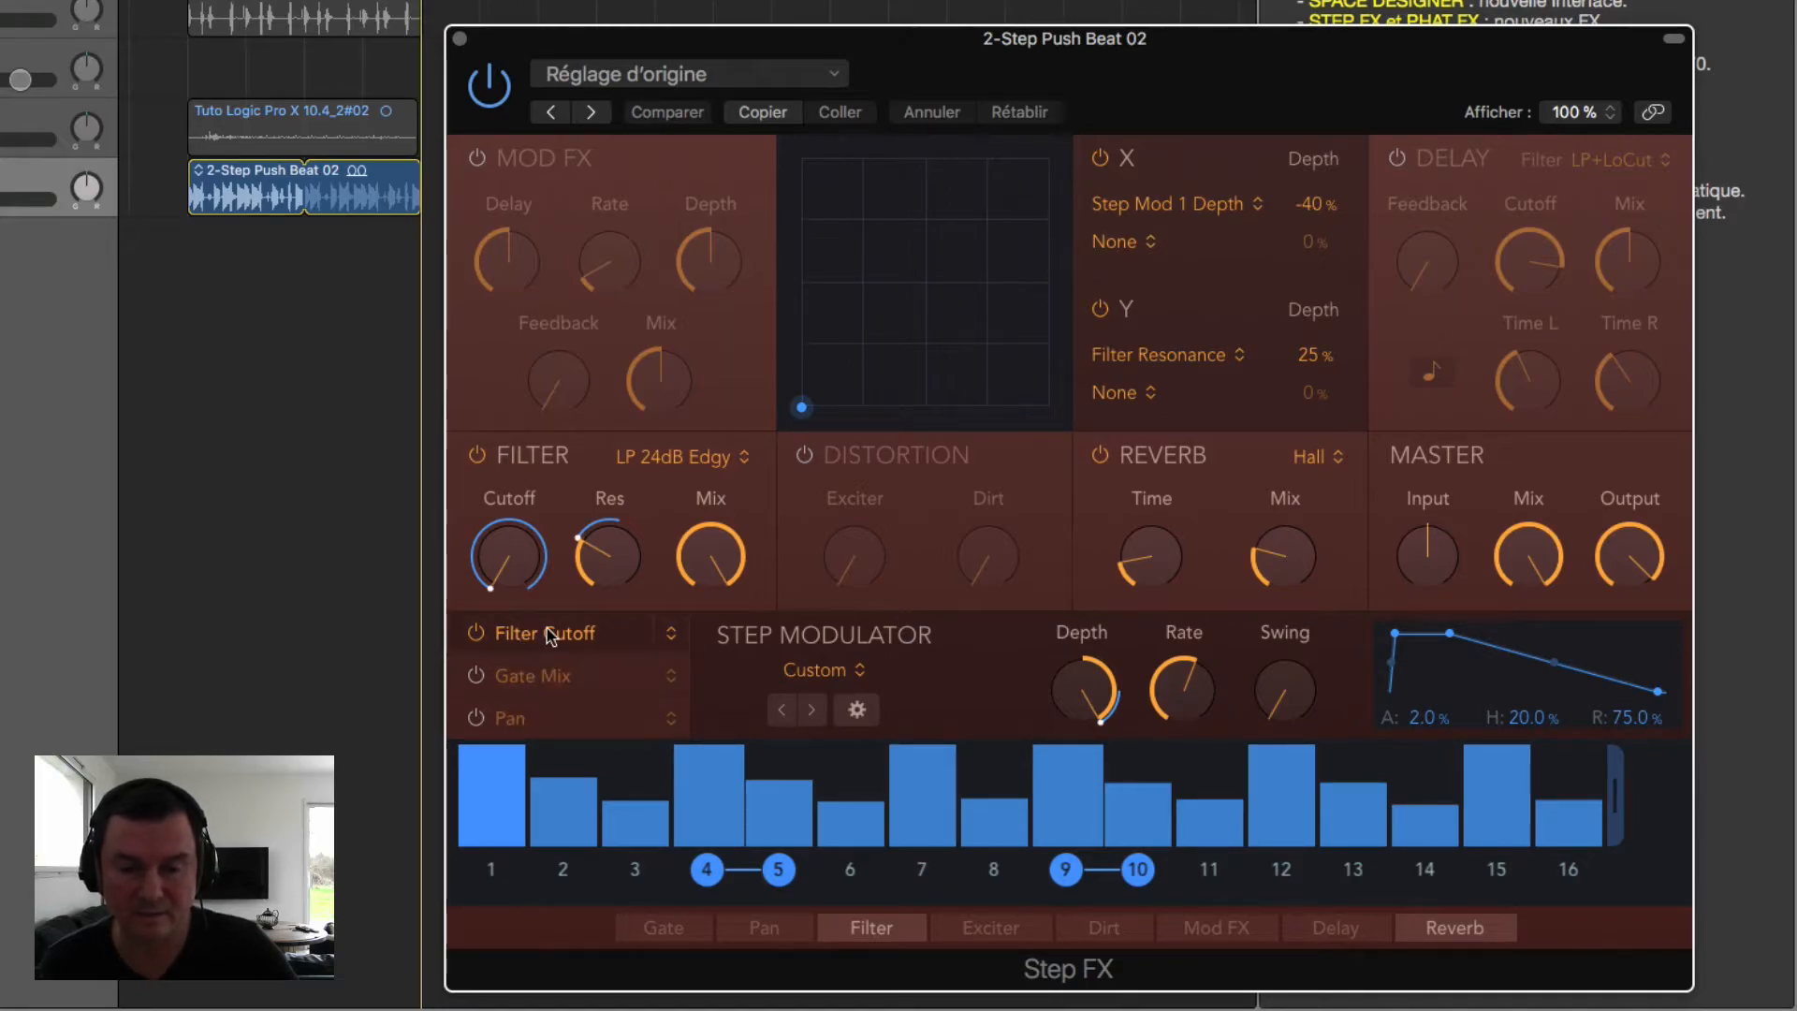
# Step: Examine the Gate Mix, Pan and Filter Cutoff step modulators, switching Filter Cutoff off and on and checking its available targets
pyautogui.click(541, 681)
pyautogui.click(513, 721)
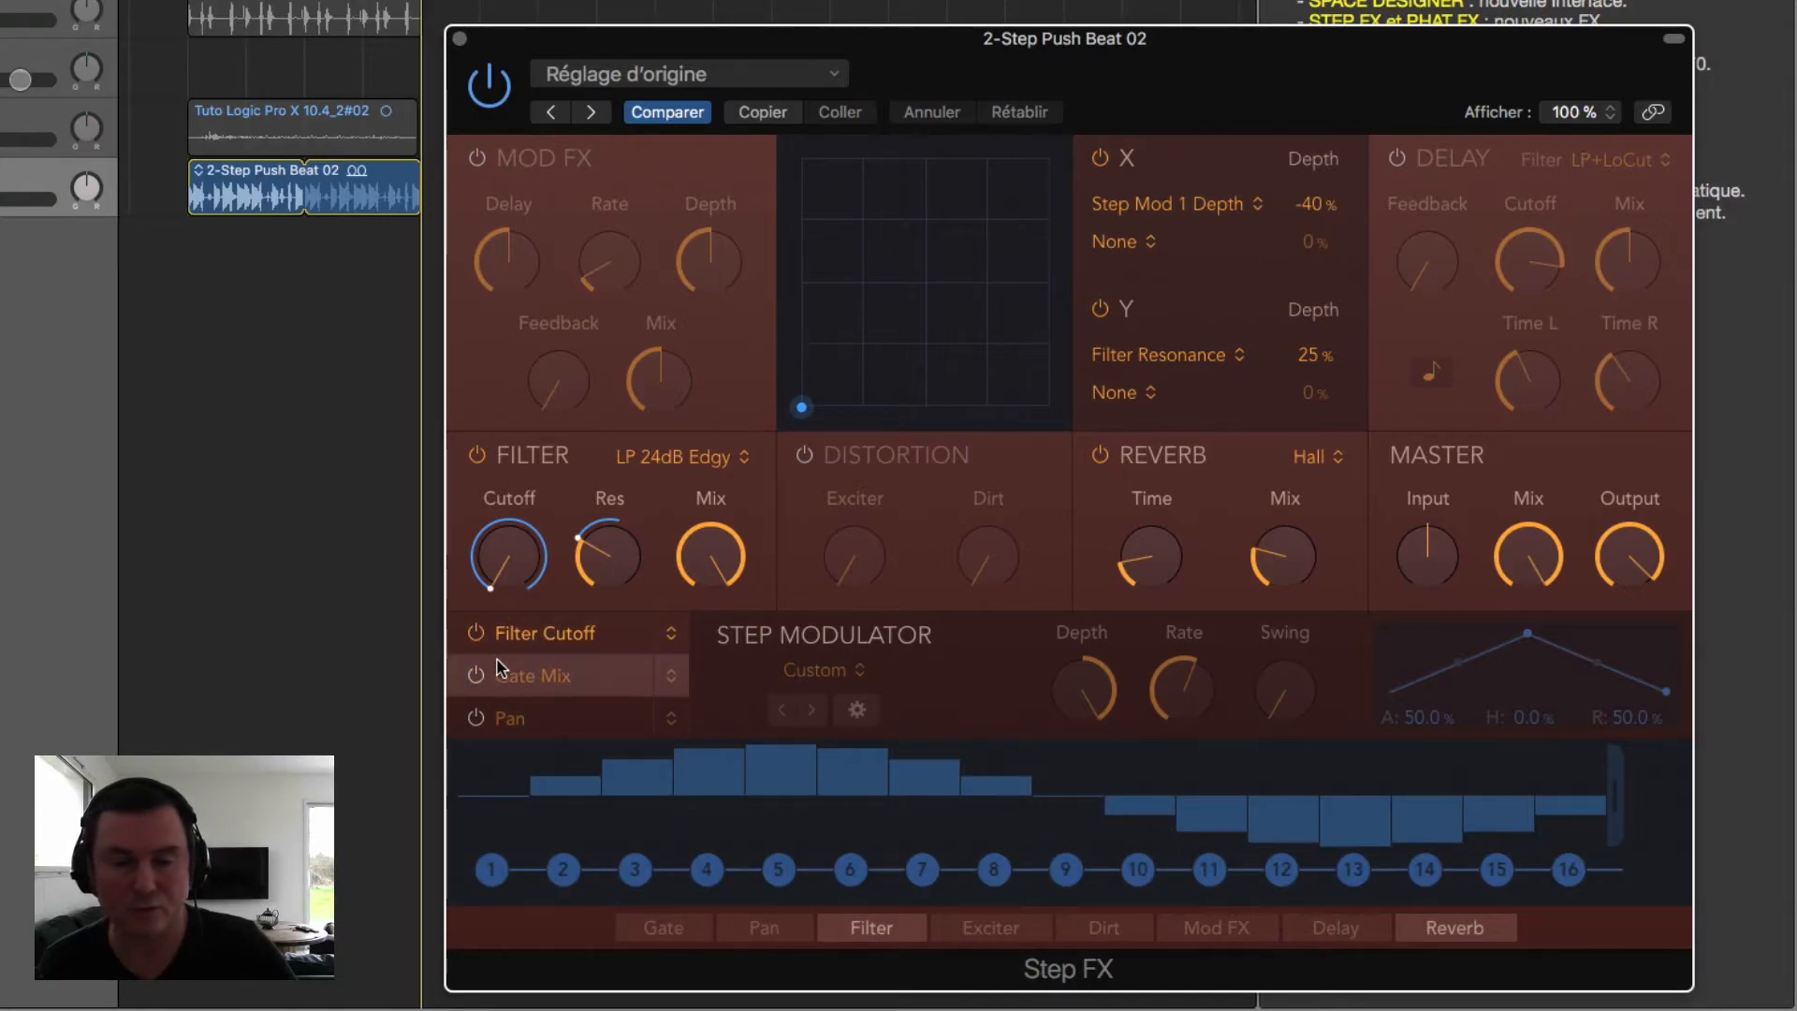
pyautogui.click(527, 636)
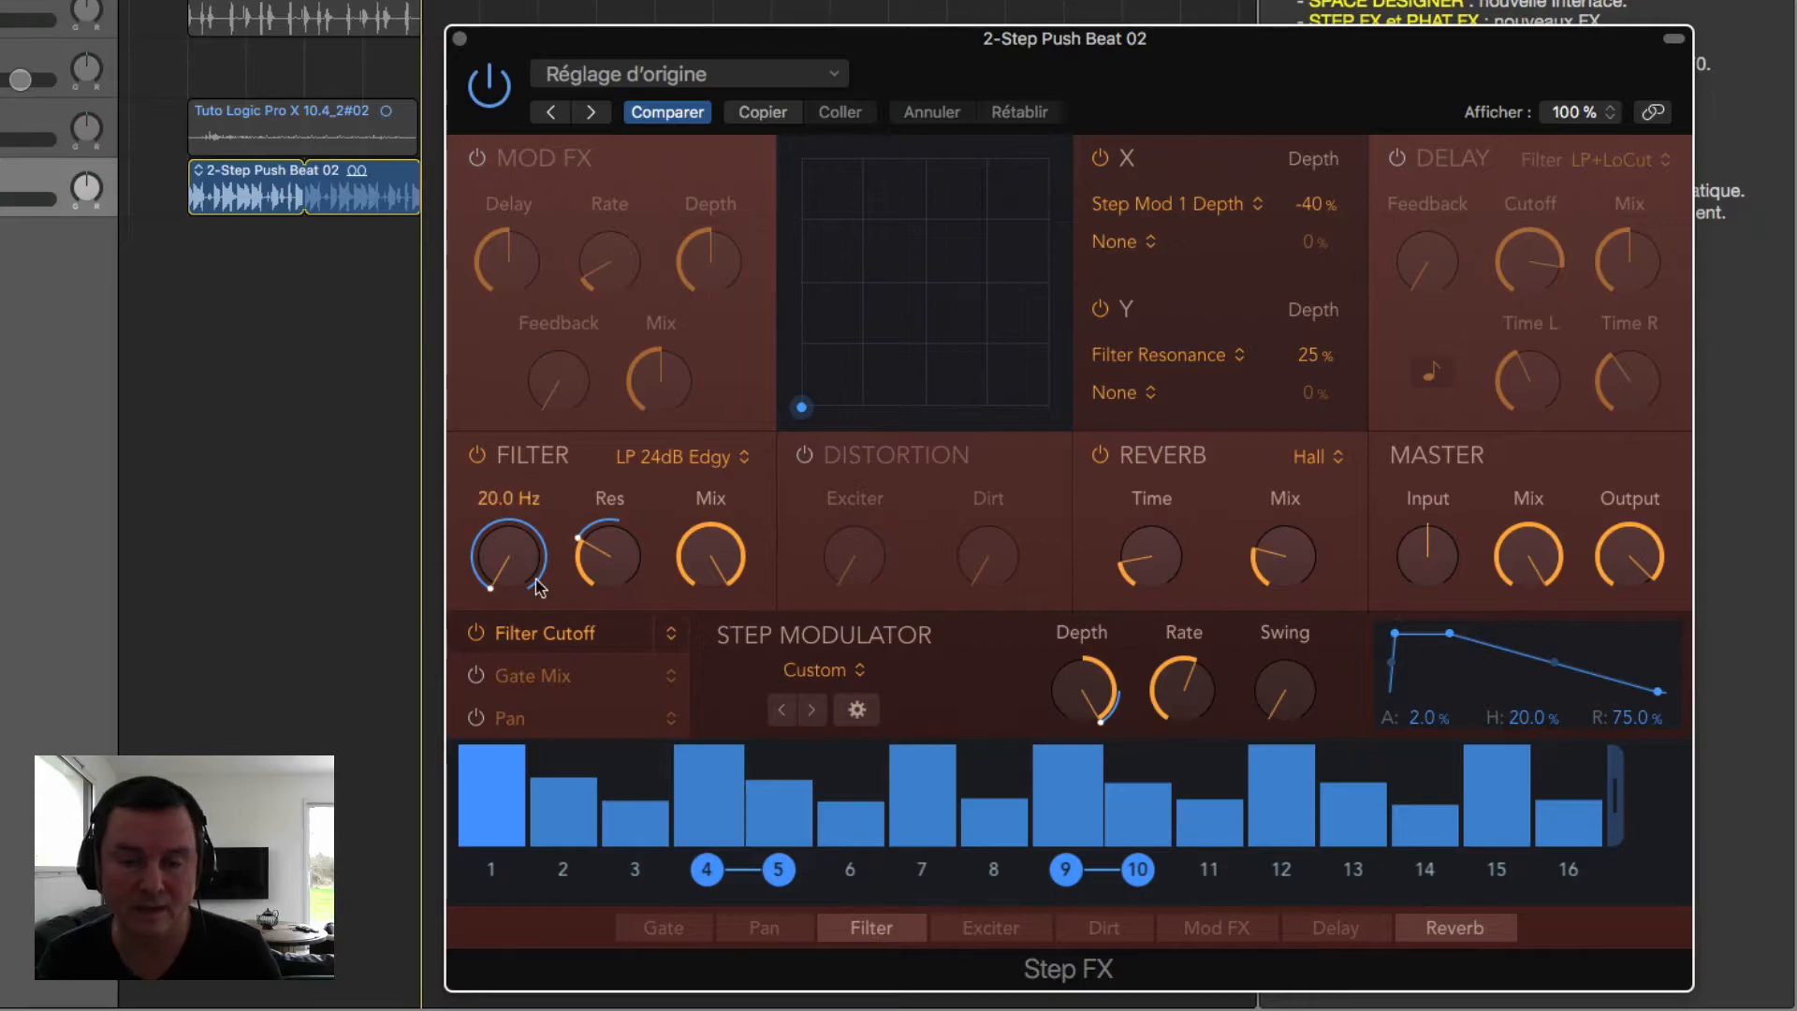
pyautogui.click(475, 634)
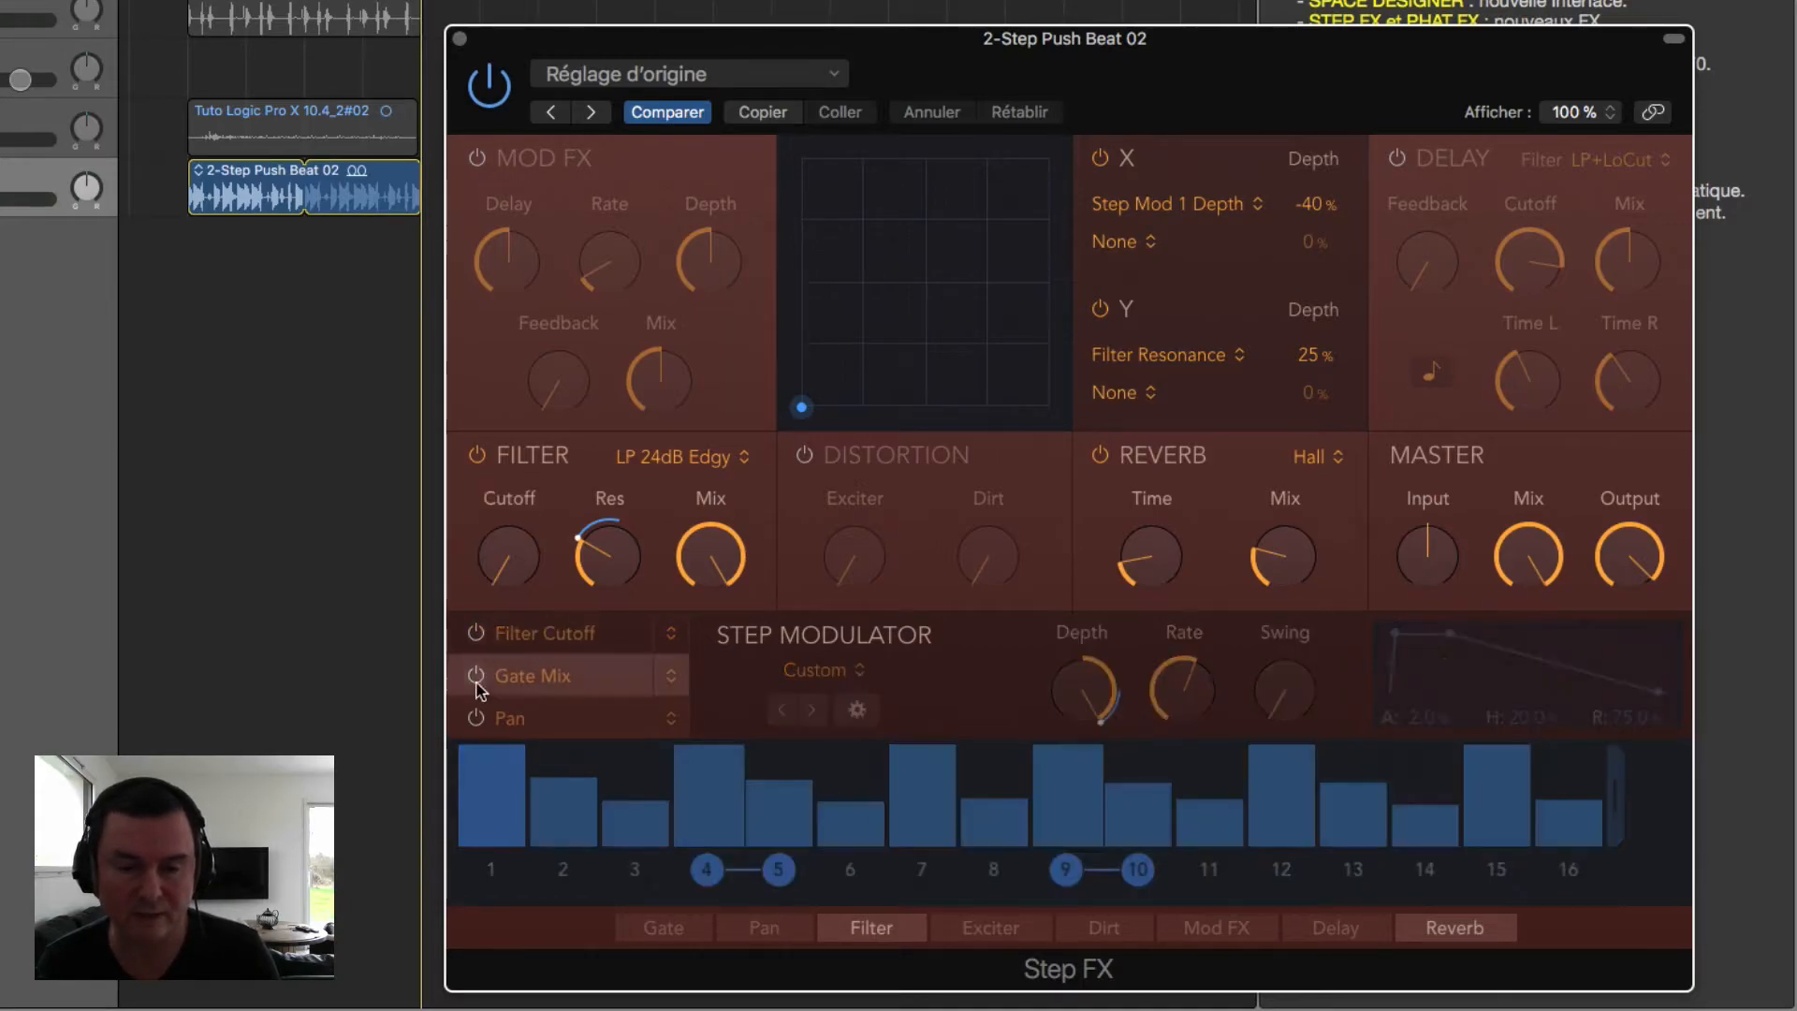
pyautogui.click(475, 635)
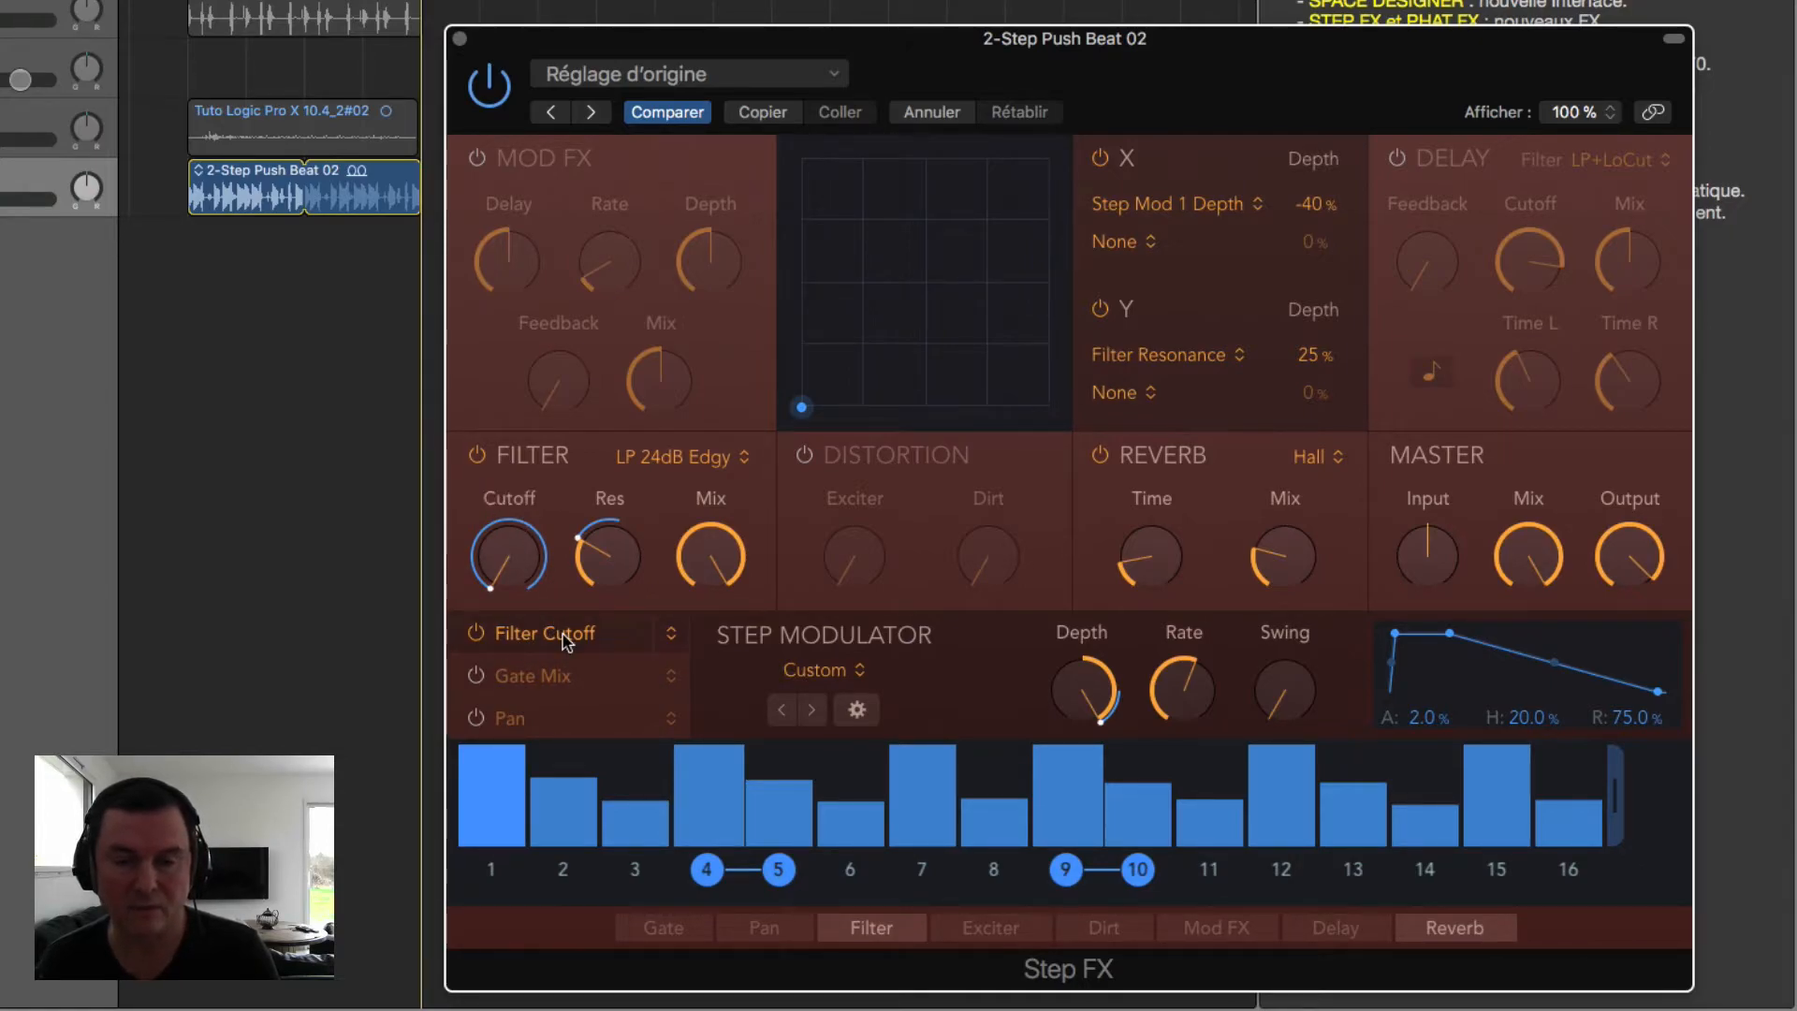
pyautogui.click(670, 635)
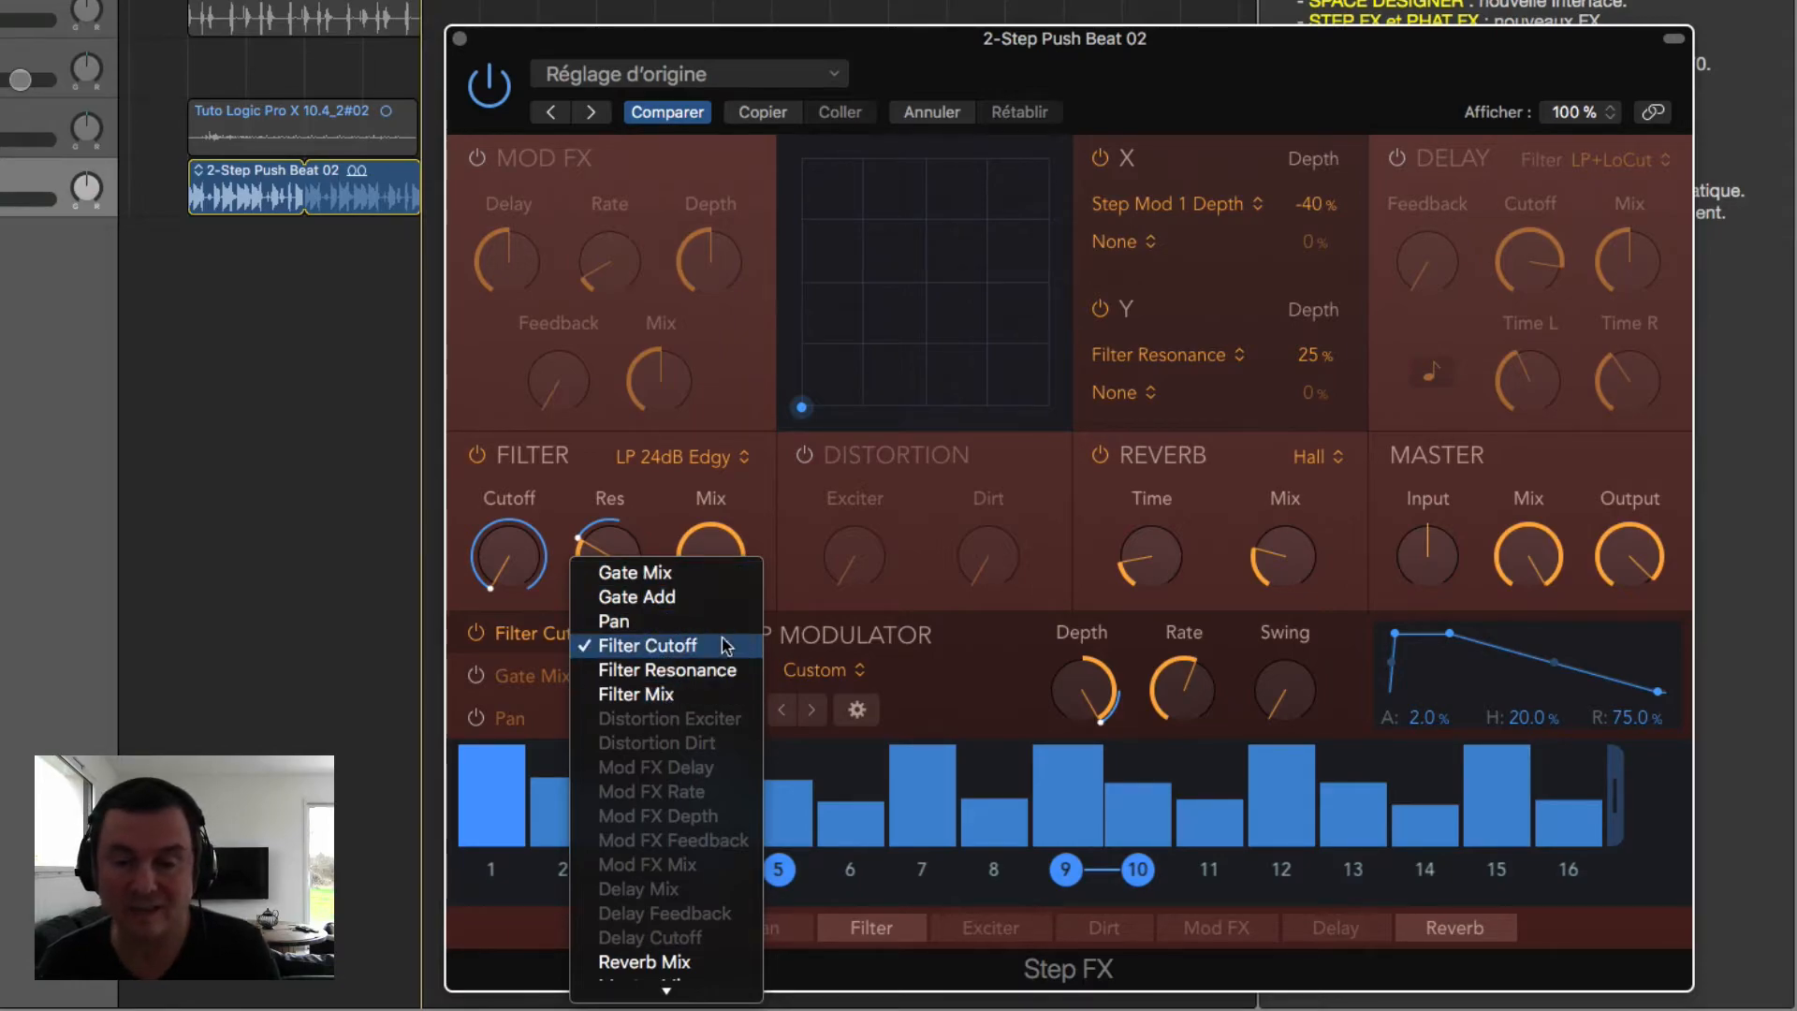
pyautogui.click(793, 584)
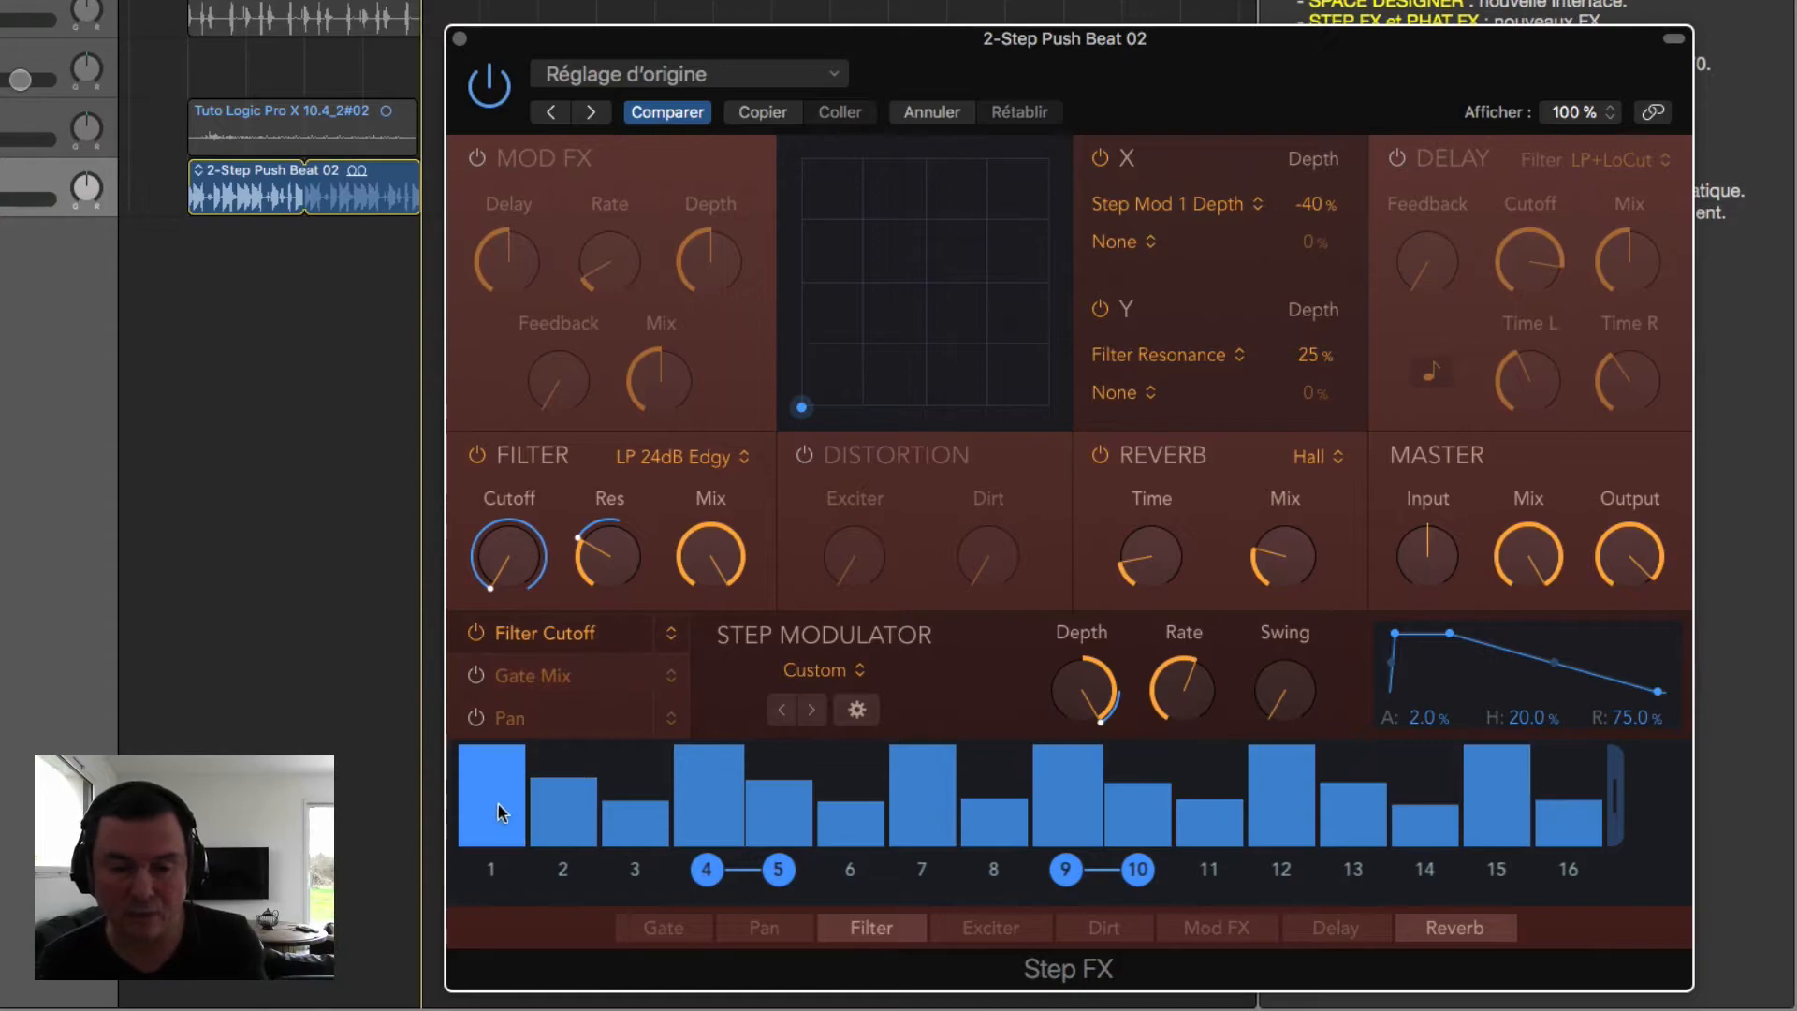
# Step: Redraw the Filter Cutoff steps as a fall to step 7 and a rise to step 16, with steps 8 and 9 at full height
pyautogui.click(500, 836)
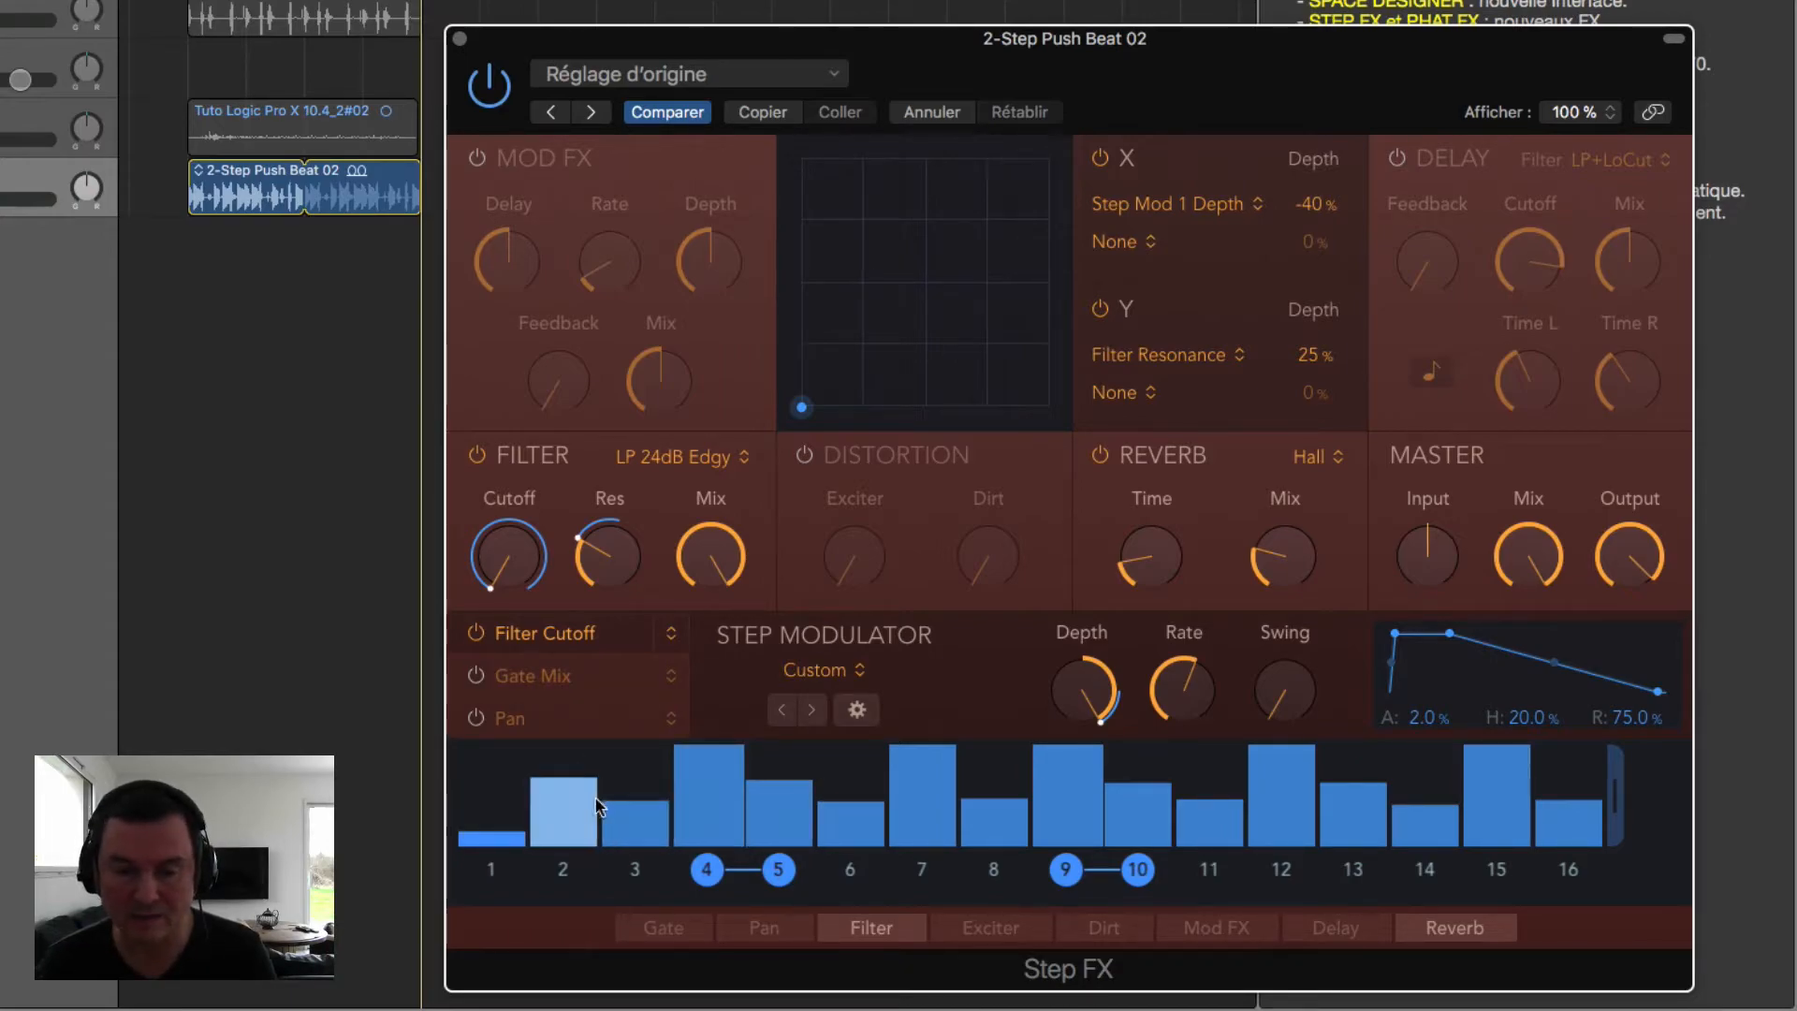
pyautogui.moveTo(511, 822)
pyautogui.mouseDown()
pyautogui.moveTo(514, 759)
pyautogui.moveTo(904, 840)
pyautogui.mouseUp()
pyautogui.moveTo(1020, 859); pyautogui.dragTo(1614, 745)
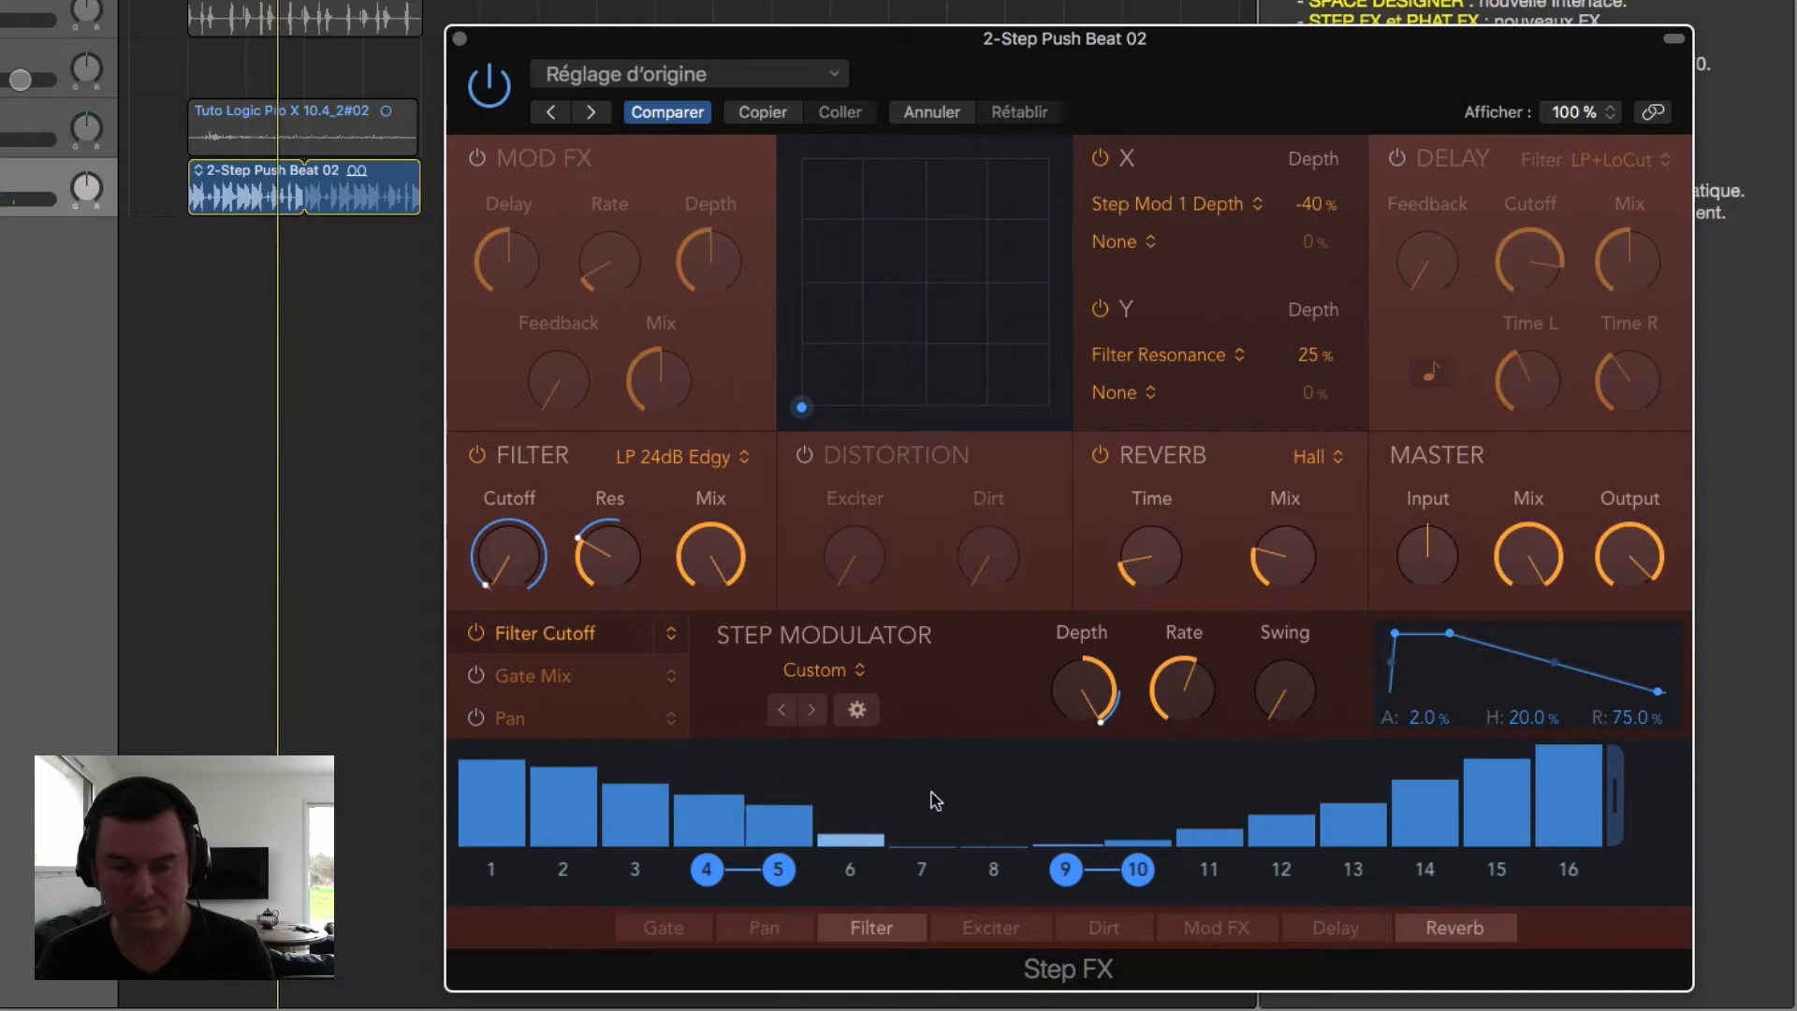
pyautogui.moveTo(1018, 766)
pyautogui.mouseDown()
pyautogui.moveTo(1028, 745)
pyautogui.moveTo(1064, 744)
pyautogui.mouseUp()
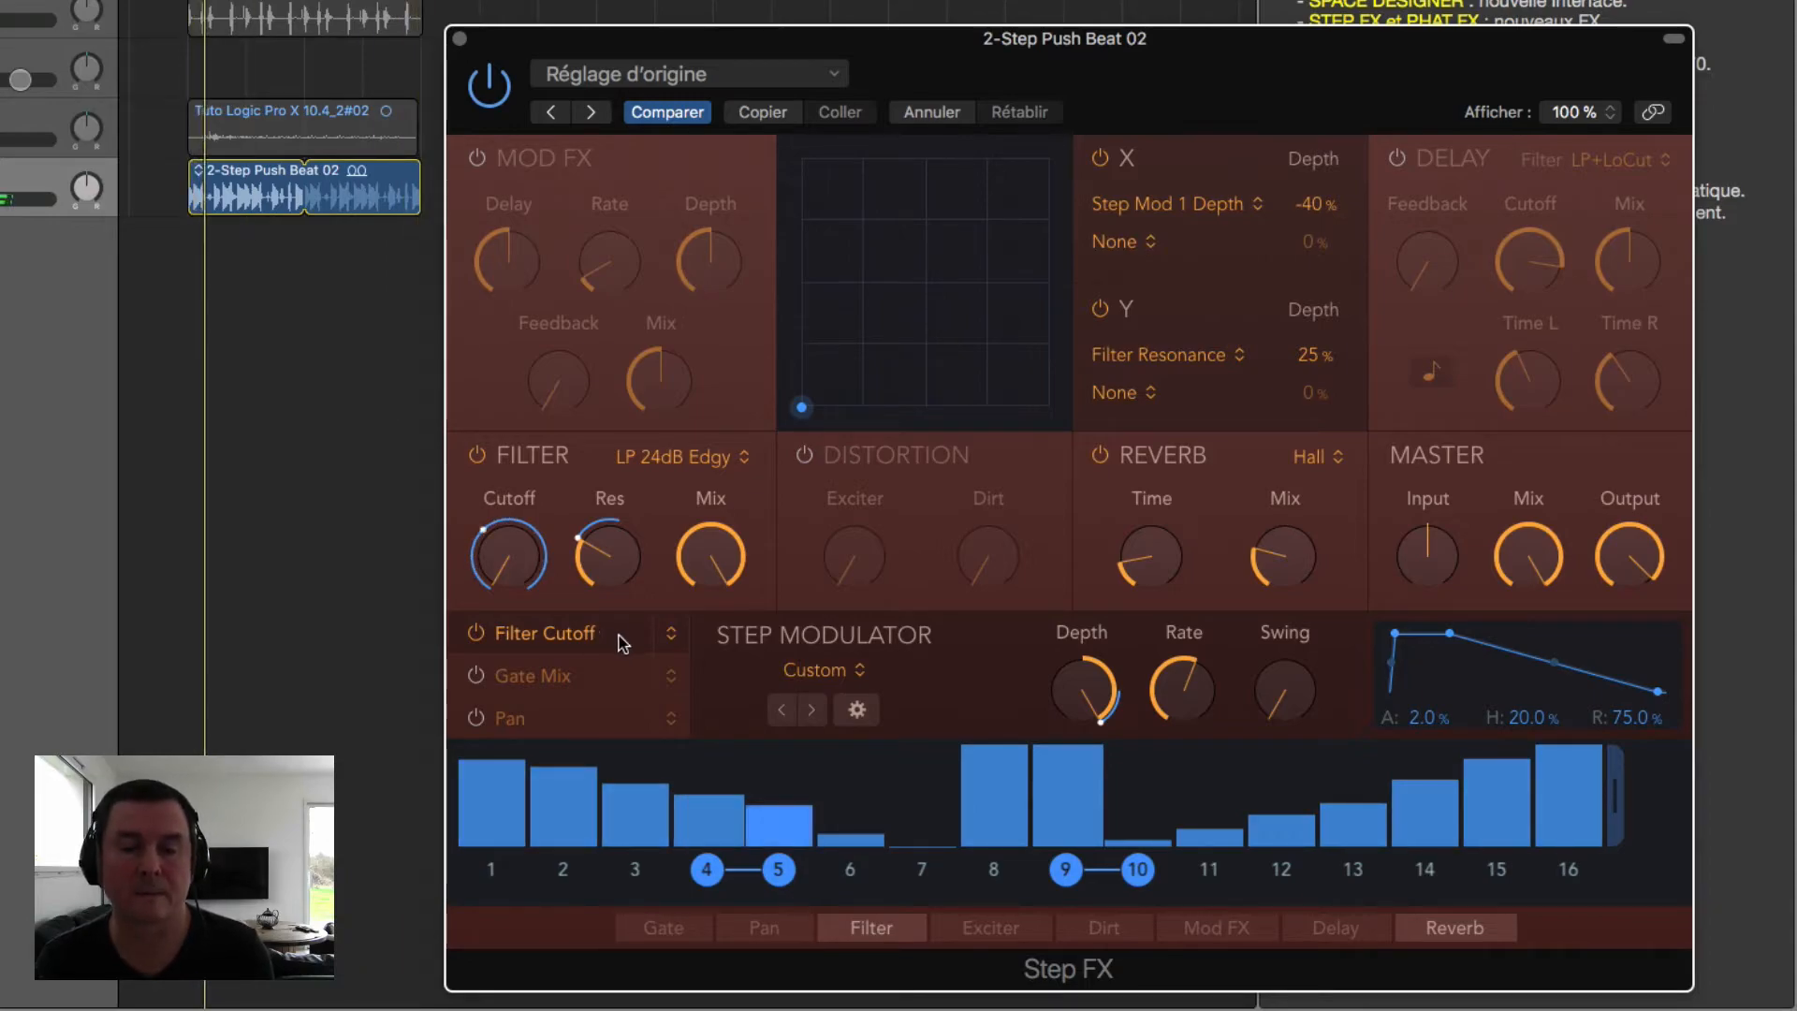
# Step: Retarget the first step modulator to Filter Resonance, raise the Filter Cutoff knob and lower step 8
pyautogui.click(670, 640)
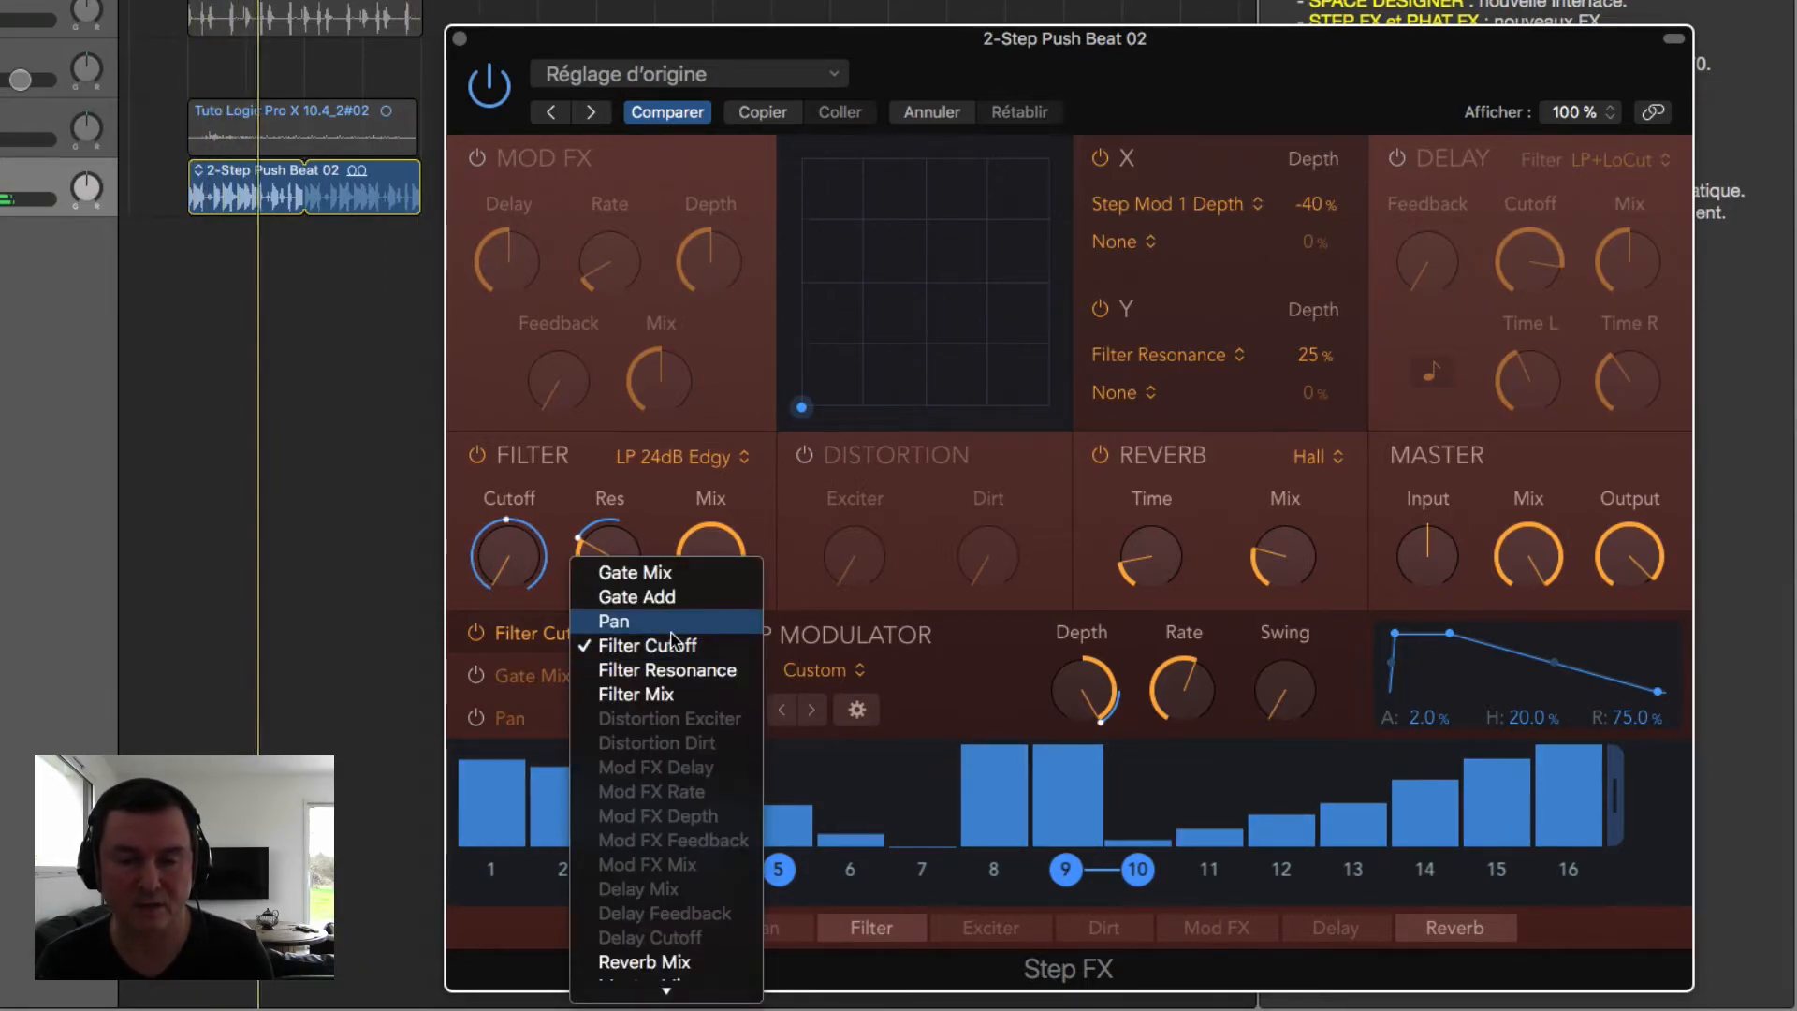
pyautogui.click(682, 670)
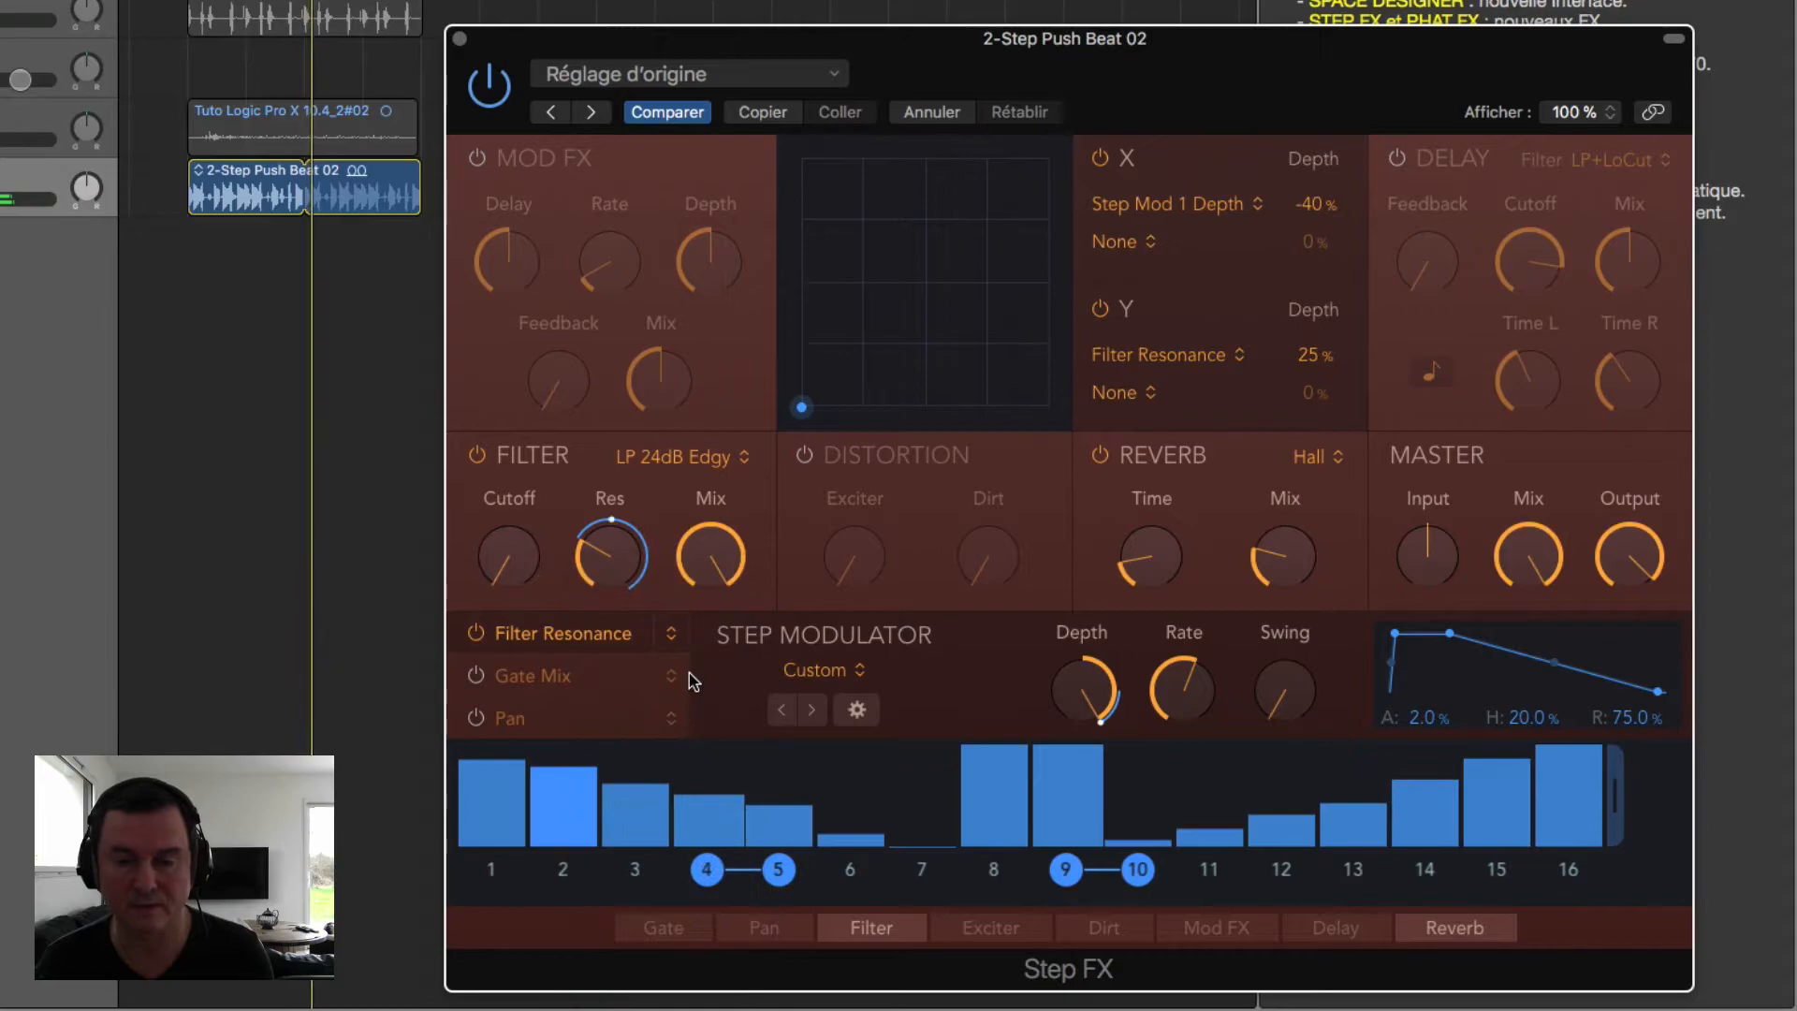
pyautogui.moveTo(515, 560); pyautogui.dragTo(541, 341)
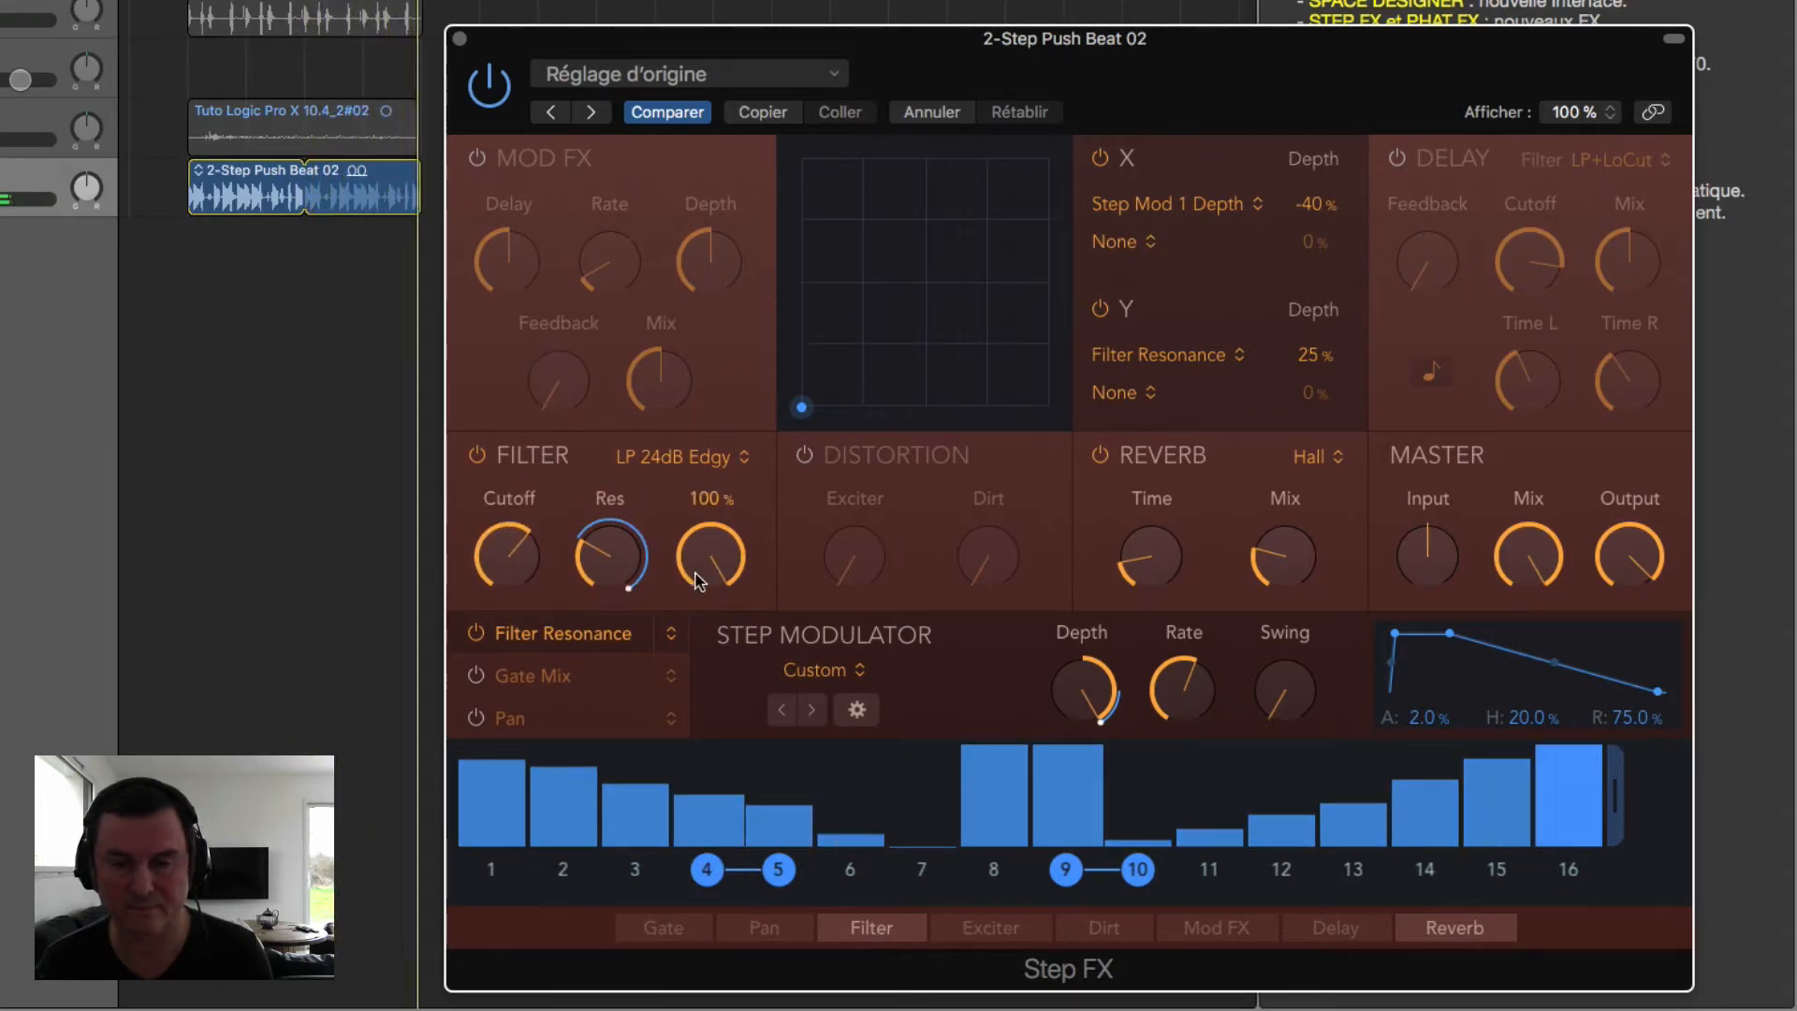
pyautogui.moveTo(992, 753); pyautogui.dragTo(997, 832)
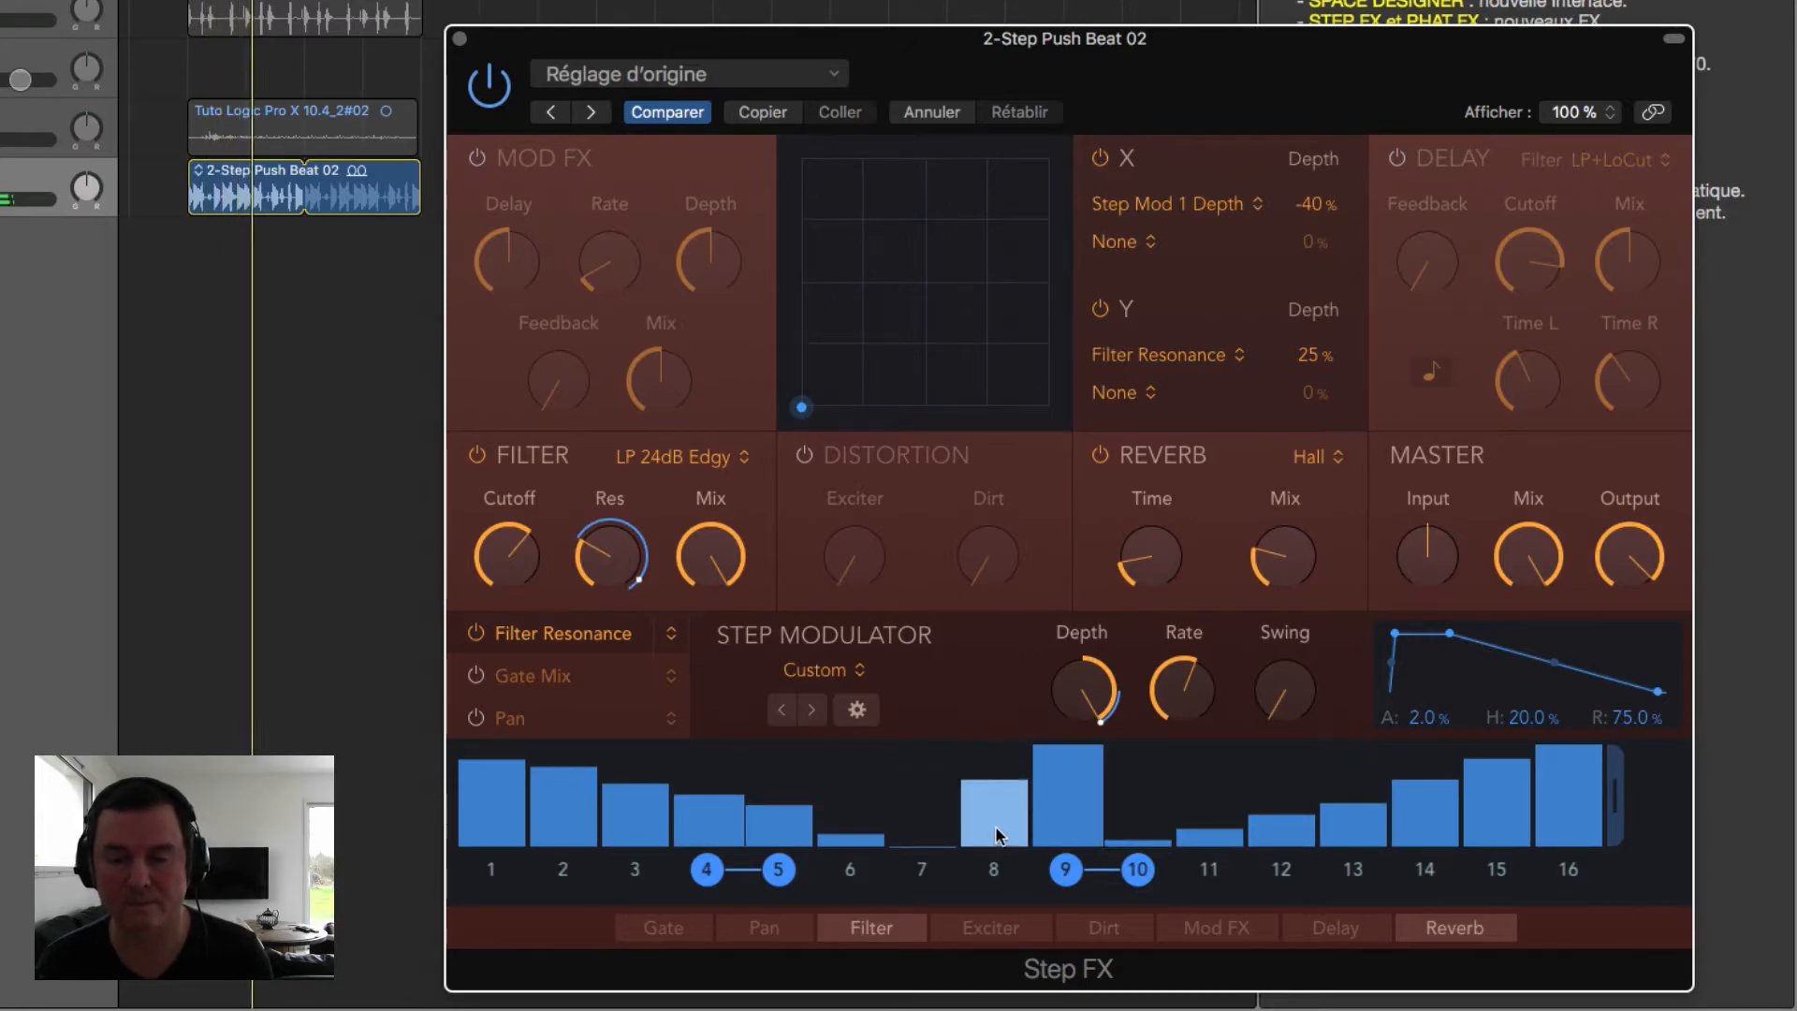
# Step: Switch from the Filter Resonance modulator to an enabled Gate Mix modulator and lower its steps 2, 11, 13 and 15
pyautogui.click(476, 633)
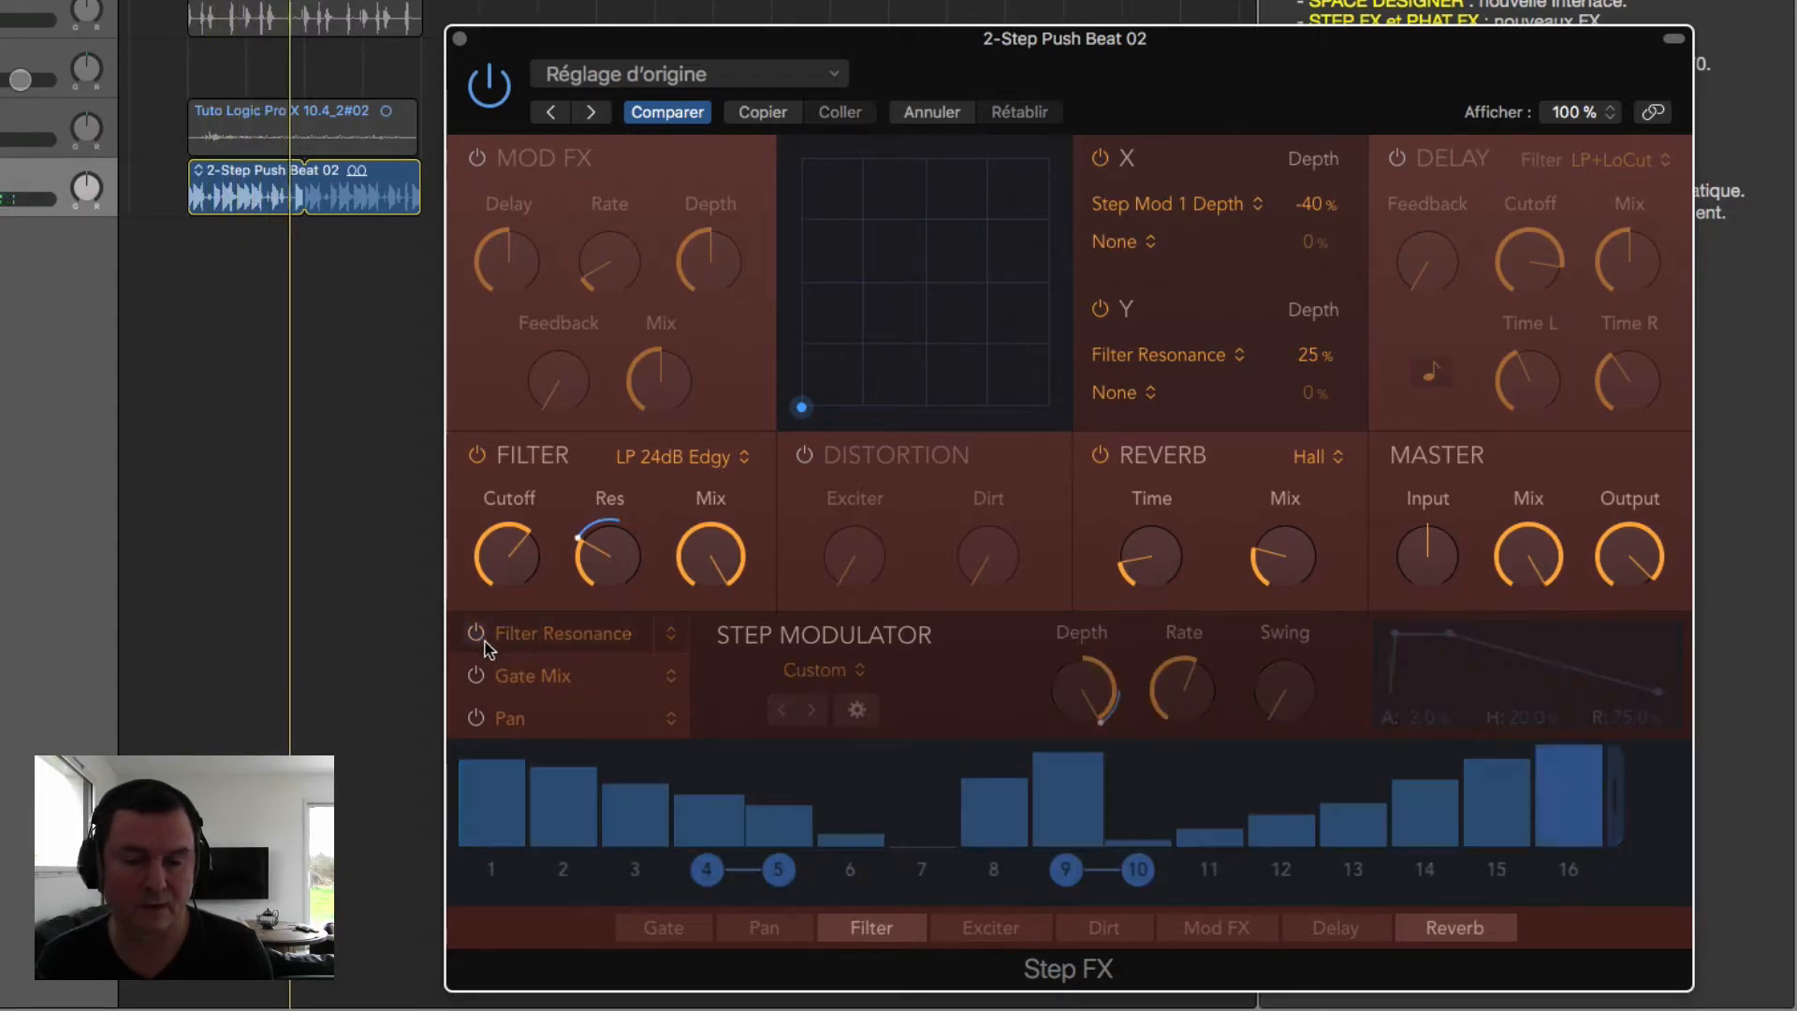
pyautogui.click(588, 688)
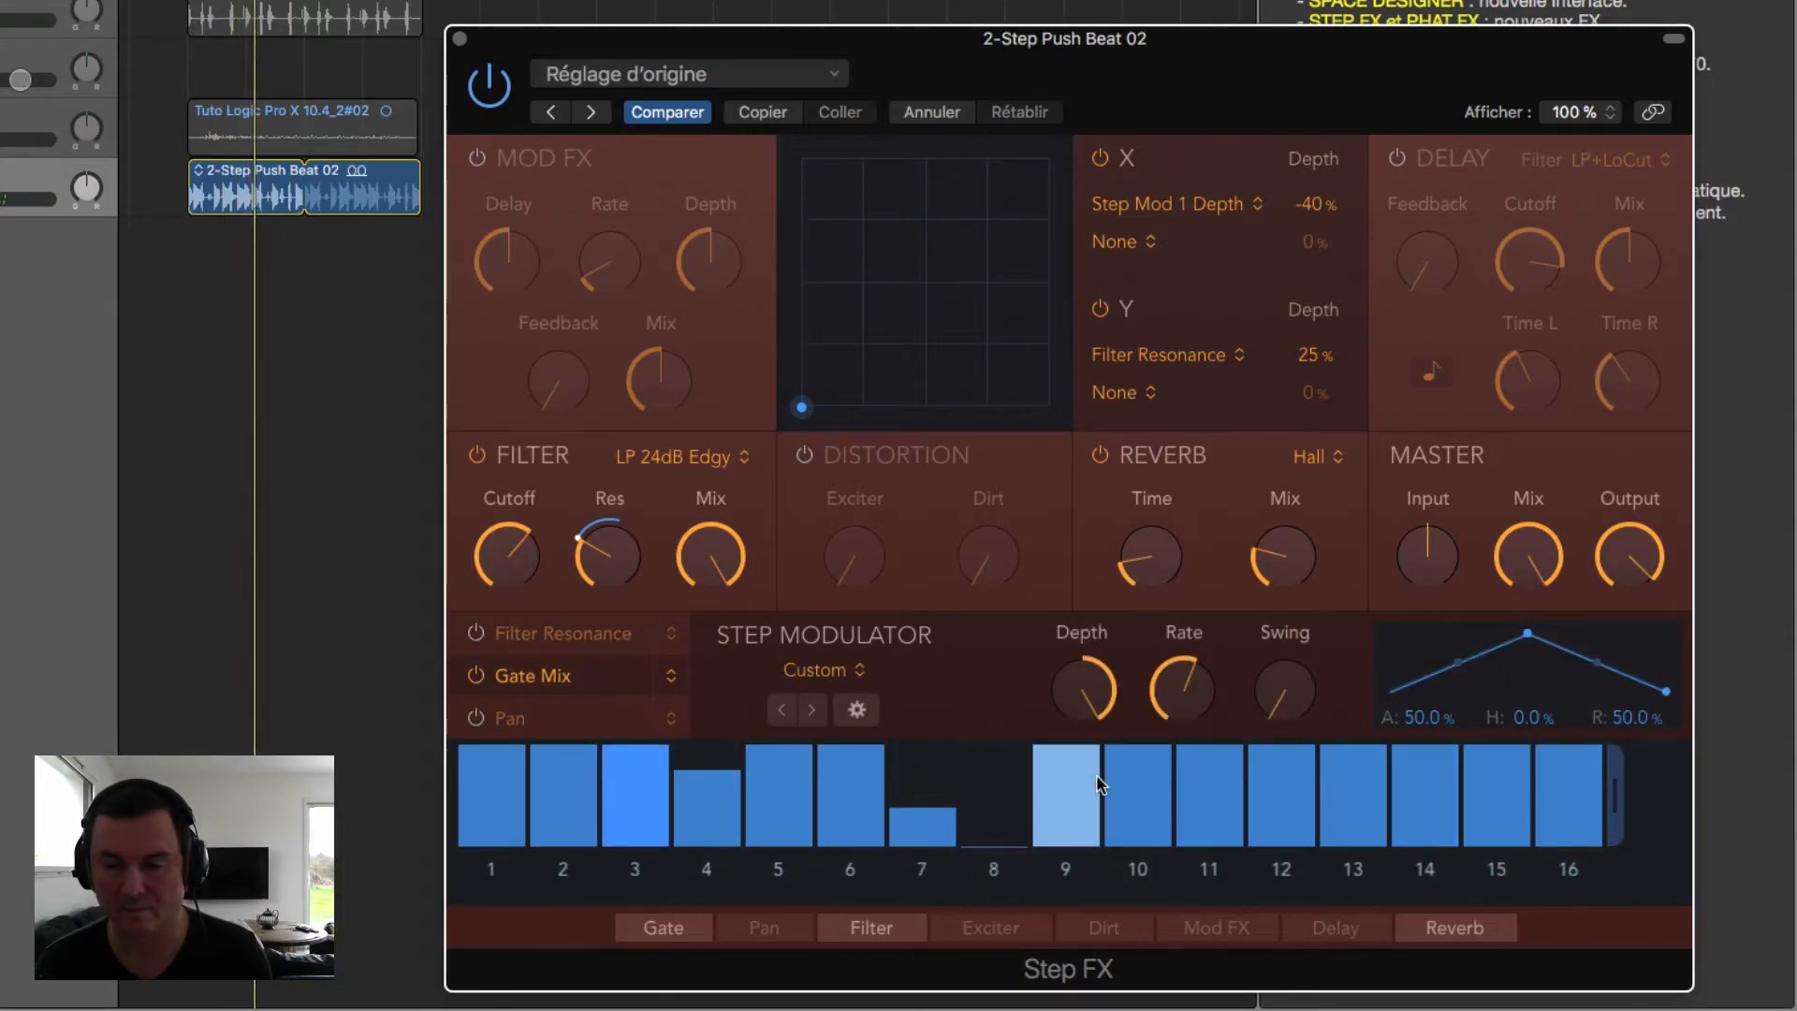
pyautogui.click(1209, 830)
pyautogui.click(1353, 823)
pyautogui.click(1497, 823)
pyautogui.click(563, 821)
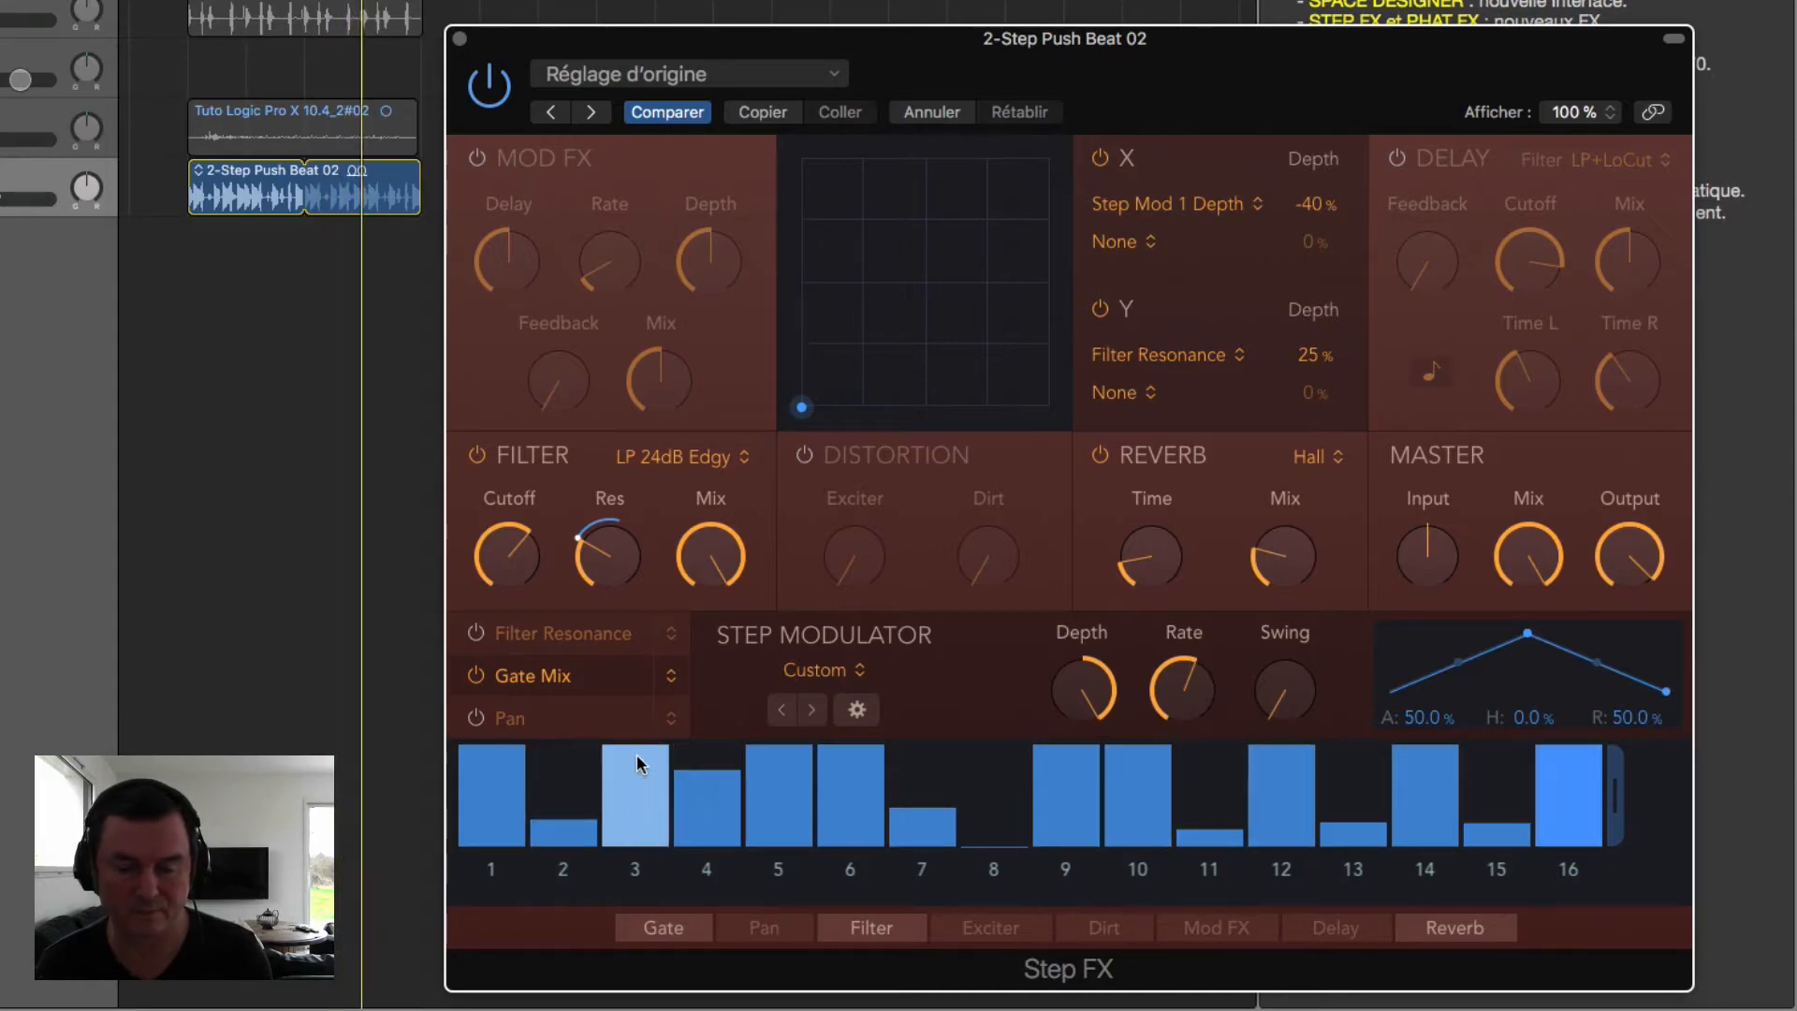
# Step: Raise the Filter Res knob, disable the Gate Mix modulator and switch to the enabled Pan modulator
pyautogui.moveTo(599, 559); pyautogui.dragTo(602, 515)
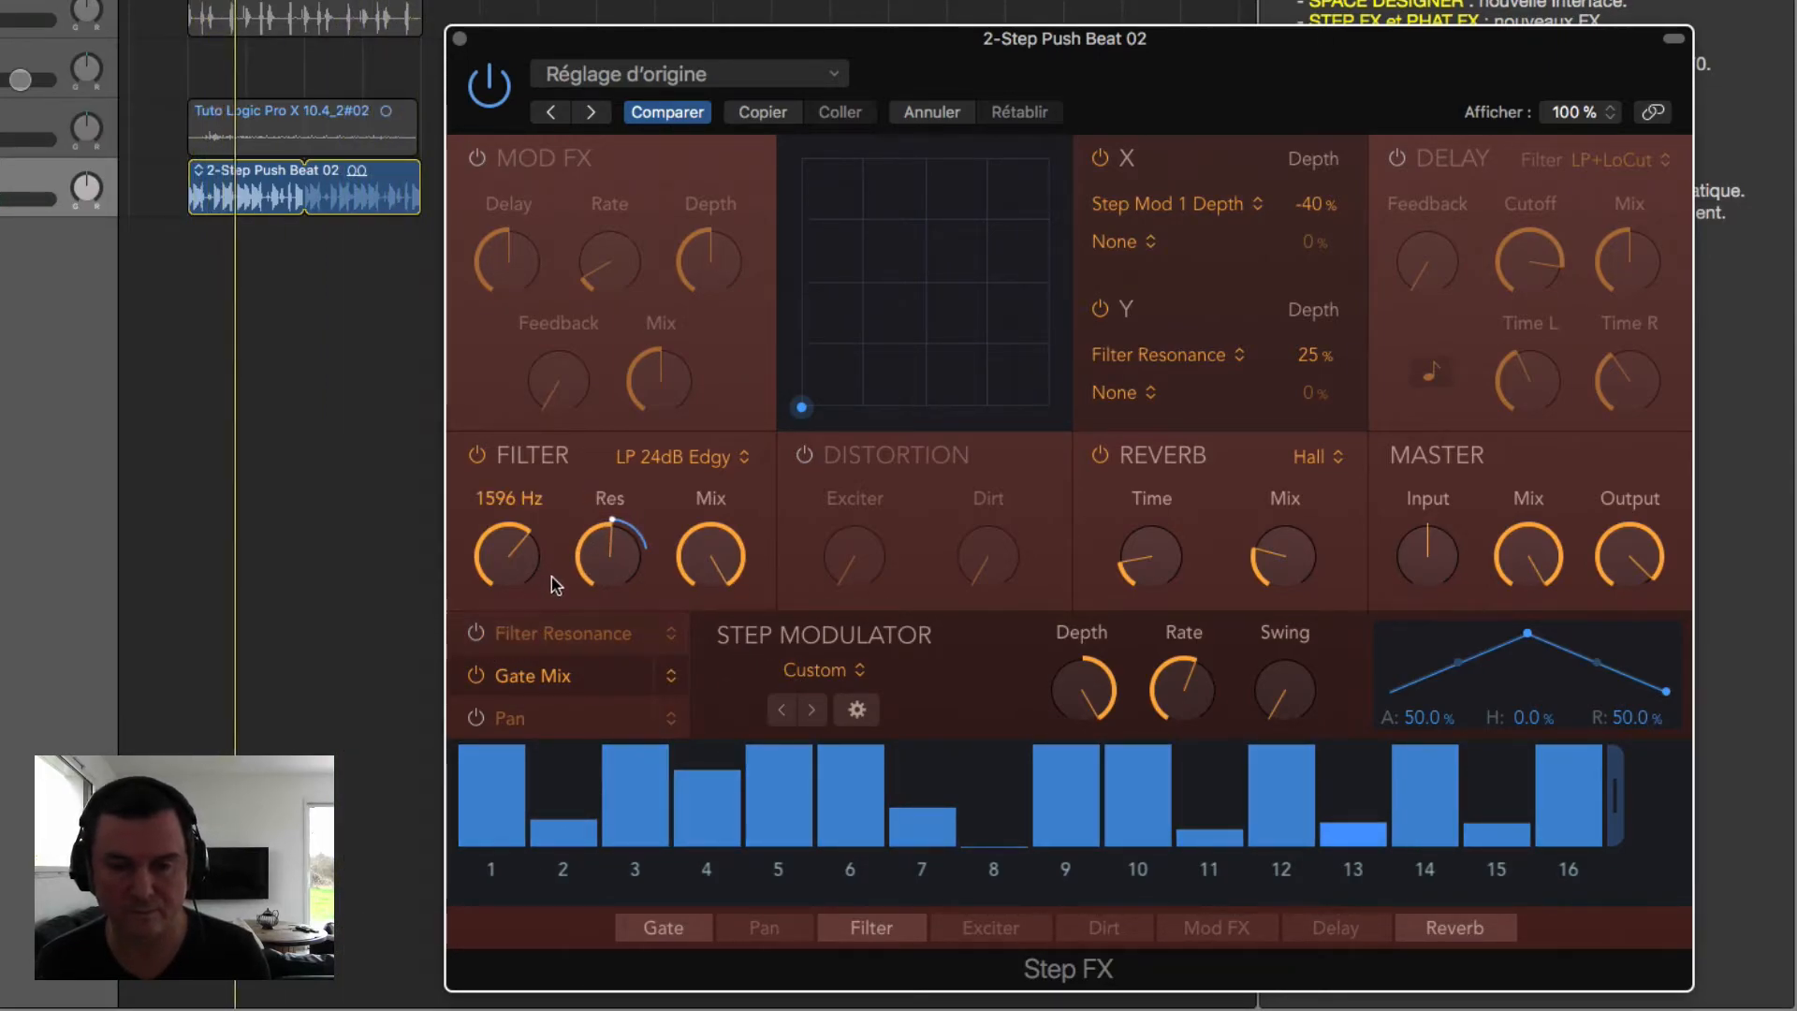
pyautogui.click(485, 729)
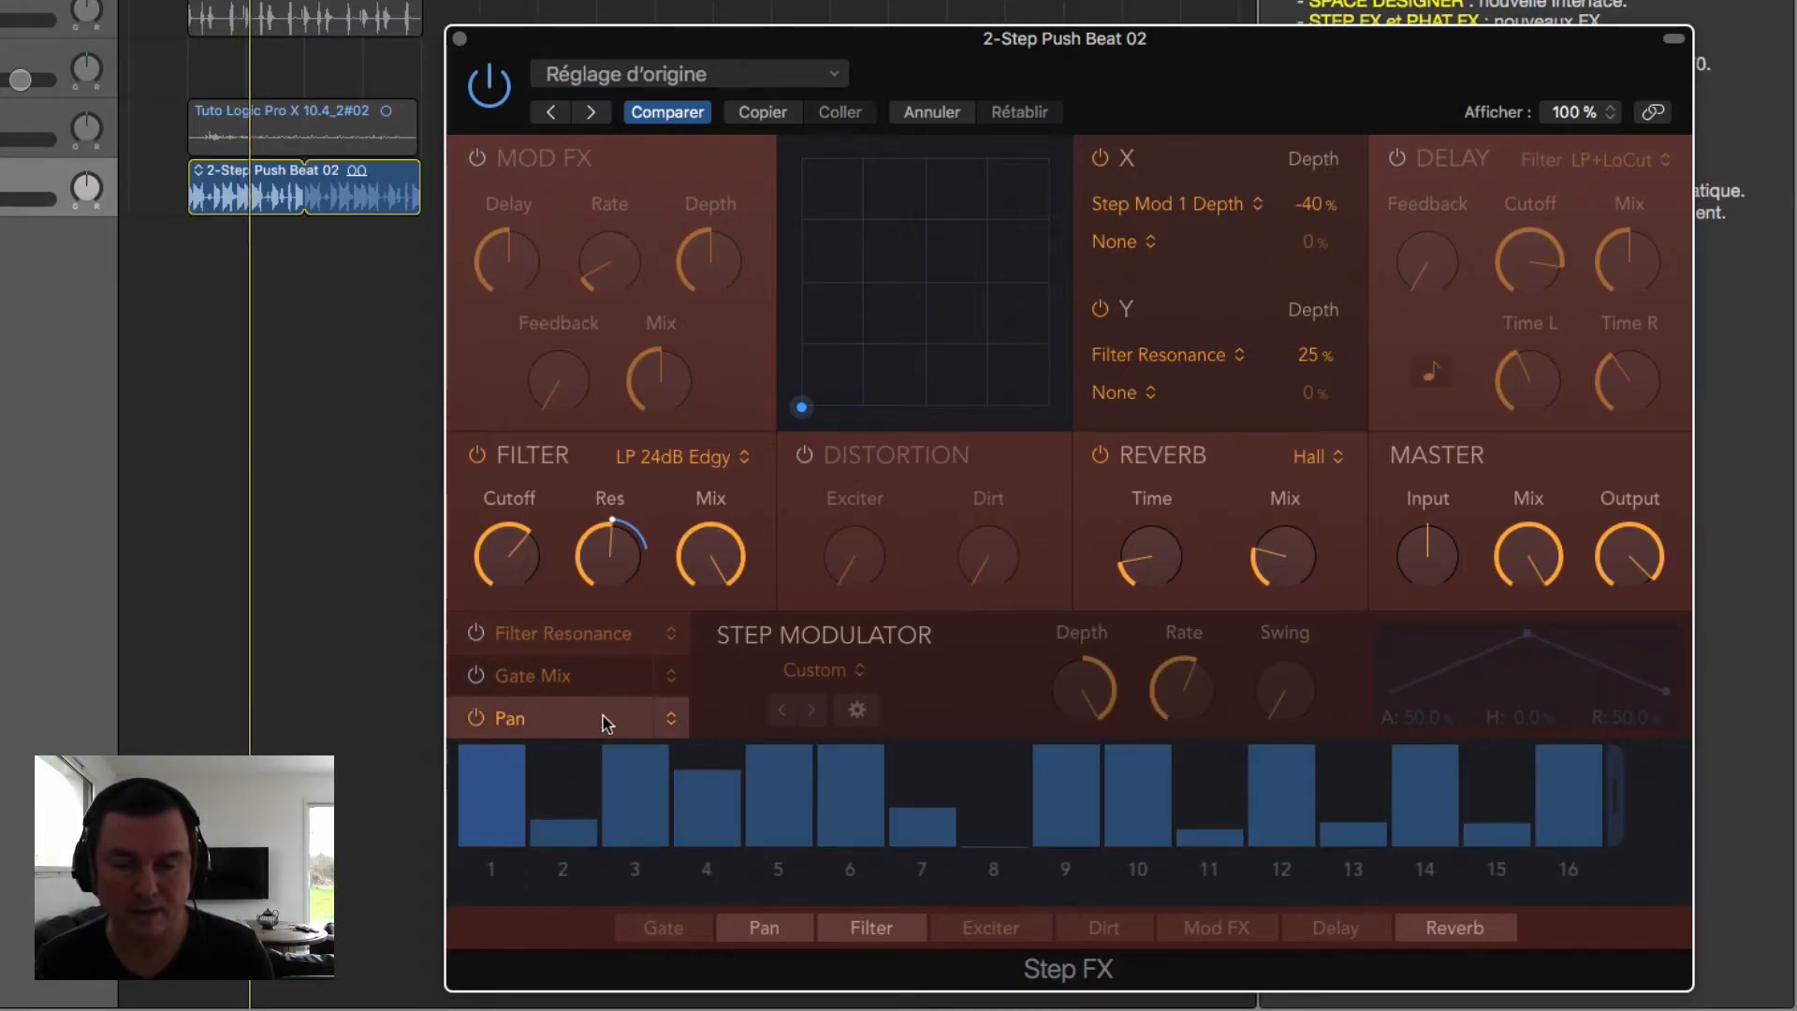
pyautogui.click(668, 720)
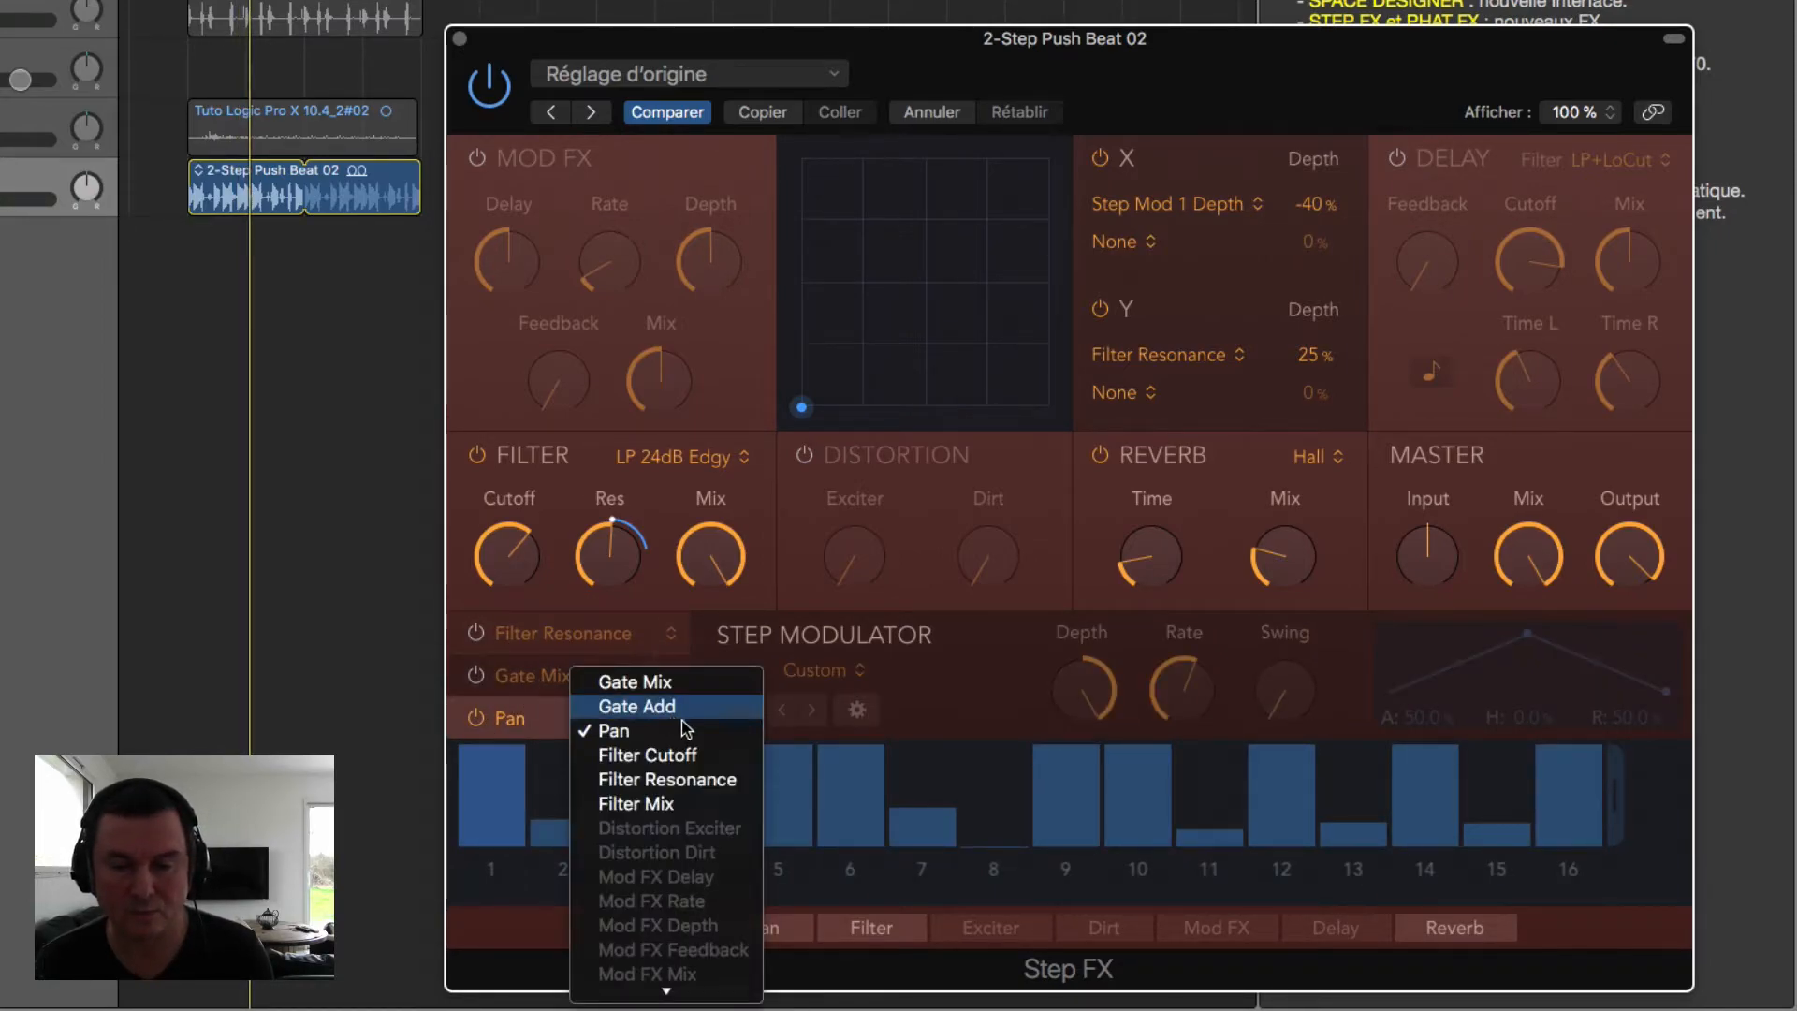
pyautogui.click(559, 726)
pyautogui.click(559, 725)
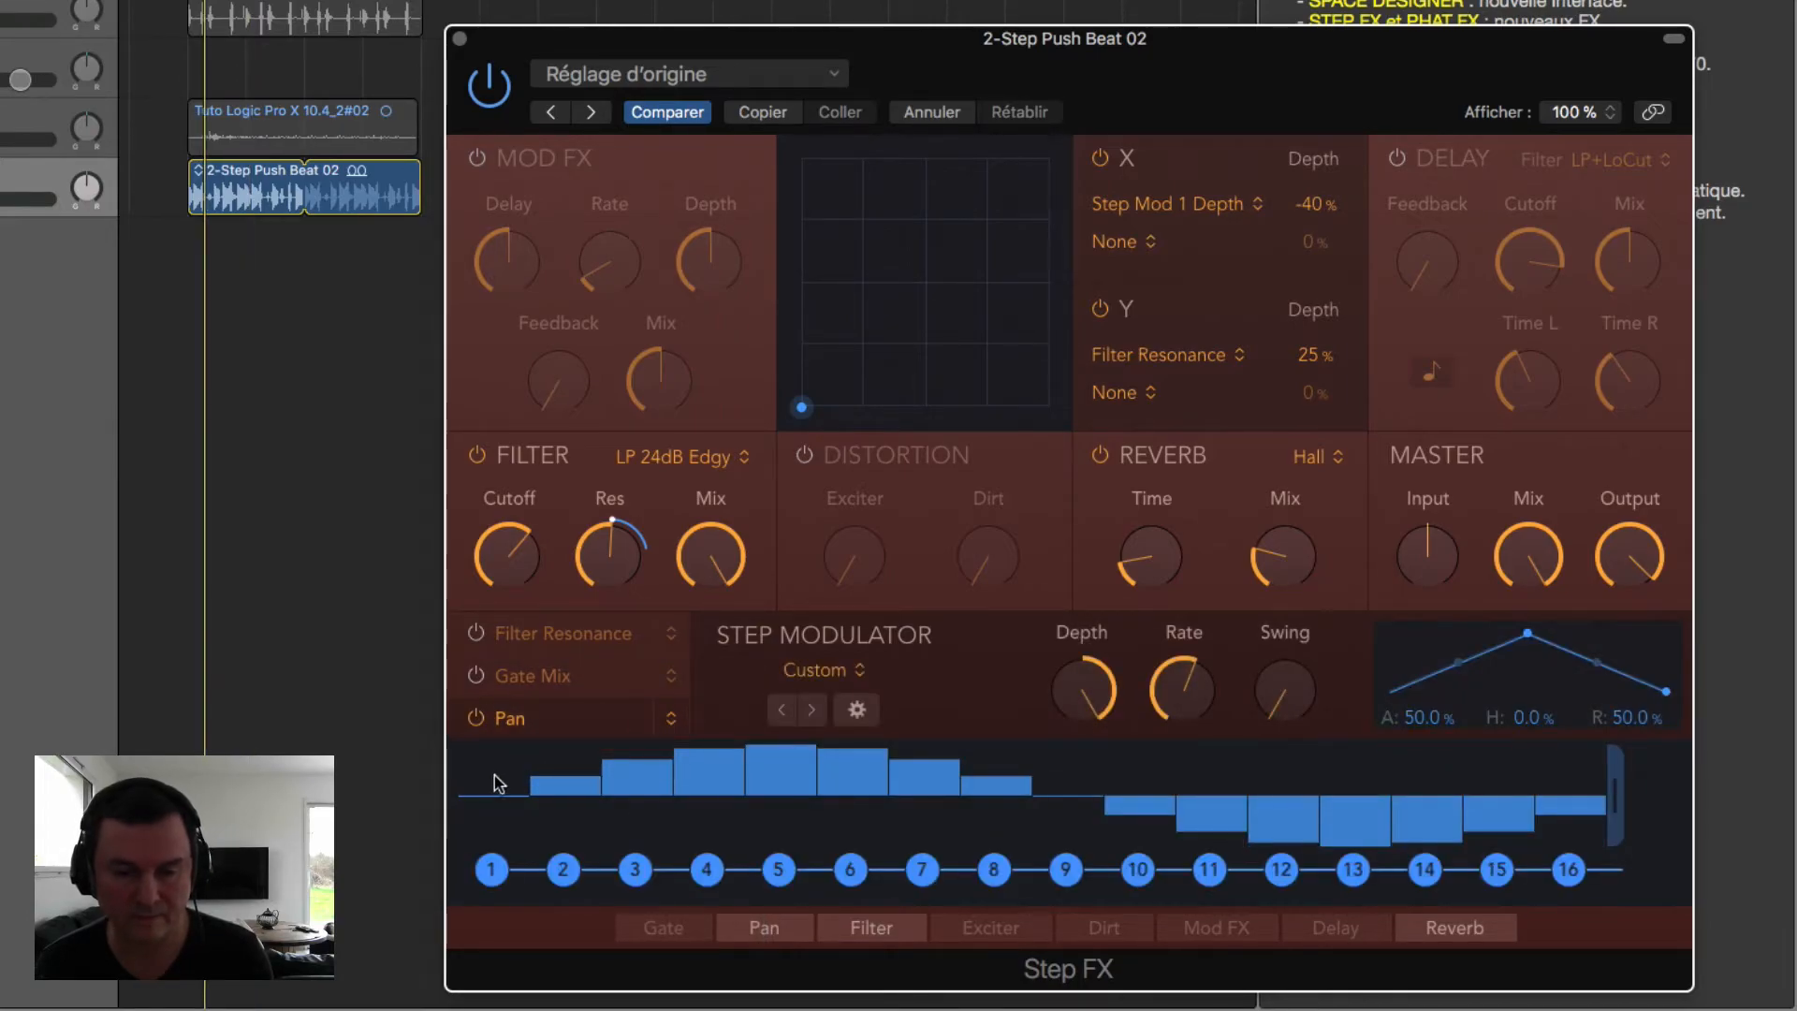
# Step: Redraw the Pan pattern with steps 1 to 8 fully up and steps 9 to 16 fully down, and play the loop
pyautogui.moveTo(492, 766)
pyautogui.mouseDown()
pyautogui.moveTo(694, 814)
pyautogui.moveTo(506, 748)
pyautogui.moveTo(1045, 754)
pyautogui.mouseUp()
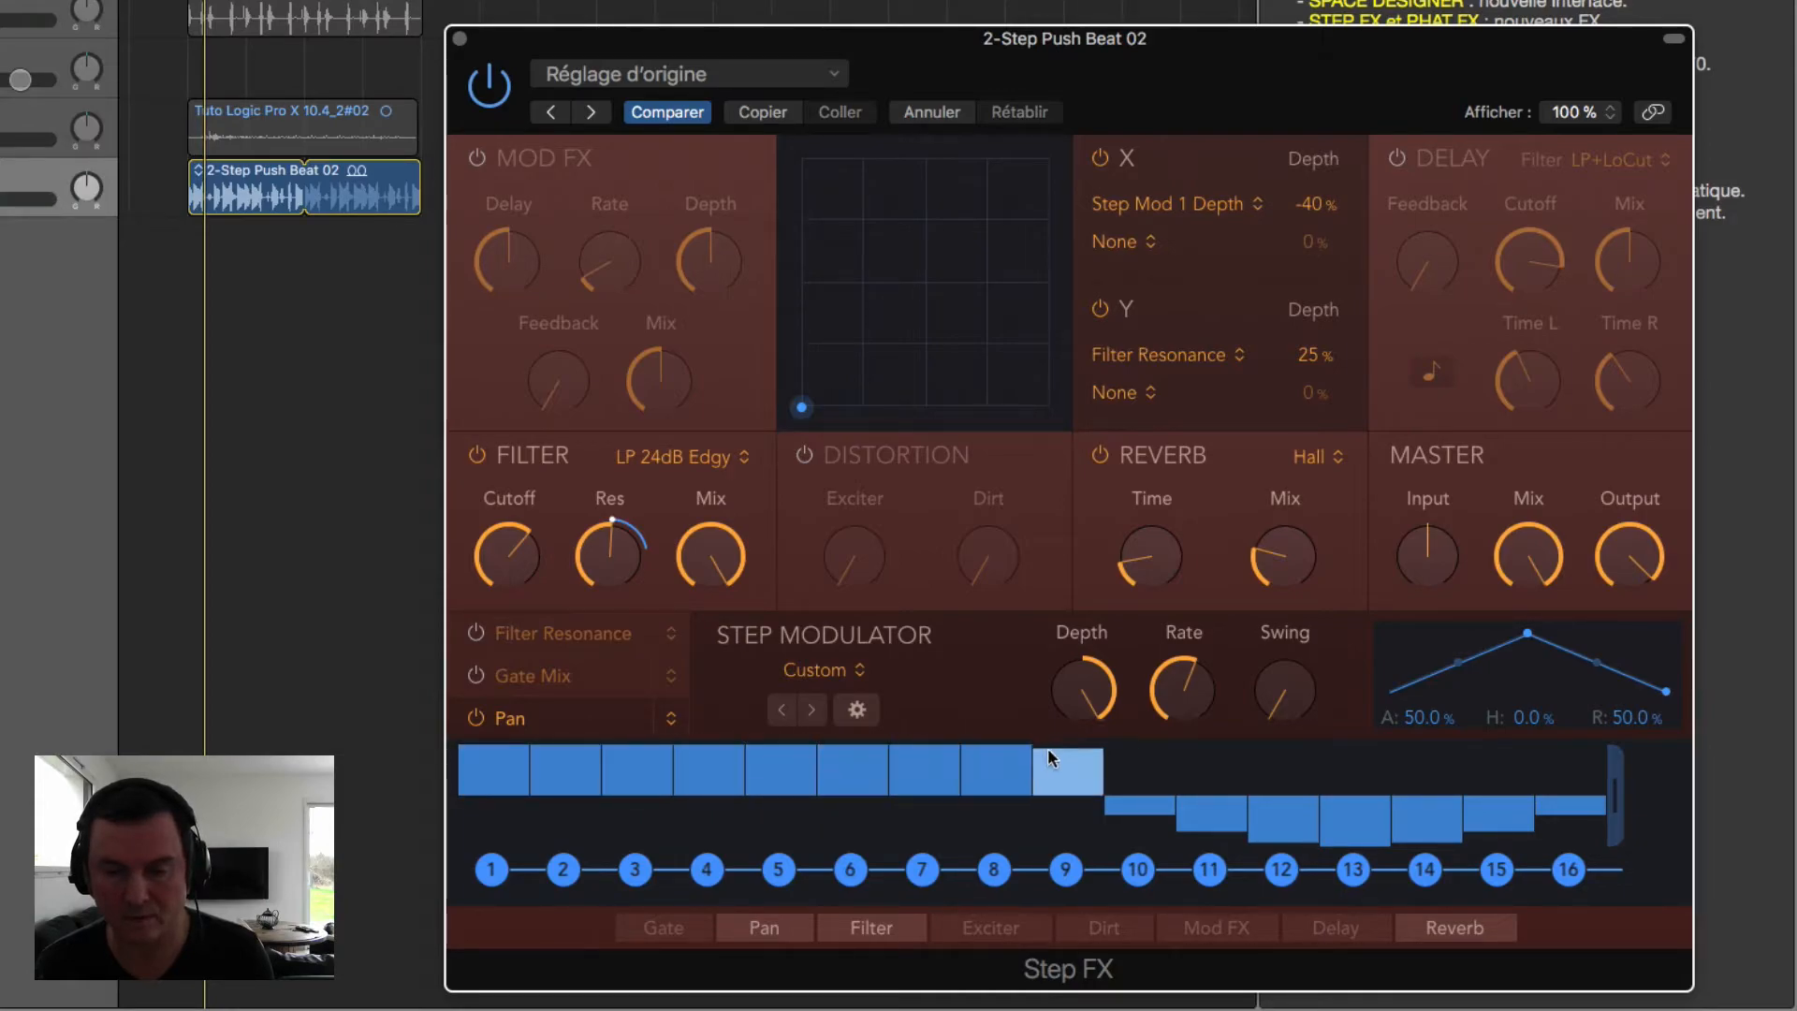
pyautogui.moveTo(1431, 927); pyautogui.dragTo(1616, 922)
pyautogui.press('space')
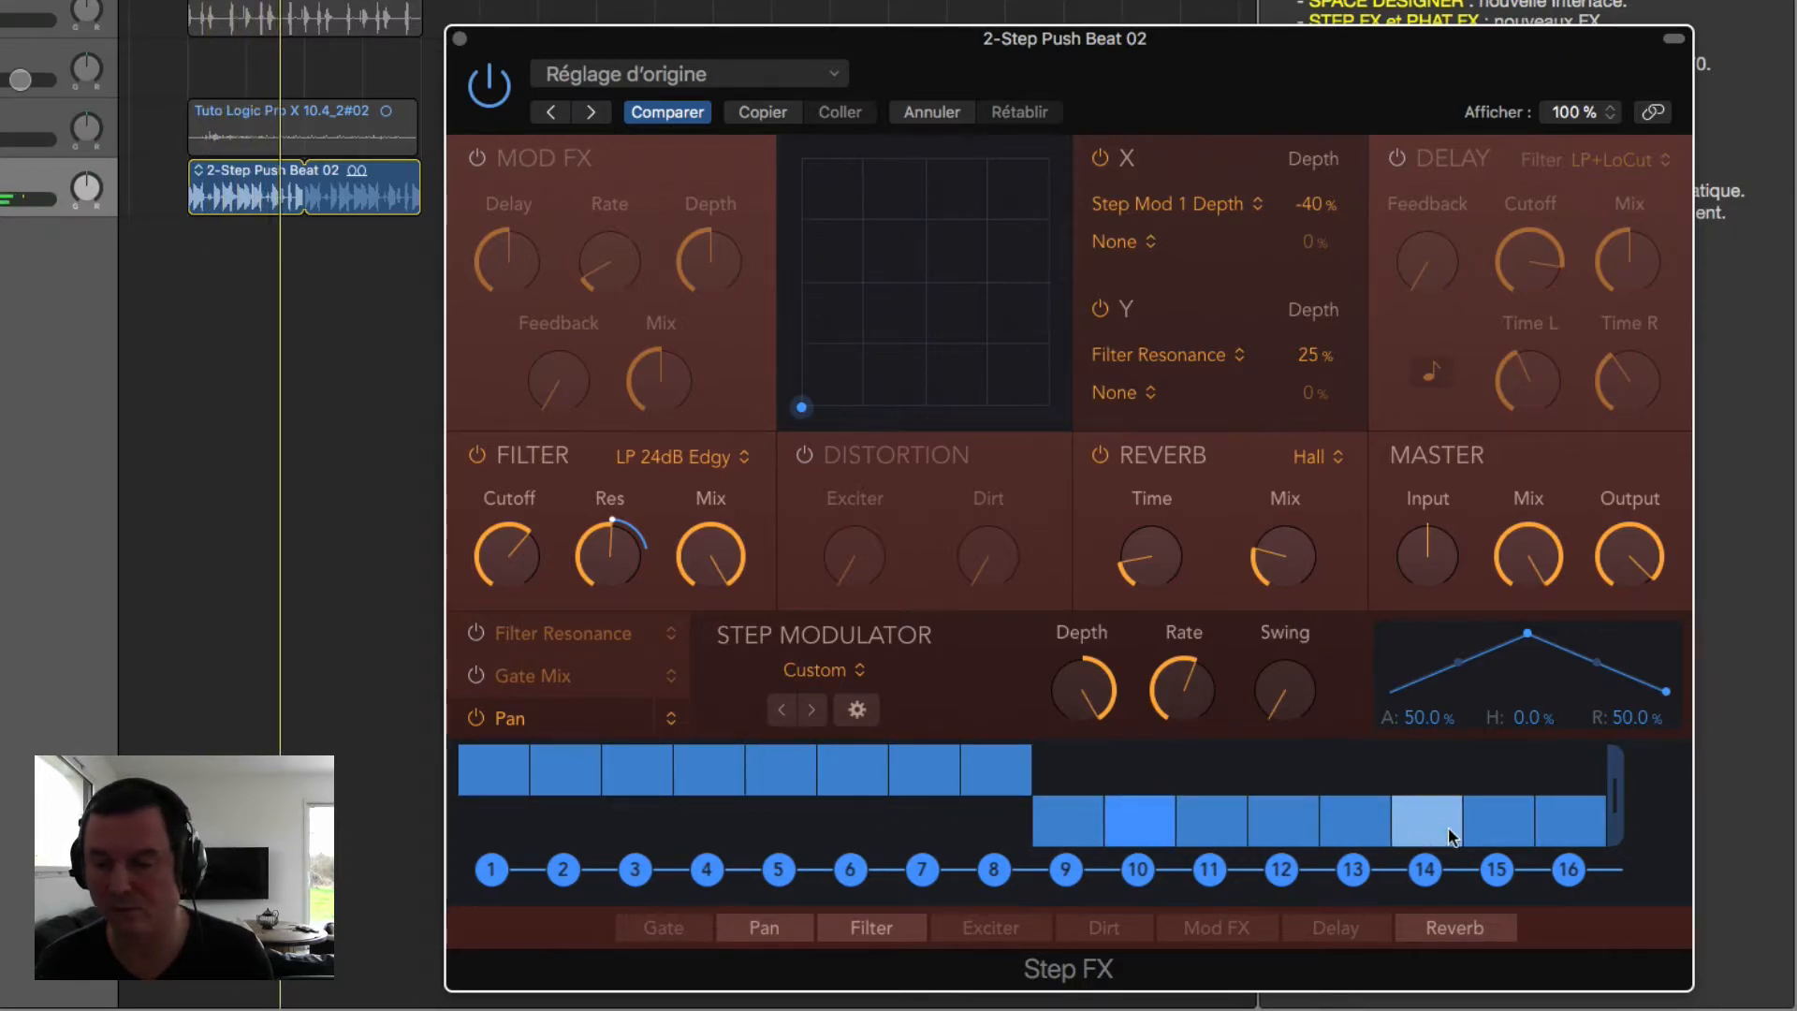
# Step: Flip Pan steps 3 and 6 fully down and steps 11 and 14 fully up, keeping Pan as the modulator's target
pyautogui.moveTo(632, 774); pyautogui.dragTo(640, 855)
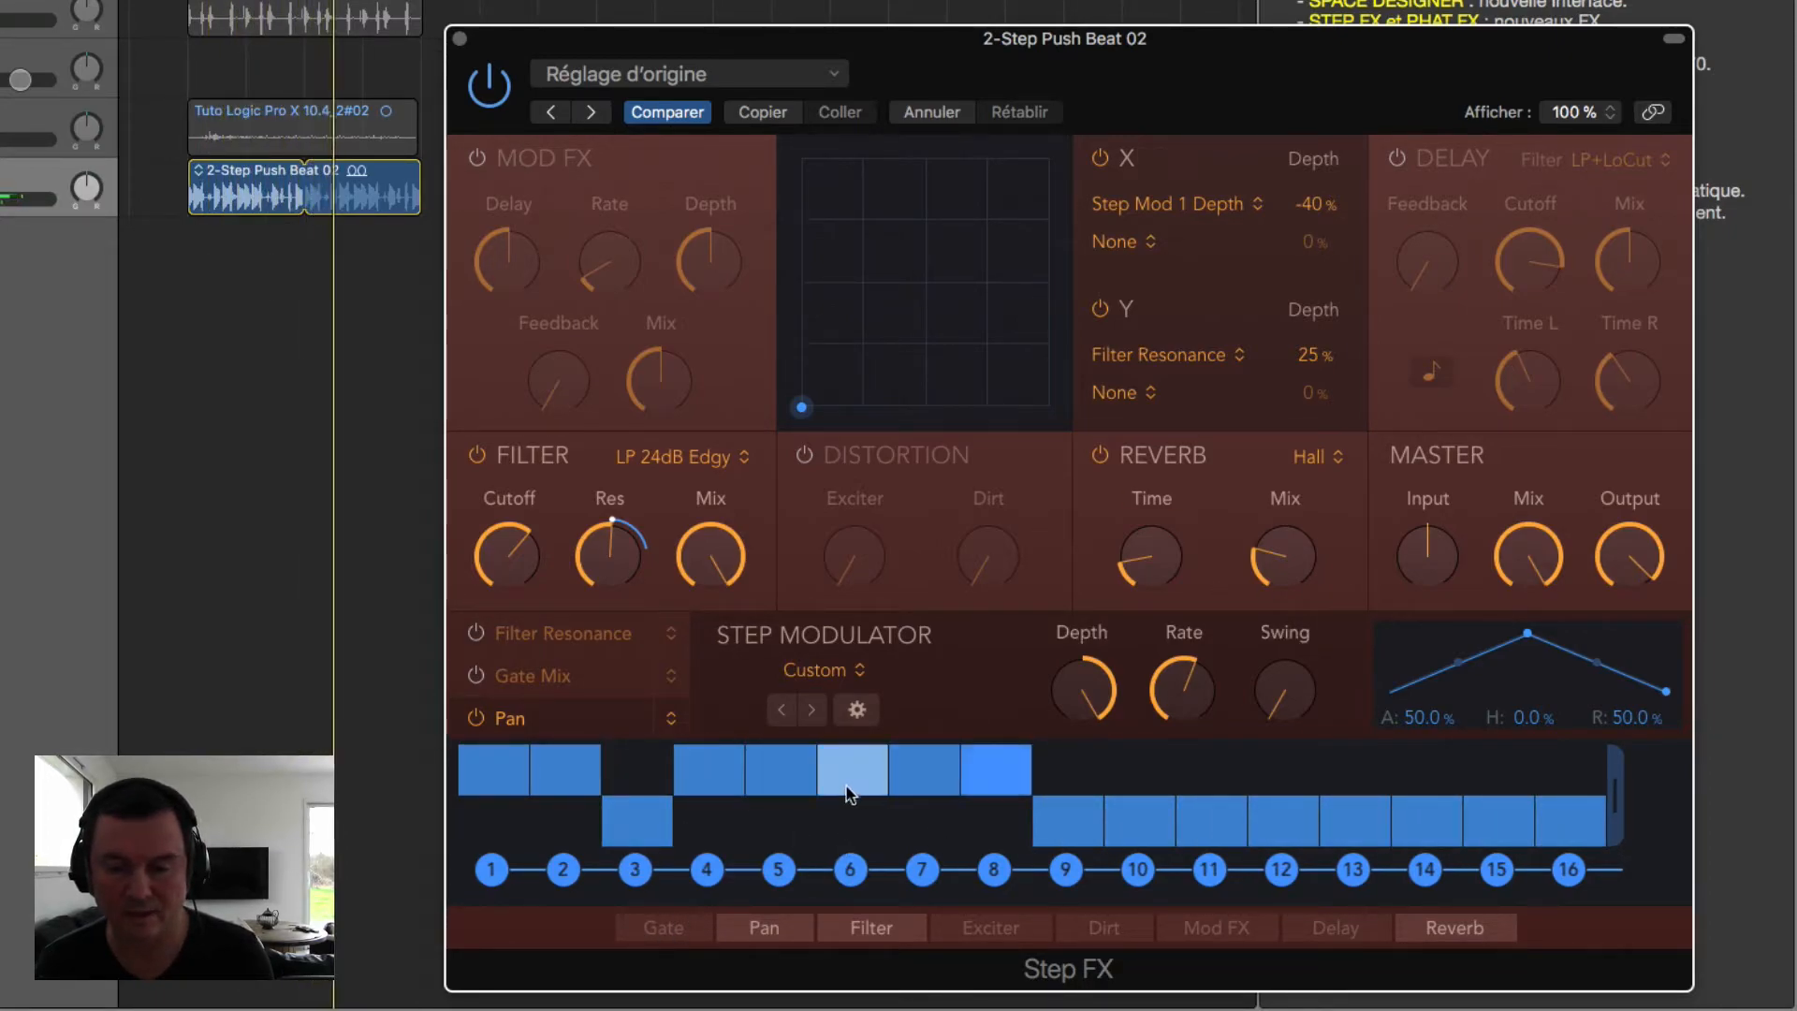
pyautogui.moveTo(850, 779); pyautogui.dragTo(855, 857)
pyautogui.moveTo(1213, 828); pyautogui.dragTo(1220, 695)
pyautogui.moveTo(1444, 832); pyautogui.dragTo(1463, 760)
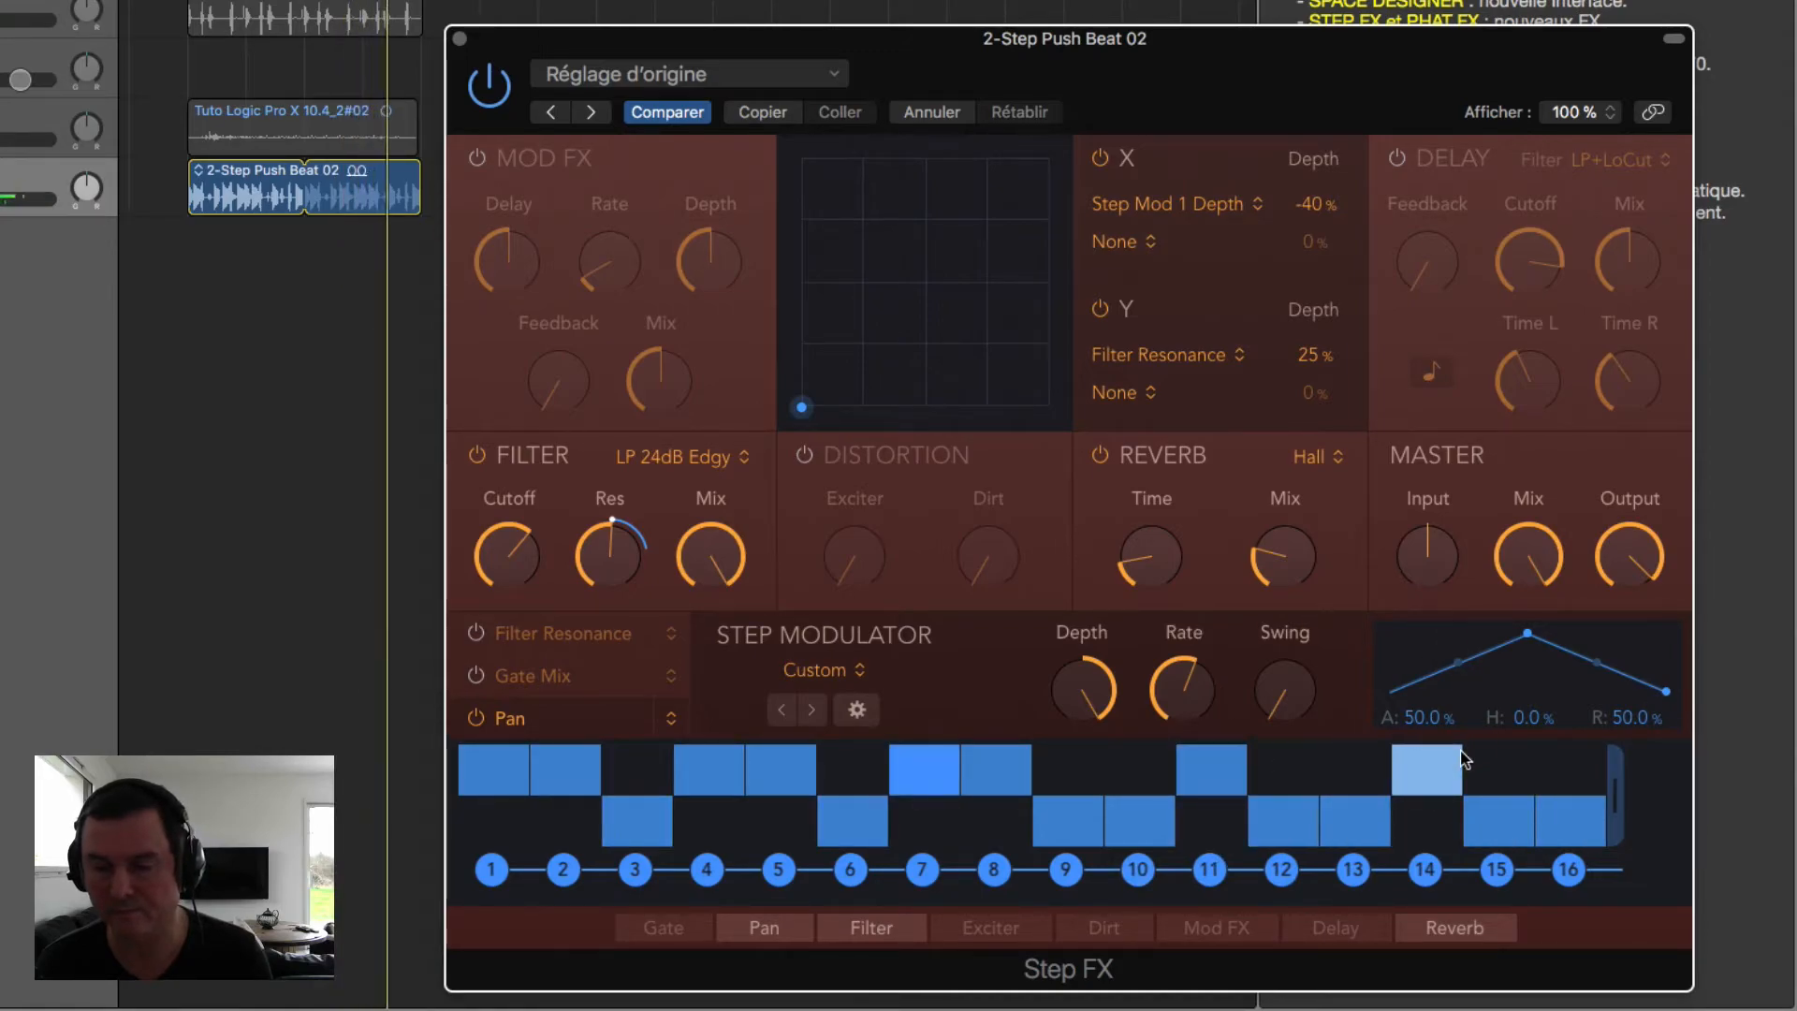
pyautogui.click(670, 721)
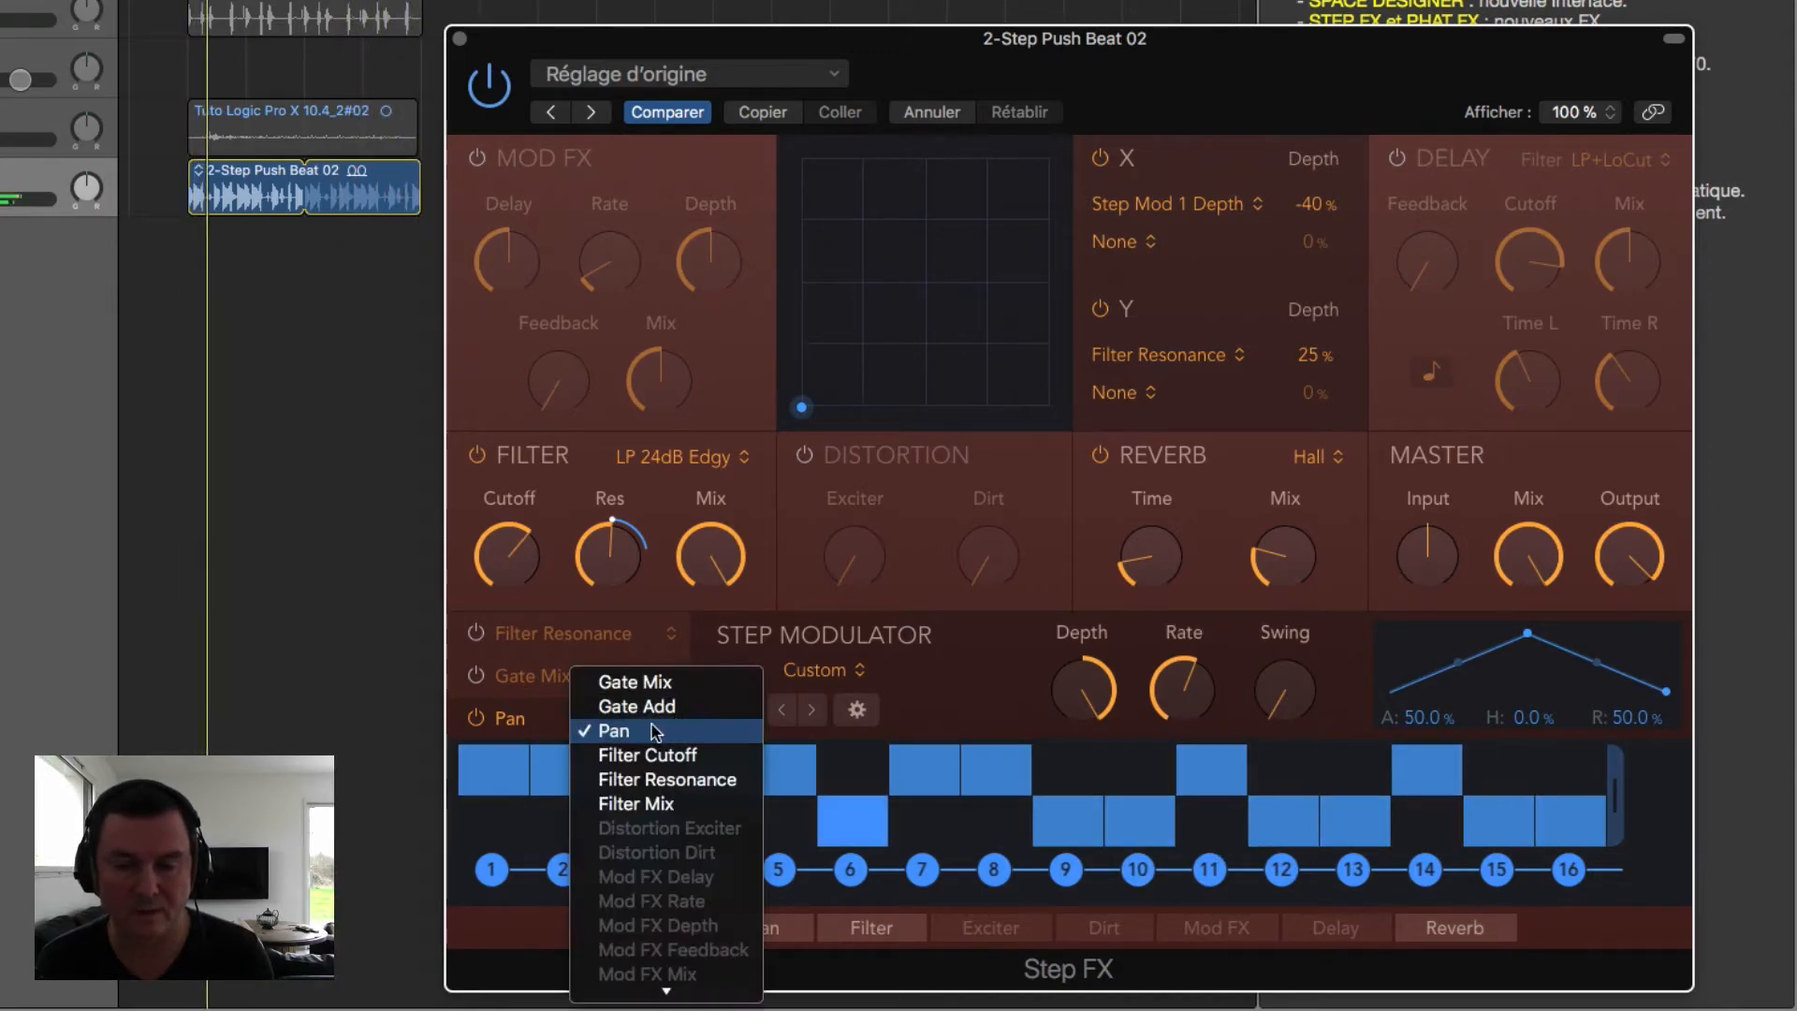
pyautogui.click(672, 728)
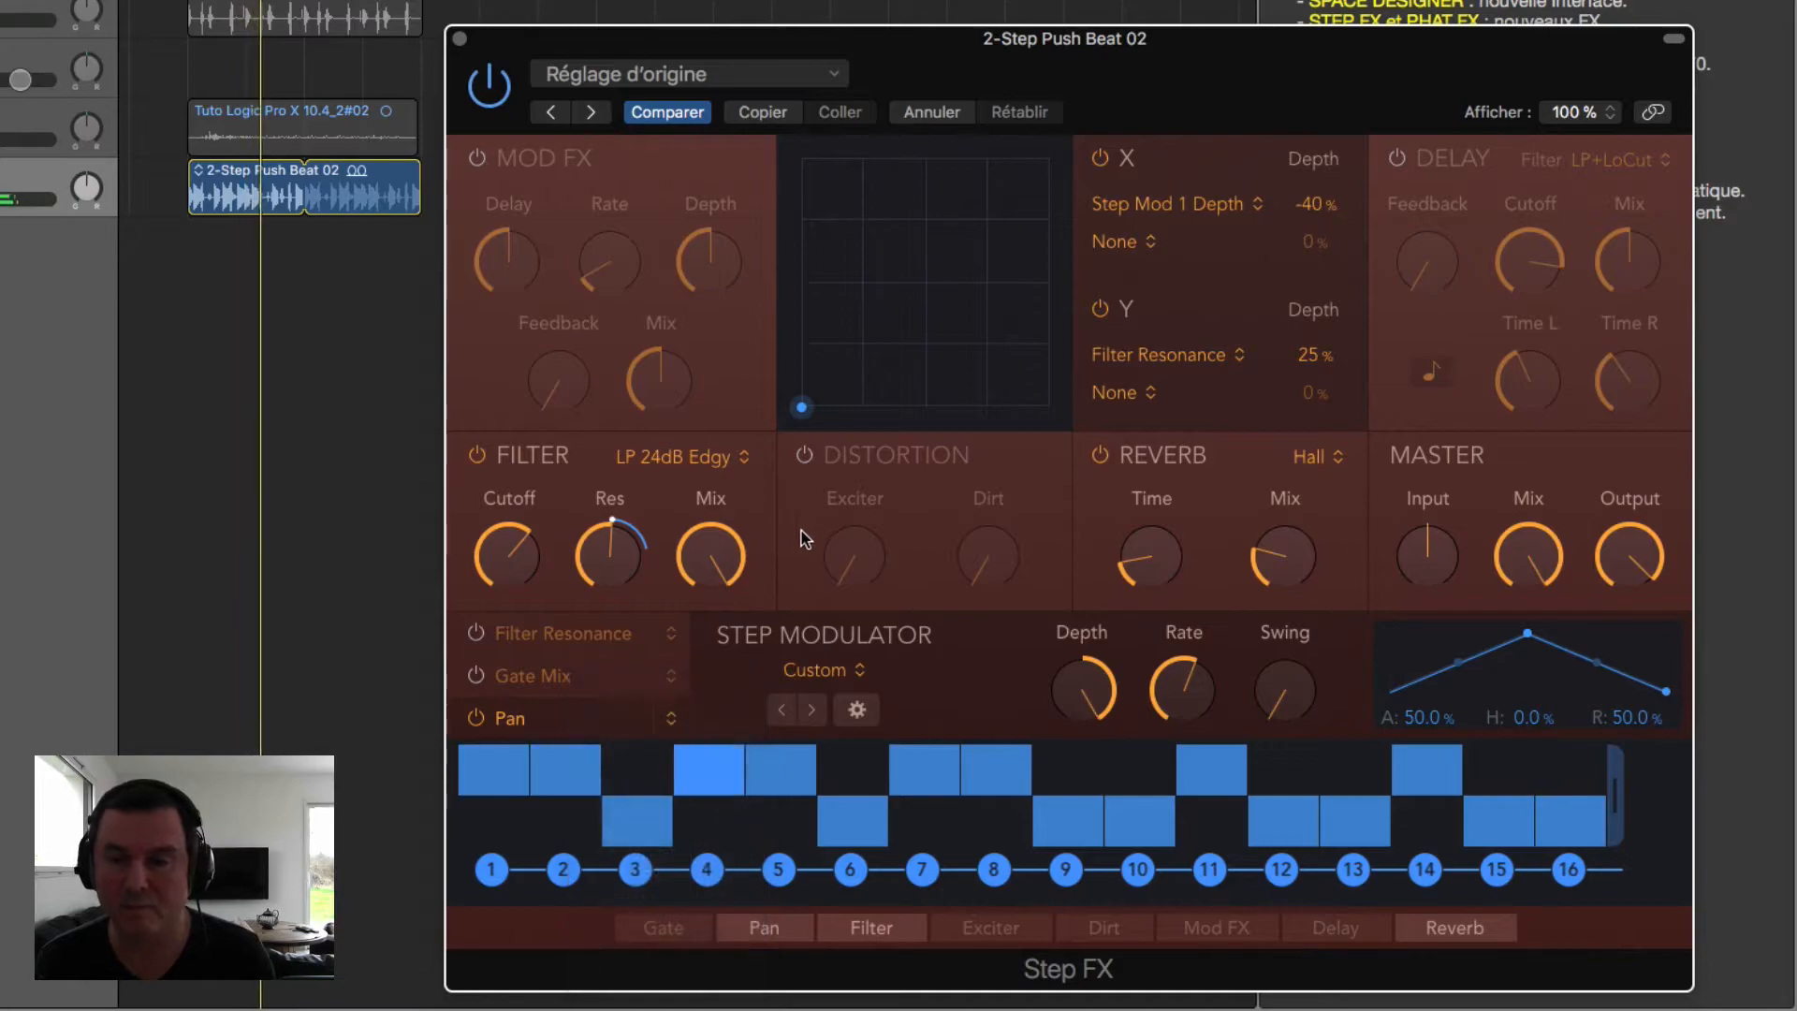
# Step: Switch Reverb off and Distortion on, and raise the Exciter and Dirt knobs
pyautogui.click(1100, 457)
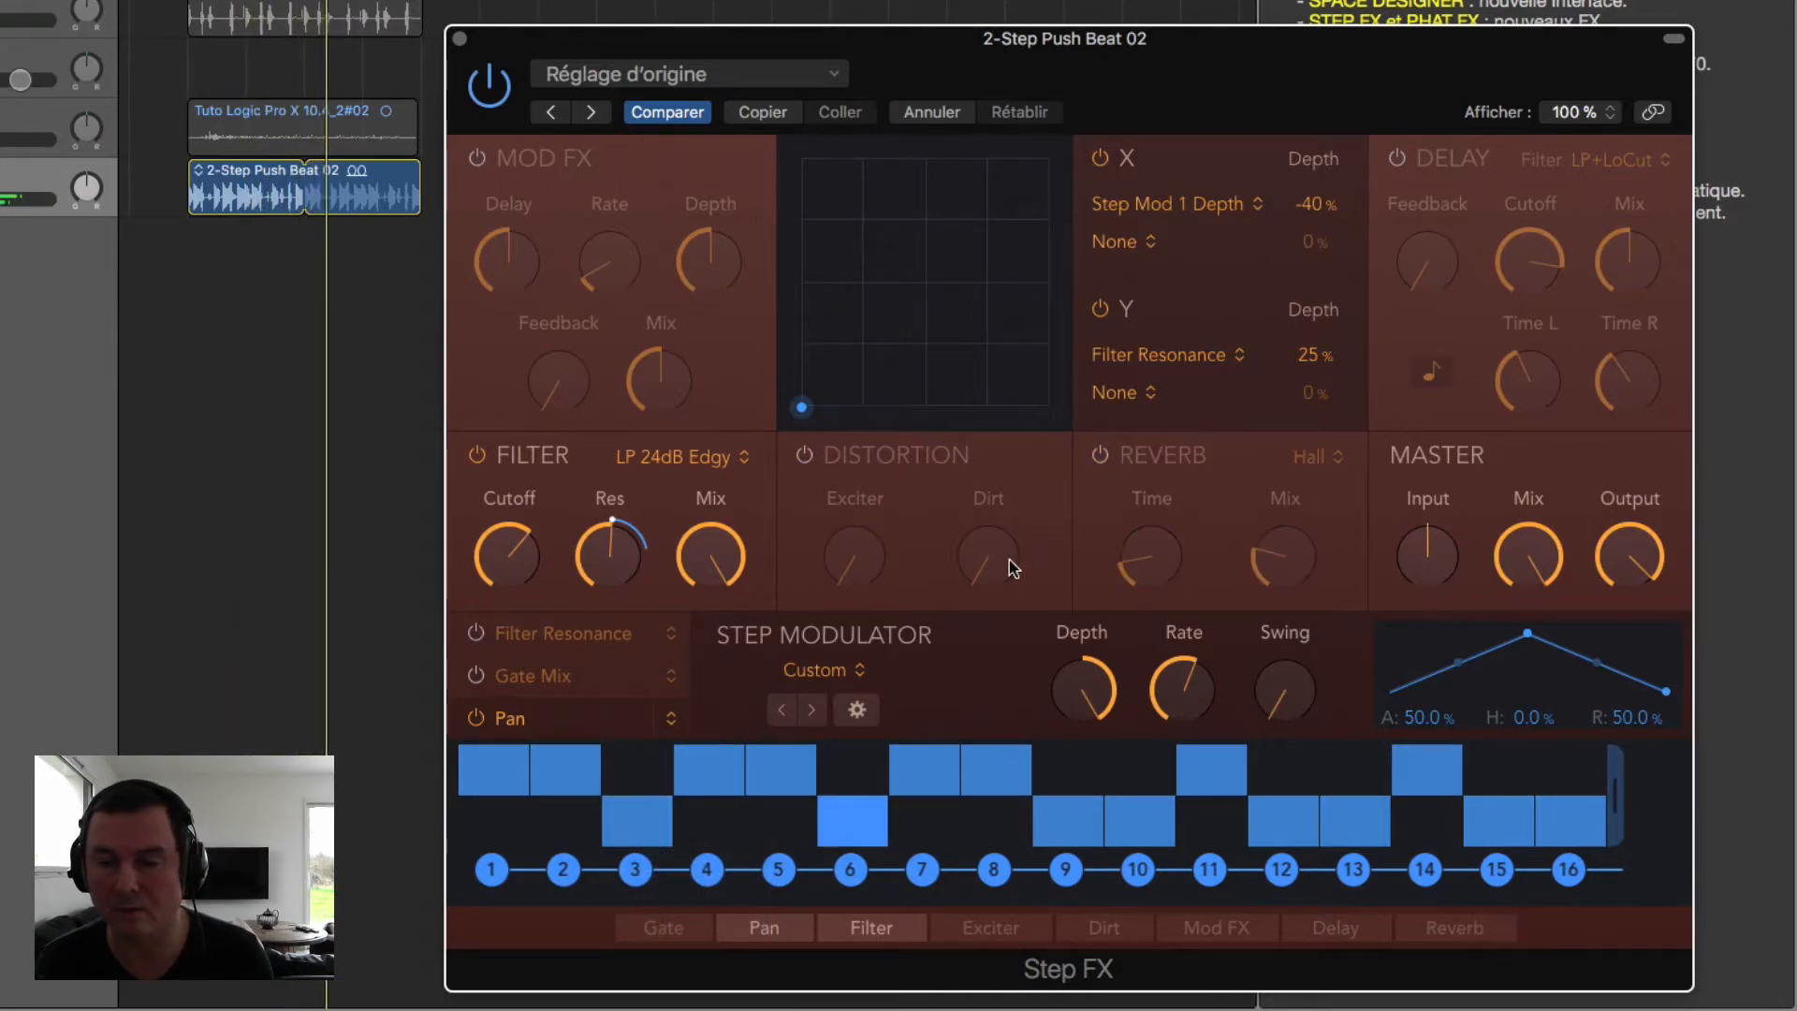
pyautogui.click(804, 455)
pyautogui.moveTo(834, 530); pyautogui.dragTo(870, 351)
pyautogui.moveTo(854, 533); pyautogui.dragTo(868, 496)
pyautogui.moveTo(988, 547); pyautogui.dragTo(1032, 422)
pyautogui.click(1010, 381)
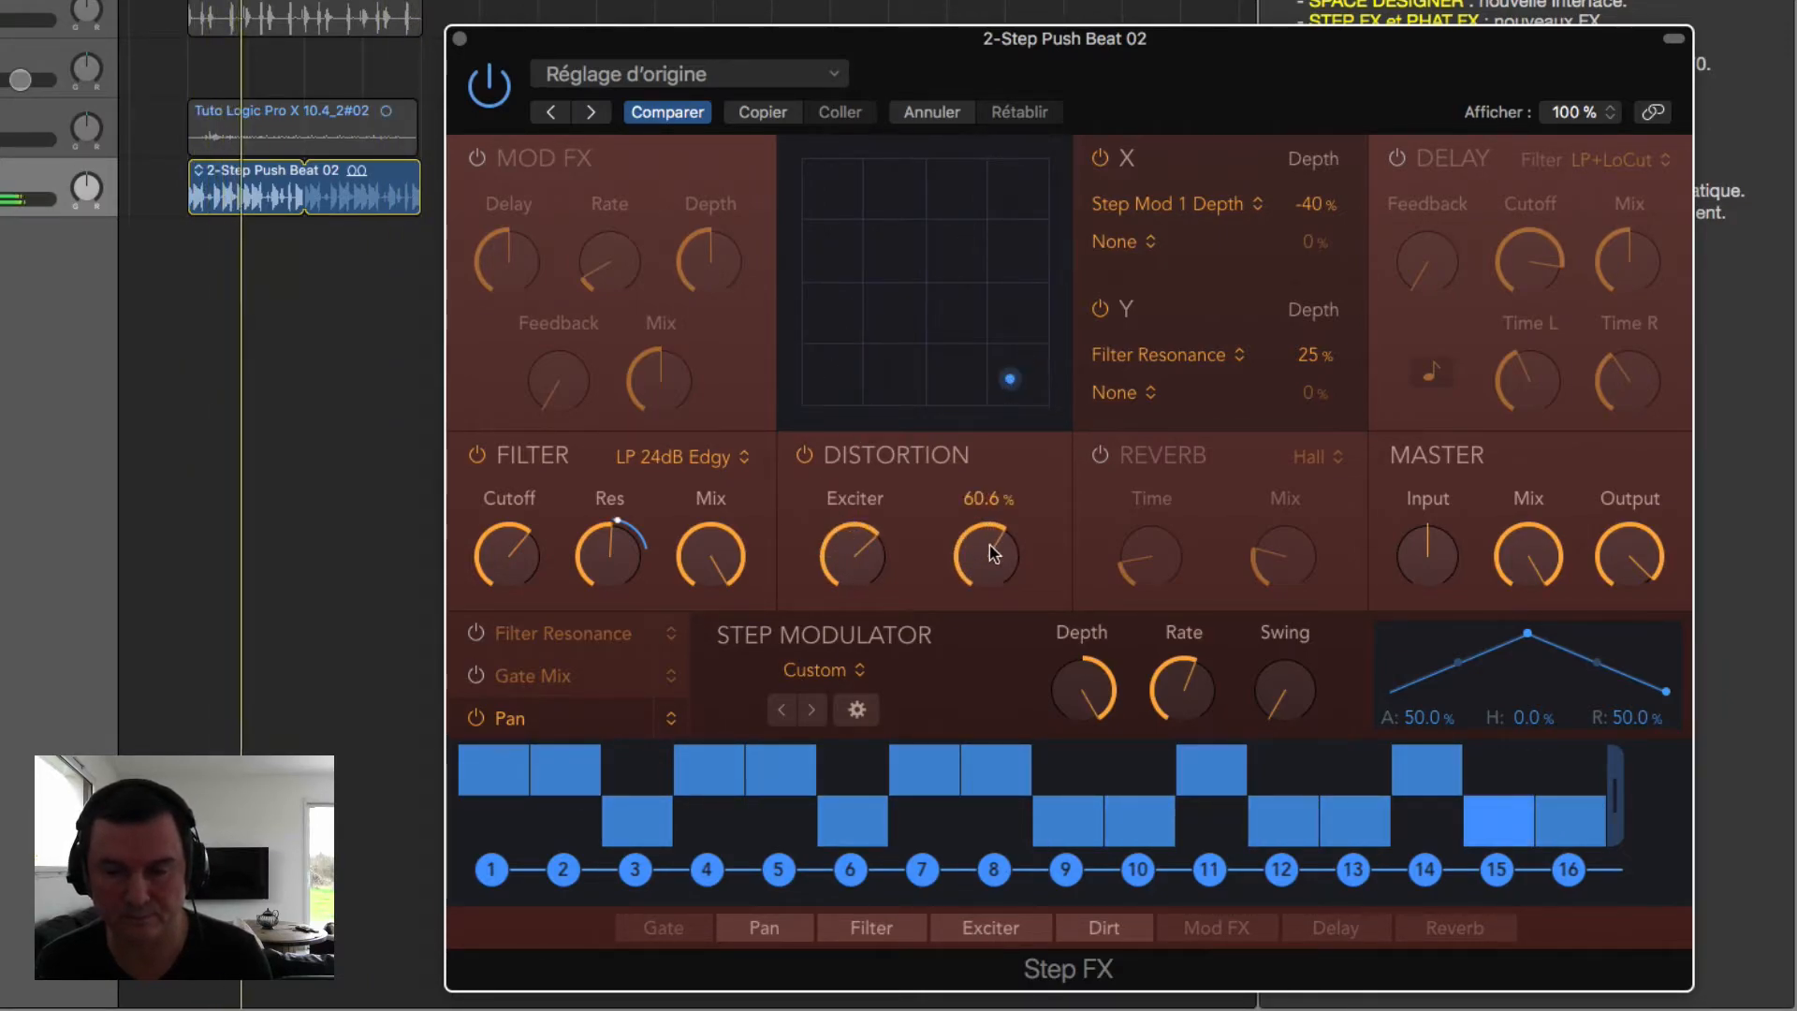
# Step: Retarget the third step modulator from Pan to Distortion Exciter, and finally to Distortion Dirt
pyautogui.click(578, 718)
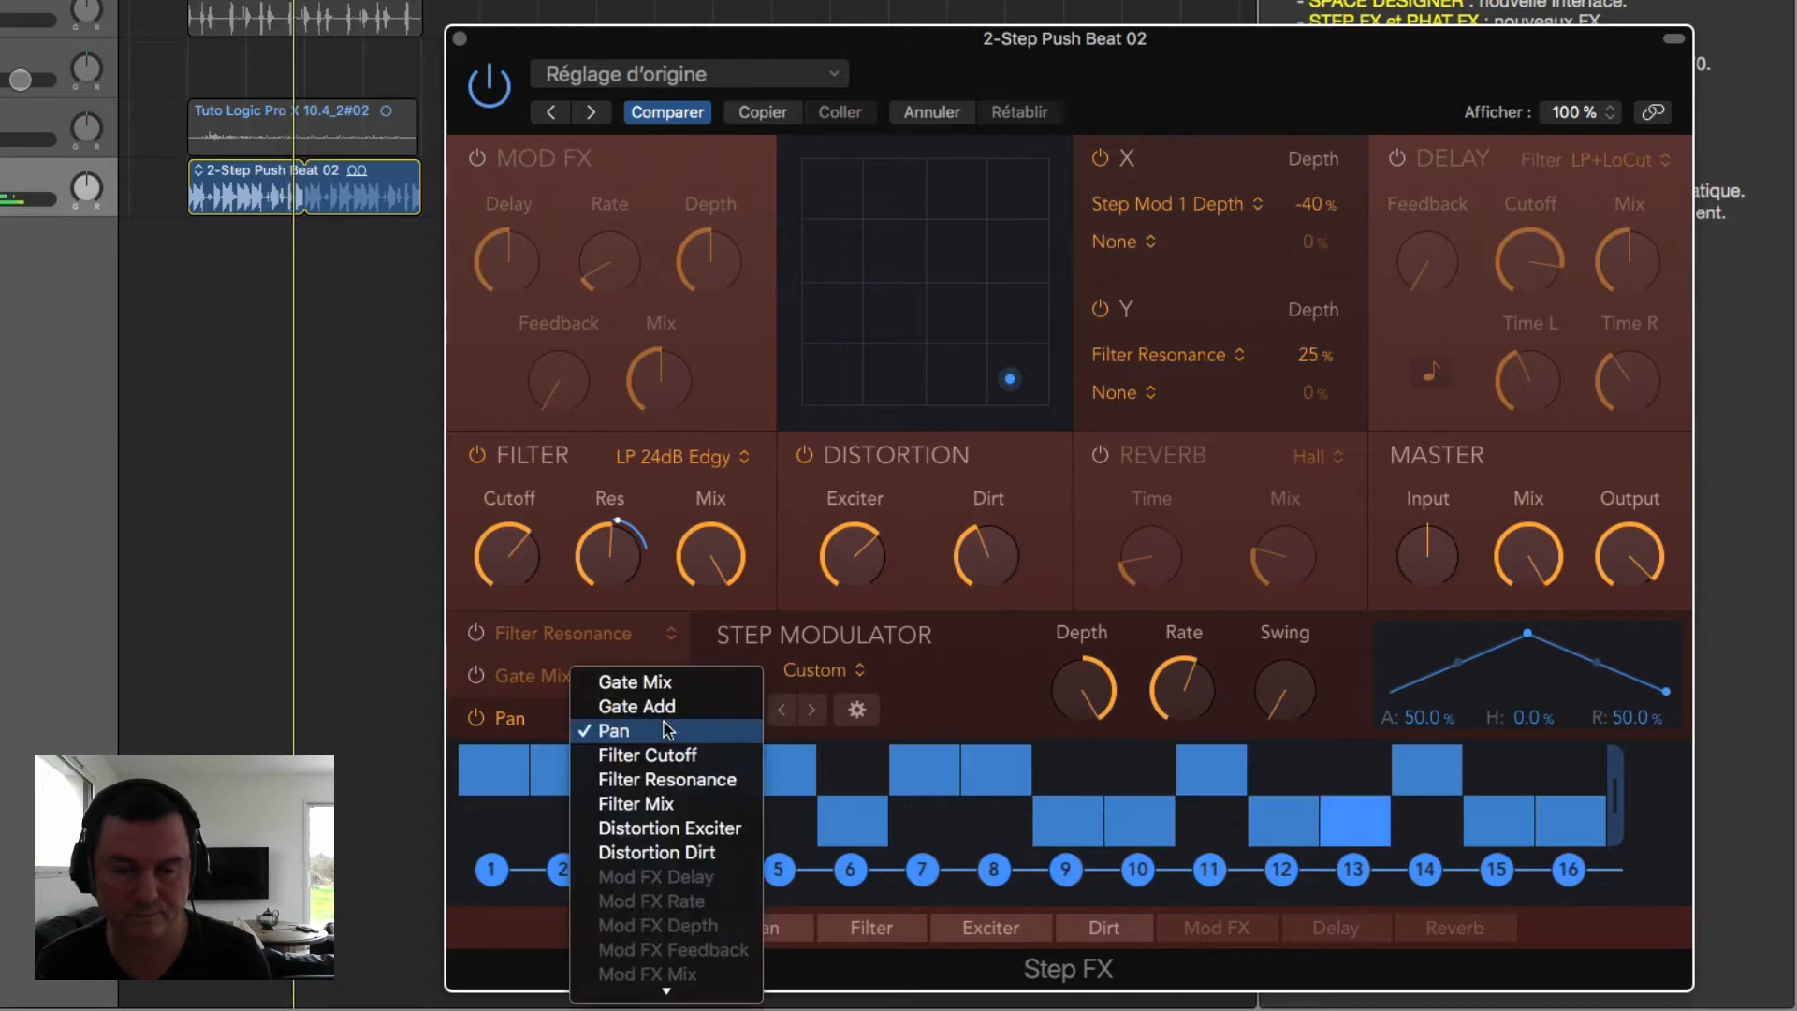
pyautogui.click(692, 827)
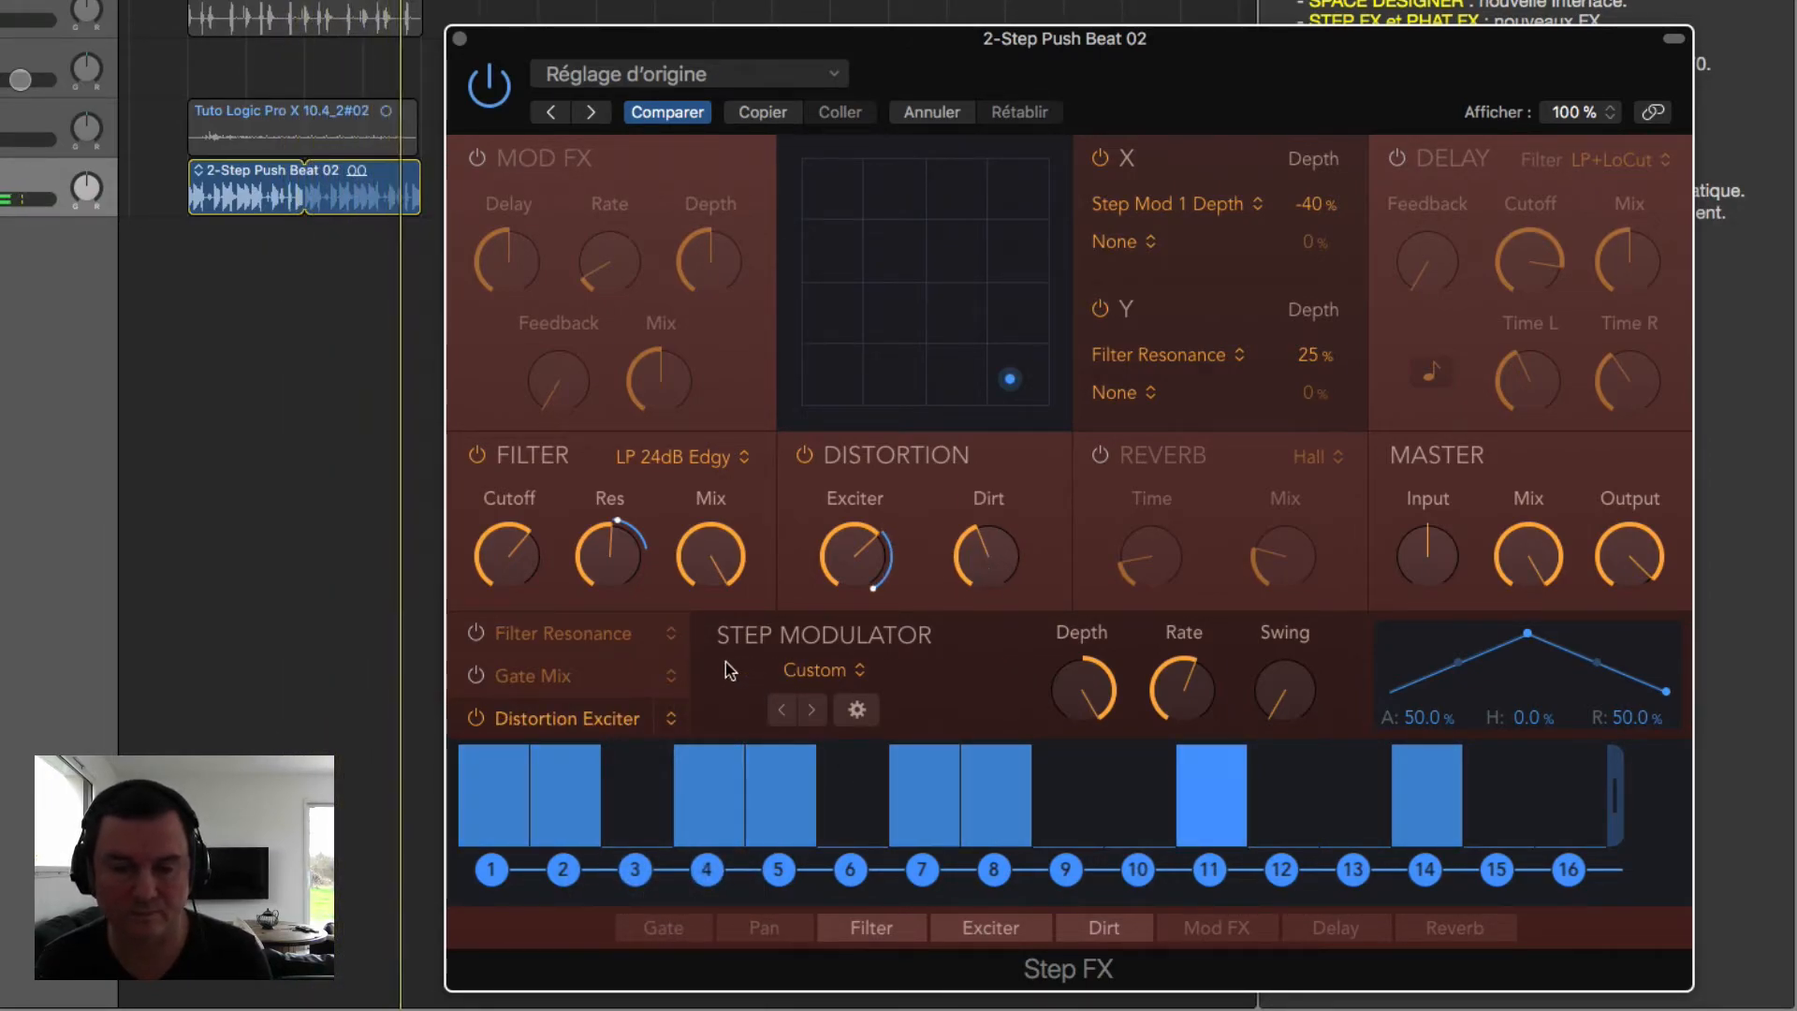
pyautogui.click(674, 723)
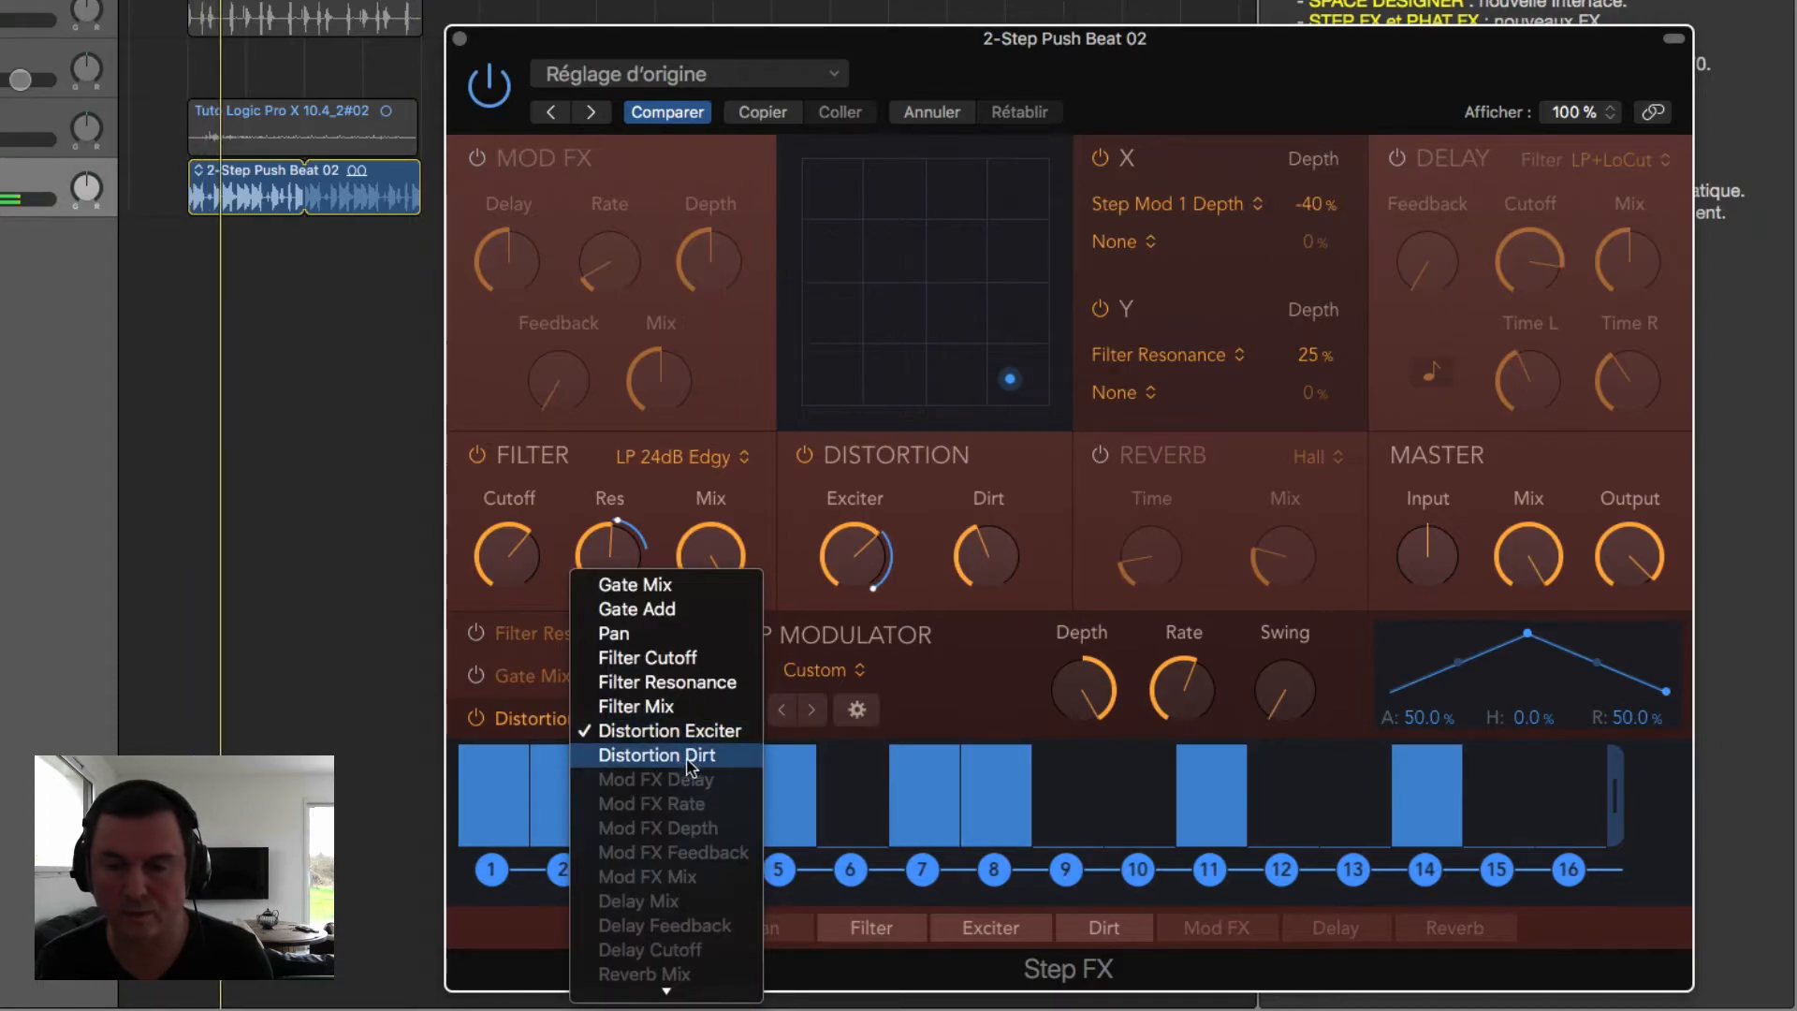
pyautogui.click(660, 754)
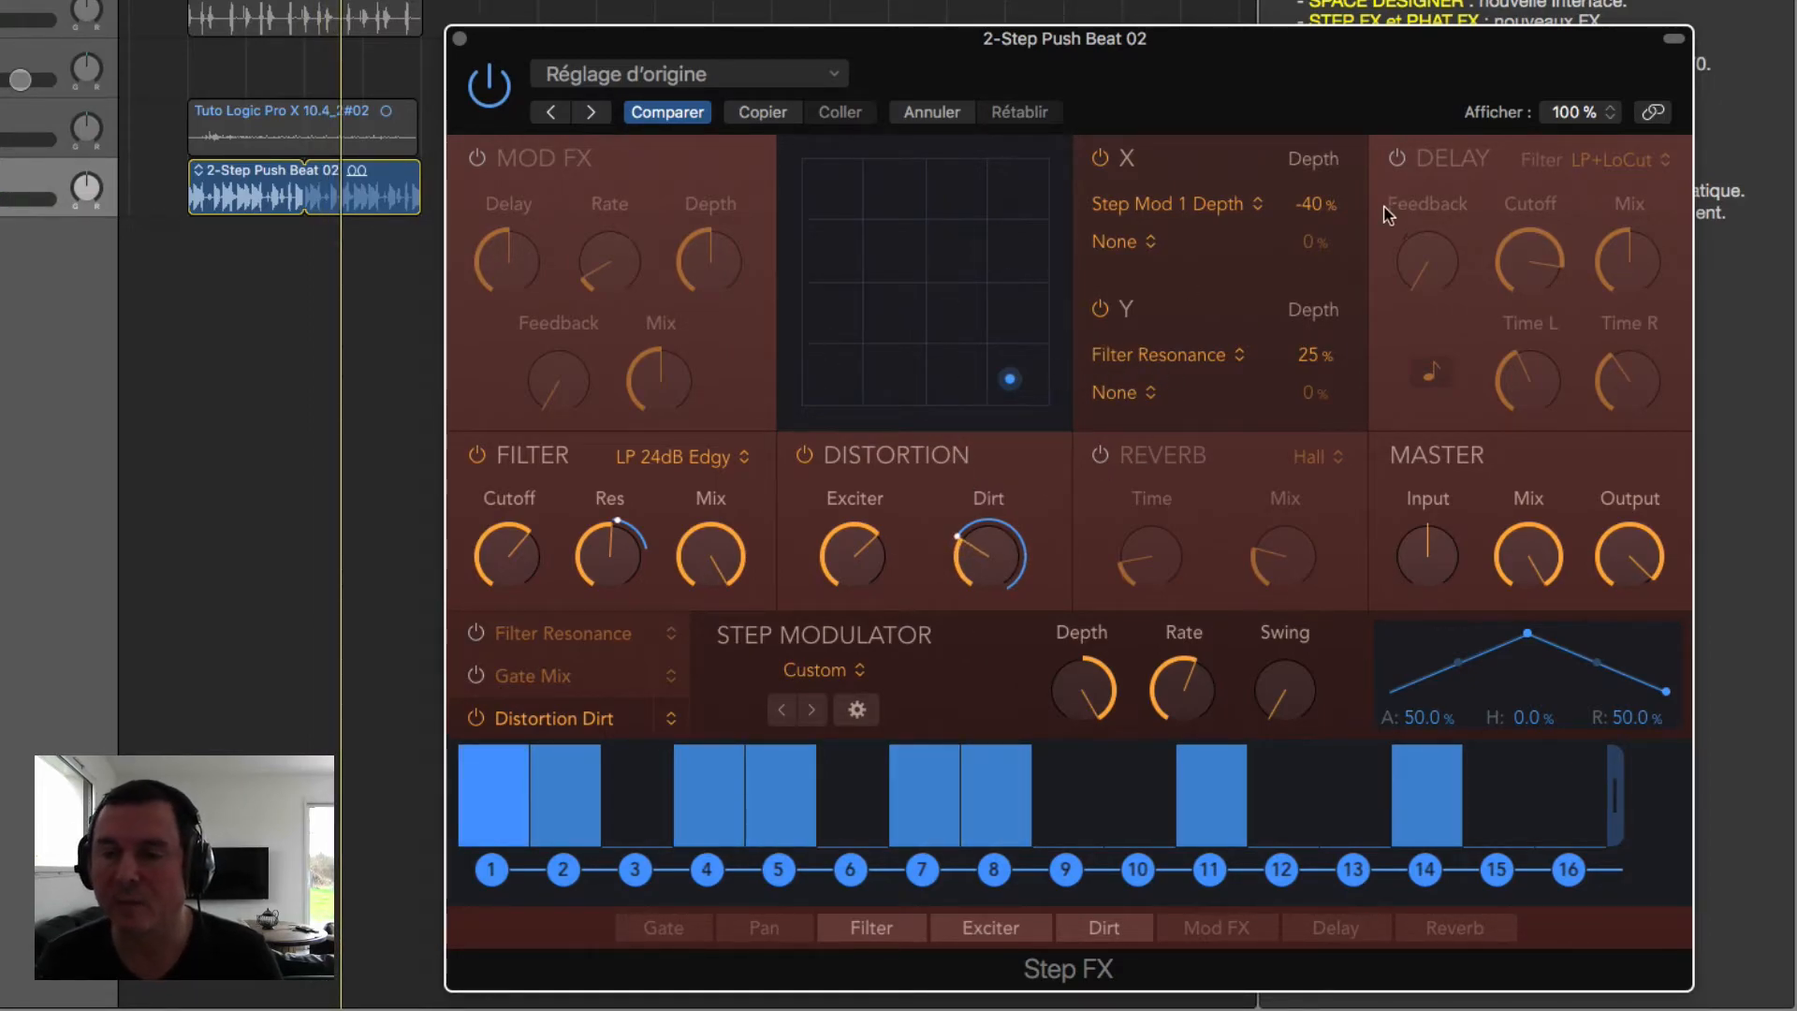
# Step: Switch the Delay section on and close the Step FX window
pyautogui.click(1396, 159)
pyautogui.moveTo(1158, 286); pyautogui.dragTo(807, 265)
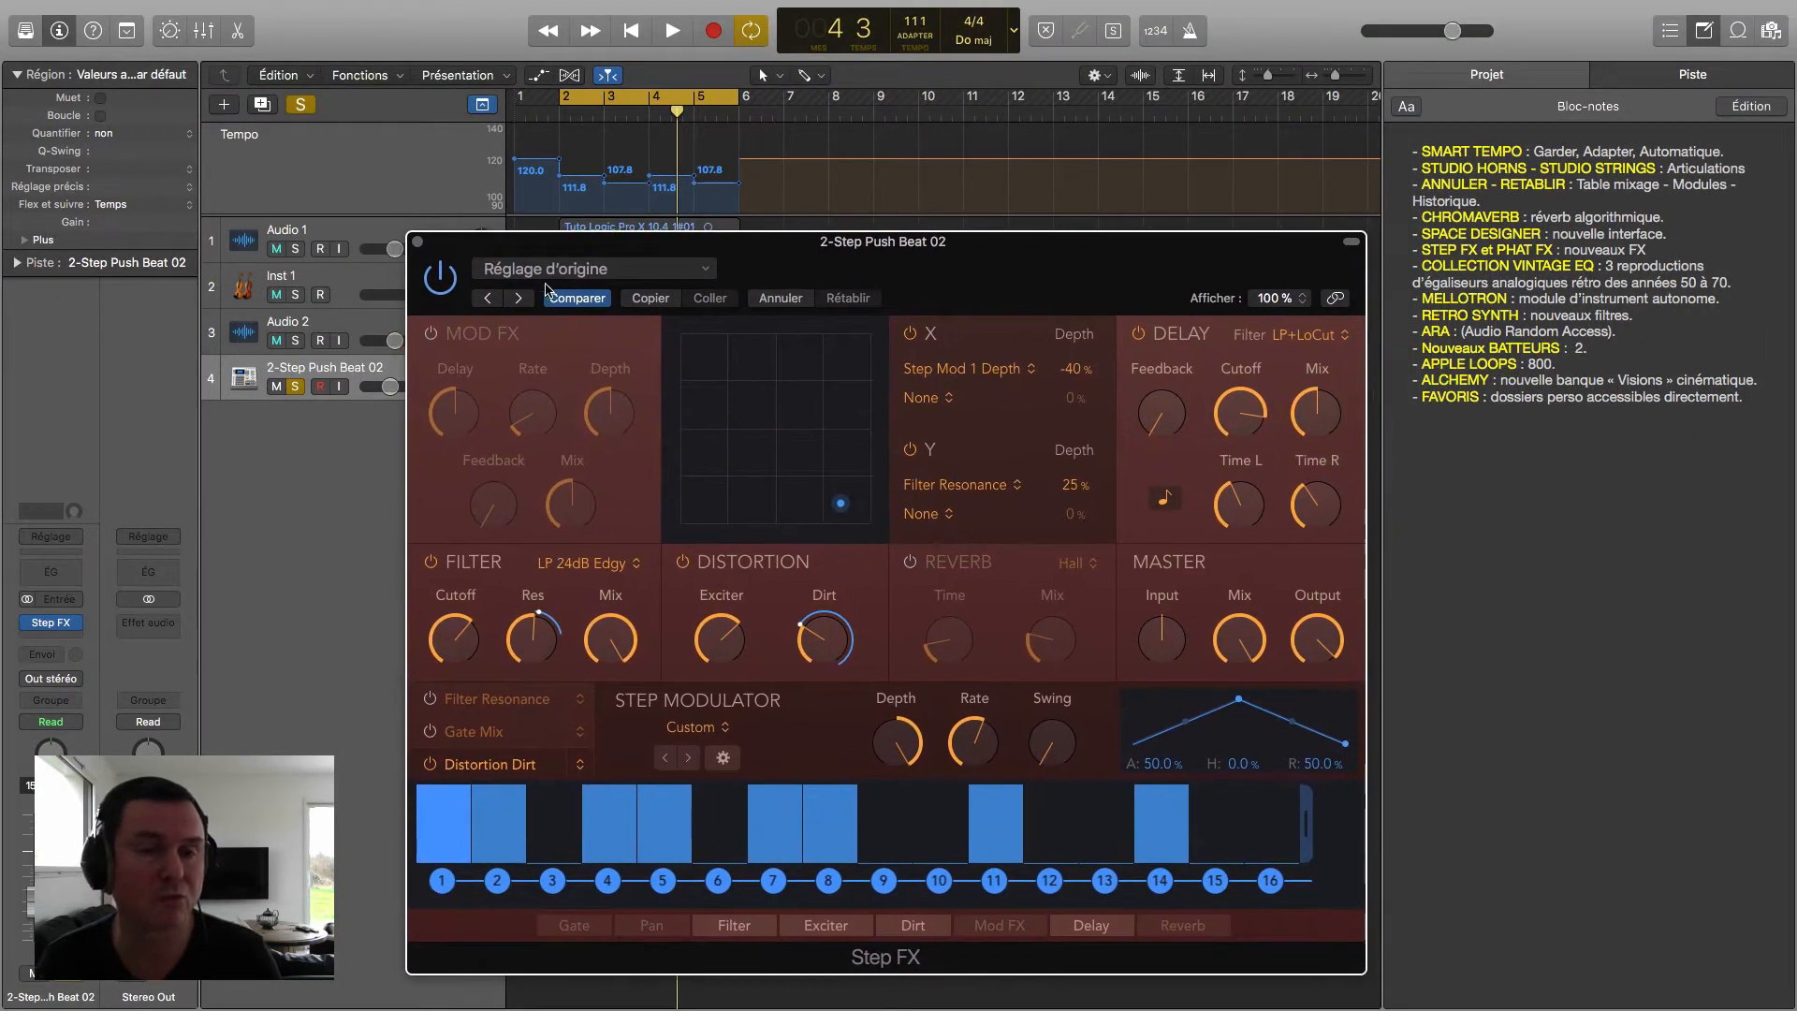
pyautogui.click(417, 243)
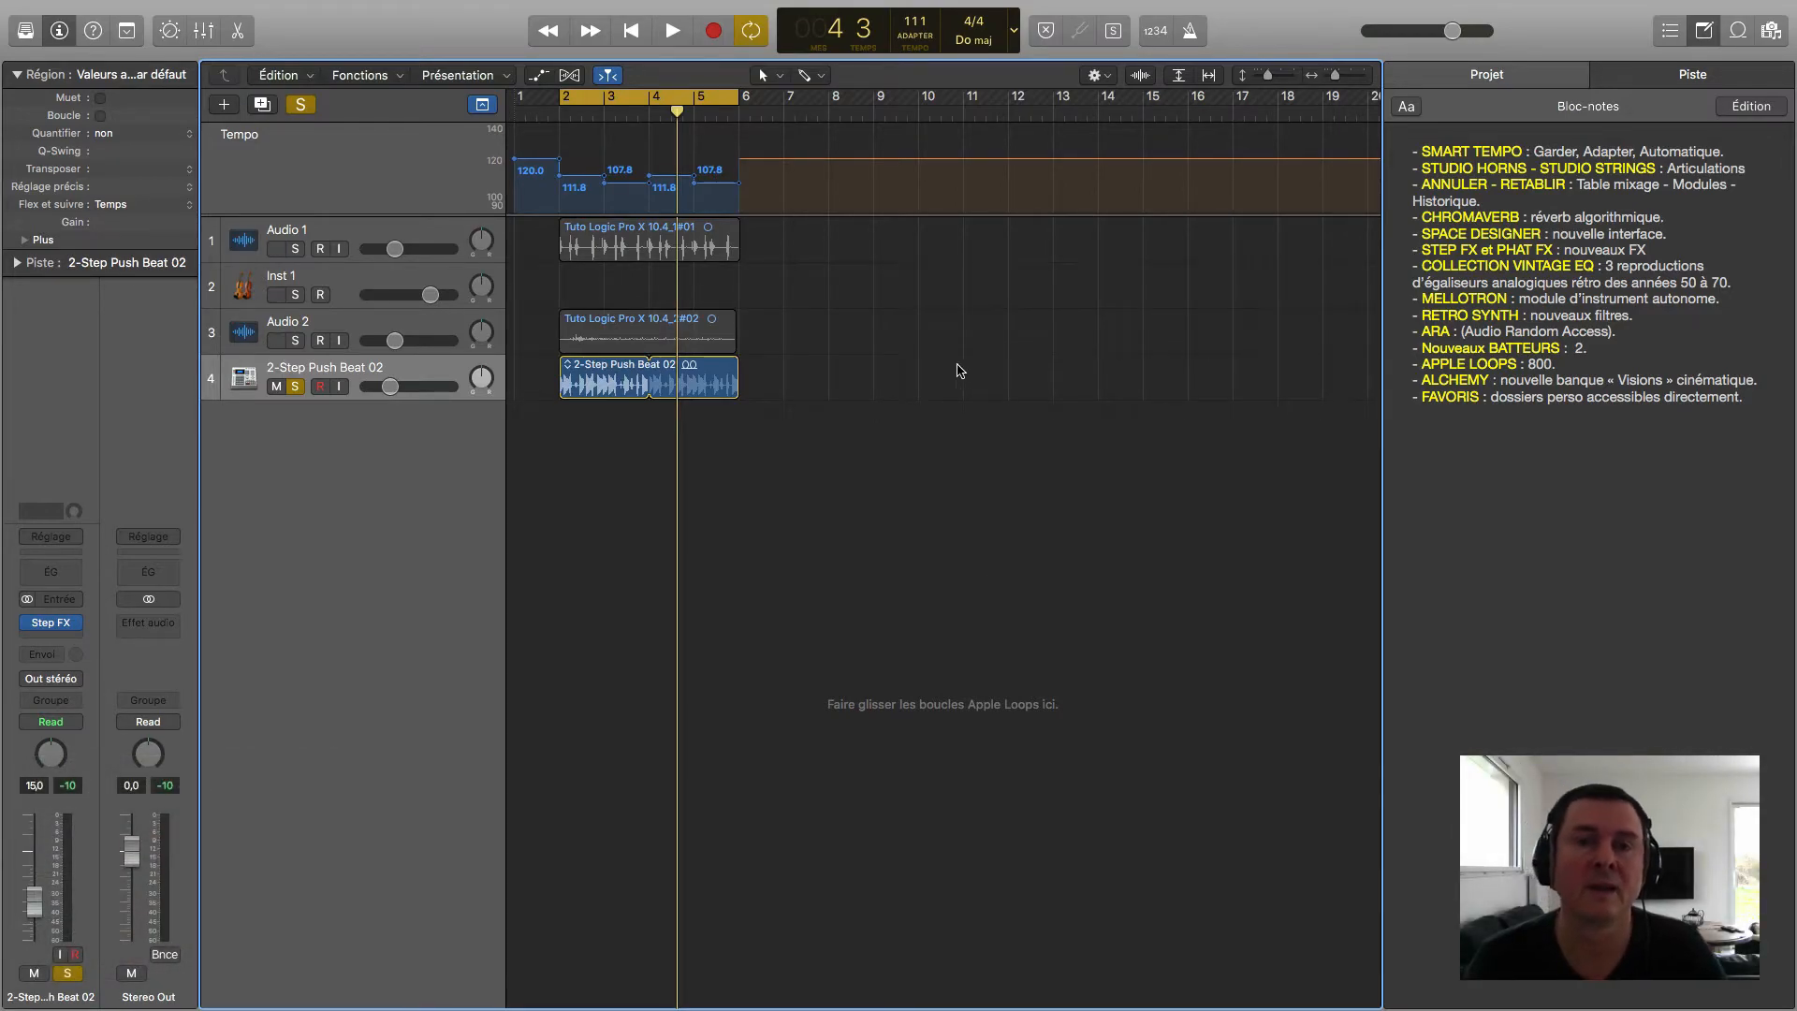
# Step: Replace Step FX on the 2-Step Push Beat 02 track with a stereo Vintage Console EQ
pyautogui.click(68, 624)
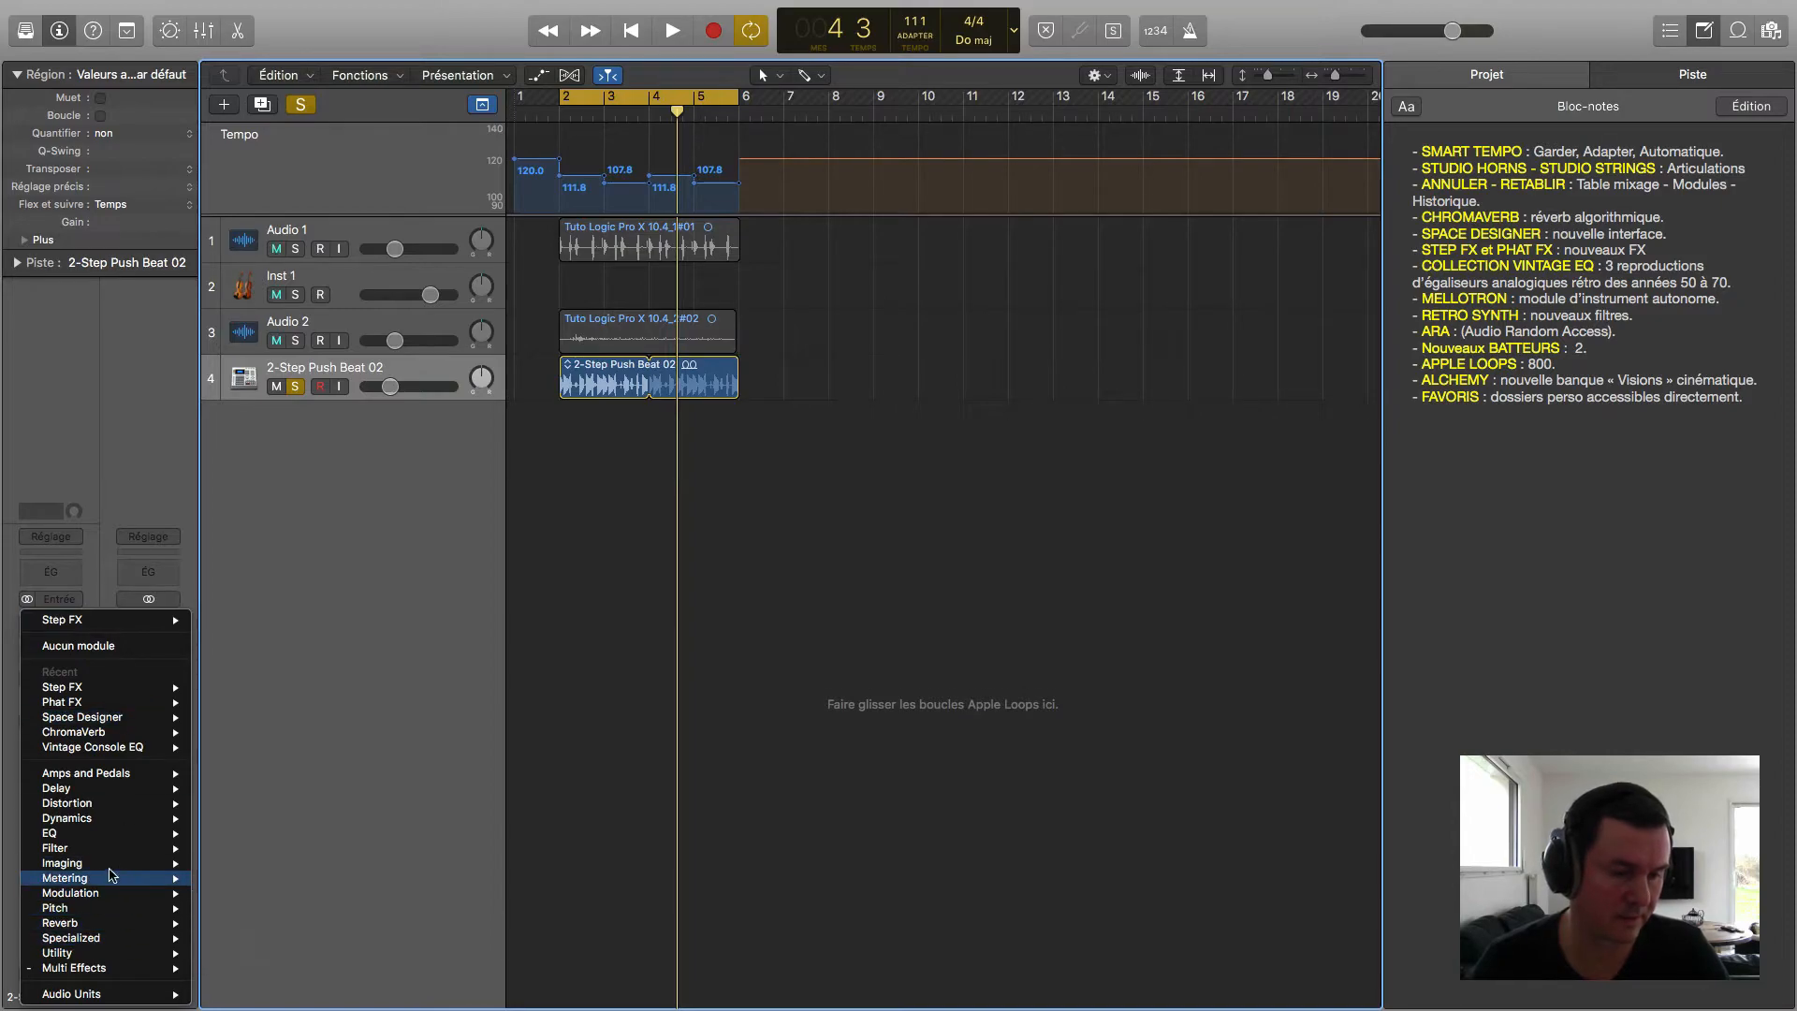
pyautogui.moveTo(104, 839)
pyautogui.moveTo(265, 896)
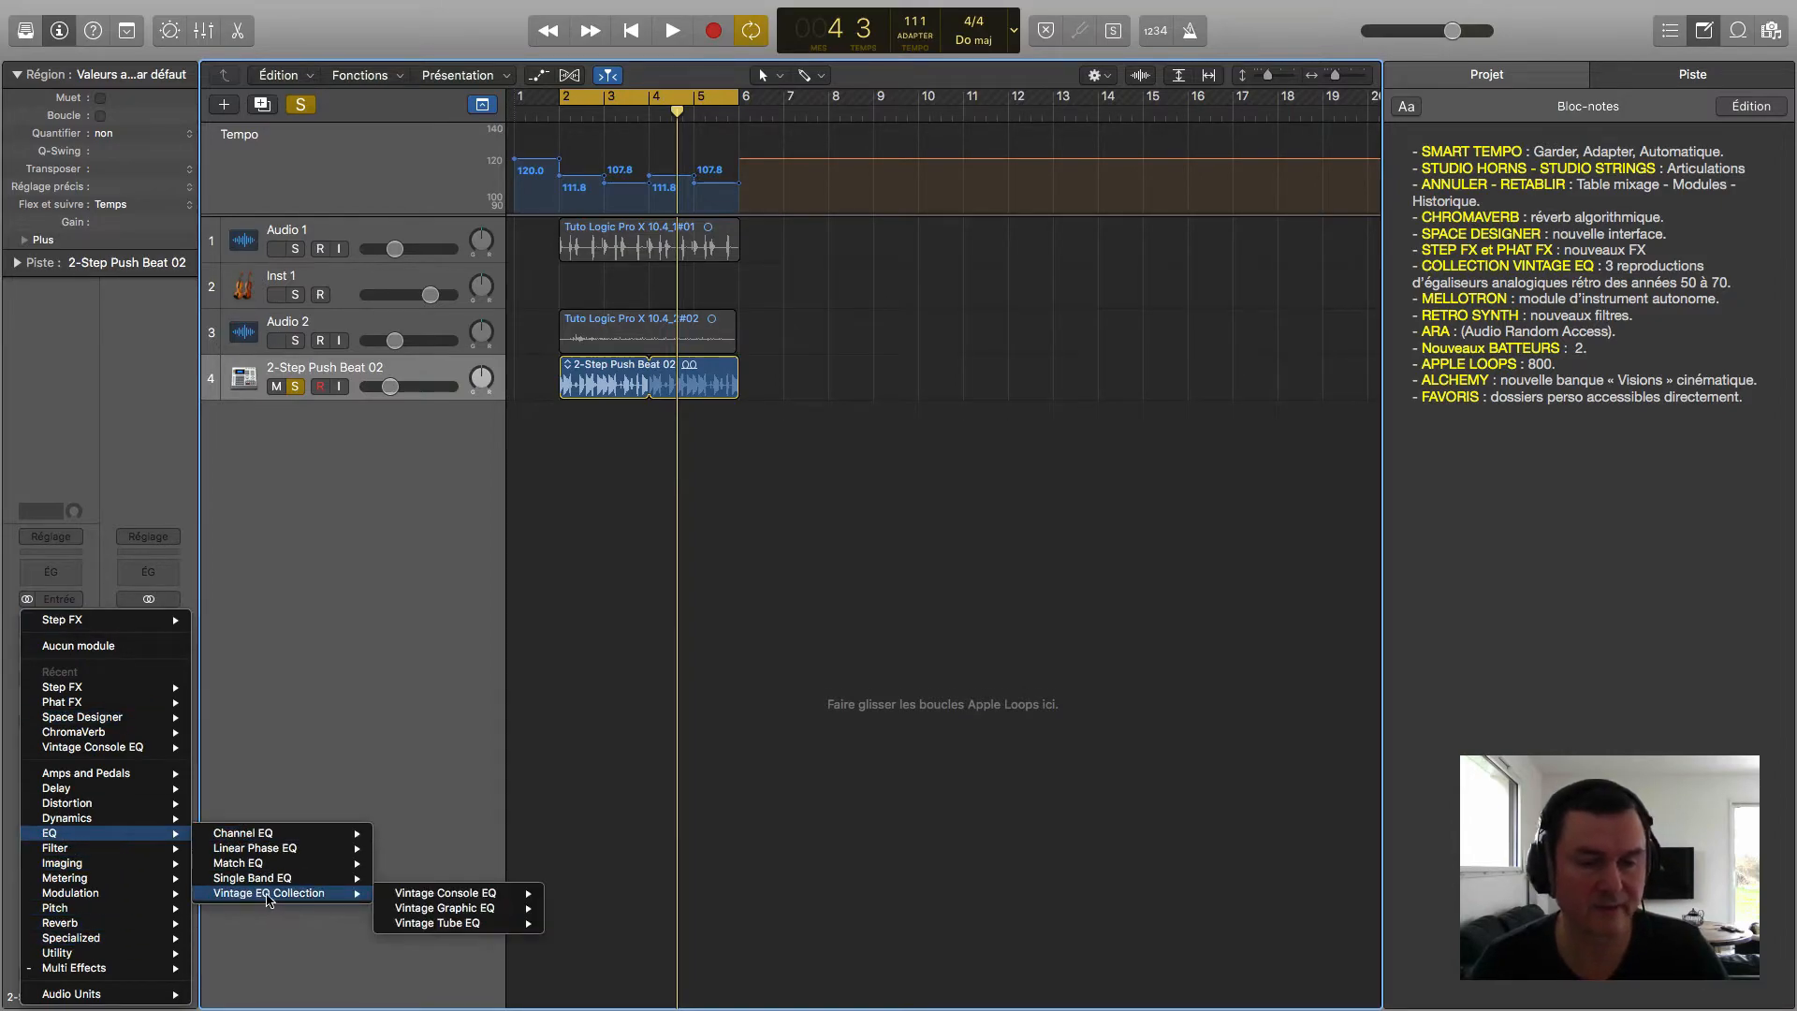
pyautogui.moveTo(428, 897)
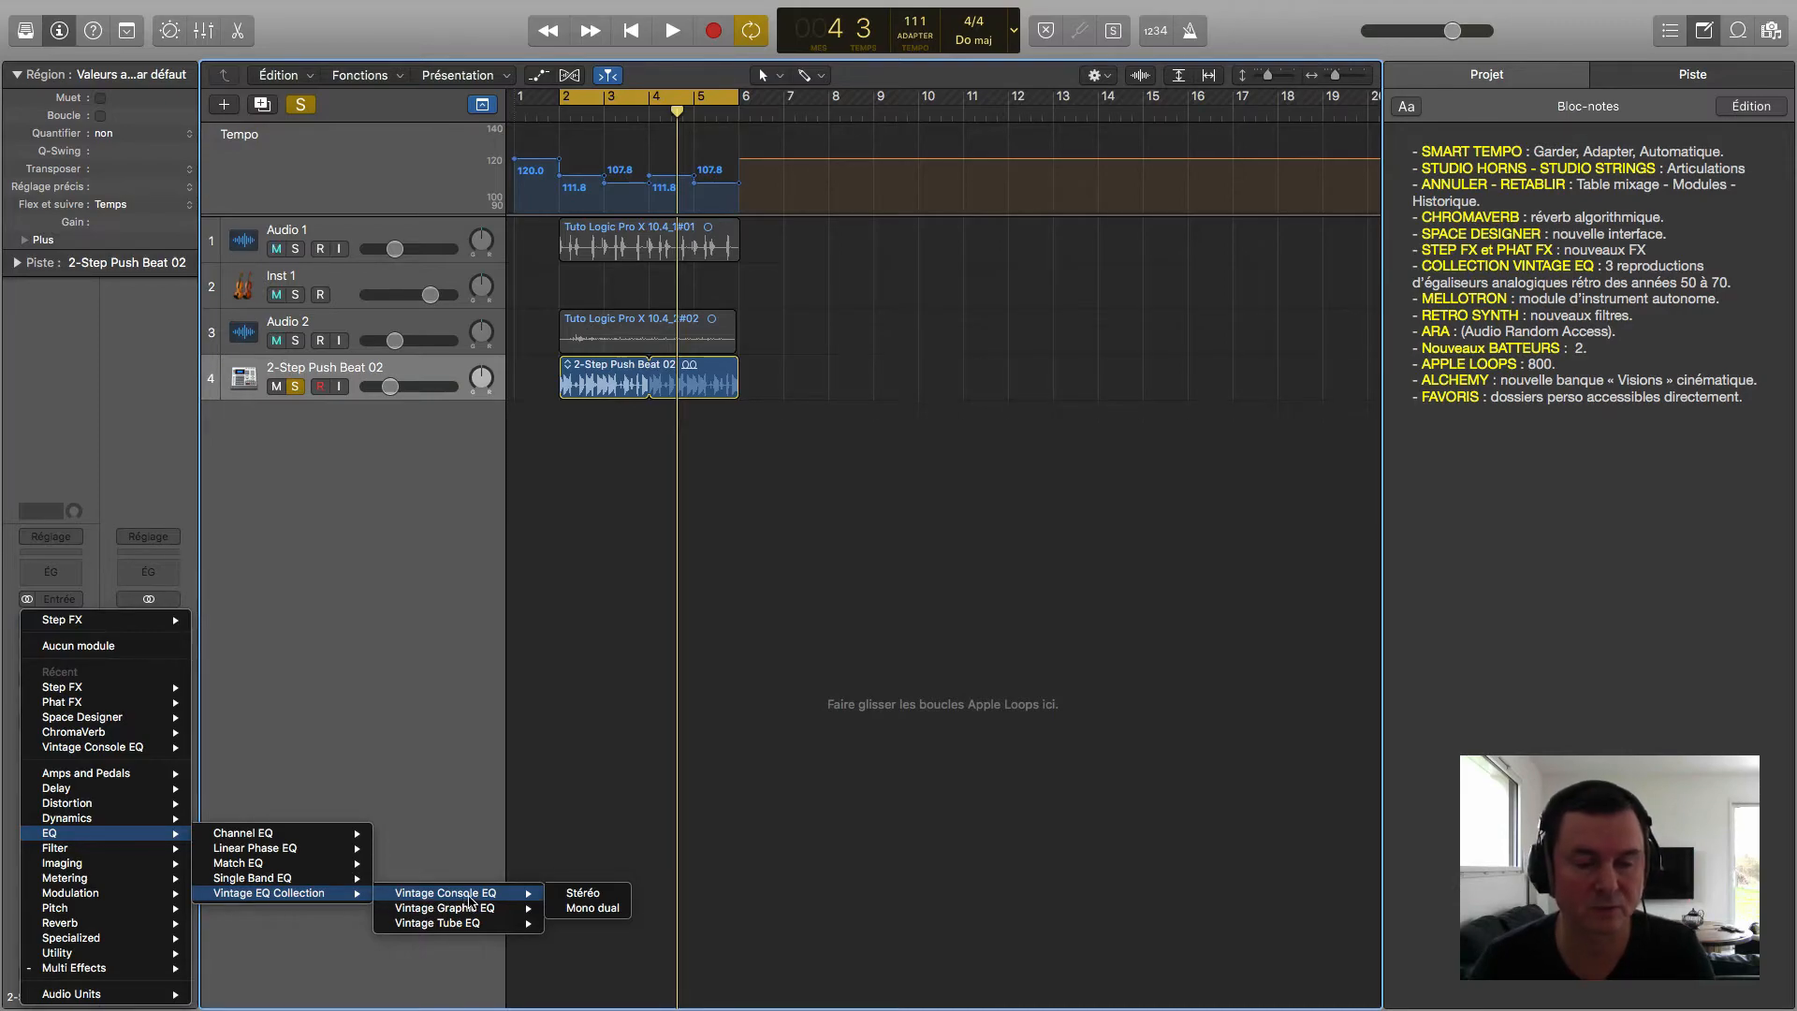
pyautogui.click(582, 894)
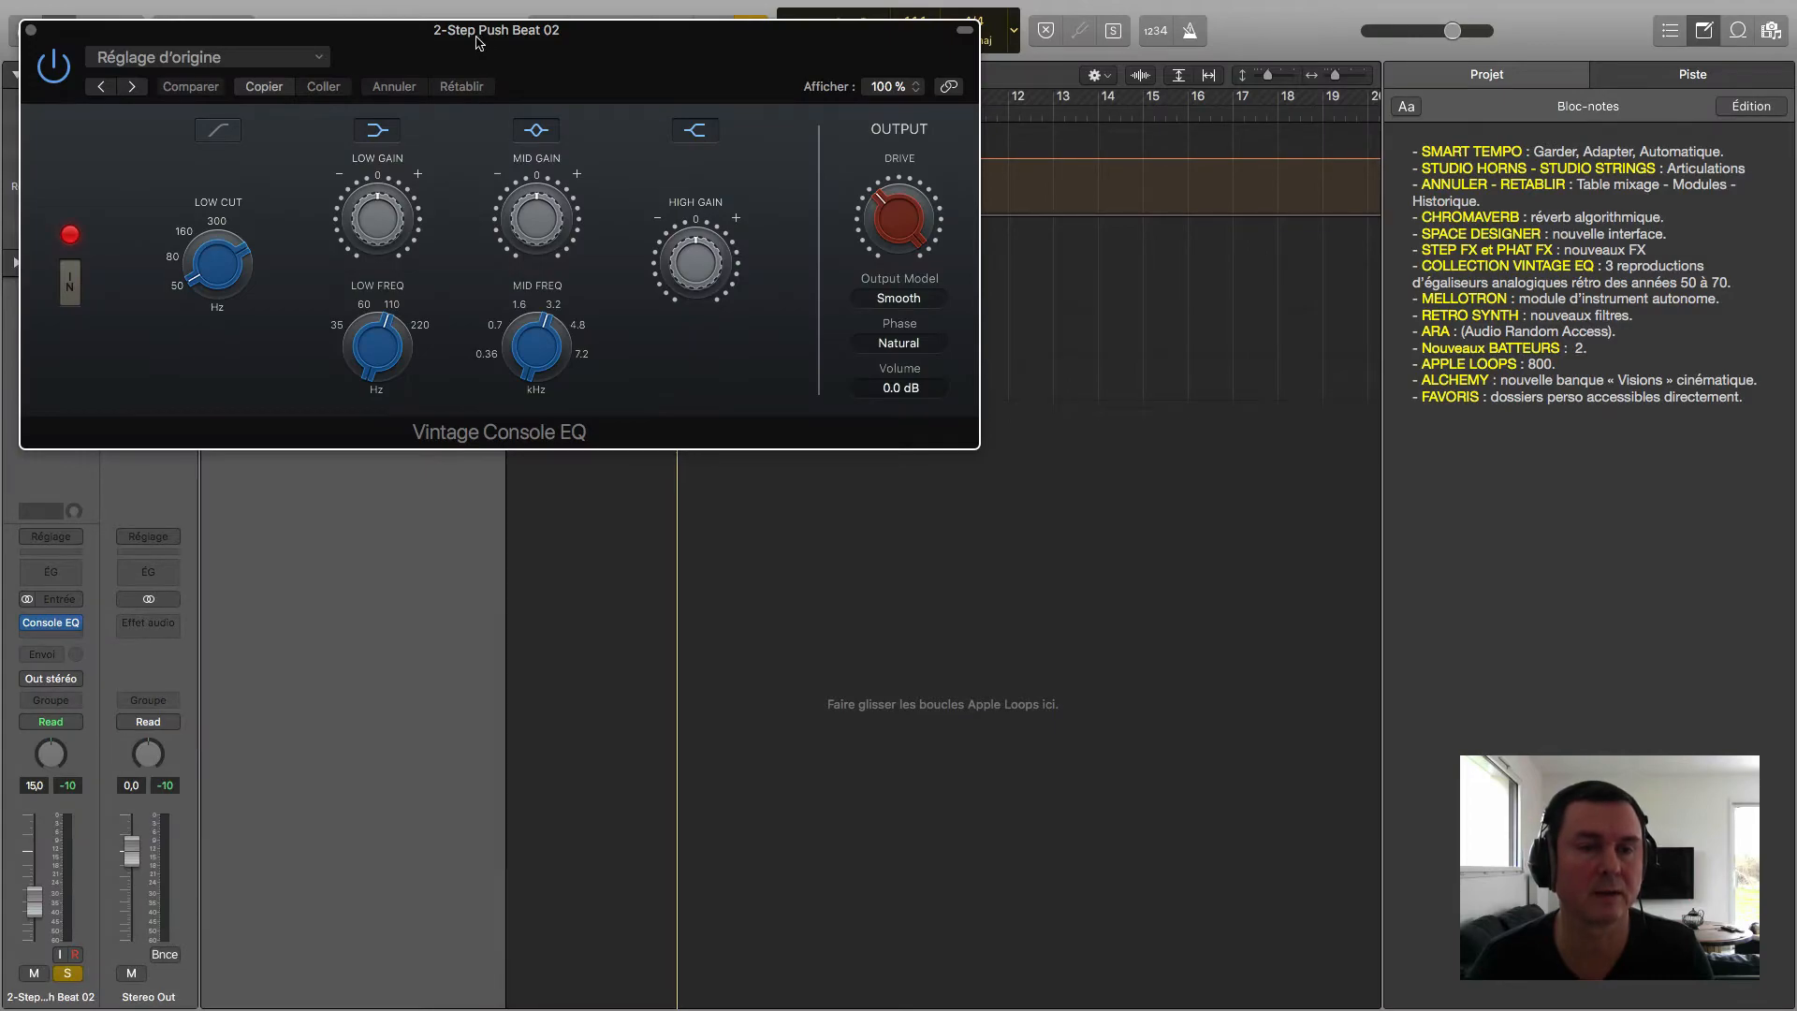
# Step: Add a Vintage Graphic EQ after the Console EQ and place its window beneath the Console EQ window
pyautogui.click(80, 643)
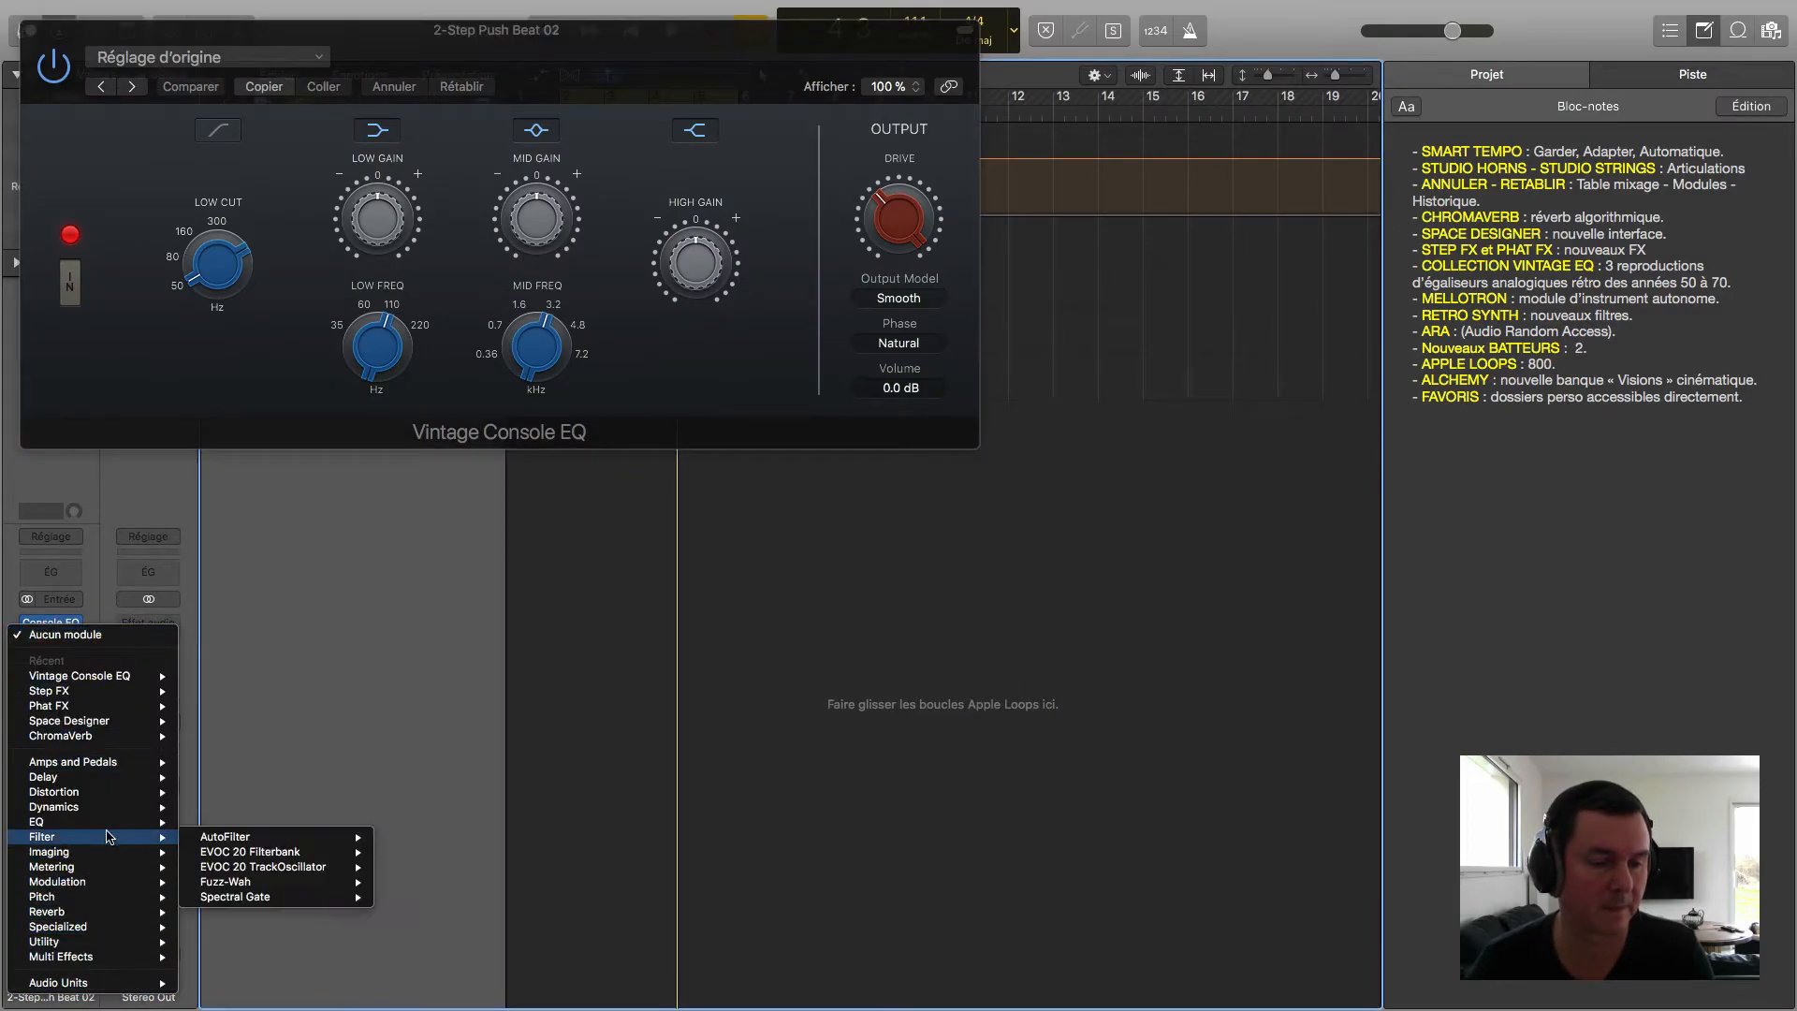
pyautogui.moveTo(112, 824)
pyautogui.moveTo(312, 894)
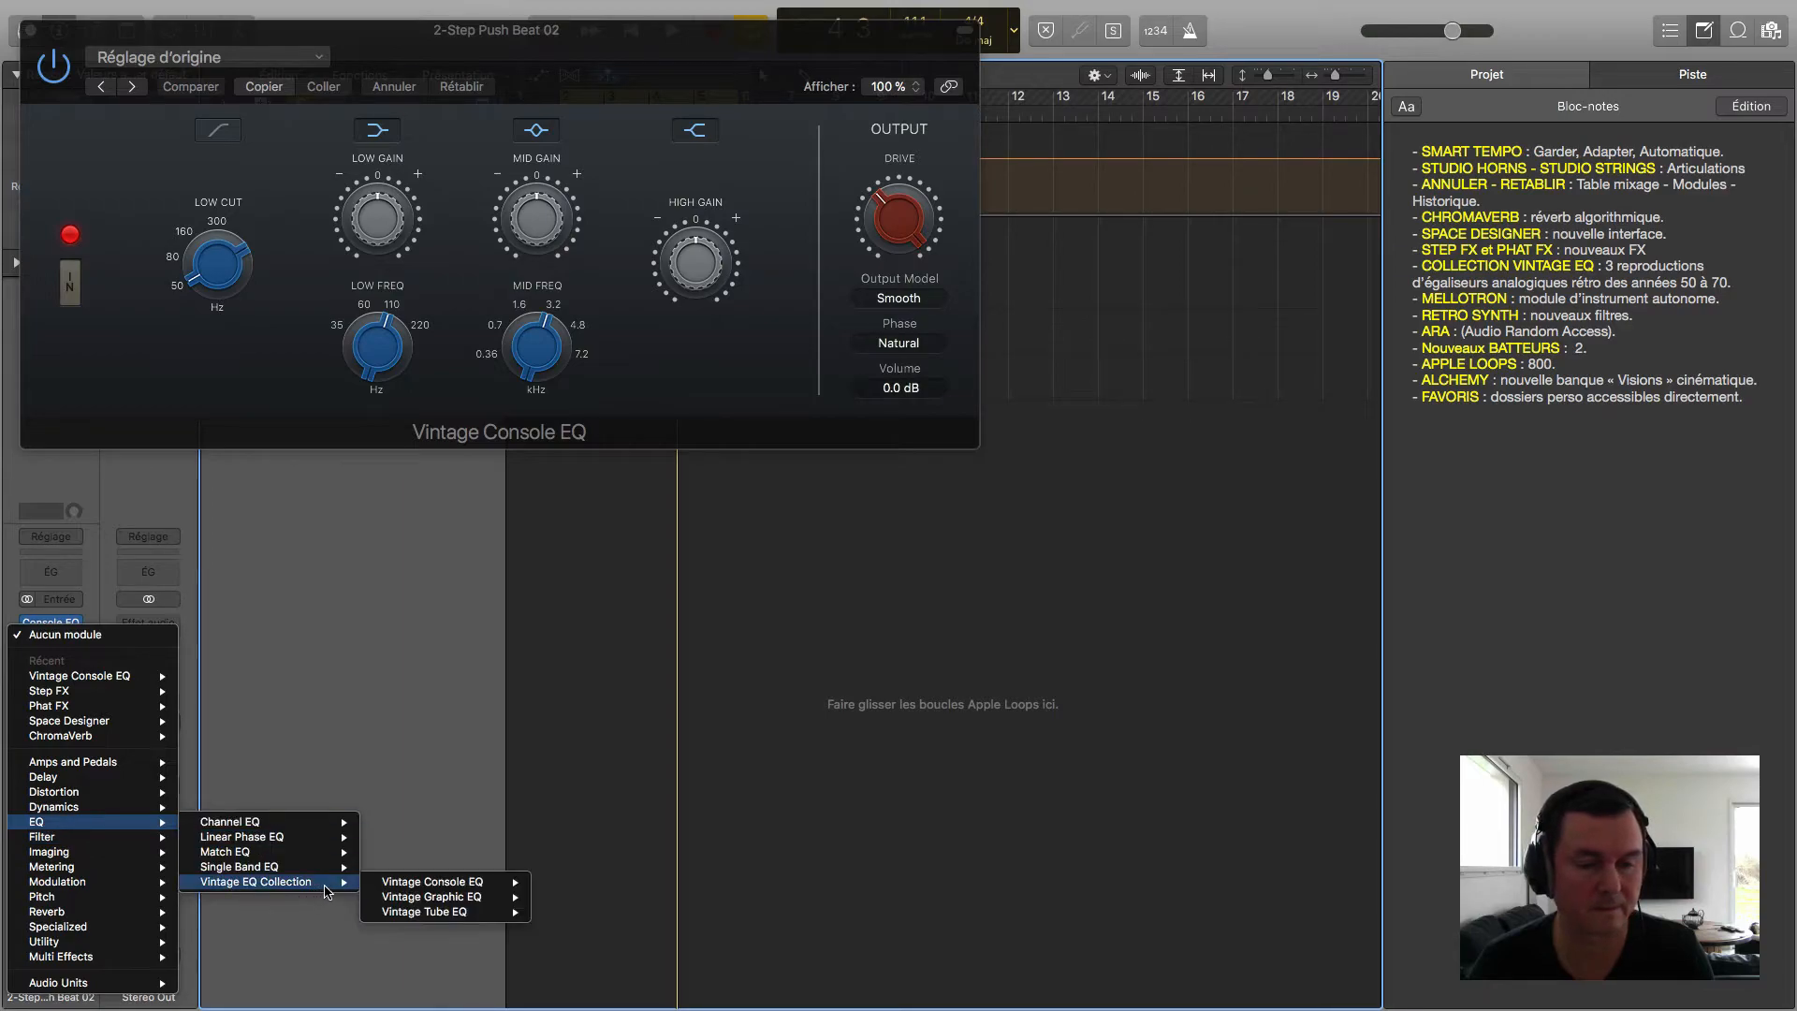
pyautogui.moveTo(468, 896)
pyautogui.click(564, 898)
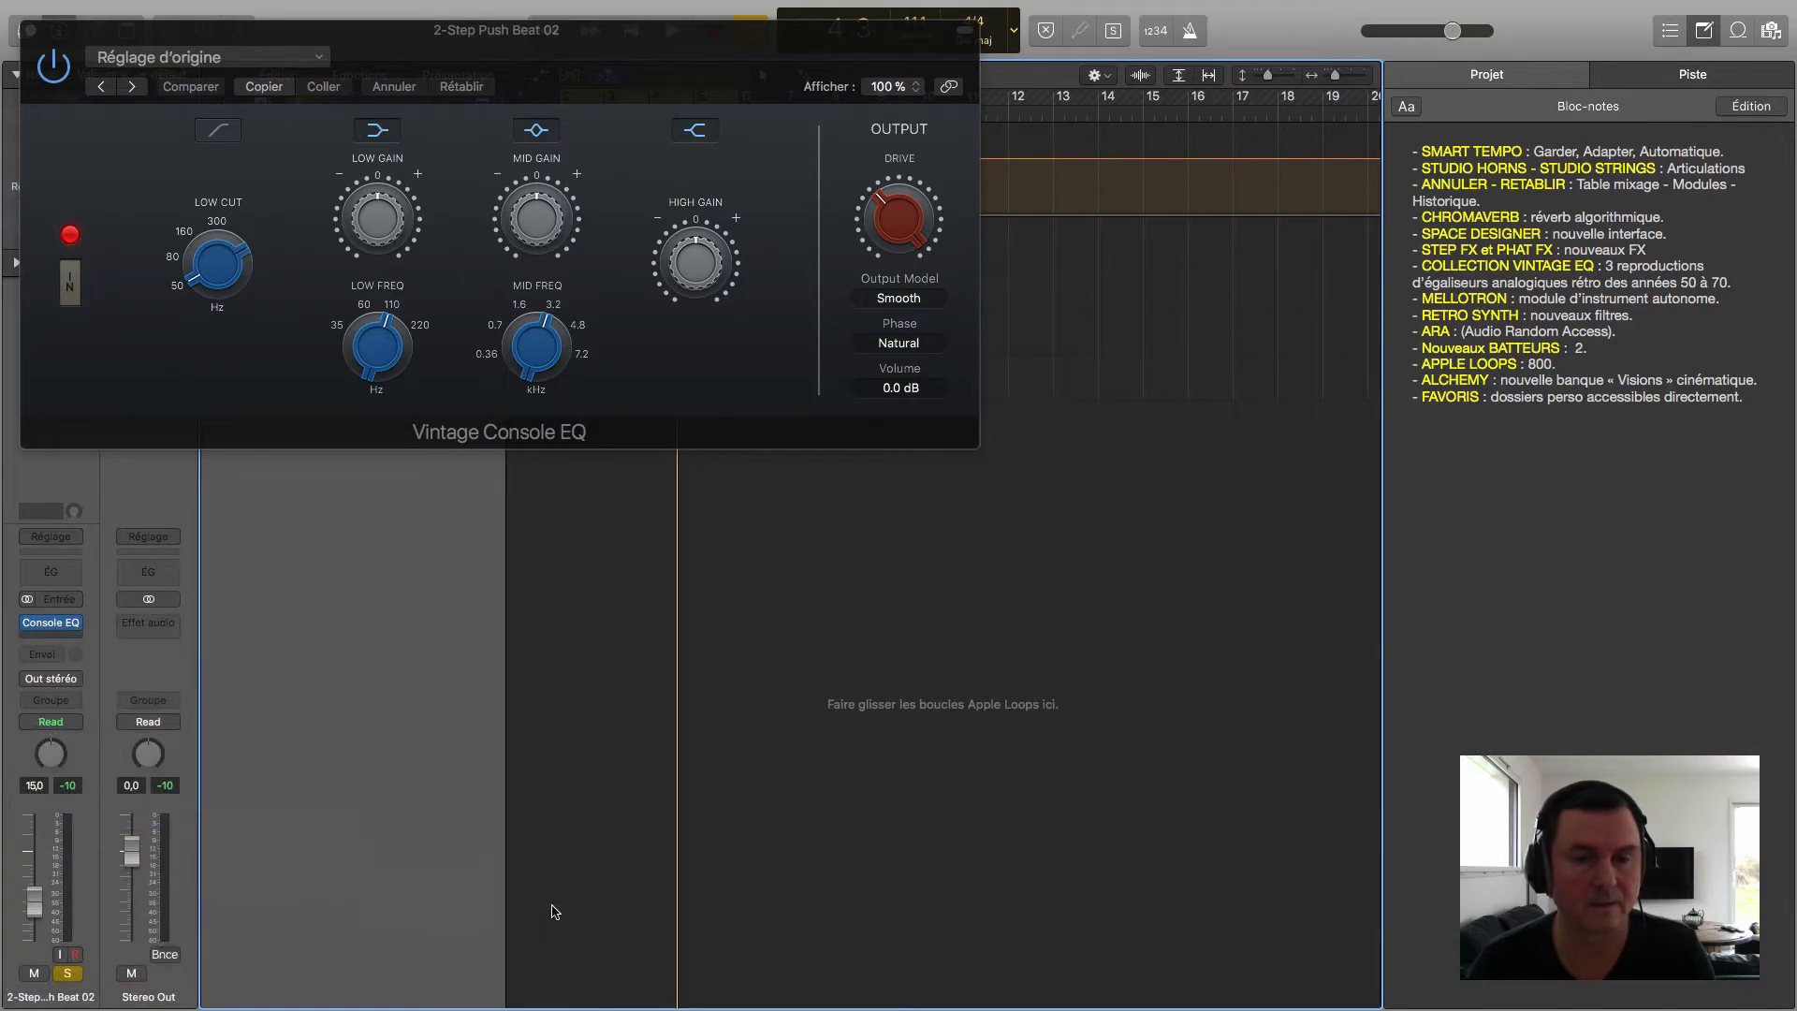
pyautogui.moveTo(421, 78); pyautogui.dragTo(460, 498)
# Step: Add a Vintage Tube EQ as the third effect on the 2-Step Push Beat 02 track
pyautogui.click(68, 642)
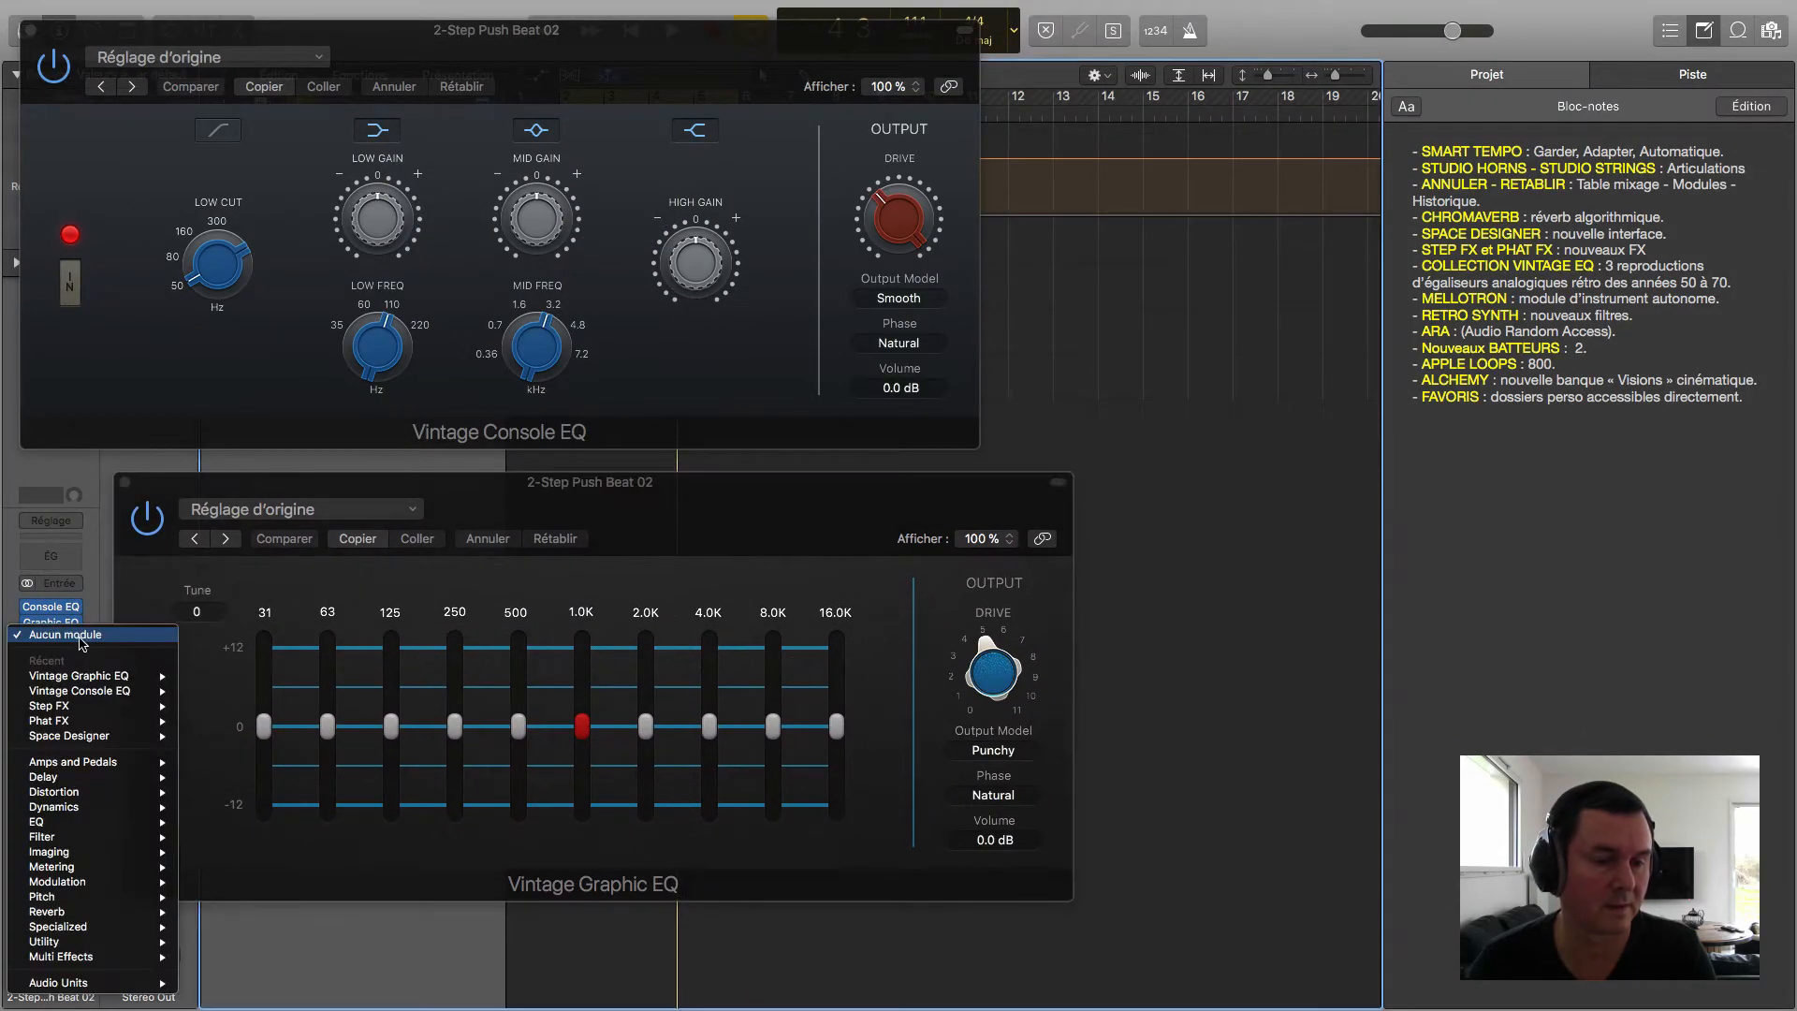
pyautogui.moveTo(120, 912)
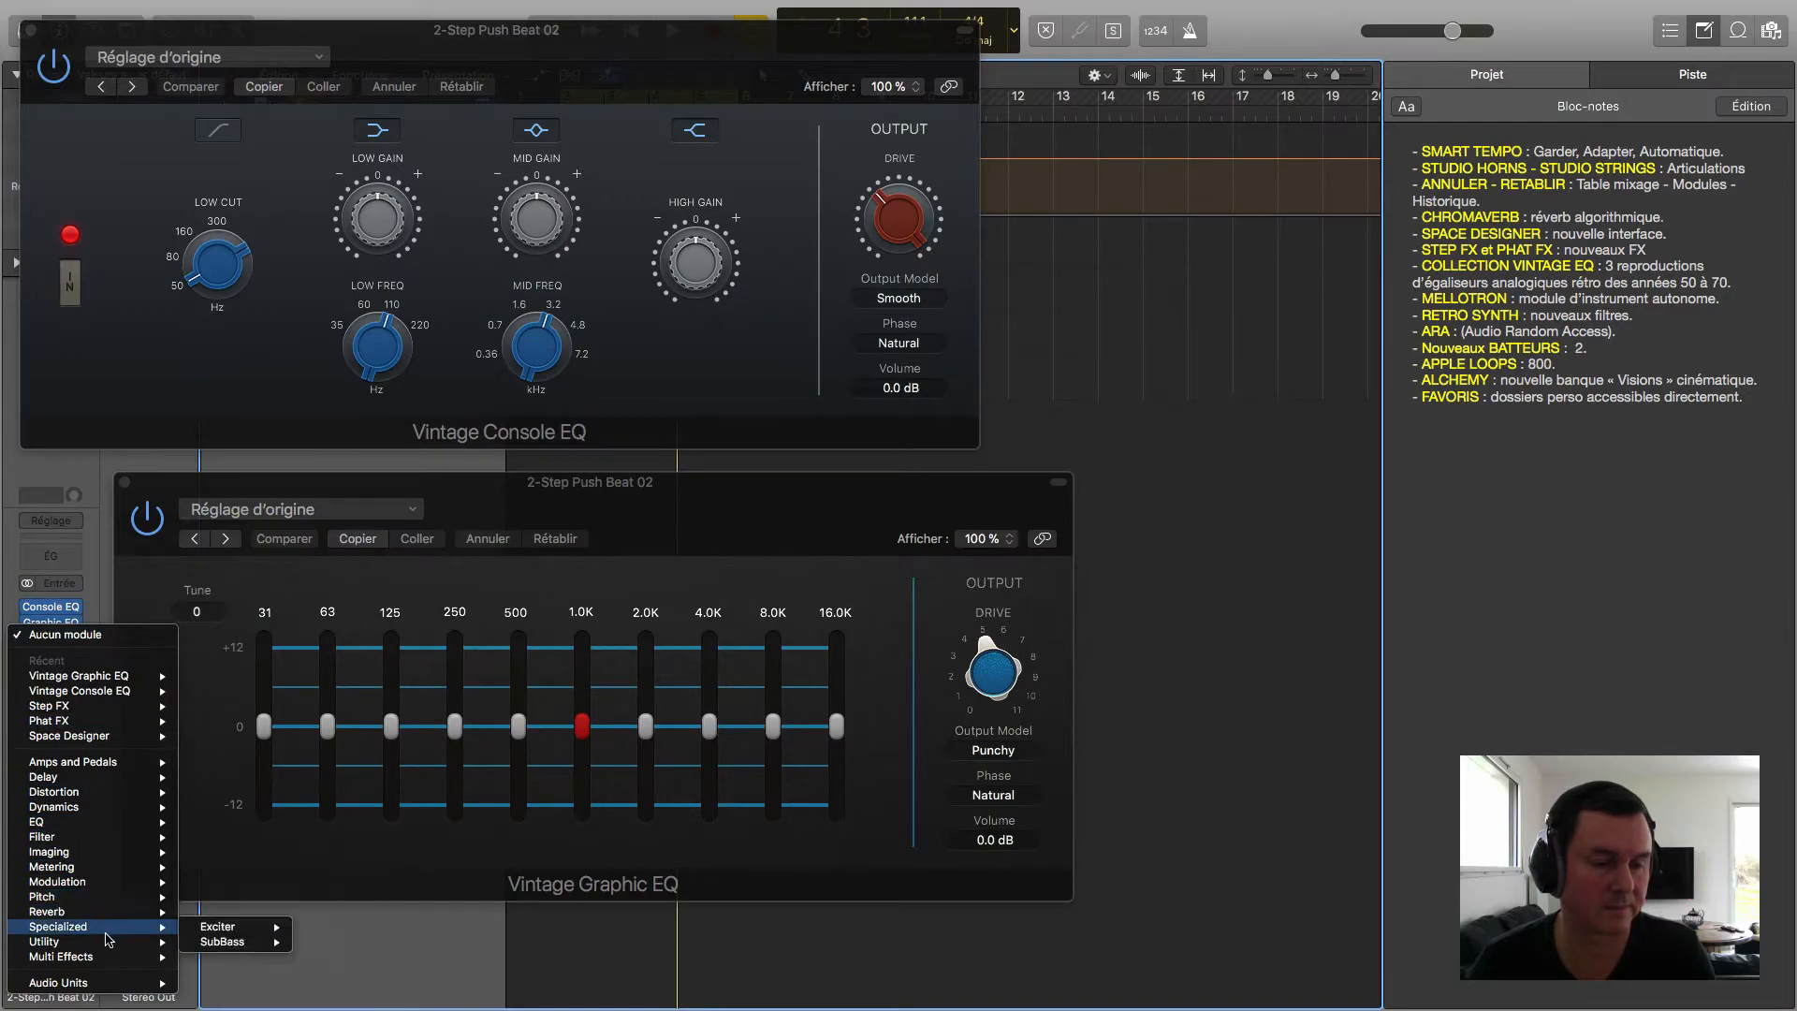
pyautogui.moveTo(106, 829)
pyautogui.moveTo(309, 884)
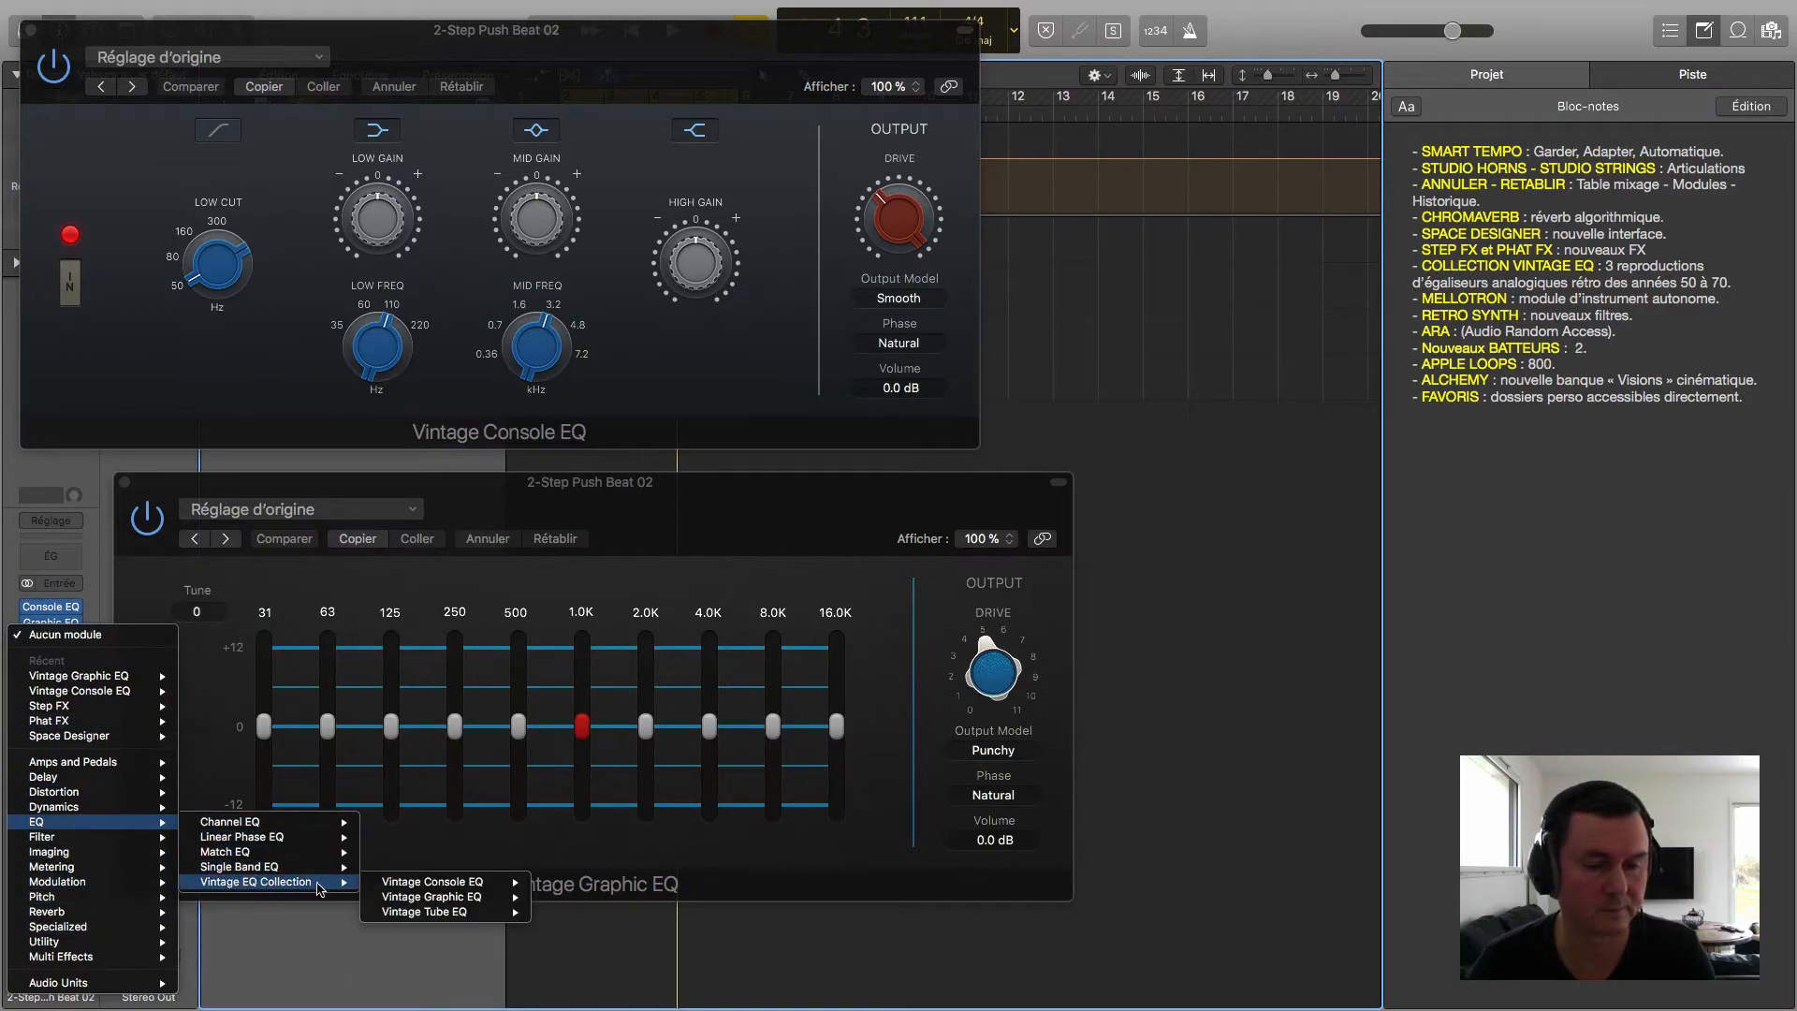
pyautogui.click(536, 913)
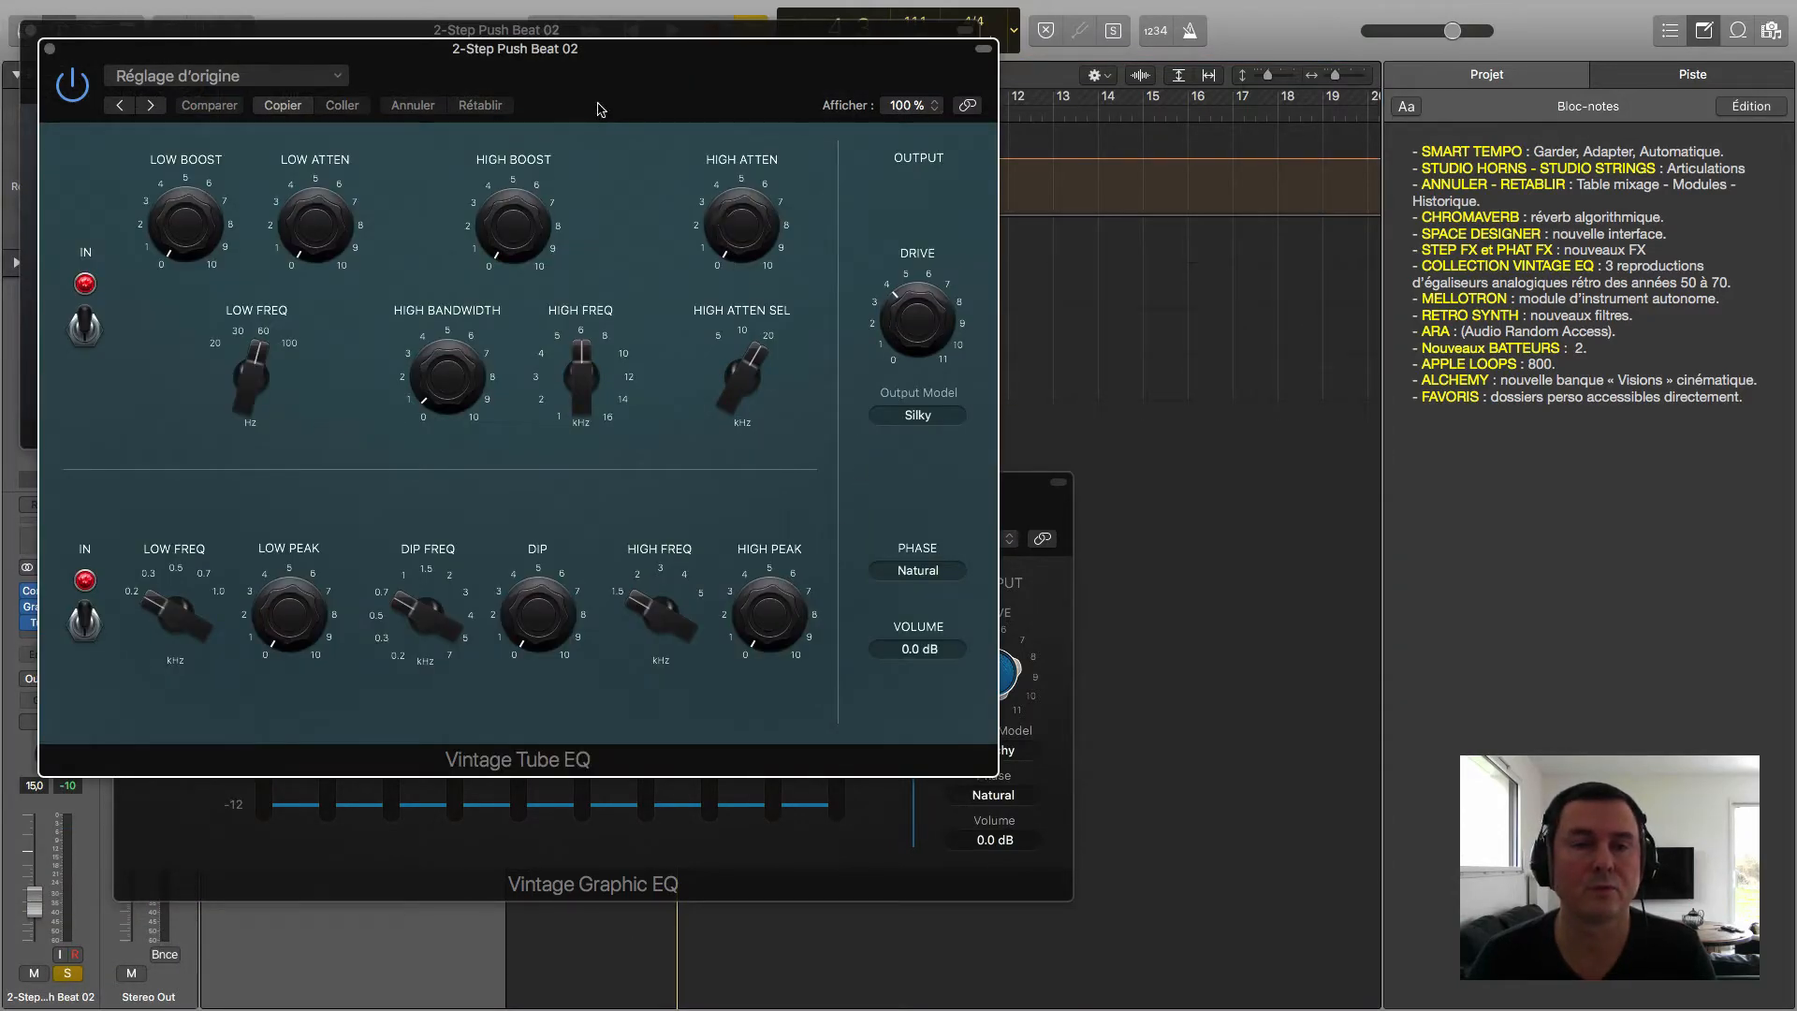
# Step: Shrink the Vintage Tube EQ window to 73% and arrange it beside the Console EQ, with the Graphic EQ aligned under the Console EQ
pyautogui.moveTo(620, 59); pyautogui.dragTo(715, 74)
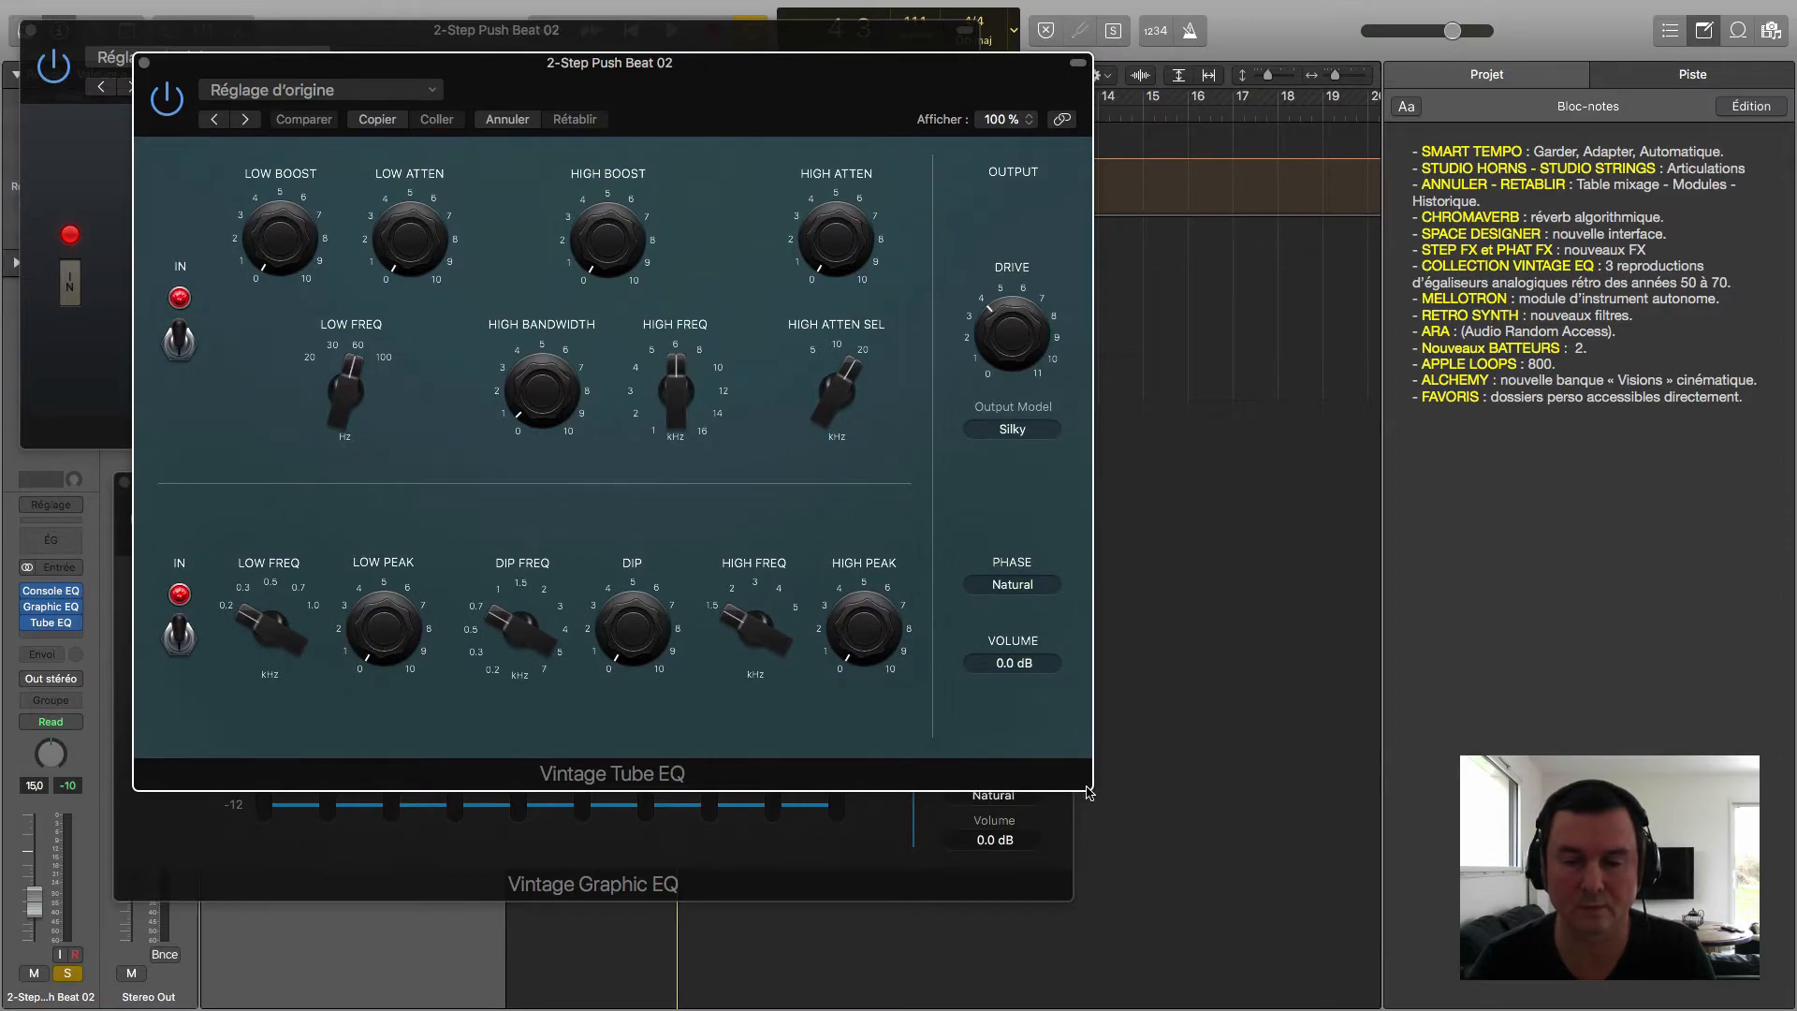
pyautogui.moveTo(1085, 784); pyautogui.dragTo(827, 618)
pyautogui.moveTo(686, 76); pyautogui.dragTo(1603, 28)
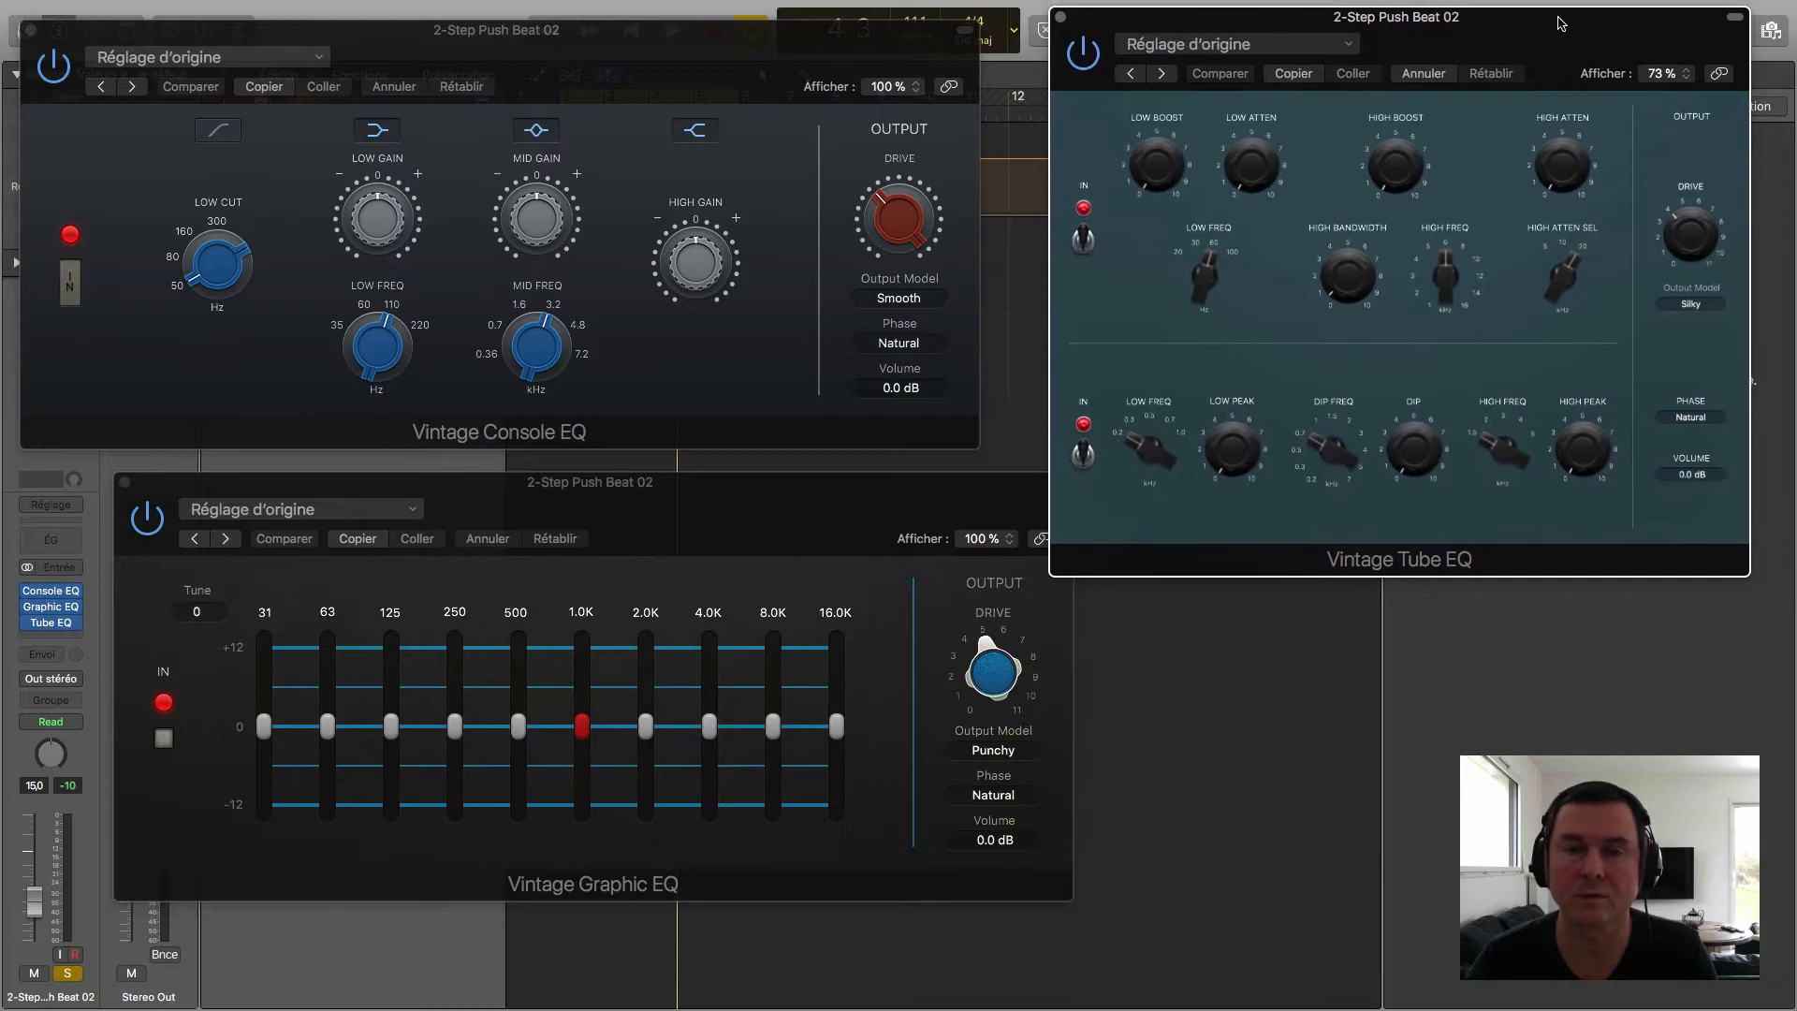
pyautogui.moveTo(894, 483); pyautogui.dragTo(803, 481)
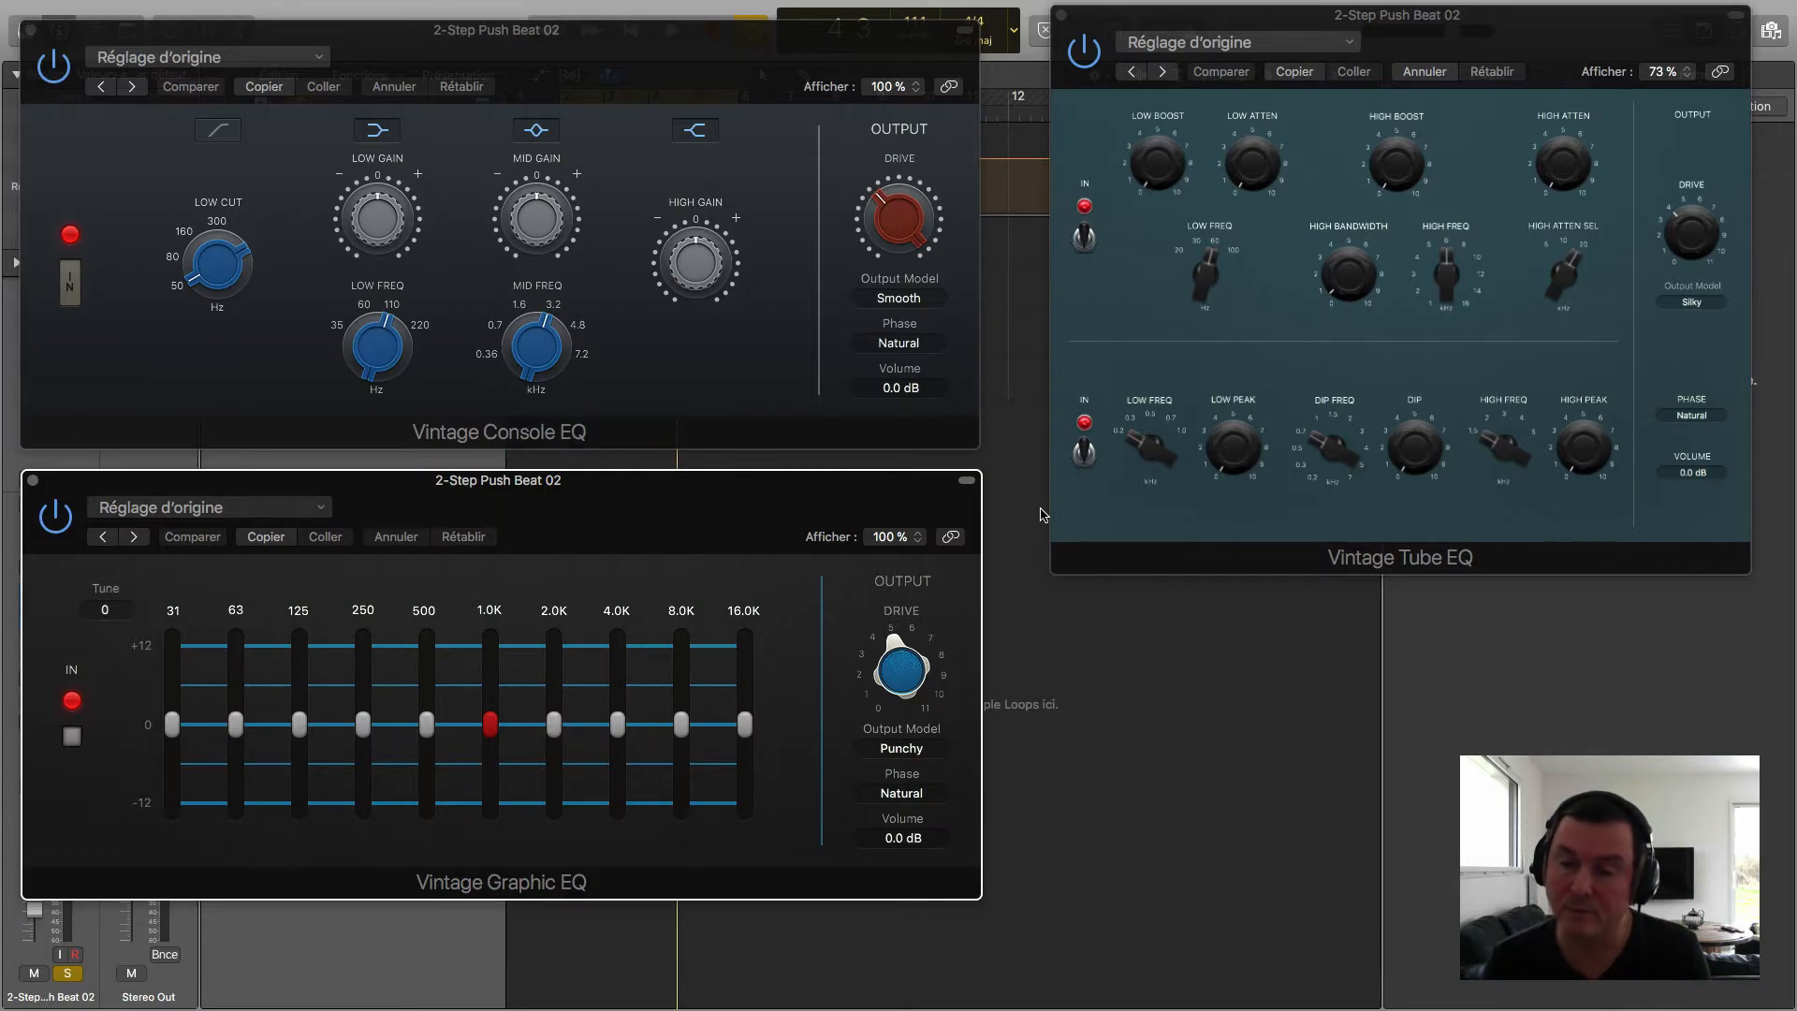
# Step: Raise the Vintage Graphic EQ's 1.0K band slightly and, after resetting 2.0K, boost the 2.0K and 4.0K bands to about +12
pyautogui.moveTo(1206, 267)
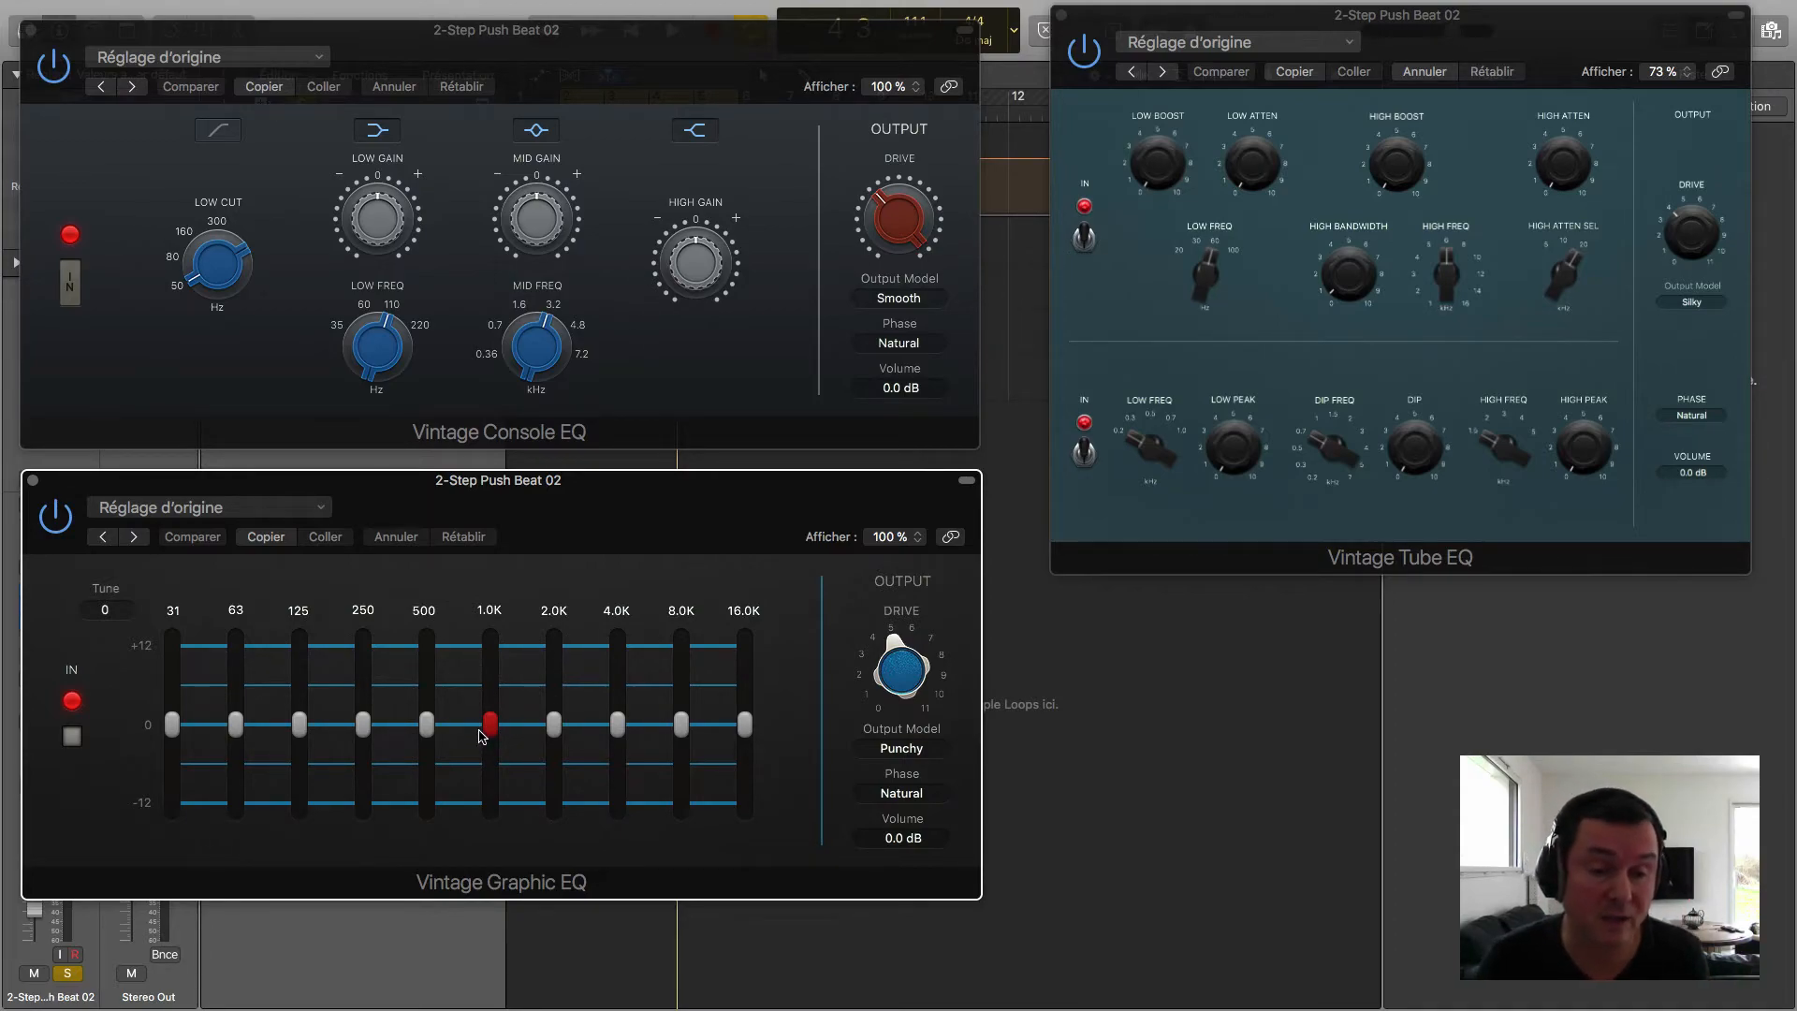
pyautogui.moveTo(489, 724); pyautogui.dragTo(556, 654)
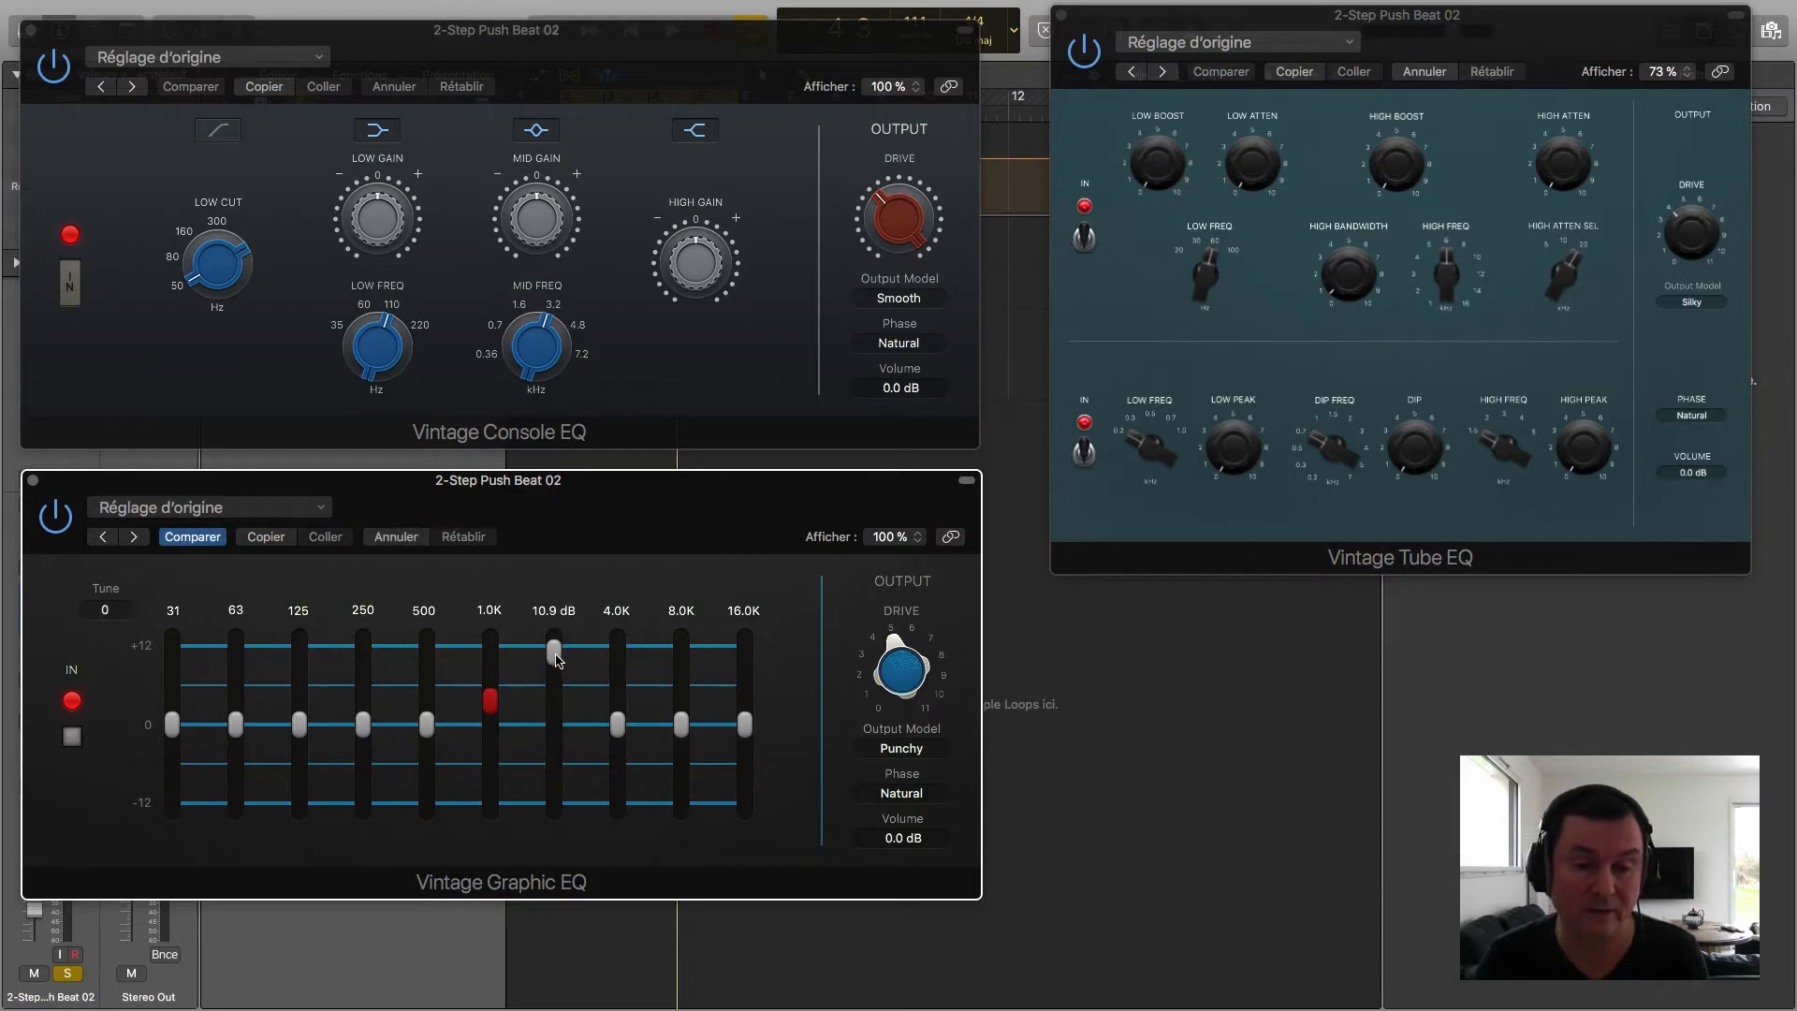
pyautogui.keyDown('alt'); pyautogui.click(558, 658); pyautogui.keyUp('alt')
pyautogui.moveTo(556, 726); pyautogui.dragTo(556, 646)
pyautogui.moveTo(616, 724); pyautogui.dragTo(625, 621)
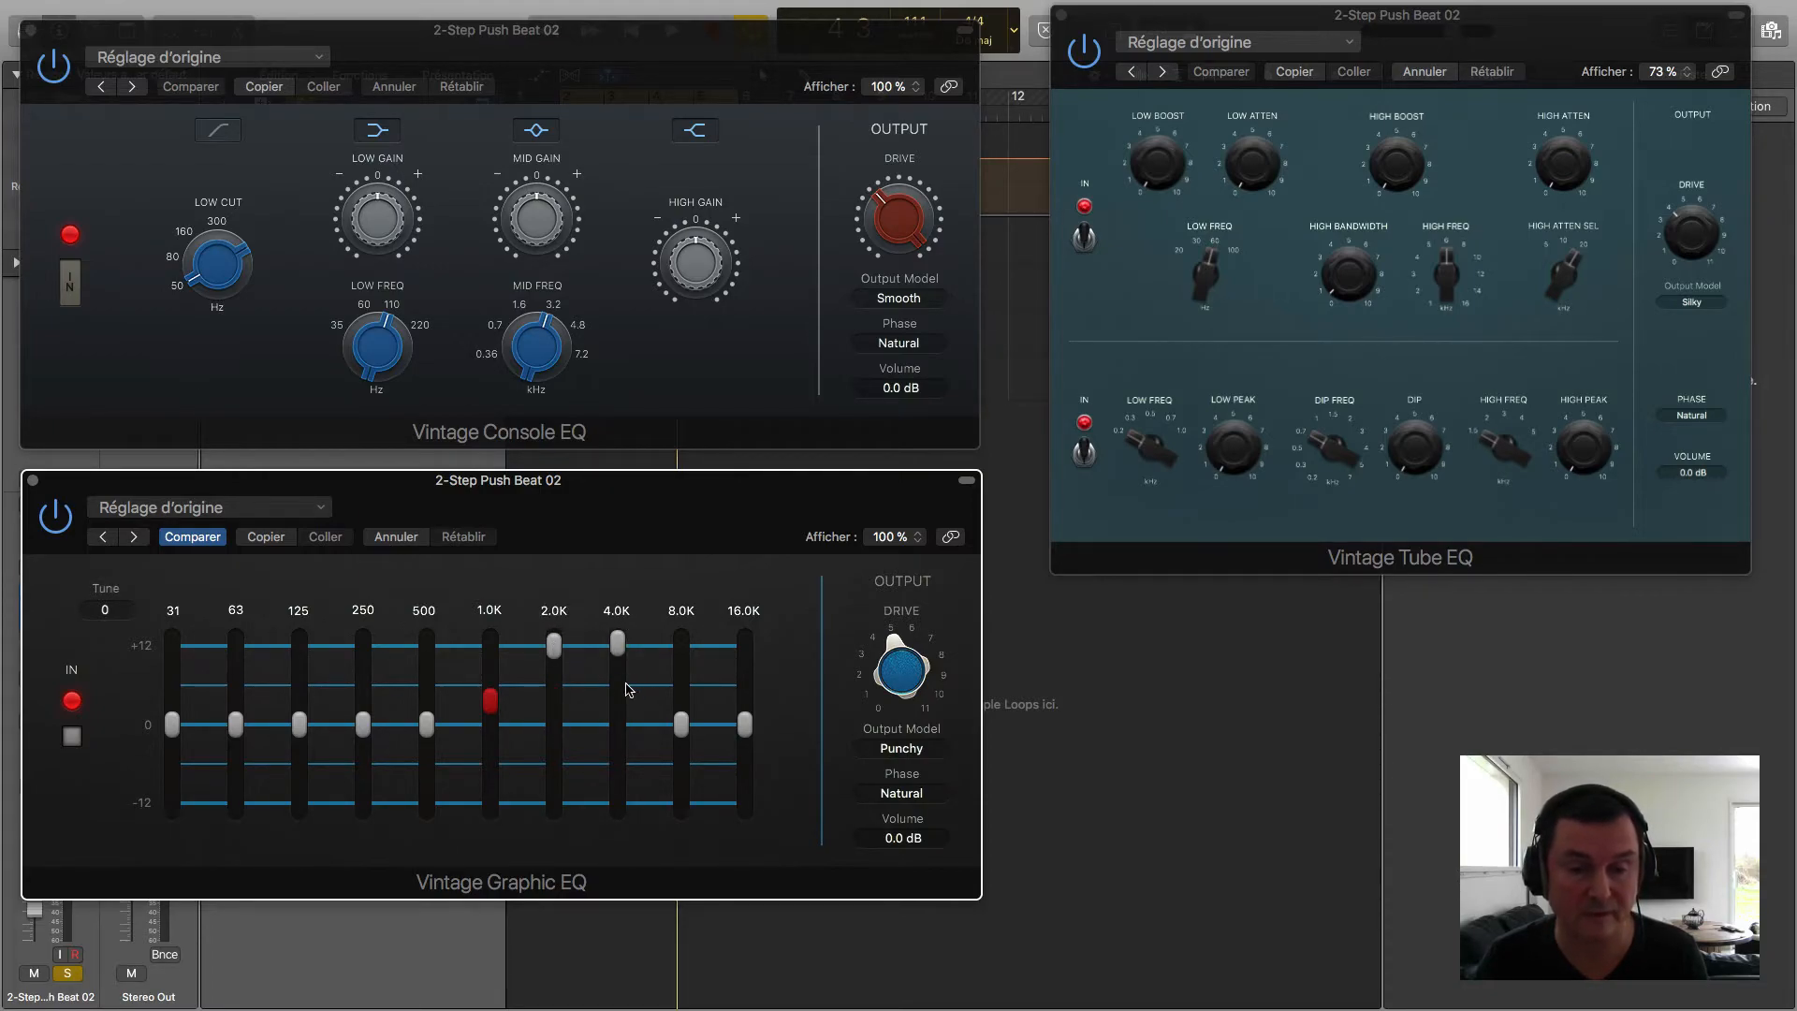
# Step: Reset the Vintage Graphic EQ's 4.0K and 2.0K bands to 0 dB
pyautogui.keyDown('alt'); pyautogui.click(619, 649); pyautogui.keyUp('alt')
pyautogui.keyDown('alt'); pyautogui.click(557, 650); pyautogui.keyUp('alt')
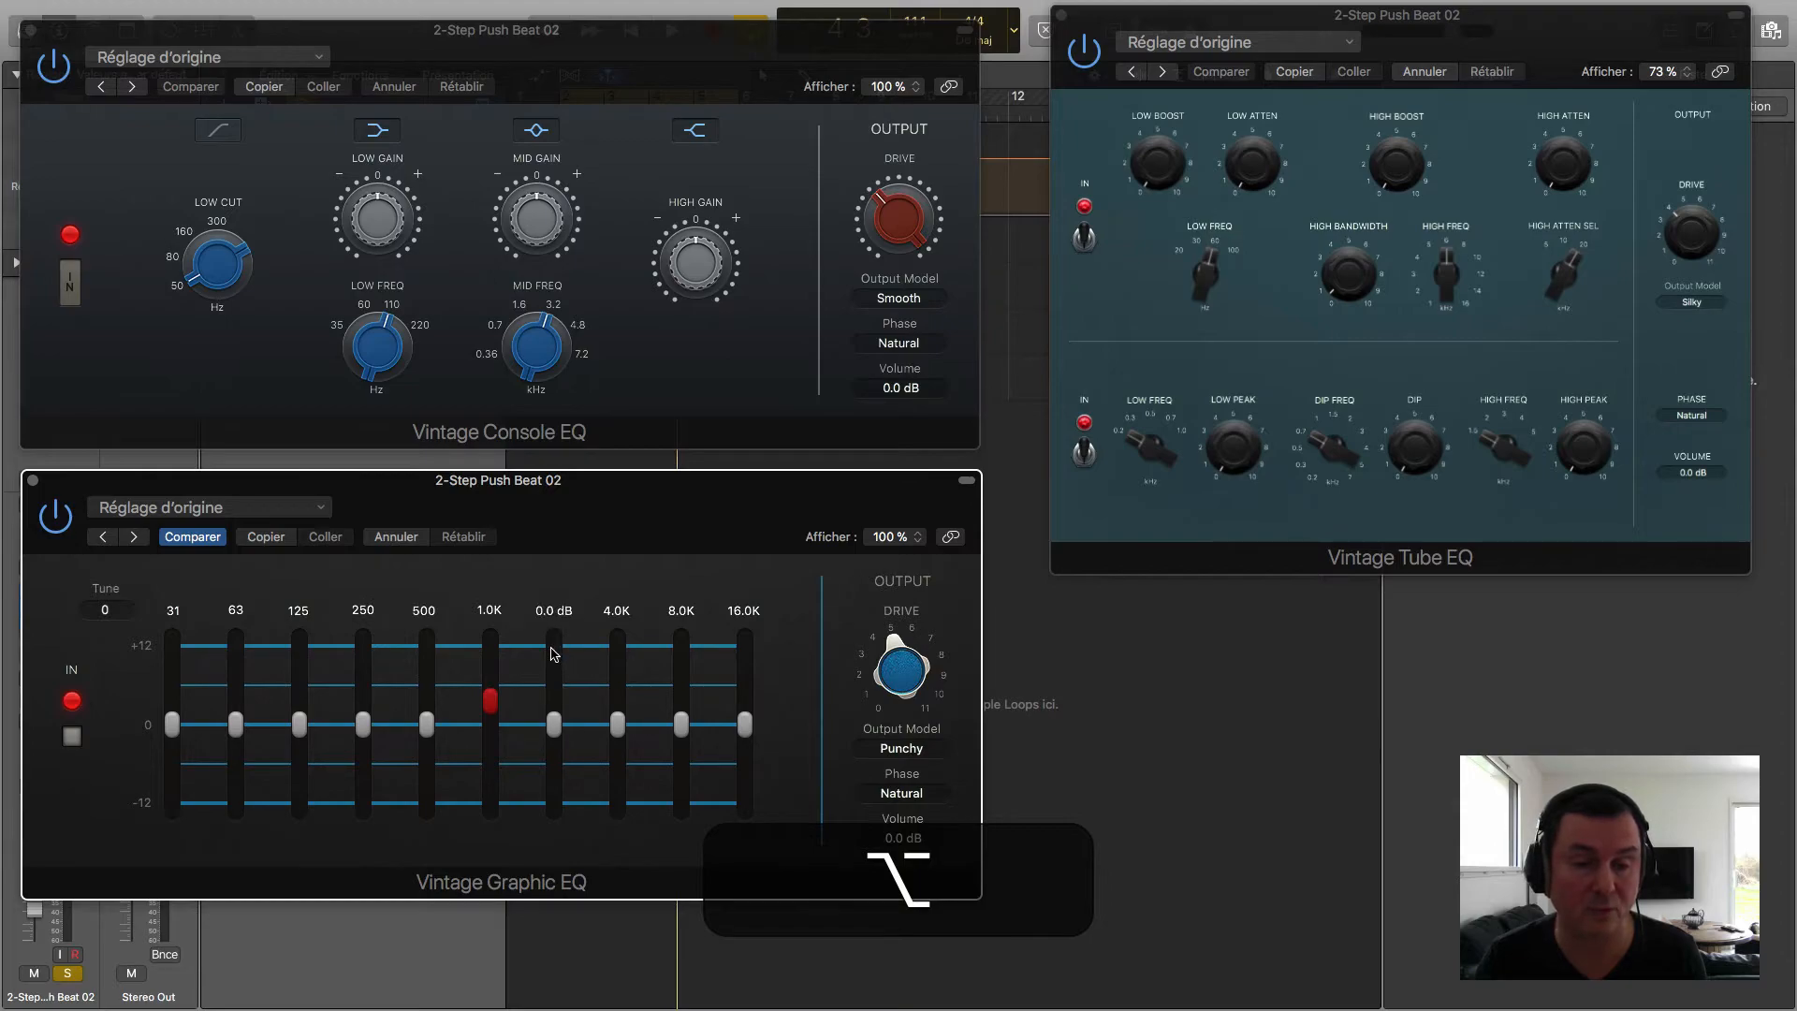
# Step: Run the Vintage Console EQ's Mid Freq up through its marked frequencies, from 0.36 kHz to 4.8 kHz
pyautogui.keyDown('alt'); pyautogui.click(536, 349); pyautogui.keyUp('alt')
pyautogui.moveTo(548, 350)
pyautogui.mouseDown()
pyautogui.moveTo(548, 374)
pyautogui.moveTo(549, 350)
pyautogui.mouseUp()
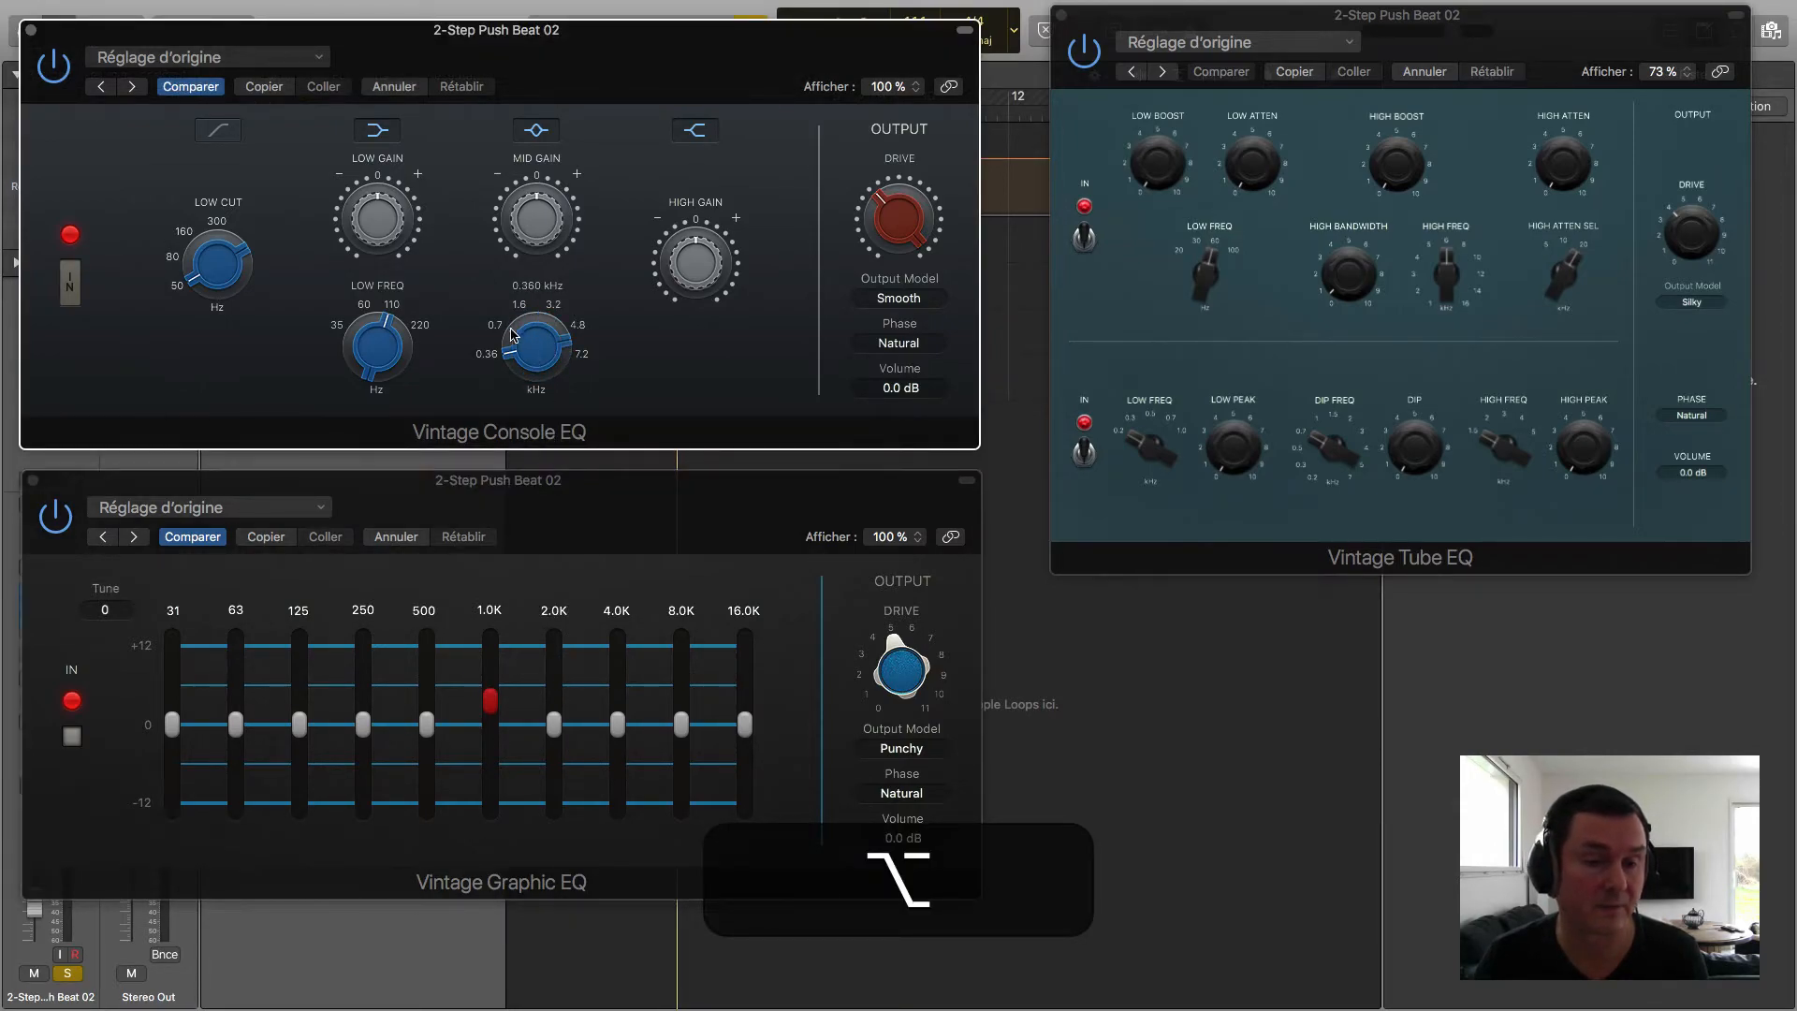
pyautogui.click(498, 323)
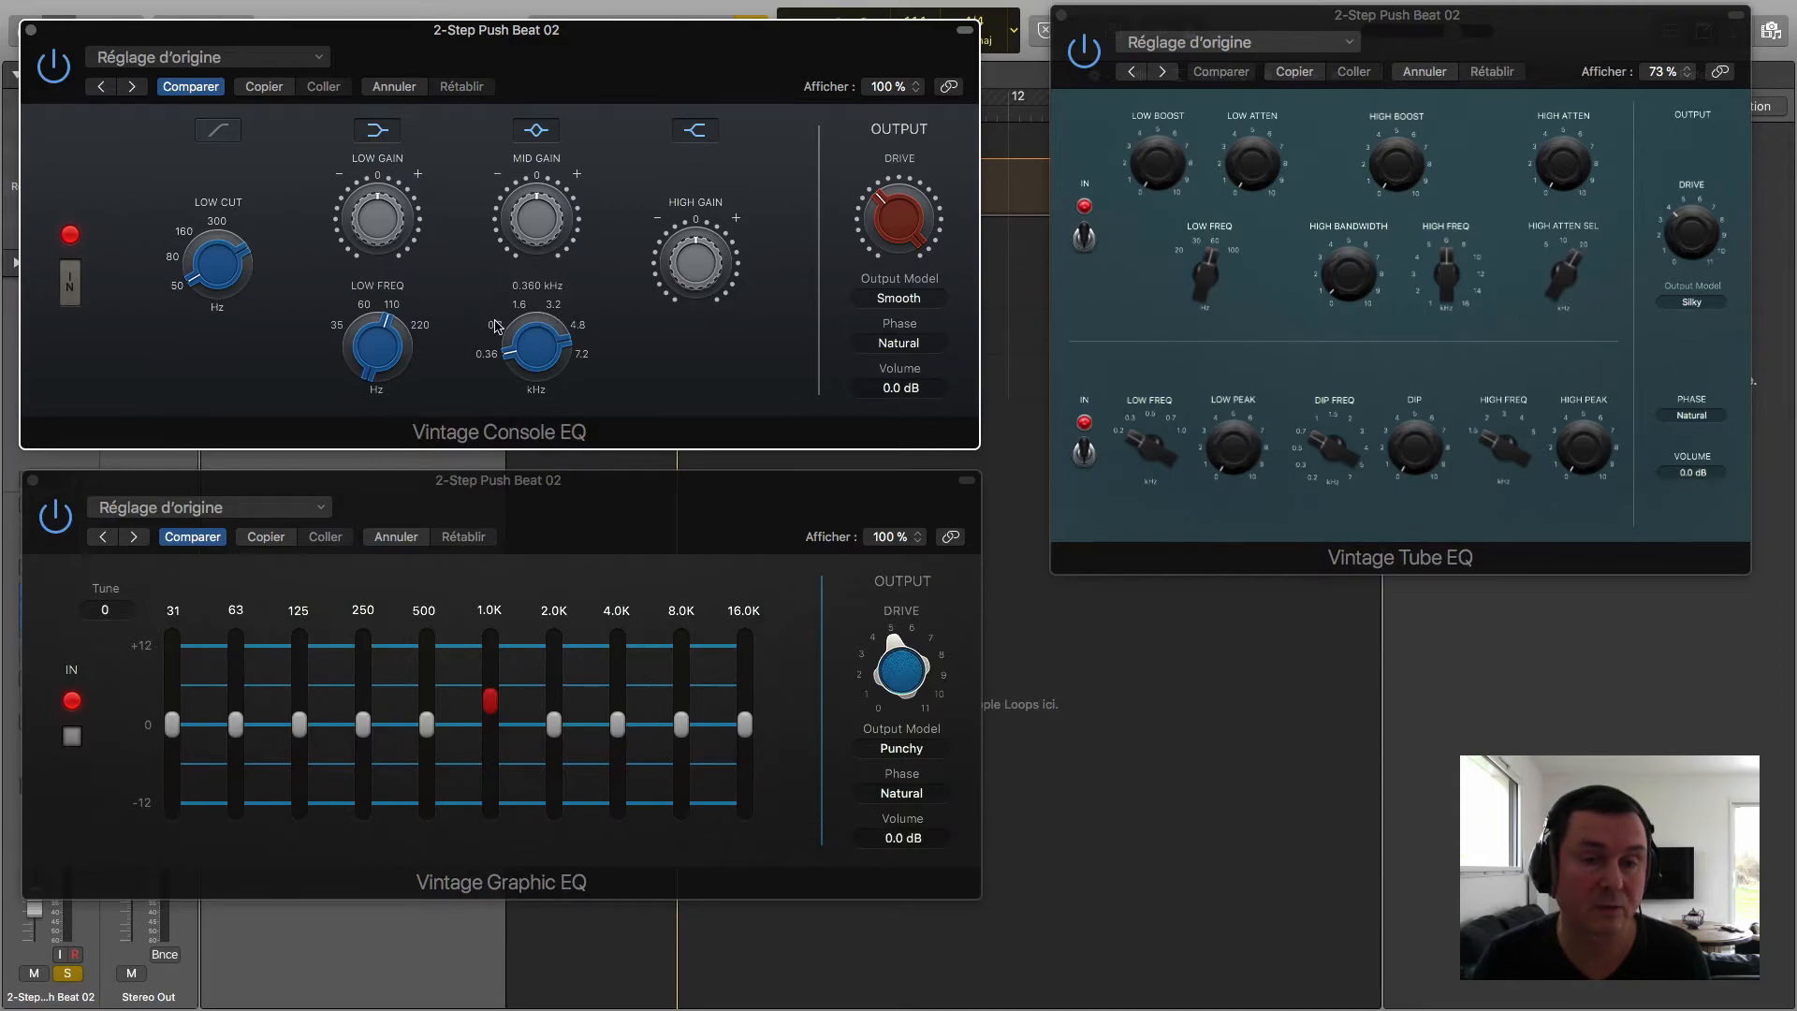
pyautogui.click(520, 304)
pyautogui.click(554, 304)
pyautogui.click(576, 326)
# Step: Step the Vintage Console EQ's Low Cut down through its marked frequencies, from 300 Hz to 50 Hz
pyautogui.click(217, 220)
pyautogui.click(183, 231)
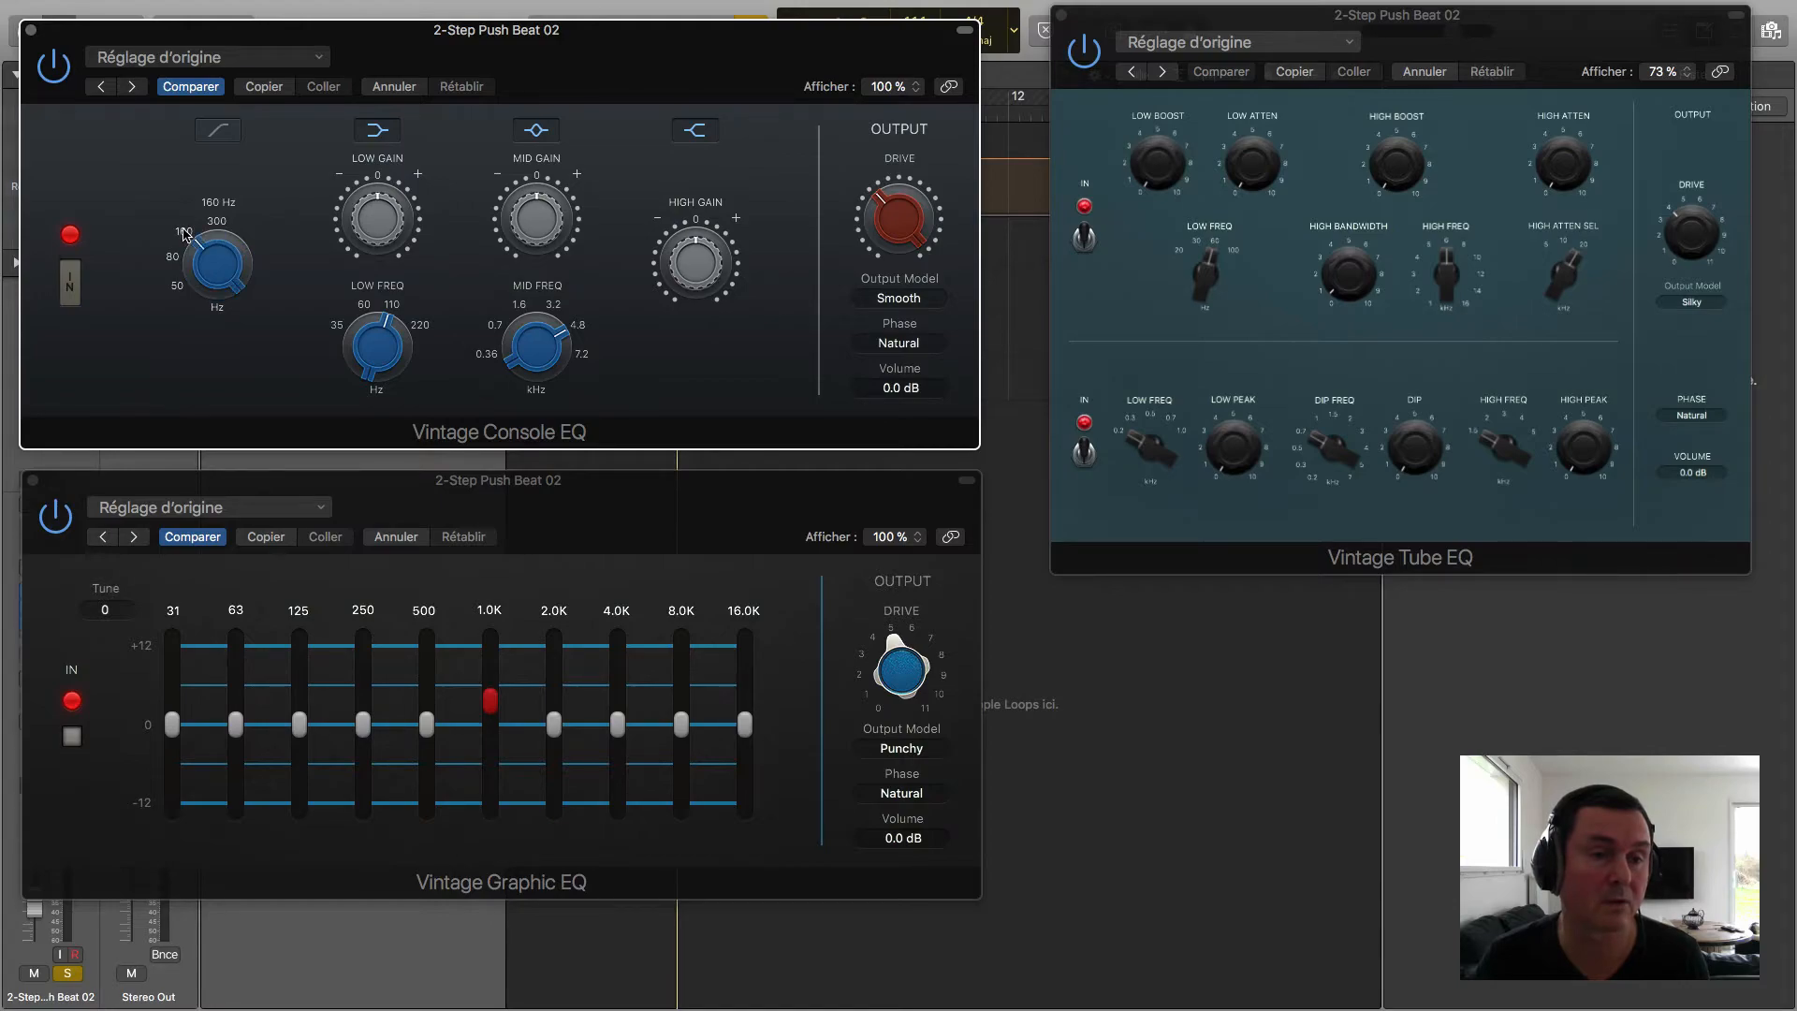
pyautogui.click(172, 256)
pyautogui.click(178, 285)
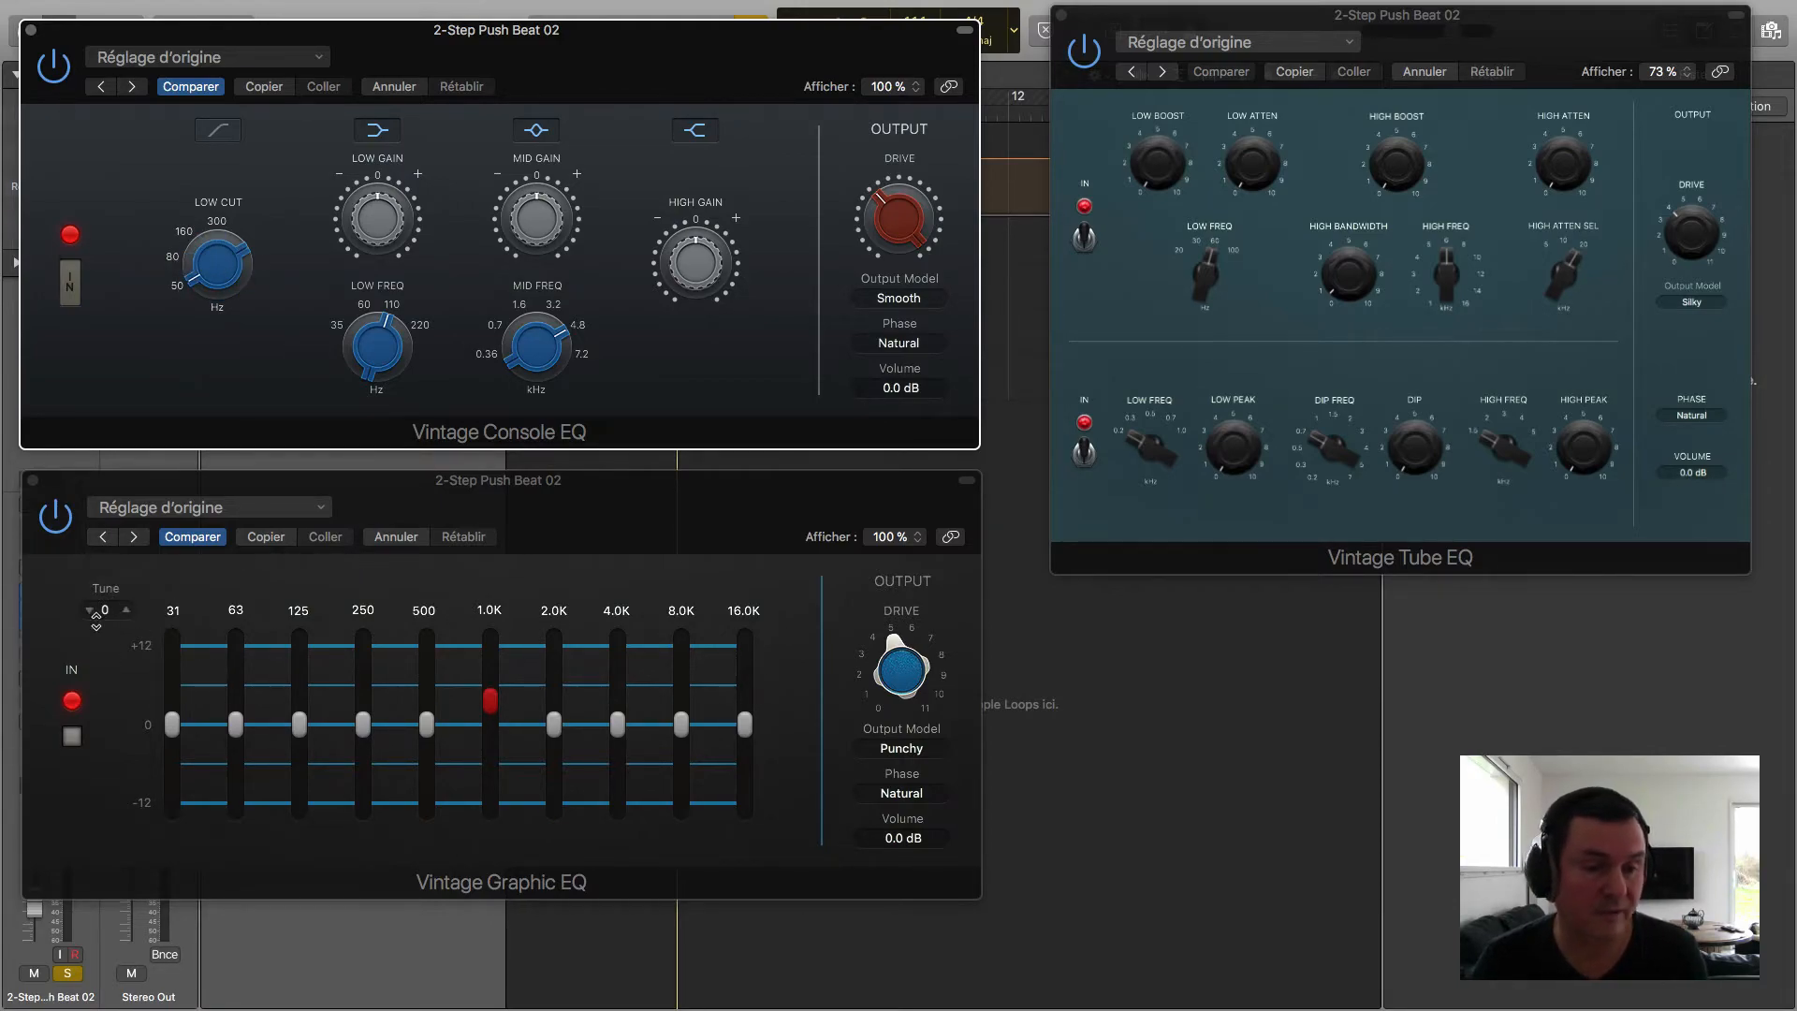
# Step: Raise the Vintage Graphic EQ's Tune by two steps to shift the band frequencies, and return it to 0
pyautogui.click(125, 607)
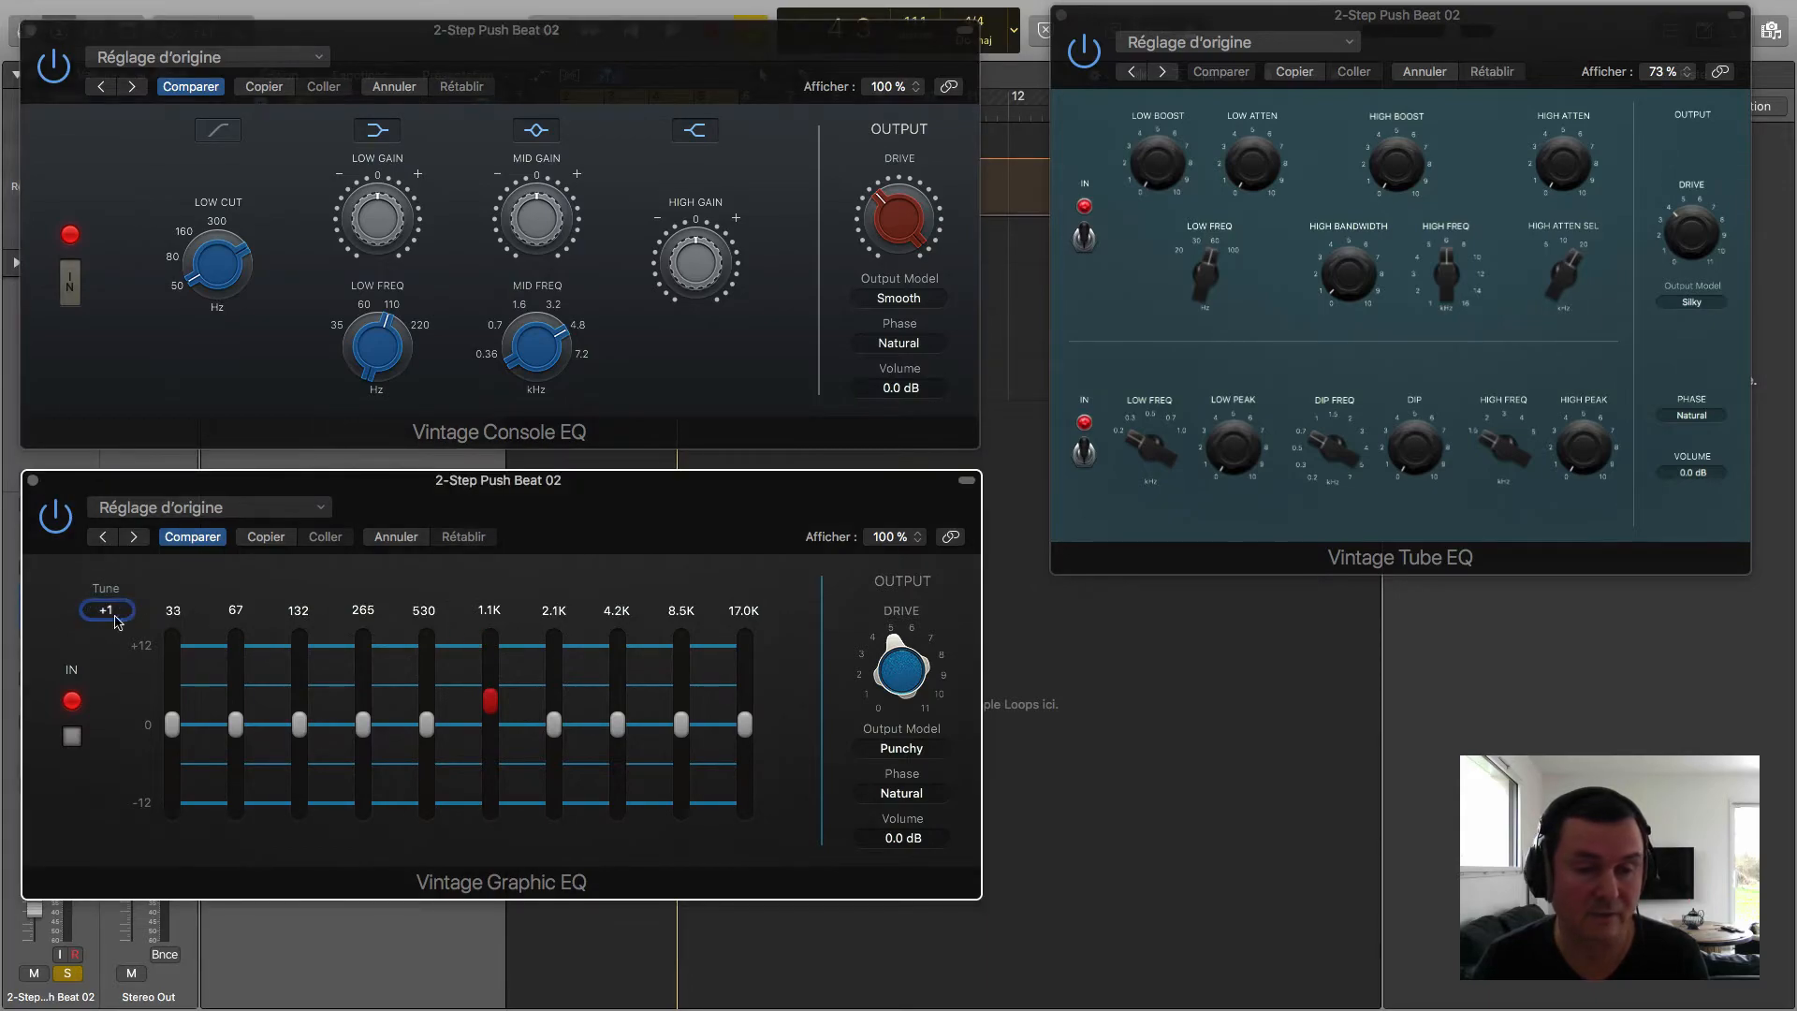
pyautogui.click(125, 607)
pyautogui.click(89, 615)
pyautogui.click(89, 614)
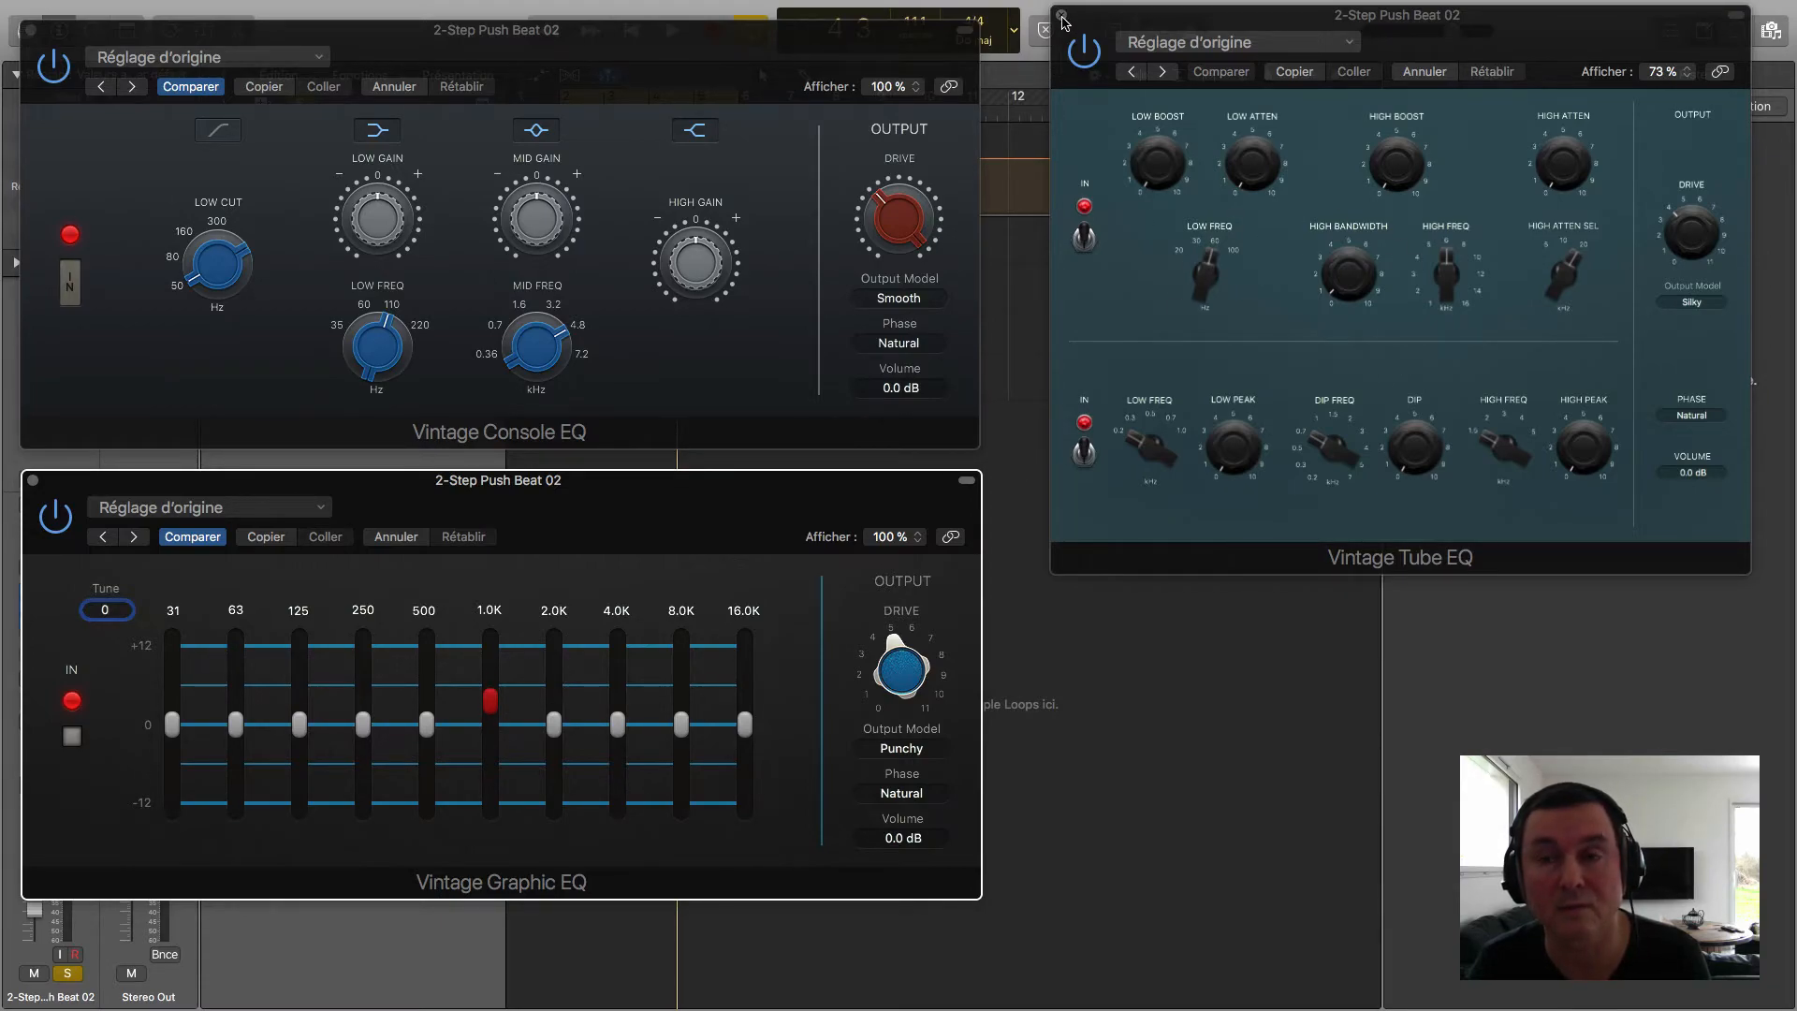
# Step: Close the Vintage Tube EQ, Console EQ and Graphic EQ windows
pyautogui.click(1062, 16)
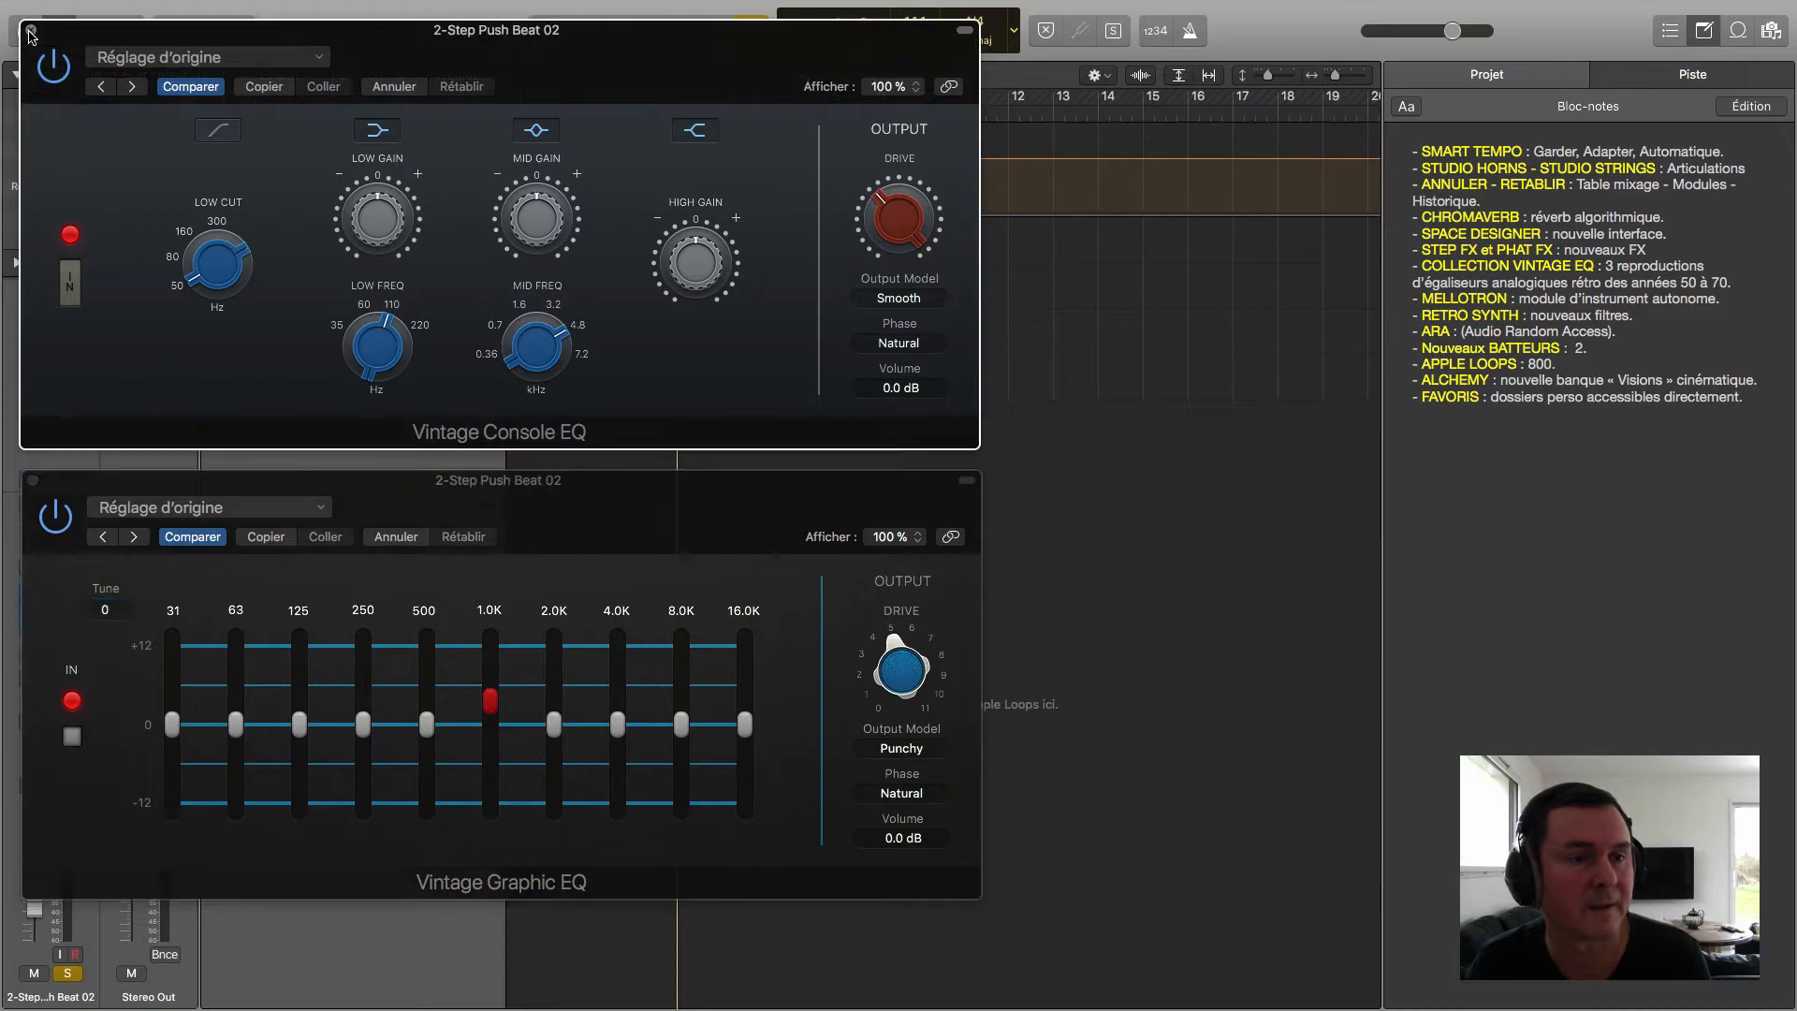
pyautogui.click(30, 31)
pyautogui.click(32, 481)
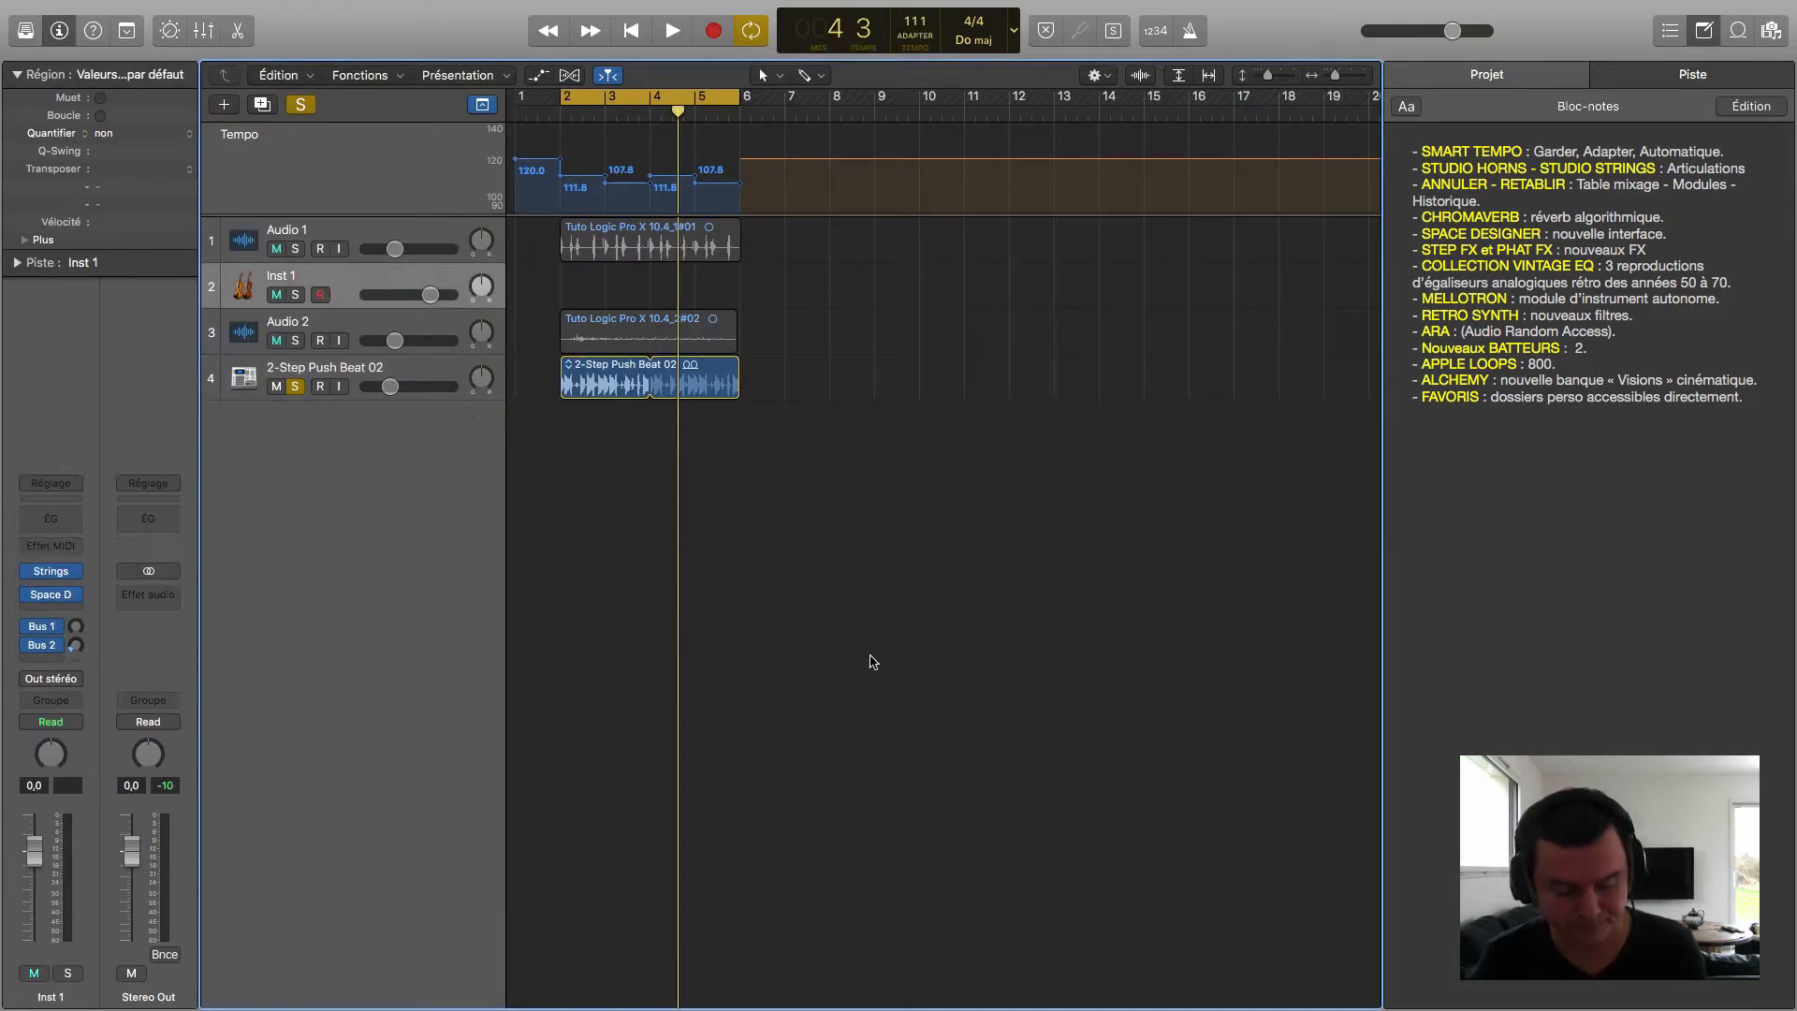
# Step: Solo the Inst 1 track instead of 2-Step Push Beat 02 and load a mono Vintage Mellotron as its instrument
pyautogui.click(296, 295)
pyautogui.click(296, 387)
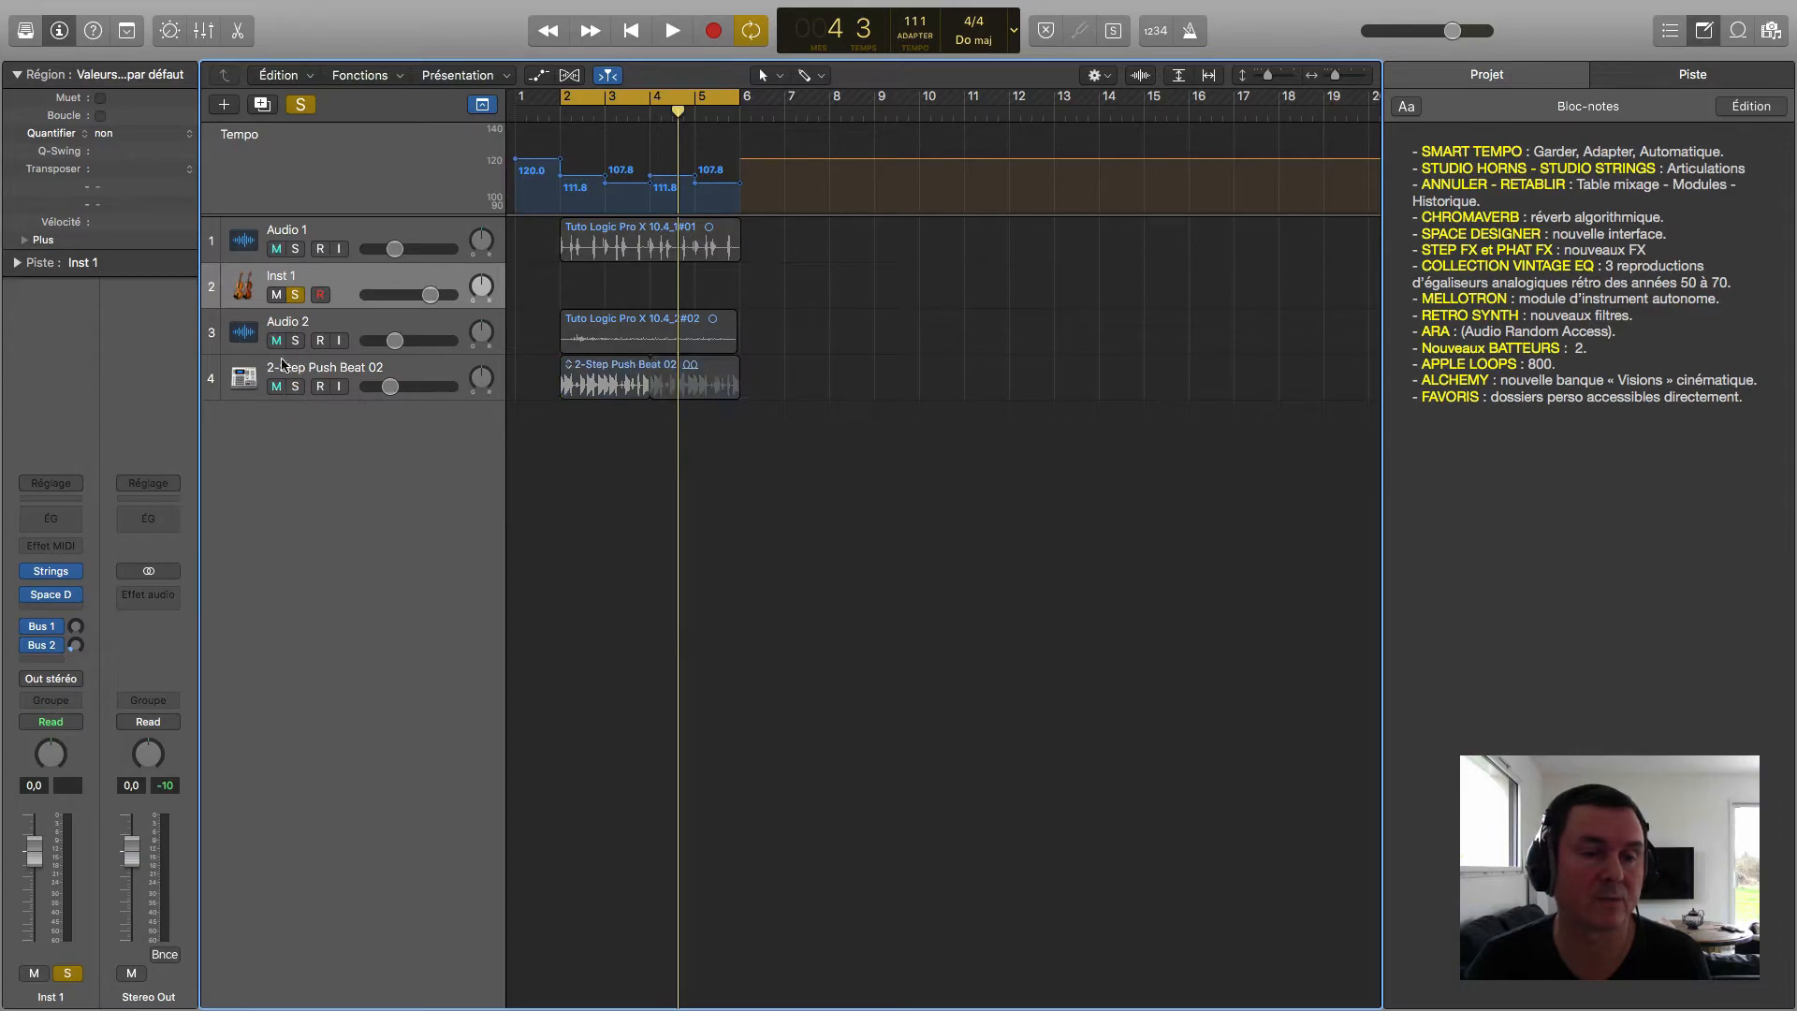
pyautogui.click(80, 573)
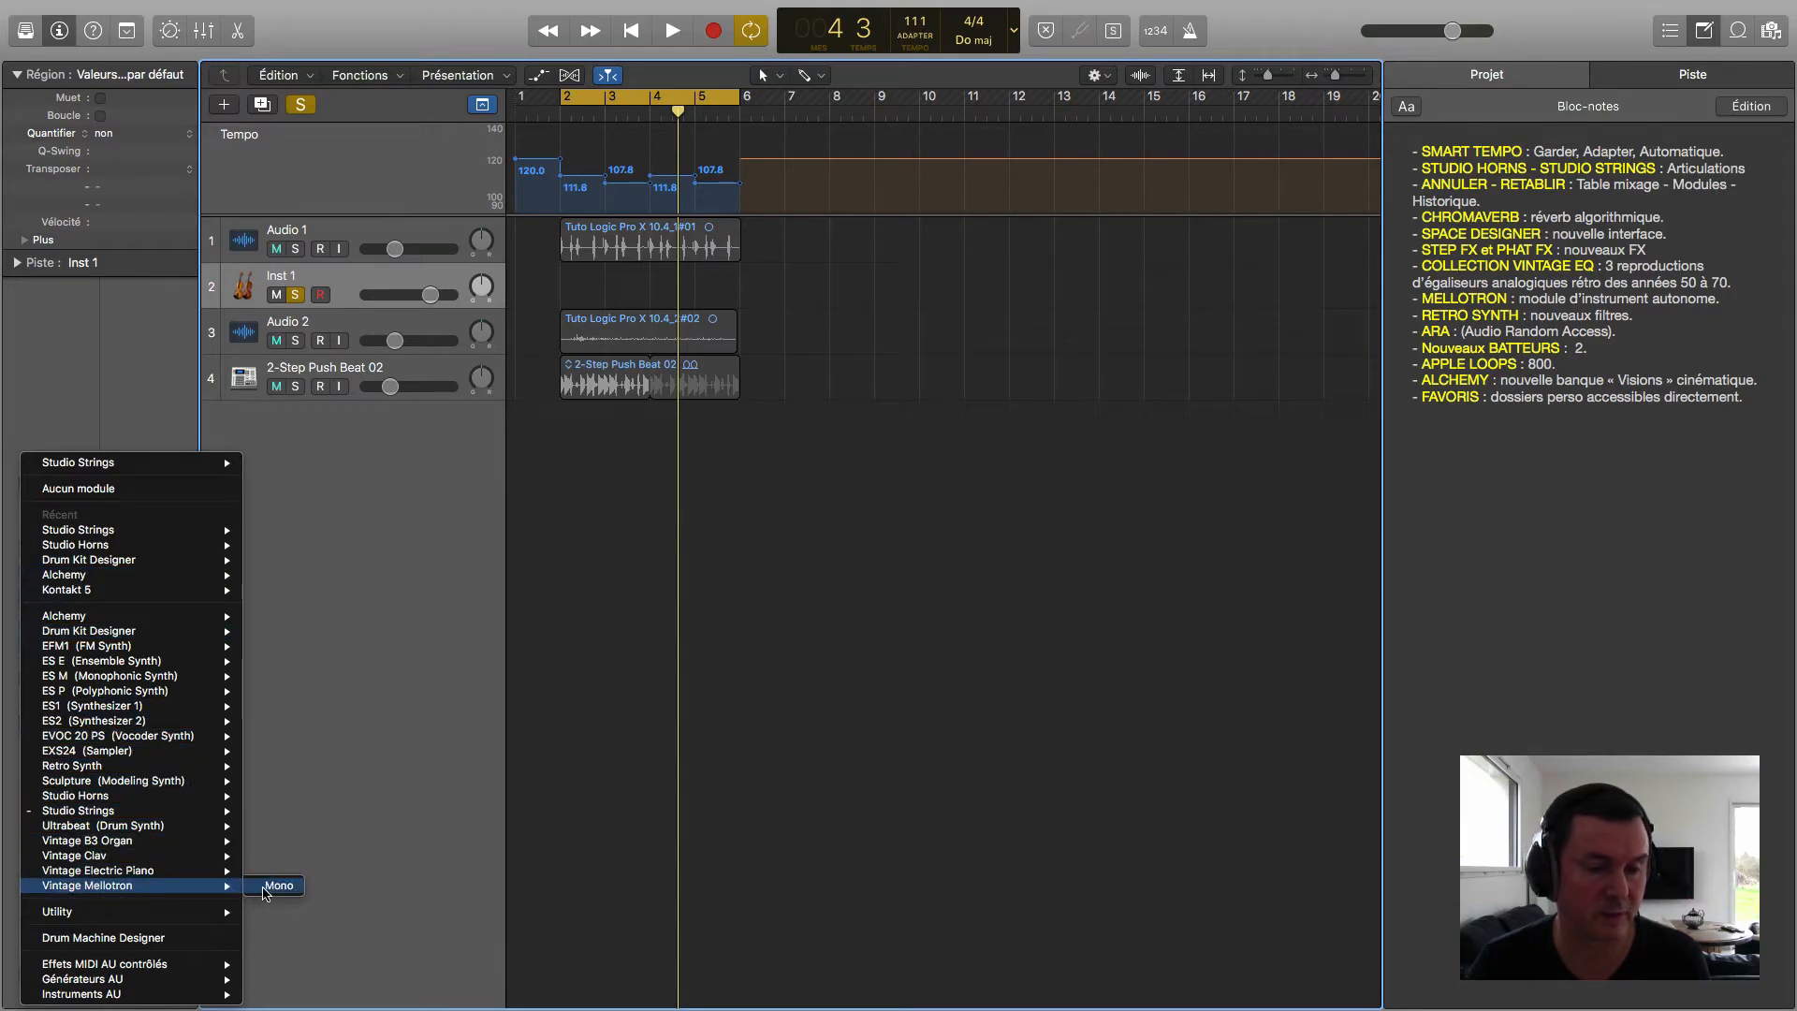
pyautogui.click(271, 886)
pyautogui.moveTo(355, 42); pyautogui.dragTo(1104, 151)
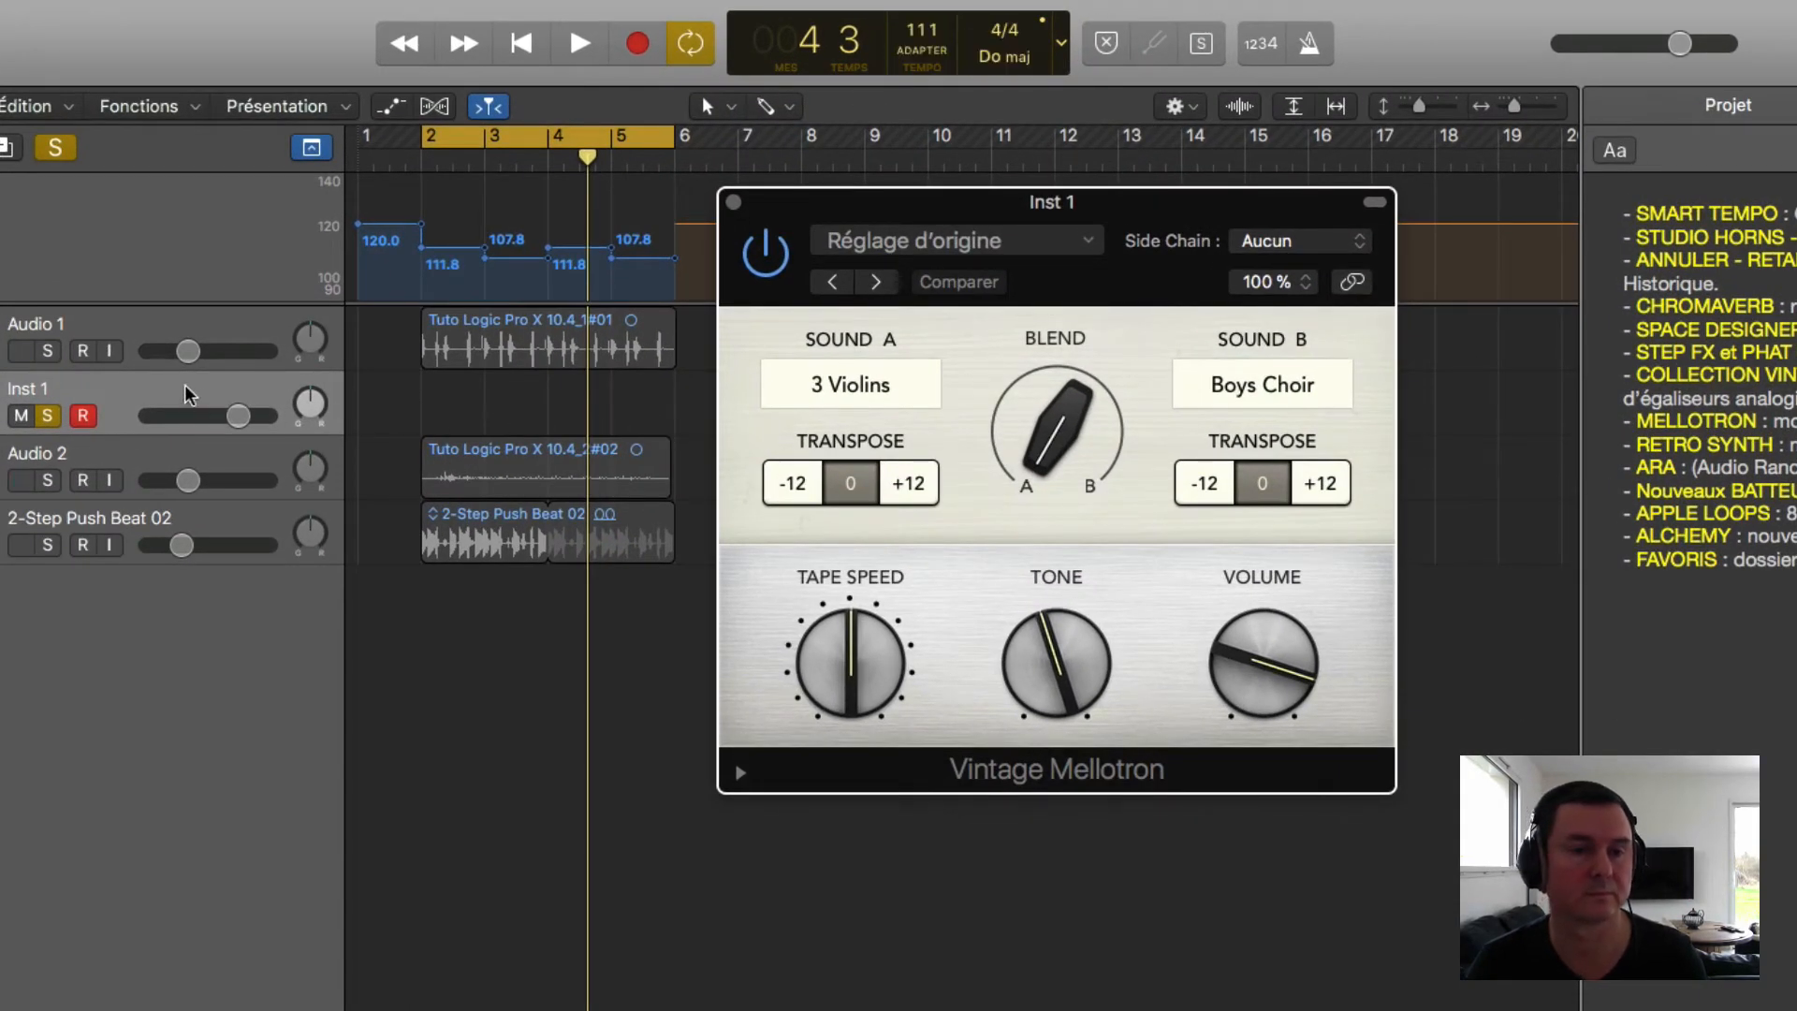
pyautogui.click(189, 398)
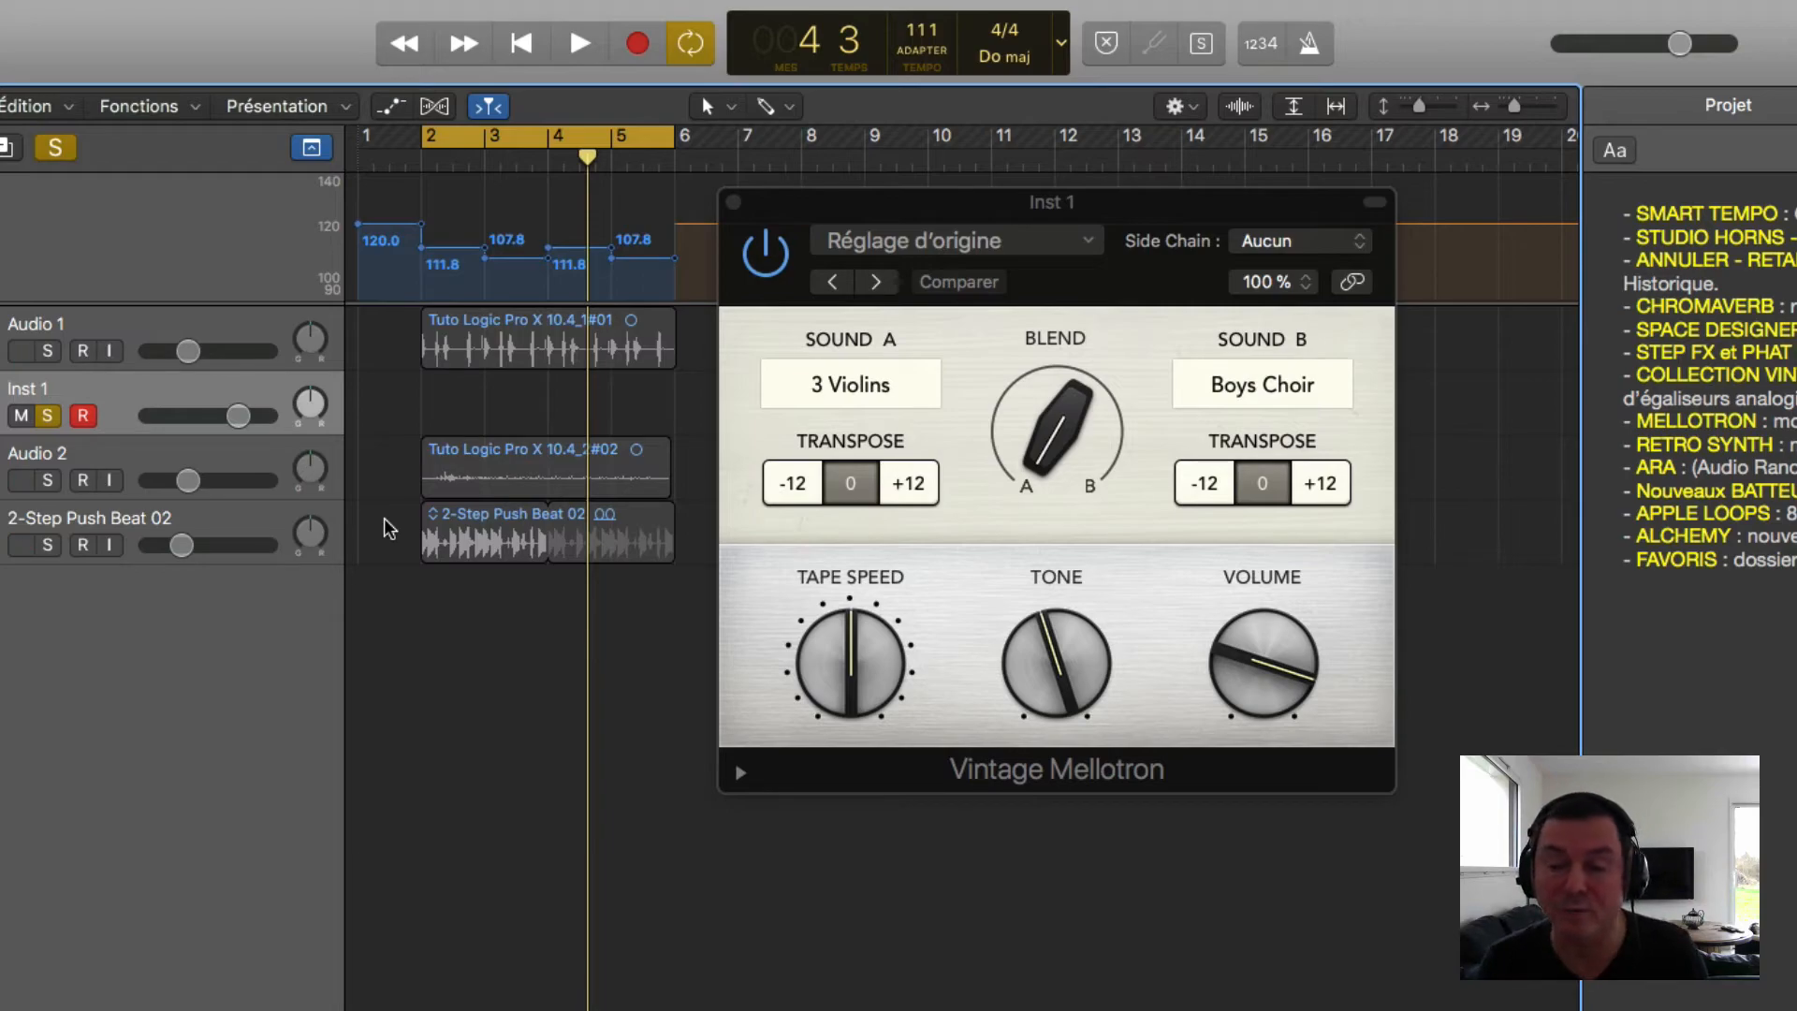
# Step: Set the Vintage Mellotron's Tape Speed to 2 and turn its Tone down slightly
pyautogui.moveTo(875, 660)
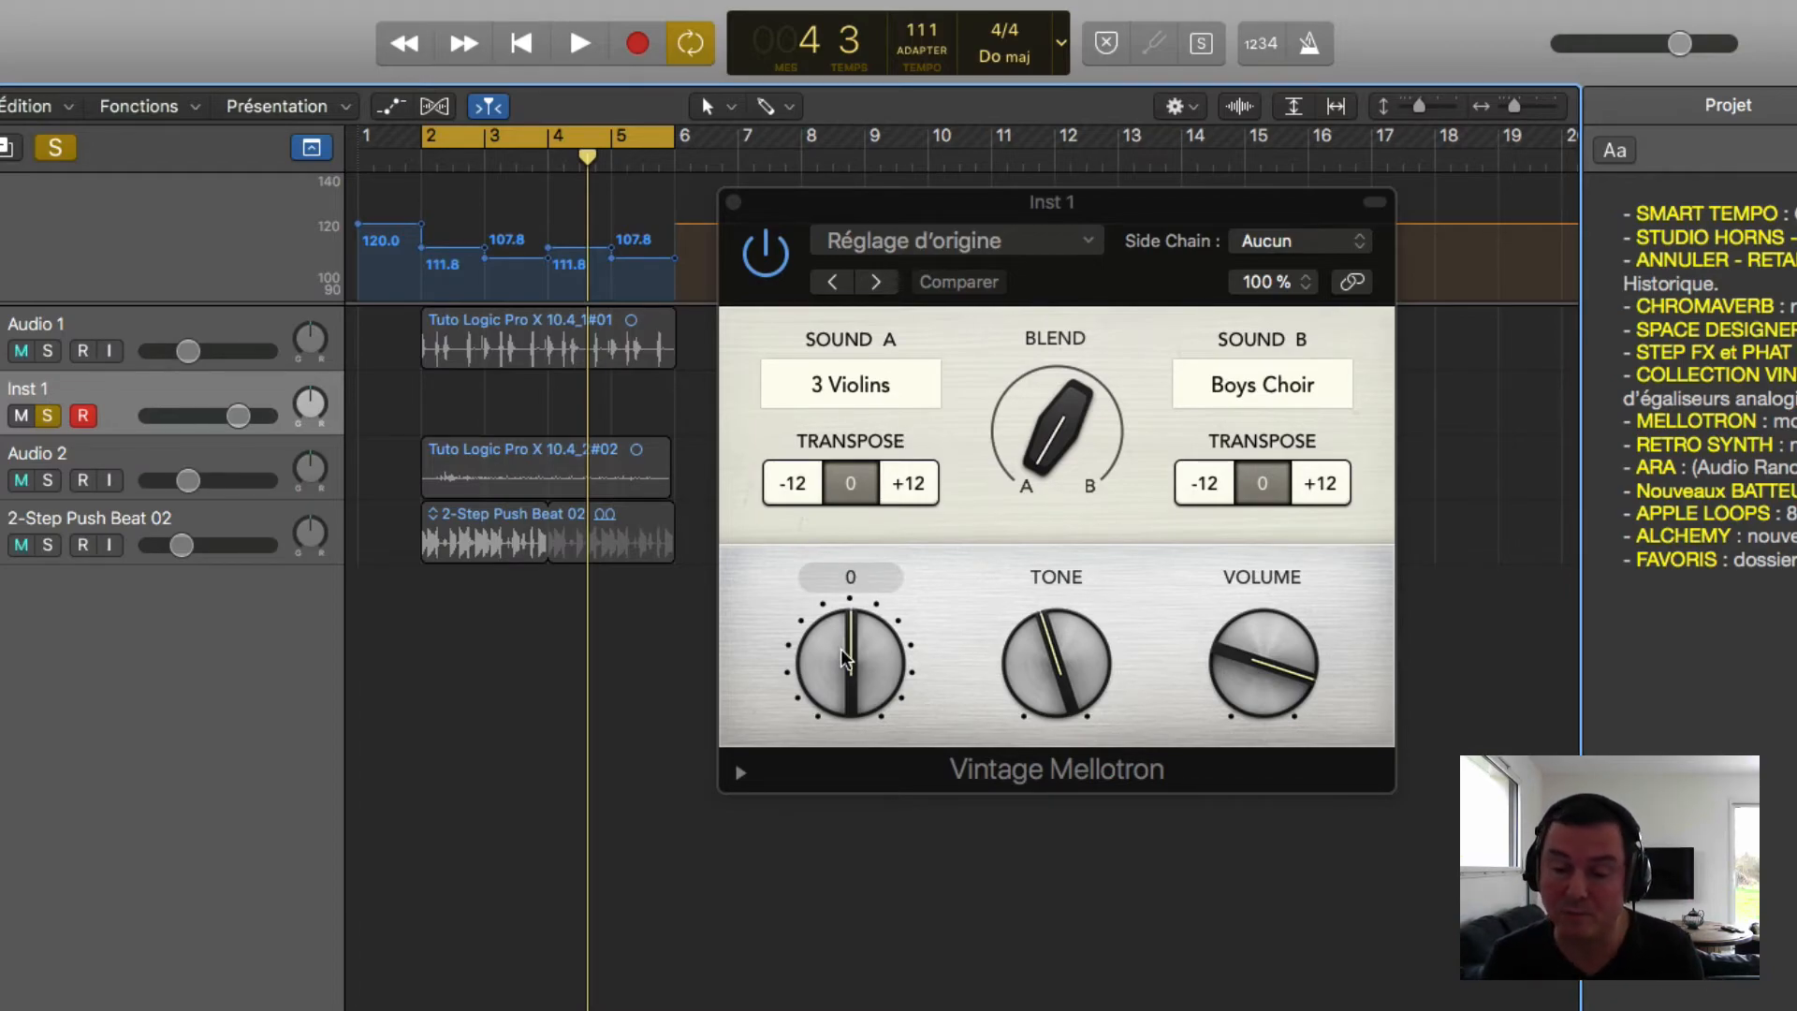
pyautogui.scroll(1, 845, 658)
pyautogui.moveTo(841, 649)
pyautogui.mouseDown()
pyautogui.moveTo(860, 769)
pyautogui.moveTo(855, 621)
pyautogui.mouseUp()
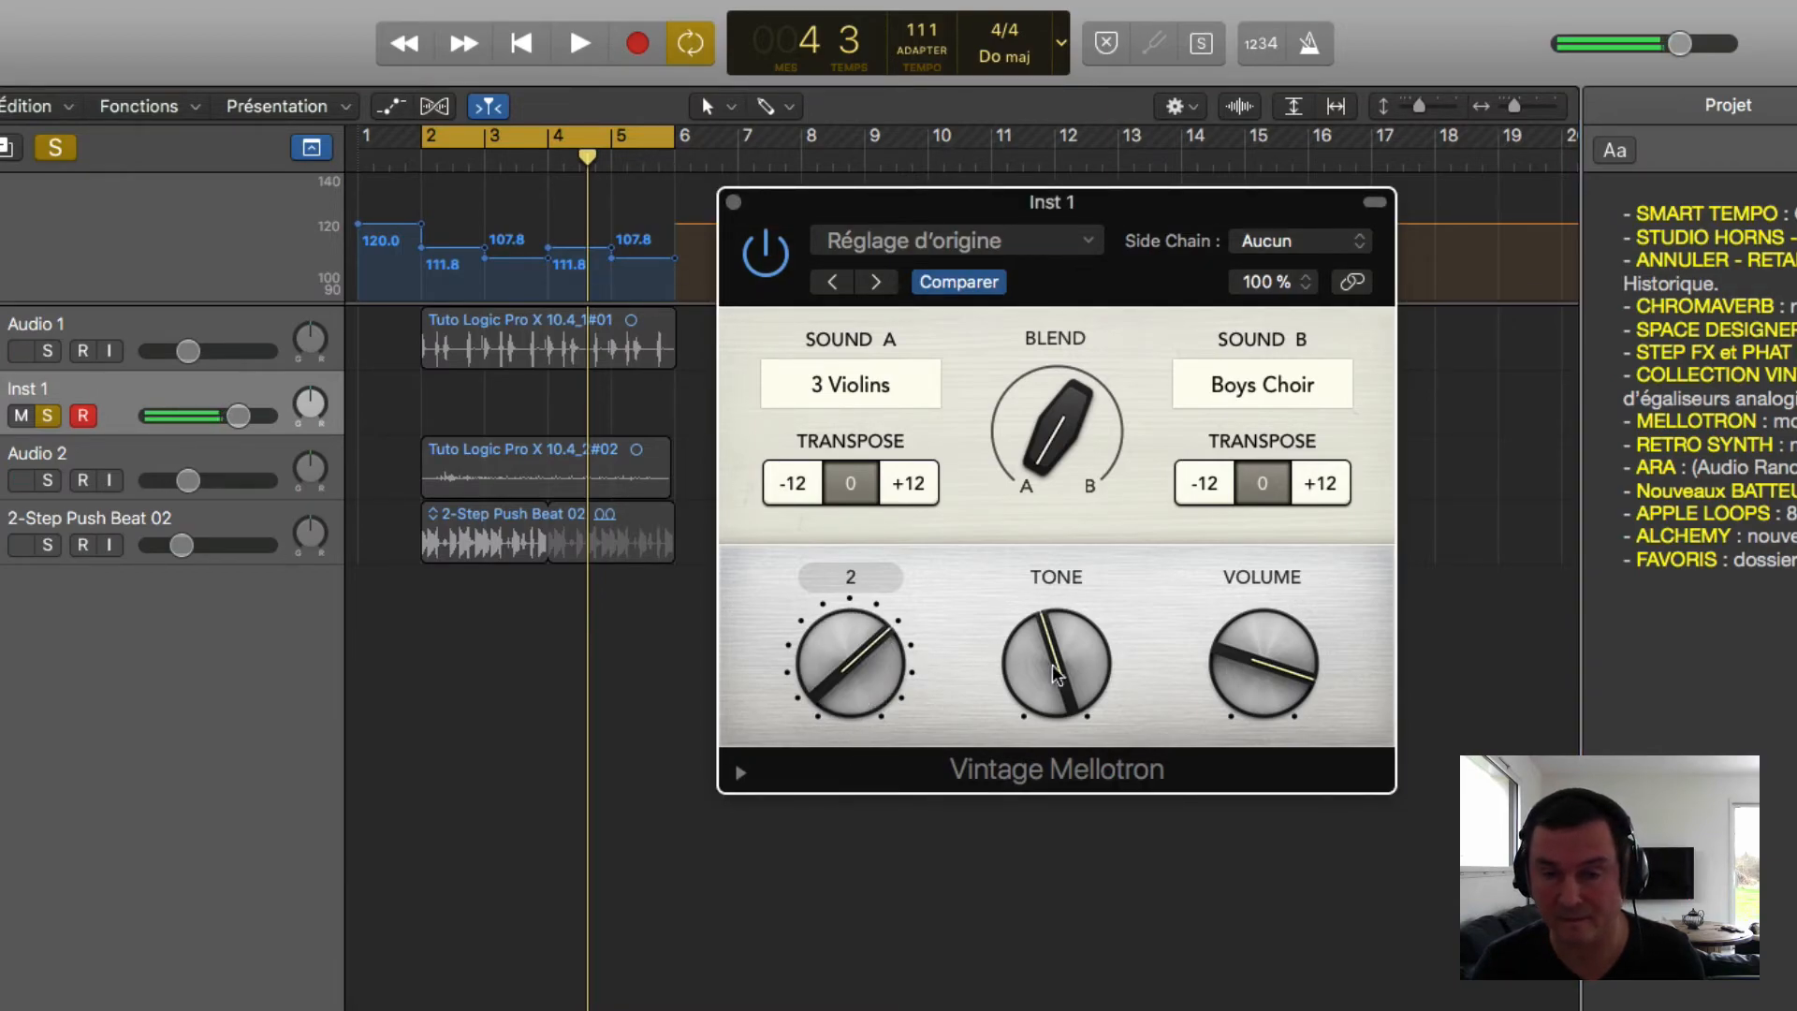
pyautogui.moveTo(1074, 664)
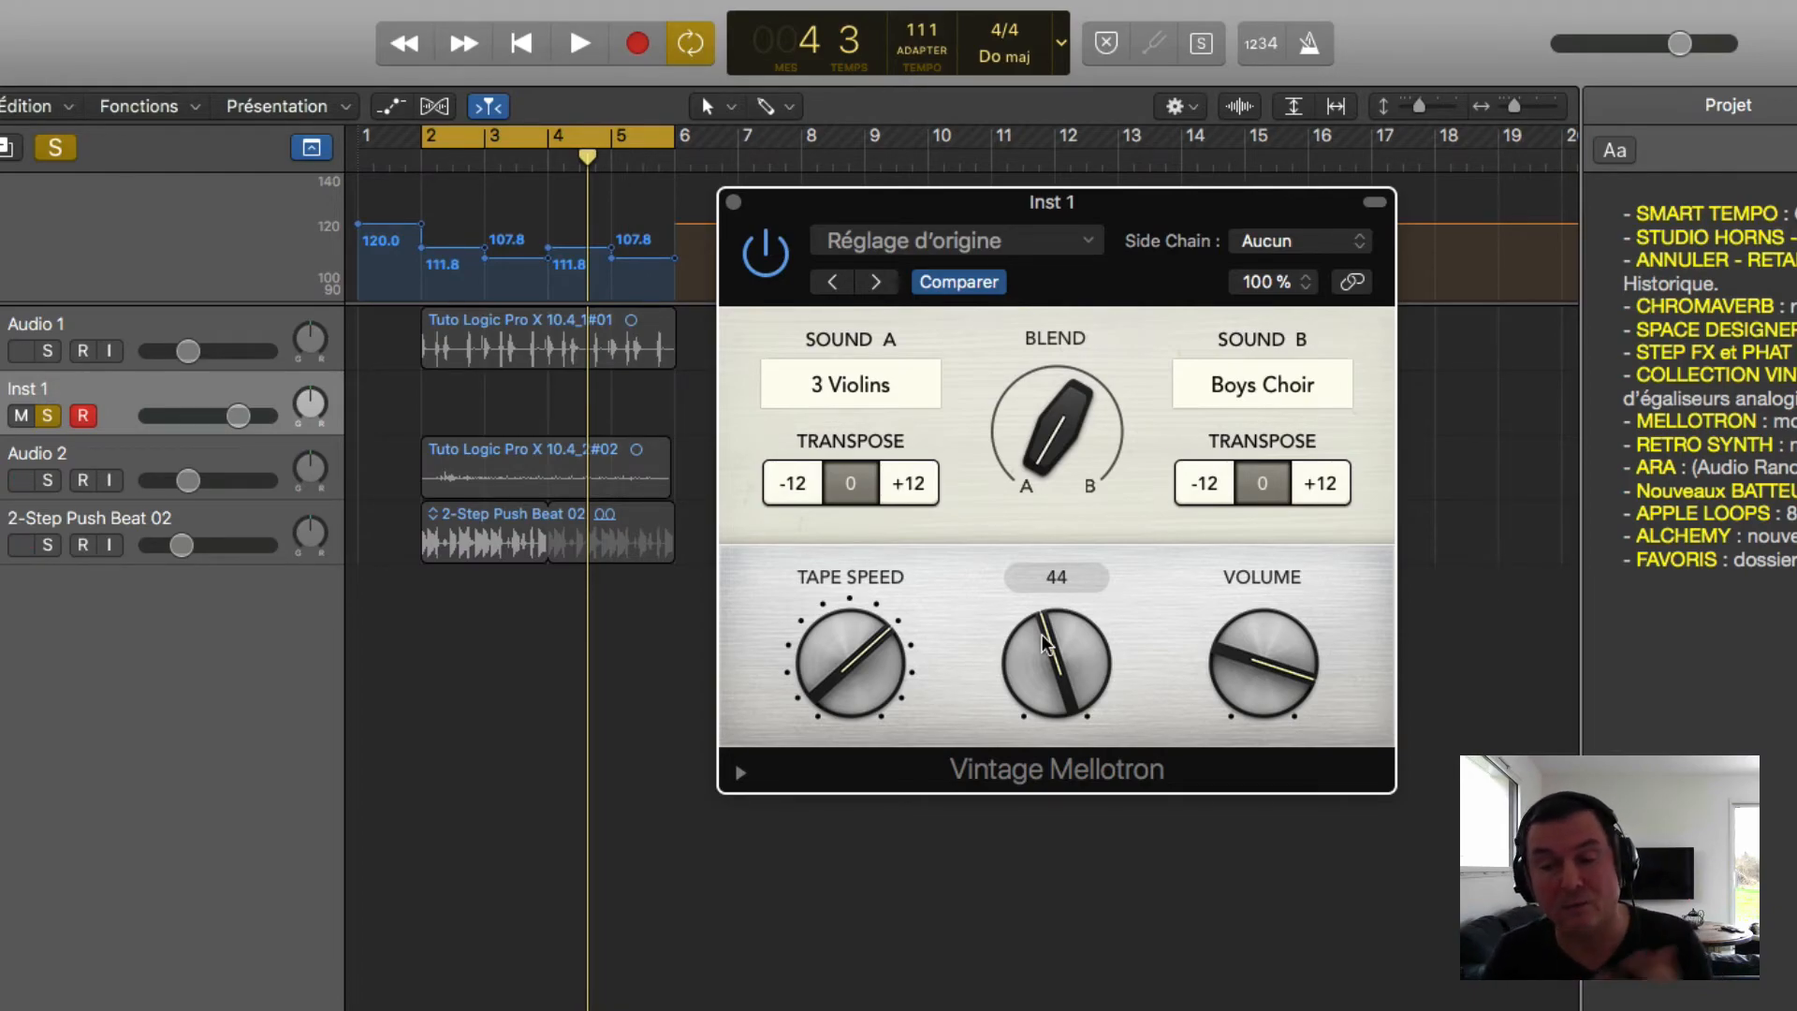
pyautogui.moveTo(1041, 640)
pyautogui.mouseDown()
pyautogui.moveTo(1069, 788)
pyautogui.moveTo(1055, 573)
pyautogui.moveTo(1078, 468)
pyautogui.moveTo(1065, 660)
pyautogui.mouseUp()
# Step: Look through the Vintage Mellotron's factory presets and the sounds available for Sound B
pyautogui.click(923, 257)
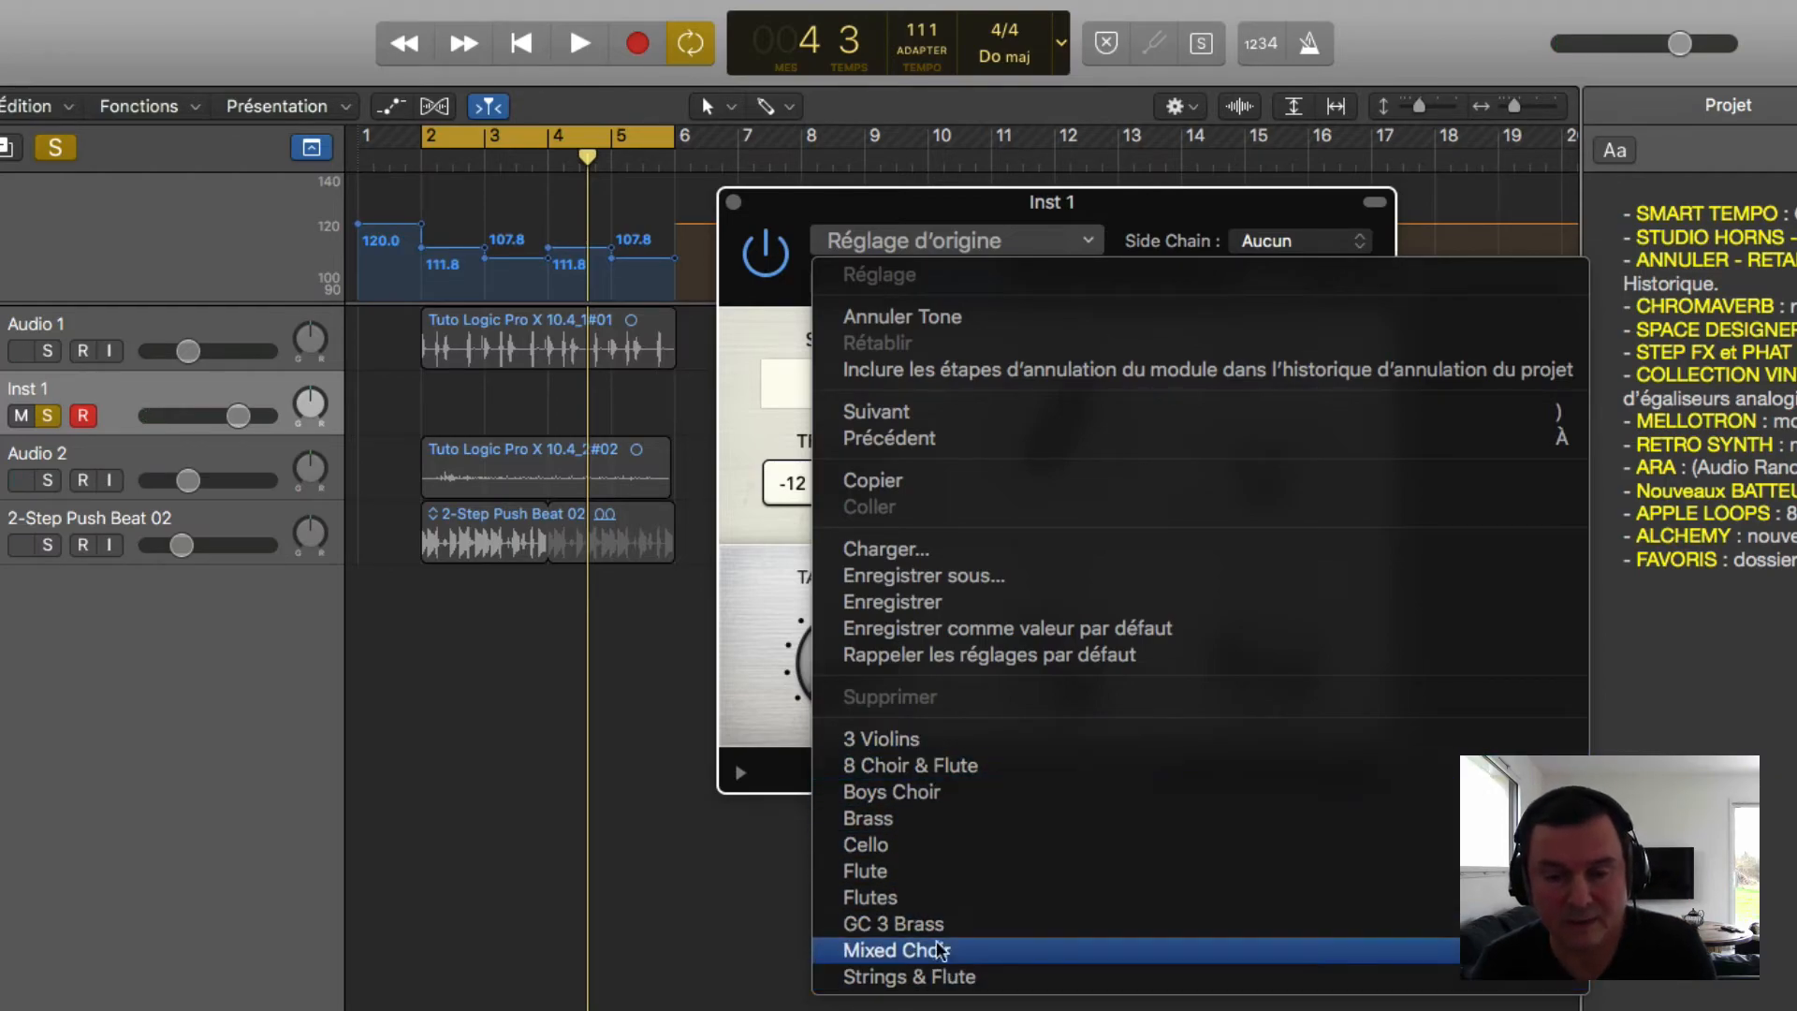
pyautogui.click(771, 672)
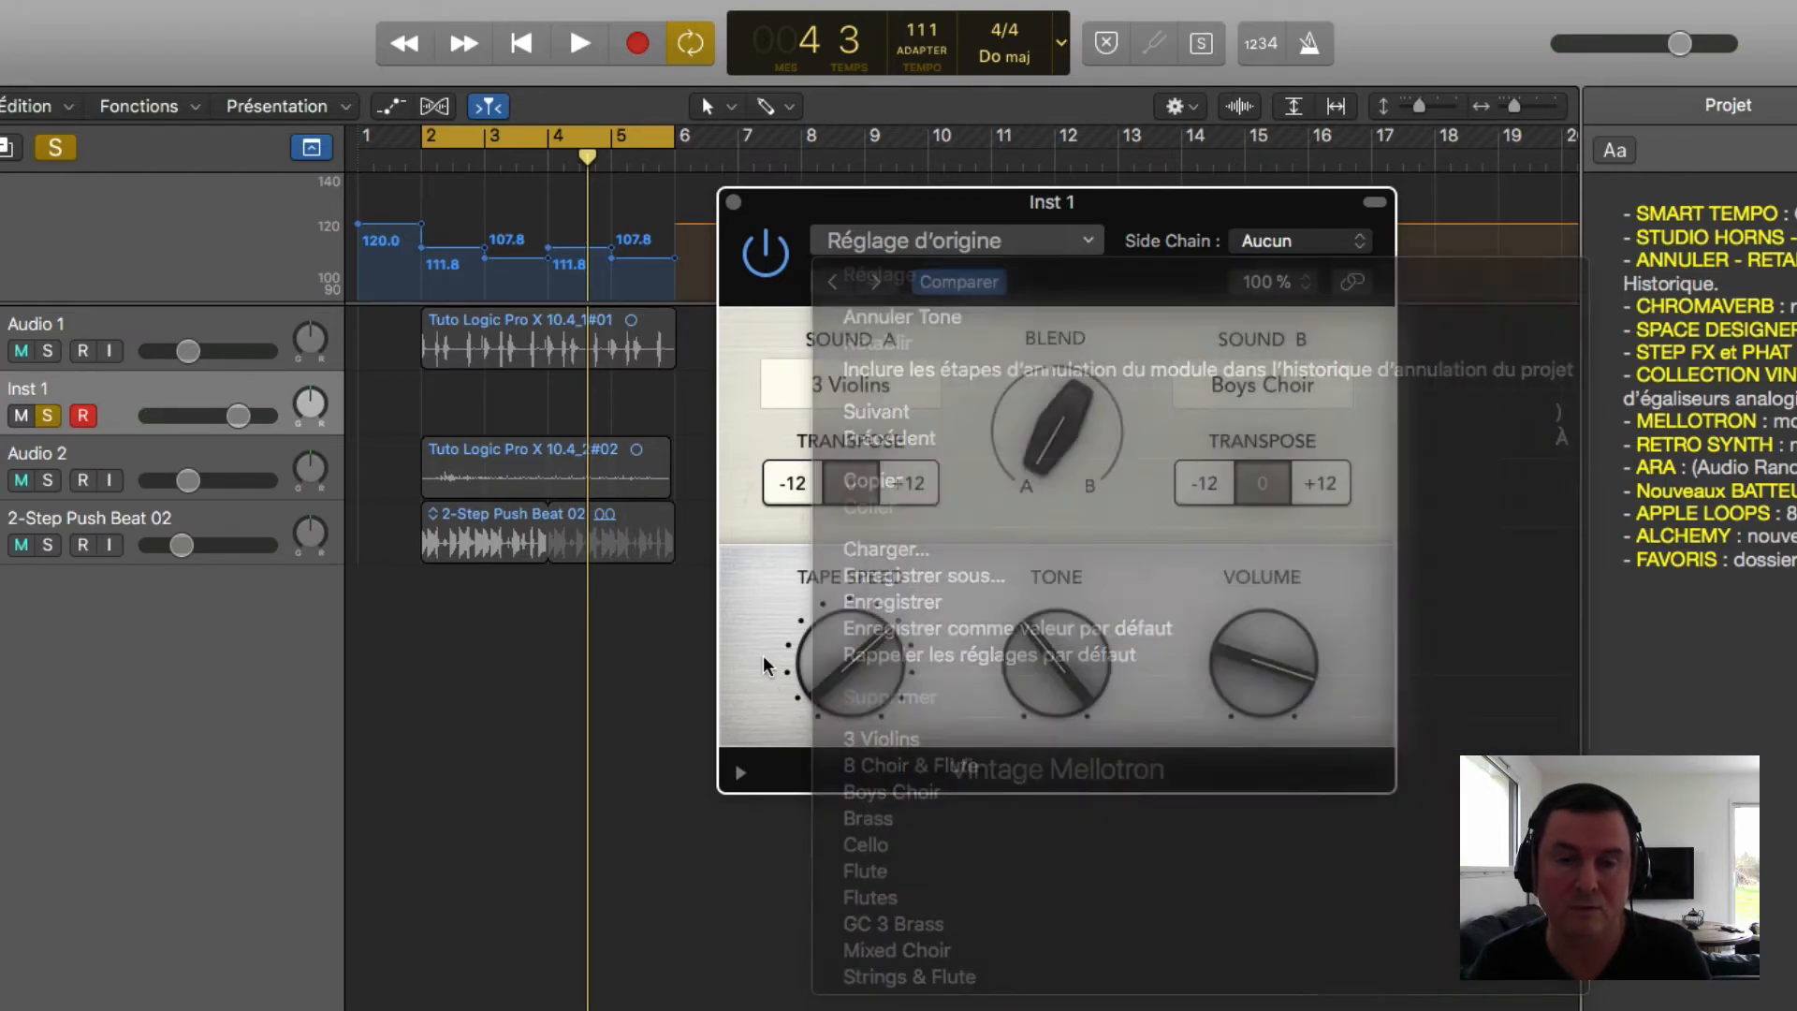
pyautogui.click(1223, 386)
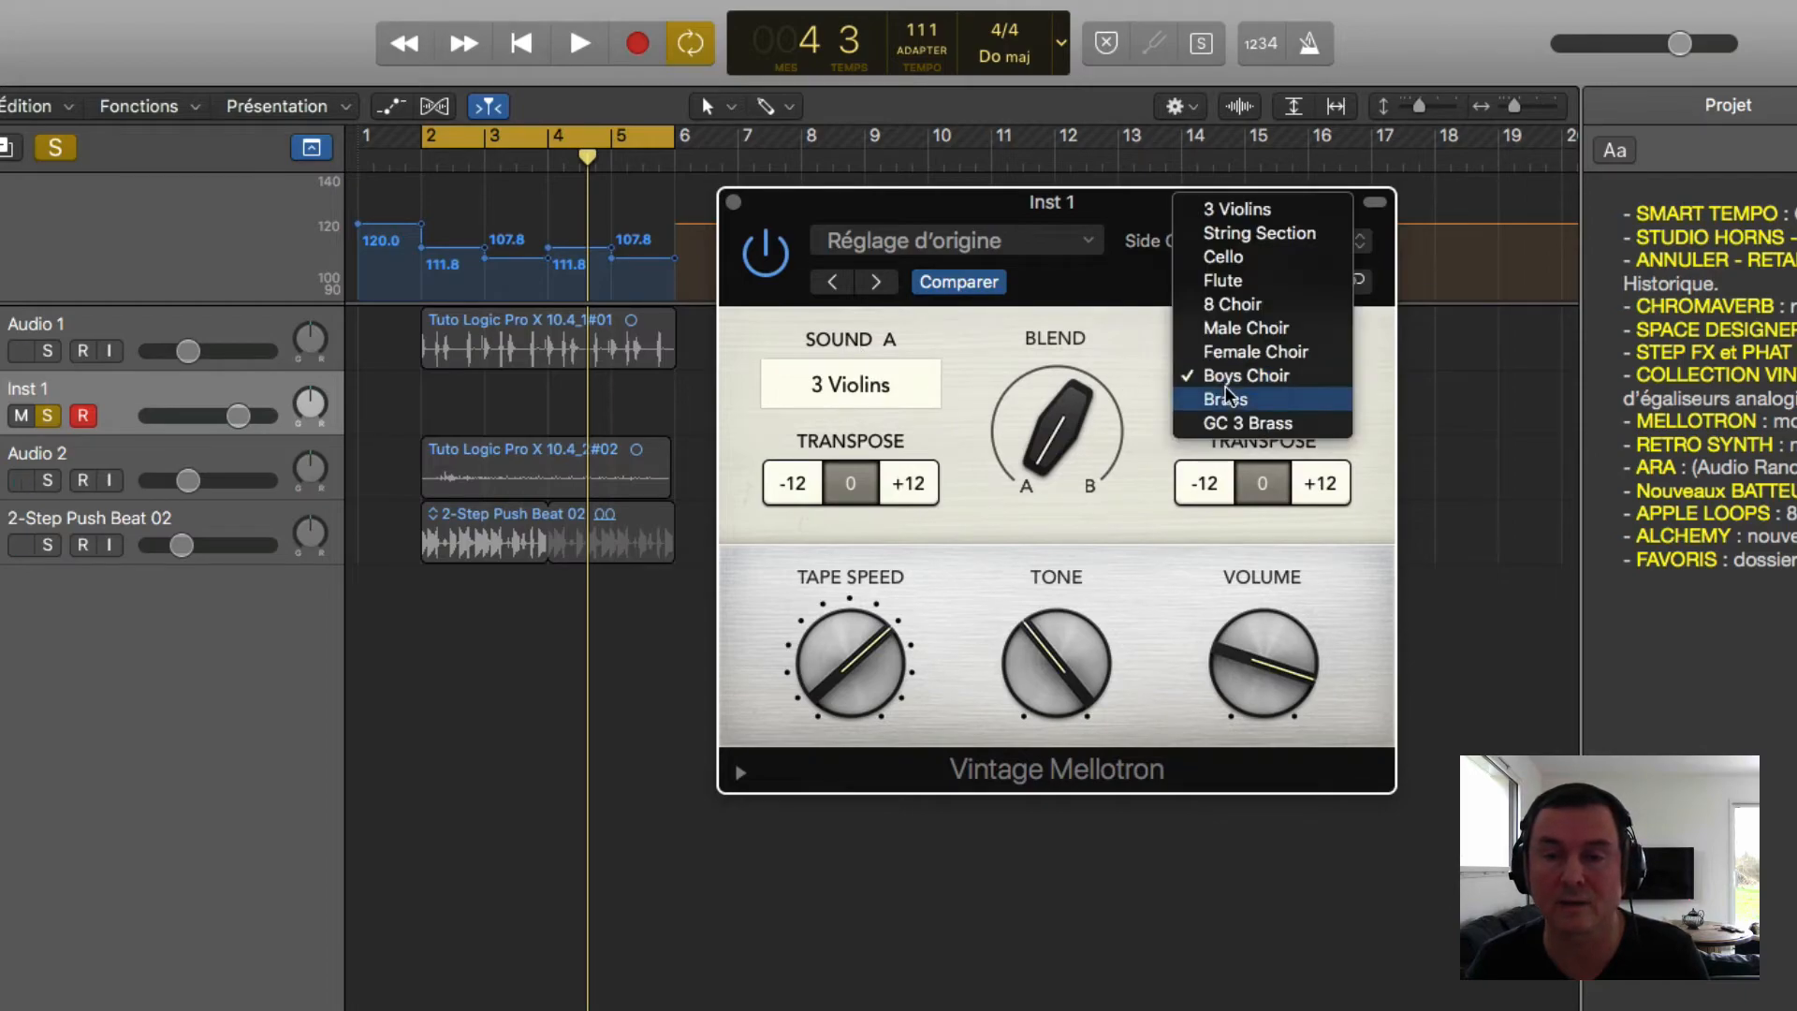
pyautogui.click(1070, 348)
# Step: Blend the Mellotron's 3 Violins and Boys Choir sounds about equally and close the instrument window
pyautogui.moveTo(1054, 473); pyautogui.dragTo(1063, 421)
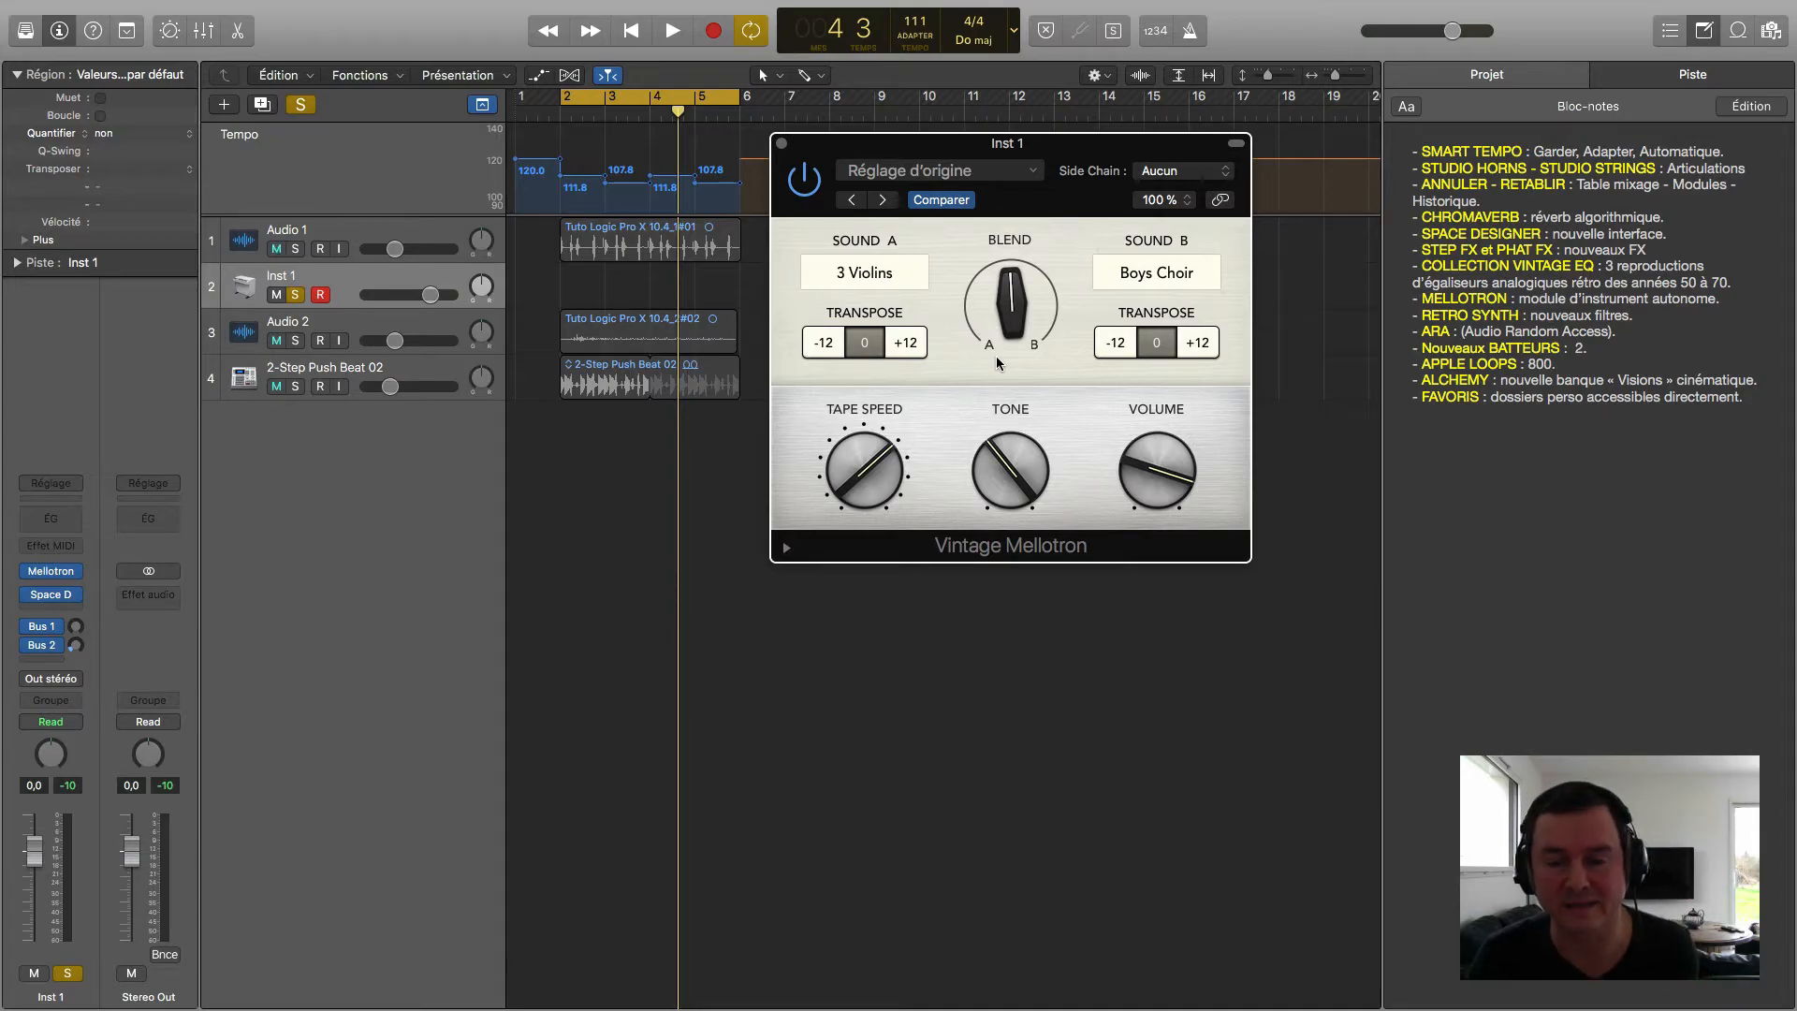
pyautogui.click(781, 144)
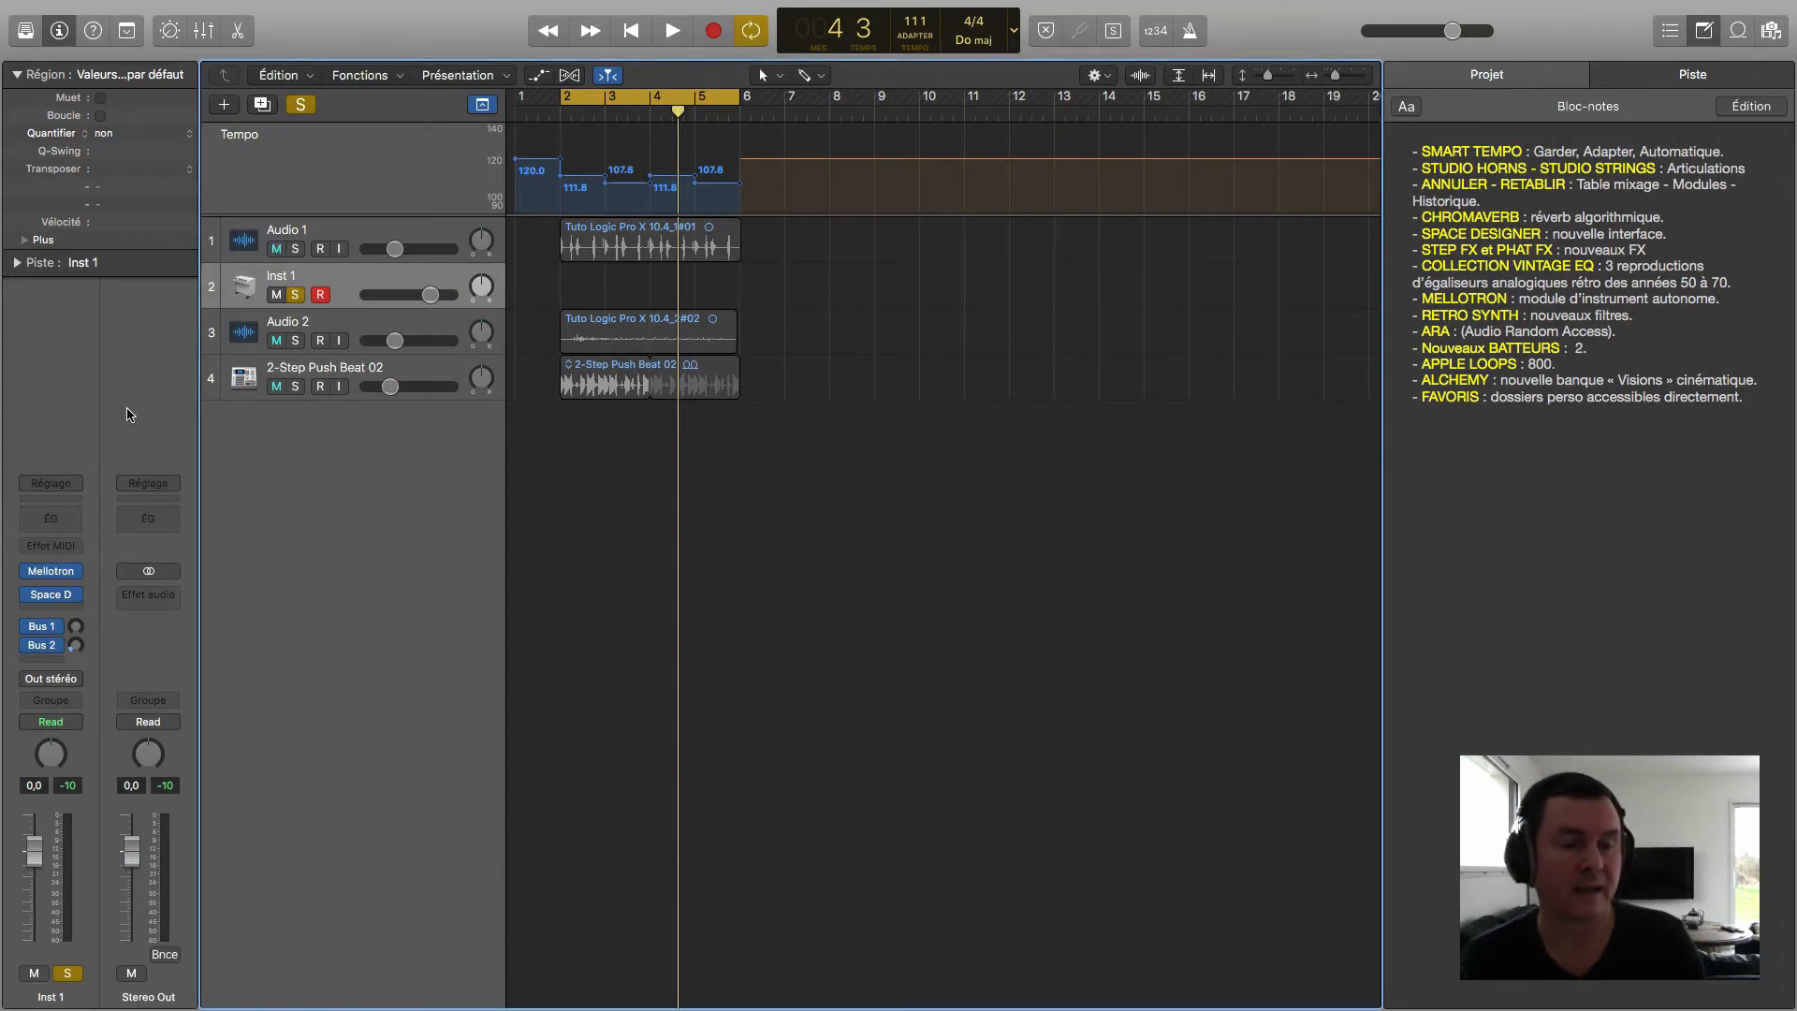
# Step: Replace the Vintage Mellotron on Inst 1 with Retro Synth
pyautogui.click(78, 572)
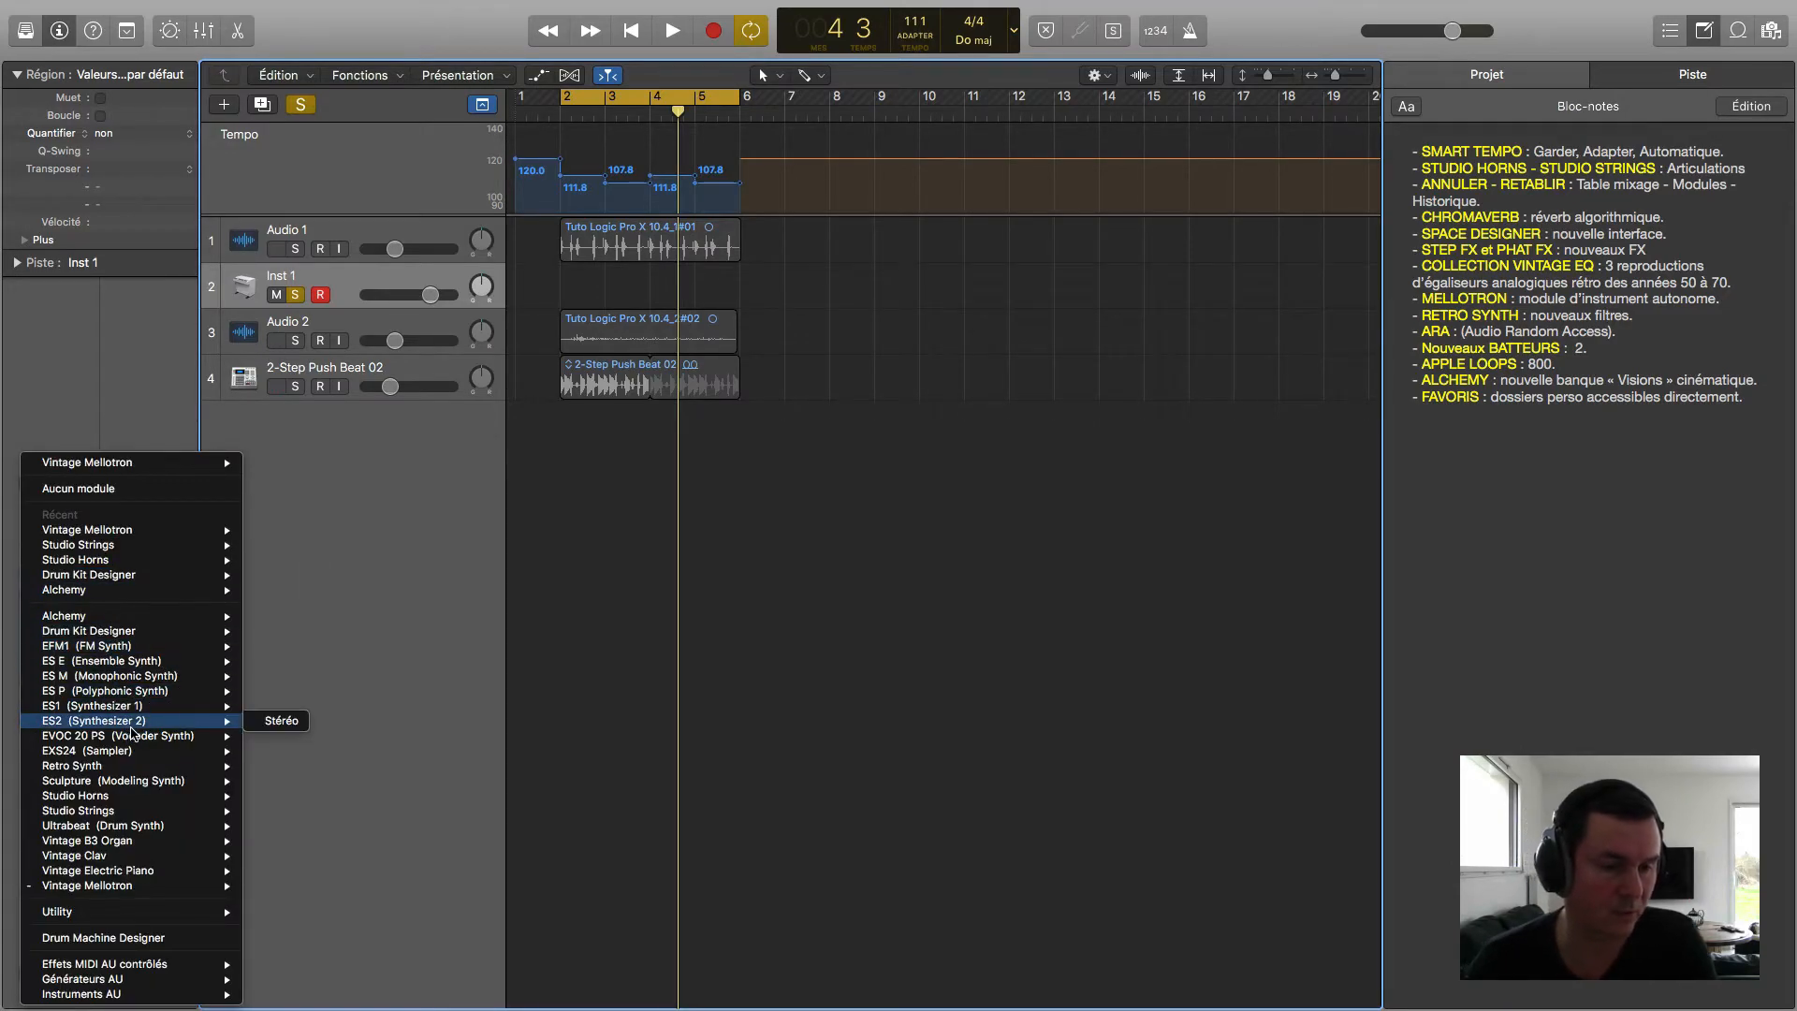
pyautogui.moveTo(96, 772)
pyautogui.click(281, 765)
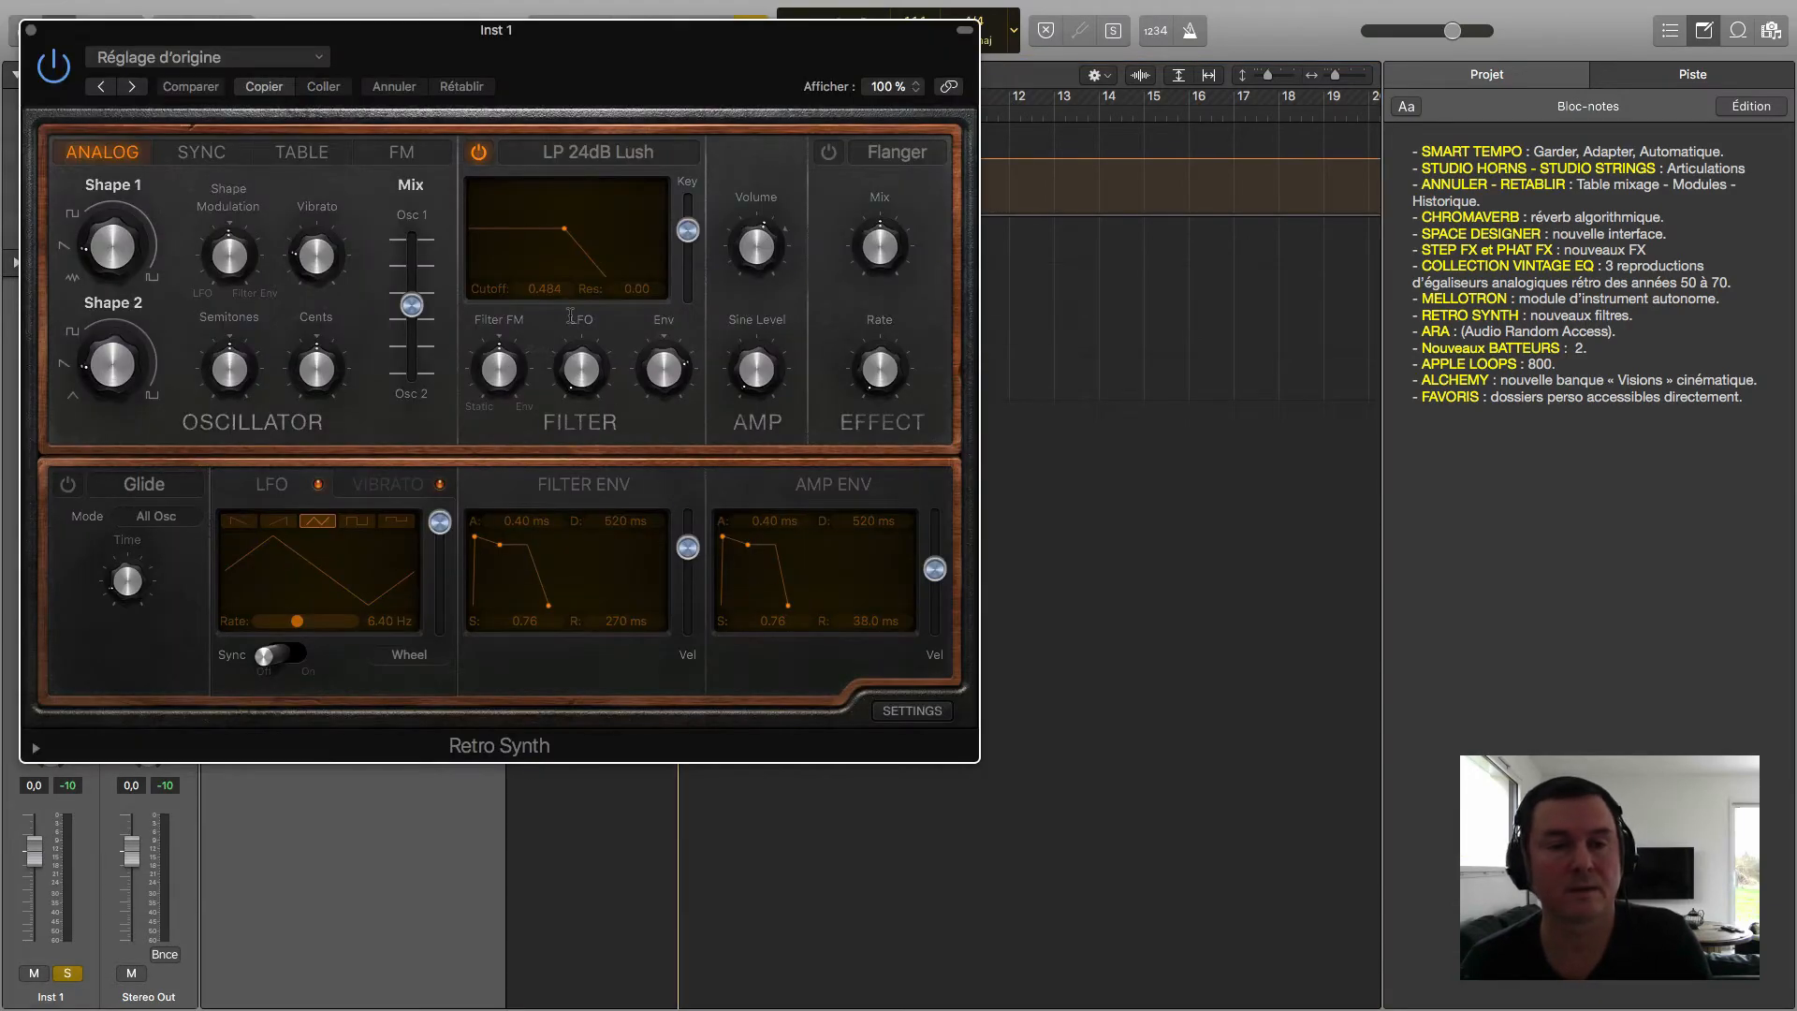
# Step: Review Retro Synth's available filter types and close the instrument window
pyautogui.click(591, 153)
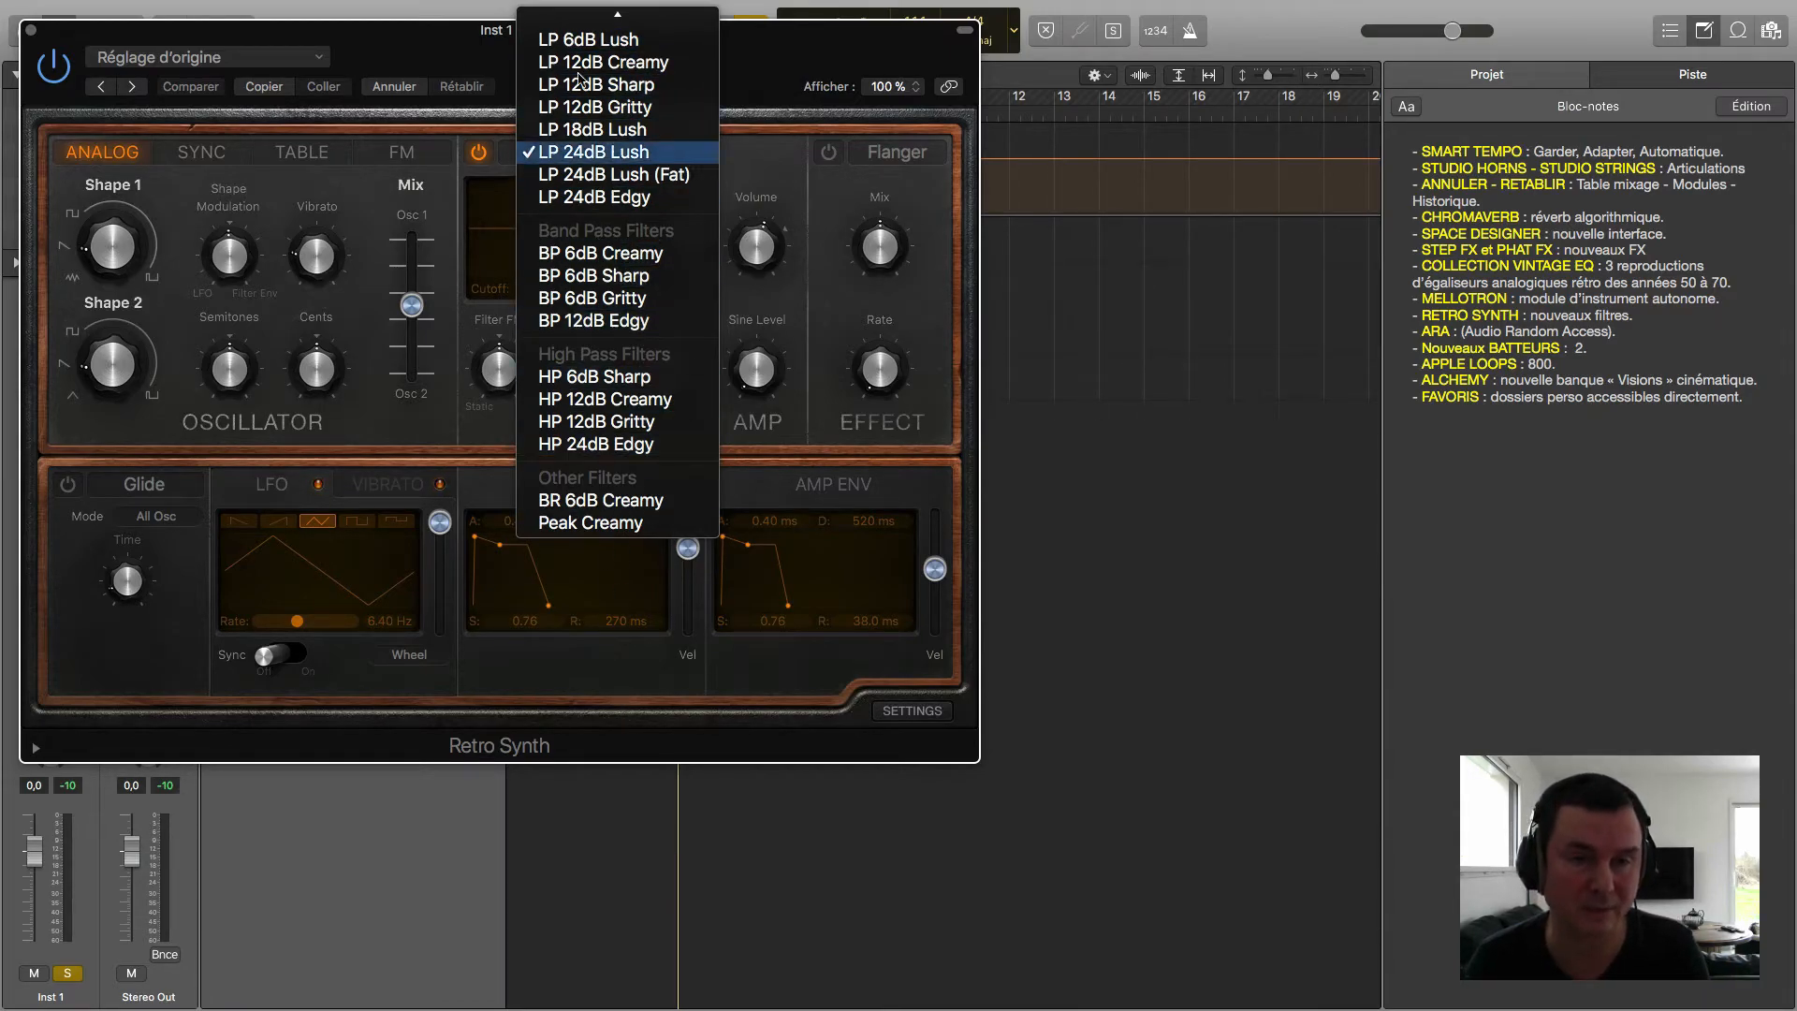
pyautogui.click(754, 59)
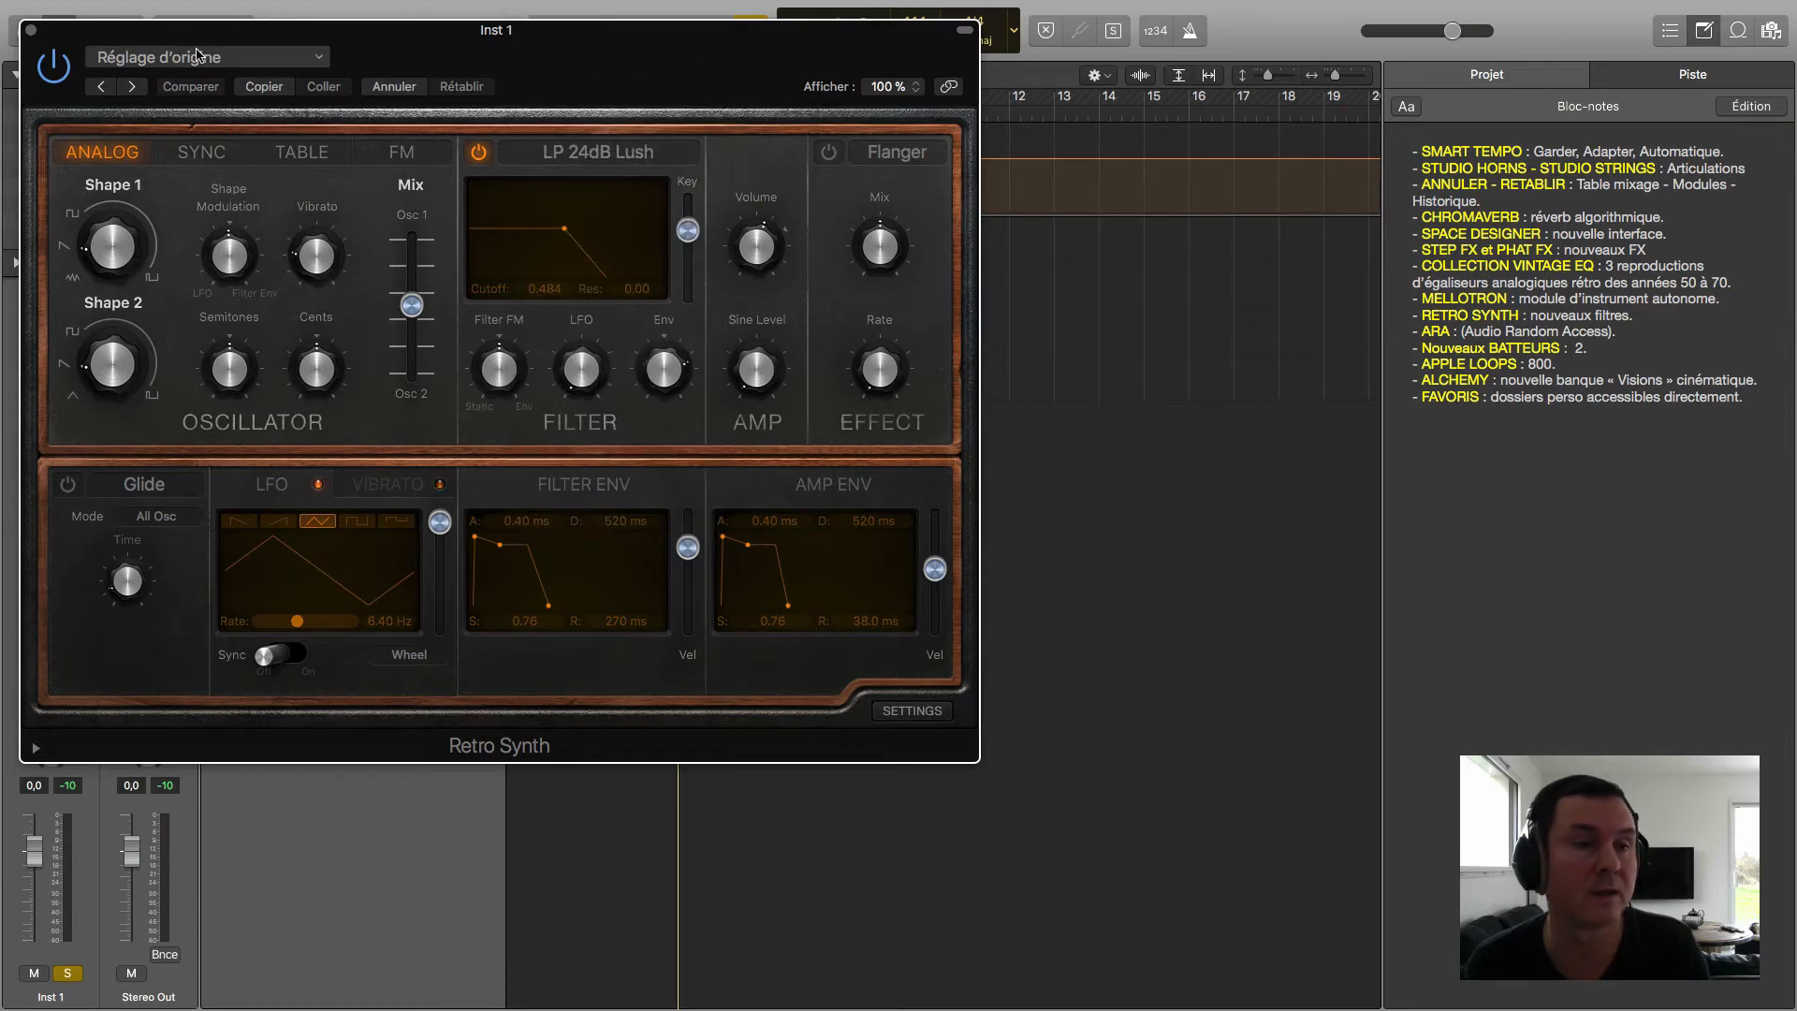
pyautogui.click(31, 32)
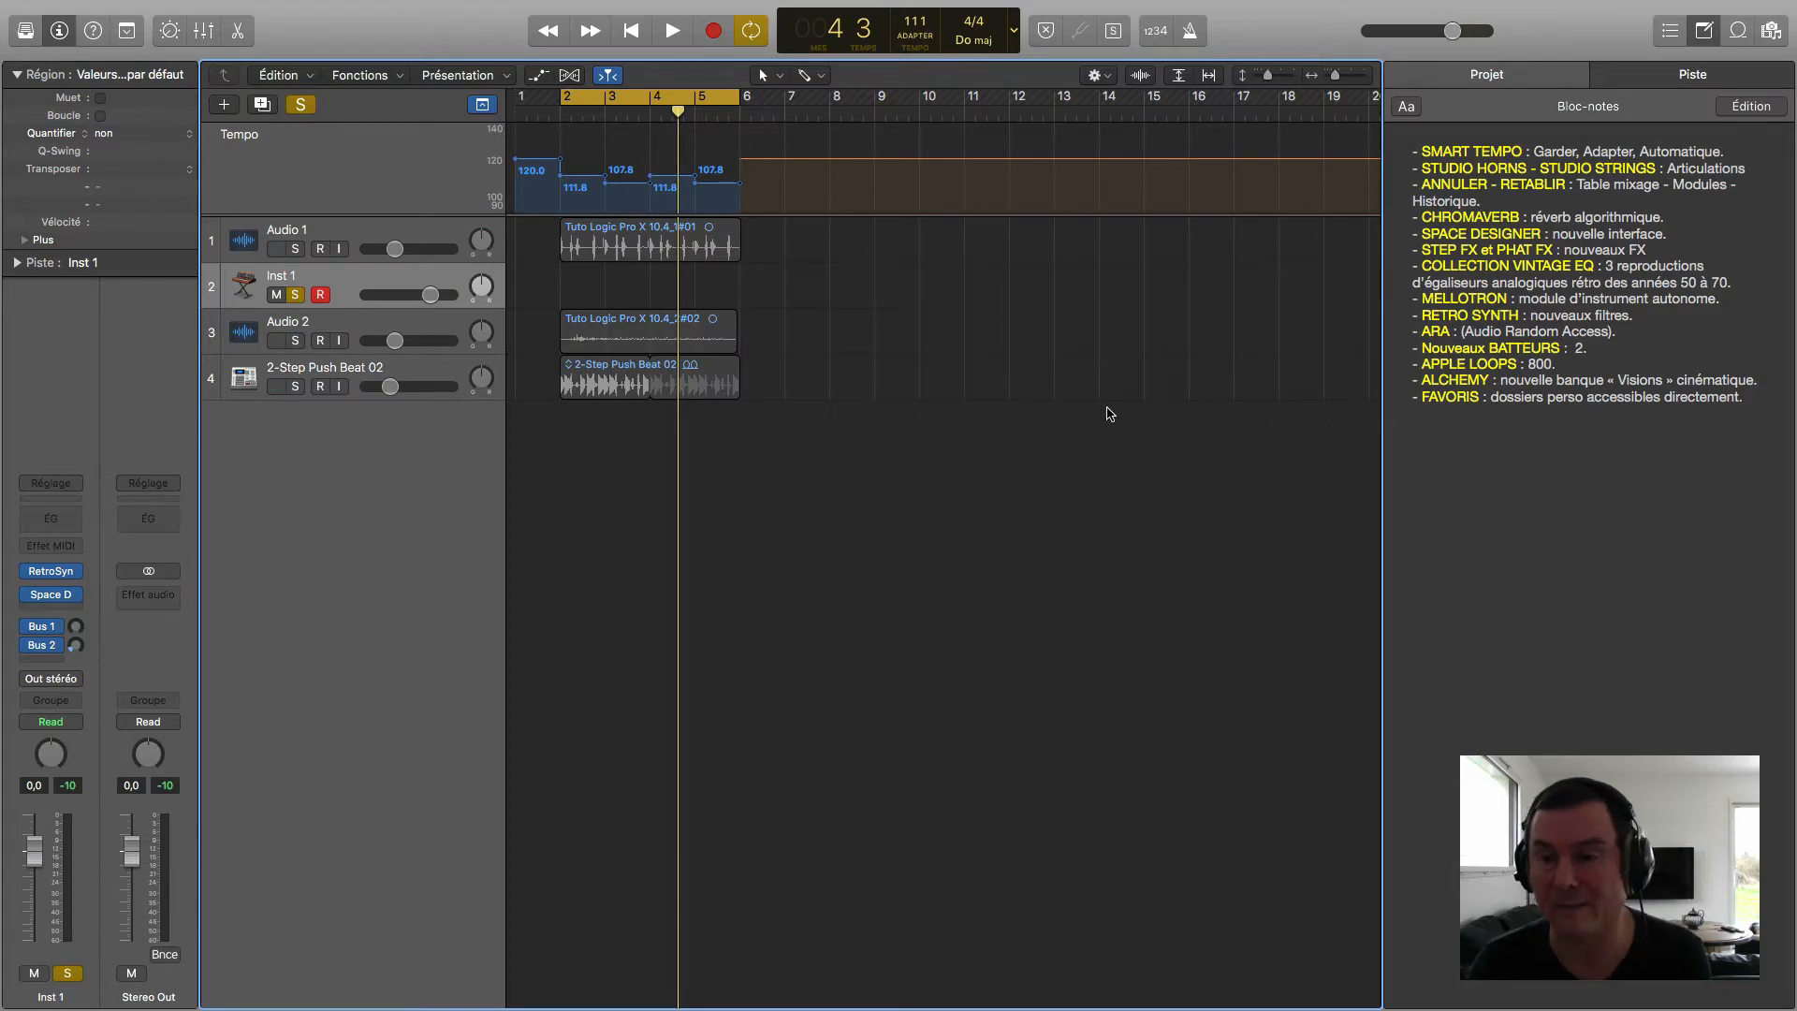
# Step: Create a new Drummer track with the Rock genre and output 1 + 2
pyautogui.hscroll(1, 1376, 349)
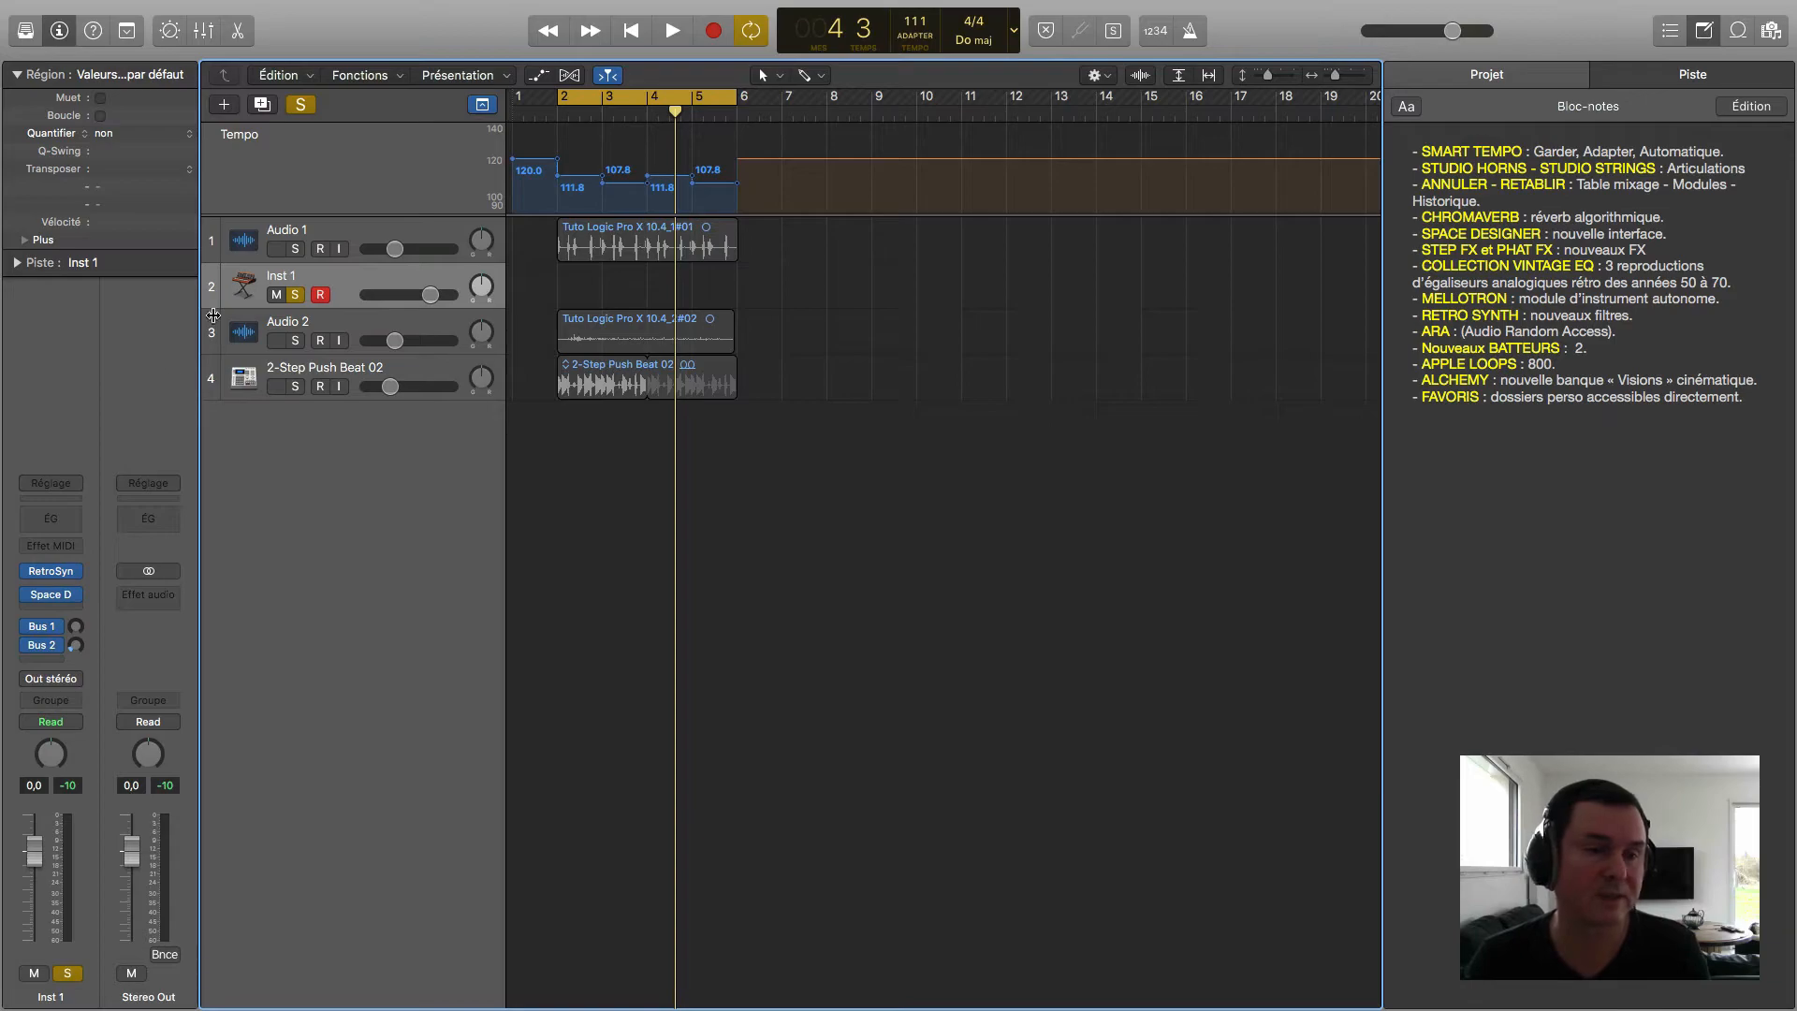
pyautogui.click(224, 104)
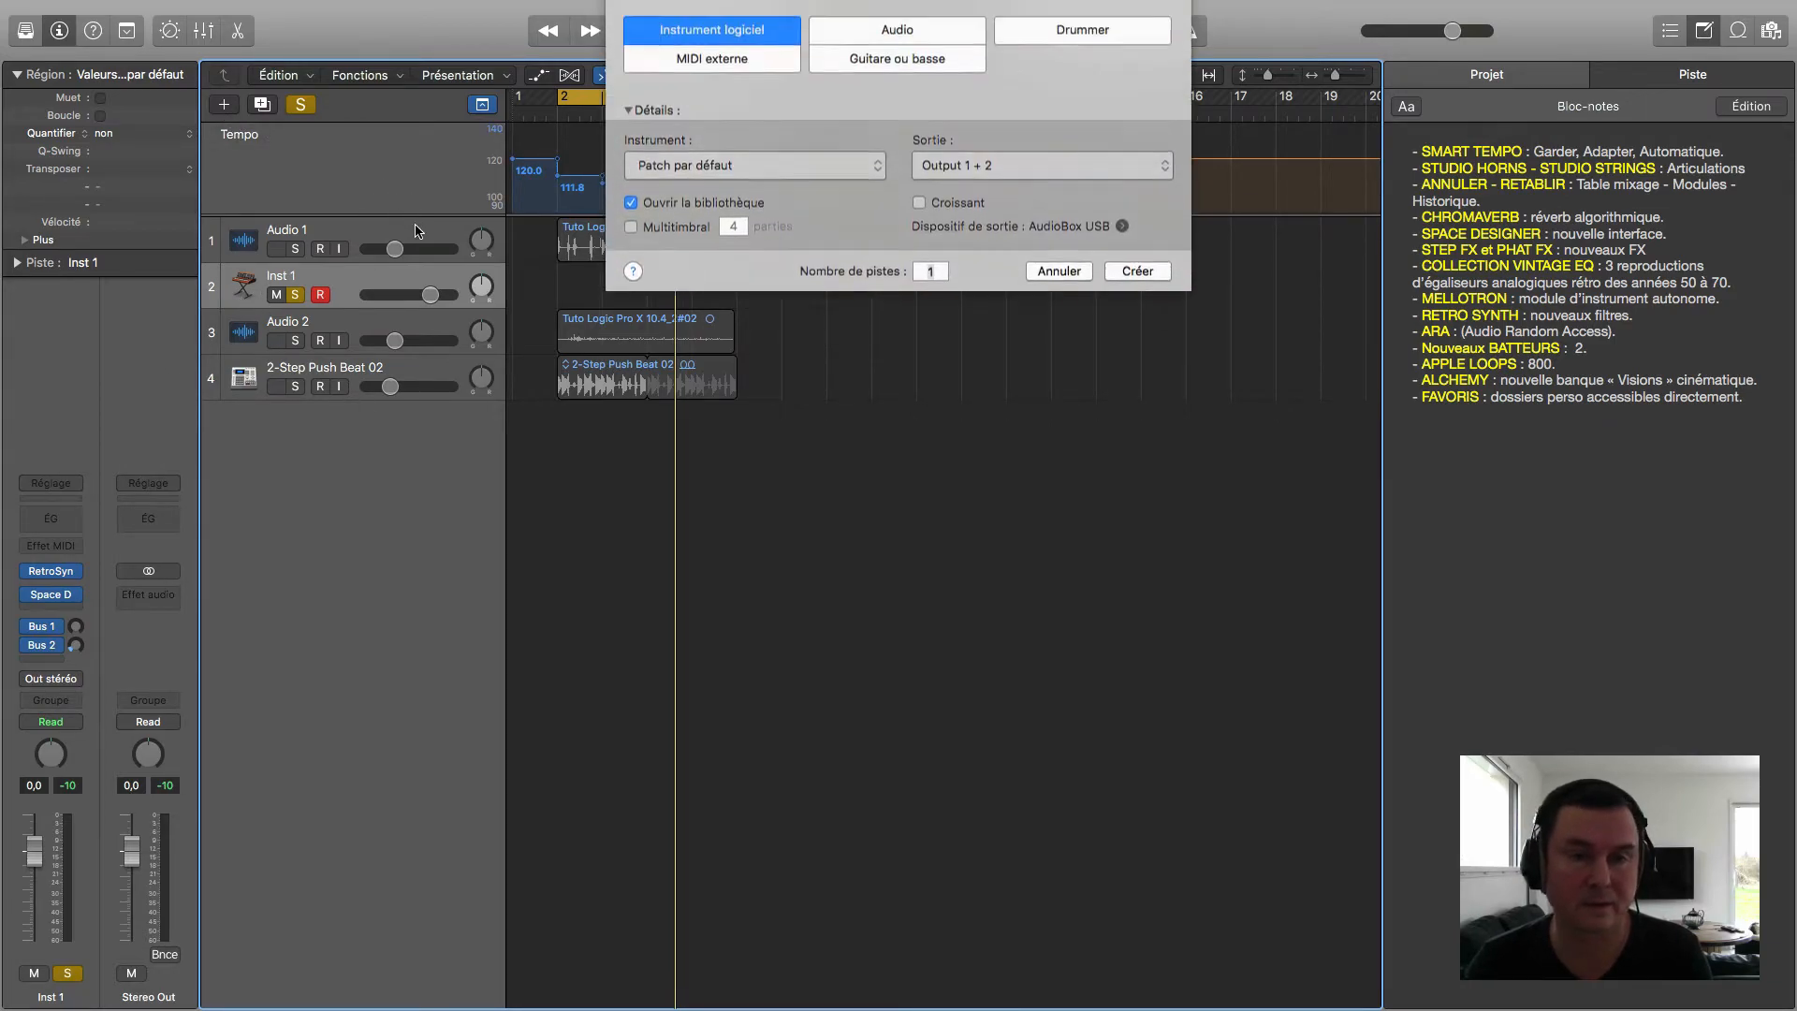
pyautogui.click(1083, 45)
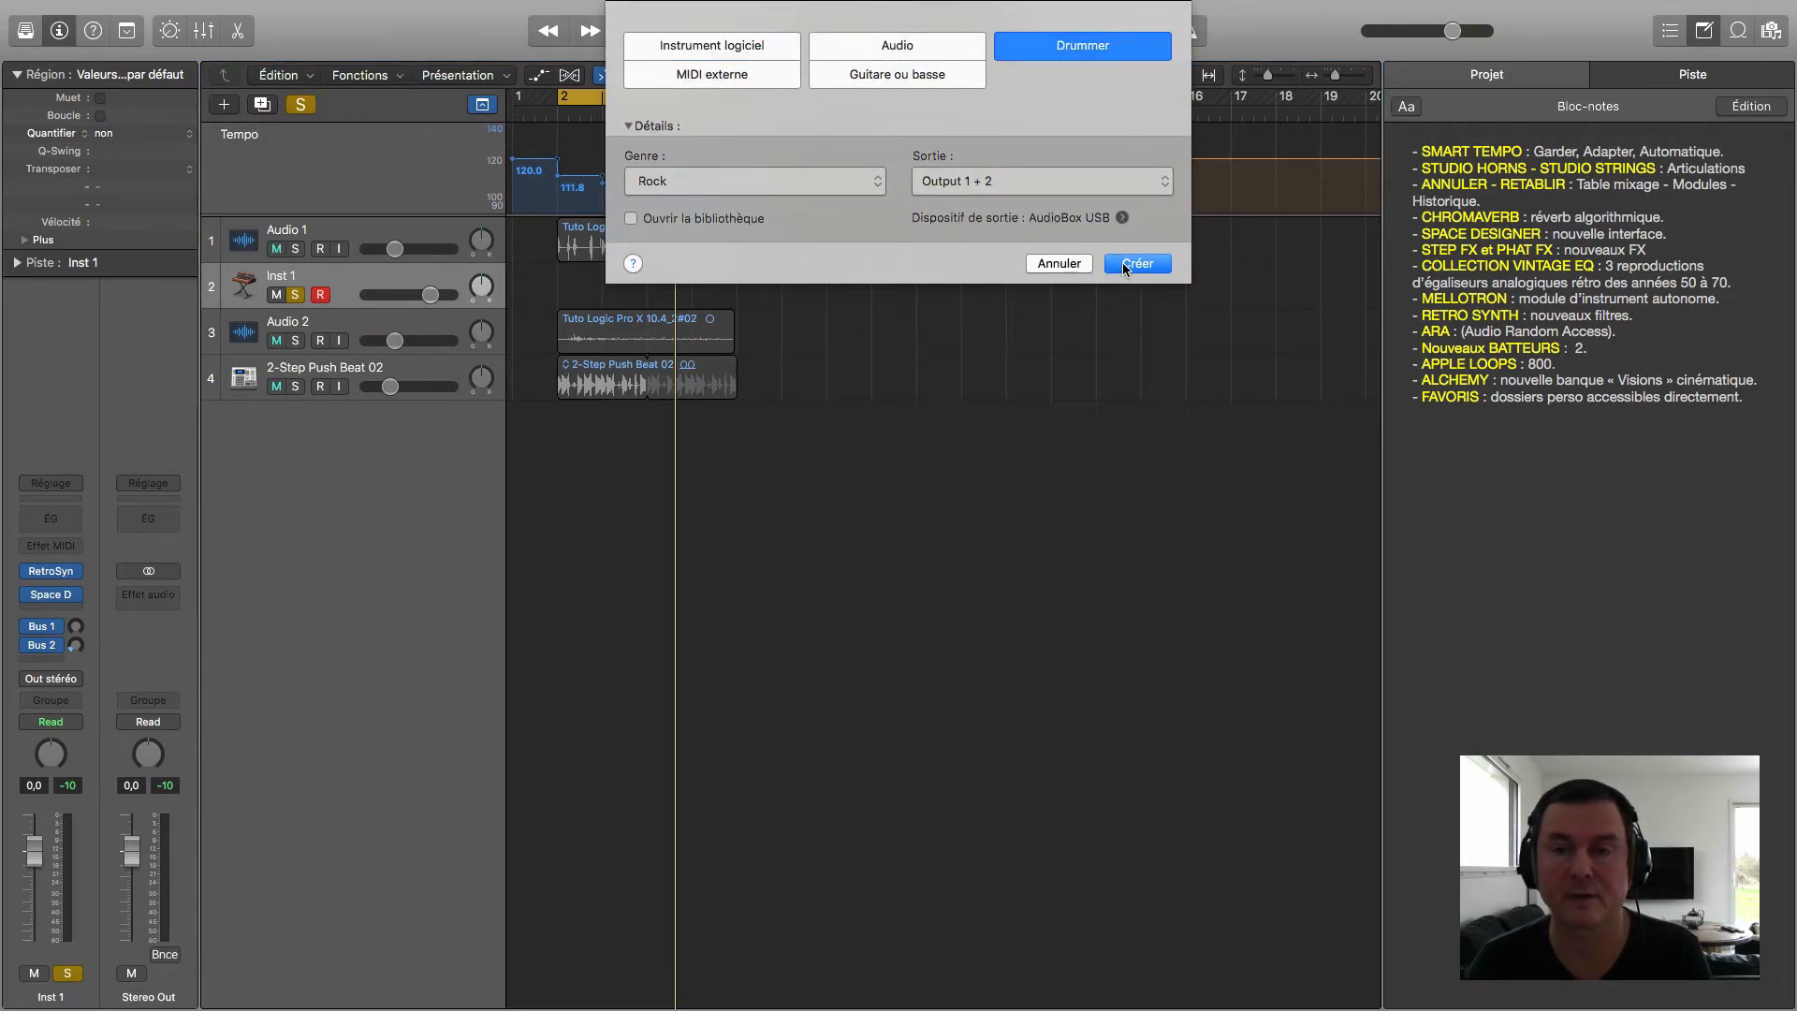
pyautogui.press('Return')
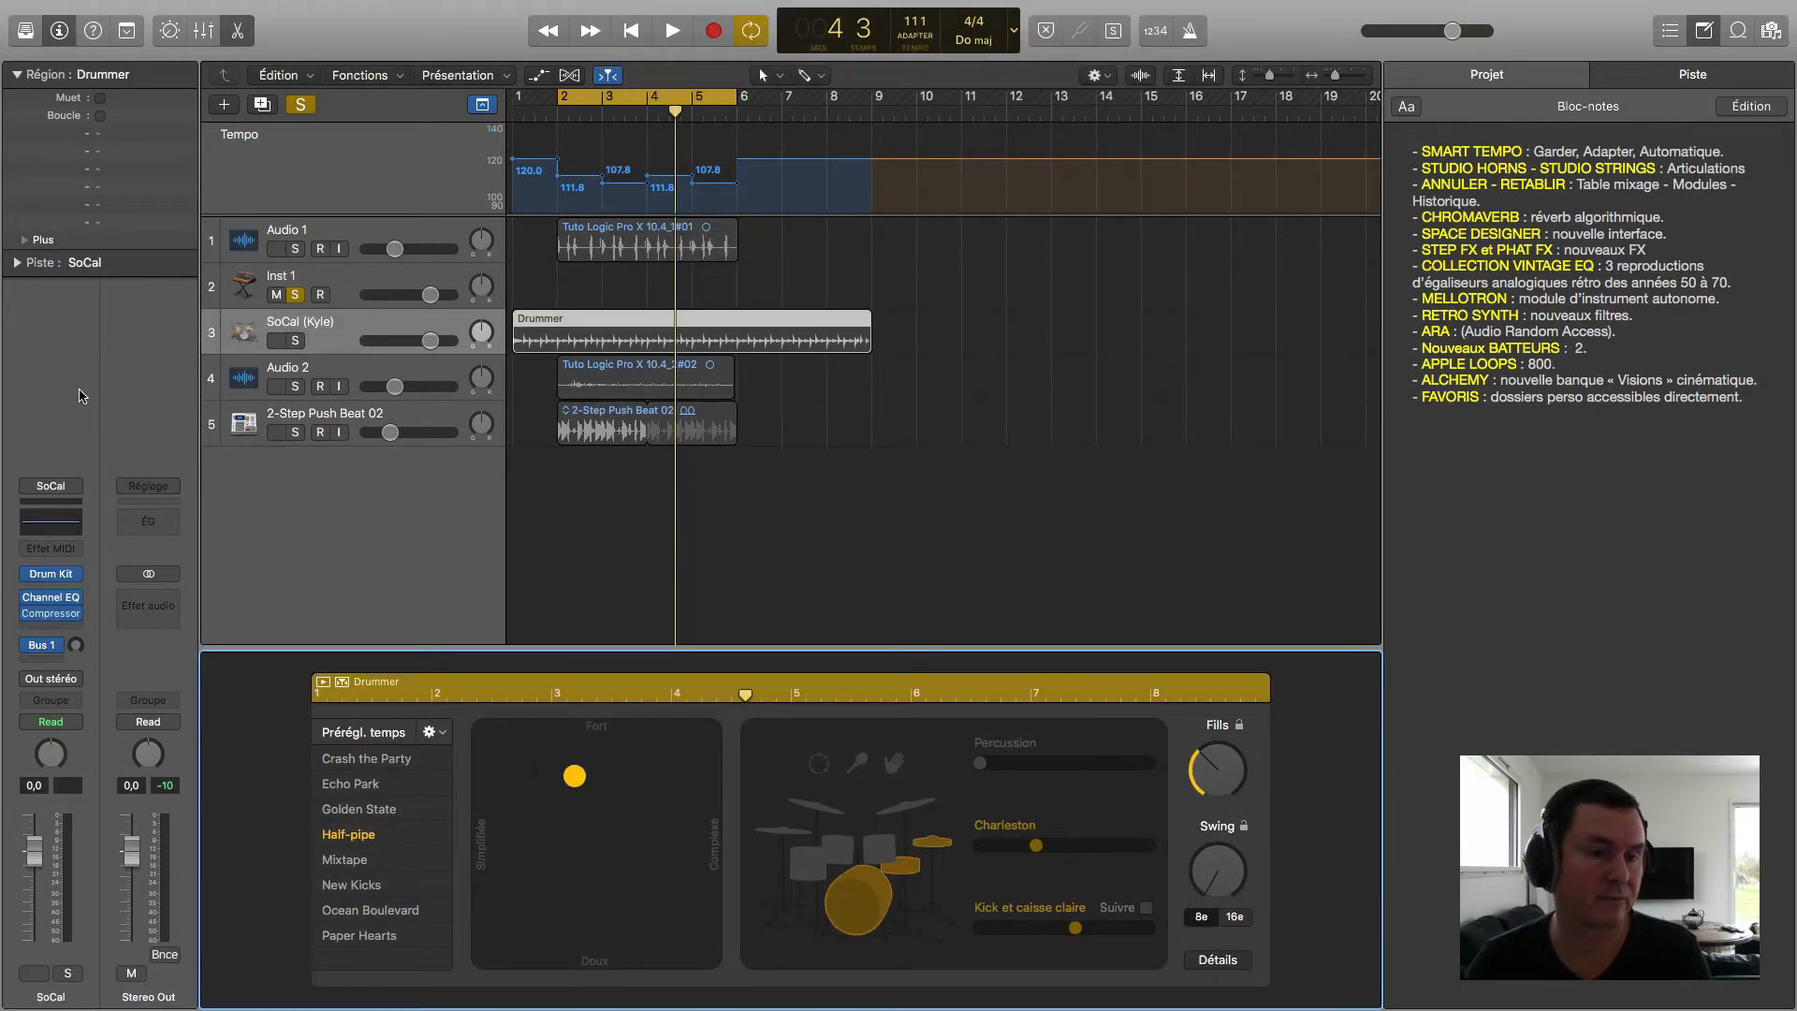
# Step: Browse the Compositeur drummers in the Library and close the Library
pyautogui.click(26, 31)
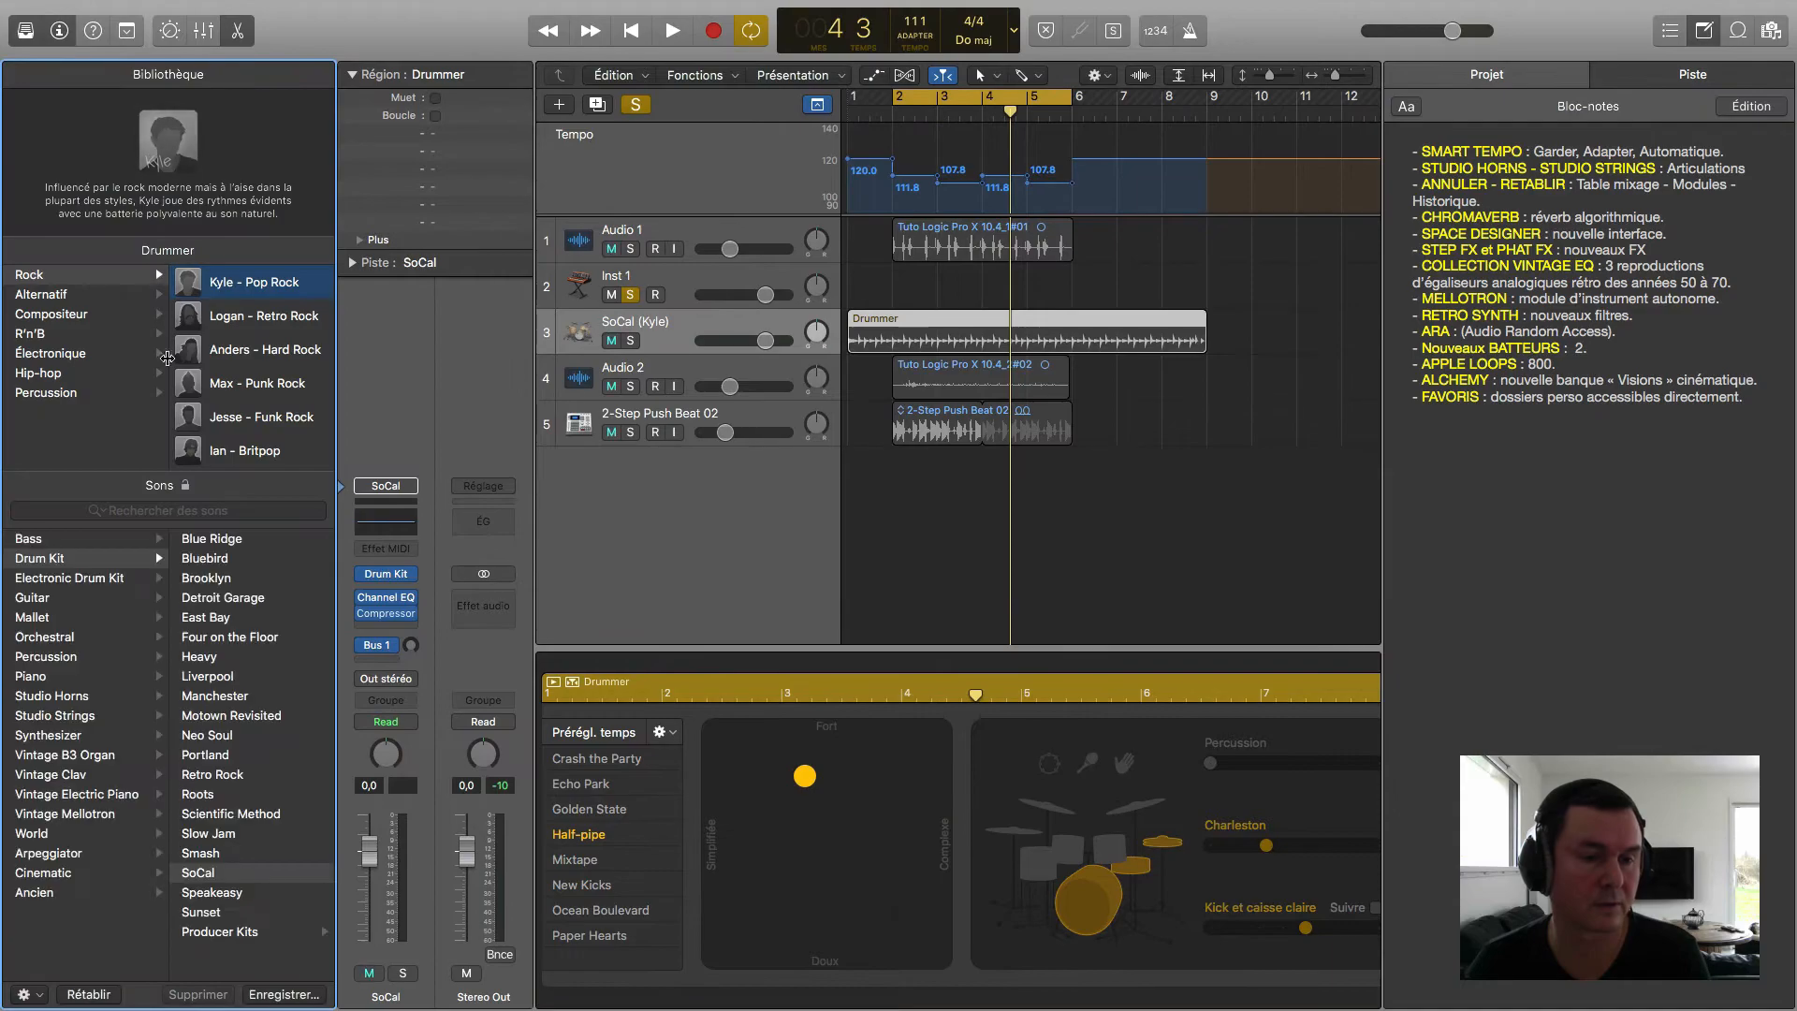
pyautogui.click(44, 316)
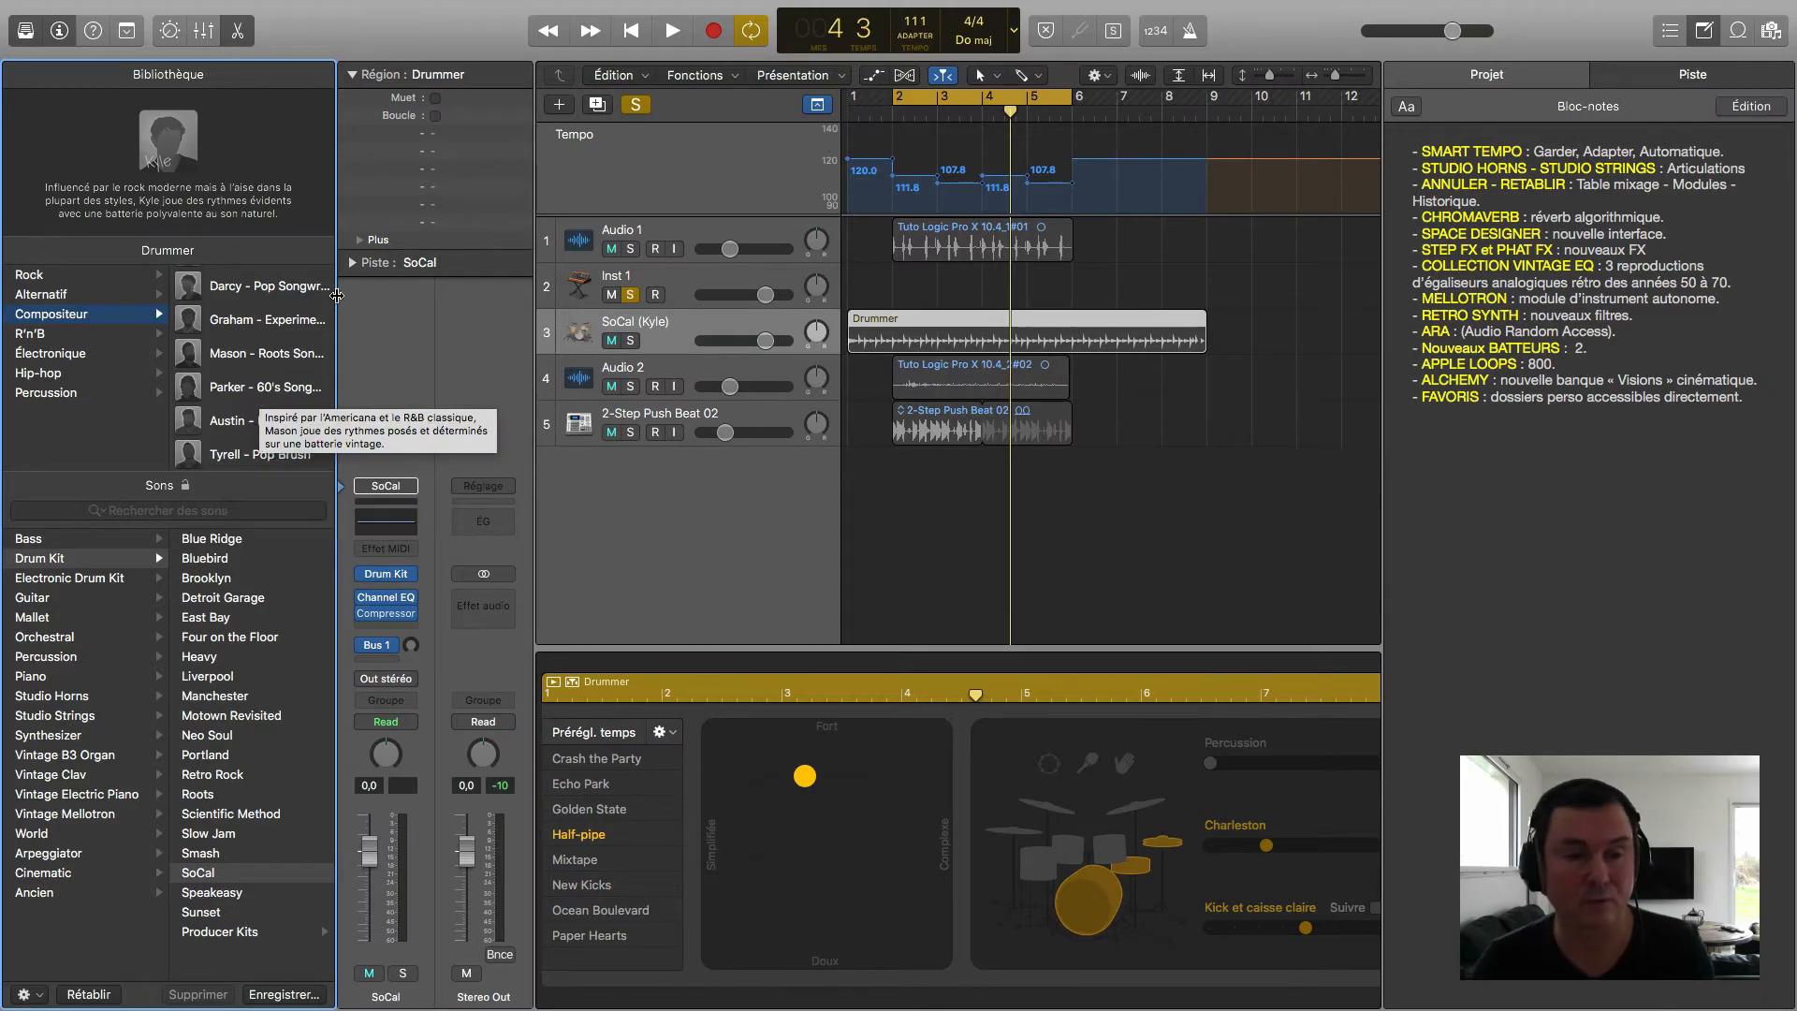
pyautogui.click(25, 33)
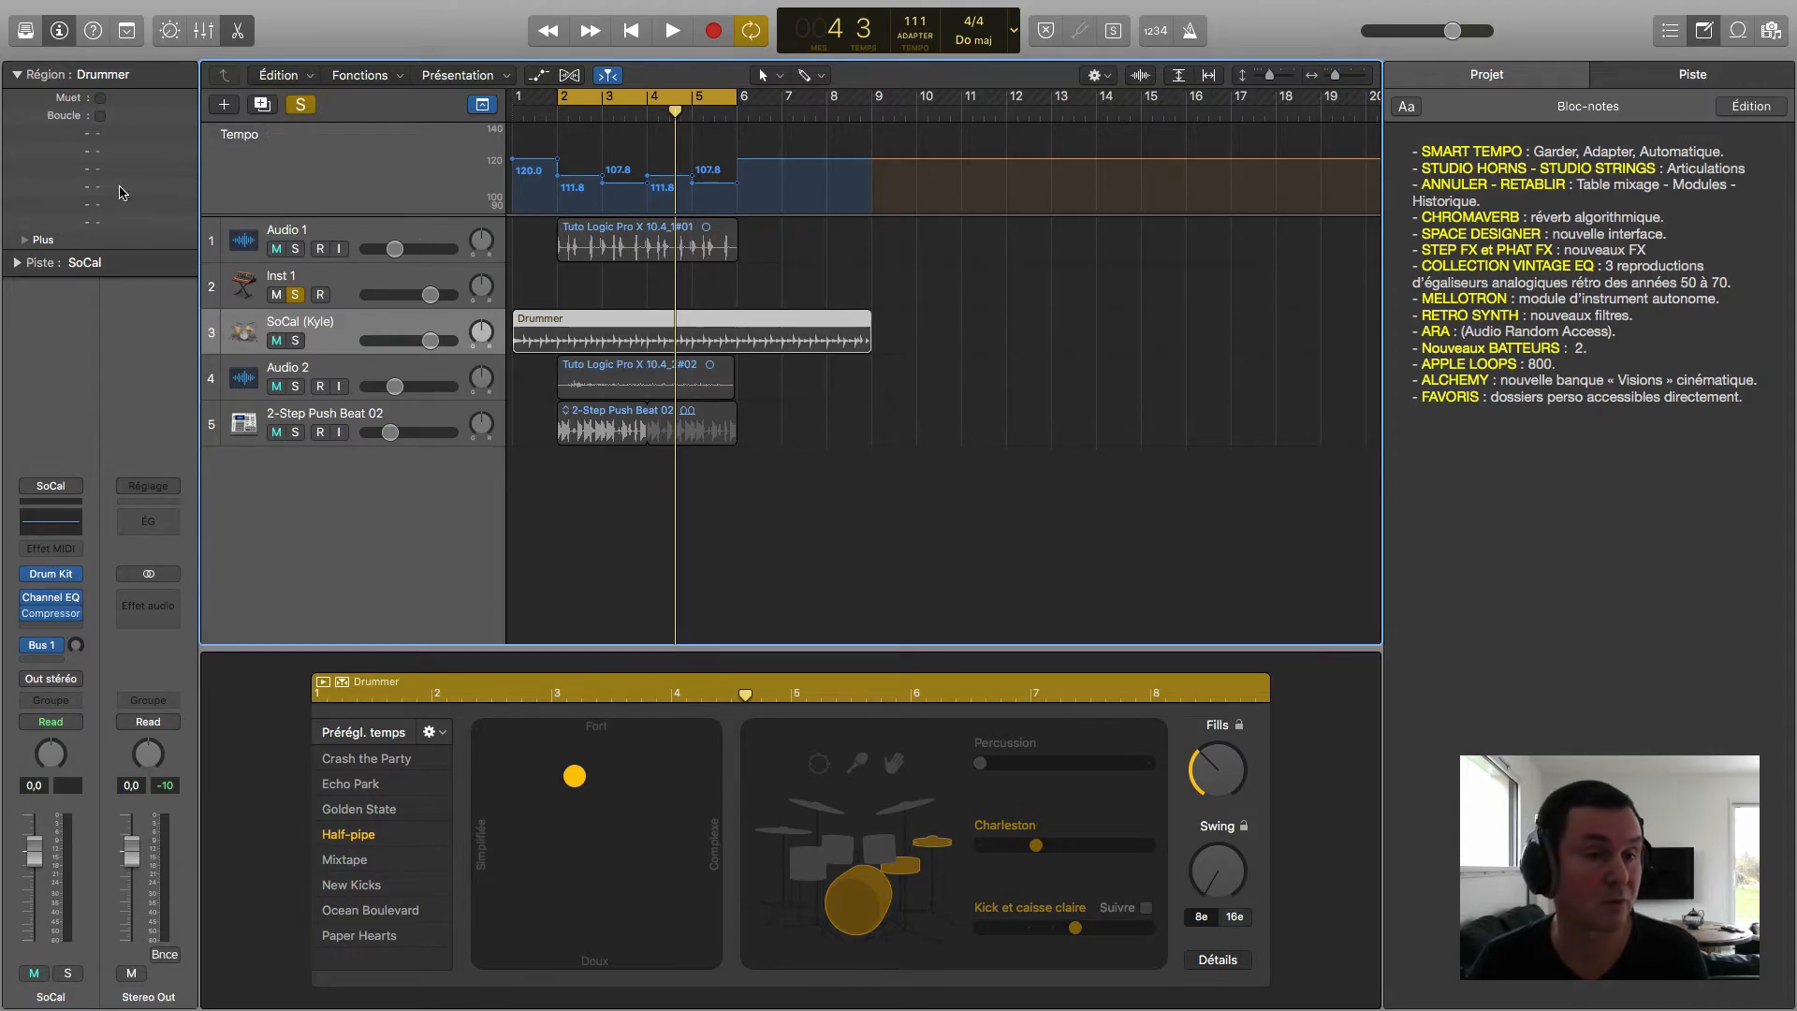
pyautogui.click(25, 33)
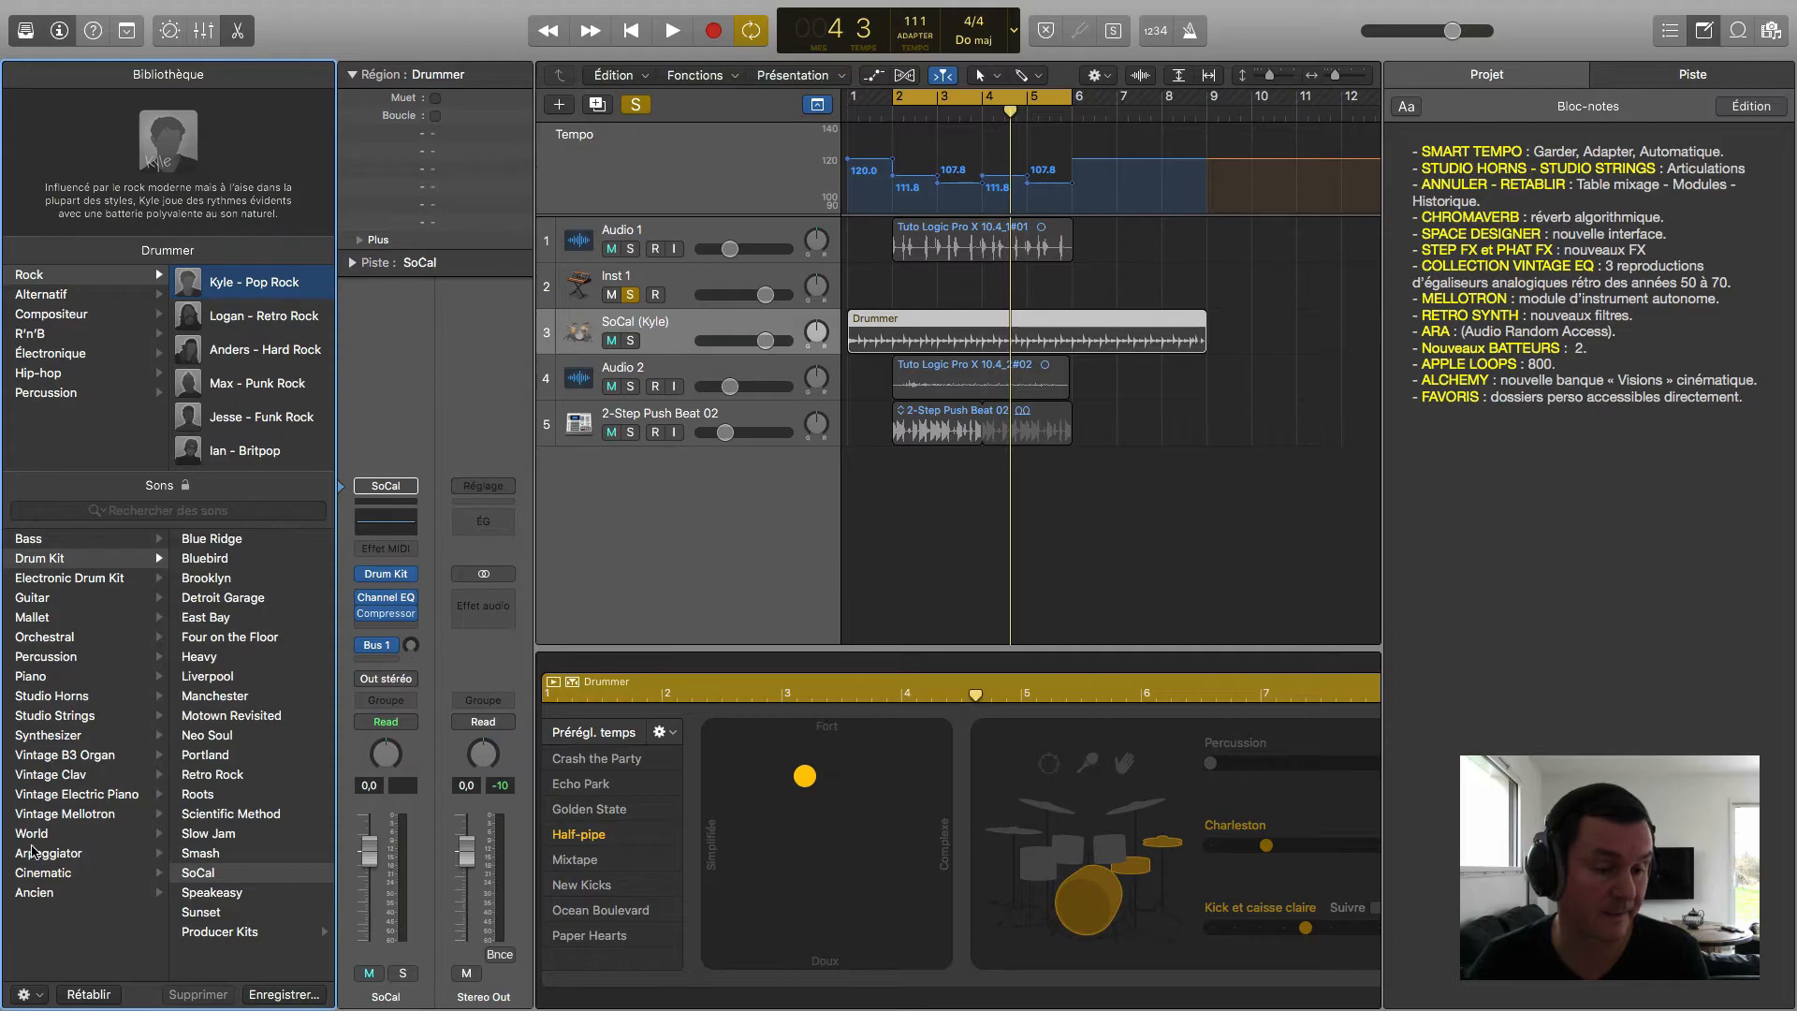
pyautogui.moveTo(66, 162)
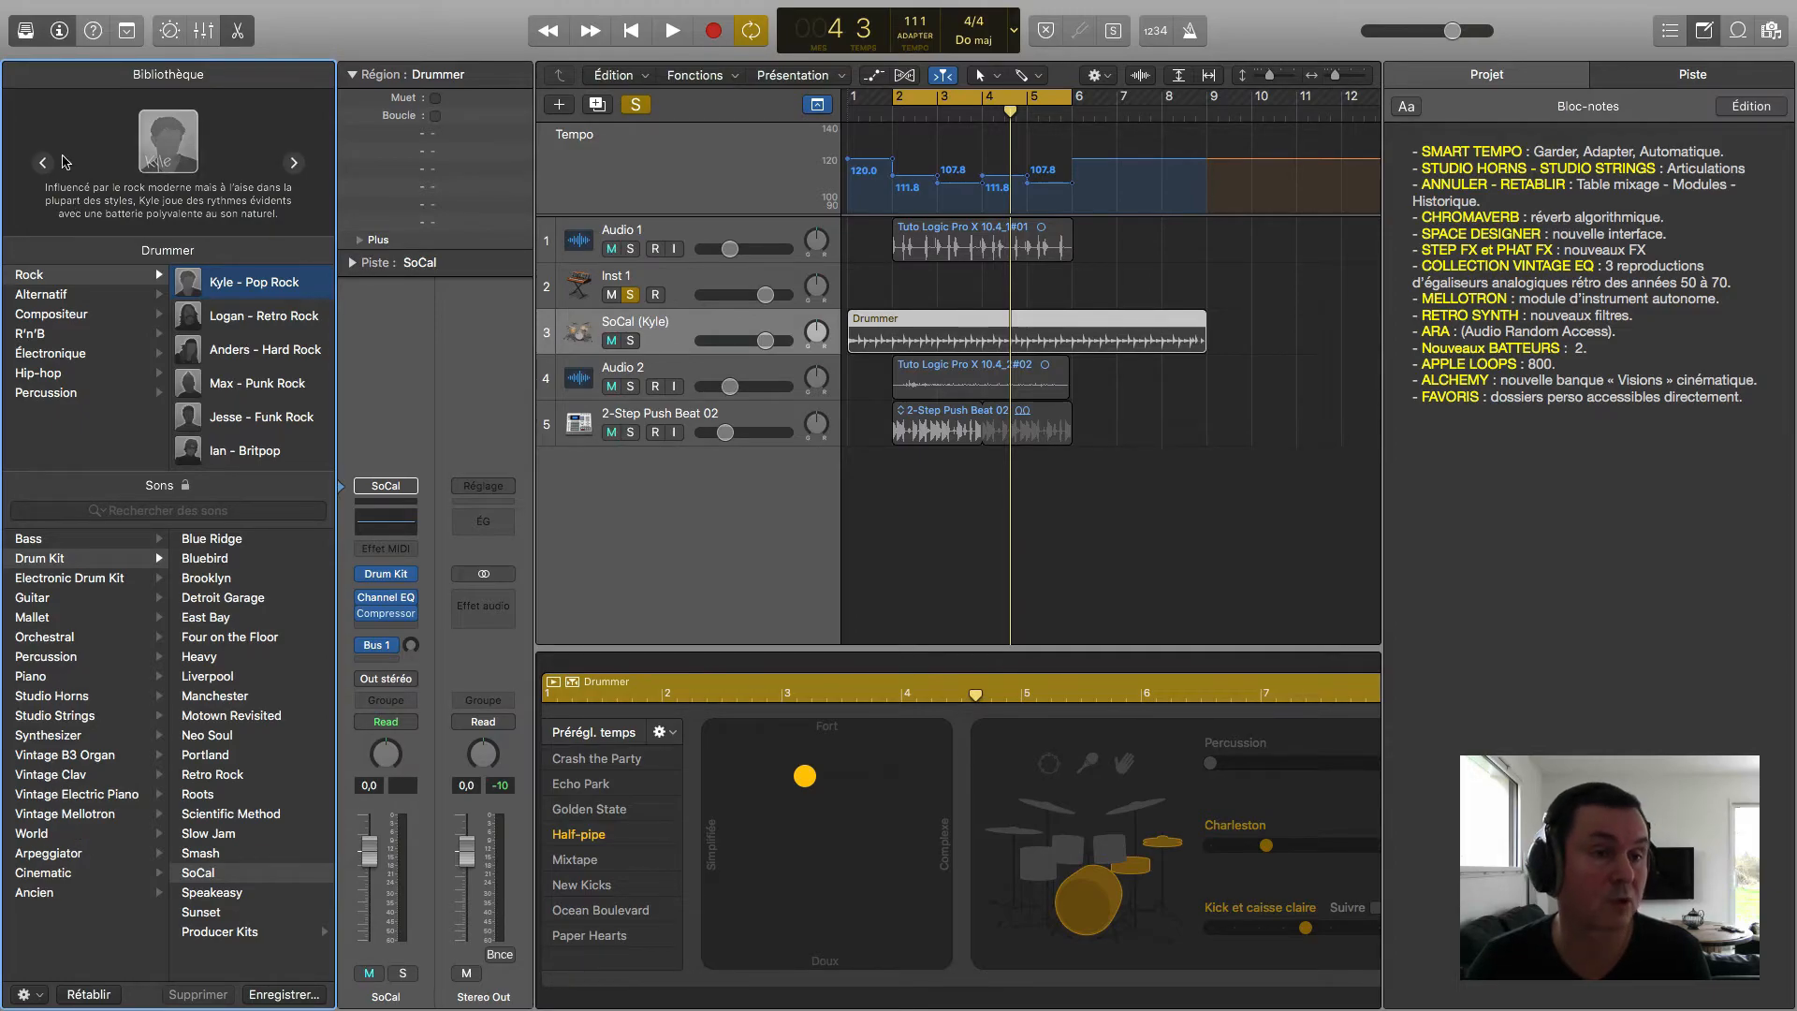
pyautogui.click(25, 33)
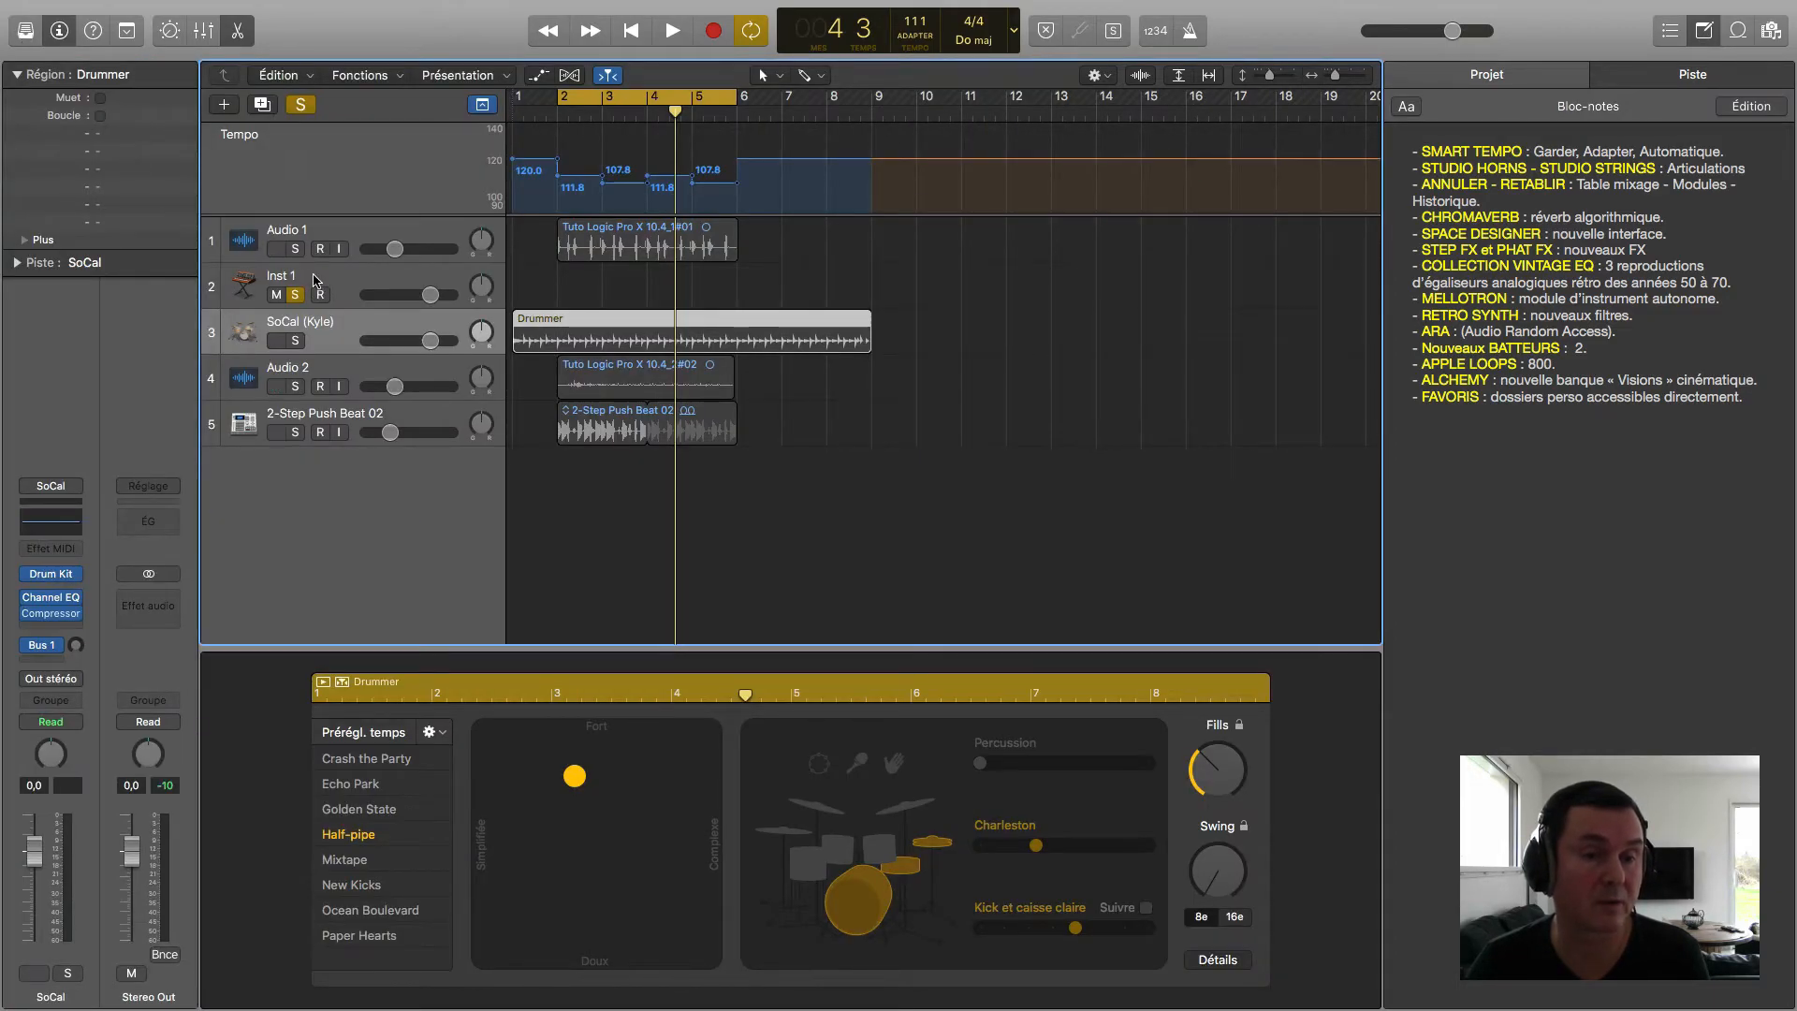
# Step: Replace Retro Synth on the Inst 1 track with a stereo Alchemy instrument
pyautogui.click(281, 274)
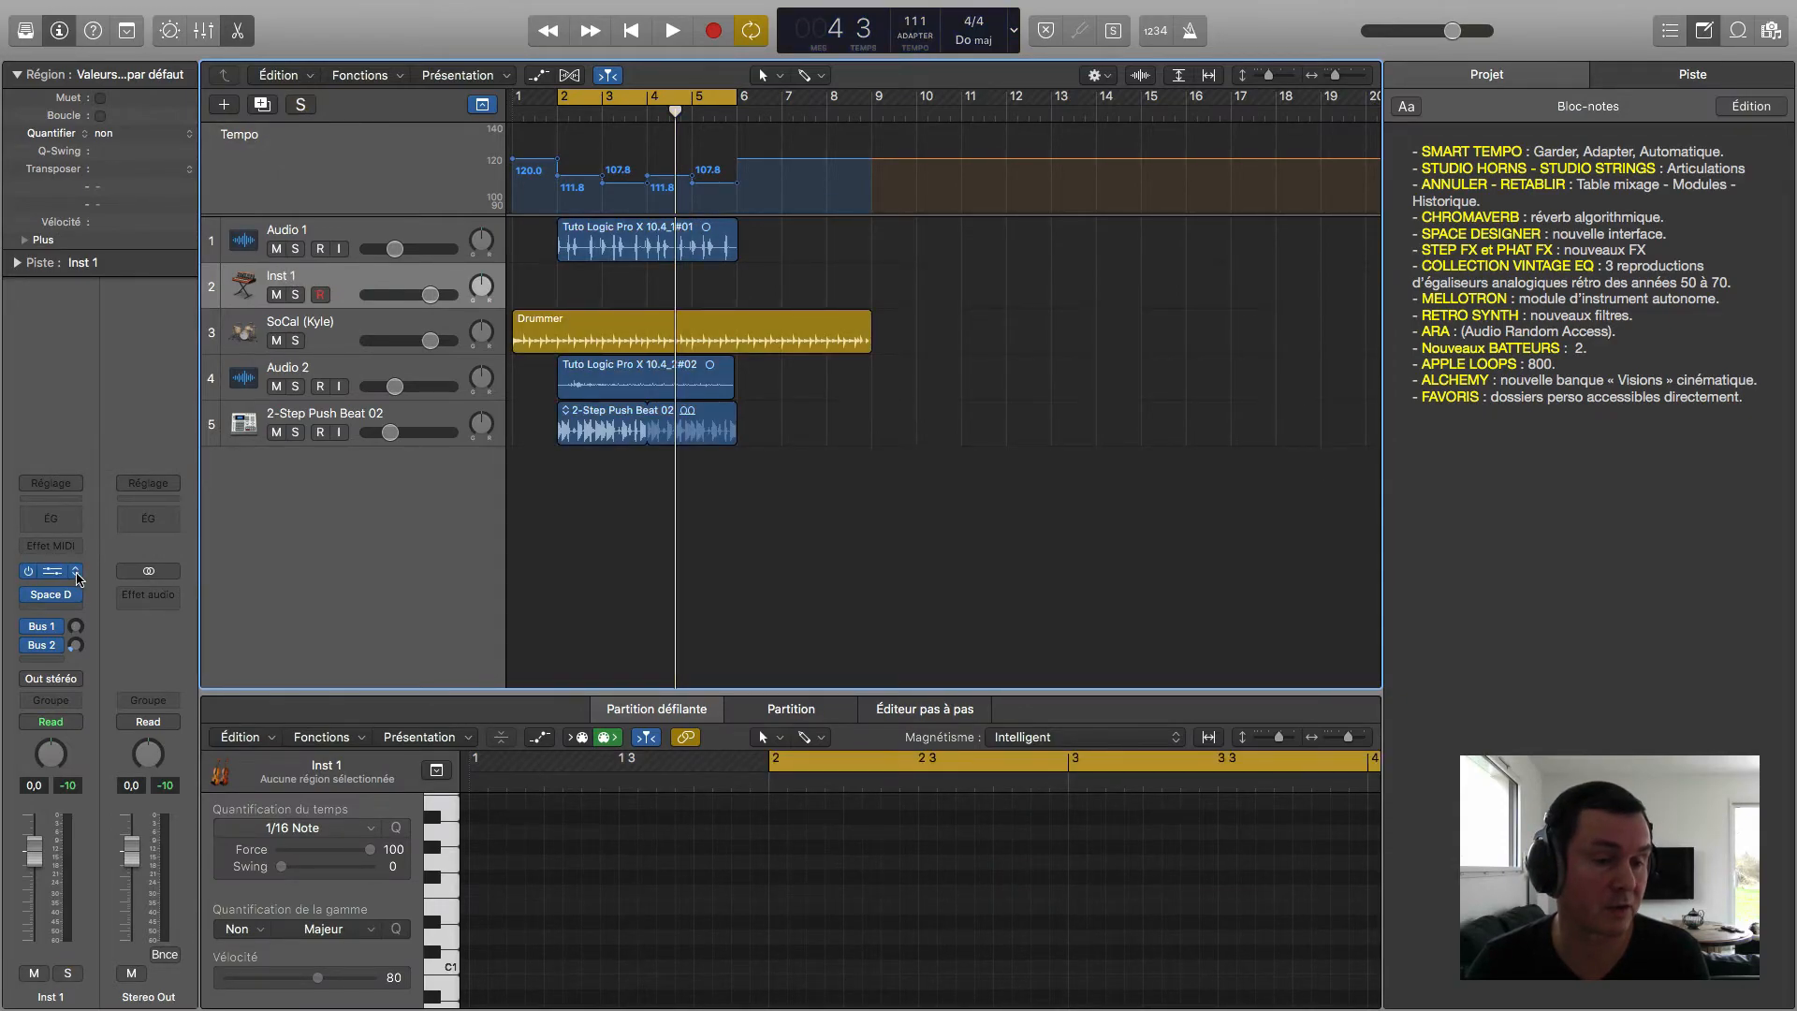
pyautogui.click(79, 579)
pyautogui.click(299, 537)
pyautogui.click(70, 591)
pyautogui.click(72, 623)
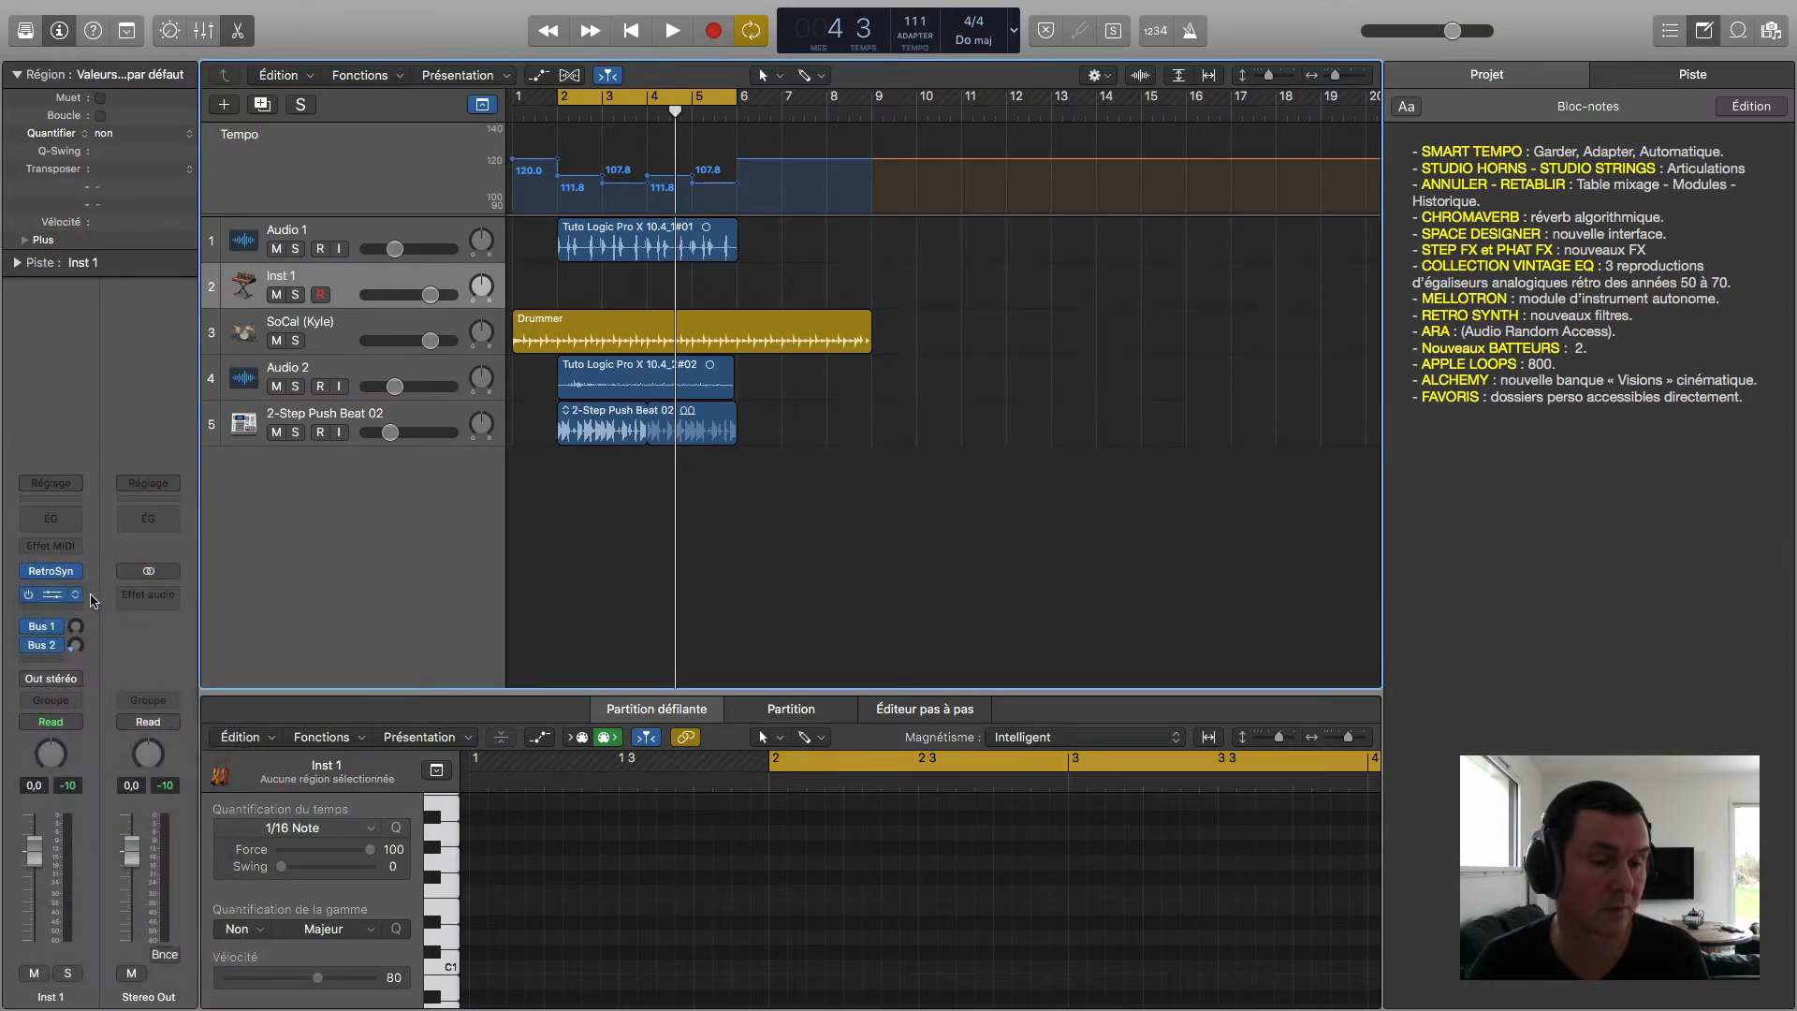
pyautogui.click(79, 580)
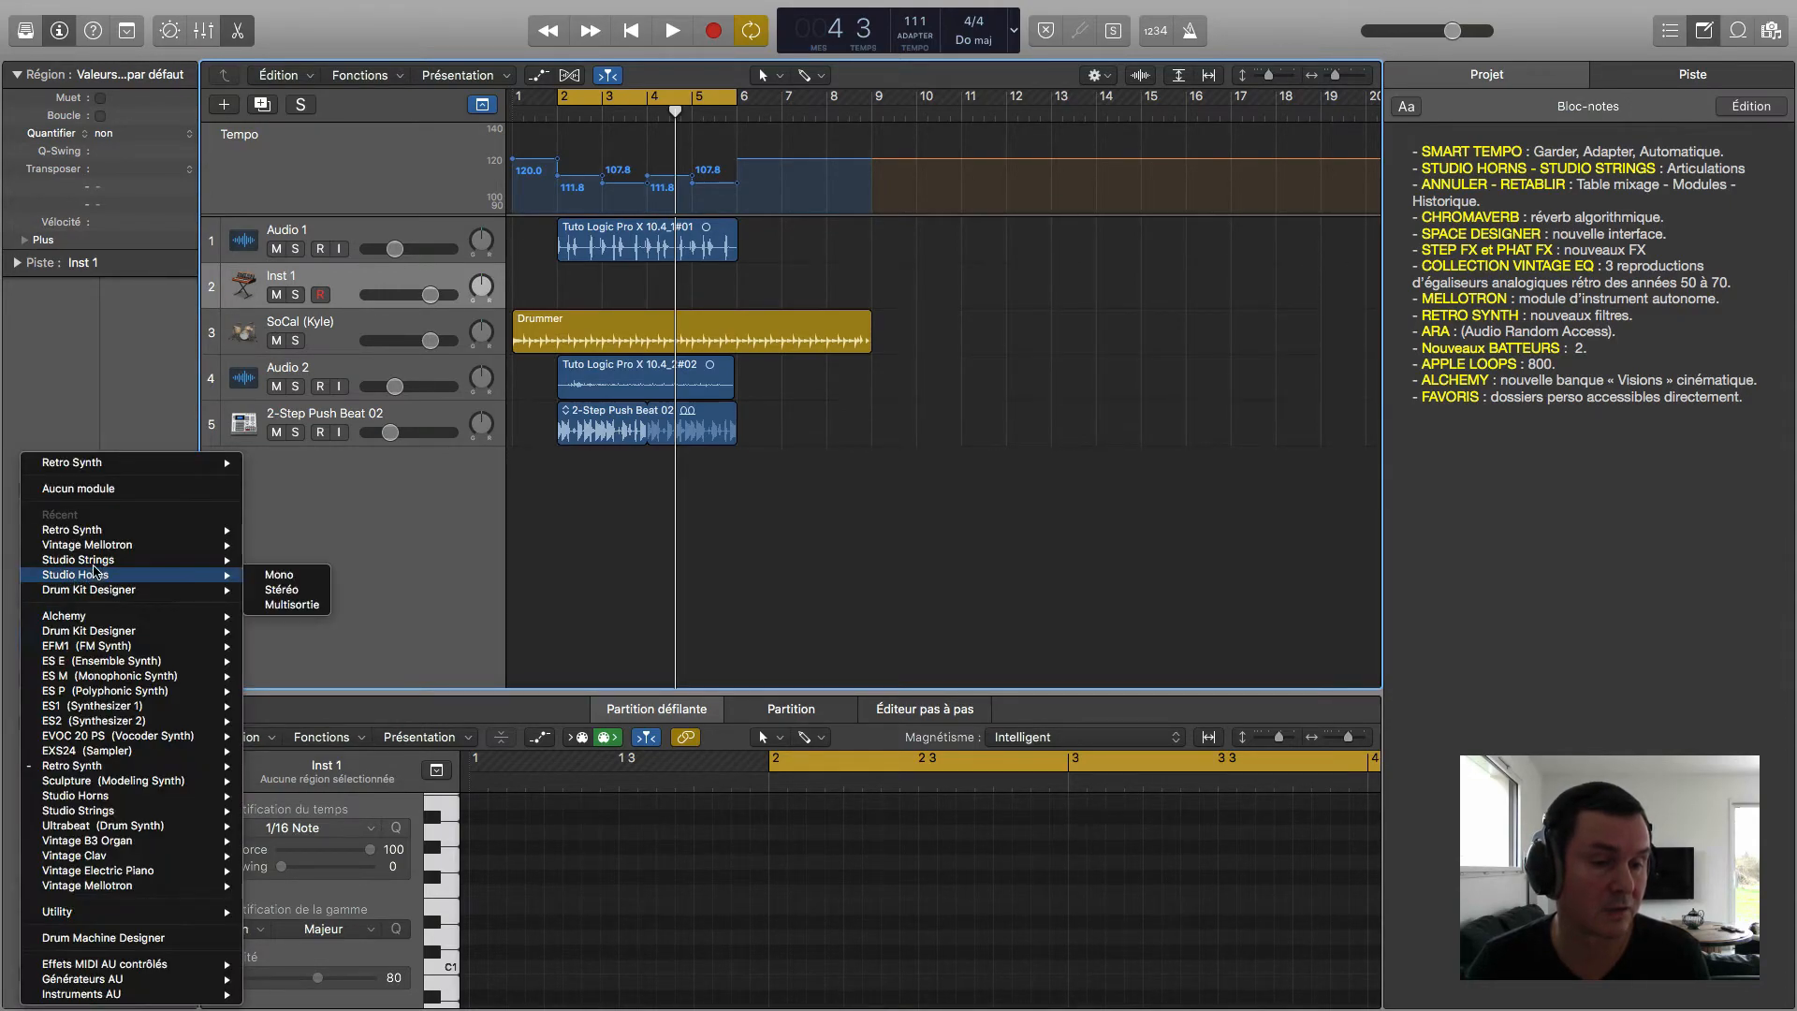
pyautogui.moveTo(105, 568)
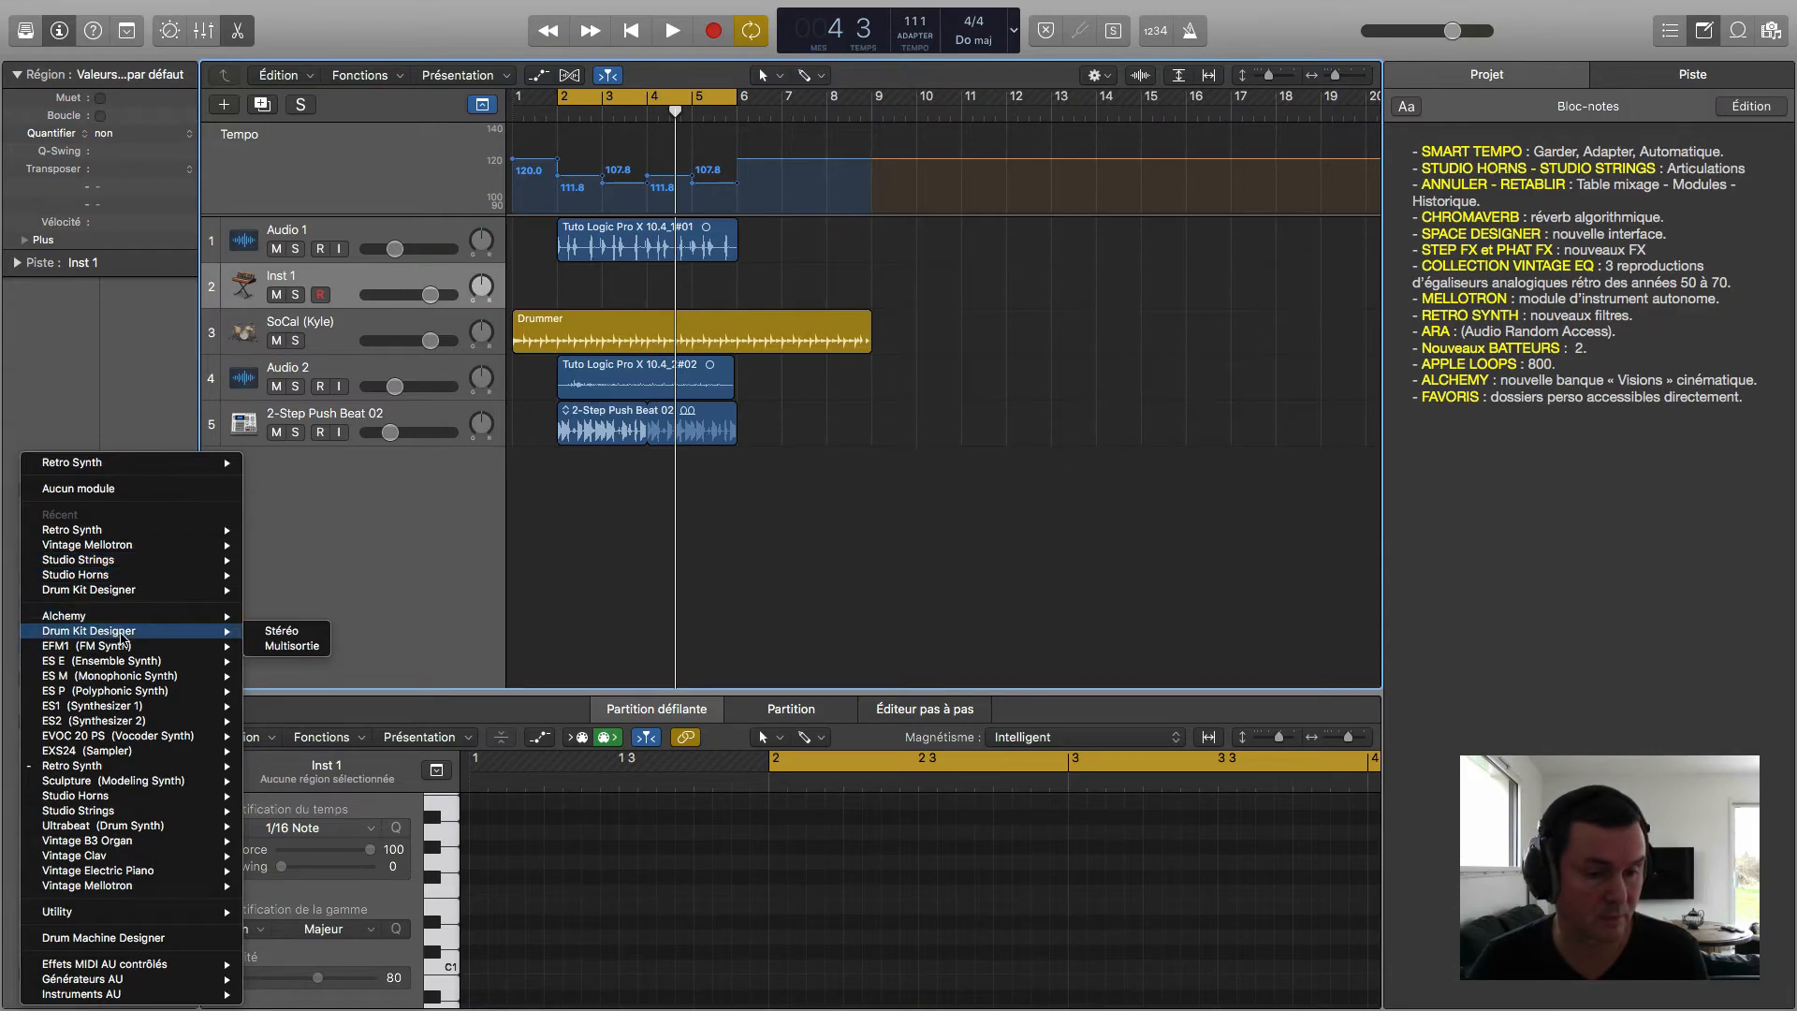
pyautogui.moveTo(126, 713)
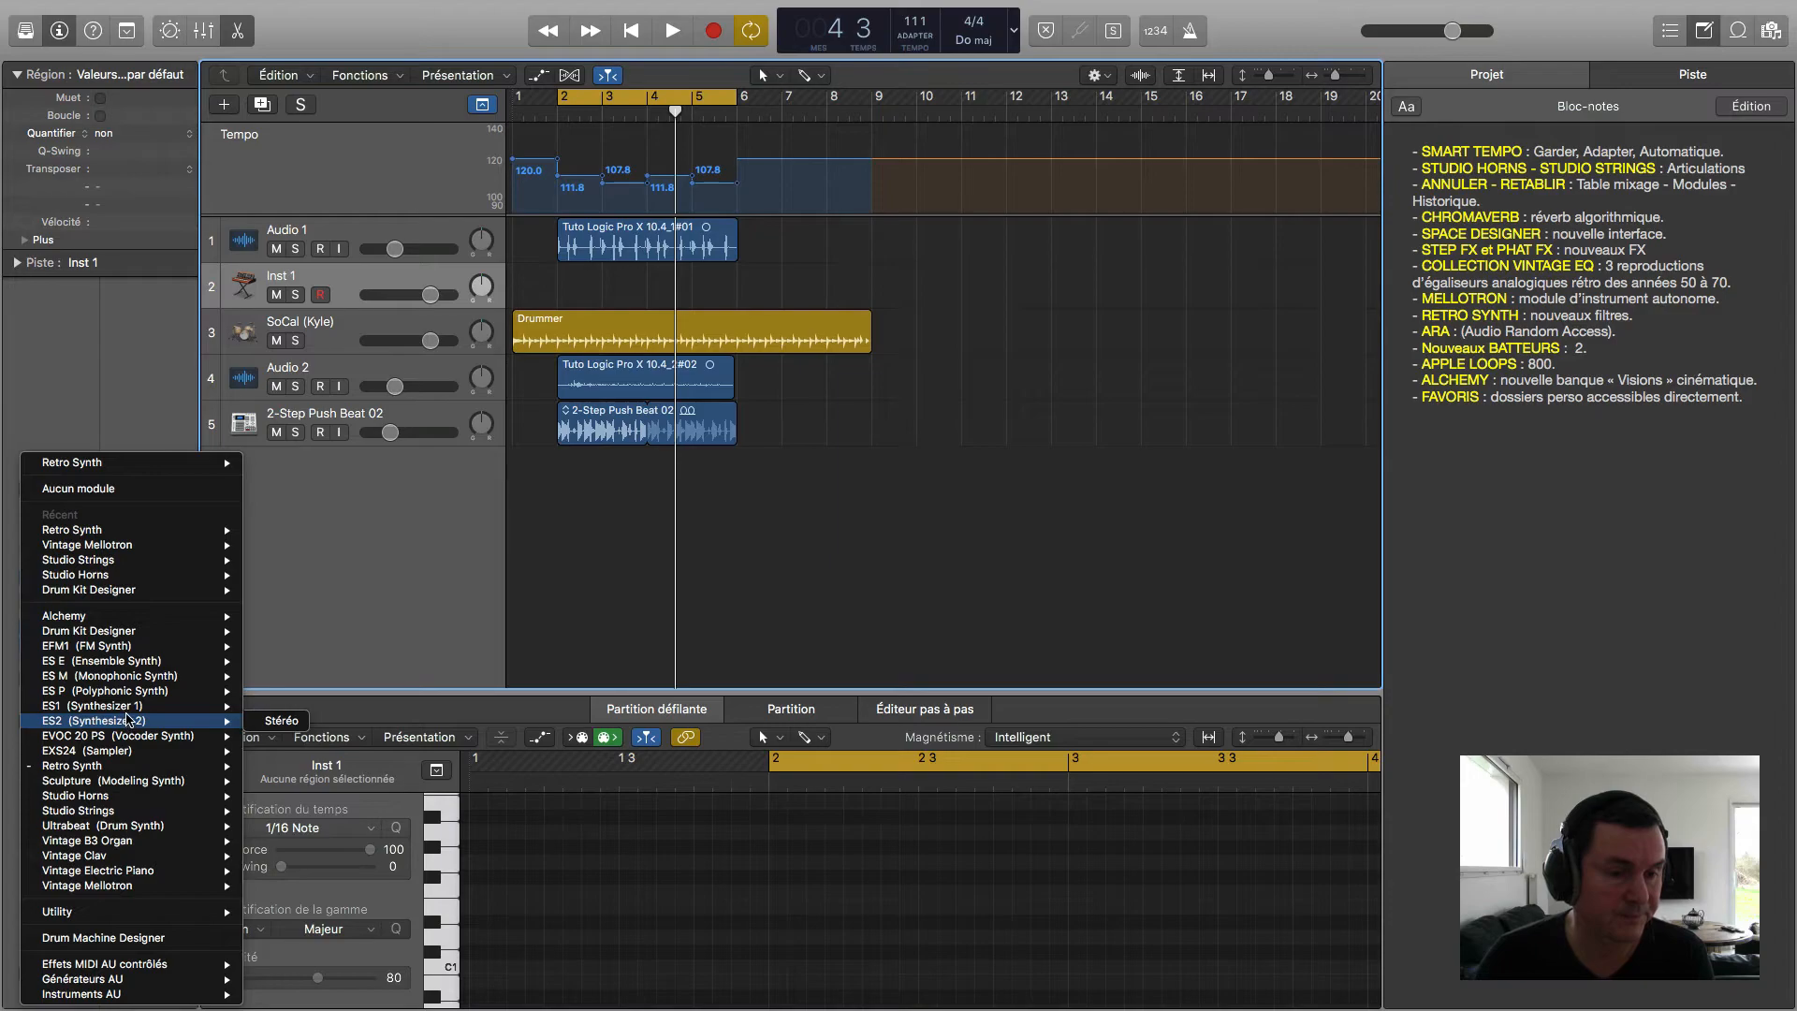
pyautogui.moveTo(115, 617)
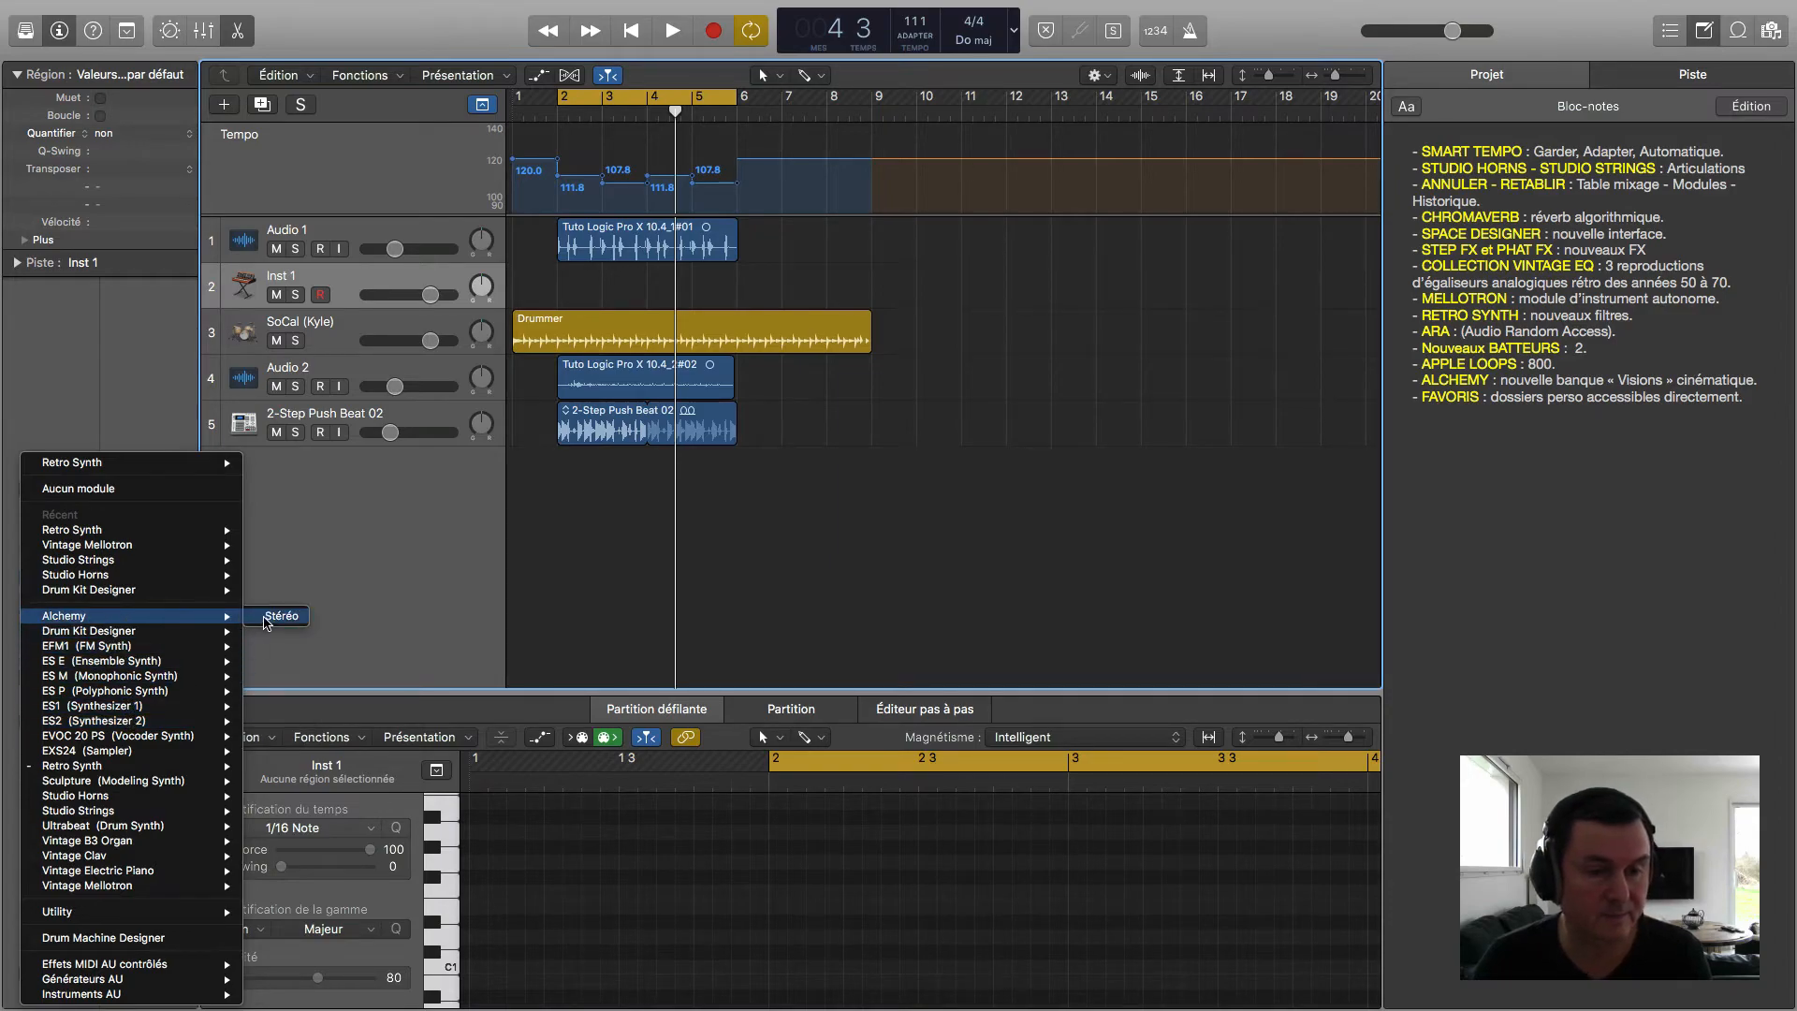
pyautogui.click(272, 617)
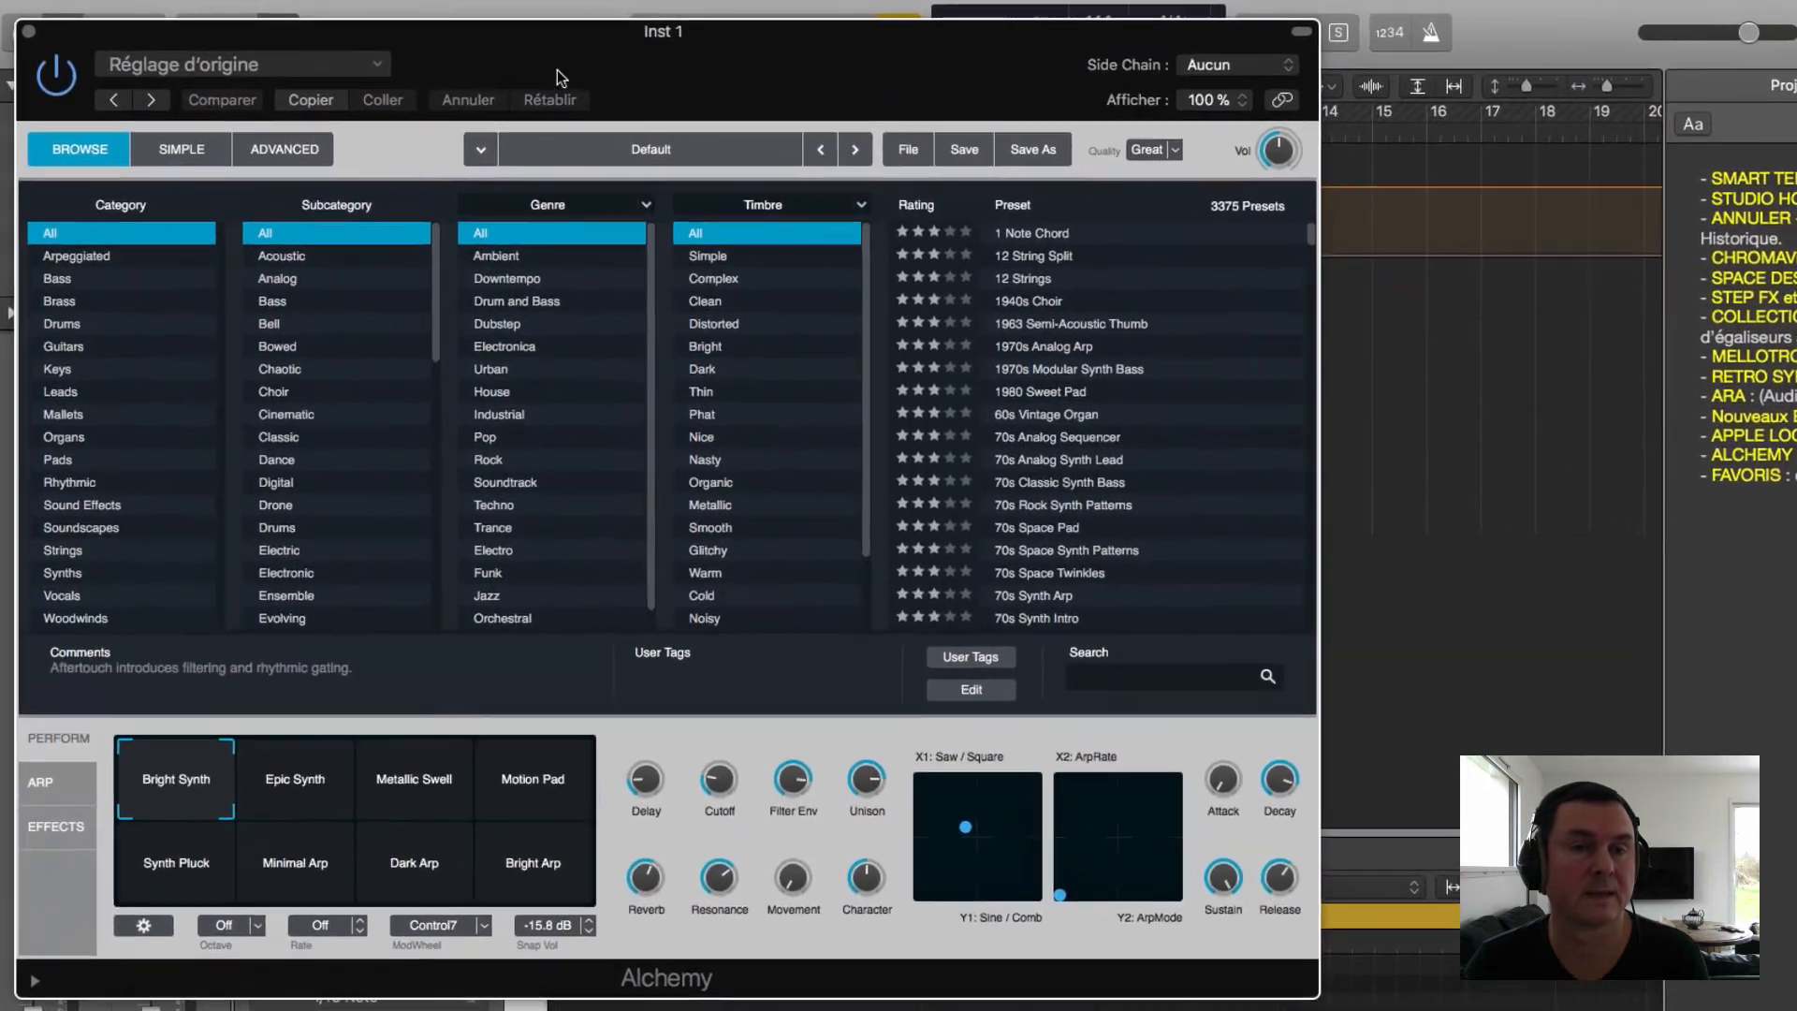
# Step: Limit Alchemy's preset browser to all sounds of the Visions library
pyautogui.moveTo(541, 42); pyautogui.dragTo(551, 51)
pyautogui.click(487, 153)
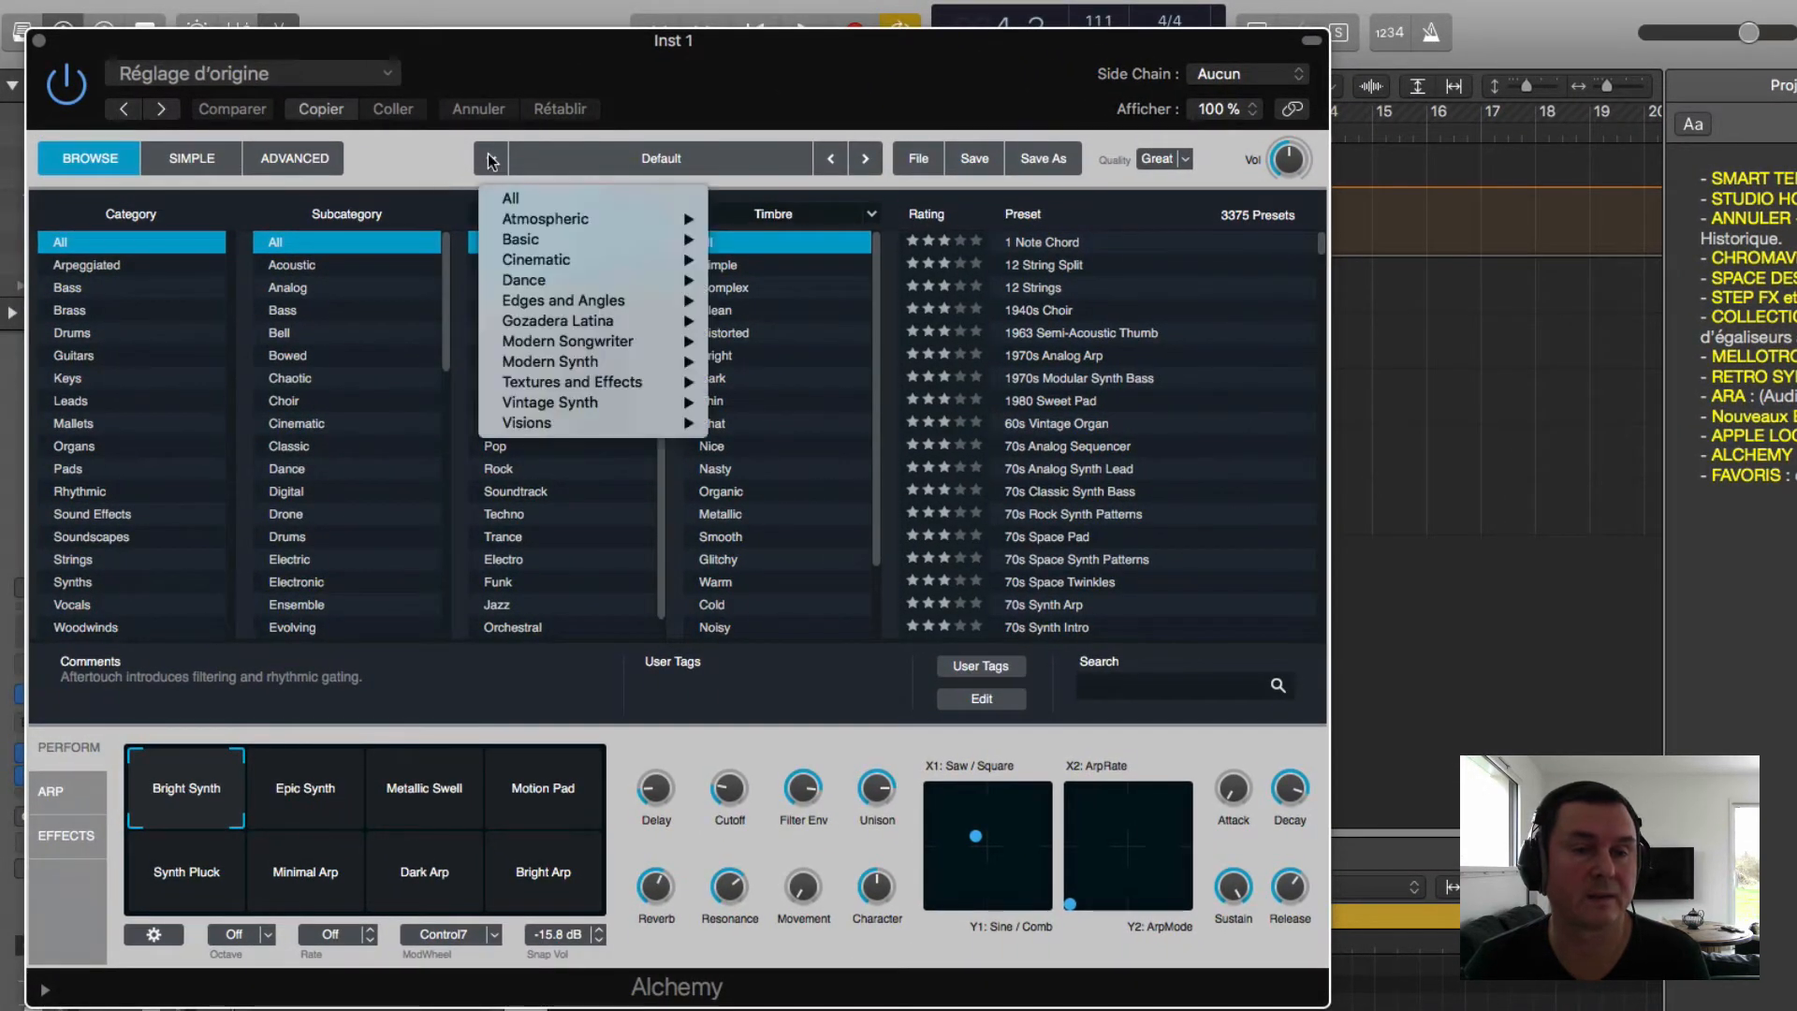
pyautogui.moveTo(604, 423)
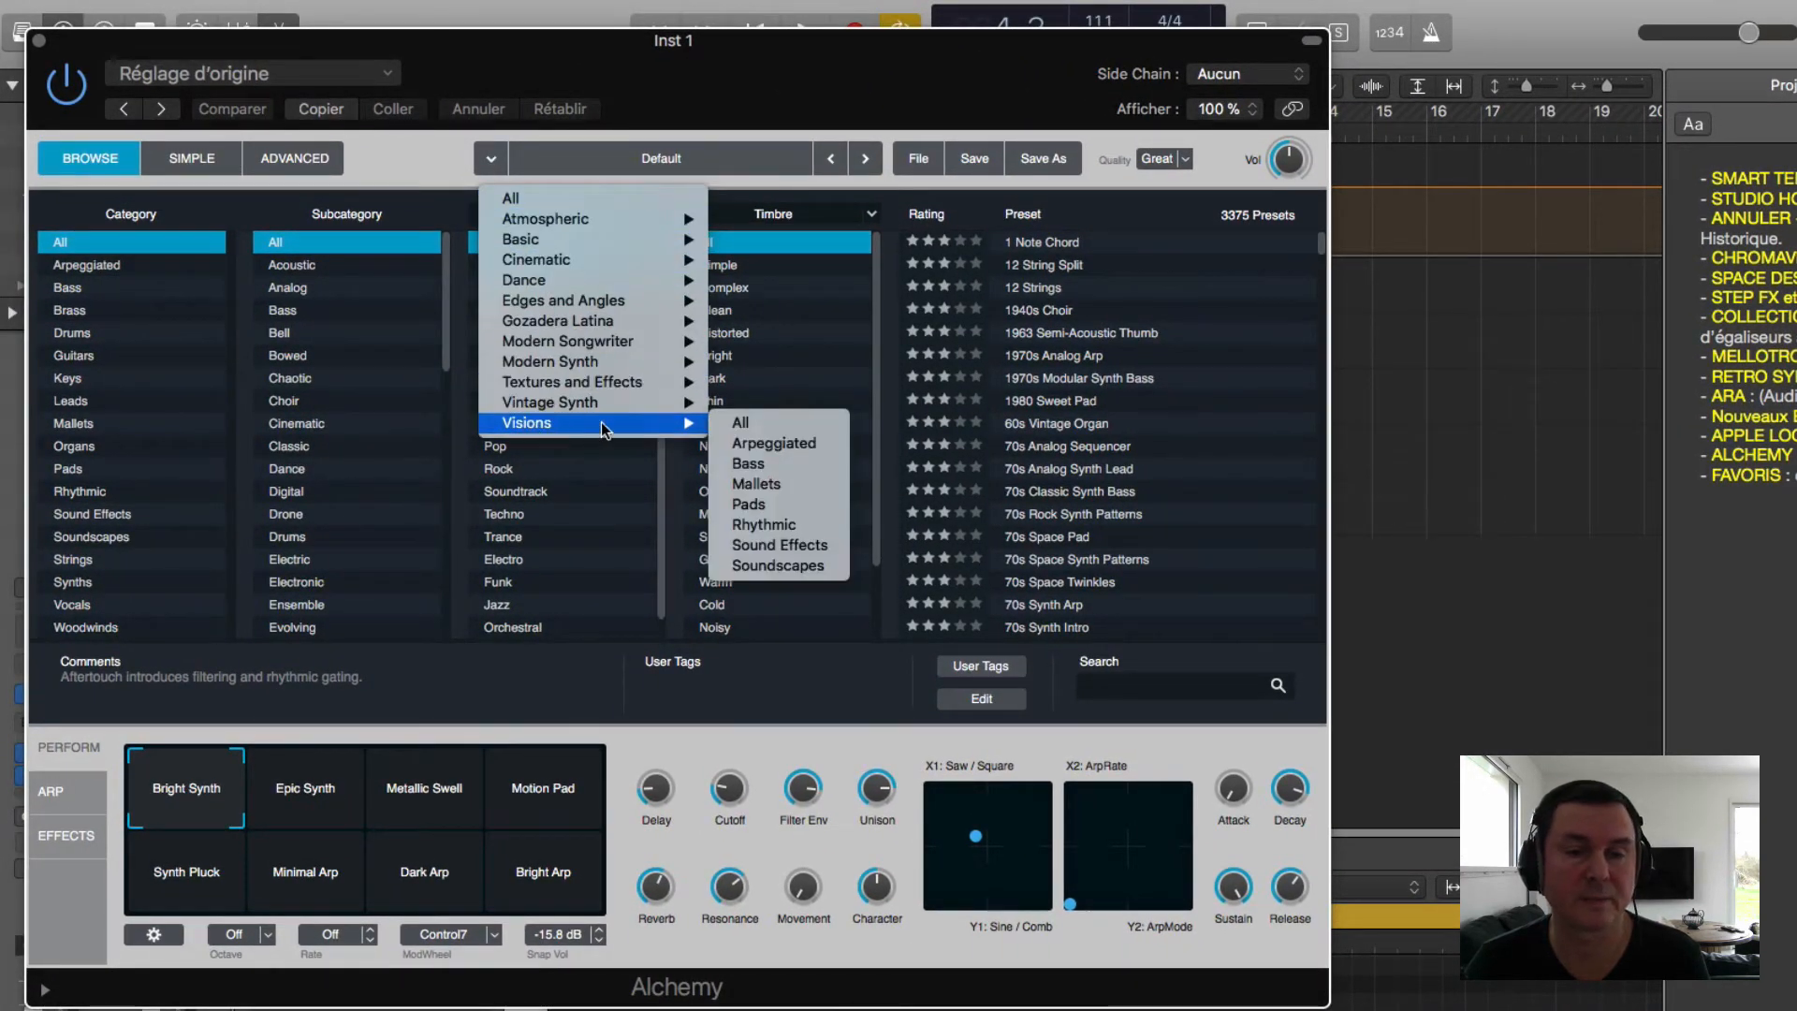
pyautogui.click(753, 426)
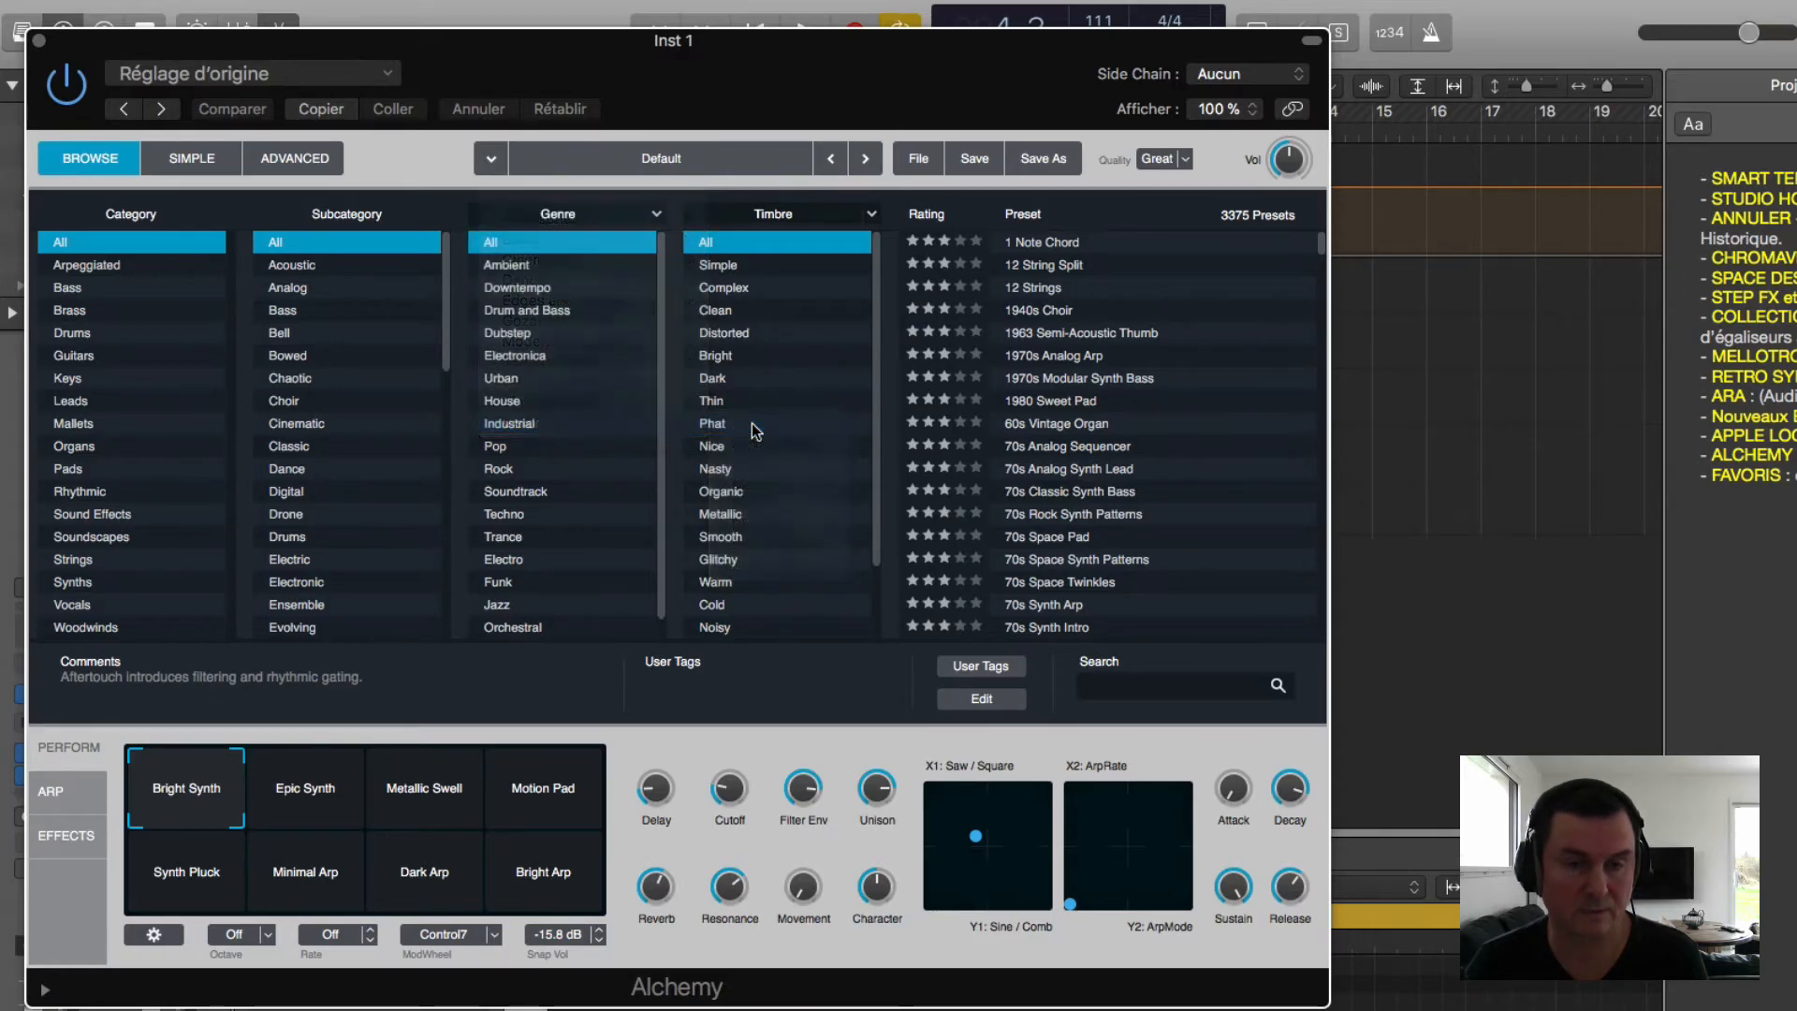
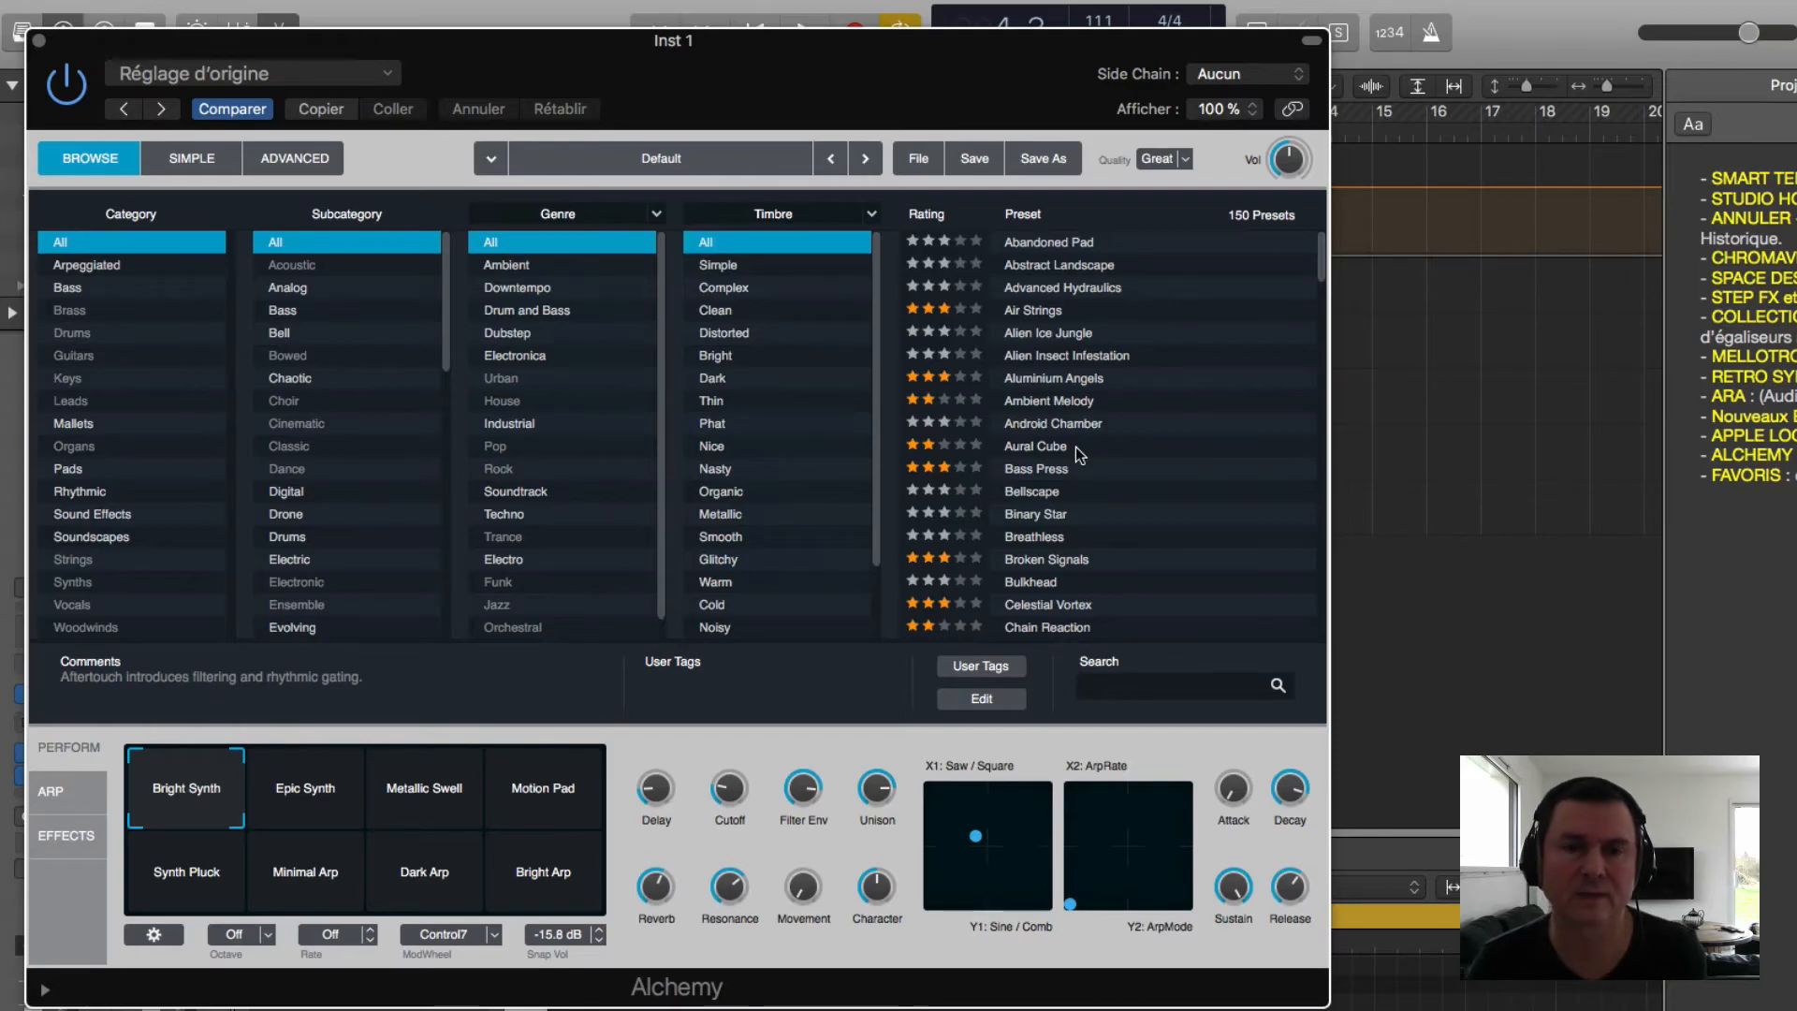
# Step: Load the Air Strings preset and audition its performance snapshots in turn, returning to Unstable Pitch
pyautogui.click(1049, 314)
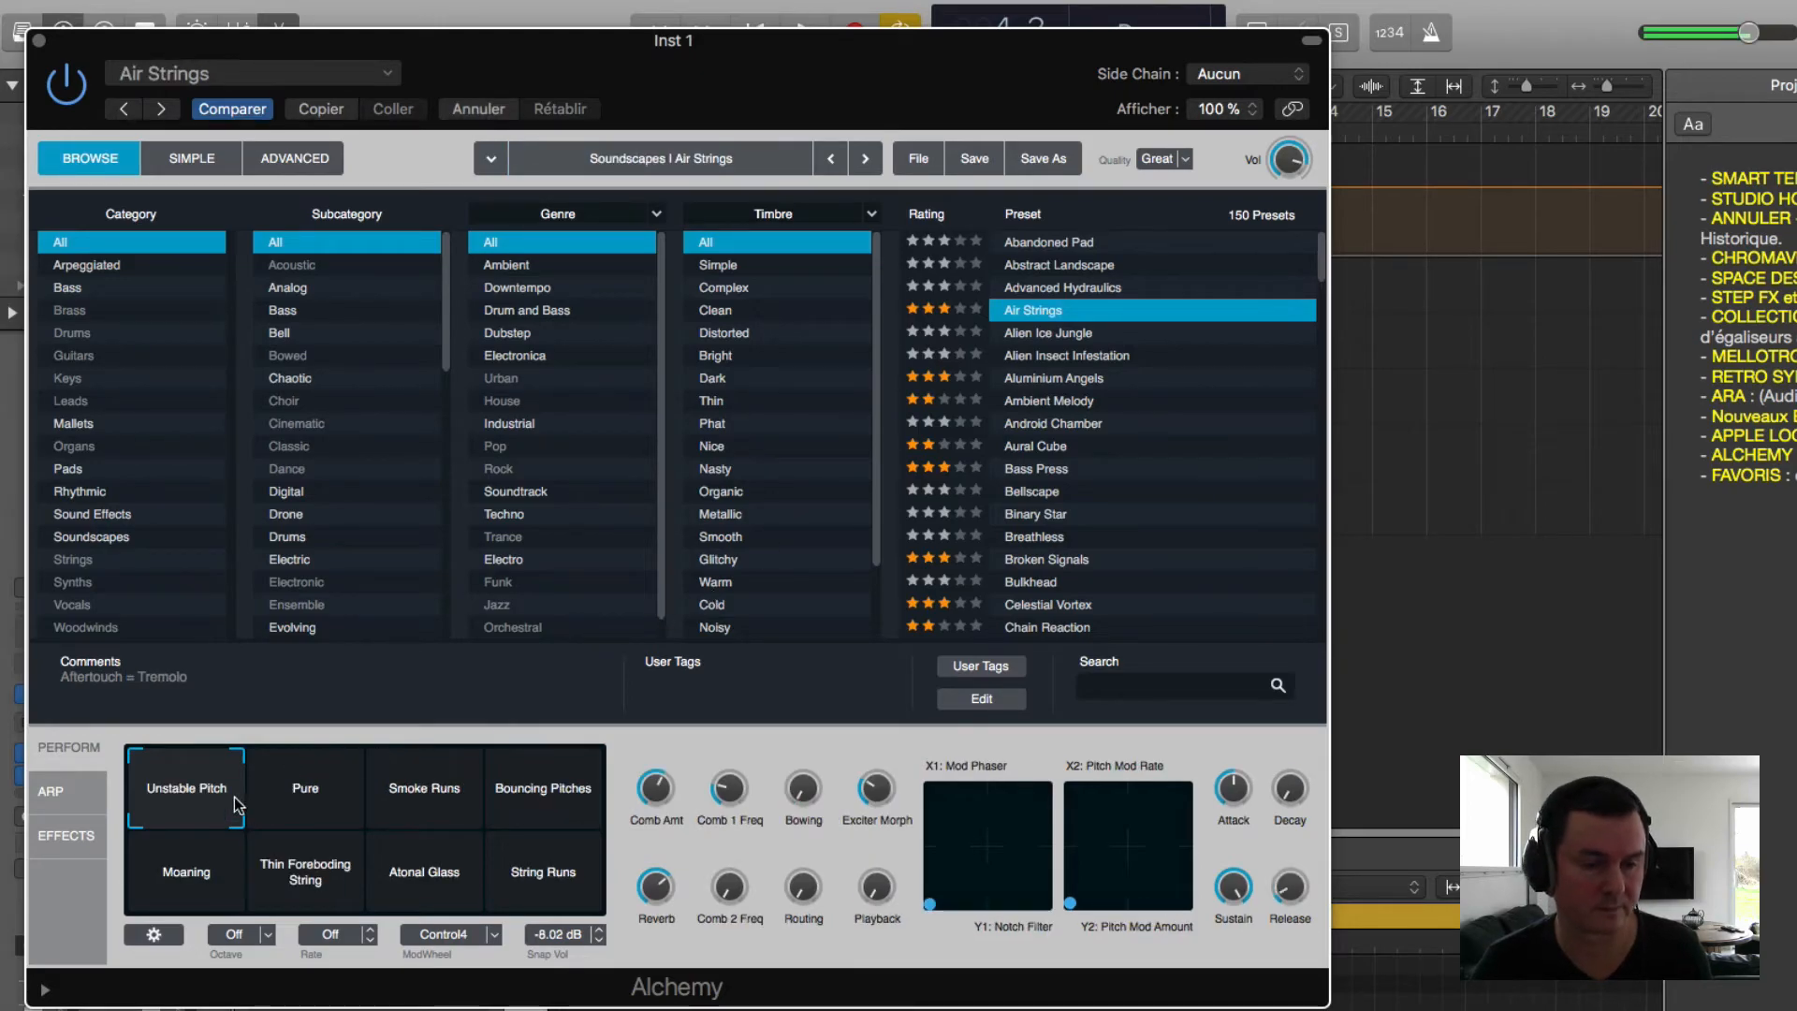
pyautogui.click(314, 790)
pyautogui.click(425, 796)
pyautogui.click(541, 814)
pyautogui.click(514, 880)
pyautogui.click(457, 887)
pyautogui.click(305, 879)
pyautogui.click(192, 856)
pyautogui.click(169, 806)
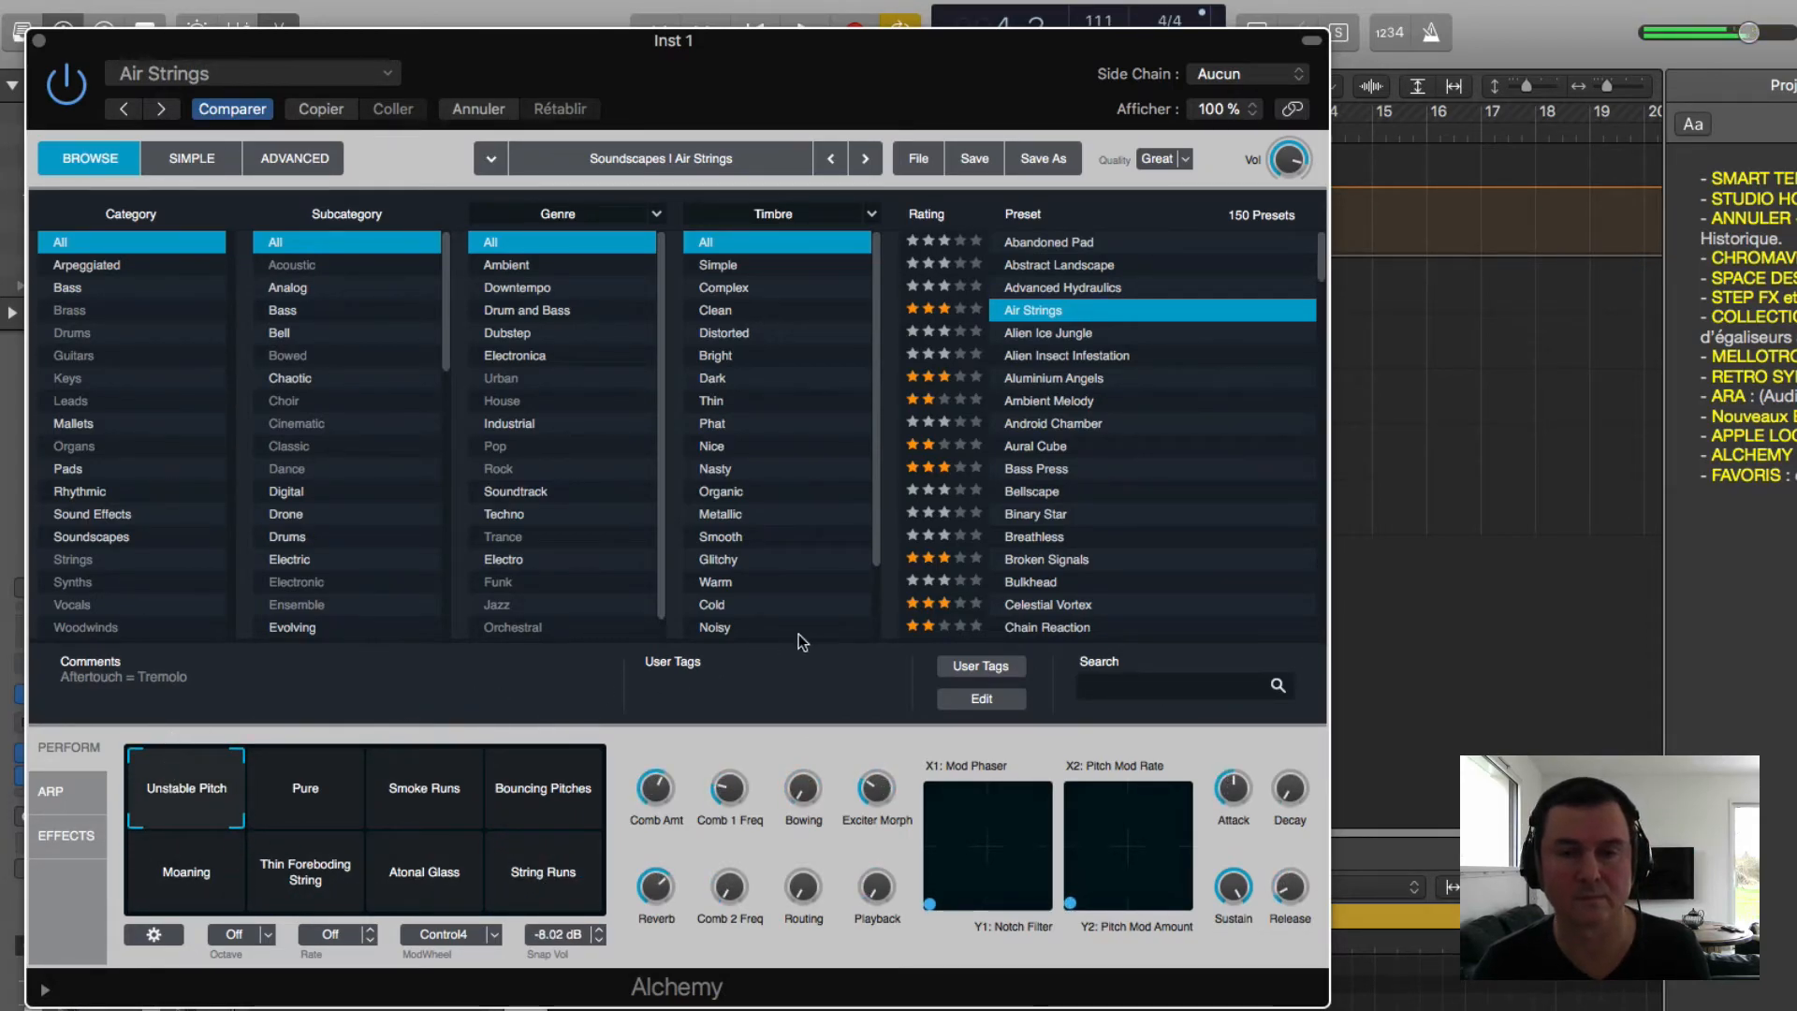
# Step: Load the Aluminium Angels preset and audition its performance snapshots, from Tremolo Fade around to the Shiny and Soft Brass blend
pyautogui.click(1035, 384)
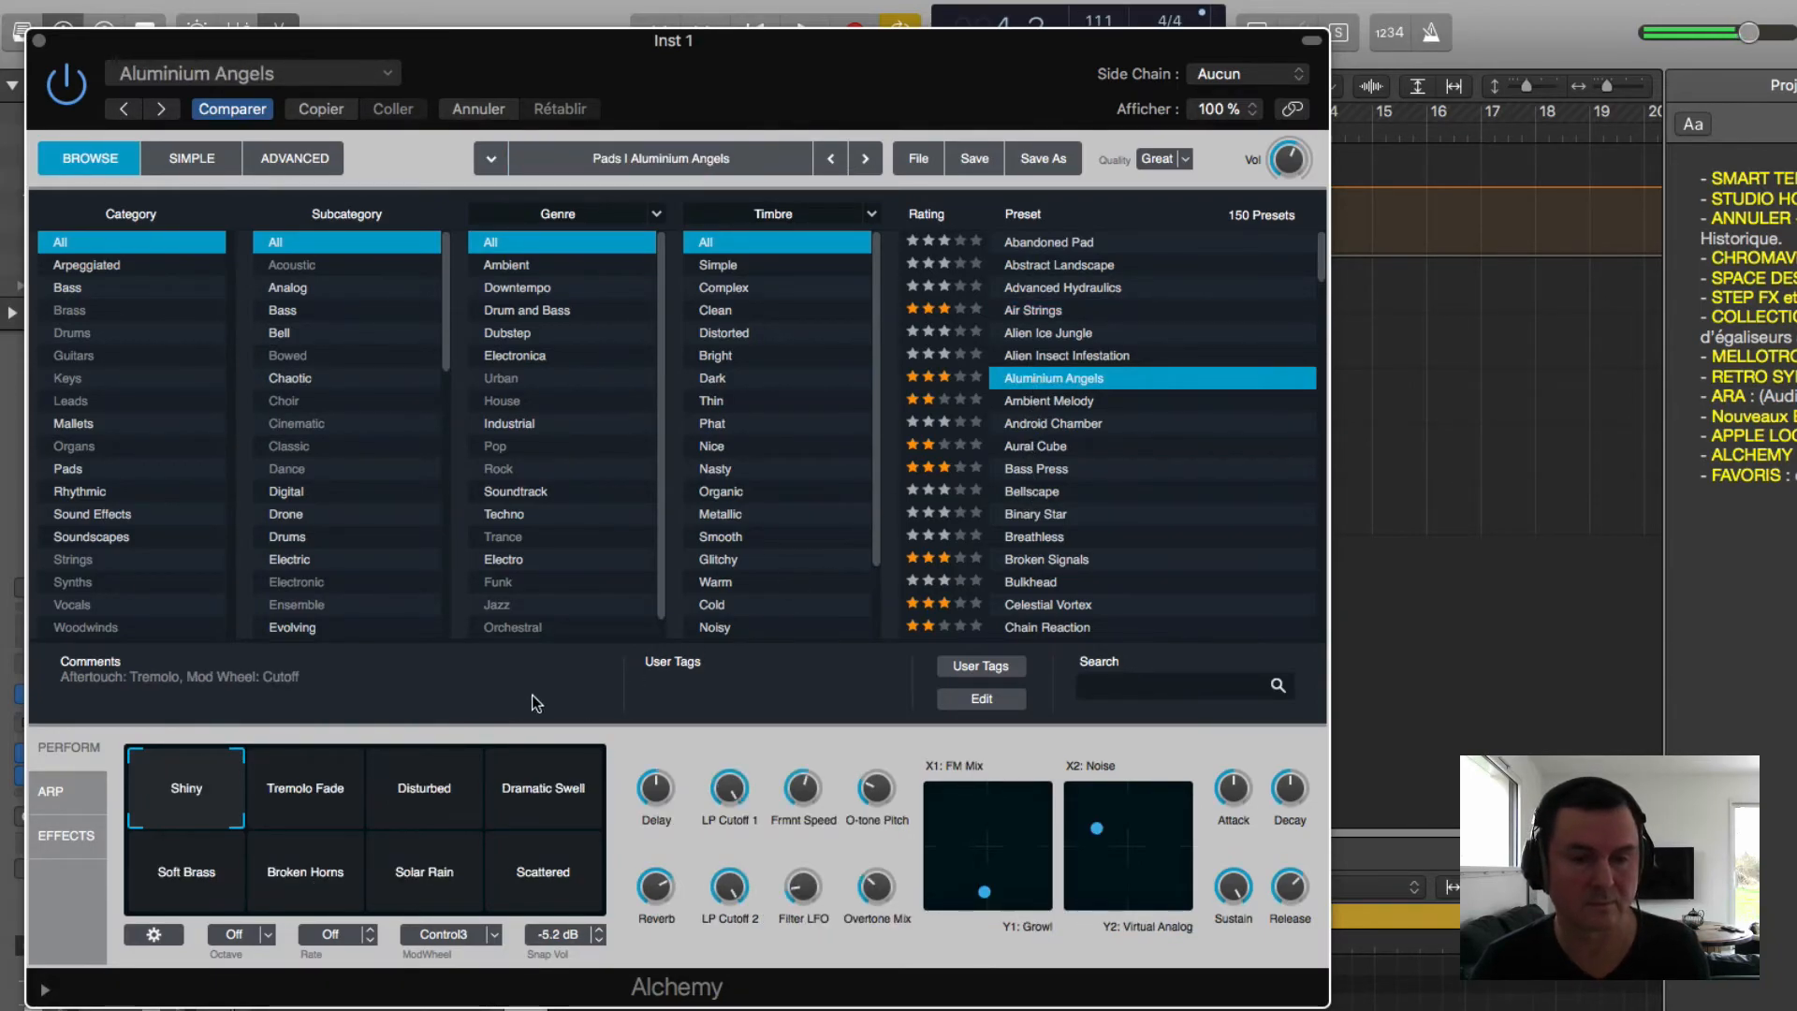
pyautogui.click(281, 788)
pyautogui.click(423, 788)
pyautogui.click(552, 797)
pyautogui.click(569, 870)
pyautogui.moveTo(571, 868); pyautogui.dragTo(254, 867)
pyautogui.click(217, 811)
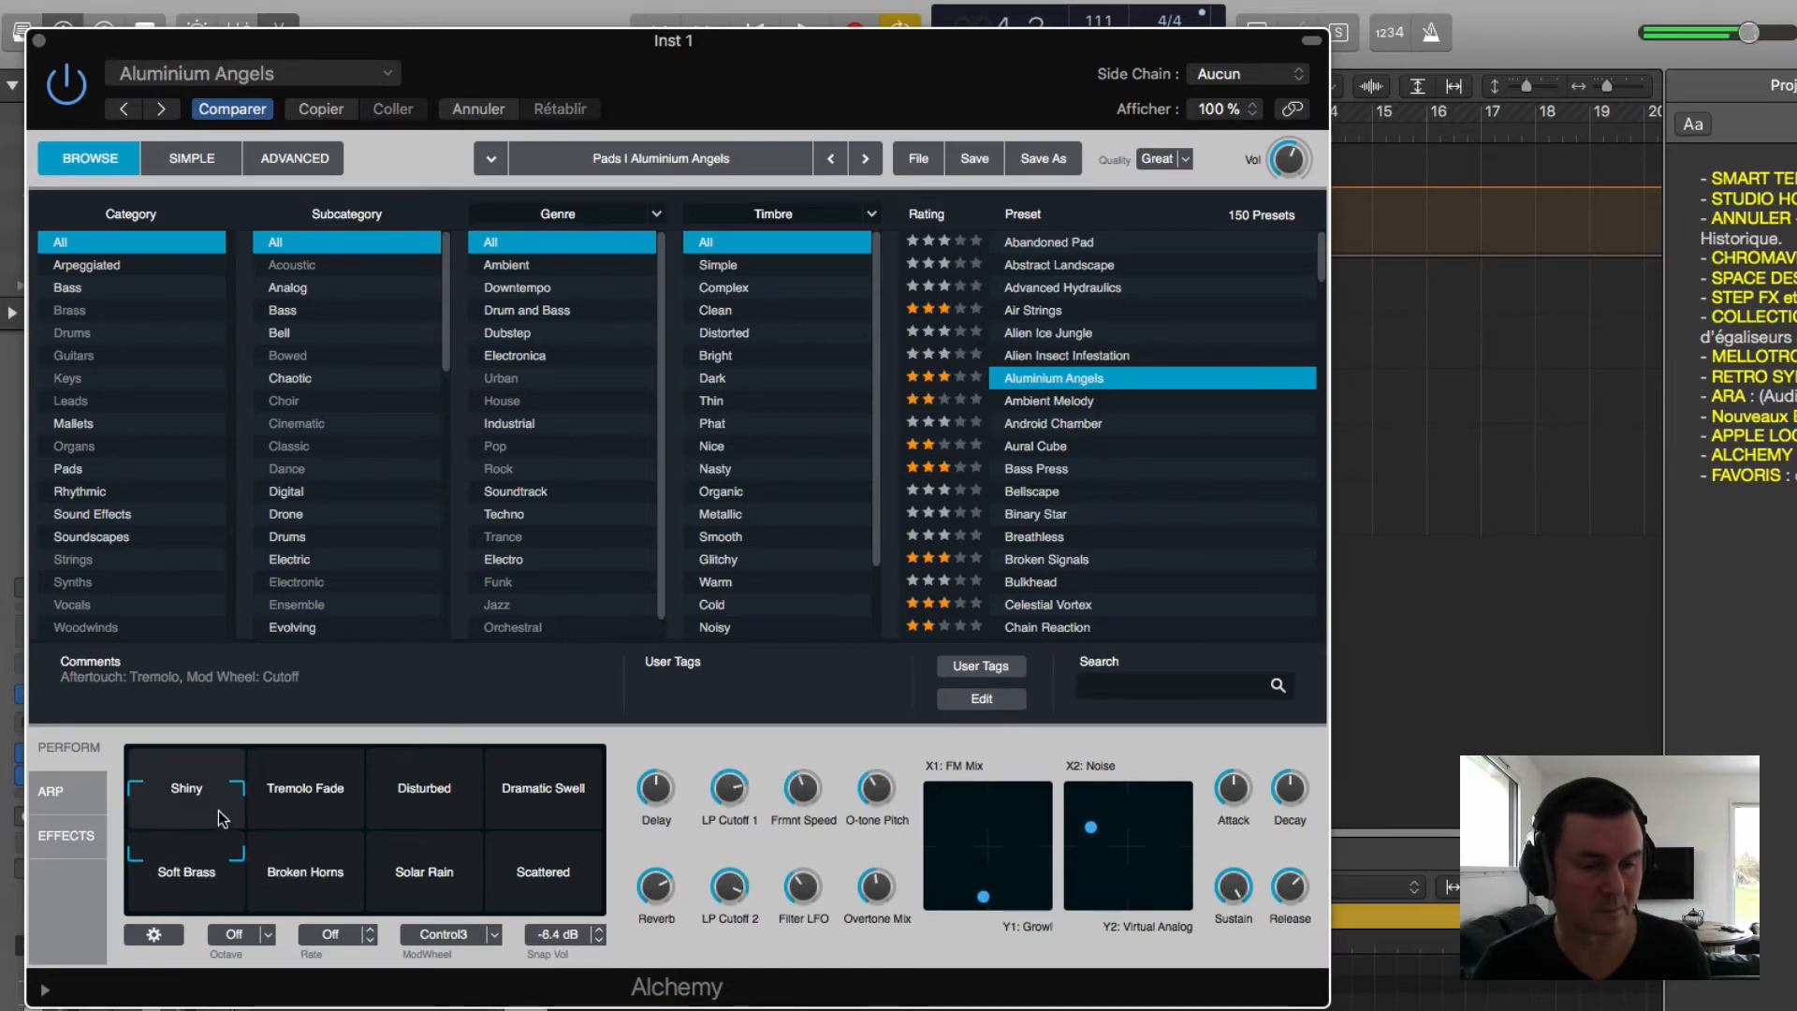
# Step: Load the Ambient Melody preset and audition its performance snapshots in turn, returning to Animated
pyautogui.click(1032, 402)
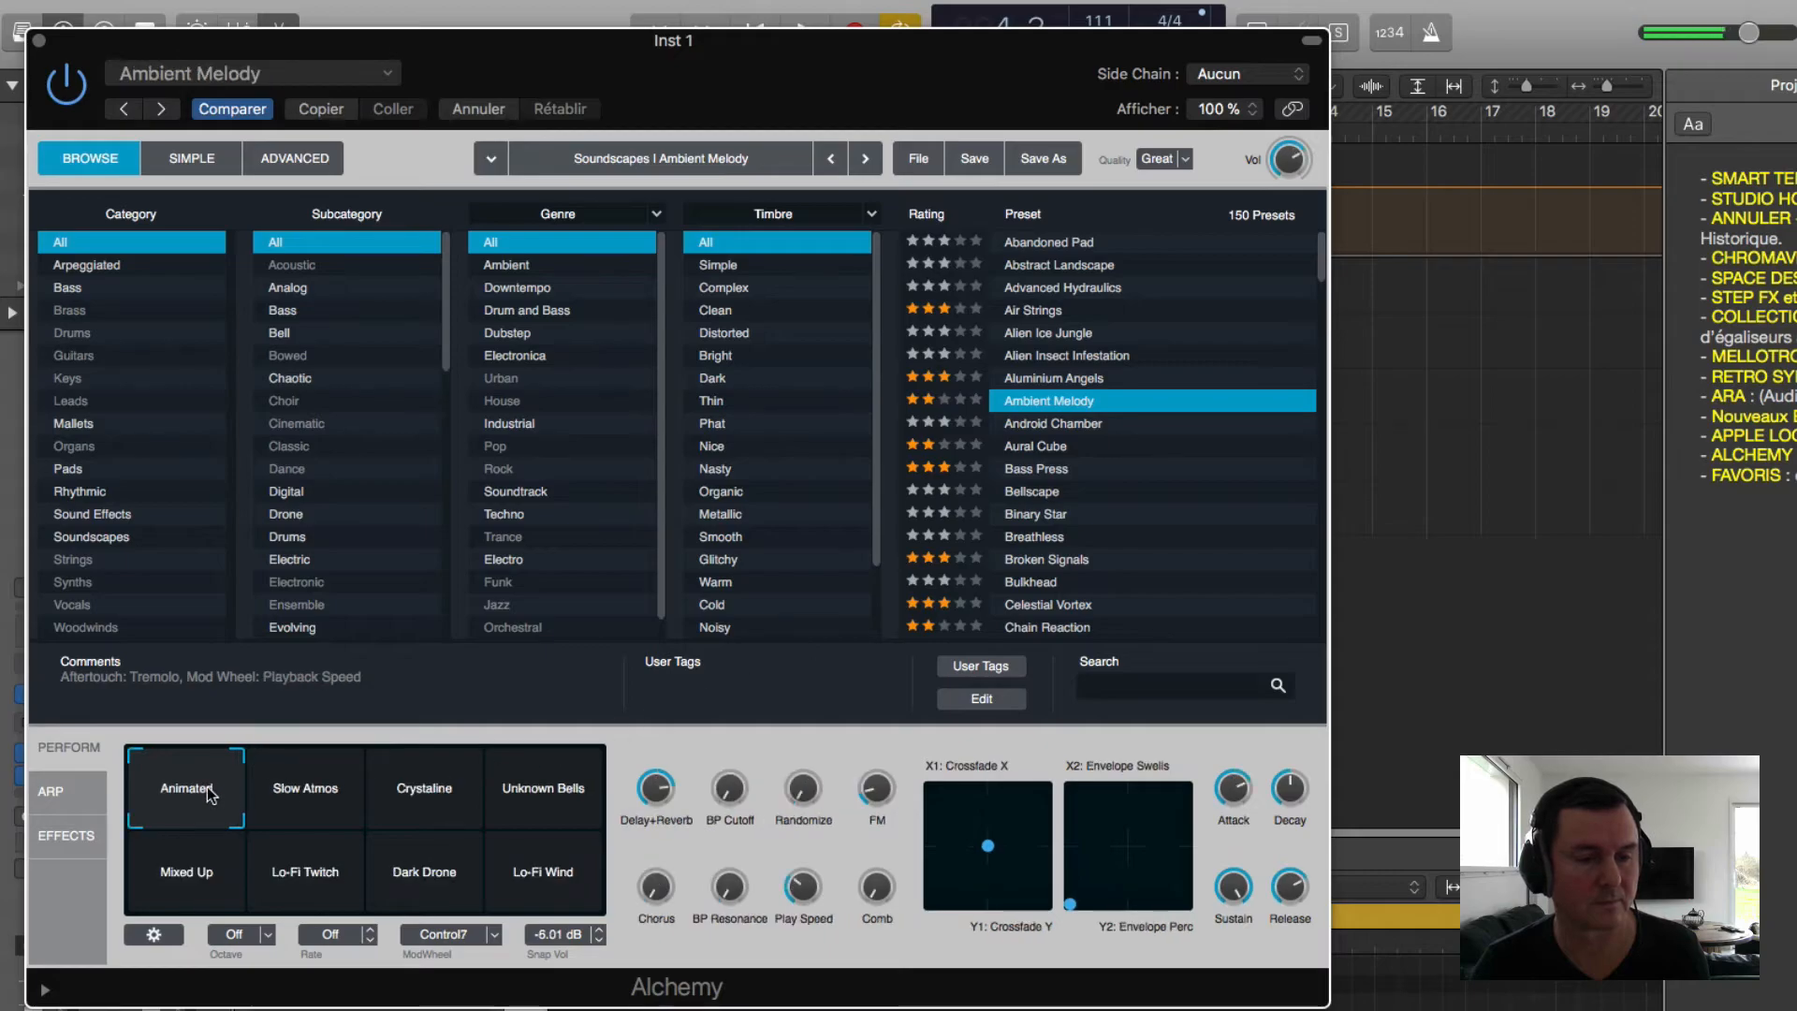
pyautogui.click(272, 784)
pyautogui.click(423, 784)
pyautogui.click(529, 797)
pyautogui.click(567, 867)
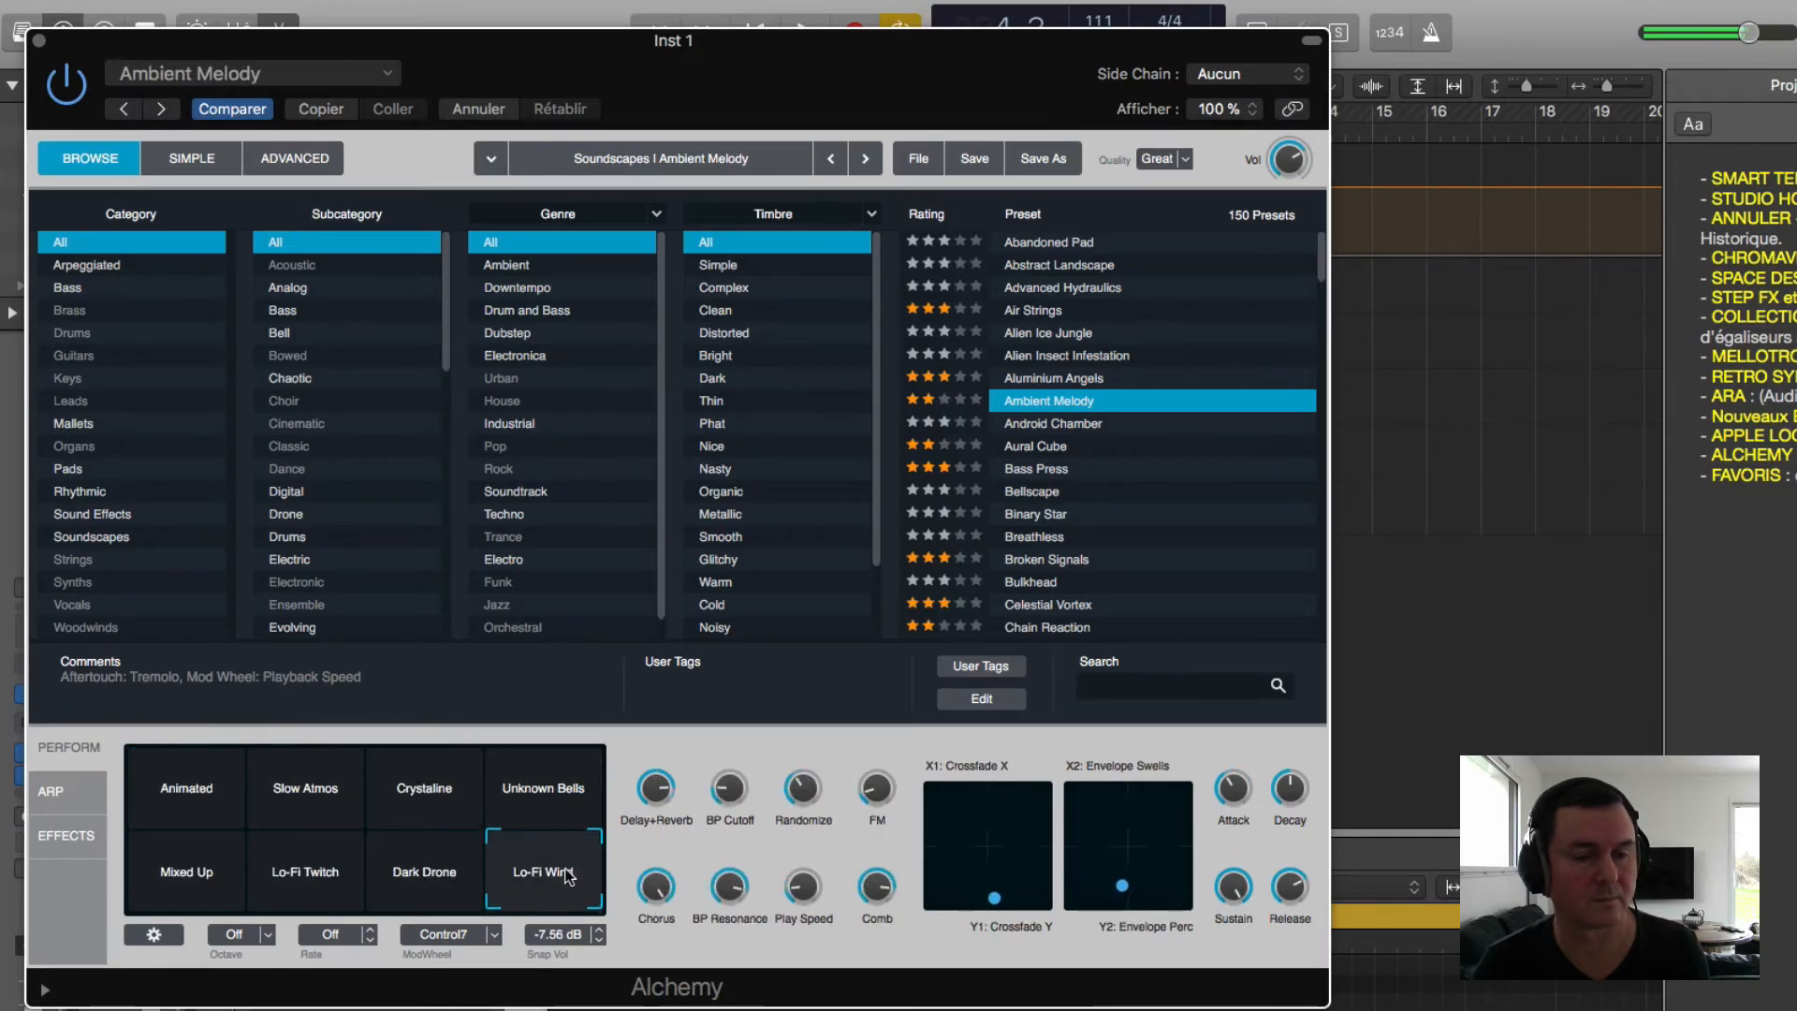
pyautogui.click(476, 883)
pyautogui.click(342, 878)
pyautogui.click(211, 880)
pyautogui.click(198, 777)
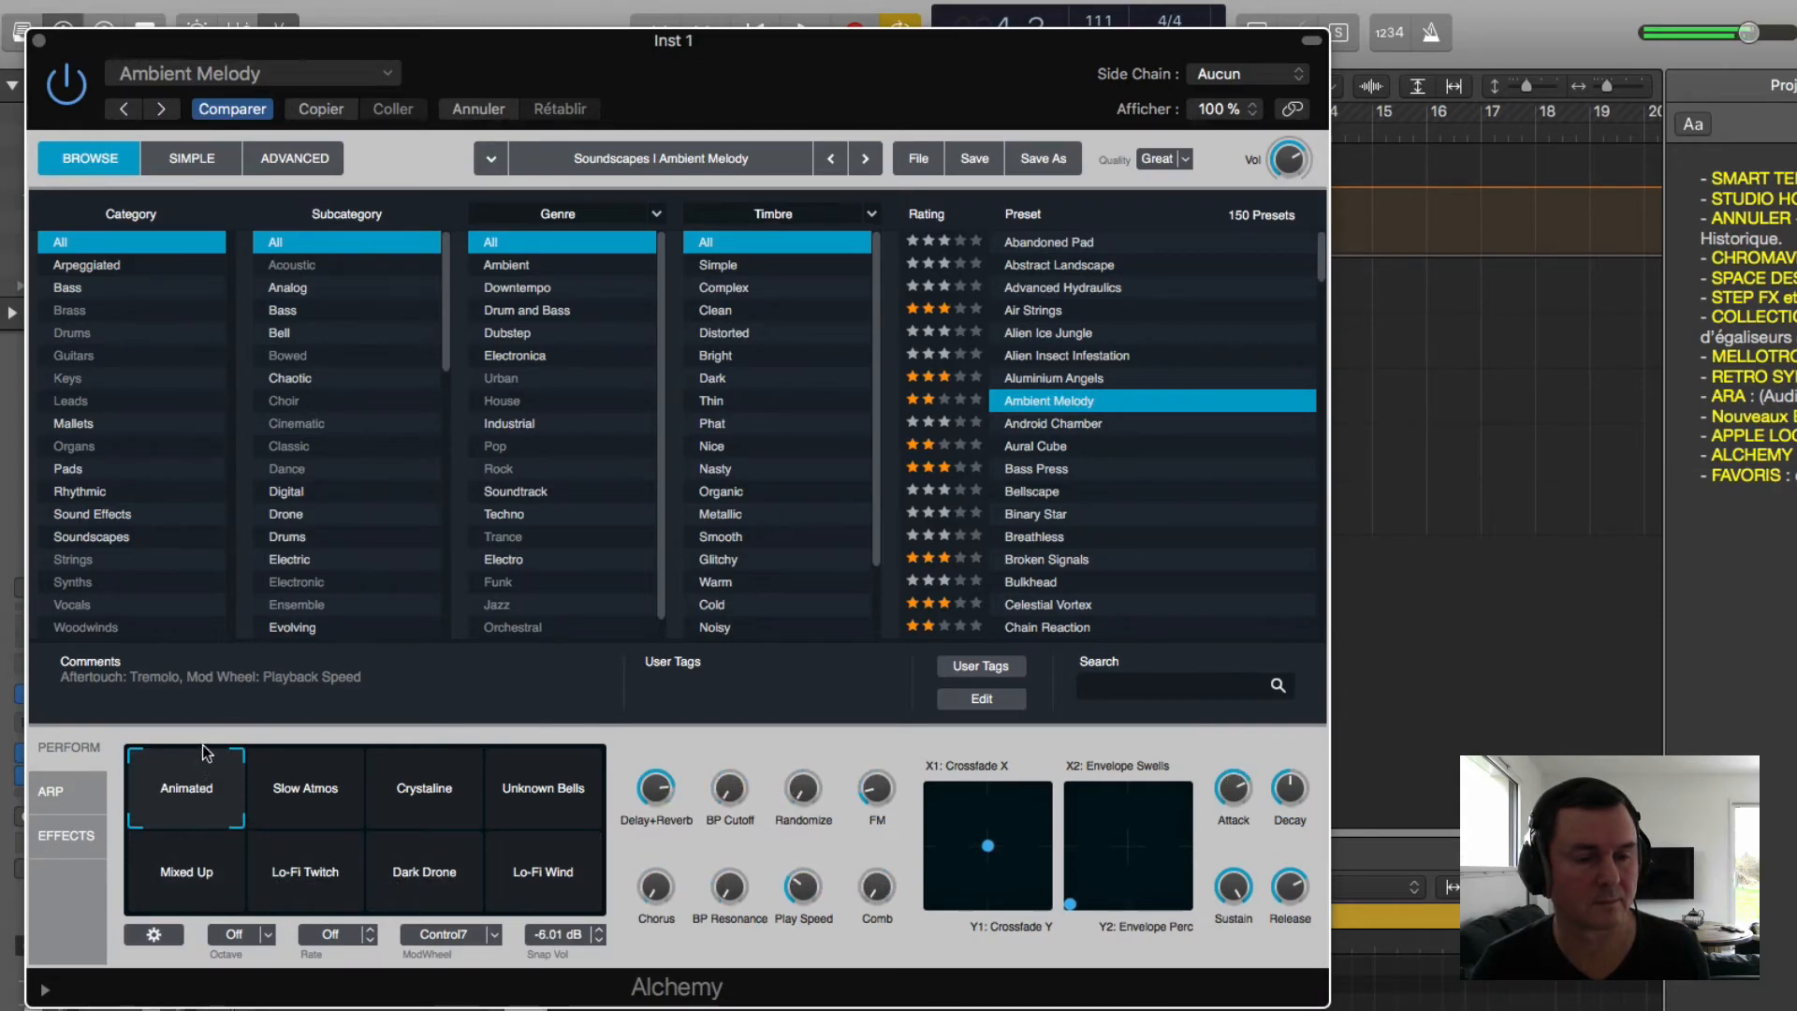
# Step: Audition the Aural Cube and Bass Press presets by sweeping through their performance snapshots
pyautogui.click(1039, 447)
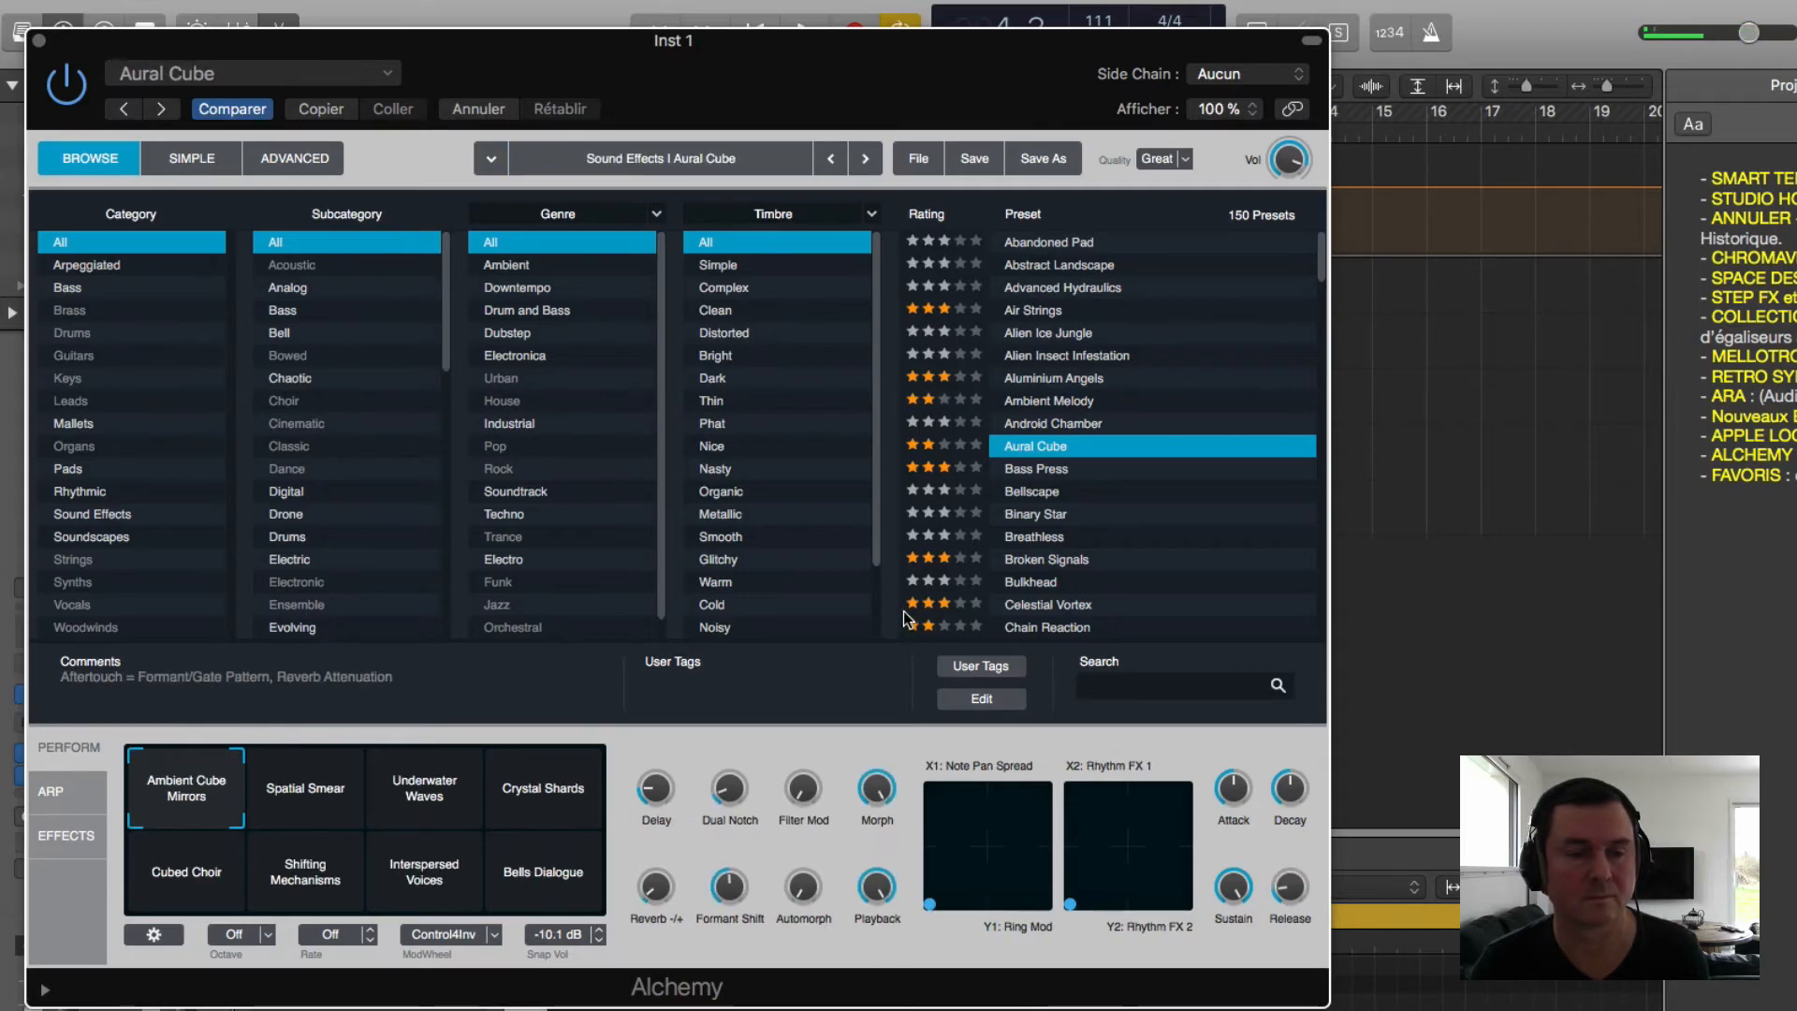
pyautogui.moveTo(196, 794)
pyautogui.mouseDown()
pyautogui.moveTo(481, 795)
pyautogui.moveTo(541, 811)
pyautogui.moveTo(547, 866)
pyautogui.moveTo(308, 870)
pyautogui.moveTo(196, 846)
pyautogui.moveTo(187, 796)
pyautogui.mouseUp()
pyautogui.click(1030, 469)
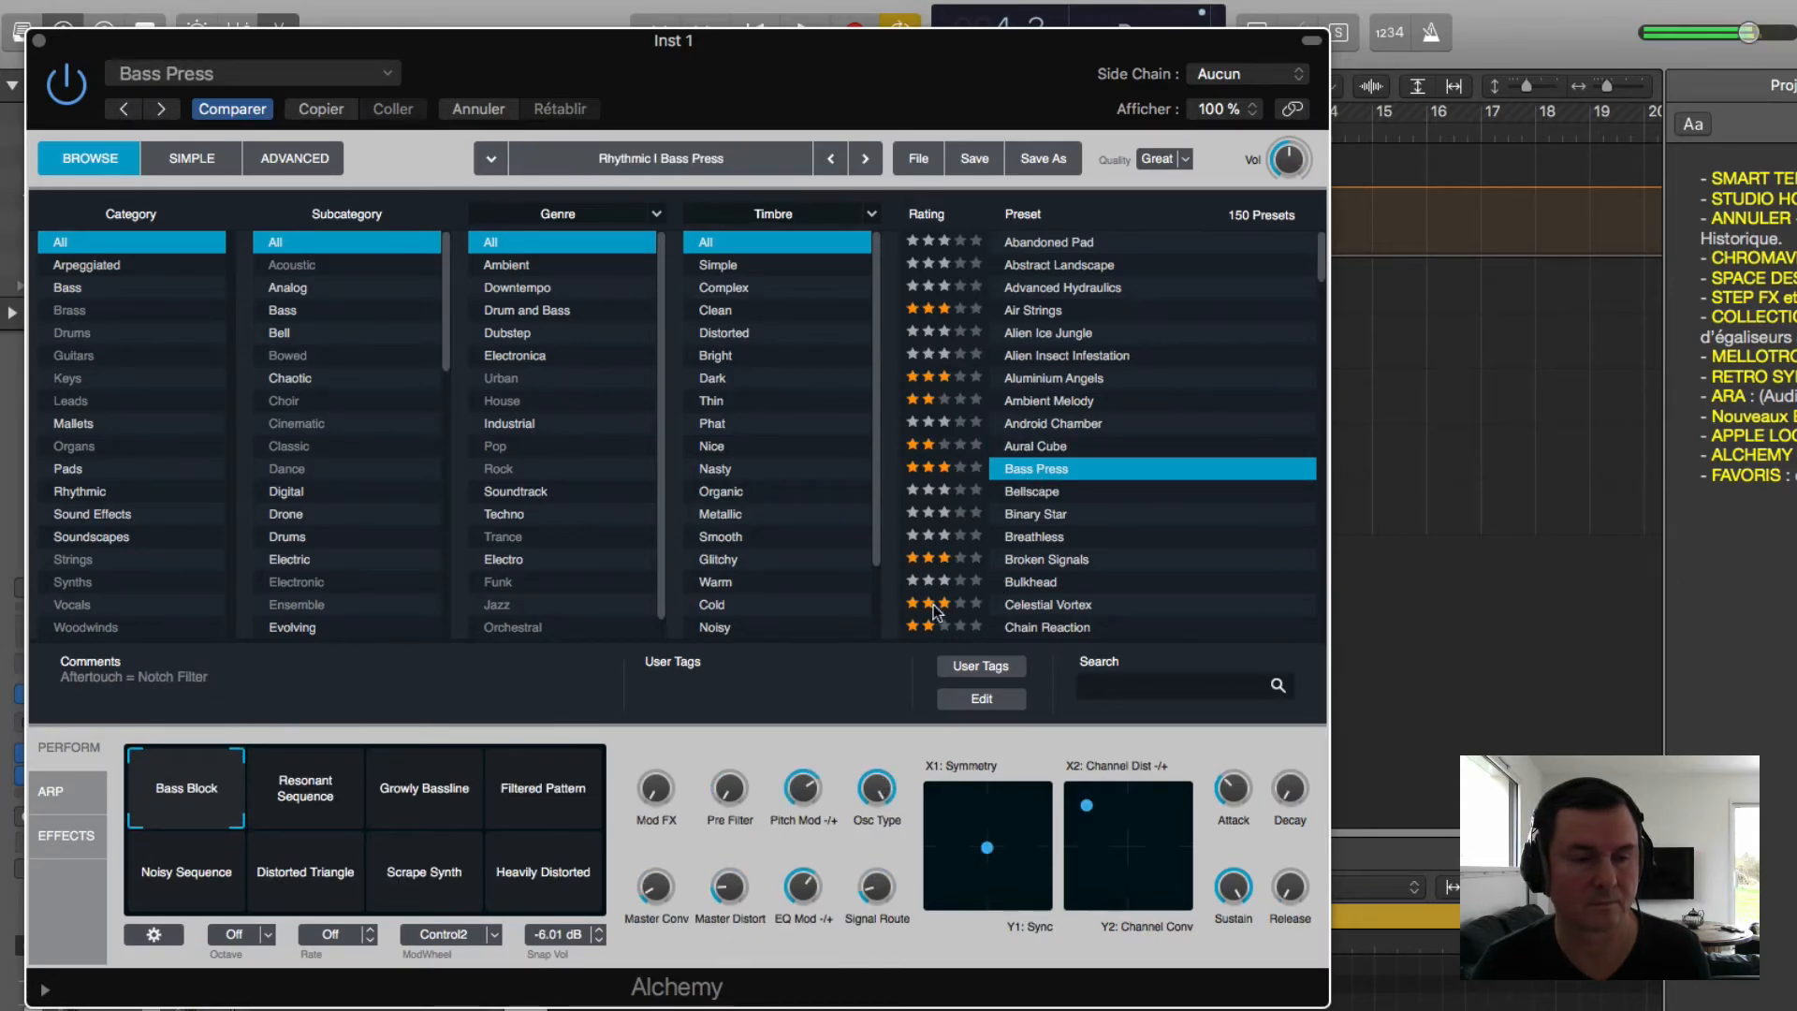
pyautogui.moveTo(251, 782); pyautogui.dragTo(188, 791)
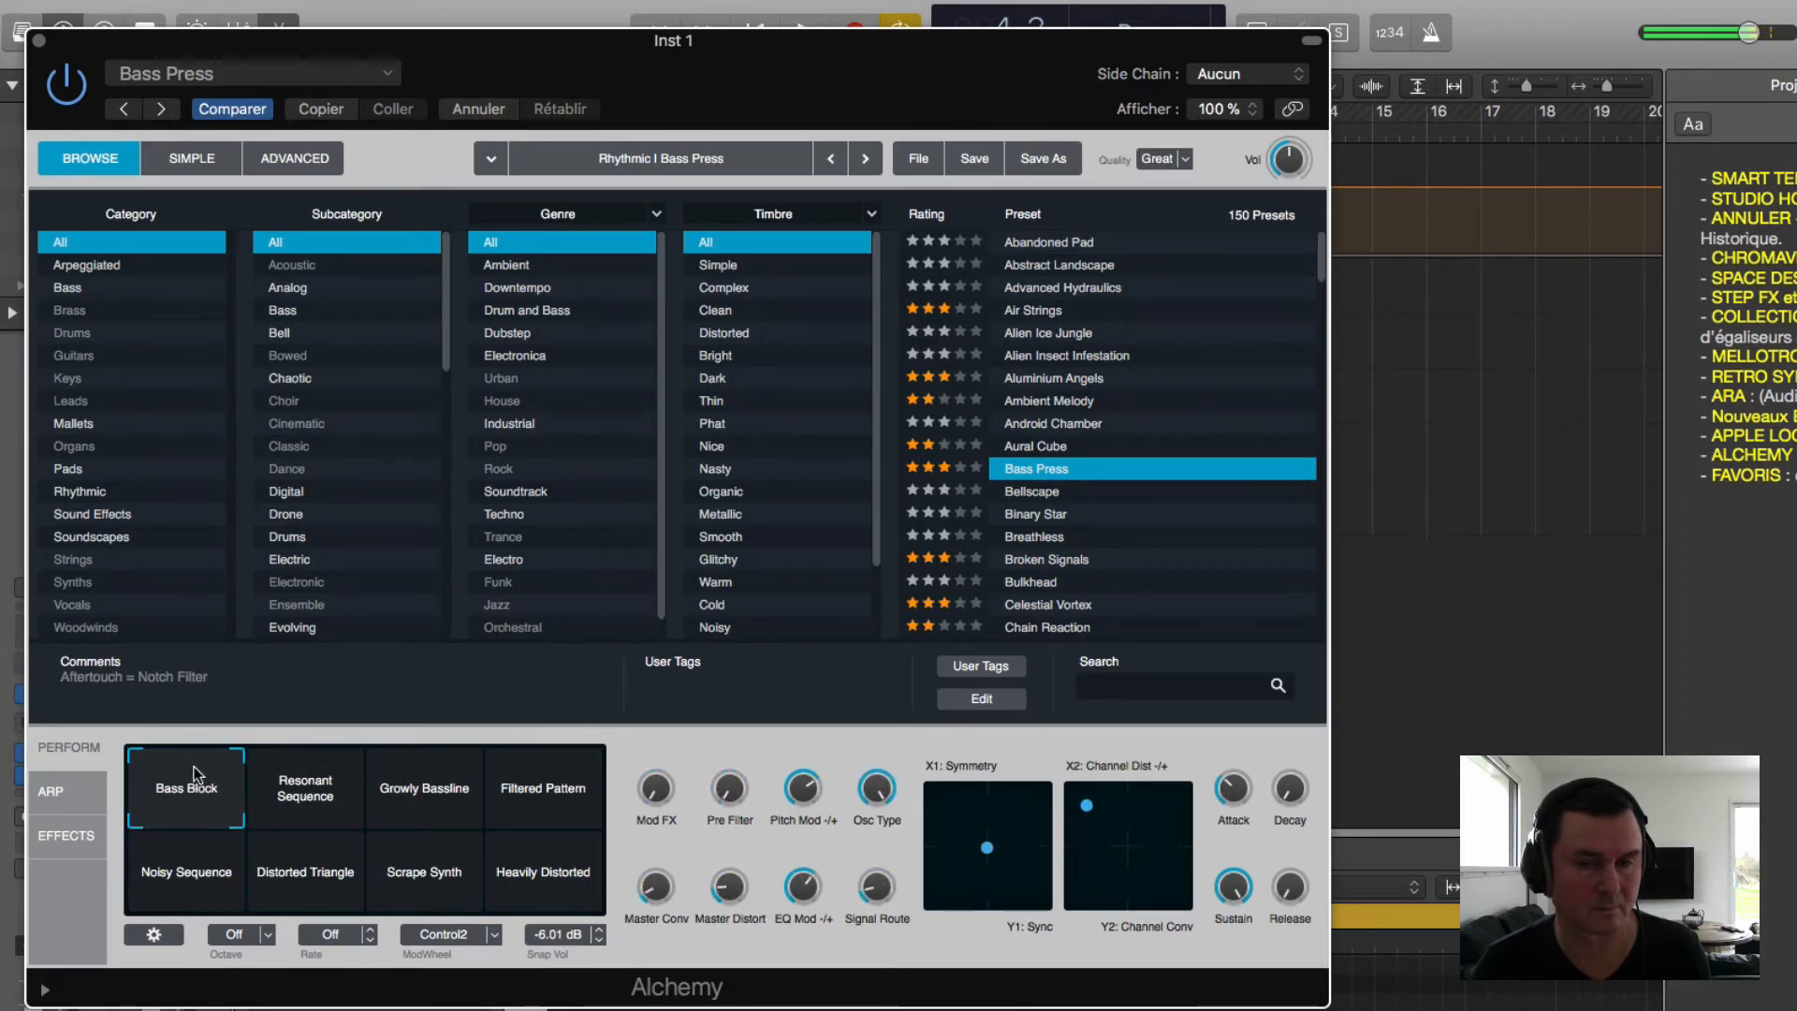
# Step: Load the Broken Signals preset and sweep through its performance snapshots, returning to Filtered Distort Movement
pyautogui.click(1058, 560)
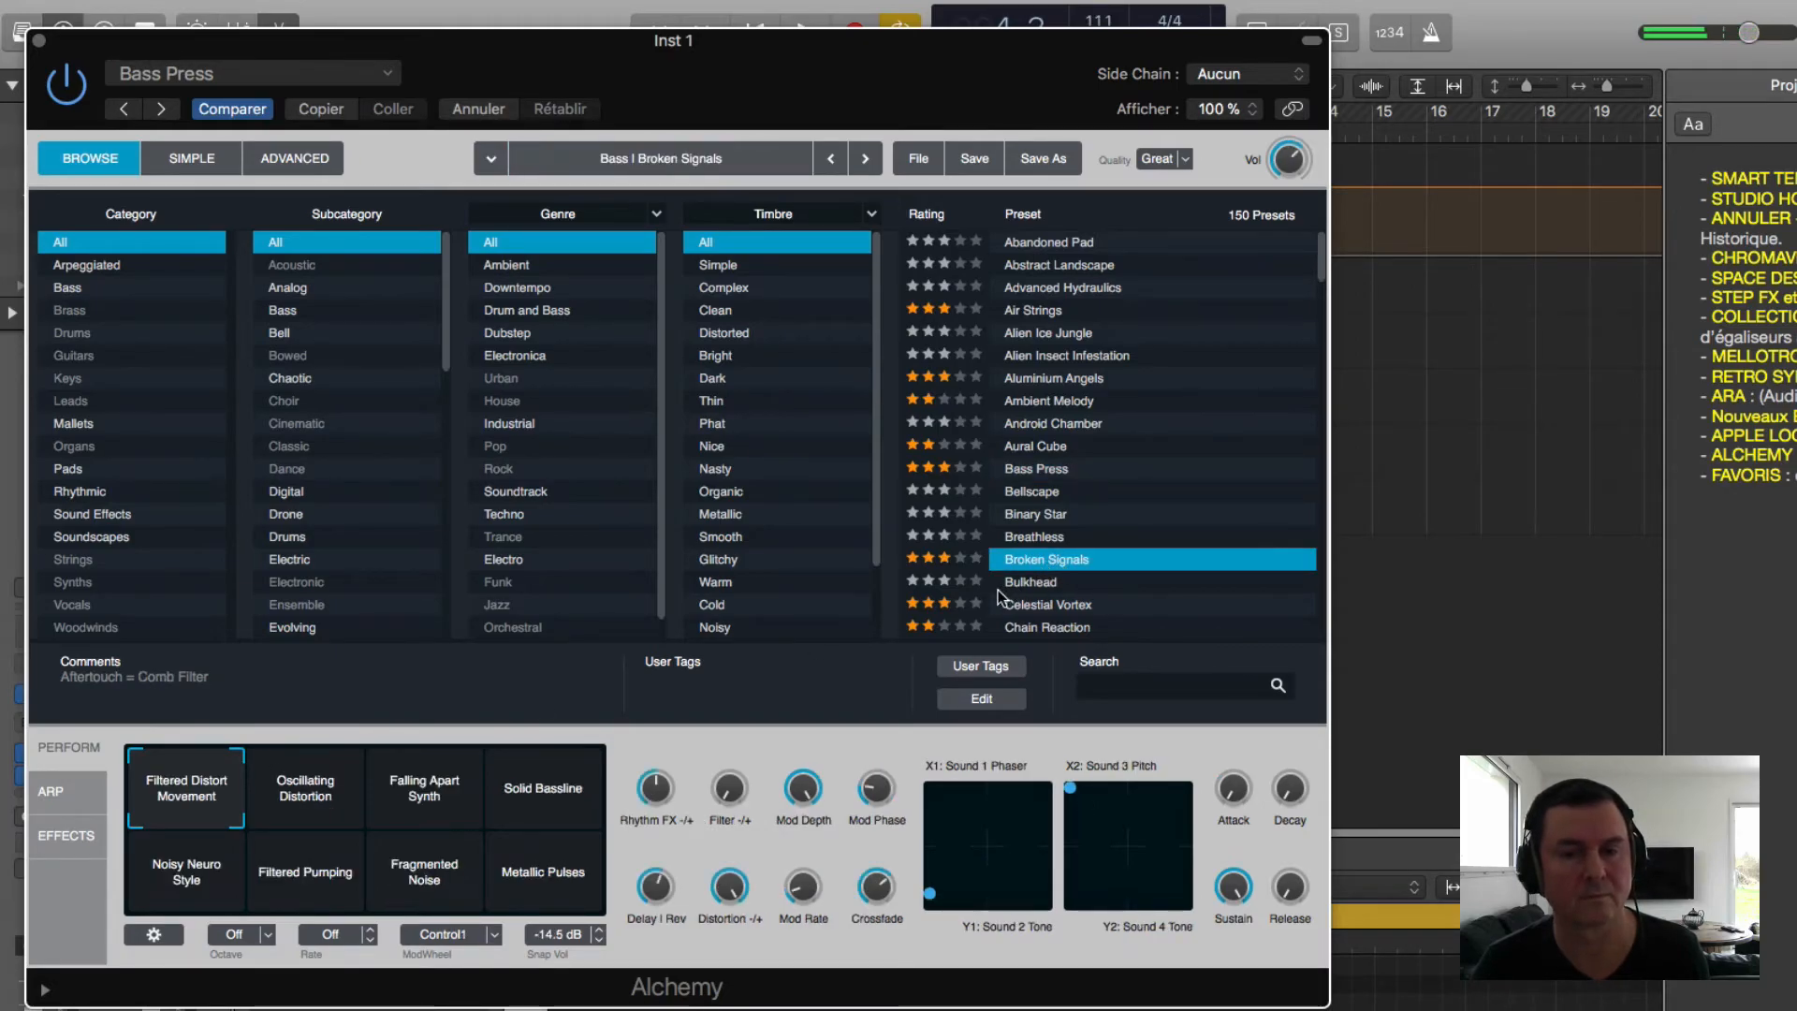
pyautogui.scroll(-5, 1073, 548)
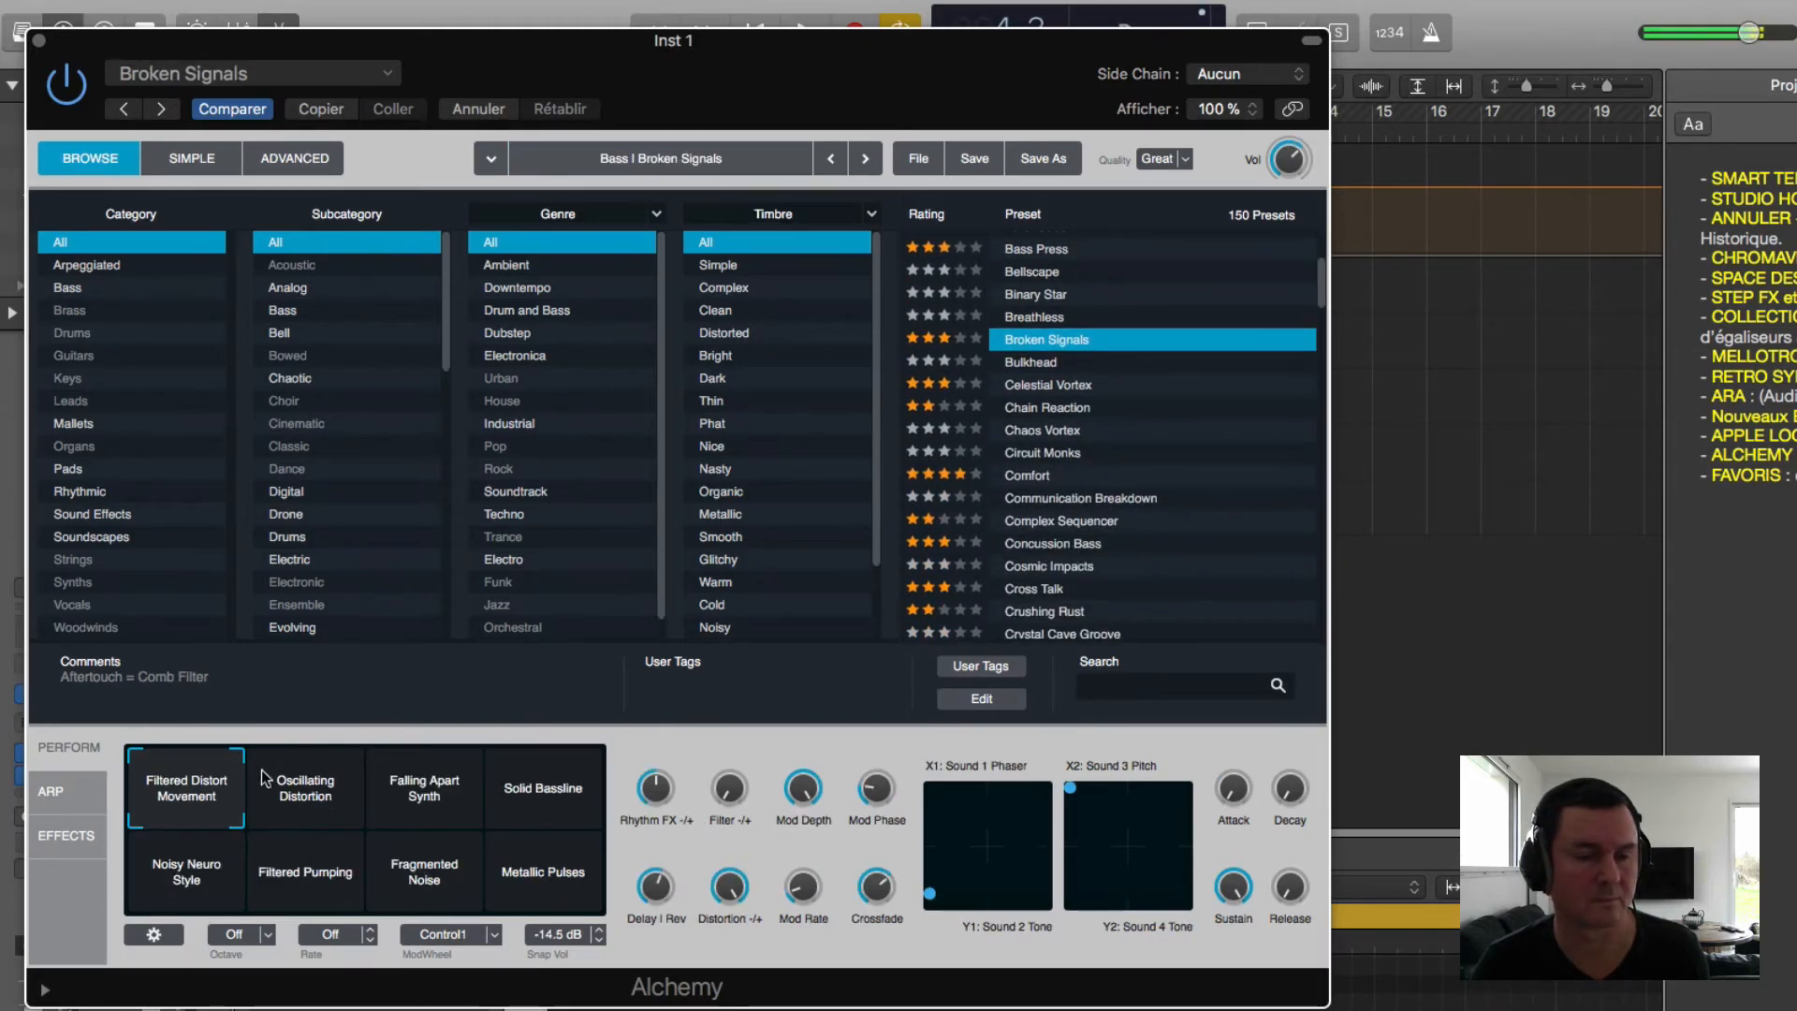
pyautogui.moveTo(208, 782)
pyautogui.mouseDown()
pyautogui.moveTo(539, 791)
pyautogui.moveTo(557, 833)
pyautogui.moveTo(547, 872)
pyautogui.moveTo(192, 871)
pyautogui.moveTo(180, 769)
pyautogui.mouseUp()
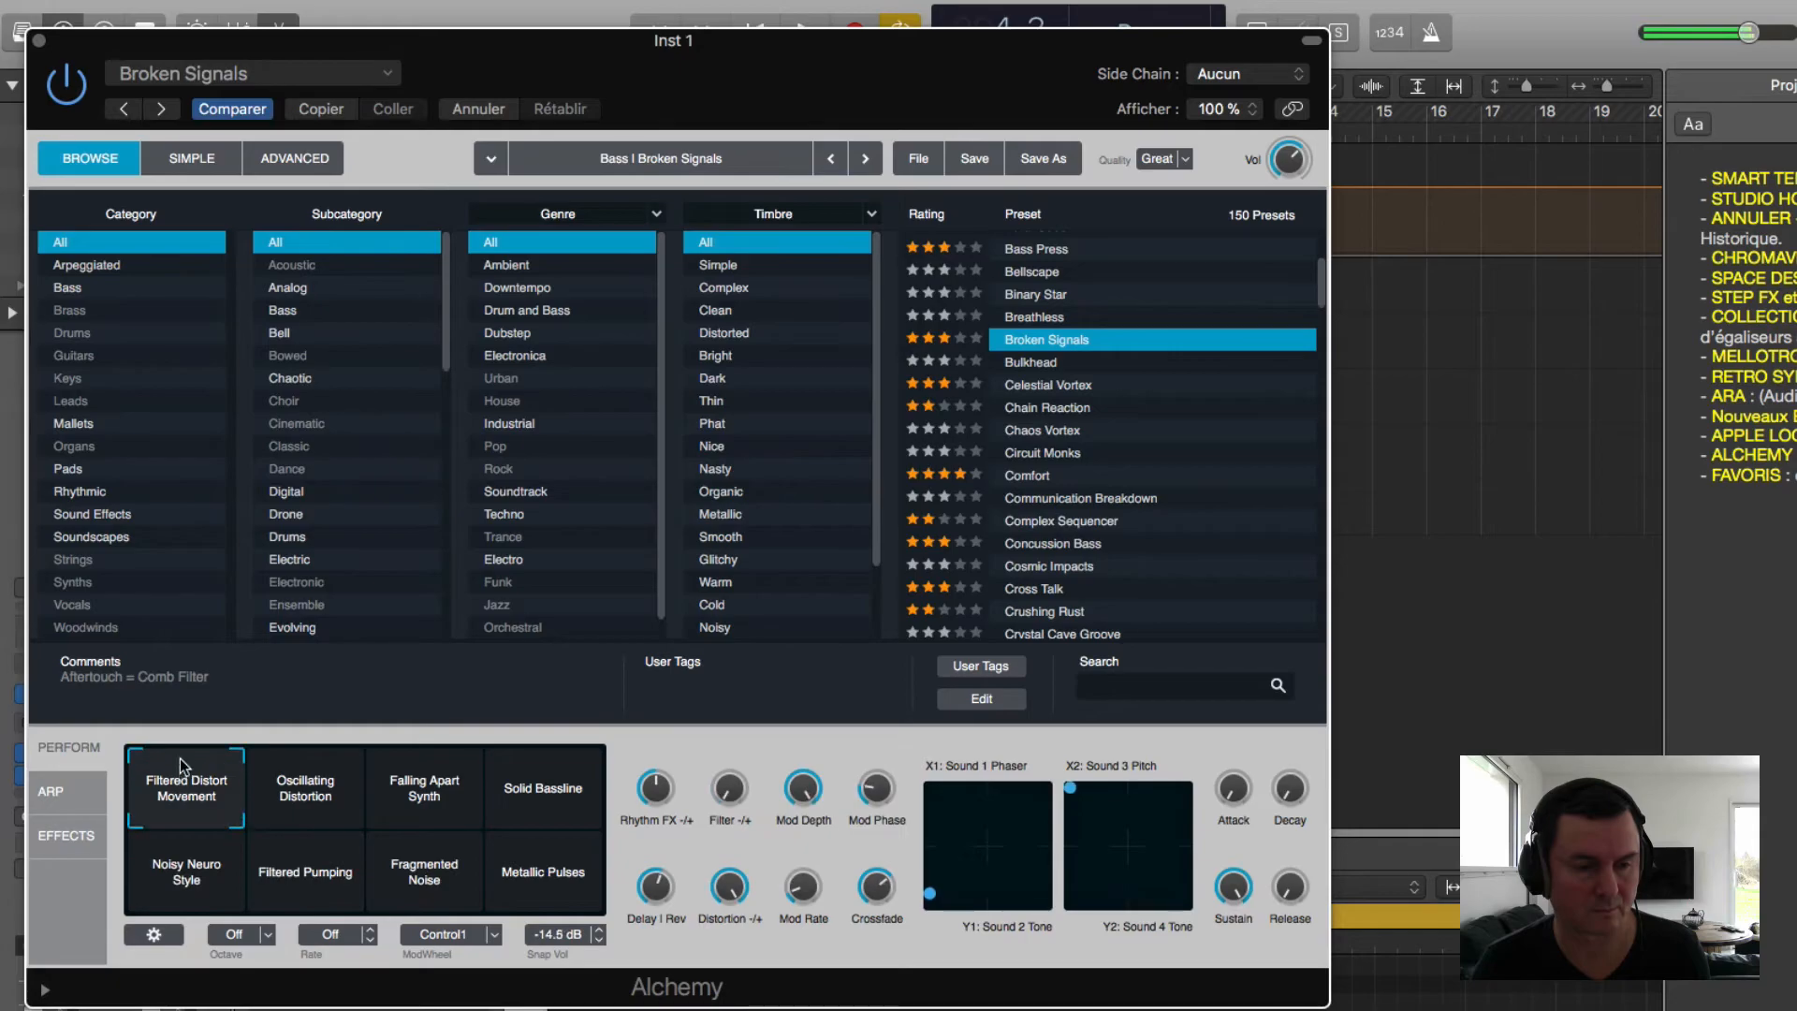
# Step: Audition the Celestial Vortex and Chain Reaction presets by sweeping through their performance snapshots
pyautogui.click(1046, 385)
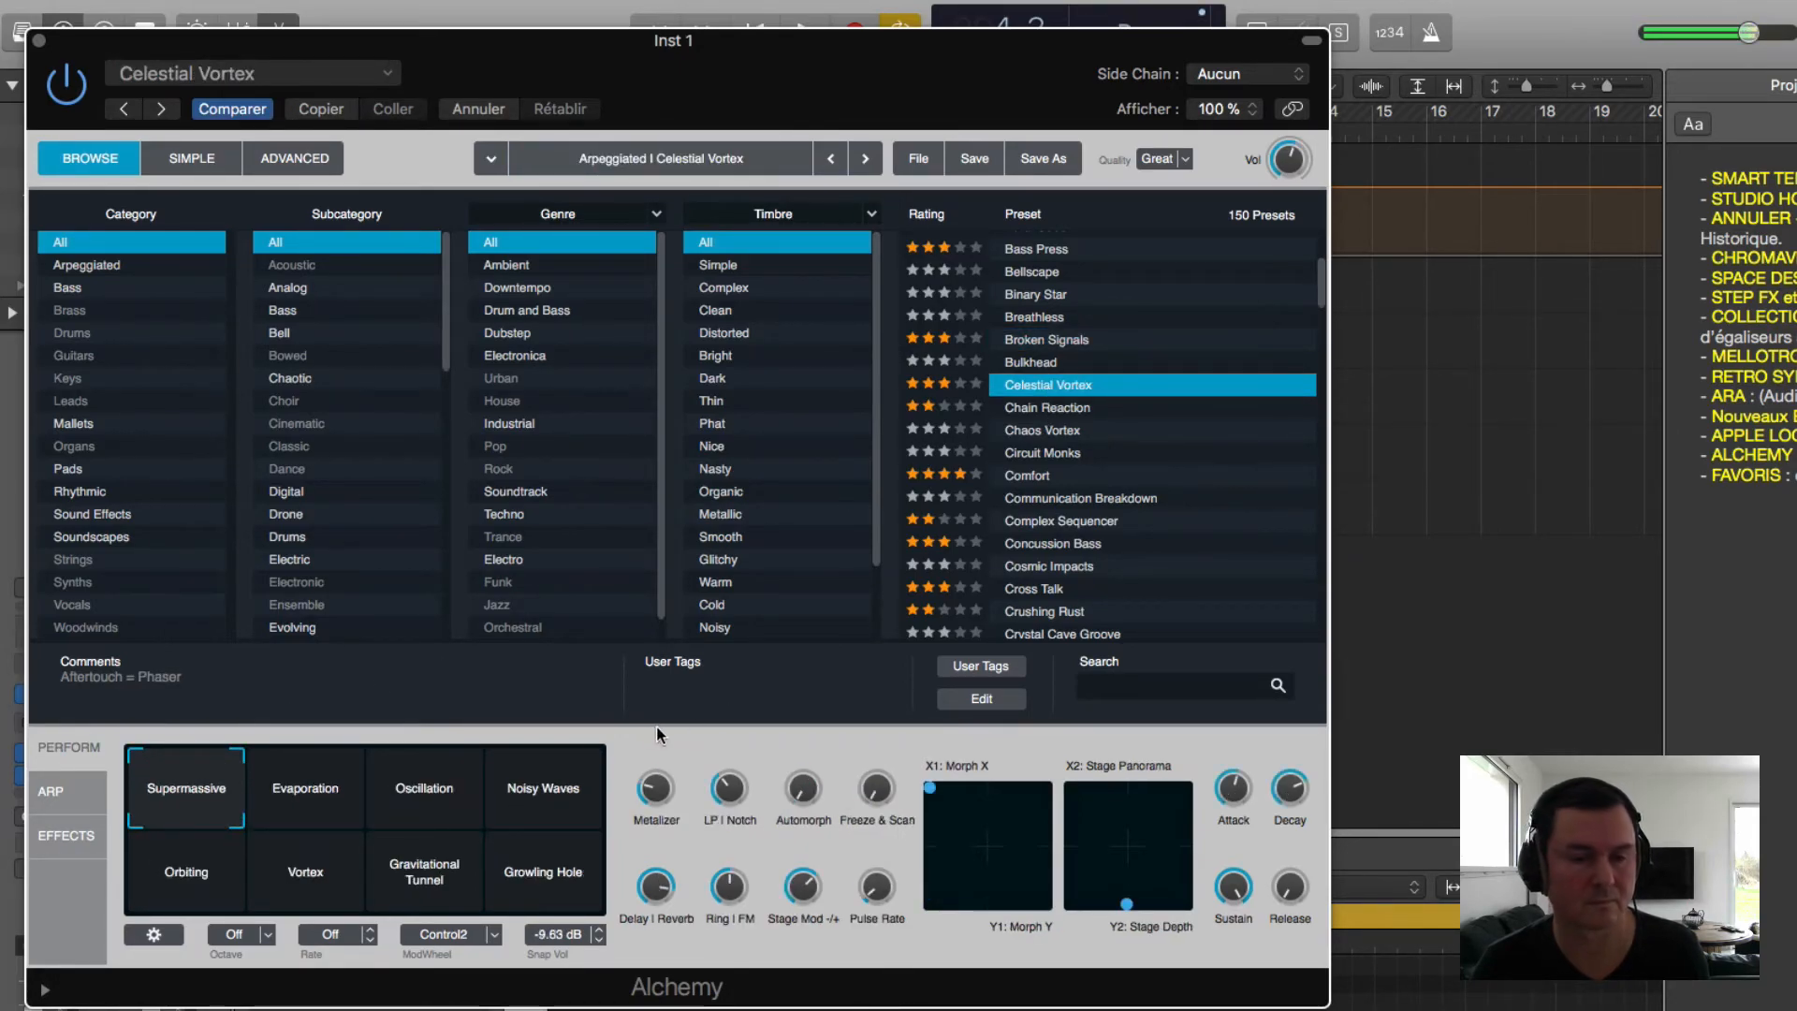
pyautogui.moveTo(184, 782)
pyautogui.mouseDown()
pyautogui.moveTo(498, 786)
pyautogui.moveTo(558, 812)
pyautogui.moveTo(553, 881)
pyautogui.moveTo(182, 867)
pyautogui.moveTo(184, 793)
pyautogui.mouseUp()
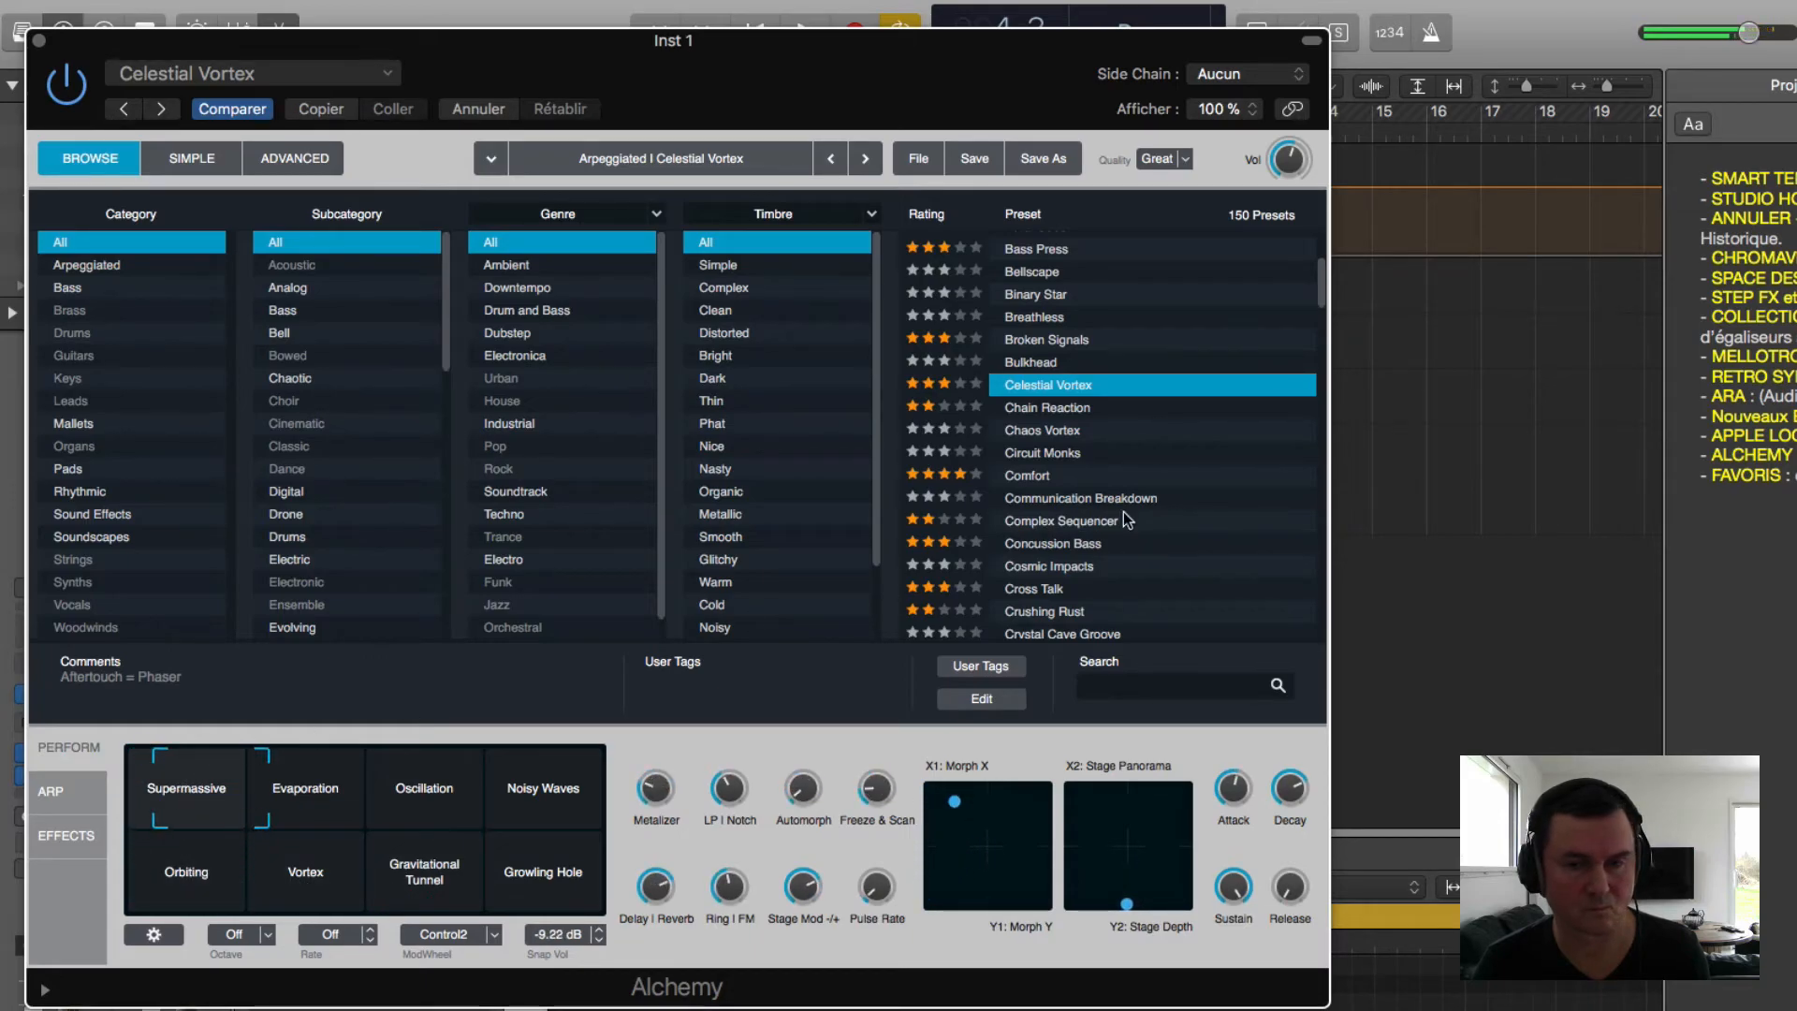
pyautogui.click(1035, 408)
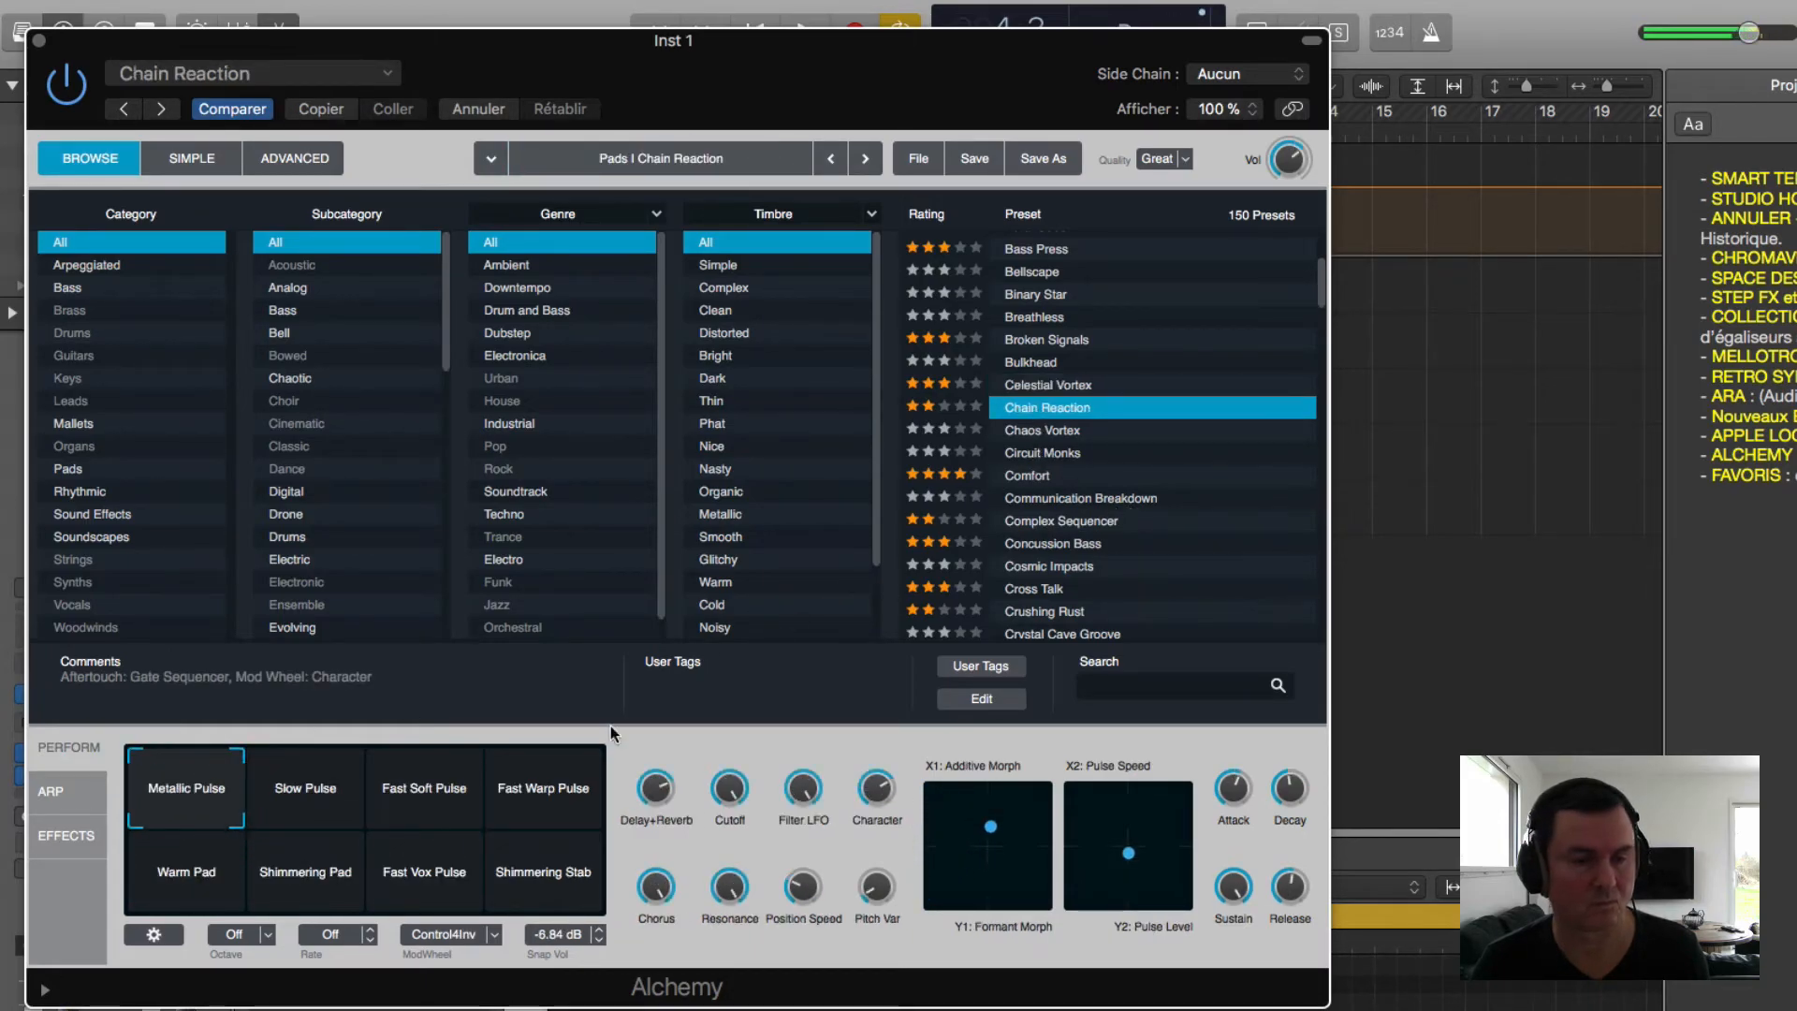
pyautogui.moveTo(199, 789)
pyautogui.mouseDown()
pyautogui.moveTo(481, 796)
pyautogui.moveTo(574, 830)
pyautogui.moveTo(592, 870)
pyautogui.moveTo(552, 892)
pyautogui.moveTo(208, 883)
pyautogui.moveTo(187, 793)
pyautogui.mouseUp()
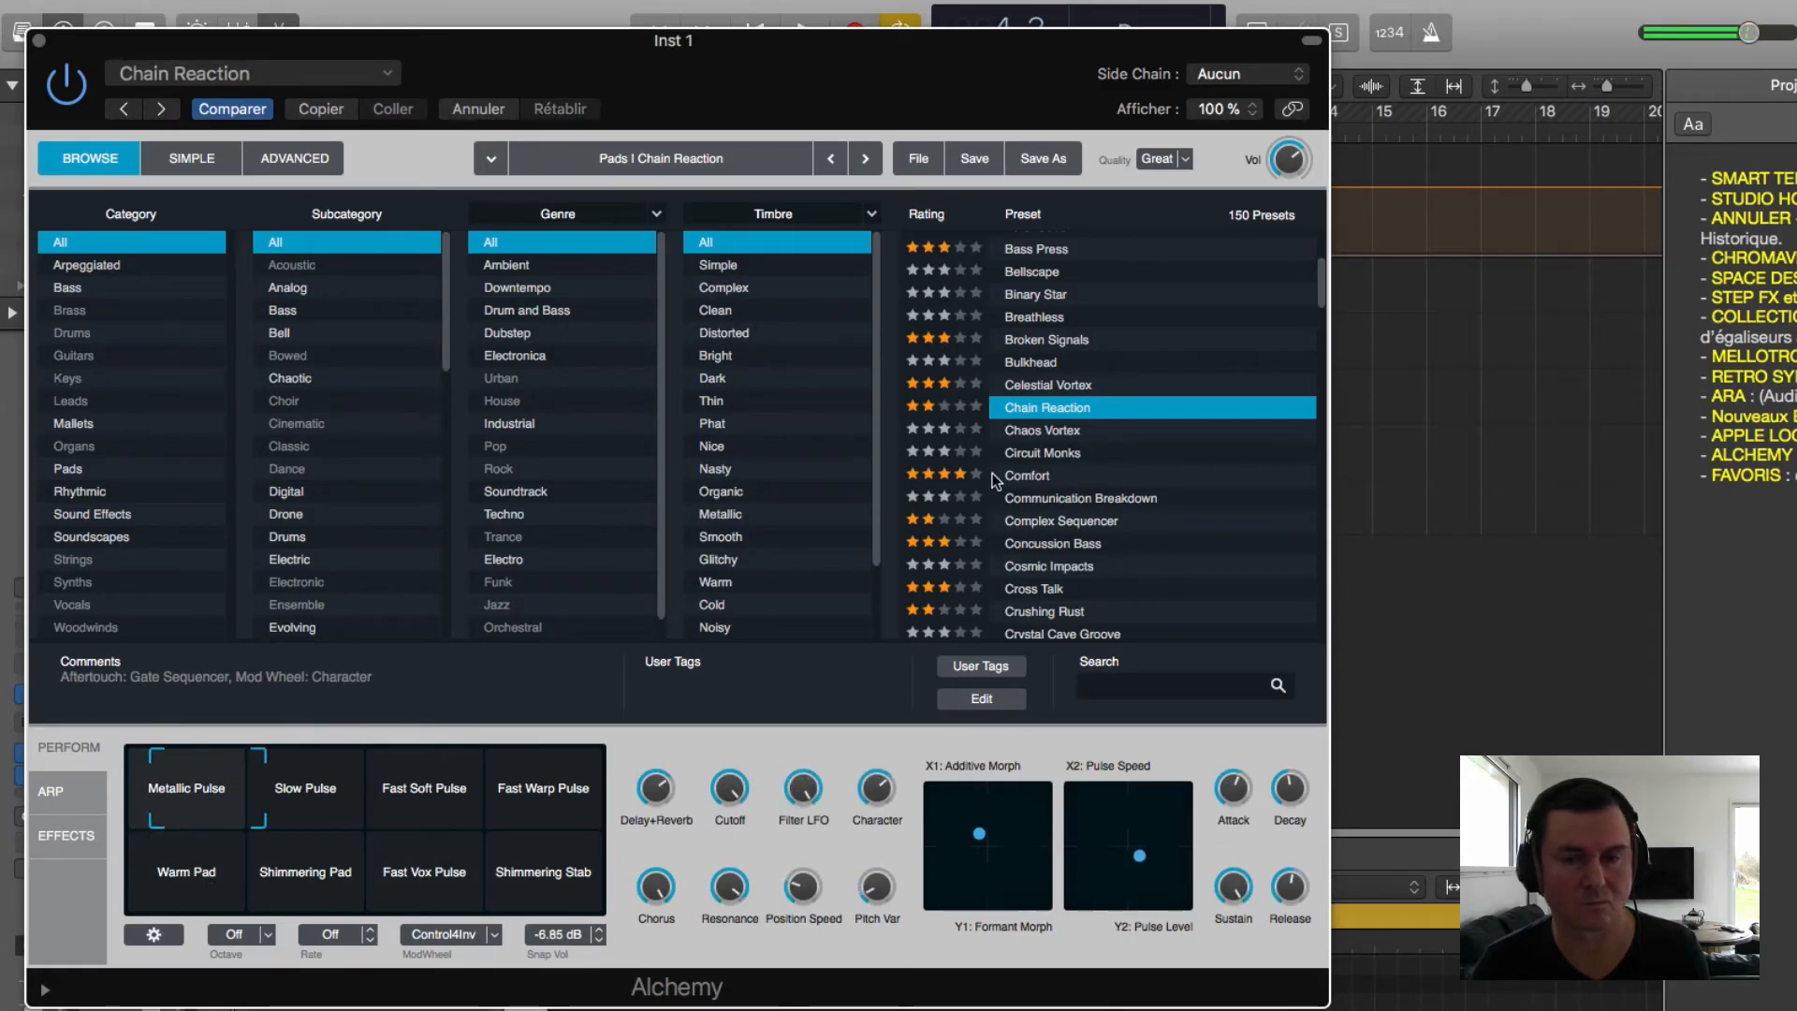
# Step: Load the Comfort preset and audition its performance snapshots in turn, returning to Environment
pyautogui.click(1029, 478)
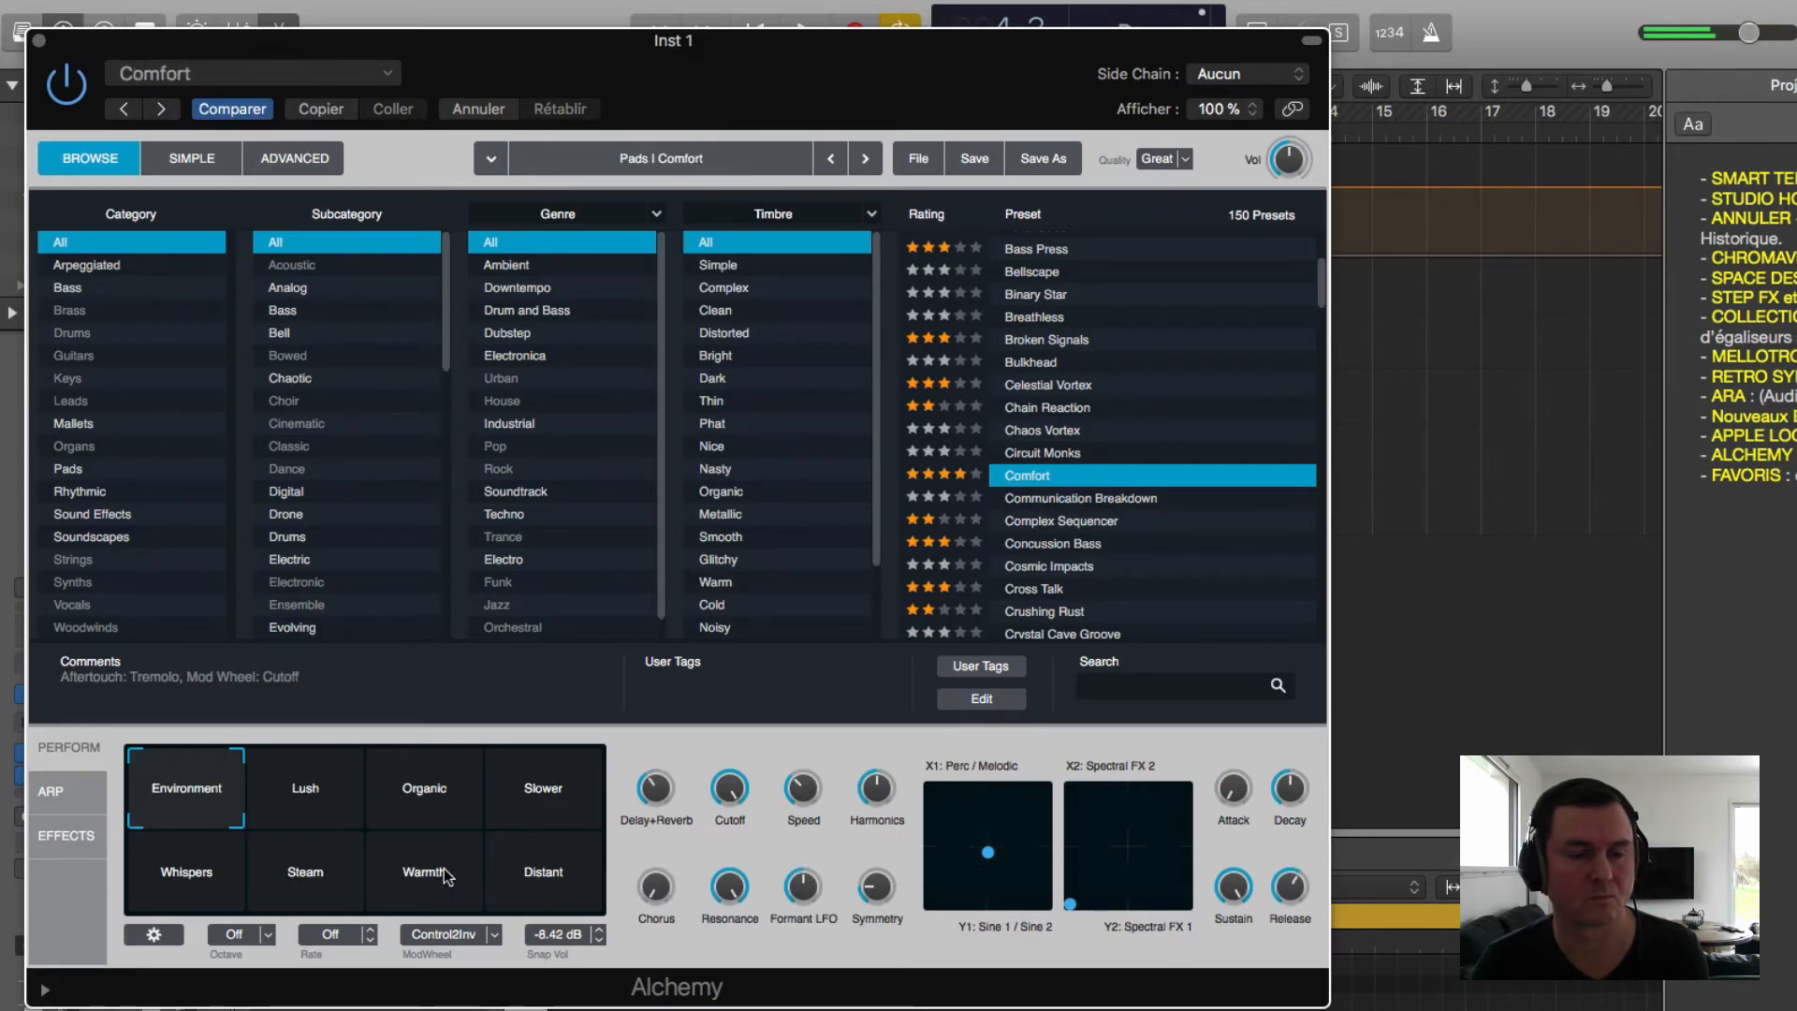
pyautogui.click(272, 779)
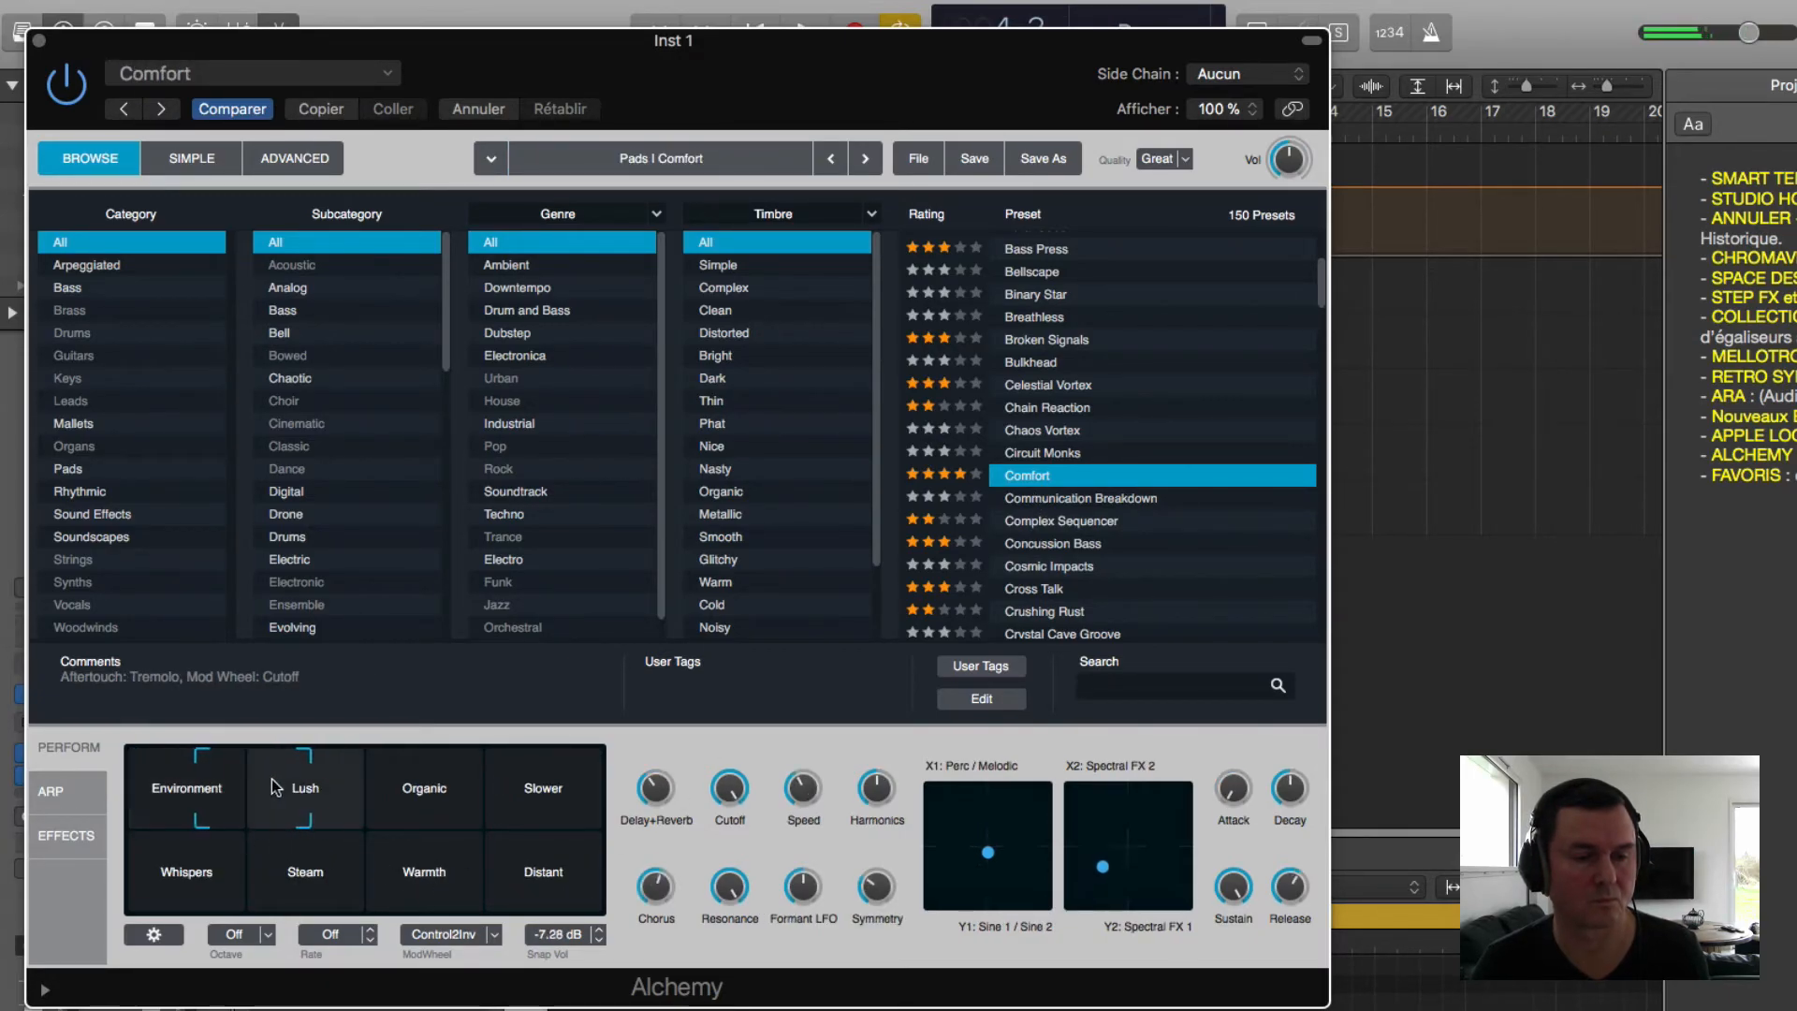
pyautogui.click(390, 777)
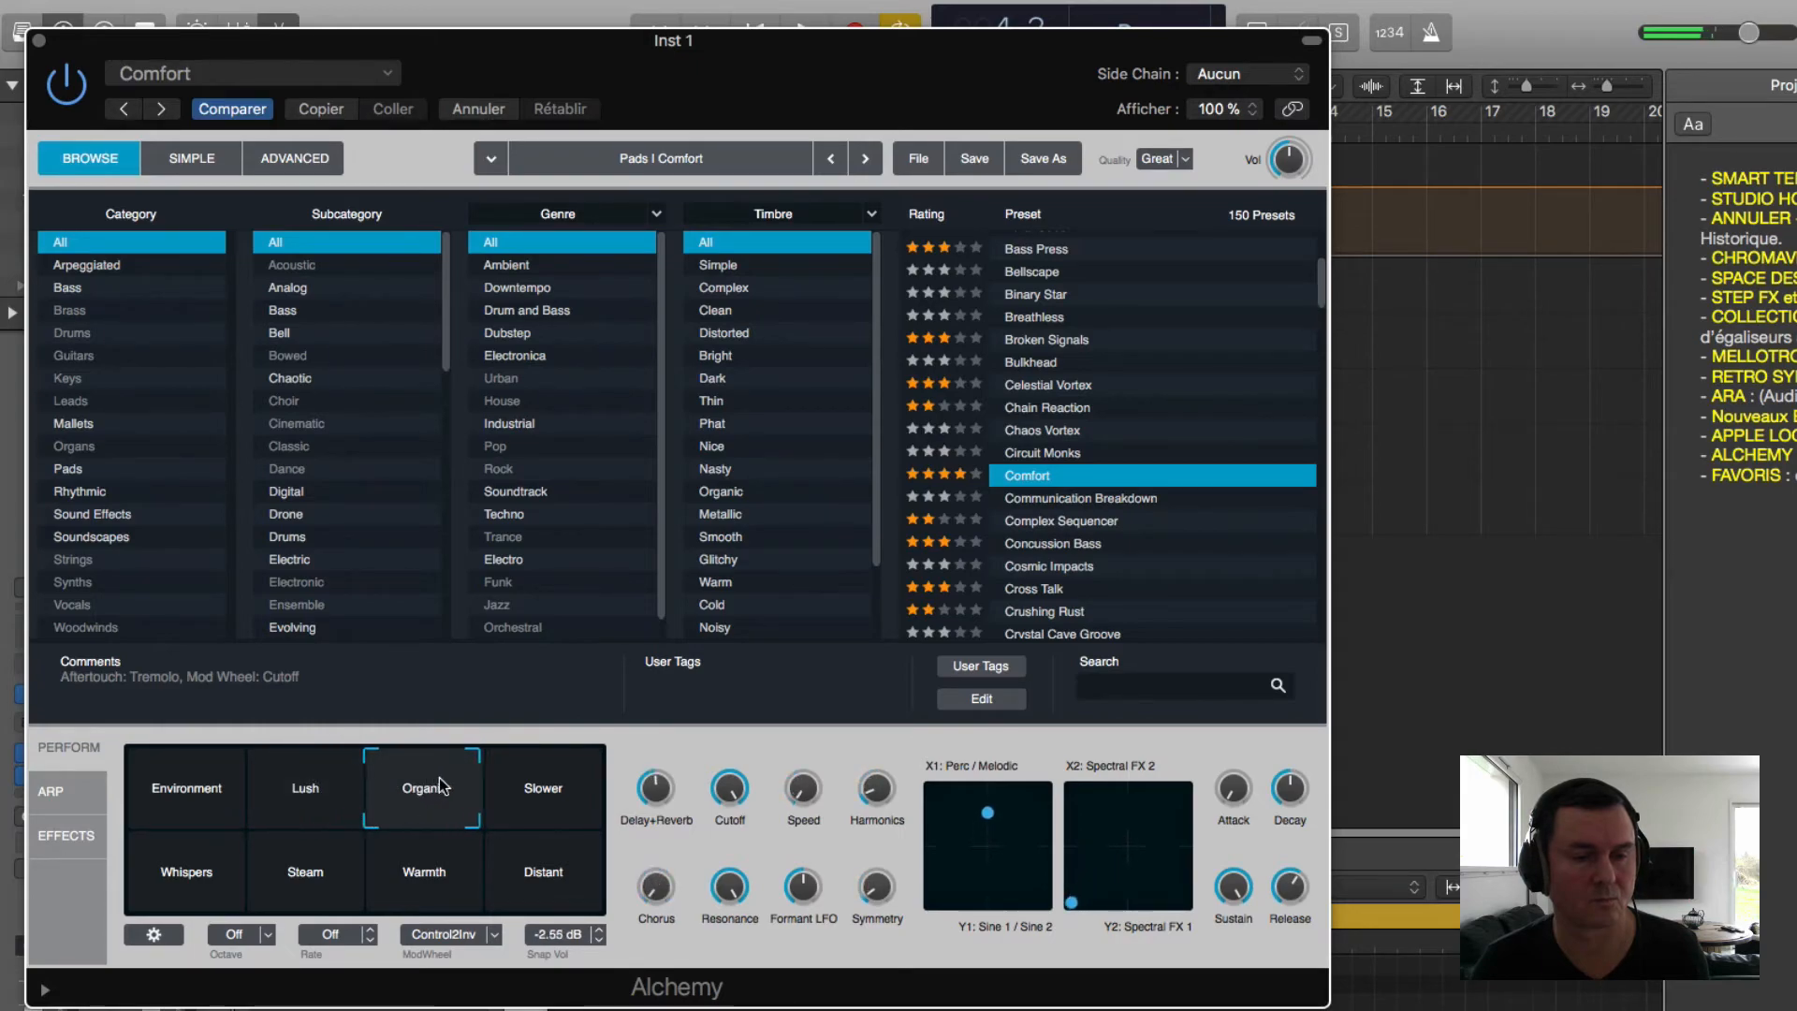
pyautogui.click(542, 783)
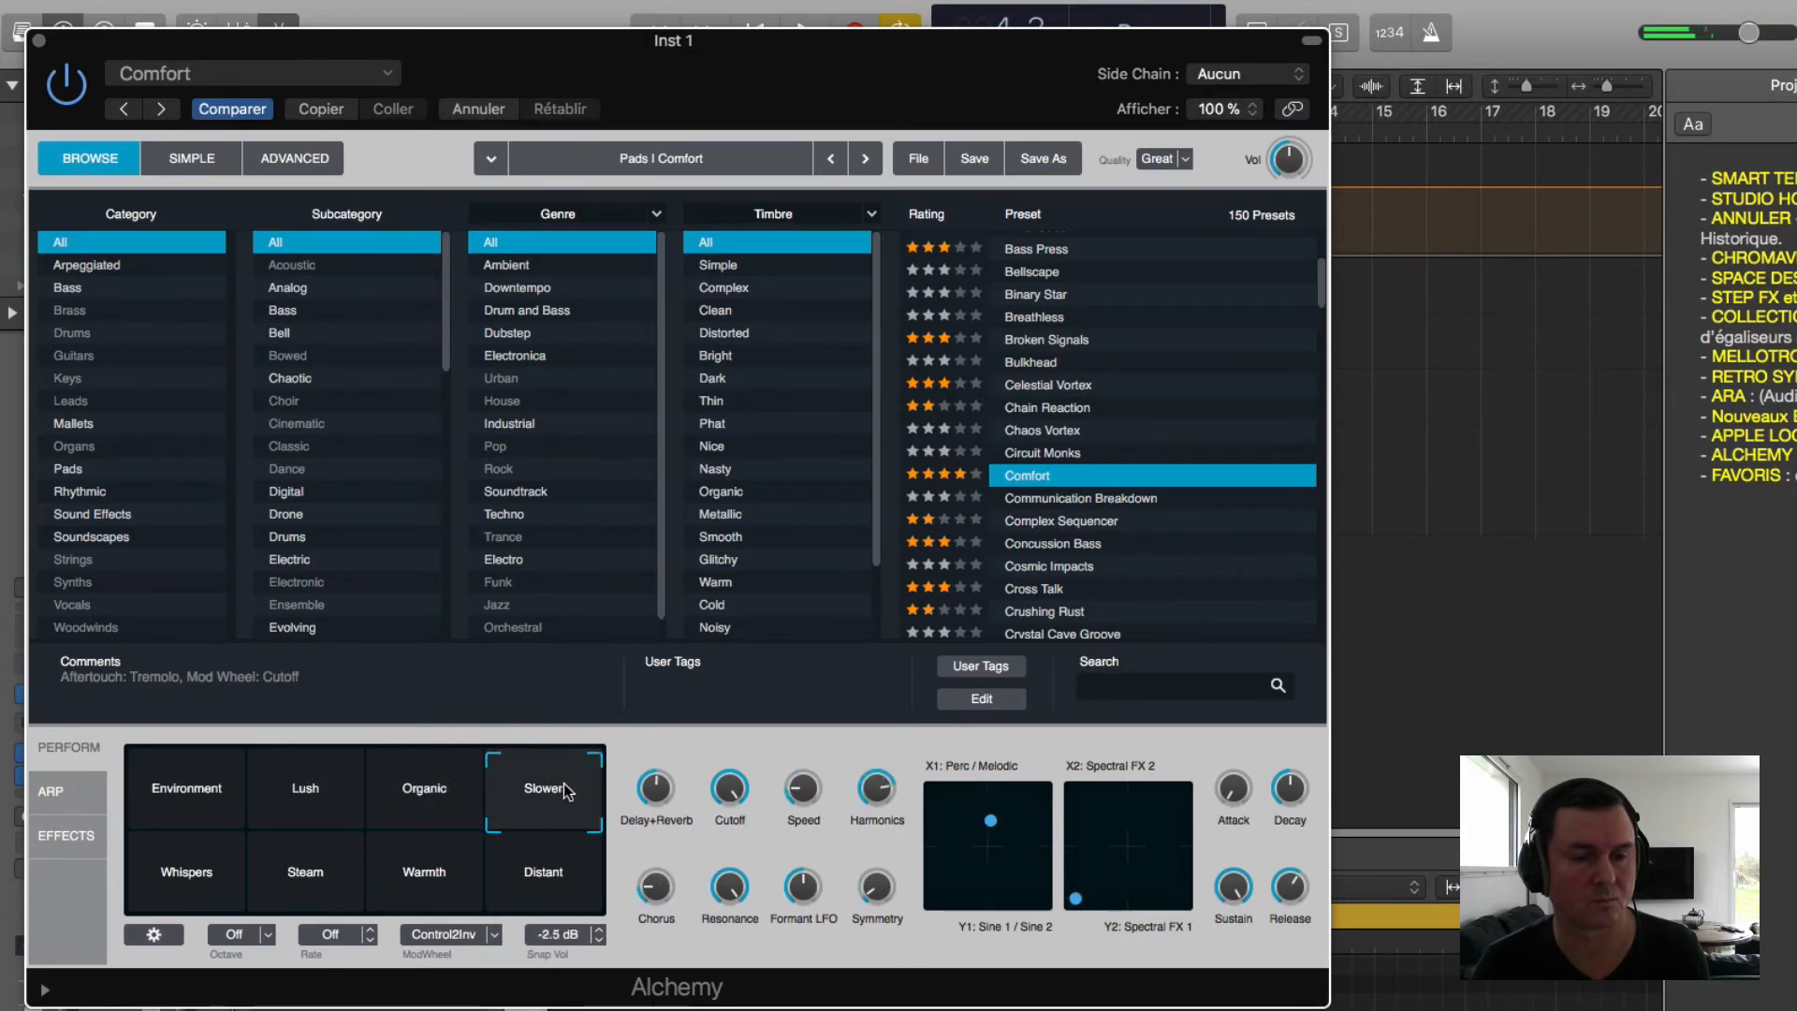
pyautogui.click(580, 850)
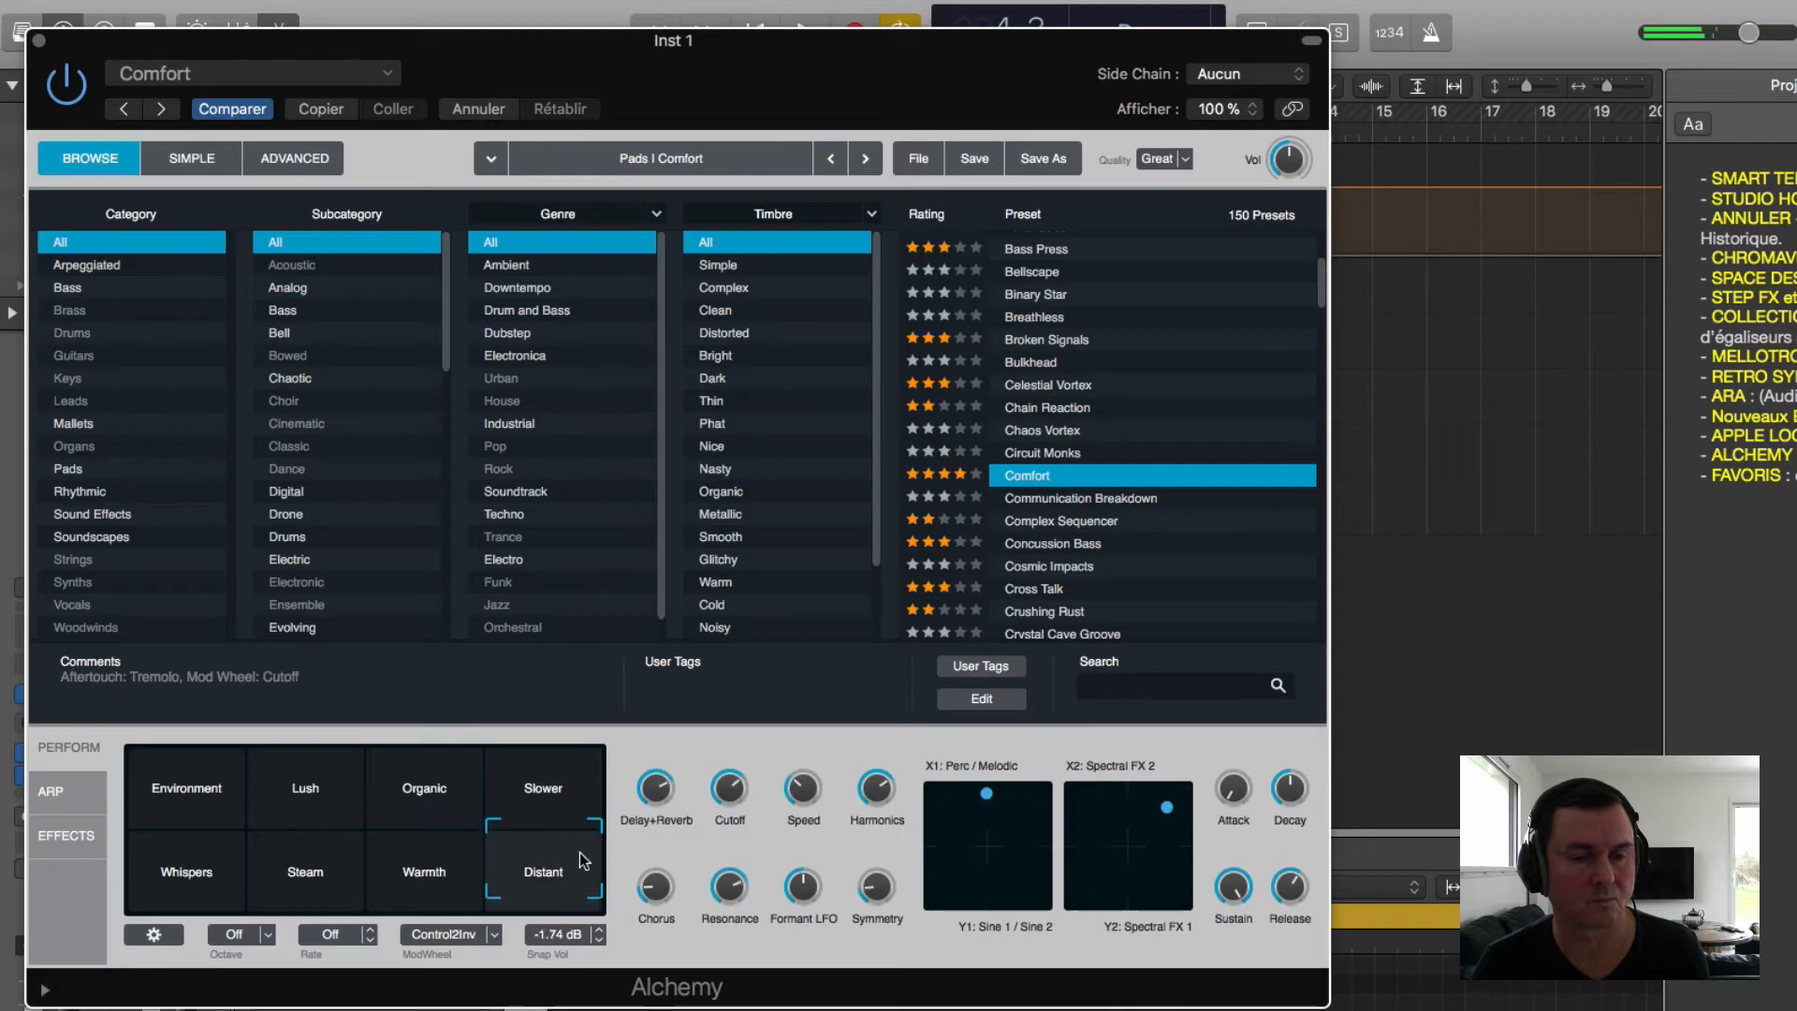
pyautogui.click(444, 878)
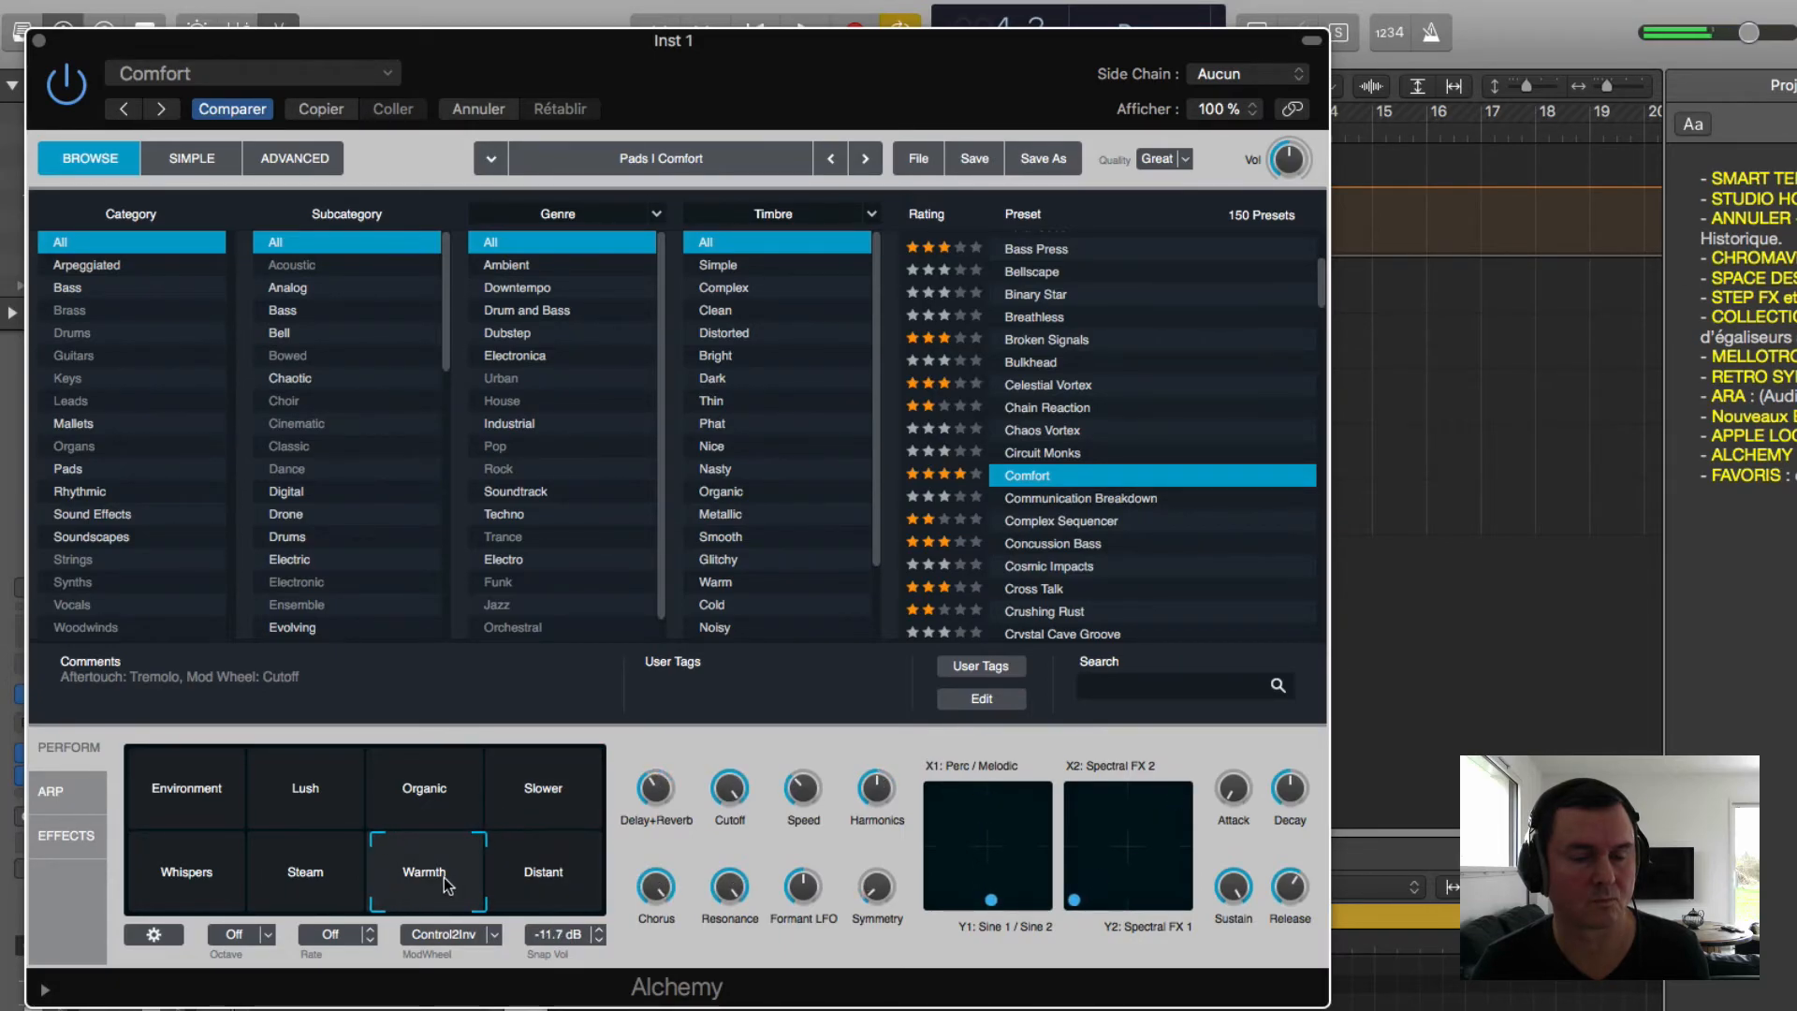
pyautogui.moveTo(391, 878); pyautogui.dragTo(178, 806)
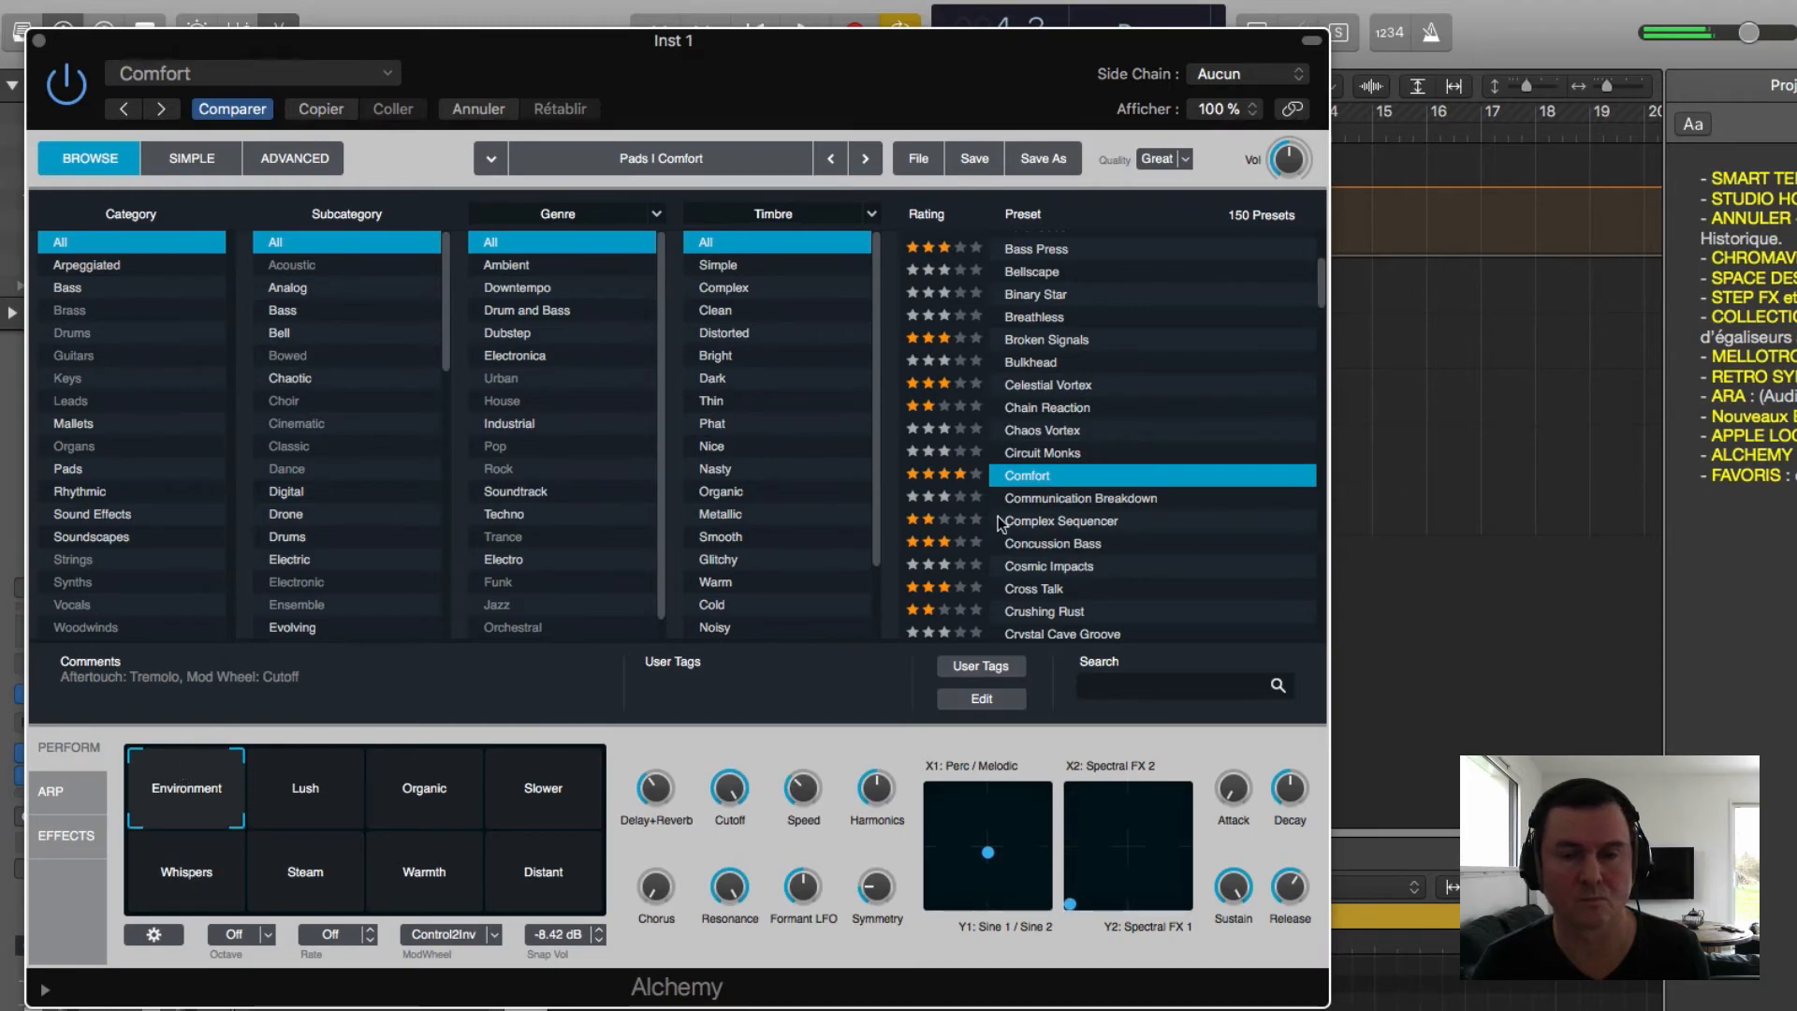
# Step: Audition the Complex Sequencer and Concussion Bass presets by sweeping through their performance snapshots
pyautogui.click(1050, 526)
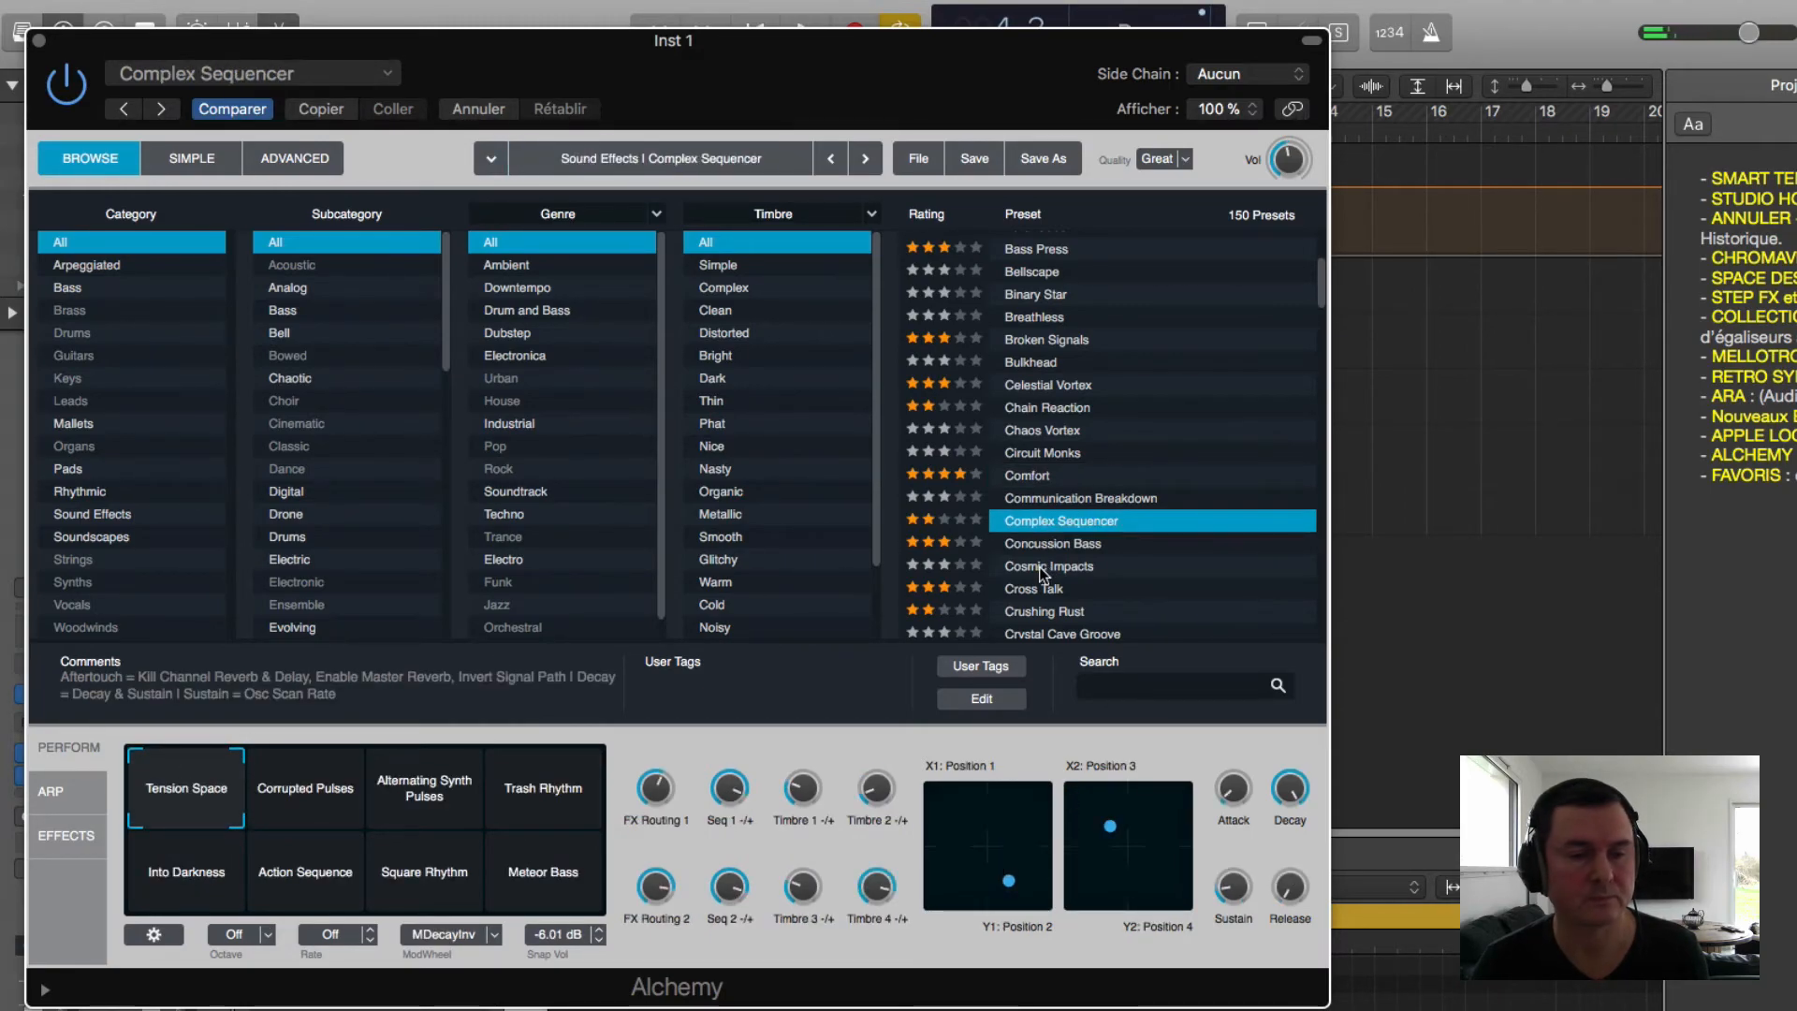
pyautogui.moveTo(184, 784)
pyautogui.mouseDown()
pyautogui.moveTo(513, 766)
pyautogui.moveTo(536, 773)
pyautogui.moveTo(567, 874)
pyautogui.moveTo(178, 884)
pyautogui.moveTo(177, 766)
pyautogui.mouseUp()
pyautogui.click(1064, 547)
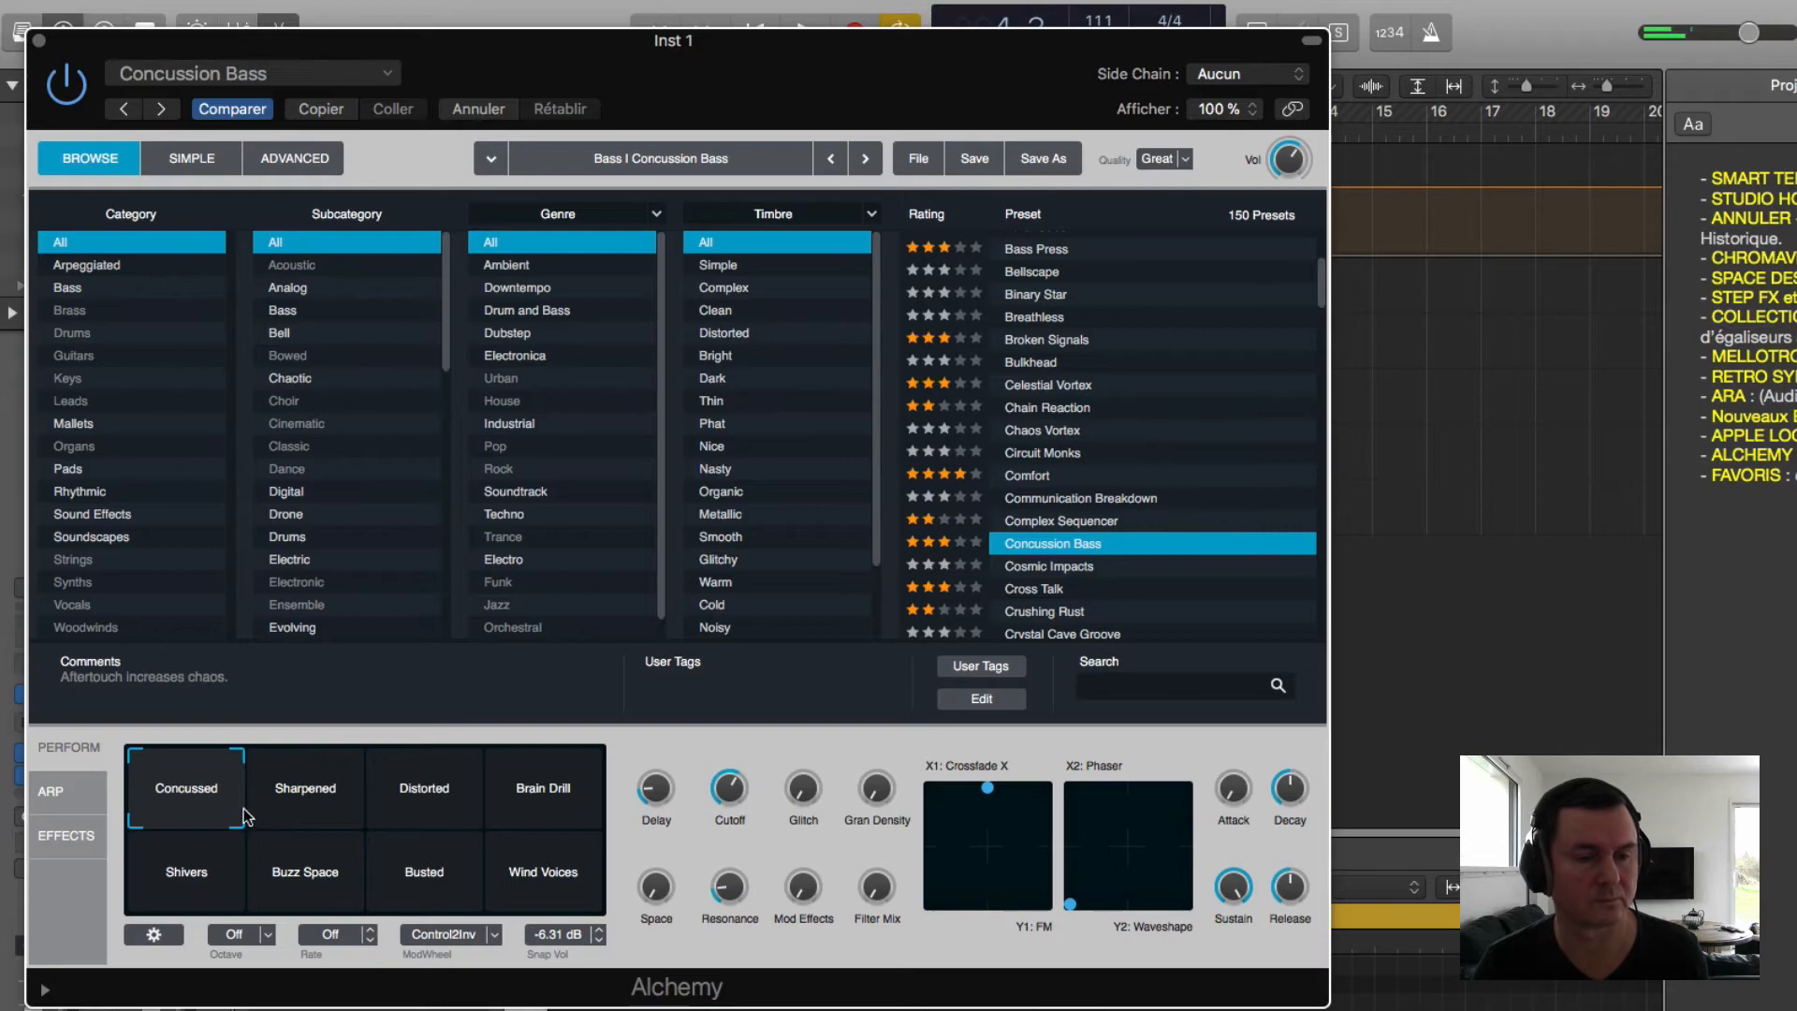
pyautogui.moveTo(195, 788)
pyautogui.mouseDown()
pyautogui.moveTo(557, 771)
pyautogui.moveTo(559, 886)
pyautogui.moveTo(340, 896)
pyautogui.moveTo(187, 878)
pyautogui.moveTo(181, 758)
pyautogui.mouseUp()
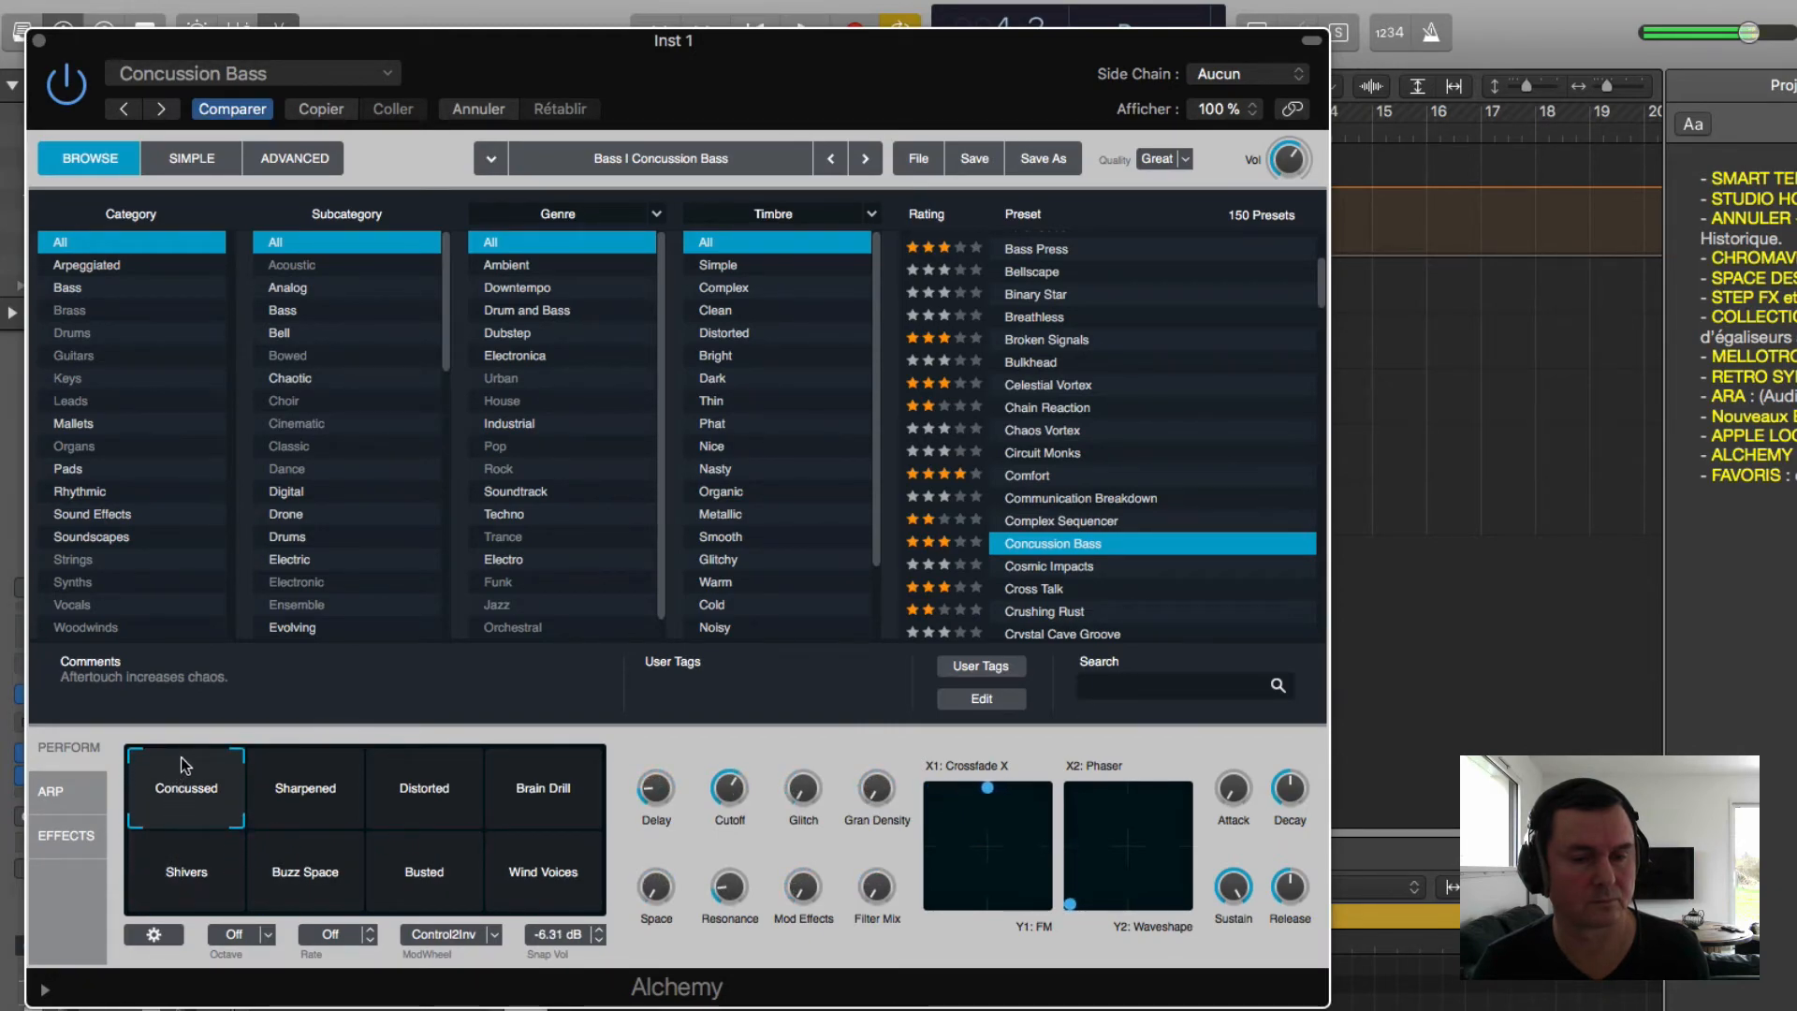
# Step: Load the Cross Talk preset and sweep through its performance snapshots, returning to Movement
pyautogui.click(1033, 587)
pyautogui.scroll(-5, 1043, 589)
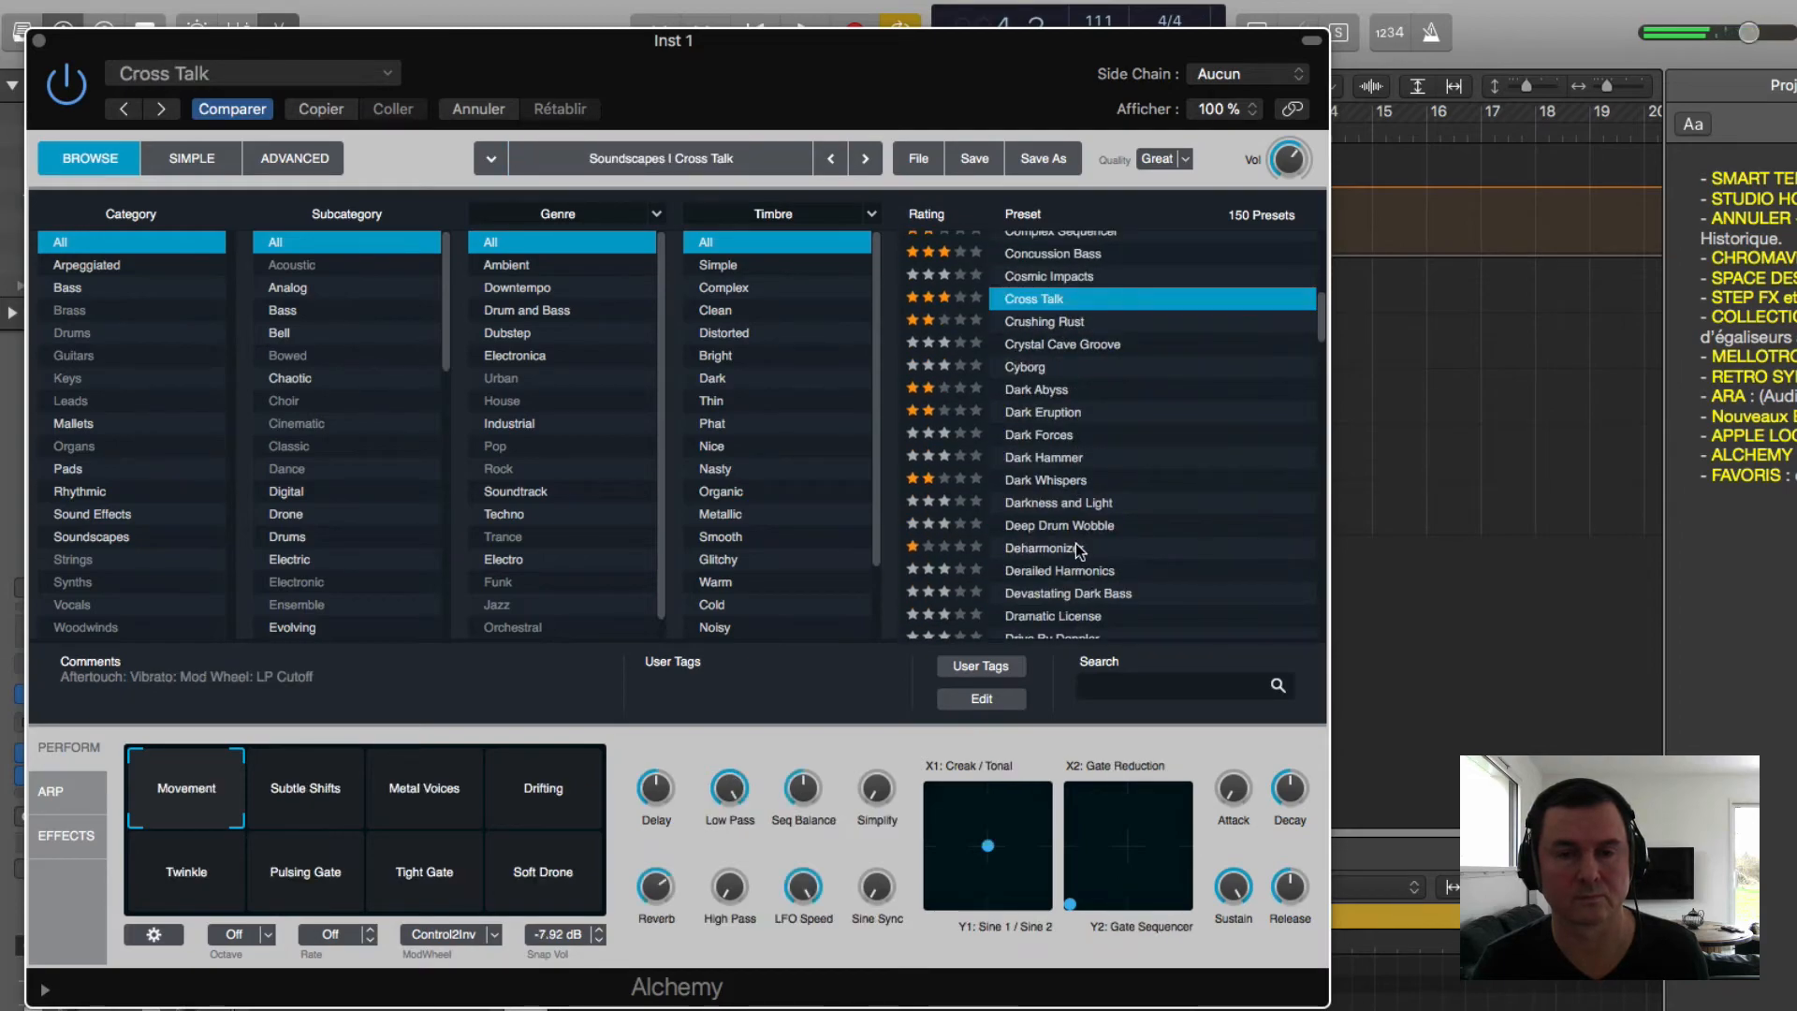
pyautogui.moveTo(196, 789)
pyautogui.mouseDown()
pyautogui.moveTo(533, 793)
pyautogui.moveTo(575, 818)
pyautogui.moveTo(567, 884)
pyautogui.moveTo(223, 879)
pyautogui.moveTo(192, 870)
pyautogui.moveTo(180, 786)
pyautogui.mouseUp()
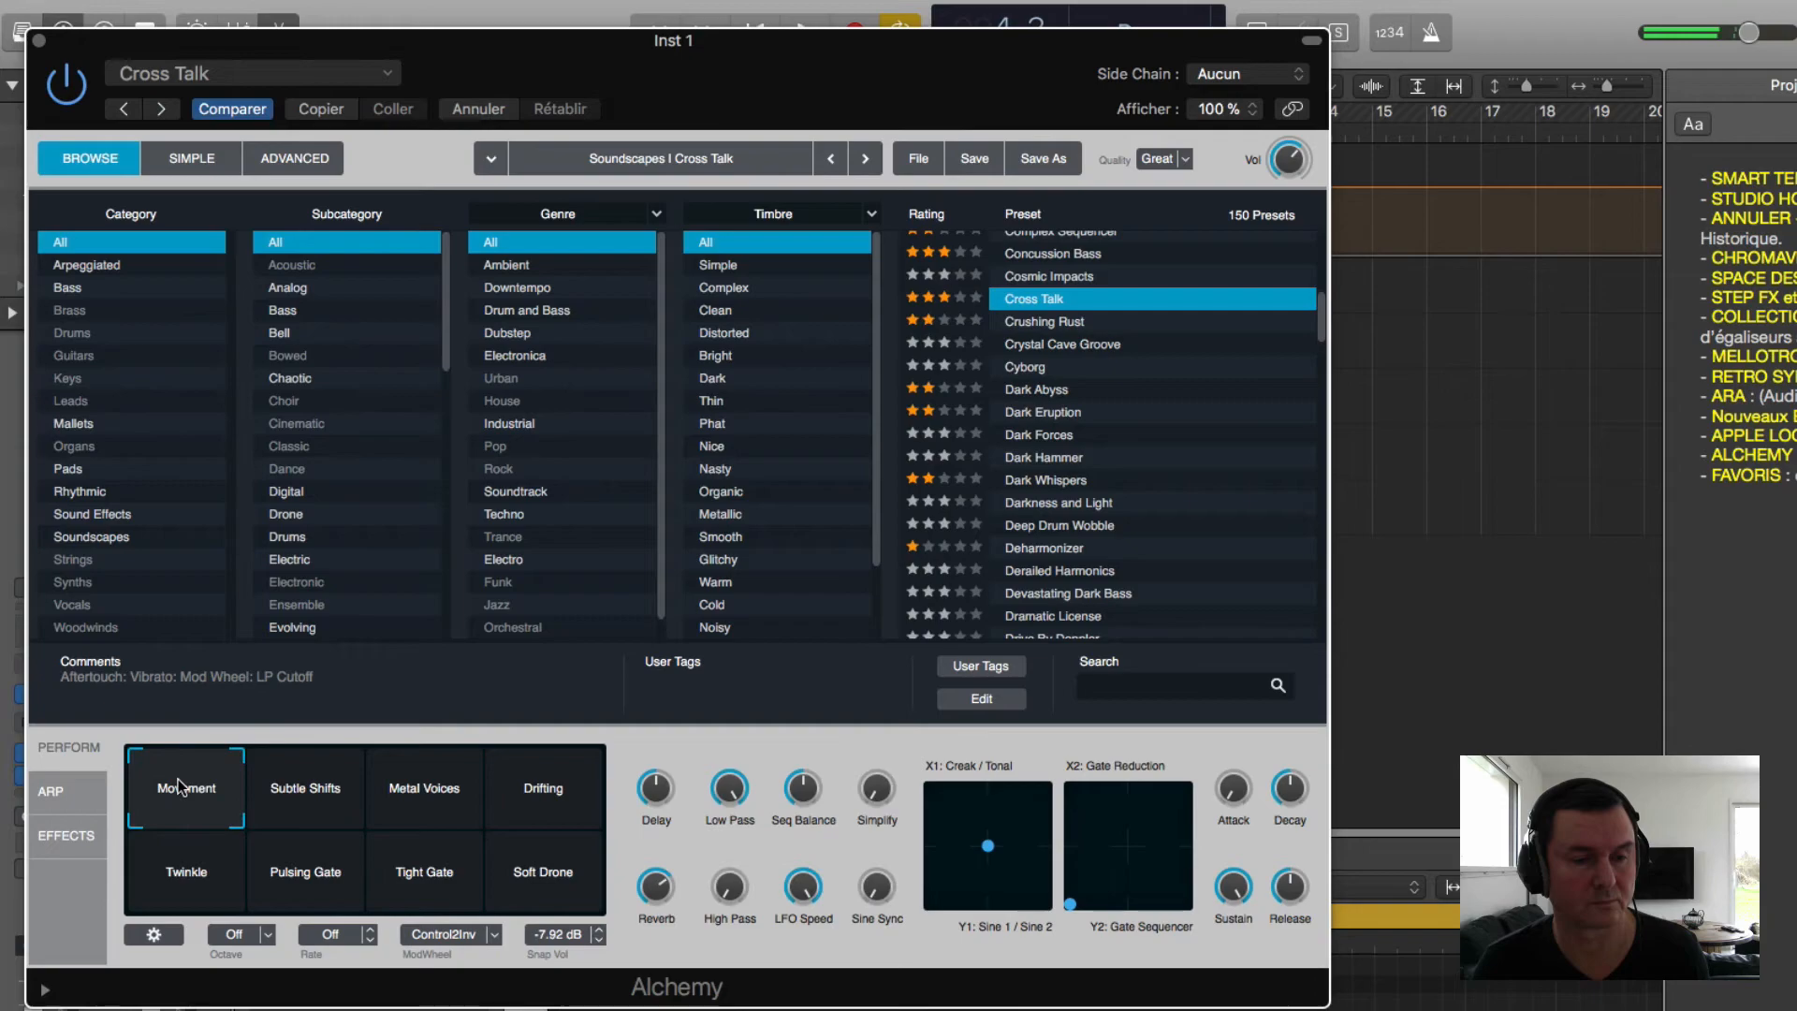
# Step: Load the Crushing Rust preset and audition its performance snapshots in turn, returning to Knocking Bird
pyautogui.click(1050, 324)
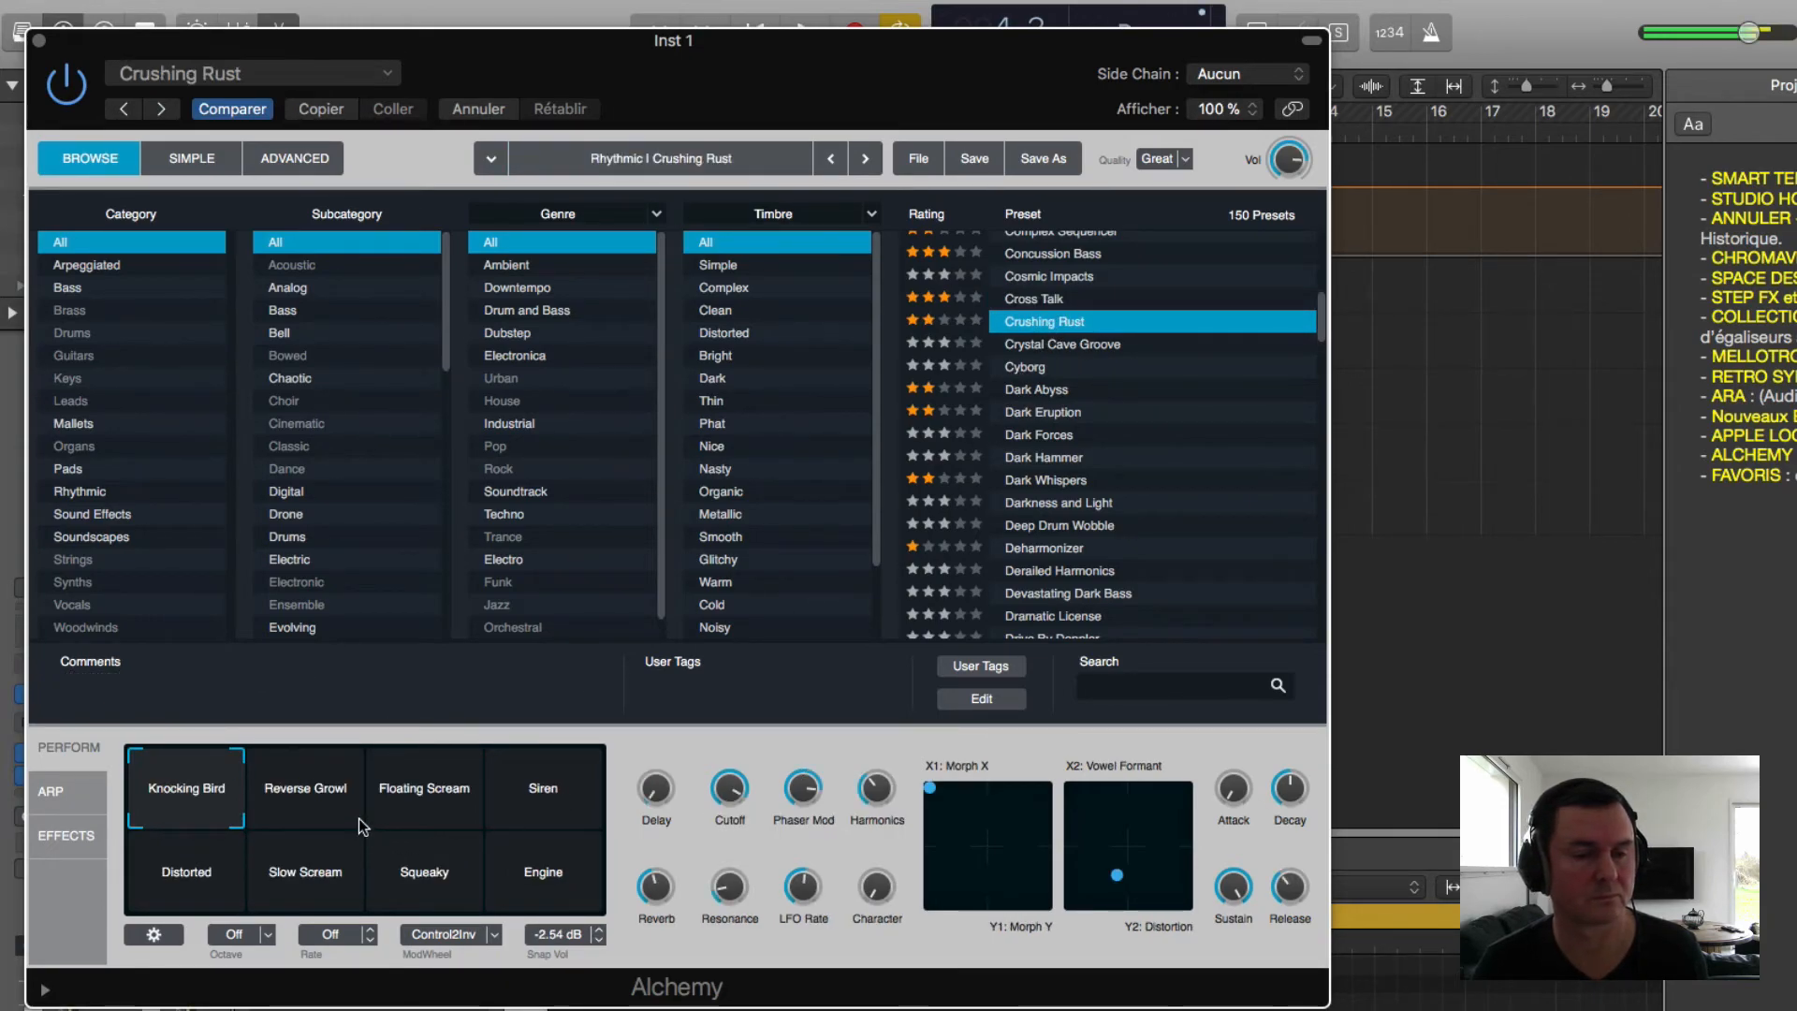
pyautogui.click(292, 790)
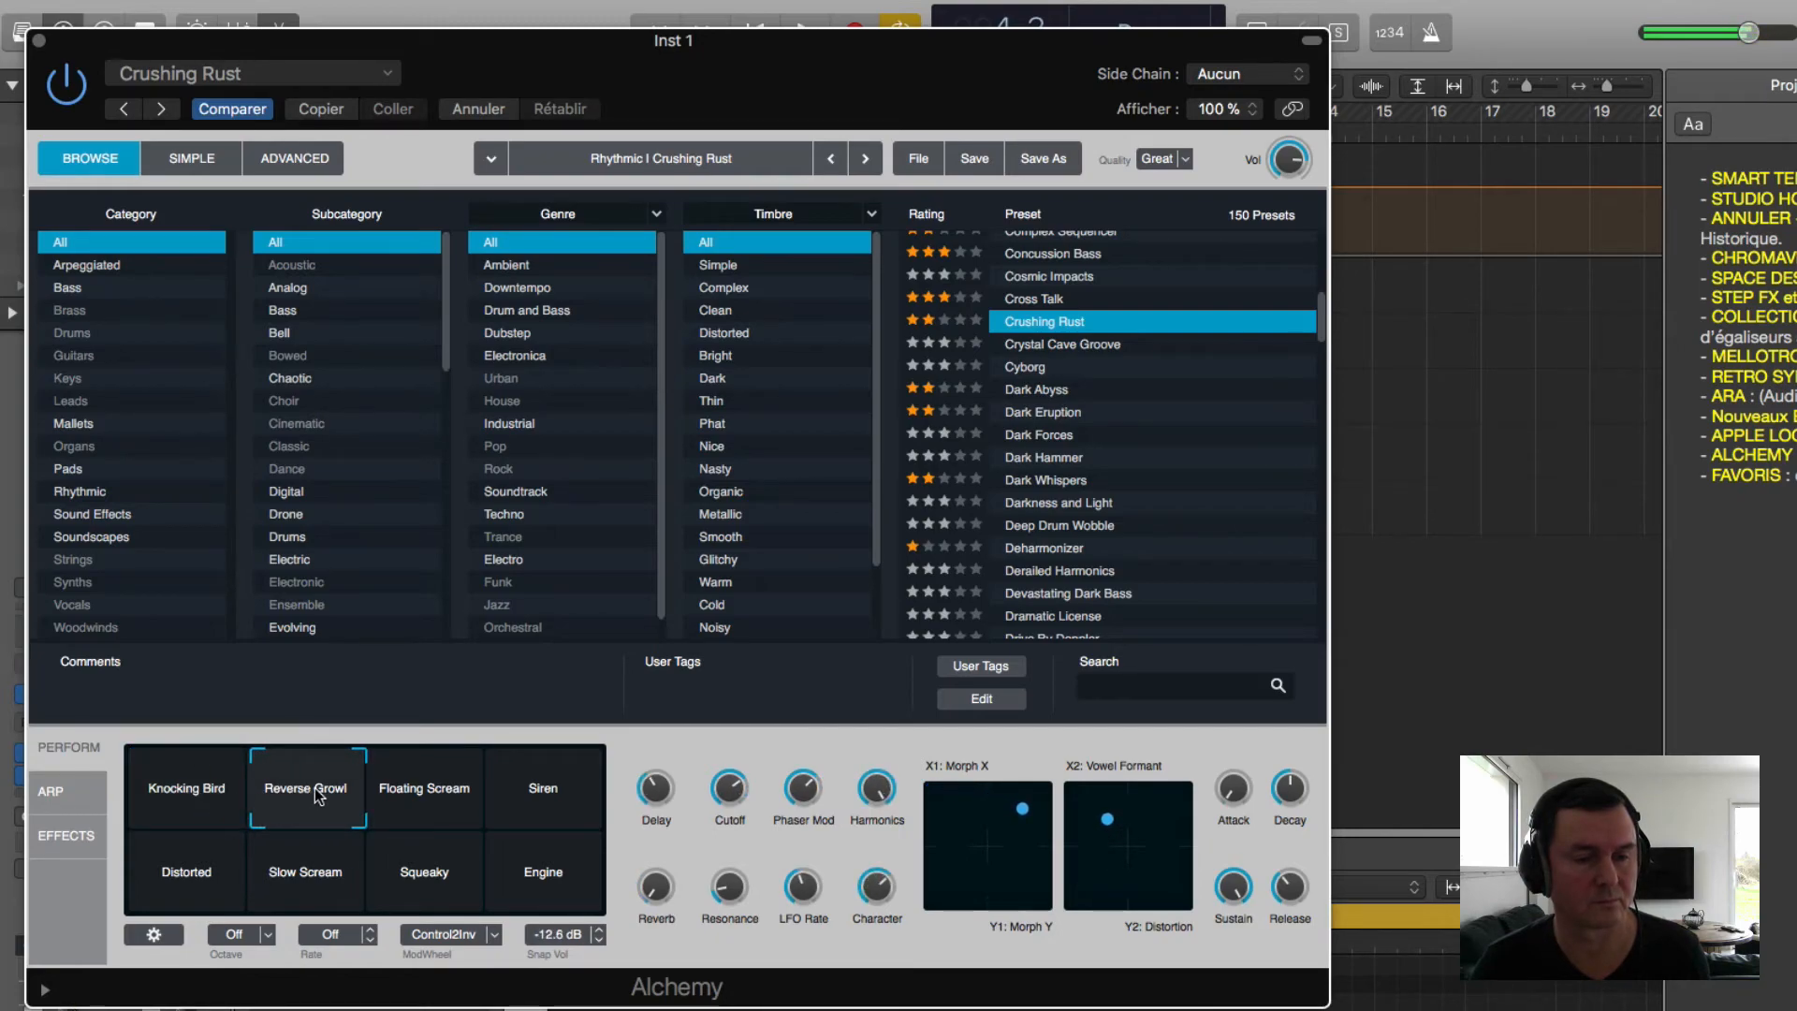
pyautogui.click(423, 784)
pyautogui.click(552, 781)
pyautogui.click(561, 887)
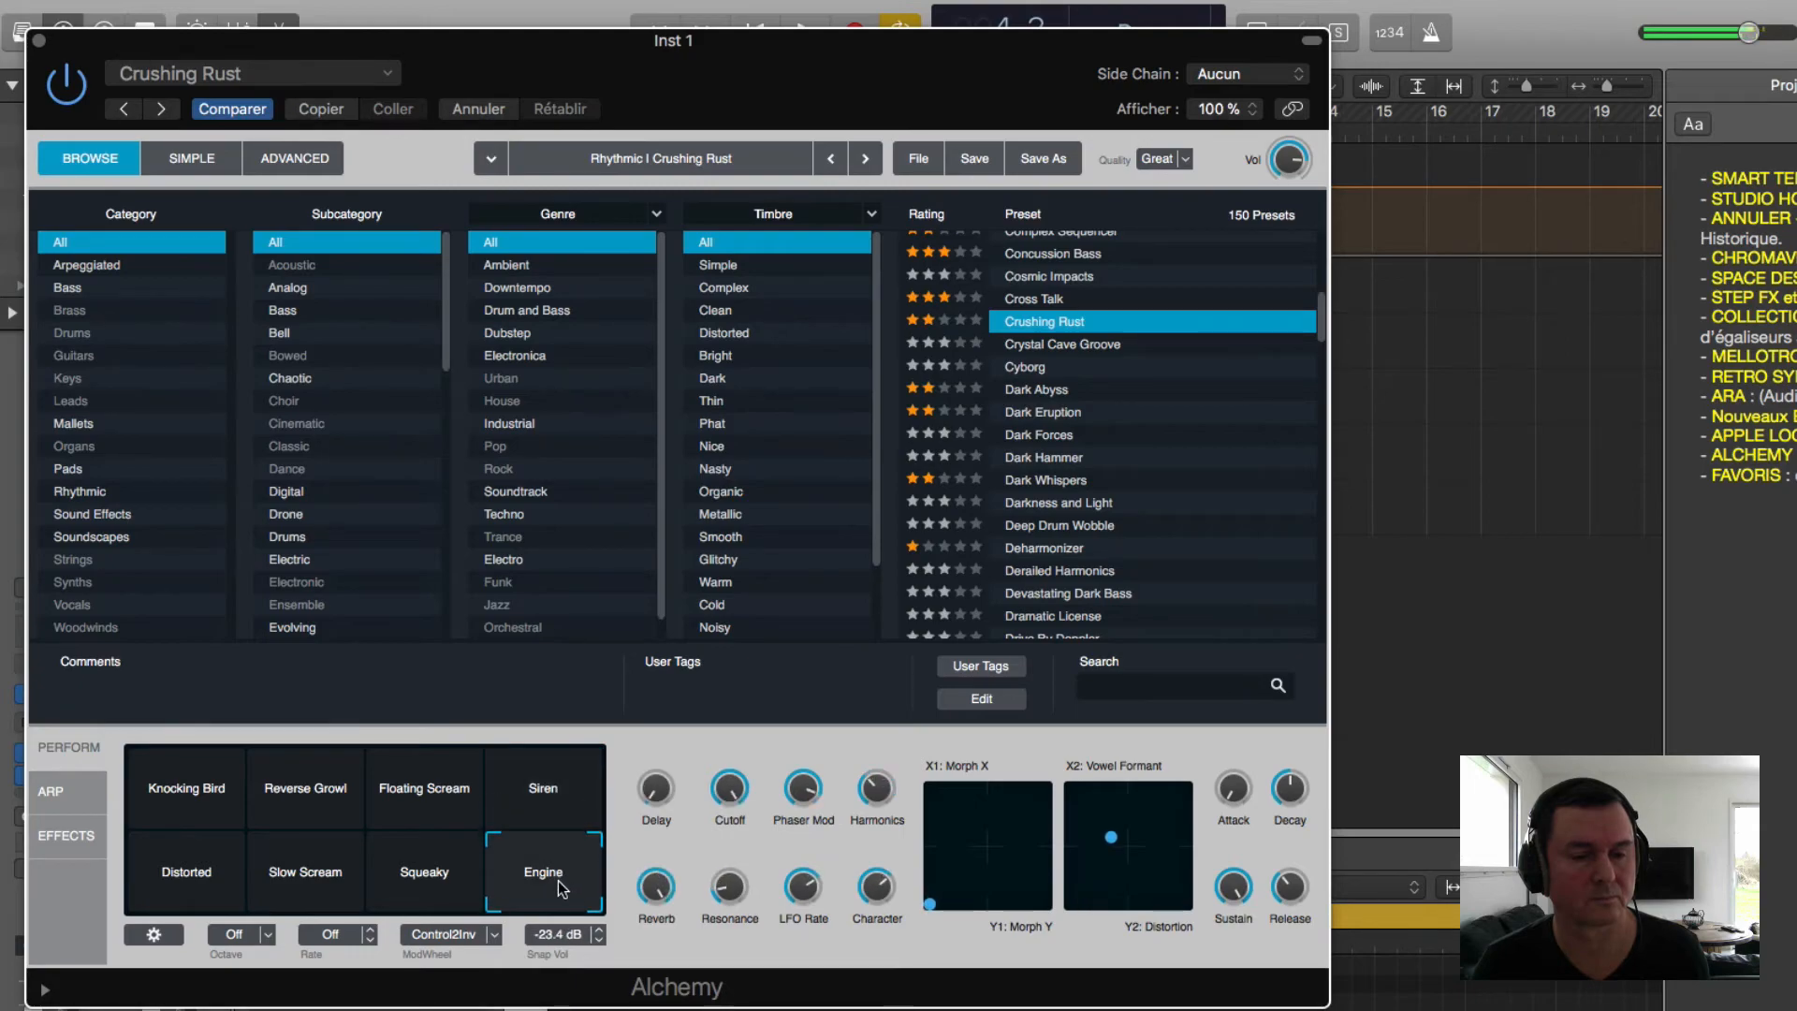
pyautogui.click(459, 889)
pyautogui.click(340, 891)
pyautogui.moveTo(178, 875); pyautogui.dragTo(172, 762)
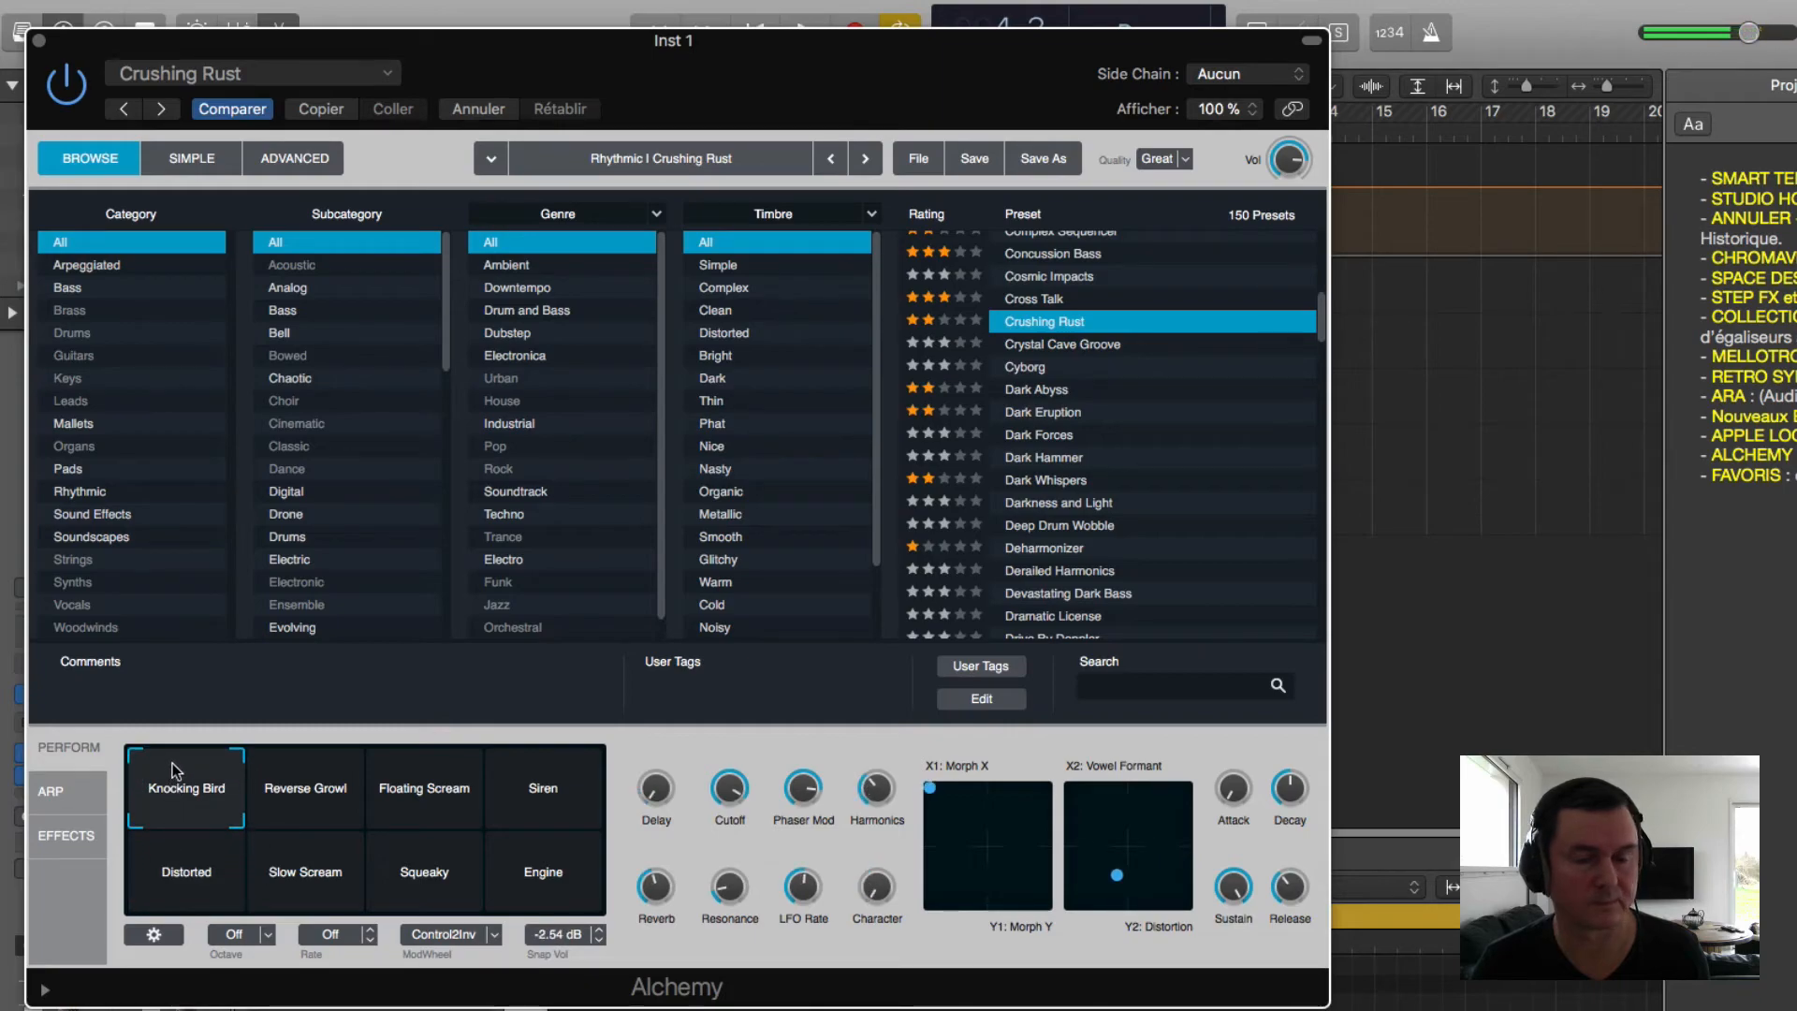
# Step: Load the Dark Abyss preset and sweep through its performance snapshots, returning to Midnight
pyautogui.click(1039, 391)
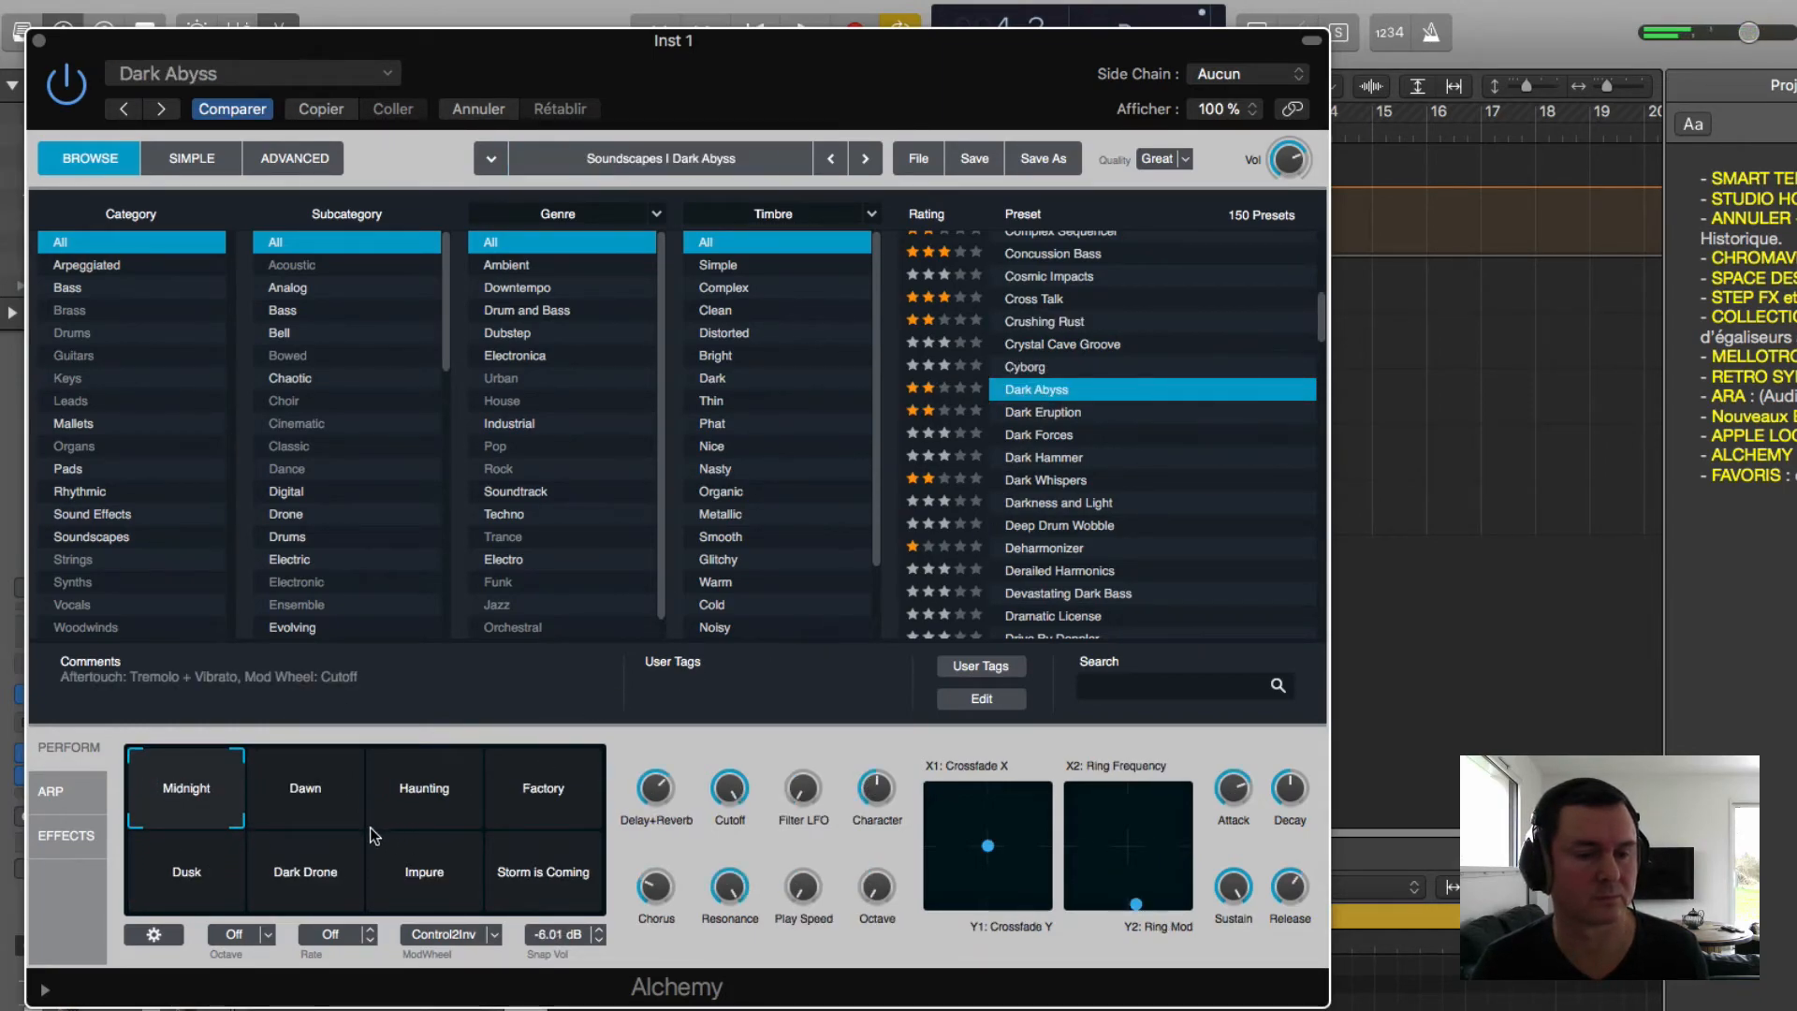
pyautogui.click(283, 797)
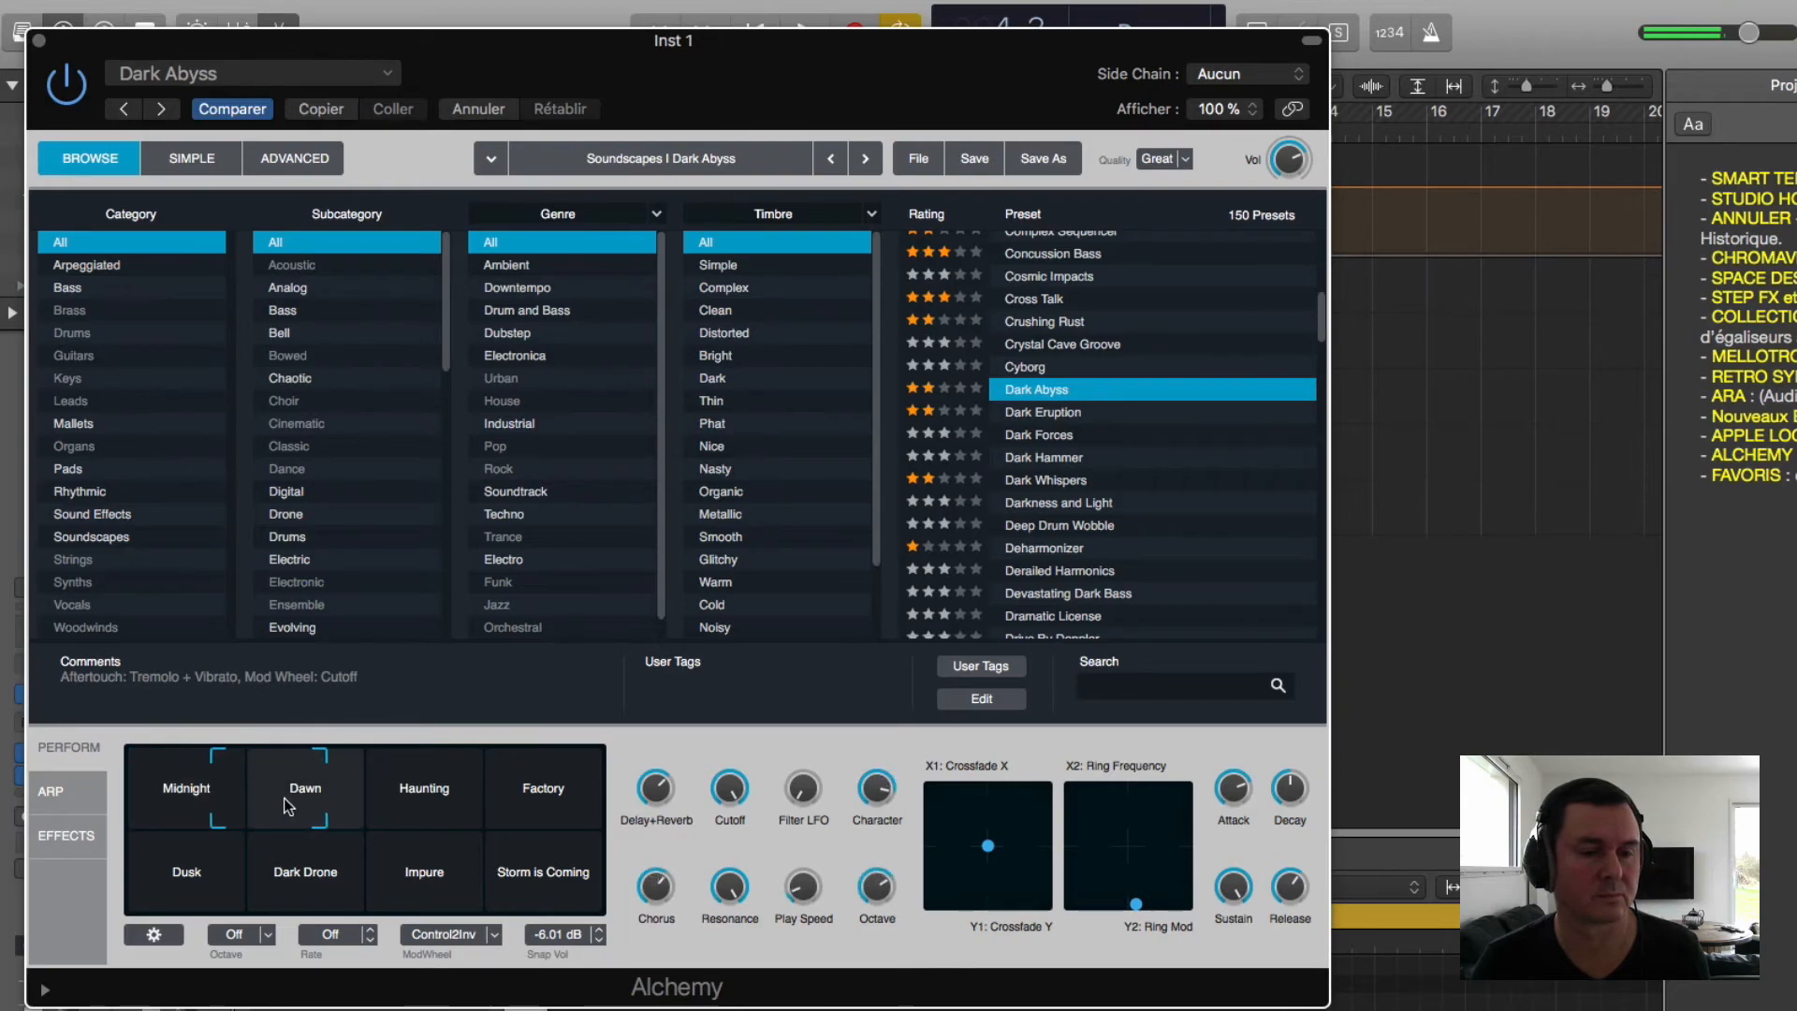
pyautogui.moveTo(329, 806); pyautogui.dragTo(187, 807)
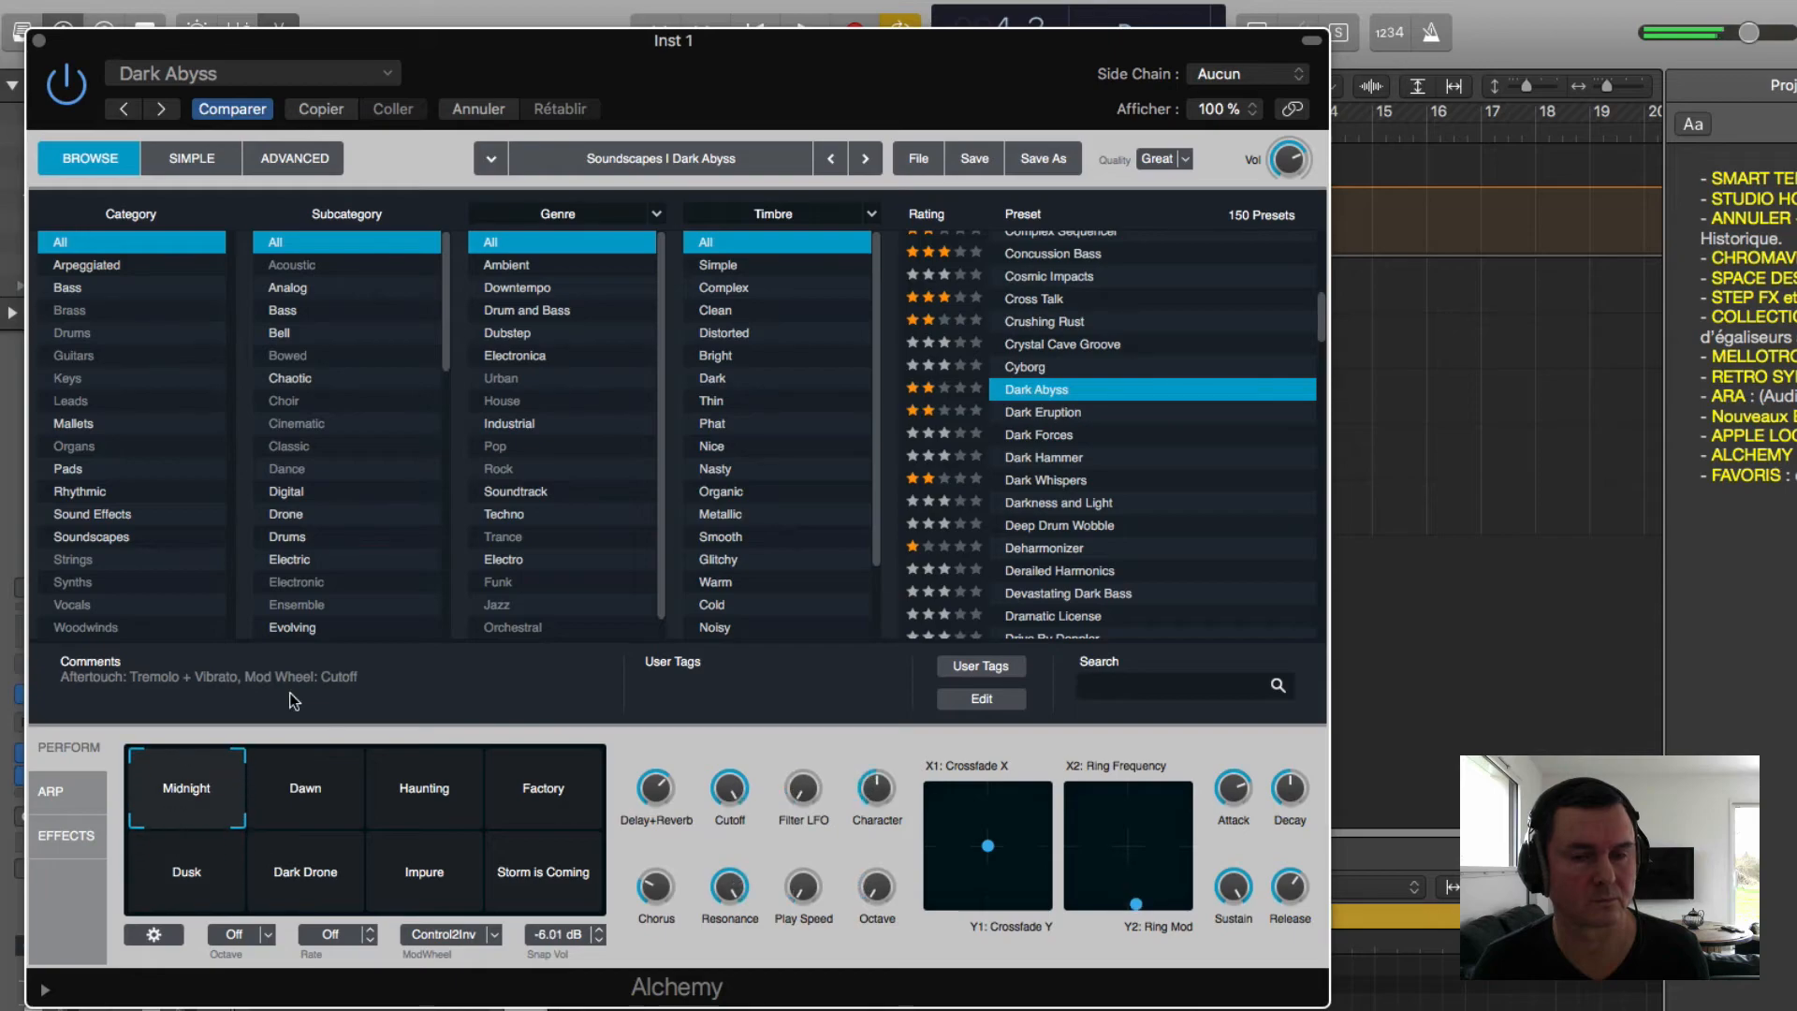
# Step: Load the Dark Eruption preset and audition its performance snapshots in turn, returning to Infected
pyautogui.click(1050, 412)
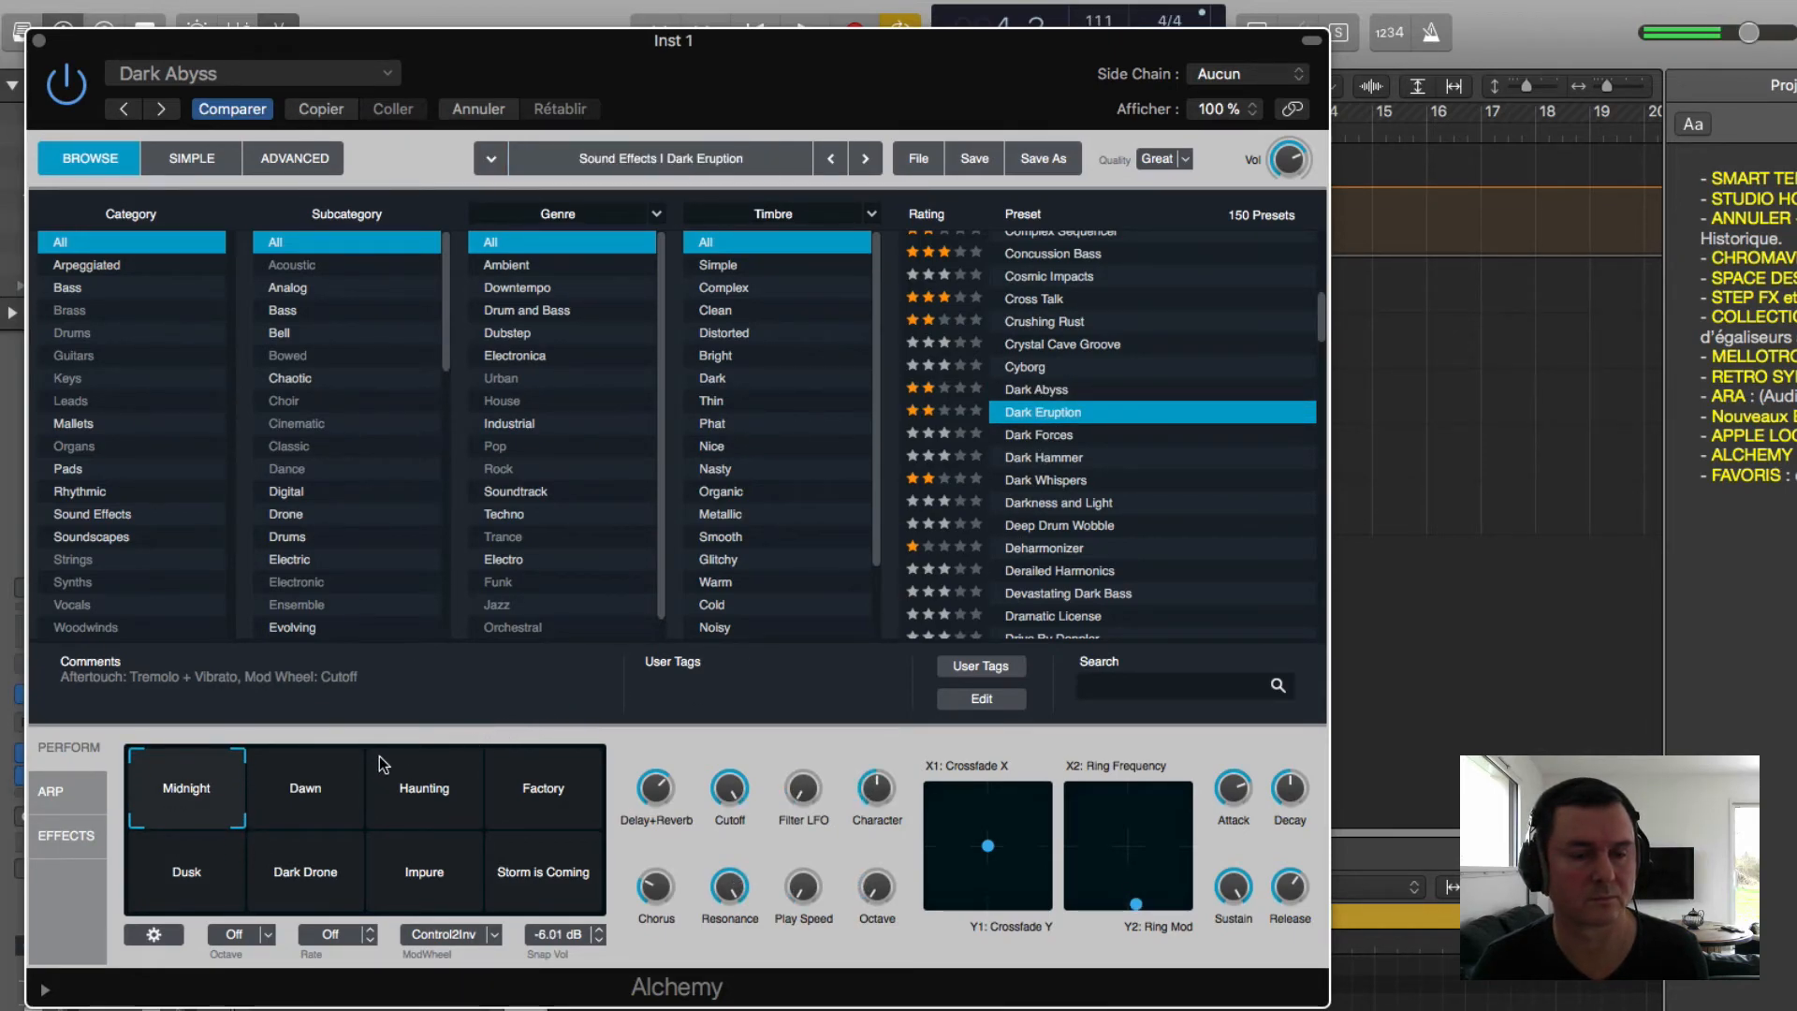
pyautogui.click(316, 786)
pyautogui.click(423, 782)
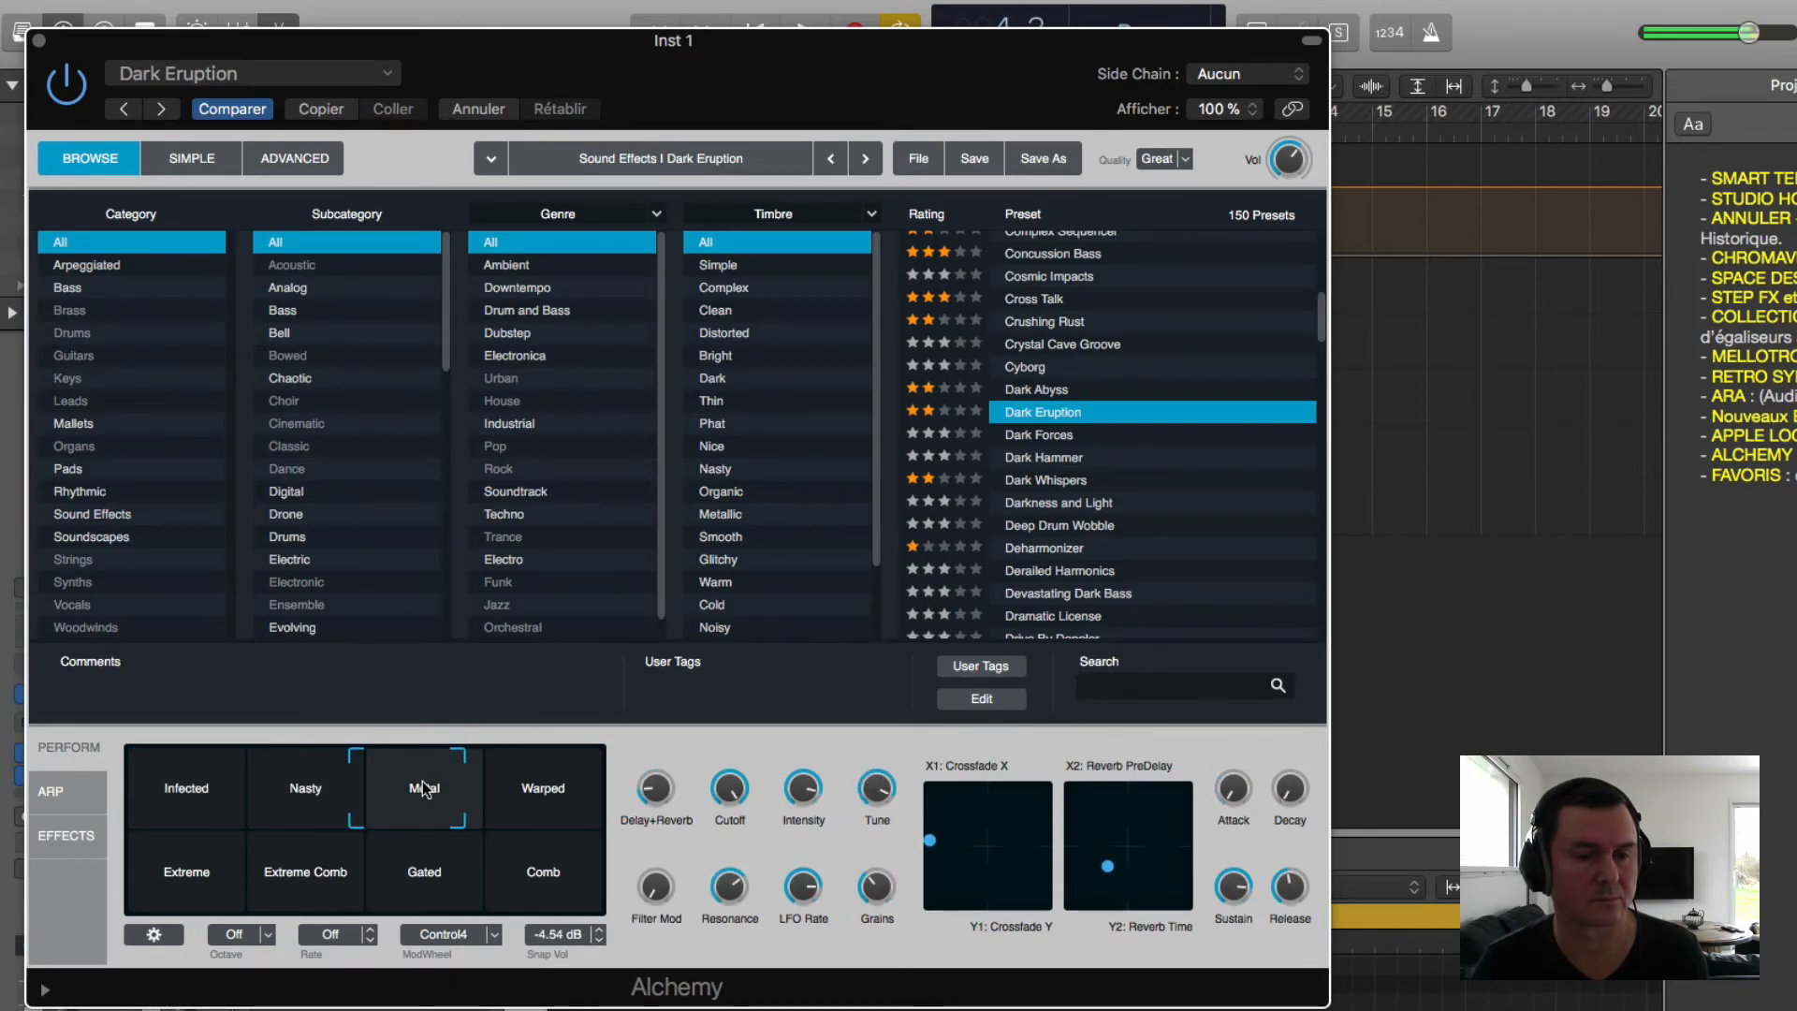
pyautogui.click(533, 776)
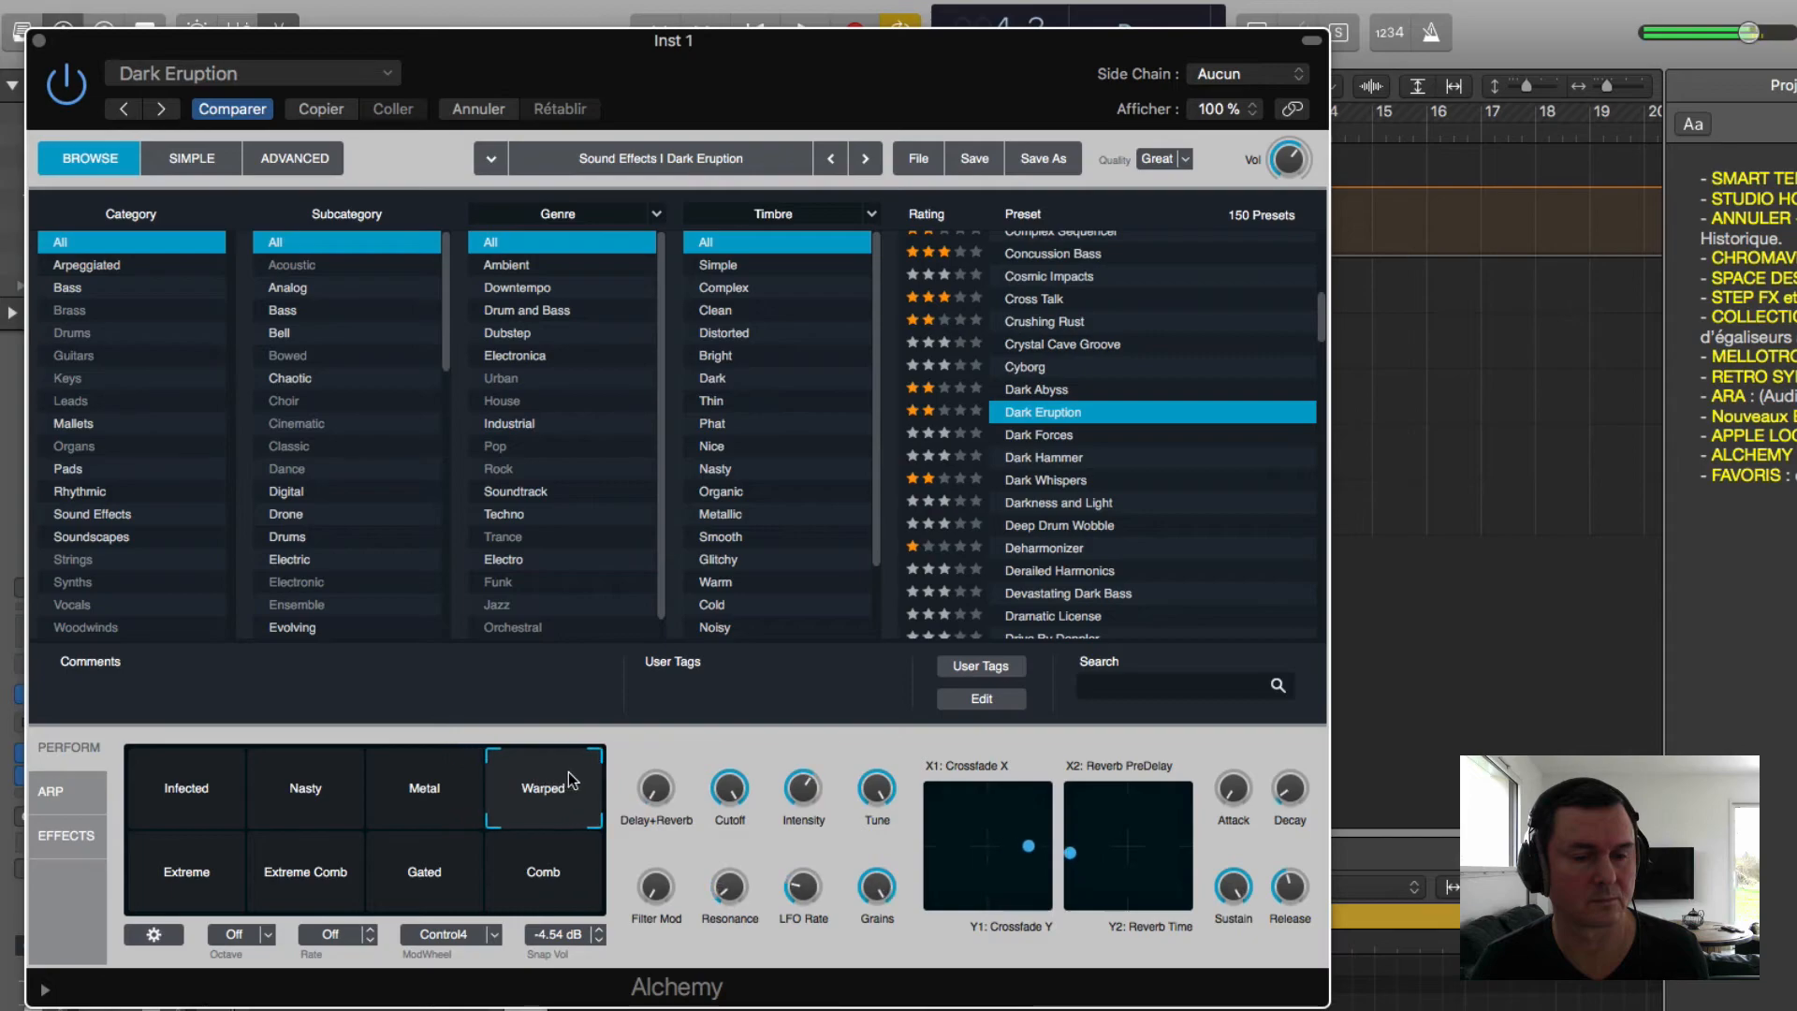
pyautogui.click(574, 883)
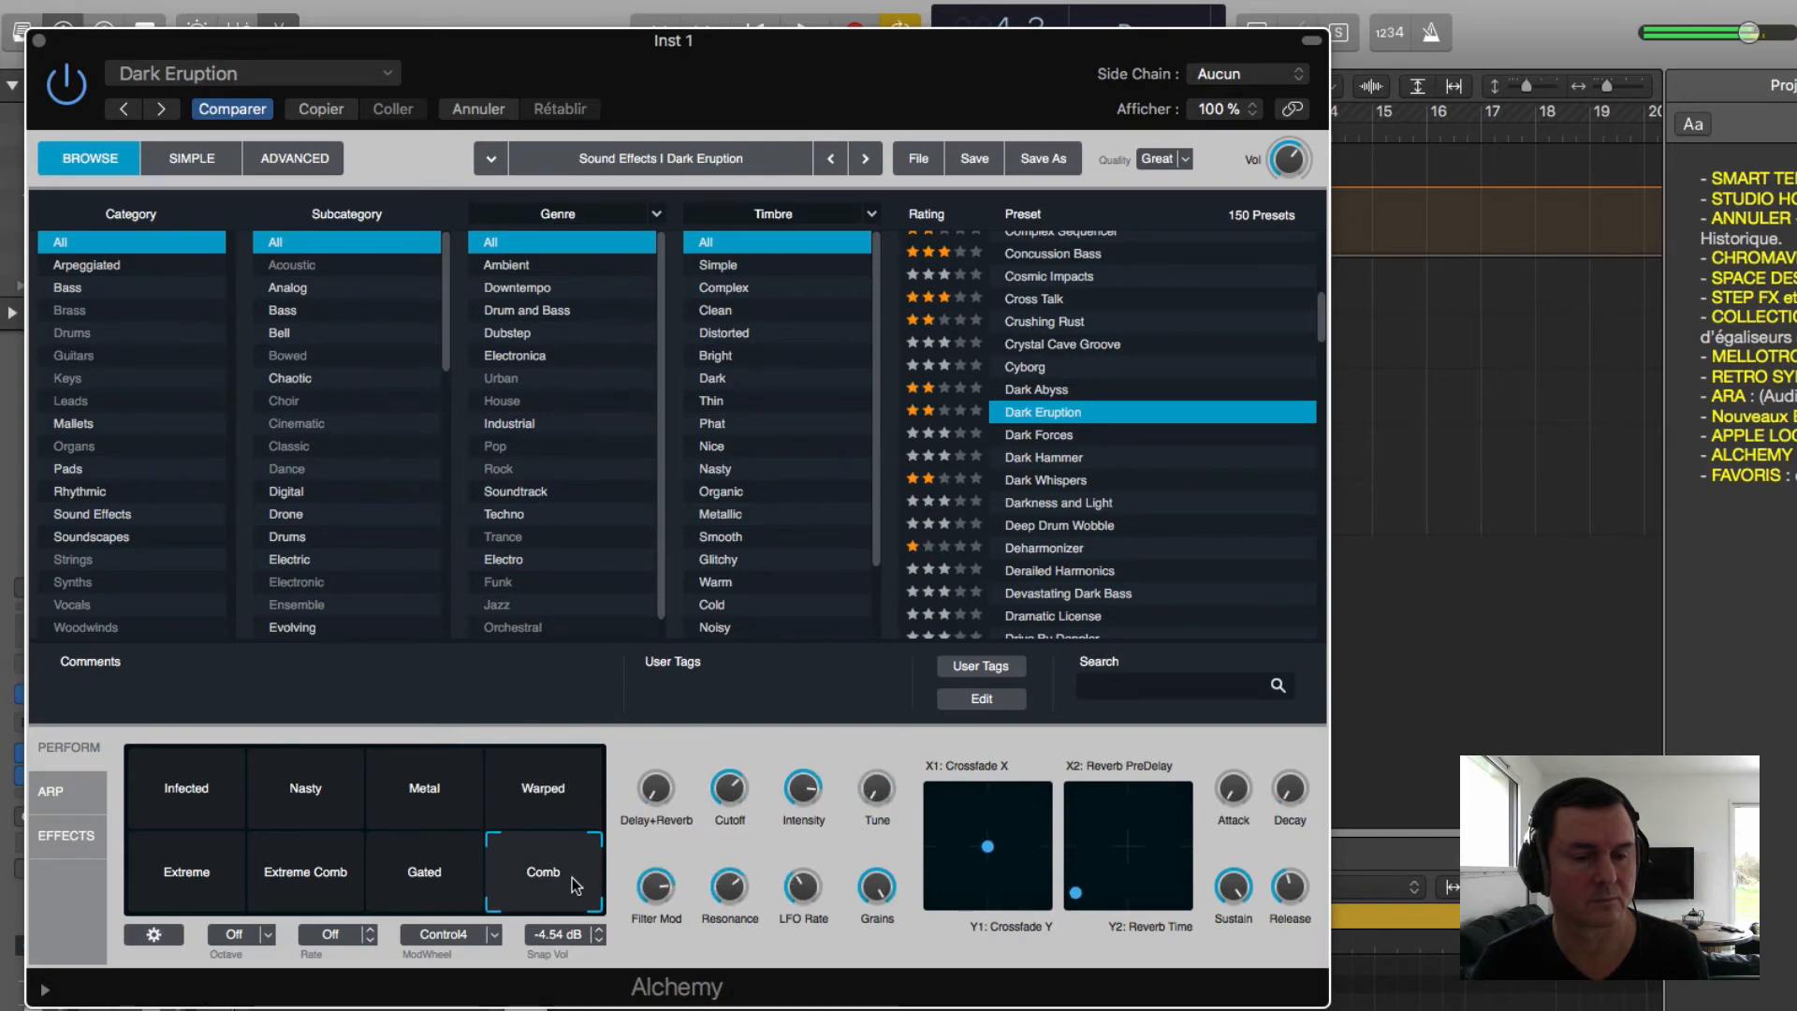
pyautogui.click(459, 880)
pyautogui.click(338, 889)
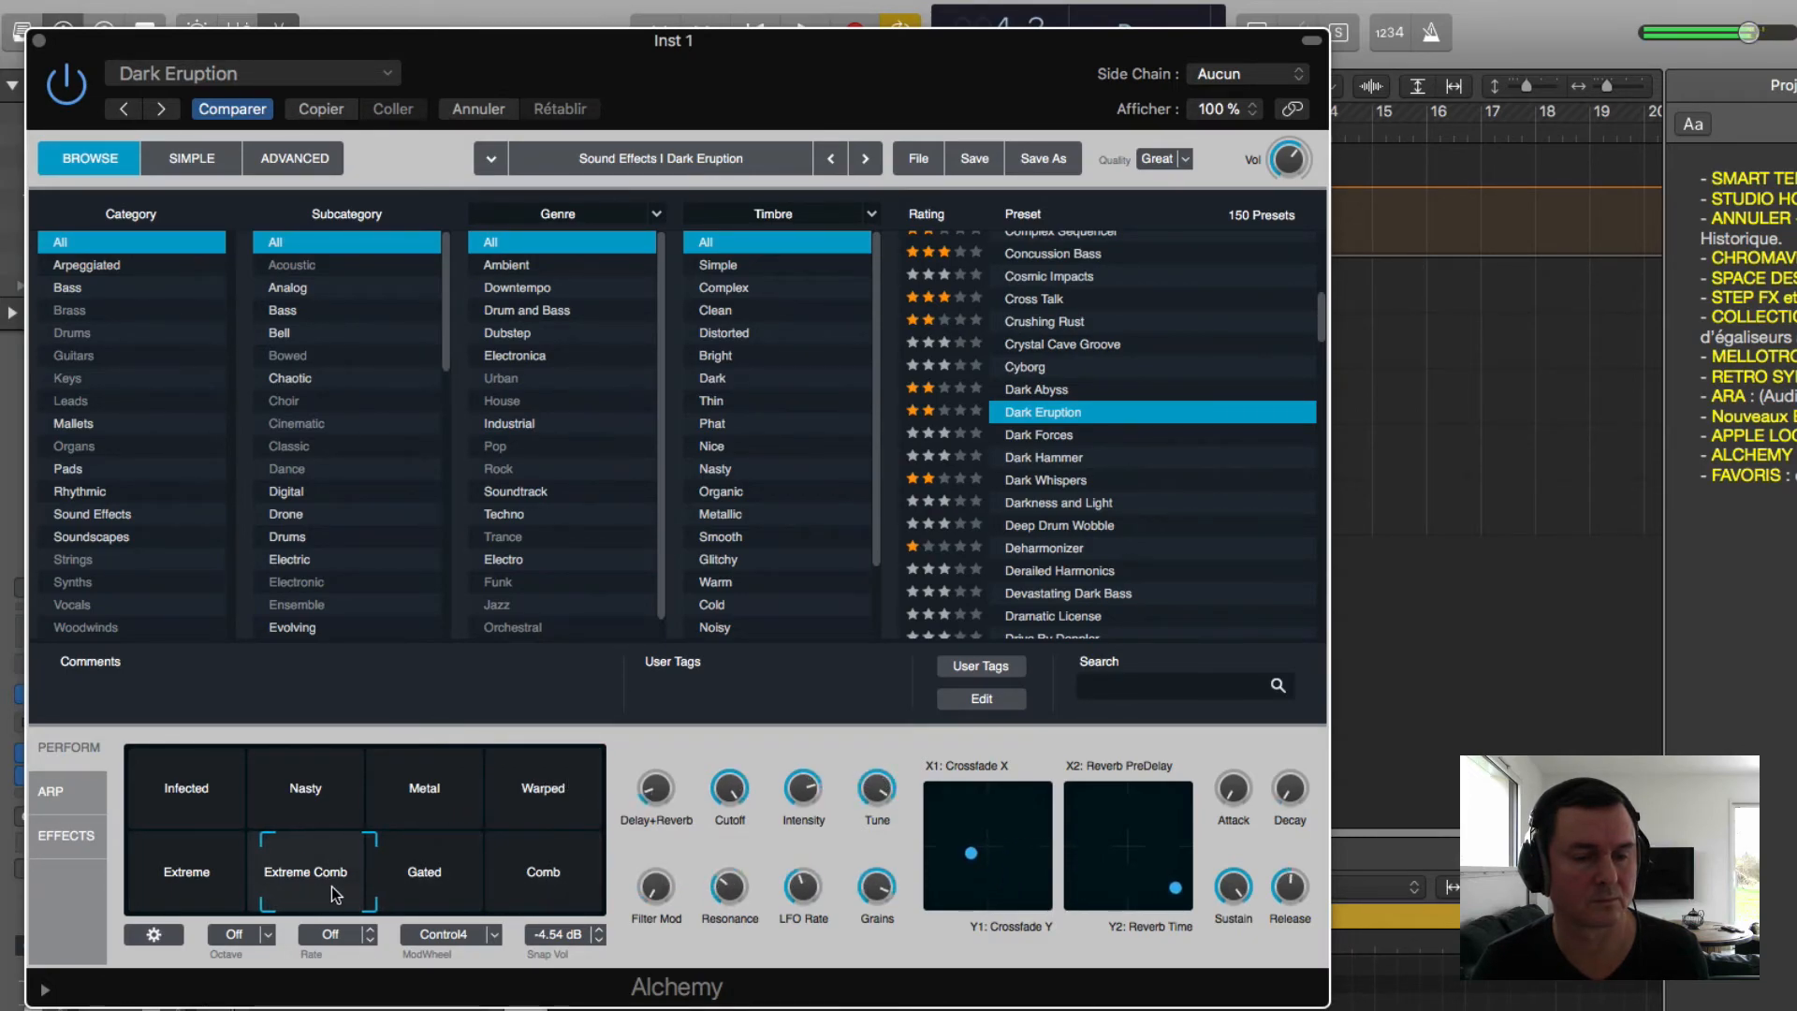
pyautogui.click(185, 884)
pyautogui.click(186, 796)
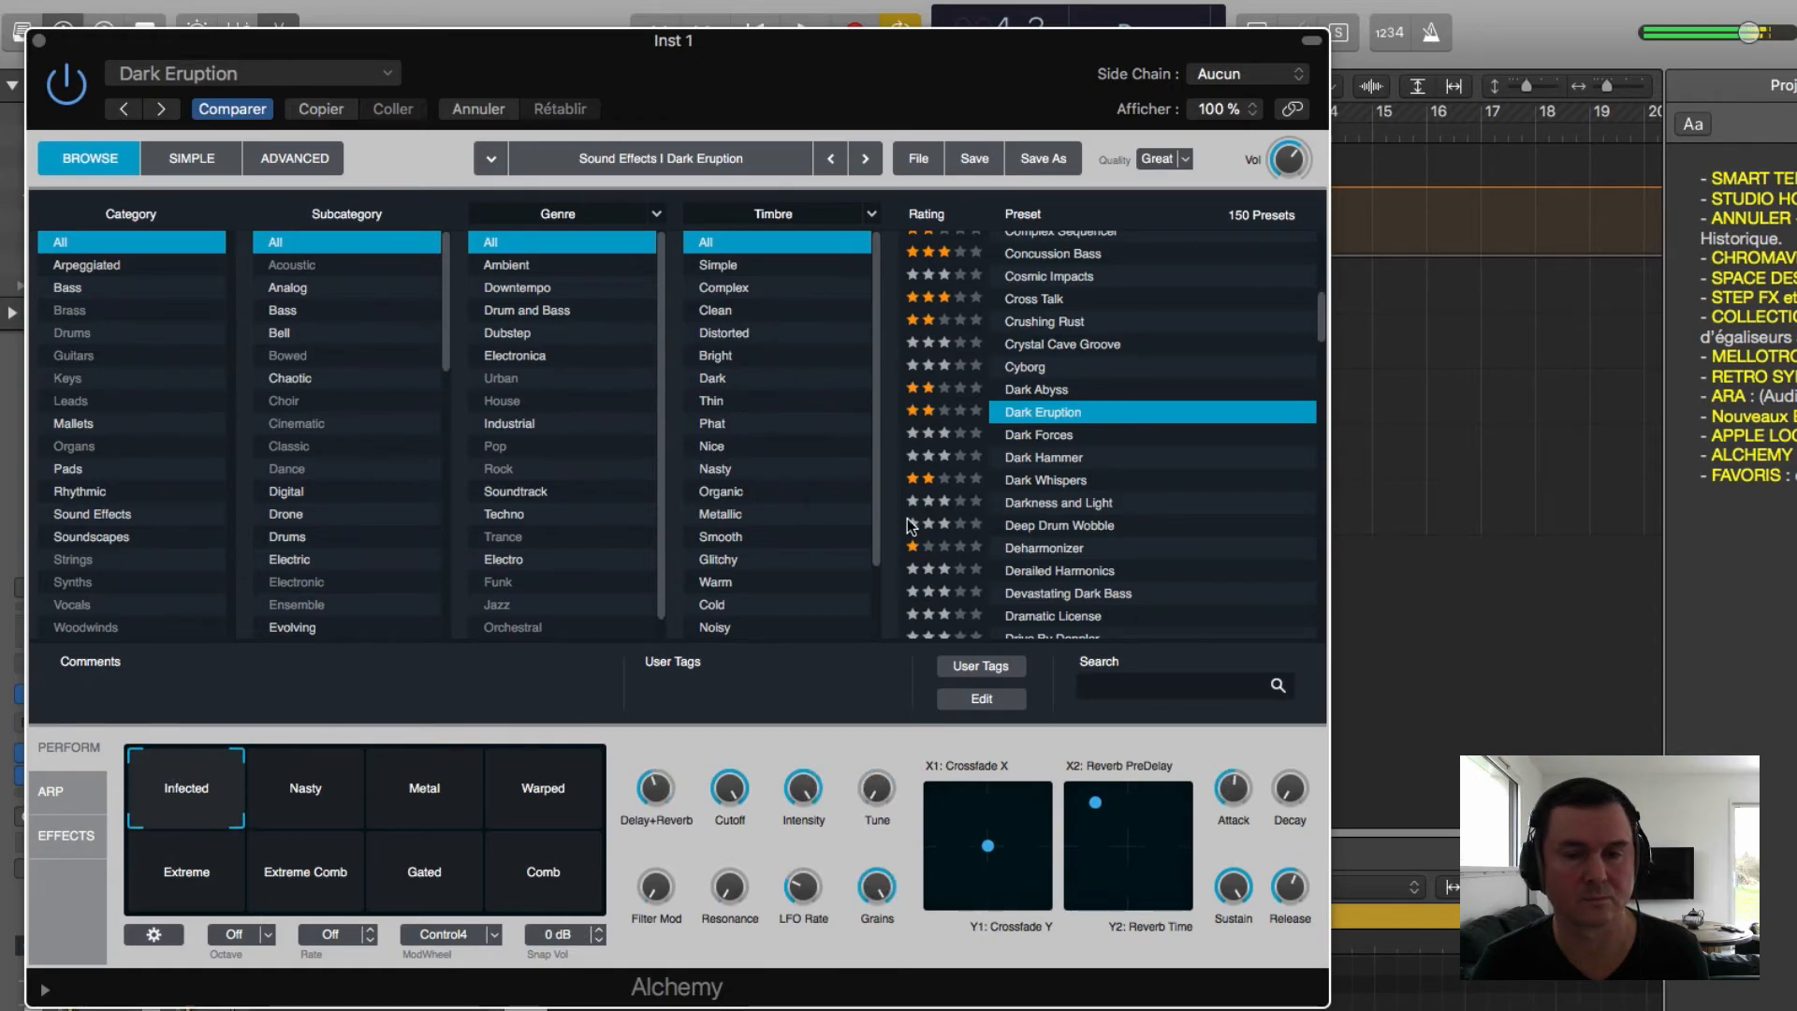
# Step: Load the Dark Whispers preset and sweep through its performance snapshots, returning to Scared
pyautogui.click(1065, 481)
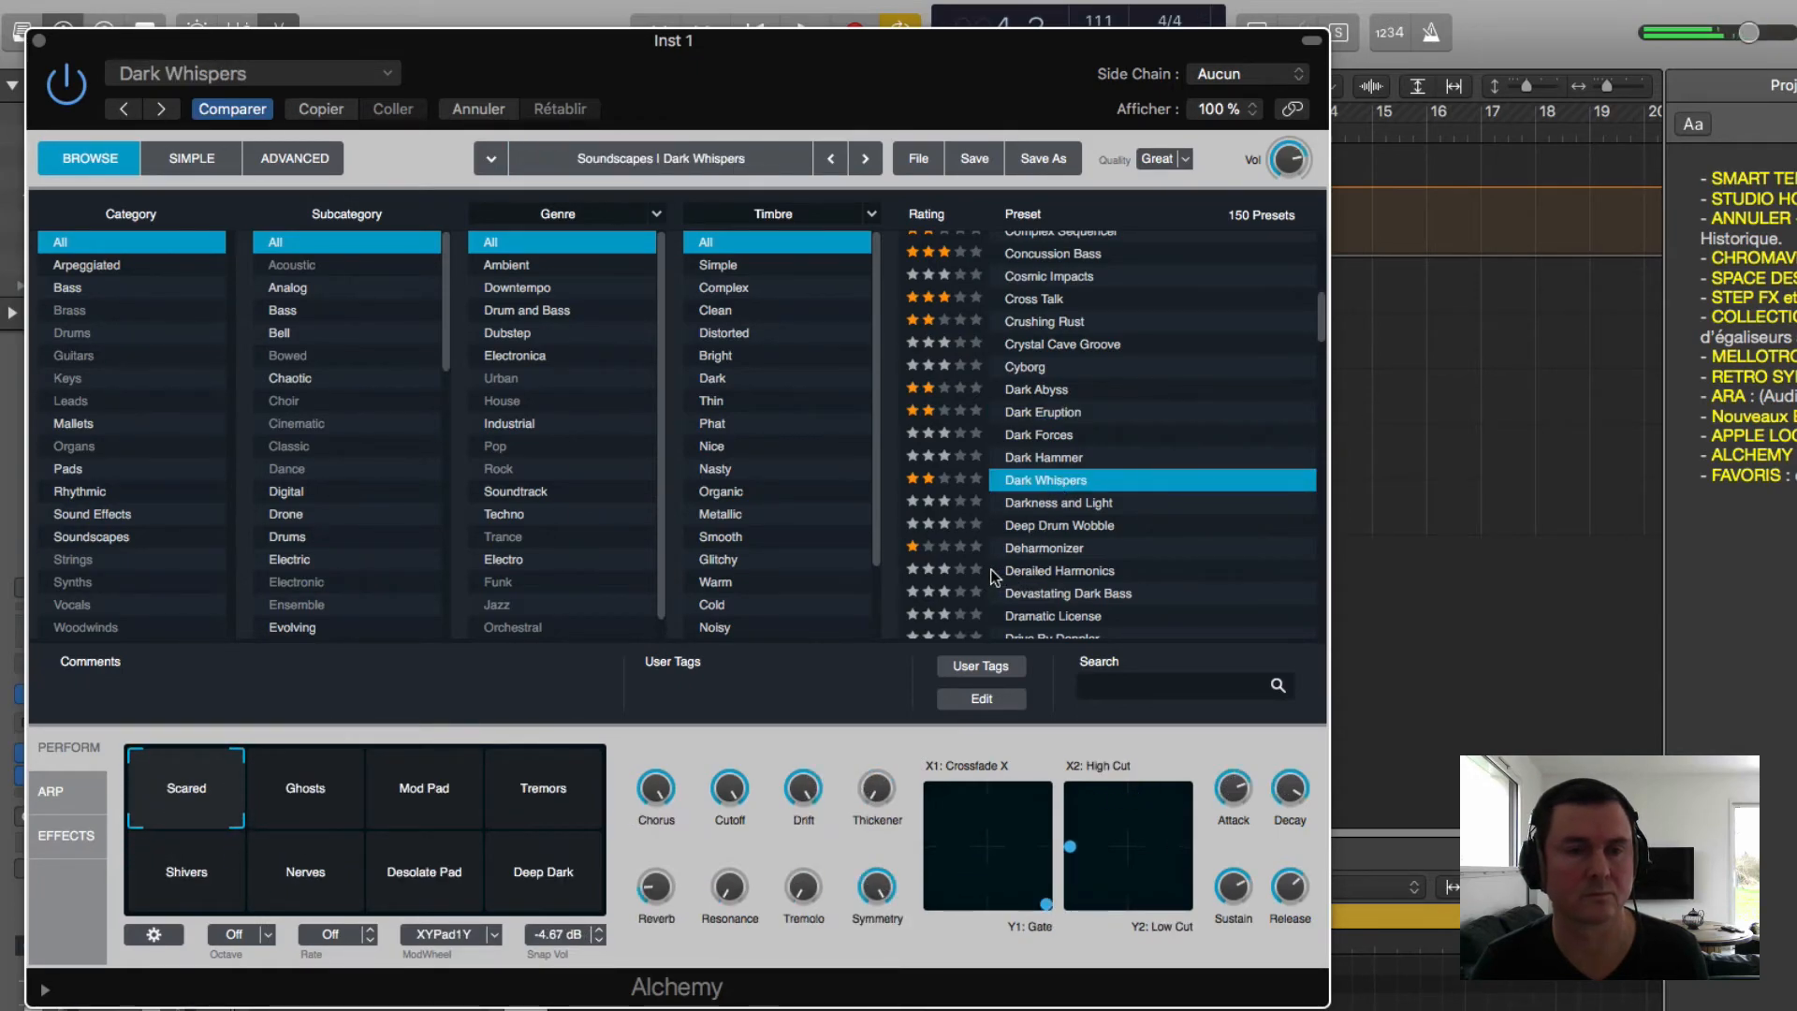
pyautogui.click(228, 786)
pyautogui.click(264, 784)
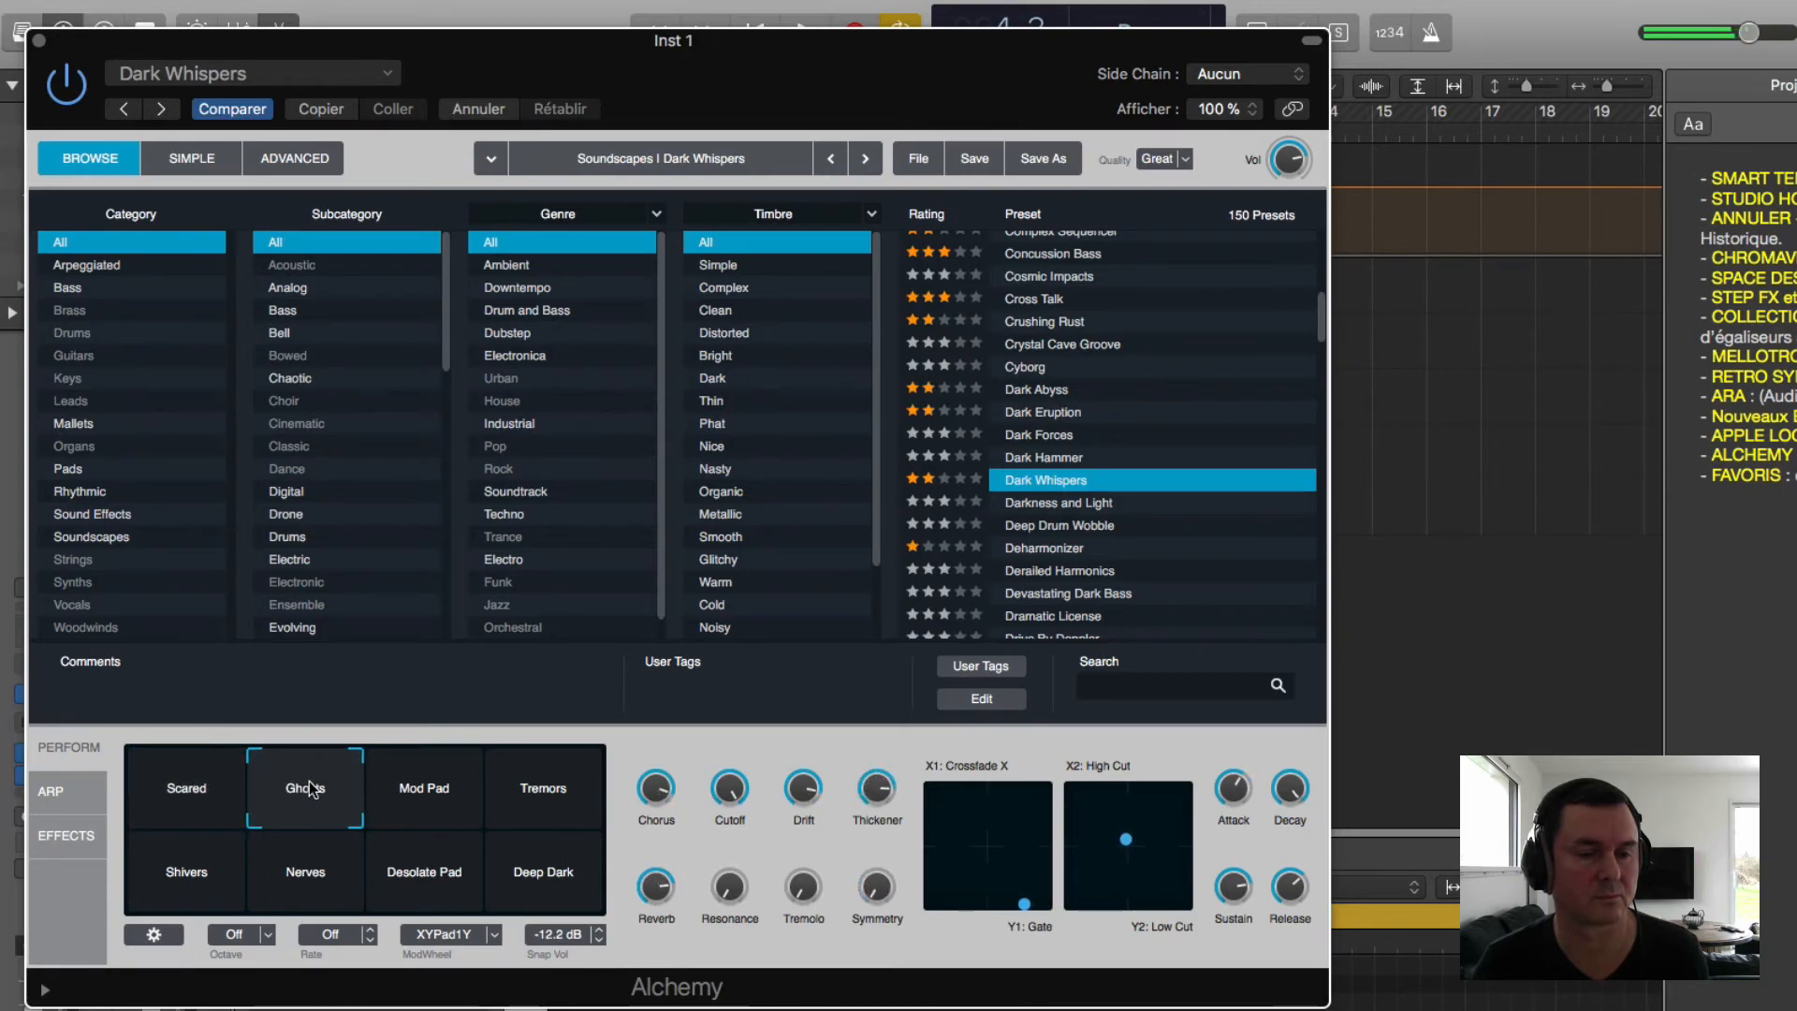
pyautogui.moveTo(317, 779); pyautogui.dragTo(163, 781)
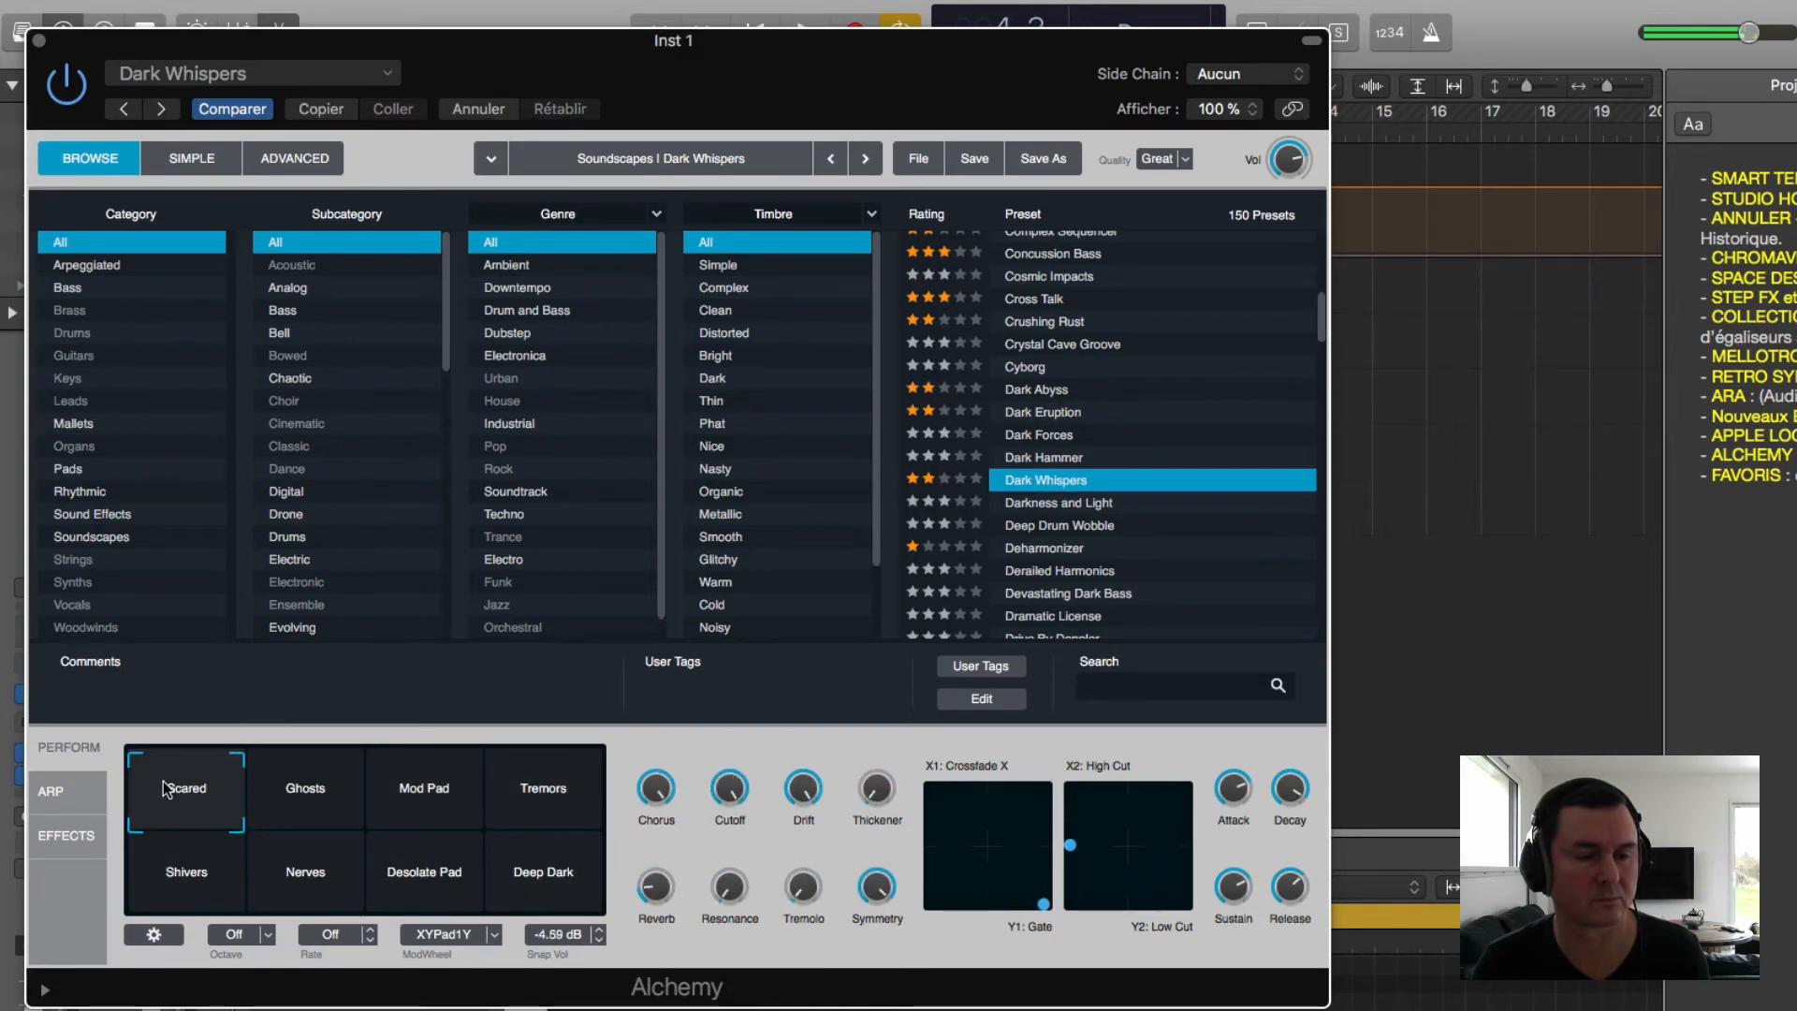
# Step: Load the Deharmonizer preset and sweep through its performance snapshots, returning to Holographic Deformations
pyautogui.click(1048, 548)
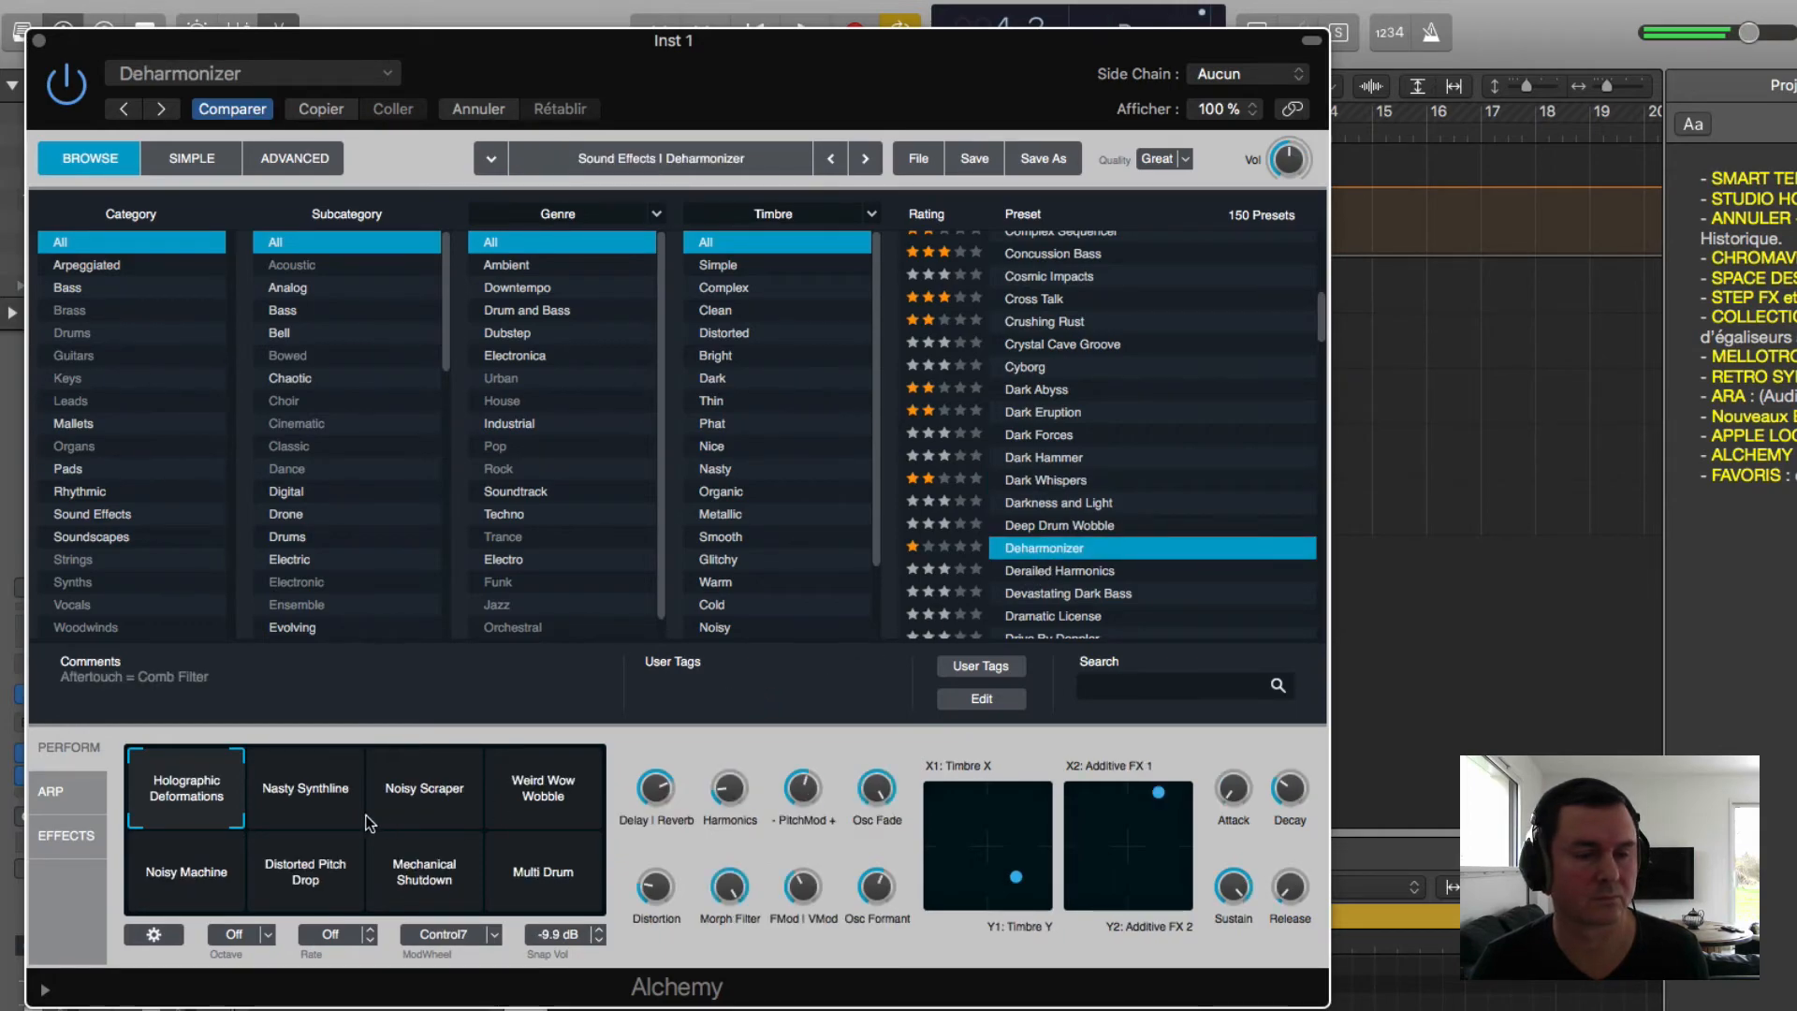
pyautogui.moveTo(208, 805); pyautogui.dragTo(582, 887)
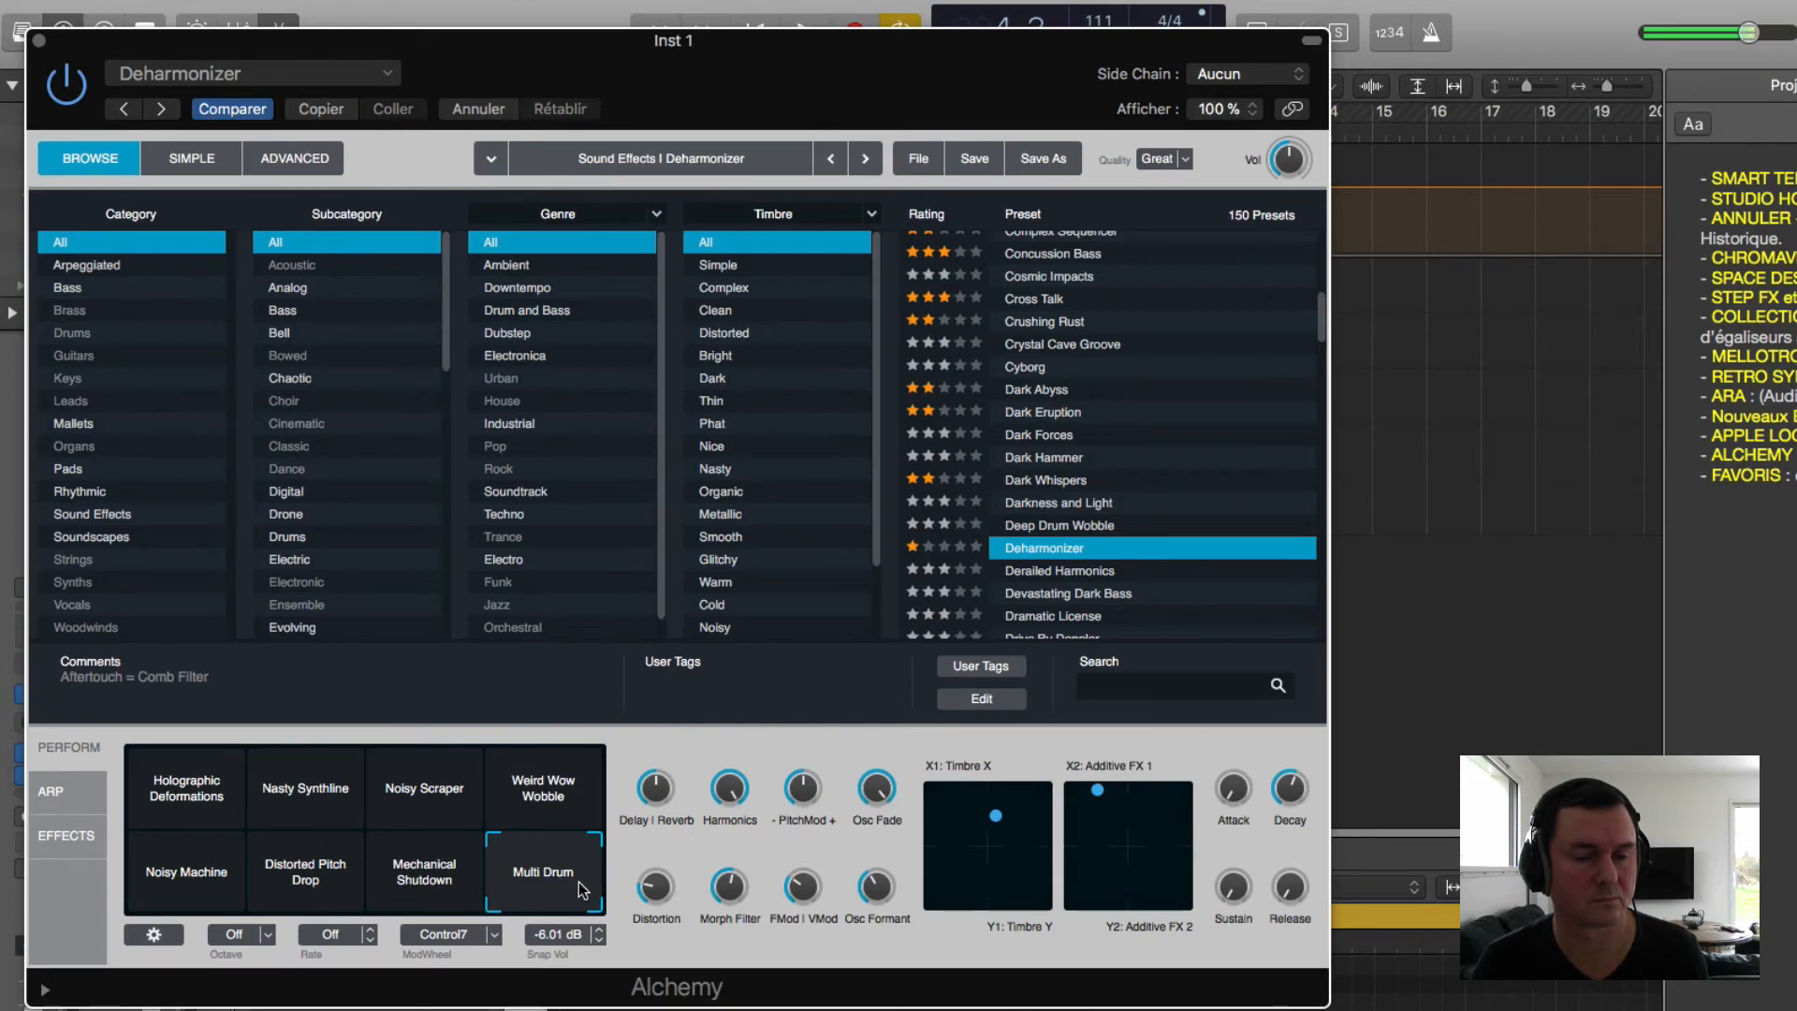
pyautogui.moveTo(582, 887); pyautogui.dragTo(311, 890)
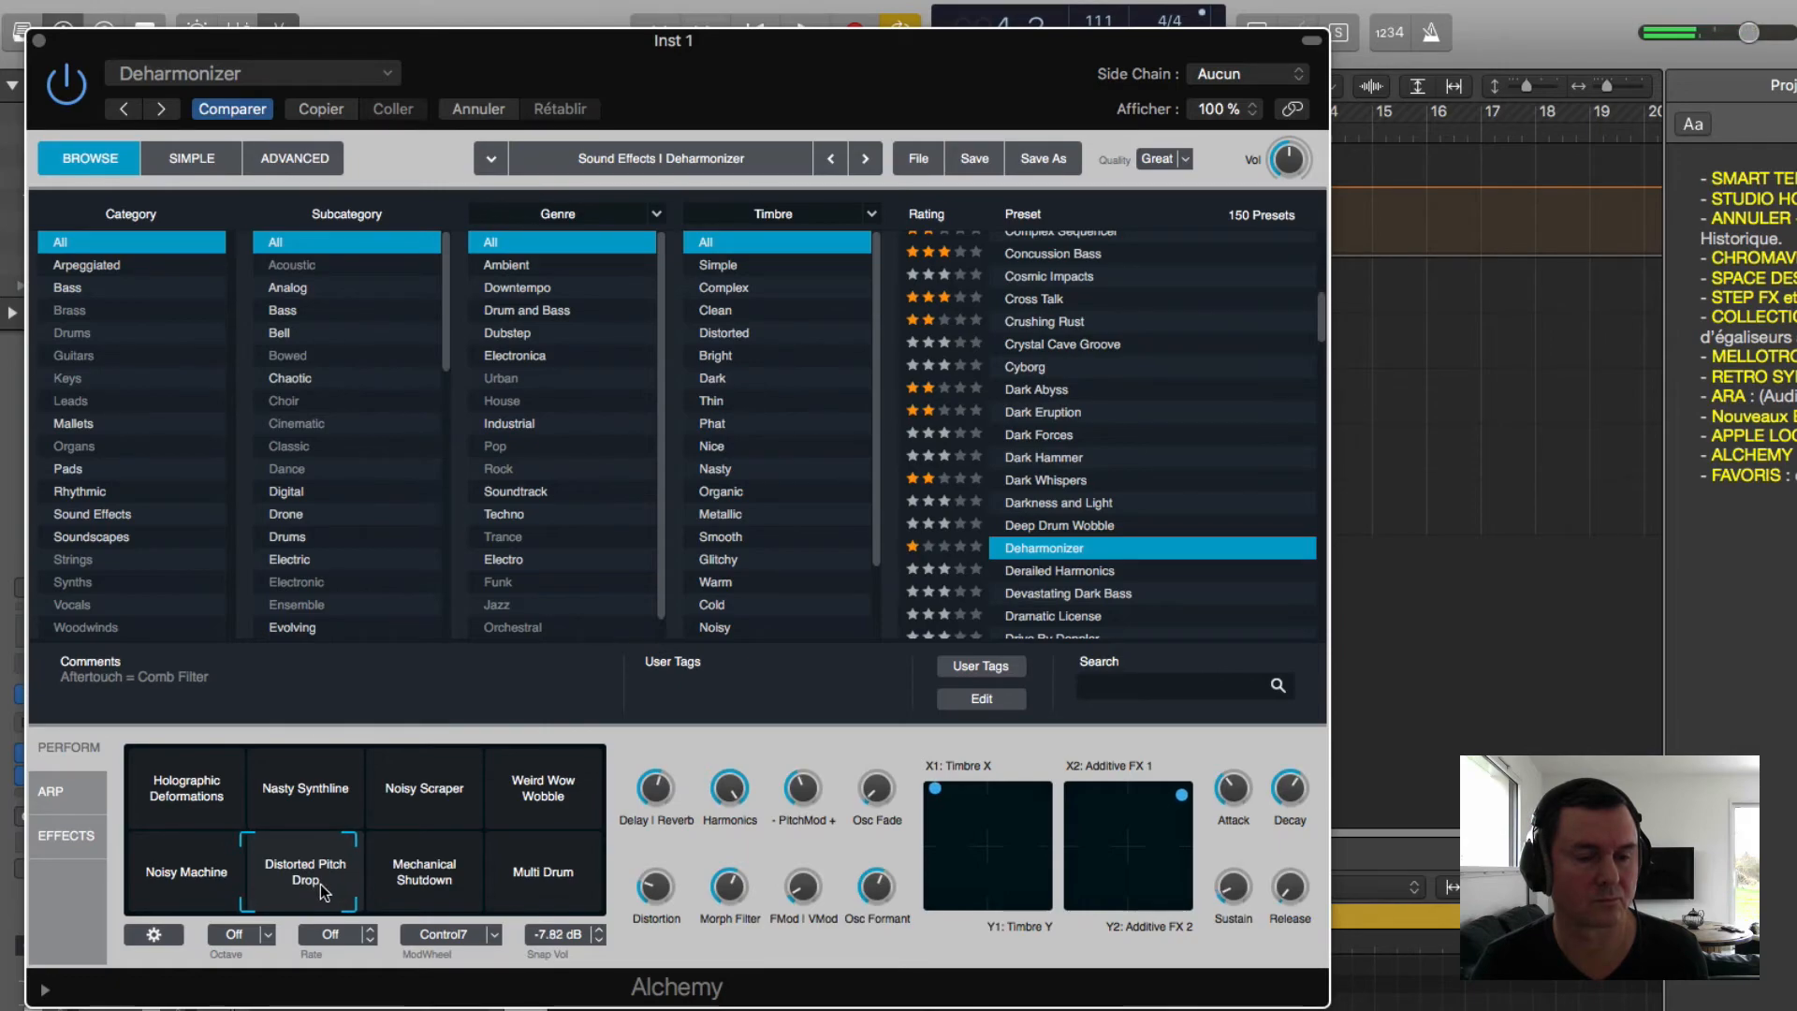
pyautogui.click(201, 883)
pyautogui.click(187, 788)
# Step: Load the Emotional Drift preset and audition its performance snapshots in turn, returning to Dreamy Steps
pyautogui.scroll(-1, 1112, 521)
pyautogui.scroll(-5, 1109, 514)
pyautogui.click(1059, 512)
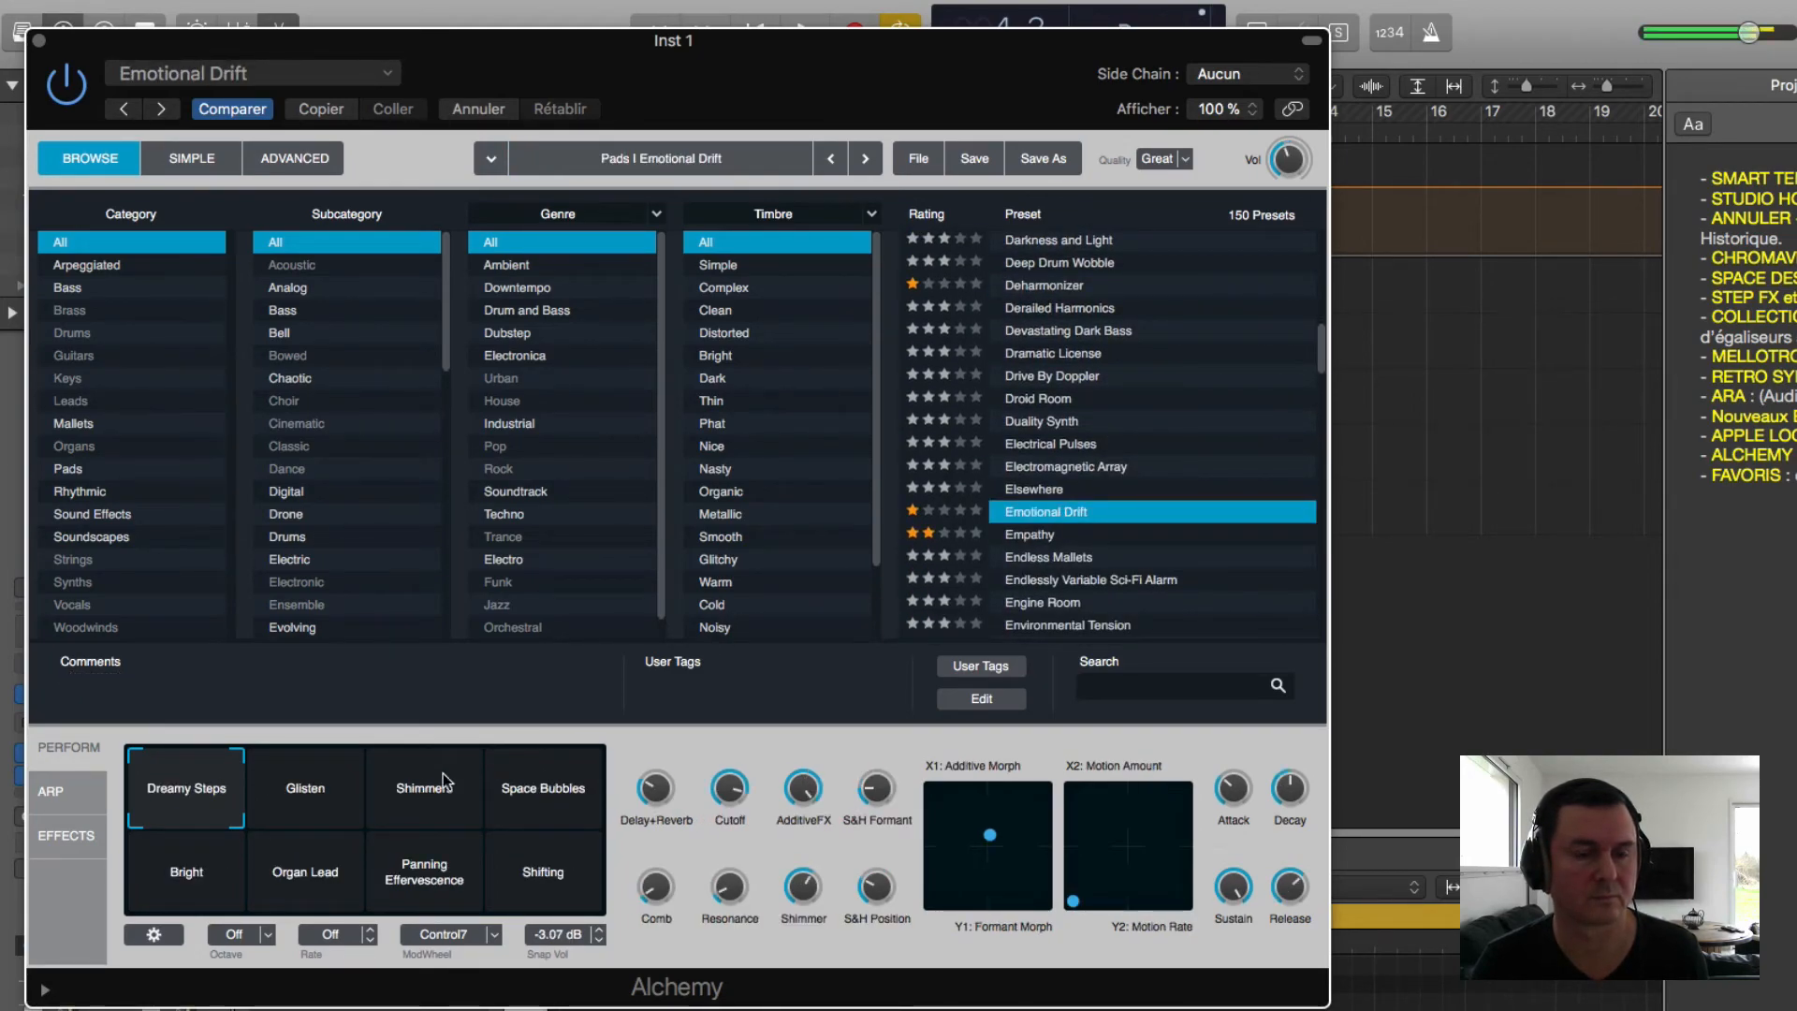
pyautogui.click(262, 790)
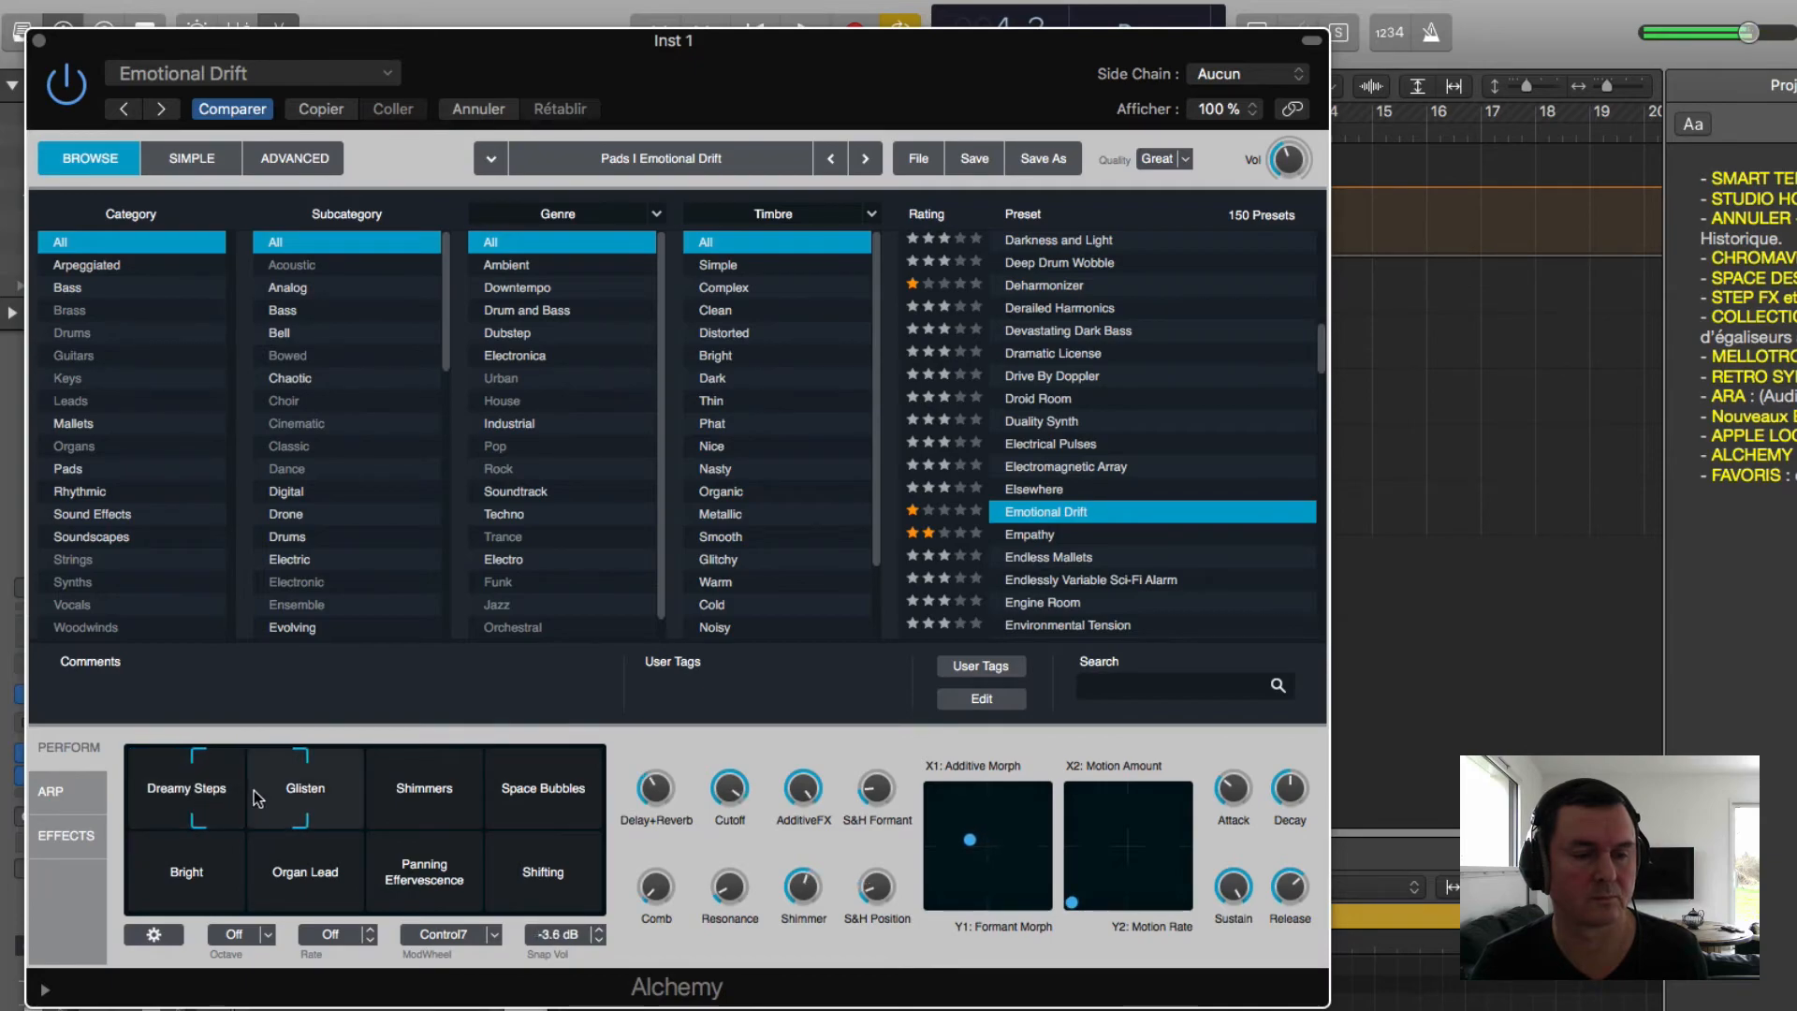
pyautogui.click(379, 789)
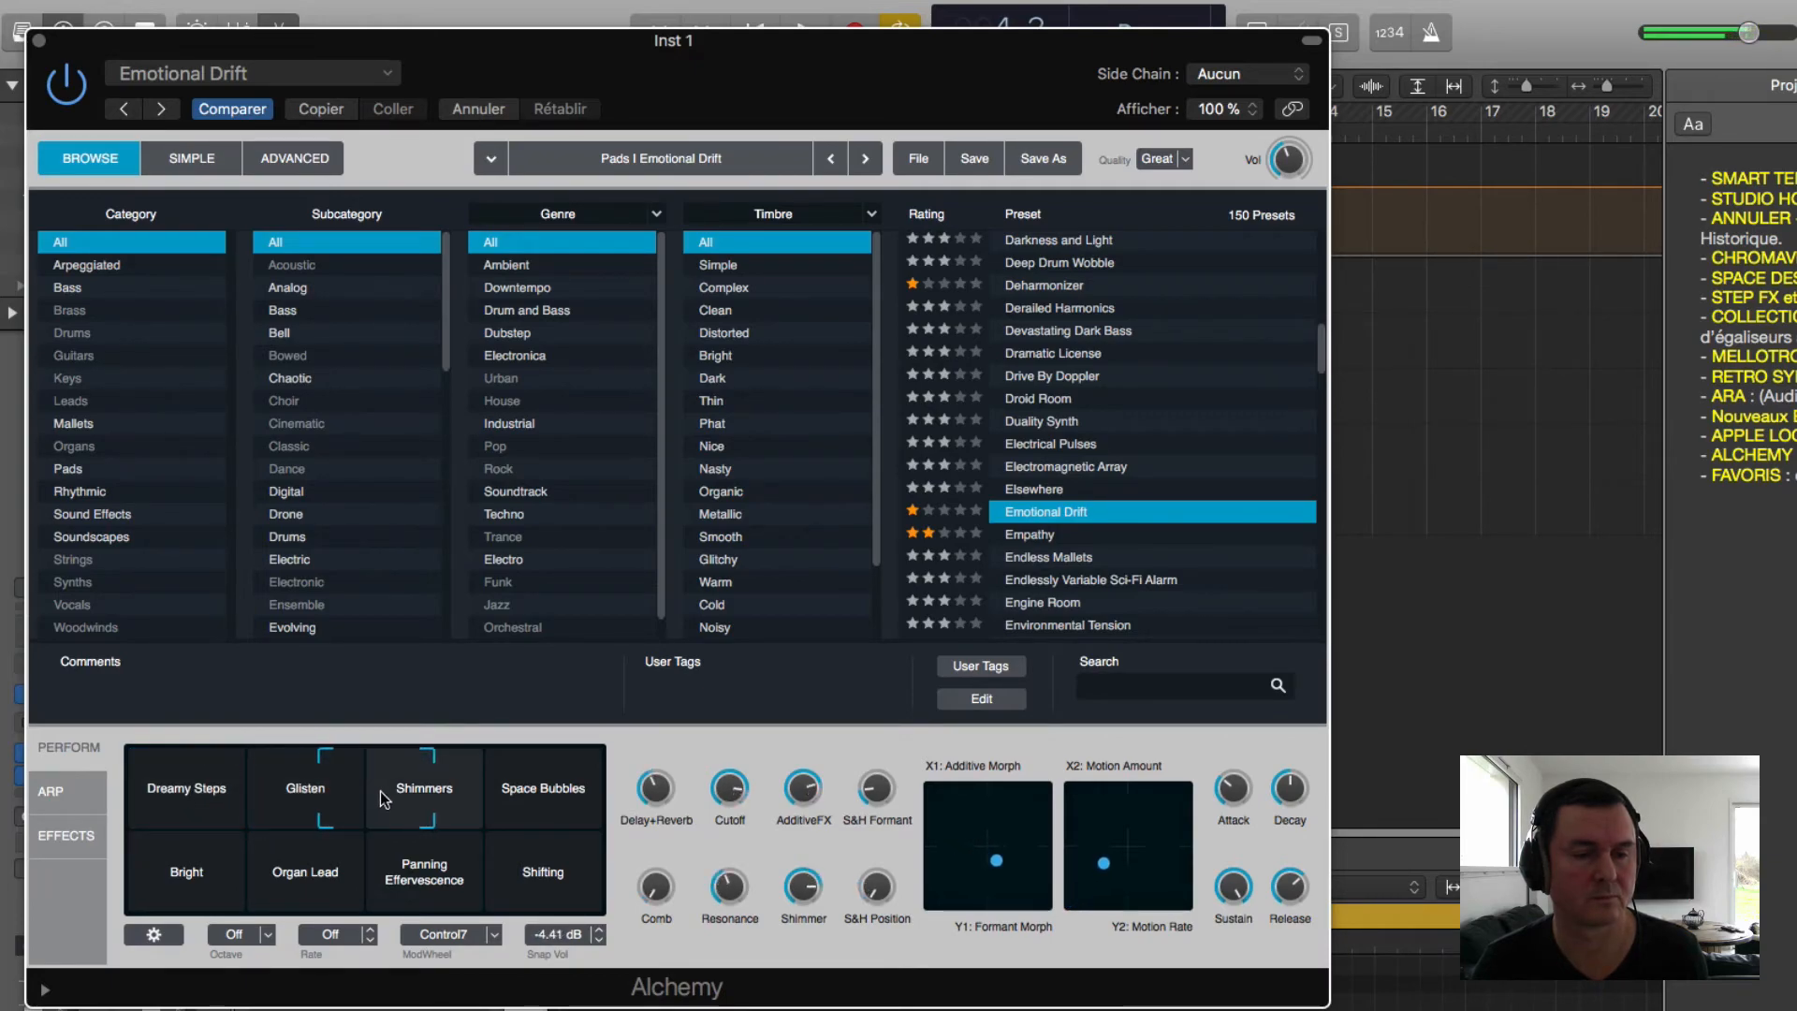
pyautogui.click(548, 792)
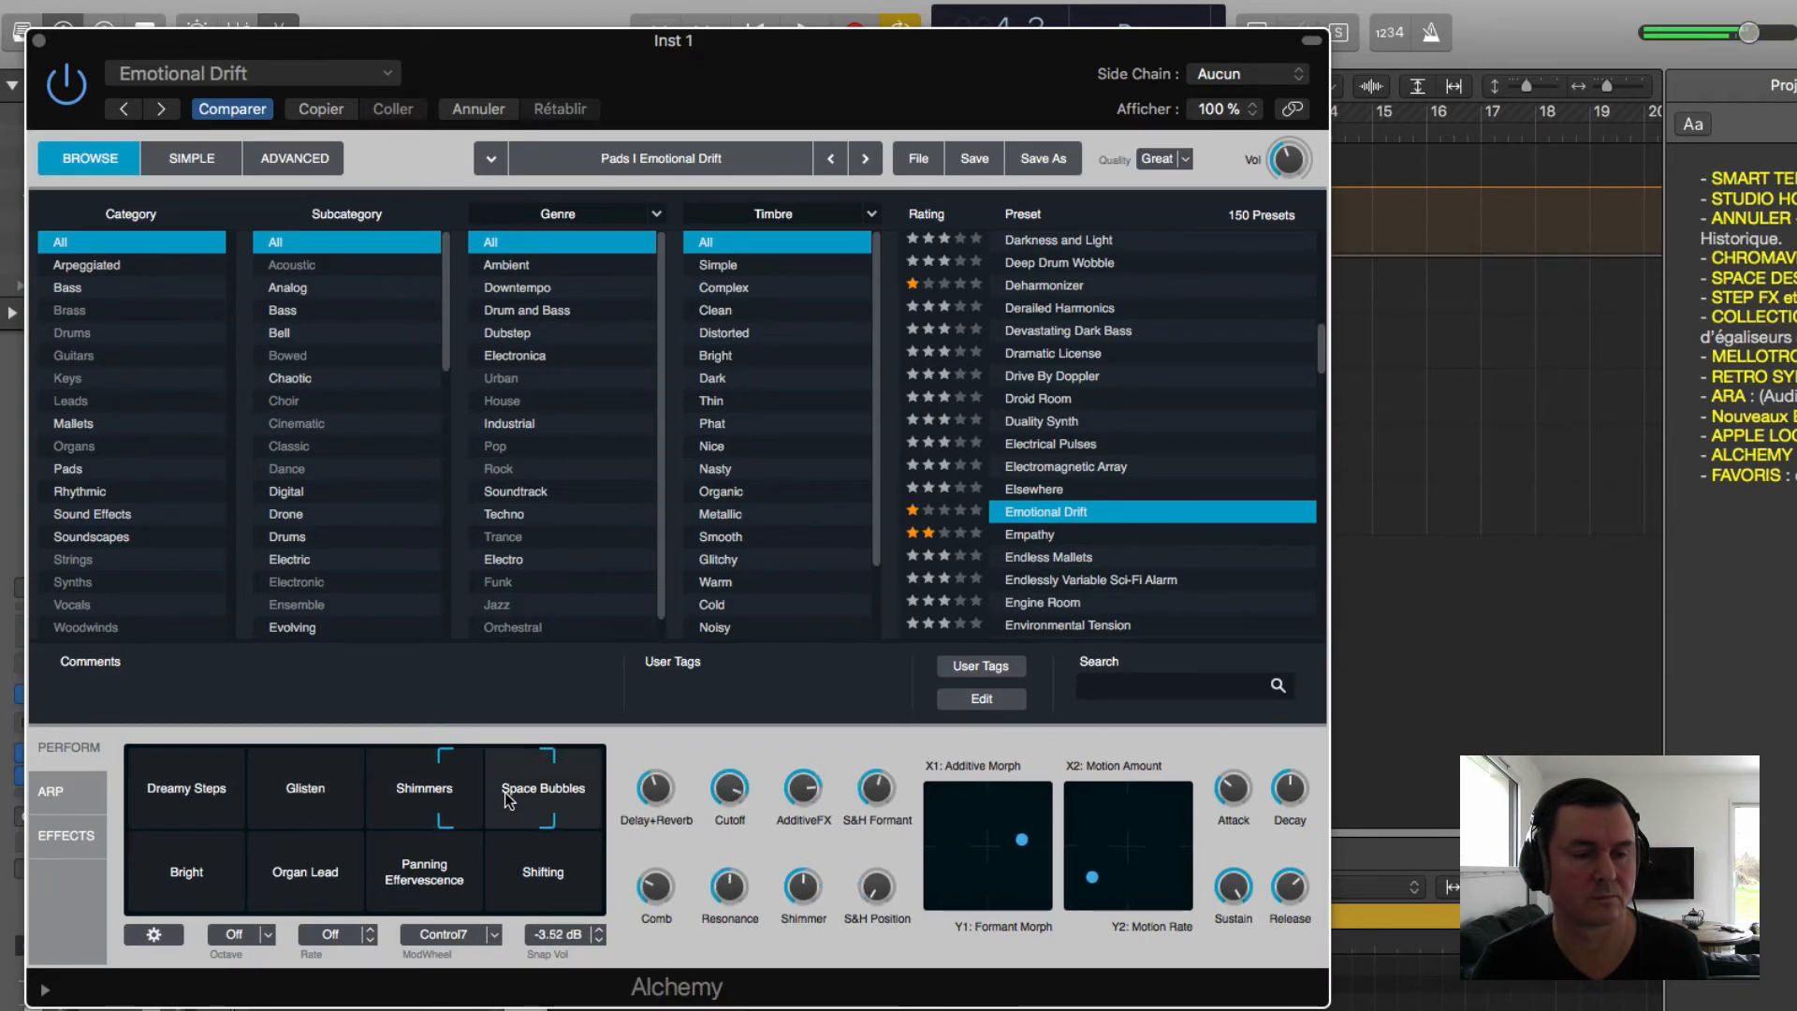
pyautogui.click(563, 855)
pyautogui.click(455, 900)
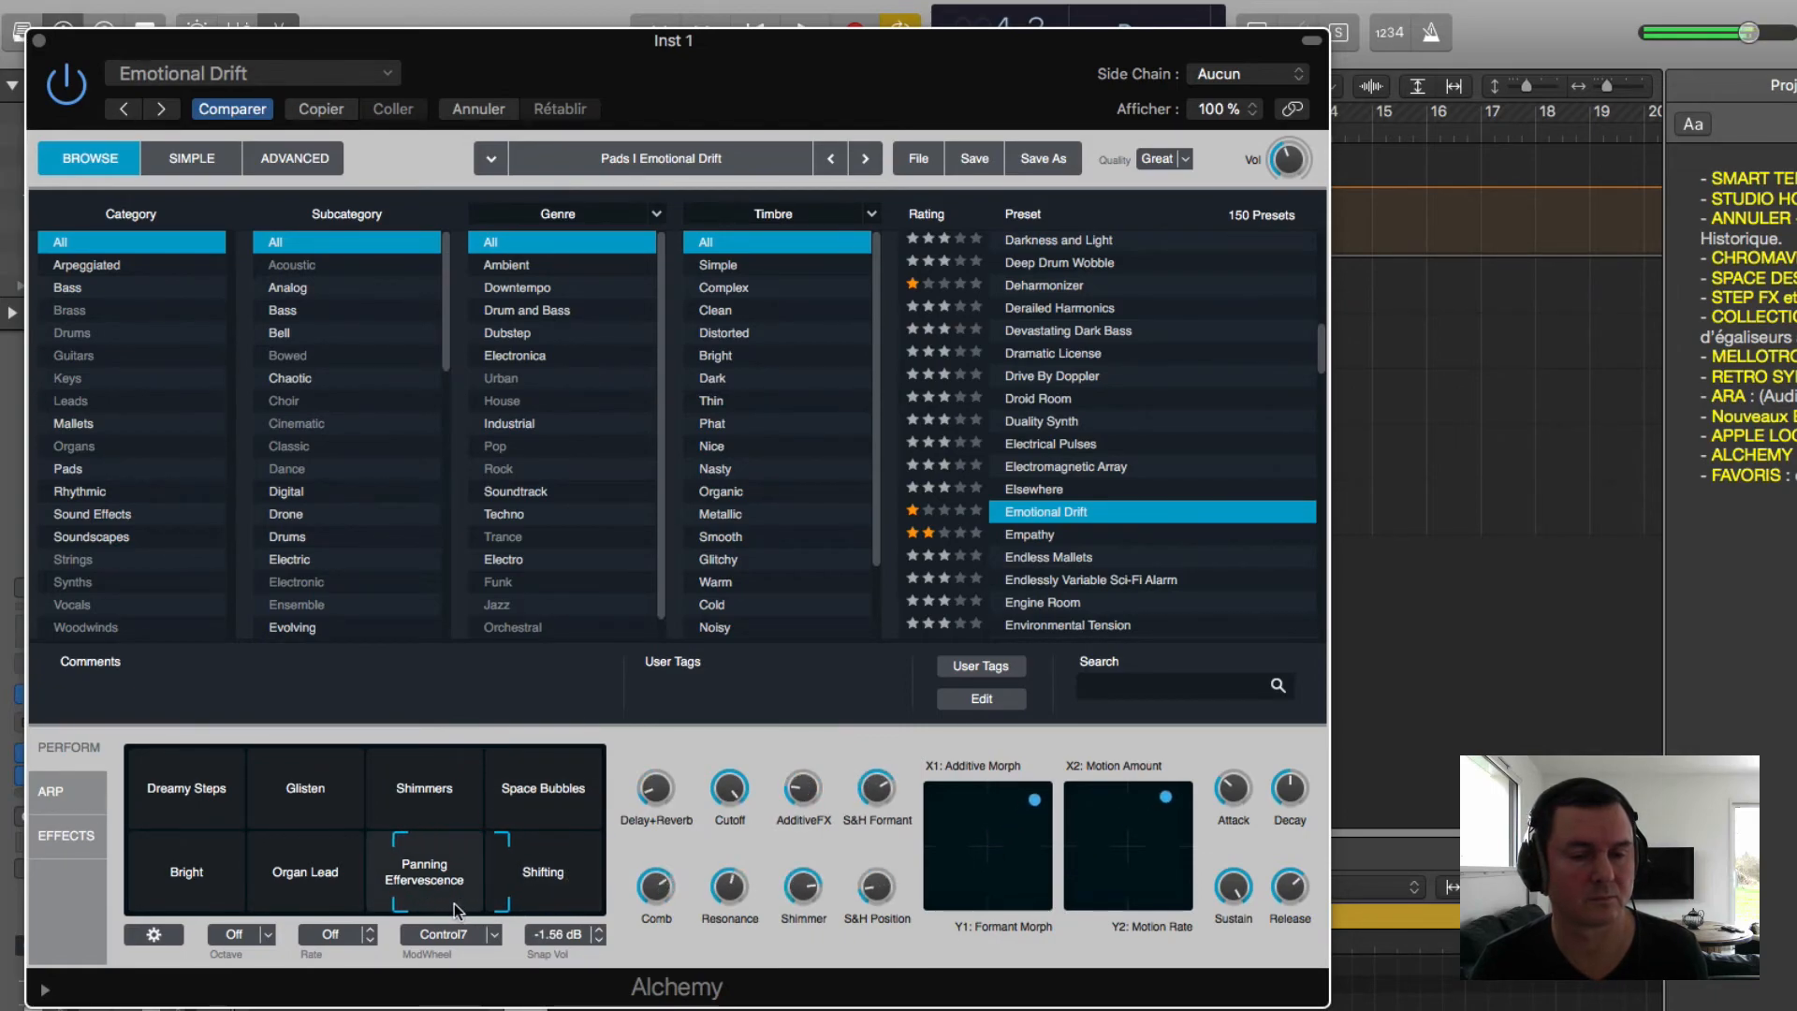
pyautogui.click(345, 900)
pyautogui.click(170, 855)
pyautogui.click(200, 765)
# Step: Load the Empathy preset and audition its performance snapshots in turn, returning to Vocal Strings
pyautogui.click(1085, 539)
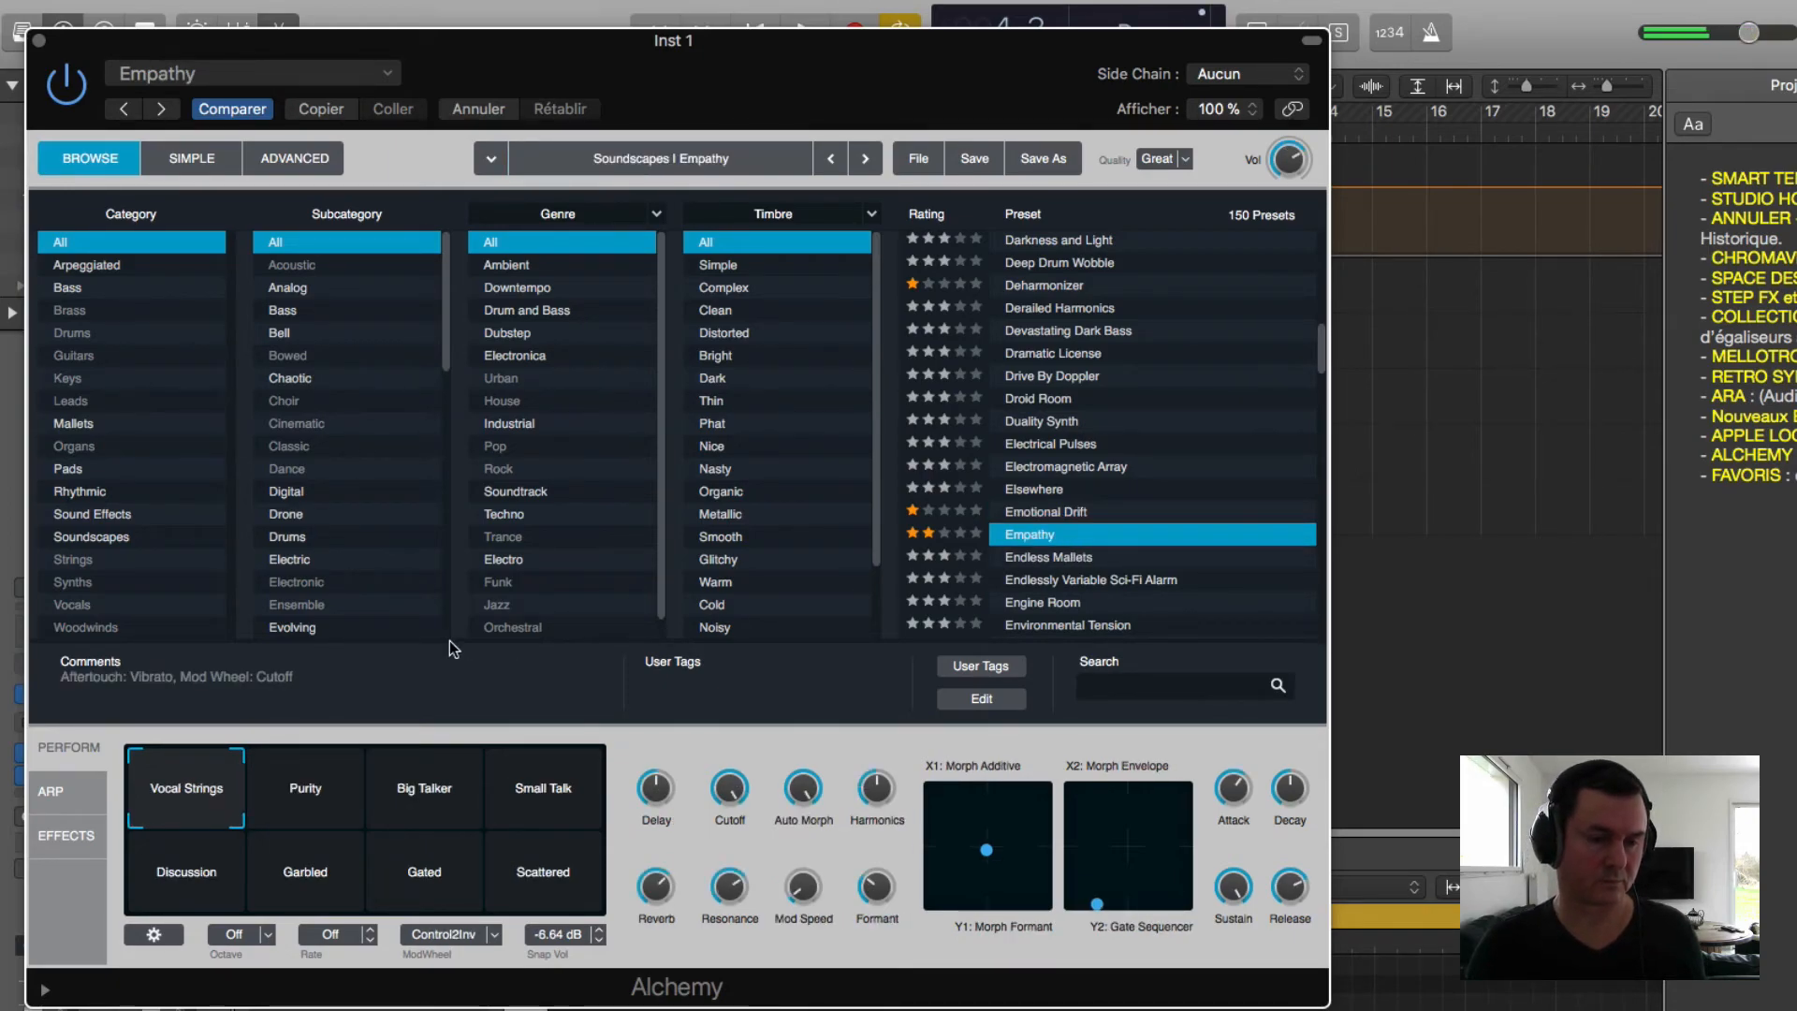
pyautogui.click(310, 798)
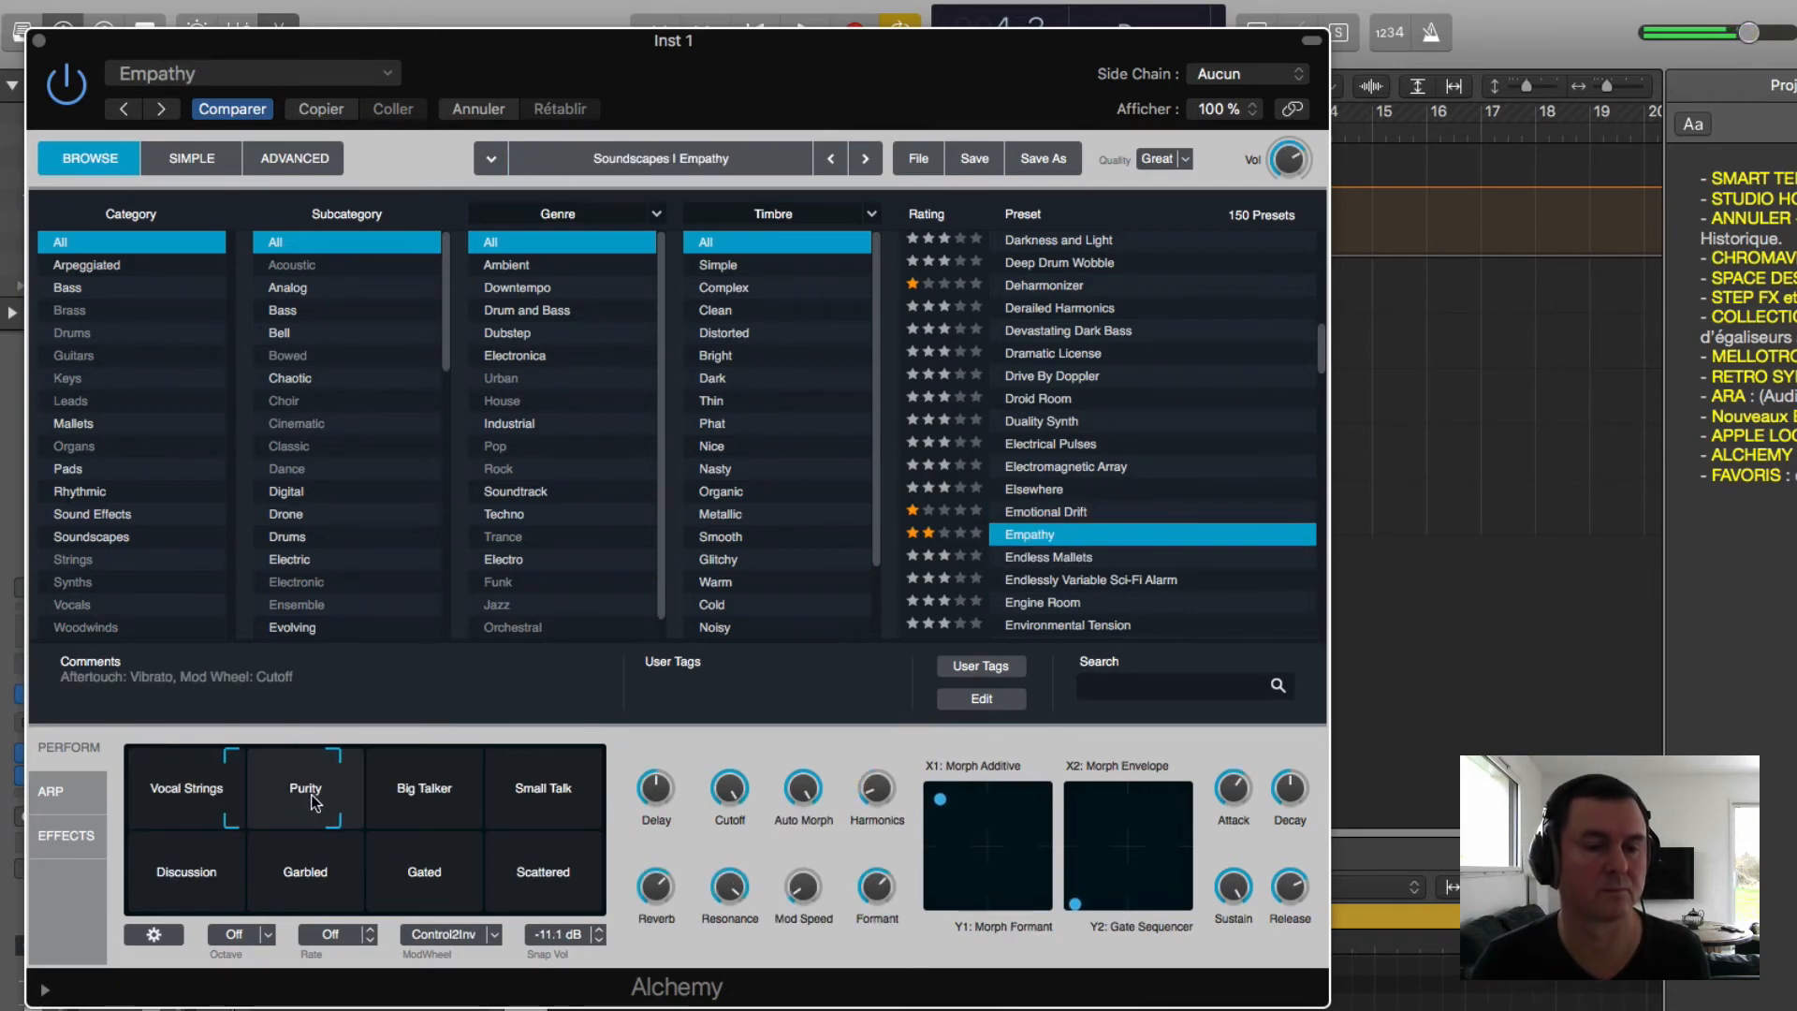
pyautogui.click(423, 789)
pyautogui.click(531, 784)
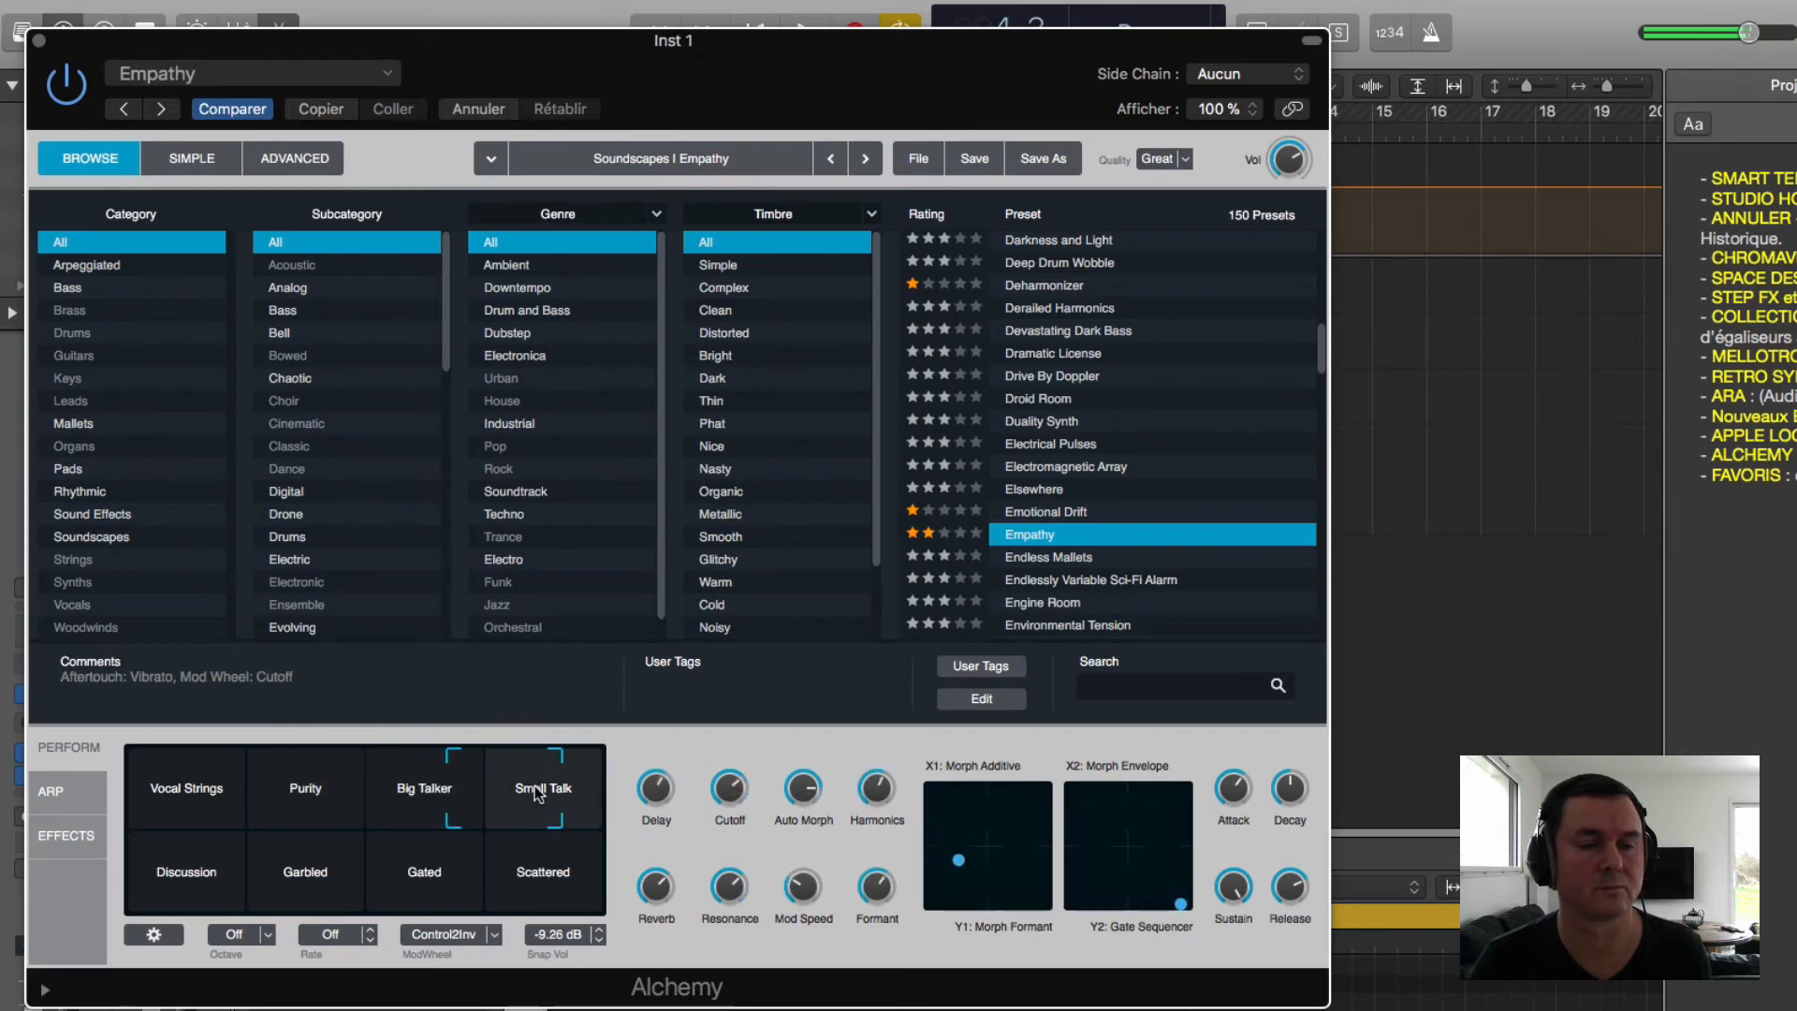
pyautogui.click(575, 875)
pyautogui.click(470, 898)
pyautogui.click(353, 905)
pyautogui.click(238, 900)
pyautogui.click(173, 806)
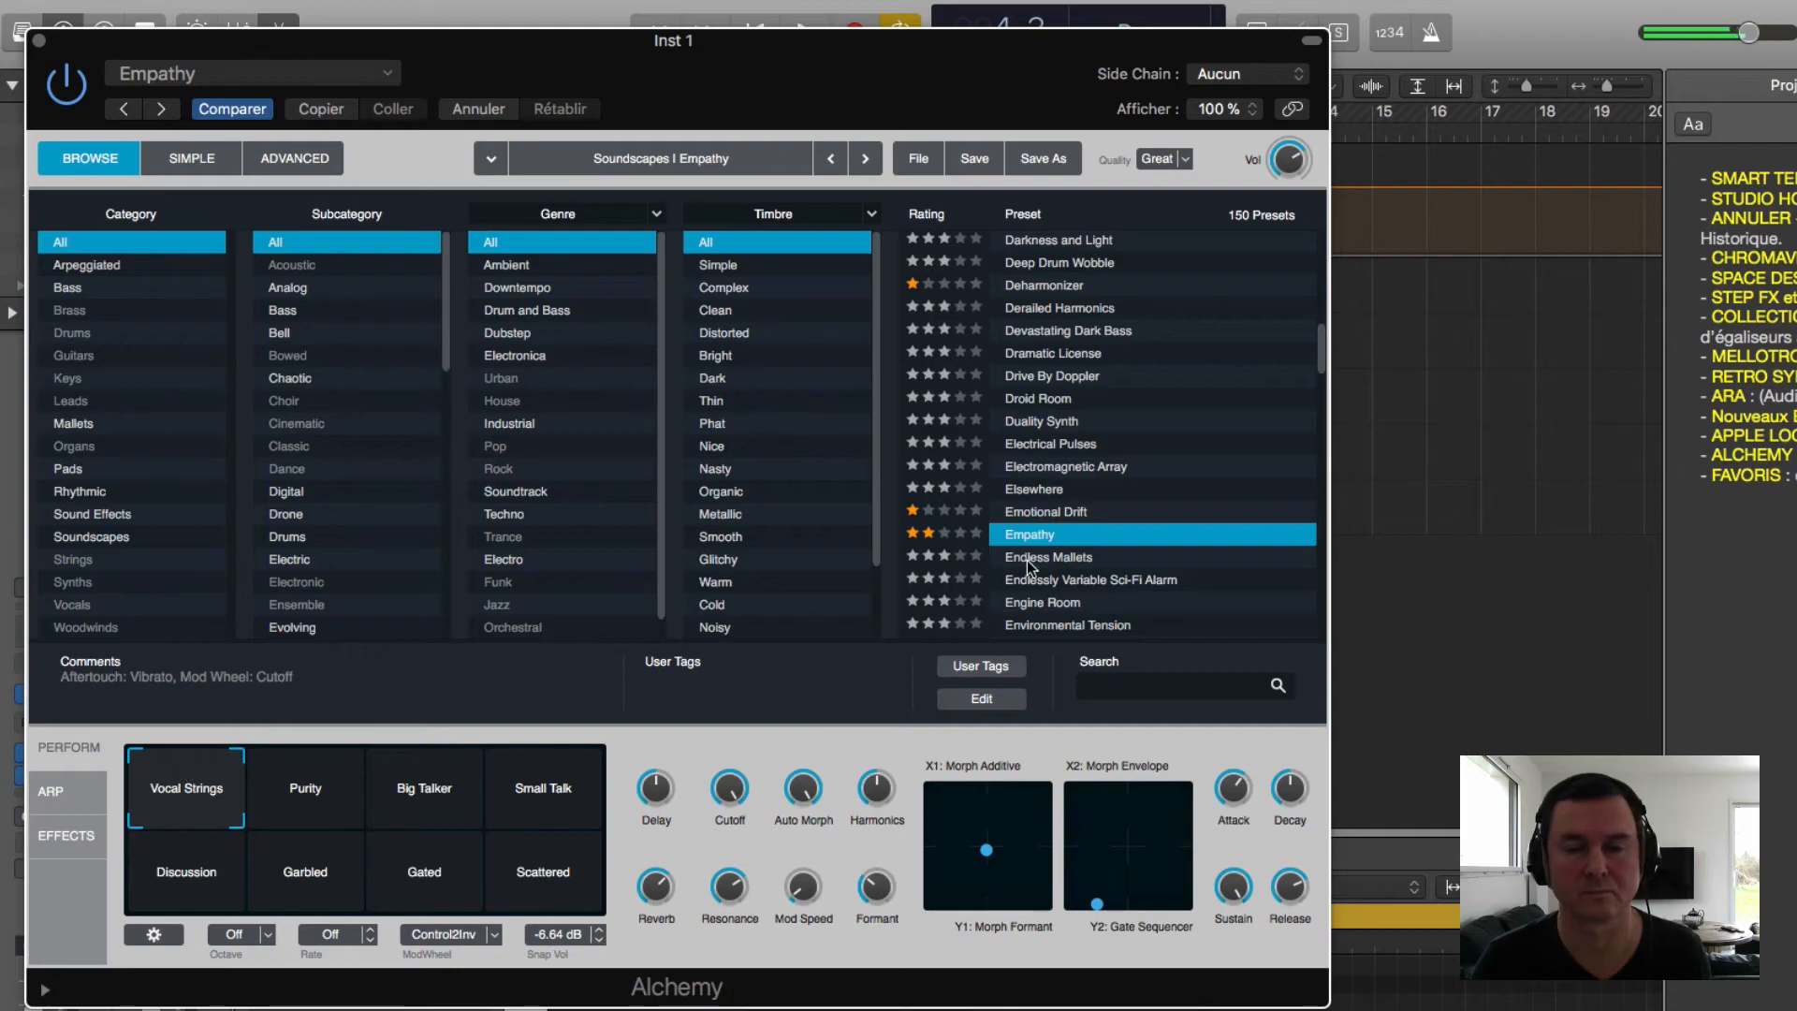
# Step: Load the Fragments of Time preset and audition its performance snapshots in turn, returning to Glitch Layers
pyautogui.scroll(-5, 1067, 536)
pyautogui.click(1063, 539)
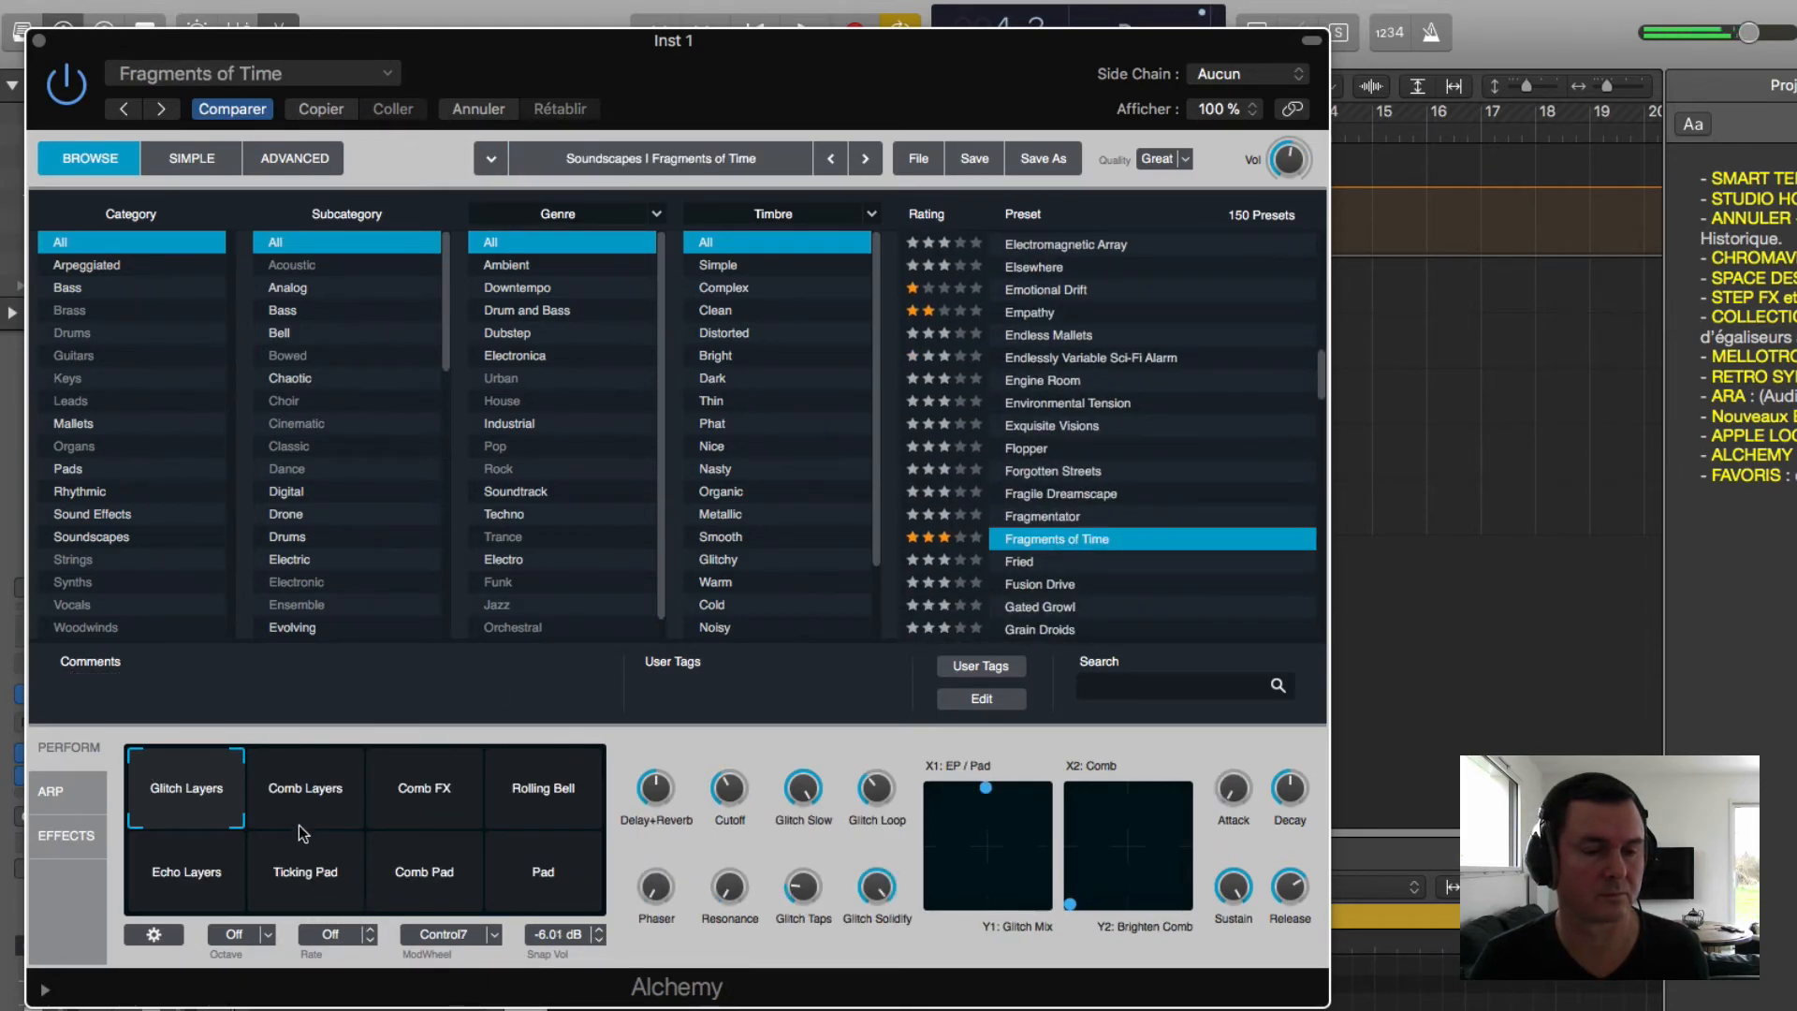
pyautogui.click(286, 791)
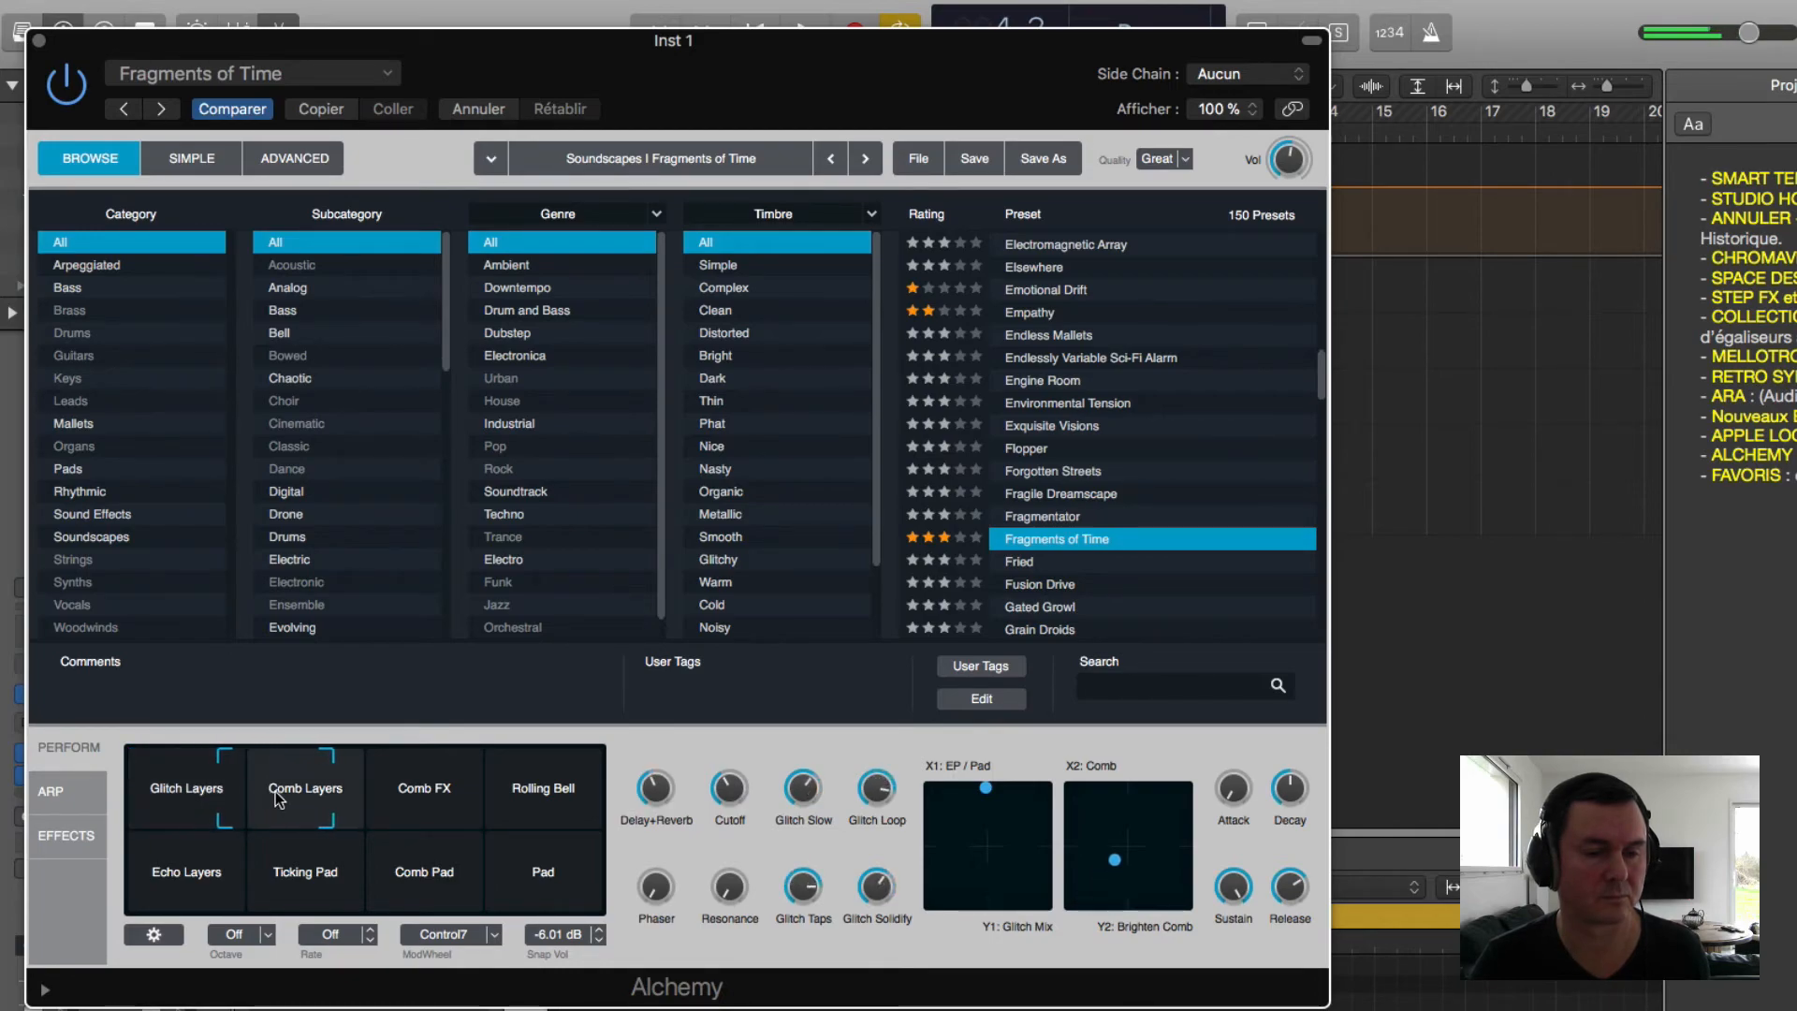
pyautogui.click(423, 792)
pyautogui.click(548, 791)
pyautogui.click(559, 842)
pyautogui.click(459, 901)
pyautogui.click(267, 903)
pyautogui.click(187, 879)
pyautogui.click(169, 756)
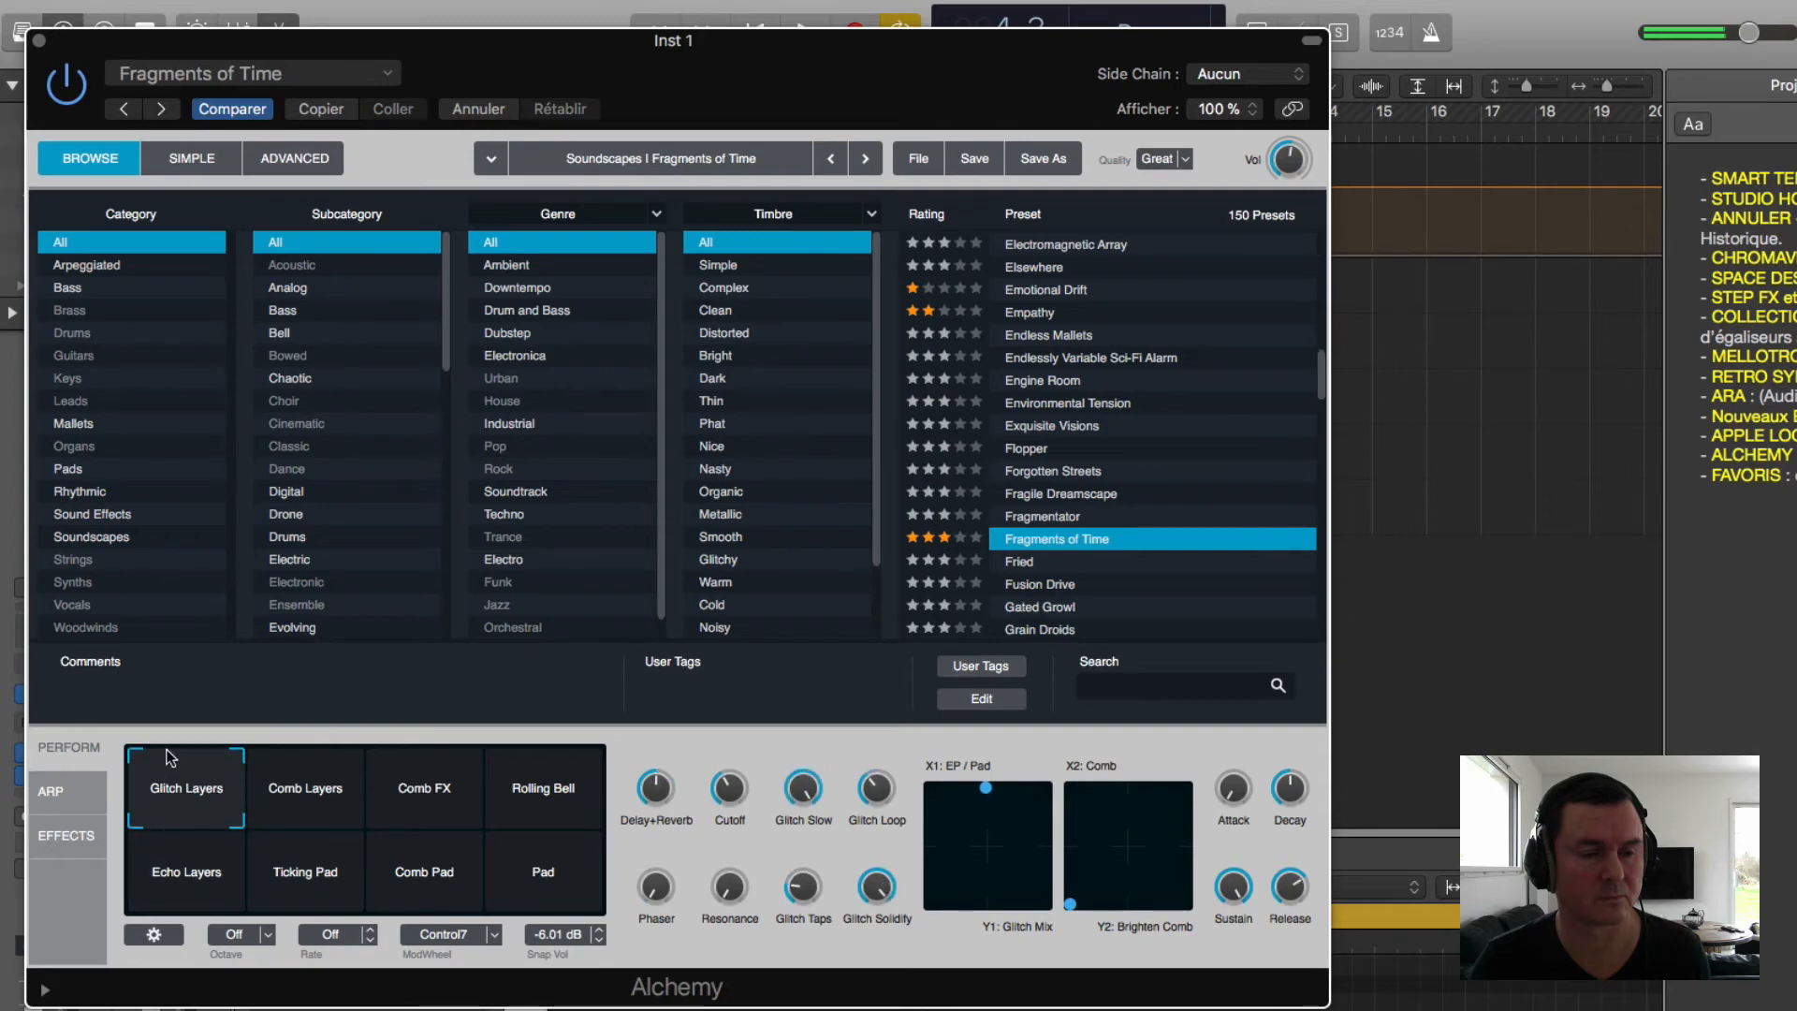
# Step: Load the Gravity Waves preset and audition its performance snapshots in turn, returning to Distortion Pressure
pyautogui.scroll(-5, 1047, 501)
pyautogui.click(1048, 490)
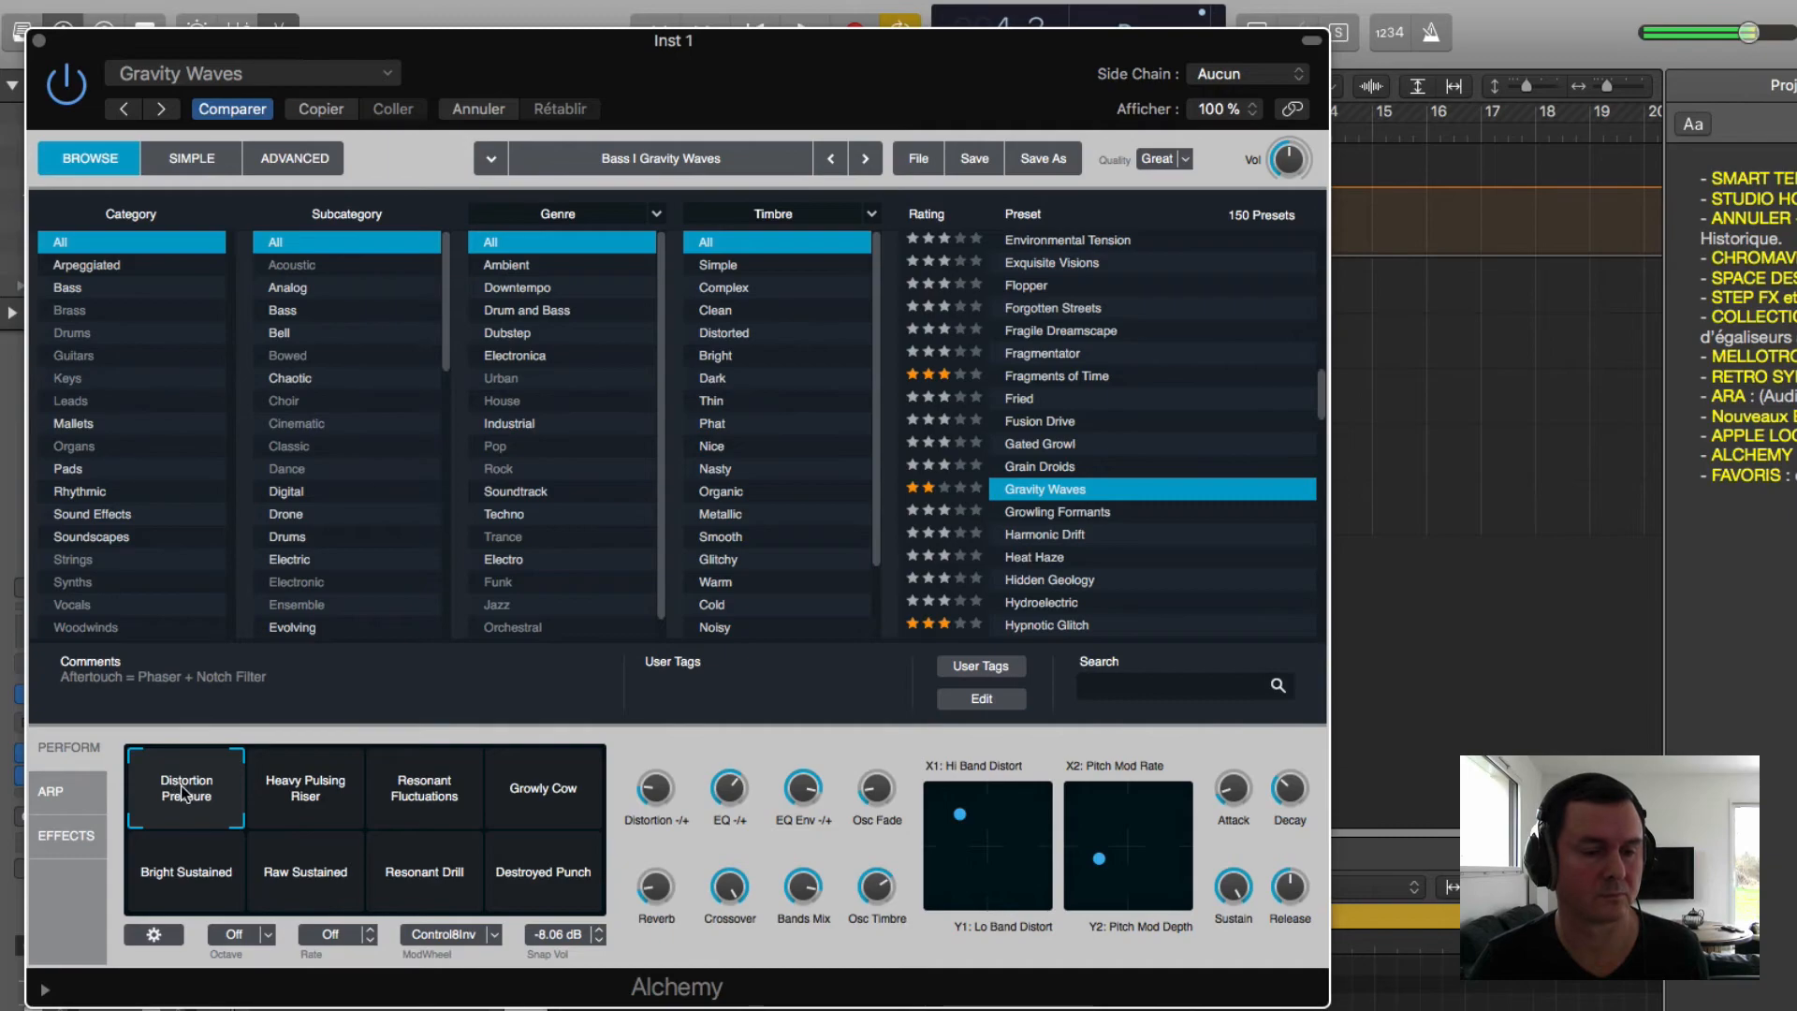
pyautogui.click(291, 785)
pyautogui.click(418, 781)
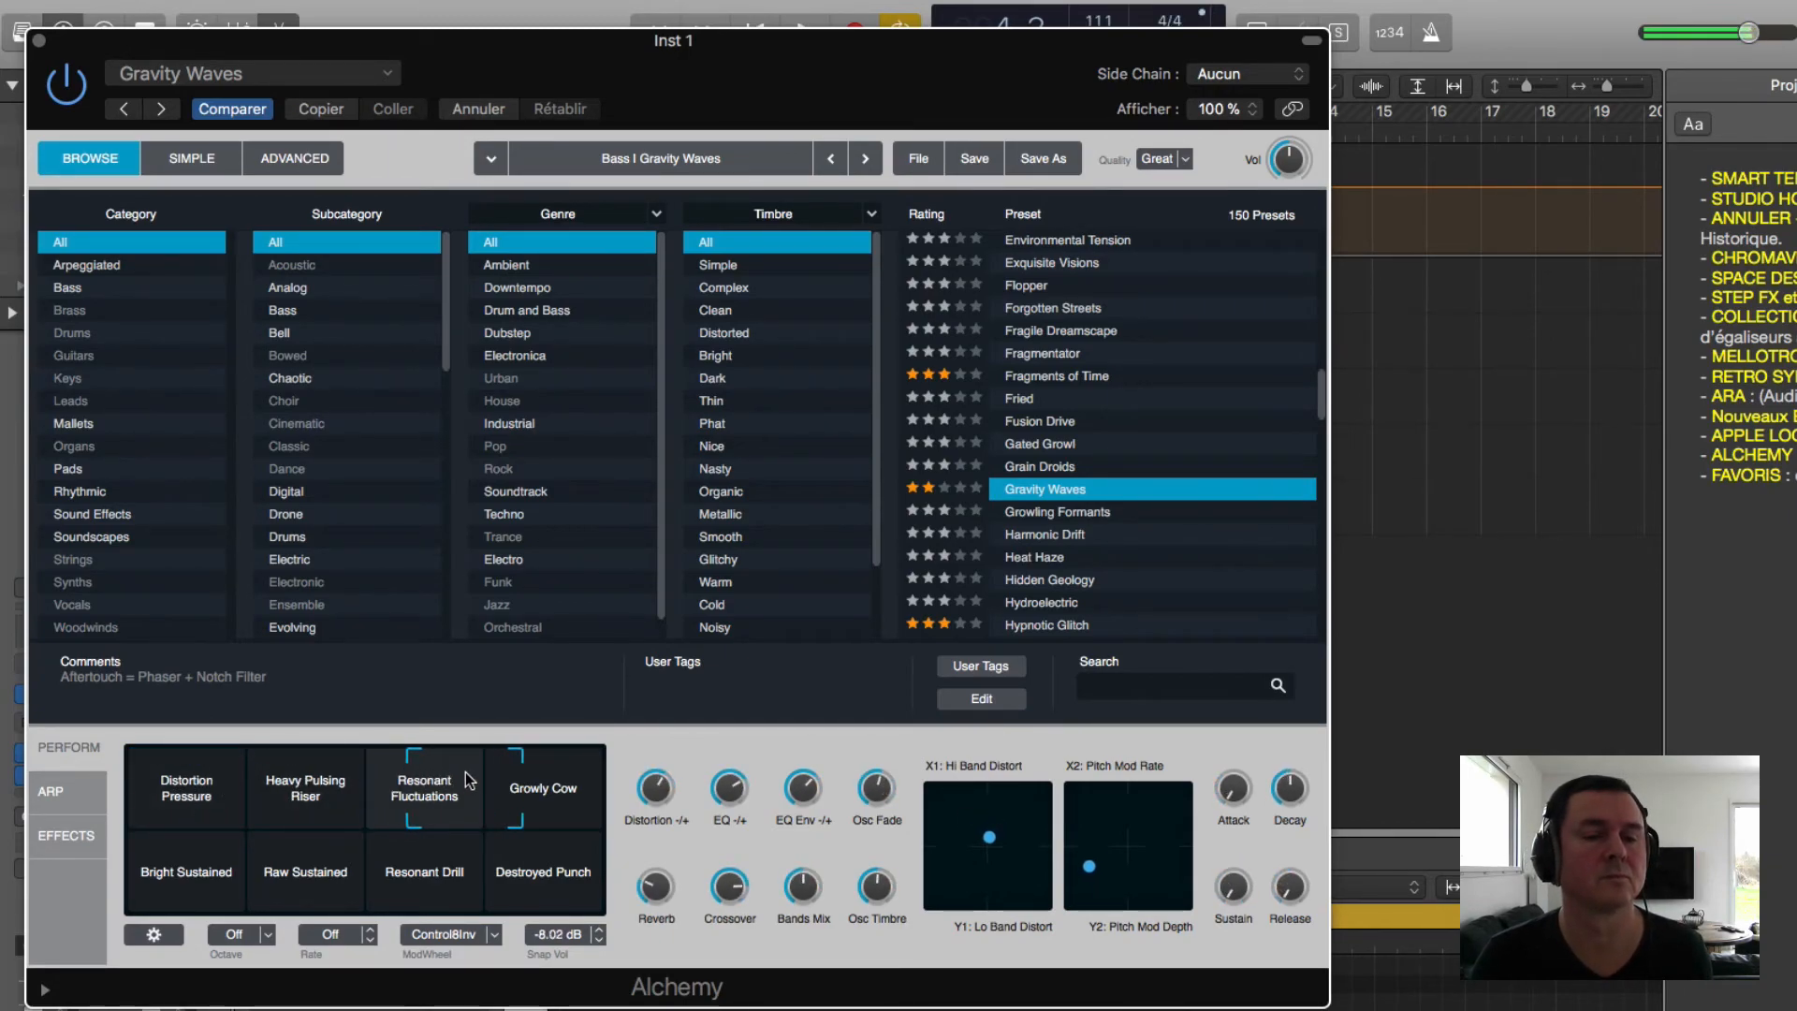
pyautogui.click(540, 775)
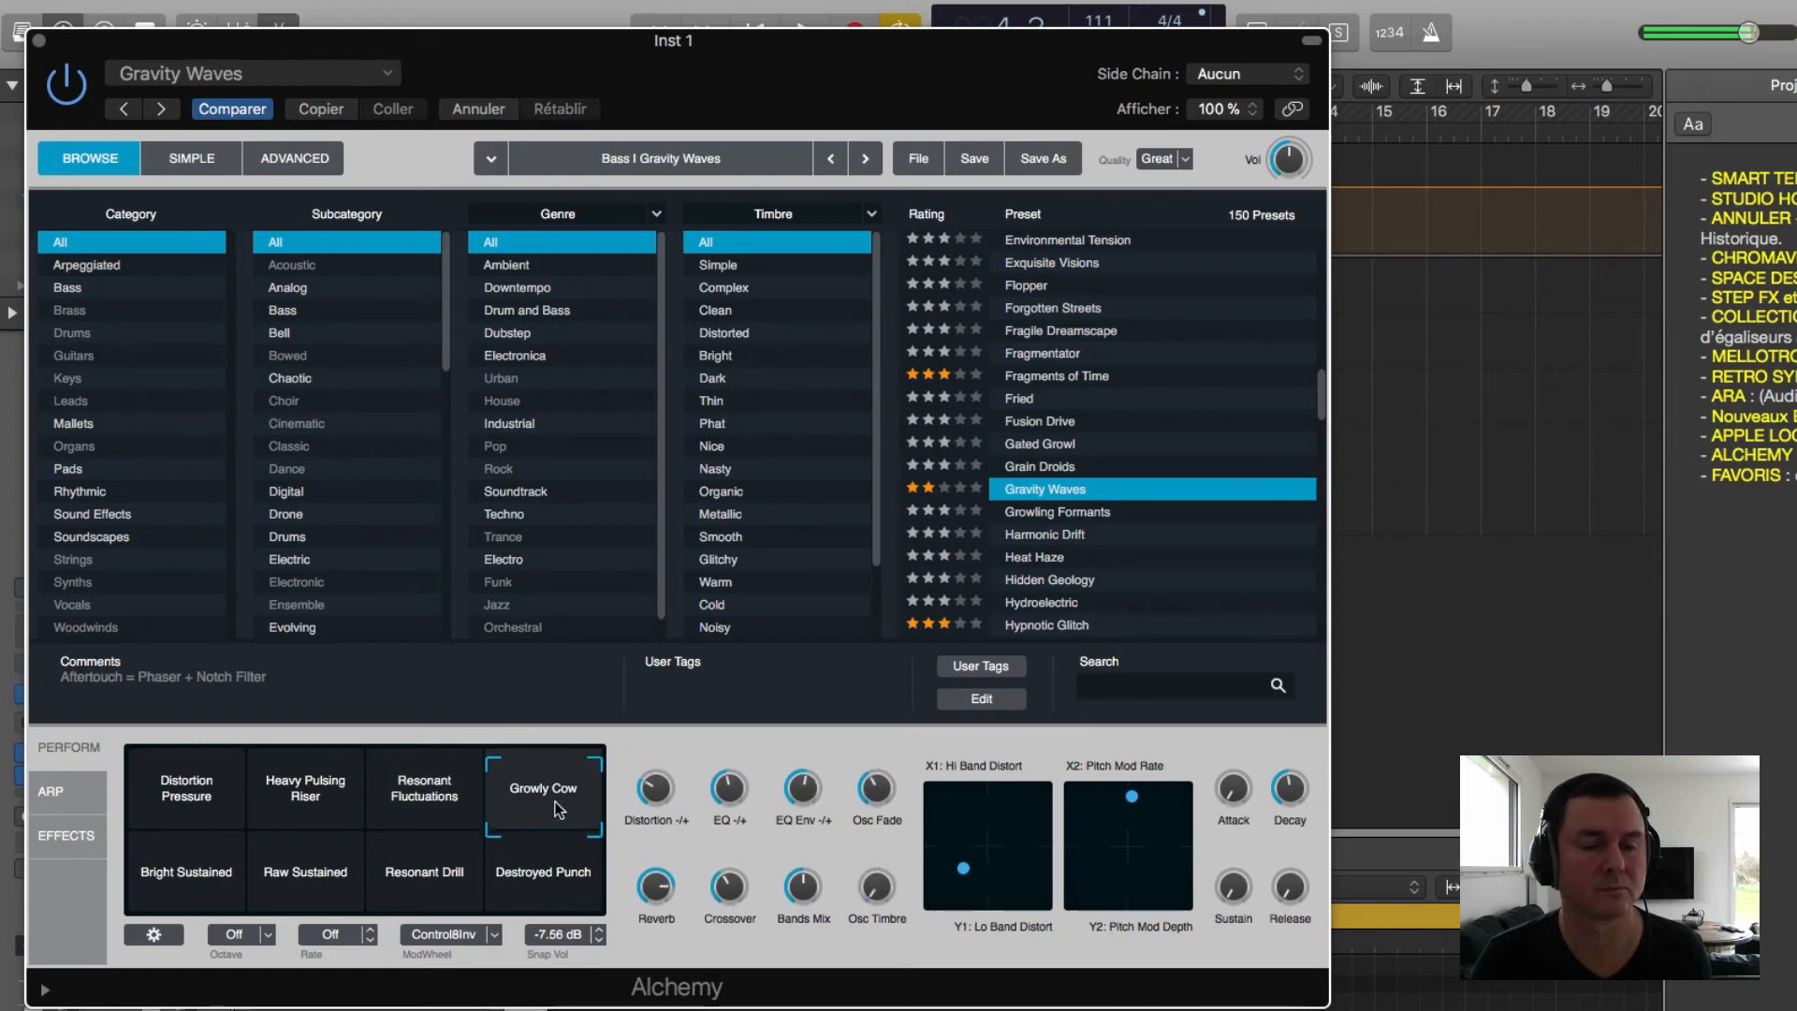
pyautogui.click(553, 885)
pyautogui.click(427, 893)
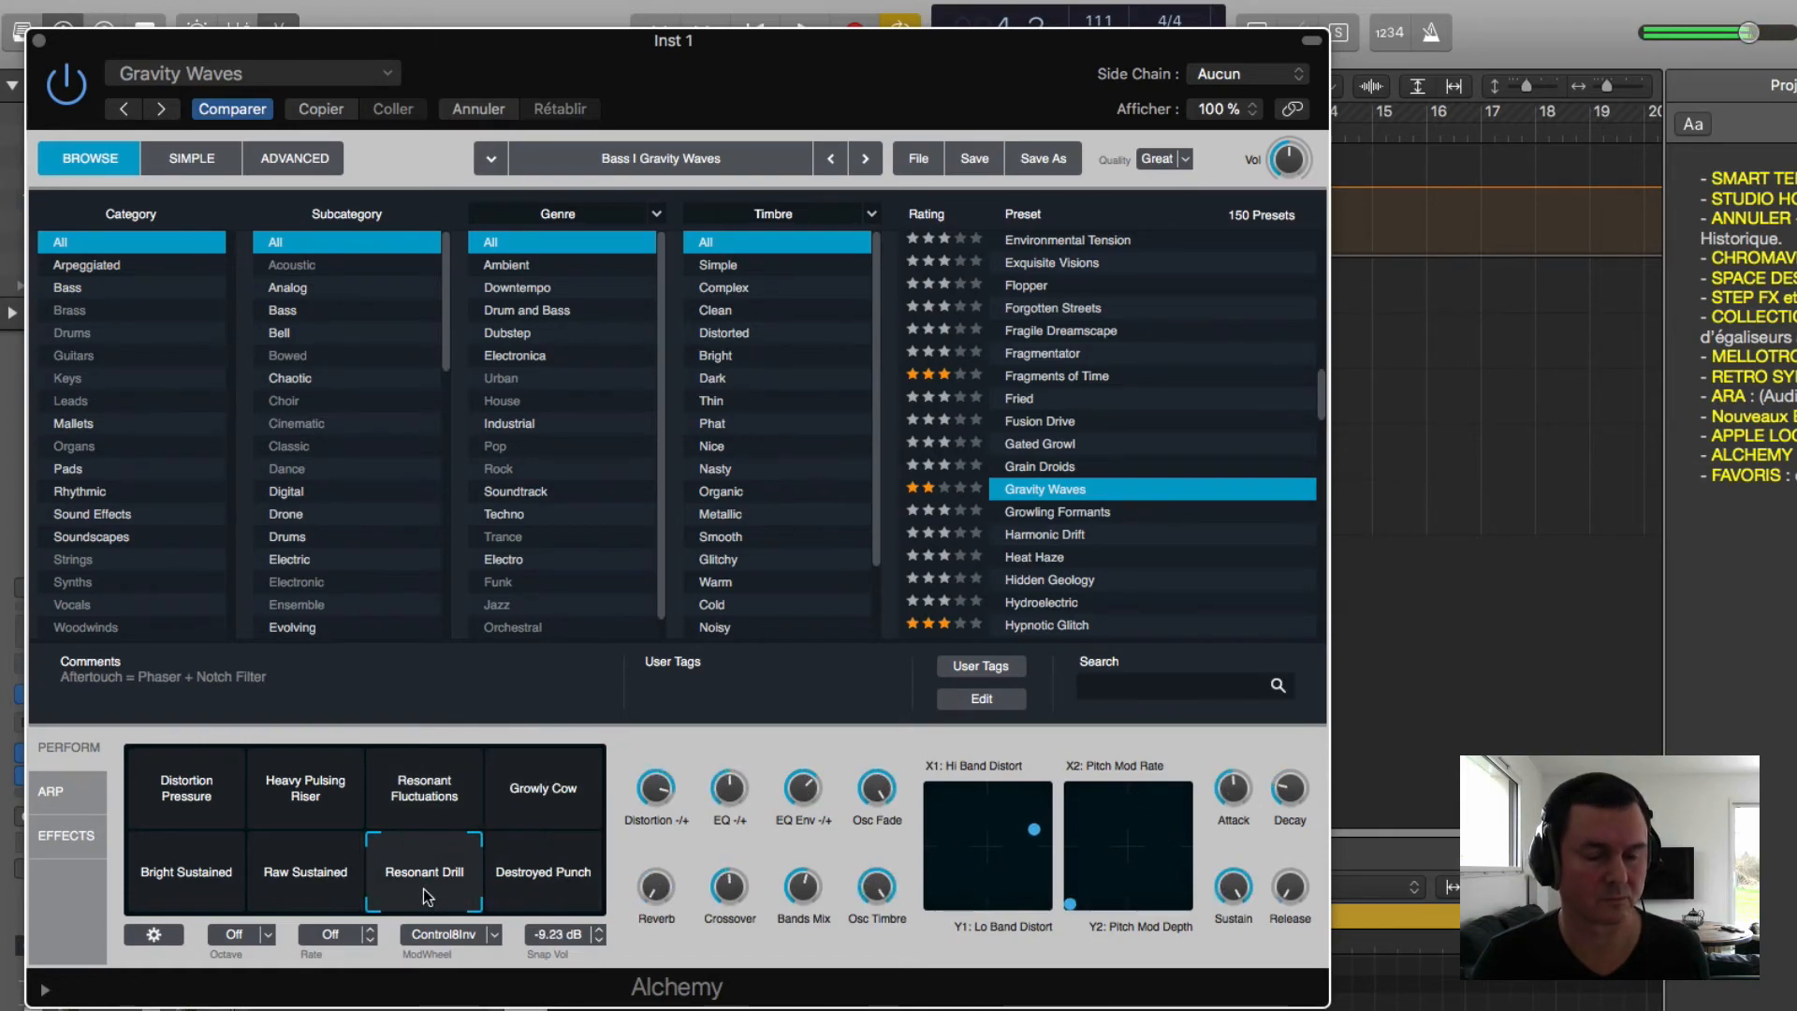
pyautogui.click(303, 884)
pyautogui.click(199, 875)
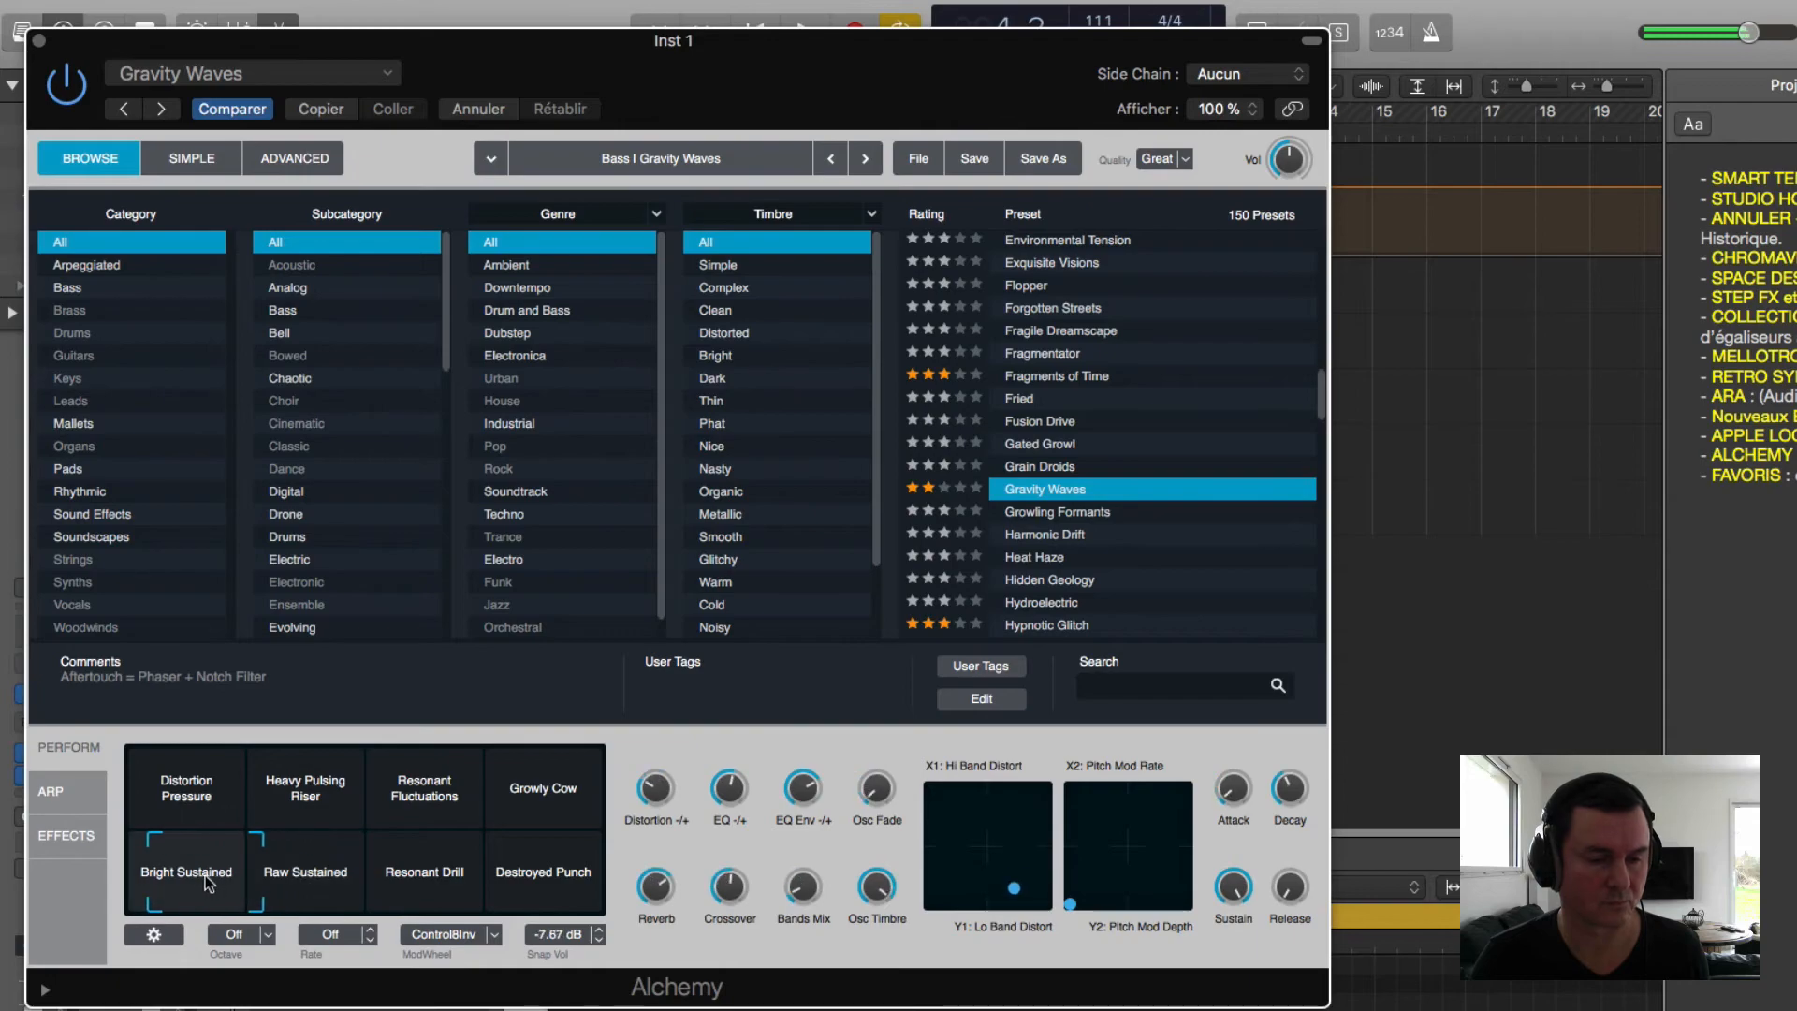
pyautogui.click(180, 786)
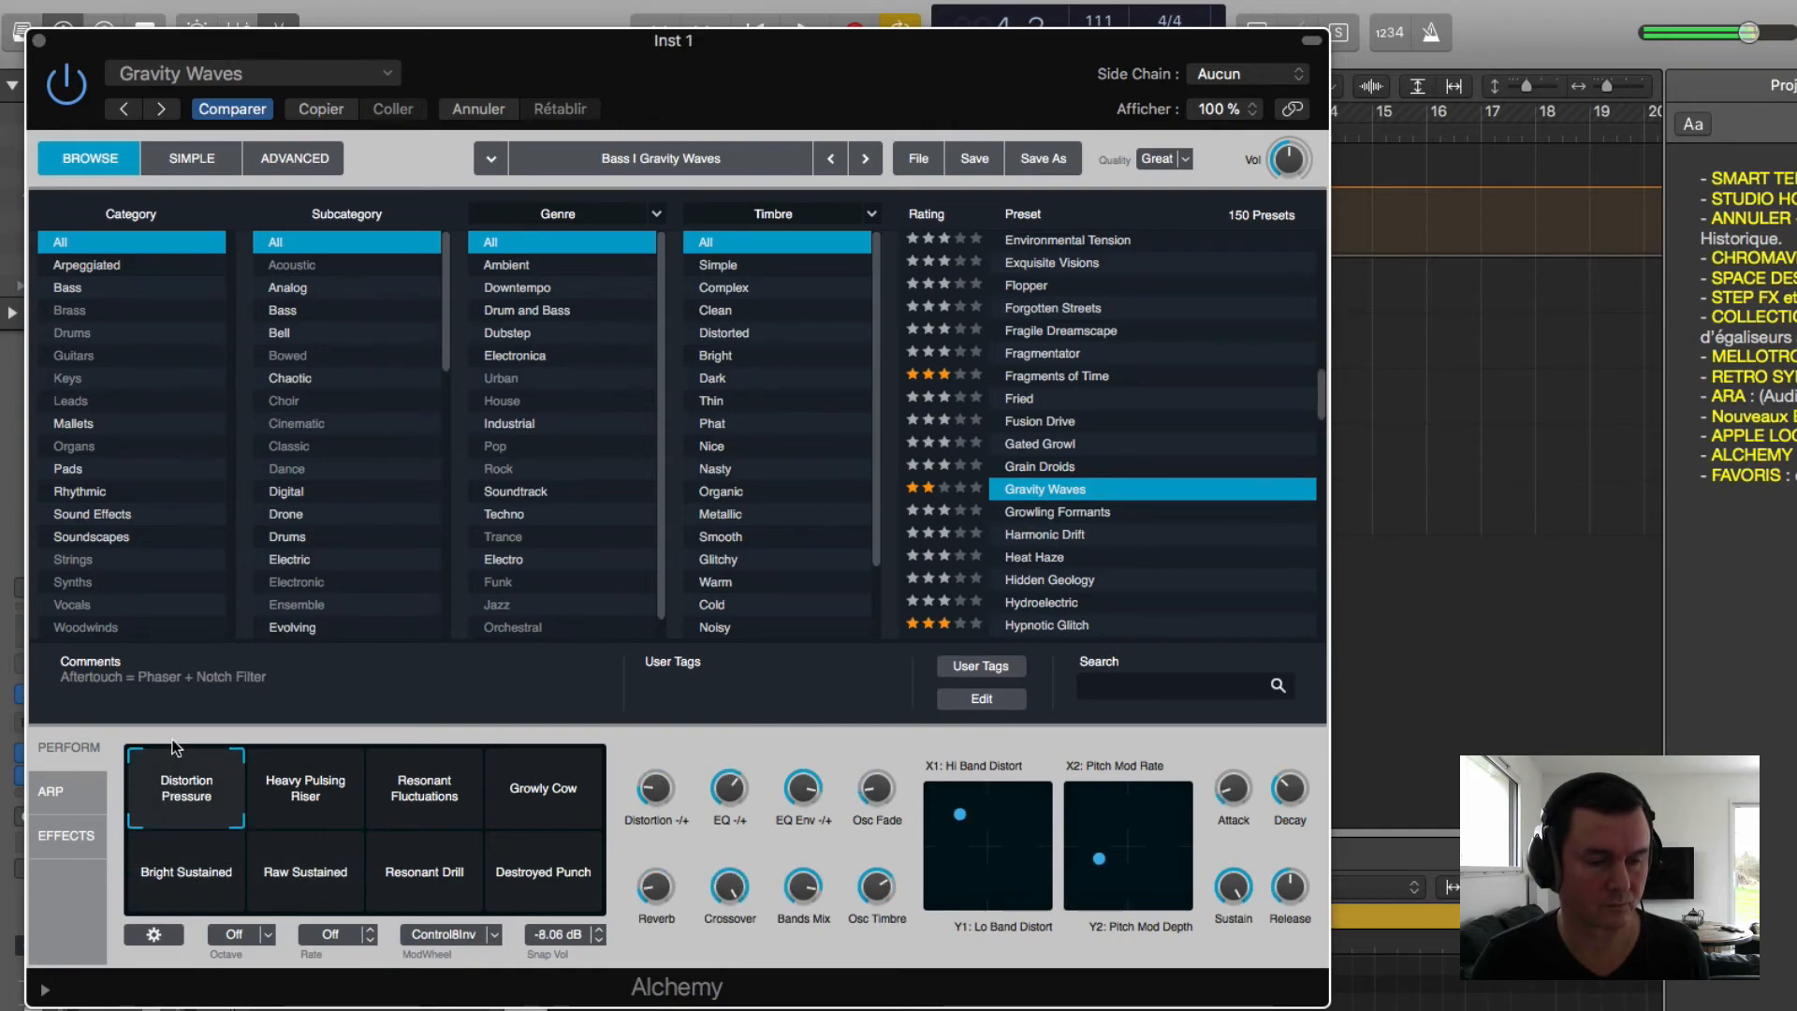
# Step: Load the Hypnotic Glitch preset and audition its performance snapshots in turn, returning to Hypnotic
pyautogui.click(1023, 626)
pyautogui.scroll(-5, 1058, 524)
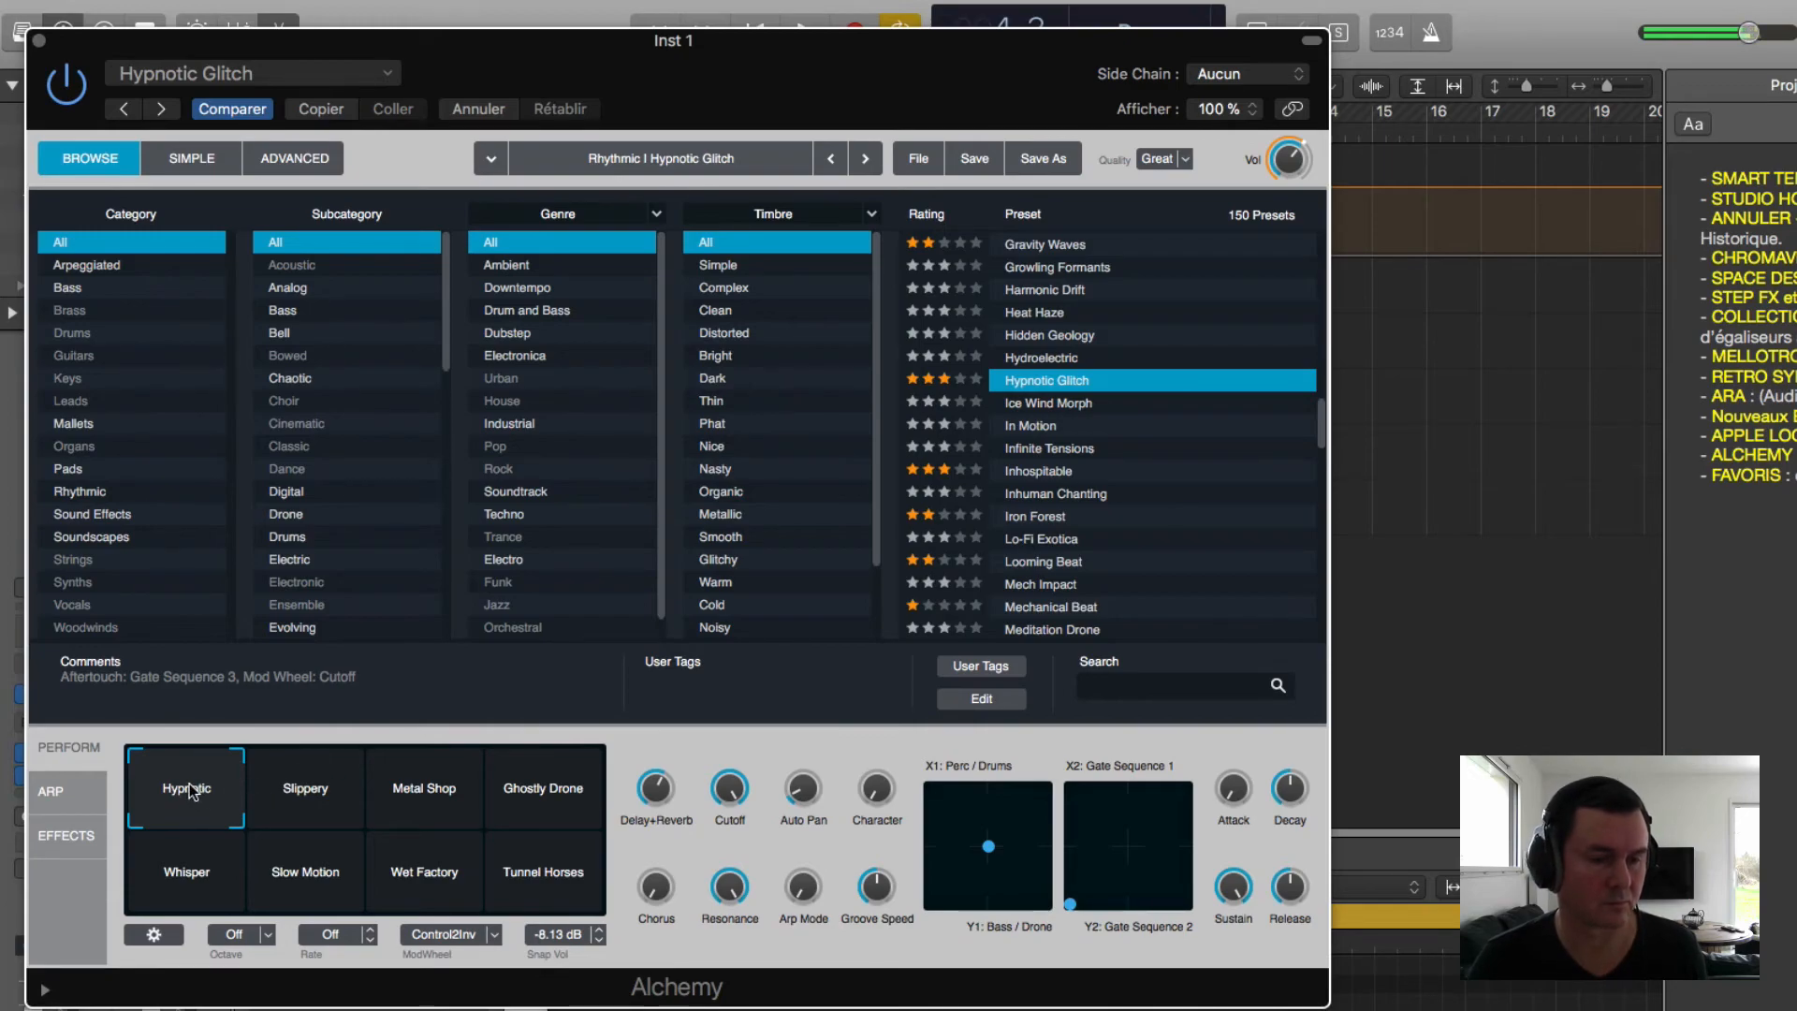
pyautogui.click(293, 784)
pyautogui.click(391, 778)
pyautogui.click(497, 777)
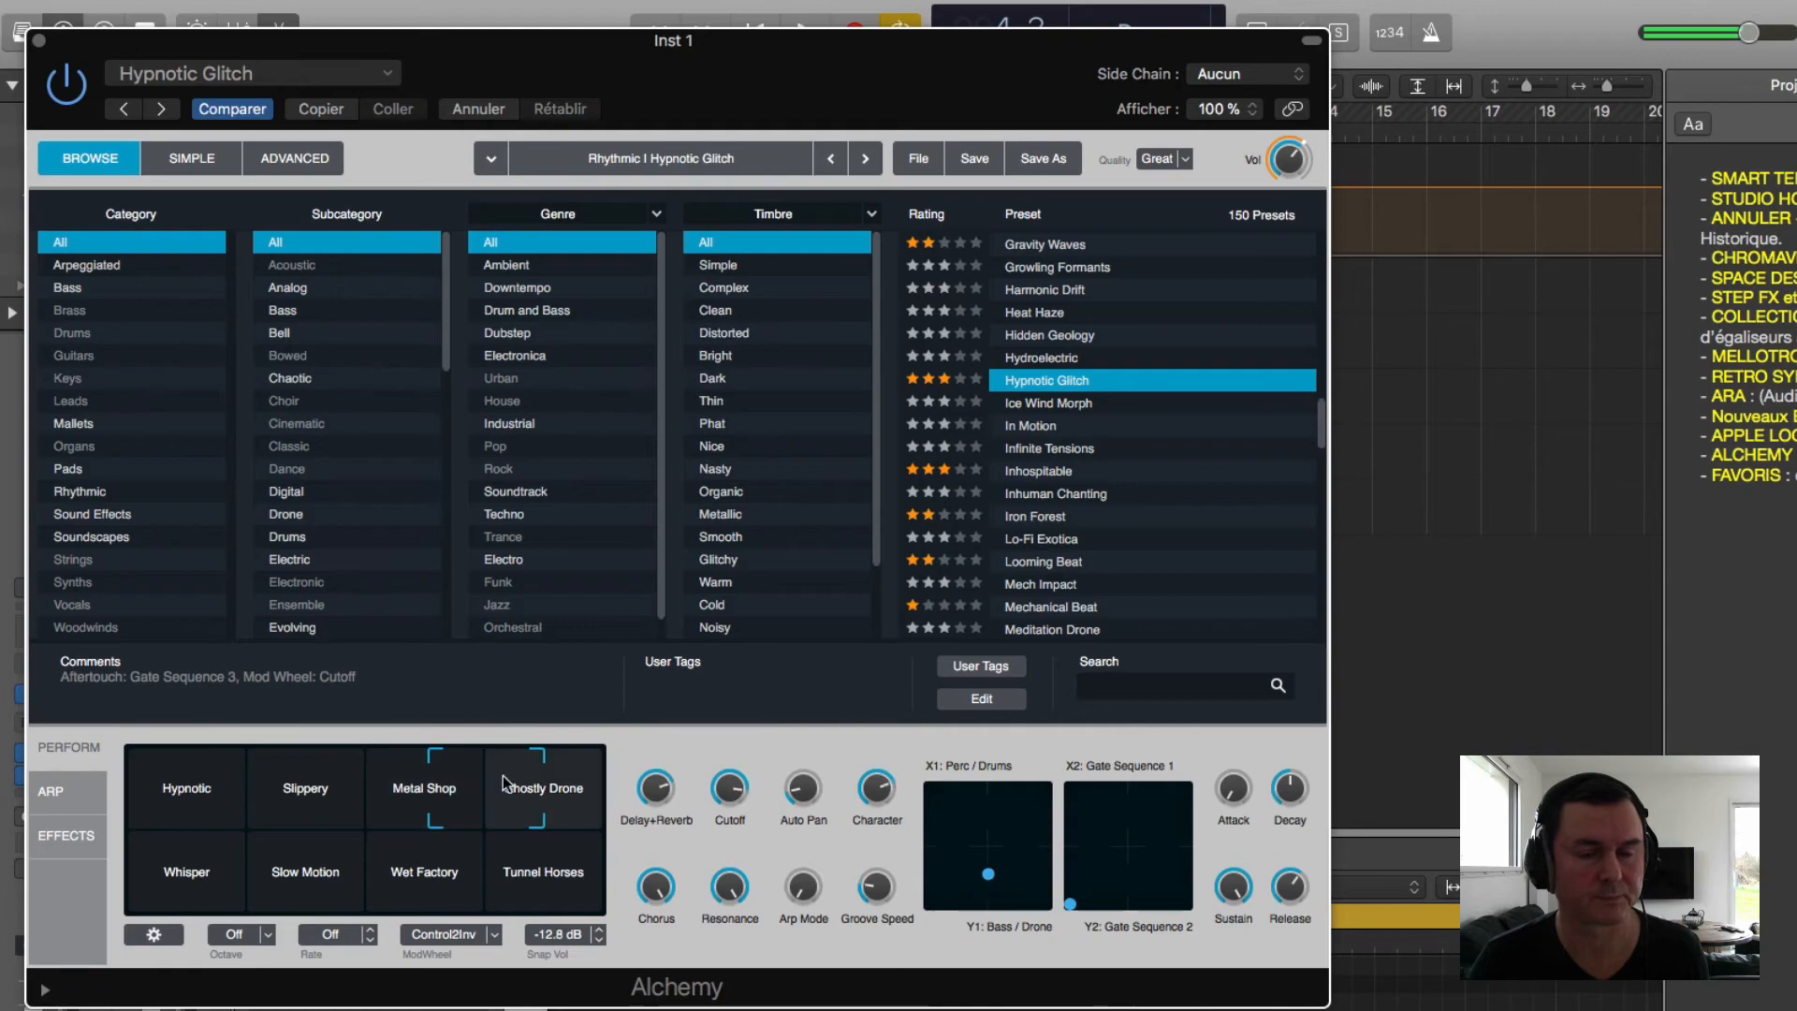
pyautogui.click(557, 889)
pyautogui.click(459, 896)
pyautogui.click(279, 898)
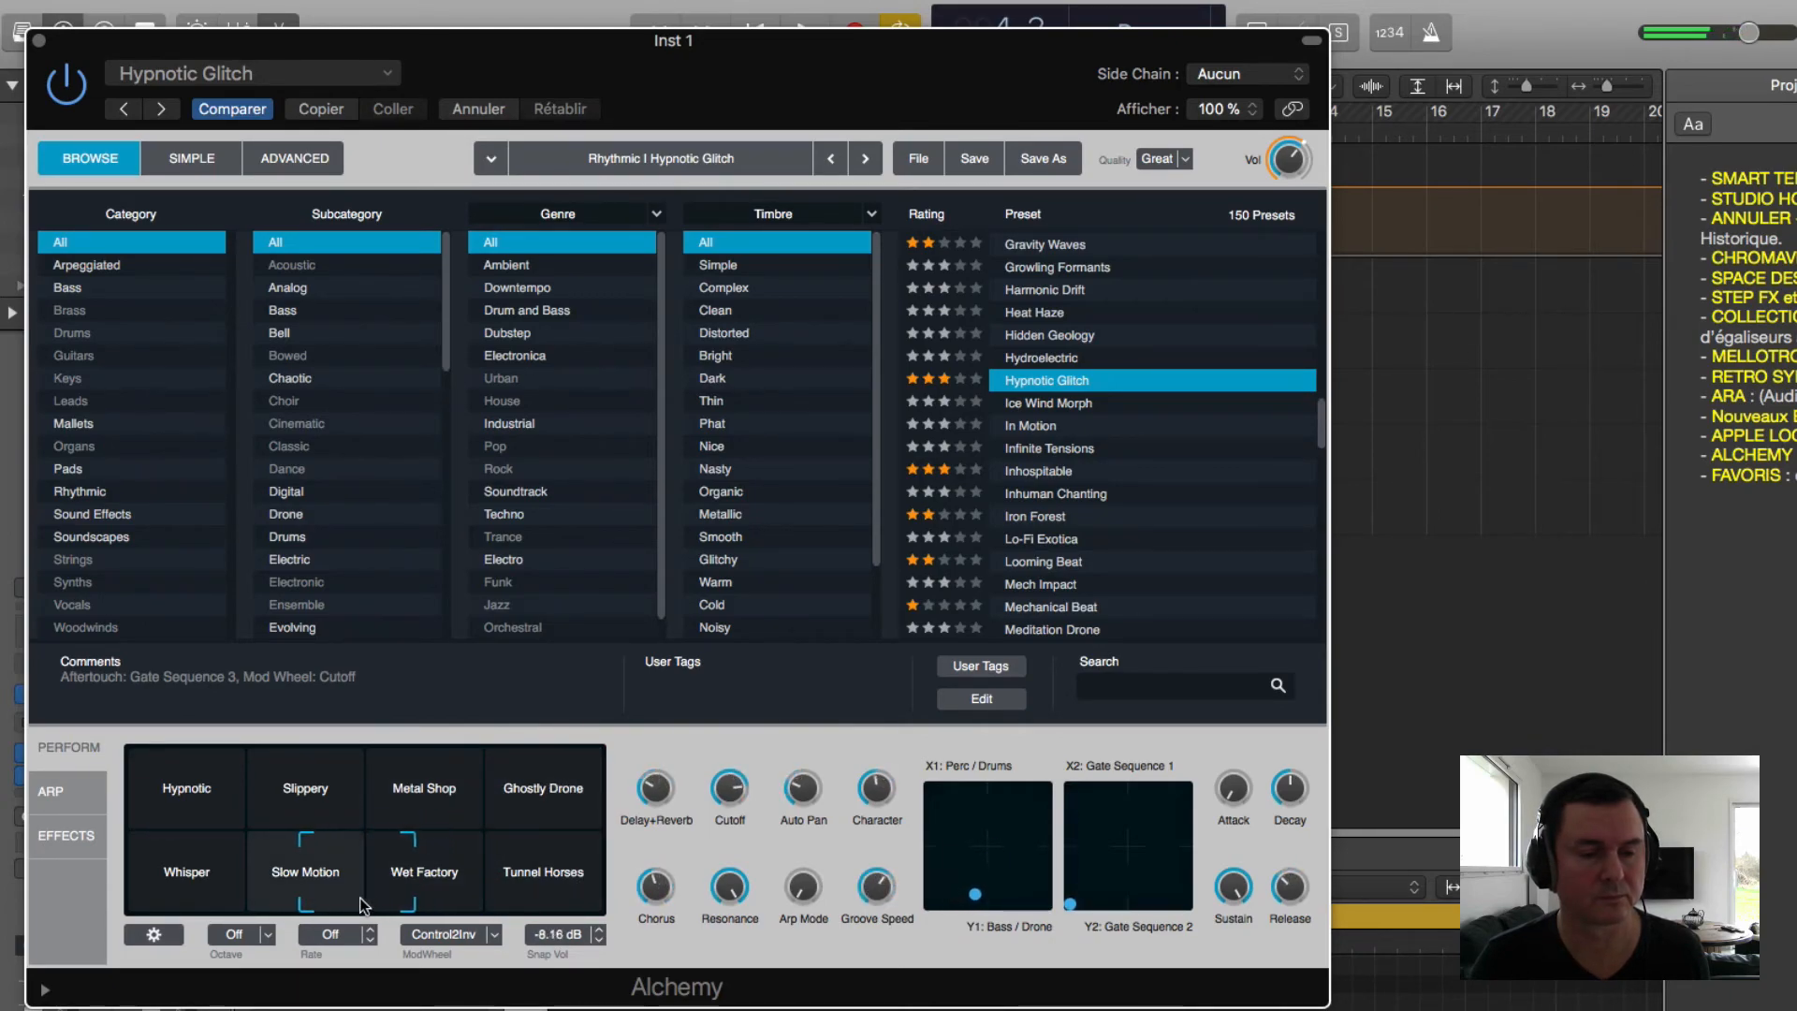
pyautogui.click(182, 899)
pyautogui.click(178, 777)
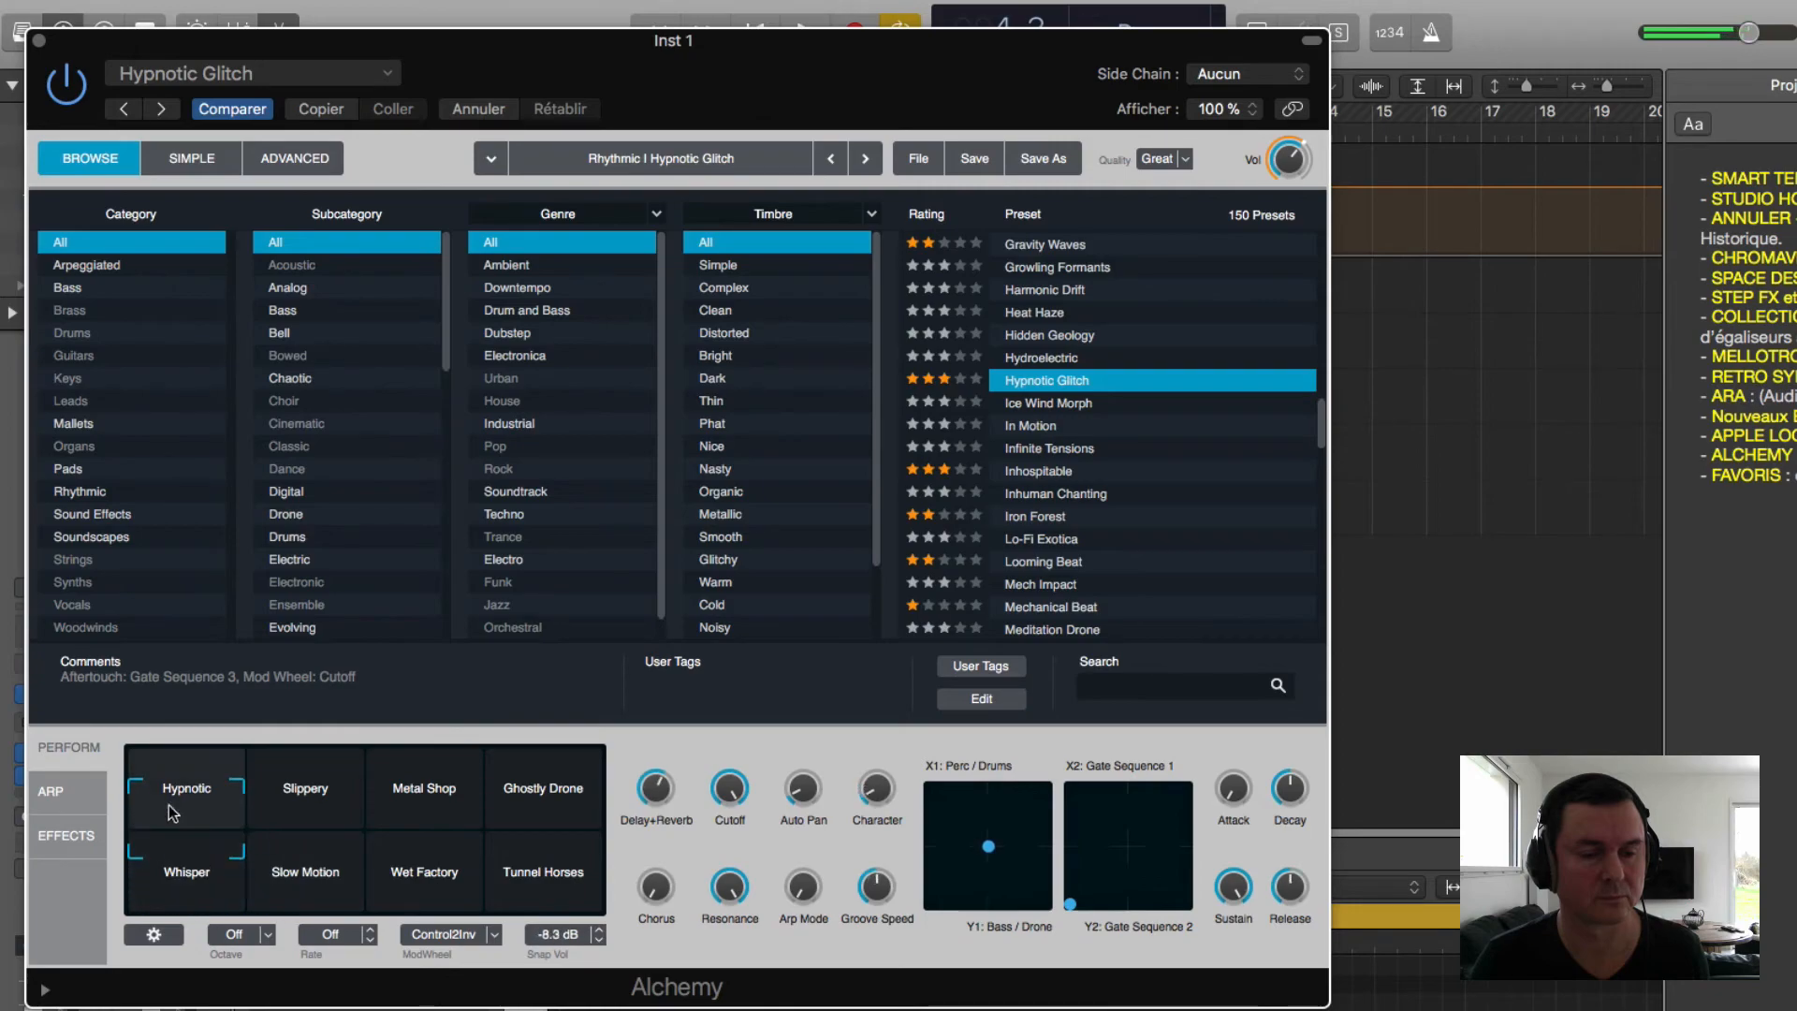
# Step: Load the Inhospitable preset and sweep through its performance snapshots, returning to Atmospheric
pyautogui.click(1042, 473)
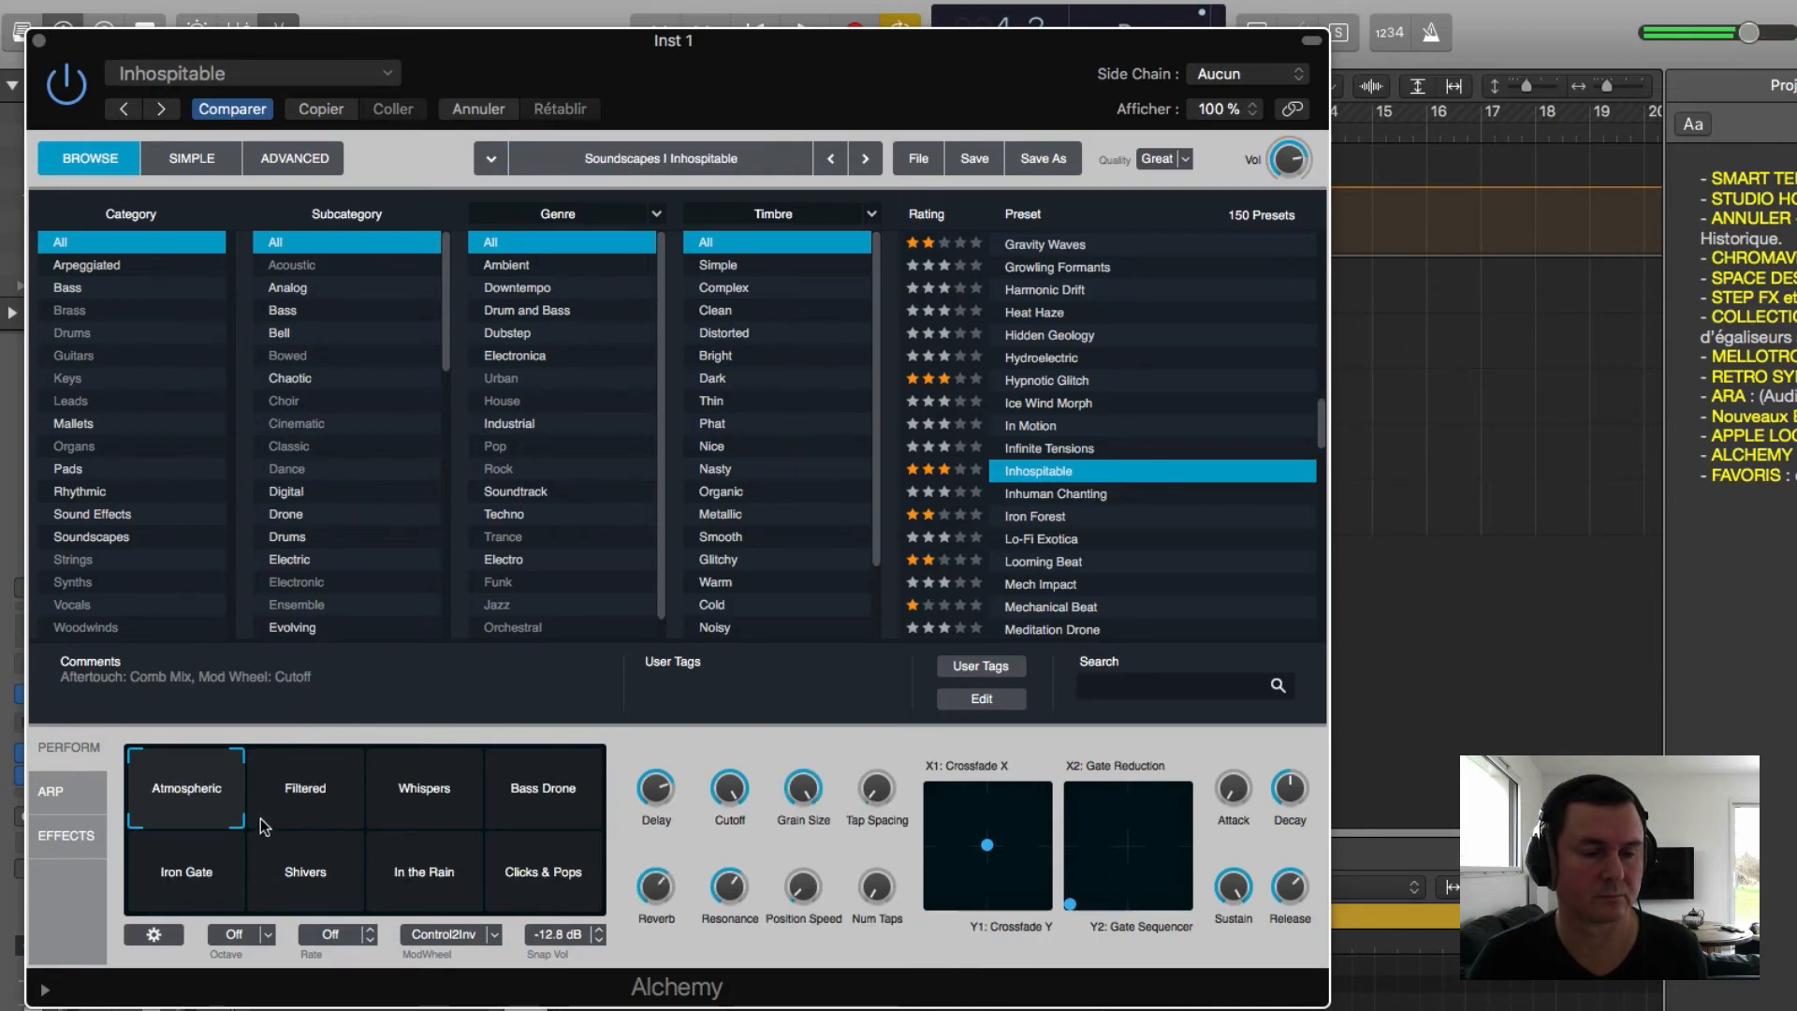
pyautogui.click(300, 791)
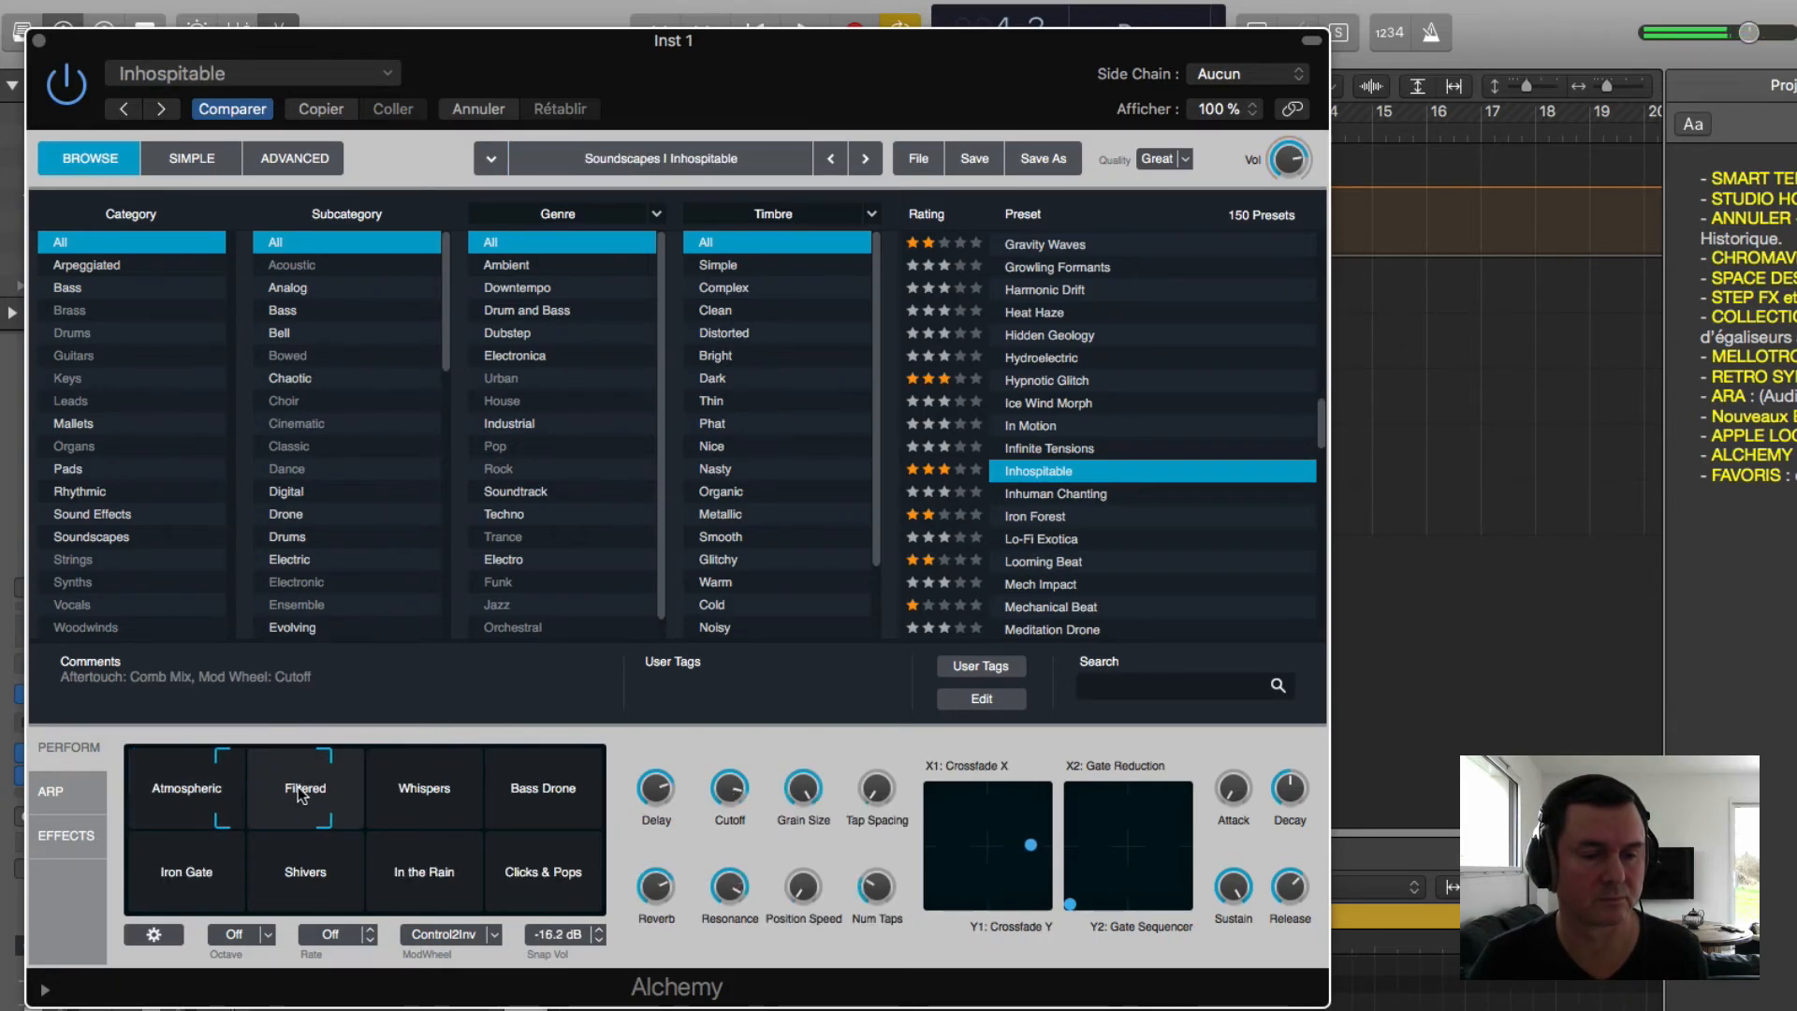
pyautogui.click(416, 786)
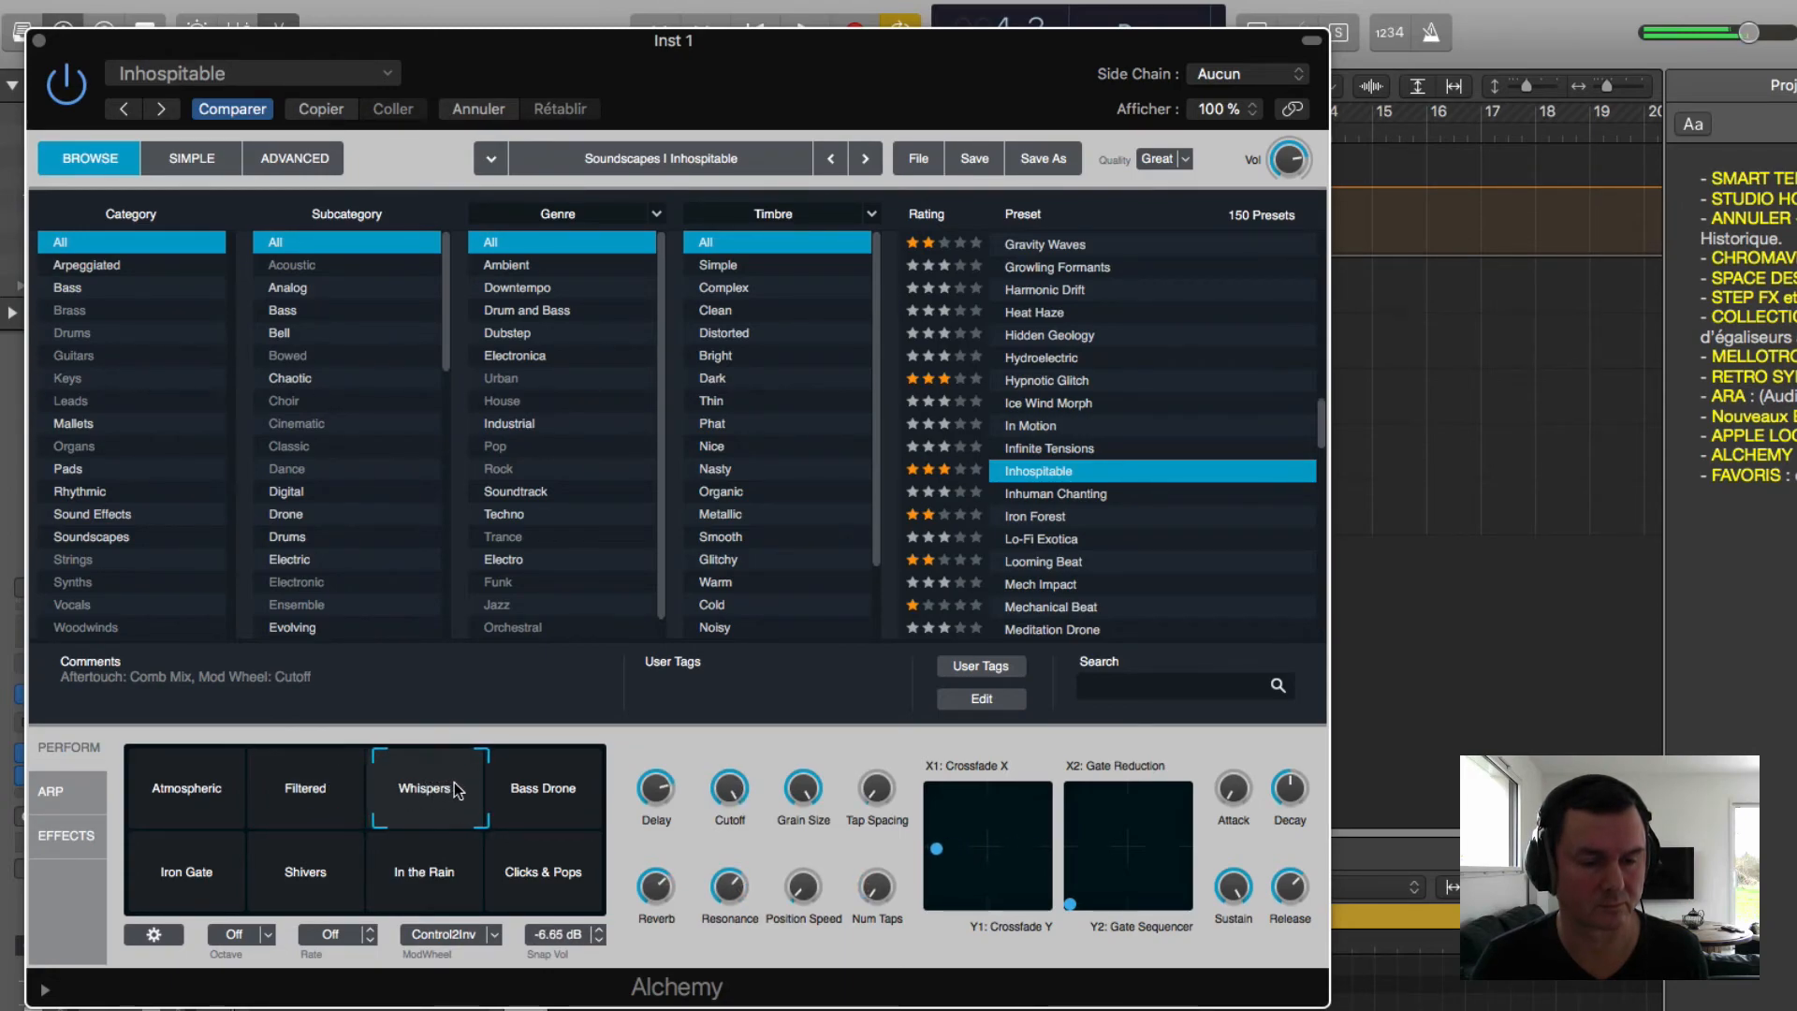
pyautogui.click(569, 786)
pyautogui.click(575, 866)
pyautogui.click(466, 904)
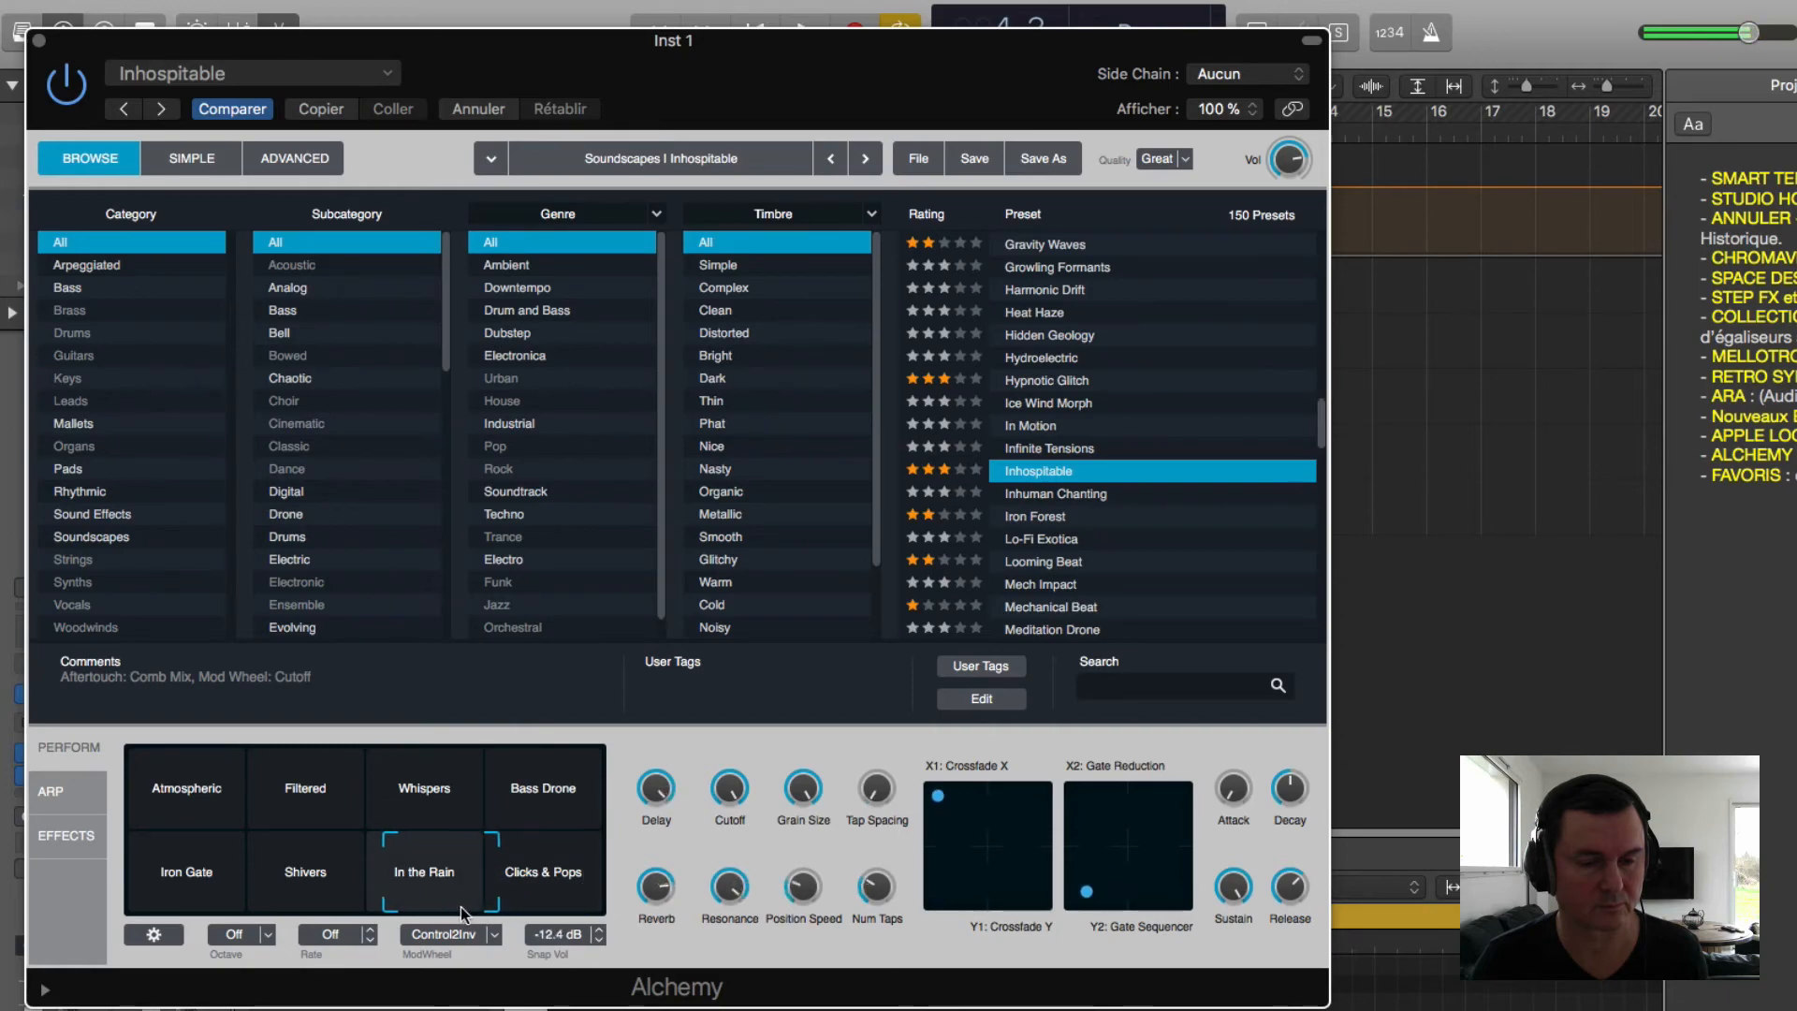
pyautogui.moveTo(429, 908); pyautogui.dragTo(157, 791)
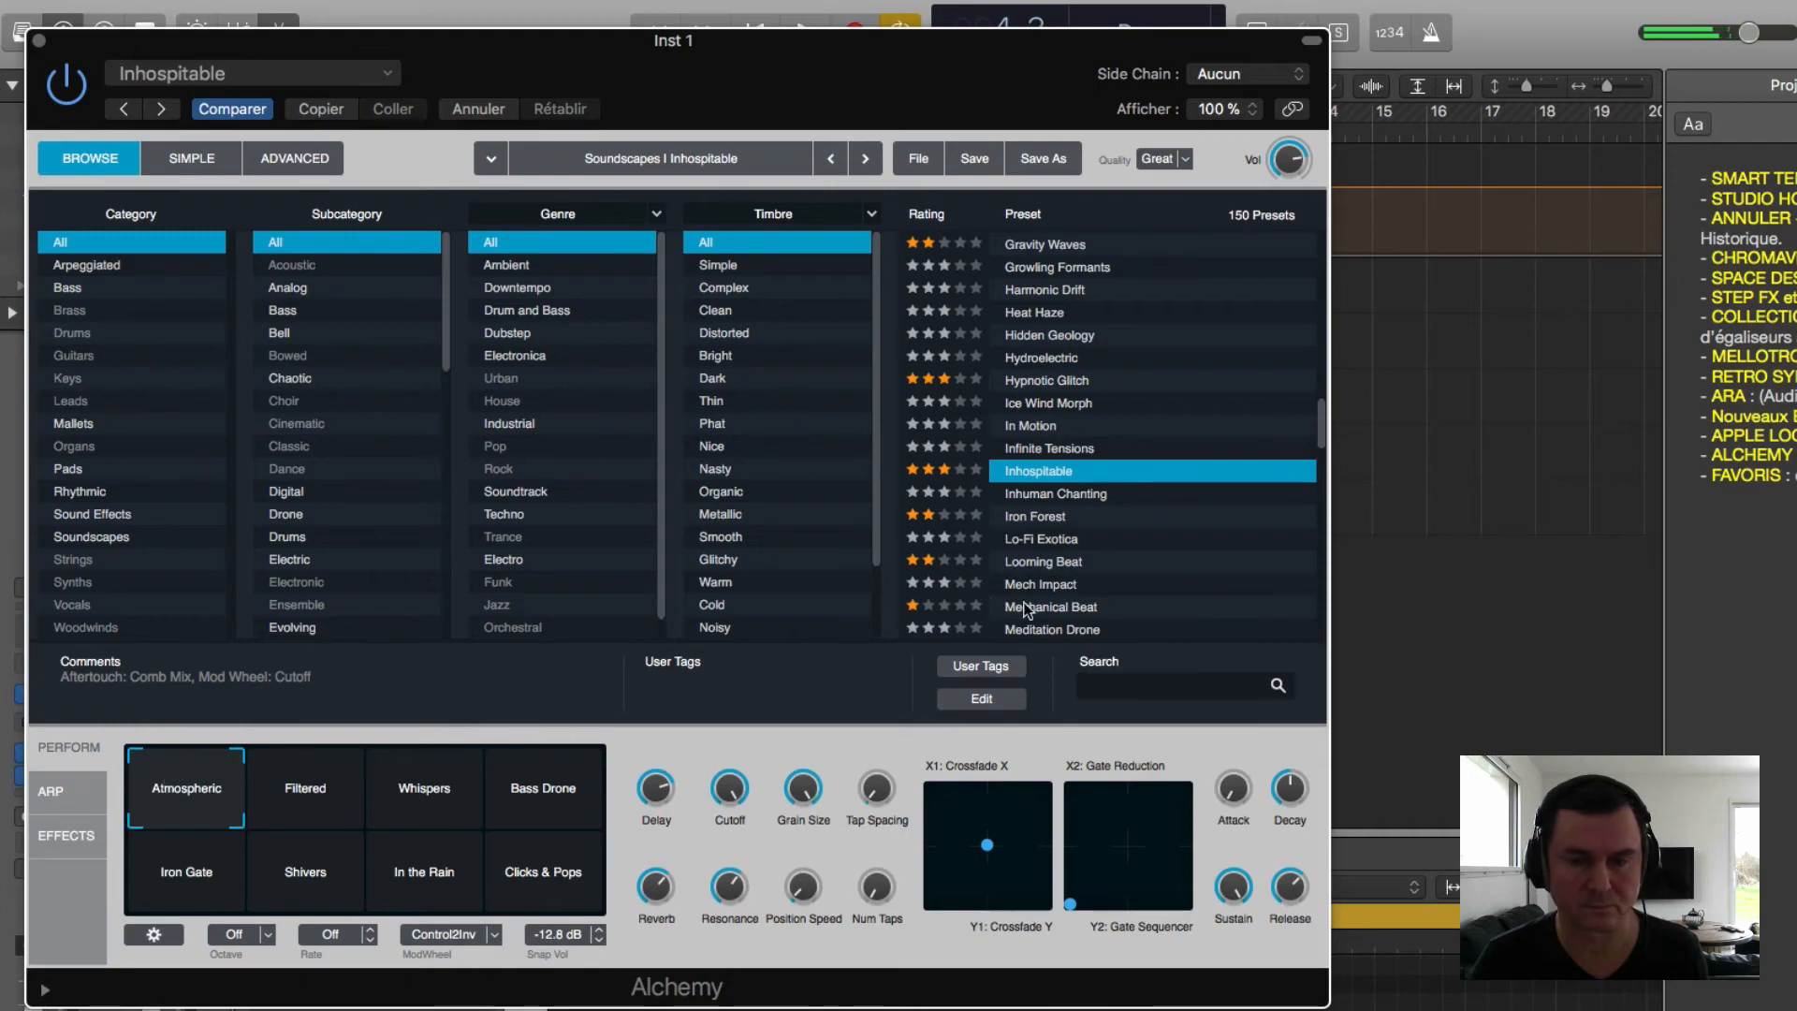
# Step: Audition the Iron Forest and Looming Beat presets, sweeping through the snapshots of each and returning to Light Breeze and Mysterious respectively
pyautogui.click(1049, 518)
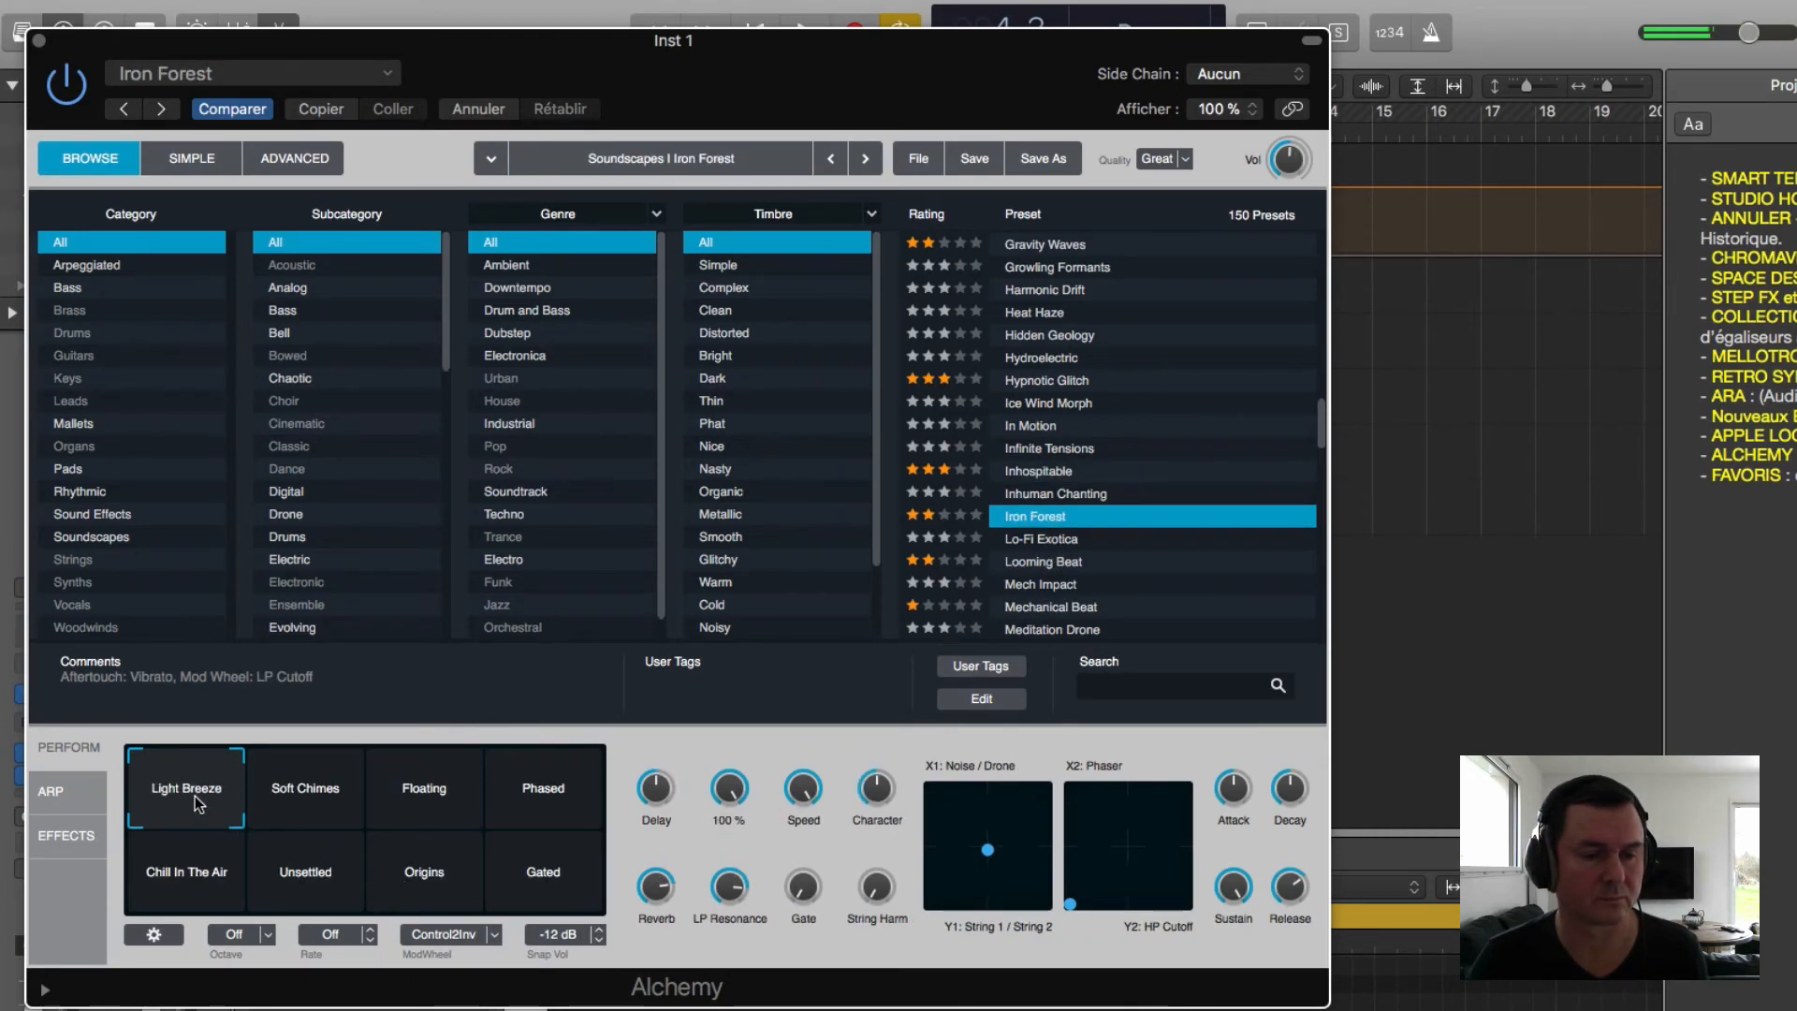
pyautogui.moveTo(195, 795); pyautogui.dragTo(177, 762)
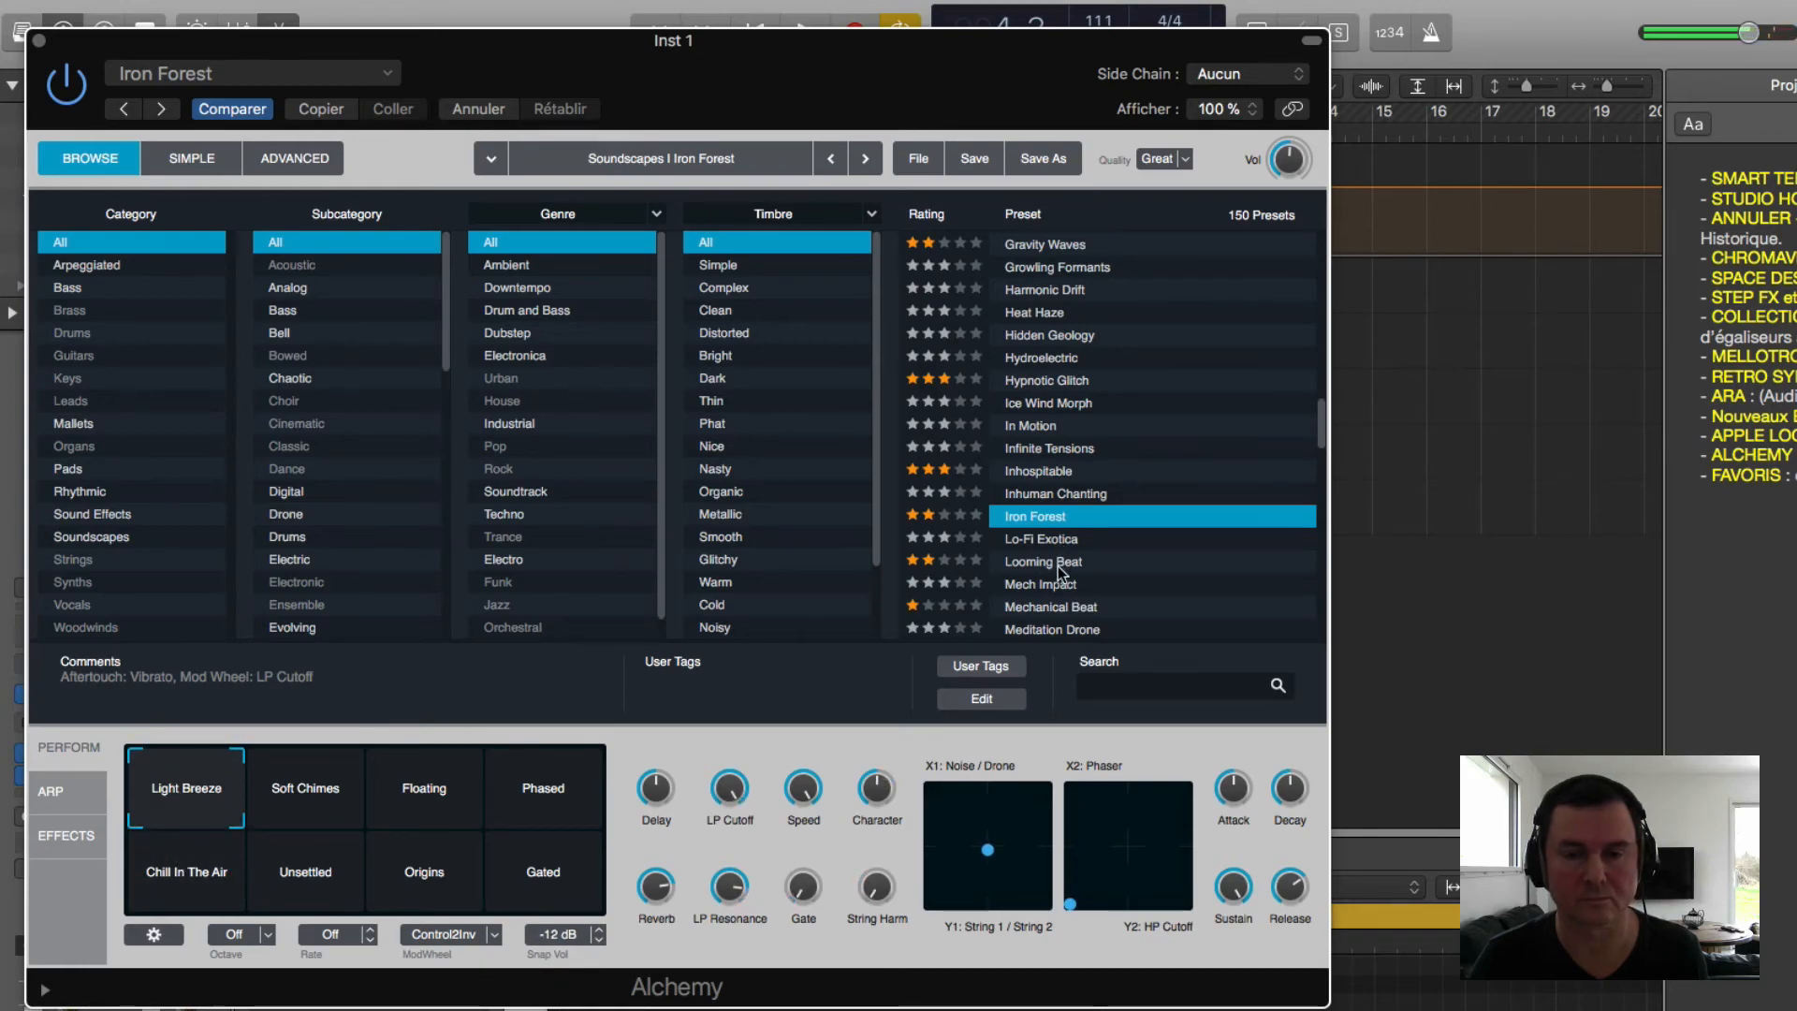
pyautogui.click(1059, 567)
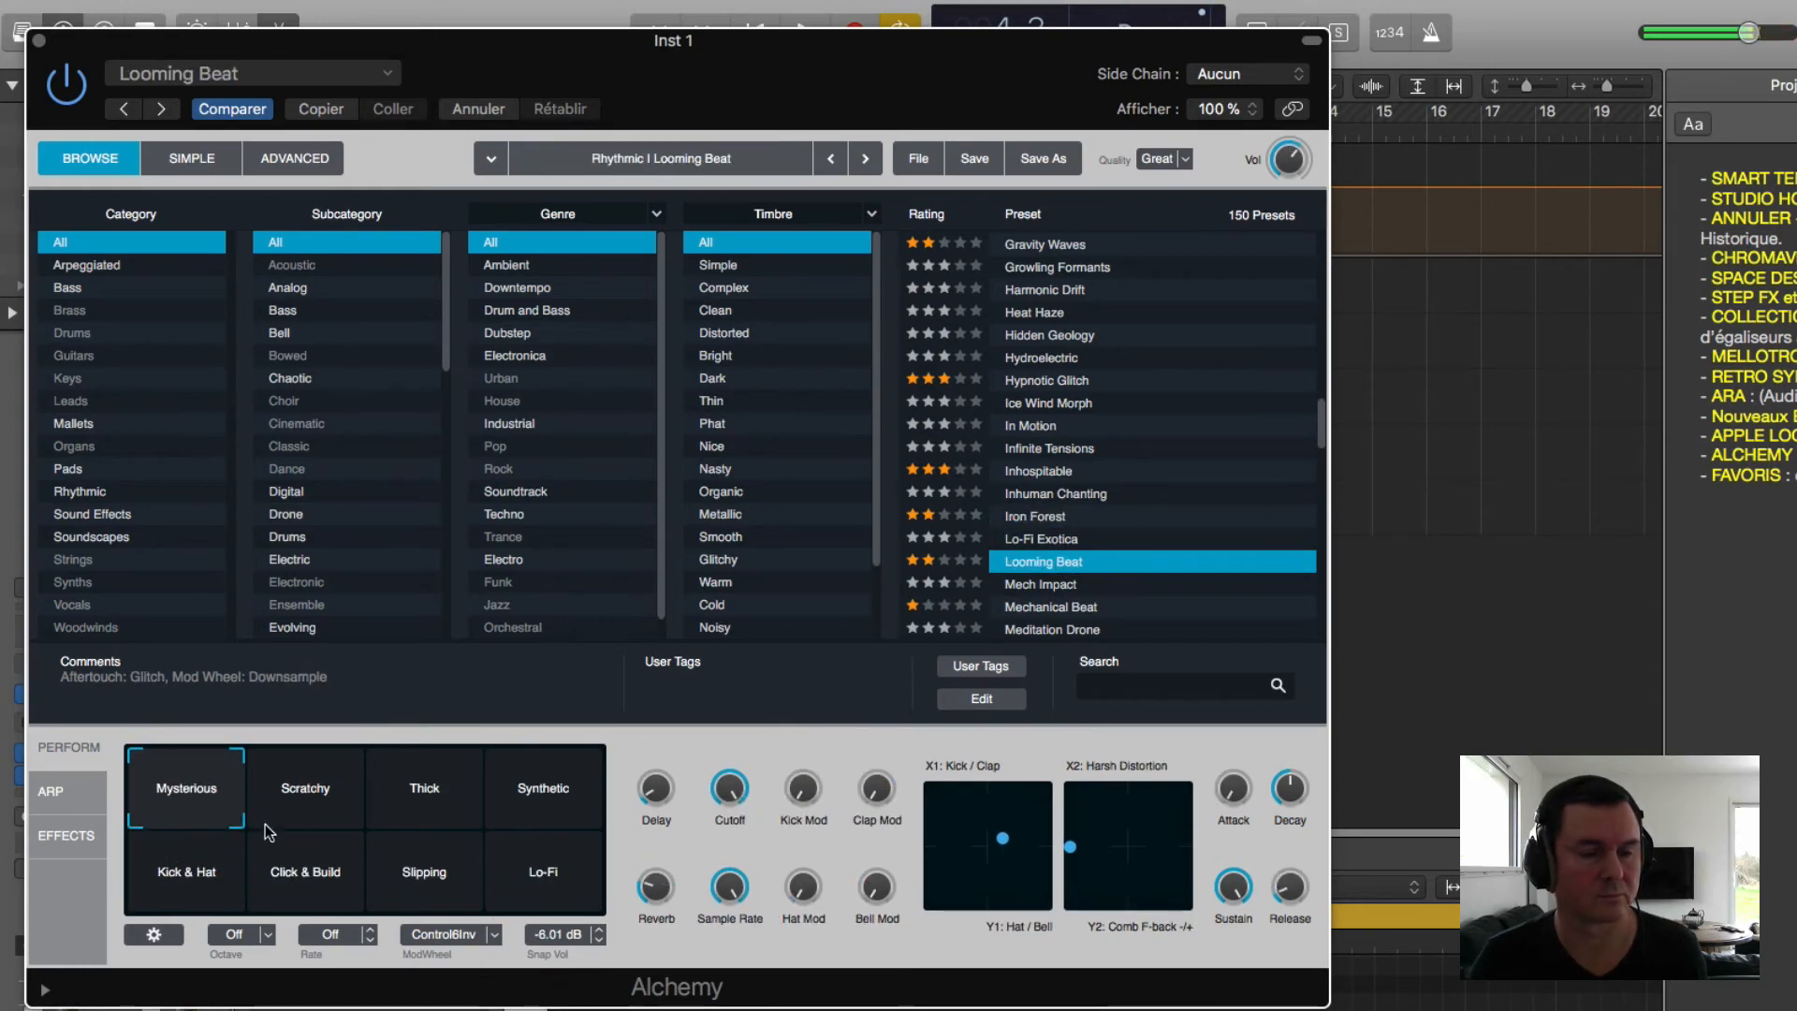
pyautogui.moveTo(209, 807); pyautogui.dragTo(161, 763)
# Step: Load the Mechanical Beat preset and sweep through its performance snapshots, returning to Stamping
pyautogui.click(1053, 606)
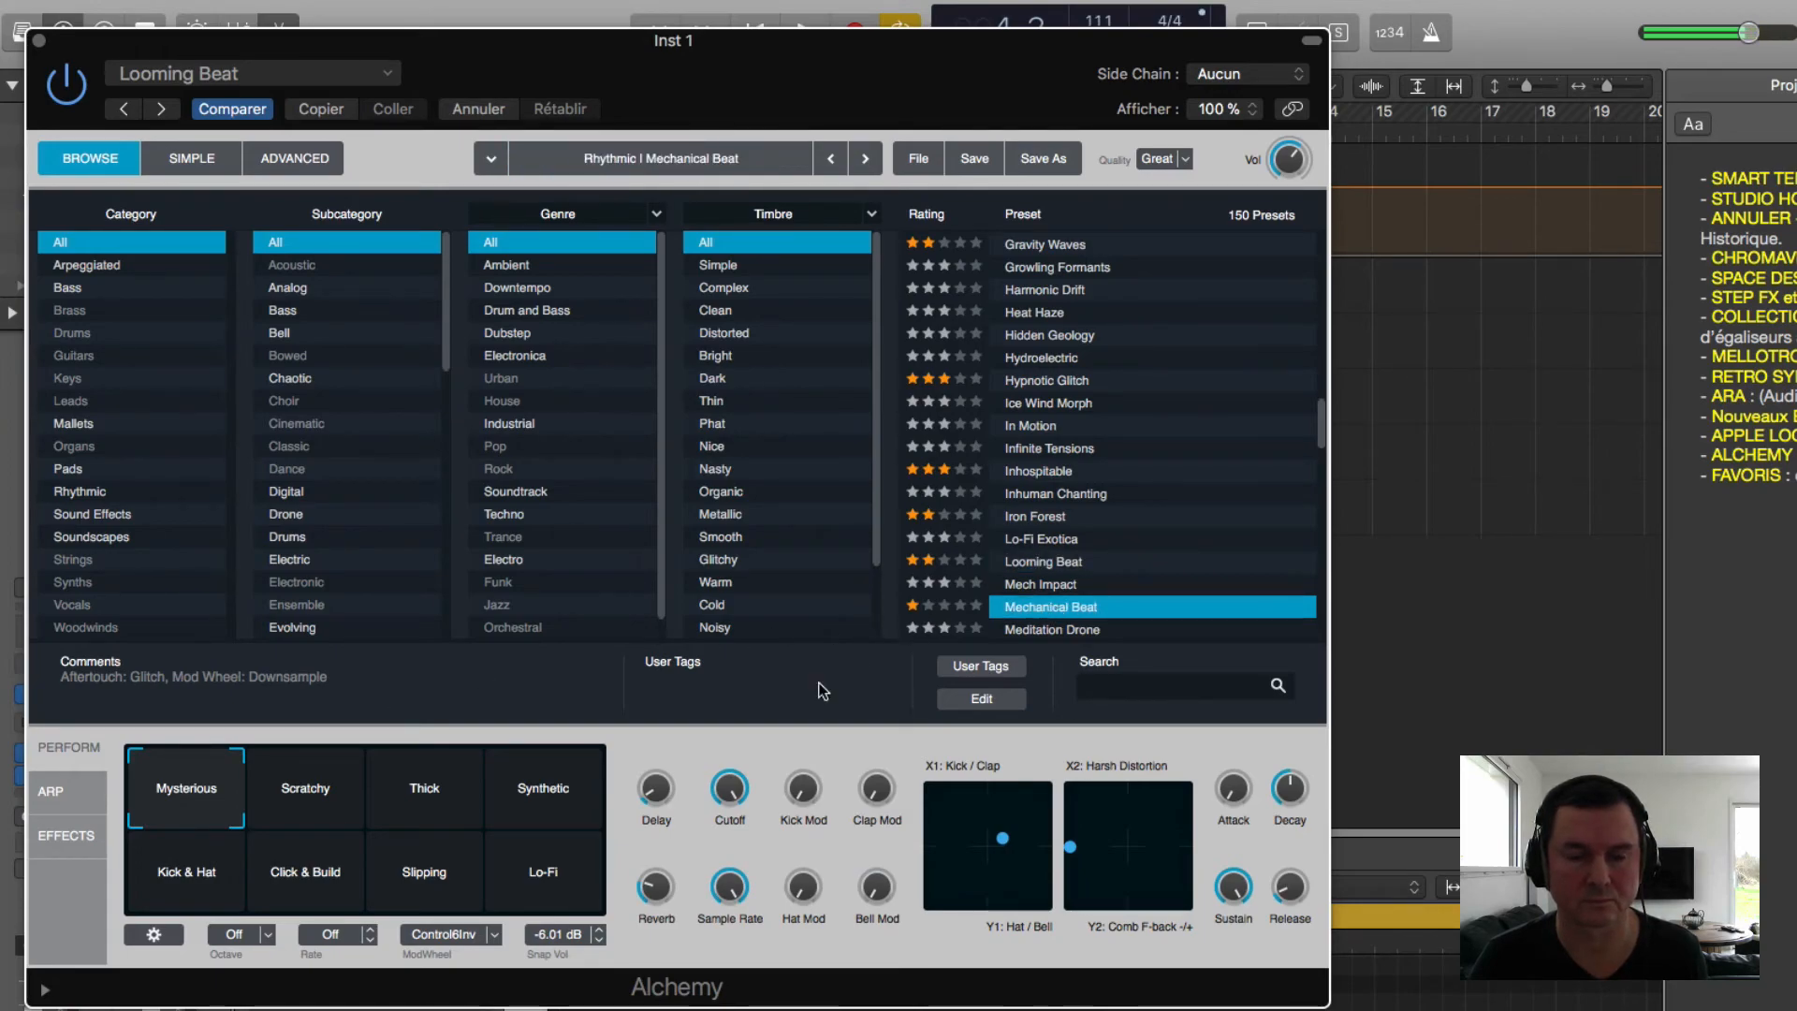
pyautogui.moveTo(188, 790)
pyautogui.mouseDown()
pyautogui.moveTo(526, 787)
pyautogui.moveTo(553, 793)
pyautogui.moveTo(566, 887)
pyautogui.moveTo(257, 884)
pyautogui.moveTo(159, 785)
pyautogui.mouseUp()
# Step: Load the Motorized Choir preset and audition its performance snapshots in turn, returning to Talkative
pyautogui.scroll(-8, 1143, 567)
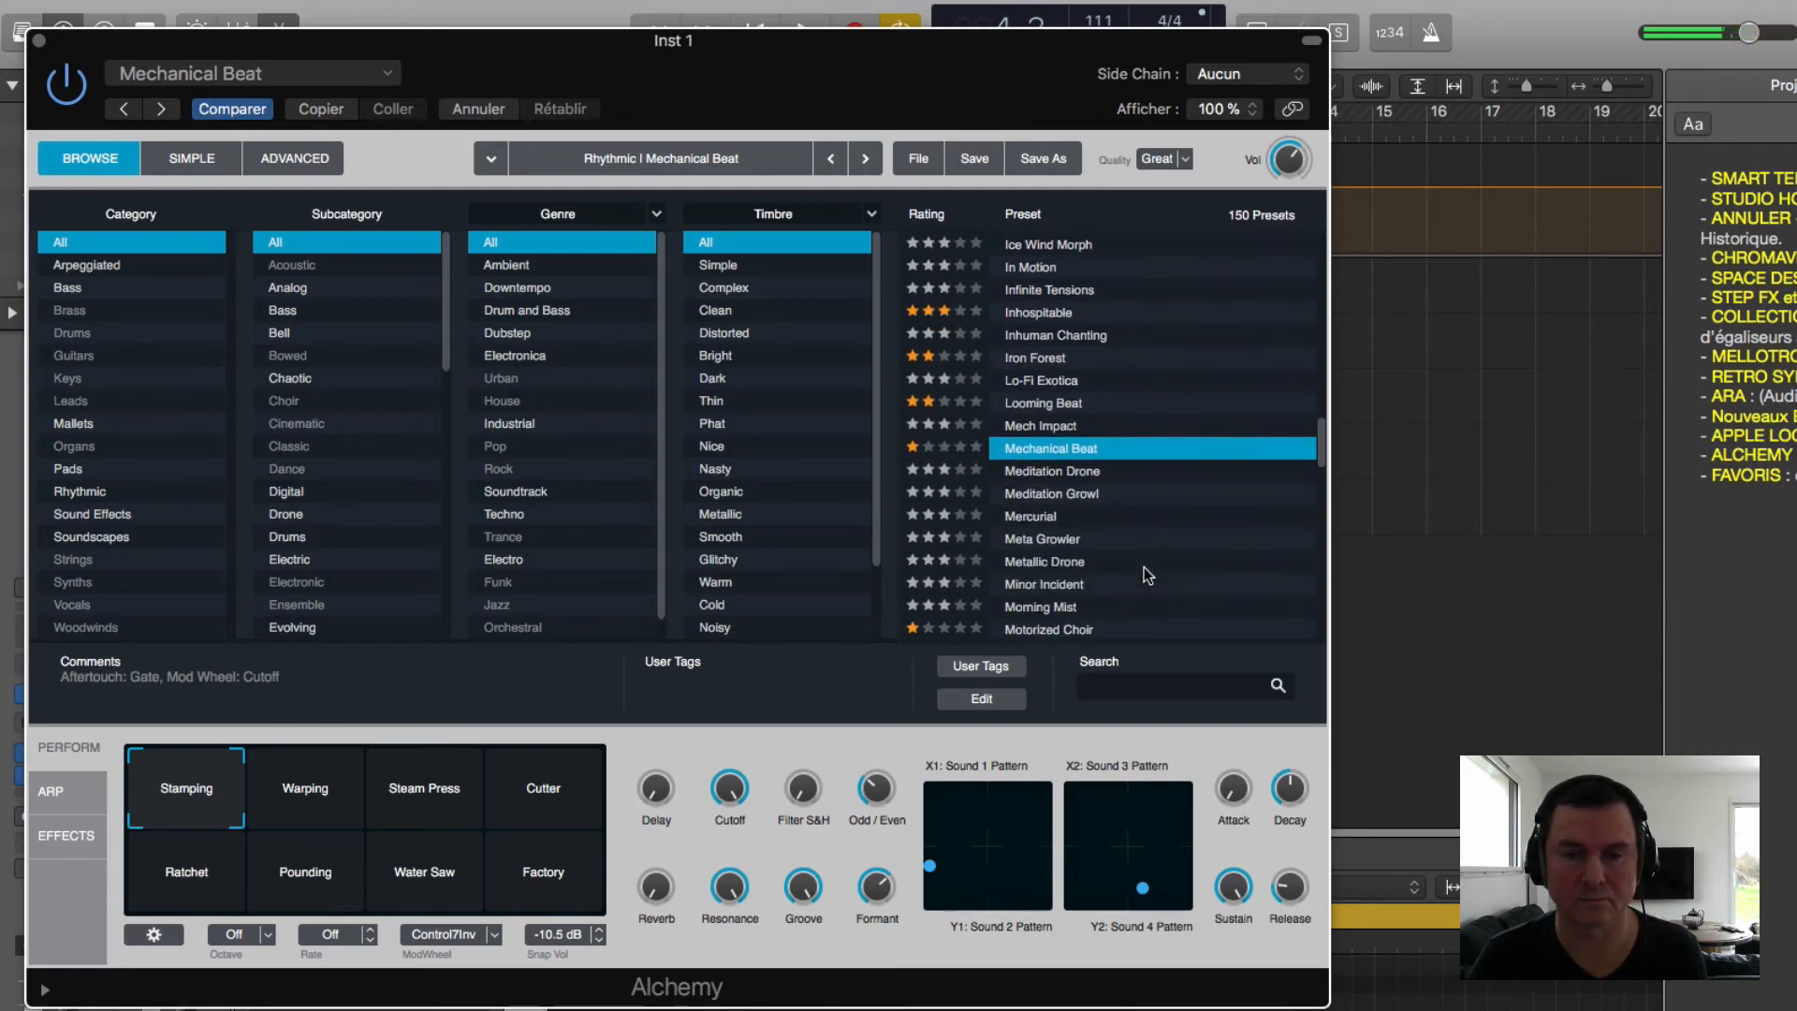
pyautogui.click(1077, 484)
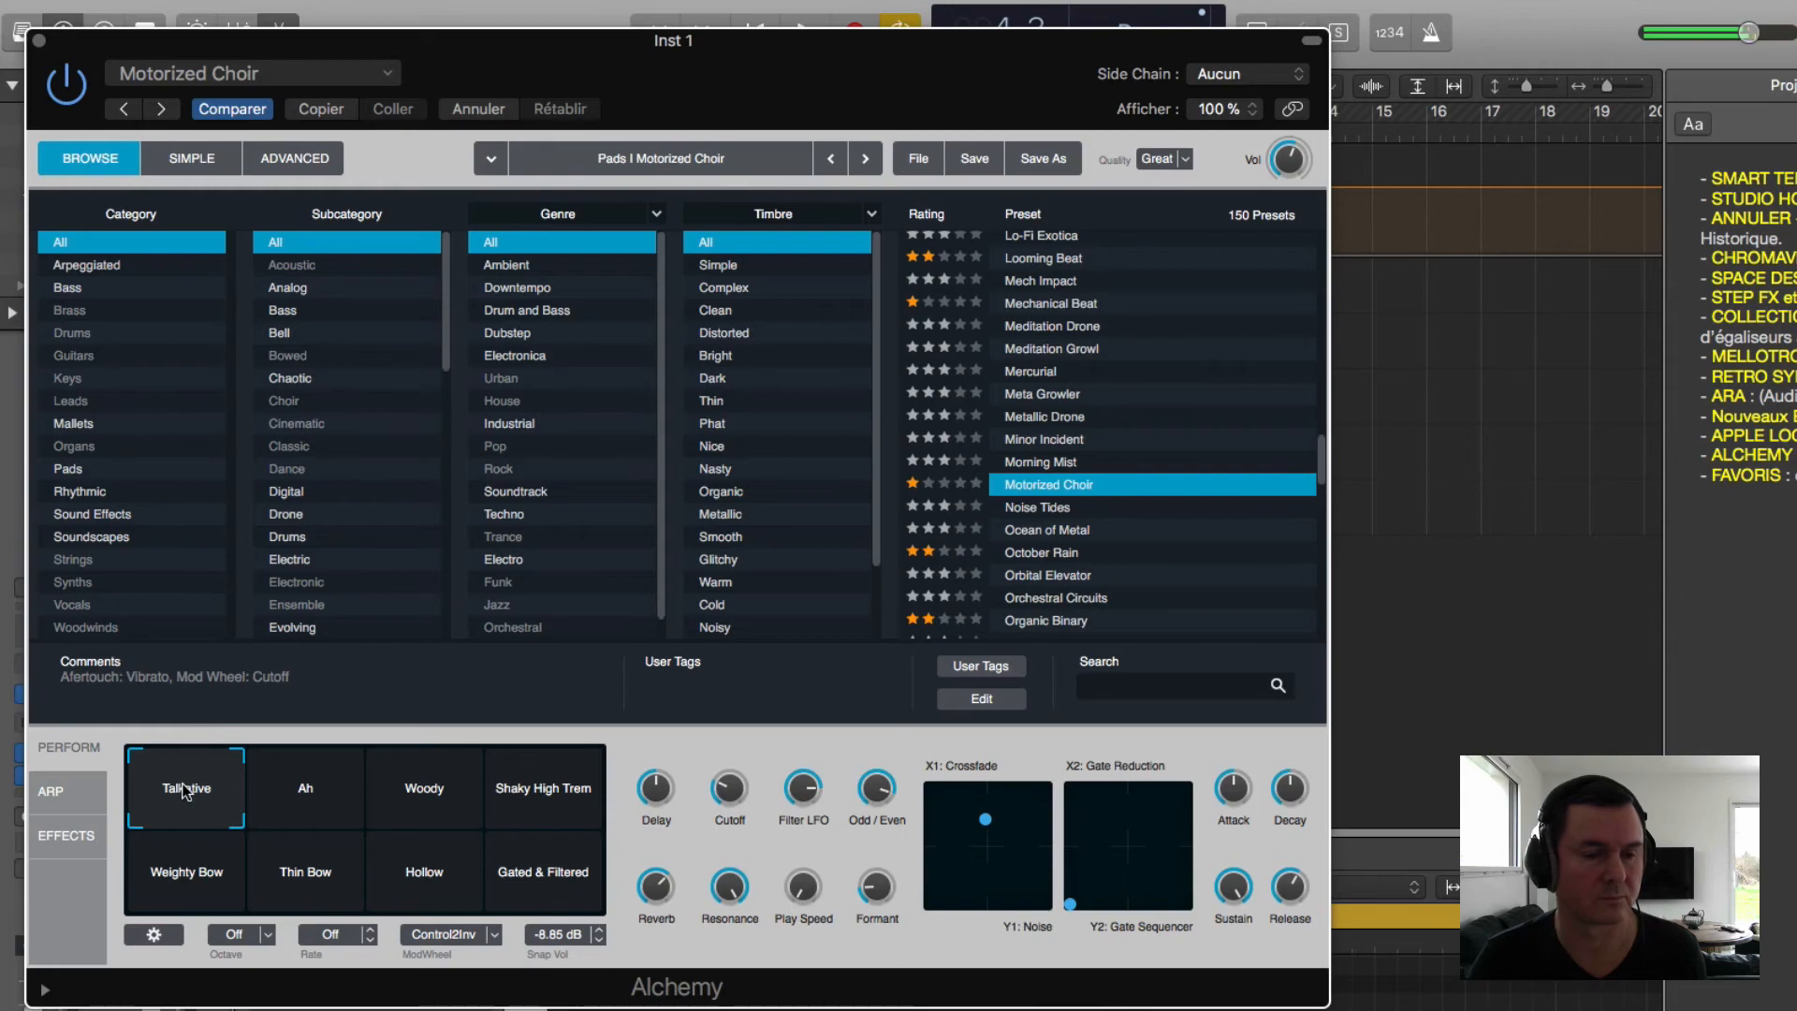
pyautogui.click(293, 790)
pyautogui.click(398, 789)
pyautogui.click(534, 794)
pyautogui.click(528, 889)
pyautogui.click(431, 898)
pyautogui.click(299, 900)
pyautogui.click(165, 897)
pyautogui.click(157, 786)
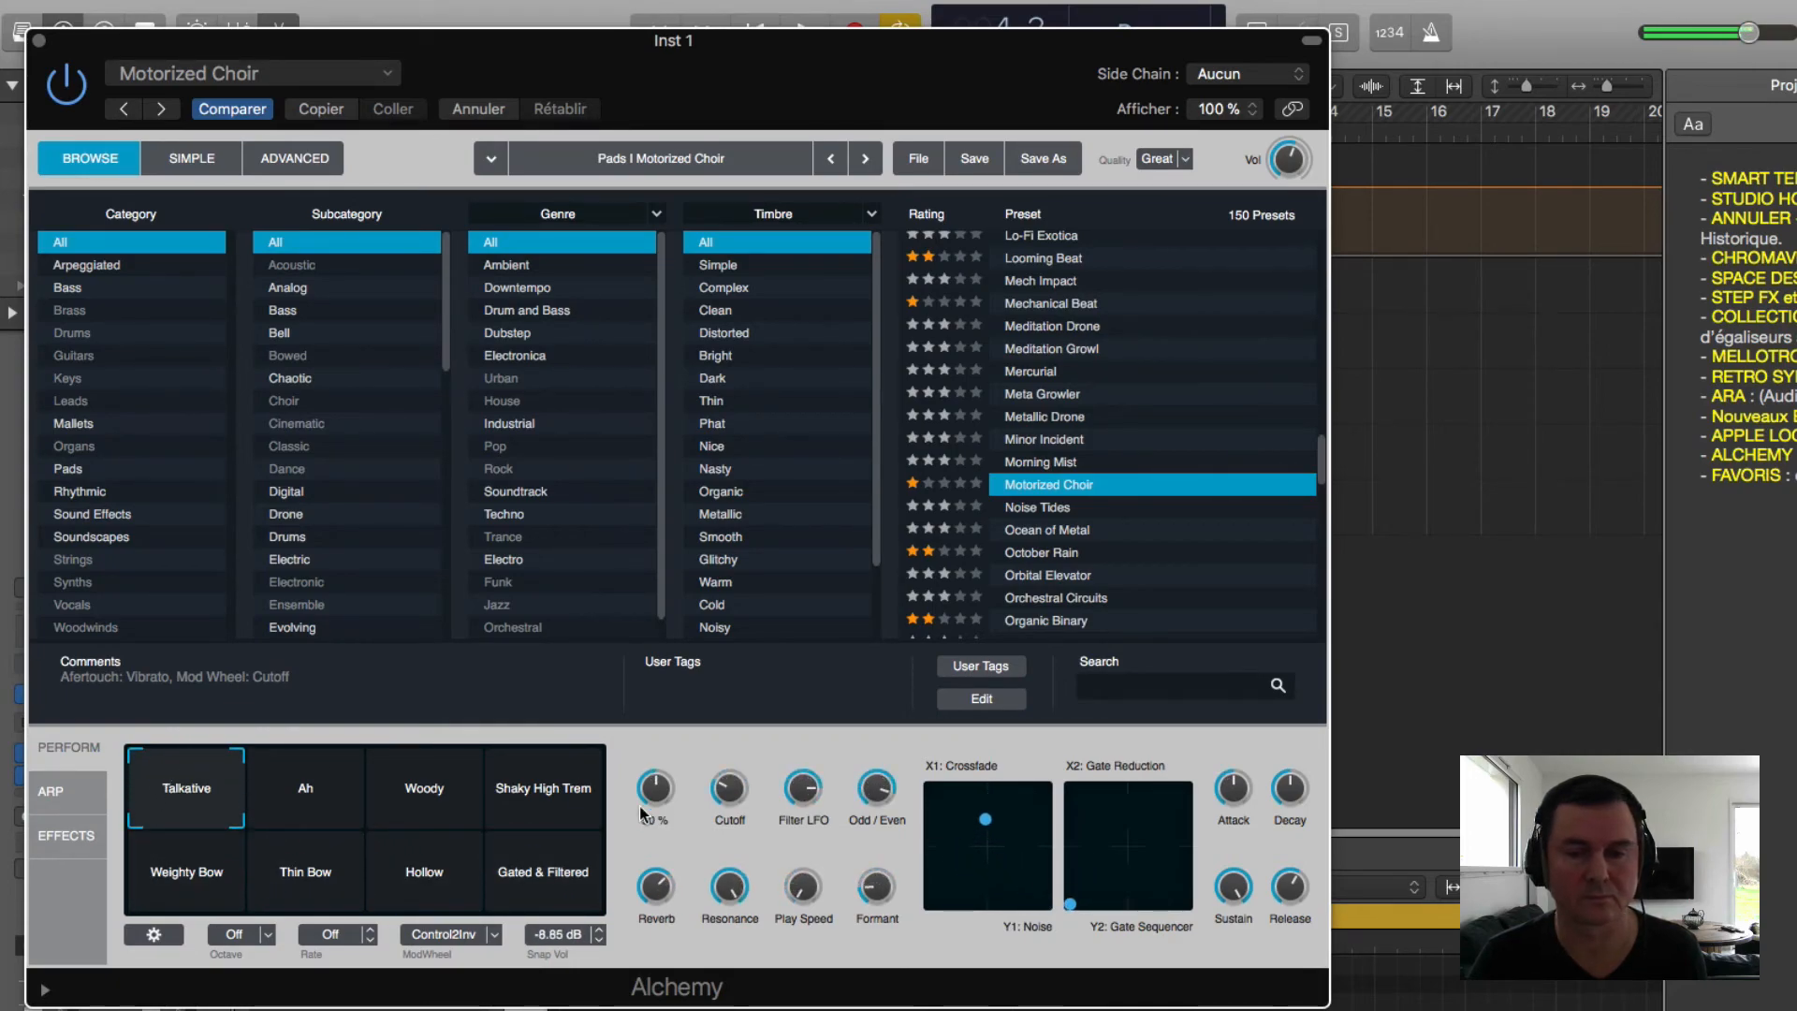
# Step: Load the October Rain preset and audition its performance snapshots in turn, coming back around to Rainy Night
pyautogui.click(1044, 554)
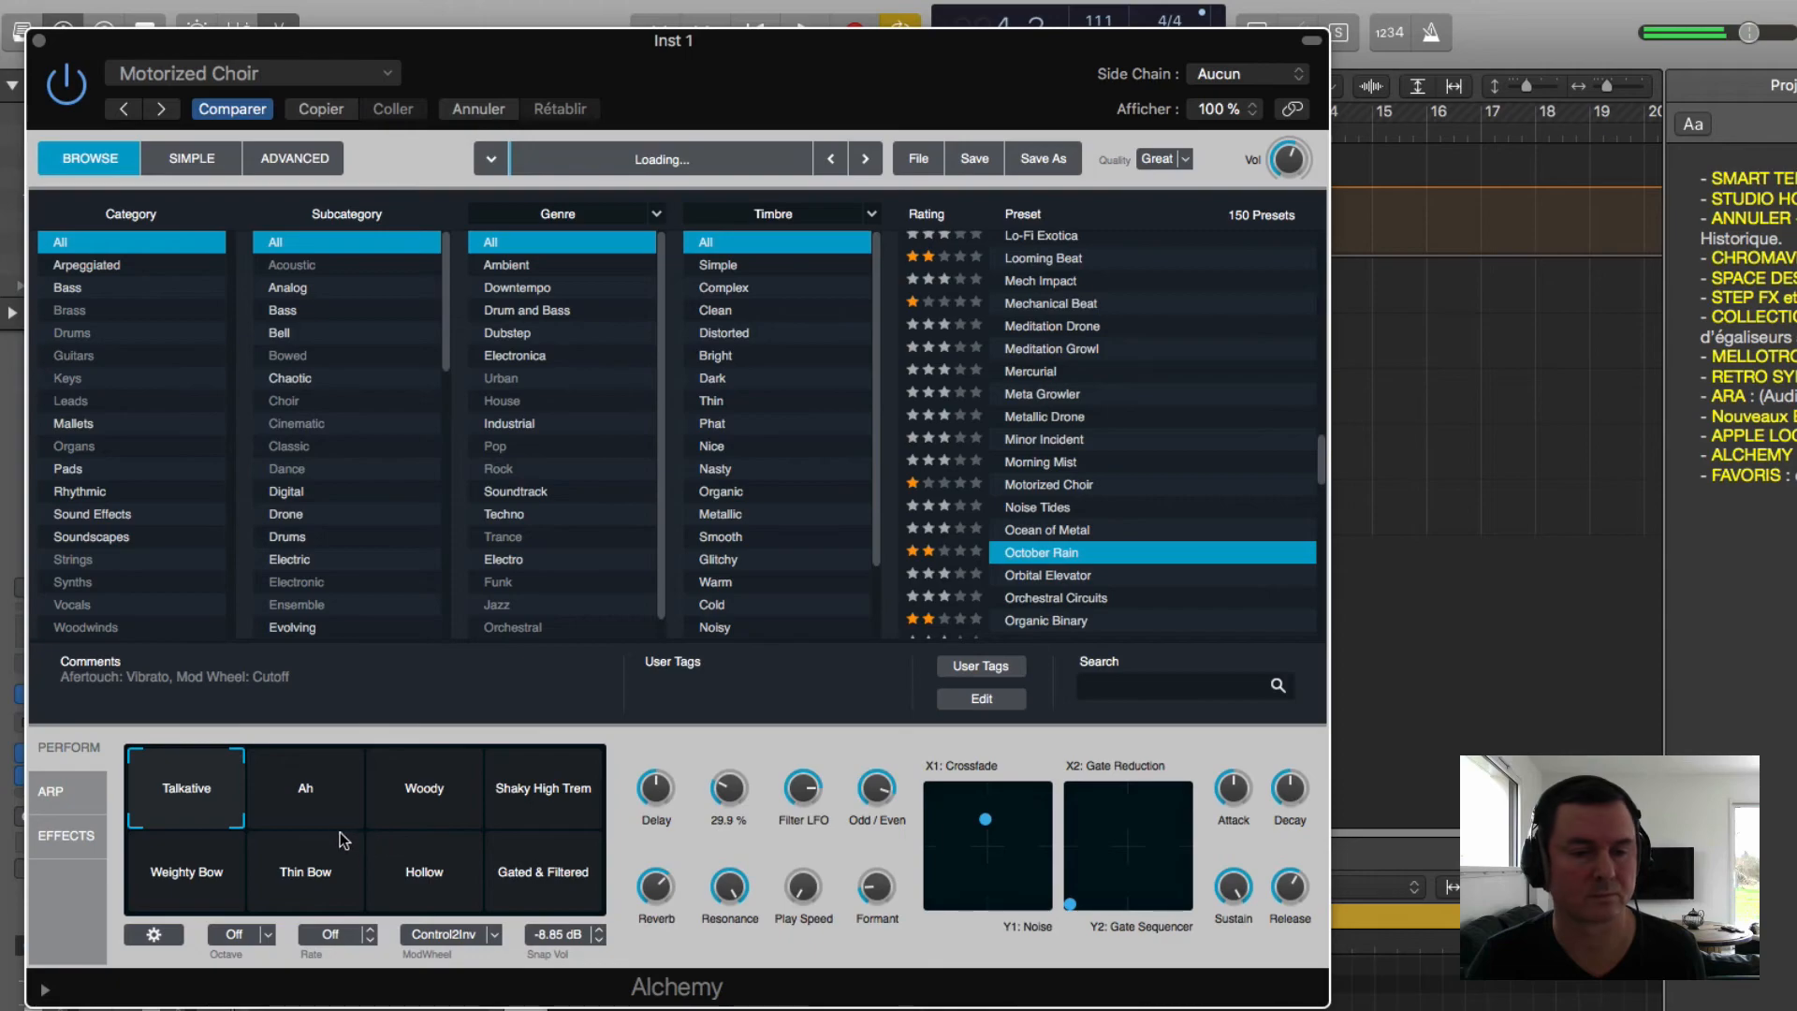
pyautogui.click(301, 786)
pyautogui.click(412, 784)
pyautogui.click(562, 795)
pyautogui.click(569, 872)
pyautogui.click(464, 891)
pyautogui.click(282, 889)
pyautogui.click(187, 875)
pyautogui.click(173, 816)
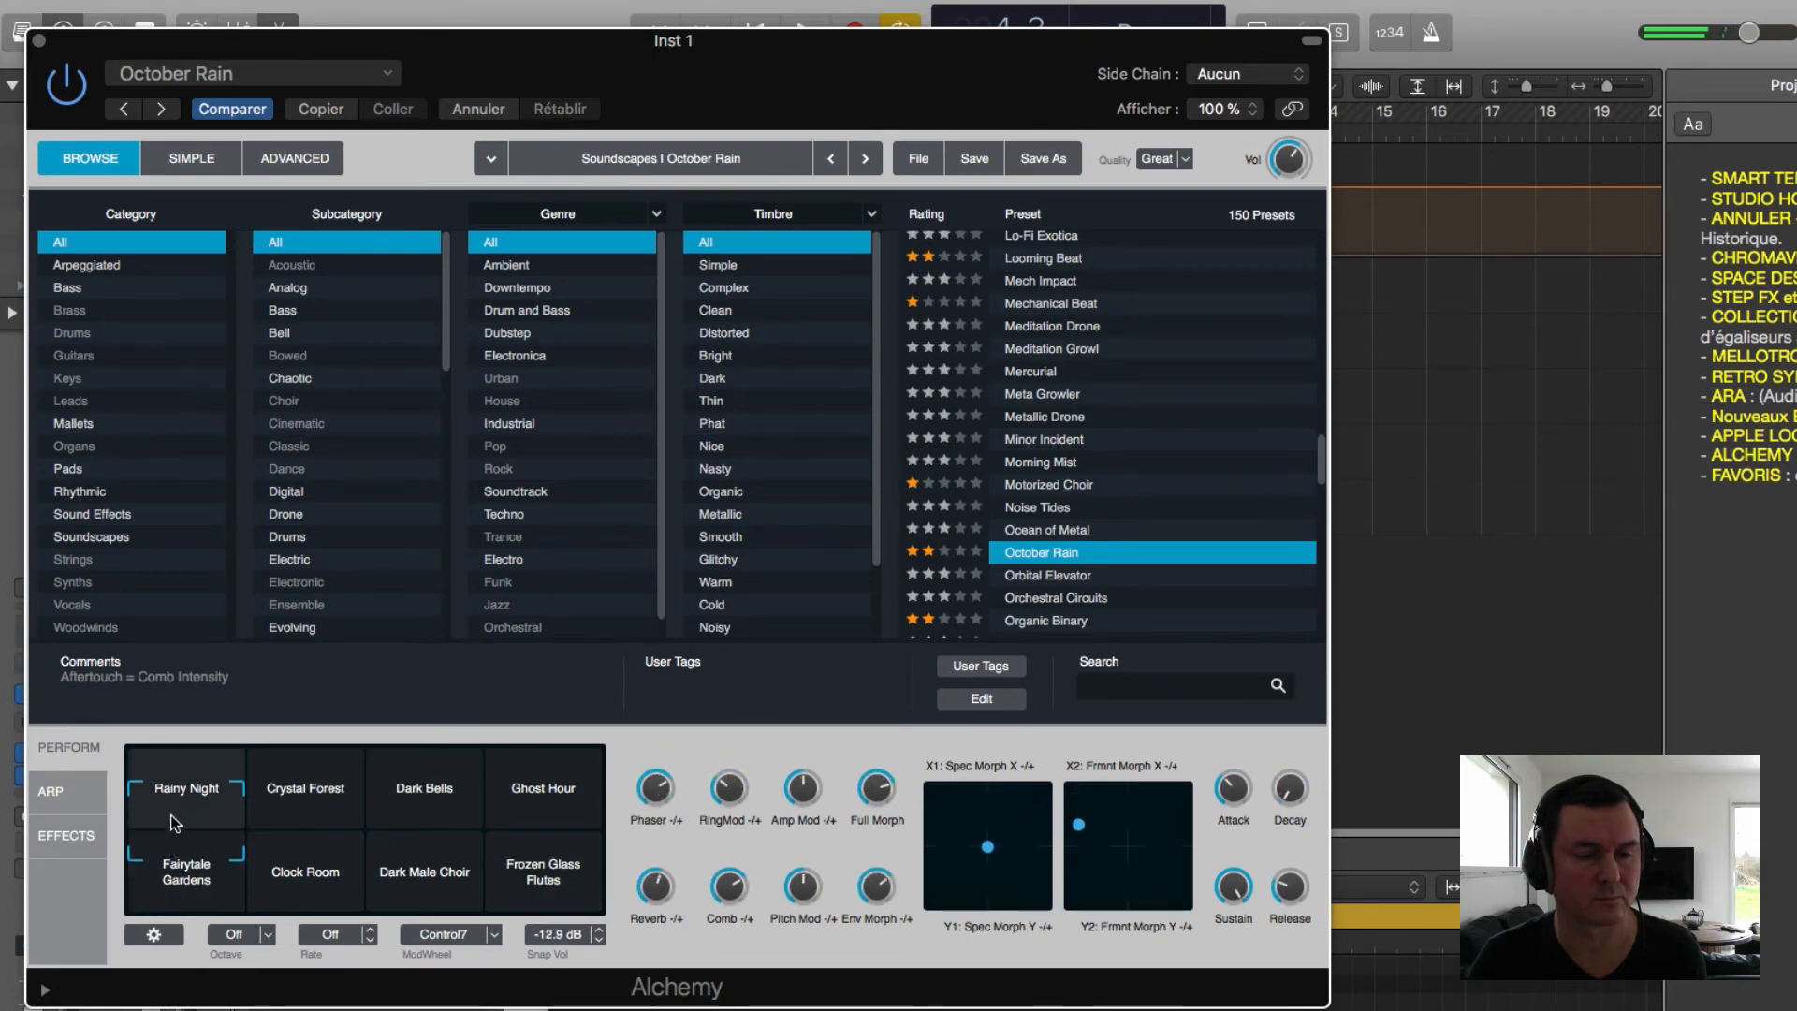
# Step: Load the Organic Binary preset and sweep through its performance snapshots, including Fragments and Rewinding, returning to Organic
pyautogui.click(1049, 622)
pyautogui.scroll(-5, 1102, 549)
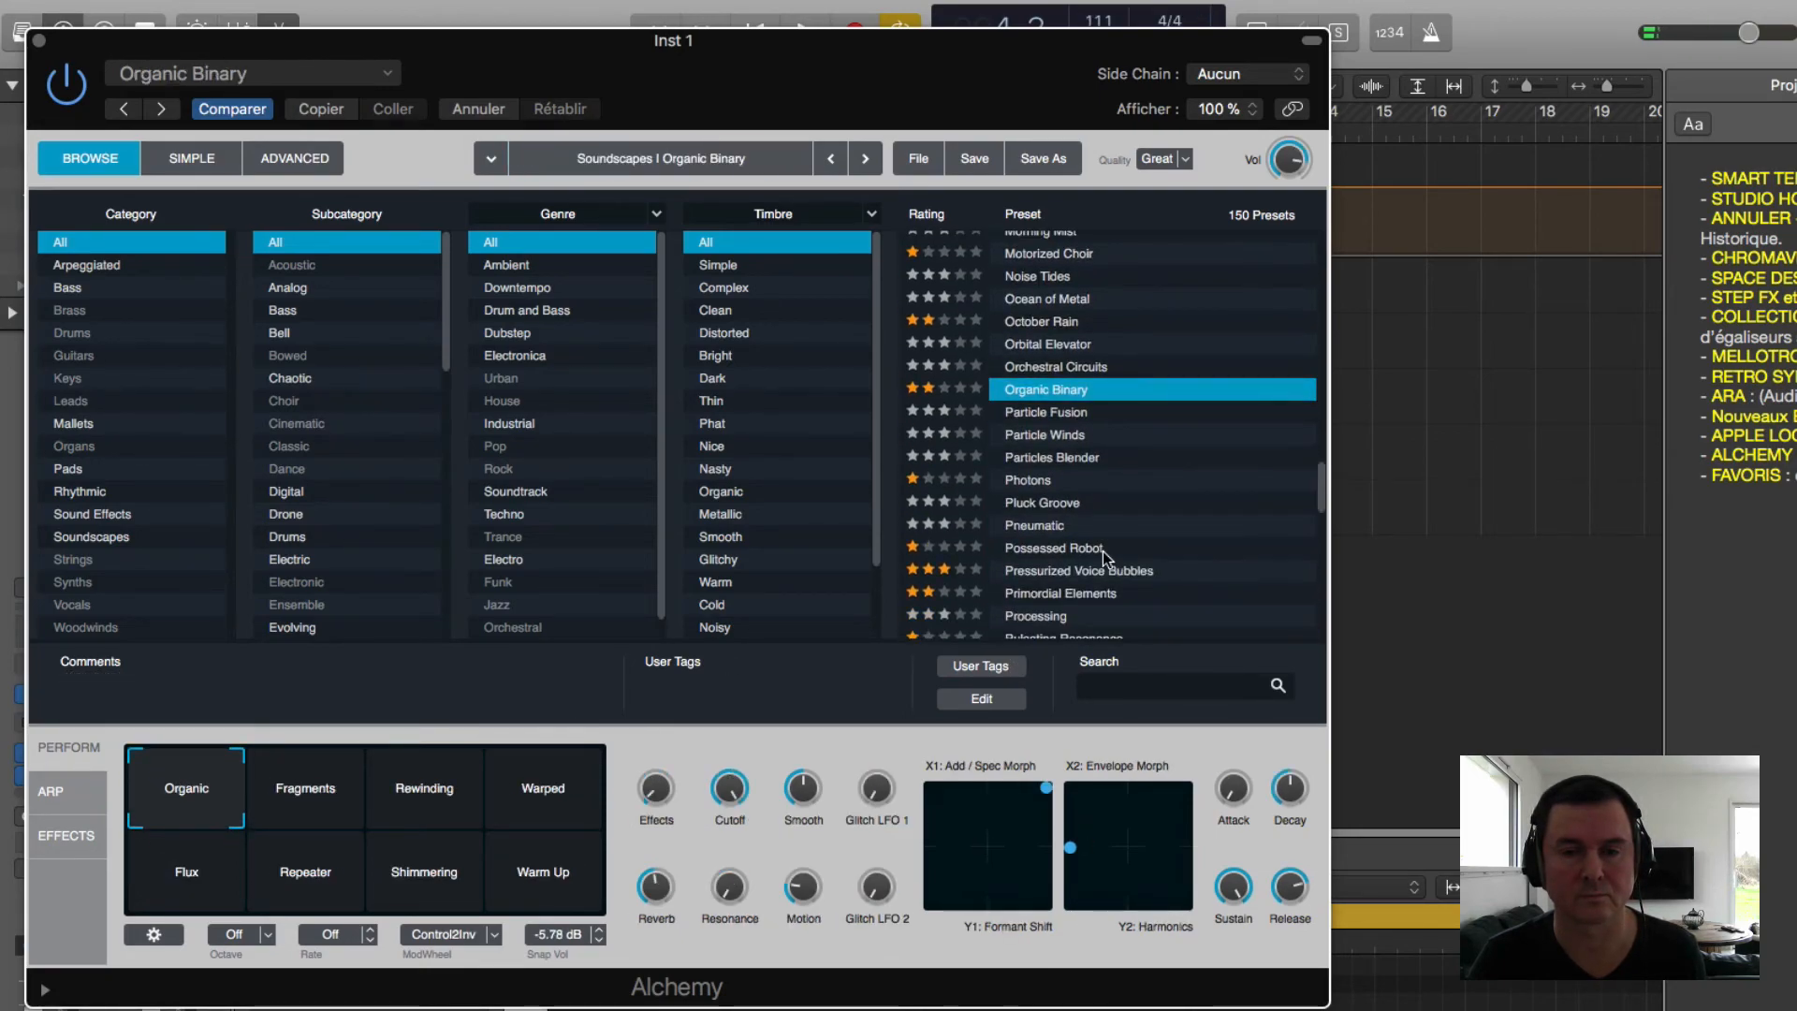
pyautogui.click(290, 788)
pyautogui.click(442, 790)
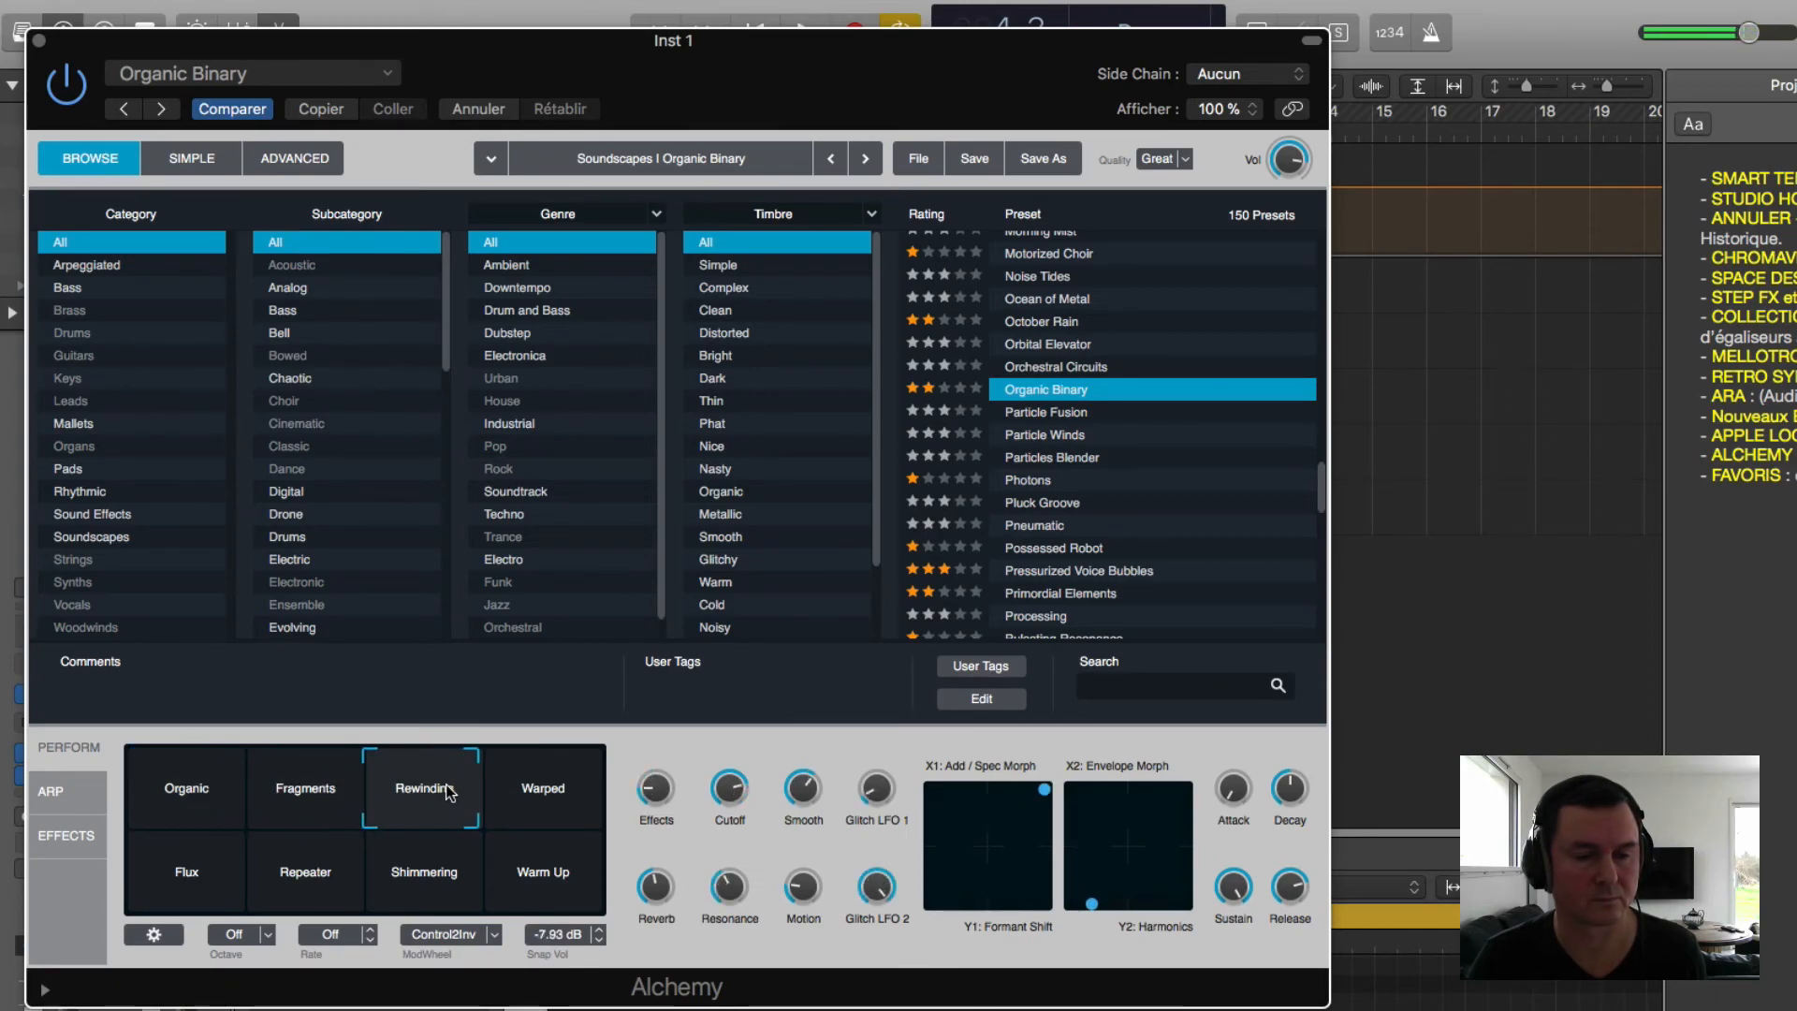
pyautogui.moveTo(447, 786); pyautogui.dragTo(187, 795)
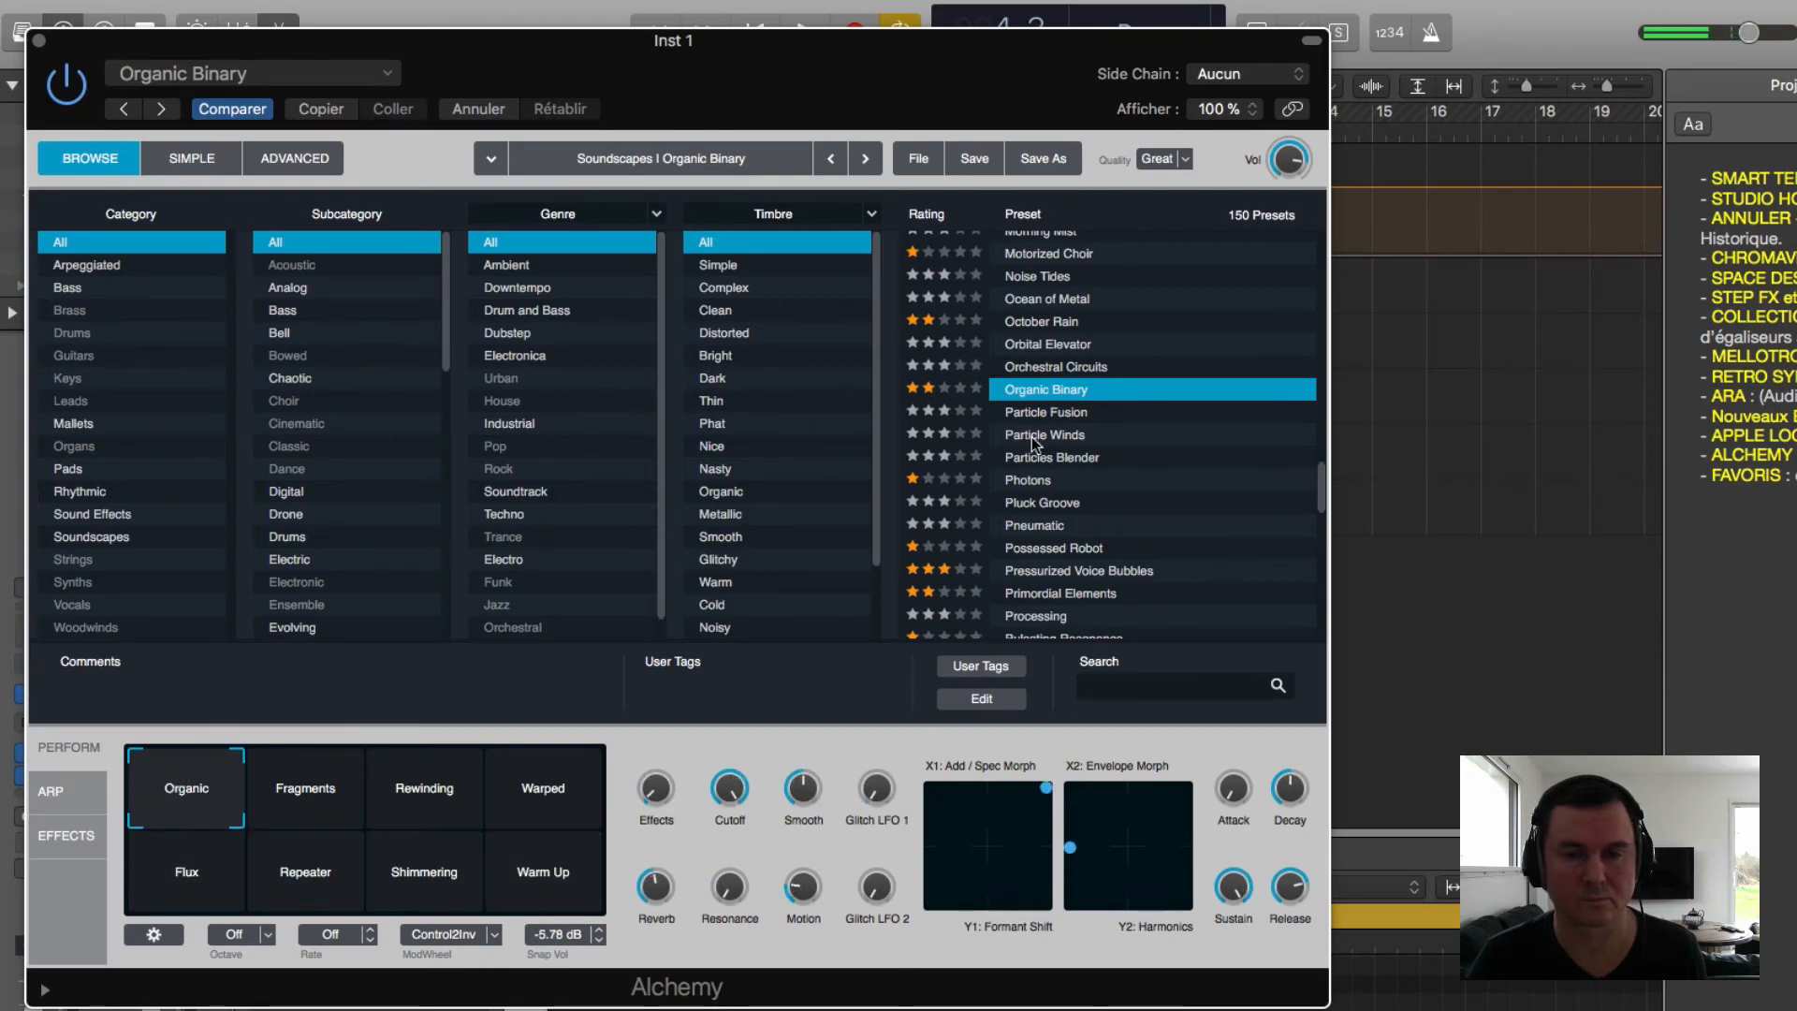
# Step: Audition the Photons and Possessed Robot presets, sweeping through the snapshots of each and returning to Alto and Robot respectively
pyautogui.click(1047, 487)
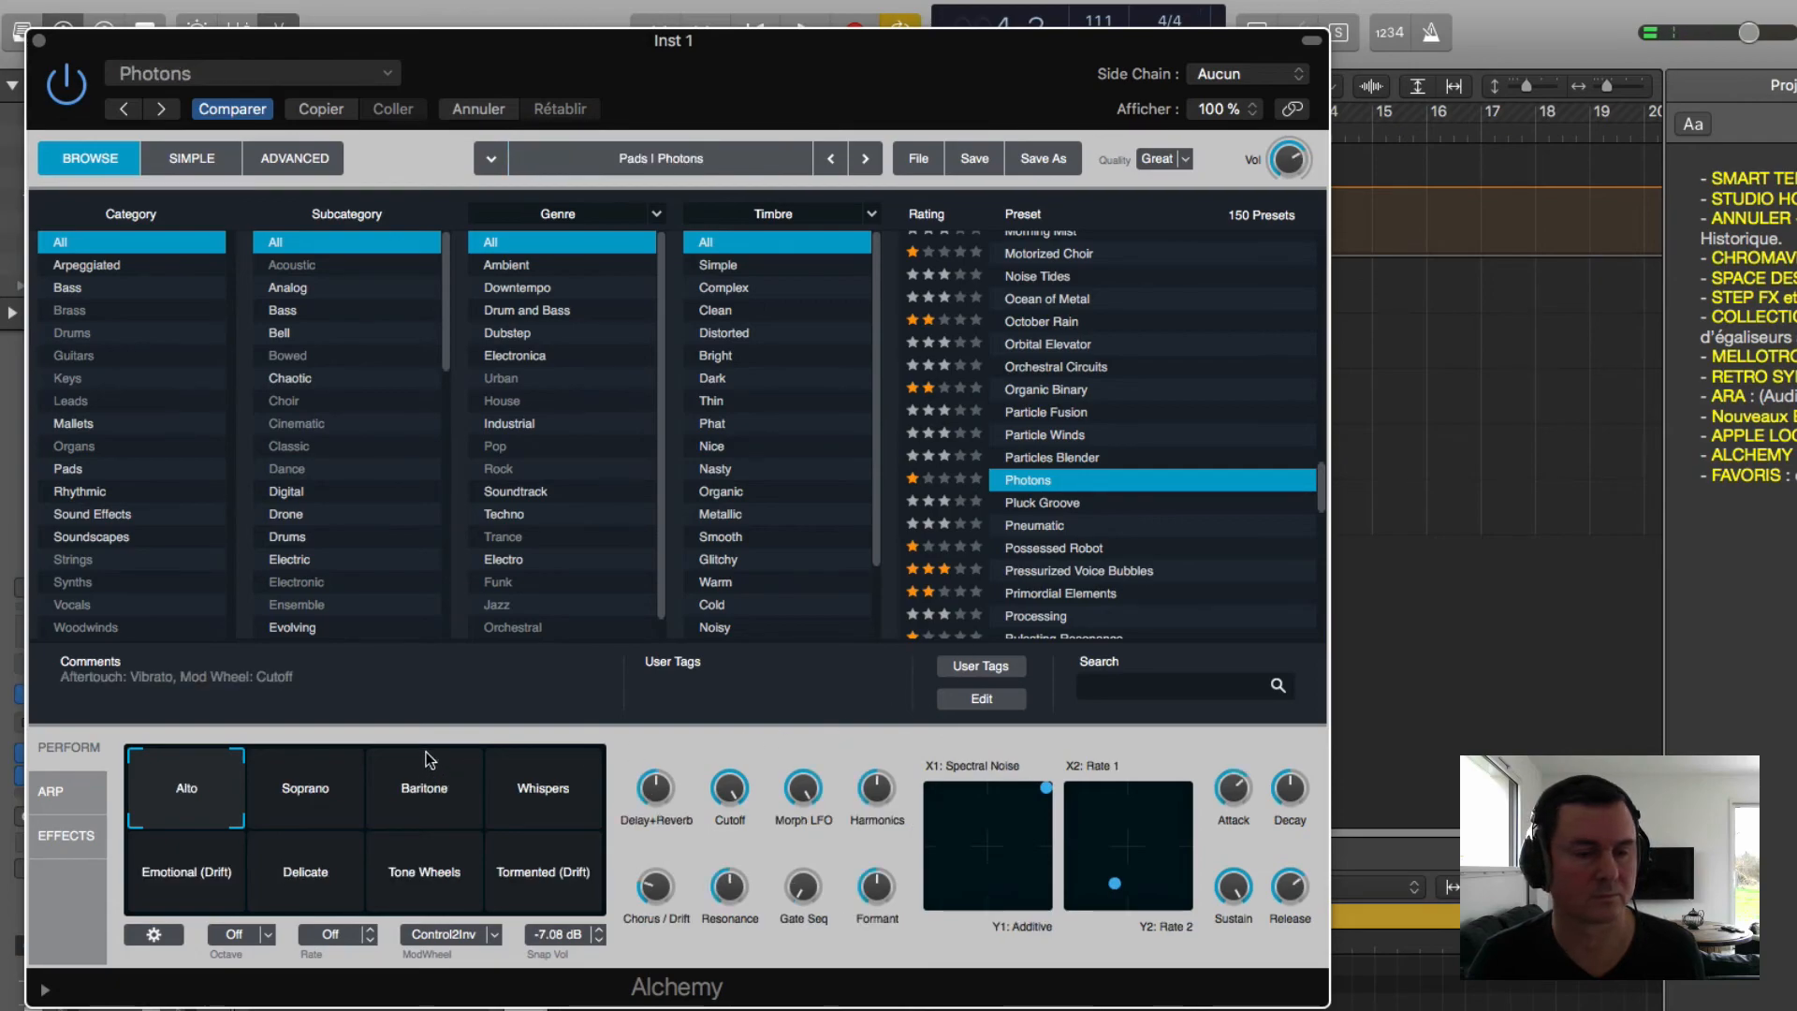
pyautogui.moveTo(194, 802)
pyautogui.mouseDown()
pyautogui.moveTo(548, 793)
pyautogui.moveTo(568, 827)
pyautogui.moveTo(542, 904)
pyautogui.moveTo(232, 907)
pyautogui.moveTo(195, 902)
pyautogui.moveTo(171, 789)
pyautogui.moveTo(195, 787)
pyautogui.mouseUp()
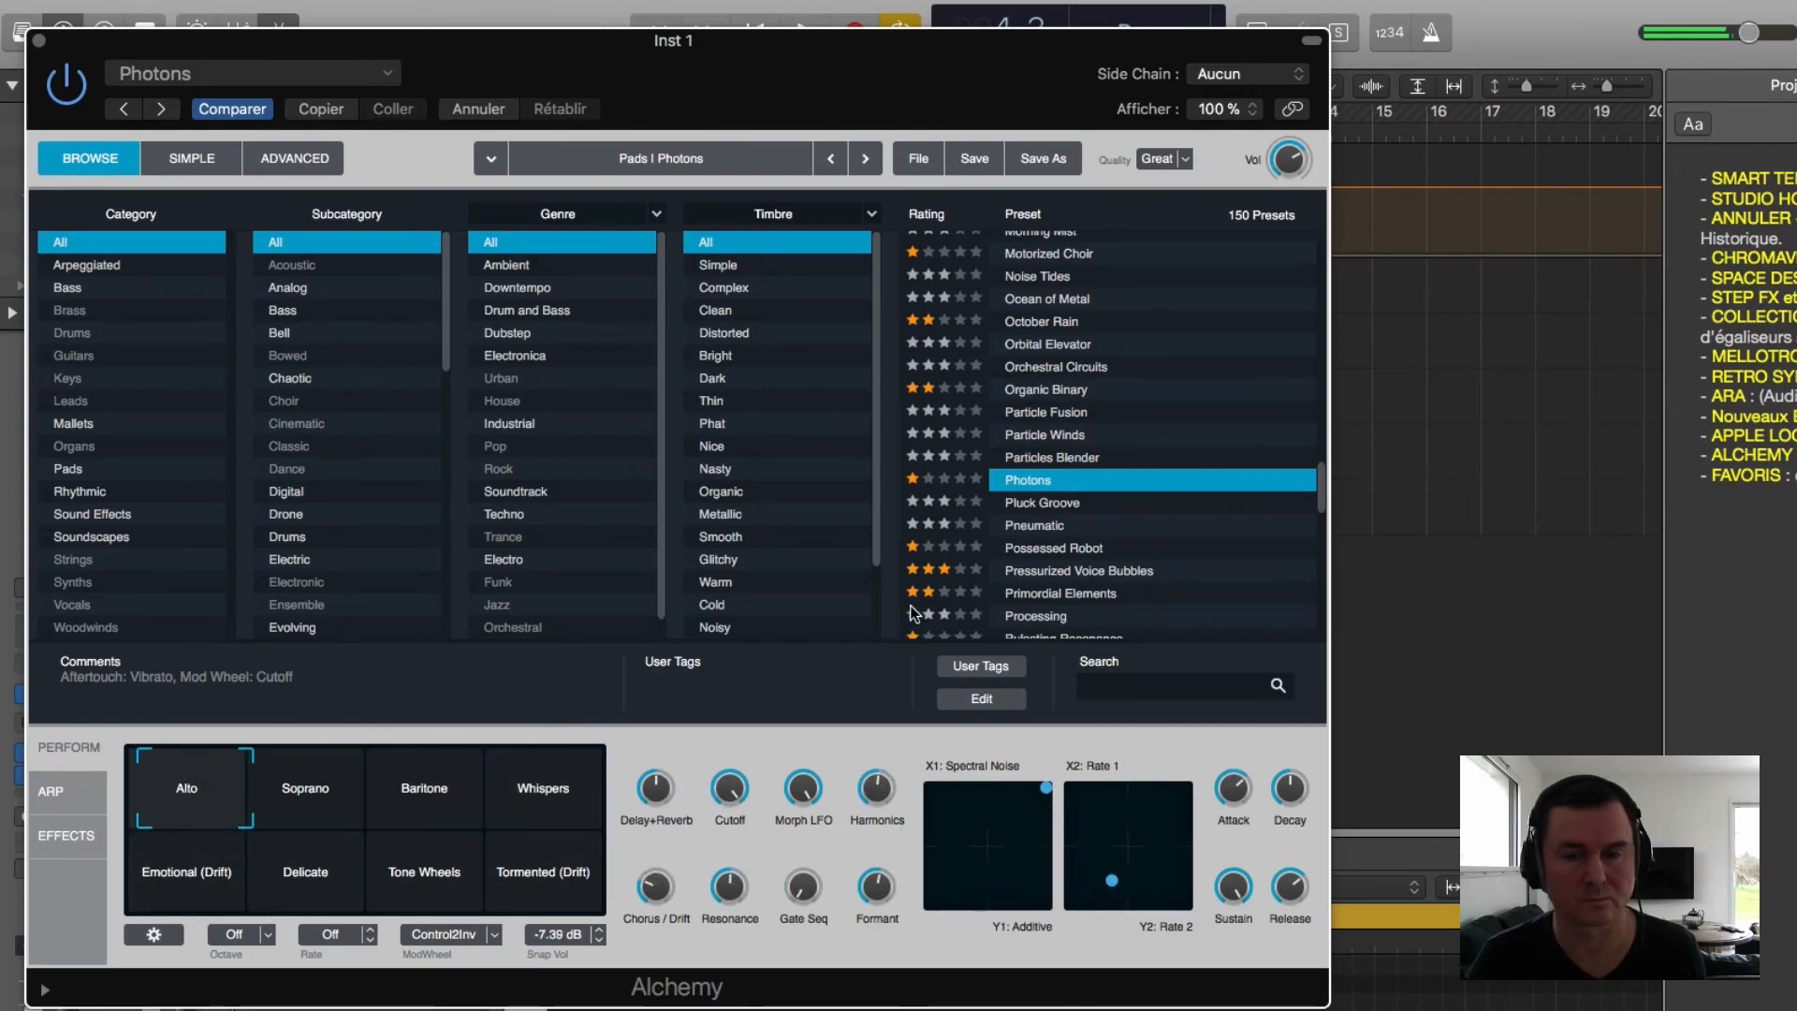
pyautogui.click(1034, 549)
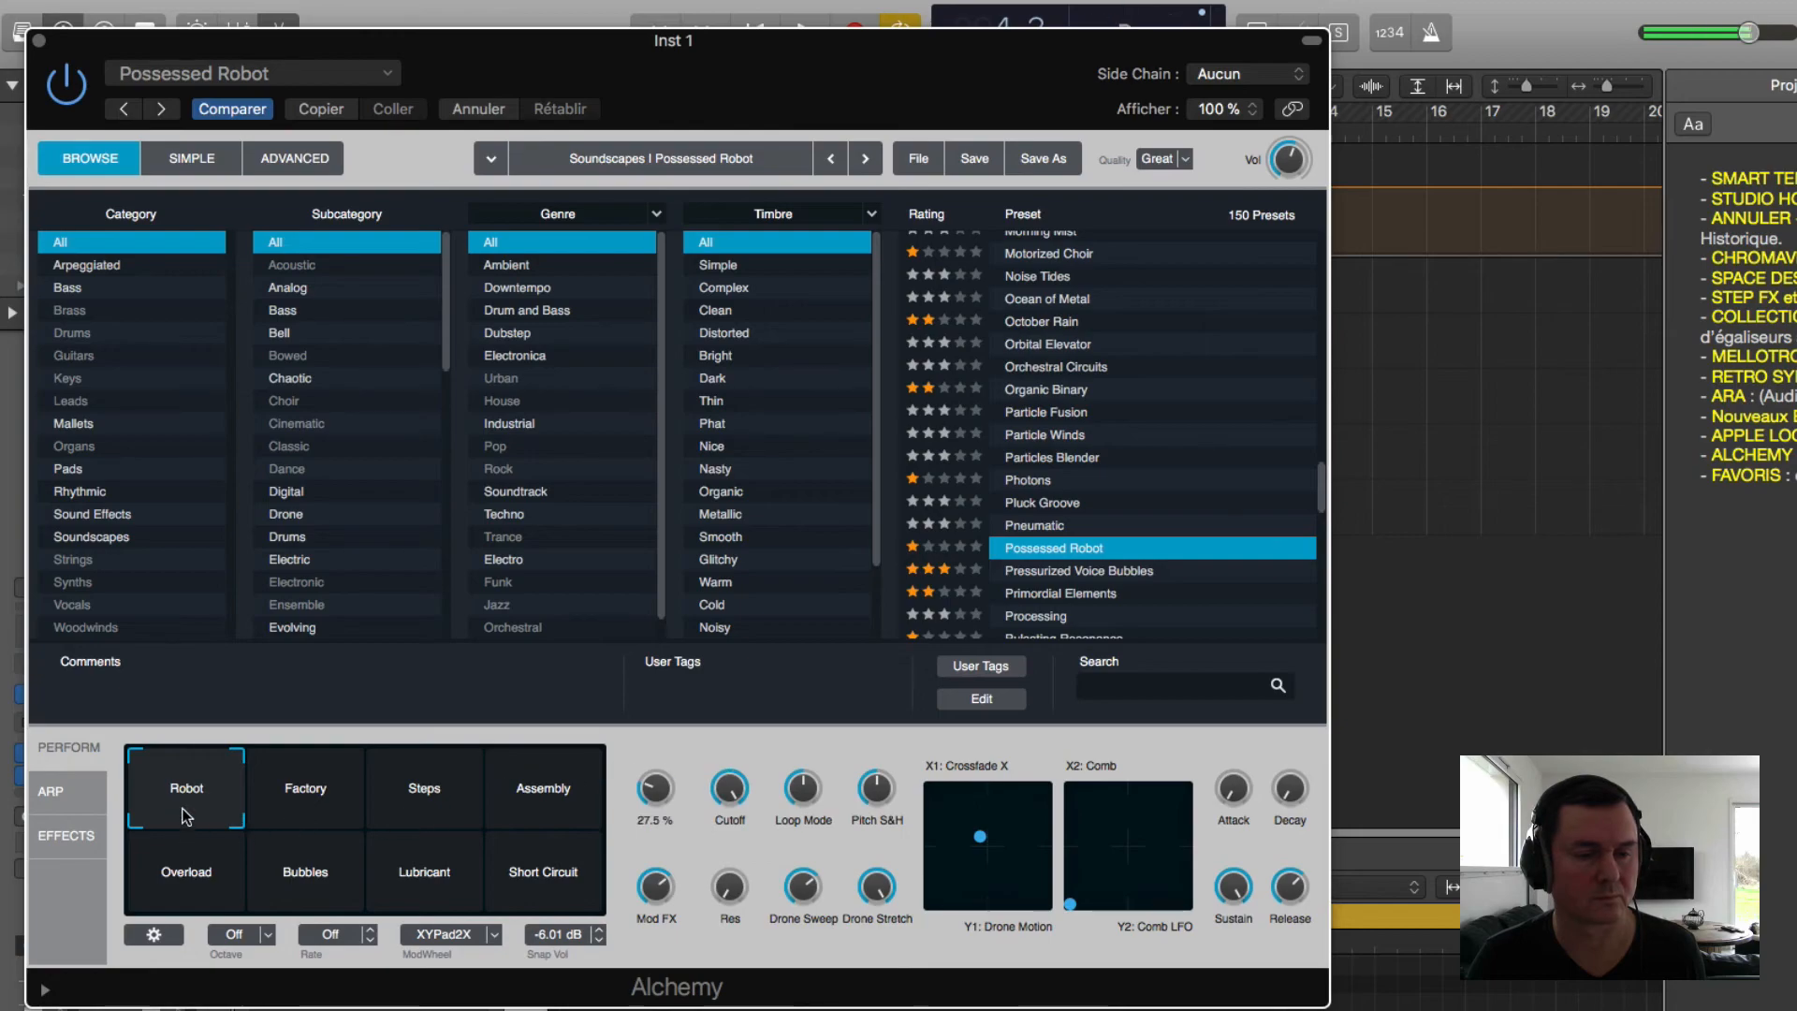
pyautogui.moveTo(185, 790)
pyautogui.mouseDown()
pyautogui.moveTo(559, 801)
pyautogui.moveTo(542, 875)
pyautogui.moveTo(410, 900)
pyautogui.moveTo(193, 834)
pyautogui.moveTo(187, 791)
pyautogui.mouseUp()
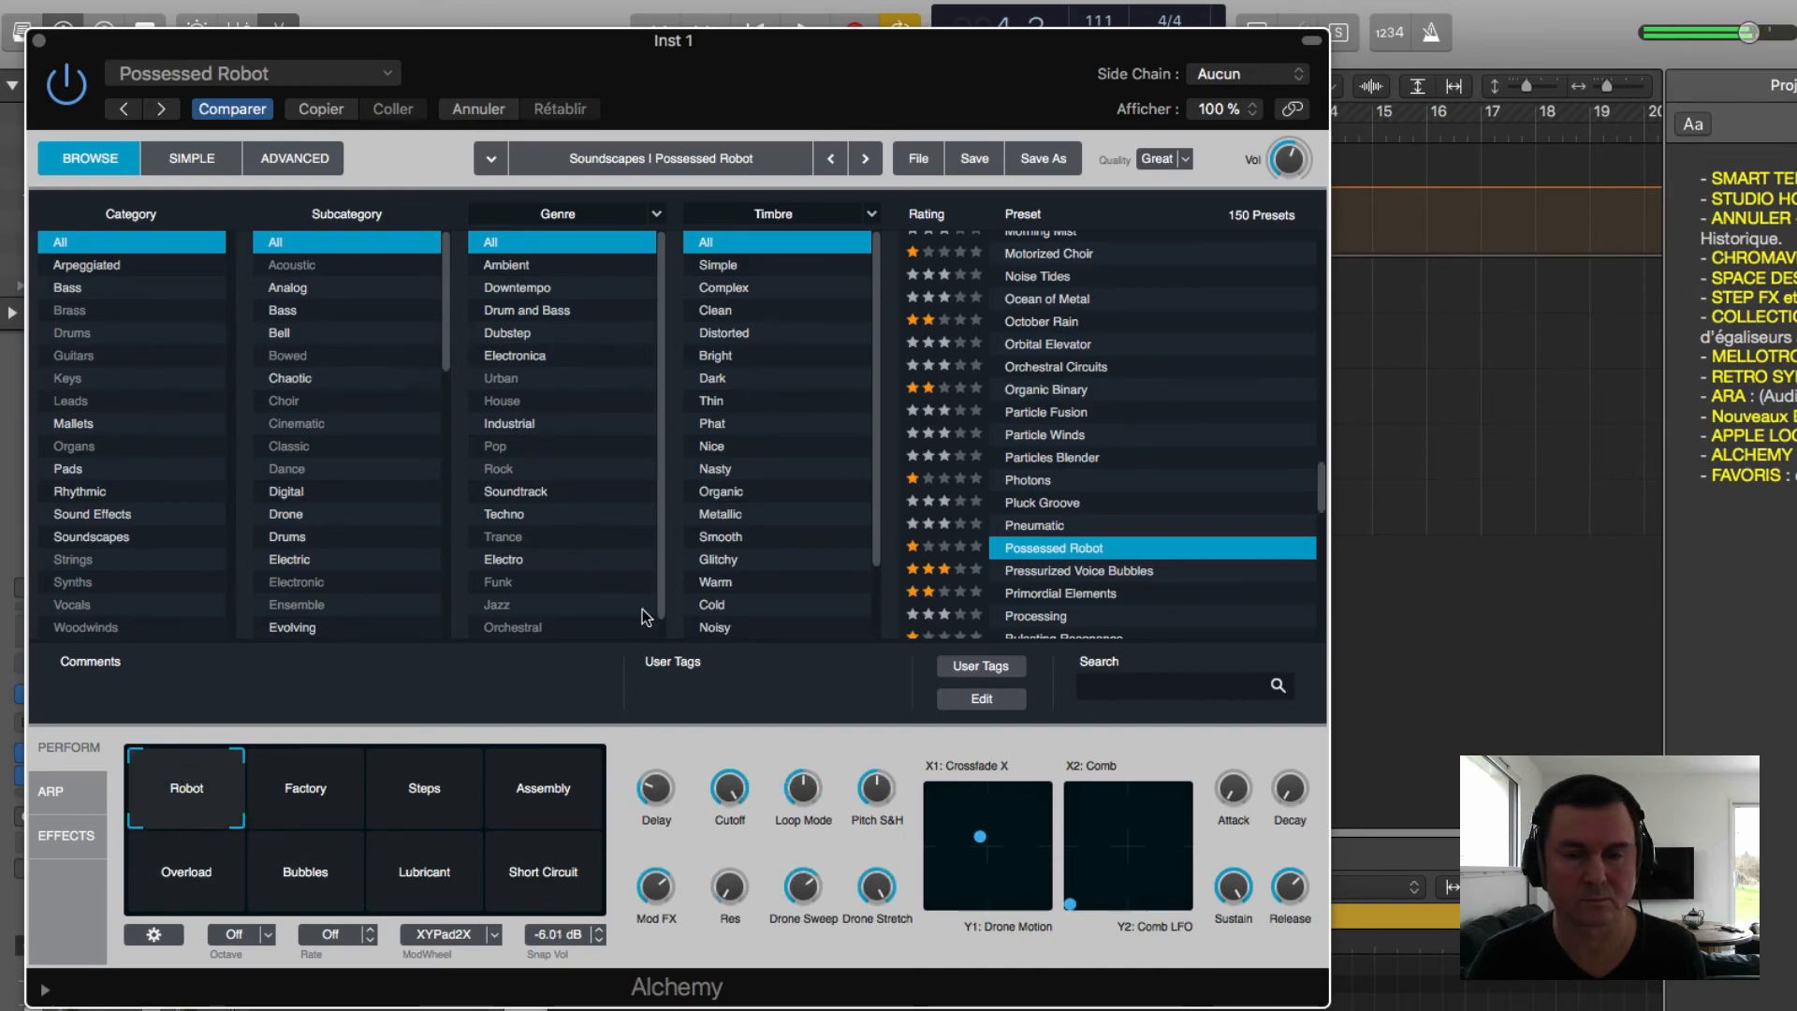
# Step: Load the Pressurized Voice Bubbles preset and sweep through its performance snapshots, returning to Pressure Voices Arp
pyautogui.click(1032, 578)
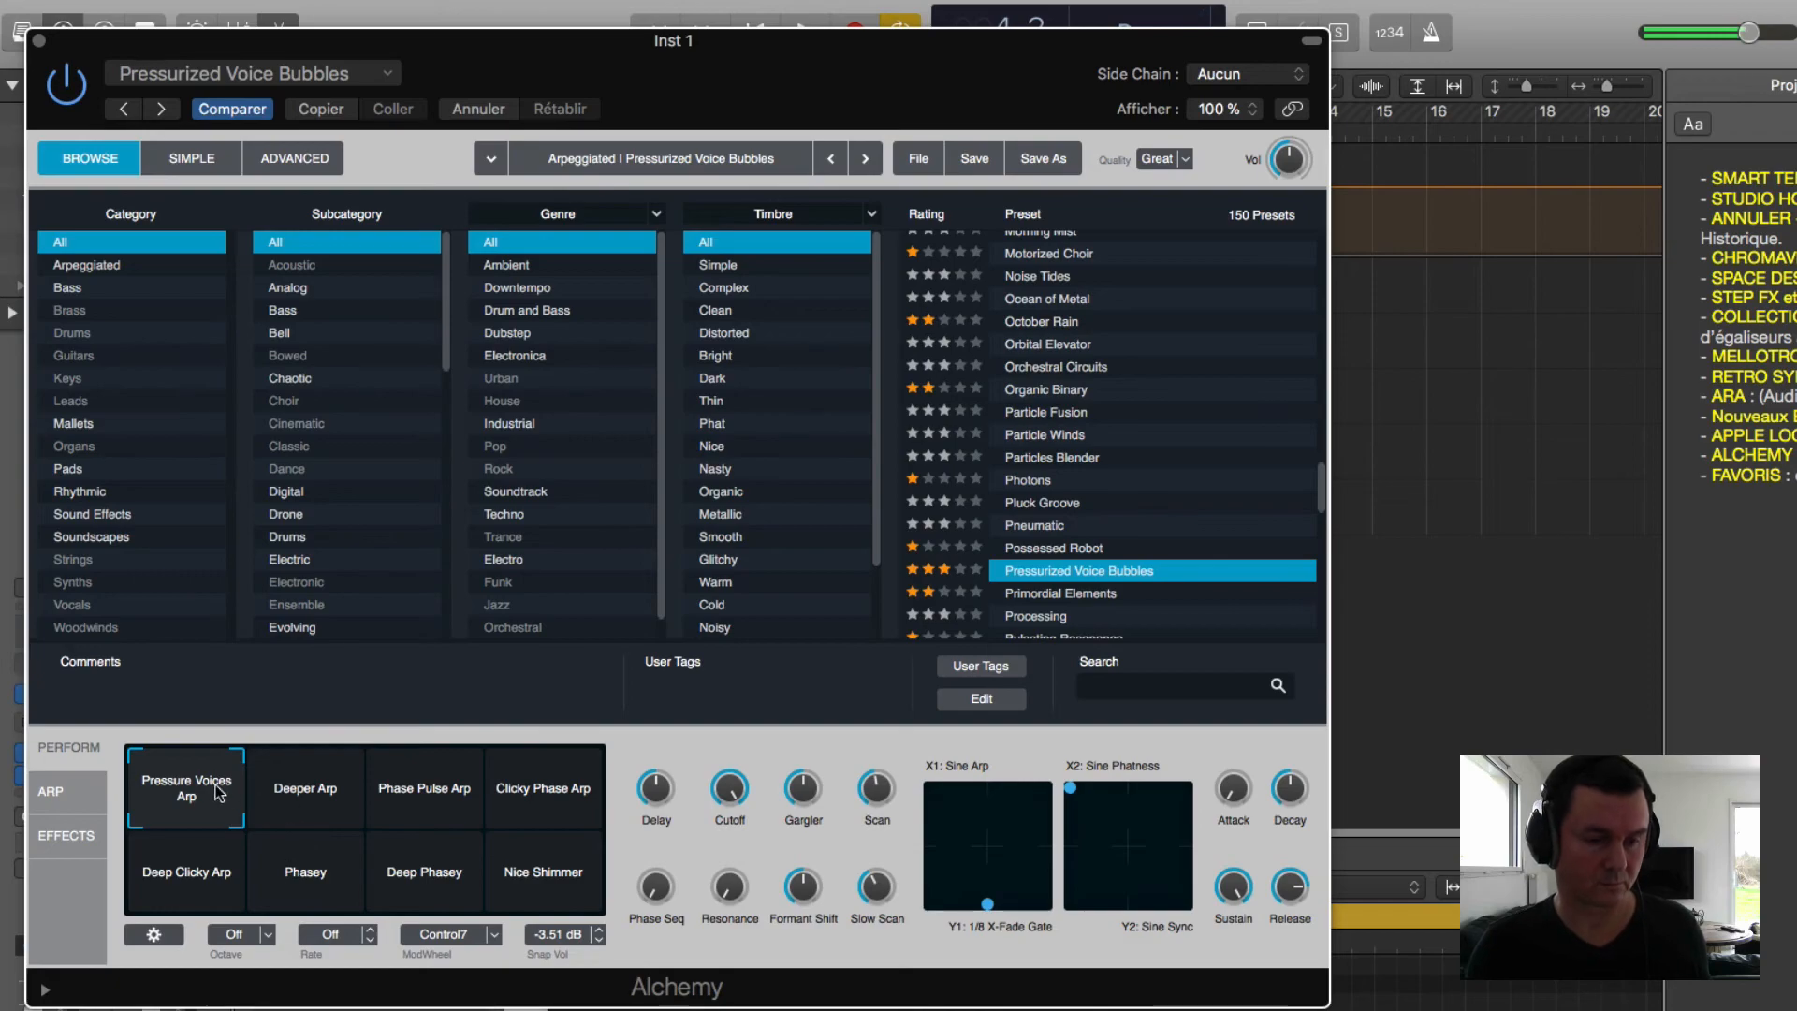
pyautogui.moveTo(219, 783); pyautogui.dragTo(571, 761)
pyautogui.click(588, 835)
pyautogui.click(479, 896)
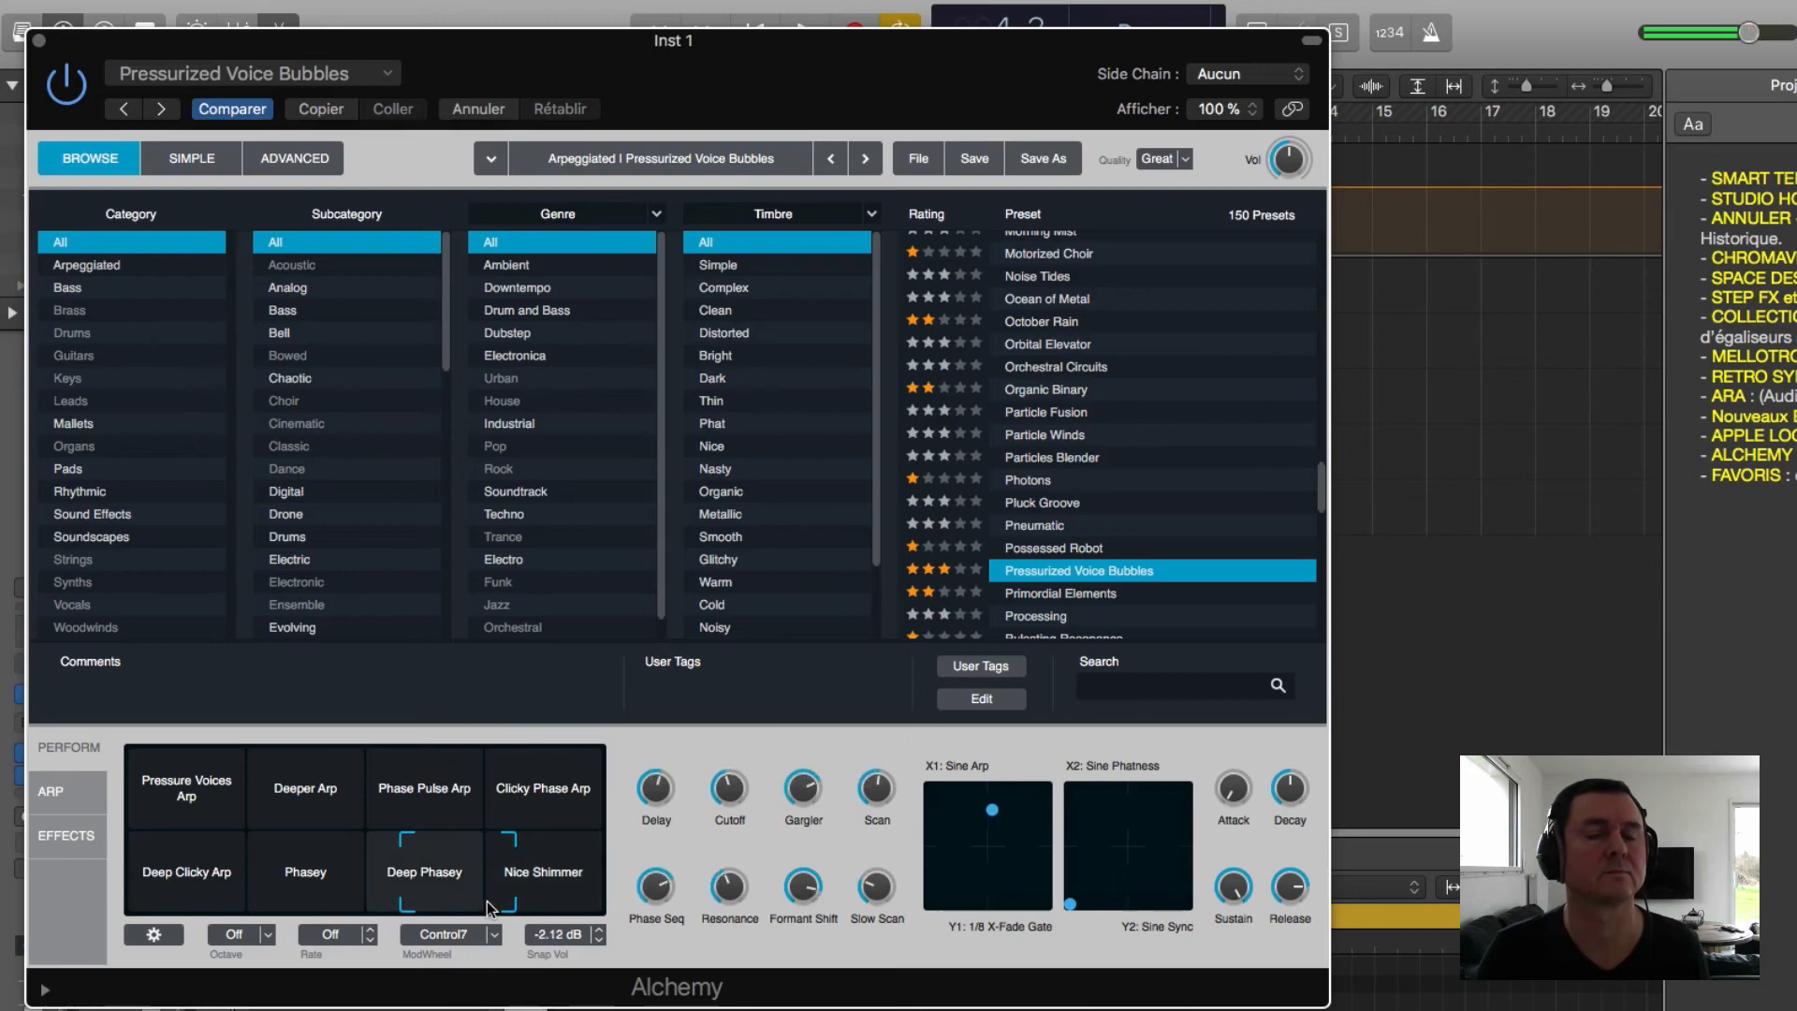
pyautogui.click(338, 900)
pyautogui.click(199, 900)
pyautogui.click(159, 769)
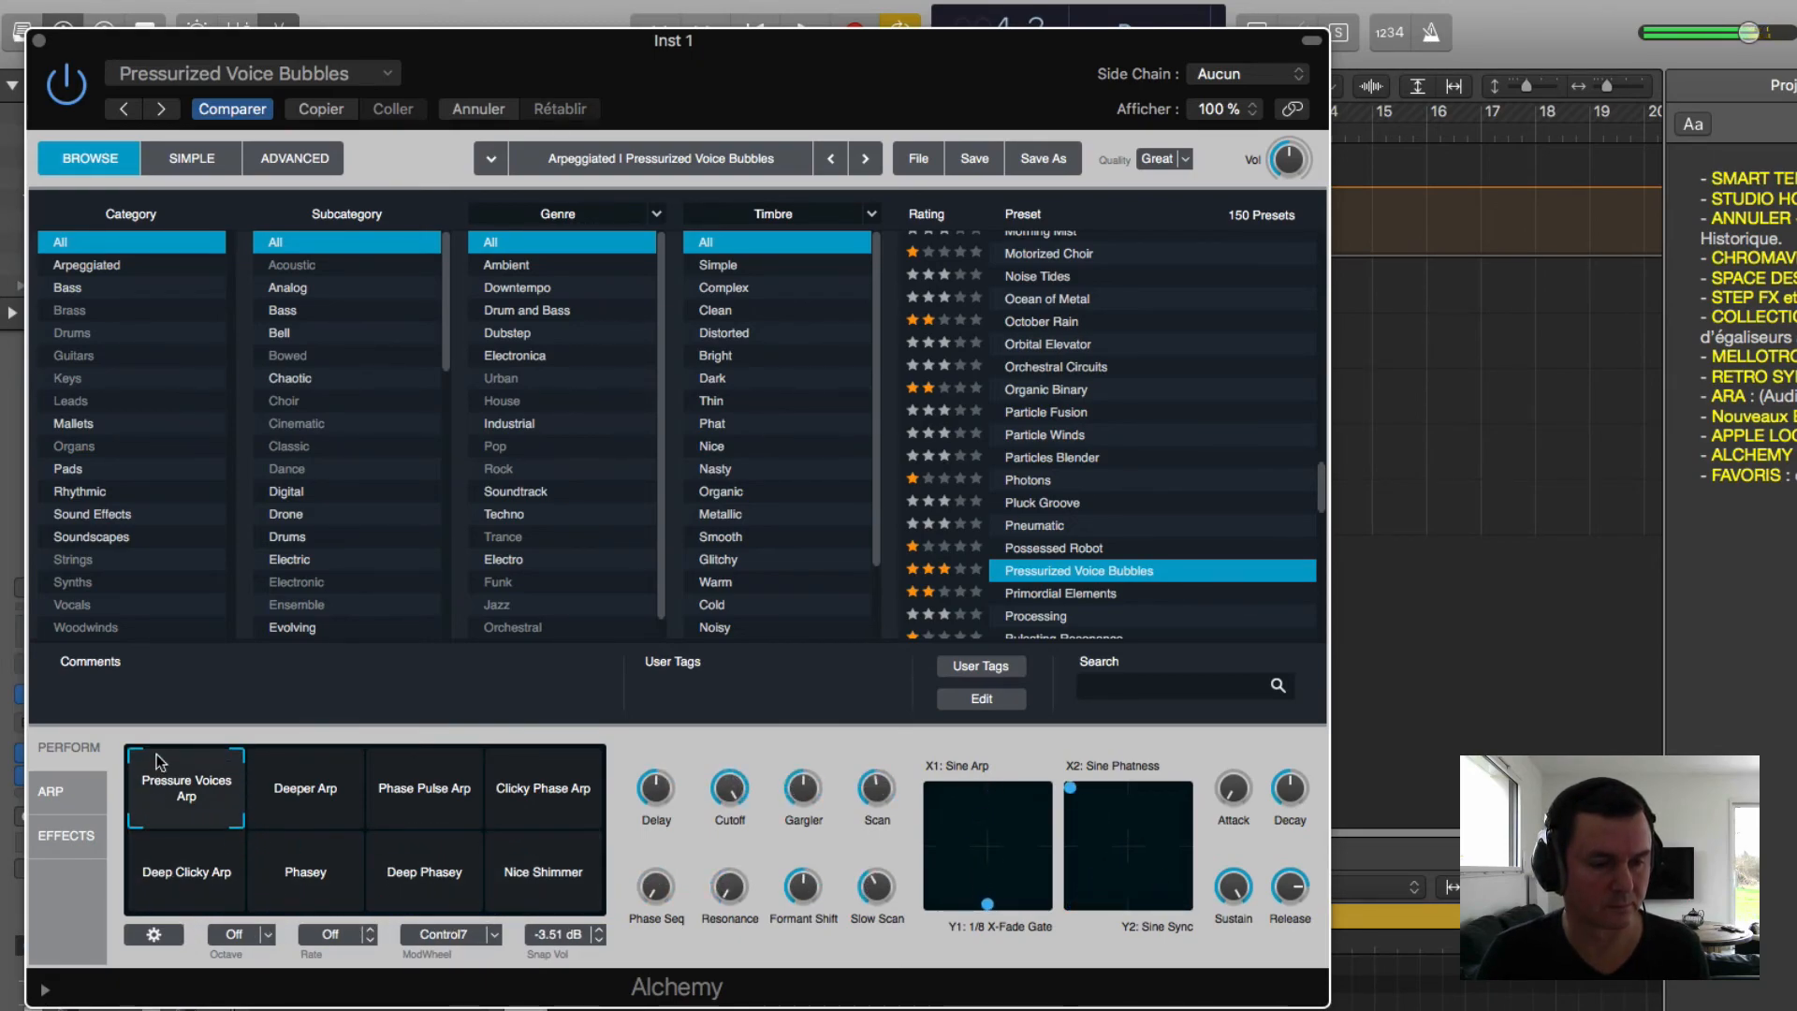
# Step: Load the Primordial Elements preset and audition its performance snapshots in turn, returning to Saturated Smoke Rhythm
pyautogui.click(1085, 595)
pyautogui.scroll(-4, 1081, 585)
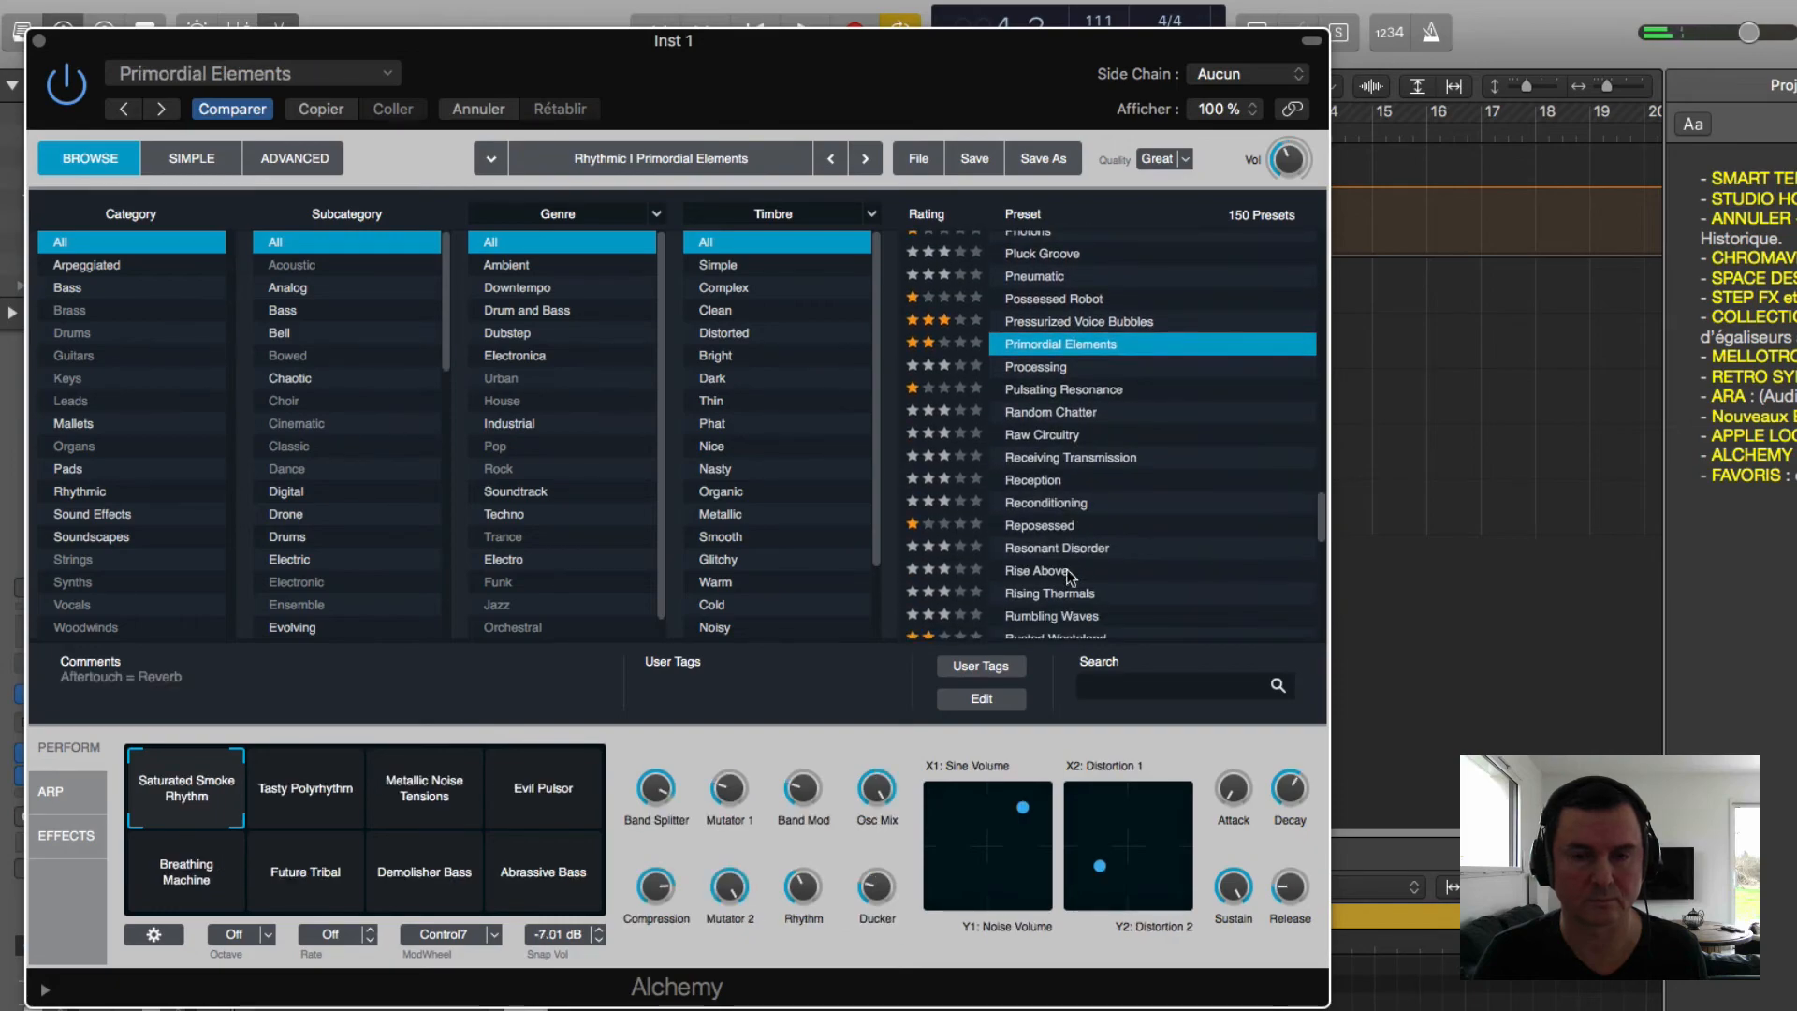
pyautogui.click(288, 793)
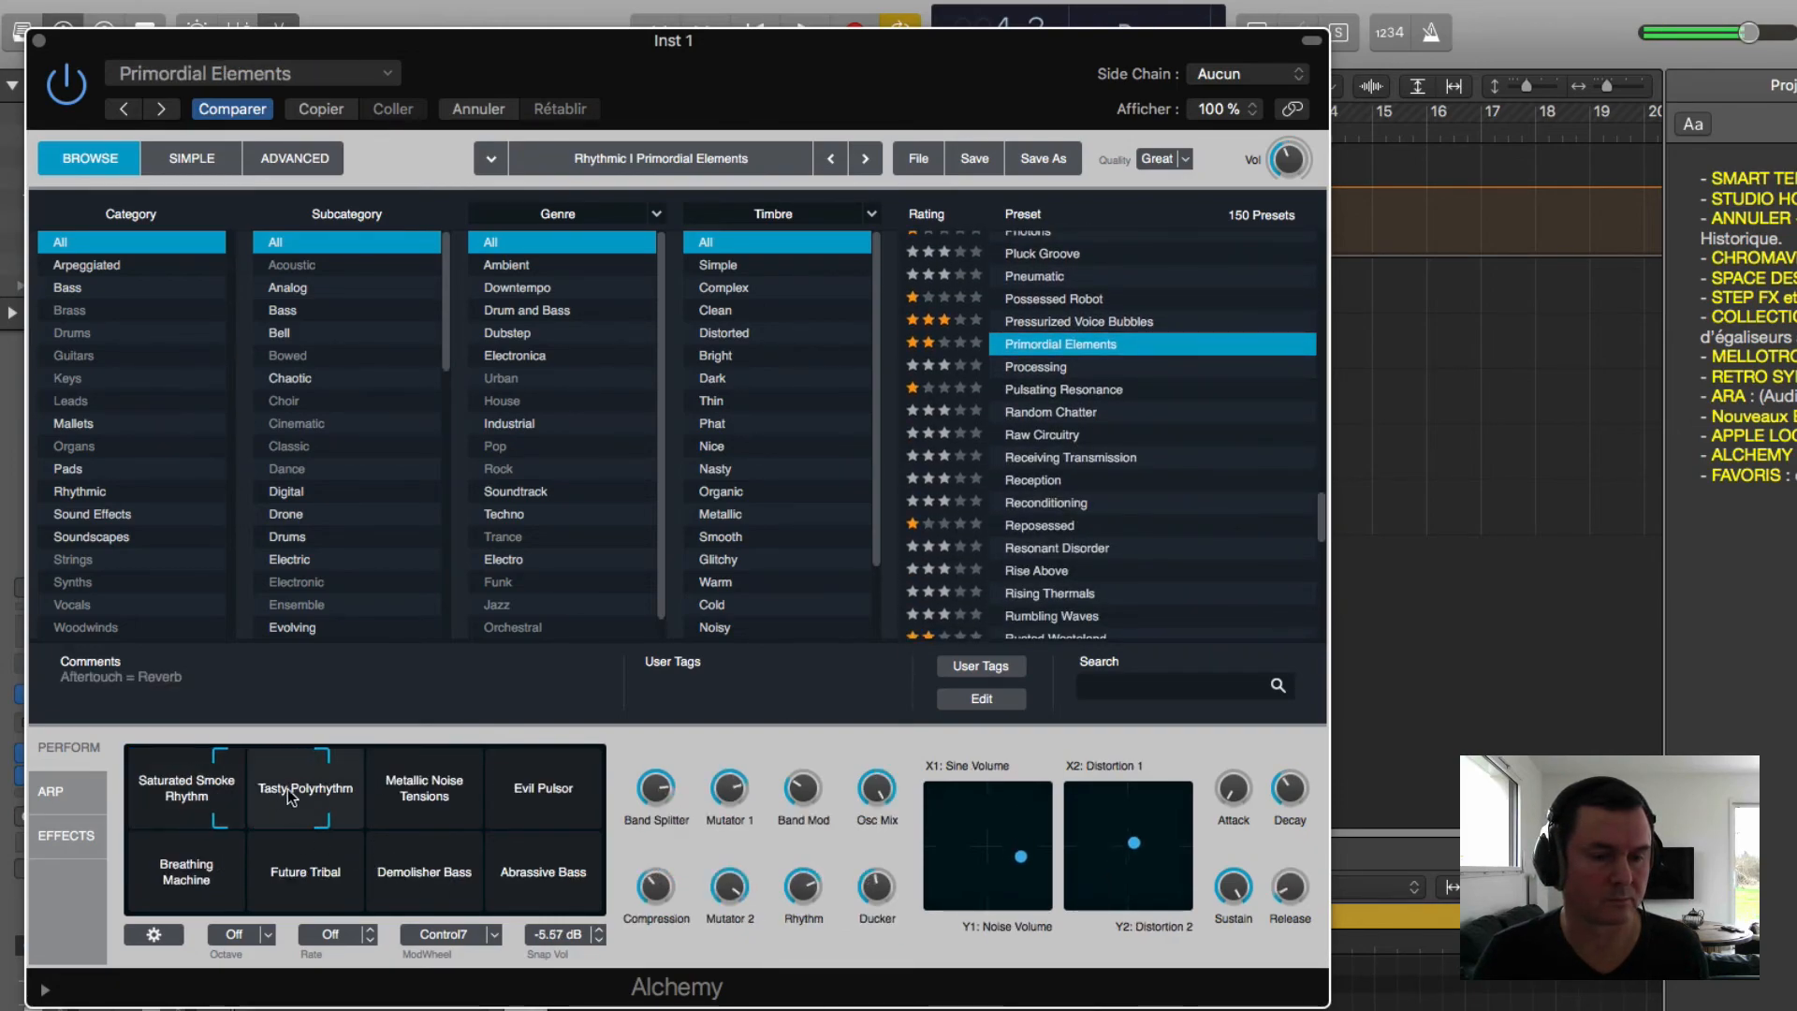
pyautogui.click(425, 786)
pyautogui.click(562, 791)
pyautogui.click(562, 902)
pyautogui.click(417, 895)
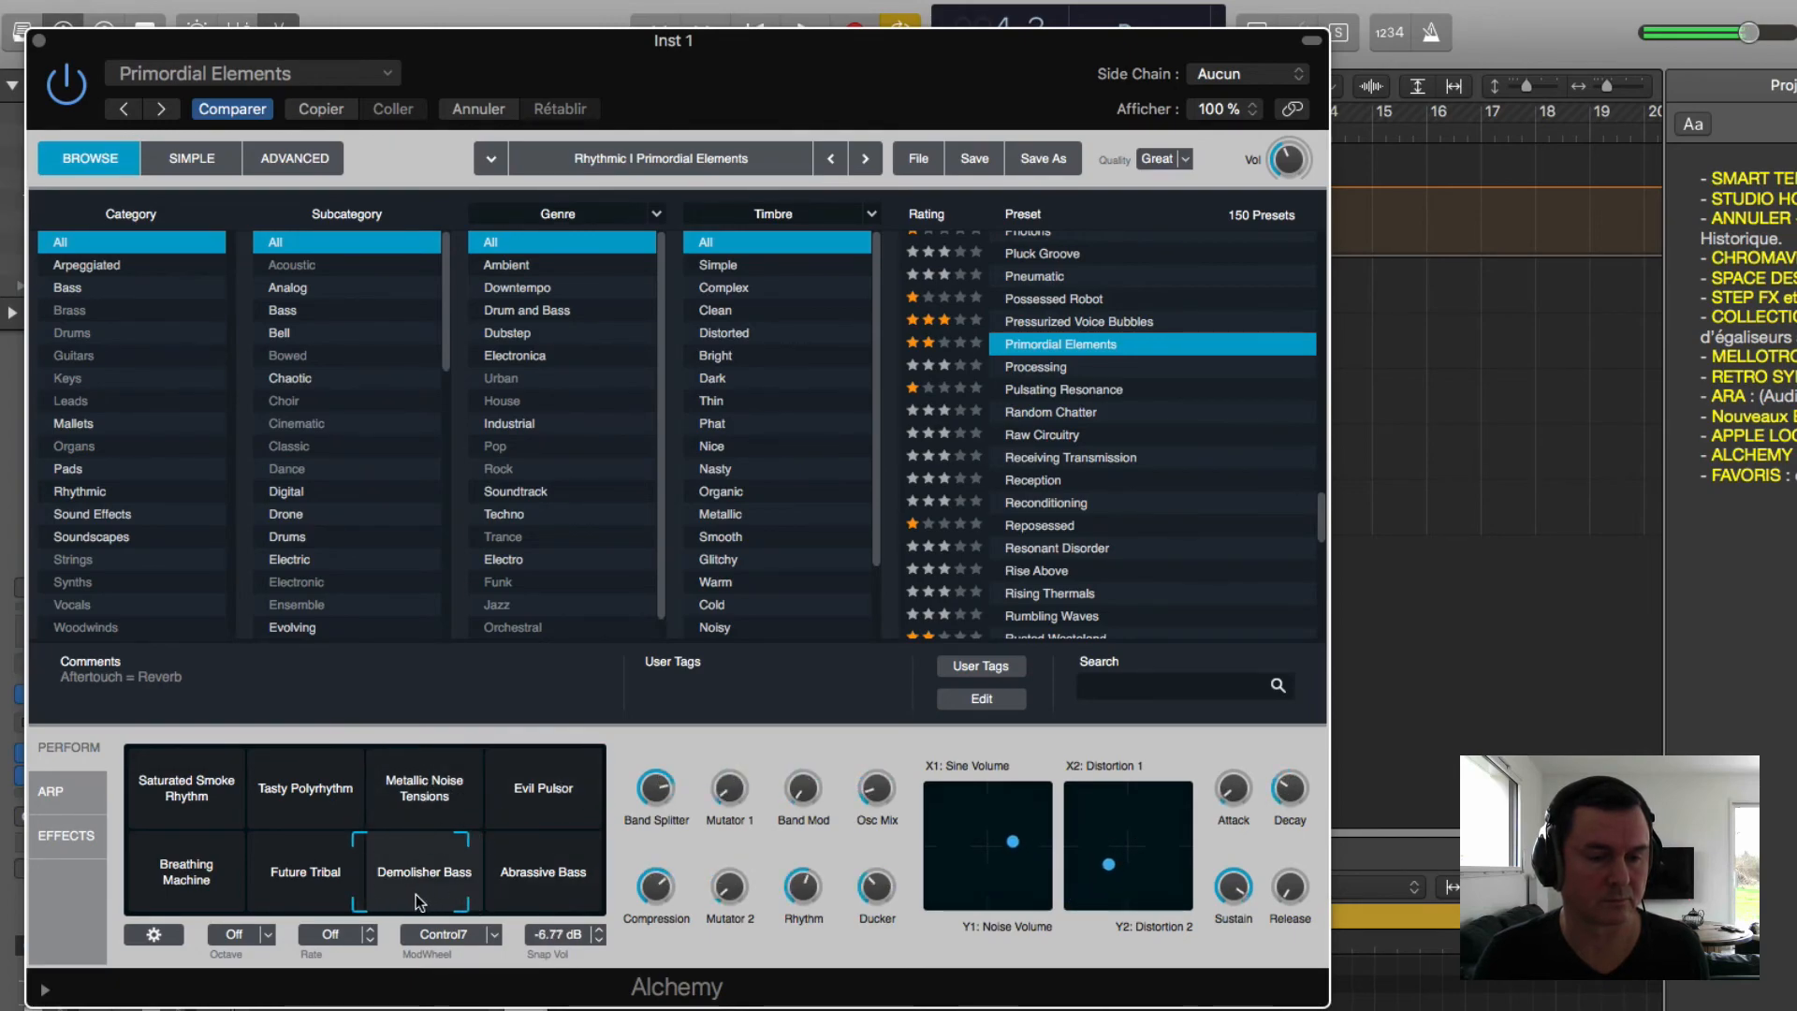
pyautogui.click(329, 894)
pyautogui.click(230, 884)
pyautogui.click(187, 788)
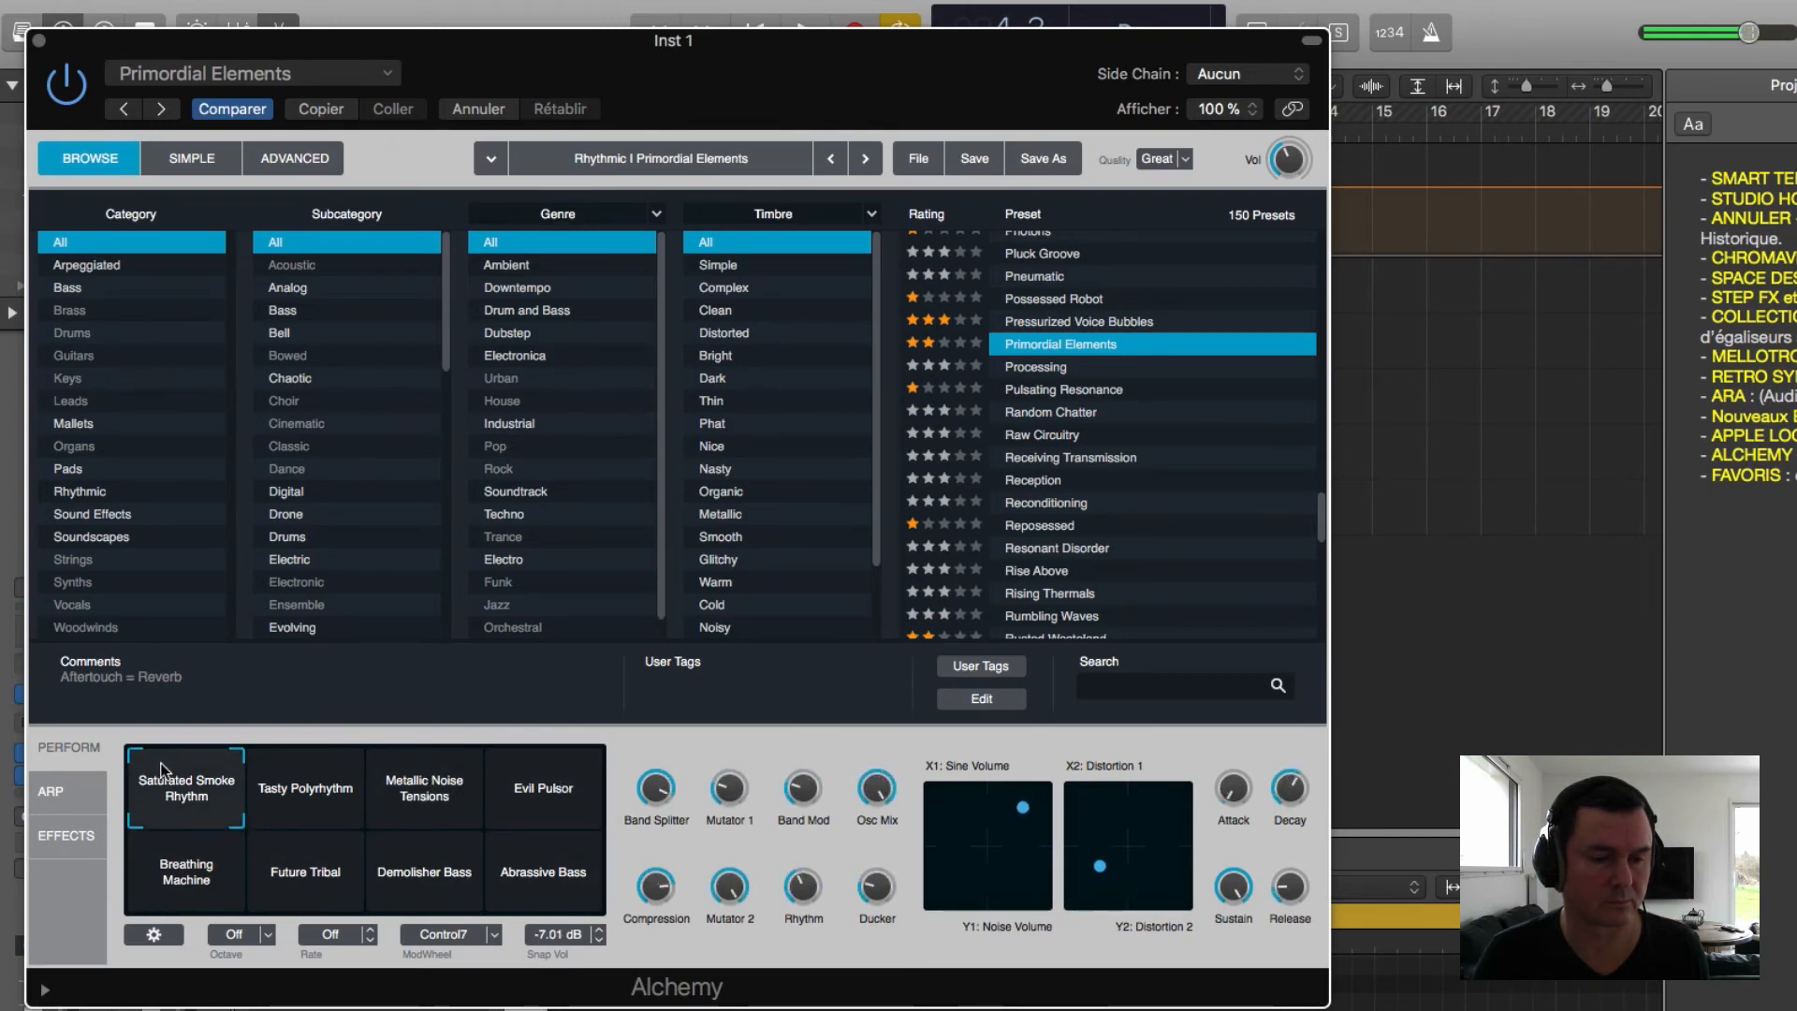
# Step: Load the Pulsating Resonance preset and sweep through its performance snapshots, returning to Undulating
pyautogui.click(1039, 389)
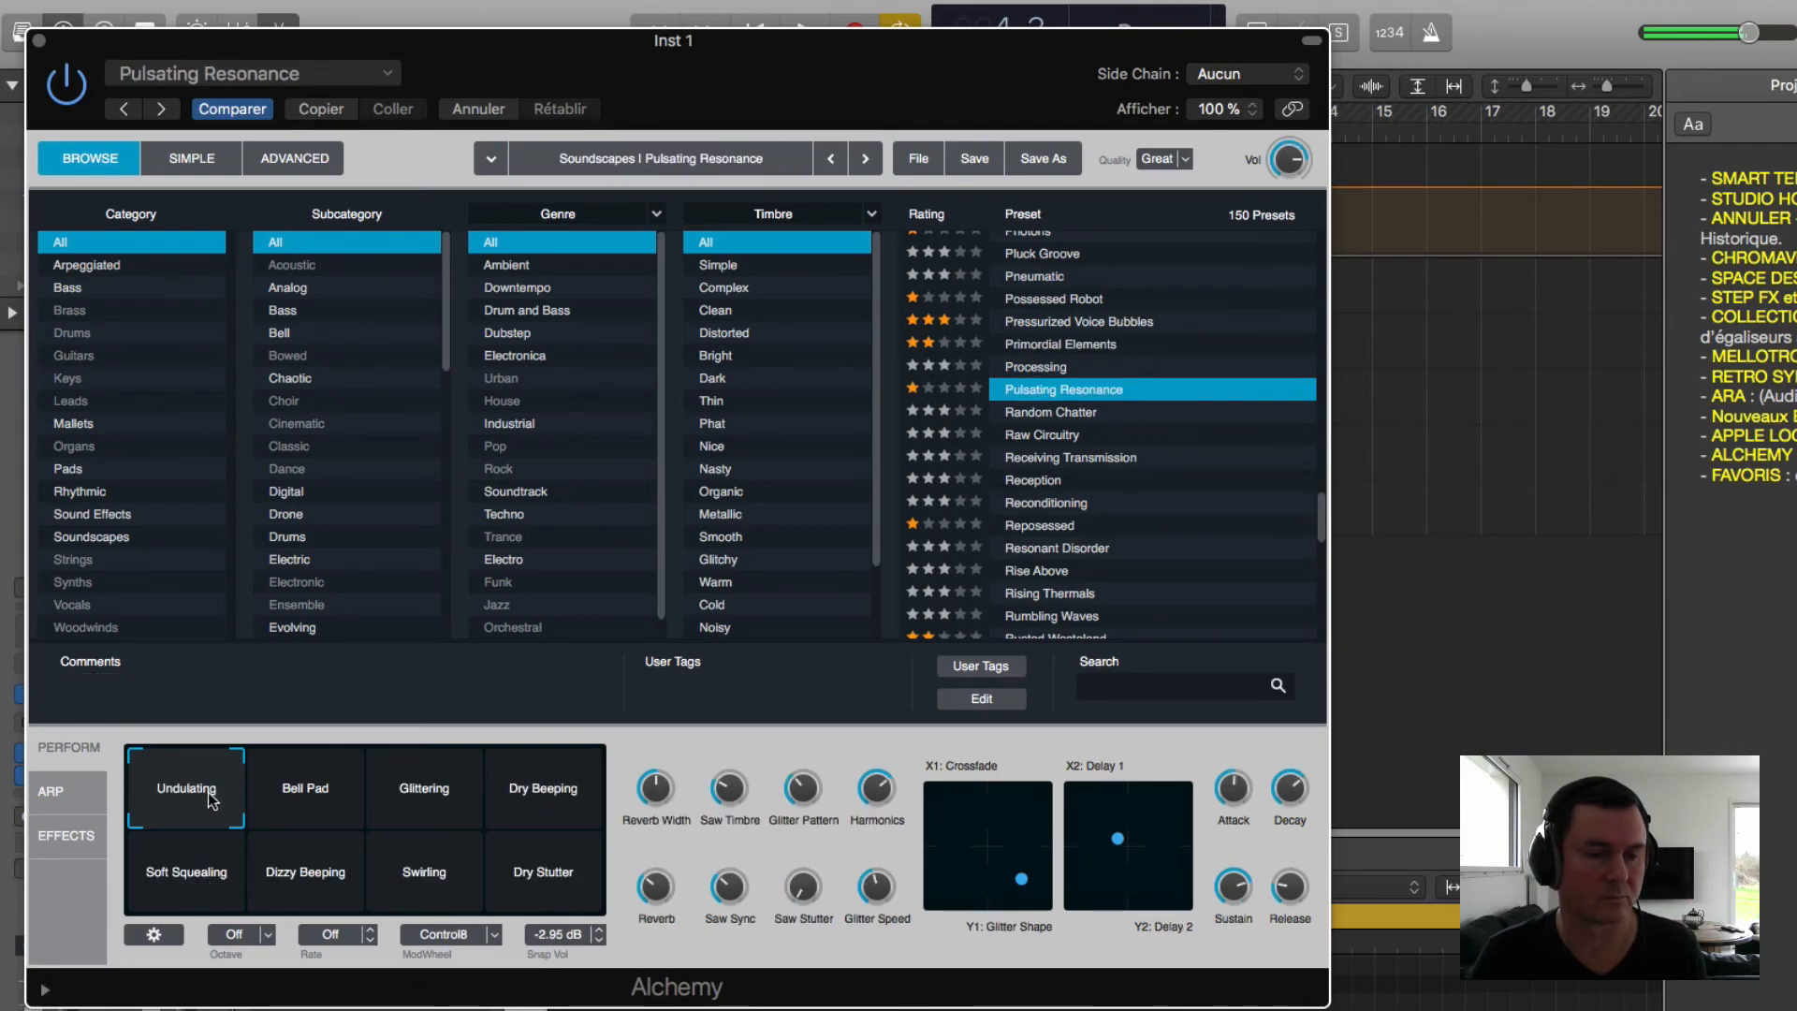
pyautogui.click(276, 790)
pyautogui.click(412, 777)
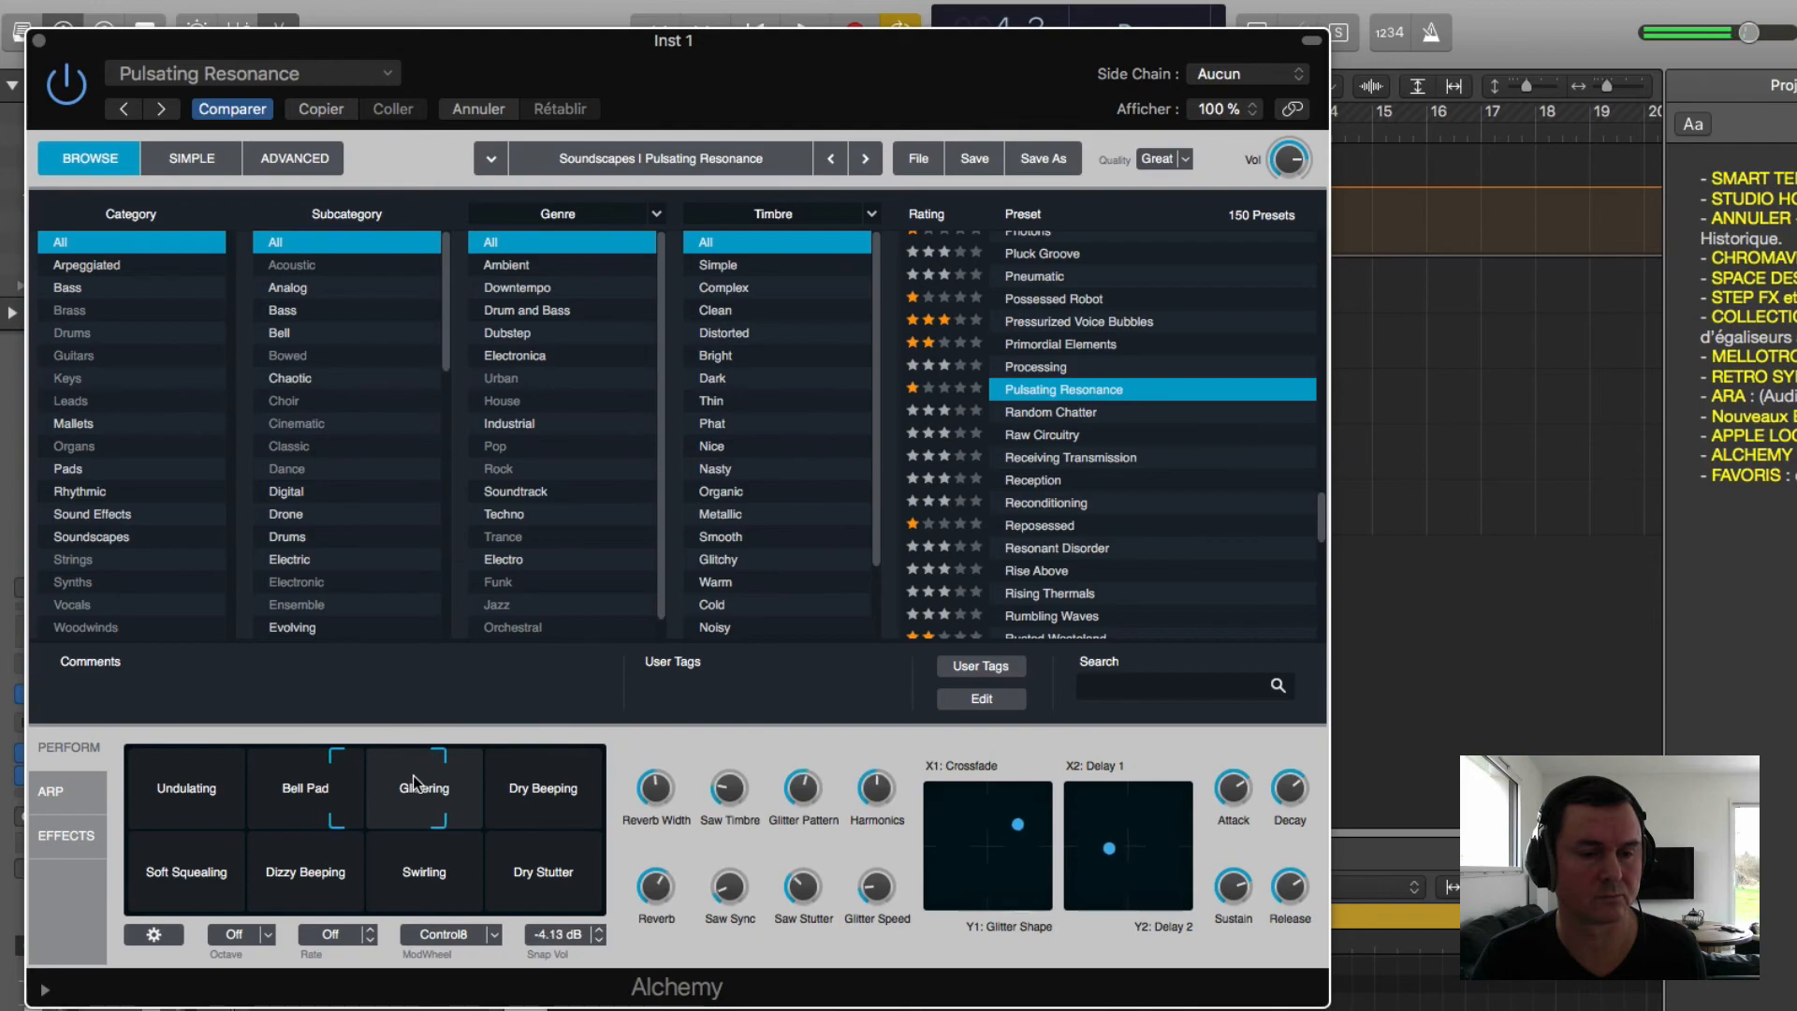
pyautogui.click(552, 782)
pyautogui.moveTo(562, 784); pyautogui.dragTo(187, 777)
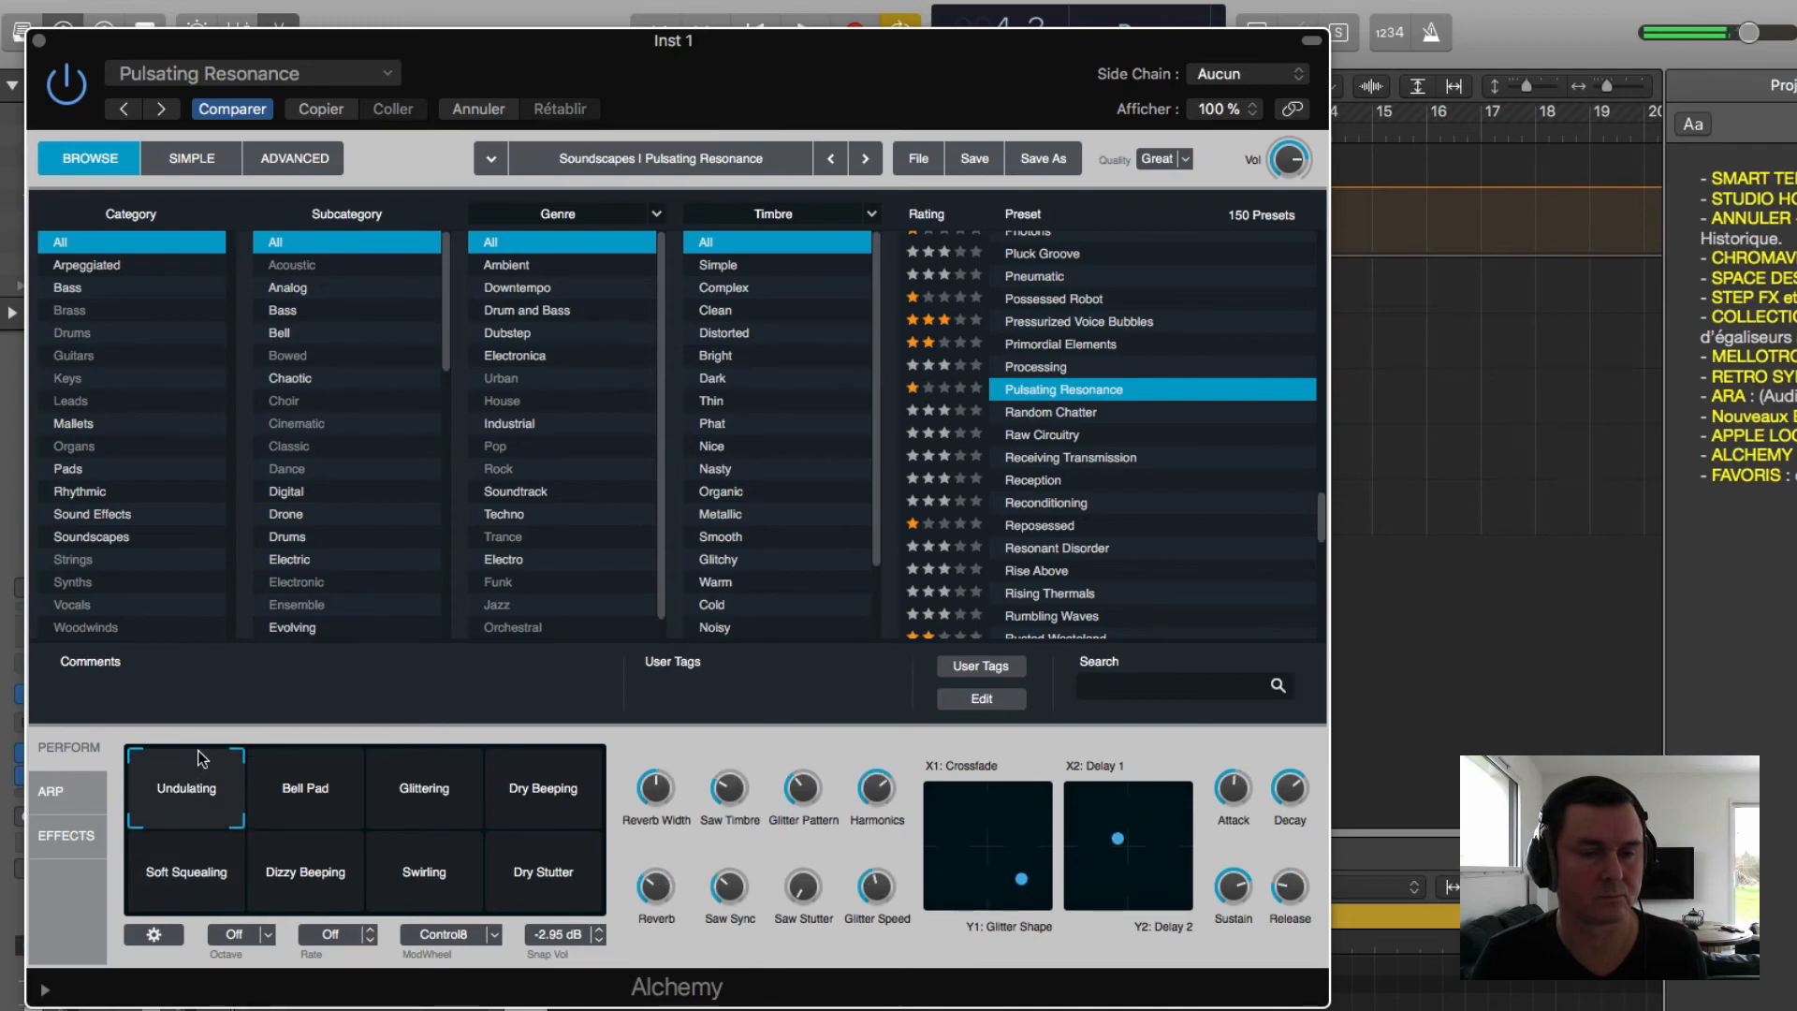
# Step: Audition the Reposessed and Rusted Wasteland presets, sweeping through the snapshots of each and returning to the first one
pyautogui.click(1027, 530)
pyautogui.scroll(-5, 1134, 580)
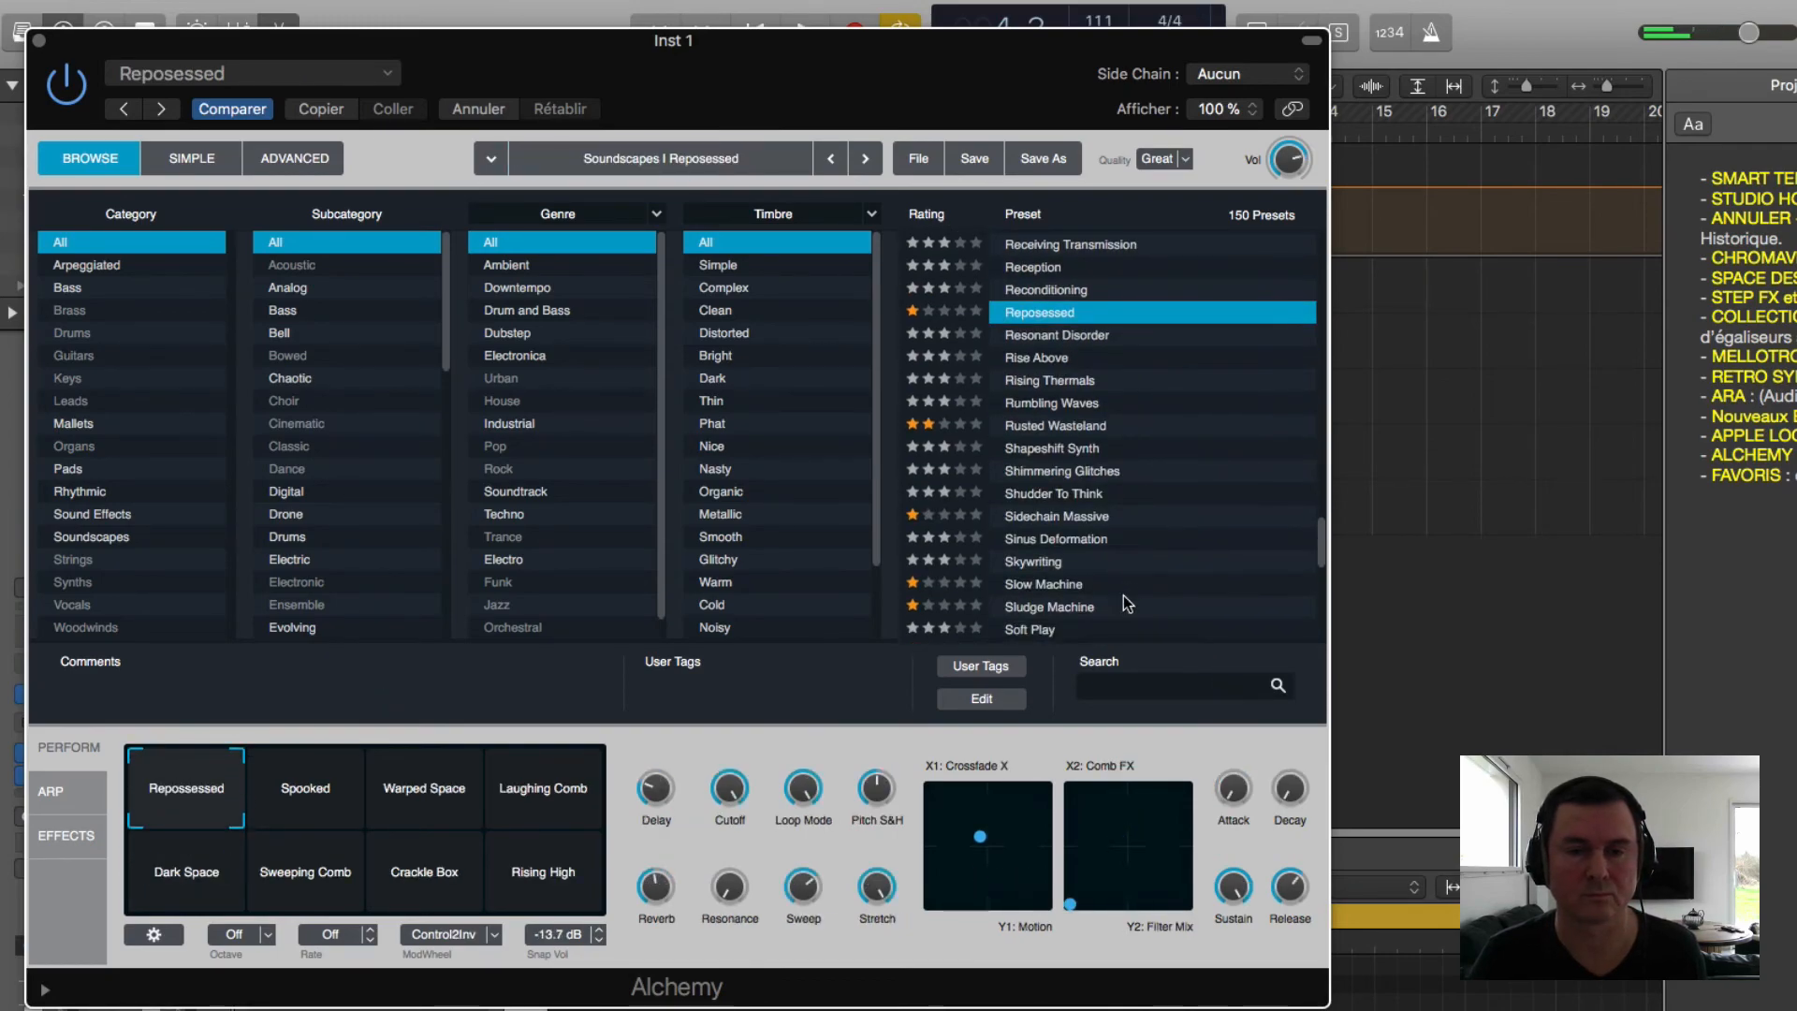
pyautogui.moveTo(208, 810)
pyautogui.mouseDown()
pyautogui.moveTo(575, 819)
pyautogui.moveTo(552, 903)
pyautogui.moveTo(449, 903)
pyautogui.moveTo(184, 879)
pyautogui.moveTo(187, 800)
pyautogui.mouseUp()
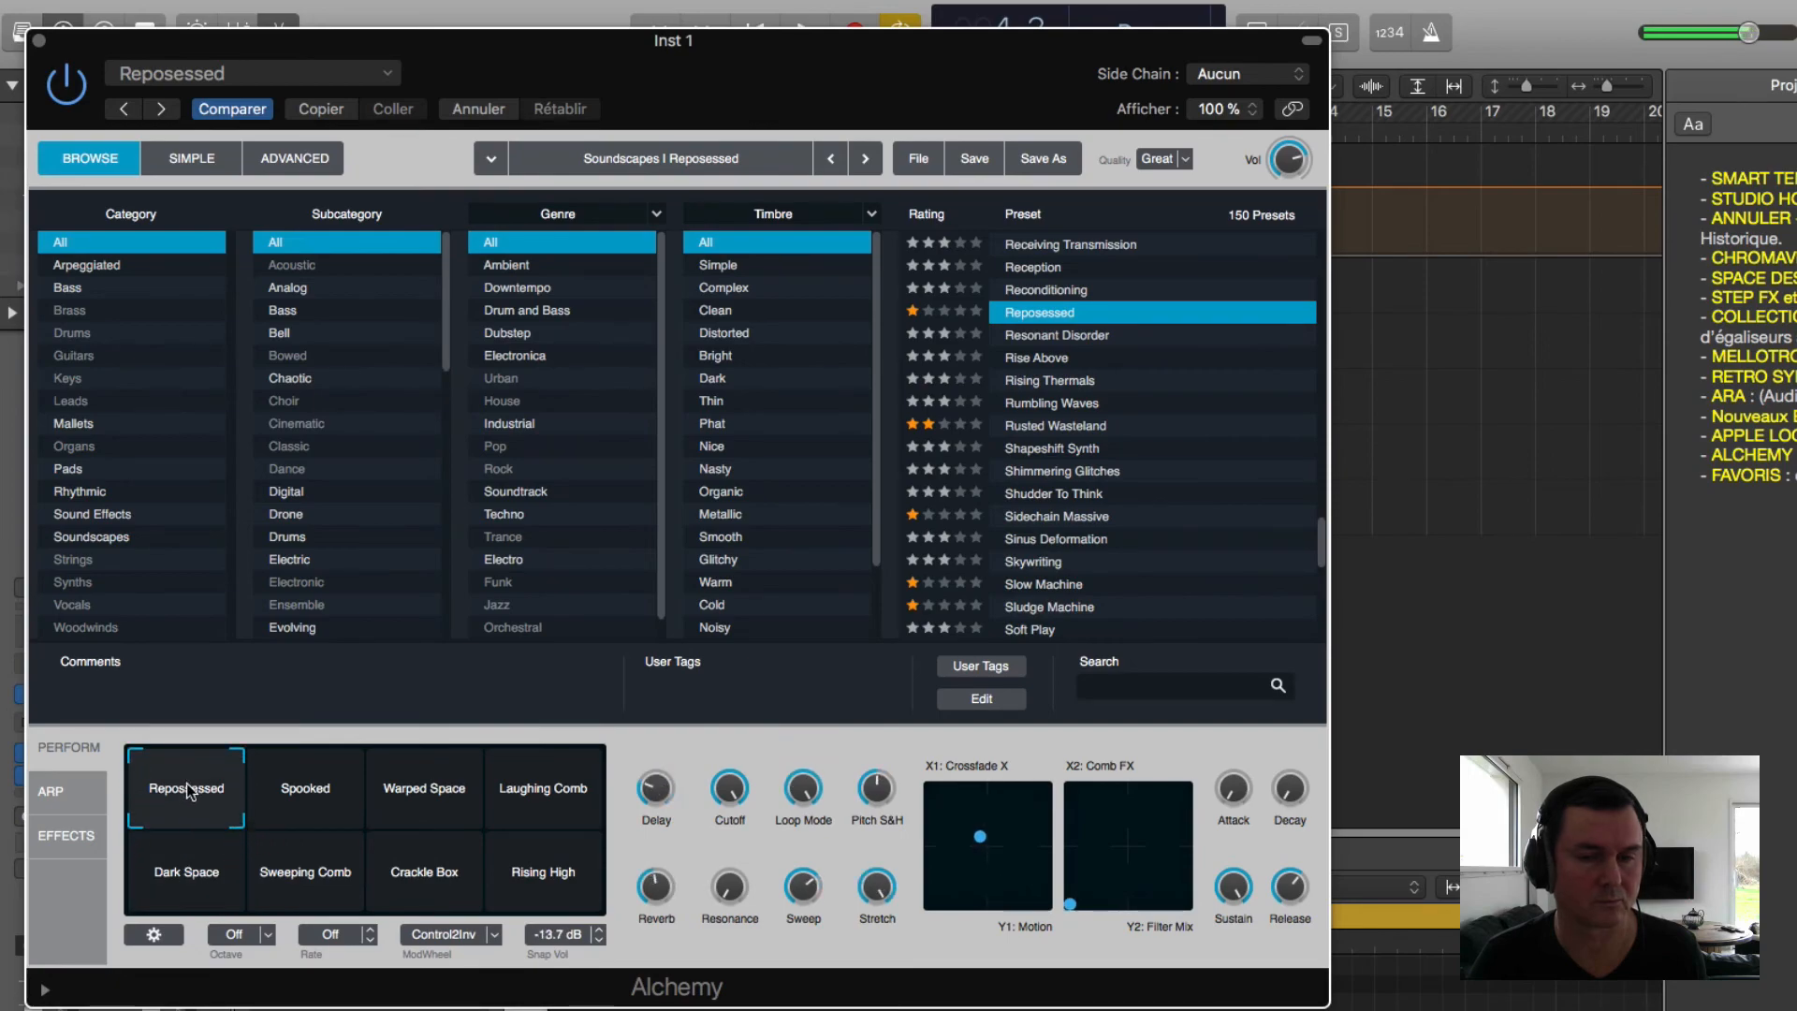
pyautogui.click(1057, 426)
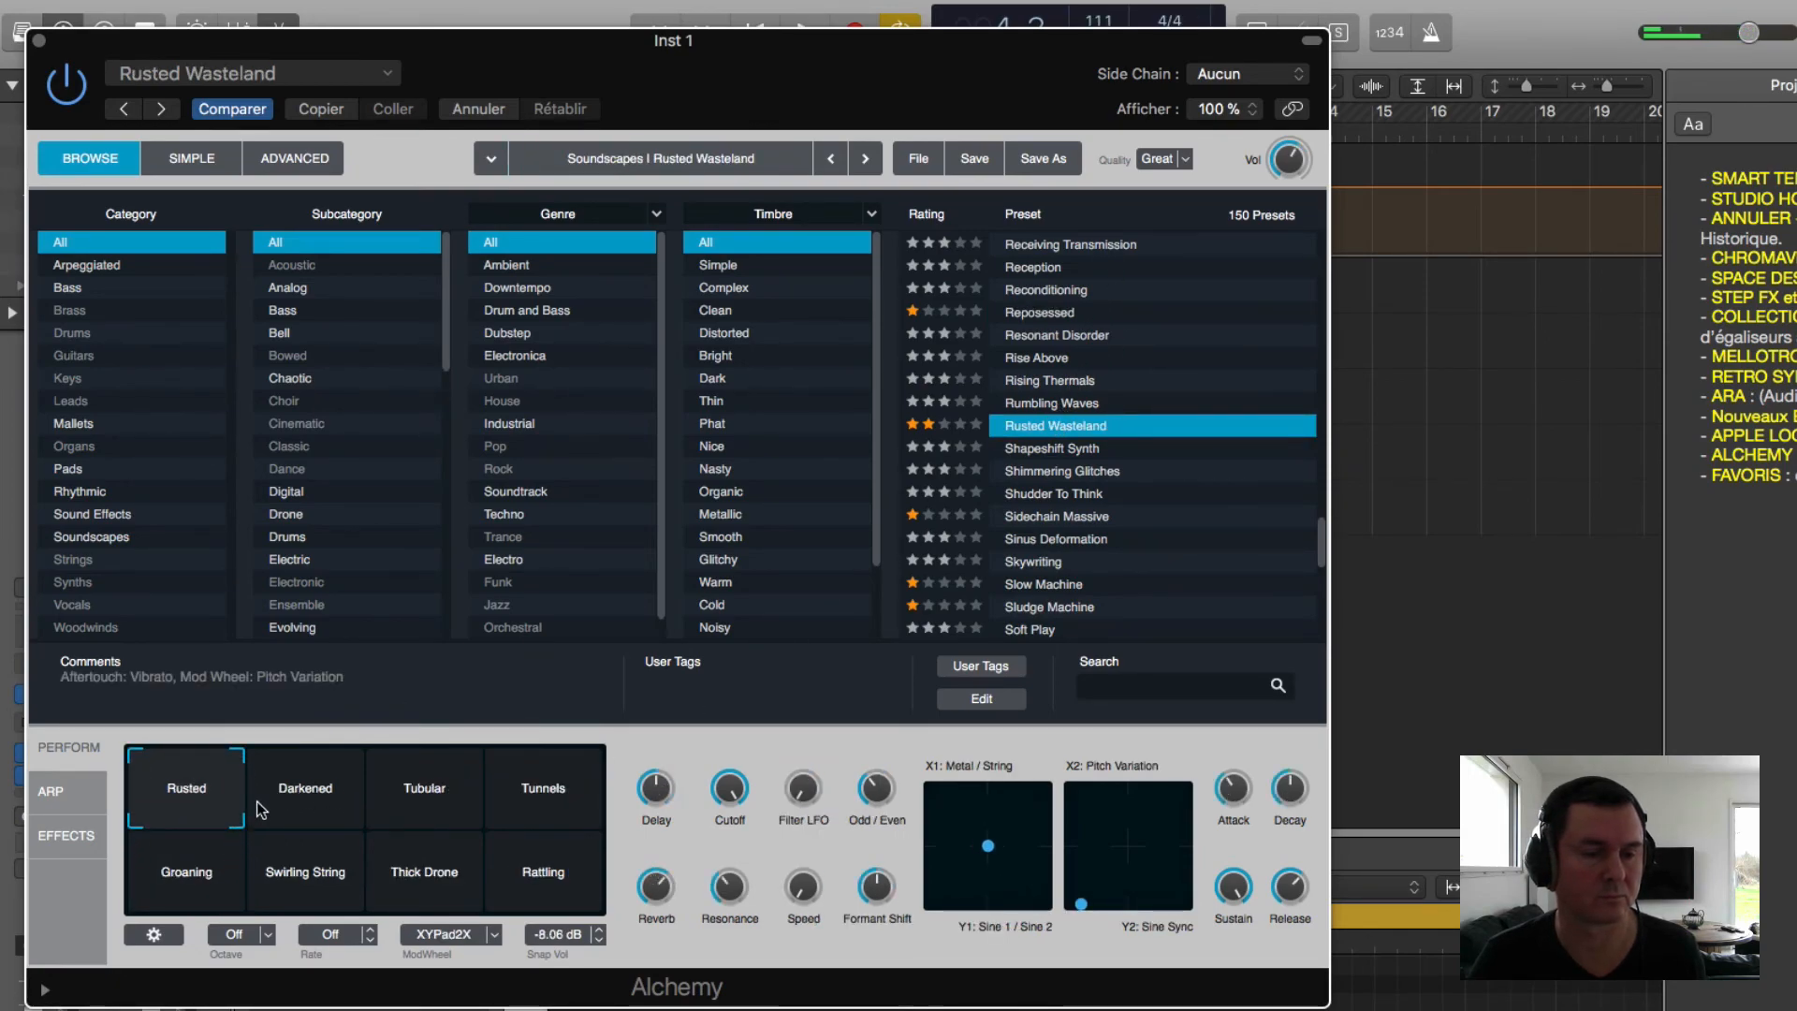
pyautogui.moveTo(201, 791); pyautogui.dragTo(170, 756)
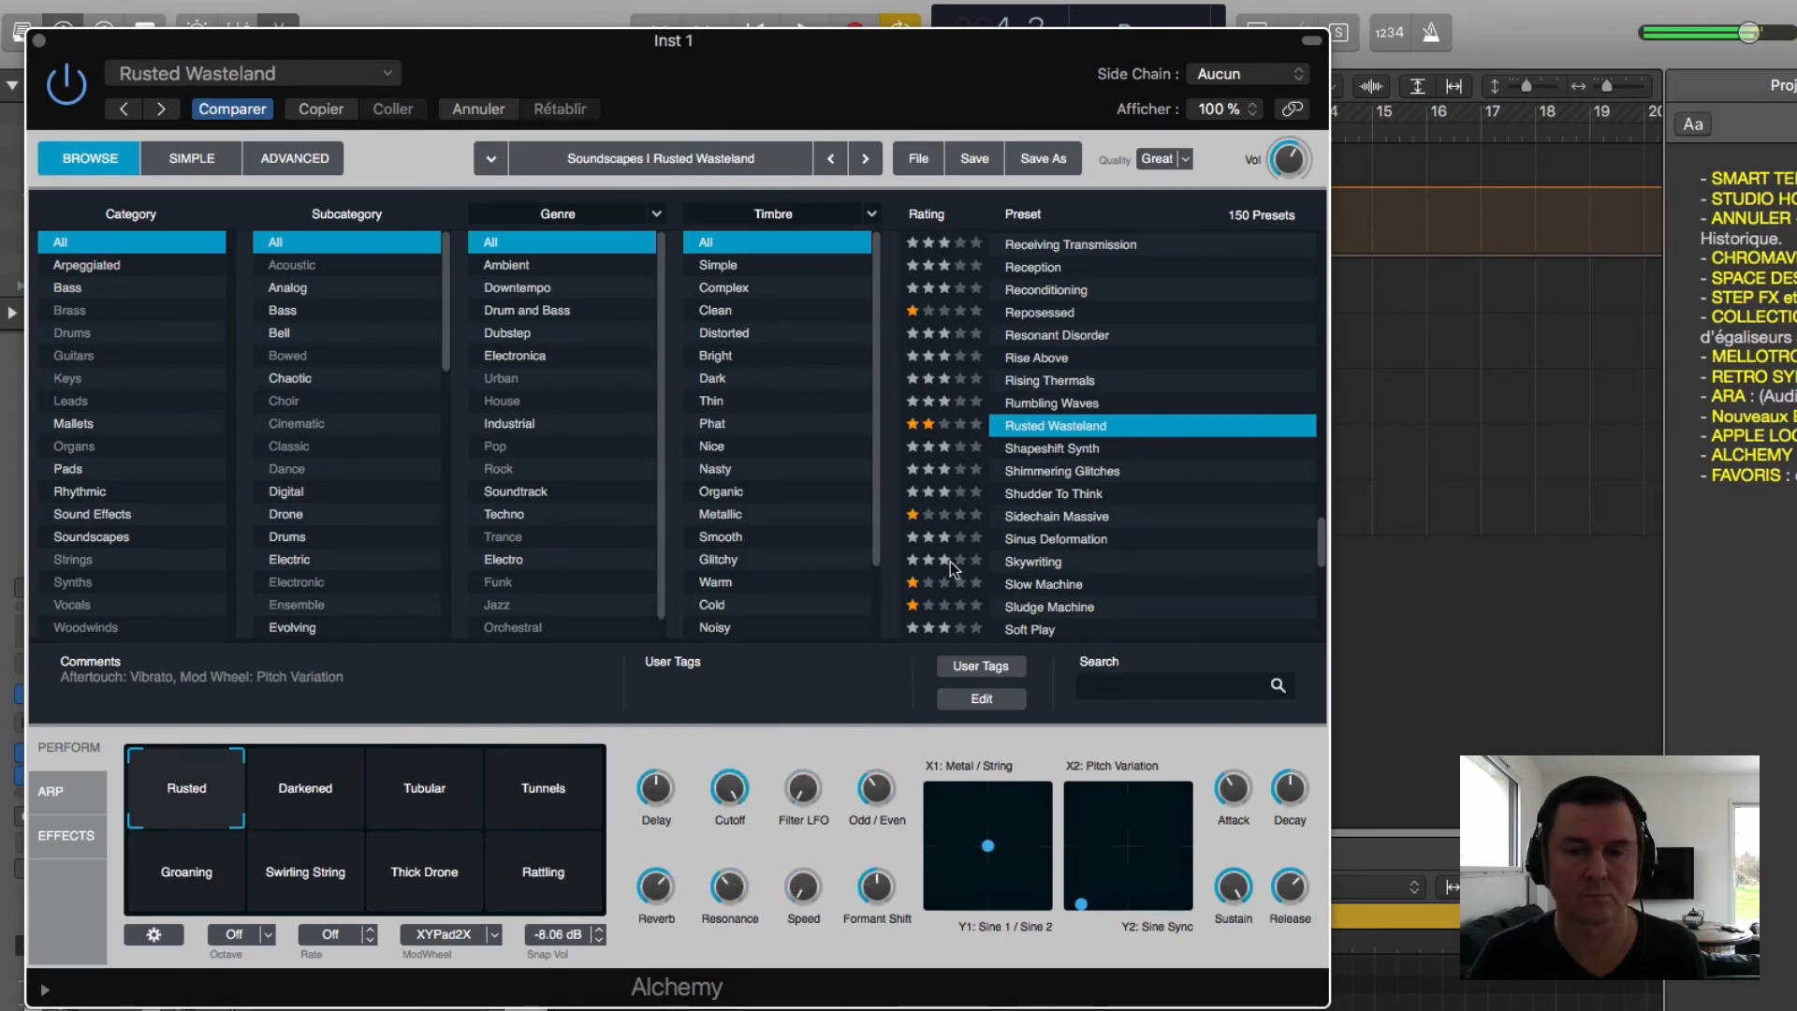
# Step: Audition the Sidechain Massive and Slow Machine presets, sweeping through the snapshots of each from Muted and Slow Machine respectively
pyautogui.click(1037, 516)
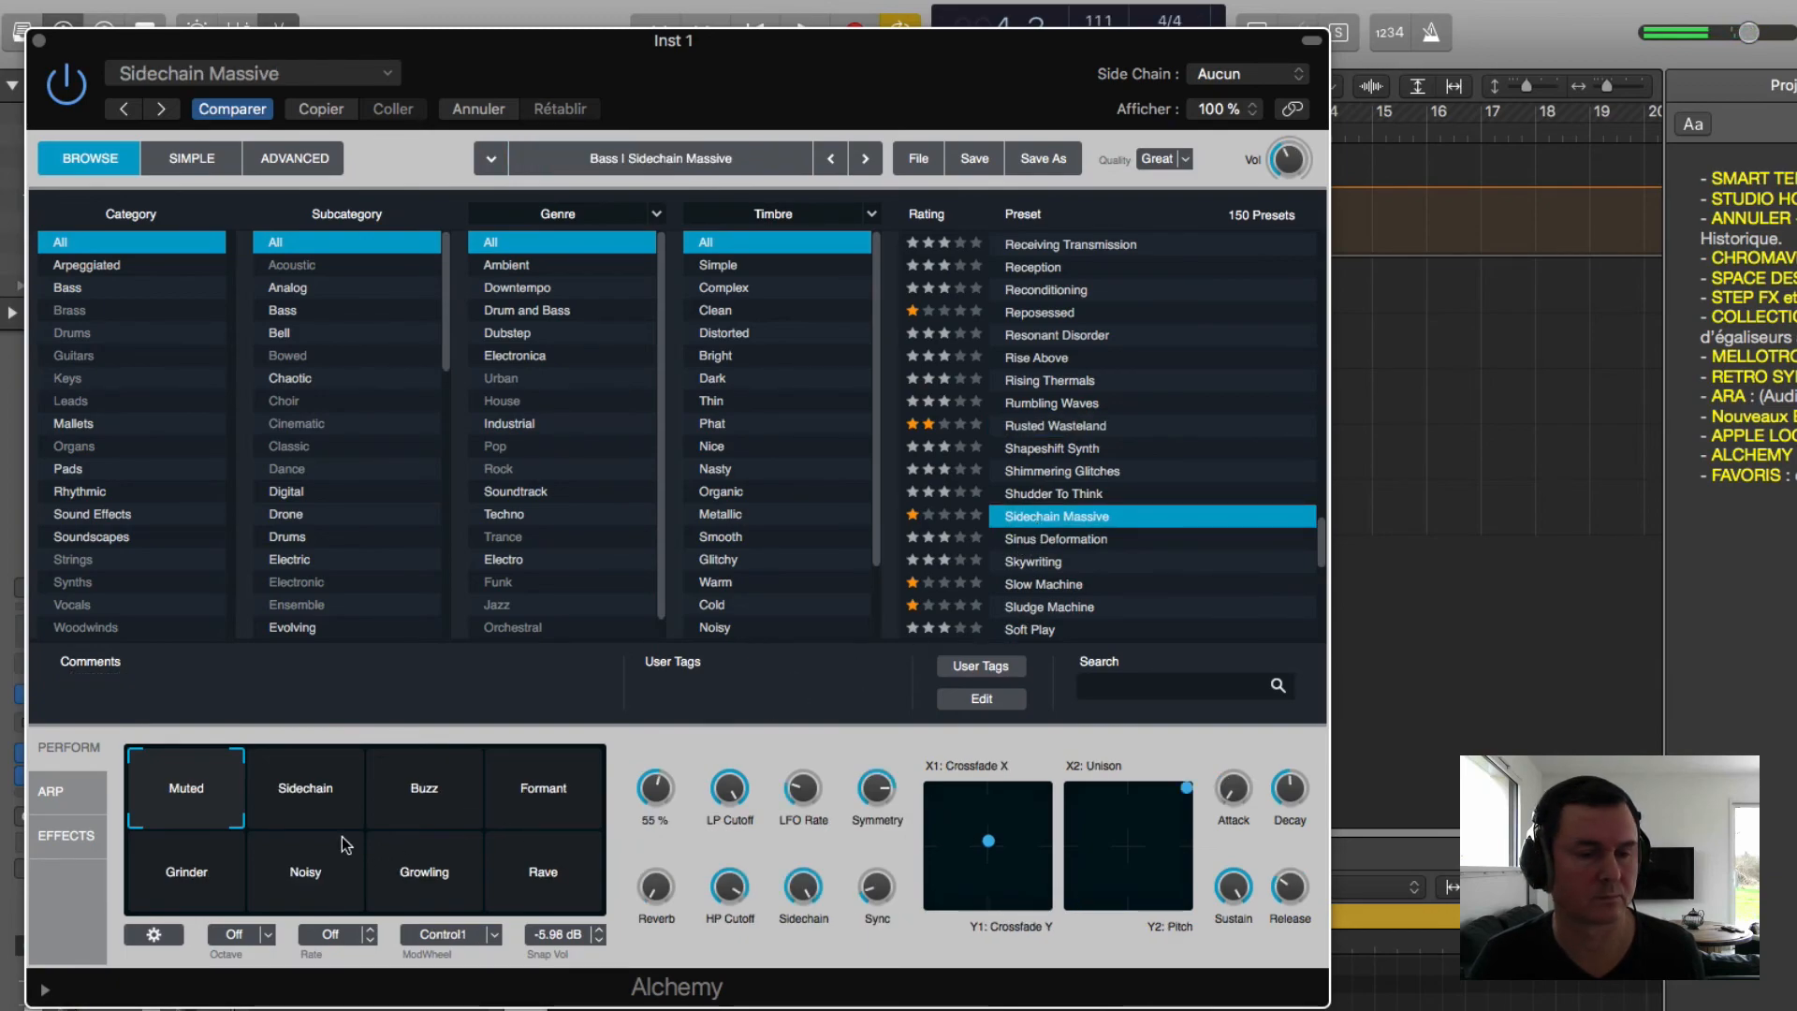
pyautogui.moveTo(205, 777); pyautogui.dragTo(150, 710)
pyautogui.click(1043, 586)
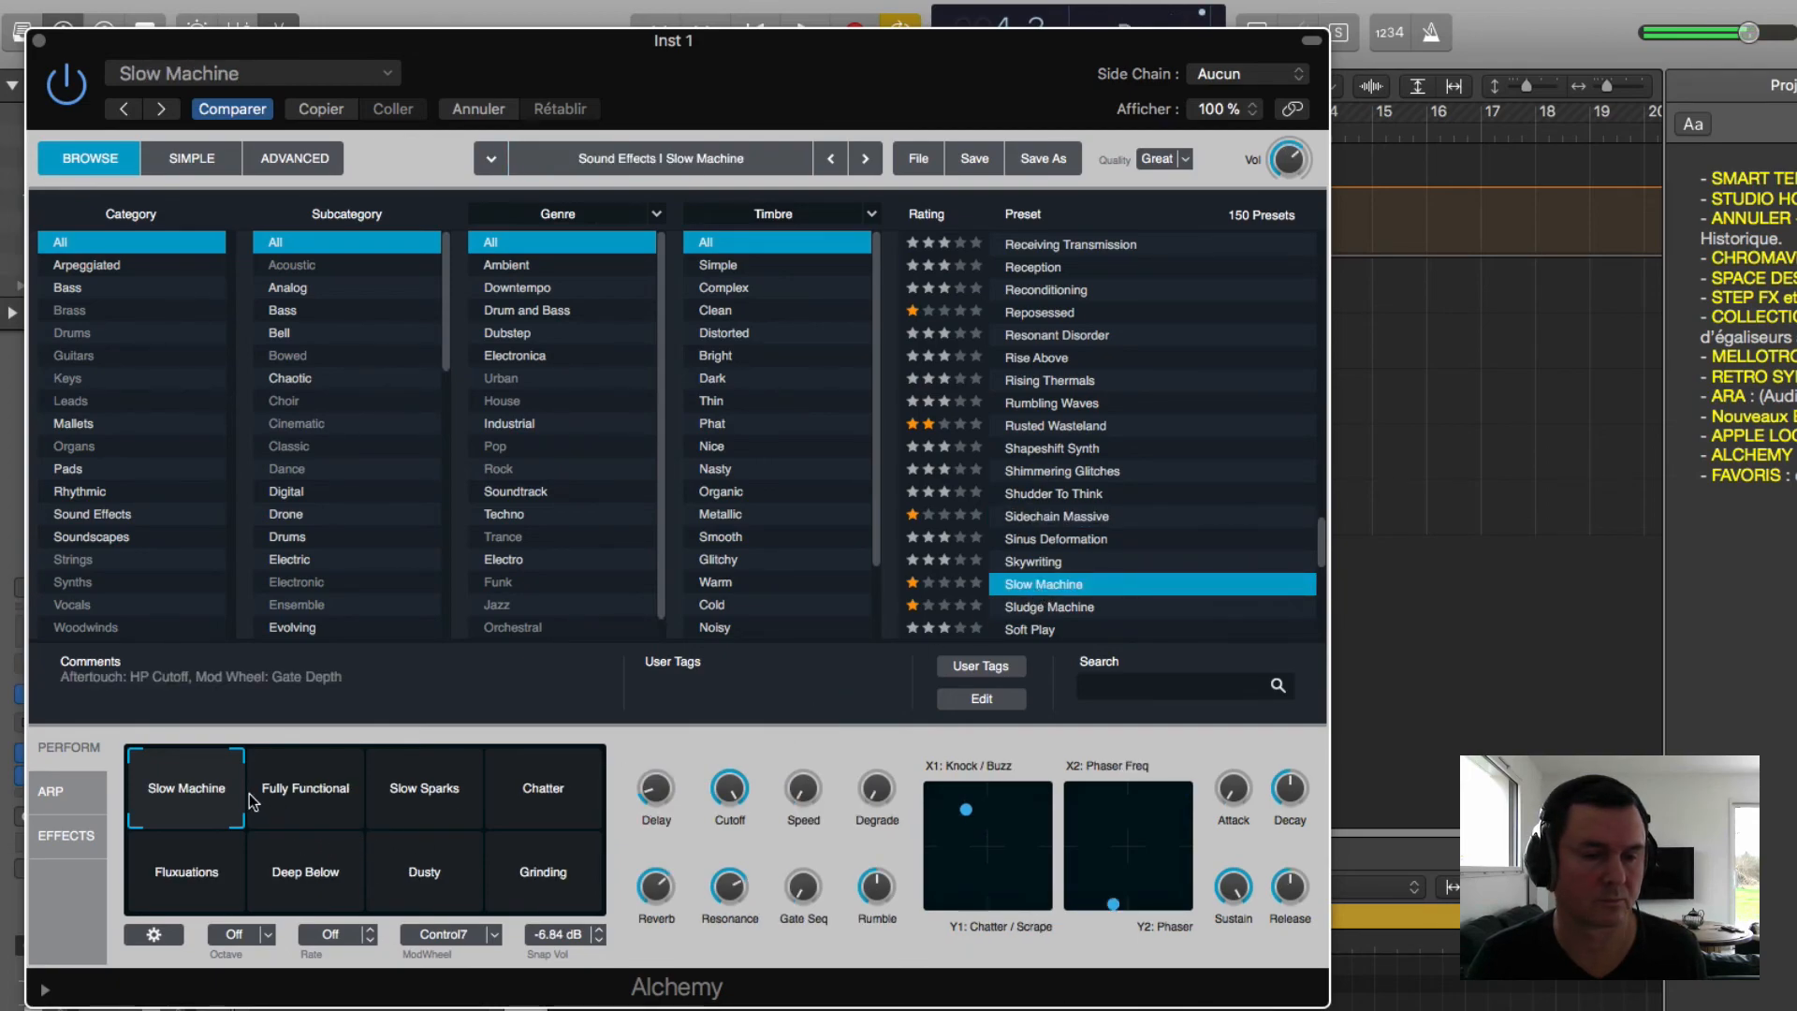
pyautogui.moveTo(193, 788); pyautogui.dragTo(423, 686)
# Step: Load the Sludge Machine preset and sweep through its performance snapshots, returning to Radiator Bass
pyautogui.click(1126, 609)
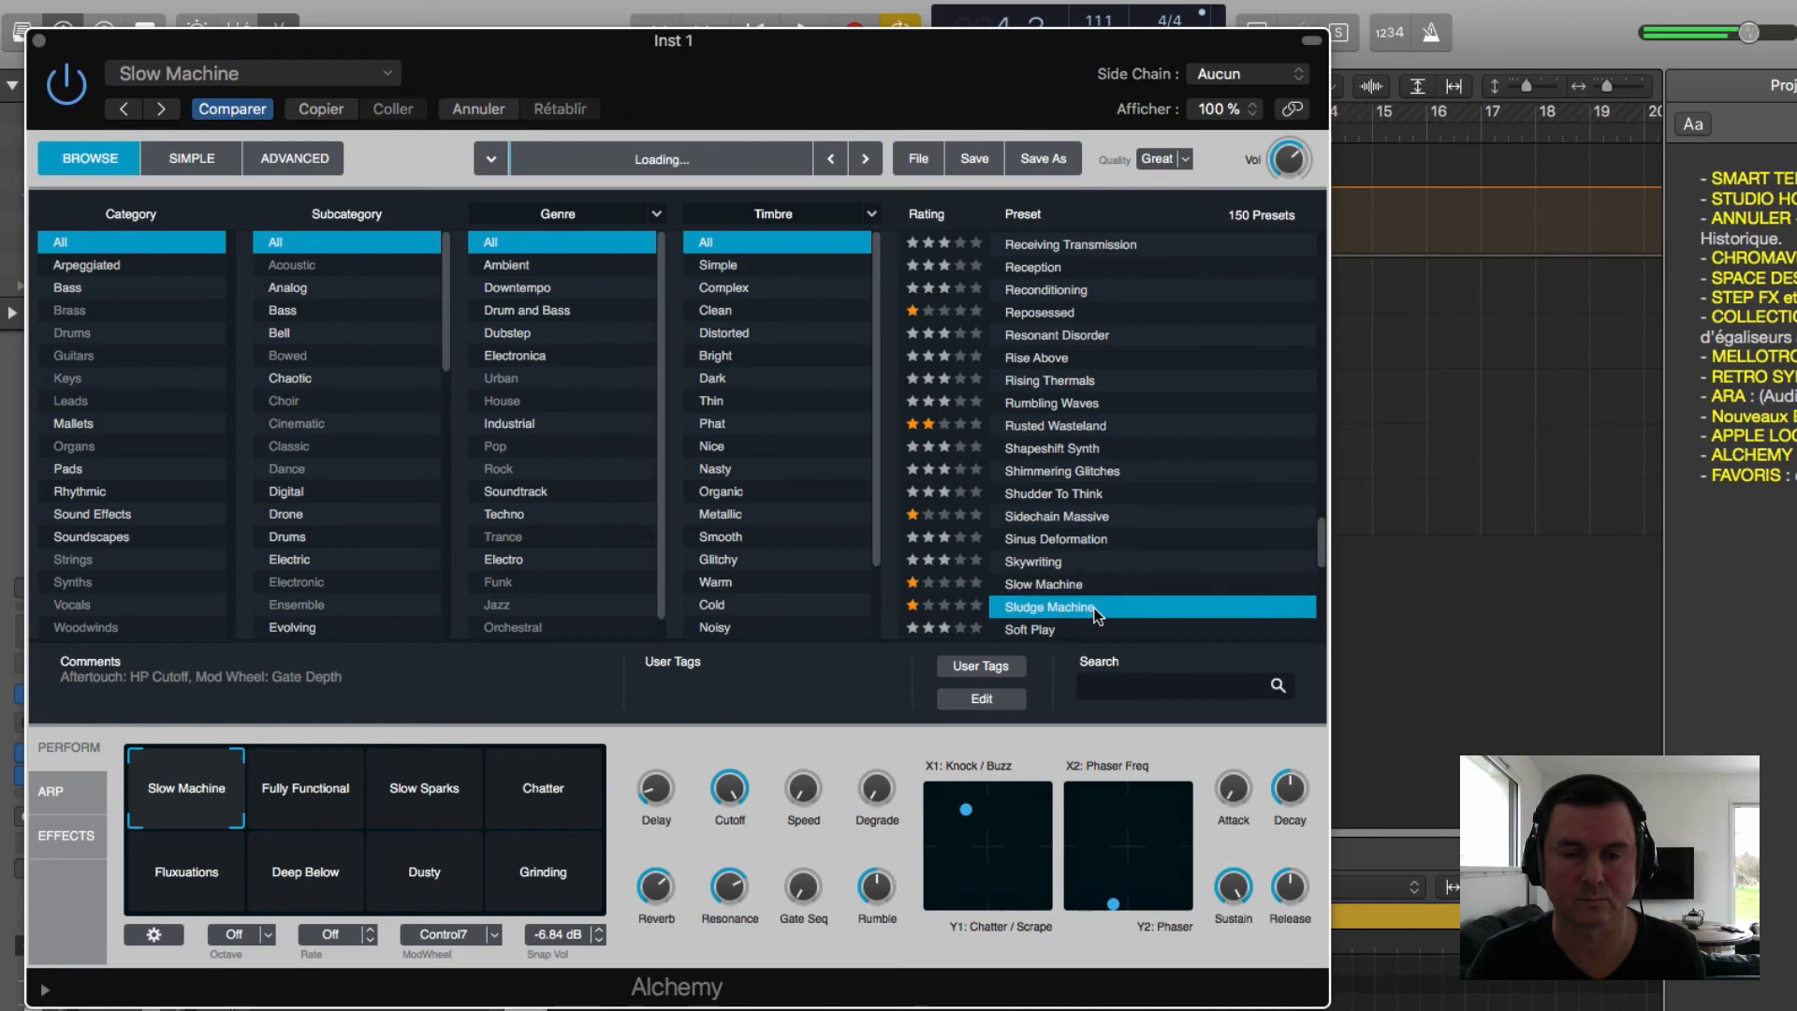
pyautogui.scroll(-3, 1198, 496)
pyautogui.scroll(-2, 1201, 506)
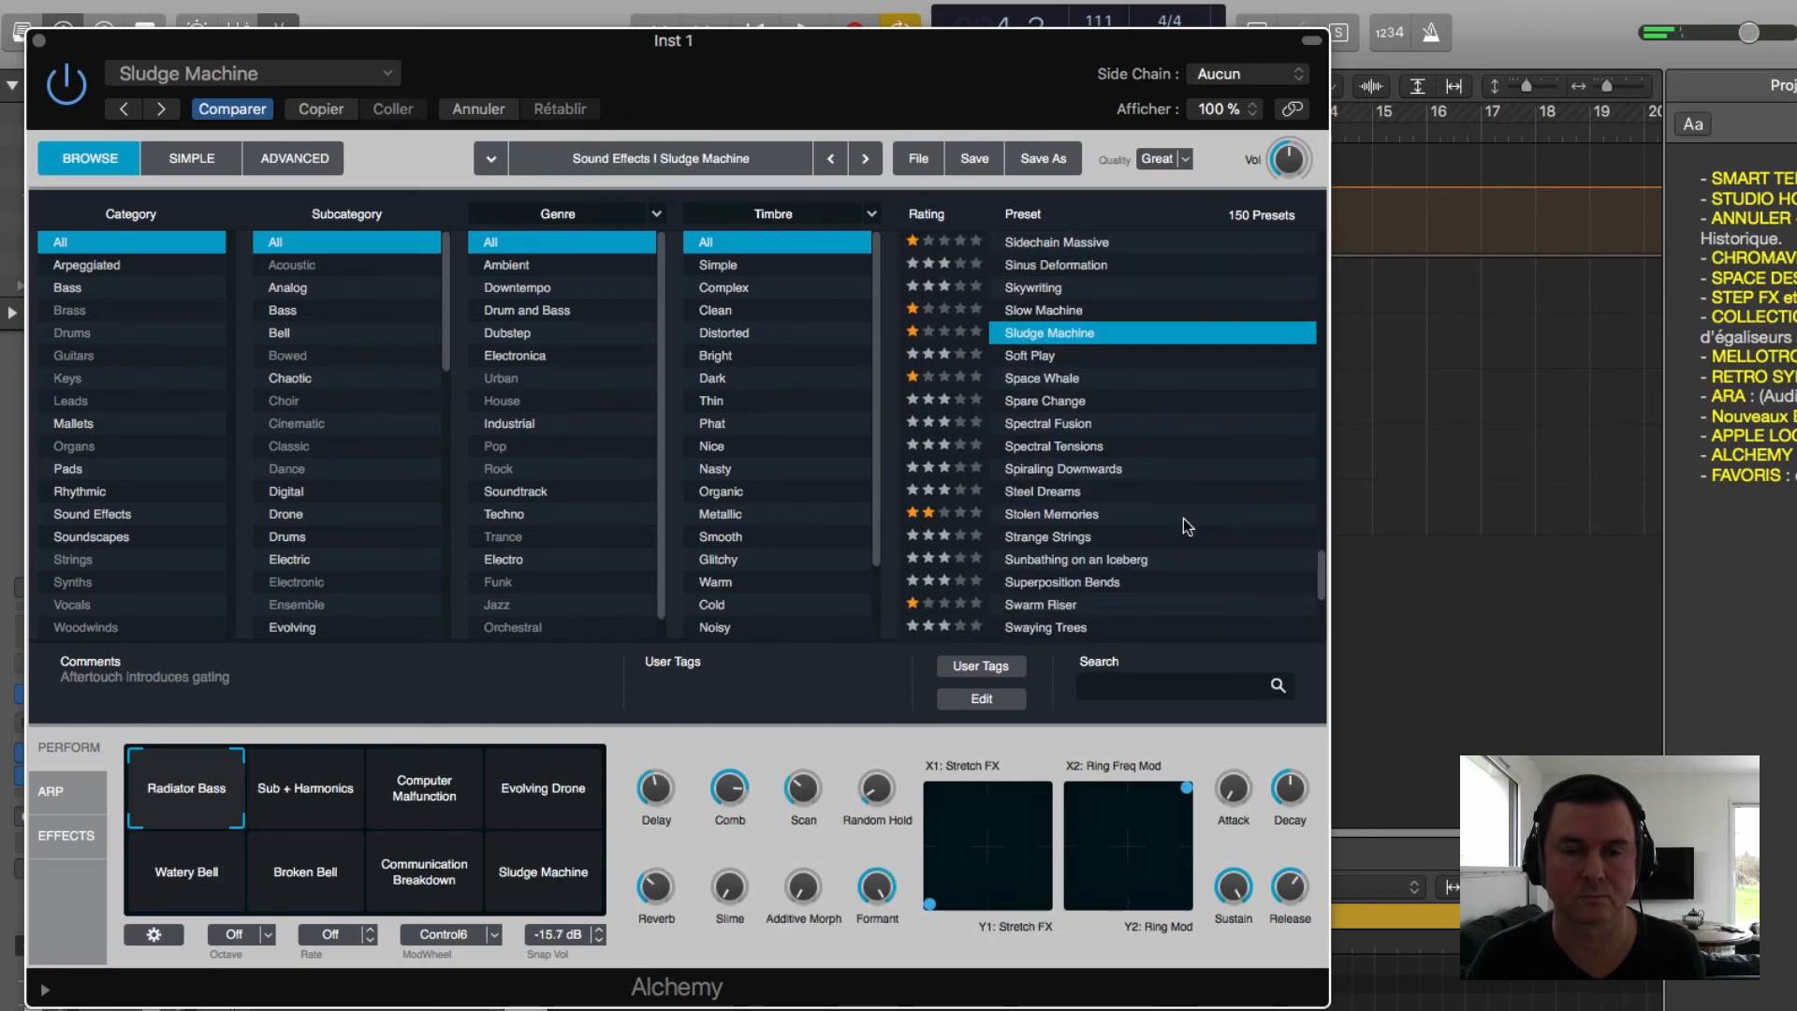
pyautogui.moveTo(223, 797); pyautogui.dragTo(187, 791)
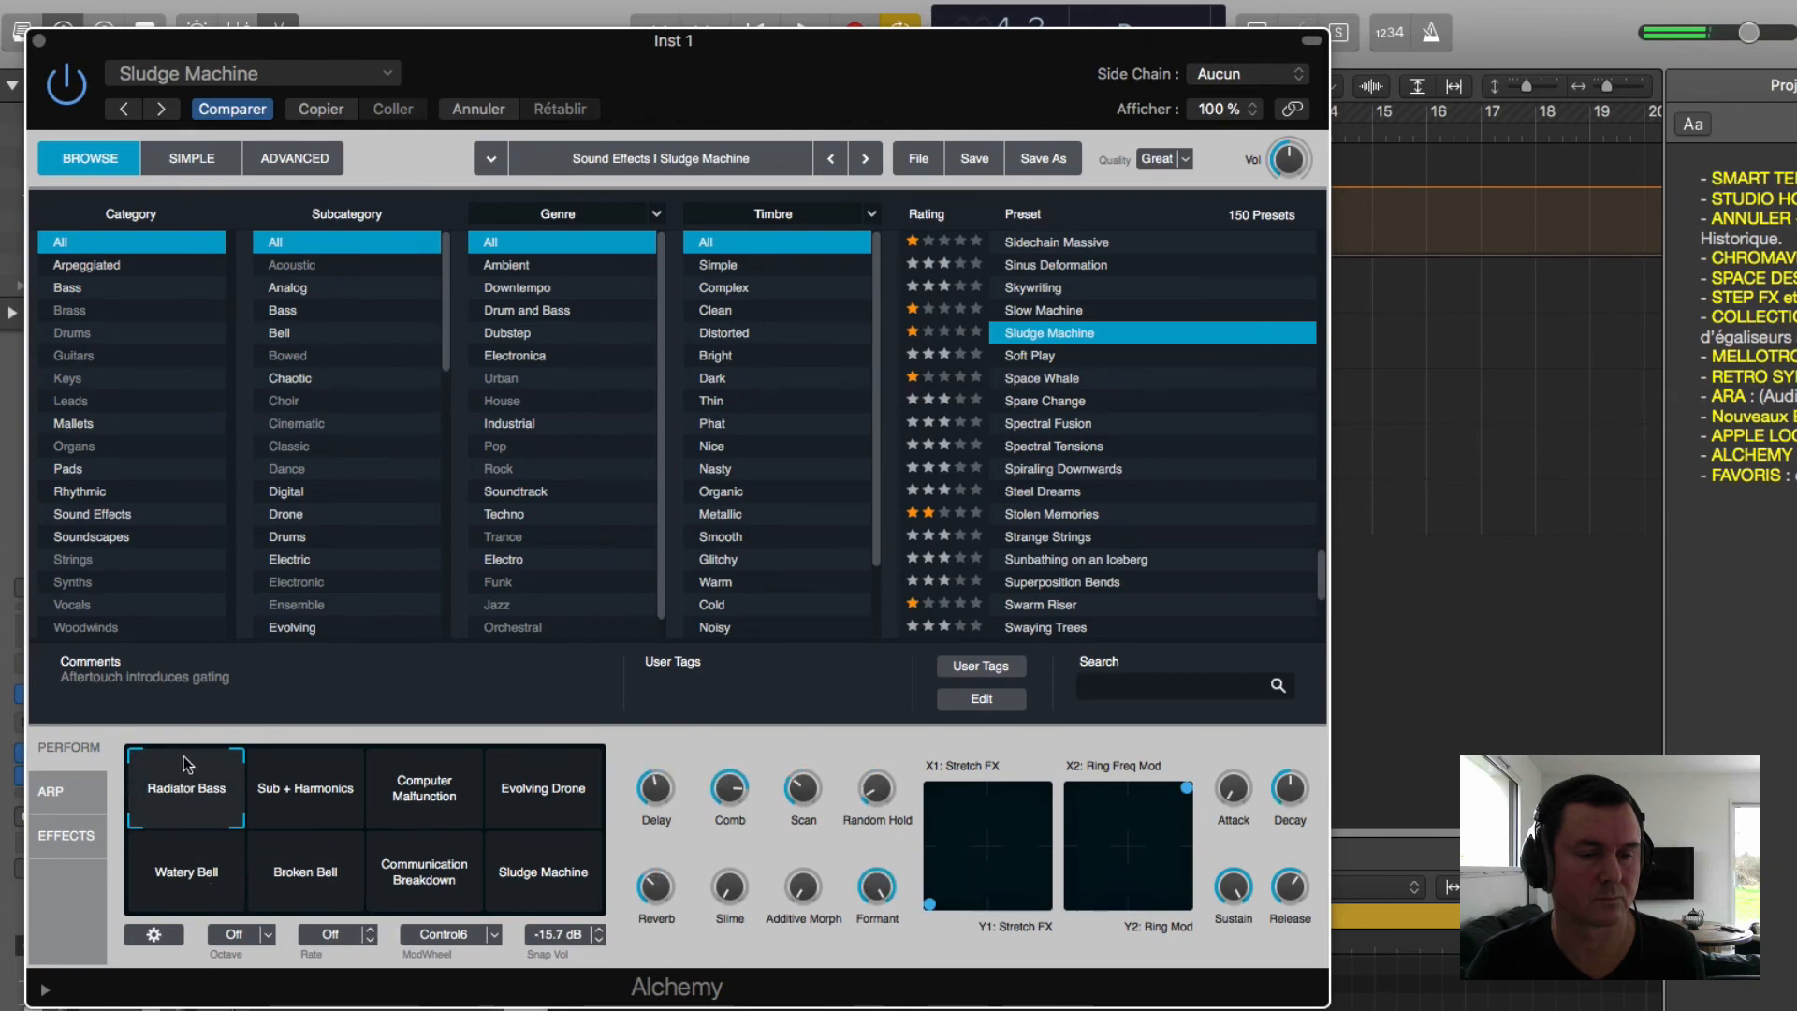
# Step: Audition the Space Whale and Stolen Memories presets, sweeping through the snapshots of each and returning to Slow Phase and Whistling respectively
pyautogui.click(1046, 378)
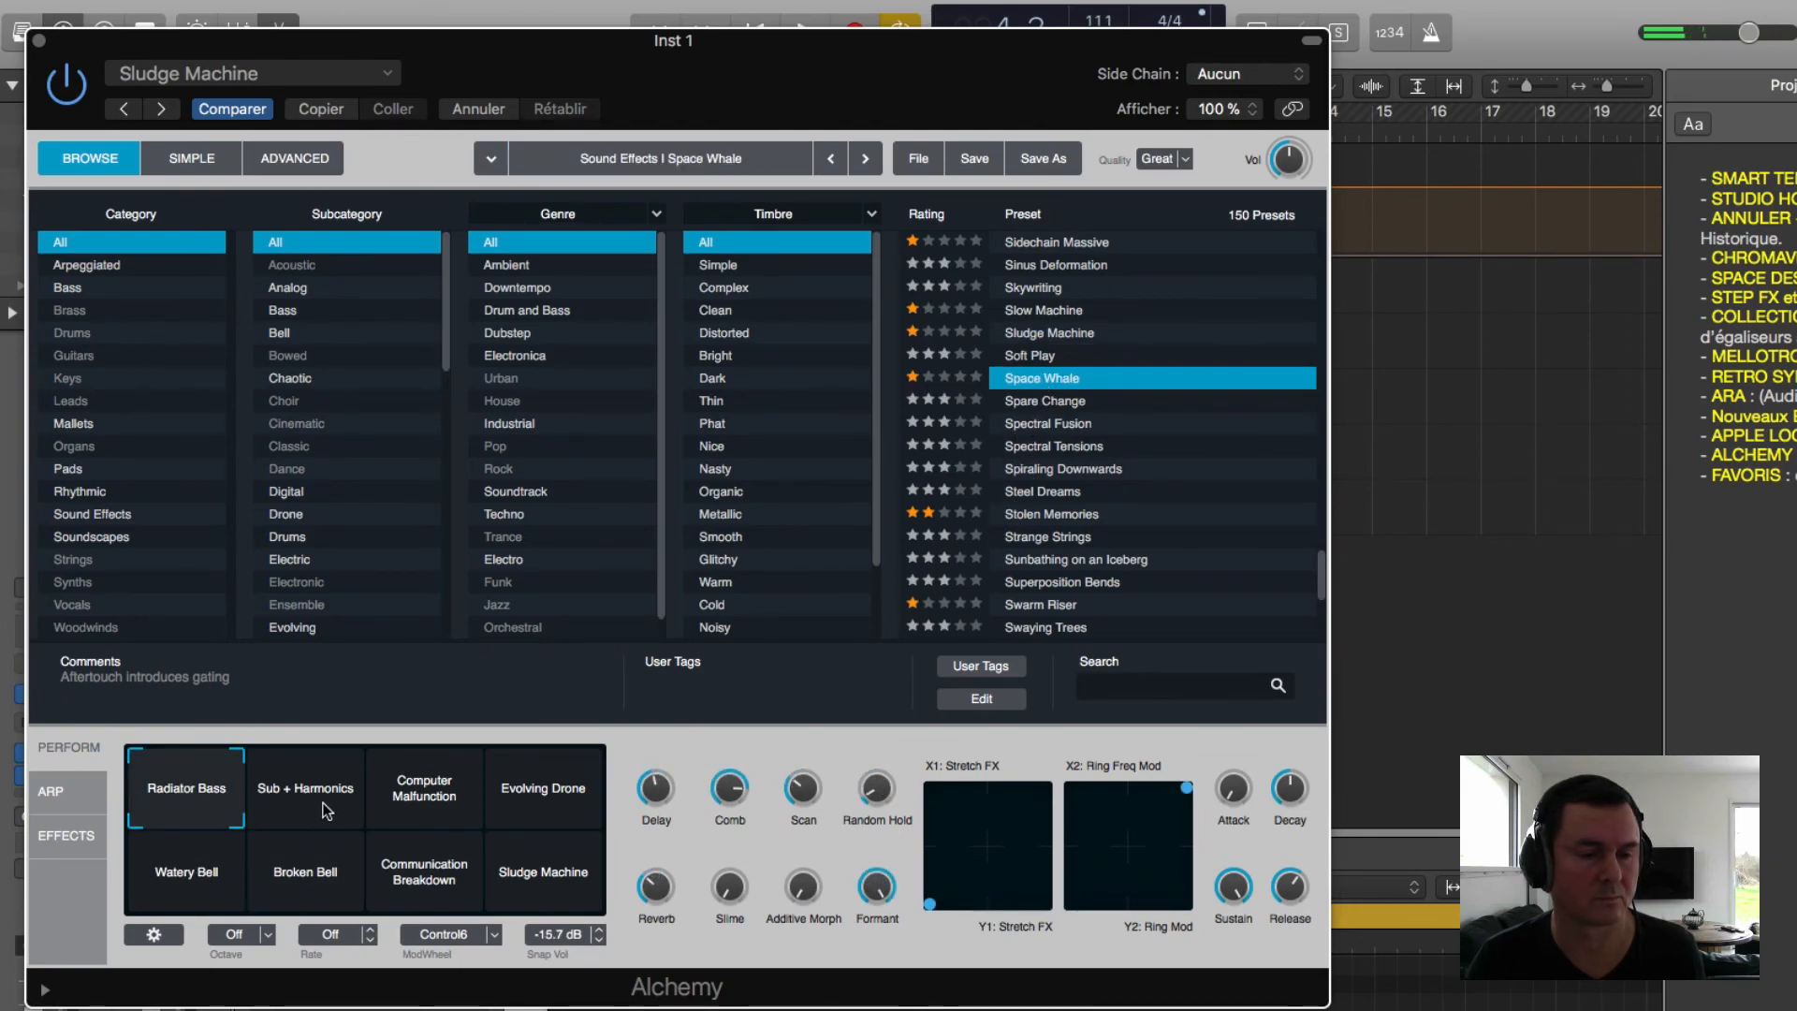
pyautogui.click(193, 790)
pyautogui.moveTo(194, 790); pyautogui.dragTo(159, 715)
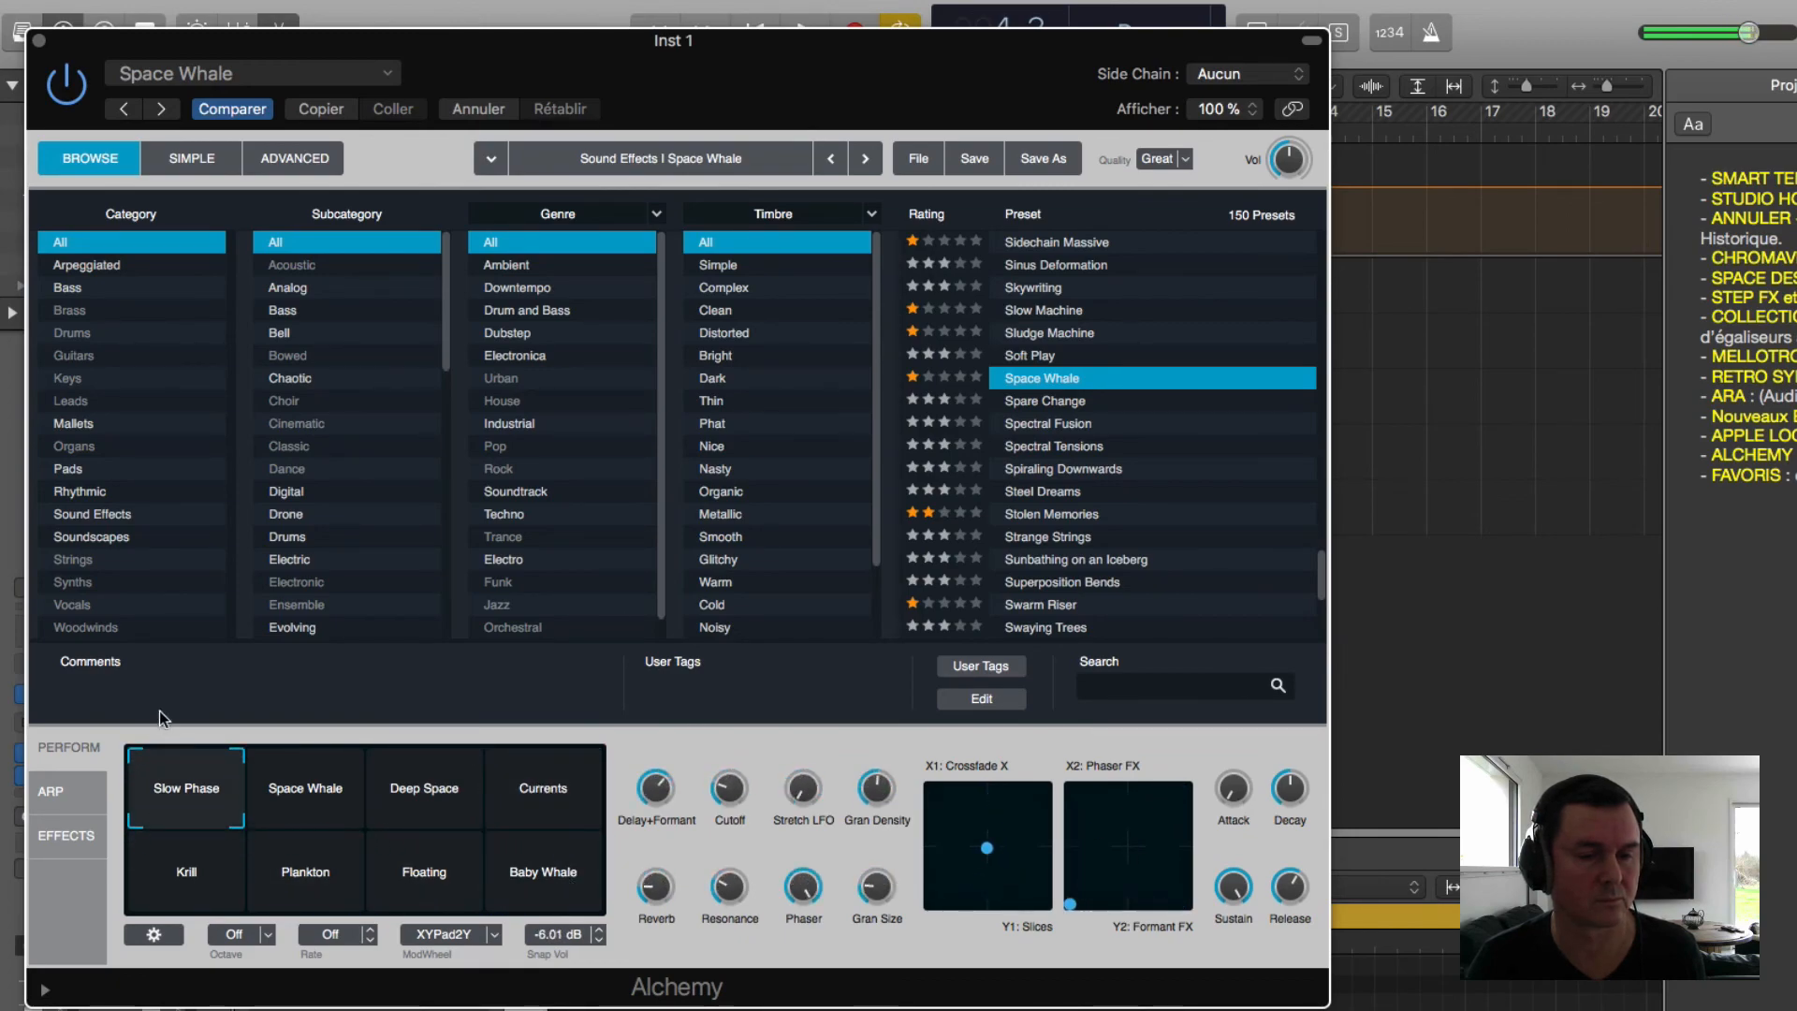
pyautogui.click(1041, 520)
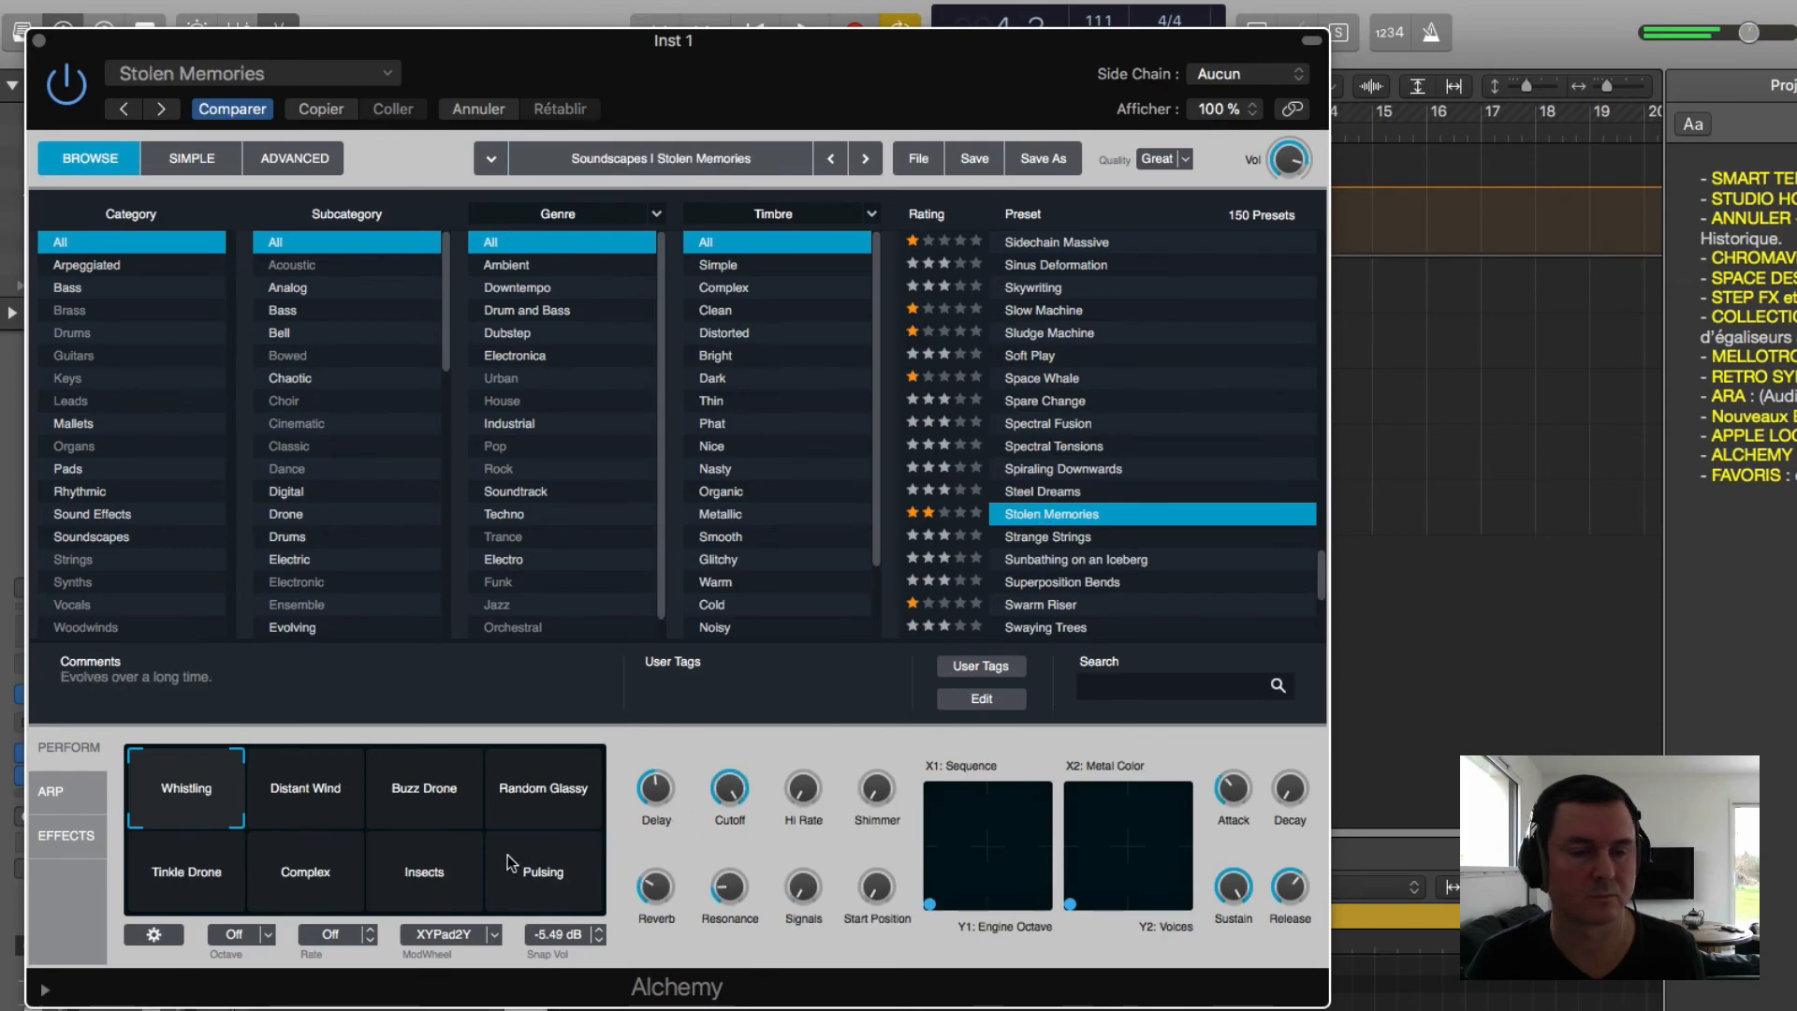
pyautogui.moveTo(195, 796)
pyautogui.mouseDown()
pyautogui.moveTo(540, 789)
pyautogui.moveTo(582, 902)
pyautogui.moveTo(176, 895)
pyautogui.moveTo(187, 796)
pyautogui.mouseUp()
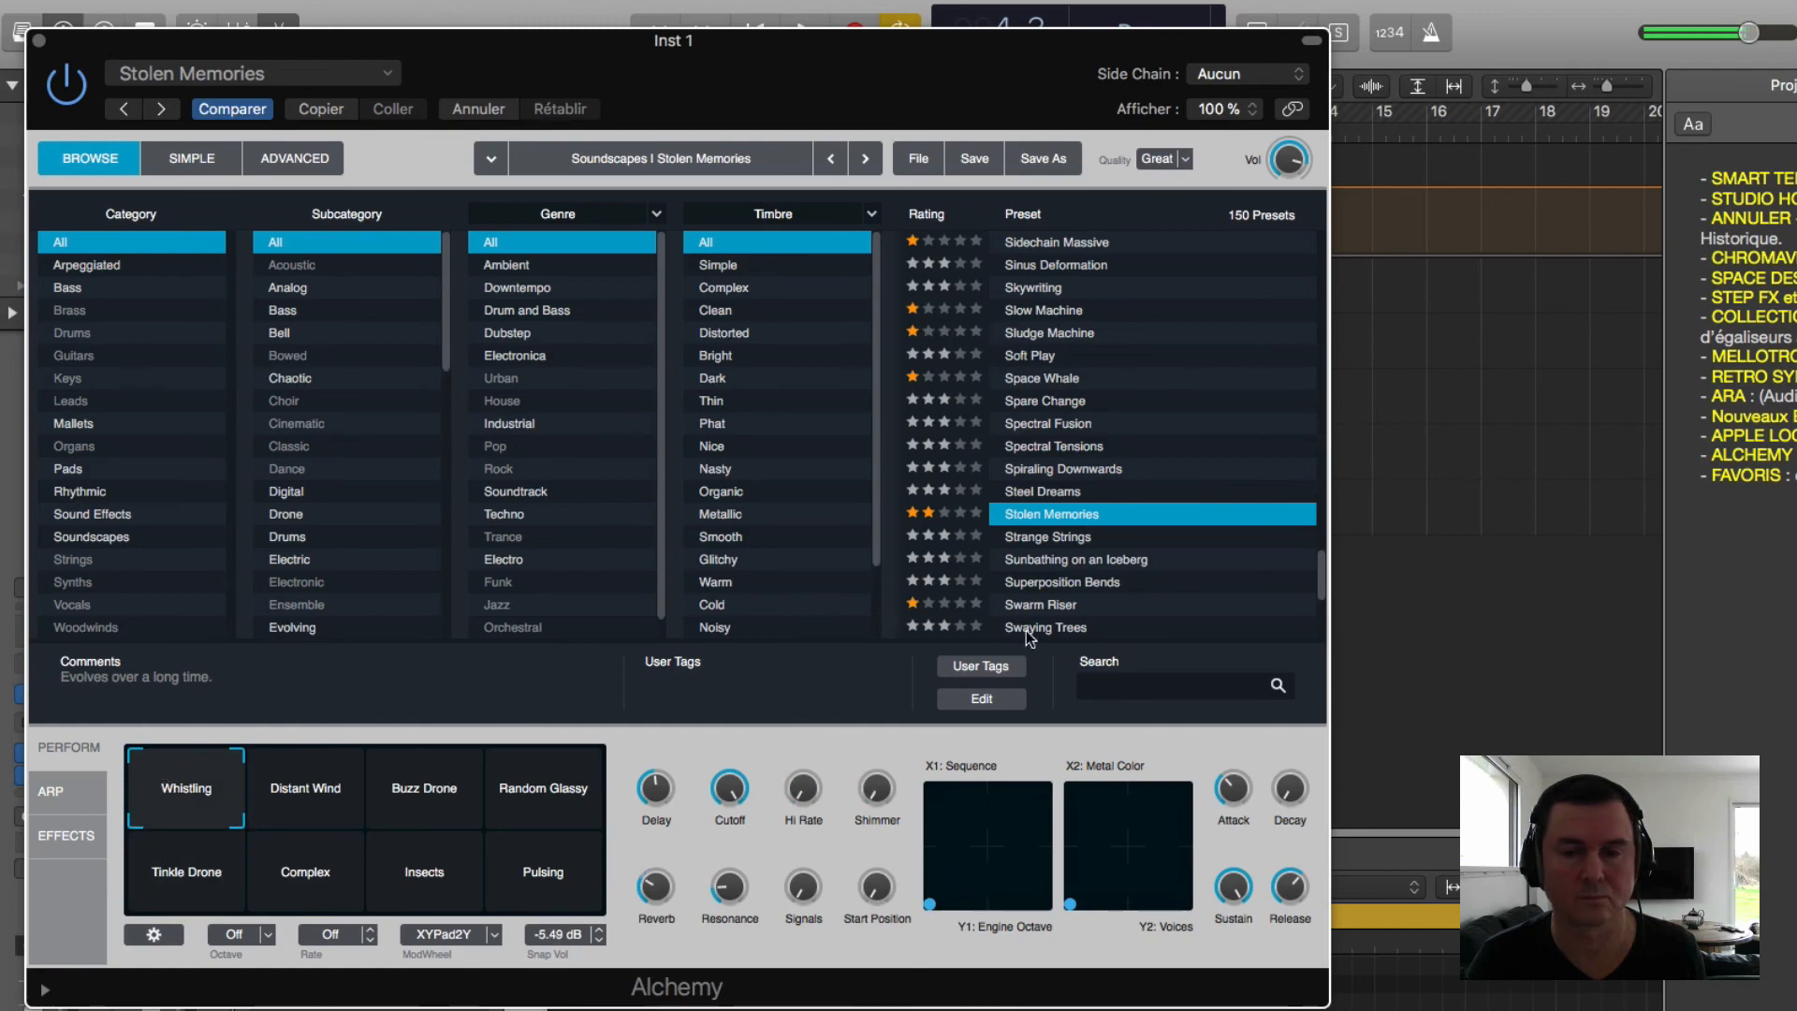
# Step: Load the Swarm Riser preset and sweep through its performance snapshots, returning to Swarm
pyautogui.click(1041, 603)
pyautogui.scroll(-5, 1039, 539)
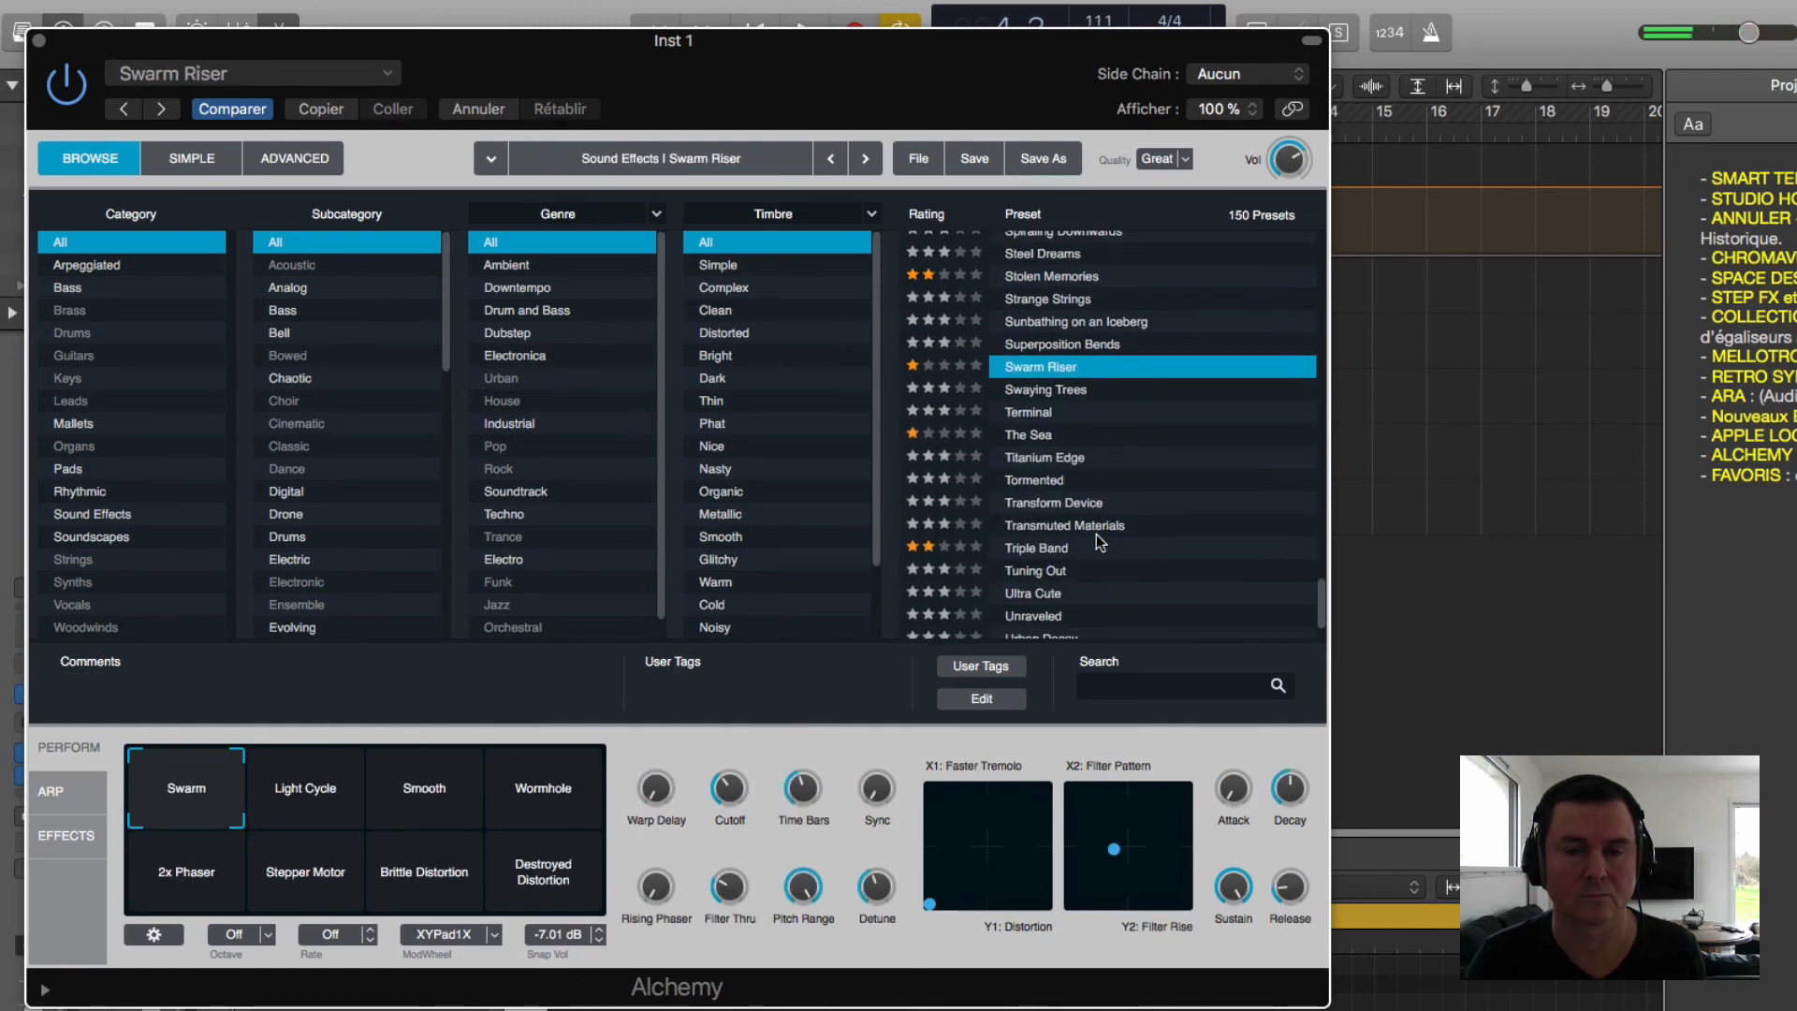
pyautogui.moveTo(201, 803)
pyautogui.mouseDown()
pyautogui.moveTo(455, 790)
pyautogui.moveTo(581, 811)
pyautogui.moveTo(563, 893)
pyautogui.moveTo(449, 900)
pyautogui.moveTo(206, 875)
pyautogui.moveTo(168, 854)
pyautogui.moveTo(187, 796)
pyautogui.mouseUp()
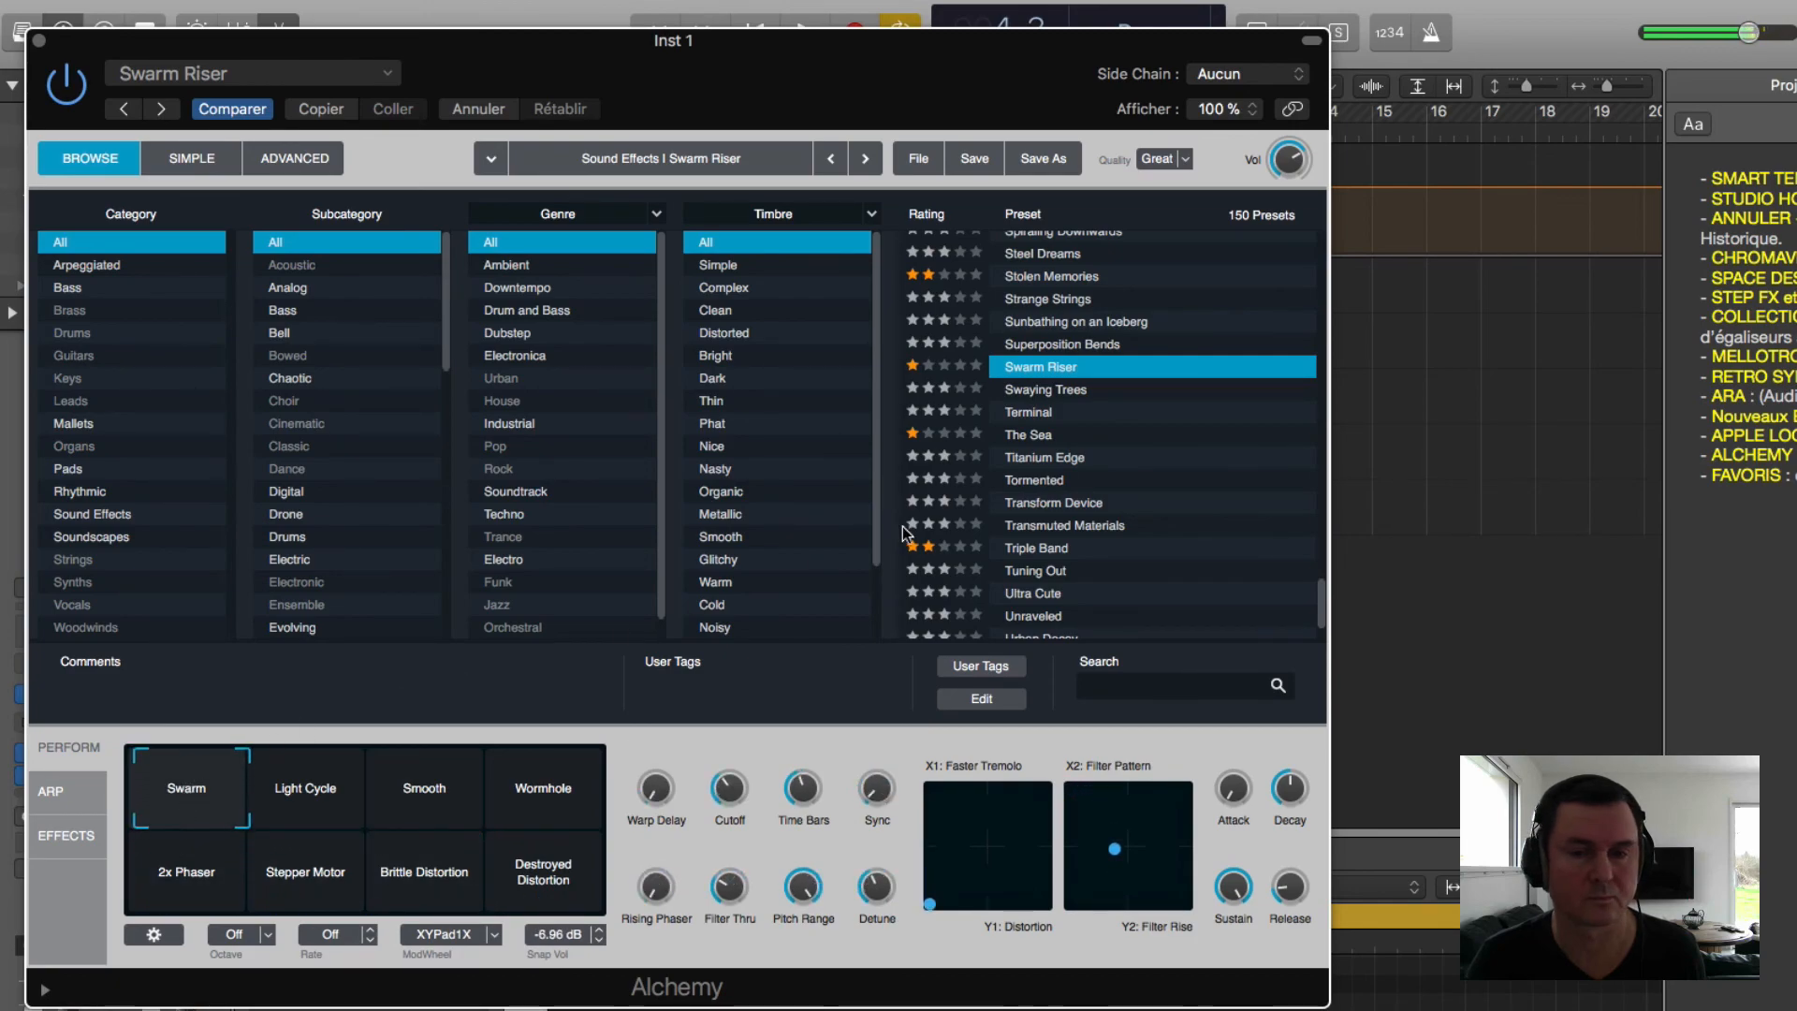
# Step: Audition The Sea and Triple Band presets, sweeping the snapshots of each back to Song and Filtered Wobble, and close the Alchemy window
pyautogui.click(1044, 438)
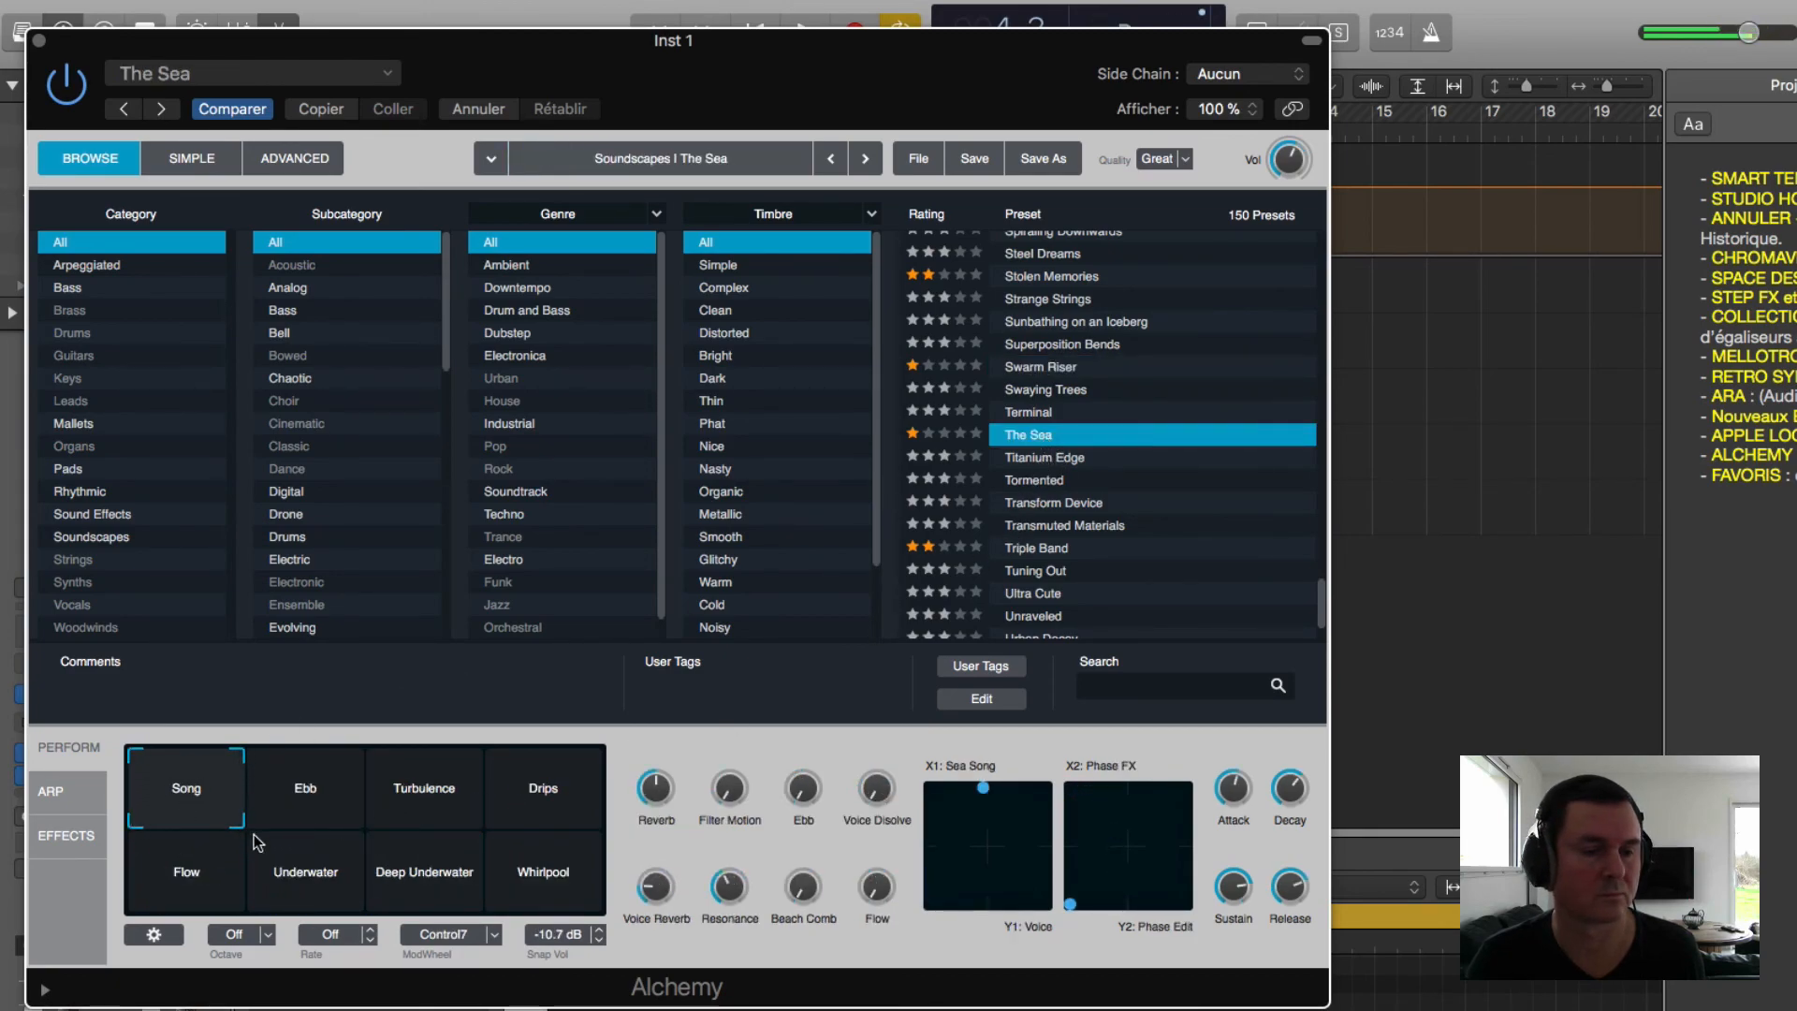
pyautogui.moveTo(199, 801); pyautogui.dragTo(140, 778)
pyautogui.click(1039, 548)
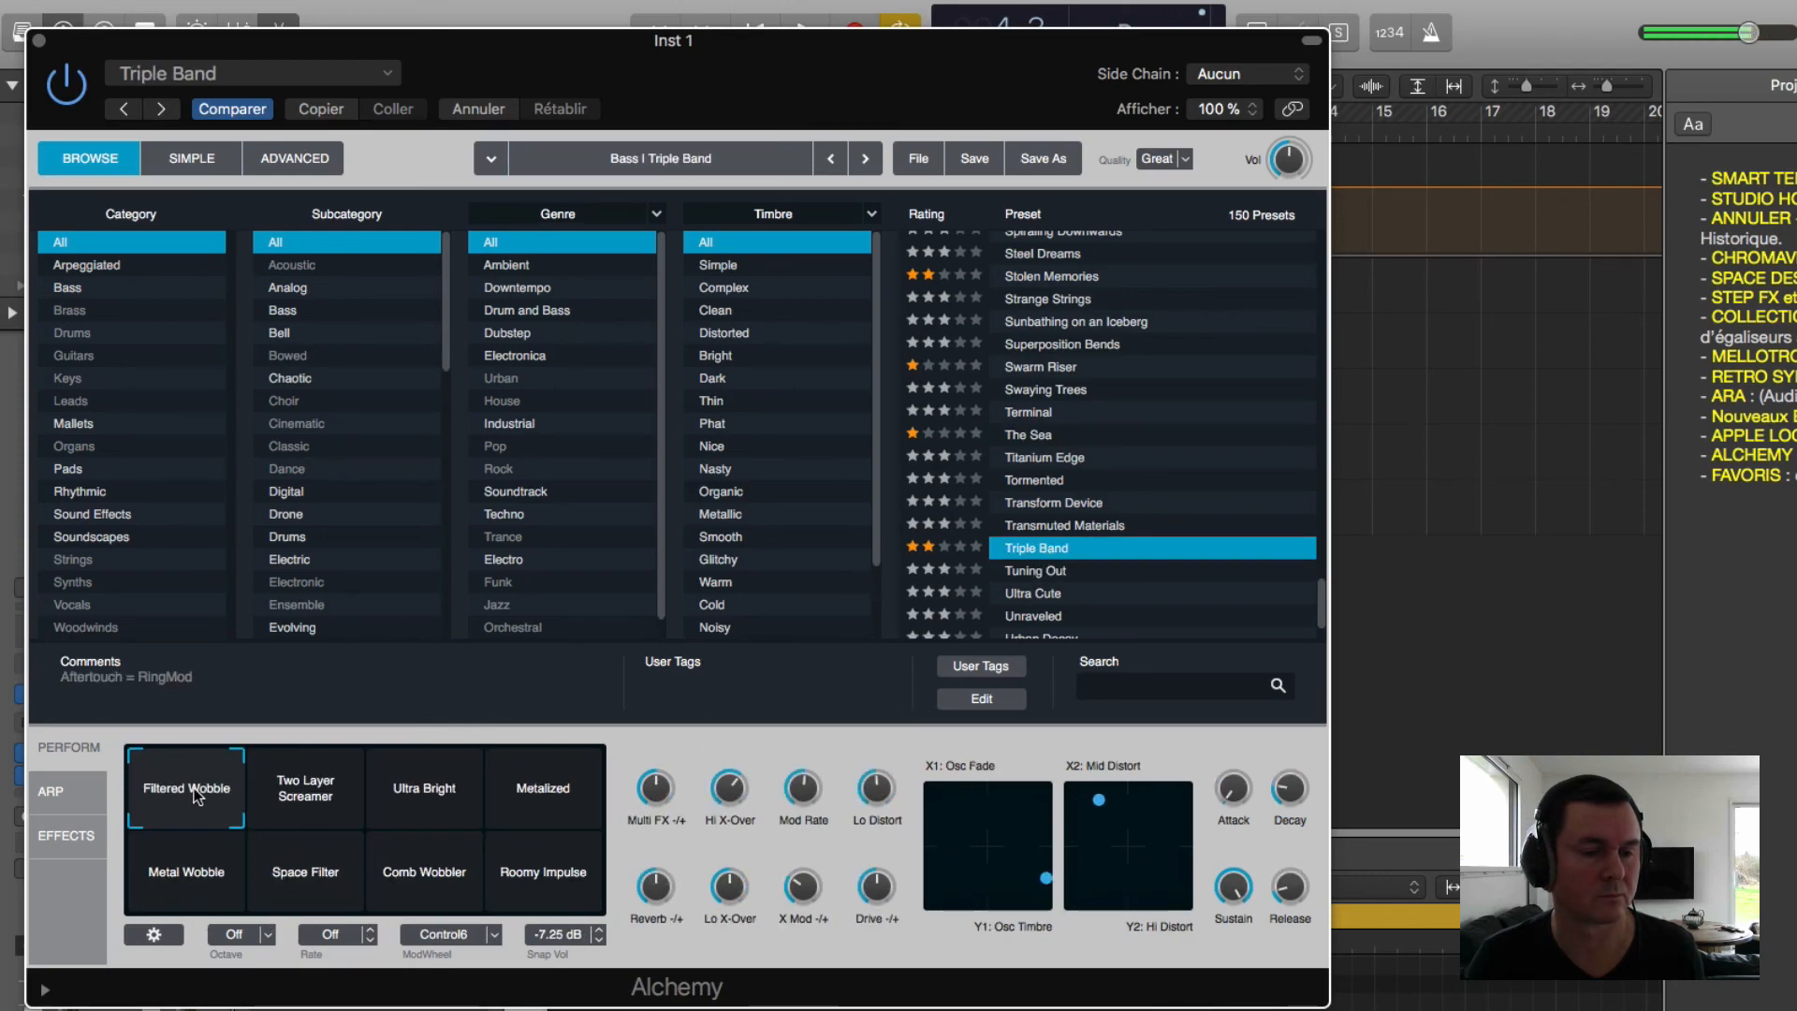
pyautogui.moveTo(201, 794); pyautogui.dragTo(165, 762)
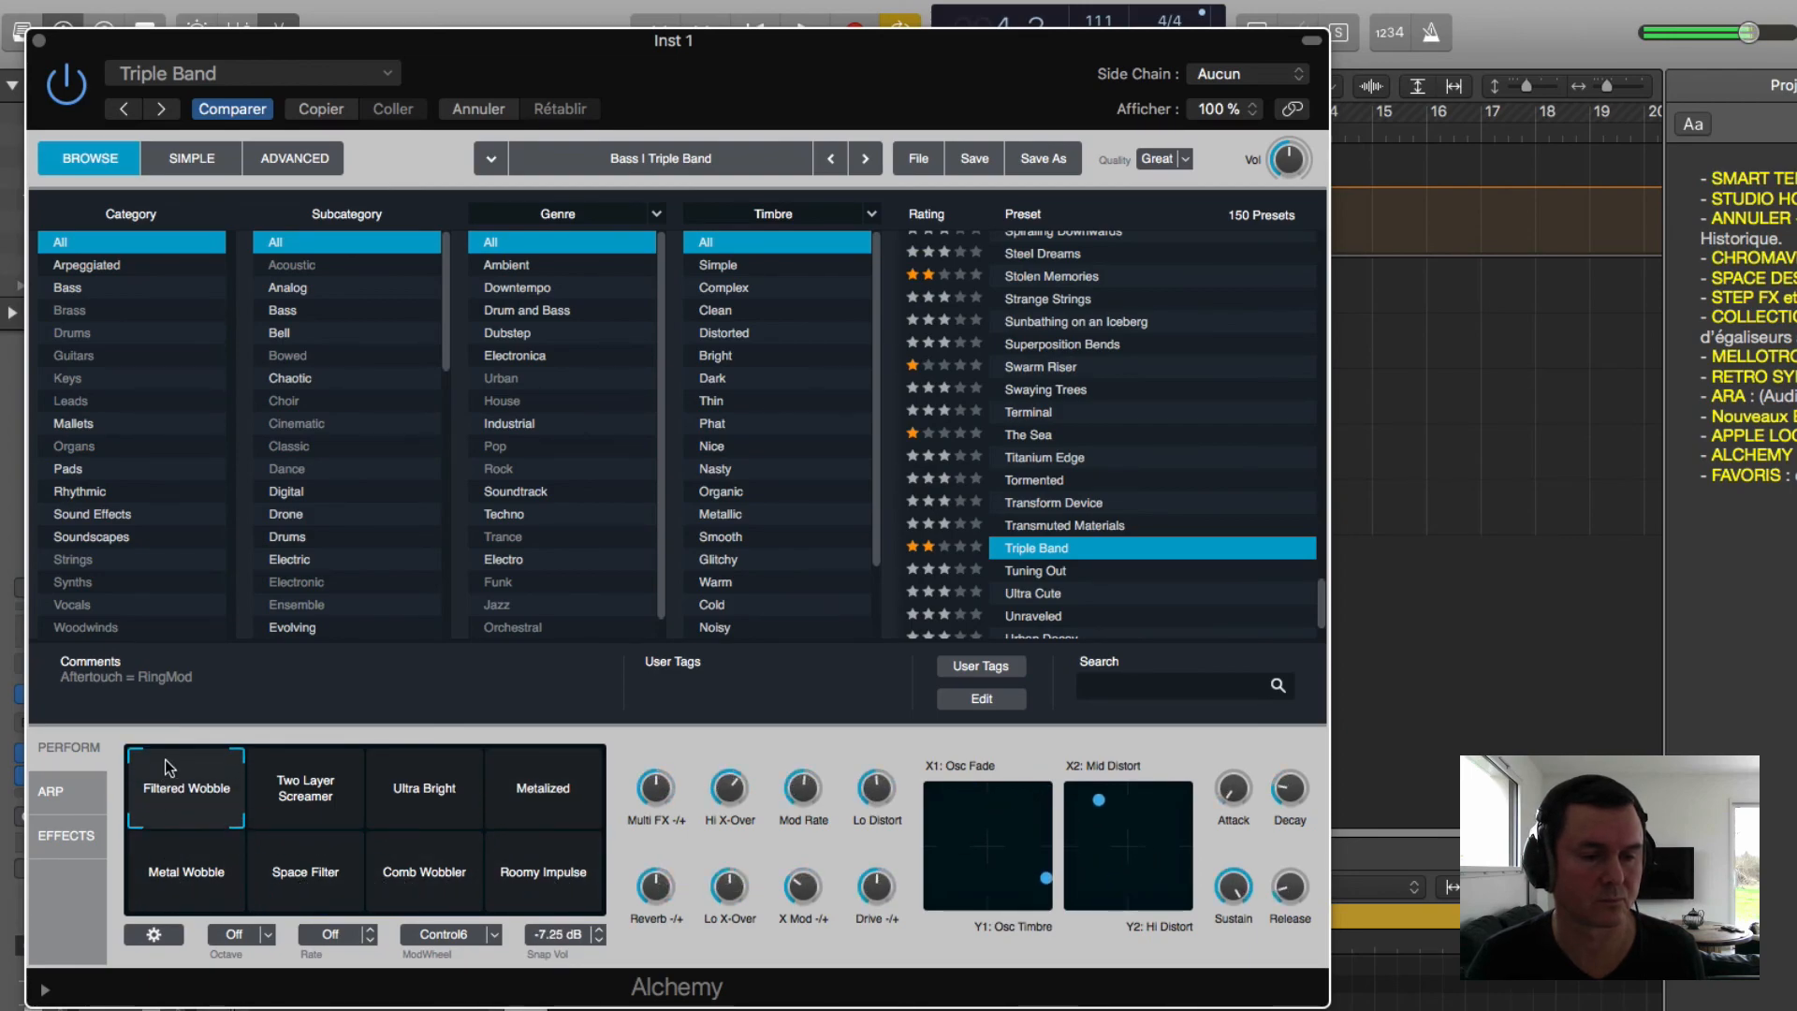
pyautogui.scroll(-3, 1207, 533)
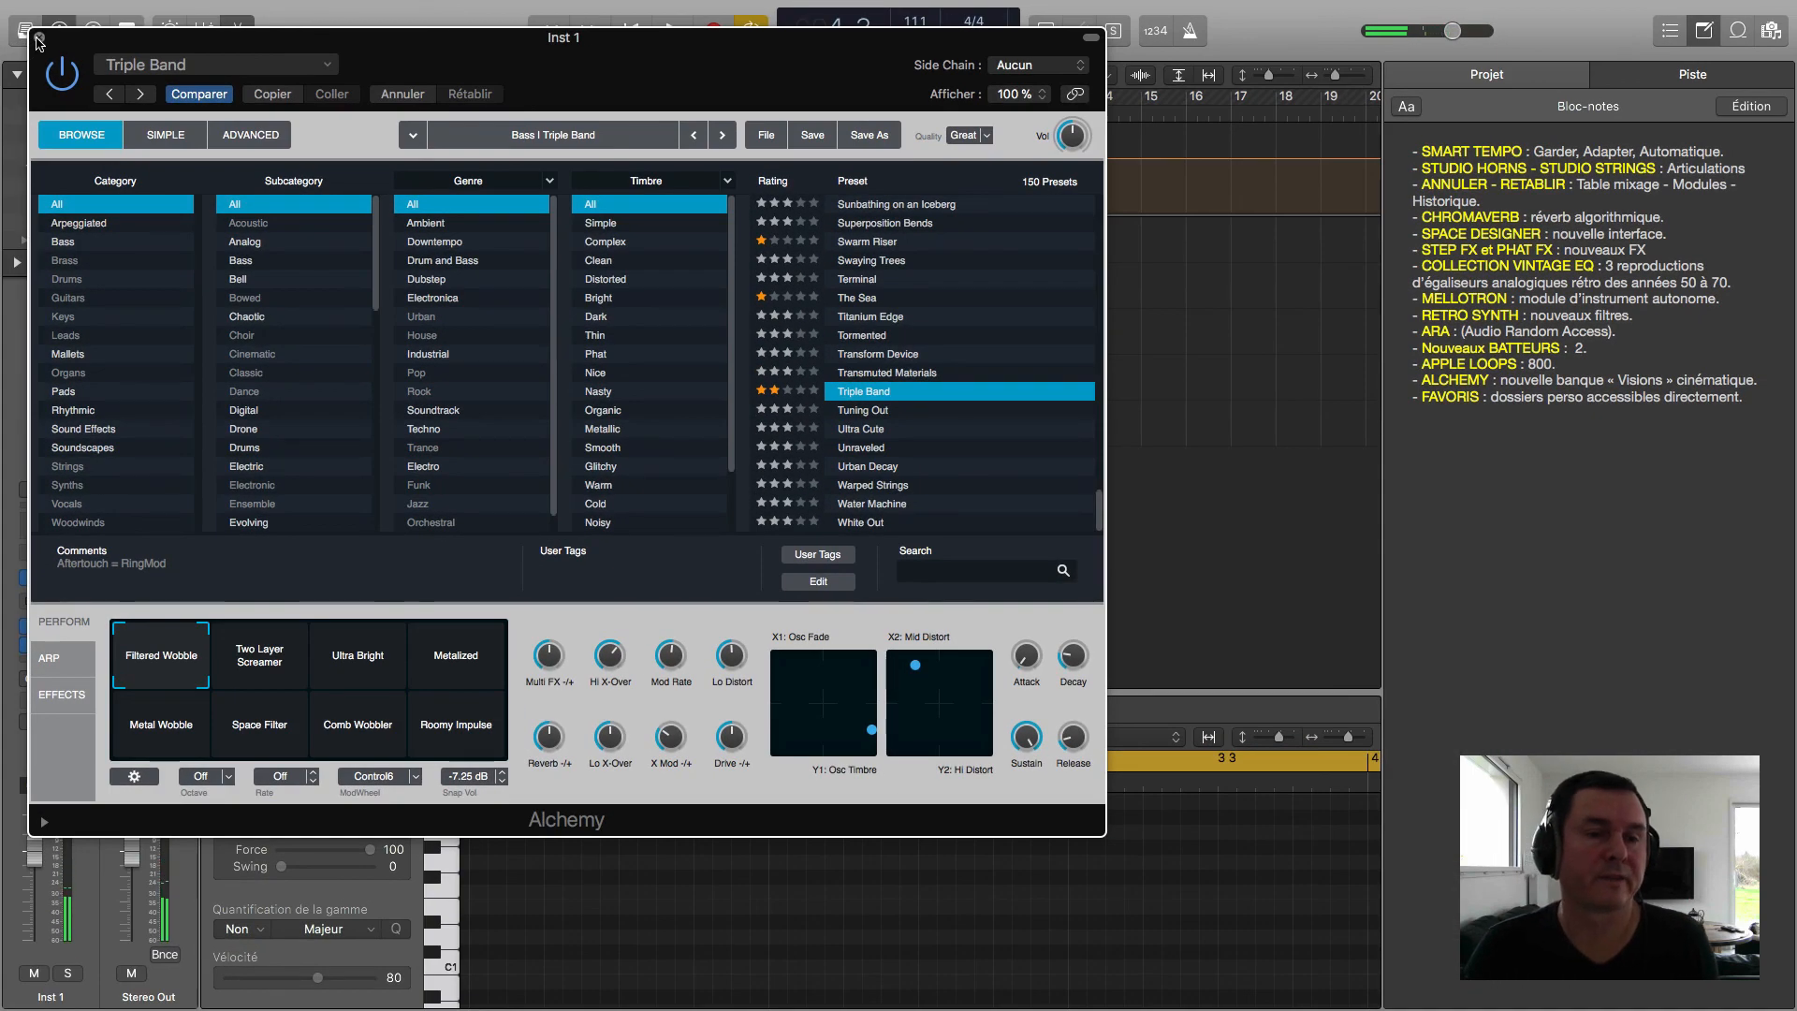
pyautogui.click(39, 39)
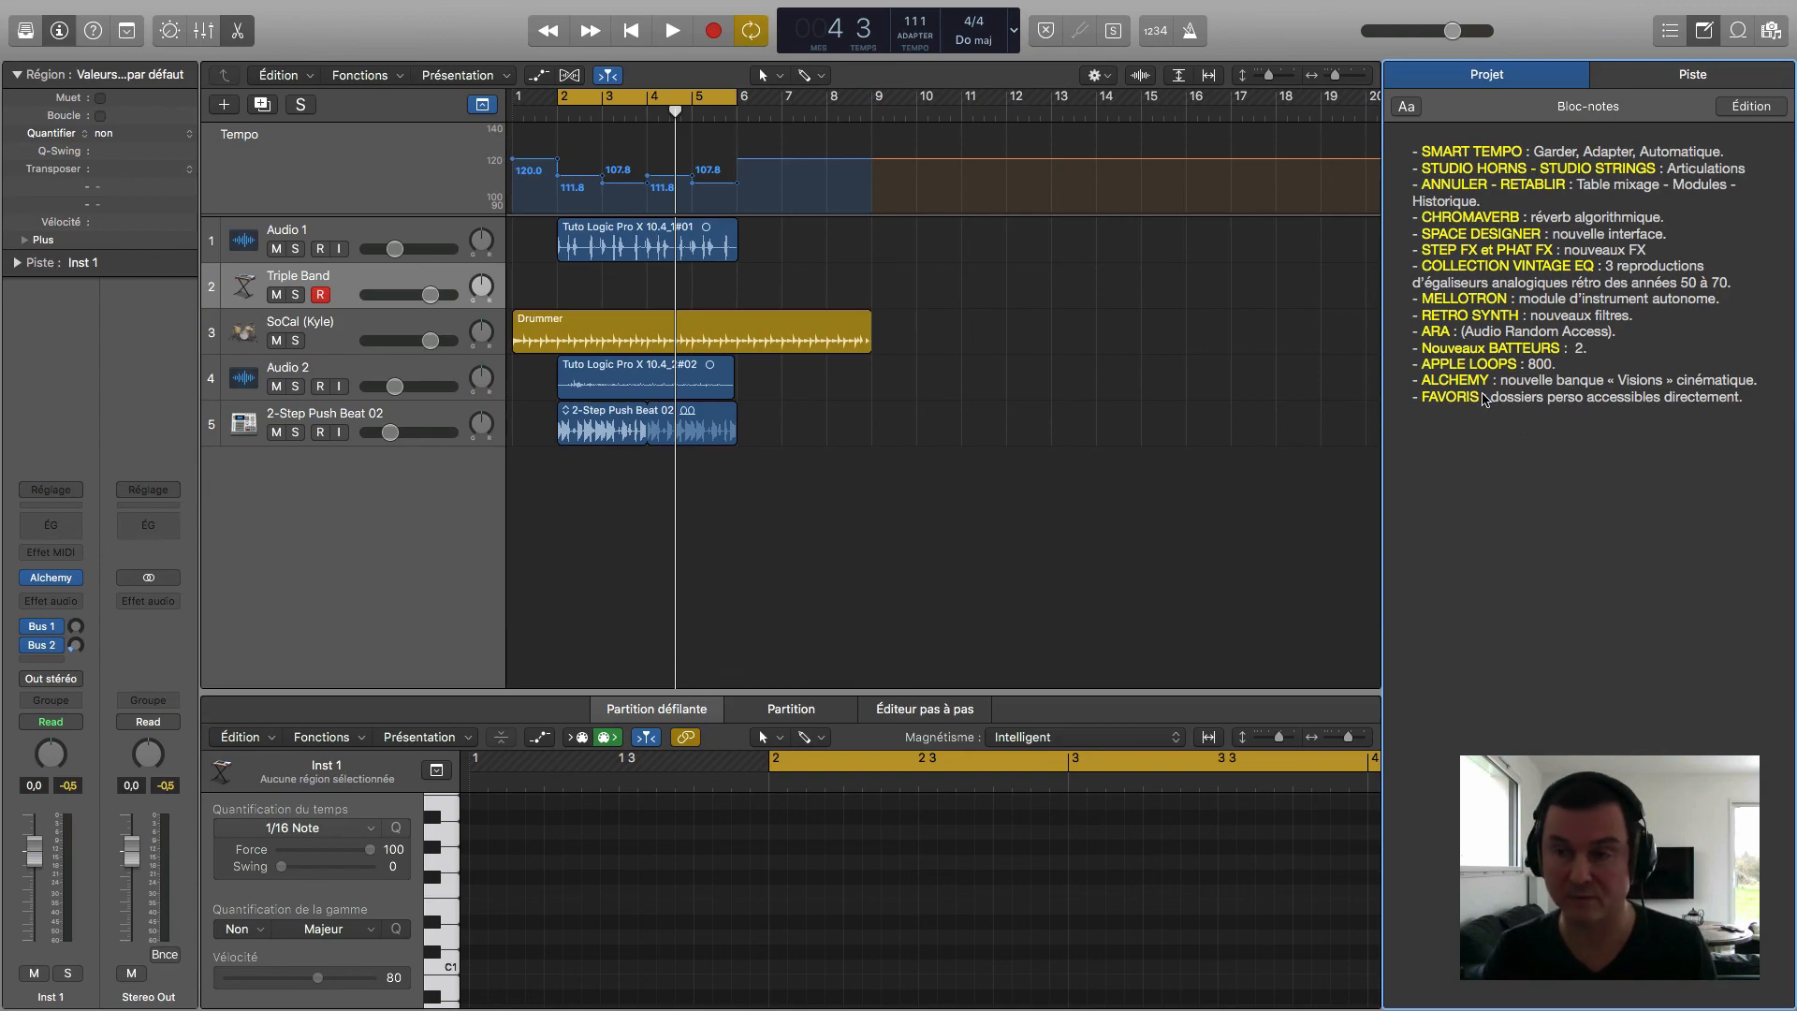
# Step: Show the browser of all files, view the home folder, and open the DRJ Mac volume from the computer's volumes
pyautogui.press('f')
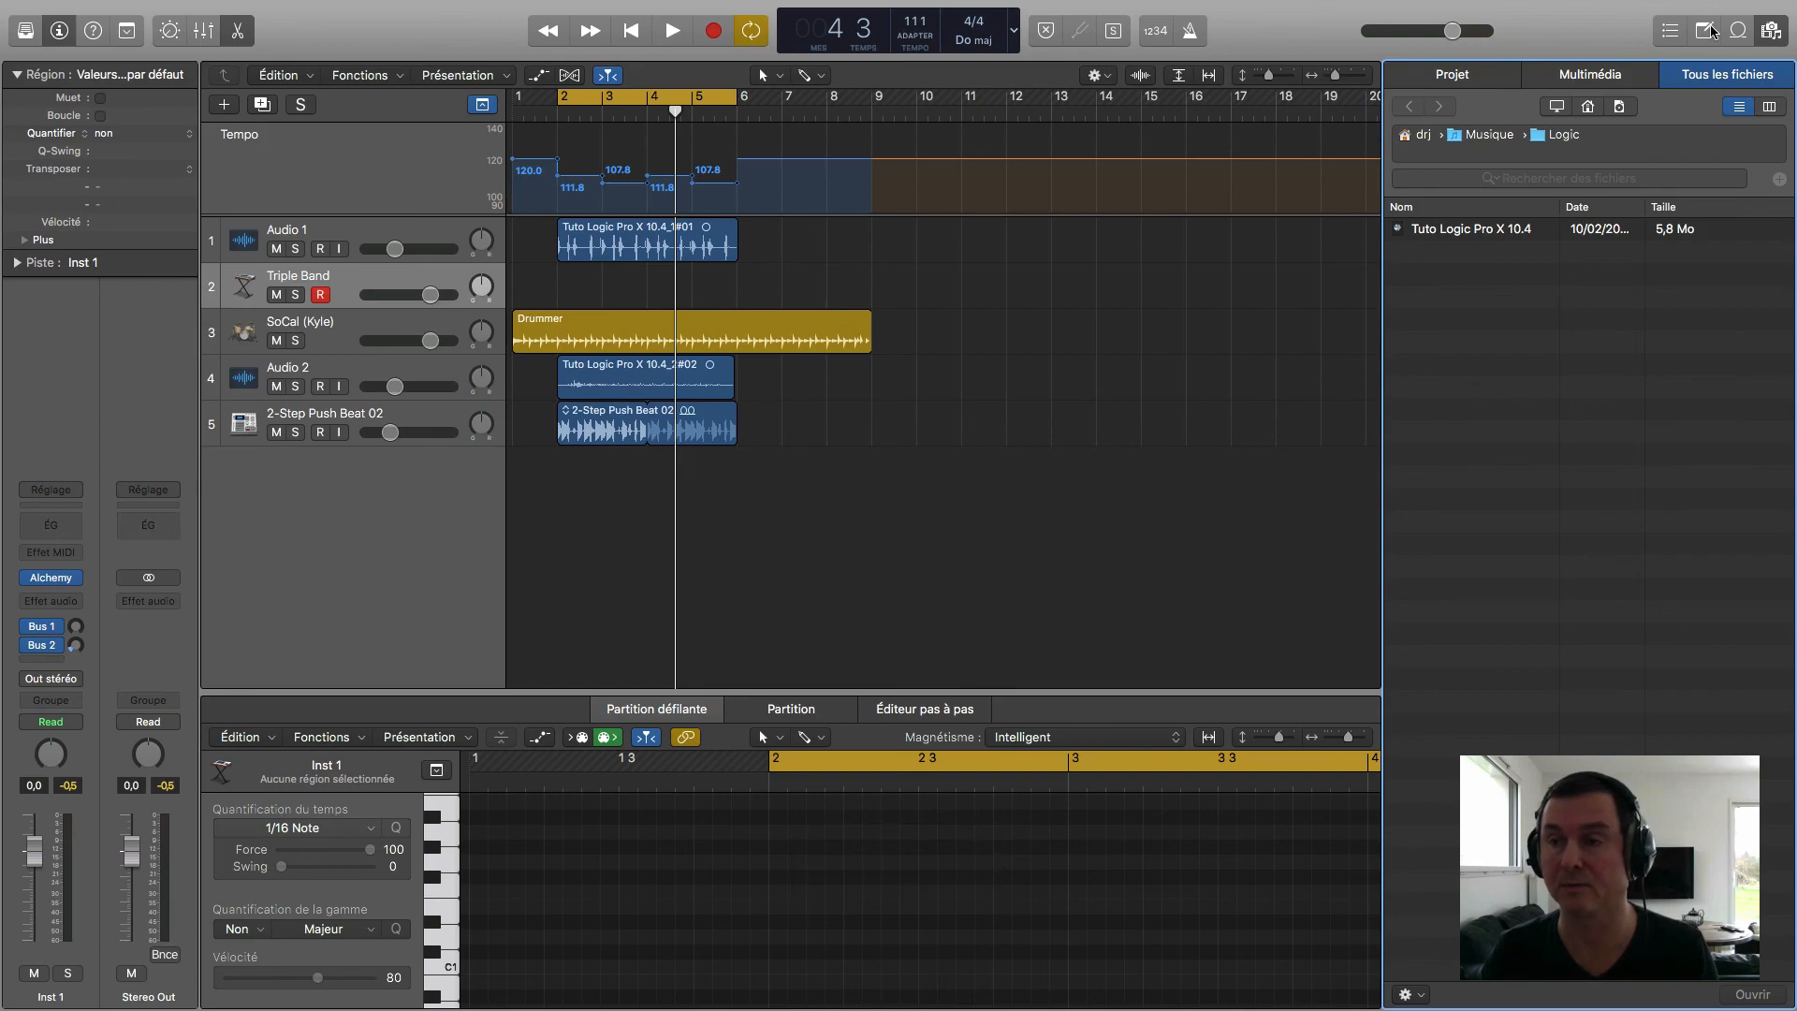
pyautogui.click(1705, 31)
pyautogui.click(1771, 32)
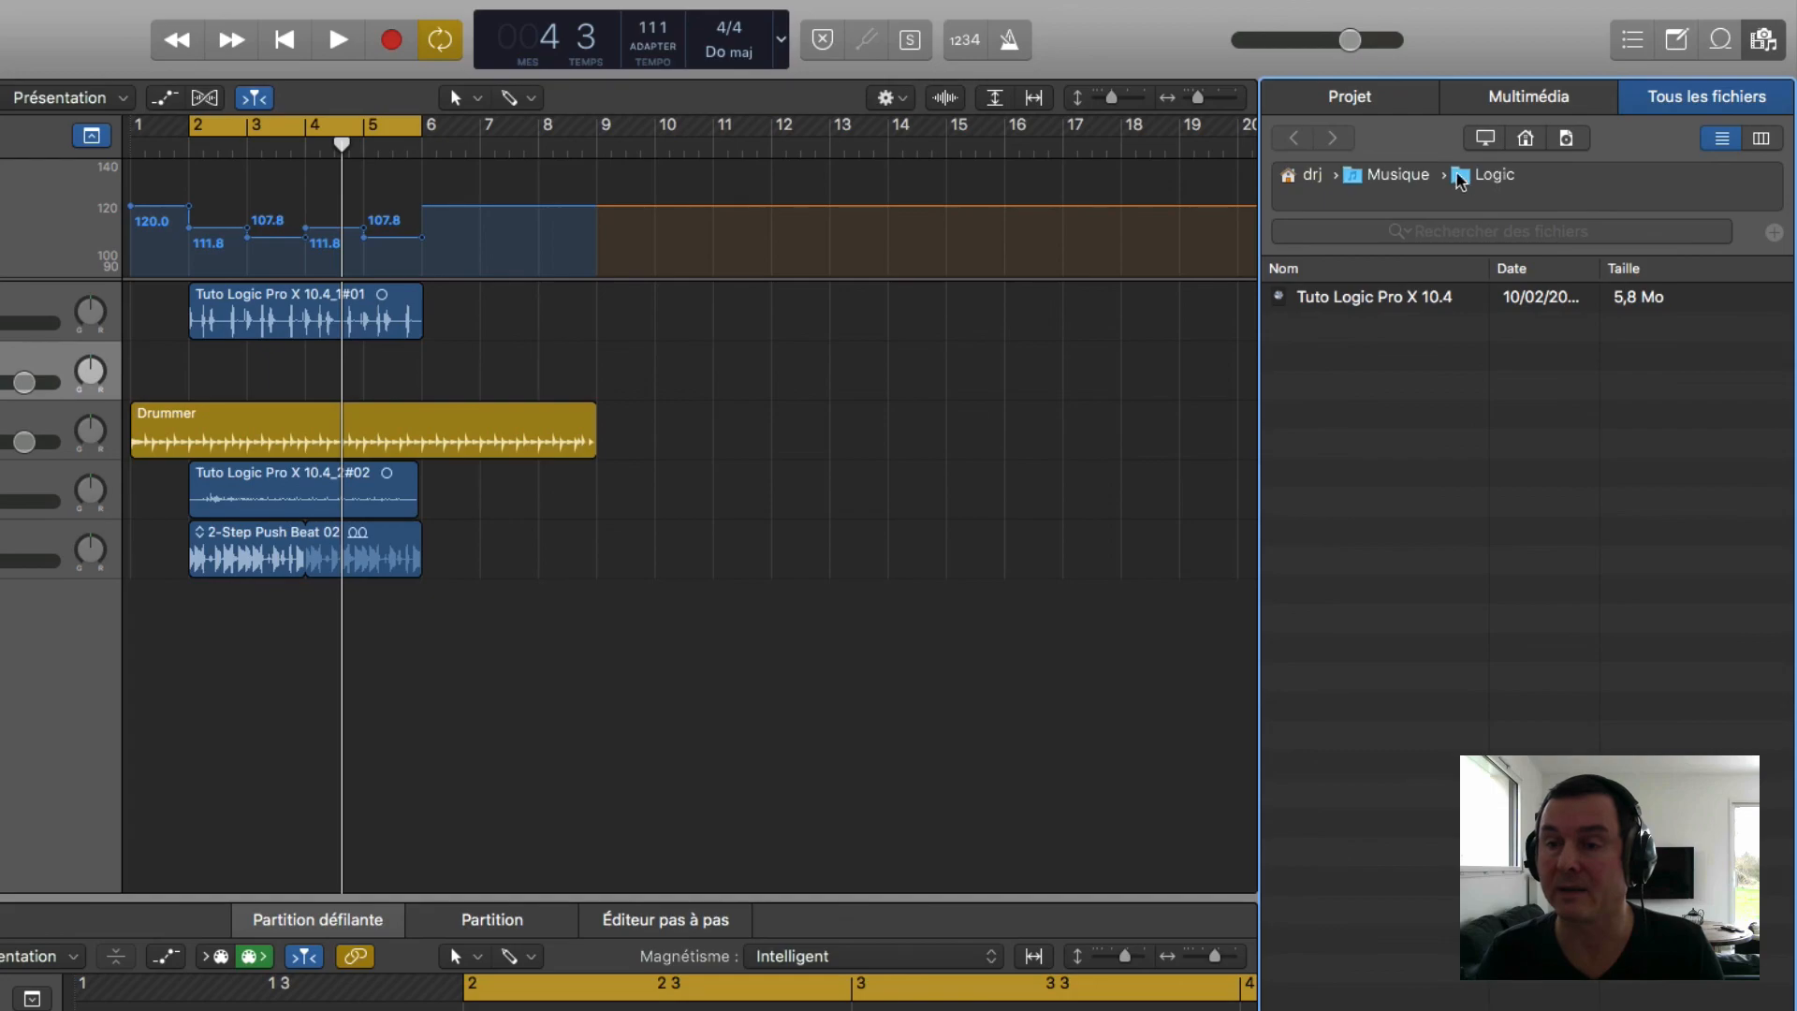
pyautogui.click(1525, 140)
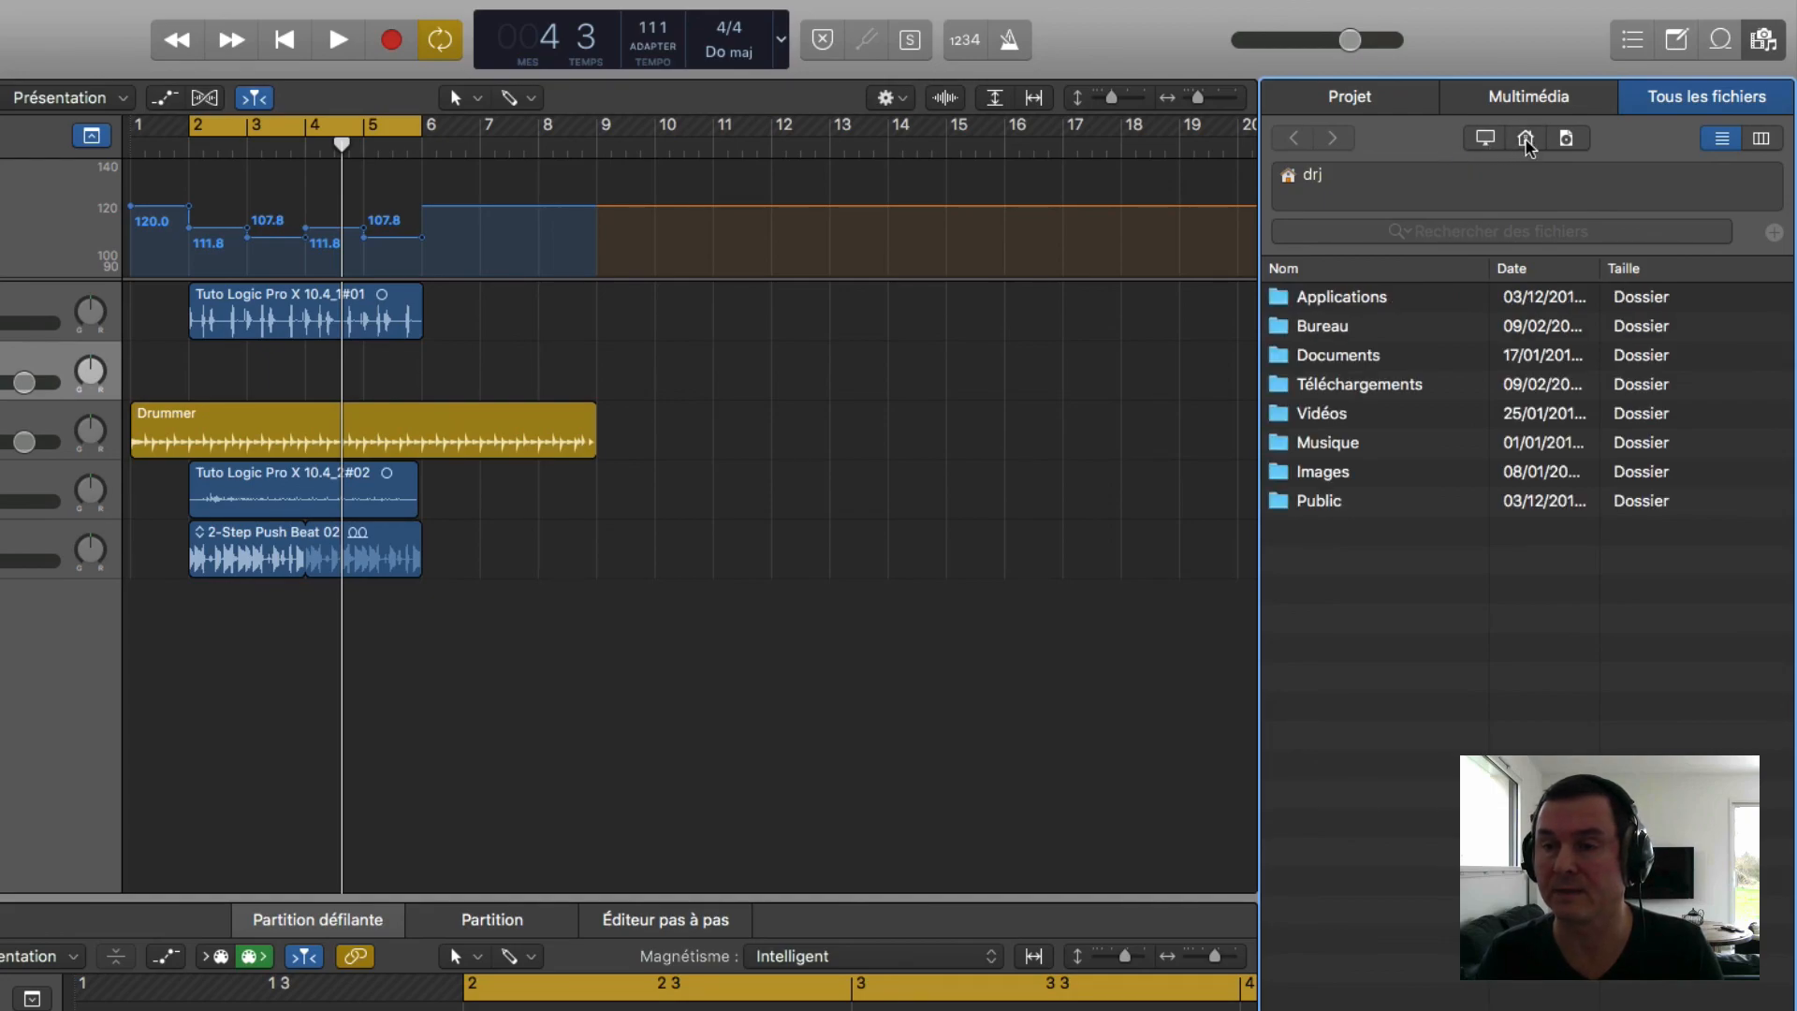
pyautogui.click(1484, 138)
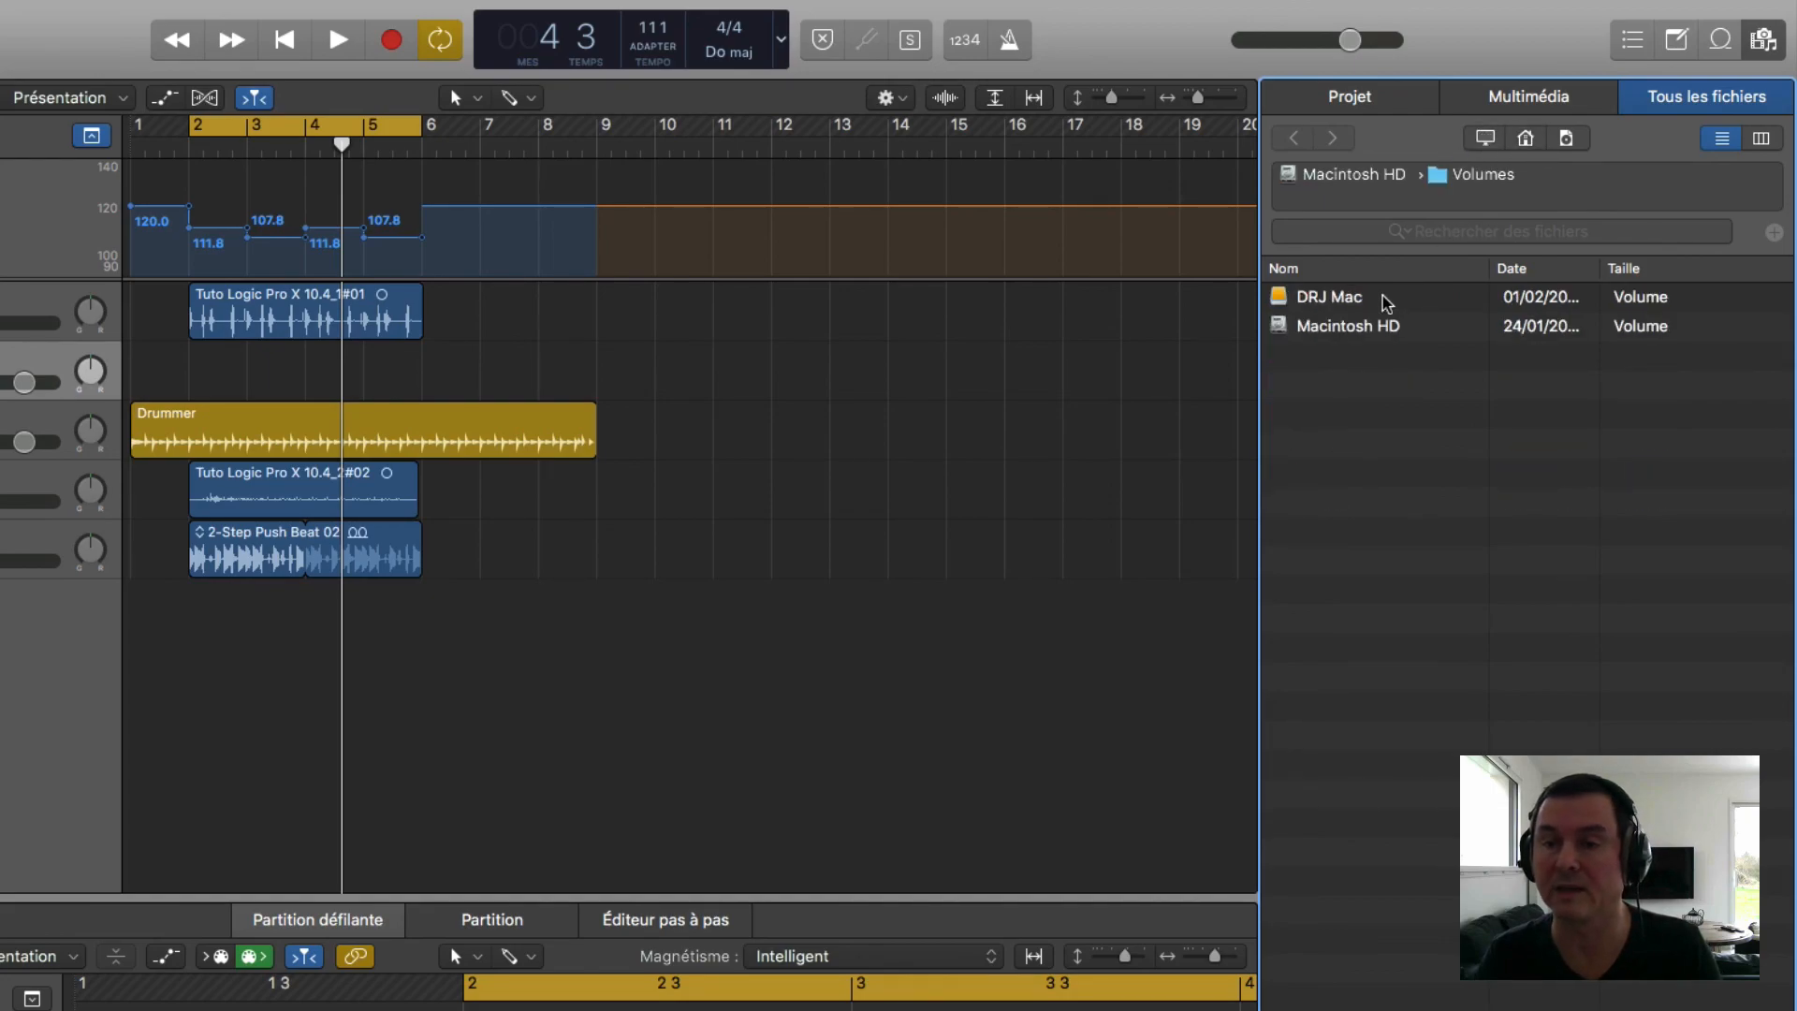
pyautogui.click(1332, 300)
pyautogui.doubleClick(1349, 300)
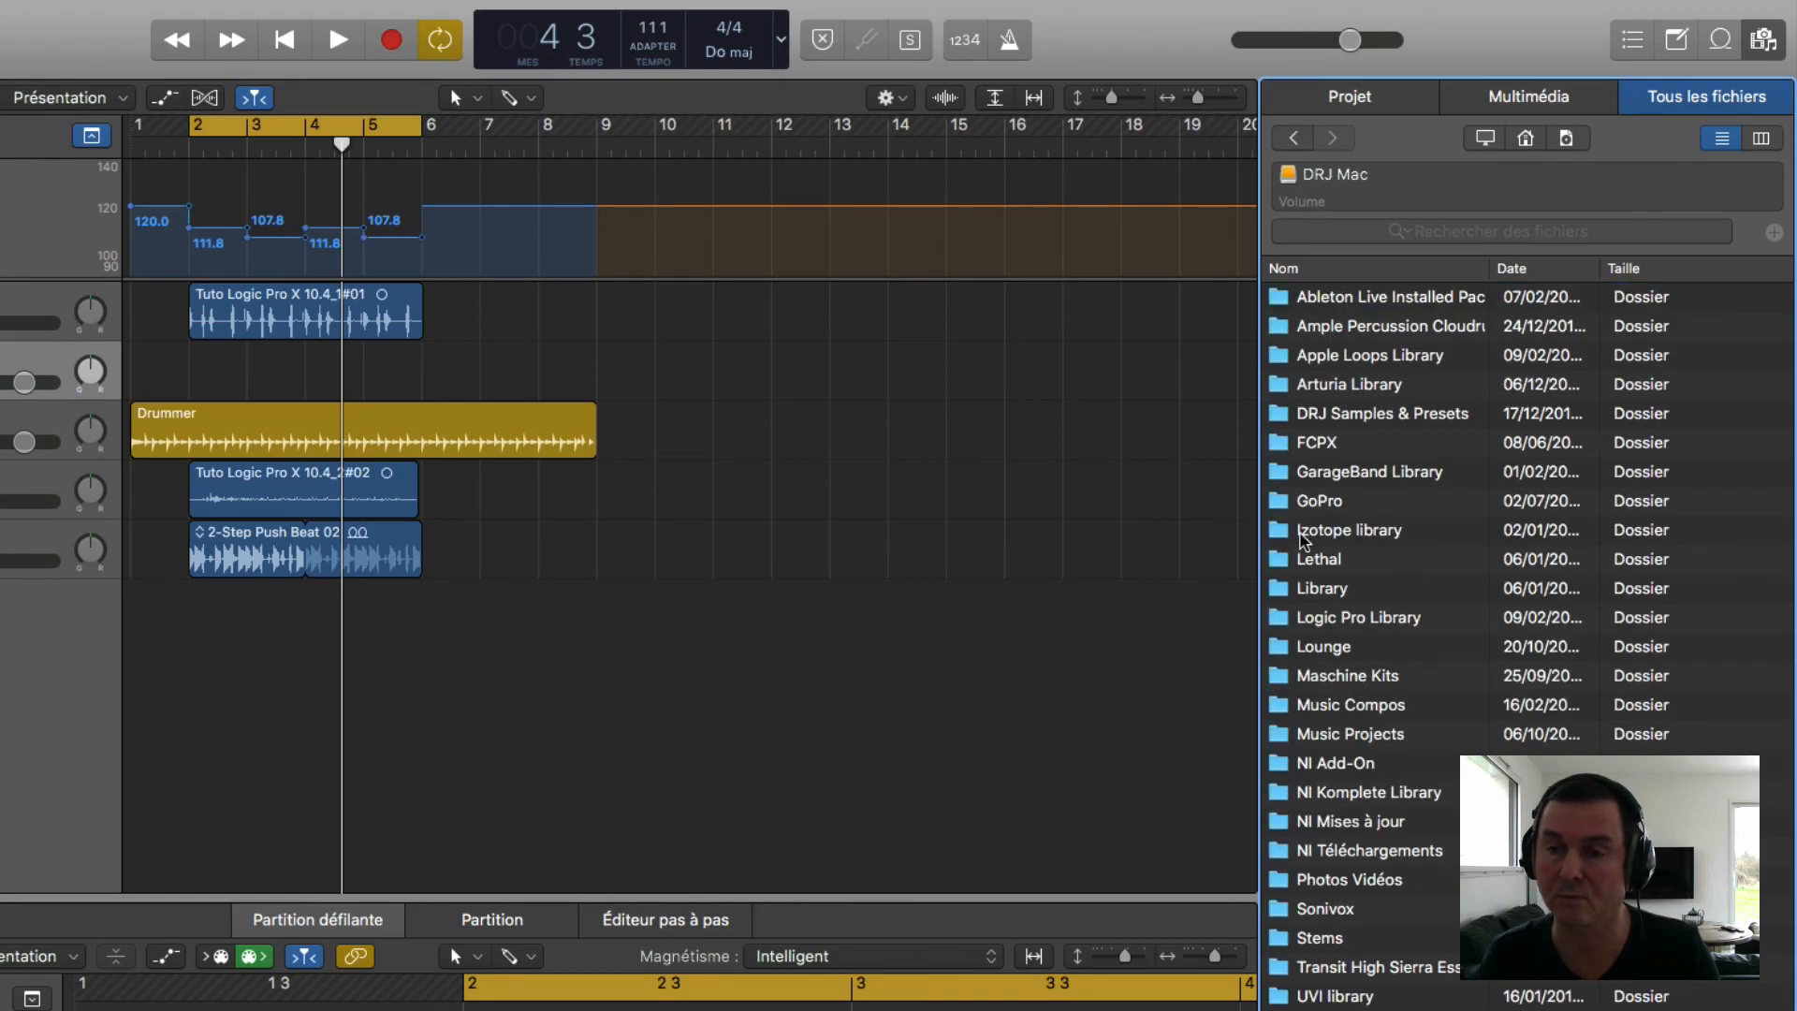
# Step: Bookmark the DRJ Samples & Presets folder on the DRJ Mac volume and display the bookmarks list
pyautogui.click(1347, 424)
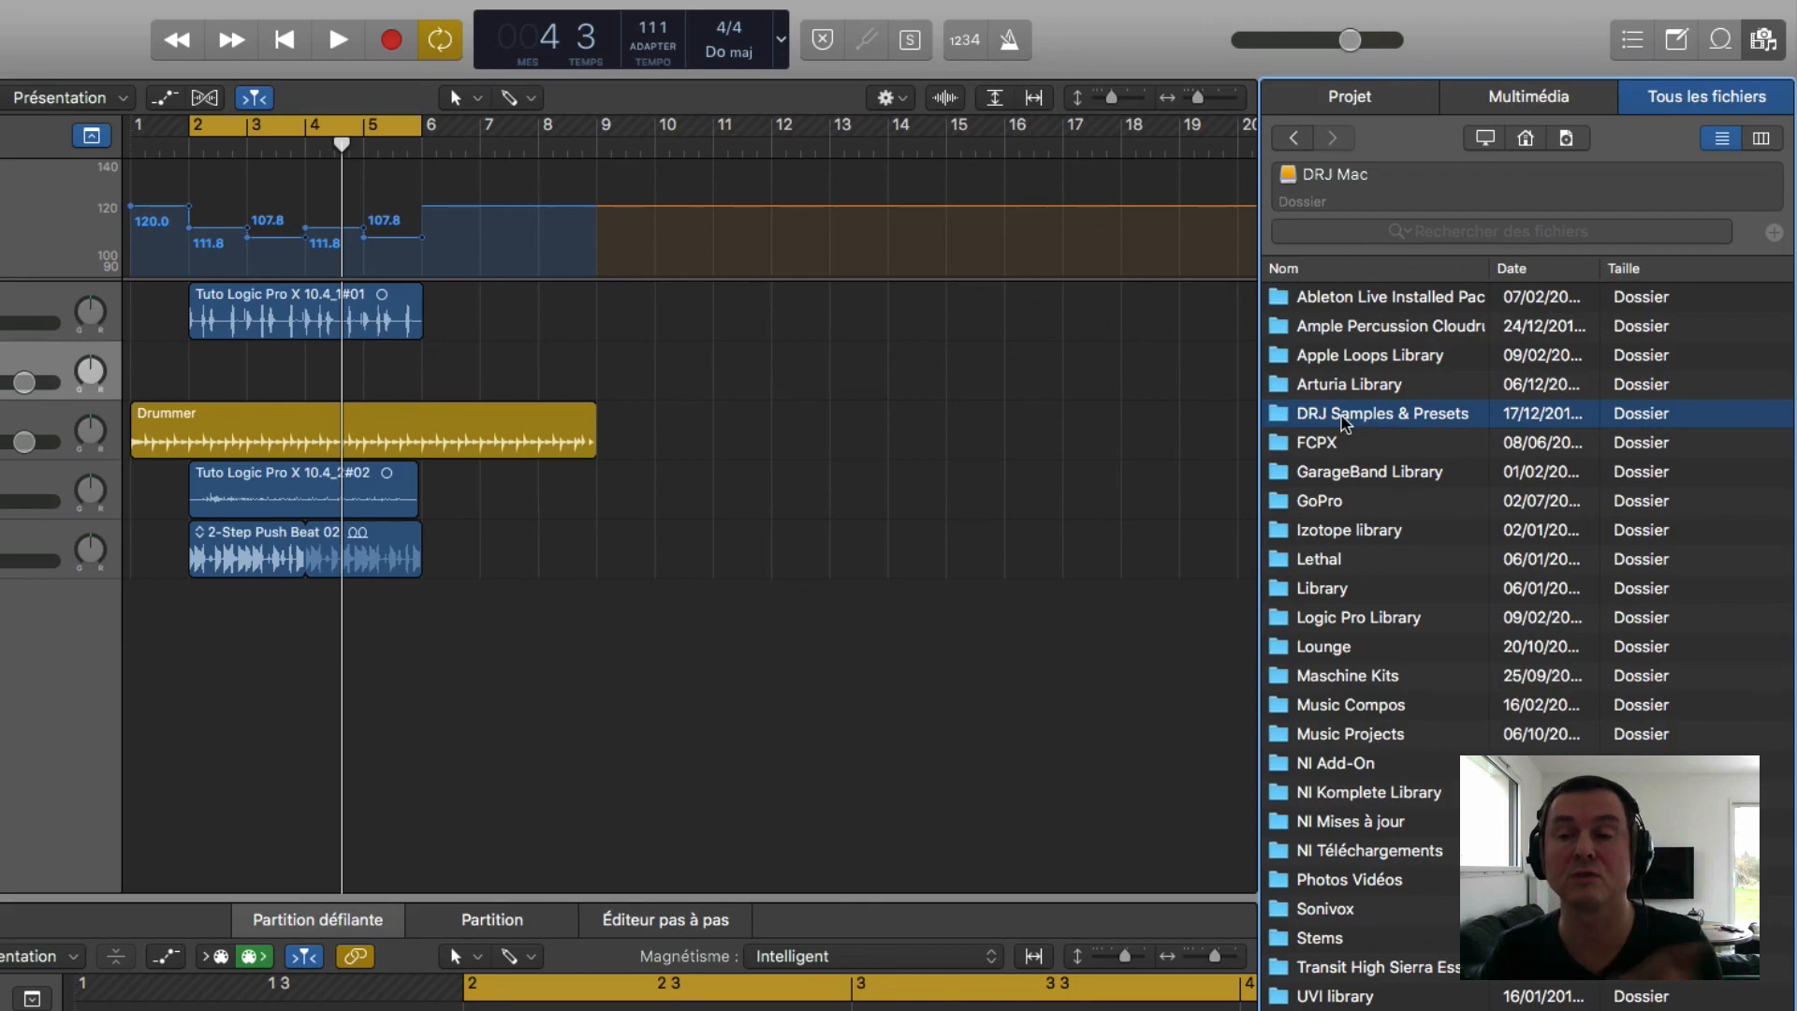
pyautogui.rightClick(1281, 419)
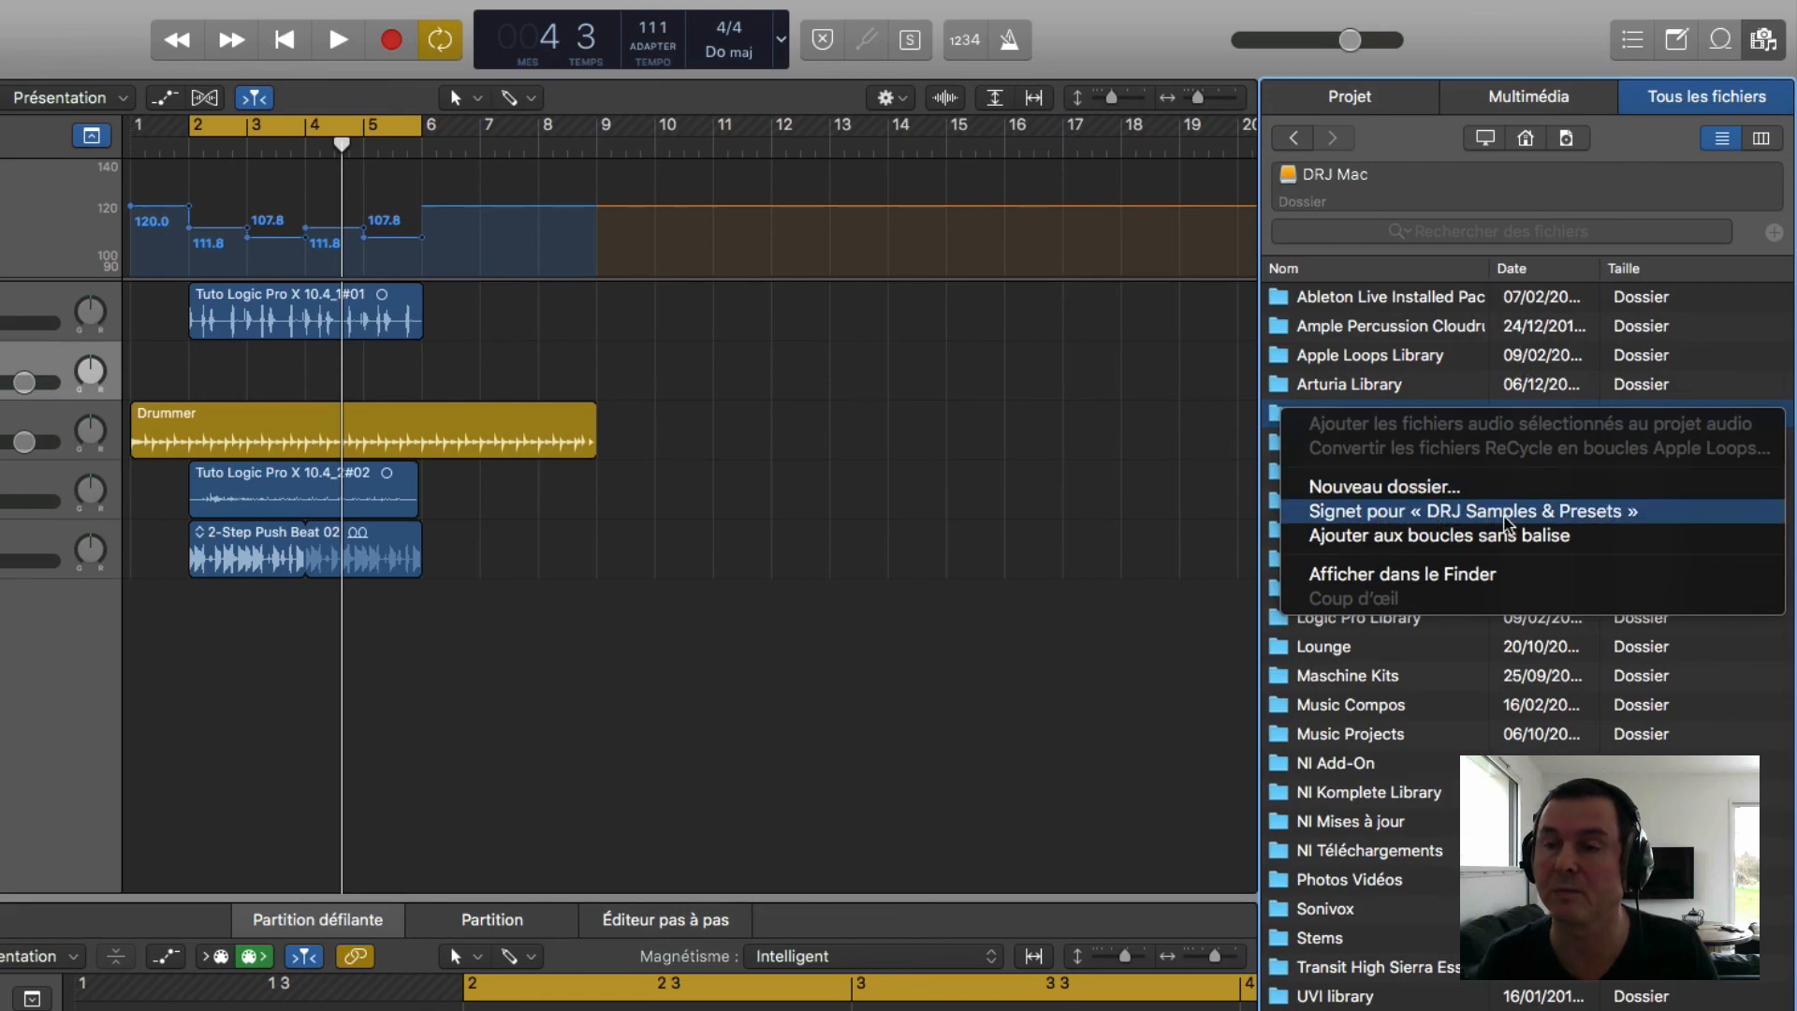
pyautogui.click(1504, 511)
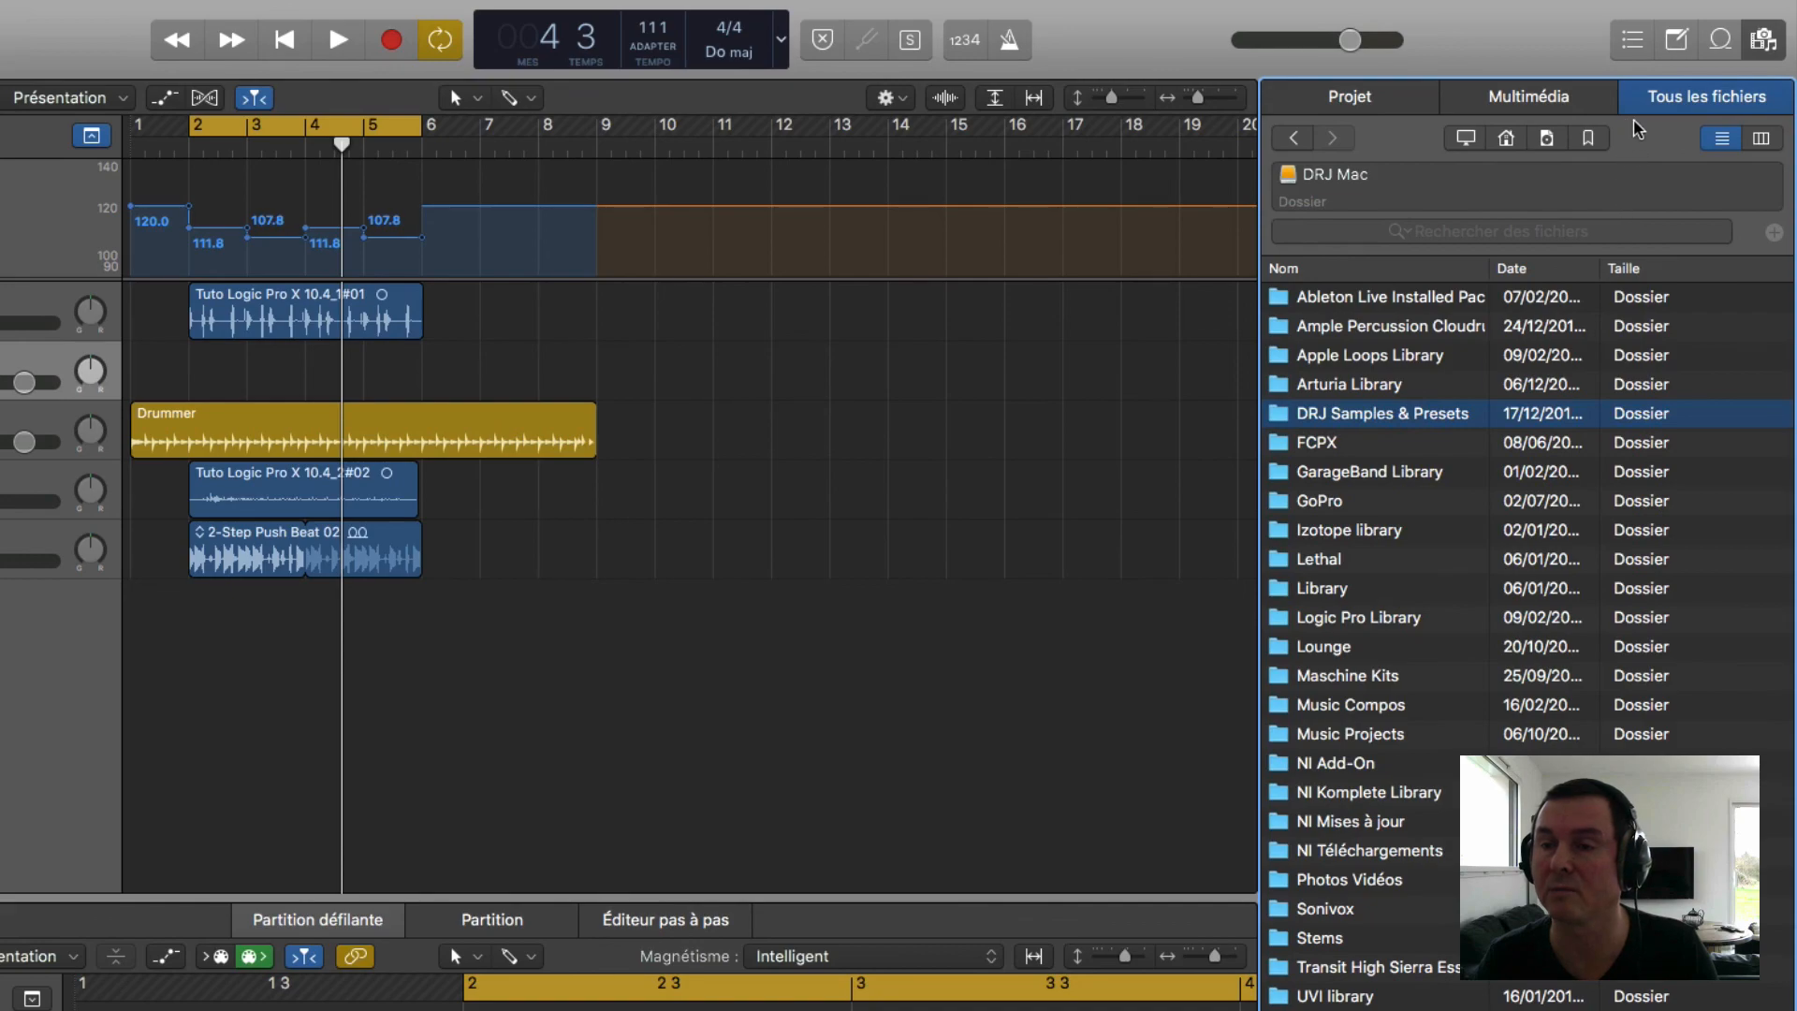
pyautogui.click(1590, 140)
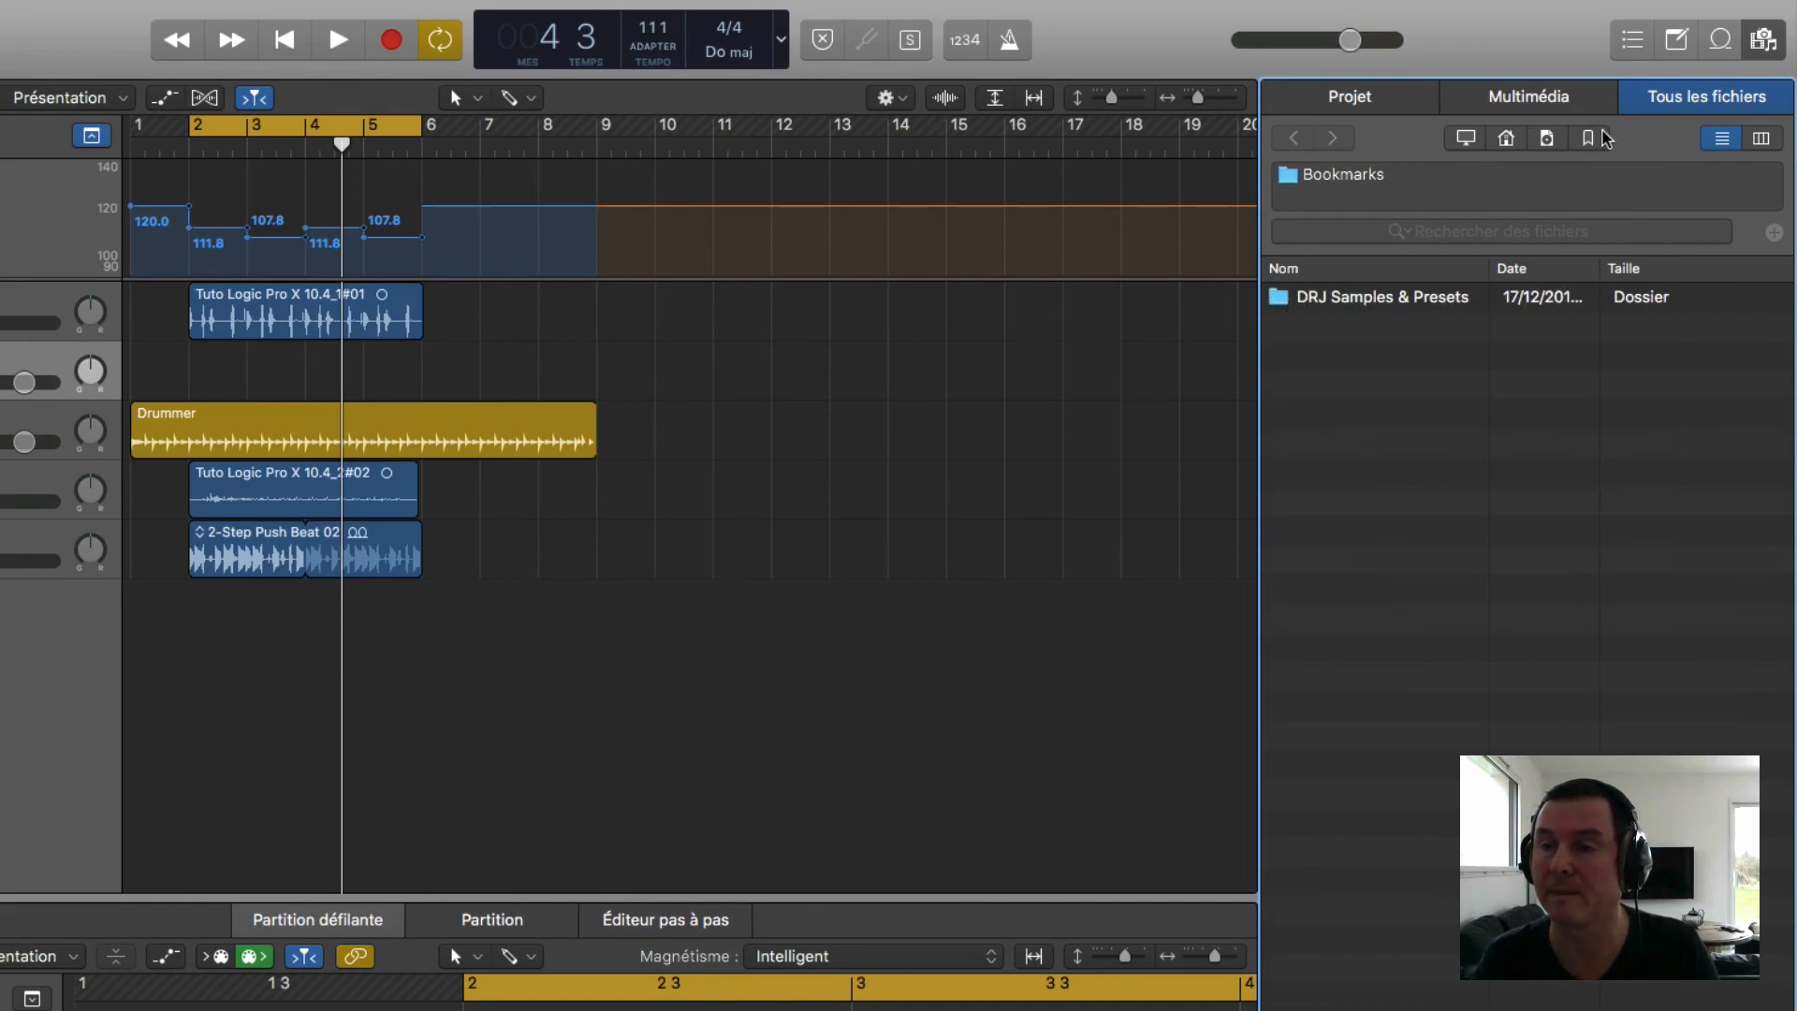
# Step: Hide and reshow the file browser, switch from the volumes back to the bookmarks, and open the bookmarked DRJ Samples & Presets folder
pyautogui.press('f')
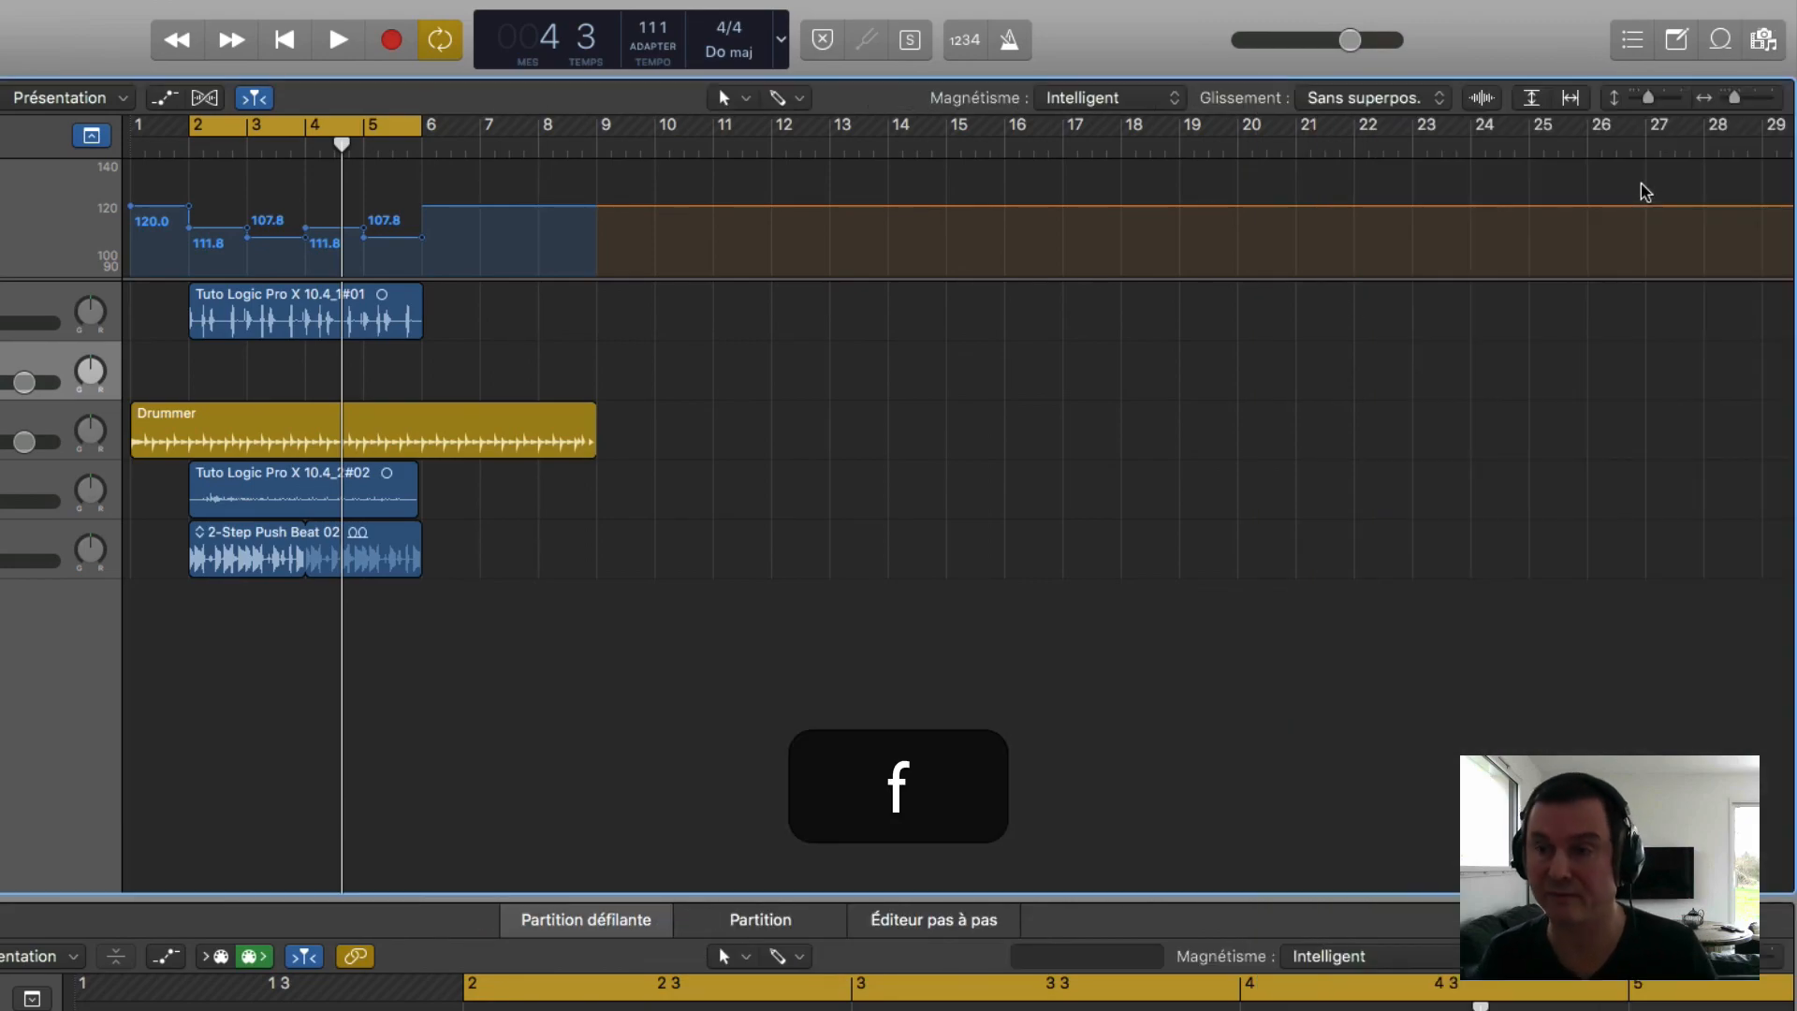
pyautogui.press('f')
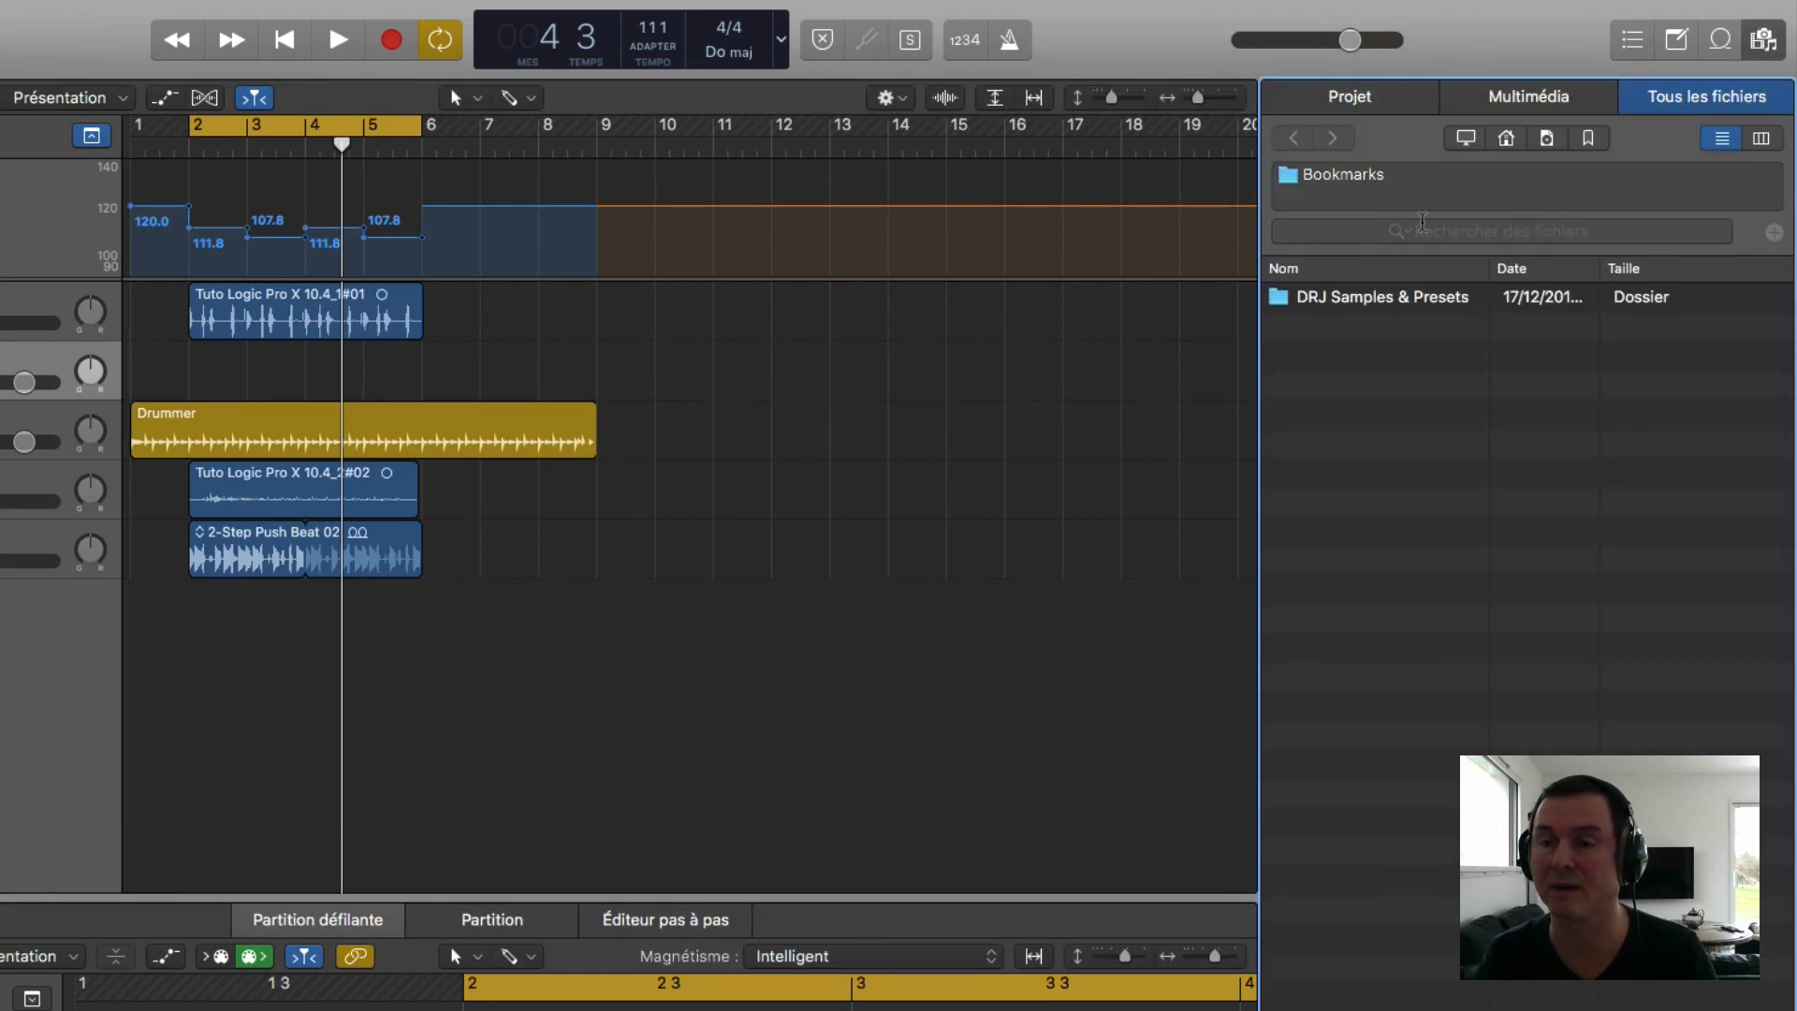
pyautogui.click(1468, 141)
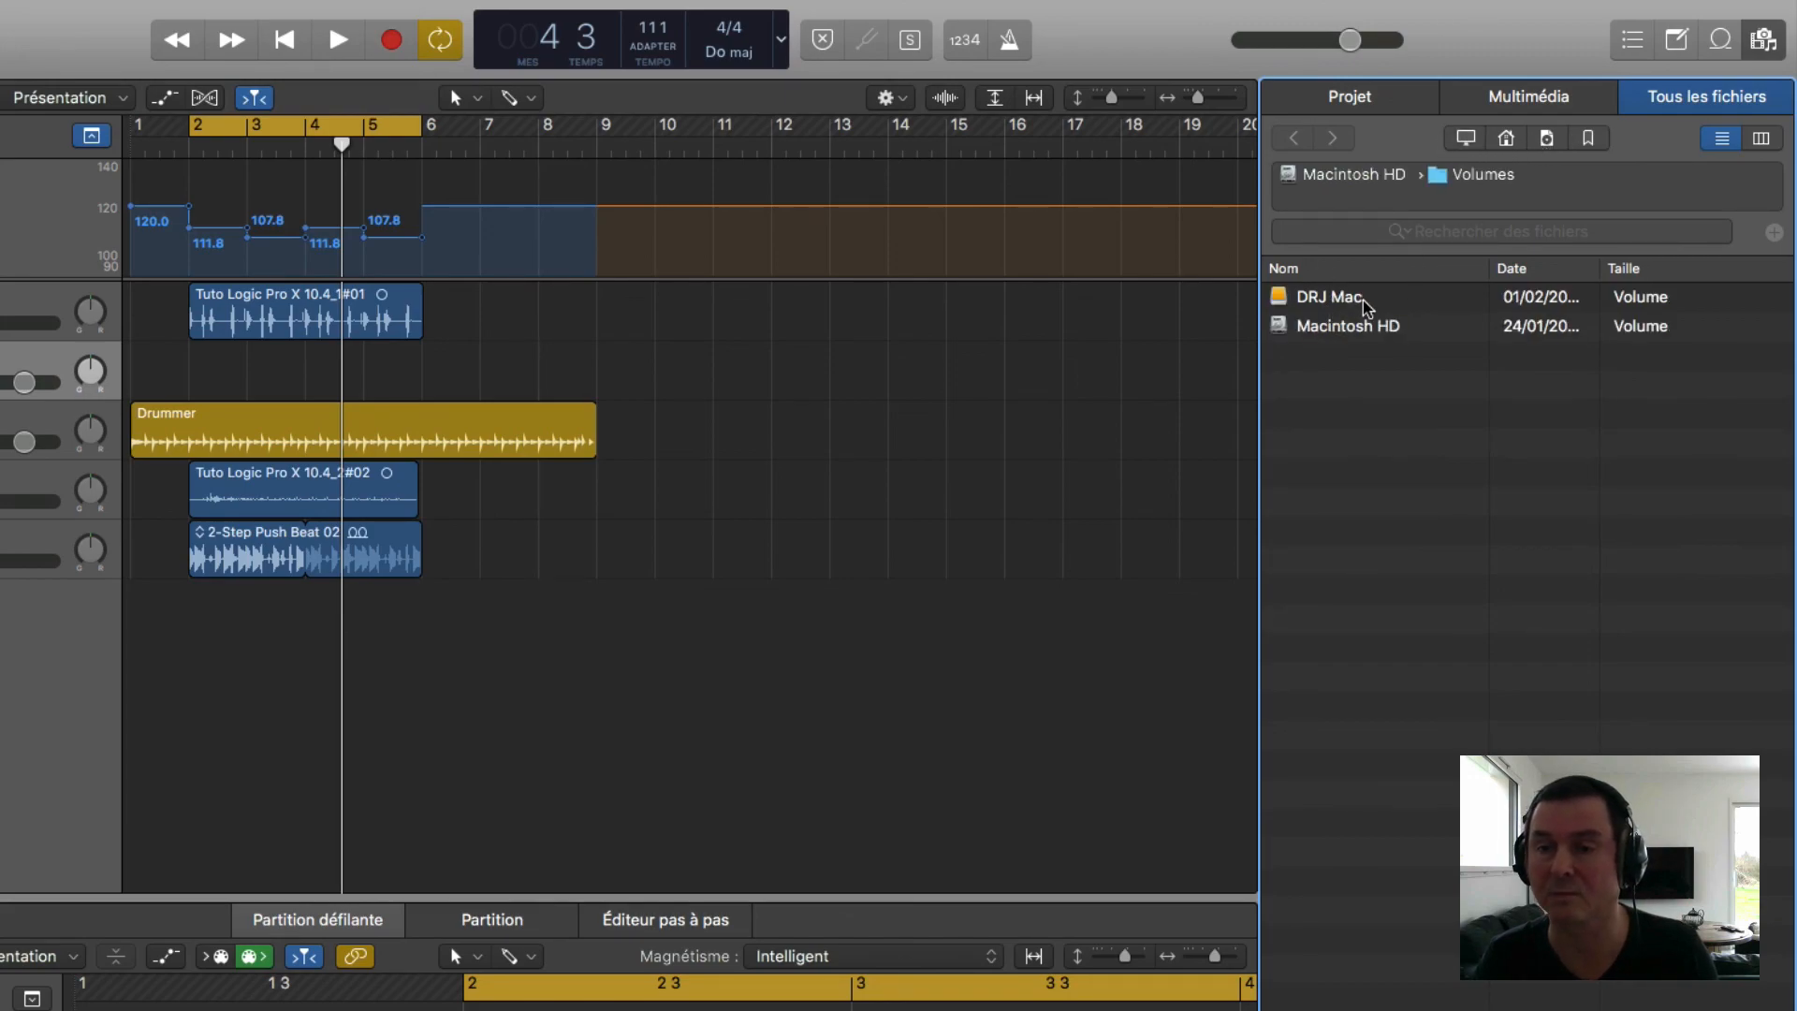
pyautogui.click(1590, 139)
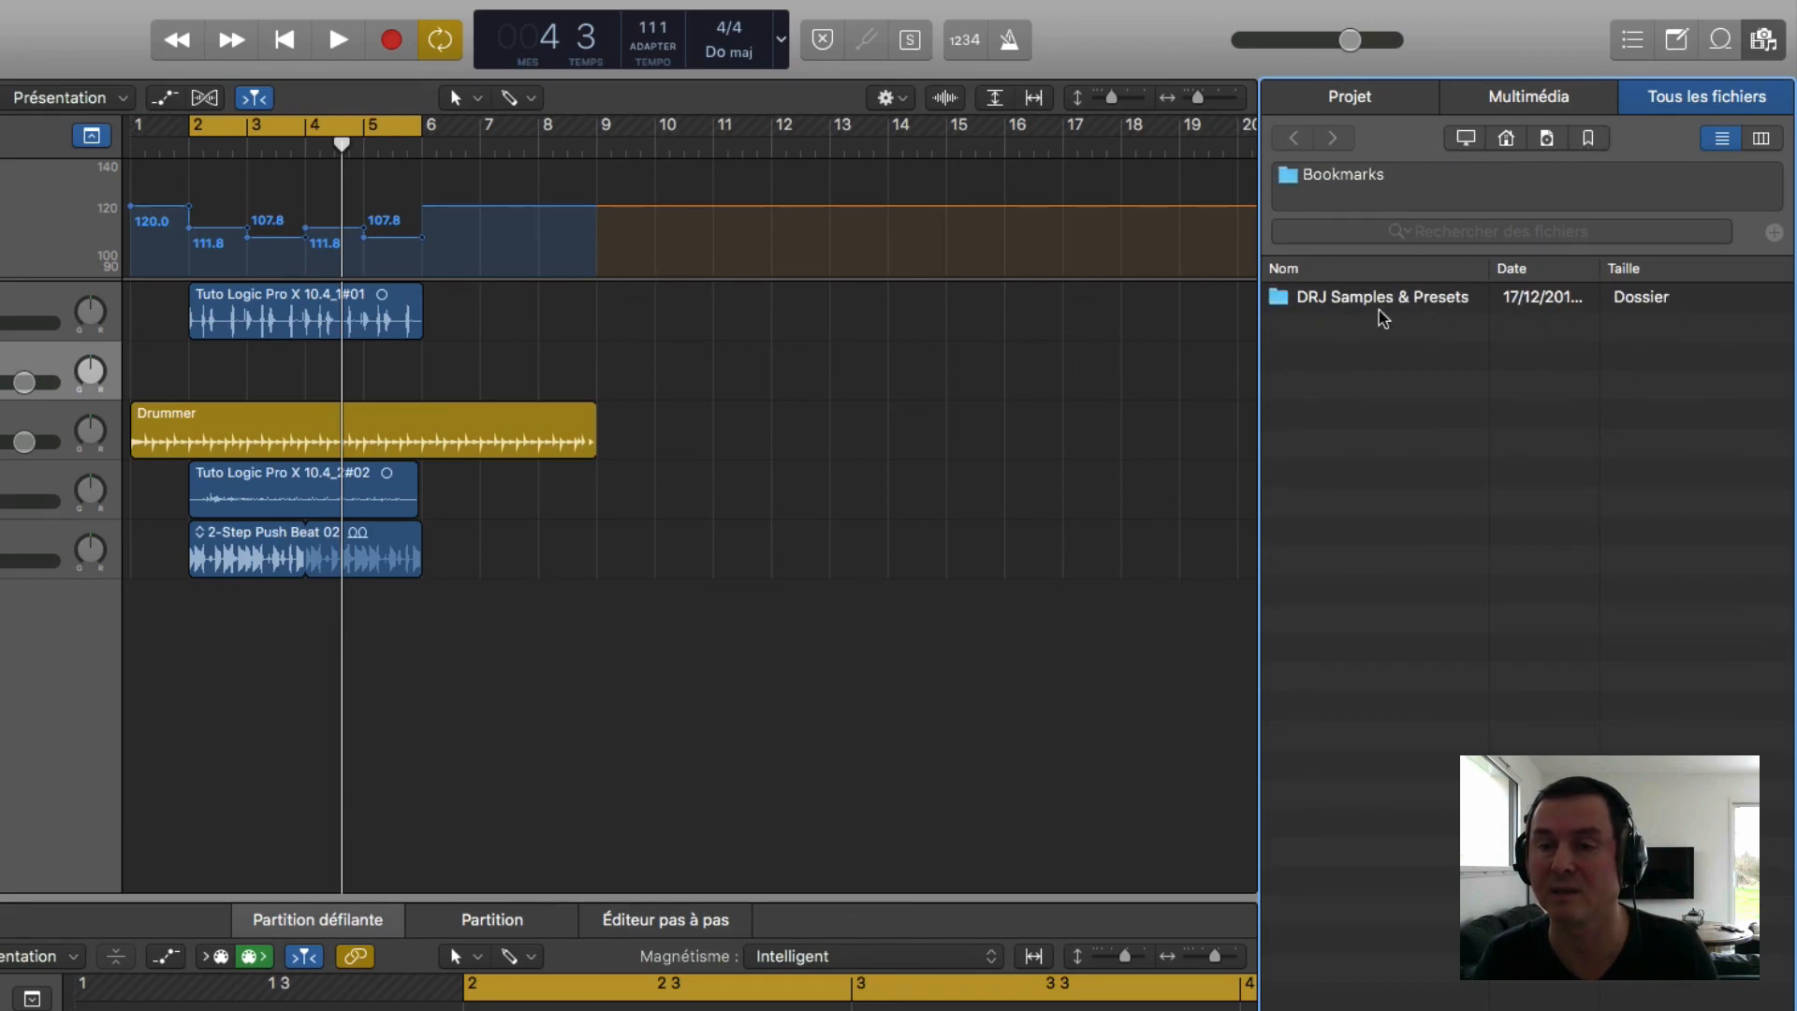
pyautogui.click(1286, 301)
pyautogui.doubleClick(1305, 309)
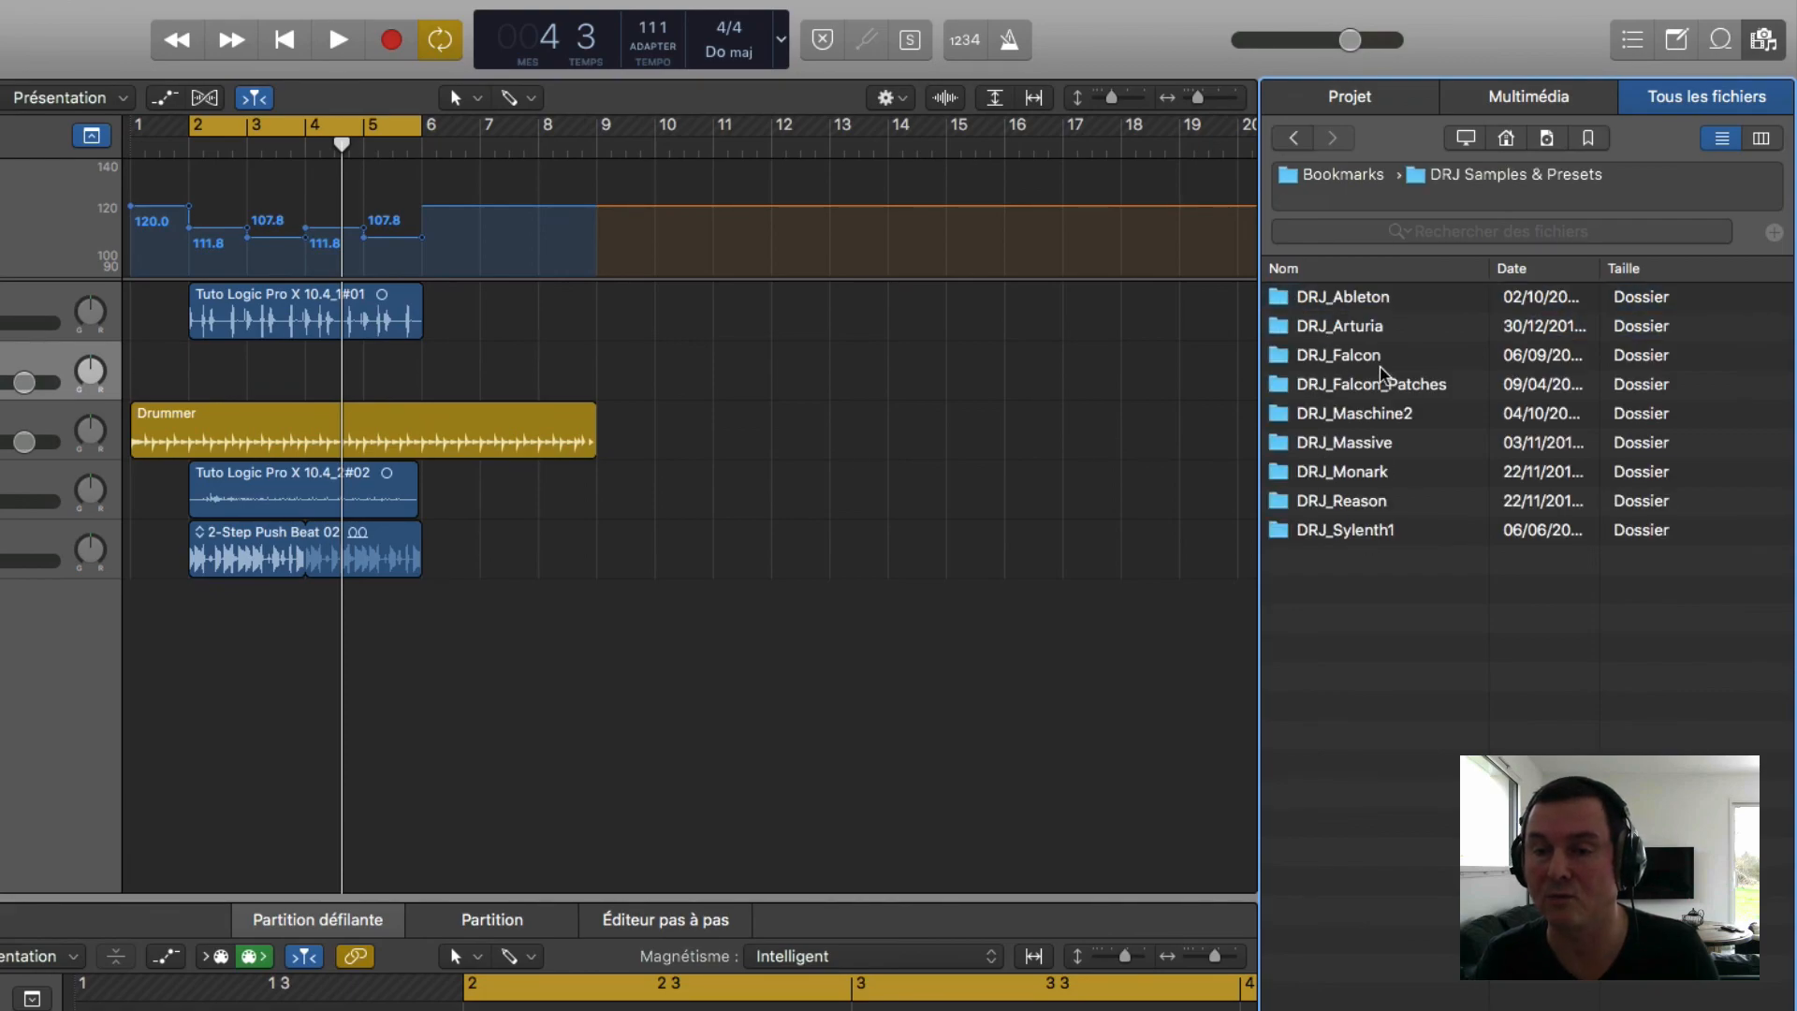